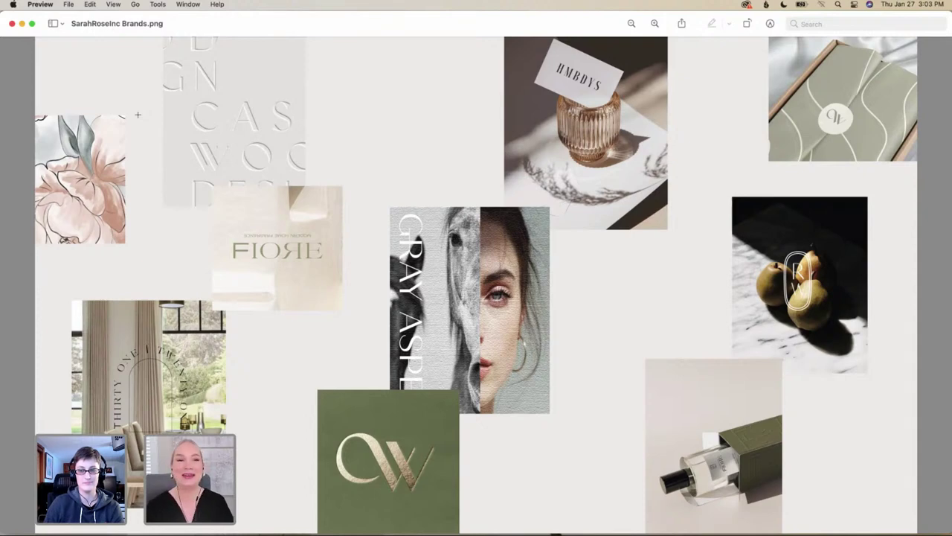
Close the SarahRoseInc Brands.png inspiration board in Preview
key("super+w")
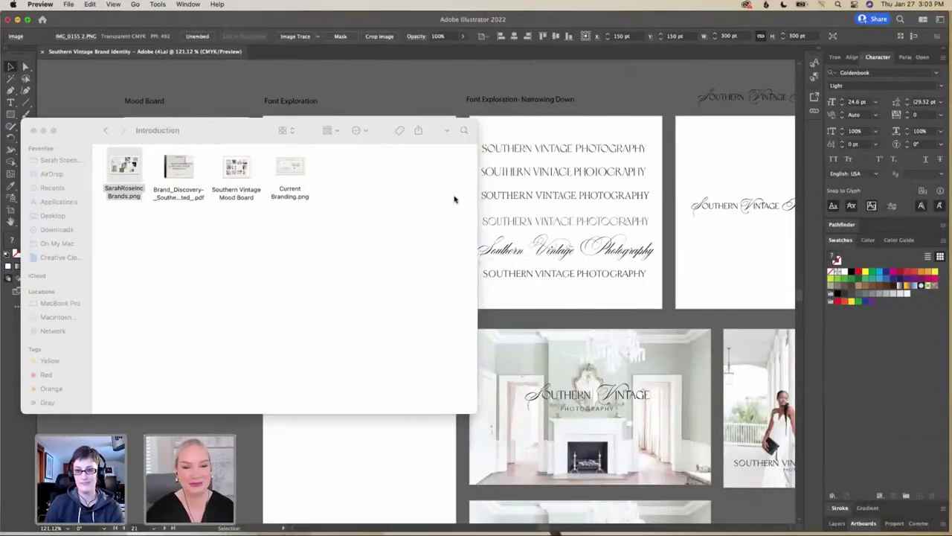
Close the Introduction folder, then pan right across the mood board and font exploration artboards
left_click(42, 130)
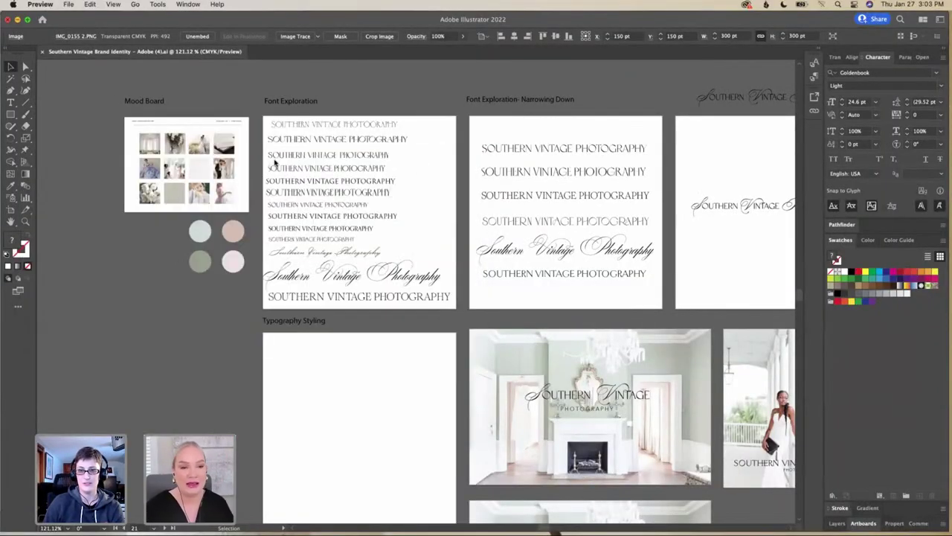
scroll(275, 162, "right", 3)
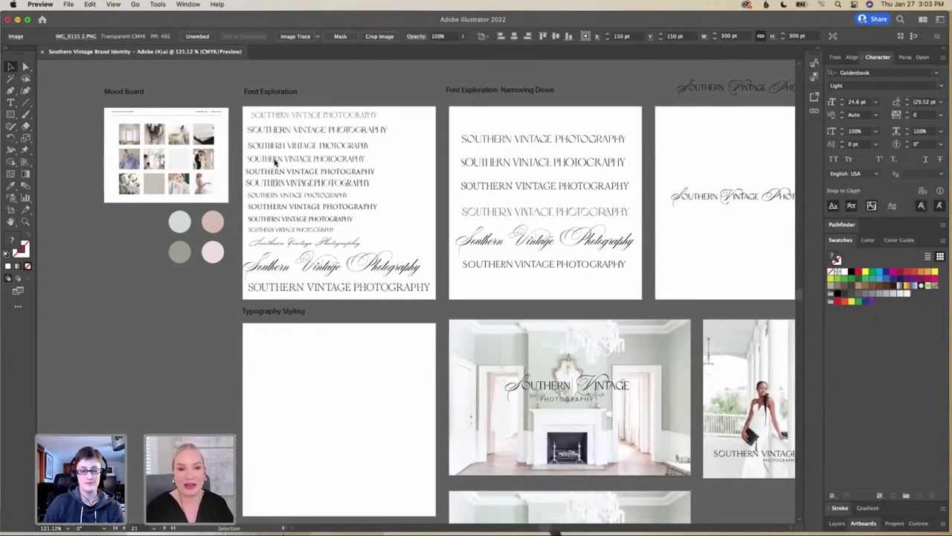
scroll(275, 161, "right", 1)
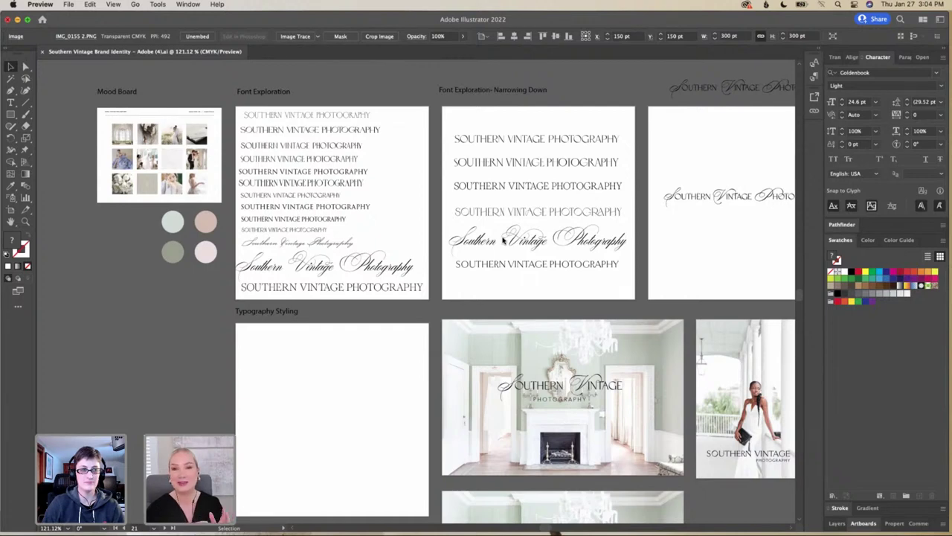
scroll(502, 240, "right", 5)
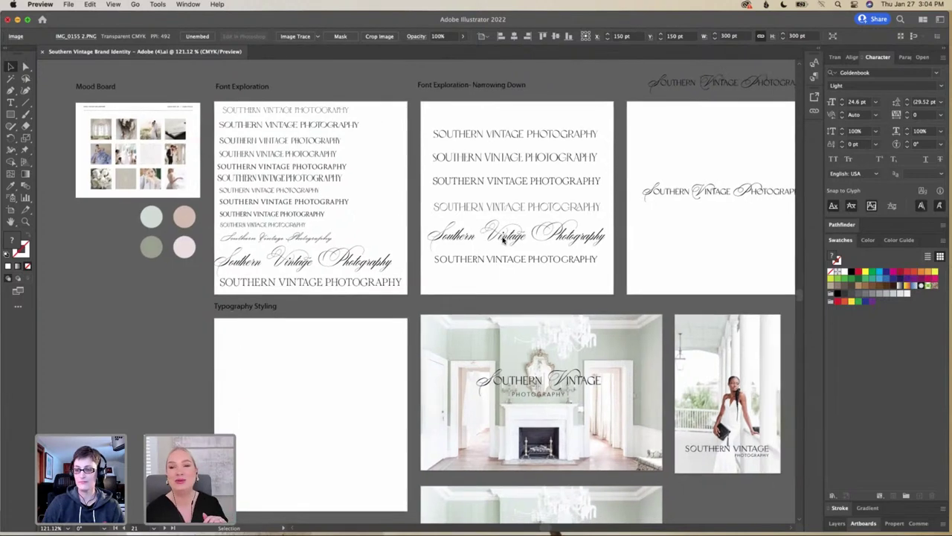
scroll(502, 239, "right", 5)
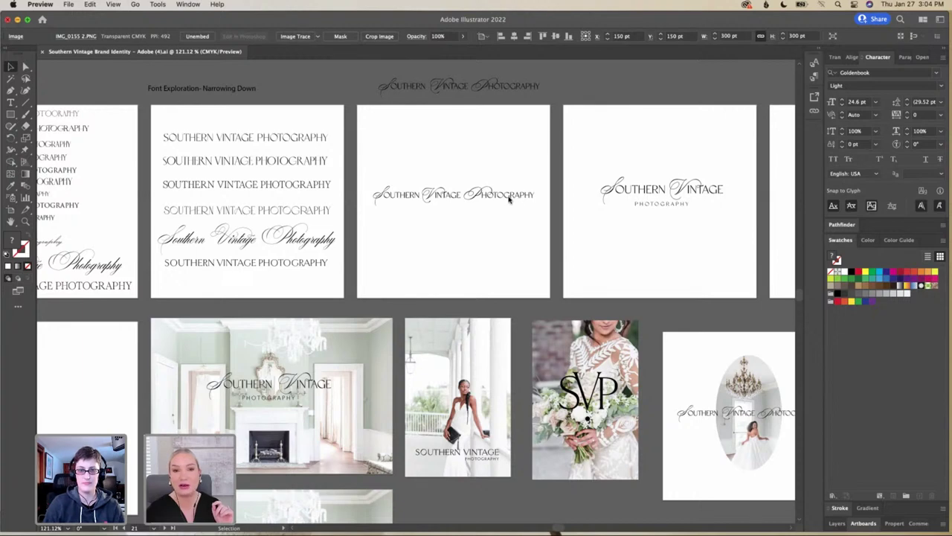
Pan right past the wordmark and SVP monogram artboards into the brand identity document
scroll(508, 200, "right", 5)
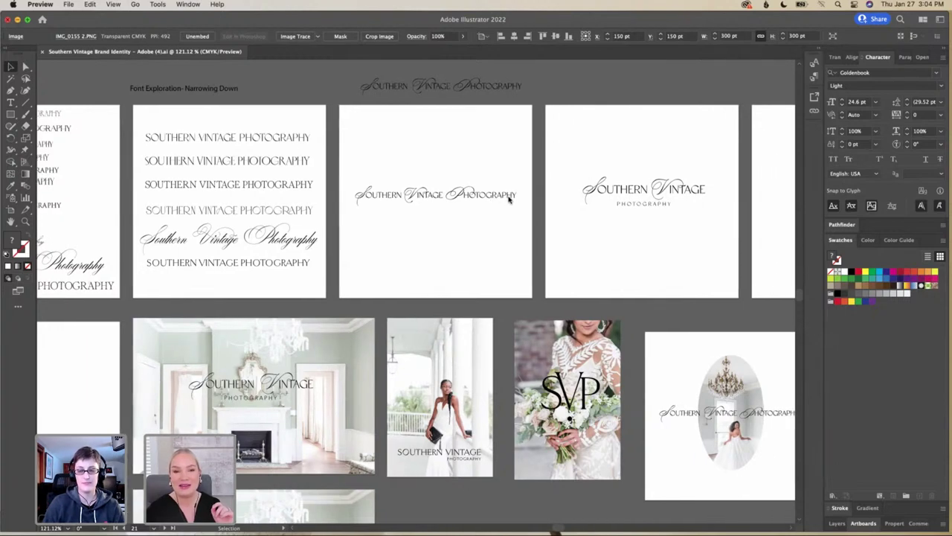
scroll(508, 199, "right", 1)
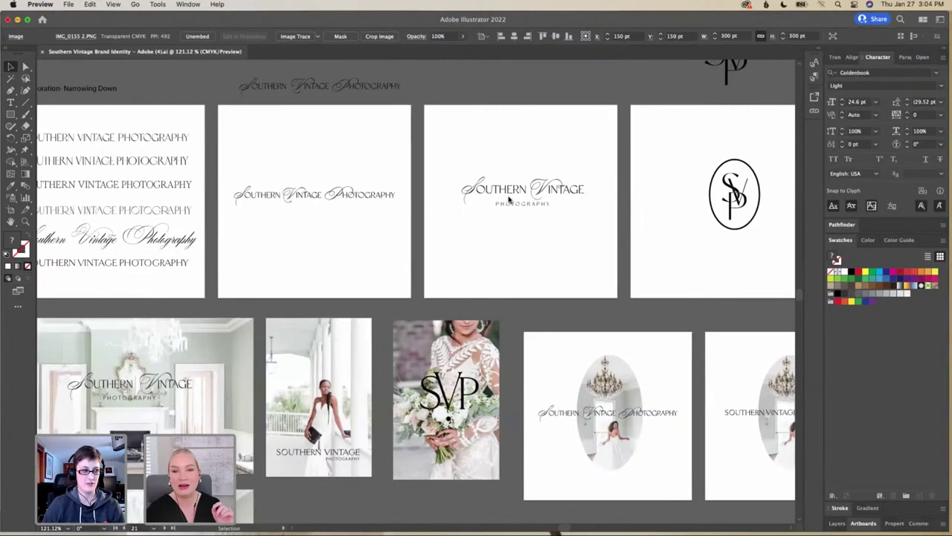
left_click(375, 196)
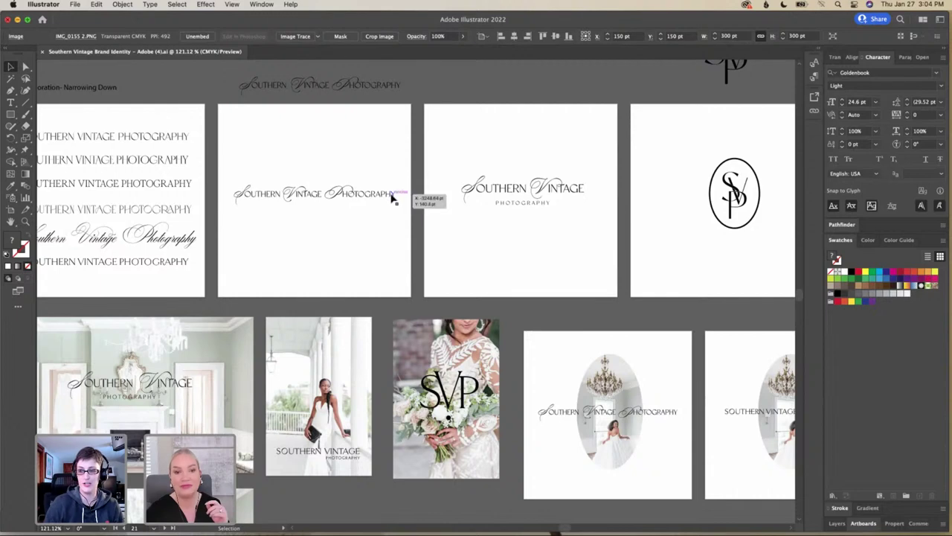
Zoom in on the stacked SOUTHERN VINTAGE logo with widely spaced PHOTOGRAPHY beneath
scroll(395, 197, "down", 1)
scroll(392, 197, "right", 1)
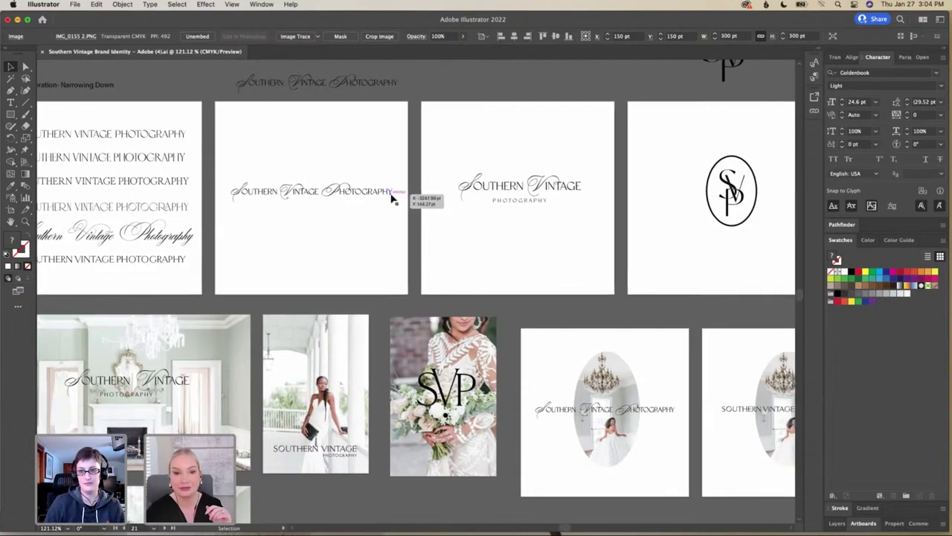
scroll(393, 198, "down", 1)
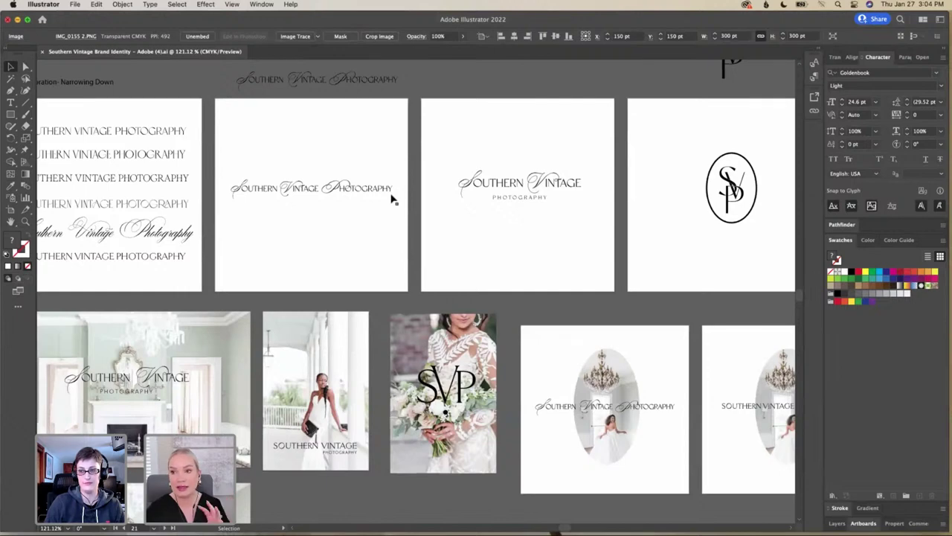
scroll(393, 198, "right", 5)
scroll(392, 198, "down", 1)
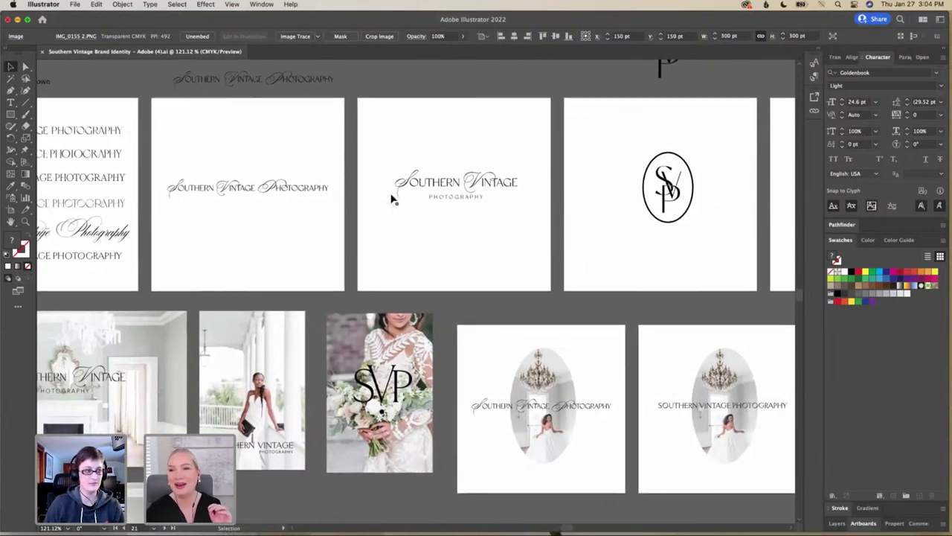
scroll(393, 199, "right", 15)
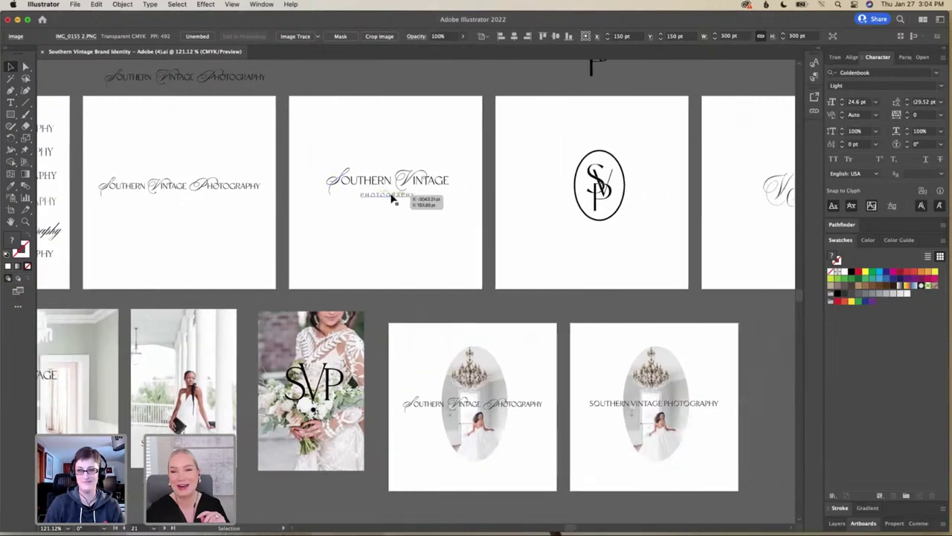
scroll(392, 198, "up", 1)
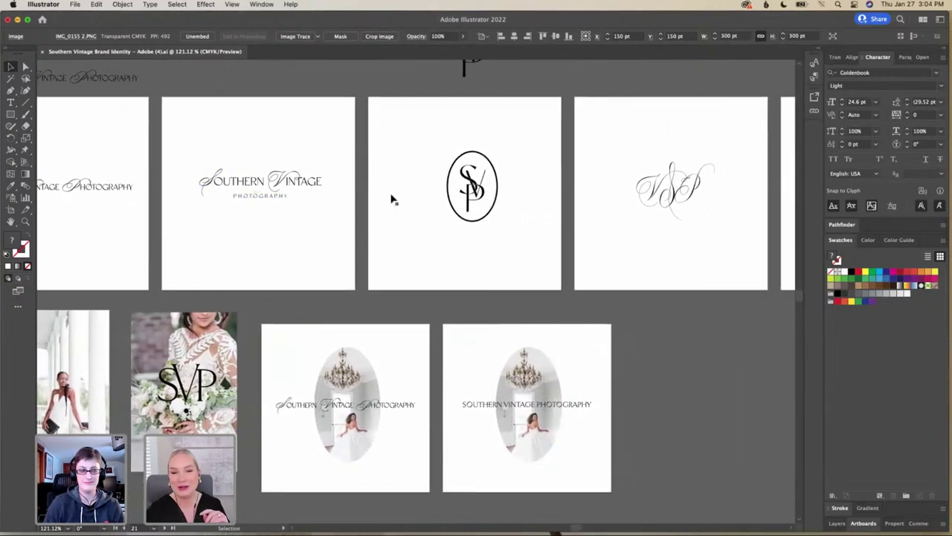
scroll(416, 201, "up", 5)
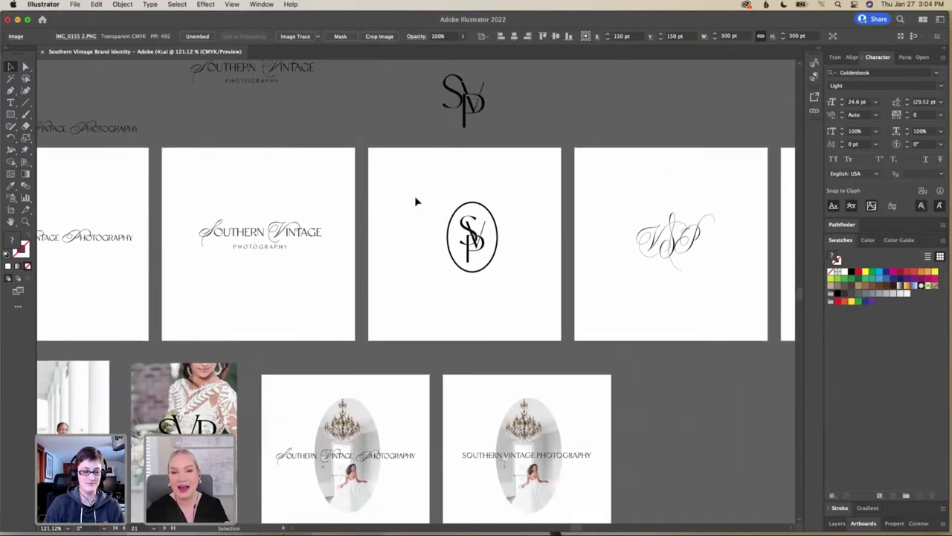
scroll(417, 202, "down", 5)
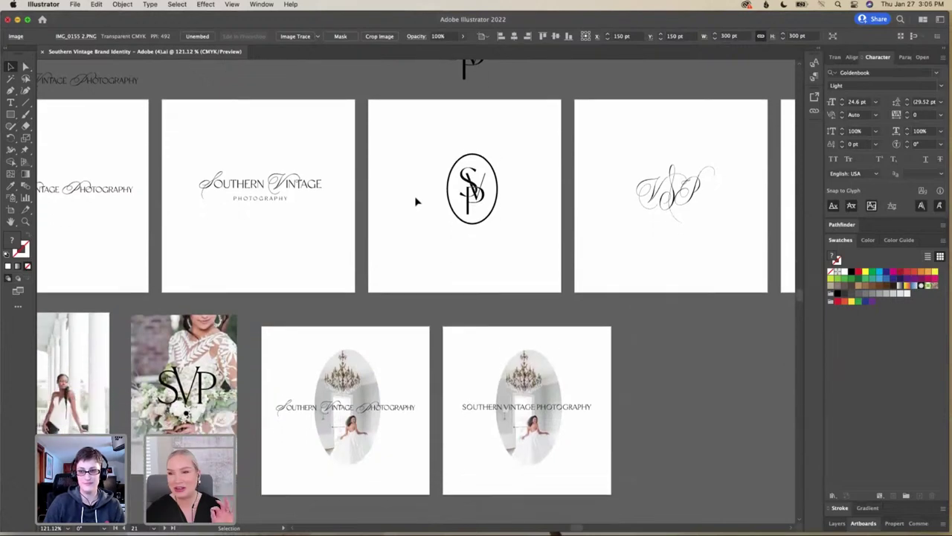
scroll(416, 202, "left", 3)
scroll(416, 201, "left", 8)
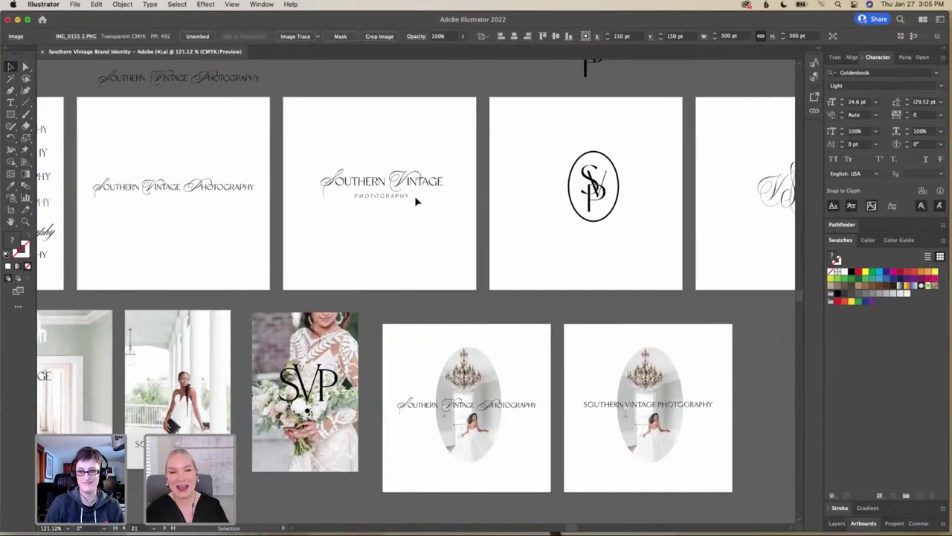
scroll(415, 195, "up", 6)
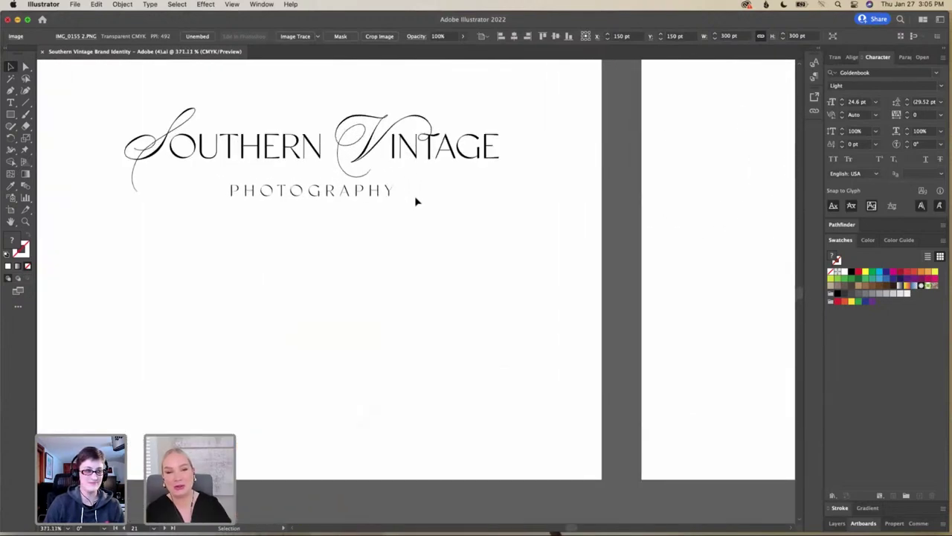
Pan to the one-line wordmark with flourished script S, V and P capitals
scroll(414, 196, "left", 9)
scroll(415, 196, "up", 4)
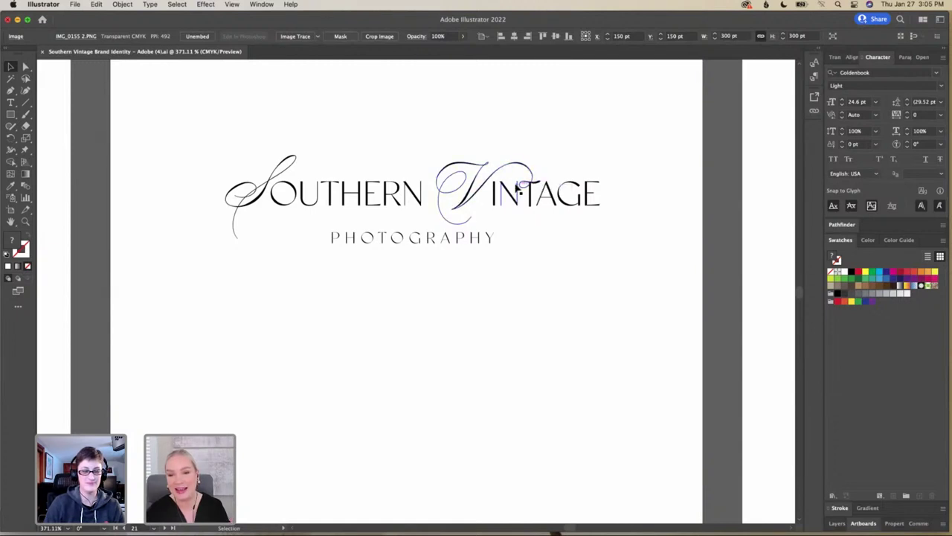
scroll(435, 186, "left", 15)
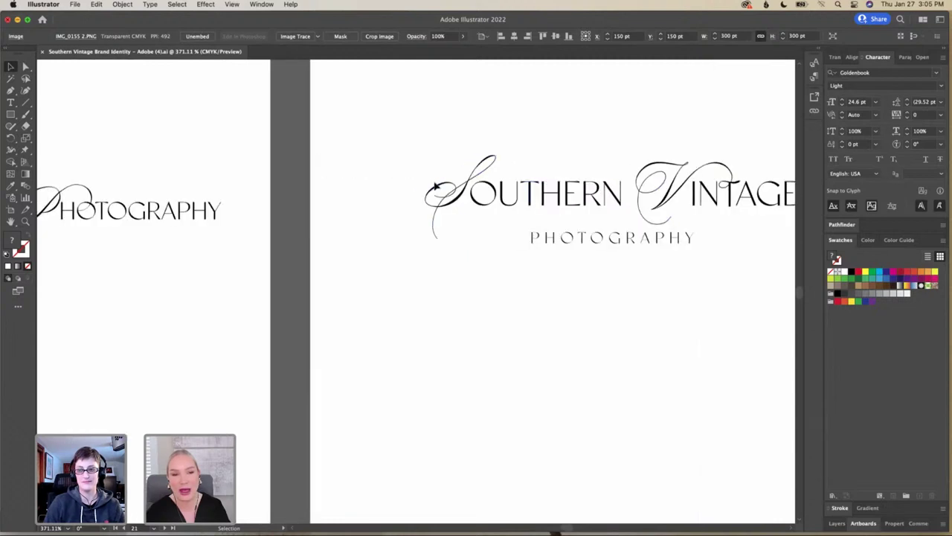
scroll(435, 186, "left", 20)
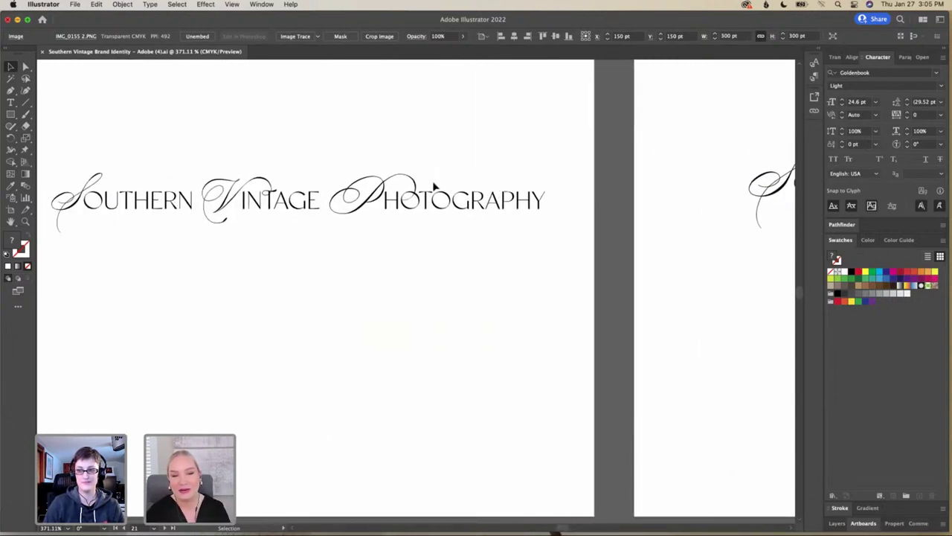
scroll(410, 169, "up", 5)
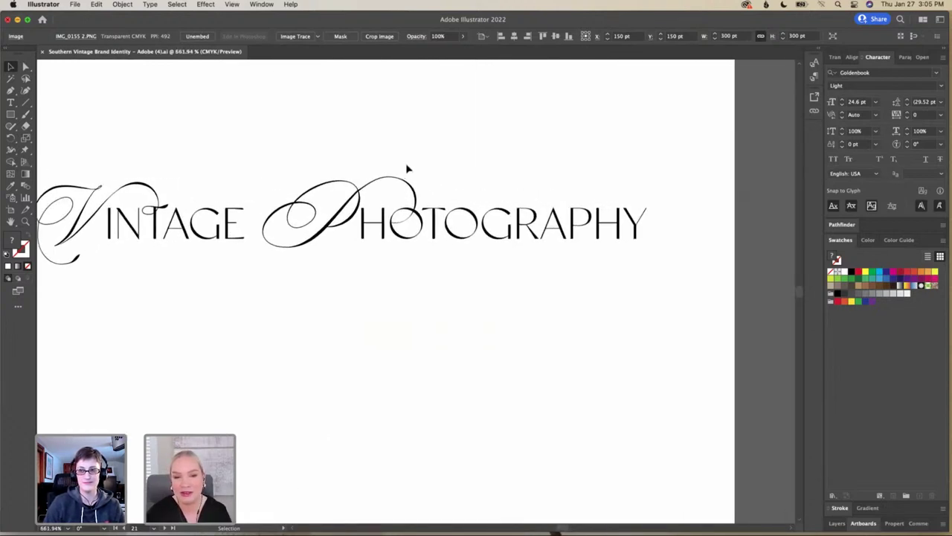
scroll(406, 169, "up", 2)
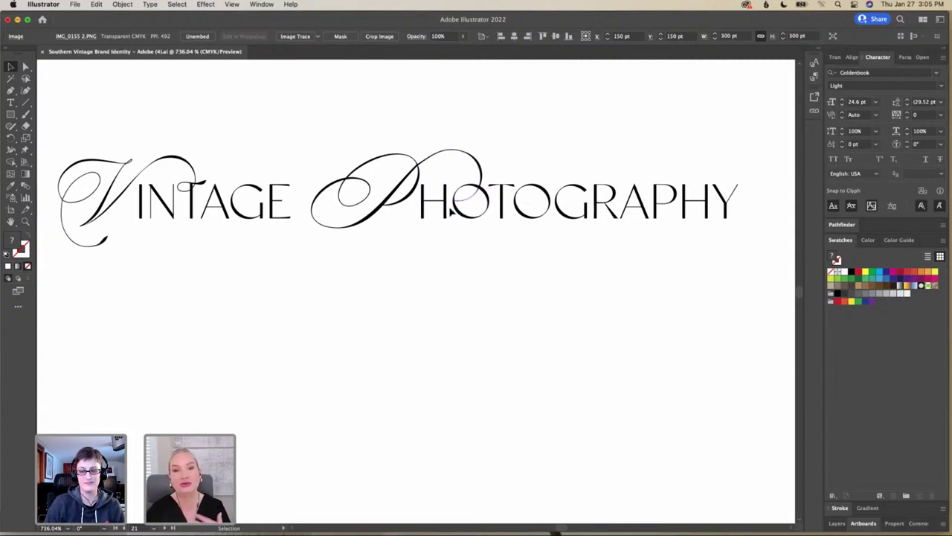
scroll(453, 211, "down", 1)
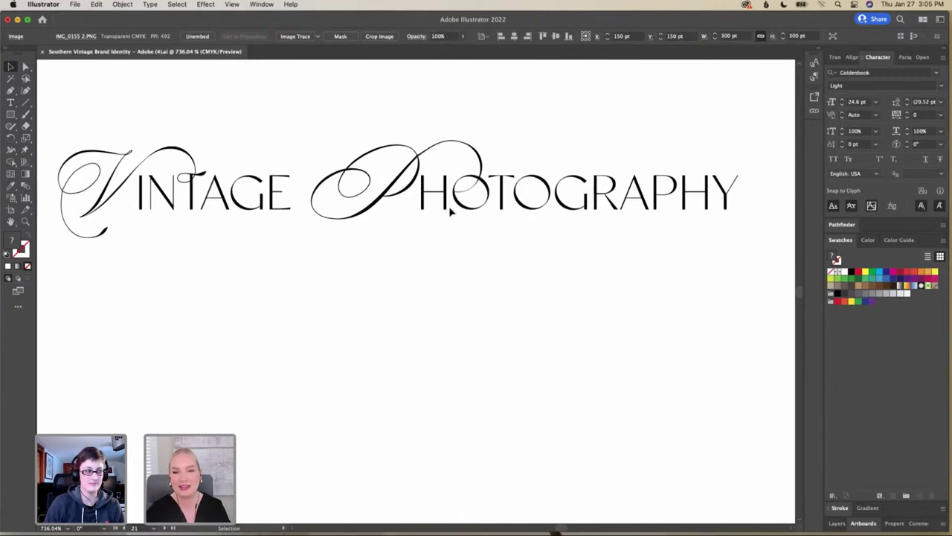
scroll(451, 211, "left", 10)
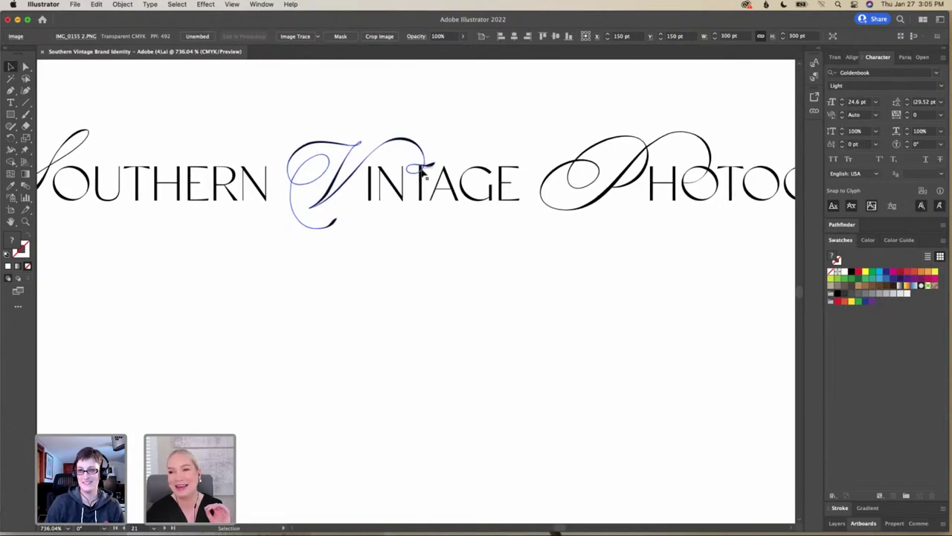
Zoom out to about 225% so the neighbouring wordmark artboards show too
scroll(422, 172, "right", 5)
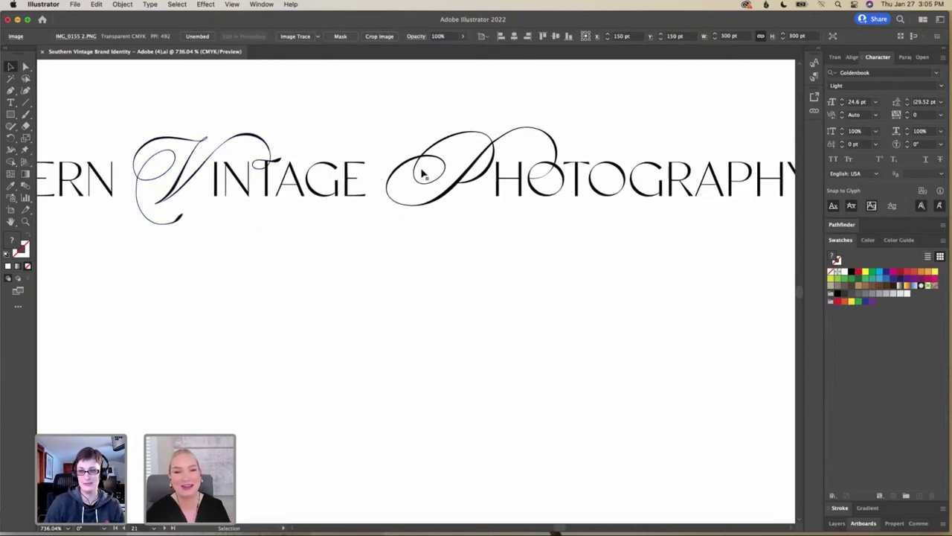
scroll(421, 173, "right", 10)
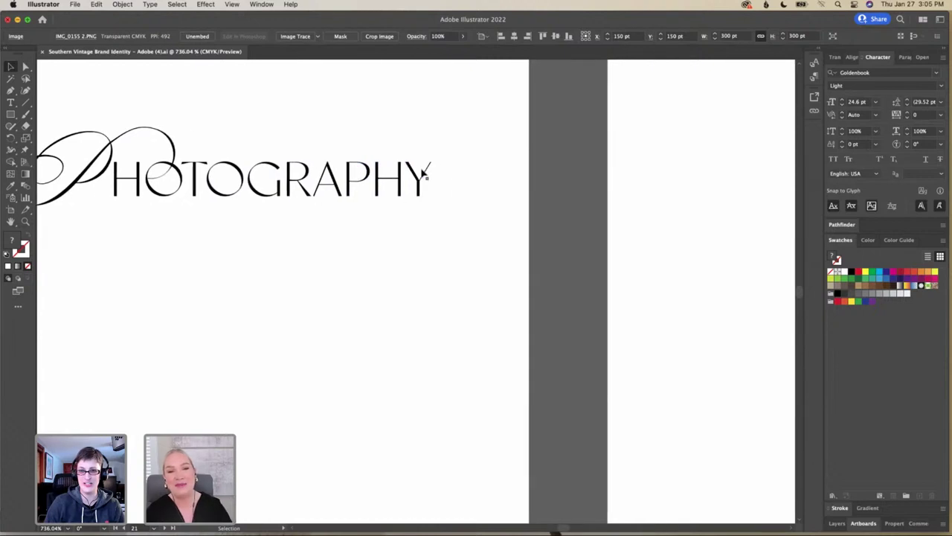
scroll(423, 171, "down", 4)
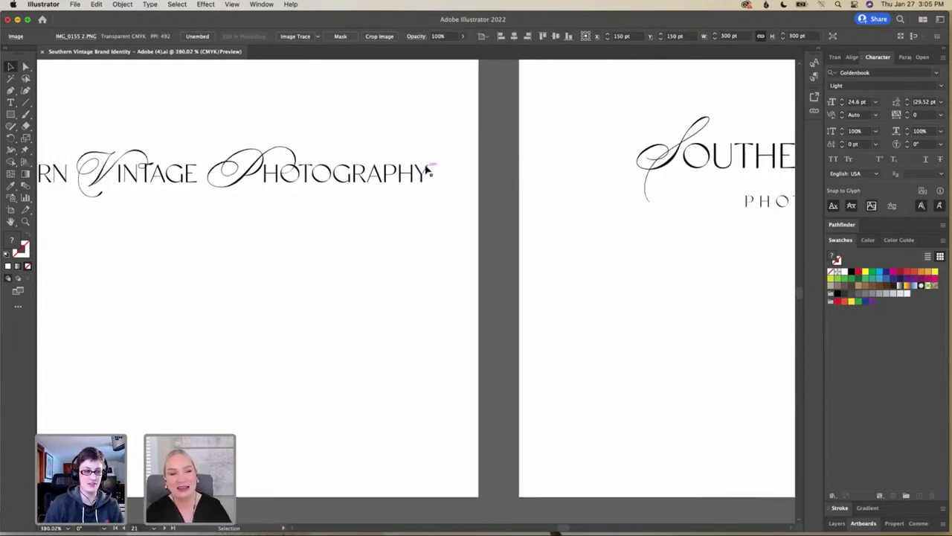
scroll(428, 171, "left", 7)
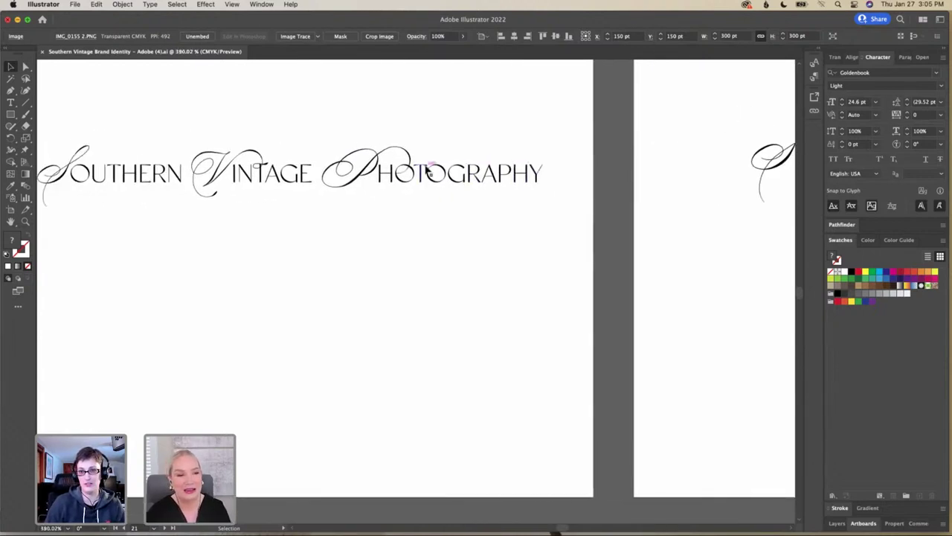
scroll(426, 170, "left", 2)
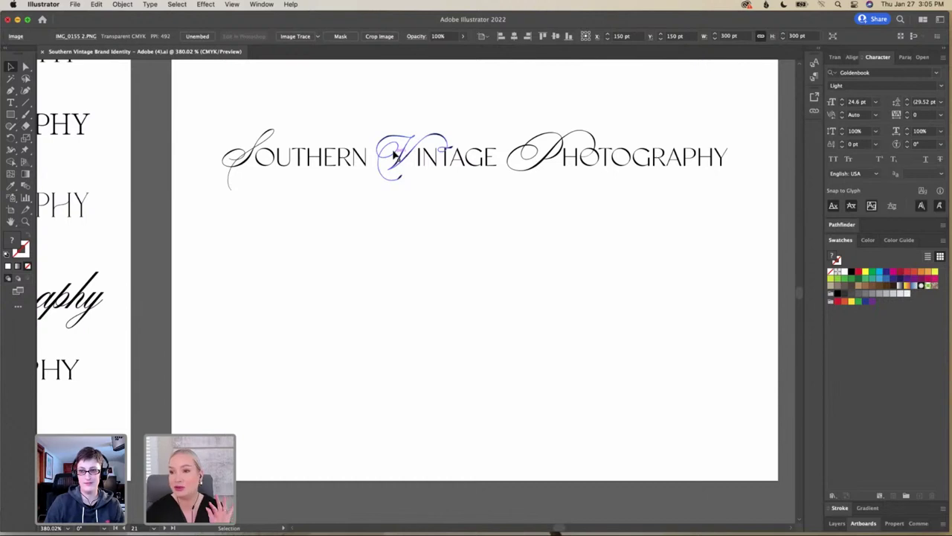
scroll(393, 154, "right", 1)
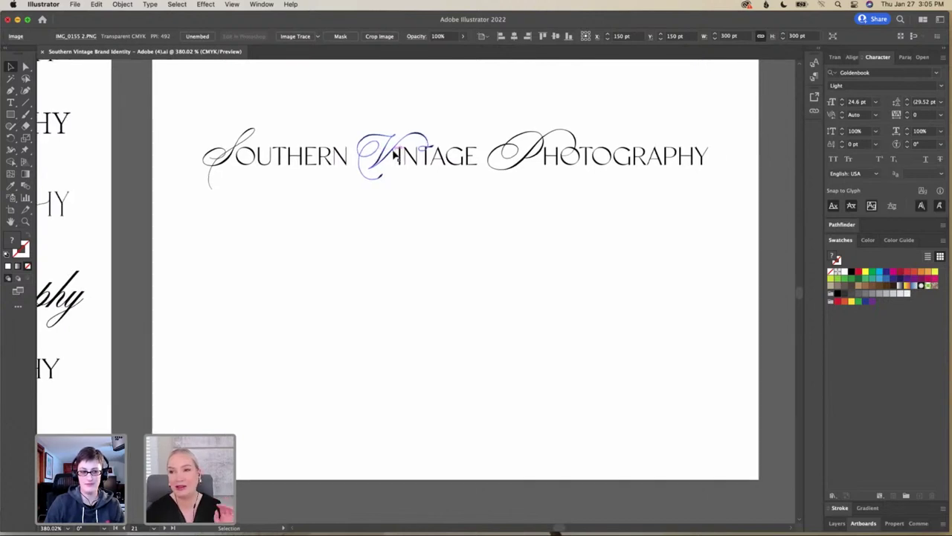
scroll(395, 154, "right", 4)
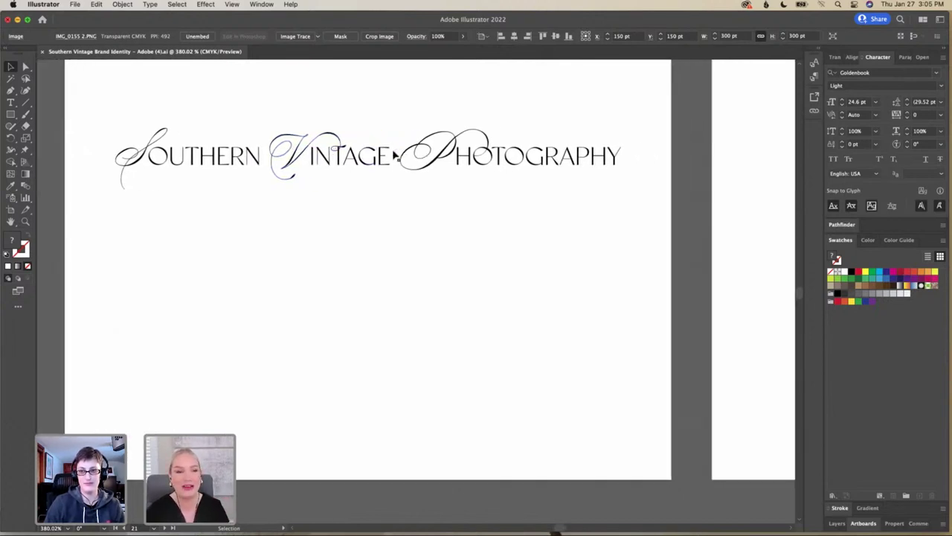
scroll(395, 154, "left", 3)
scroll(394, 154, "right", 2)
Zoom in to about 551% on the SVP monogram in its oval
scroll(394, 154, "down", 5)
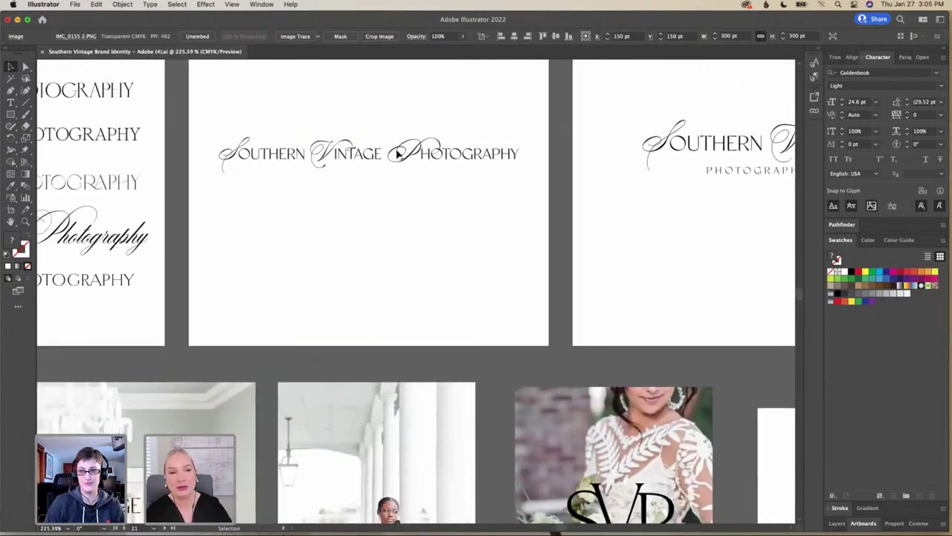
scroll(398, 154, "right", 15)
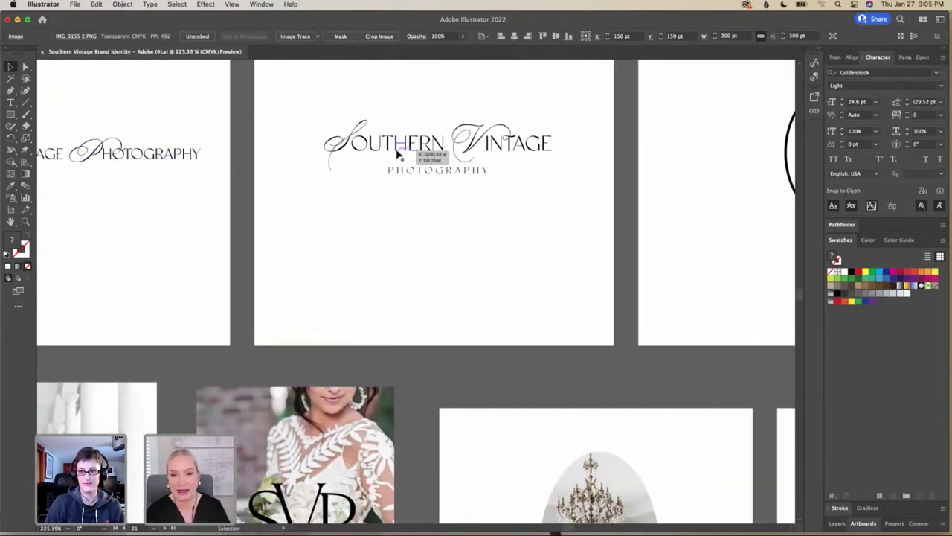
scroll(396, 154, "right", 7)
scroll(397, 154, "up", 3)
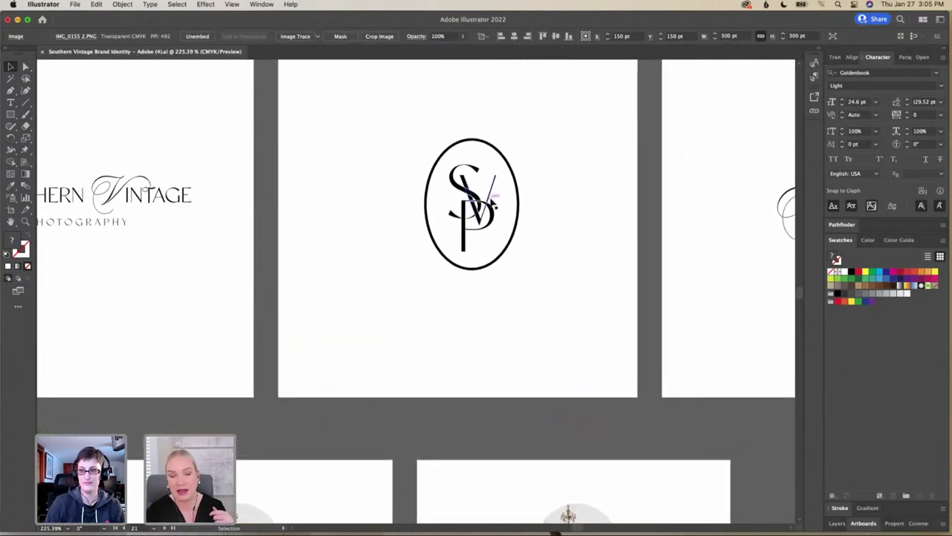
scroll(489, 202, "up", 10)
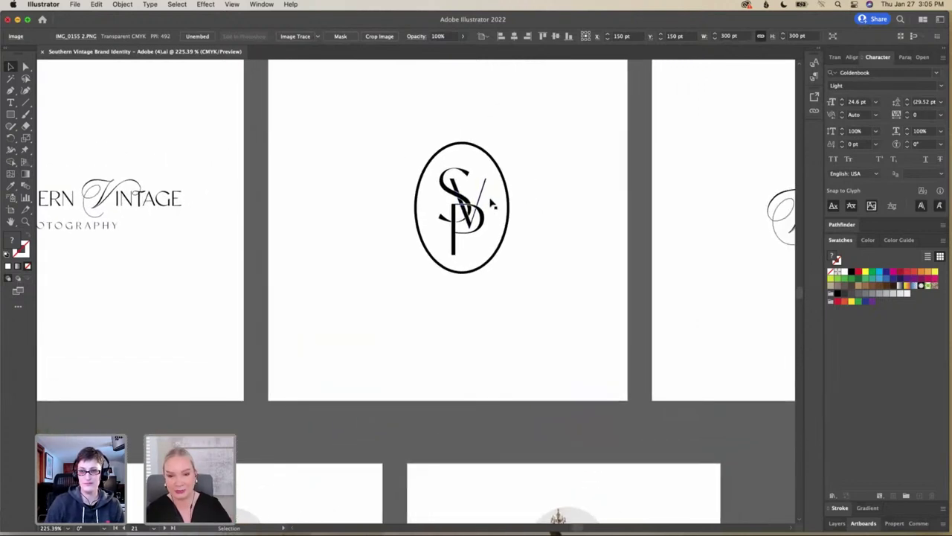
scroll(490, 198, "up", 1)
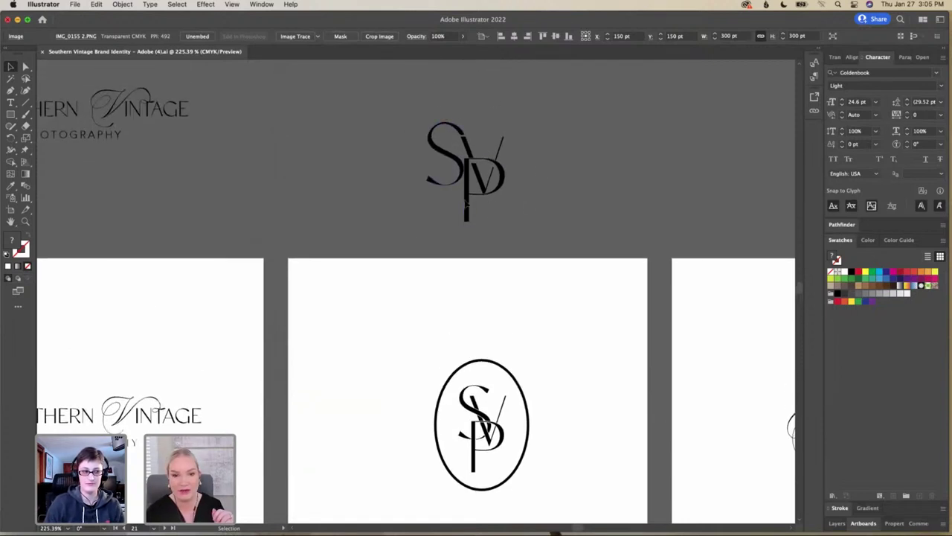
scroll(470, 203, "down", 2)
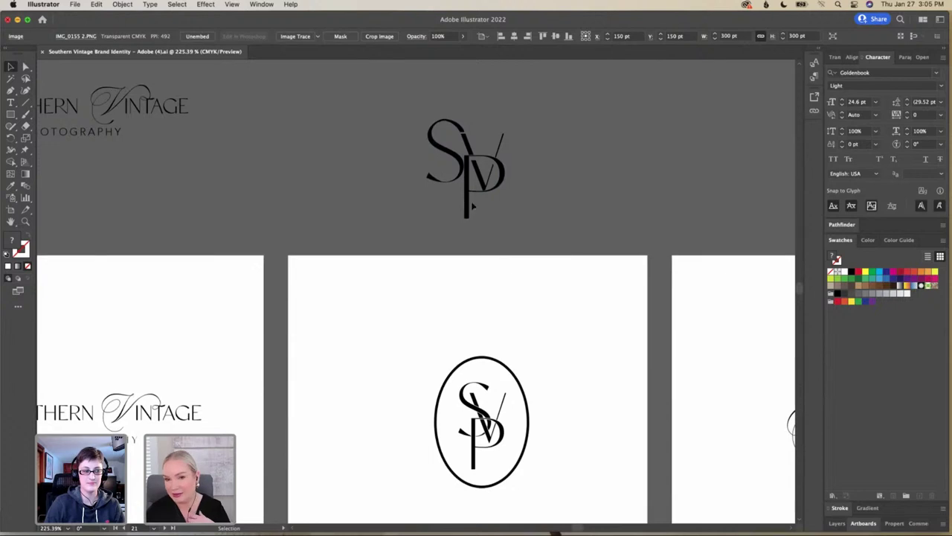
scroll(472, 207, "down", 5)
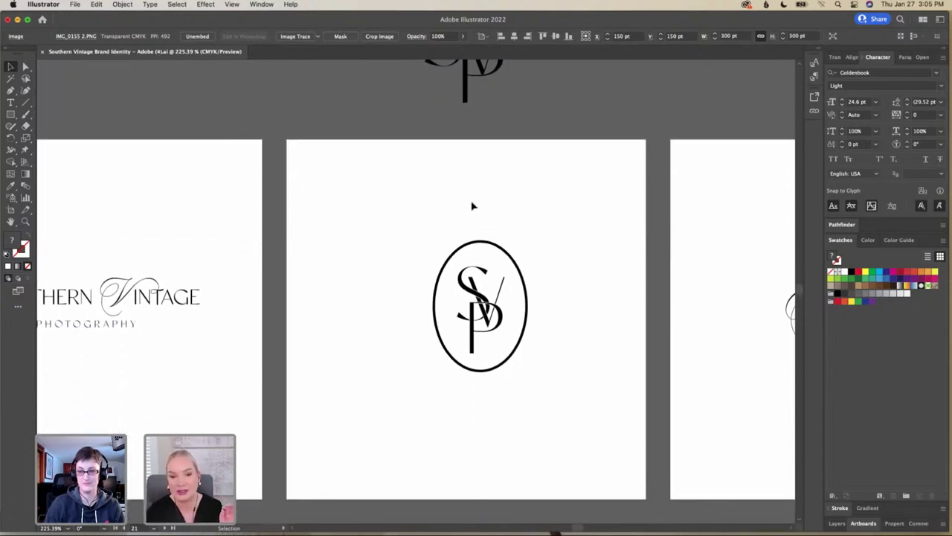
scroll(472, 206, "up", 2)
scroll(471, 207, "up", 3)
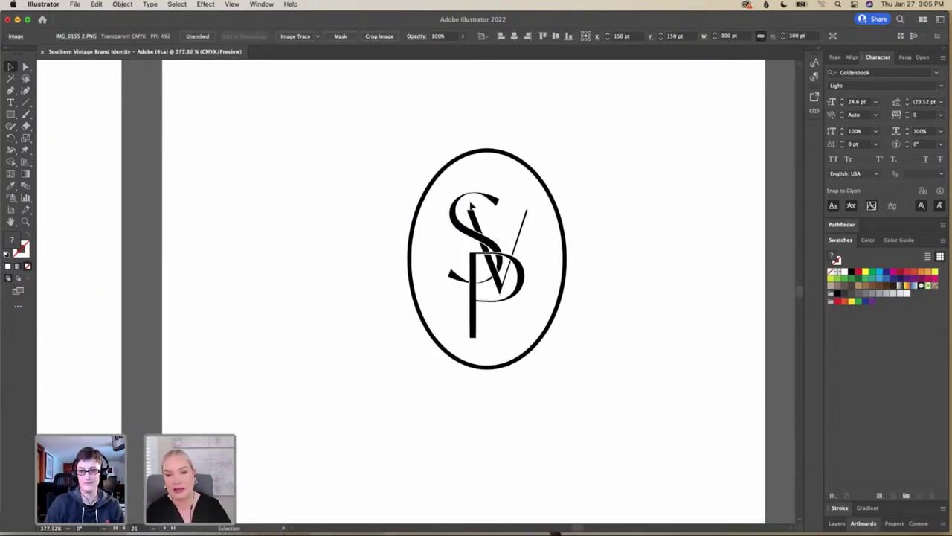
scroll(471, 207, "down", 2)
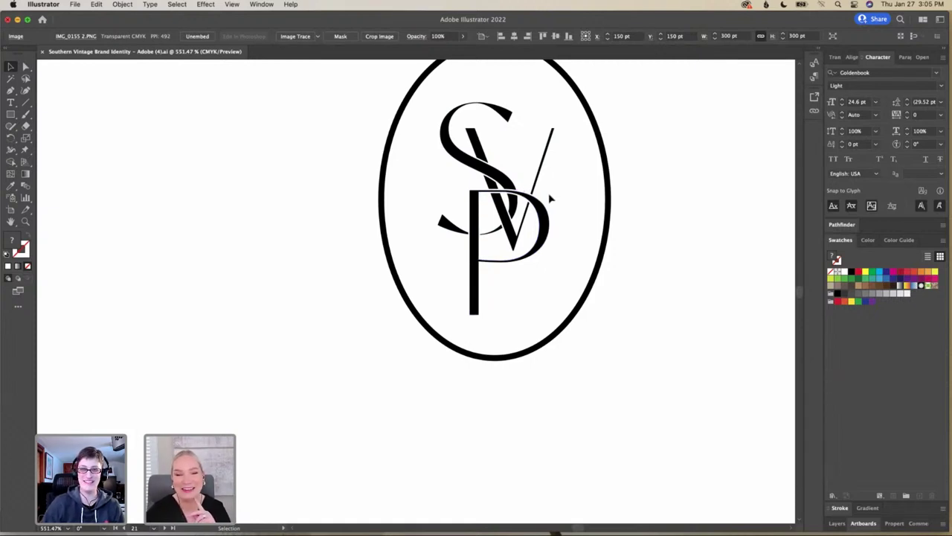
Zoom back out and pan past the script VSP monogram to the plain serif wordmark
scroll(548, 197, "up", 1)
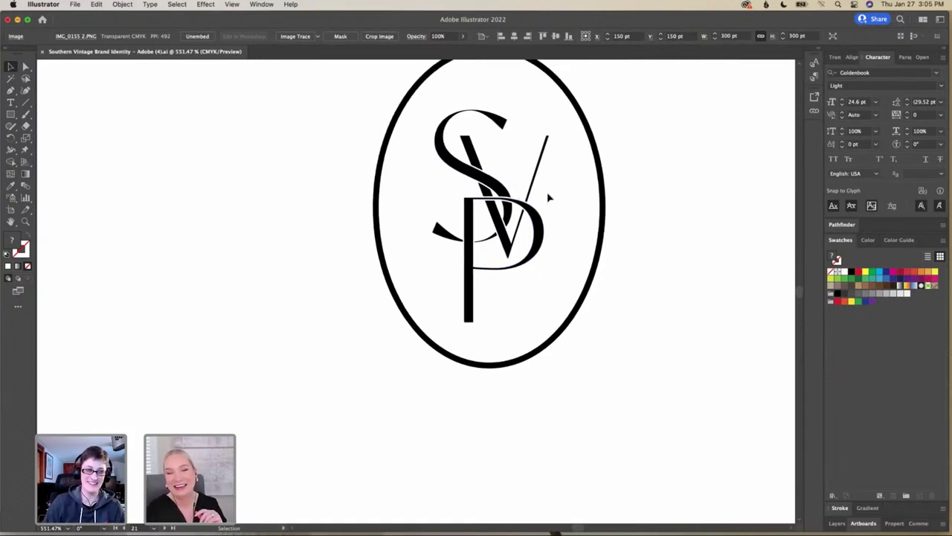
scroll(548, 197, "down", 1)
scroll(548, 197, "up", 1)
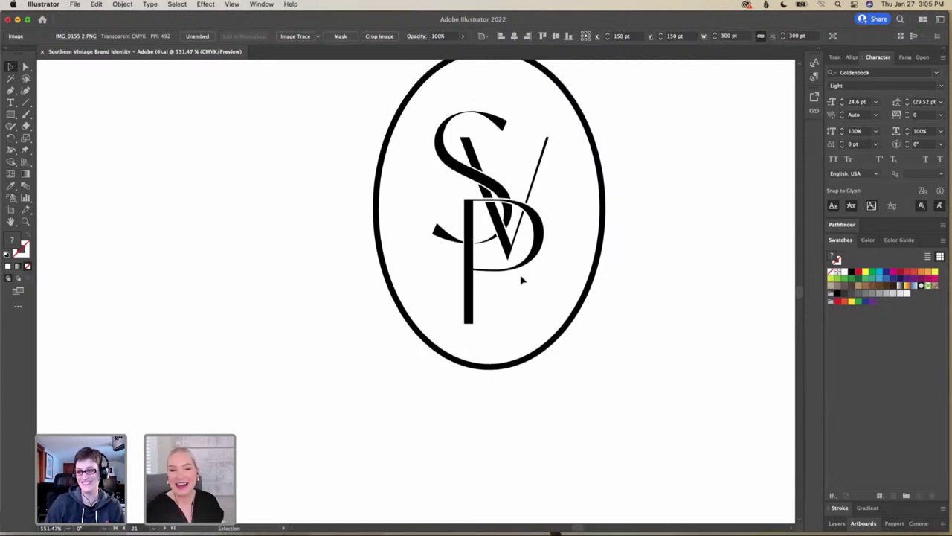
scroll(523, 278, "up", 1)
scroll(523, 278, "up", 1)
scroll(530, 328, "down", 1)
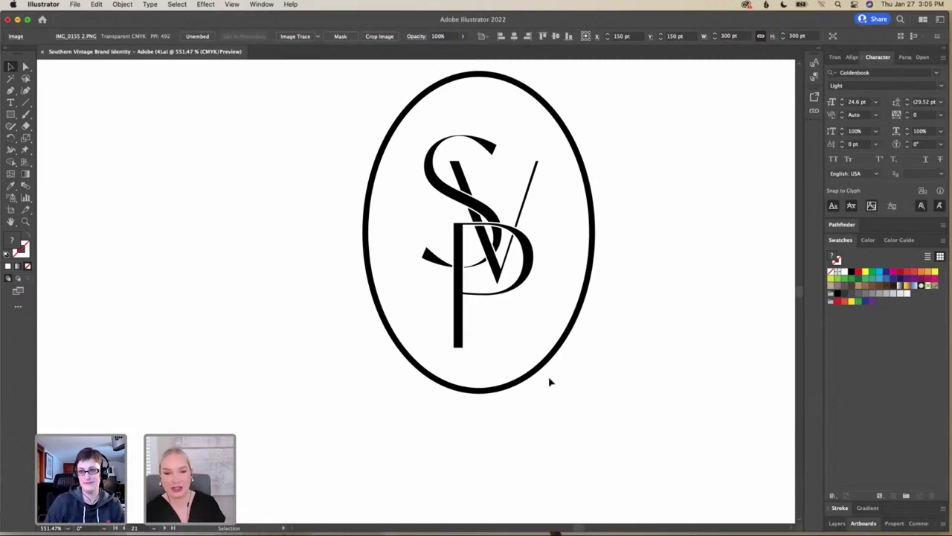
scroll(604, 366, "down", 3)
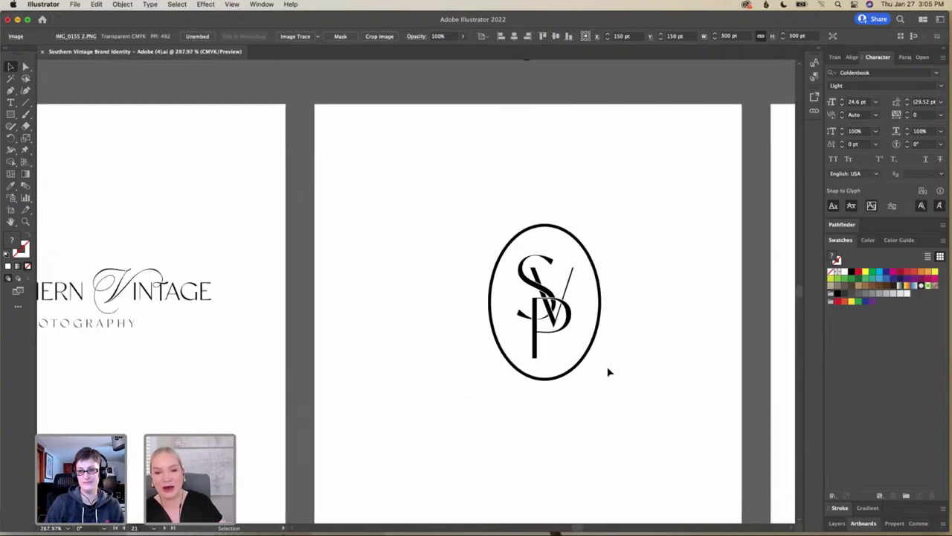
scroll(608, 372, "down", 2)
scroll(608, 372, "right", 3)
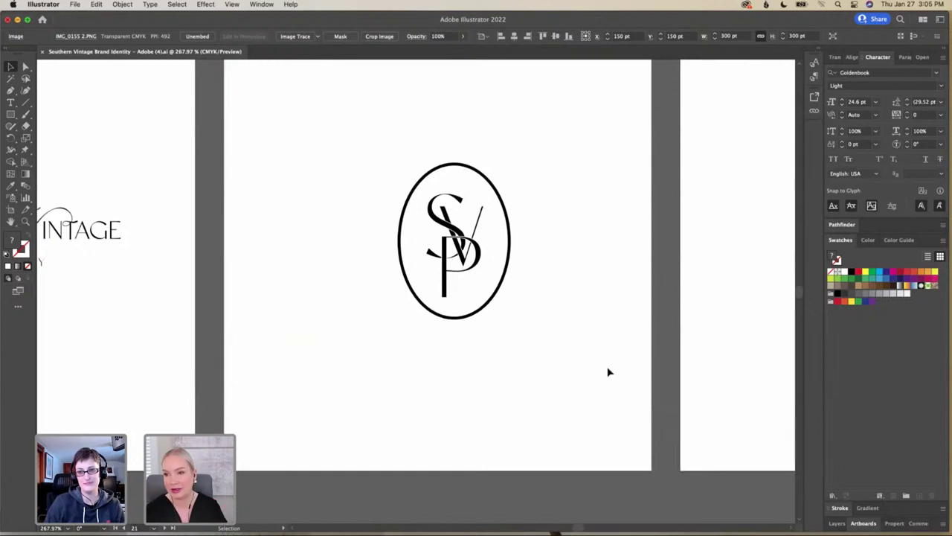
scroll(607, 371, "right", 10)
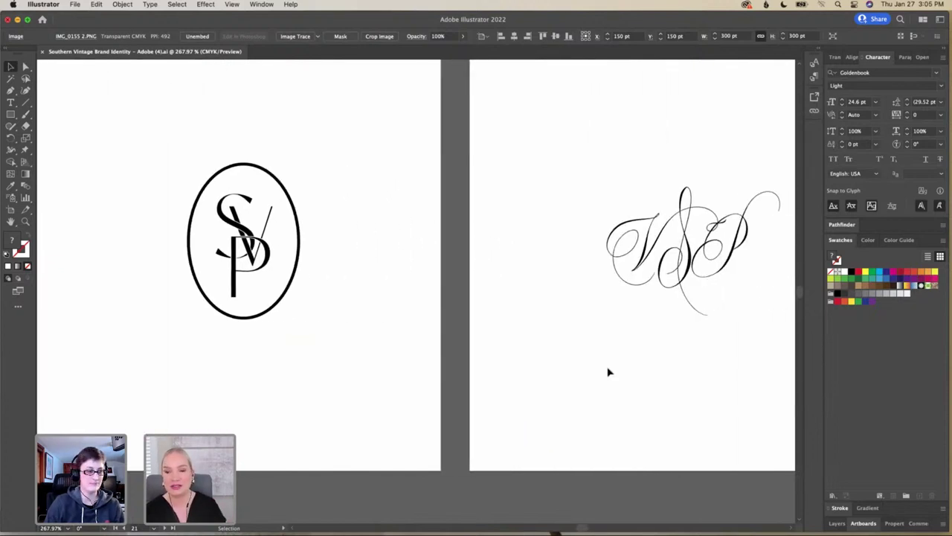
scroll(607, 372, "right", 10)
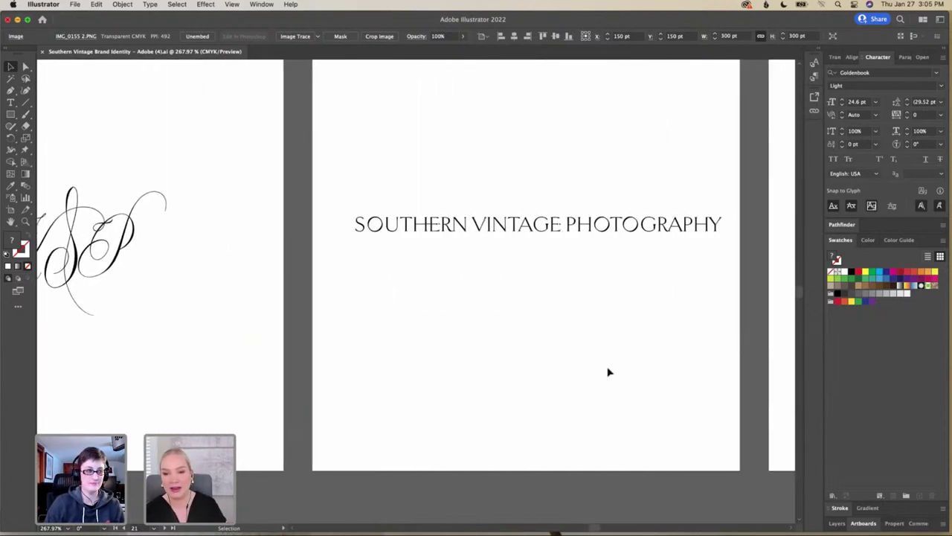
Zoom out from the close-up letters of the SOUTHERN VINTAGE PHOTOGRAPHY wordmark
scroll(610, 372, "right", 1)
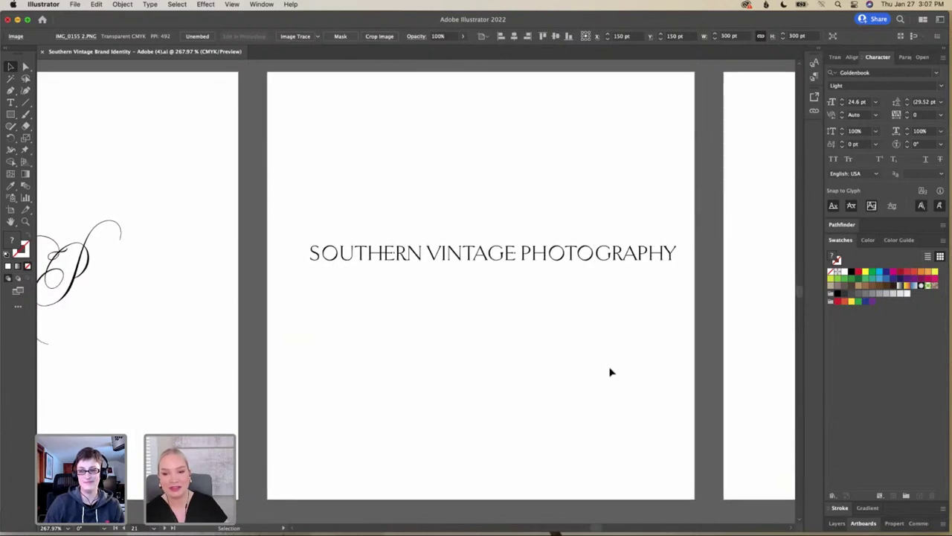
scroll(610, 372, "up", 2)
scroll(610, 372, "up", 3)
scroll(610, 372, "up", 3)
scroll(610, 371, "left", 2)
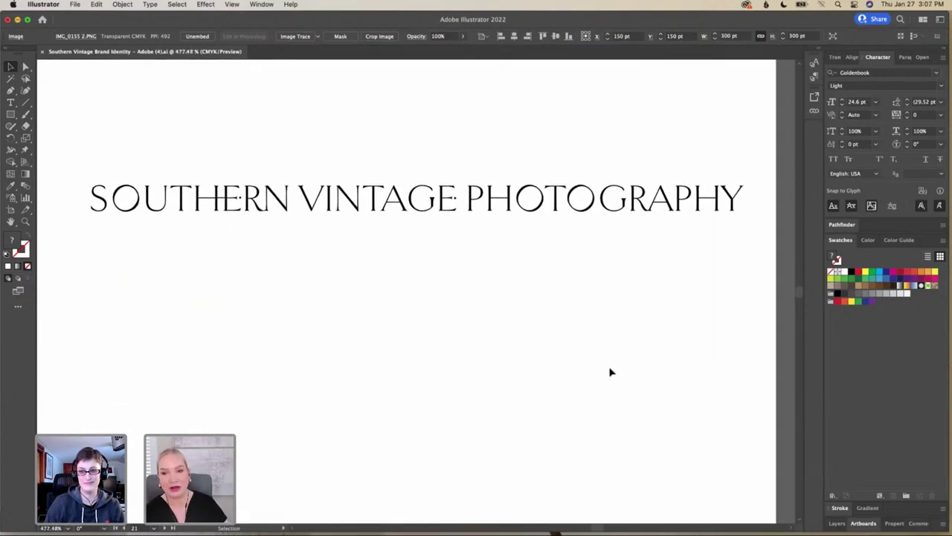
scroll(610, 371, "up", 1)
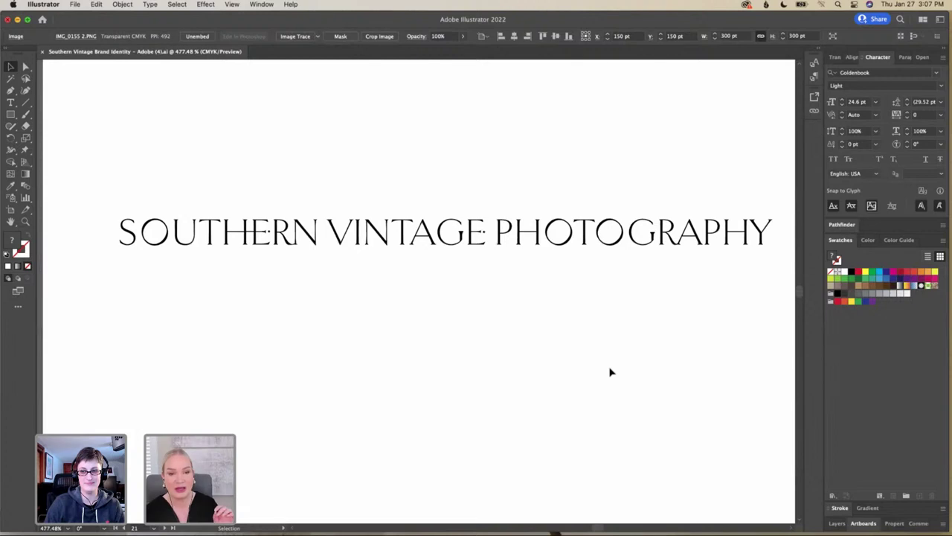
scroll(610, 372, "up", 1)
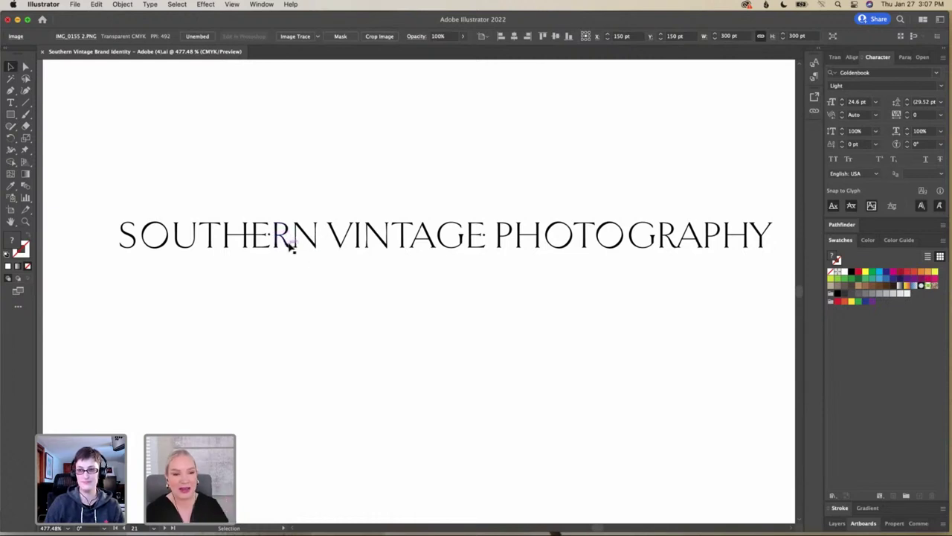
scroll(290, 247, "up", 2)
scroll(290, 248, "up", 10)
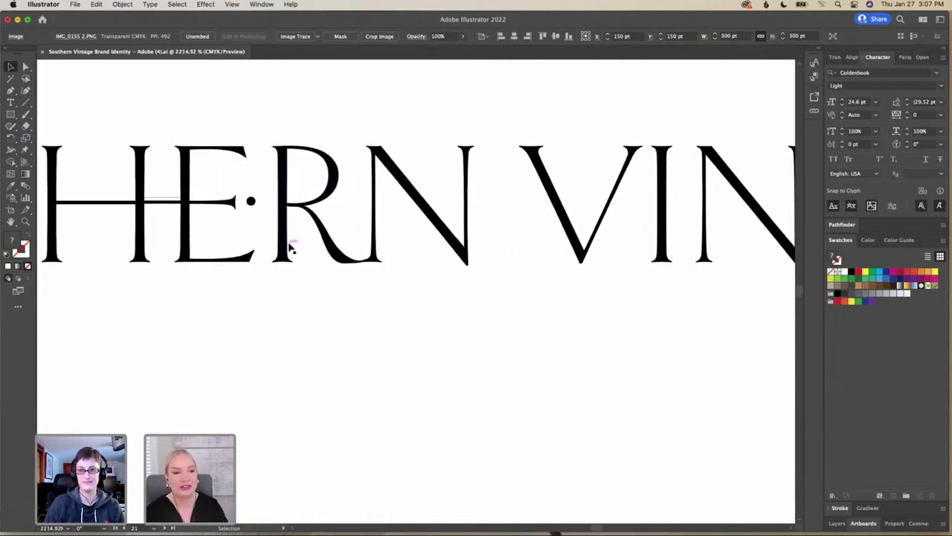
scroll(305, 237, "left", 2)
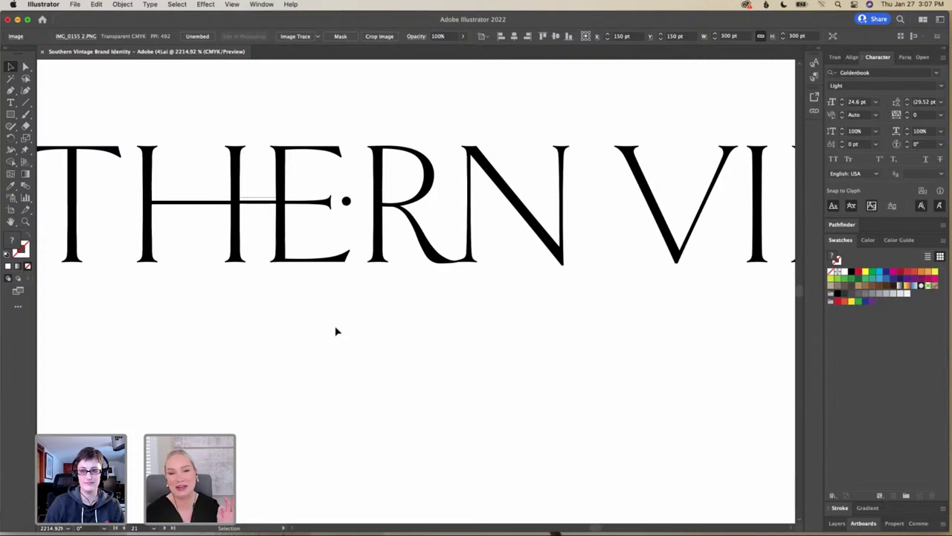
Pan until the whole one-line Goldenbook Light 24.6 pt wordmark artboard is visible
scroll(336, 331, "right", 10)
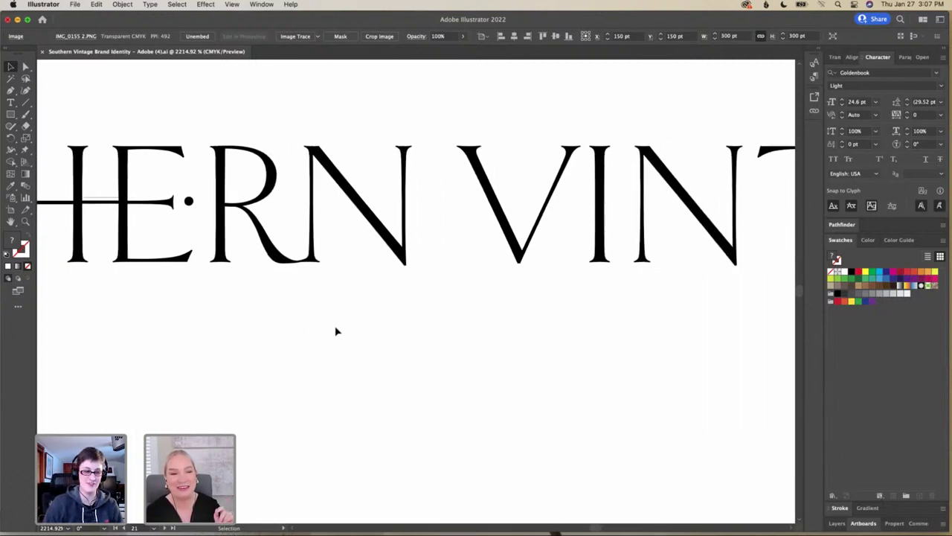
scroll(336, 331, "right", 15)
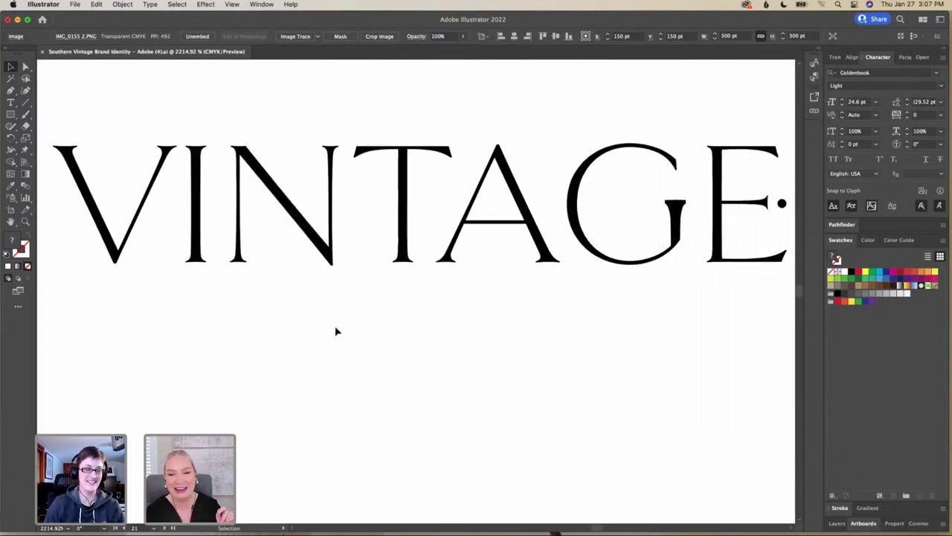
scroll(335, 331, "right", 4)
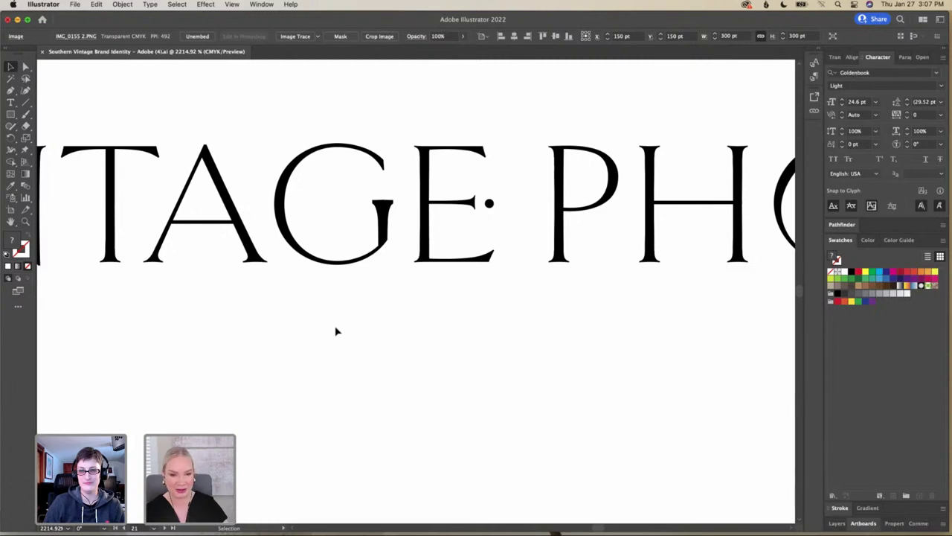
scroll(336, 331, "down", 3, "alt")
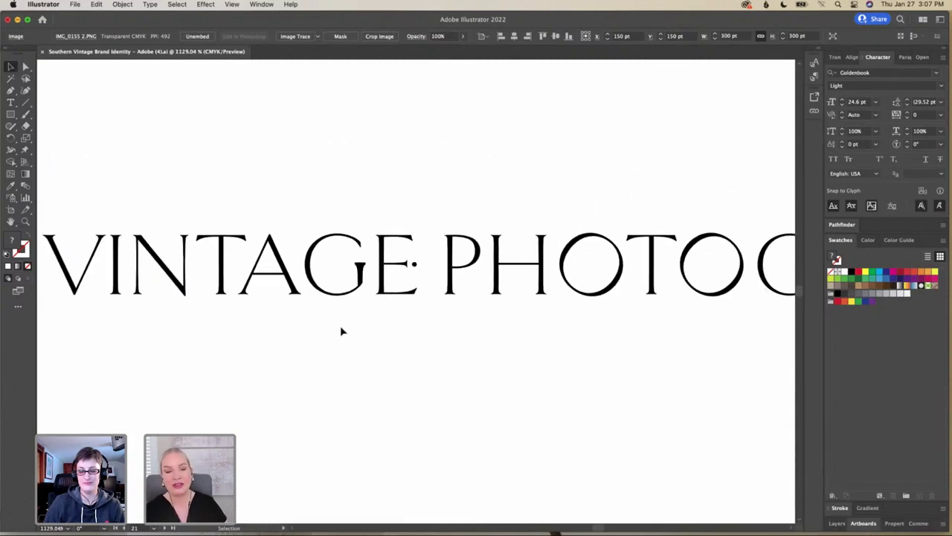
scroll(341, 331, "down", 5, "alt")
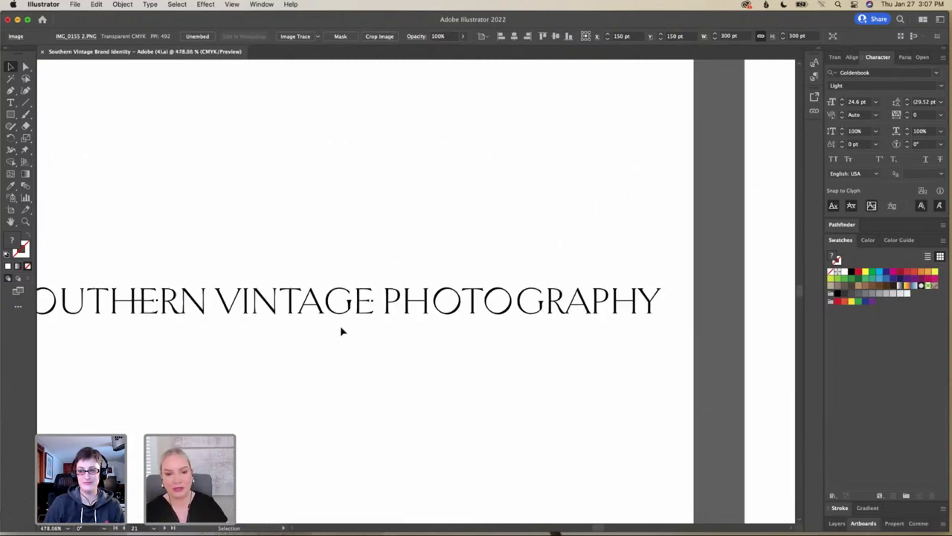
scroll(341, 331, "left", 5)
scroll(341, 331, "down", 3)
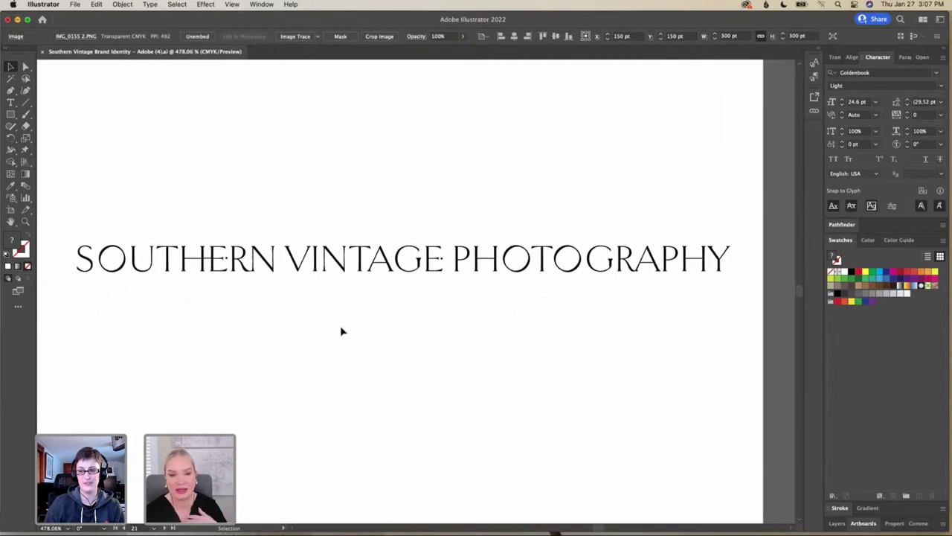
scroll(341, 327, "down", 1)
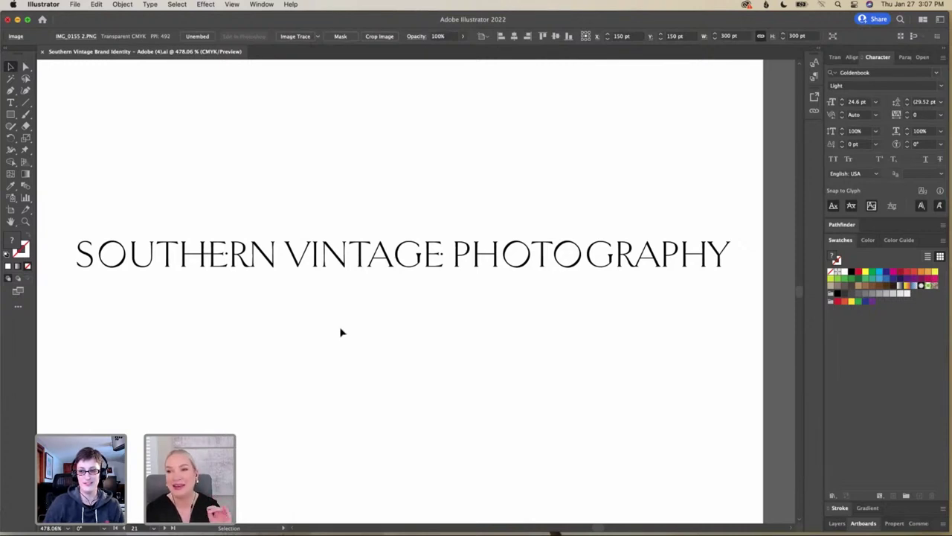
scroll(341, 332, "down", 3)
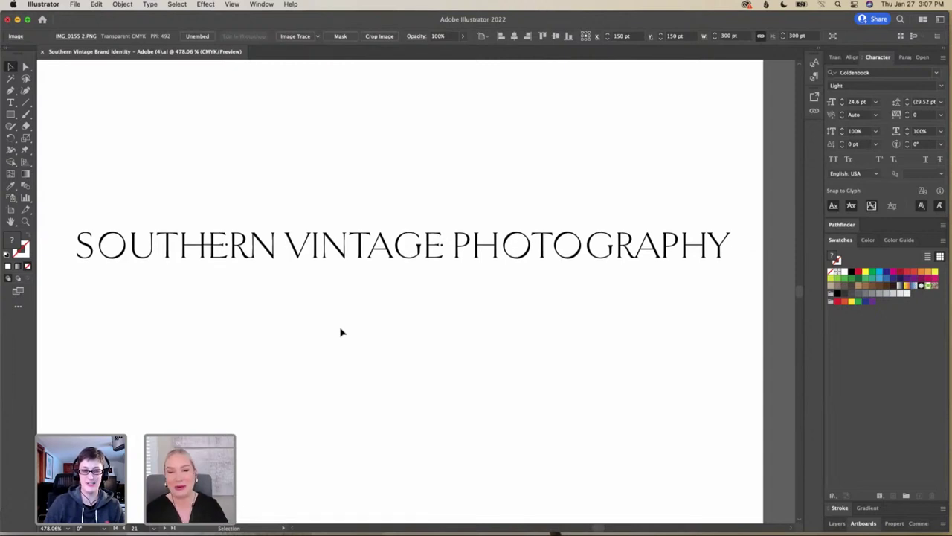
scroll(341, 332, "right", 10)
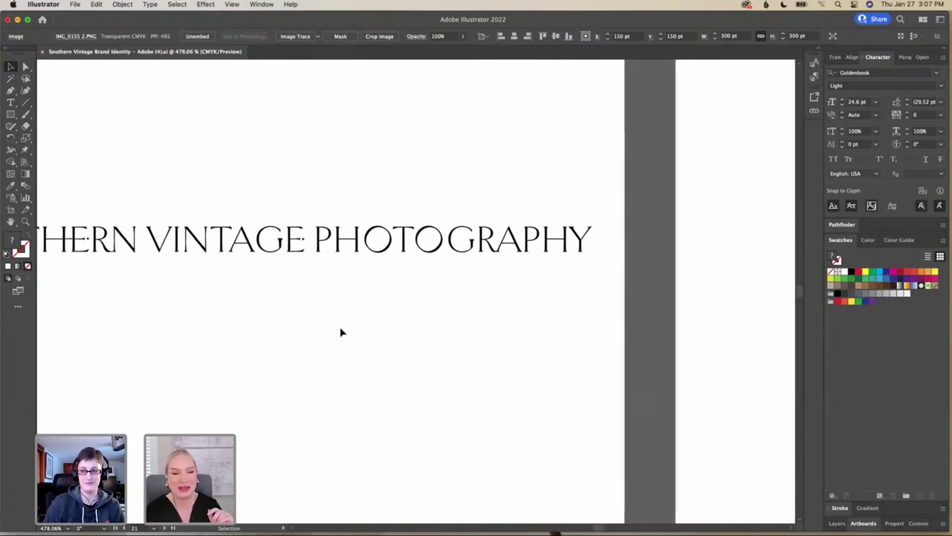
Pan to the stacked wordmark, zoom in on the right-aligned PHOTOGRAPHY line, then zoom out
scroll(341, 332, "right", 15)
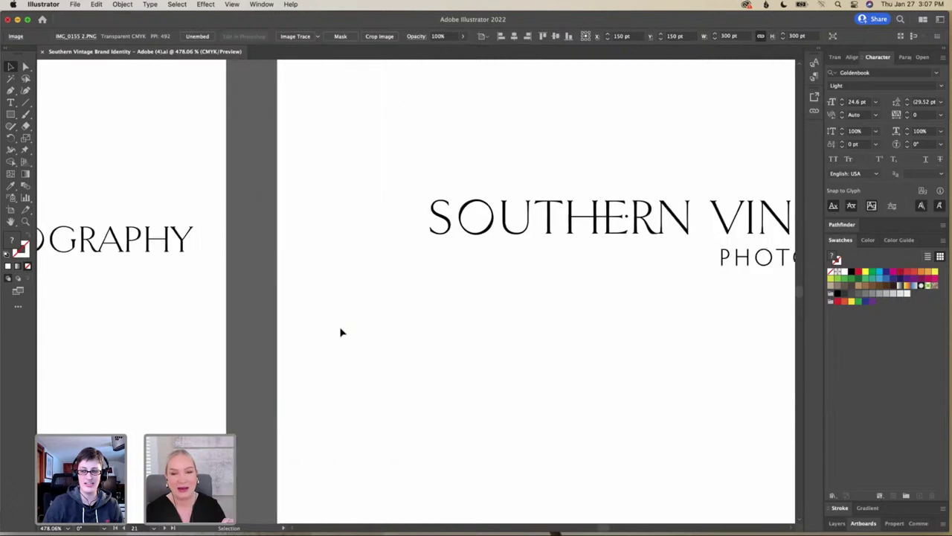
scroll(341, 332, "right", 4)
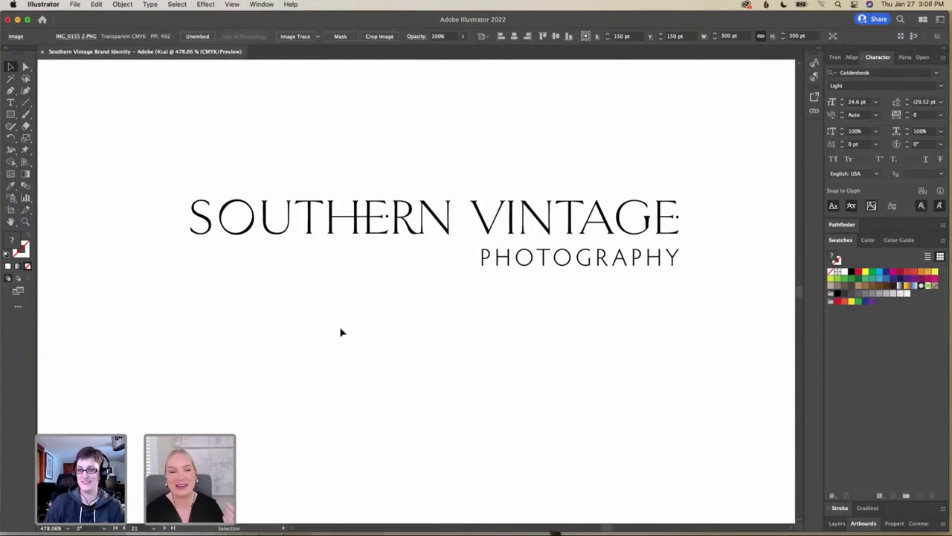
scroll(341, 332, "down", 2)
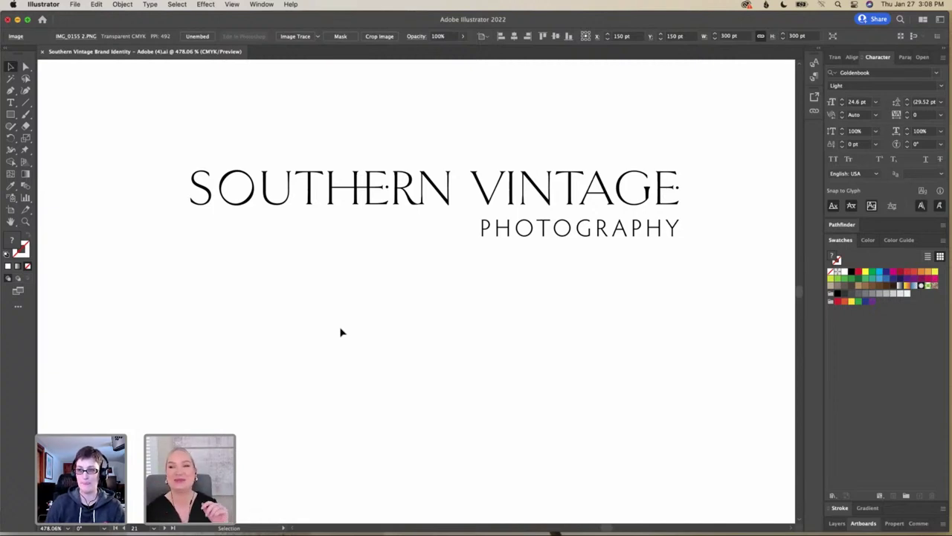
scroll(393, 344, "up", 1)
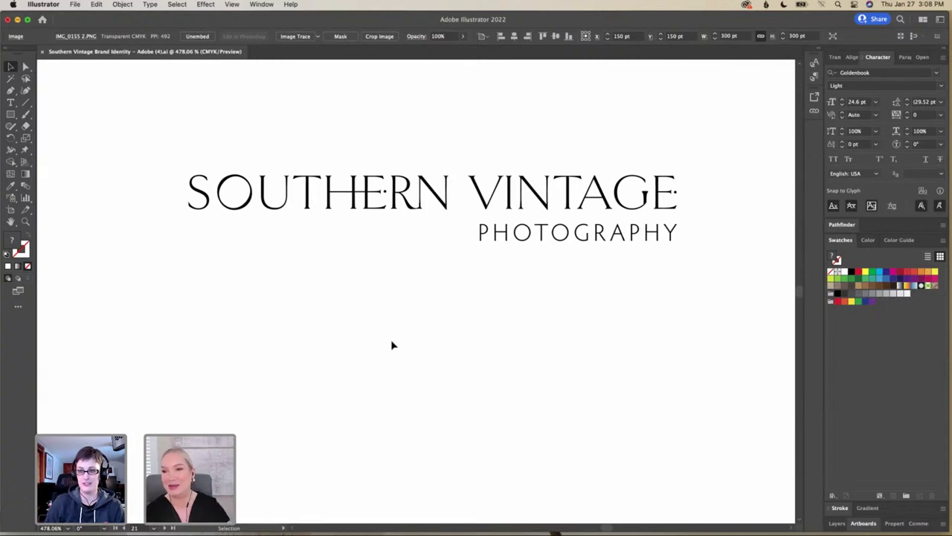
scroll(393, 345, "up", 3)
scroll(393, 344, "up", 1)
scroll(393, 345, "right", 1)
scroll(393, 345, "right", 5)
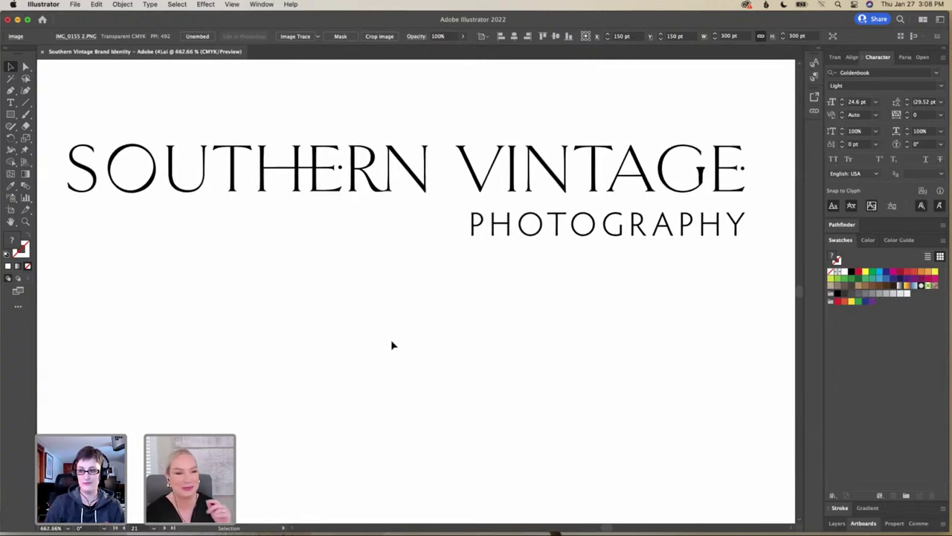
scroll(393, 345, "left", 3)
scroll(393, 344, "down", 1)
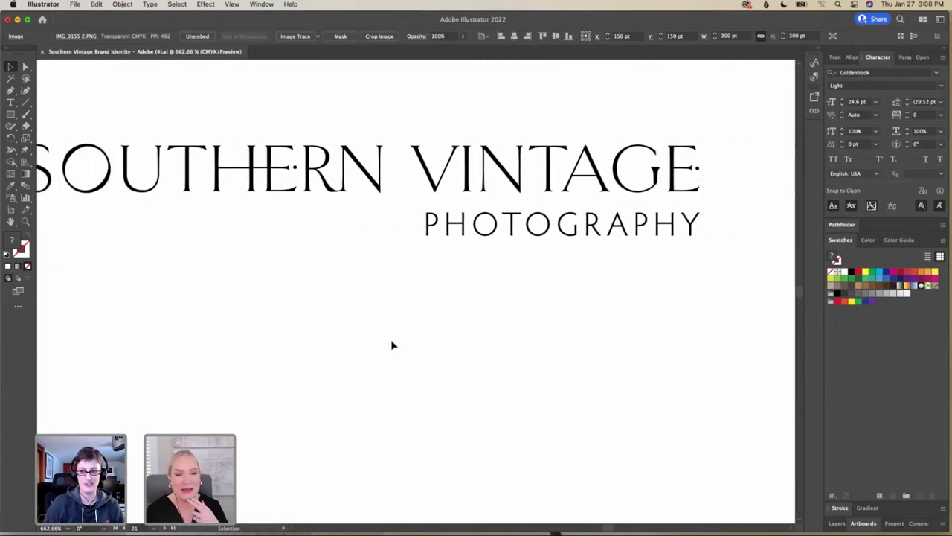
scroll(498, 355, "down", 3)
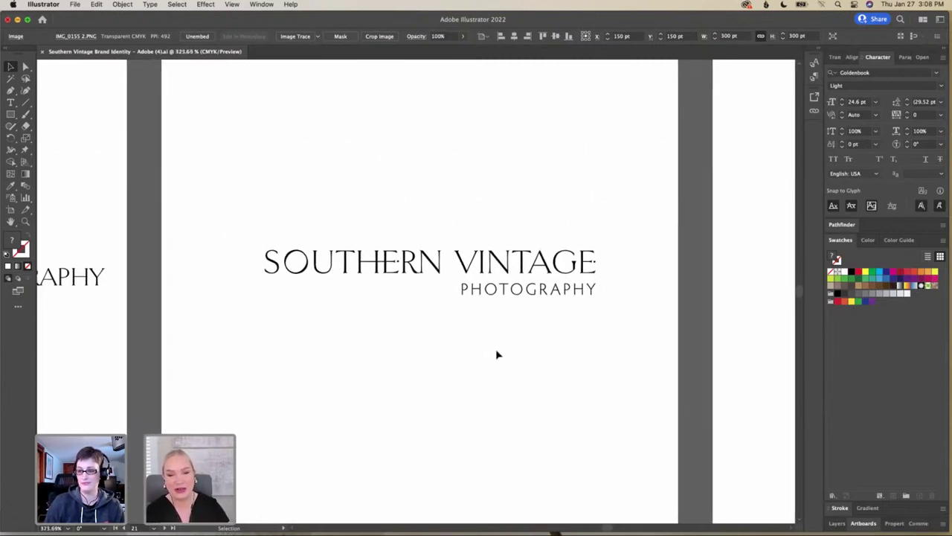
scroll(498, 355, "right", 10)
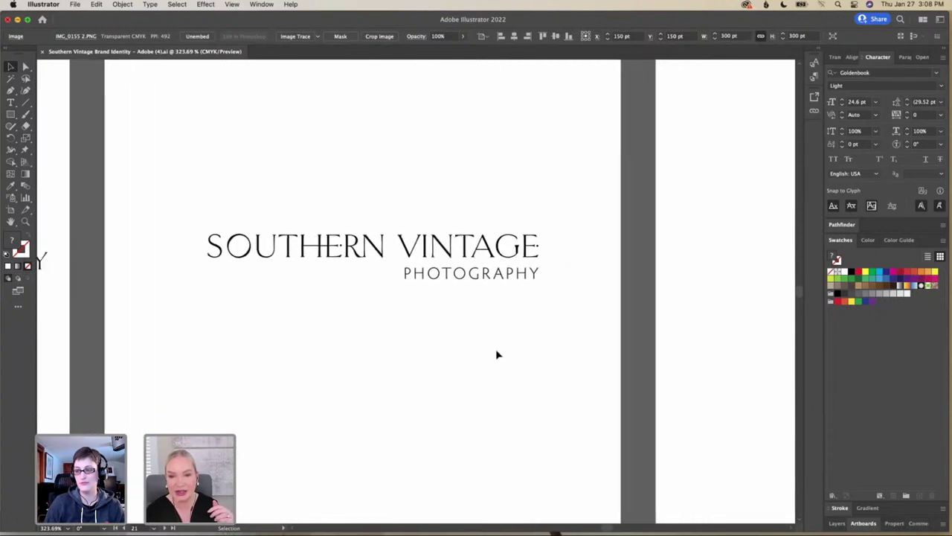
Zoom in on the SVP monogram with a dot under the V, then out to about 187%
scroll(498, 355, "right", 5)
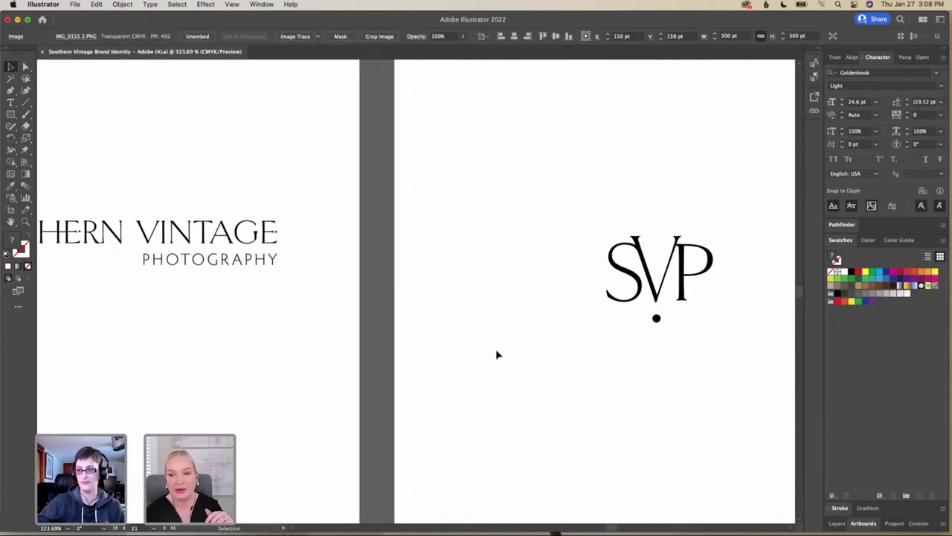
scroll(498, 355, "right", 2)
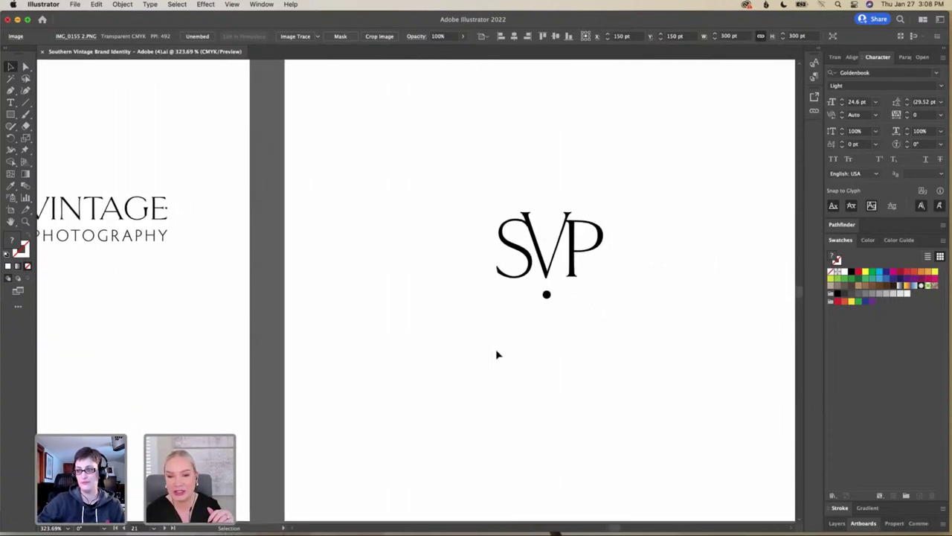
scroll(498, 355, "down", 2)
scroll(498, 355, "up", 4)
scroll(498, 355, "up", 3)
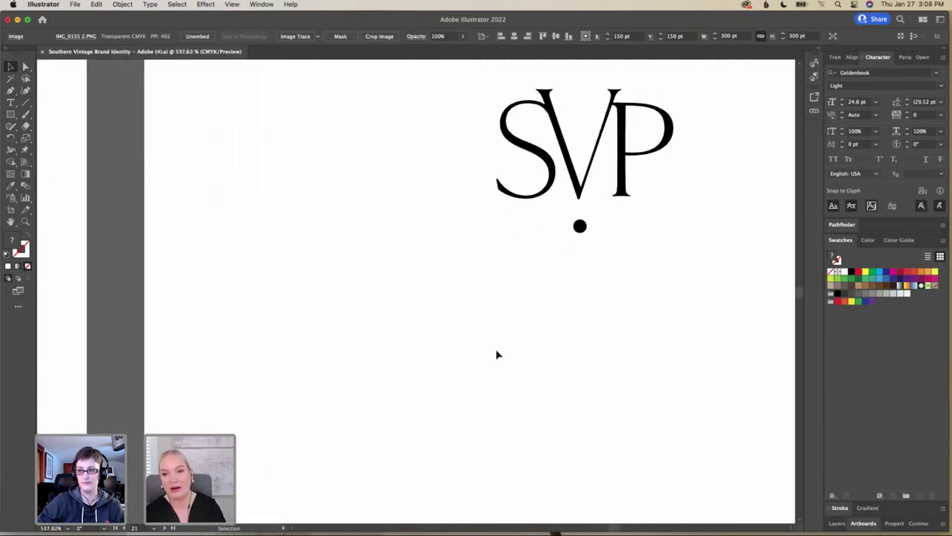
scroll(497, 354, "right", 2)
scroll(498, 355, "right", 2)
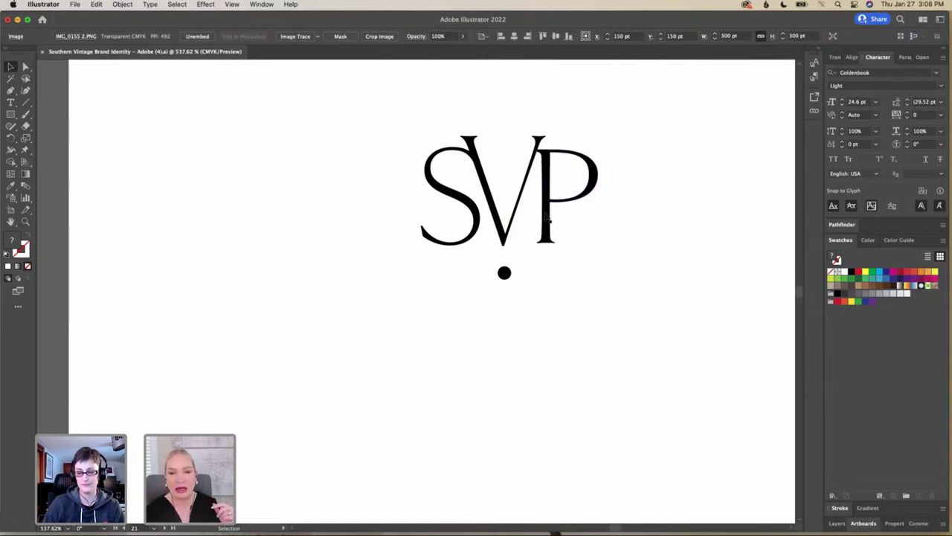
scroll(574, 215, "down", 4)
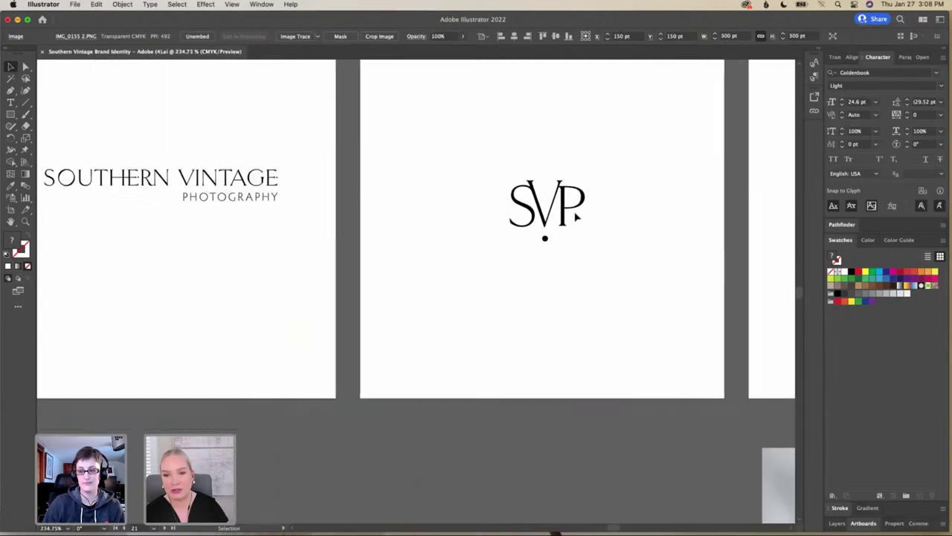
scroll(576, 216, "down", 2)
scroll(577, 215, "right", 5)
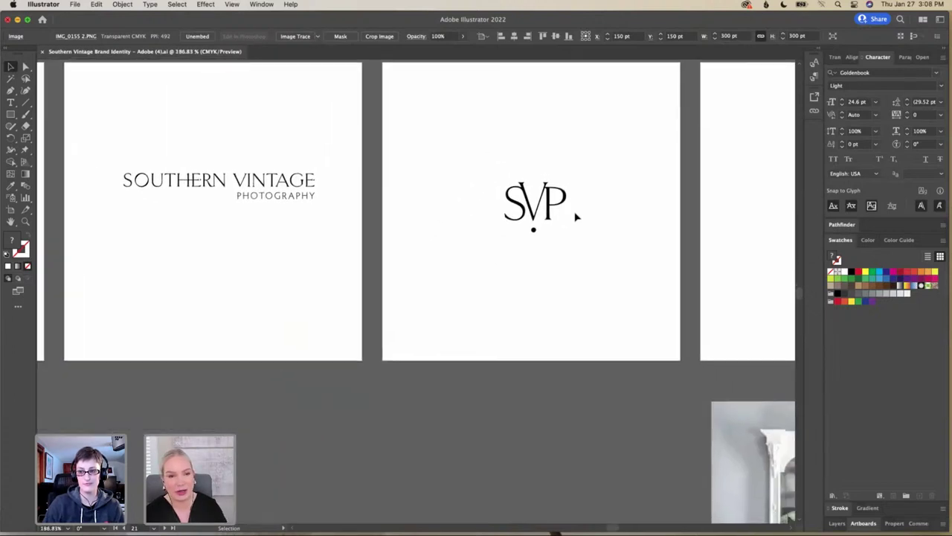
scroll(575, 216, "left", 6)
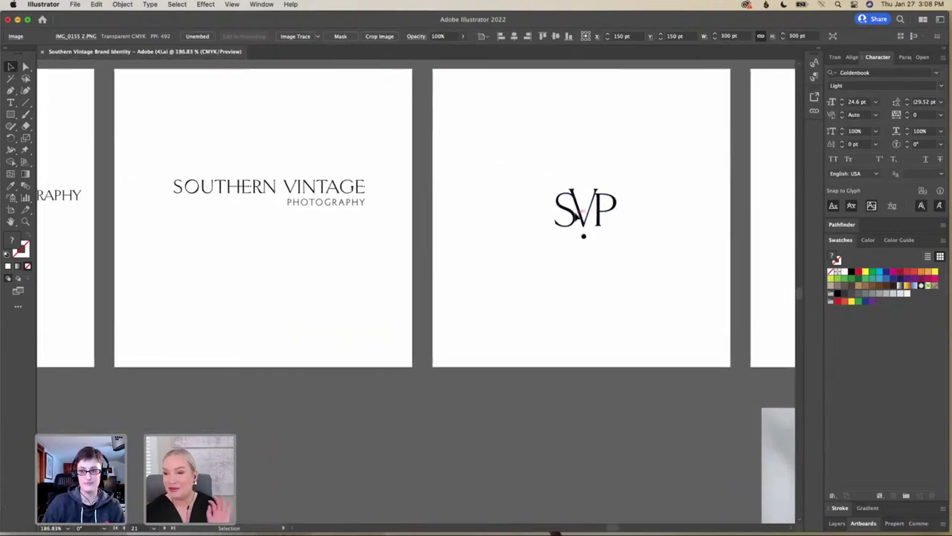
scroll(577, 216, "left", 15)
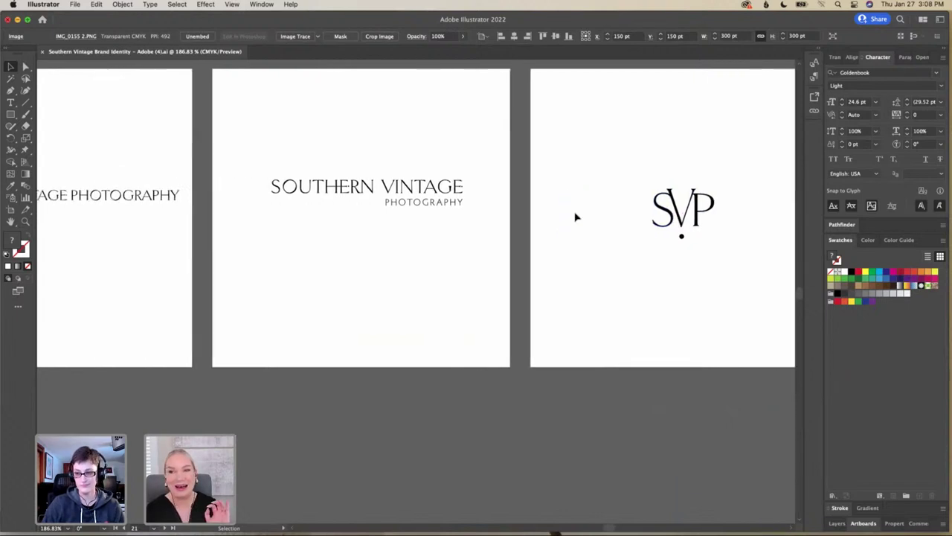
Scroll left past the monograms to the stacked and one-line script-capital Southern Vintage wordmarks
scroll(575, 217, "left", 20)
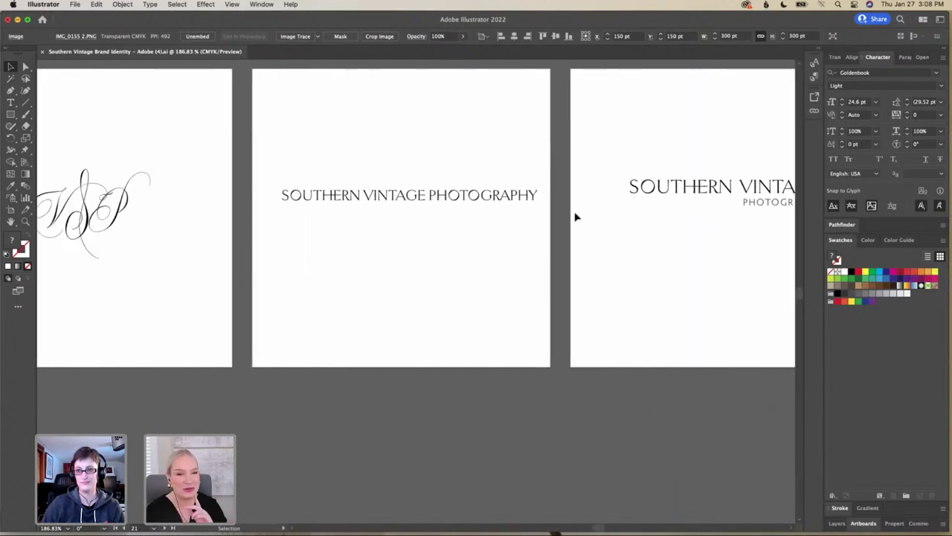
scroll(575, 216, "left", 20)
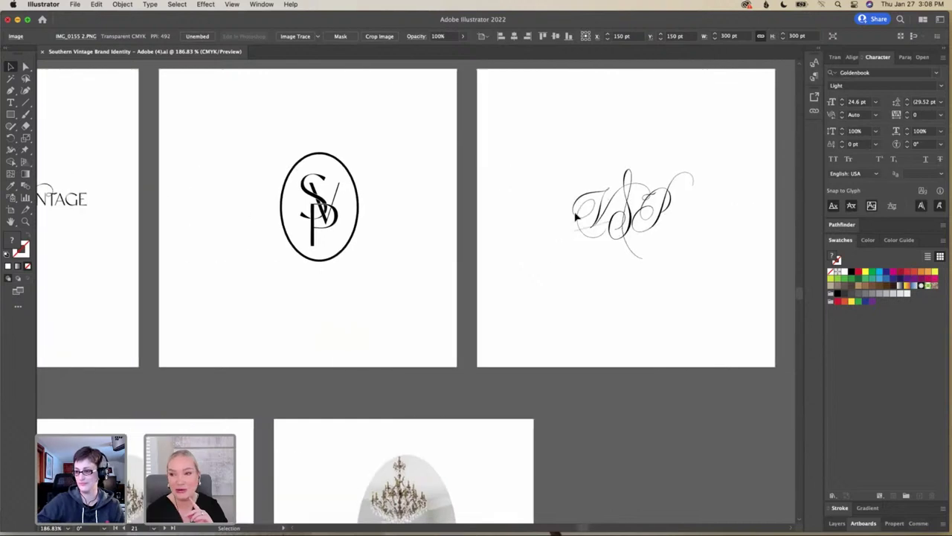
scroll(575, 217, "left", 8)
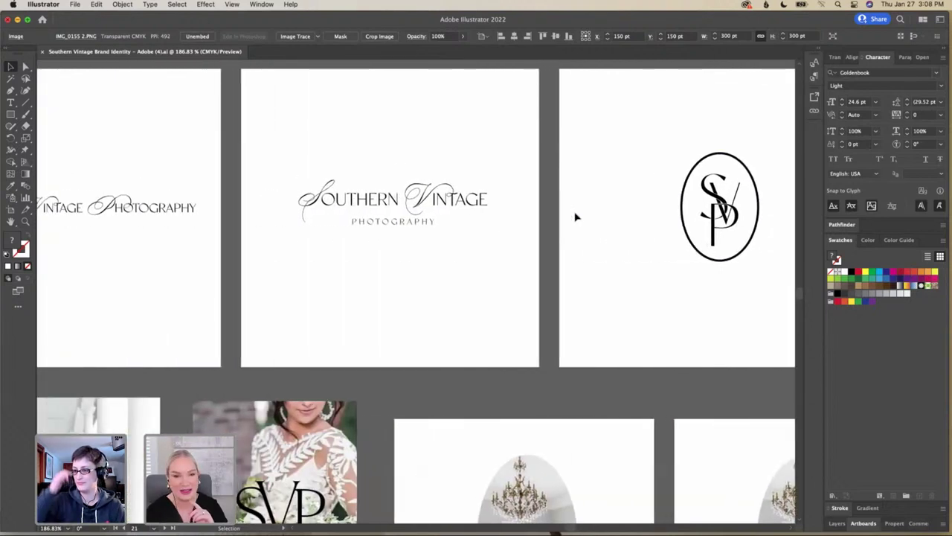
scroll(575, 216, "left", 5)
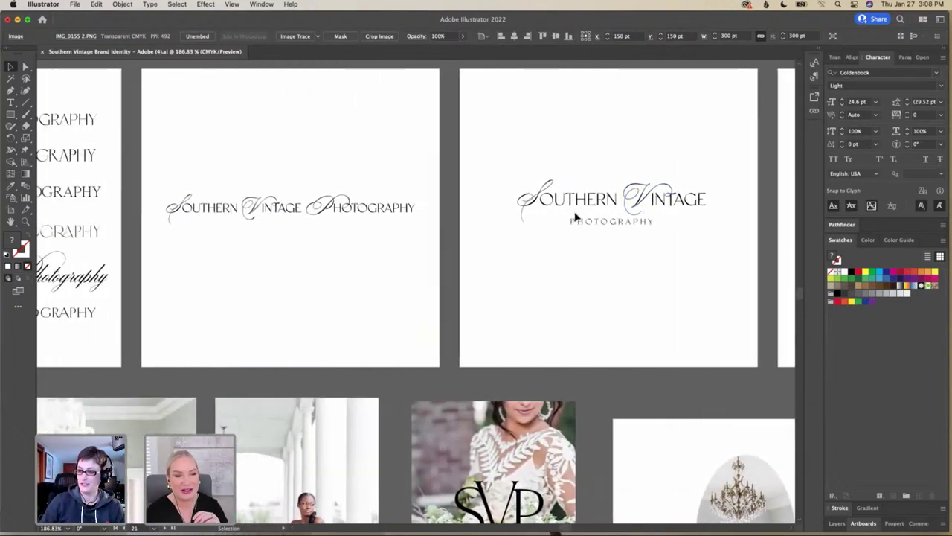
Pan across the mockups placing the wordmarks over wedding photos and the oval chandelier image
scroll(575, 216, "down", 3)
scroll(575, 216, "down", 7)
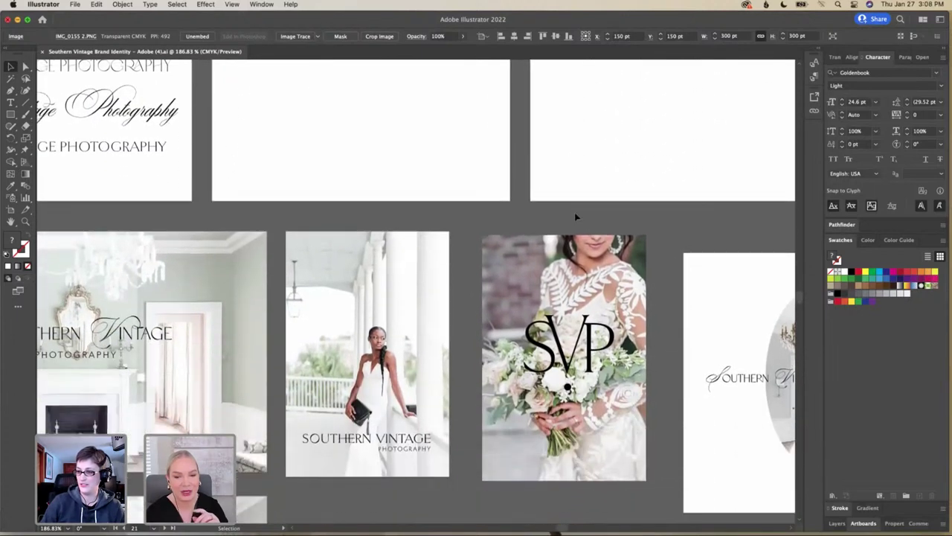
scroll(575, 216, "left", 4)
scroll(575, 217, "down", 4)
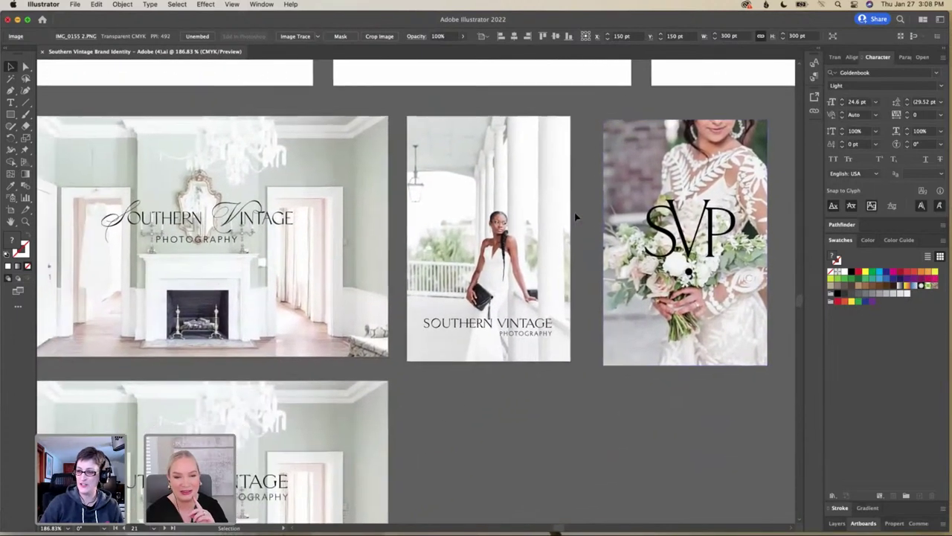
scroll(575, 217, "left", 4)
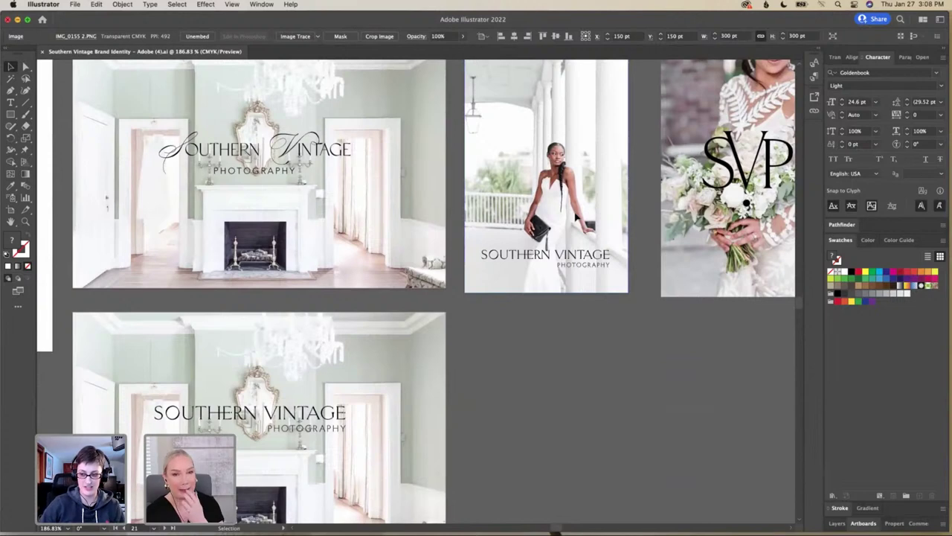
scroll(575, 216, "down", 1)
scroll(575, 217, "left", 1)
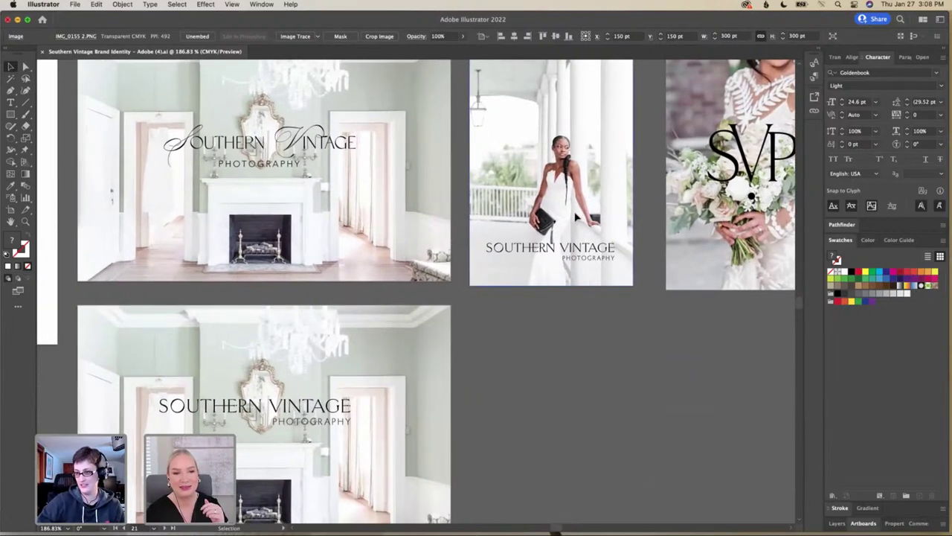
scroll(576, 216, "down", 1)
scroll(576, 216, "left", 1)
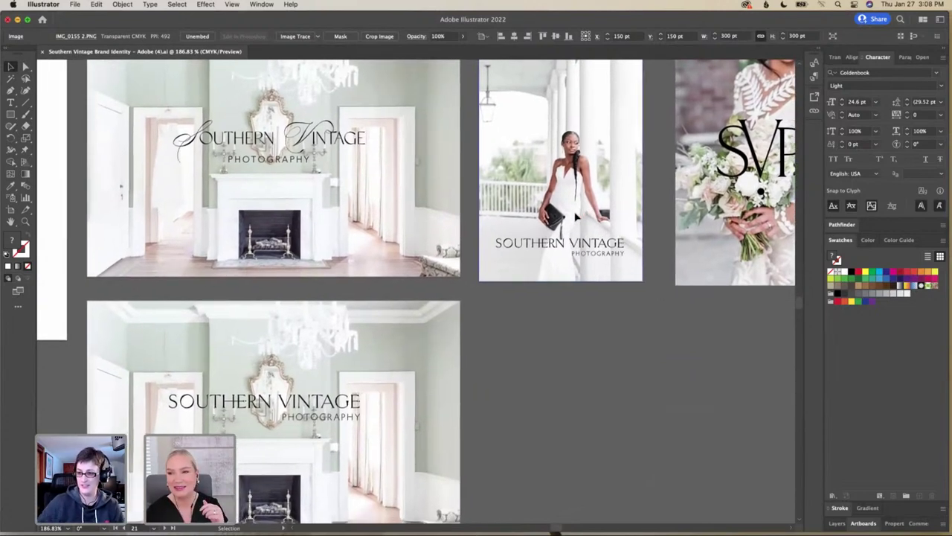
scroll(576, 216, "down", 1)
scroll(577, 215, "left", 2)
scroll(577, 215, "down", 1)
scroll(576, 216, "left", 1)
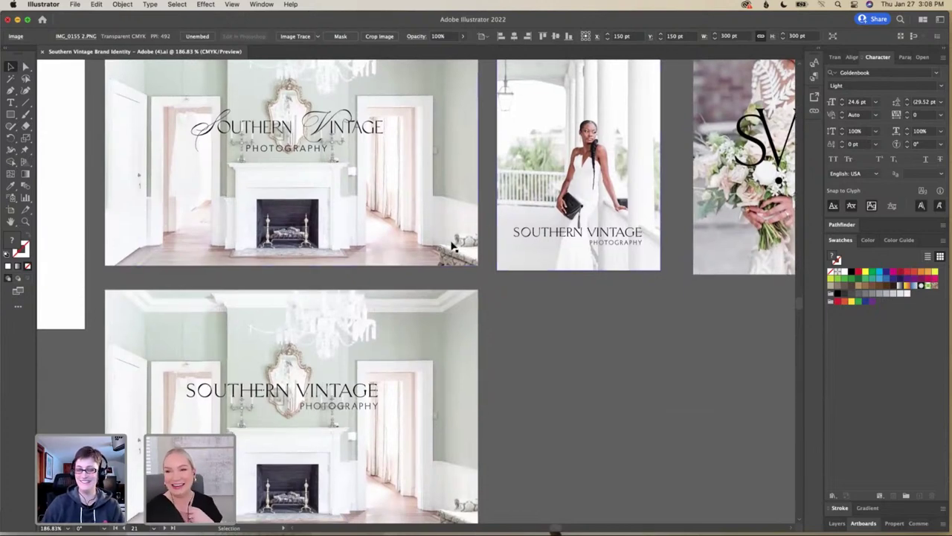
scroll(451, 246, "up", 1)
scroll(450, 246, "left", 1)
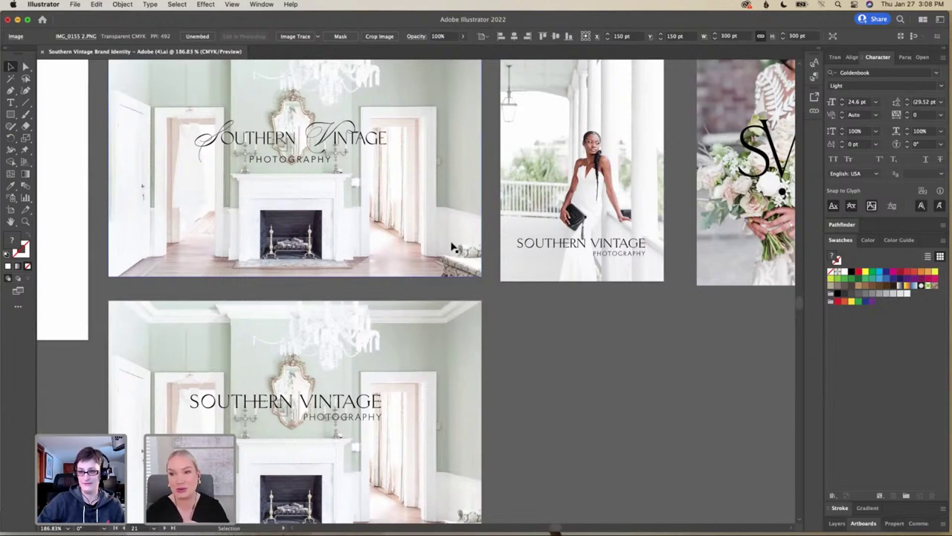
Zoom out to about 86% to see all the brand identity artboards together
scroll(451, 246, "down", 1)
scroll(451, 245, "left", 1)
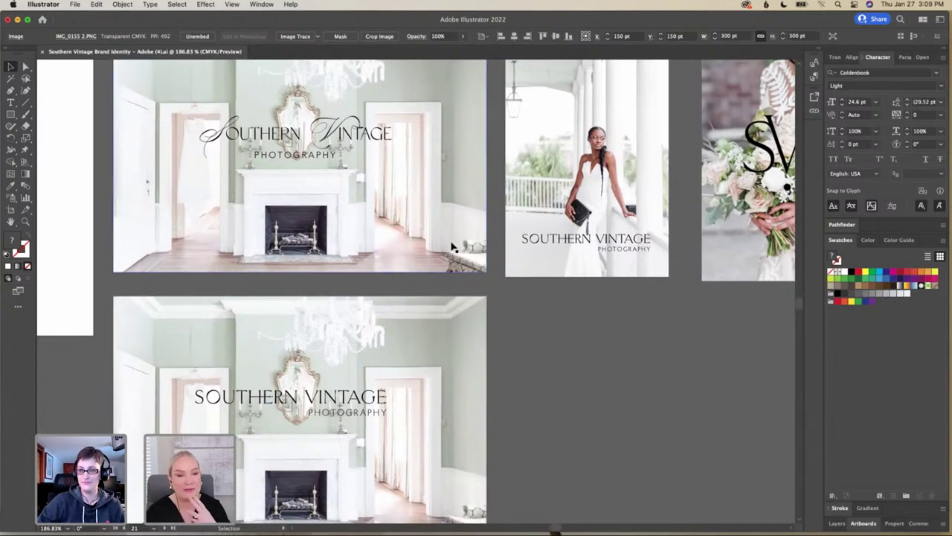
scroll(451, 245, "down", 1)
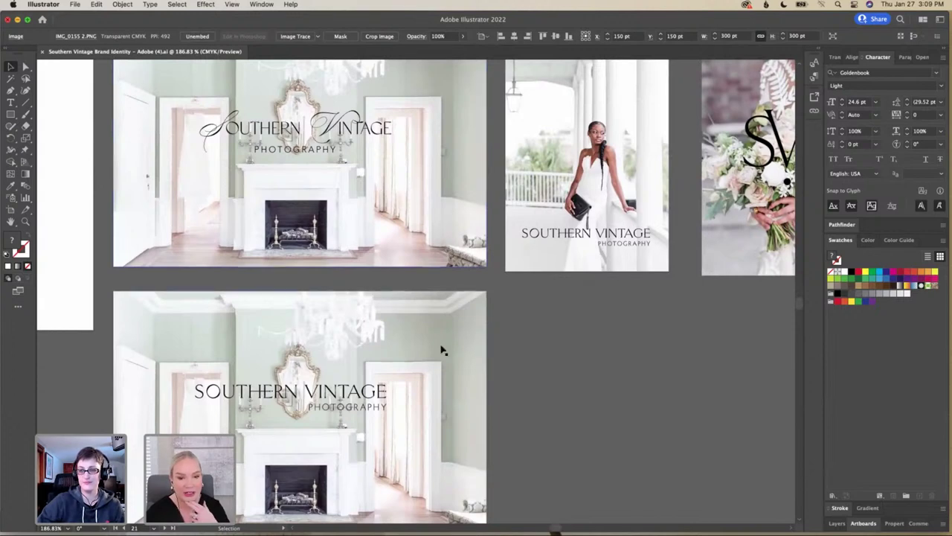
scroll(441, 350, "down", 1)
scroll(442, 349, "left", 1)
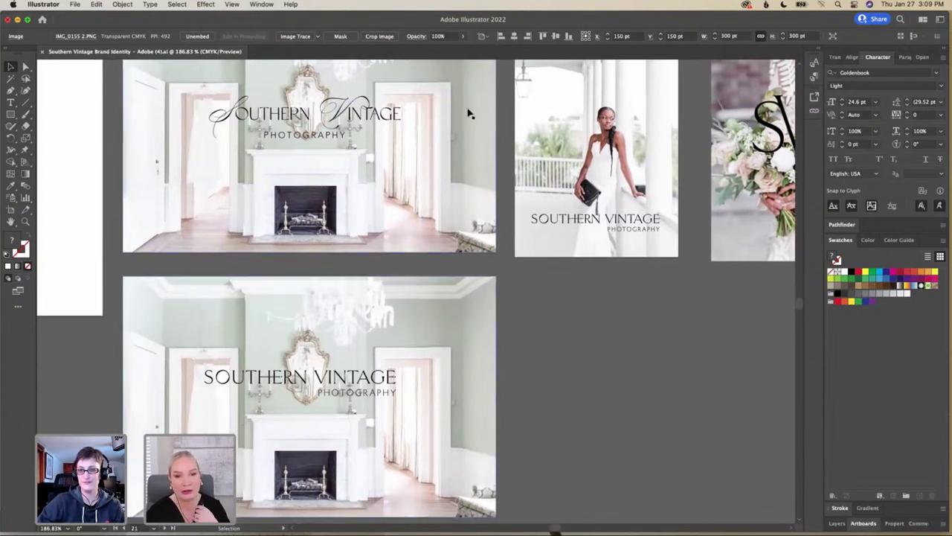
scroll(425, 174, "down", 1)
scroll(425, 174, "left", 1)
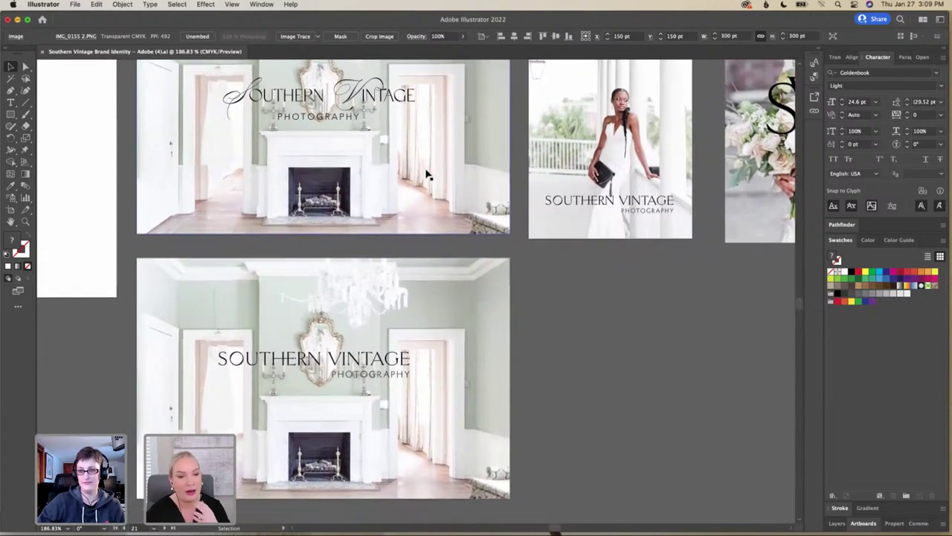
scroll(427, 174, "up", 2)
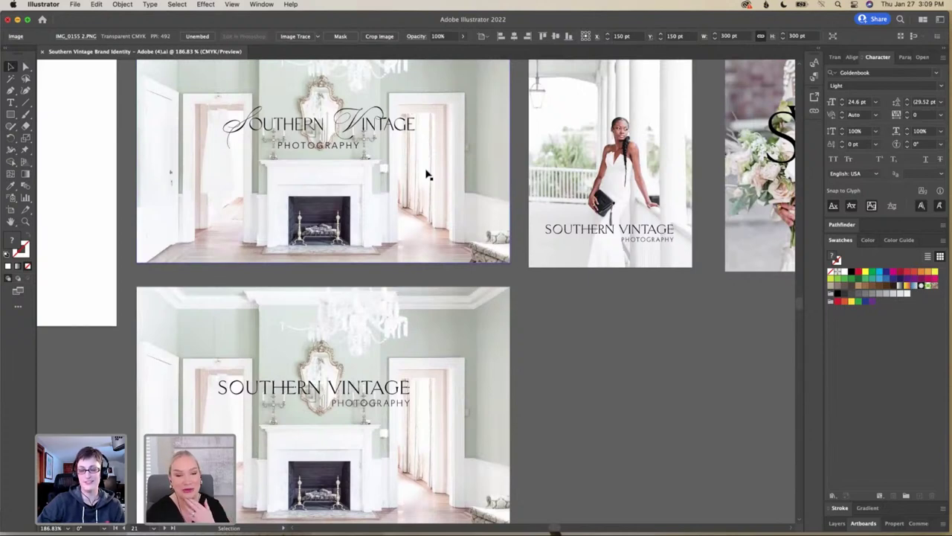
scroll(428, 175, "down", 3)
scroll(428, 175, "right", 10)
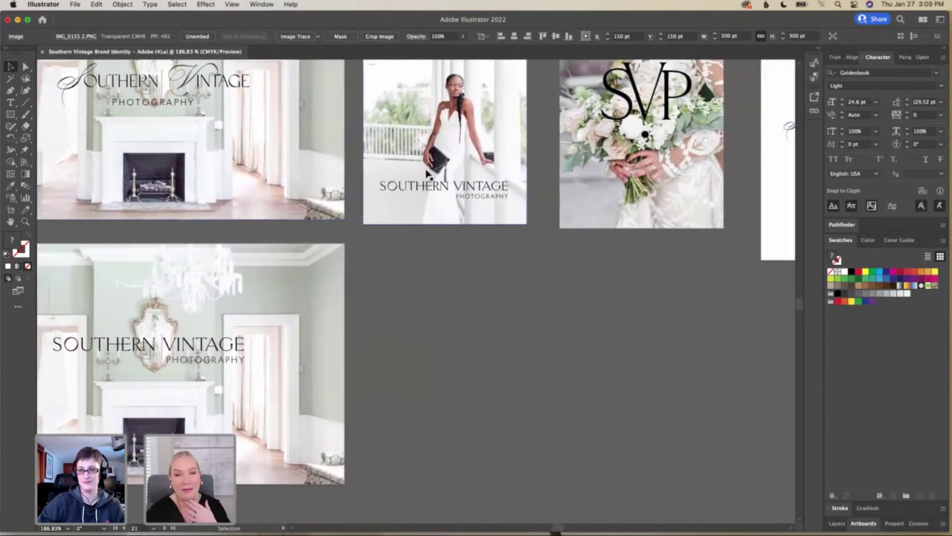
scroll(428, 175, "right", 20)
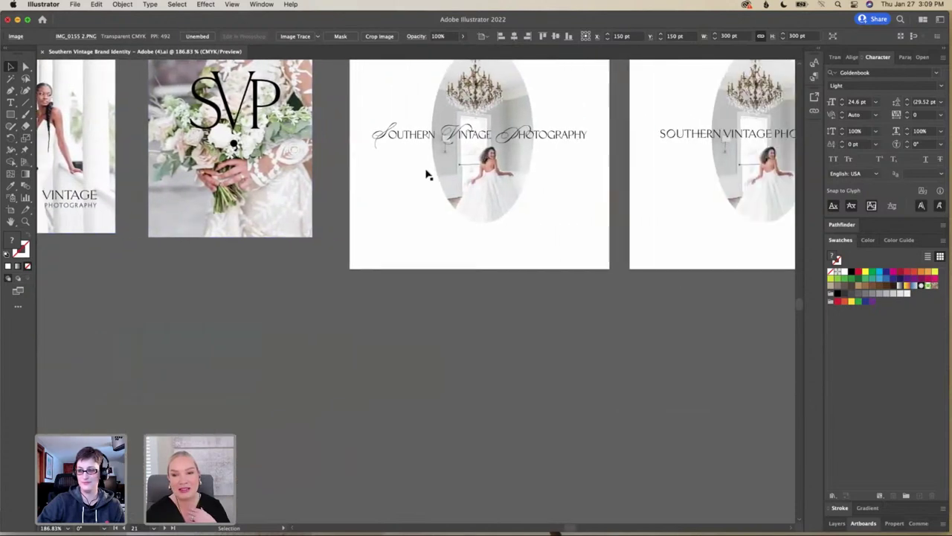
scroll(428, 175, "right", 7)
scroll(428, 175, "up", 3)
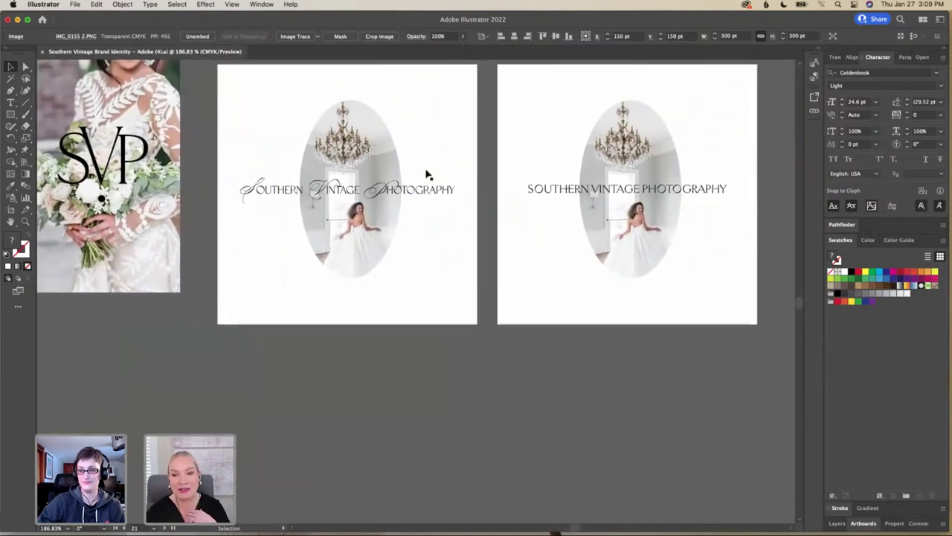
scroll(428, 175, "up", 2)
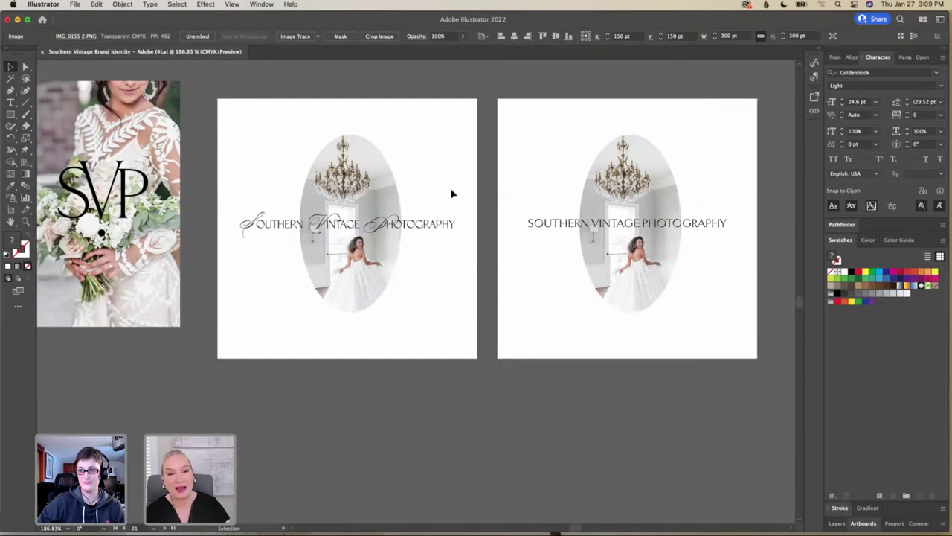
scroll(455, 193, "down", 5)
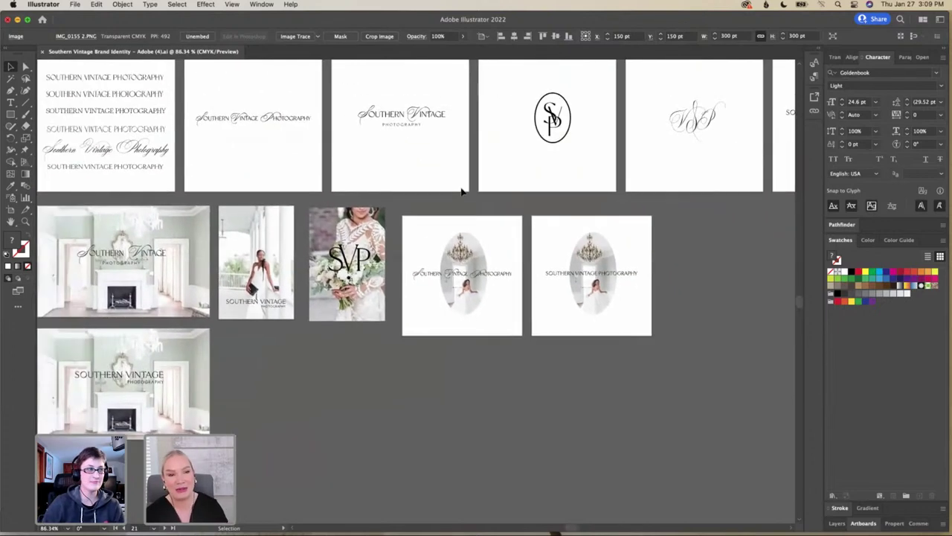
scroll(461, 192, "left", 10)
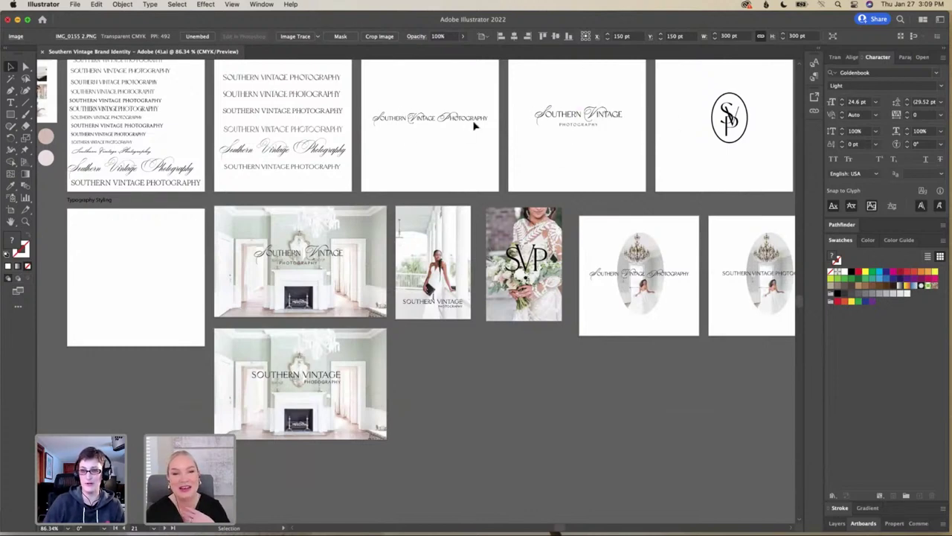
scroll(476, 153, "down", 1)
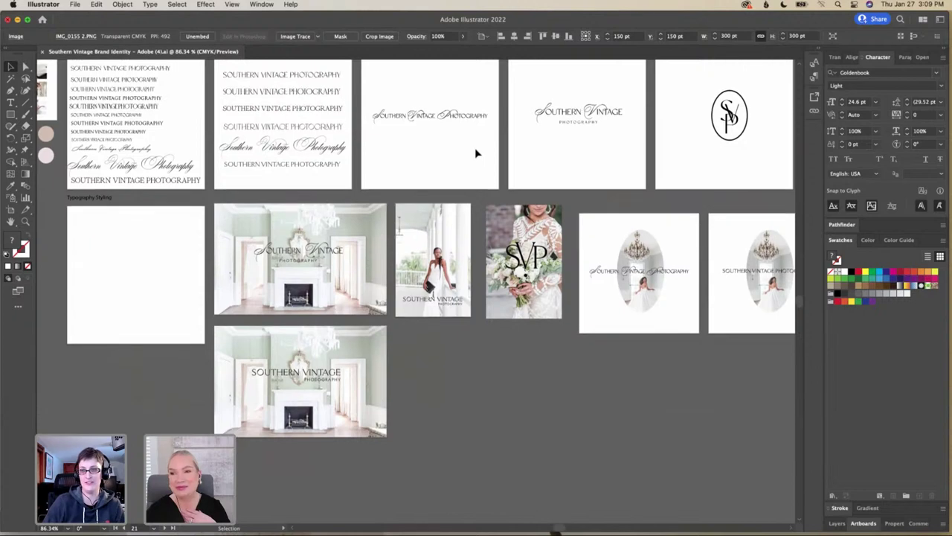
scroll(476, 153, "down", 1)
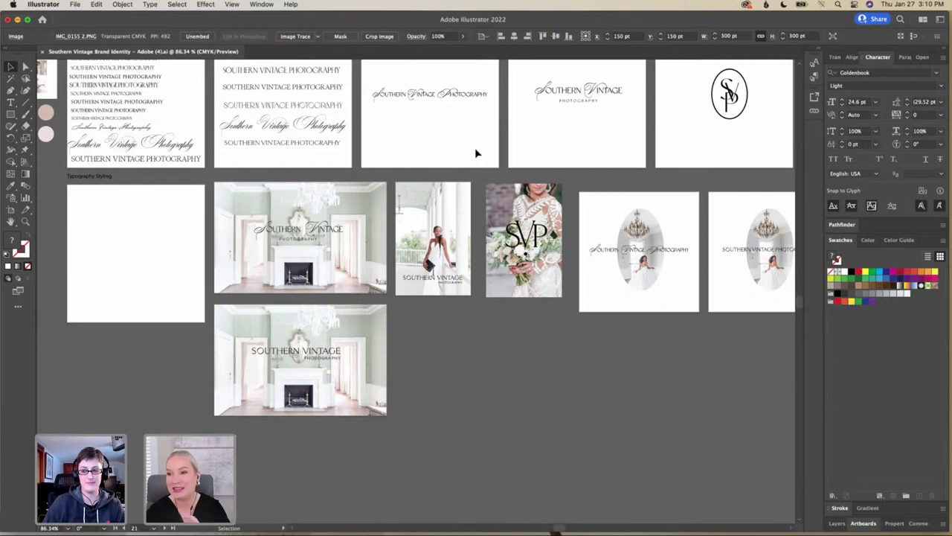
scroll(476, 153, "right", 2)
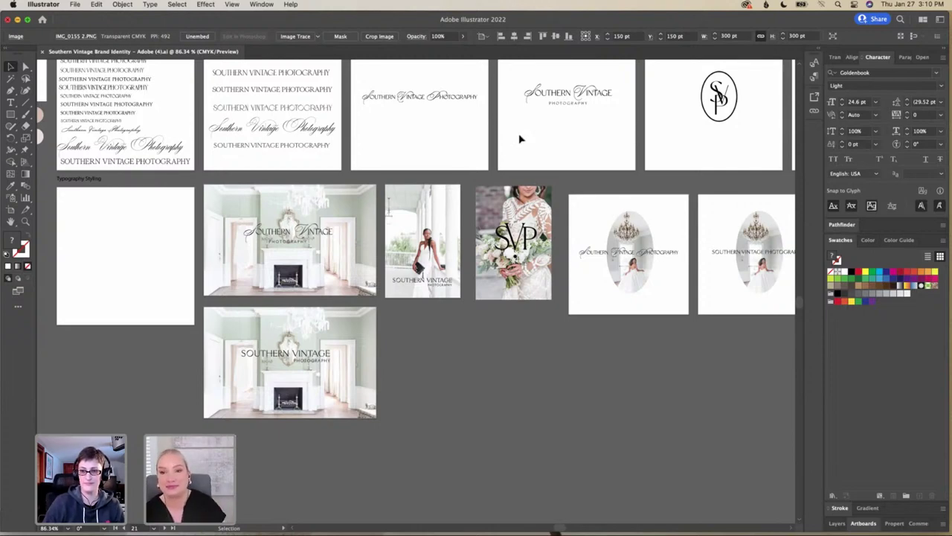
Pan right along the artboard row to show the SVP, sunburst, badge, magnolia and fireplace photo
scroll(521, 139, "right", 5)
scroll(519, 139, "right", 8)
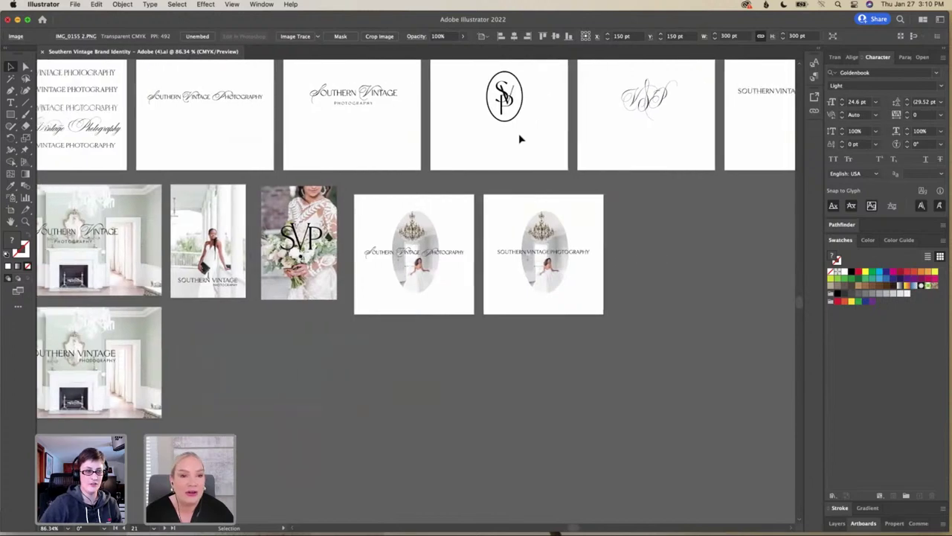
scroll(520, 139, "up", 2)
scroll(520, 135, "up", 1)
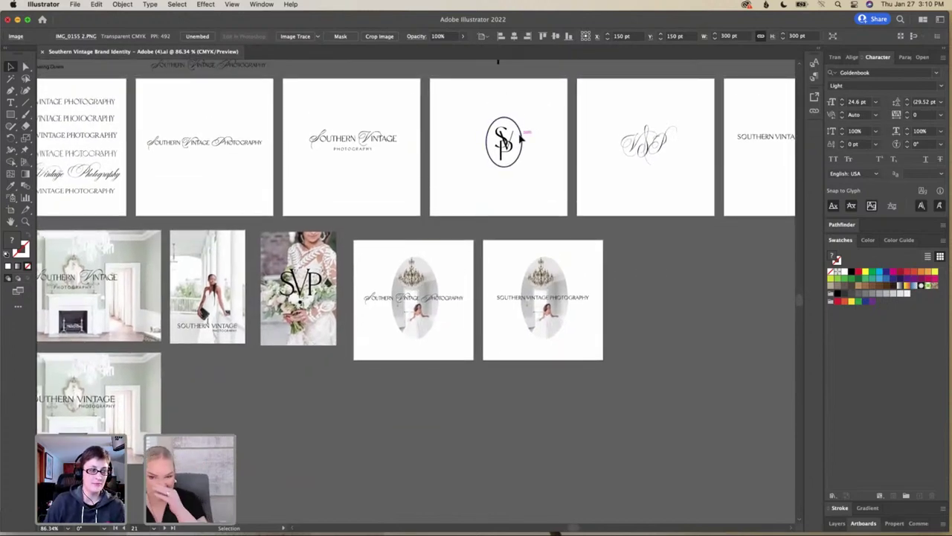
scroll(520, 139, "right", 20)
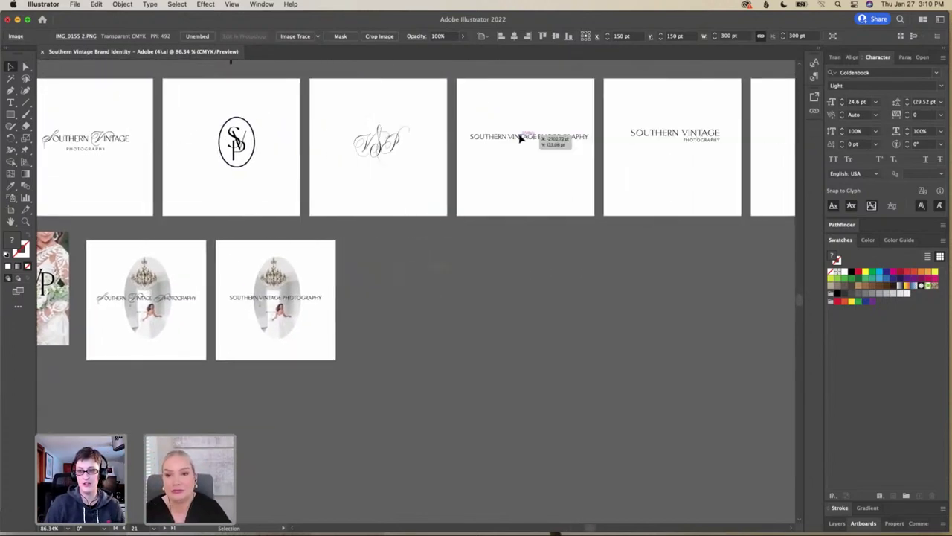
scroll(520, 140, "right", 16)
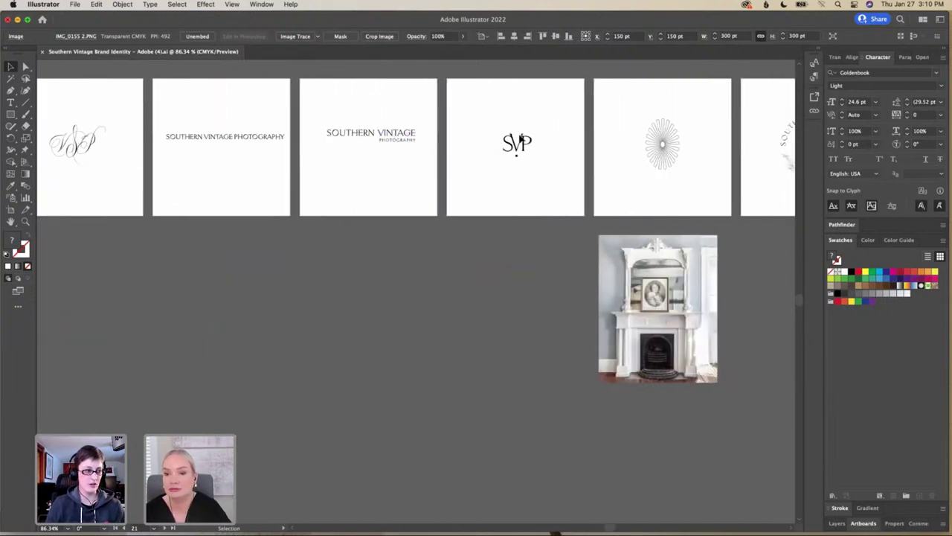
scroll(520, 139, "right", 7)
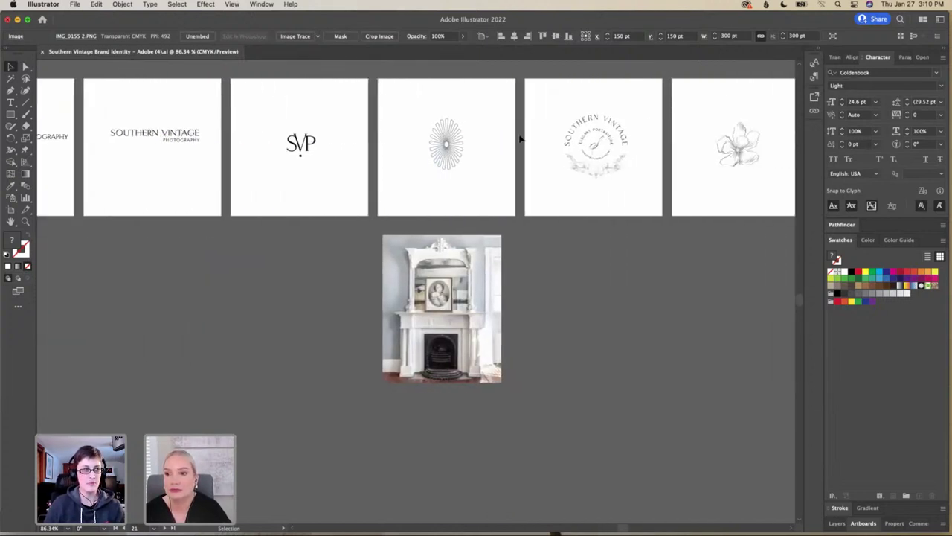
scroll(520, 139, "right", 3)
scroll(520, 139, "up", 2)
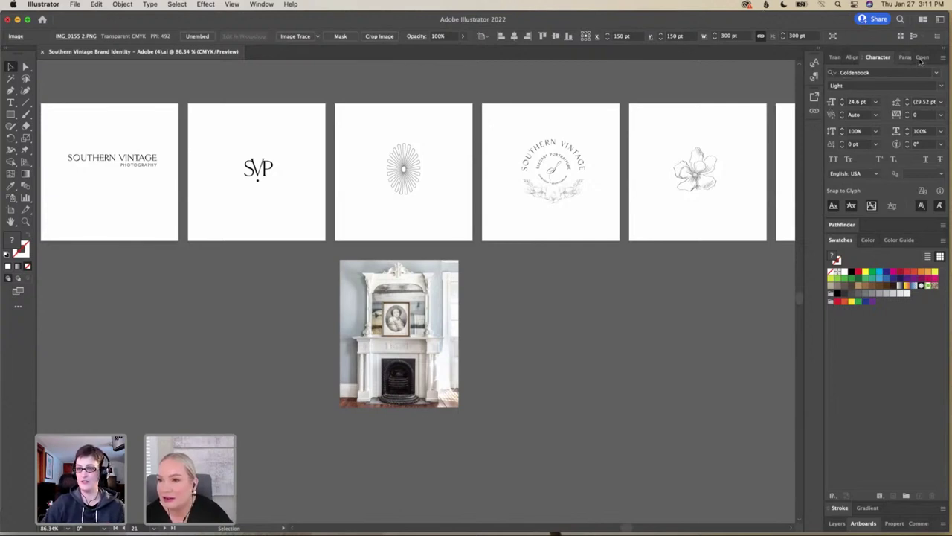
Show the placed photo's properties, review its Links list, close that panel, and open the Window menu
left_click(895, 524)
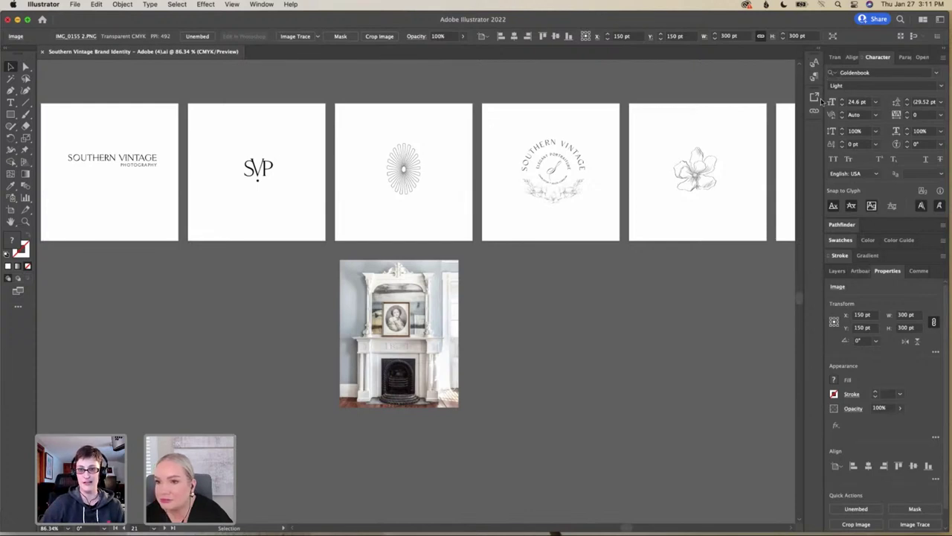
left_click(817, 98)
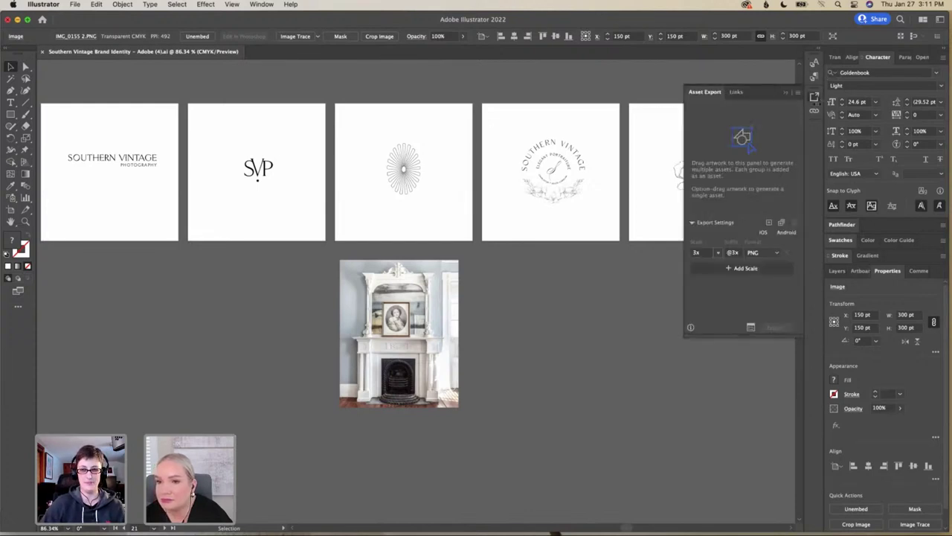
left_click(739, 94)
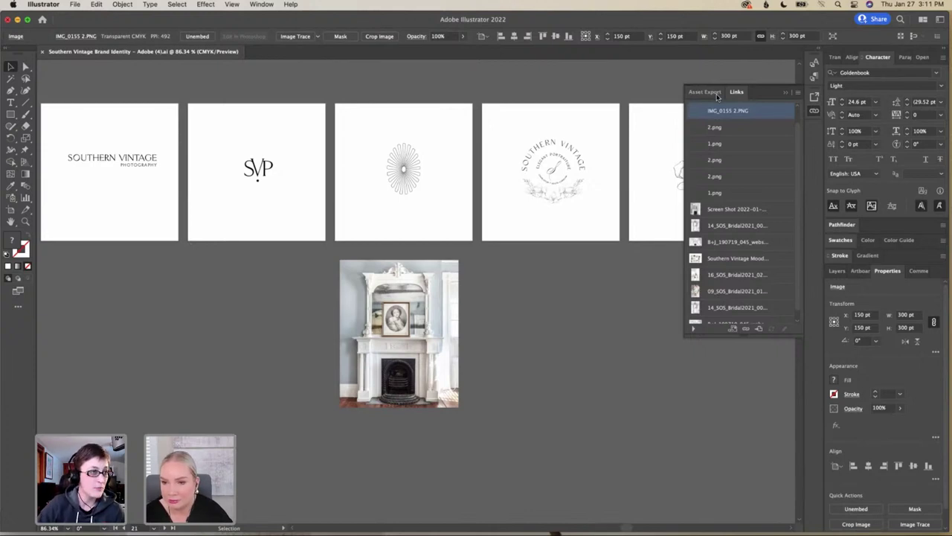
left_click(714, 94)
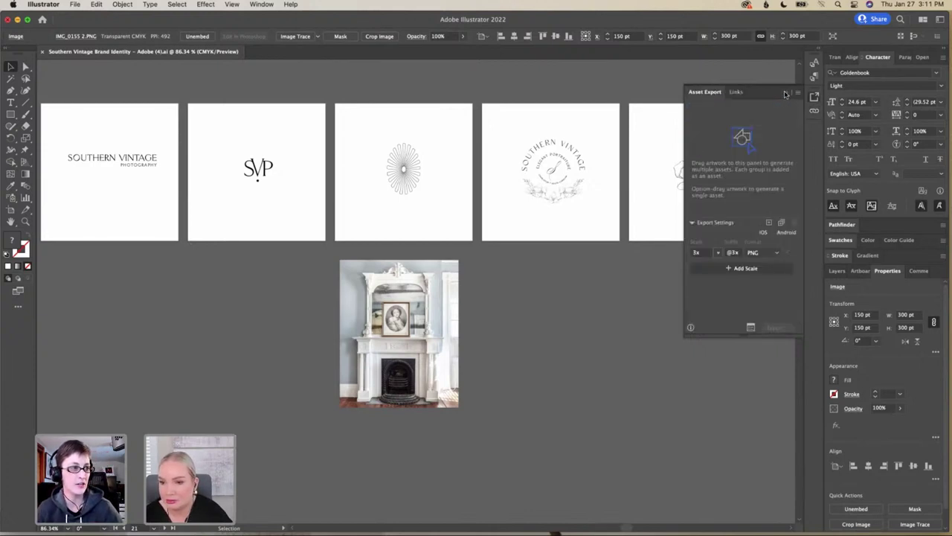
left_click(783, 95)
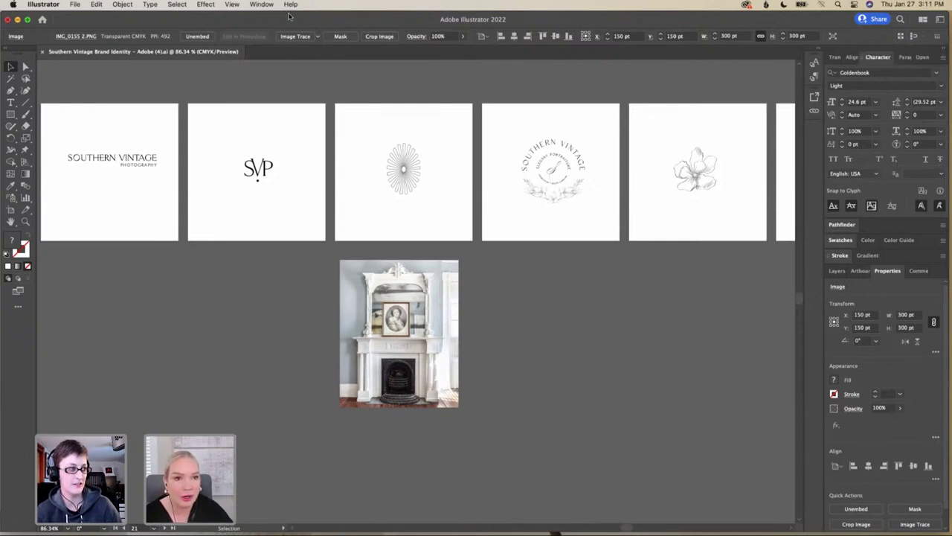
left_click(264, 6)
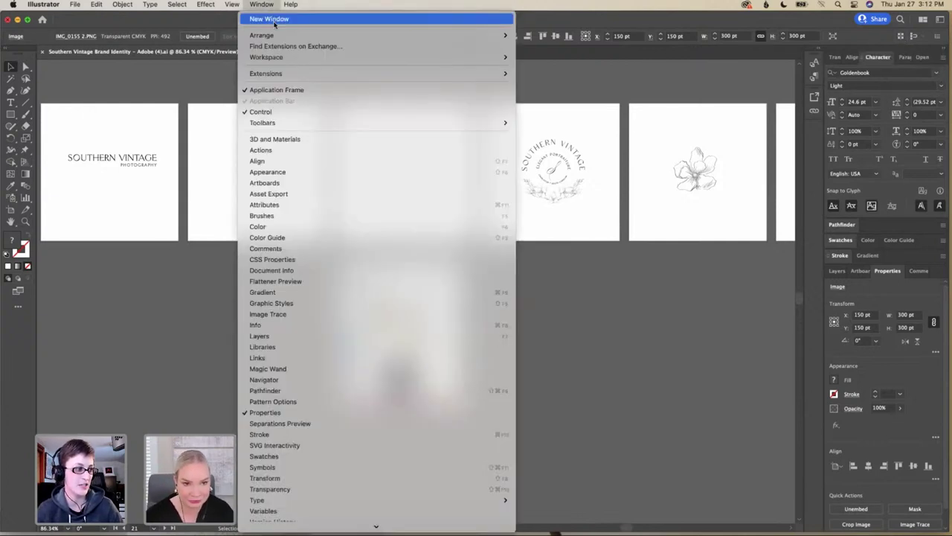
Open the Libraries panel, move it aside, and create a library named 'Southern Vintage Photography'
left_click(464, 353)
left_click_drag(421, 202, 719, 242)
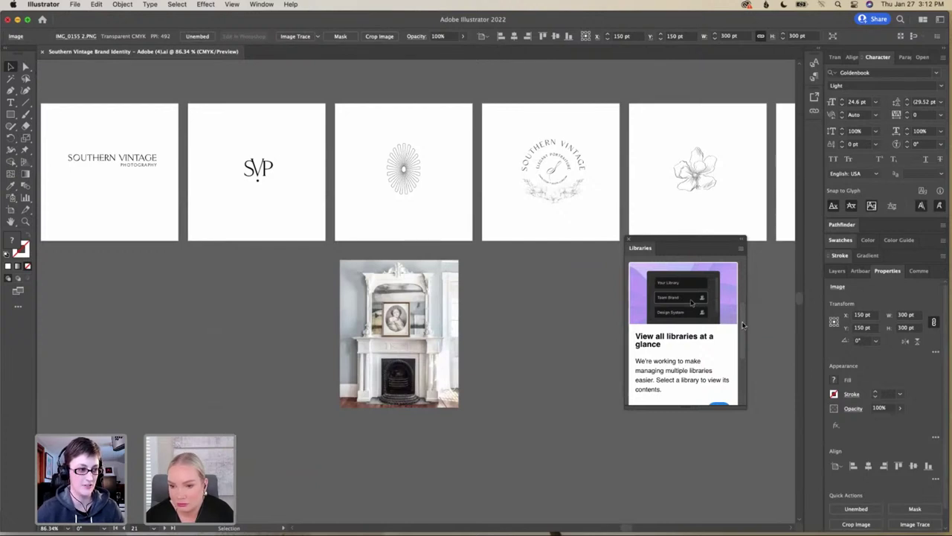
left_click(743, 368)
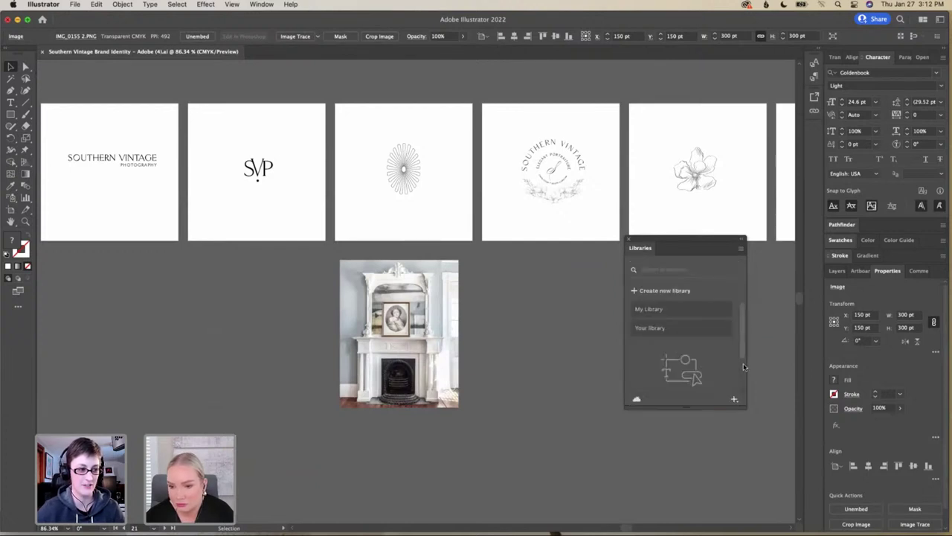
left_click(637, 291)
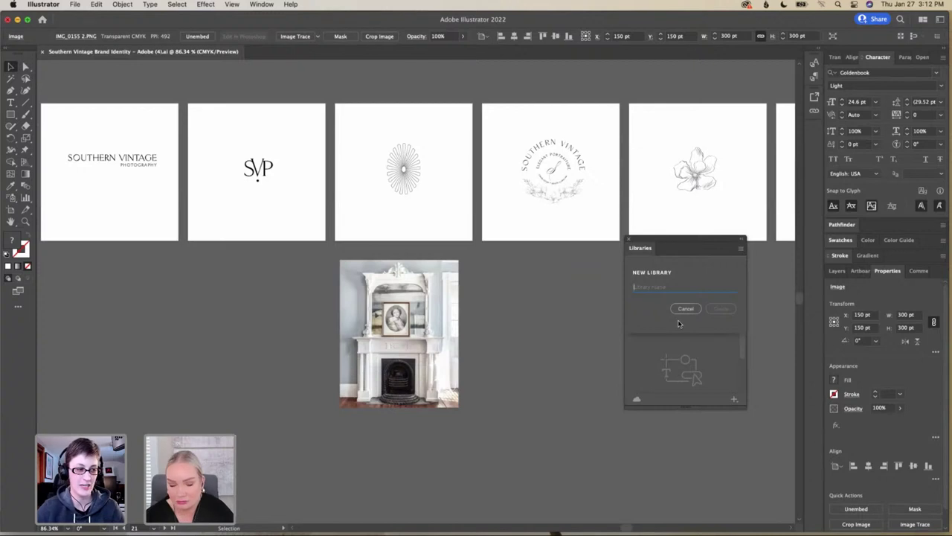
type("Southern")
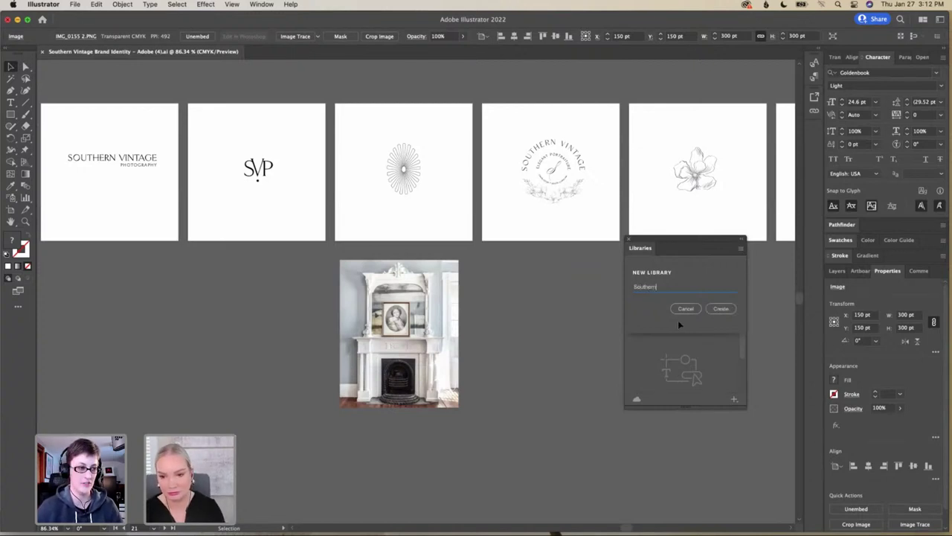
type(" Vintage")
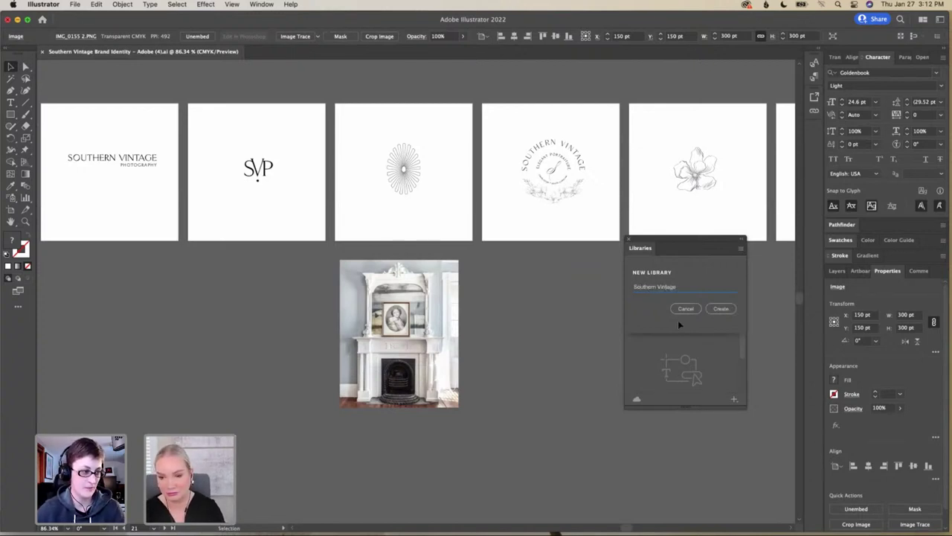
type(" Pho")
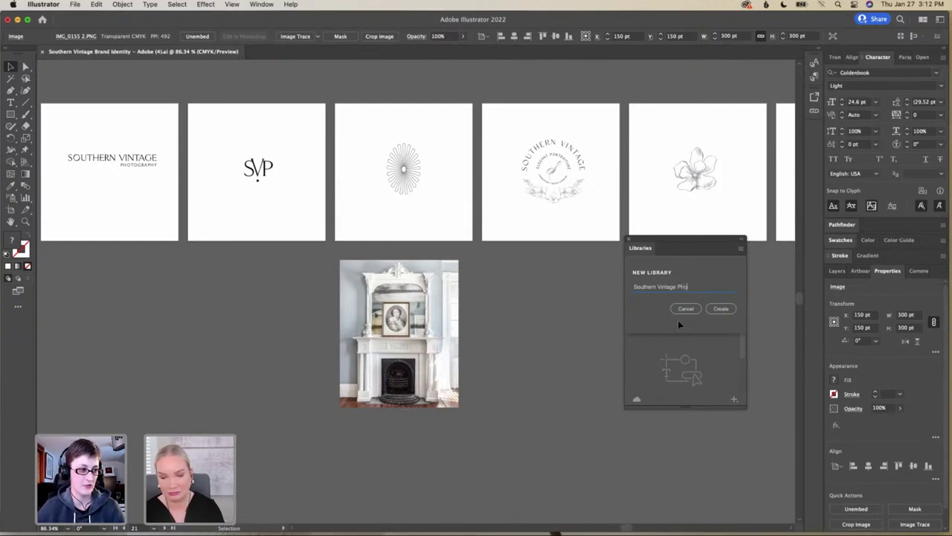
type("tograph")
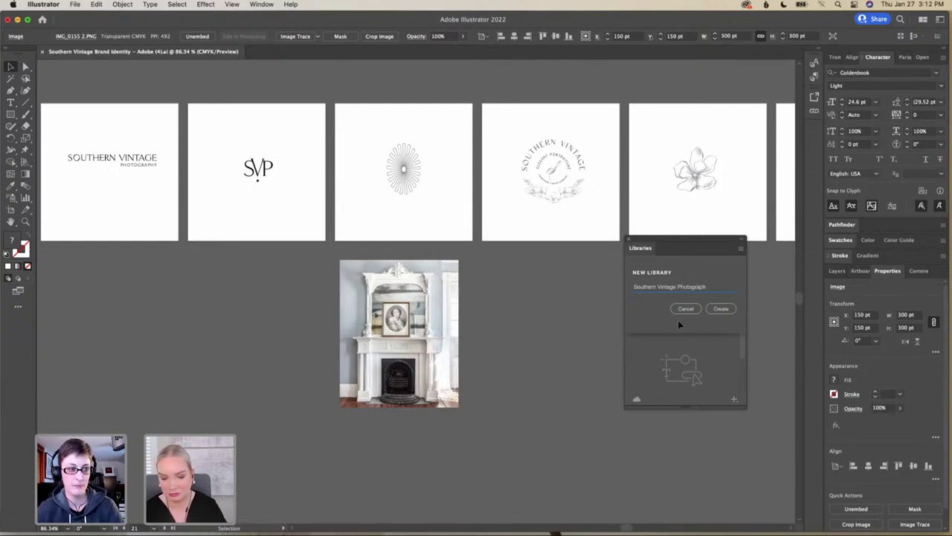
type("y")
left_click(719, 309)
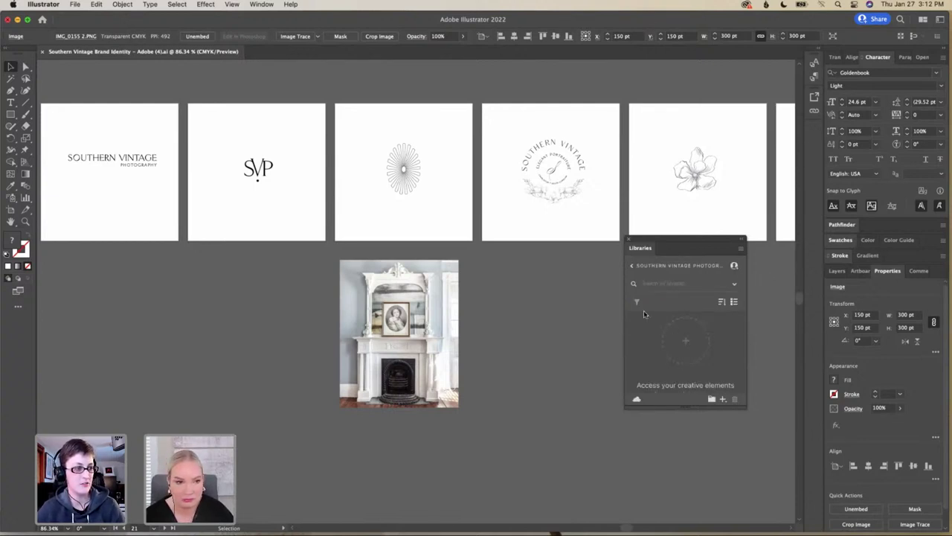
Add the Southern Vintage Photography wordmark to the library as a graphic
scroll(95, 156, "left", 10)
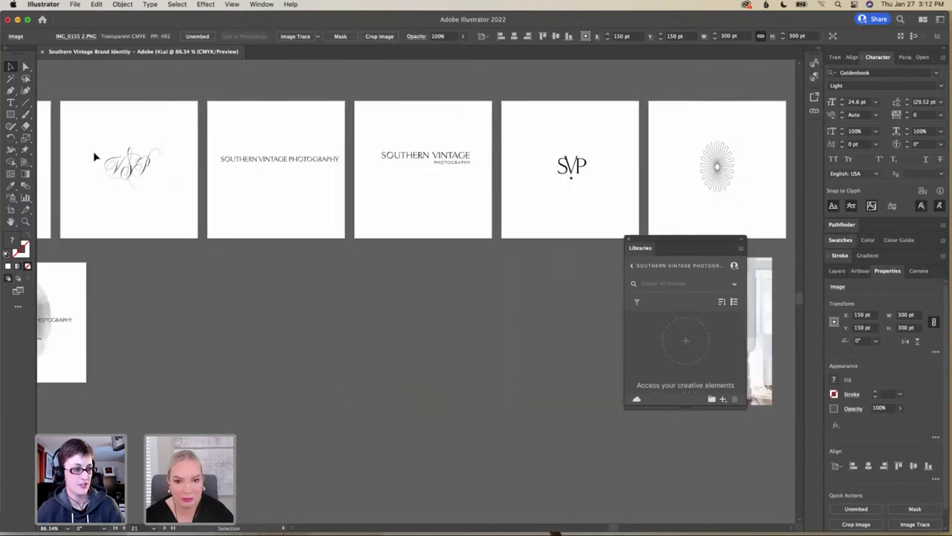
scroll(96, 157, "left", 18)
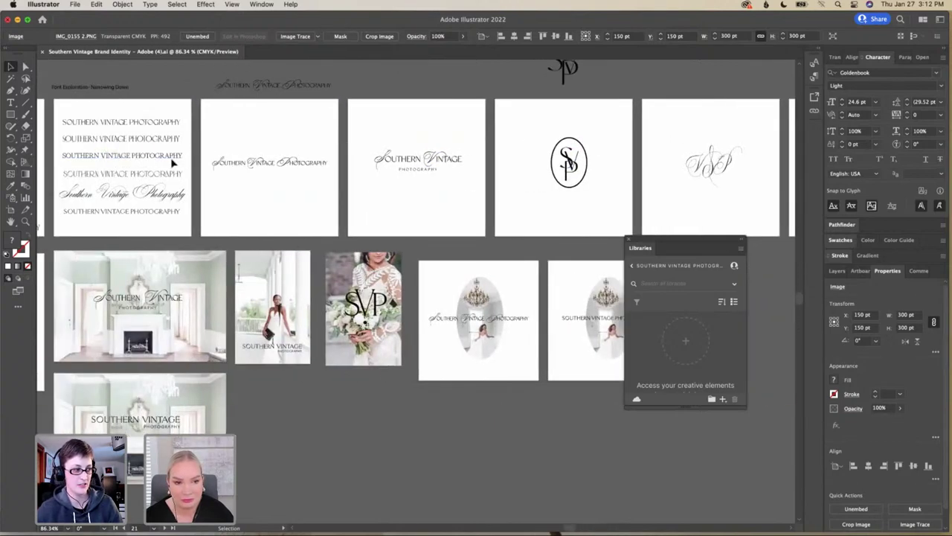
left_click(329, 172)
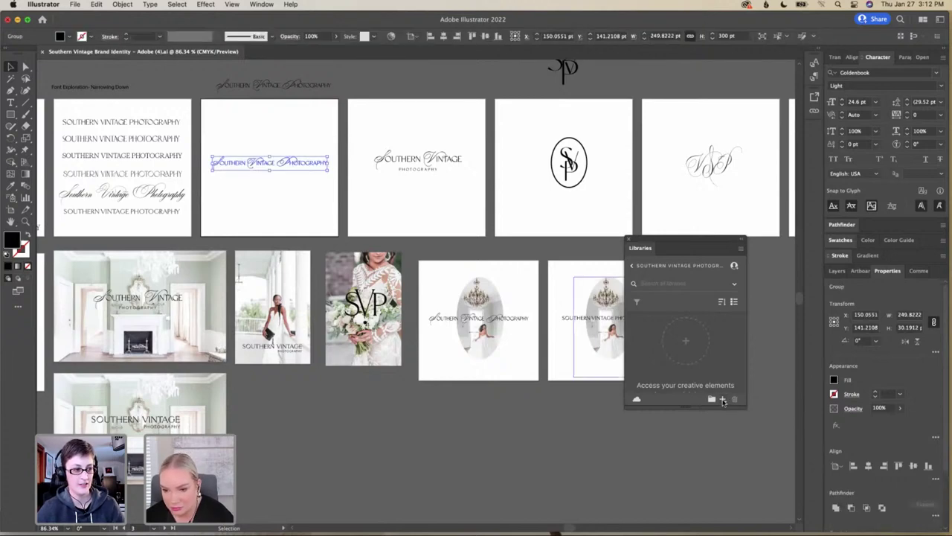
left_click(722, 400)
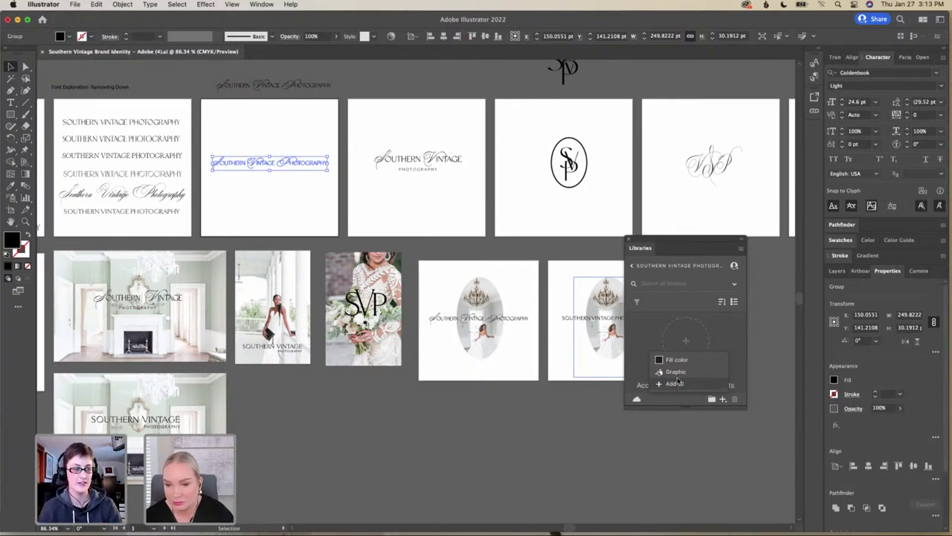
left_click(678, 374)
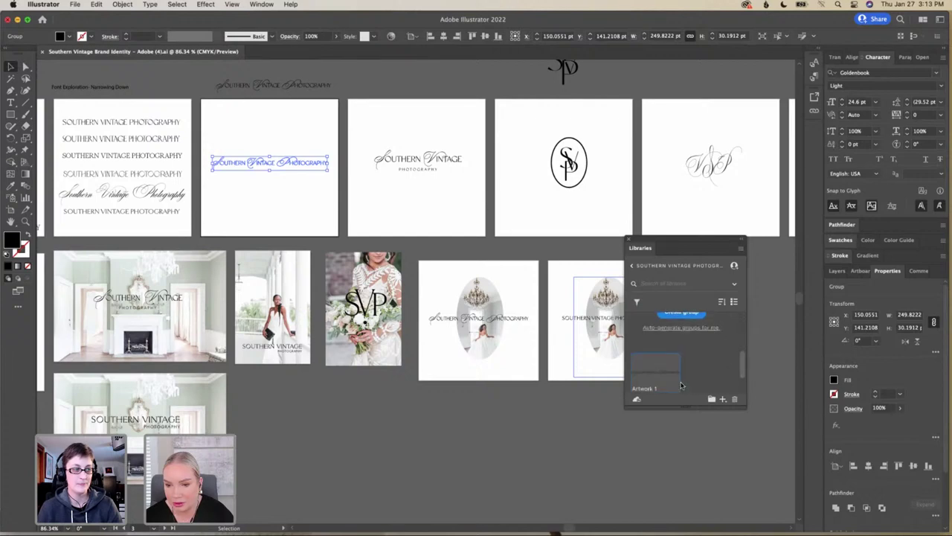
Add the stacked wordmark and the SP oval monogram to the library as graphics
scroll(693, 383, "down", 2)
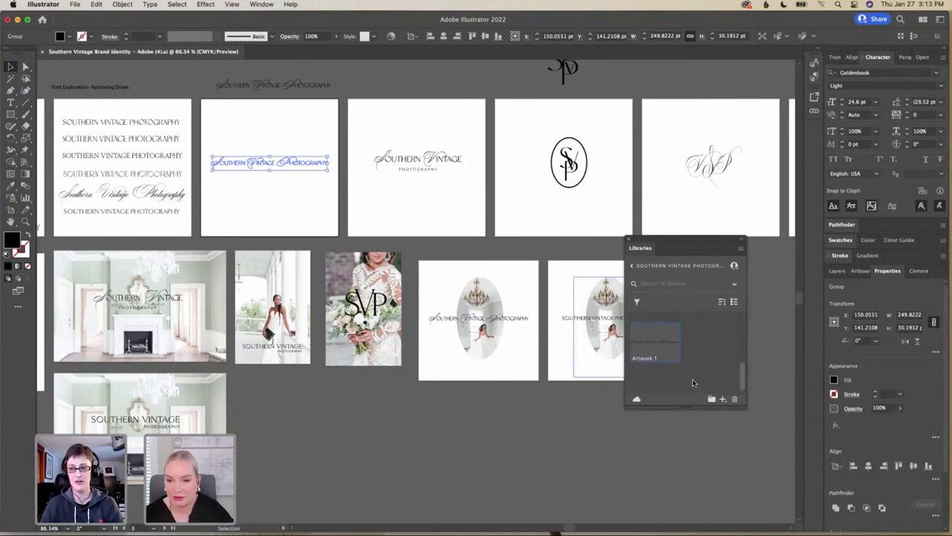
left_click_drag(370, 153, 476, 186)
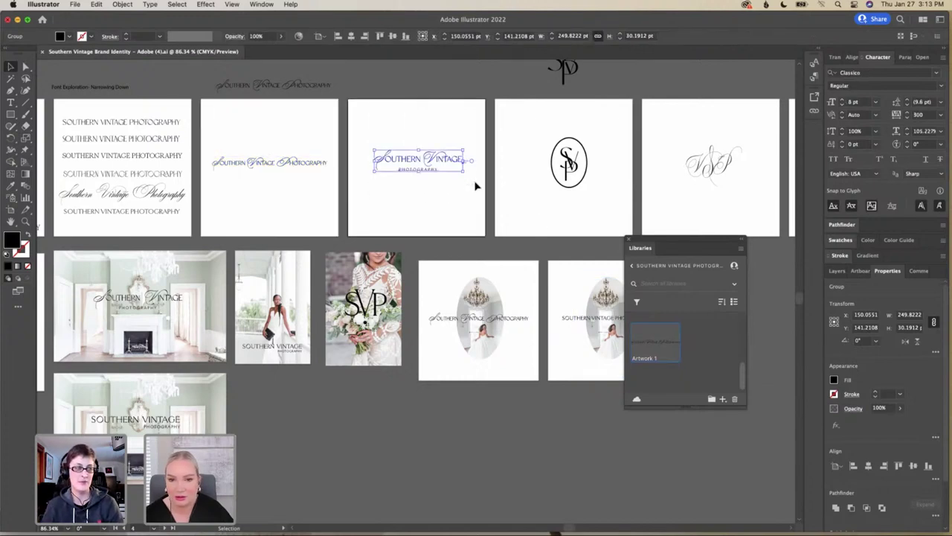
left_click(724, 400)
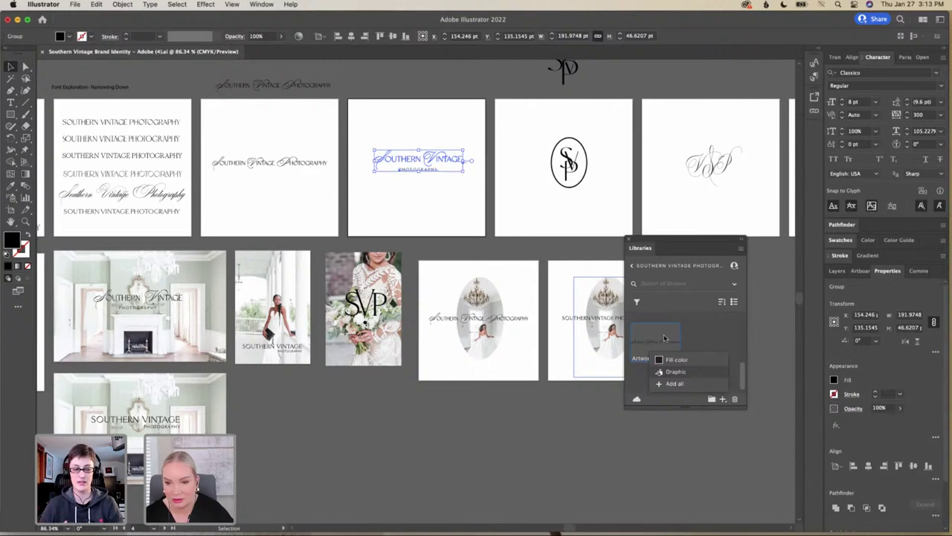
left_click(675, 371)
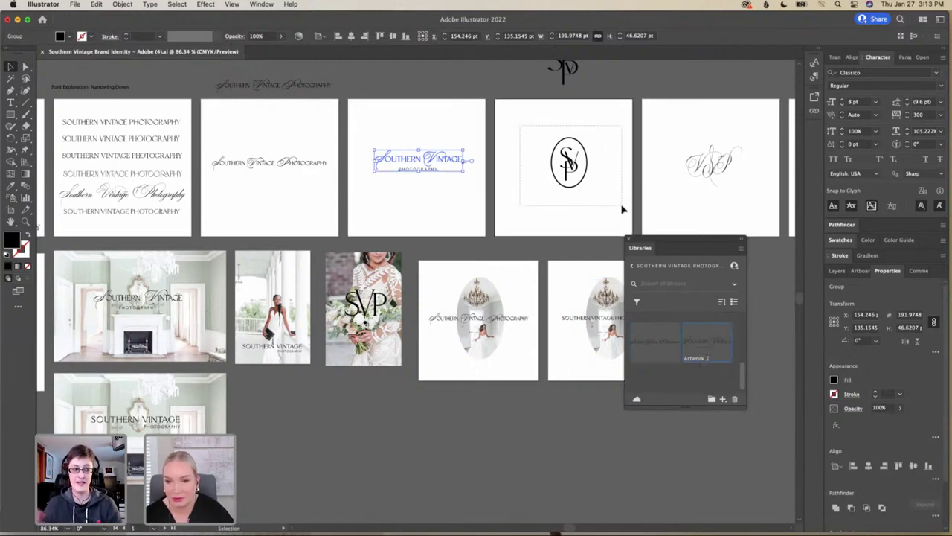
left_click(623, 210)
left_click(722, 400)
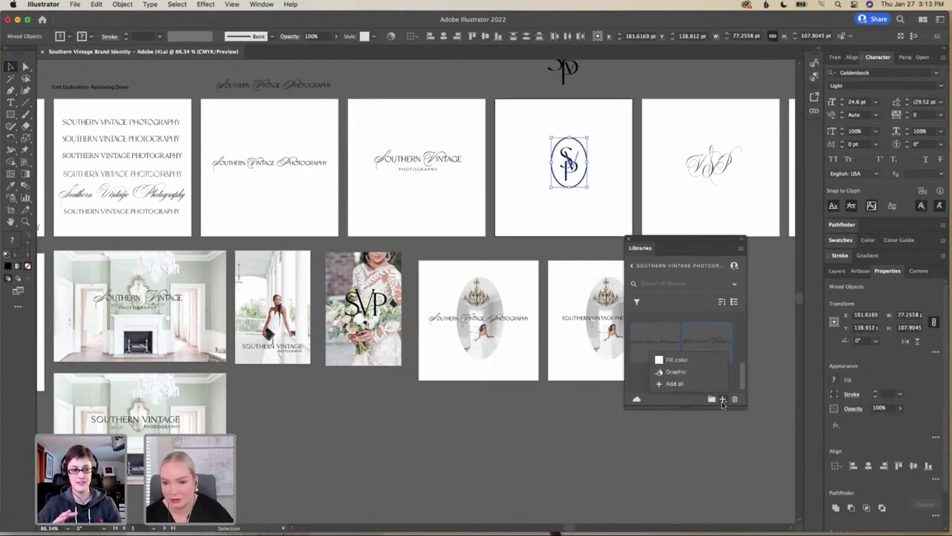
left_click(690, 376)
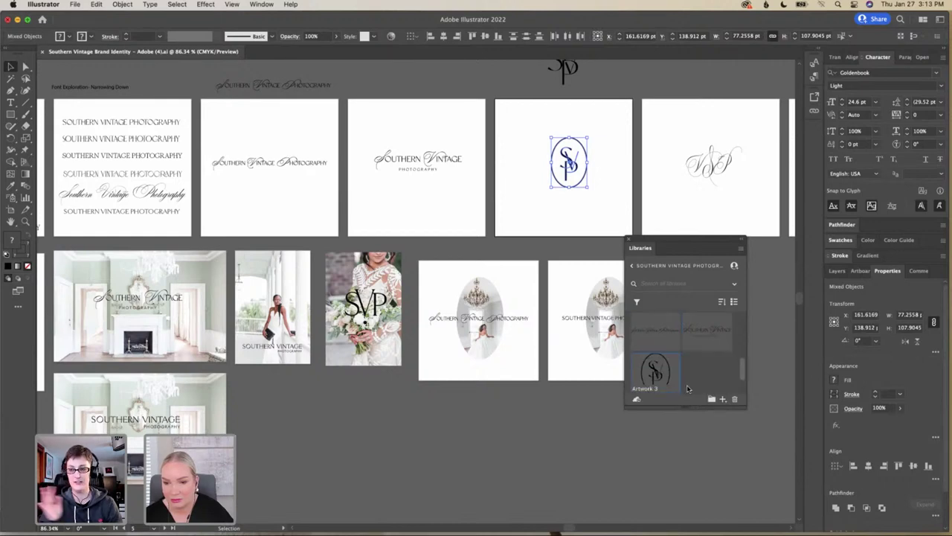
Add the fireplace photo to the library as a graphic
scroll(659, 209, "right", 1)
scroll(659, 208, "right", 3)
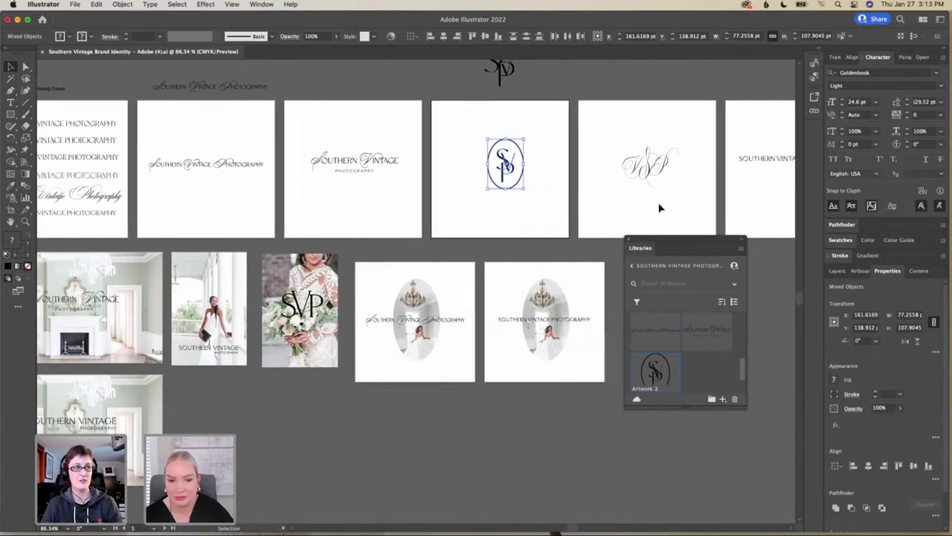
scroll(659, 208, "left", 8)
scroll(659, 208, "down", 2)
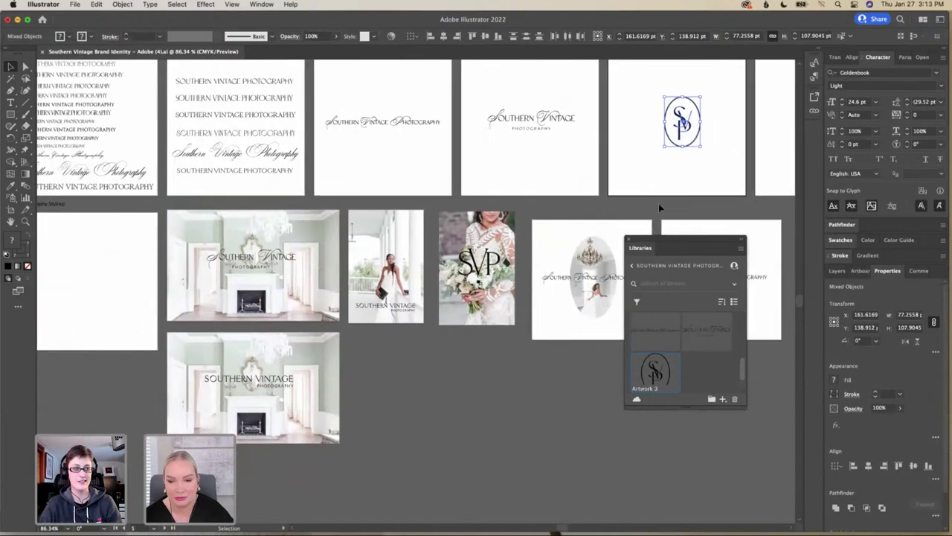
left_click(225, 229)
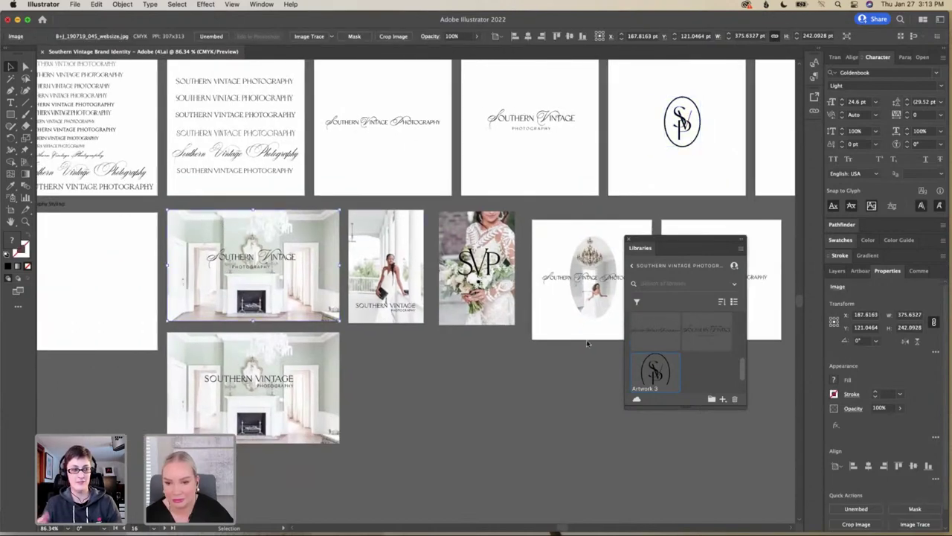
left_click(721, 399)
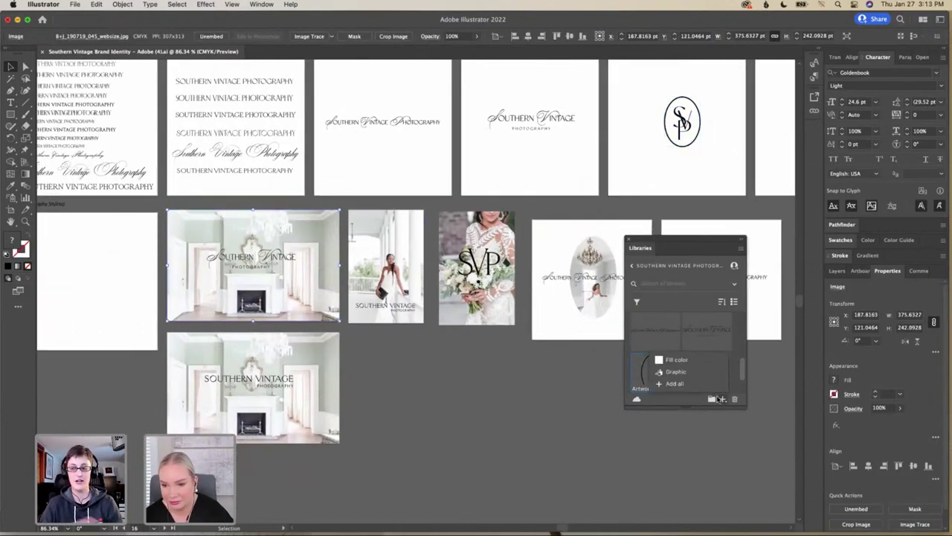
left_click(684, 373)
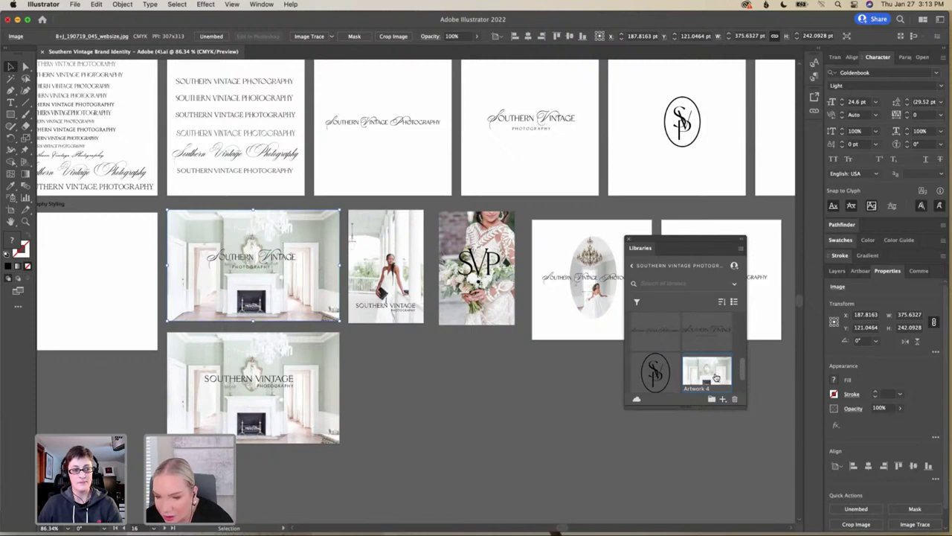
Replace the fireplace library graphic with the photo plus its wordmark text, saved as Artwork 4
scroll(716, 376, "down", 2)
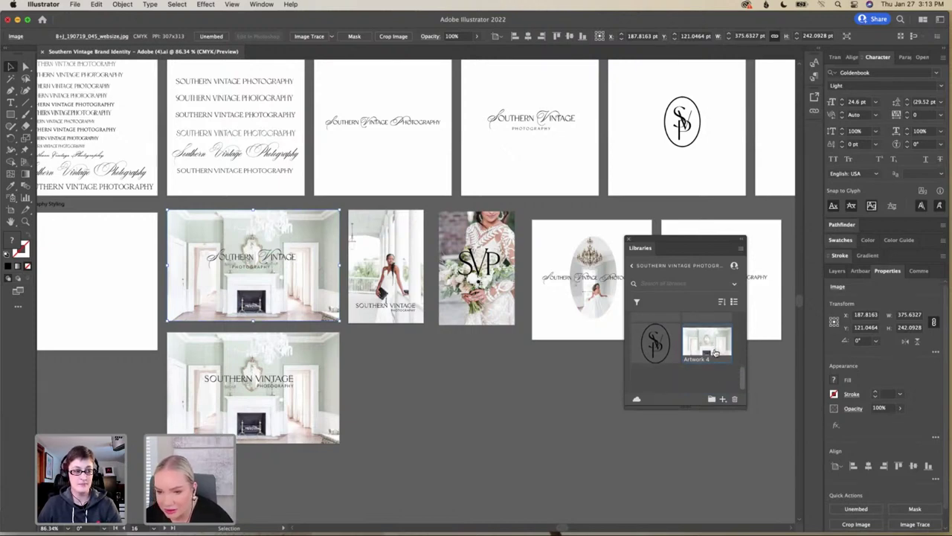
left_click_drag(711, 358, 209, 251)
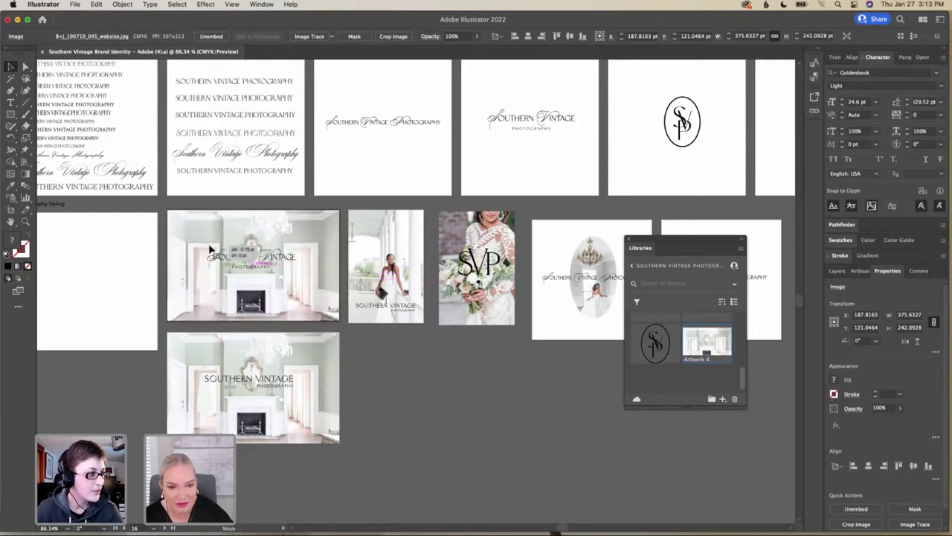
left_click(735, 399)
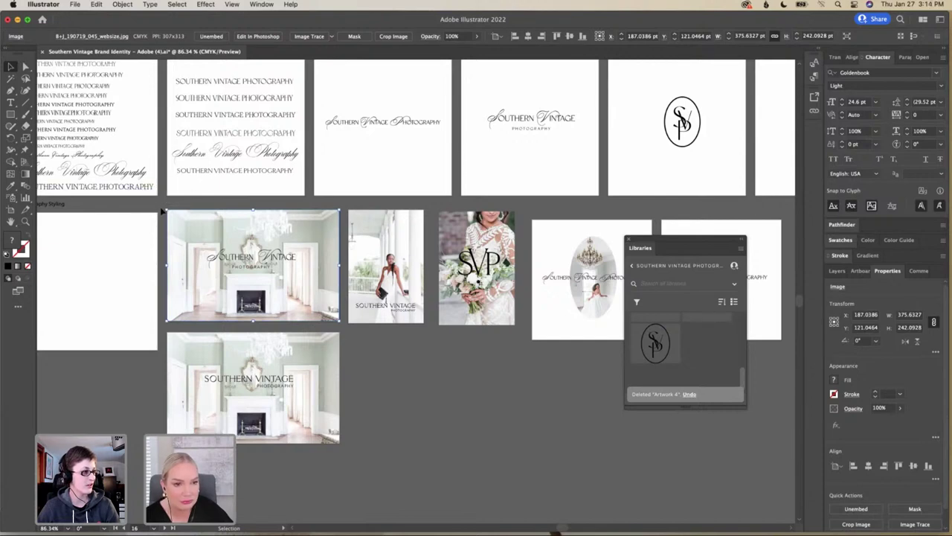
left_click_drag(153, 214, 332, 318)
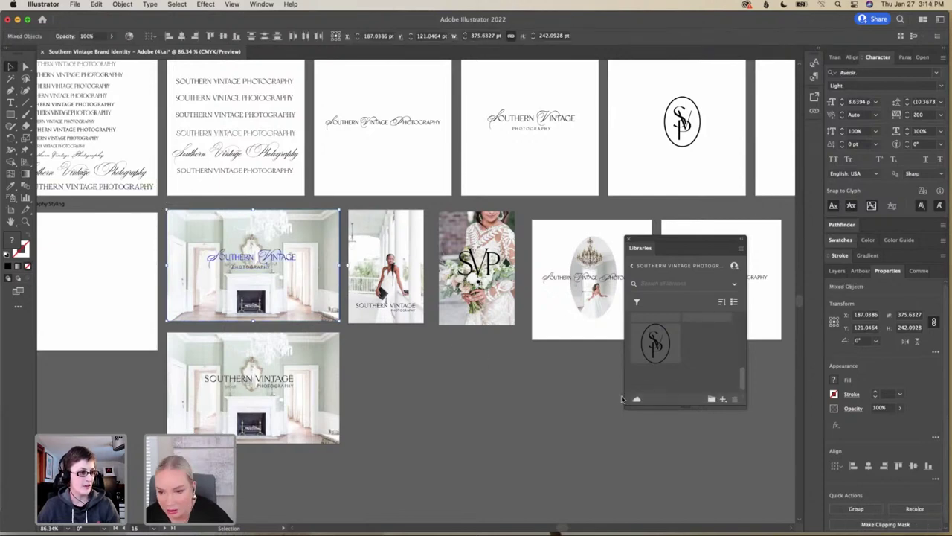
left_click(722, 399)
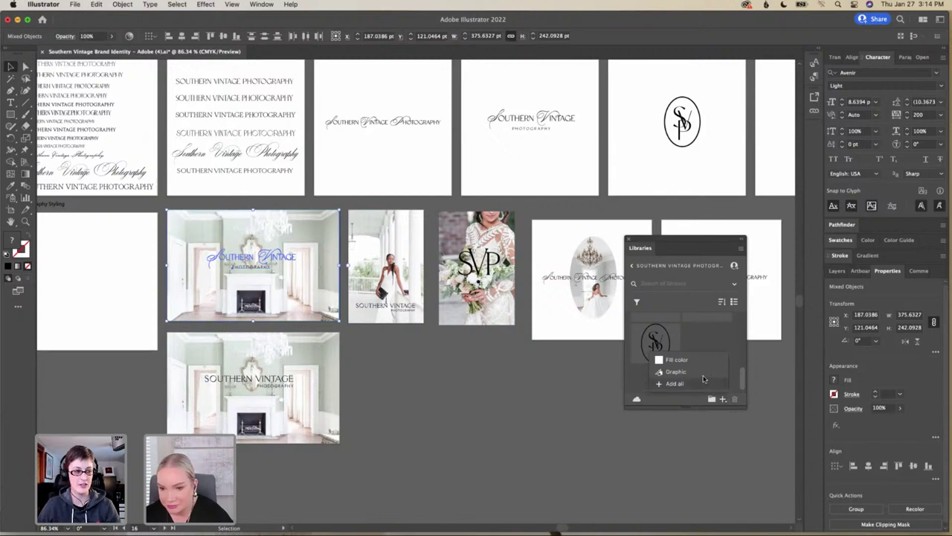
left_click(703, 376)
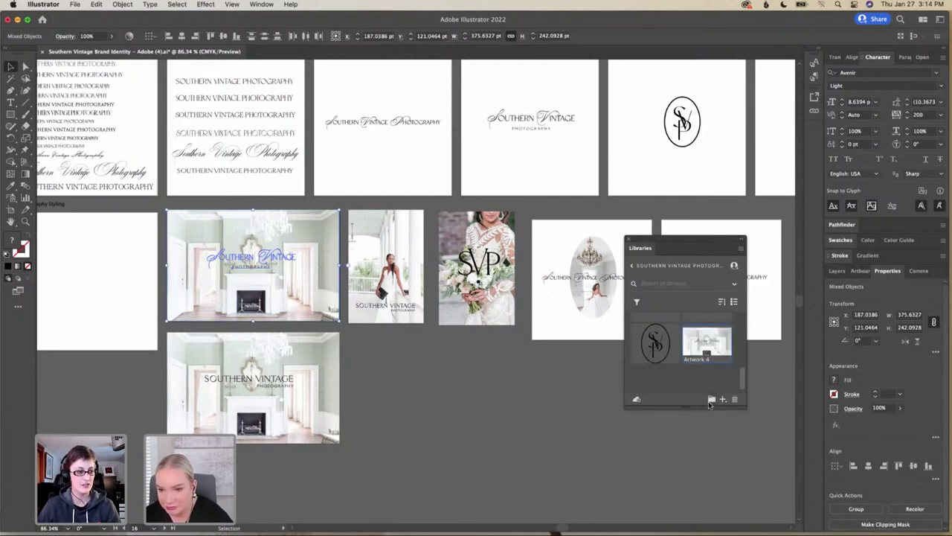
scroll(473, 333, "right", 5)
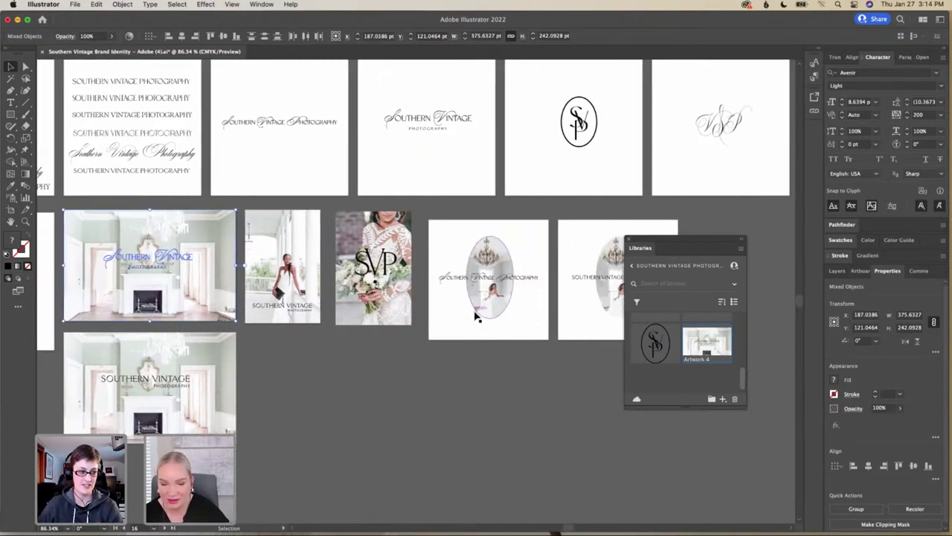
Rename the SVP monogram library item, Artwork 3, to 'Icon'
right_click(652, 361)
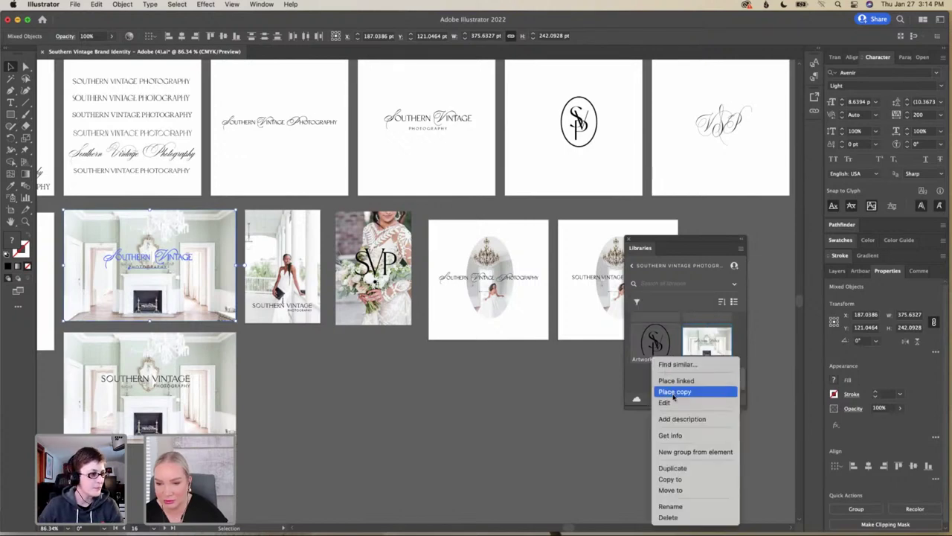
left_click(684, 481)
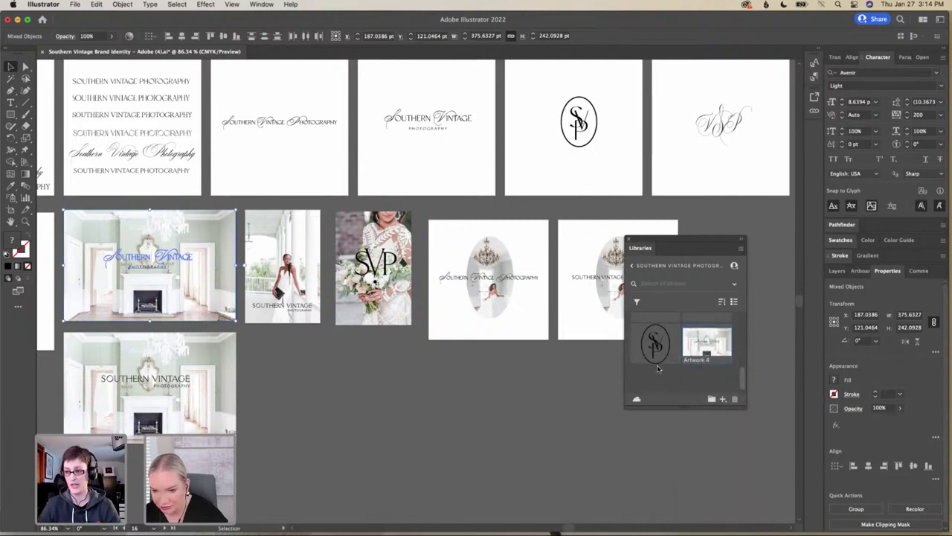
right_click(662, 363)
left_click(680, 508)
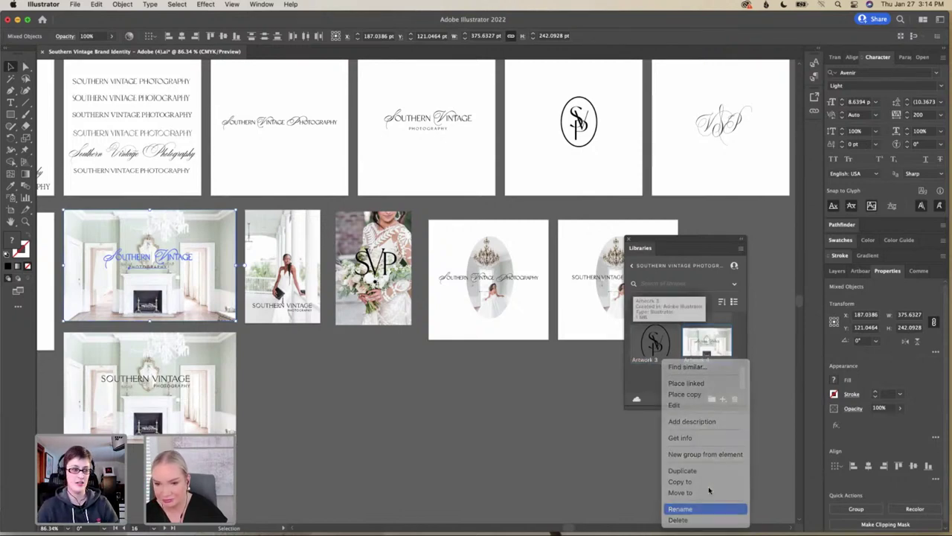
type("Ico")
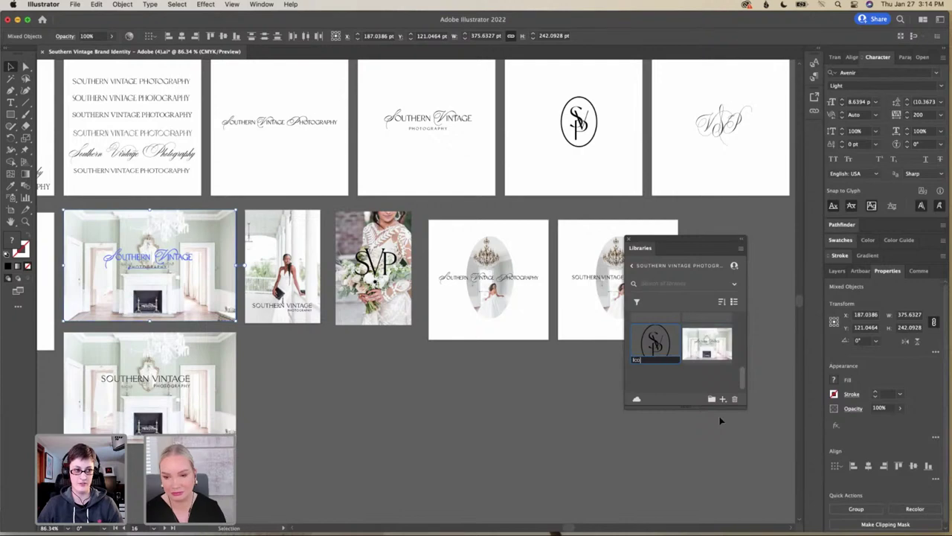
type("n")
key("Return")
left_click(714, 432)
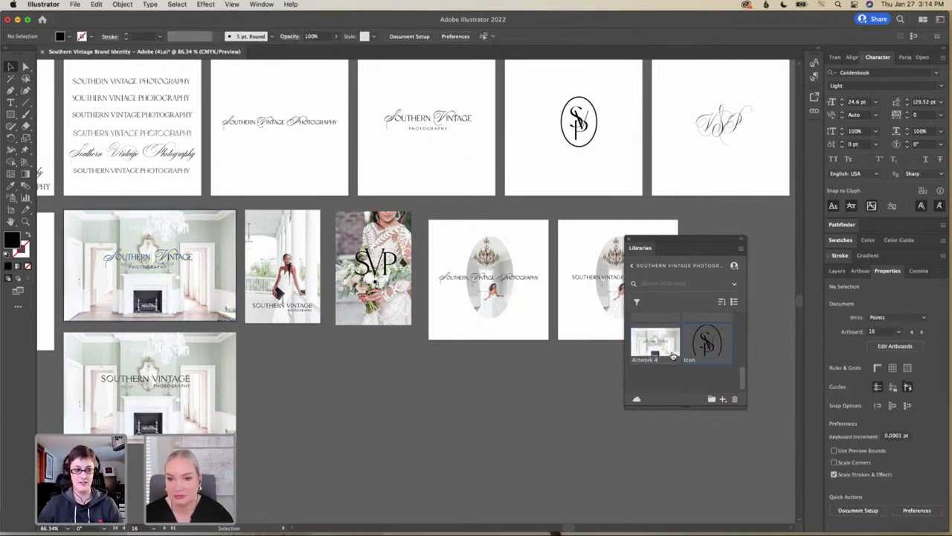
scroll(672, 356, "up", 3)
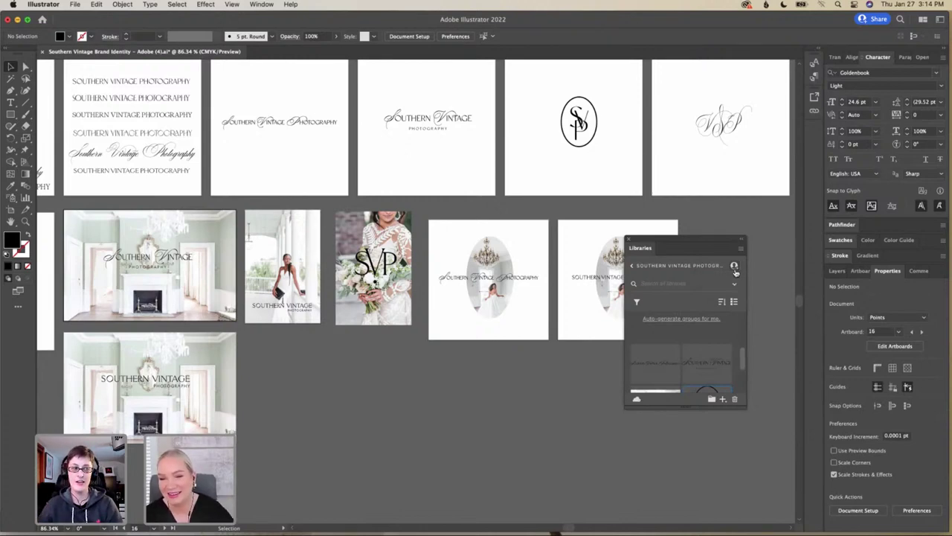
Marquee-select the oval chandelier photo with its wordmark and save it as library graphic Artwork 5
scroll(680, 354, "down", 2)
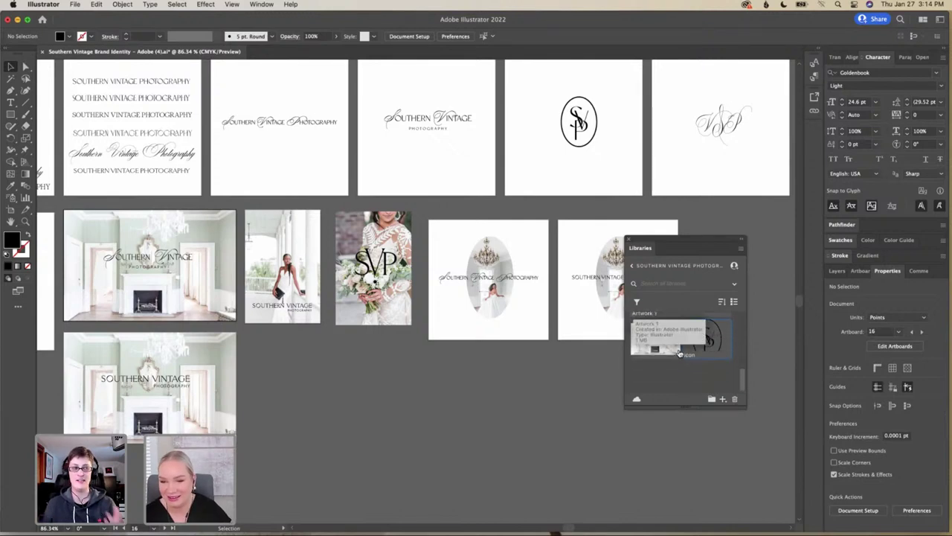
left_click(511, 310)
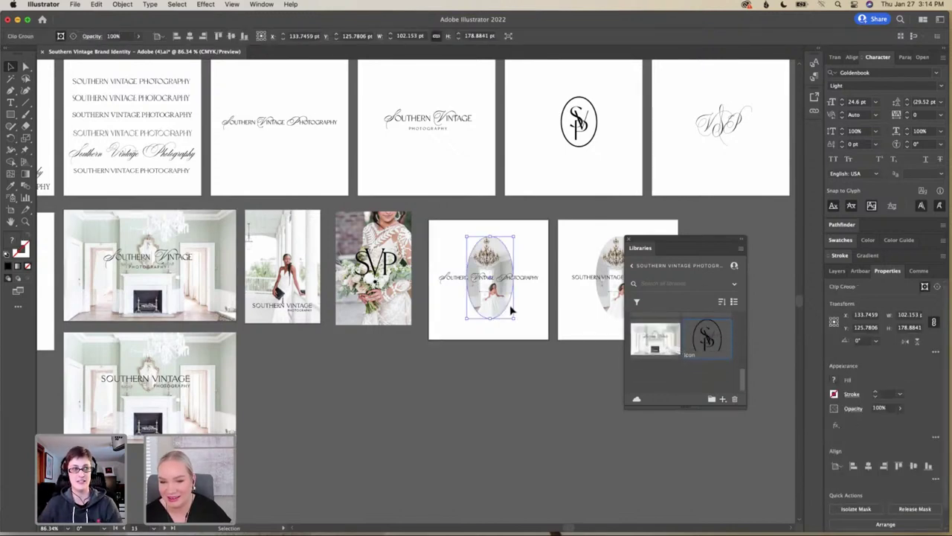
left_click(425, 213)
left_click_drag(425, 214, 435, 224)
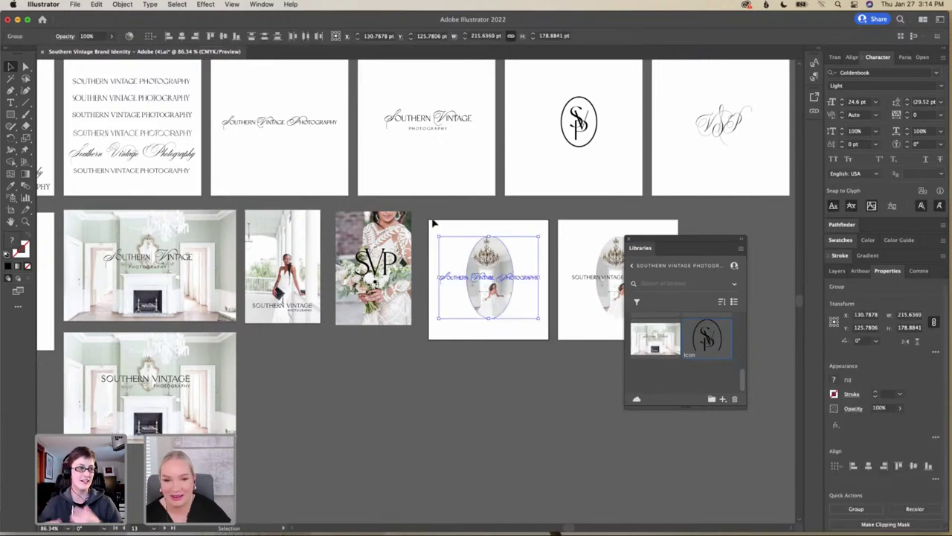
left_click(433, 222)
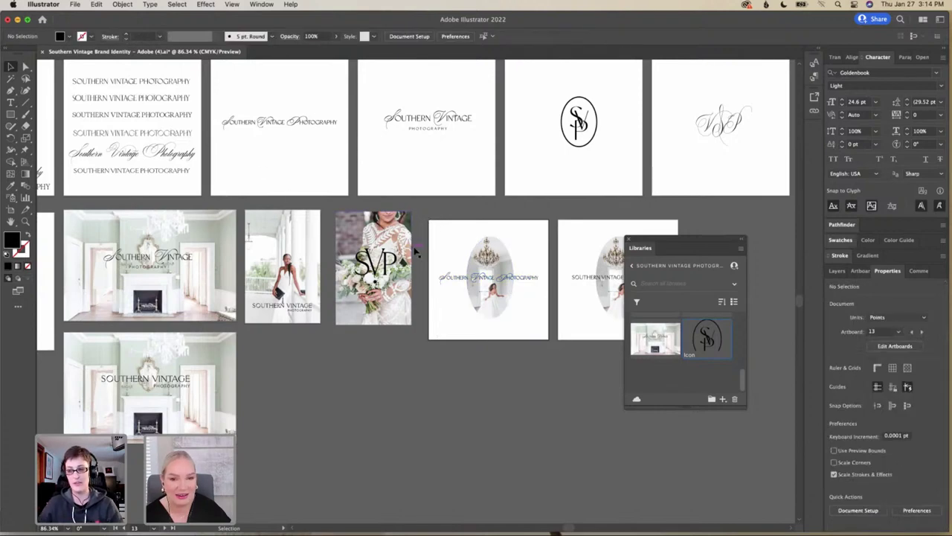
left_click_drag(426, 216, 558, 353)
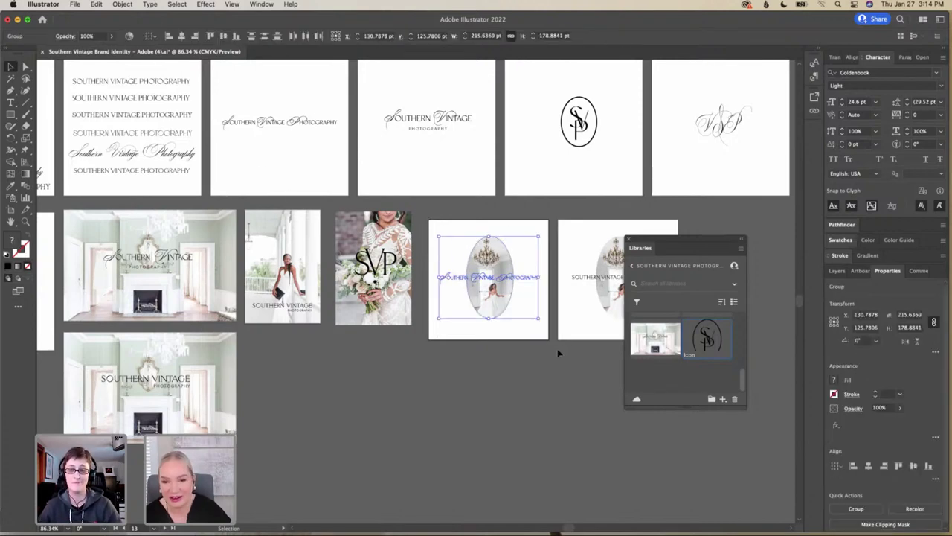
left_click(722, 400)
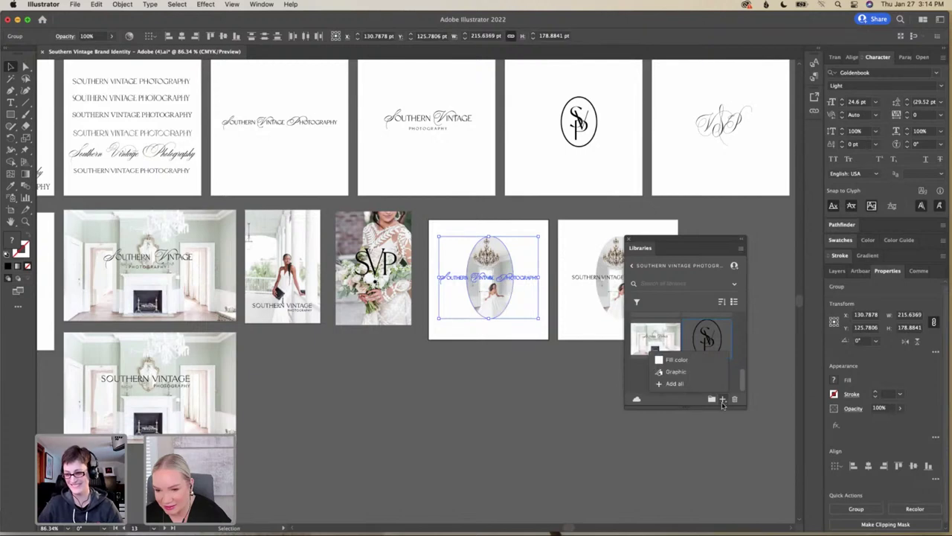
left_click(674, 383)
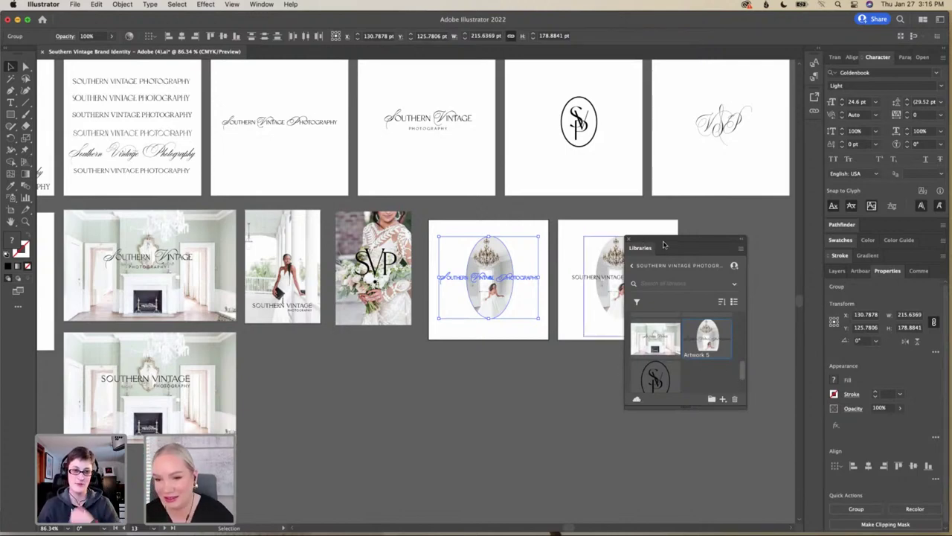
Dock the Libraries panel into the right-hand panel dock and clear the selection
left_click_drag(678, 244, 872, 323)
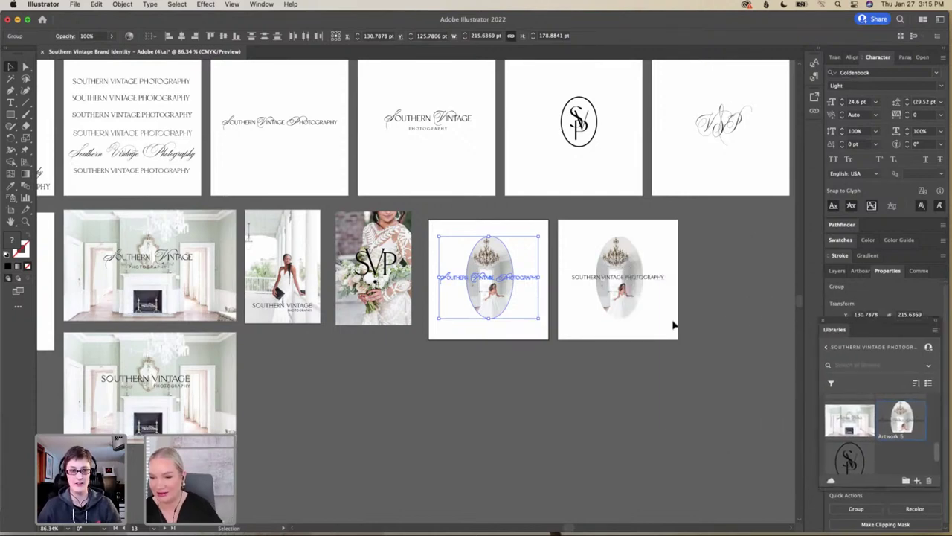
scroll(673, 324, "right", 1)
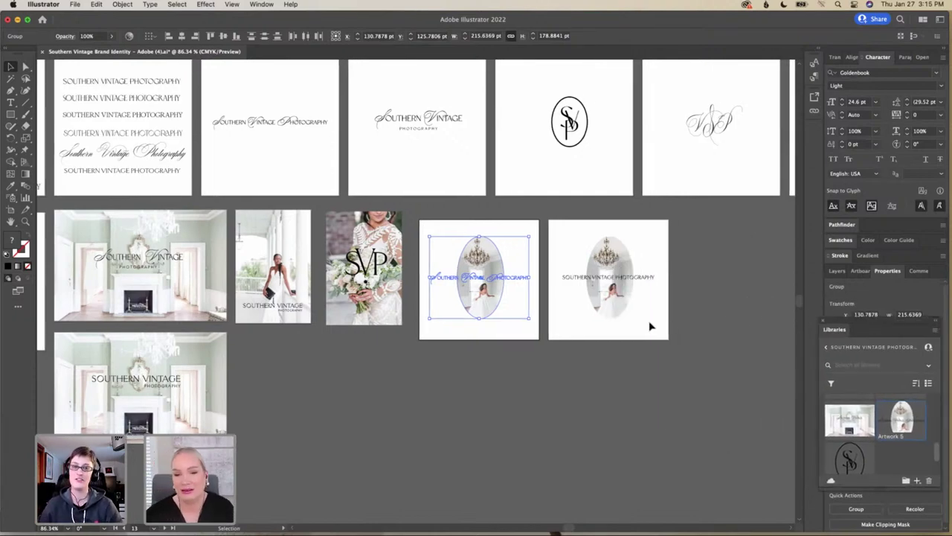
left_click(542, 333)
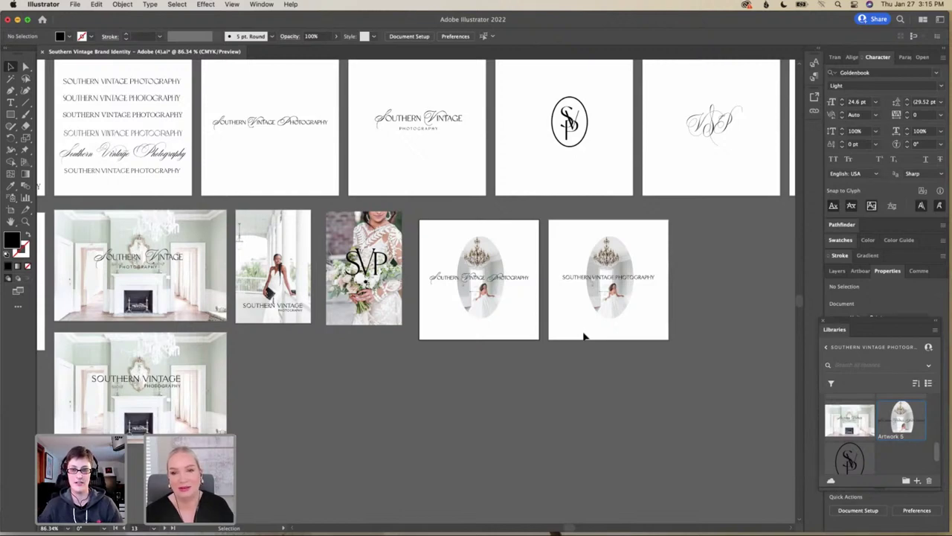
Move the fireplace photo onto the pasteboard just below the SVP monogram and sunburst artboards
scroll(584, 337, "right", 15)
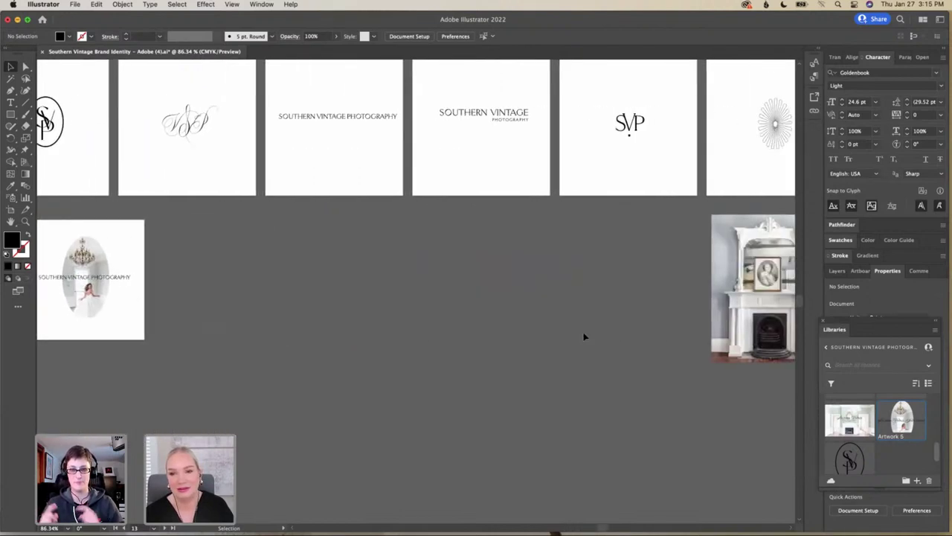
scroll(584, 337, "right", 5)
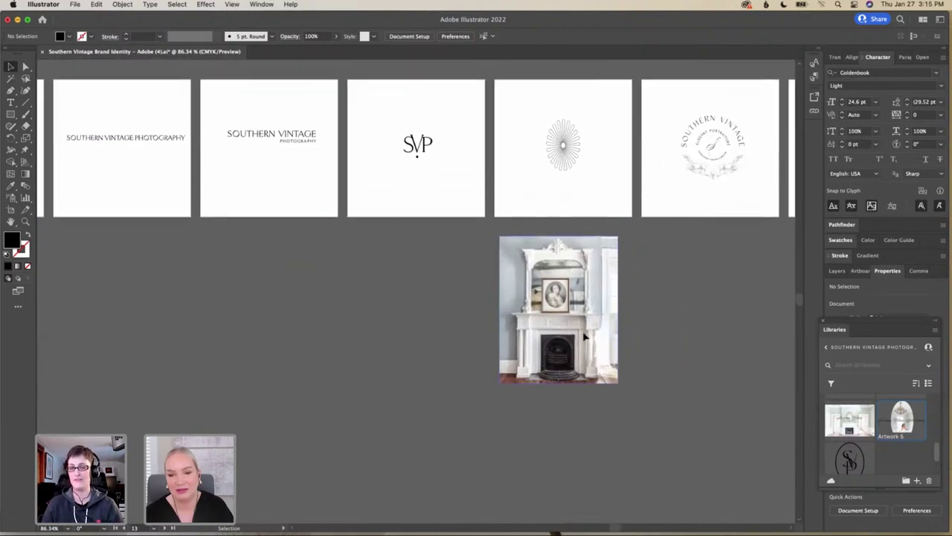
scroll(585, 337, "down", 2)
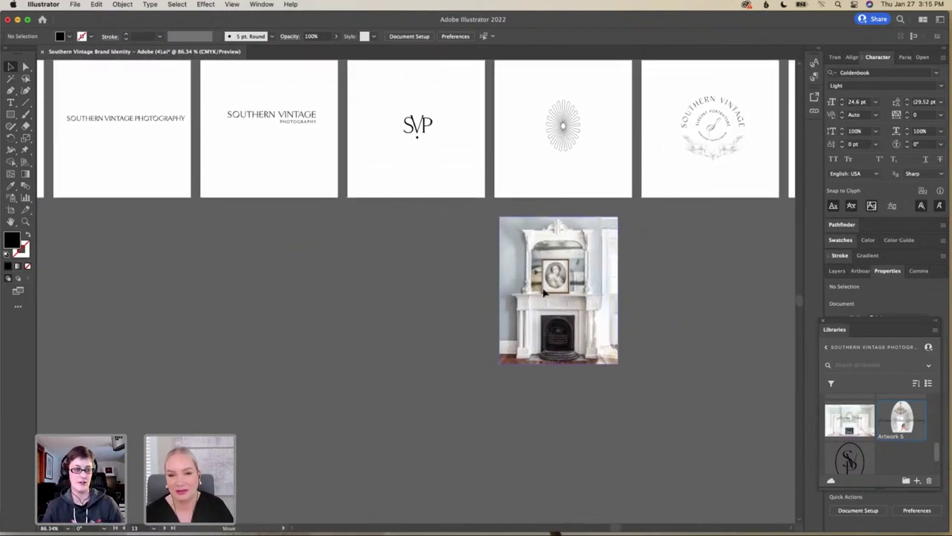
left_click_drag(544, 293, 458, 189)
scroll(552, 238, "up", 5)
scroll(553, 238, "right", 5)
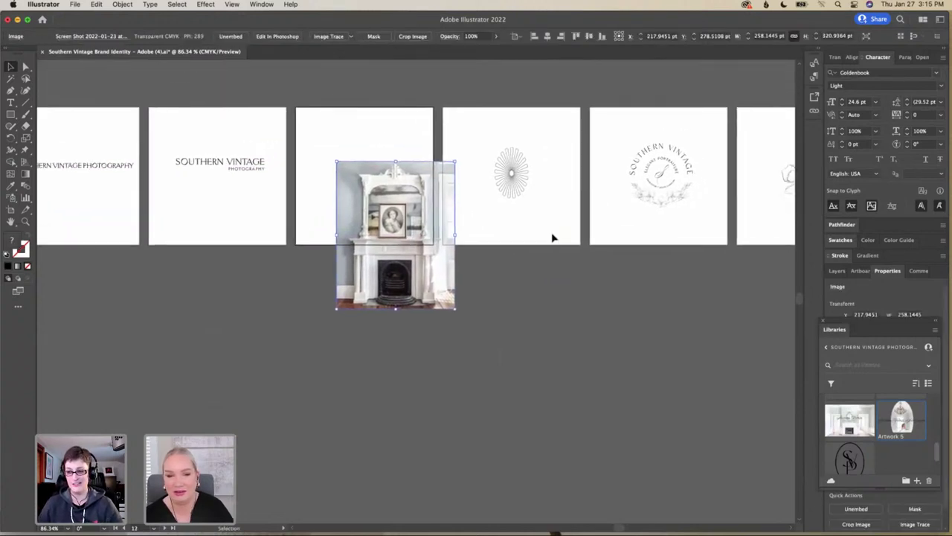
scroll(552, 238, "down", 3)
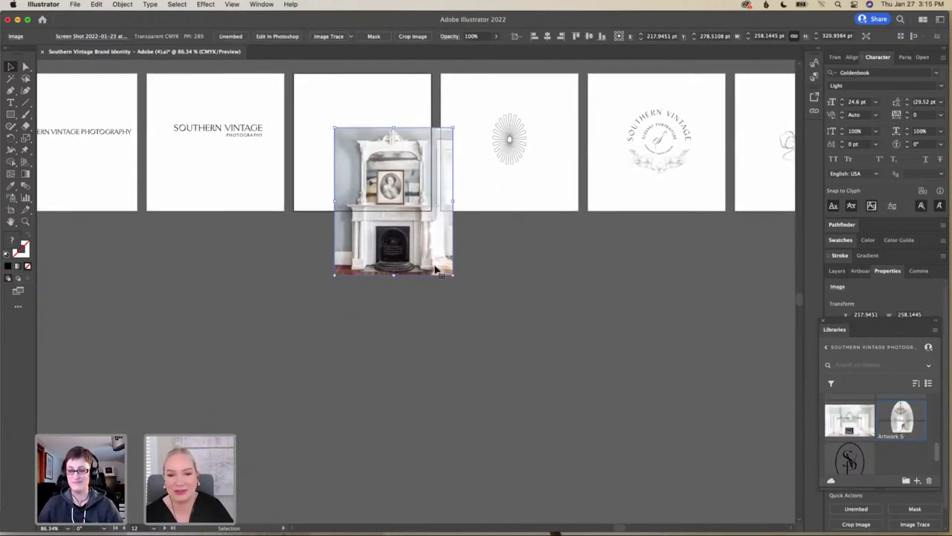
left_click_drag(438, 269, 554, 361)
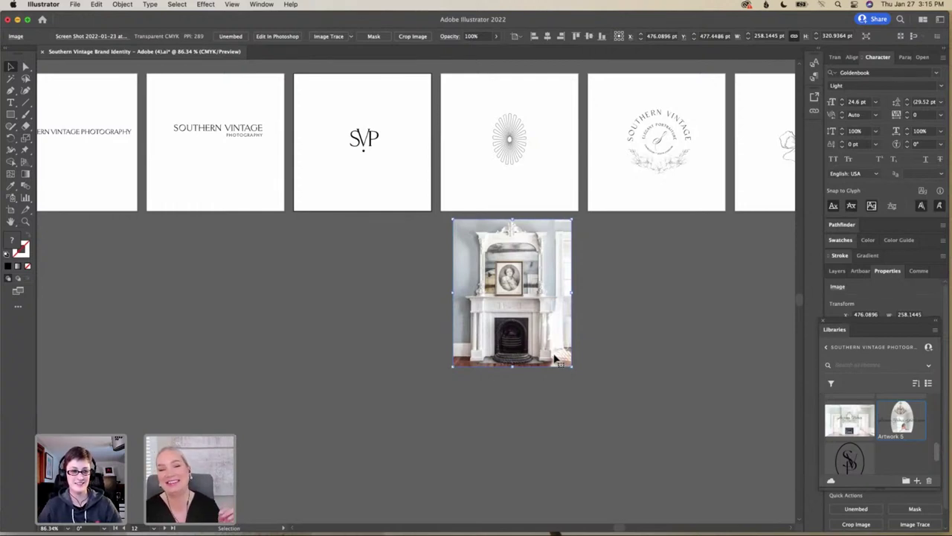
left_click_drag(530, 302, 482, 309)
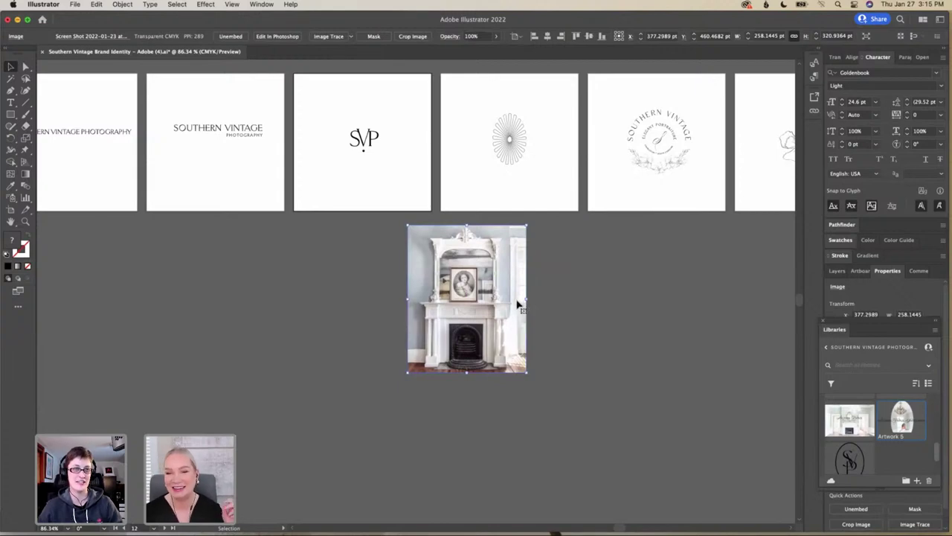
scroll(517, 304, "up", 5)
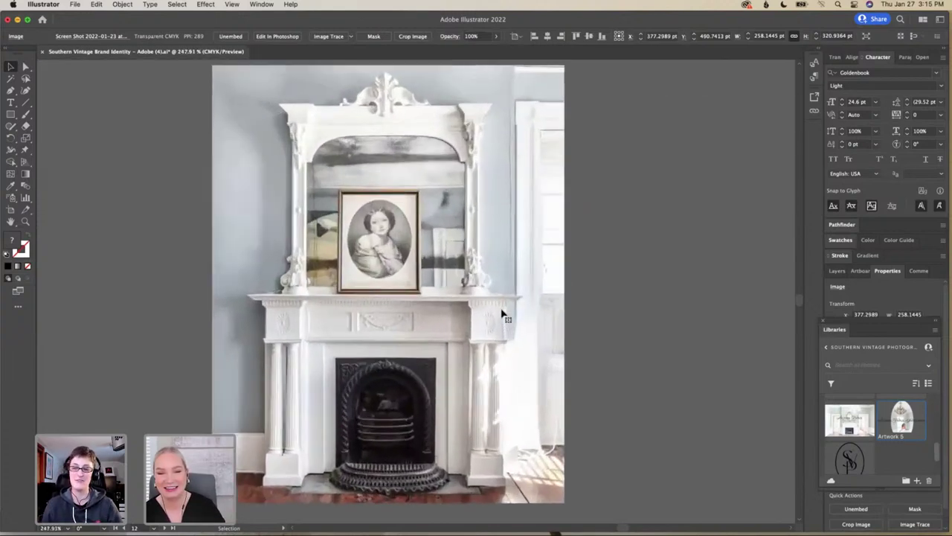
left_click_drag(504, 319, 321, 195)
scroll(375, 238, "down", 2)
left_click_drag(293, 312, 296, 255)
scroll(297, 255, "down", 1)
scroll(305, 250, "up", 3)
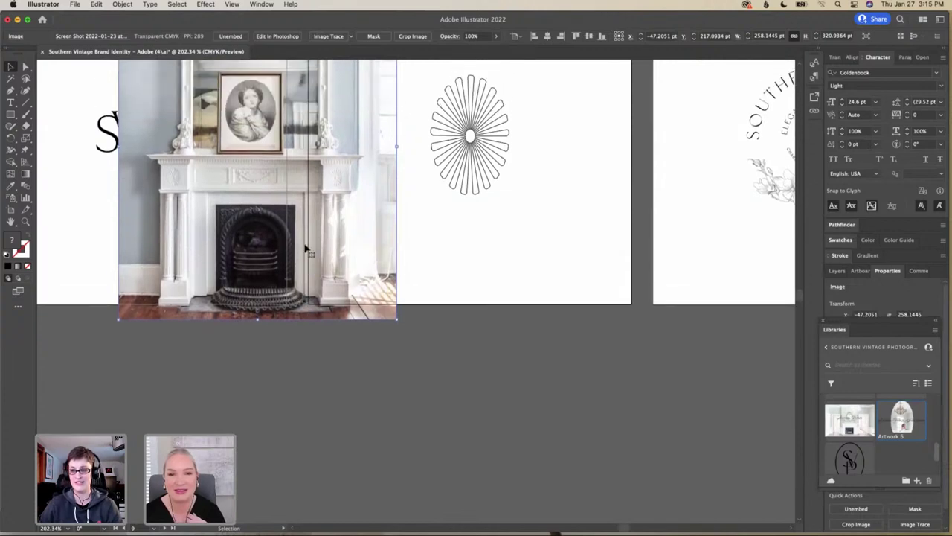
scroll(305, 249, "up", 3)
left_click_drag(272, 249, 278, 233)
scroll(278, 233, "up", 5)
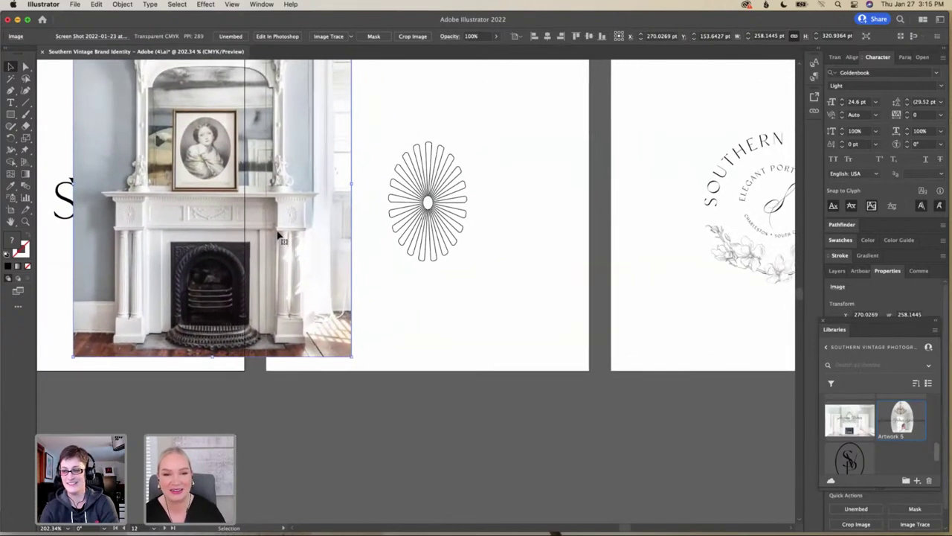
scroll(278, 236, "right", 2)
scroll(279, 236, "up", 2)
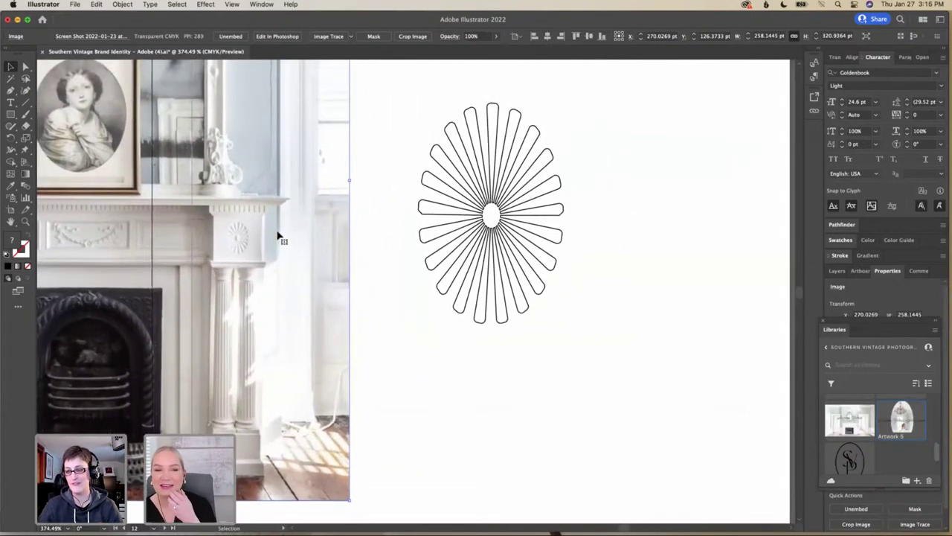
scroll(278, 236, "left", 1)
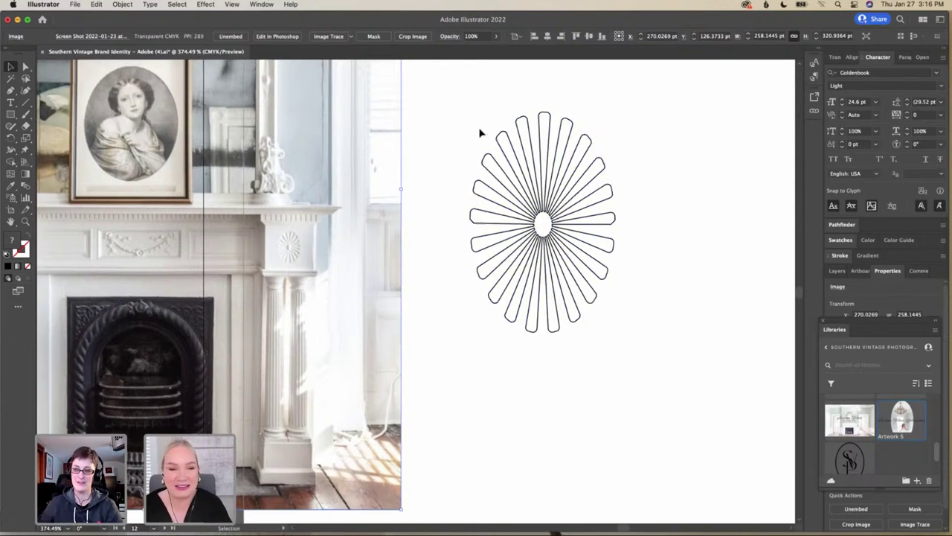
scroll(478, 132, "right", 5)
scroll(478, 131, "up", 3)
scroll(480, 132, "up", 10)
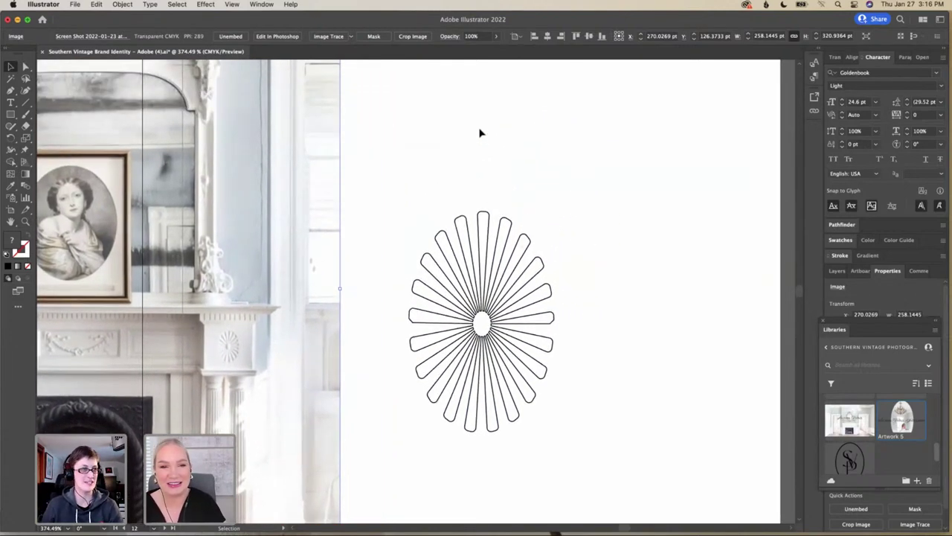
scroll(479, 132, "left", 3)
scroll(480, 132, "down", 11)
scroll(479, 132, "left", 2)
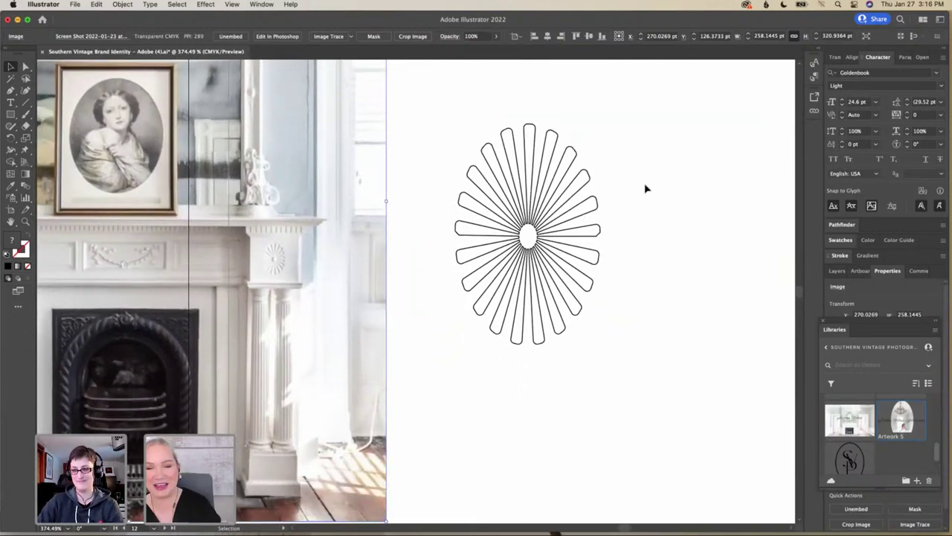
scroll(646, 189, "down", 5)
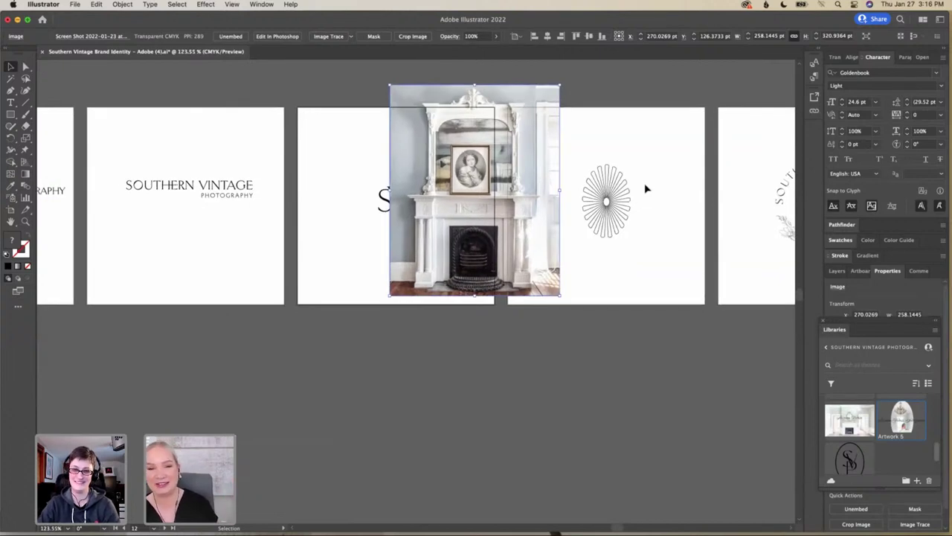
scroll(645, 189, "right", 5)
scroll(646, 189, "up", 1)
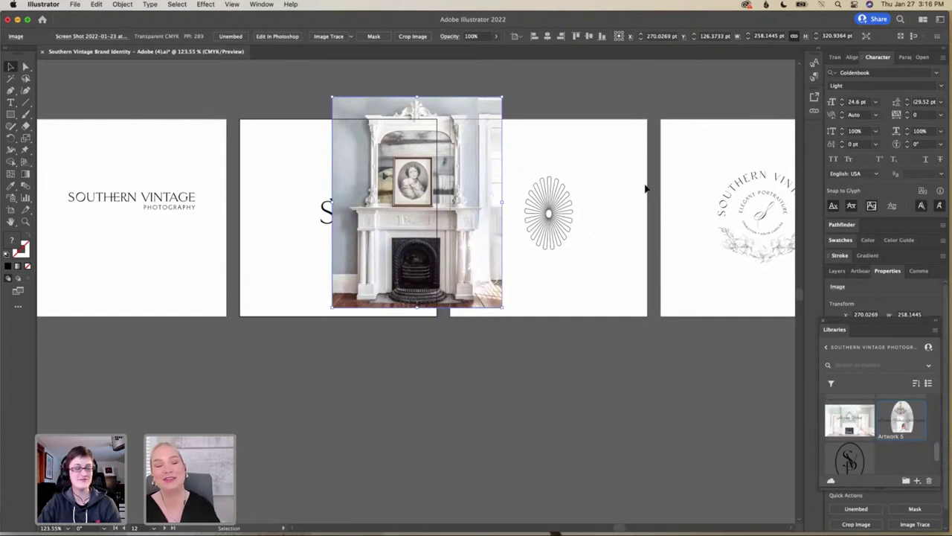
scroll(645, 189, "down", 3)
scroll(646, 189, "right", 5)
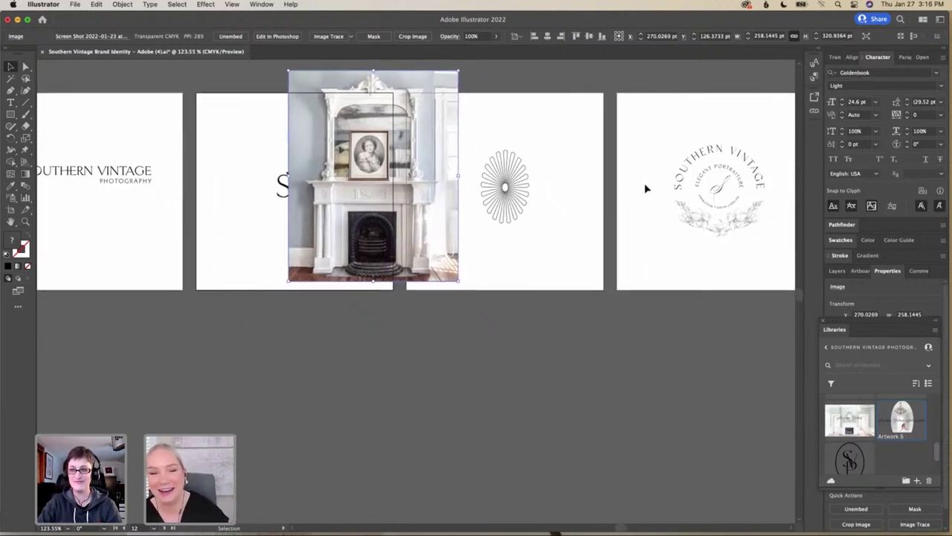
scroll(645, 189, "right", 7)
scroll(646, 189, "down", 1)
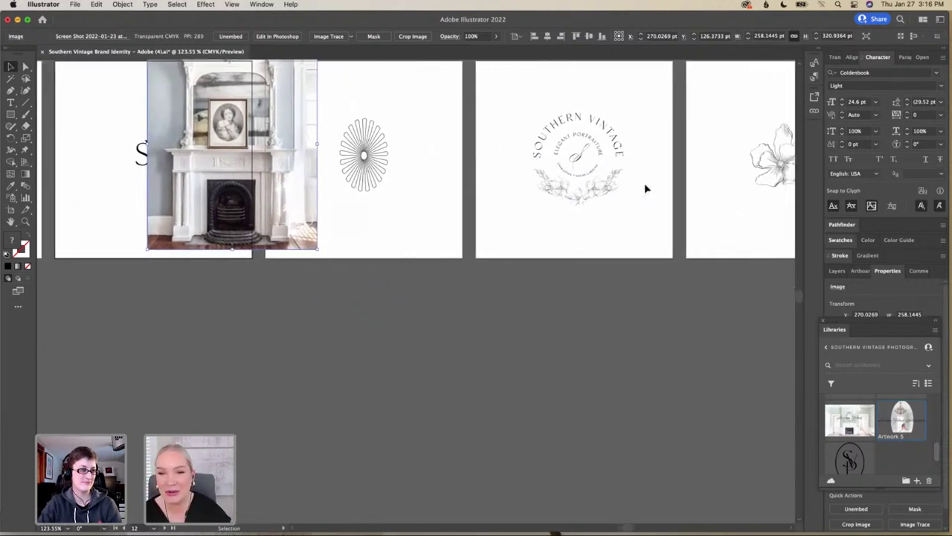
scroll(645, 189, "left", 7)
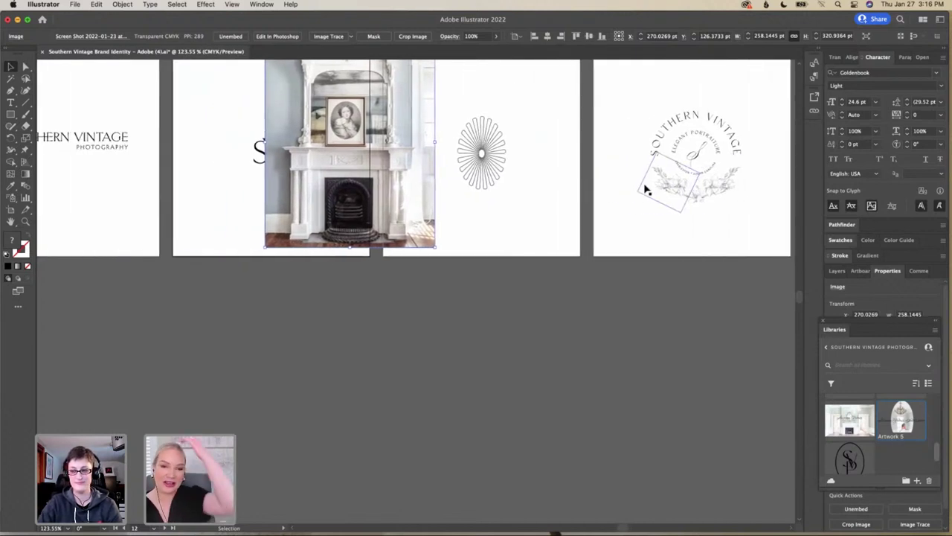
scroll(562, 190, "left", 4)
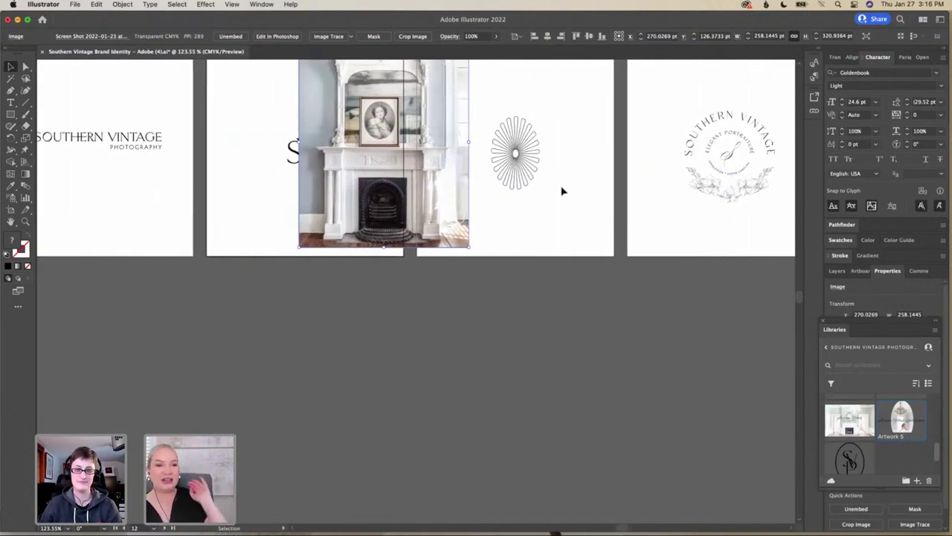
scroll(562, 190, "left", 8)
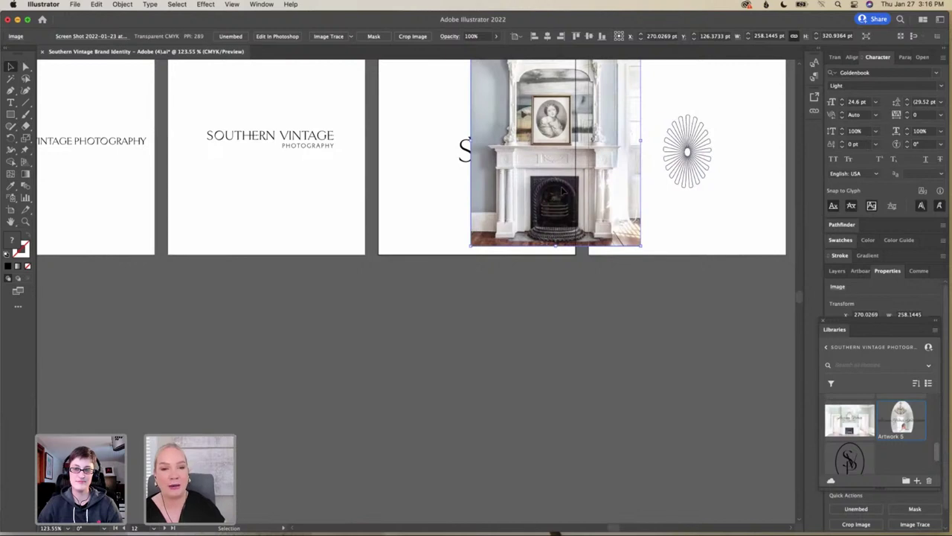
scroll(563, 191, "up", 3)
scroll(563, 191, "left", 10)
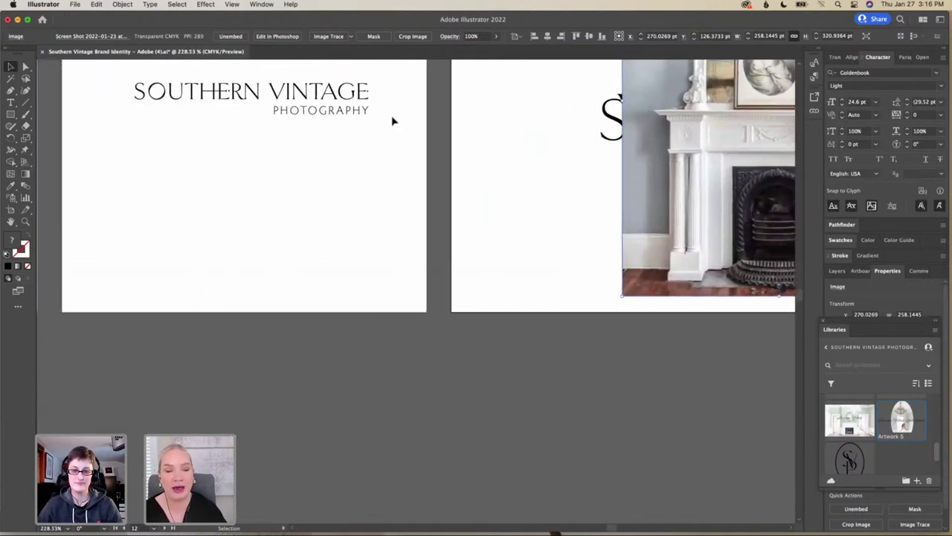
left_click(374, 94)
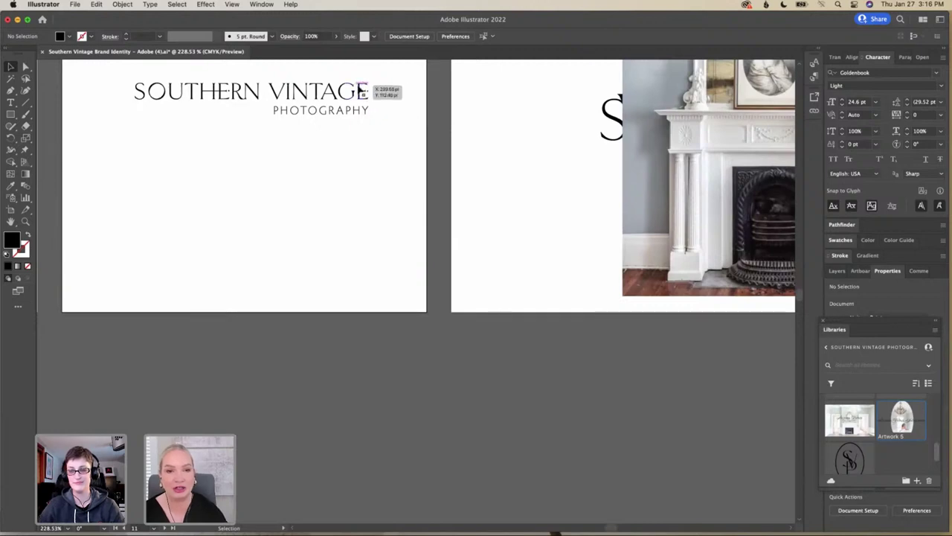
scroll(363, 90, "up", 5)
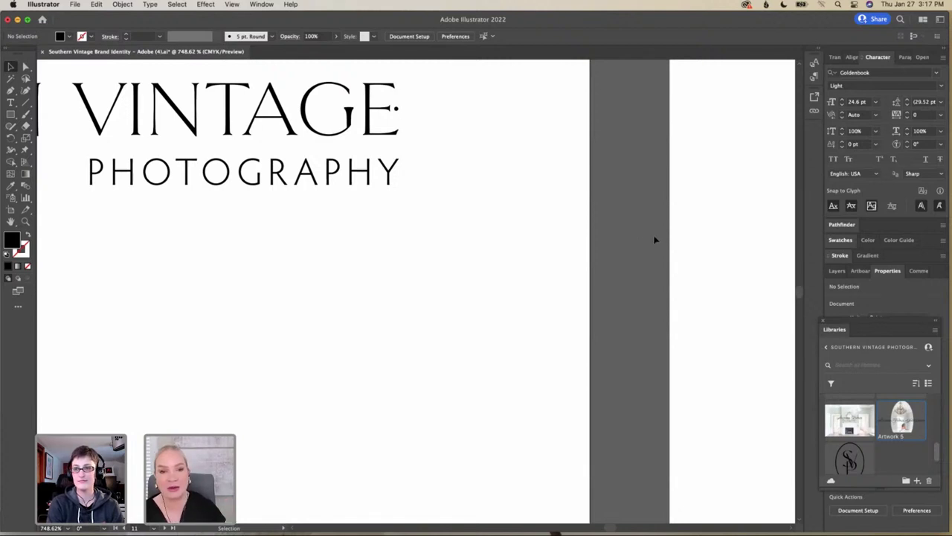
scroll(655, 240, "down", 10)
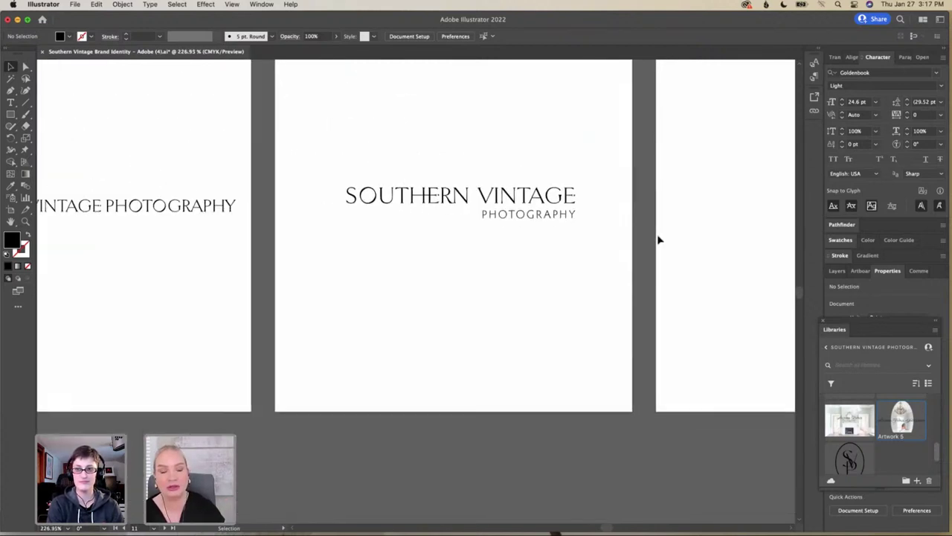
scroll(657, 239, "right", 10)
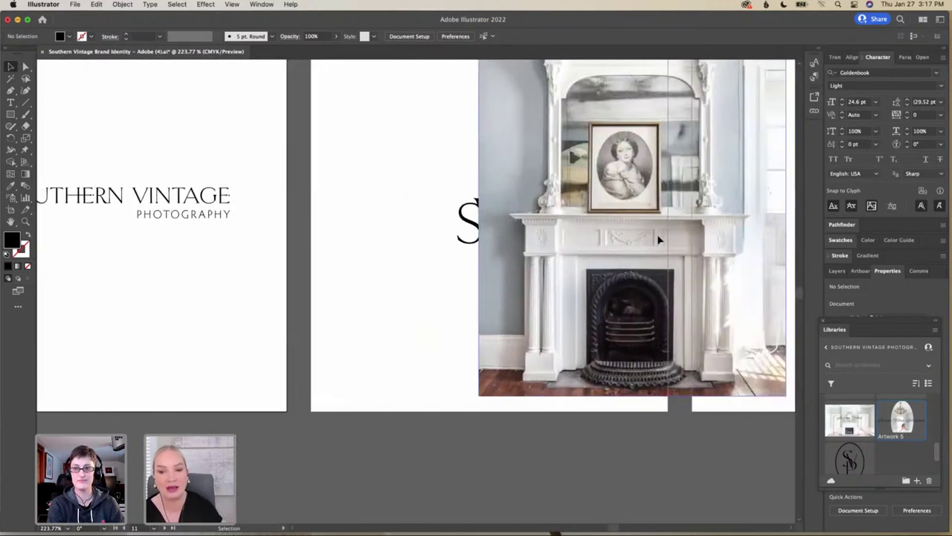
scroll(658, 239, "right", 10)
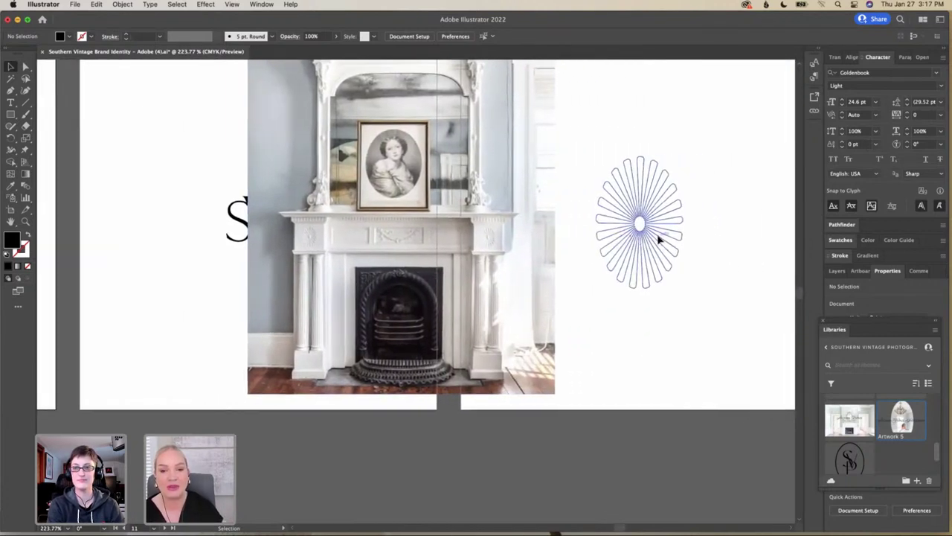
scroll(657, 240, "down", 3)
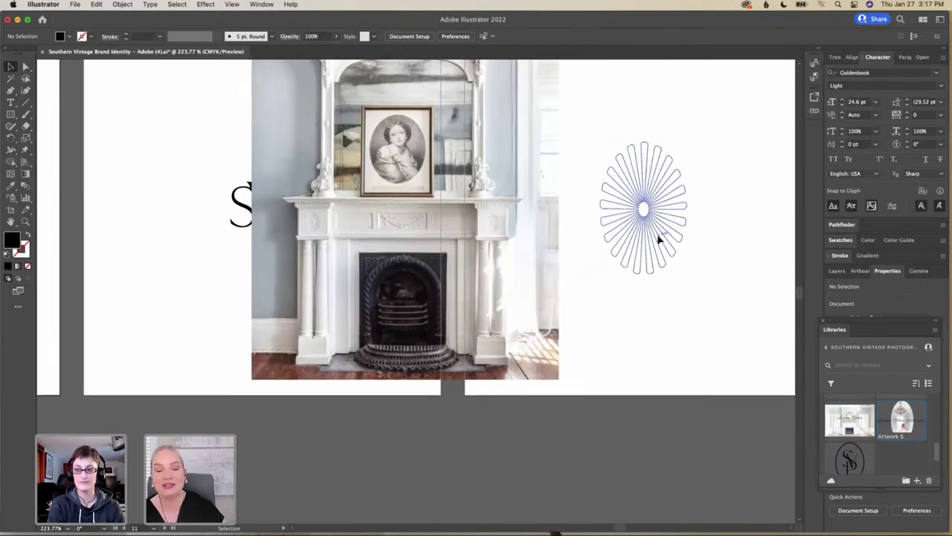
scroll(657, 239, "up", 3)
scroll(658, 240, "up", 1)
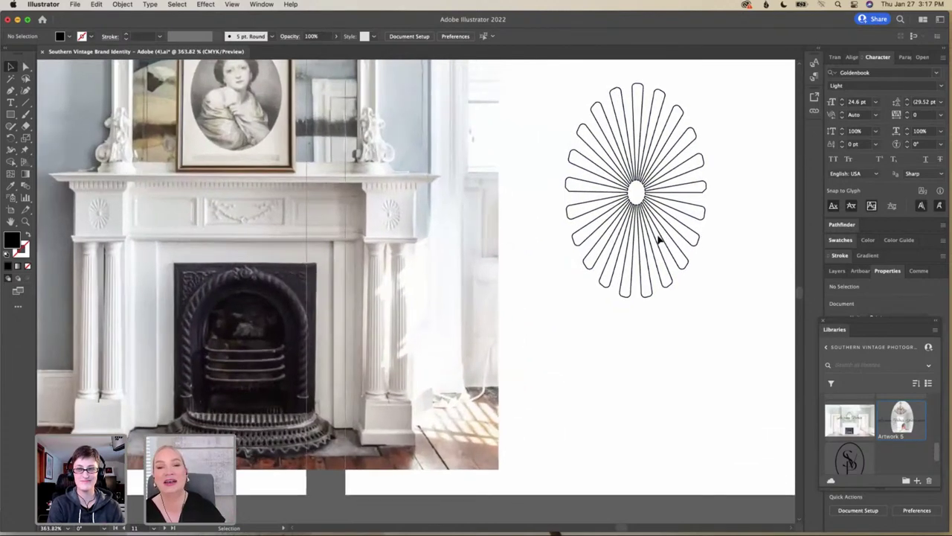
scroll(657, 240, "left", 5)
scroll(657, 239, "up", 2)
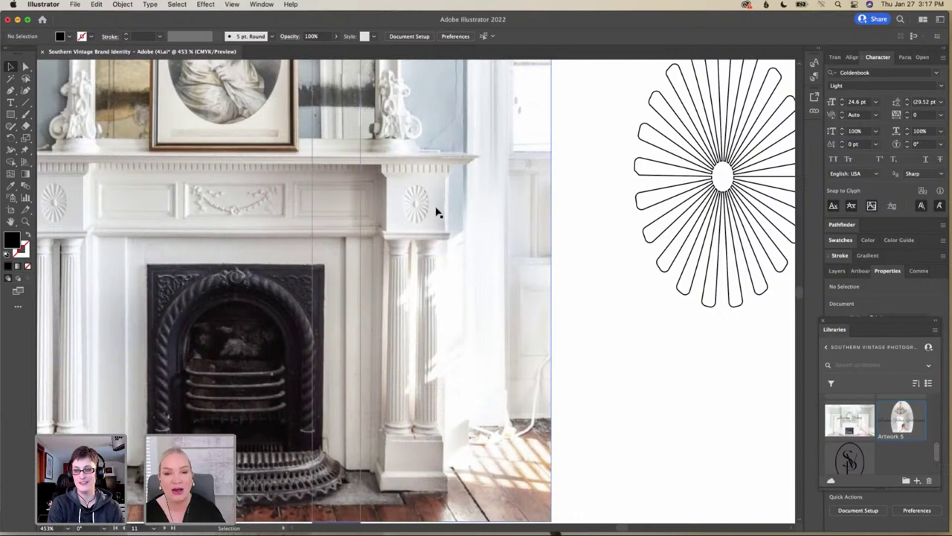
scroll(438, 212, "down", 3)
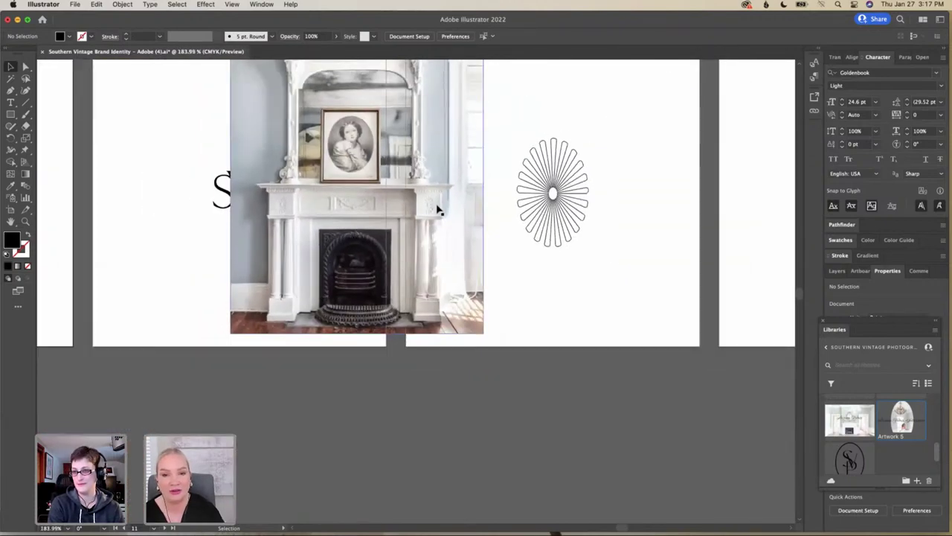
scroll(437, 212, "left", 5)
scroll(437, 212, "down", 4)
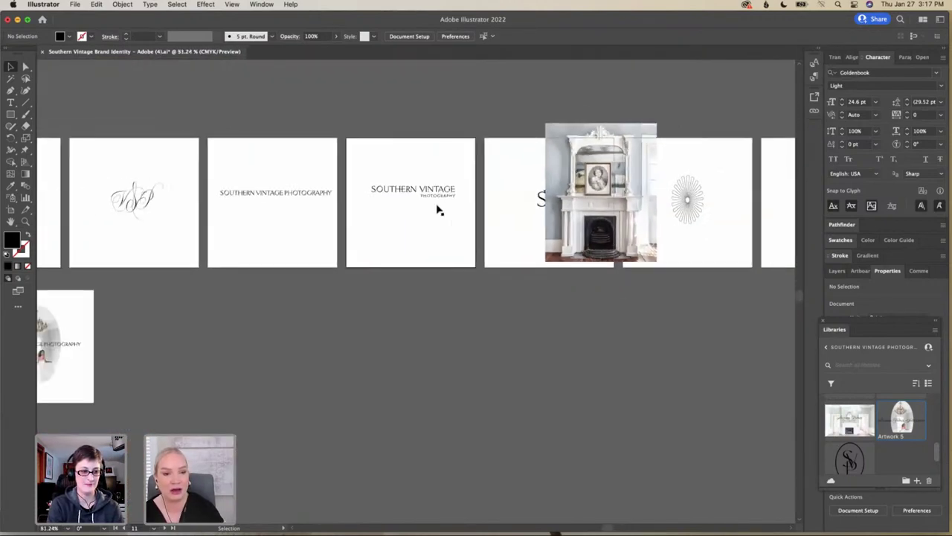
scroll(437, 211, "left", 5)
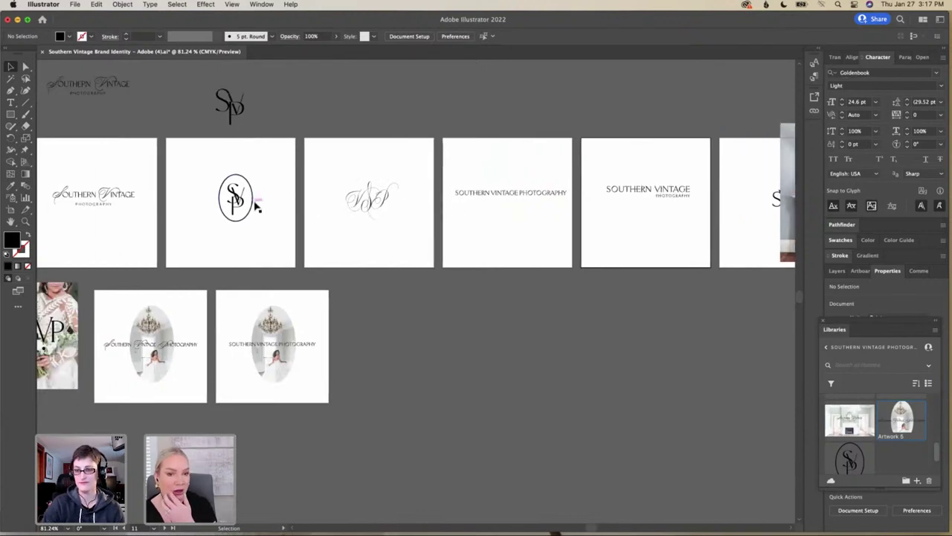
scroll(427, 207, "right", 6)
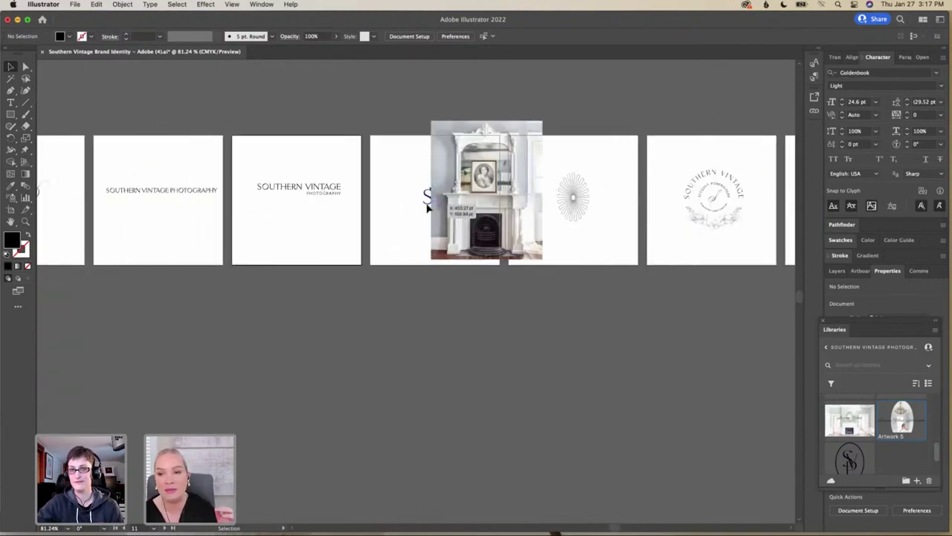
scroll(427, 209, "right", 3)
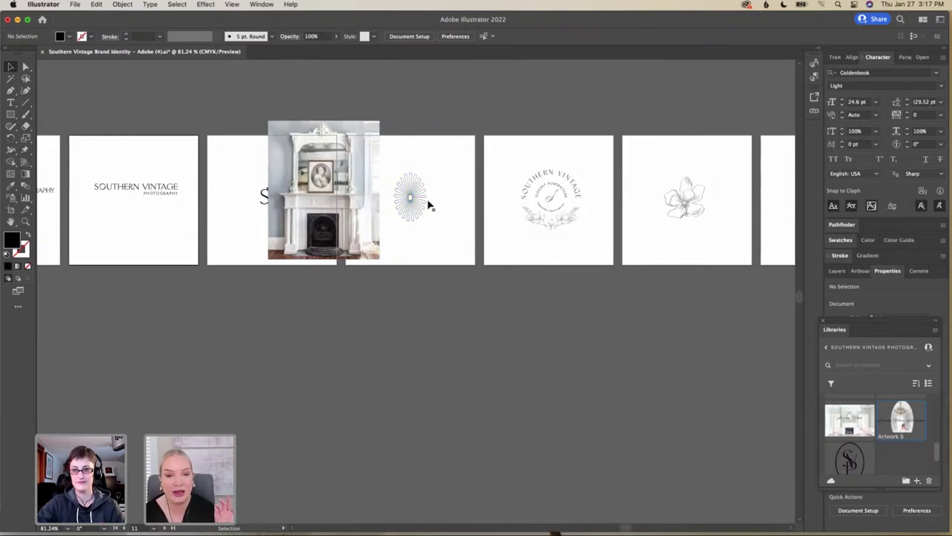
left_click(415, 199)
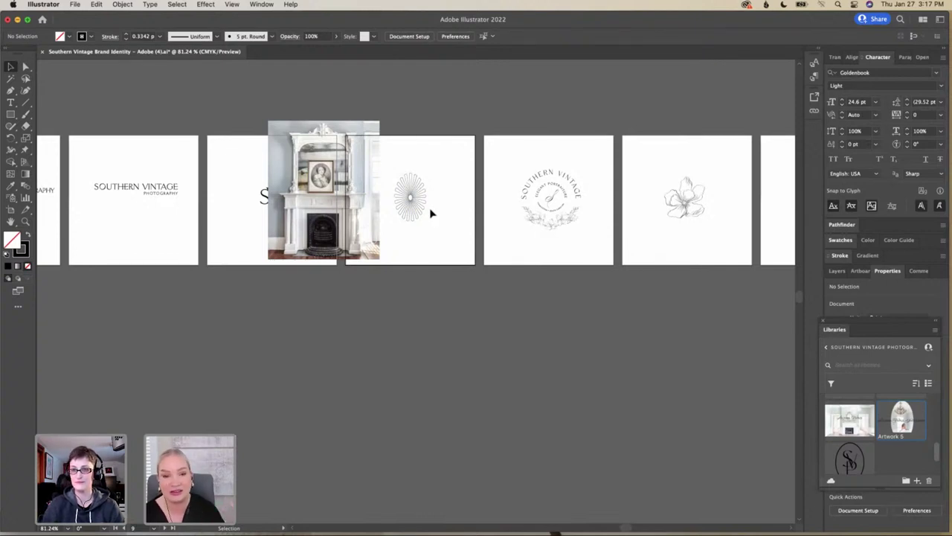
scroll(430, 214, "right", 5)
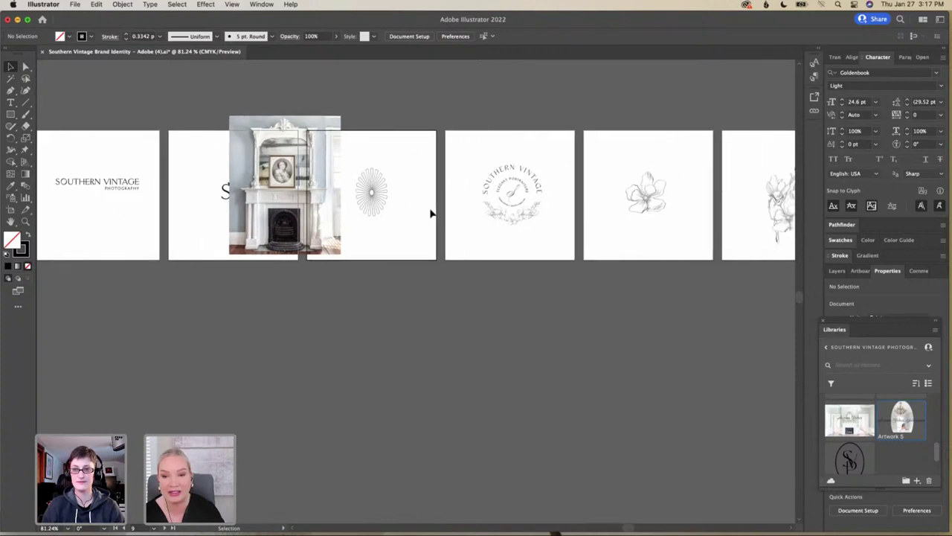
scroll(430, 214, "right", 2)
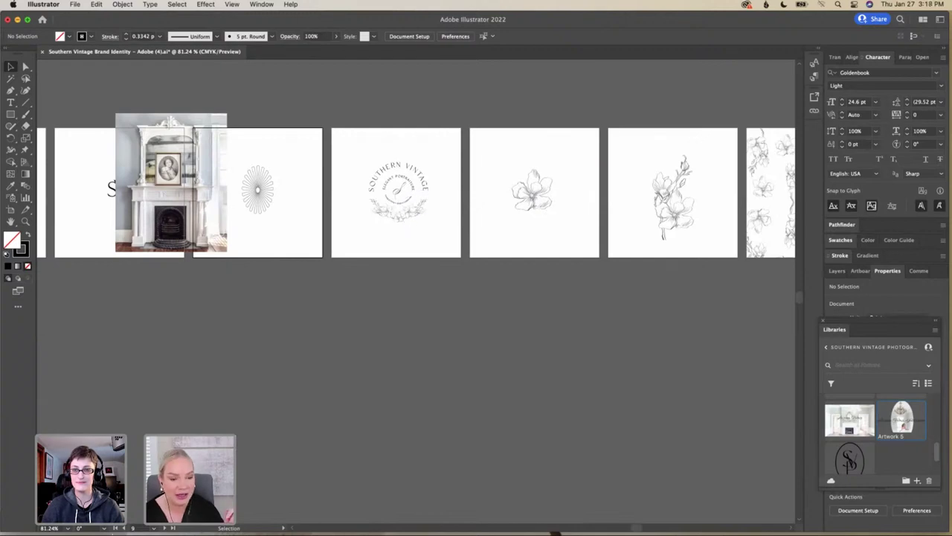
Open Current Branding.png from the Desktop's Adobe > Introduction folder in Finder
left_click(141, 515)
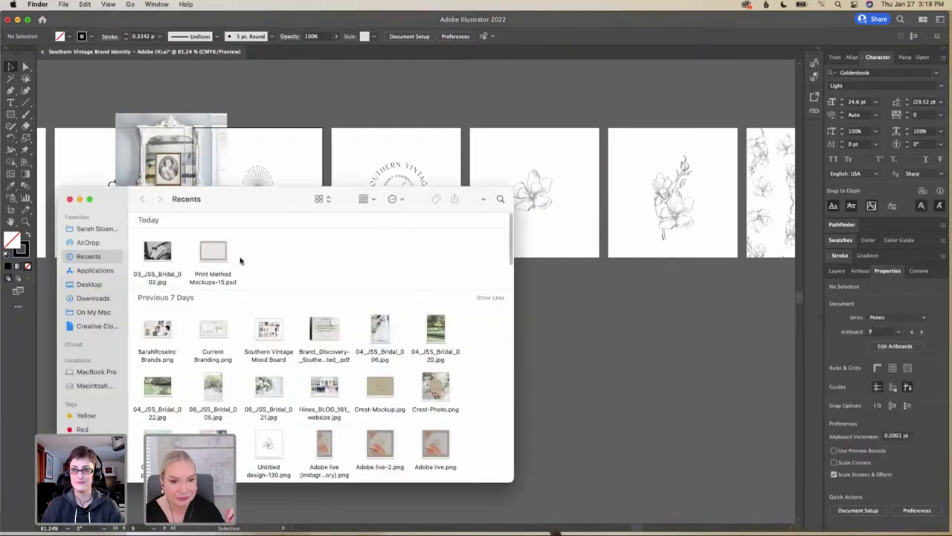
left_click(99, 283)
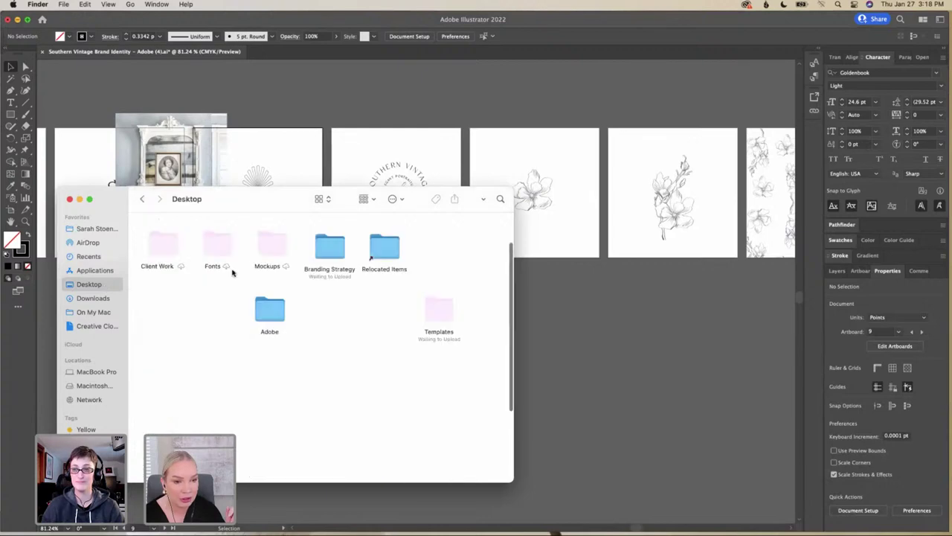
double_click(271, 313)
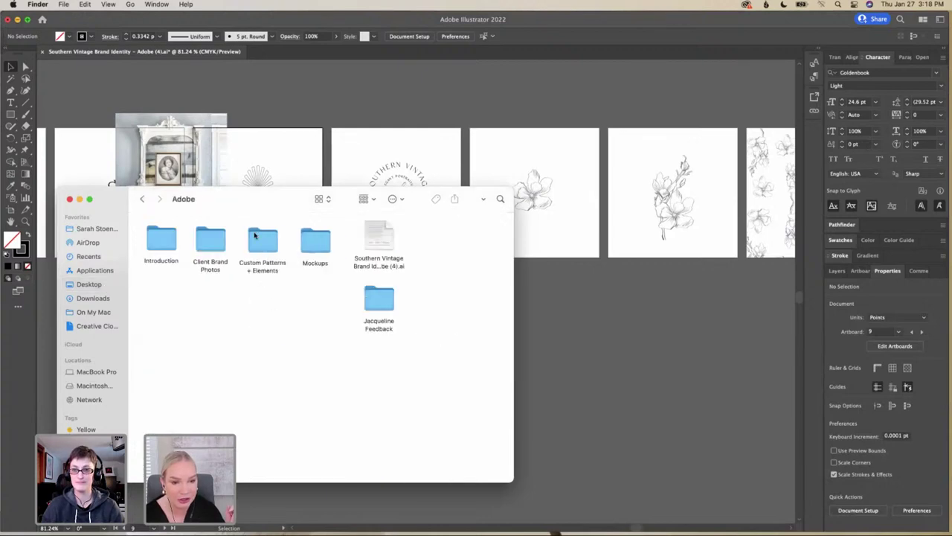
double_click(155, 243)
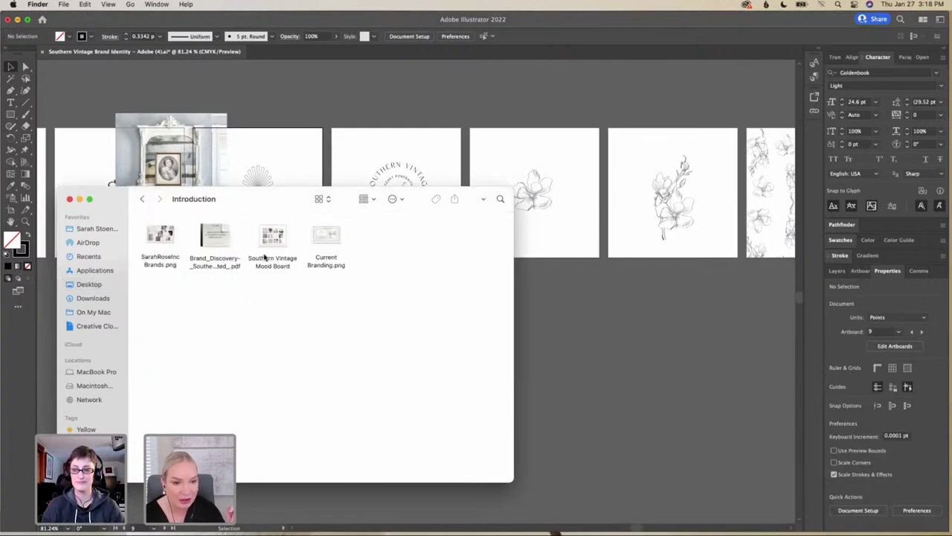
left_click(321, 242)
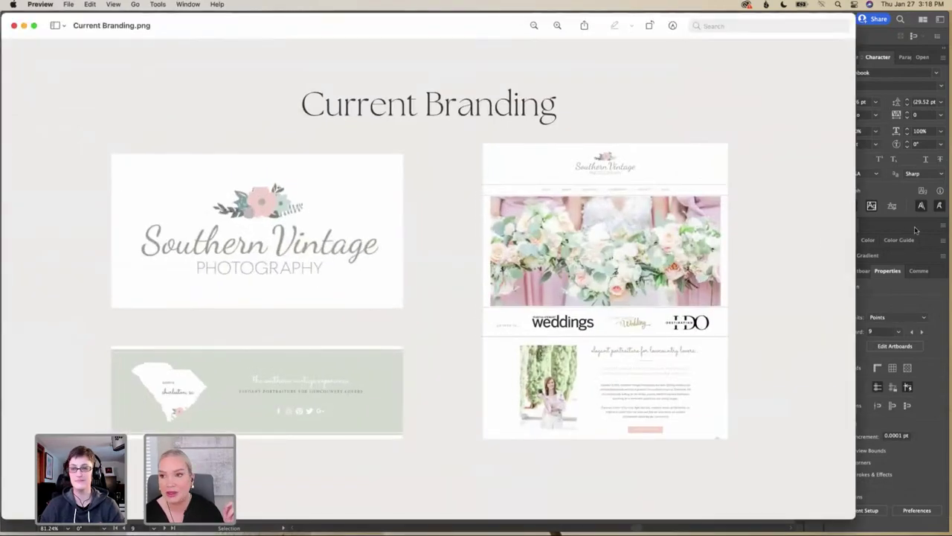
Narrow the Preview window showing Current Branding.png, then close it
left_click_drag(855, 218, 566, 223)
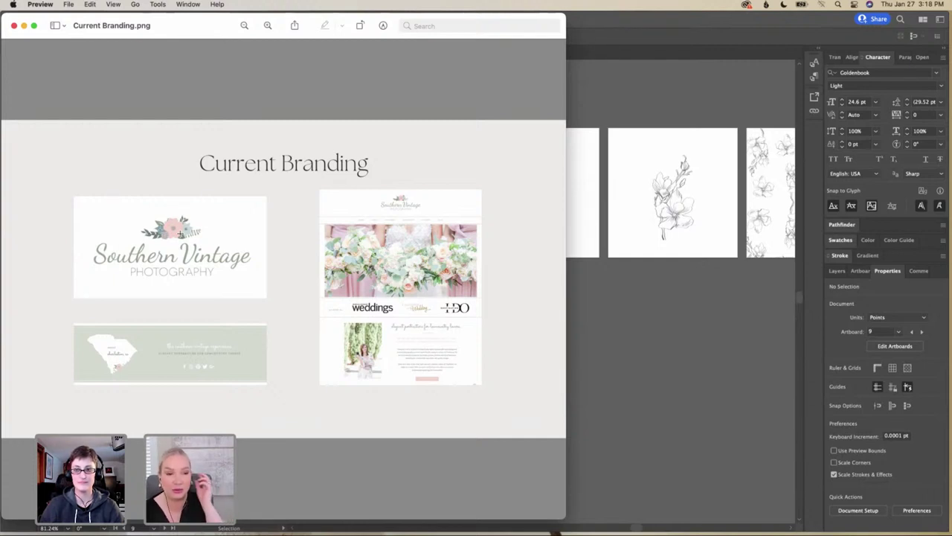
left_click(14, 26)
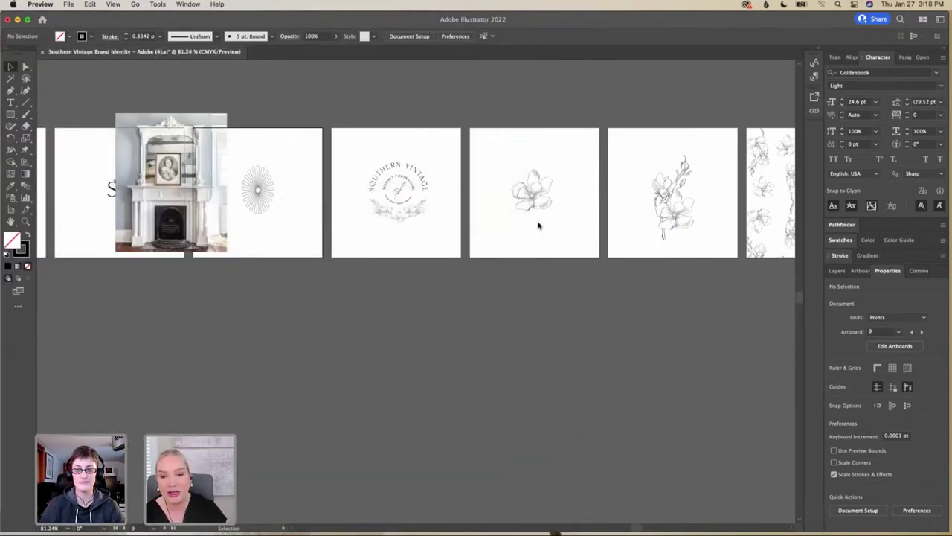
Bring up the brand library and pan across the magnolia mark and white and sage-green pattern artboards
scroll(538, 226, "right", 2)
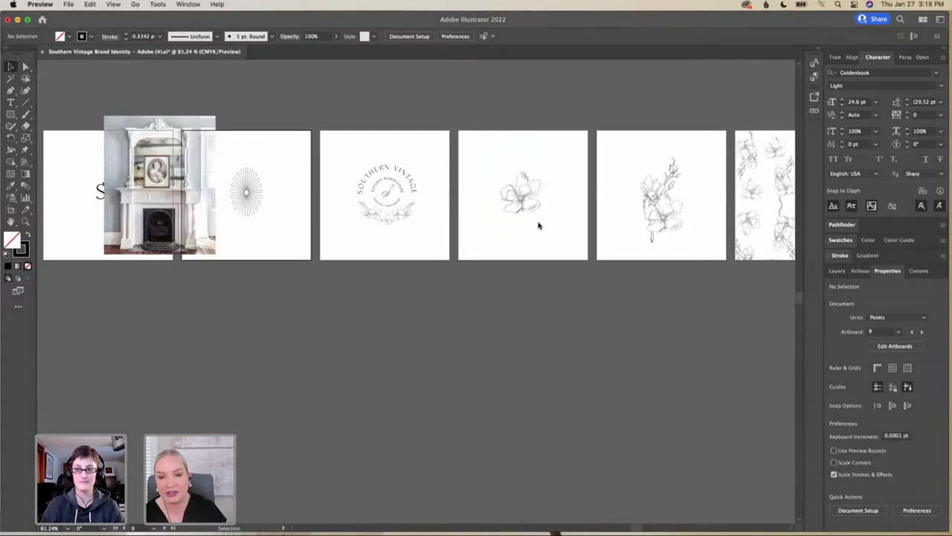
left_click(538, 225)
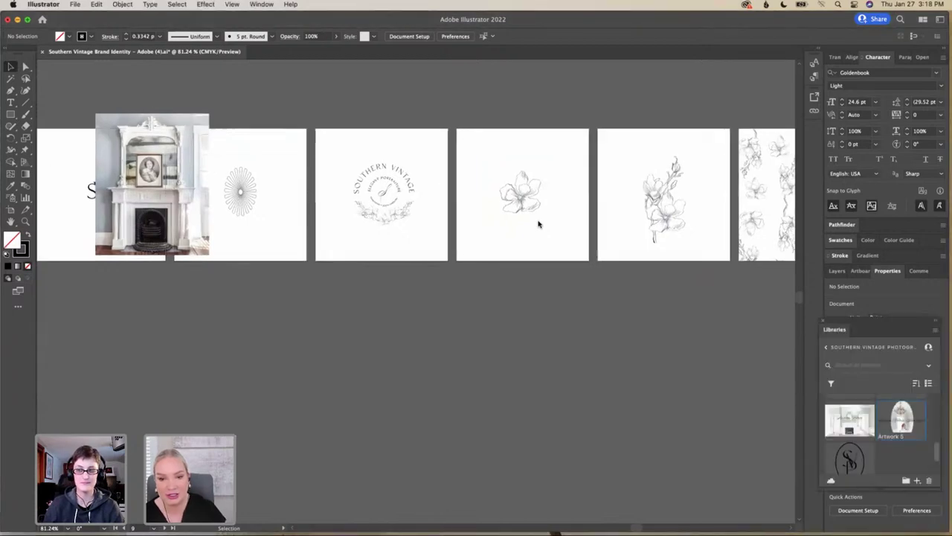
scroll(539, 226, "up", 5)
scroll(539, 224, "up", 3)
scroll(538, 224, "right", 3)
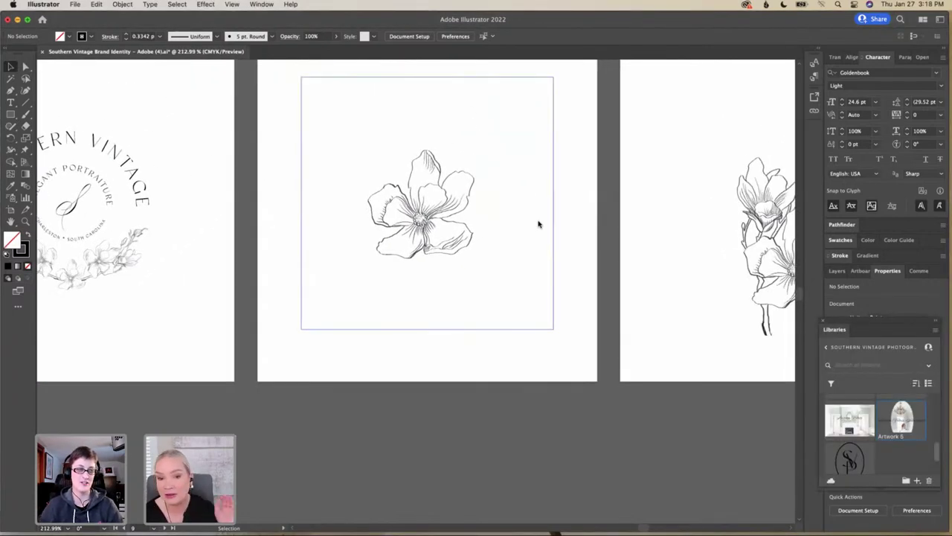
scroll(539, 224, "right", 3)
scroll(539, 224, "right", 3)
scroll(539, 224, "down", 1)
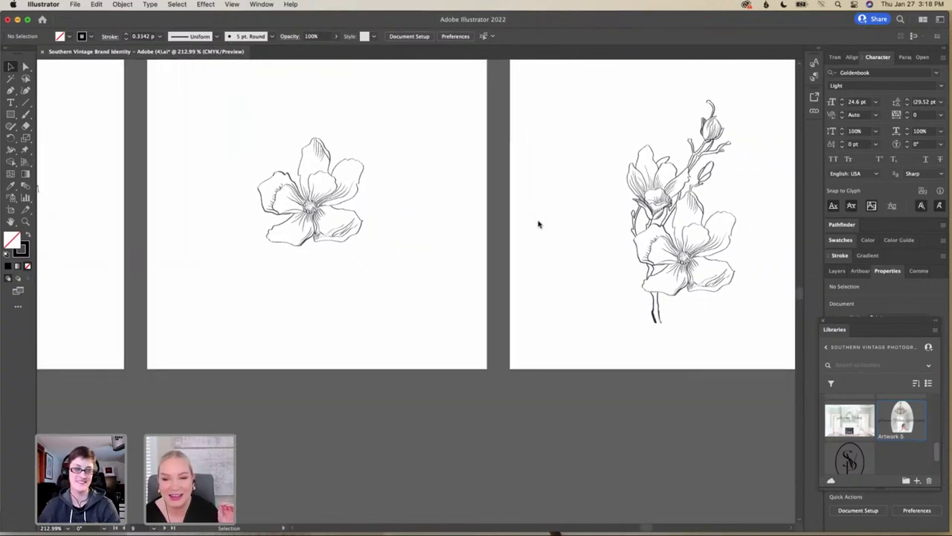
scroll(539, 224, "right", 1)
scroll(539, 224, "up", 3)
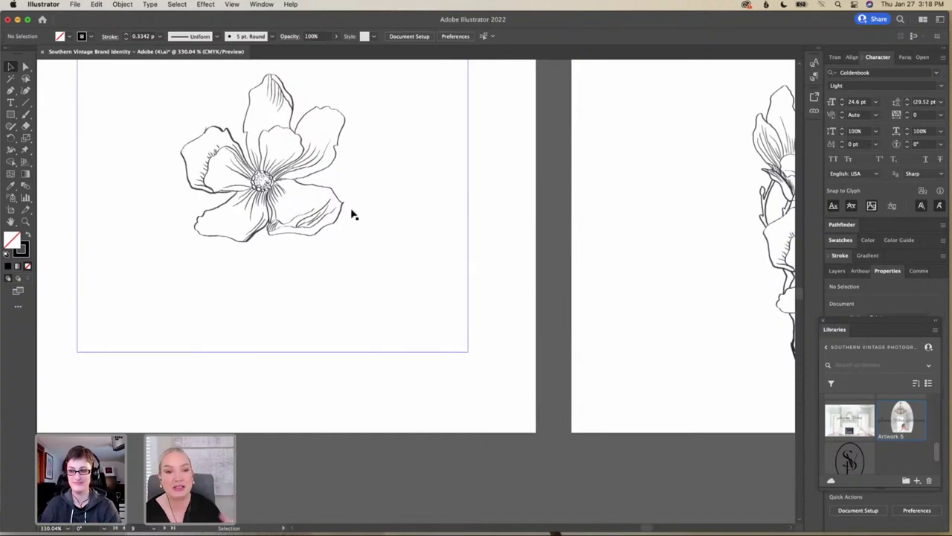
scroll(365, 216, "left", 1)
scroll(364, 215, "left", 2)
scroll(364, 215, "right", 10)
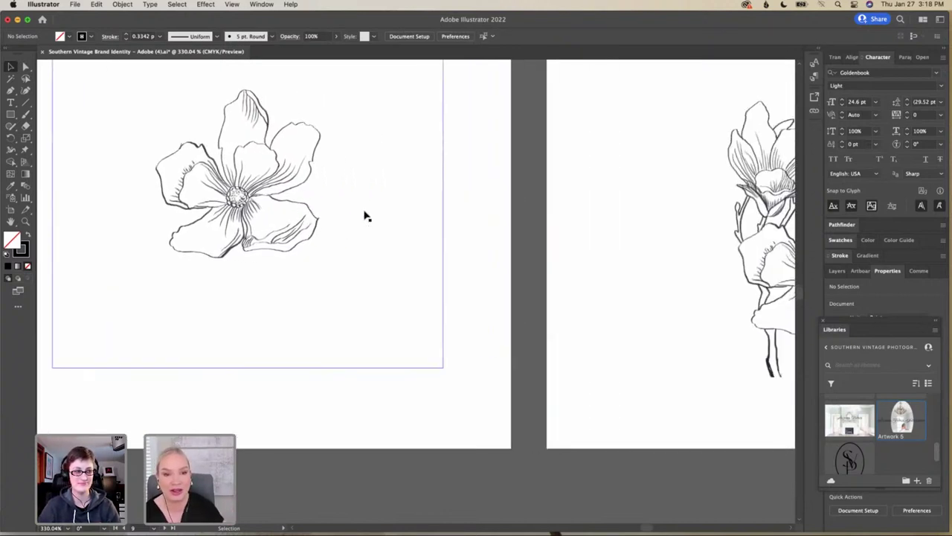
scroll(365, 216, "right", 8)
scroll(364, 215, "up", 4)
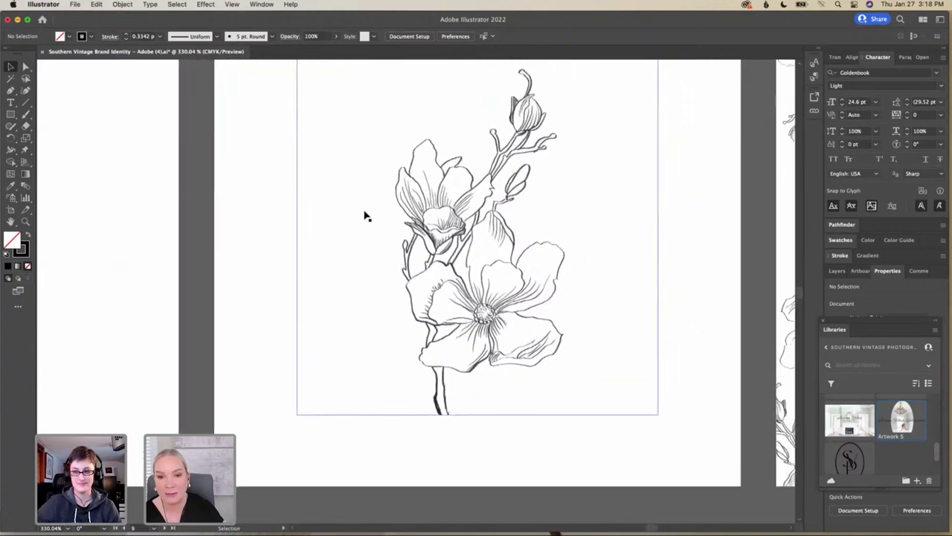
scroll(365, 216, "left", 4)
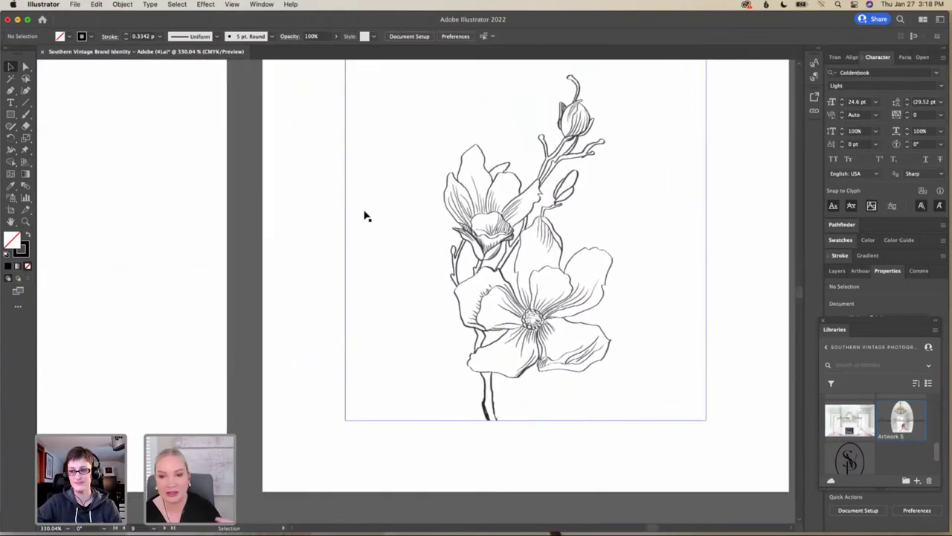
scroll(365, 216, "right", 10)
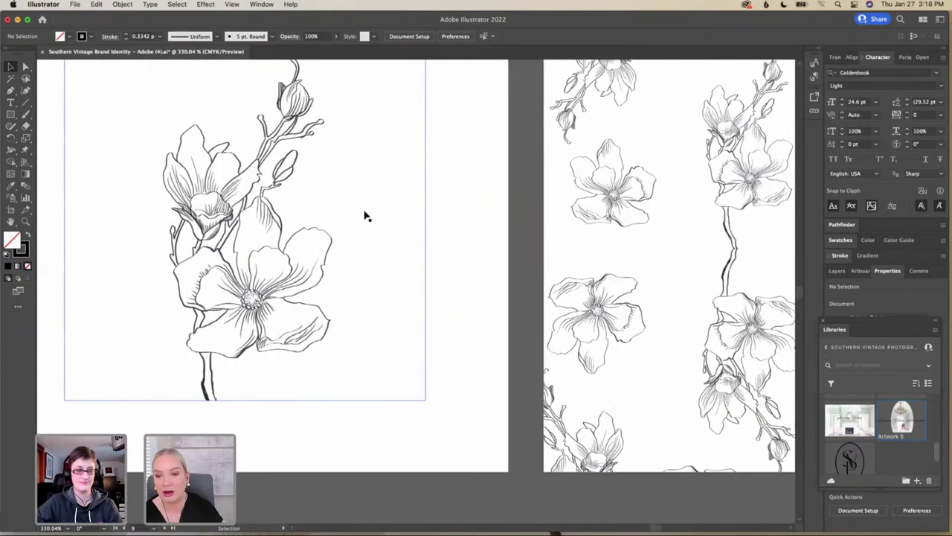
scroll(365, 216, "right", 5)
scroll(365, 216, "up", 2)
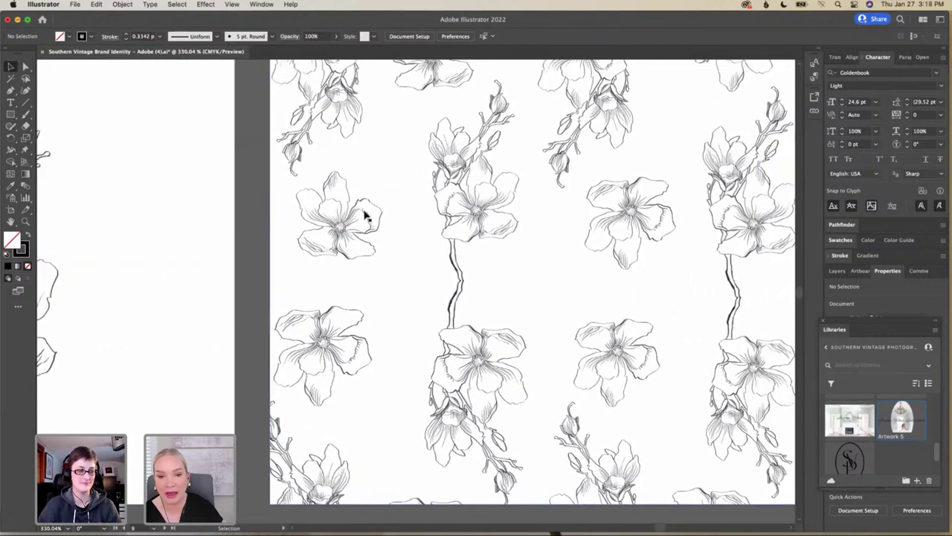
scroll(364, 216, "down", 5)
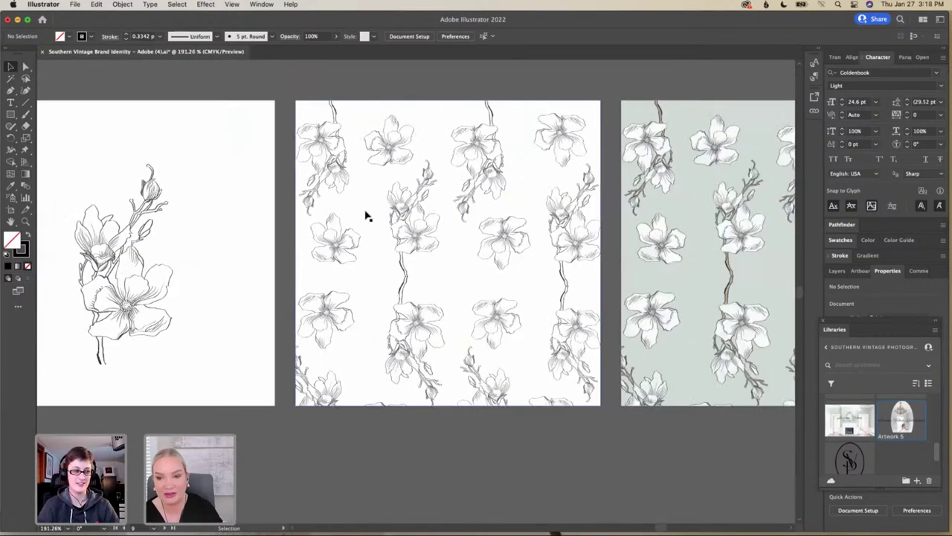
scroll(365, 216, "right", 2)
scroll(365, 216, "down", 1)
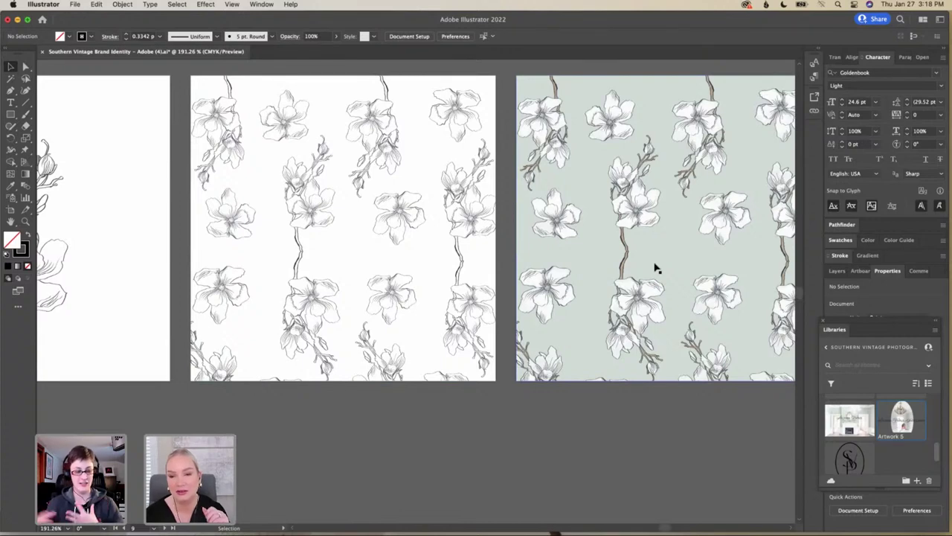
scroll(657, 269, "down", 2)
scroll(656, 269, "right", 4)
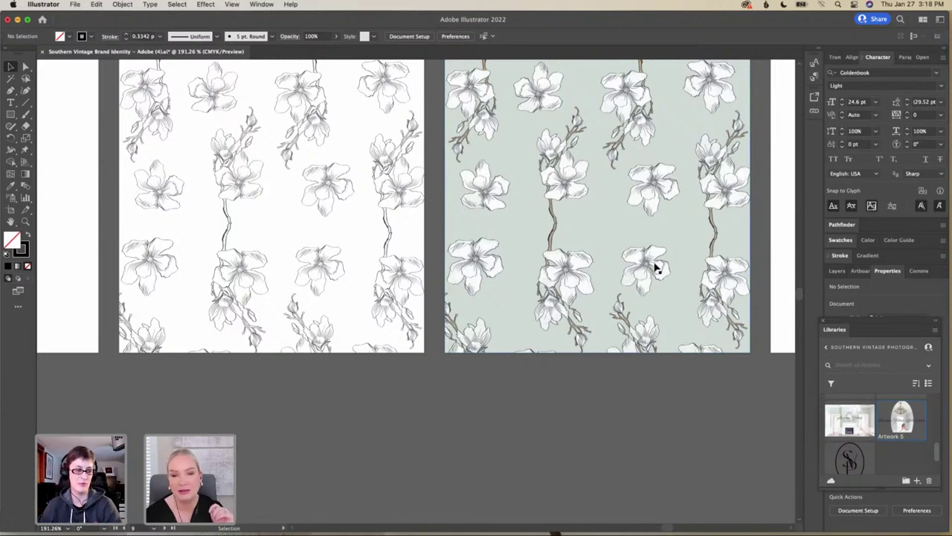
scroll(656, 270, "up", 1)
scroll(656, 269, "left", 6)
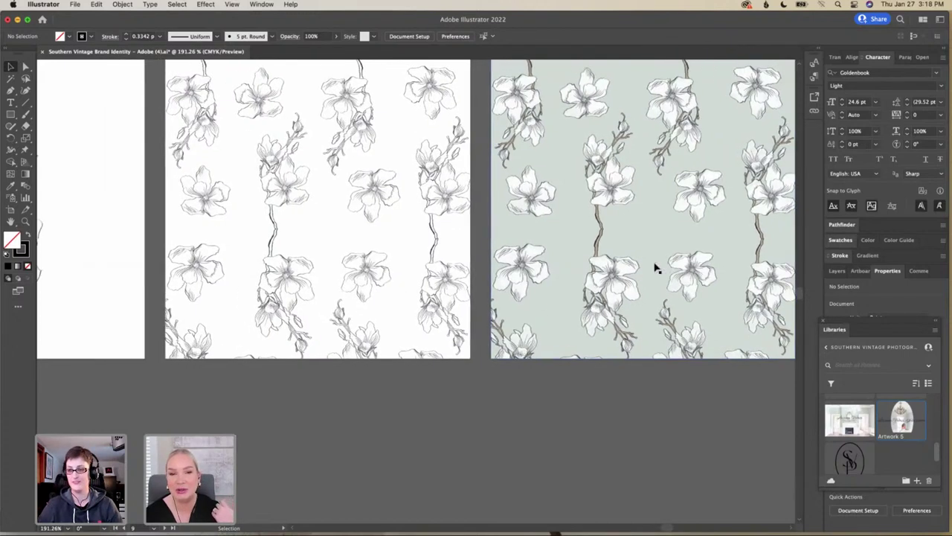
scroll(656, 269, "left", 20)
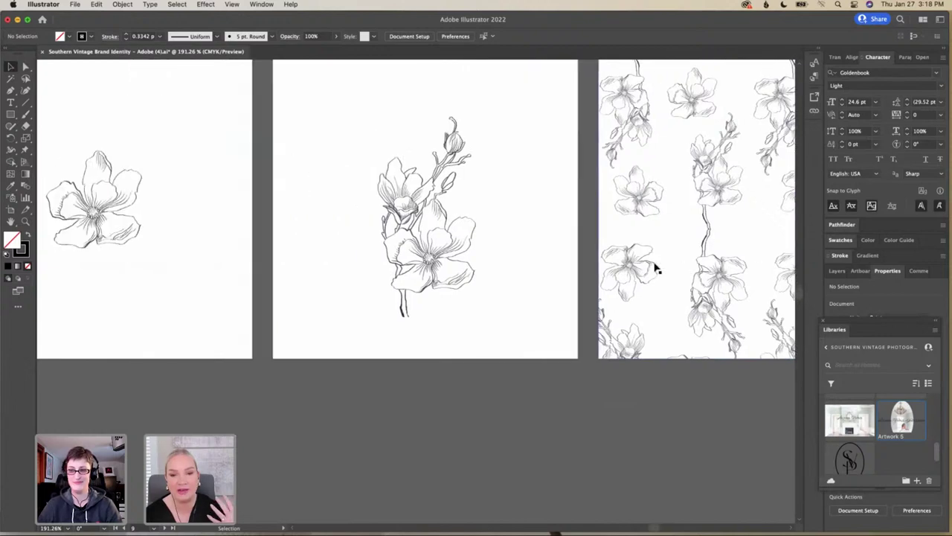
scroll(657, 269, "left", 17)
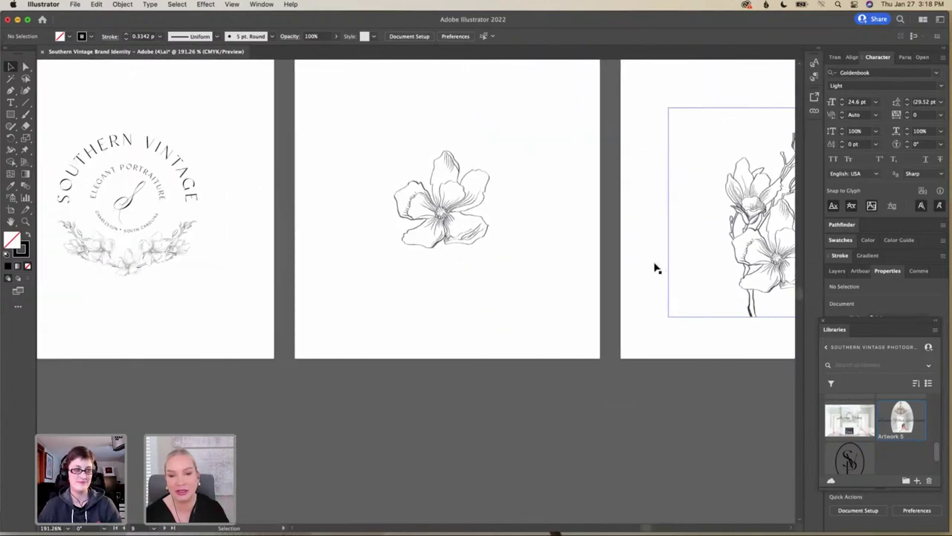
scroll(657, 269, "left", 11)
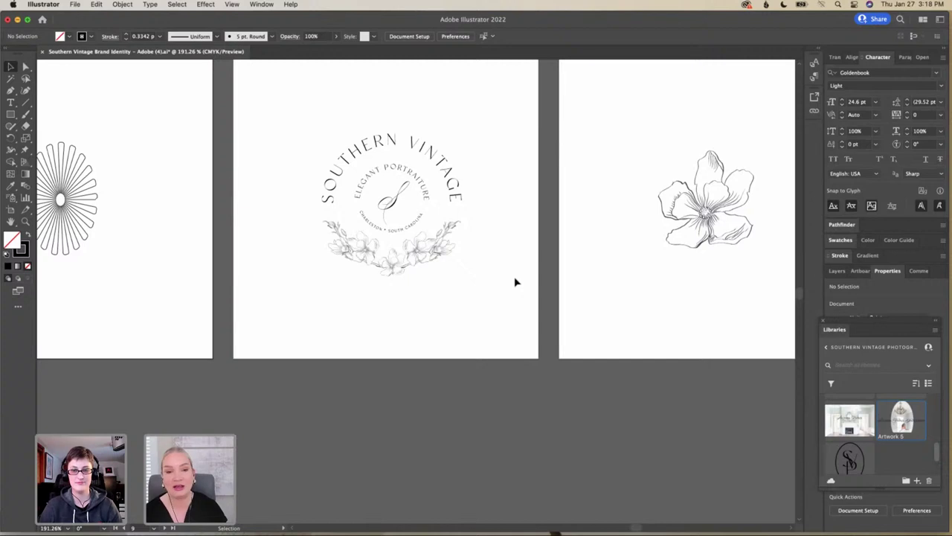
scroll(514, 282, "up", 2)
scroll(510, 282, "up", 3)
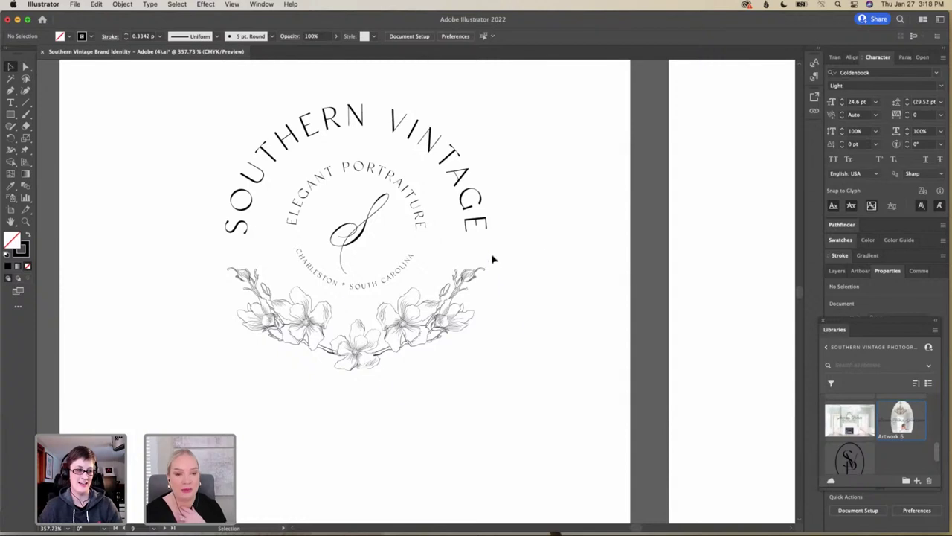
scroll(549, 357, "left", 2)
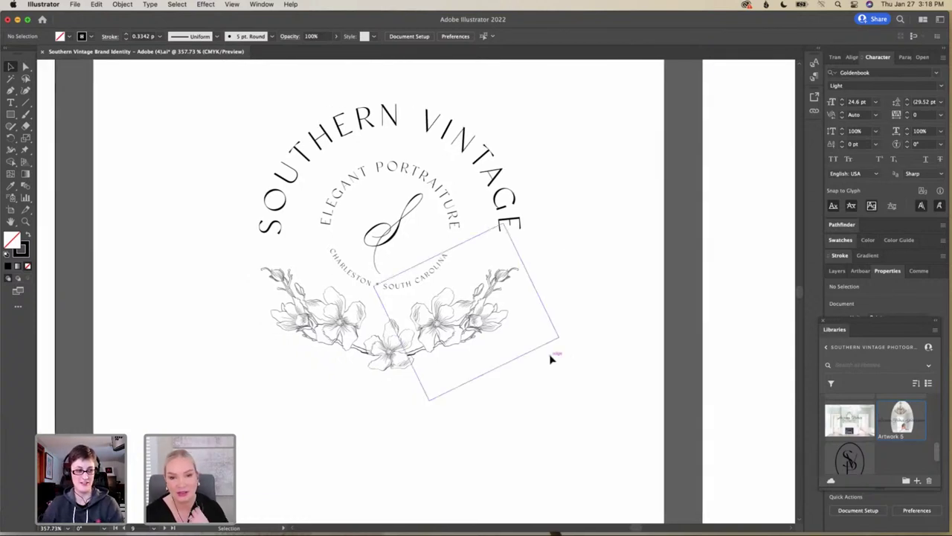
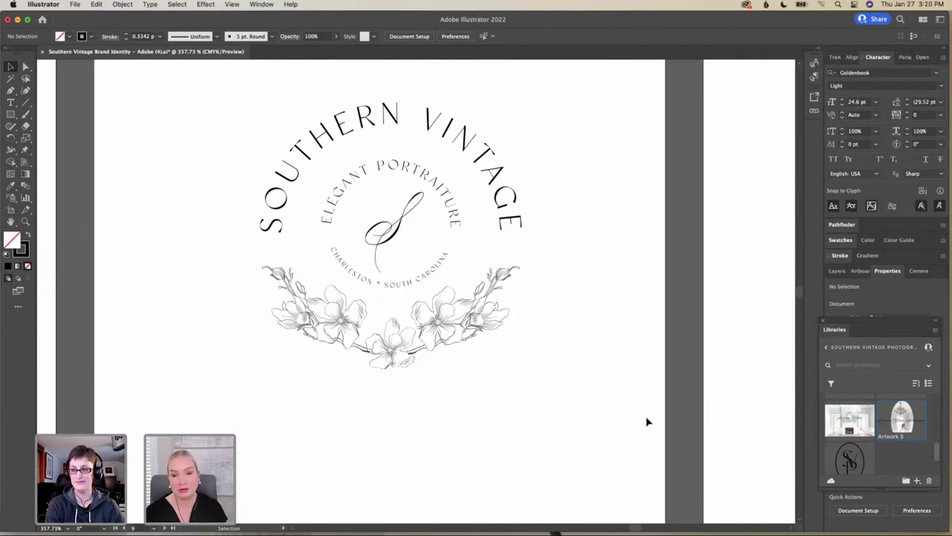
Find the sunburst ornament on the canvas and select it
scroll(647, 422, "left", 3)
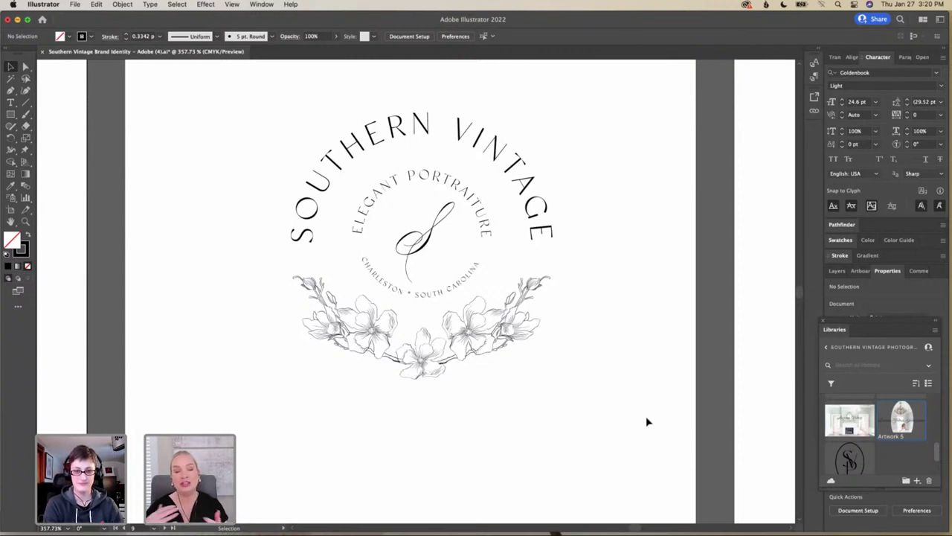
scroll(601, 373, "down", 5)
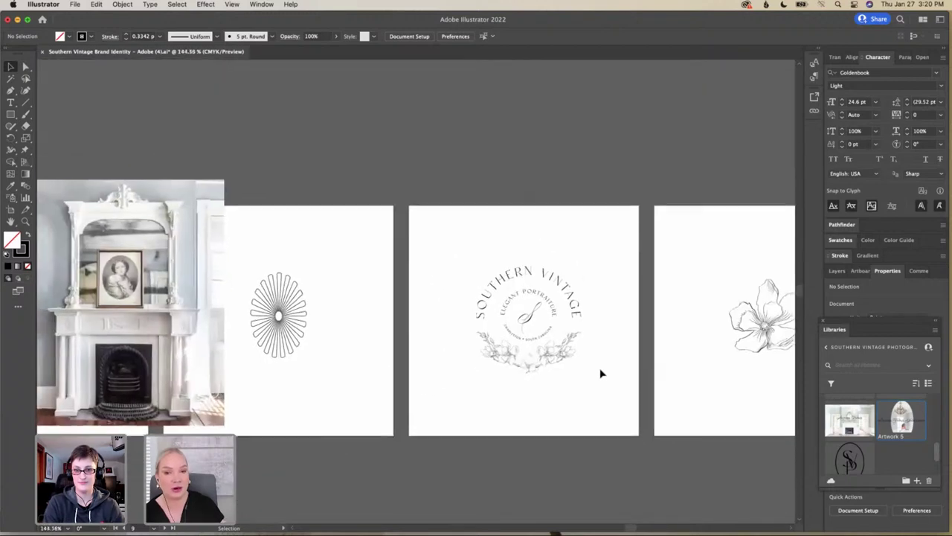
scroll(601, 373, "down", 3)
scroll(601, 373, "left", 5)
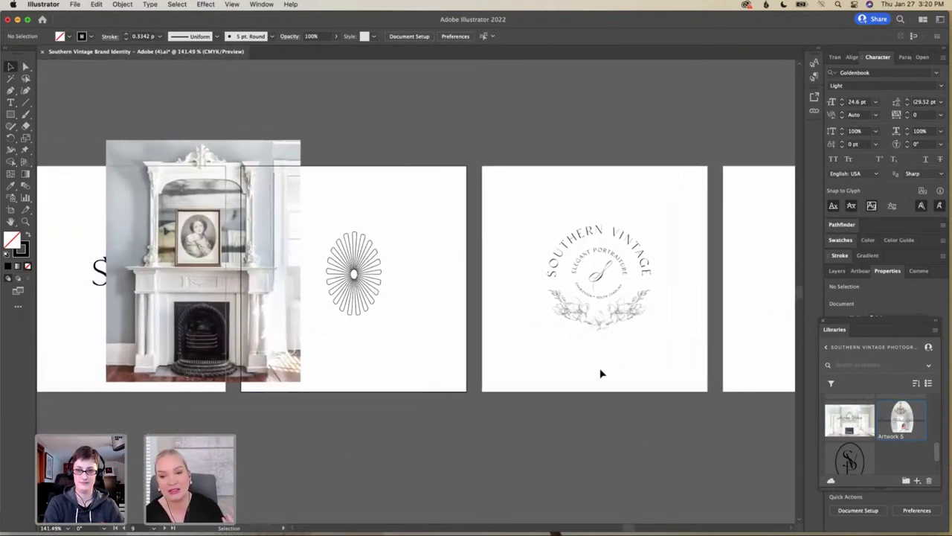
scroll(601, 373, "down", 1)
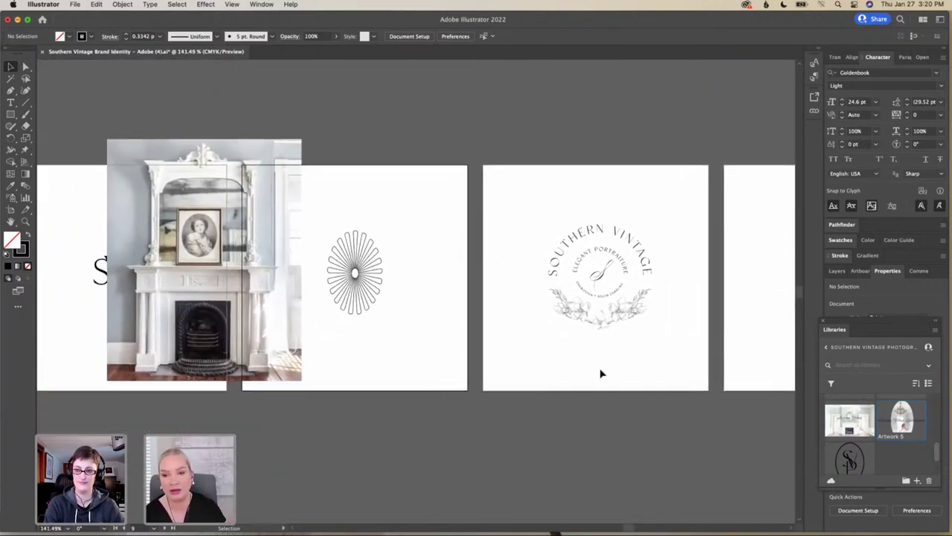
scroll(601, 373, "left", 20)
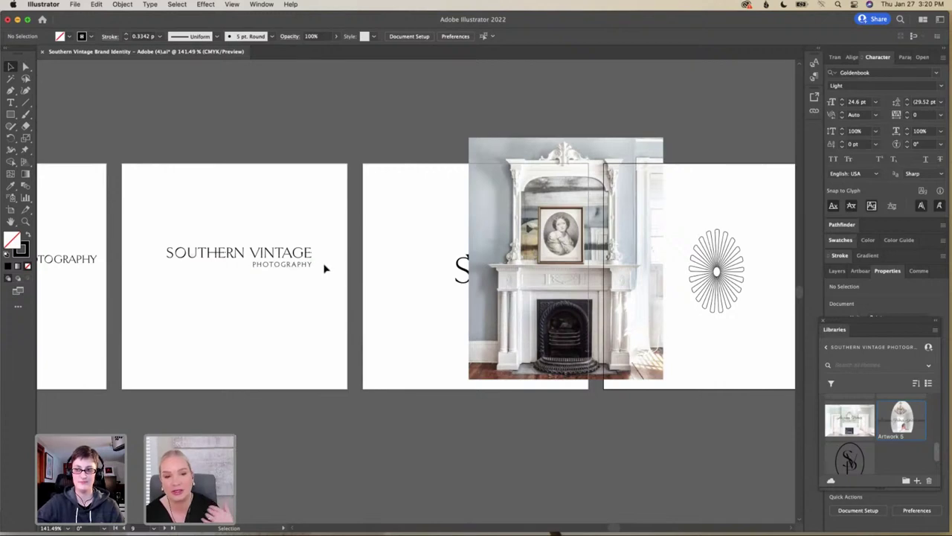
scroll(405, 271, "right", 20)
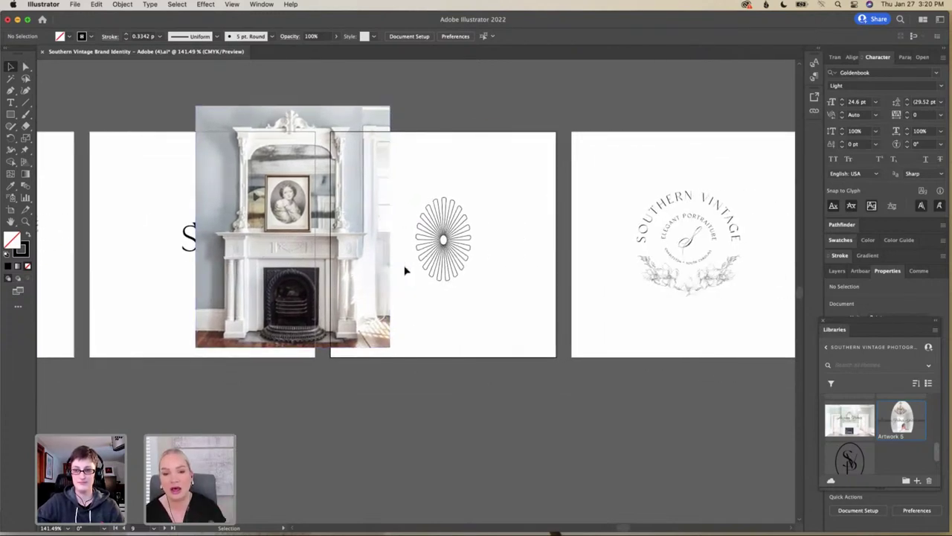
scroll(405, 271, "right", 8)
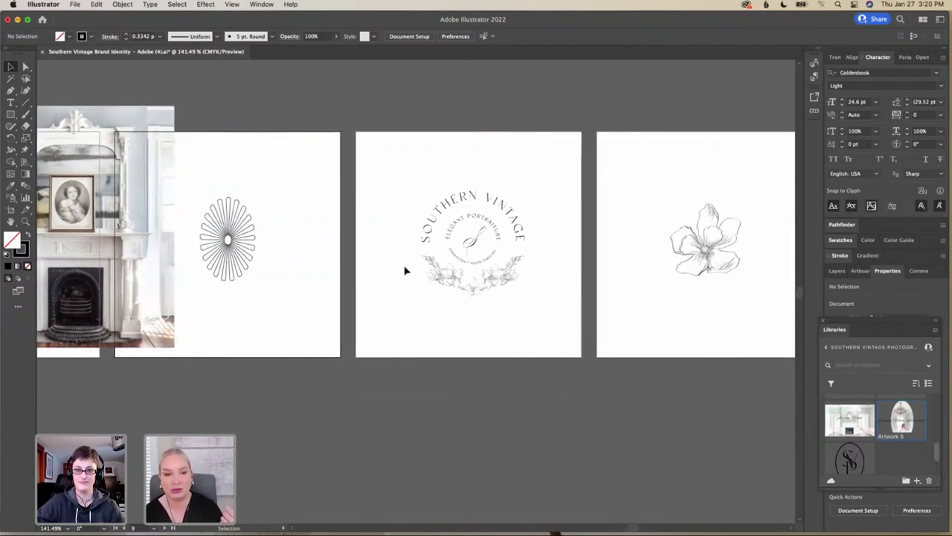
scroll(405, 270, "right", 5)
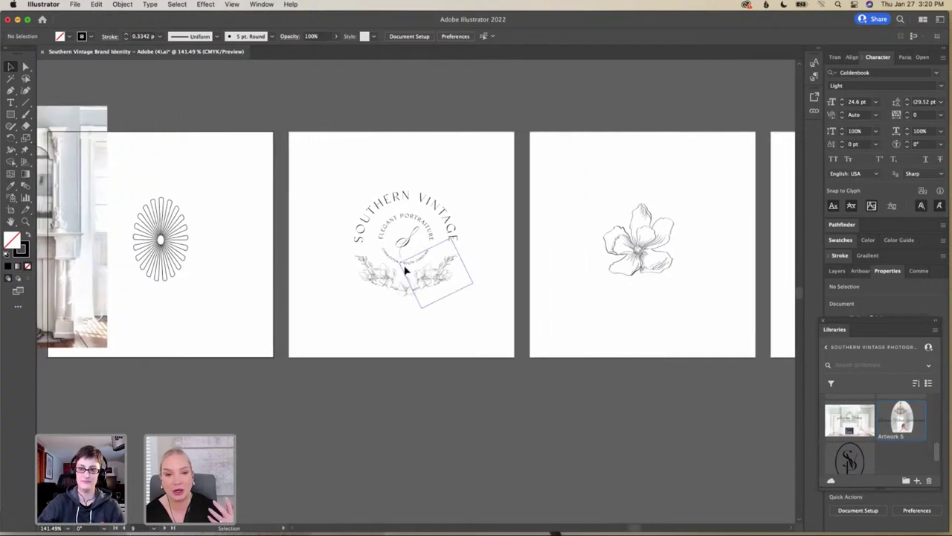
scroll(406, 271, "down", 2)
scroll(406, 271, "right", 11)
scroll(406, 271, "down", 3)
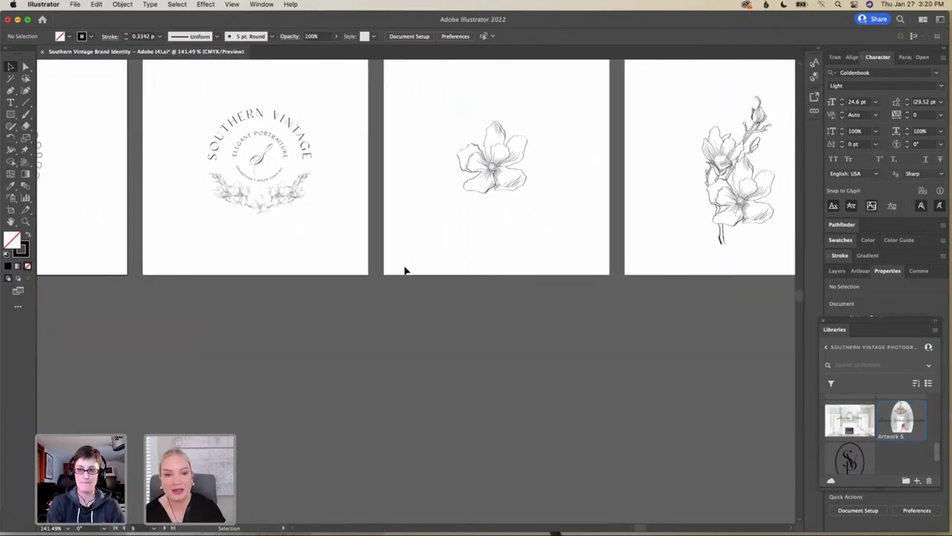
scroll(405, 271, "left", 20)
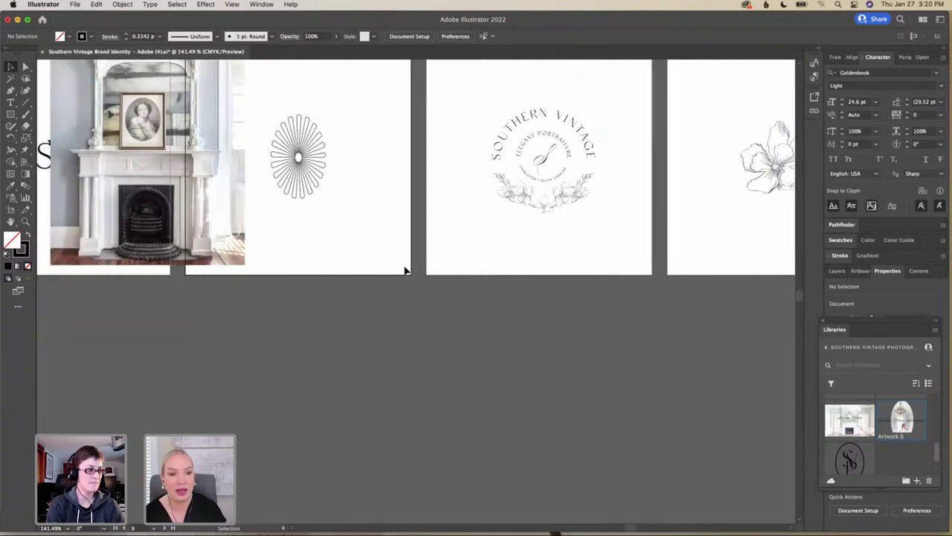
left_click(294, 148)
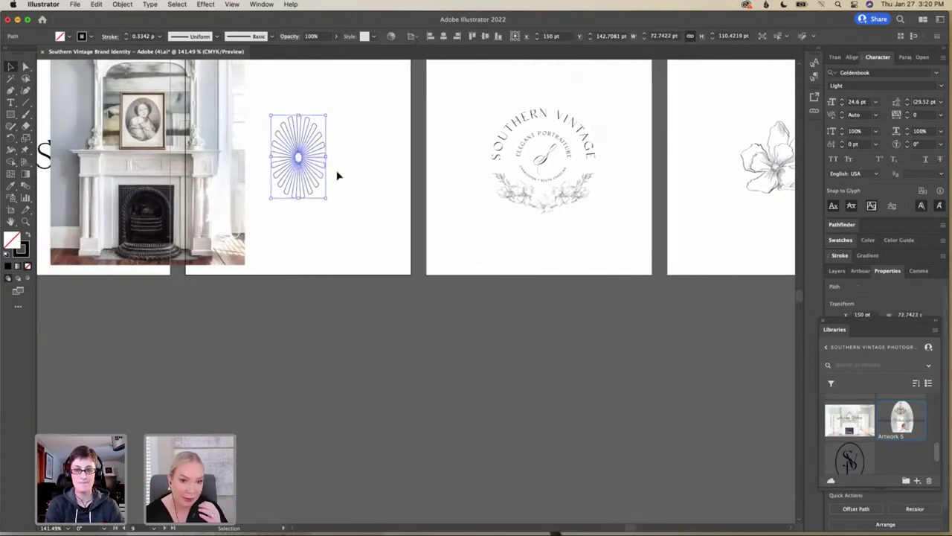
left_click(337, 175)
left_click(291, 157)
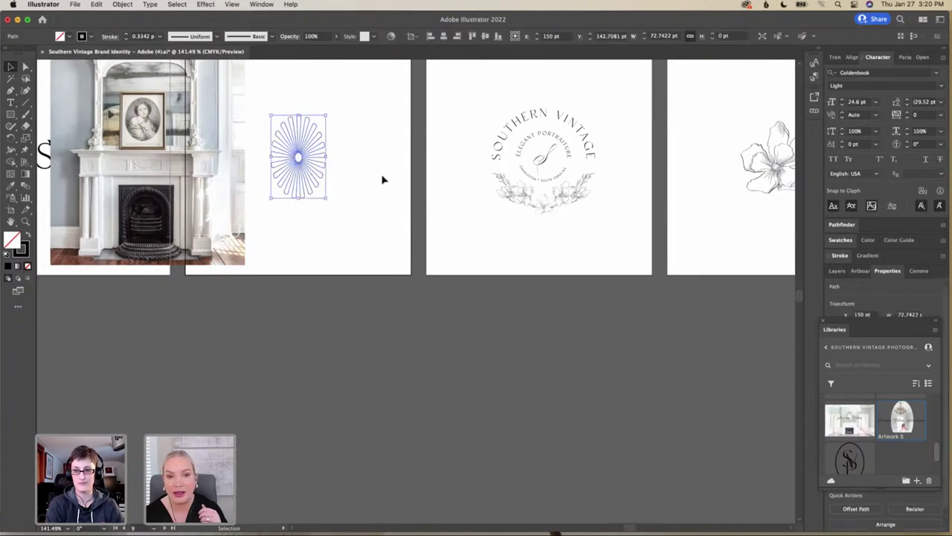
Drag the sunburst onto the blank final artboard and scale it to about 51.6 × 78.3 pt
scroll(382, 179, "right", 7)
scroll(383, 179, "right", 20)
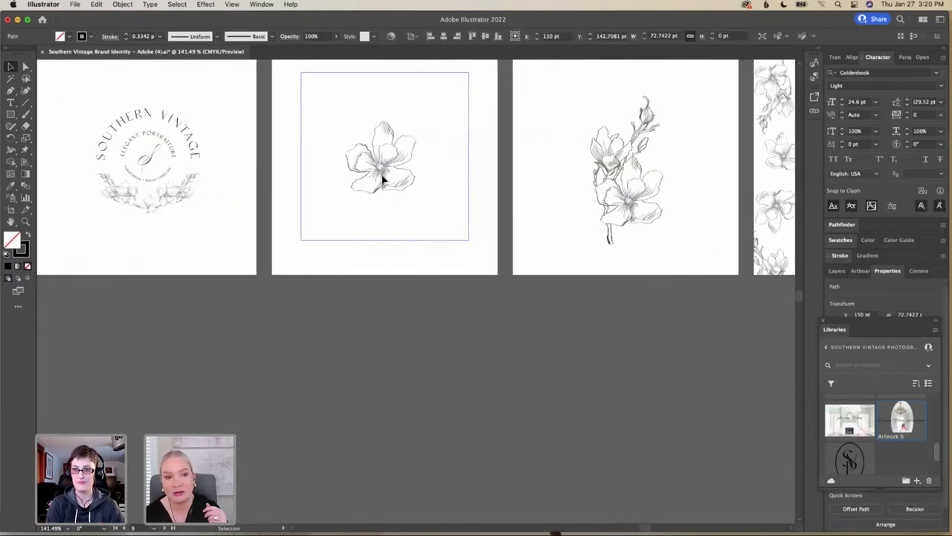
scroll(382, 179, "right", 20)
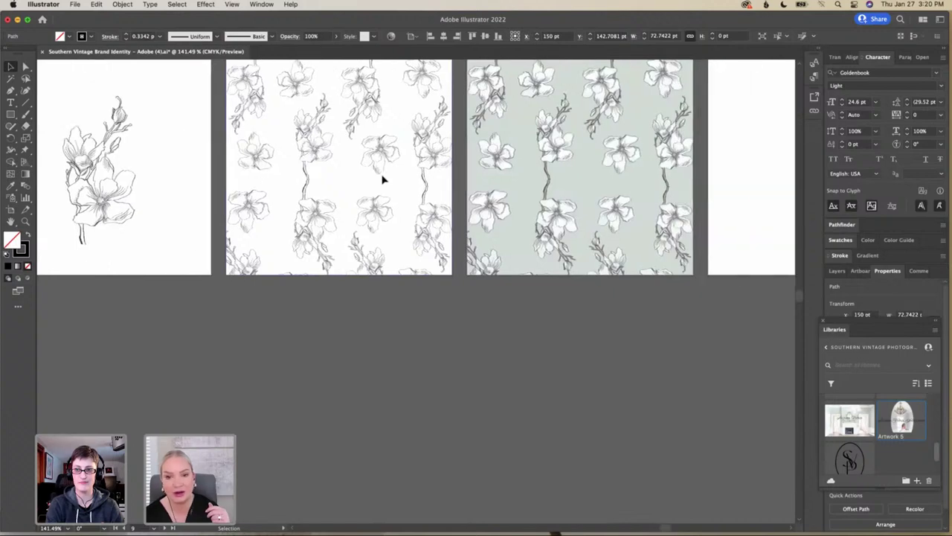
scroll(382, 179, "up", 3)
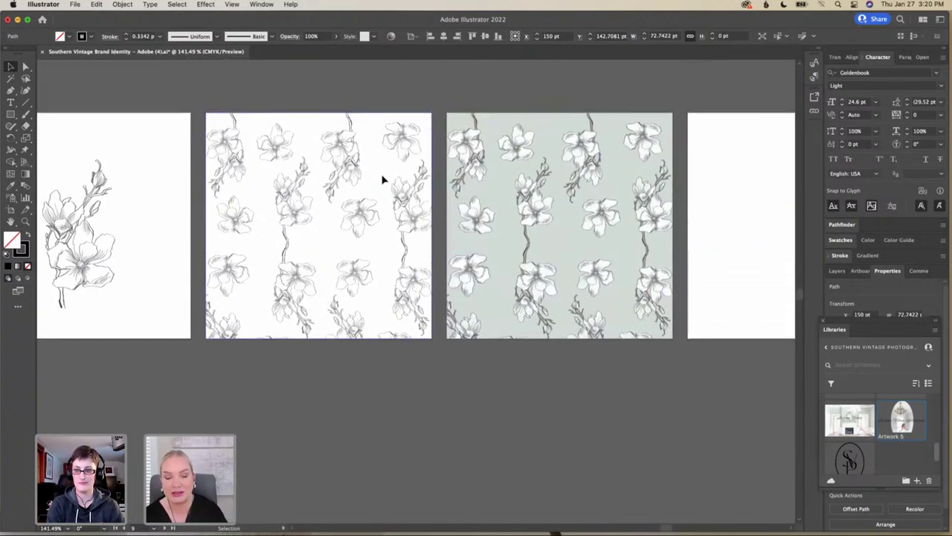
scroll(382, 178, "down", 4)
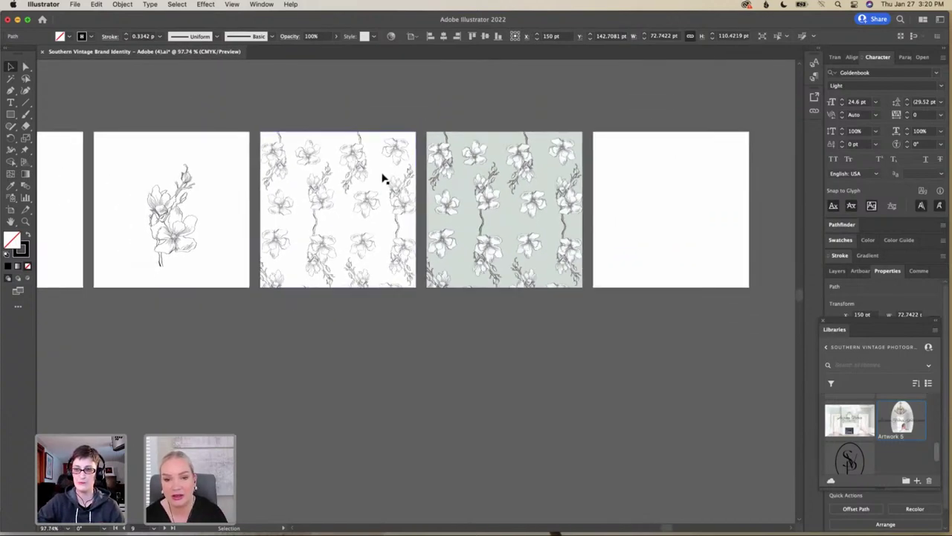
scroll(382, 179, "left", 20)
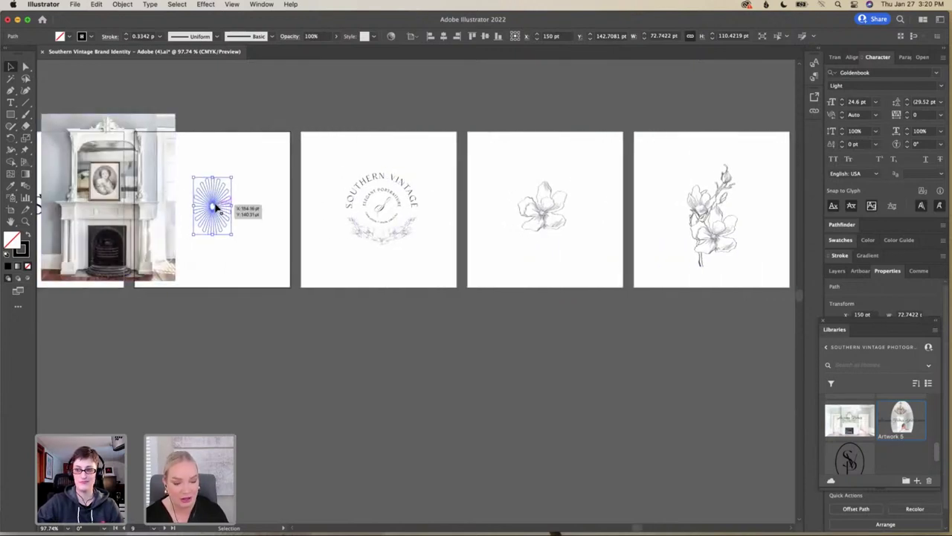
left_click_drag(214, 208, 593, 111)
scroll(593, 112, "right", 15)
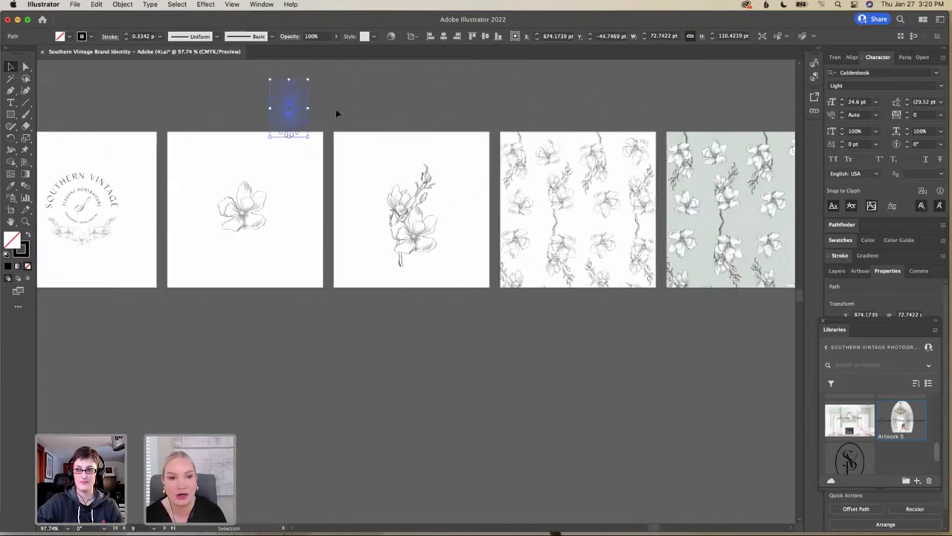
left_click_drag(313, 109, 672, 108)
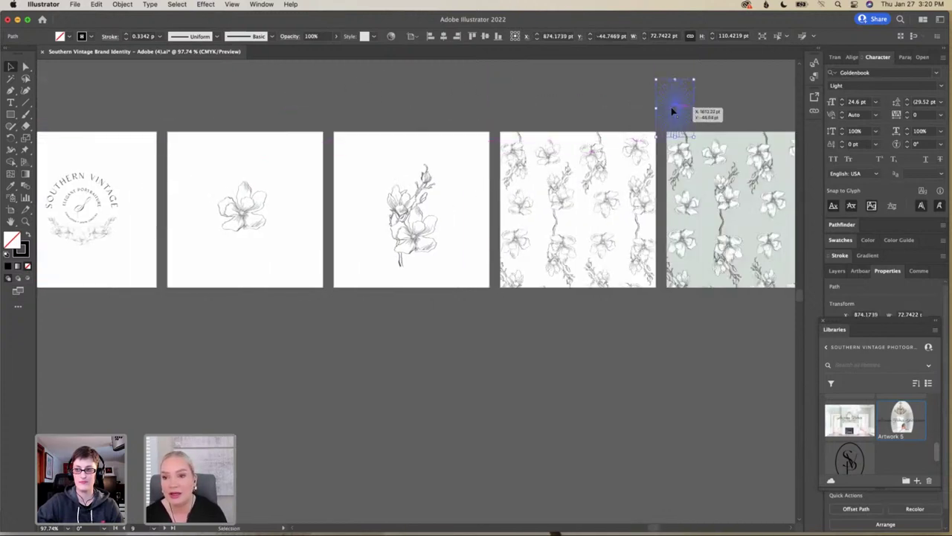
scroll(672, 109, "right", 12)
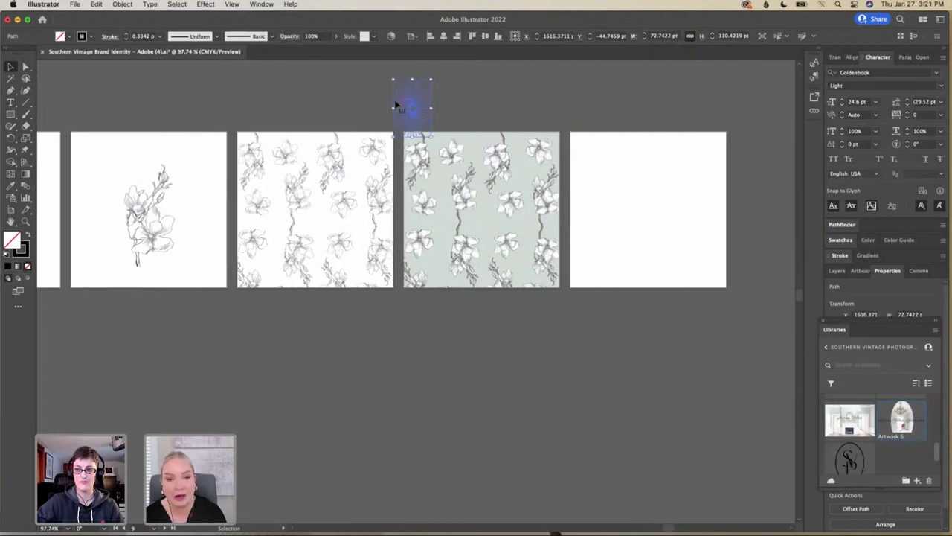
left_click_drag(399, 107, 583, 165)
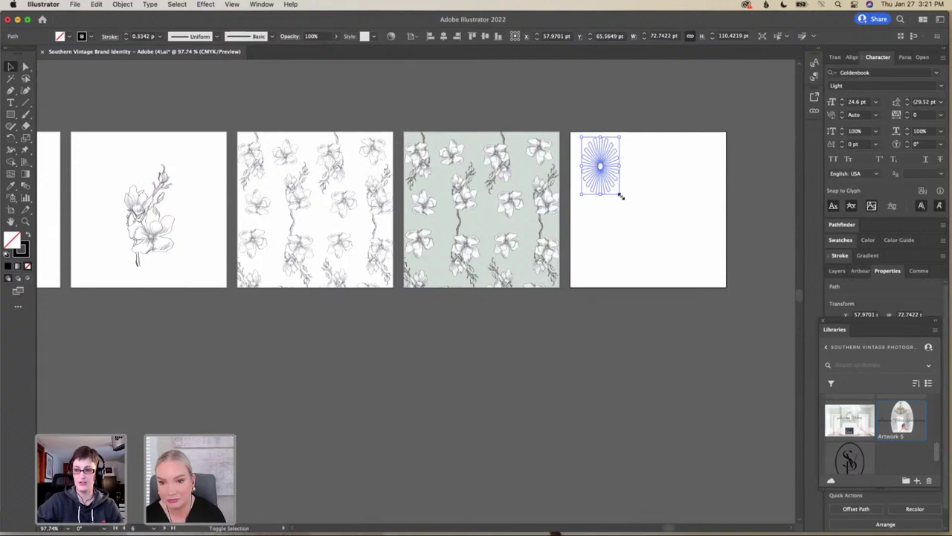
left_click_drag(621, 196, 596, 155)
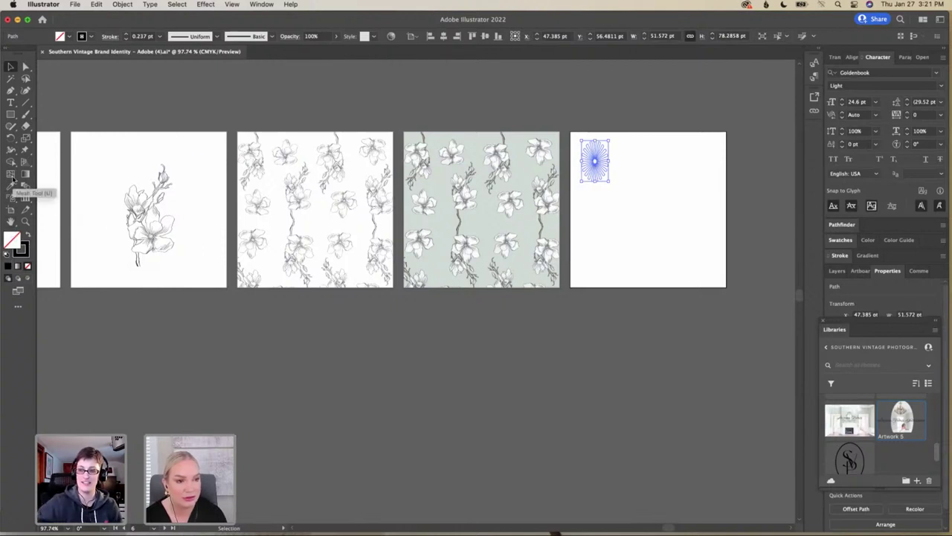
Undo the sunburst's earlier scaling and reselect it
left_click(11, 186)
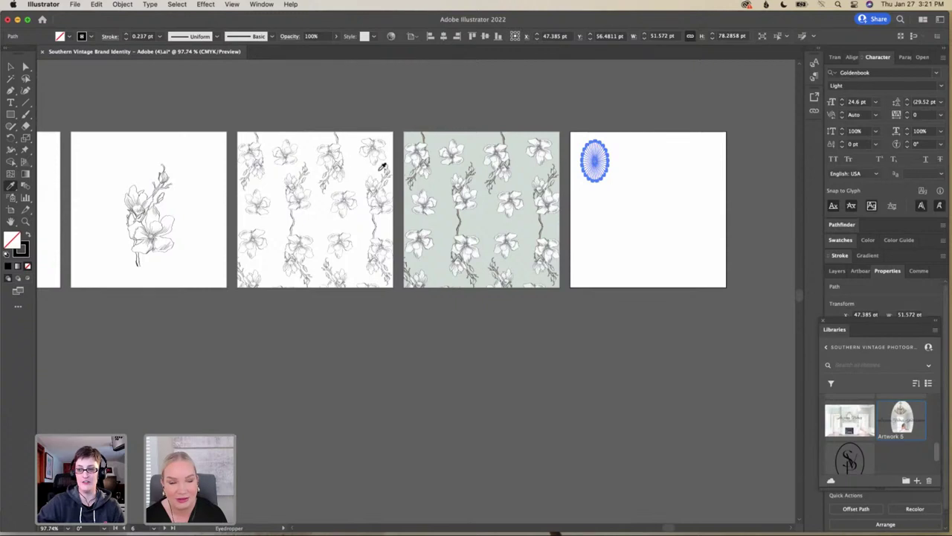
left_click(95, 4)
left_click(97, 17)
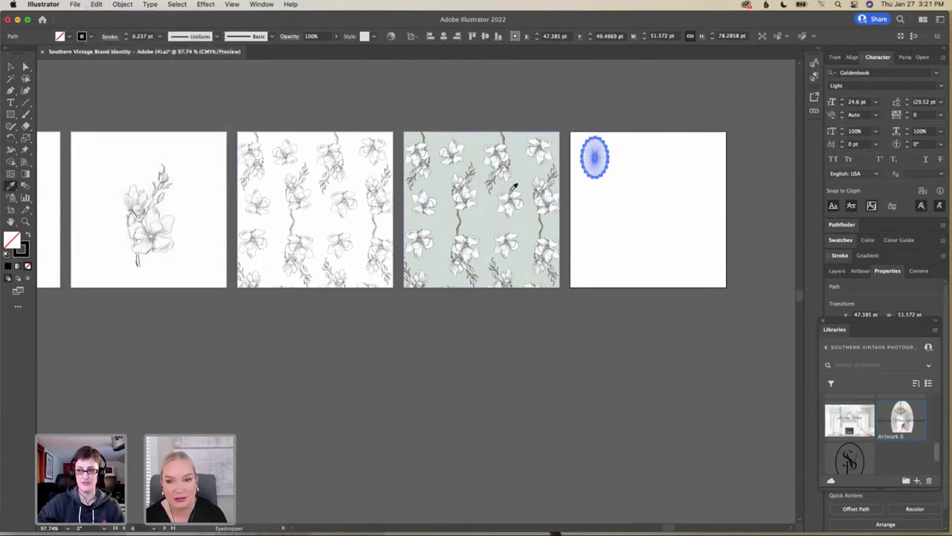
left_click(101, 7)
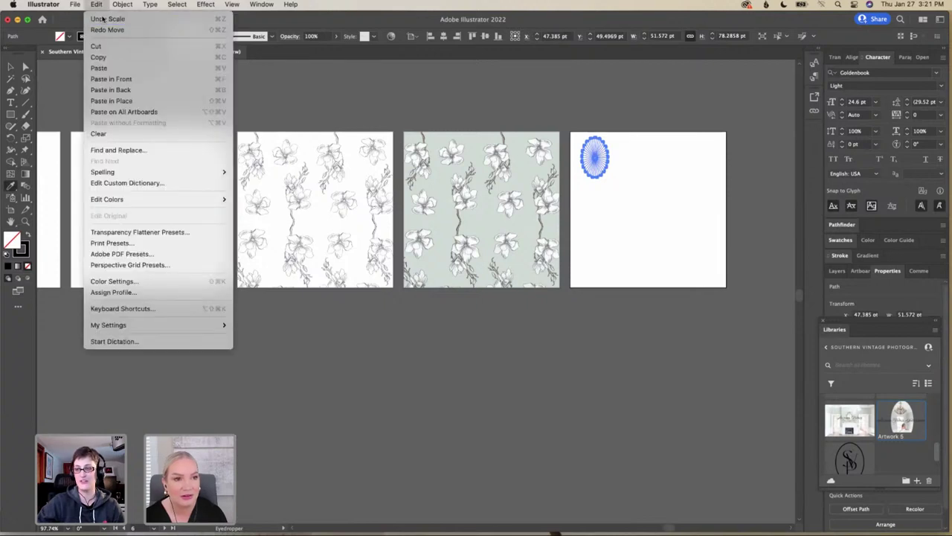
left_click(103, 16)
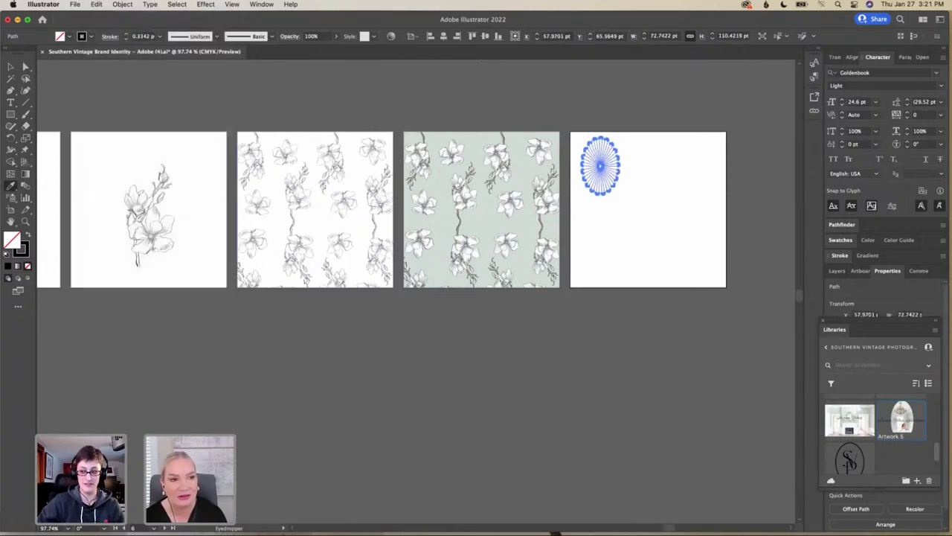
key("v")
key("super+z")
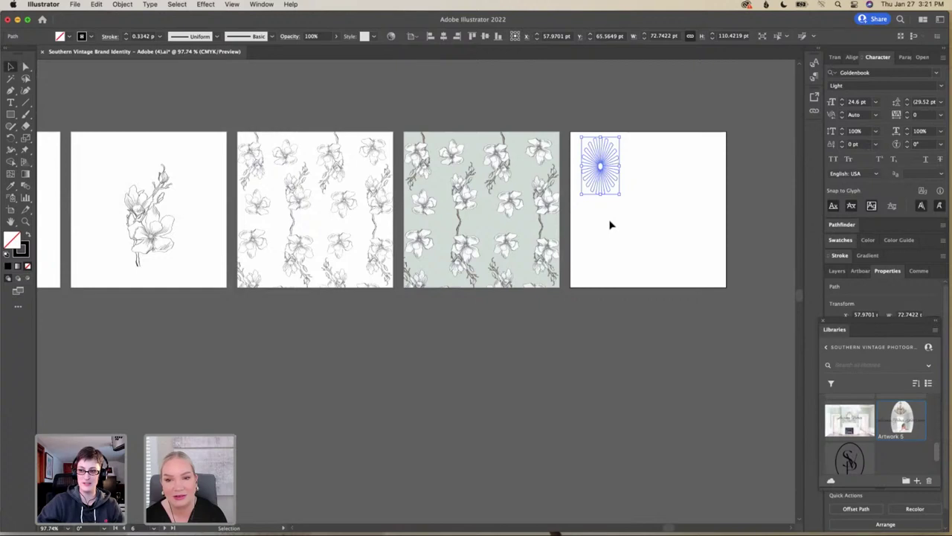
left_click(610, 225)
left_click(610, 181)
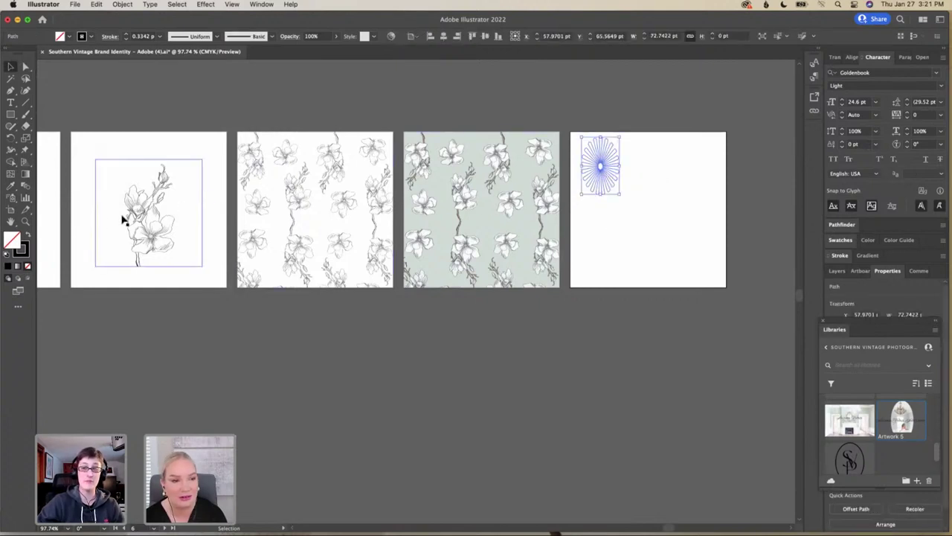
Remove the sunburst's stroke, fill it with the sampled pale sage, and shrink it to 43.94 × 66.70 pt
left_click(23, 247)
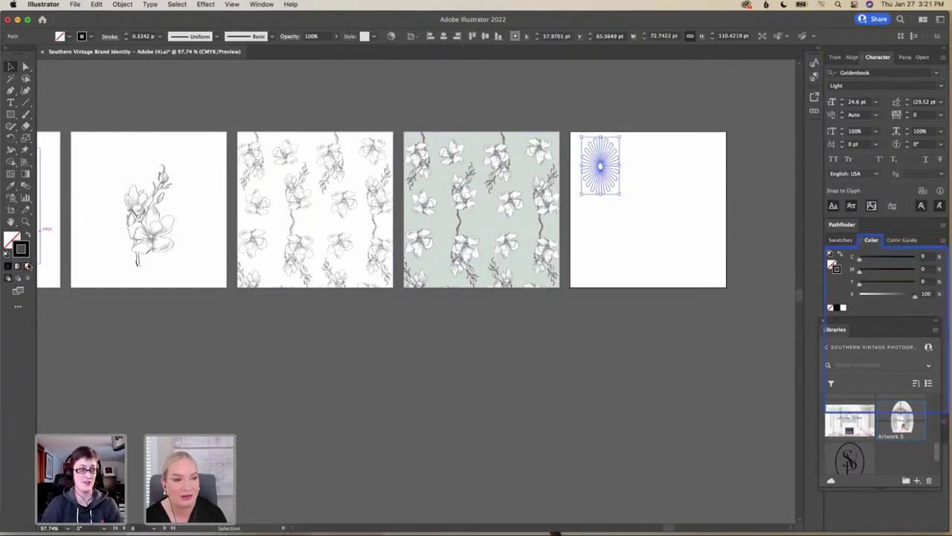
left_click(27, 266)
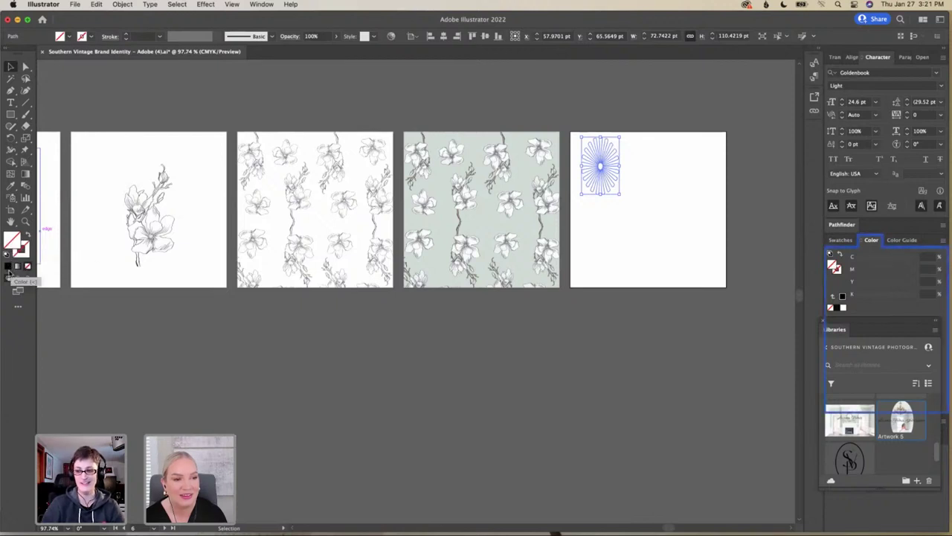
left_click(8, 266)
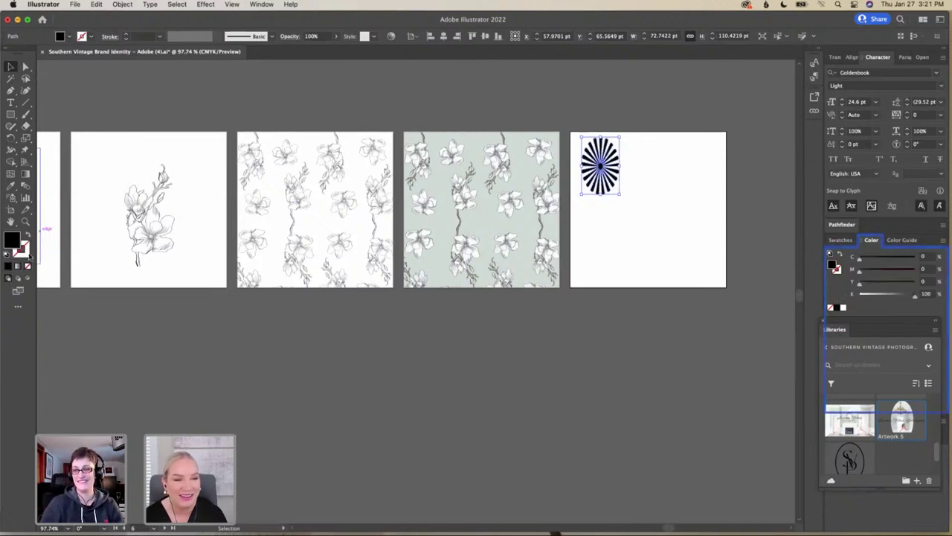
left_click(10, 186)
left_click(434, 186)
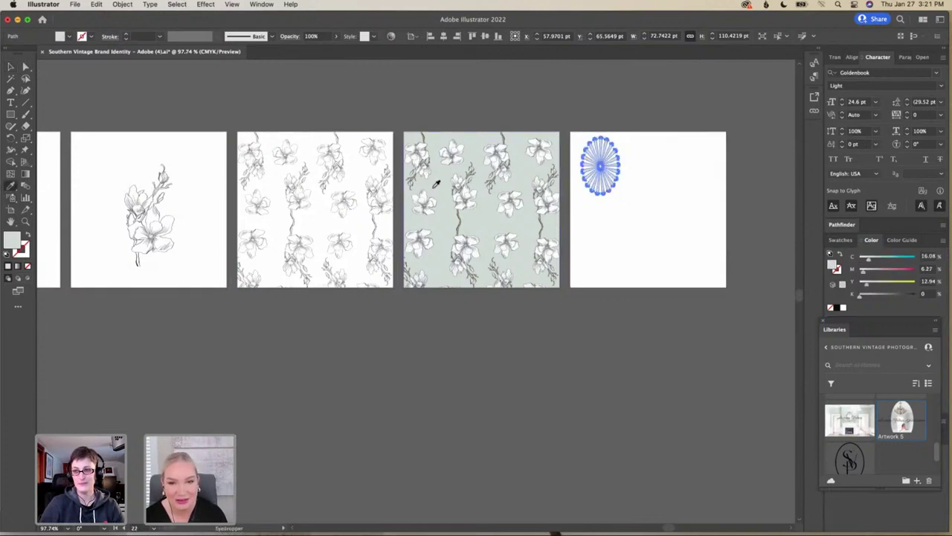
left_click(10, 66)
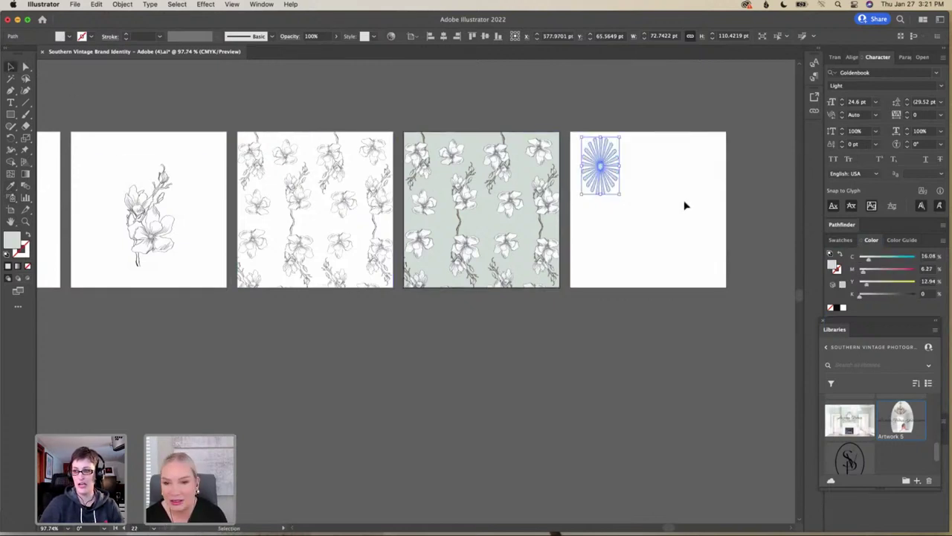
left_click_drag(617, 192, 591, 165)
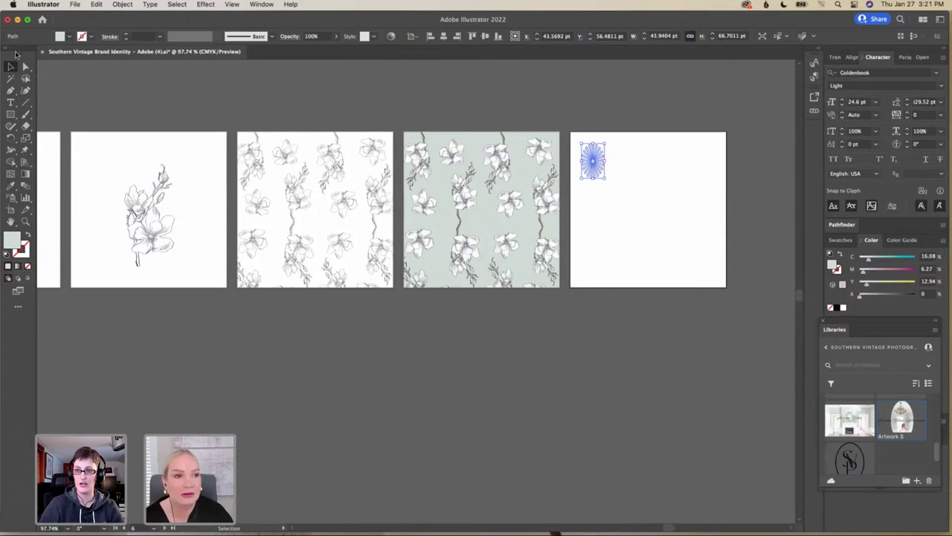
Make a new pattern from the sunburst with Object > Pattern > Make, accepting the notice
left_click(122, 4)
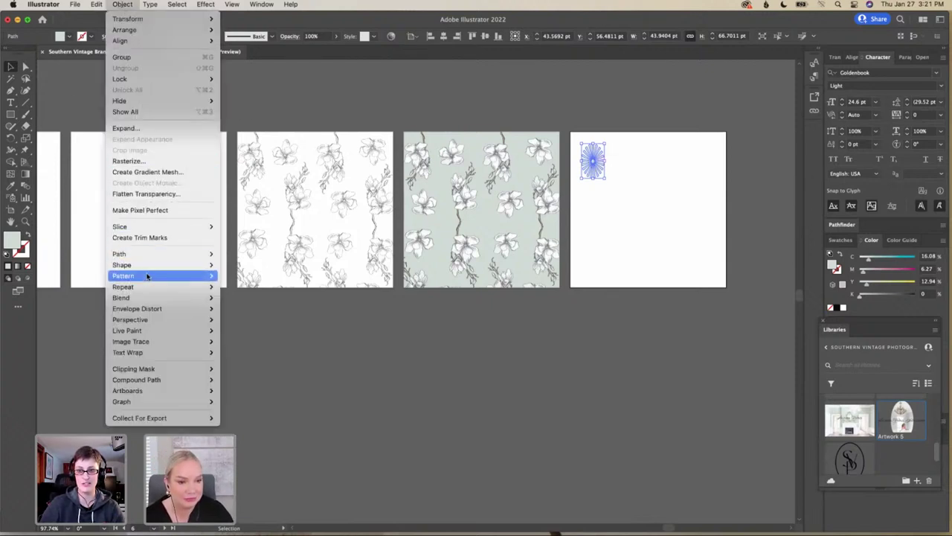
mouse_move(183, 278)
left_click(260, 277)
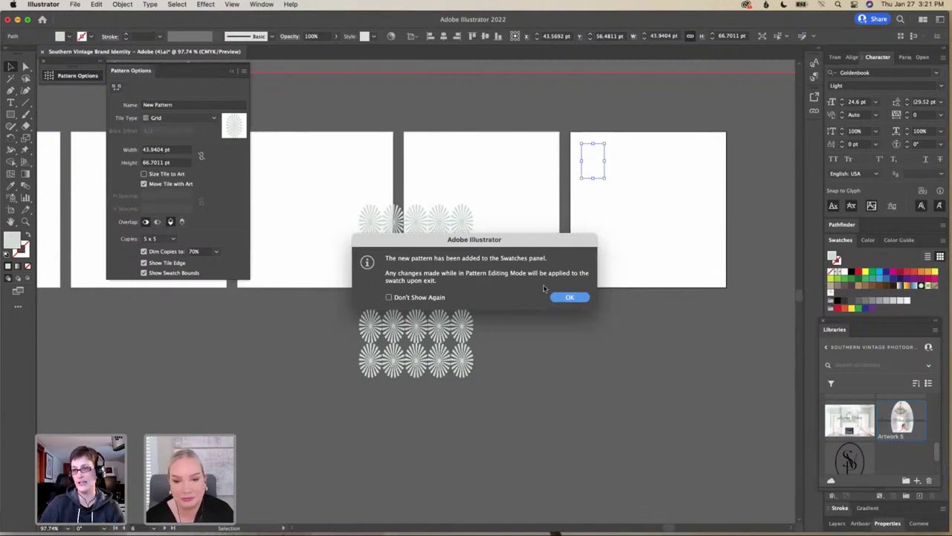
left_click(570, 297)
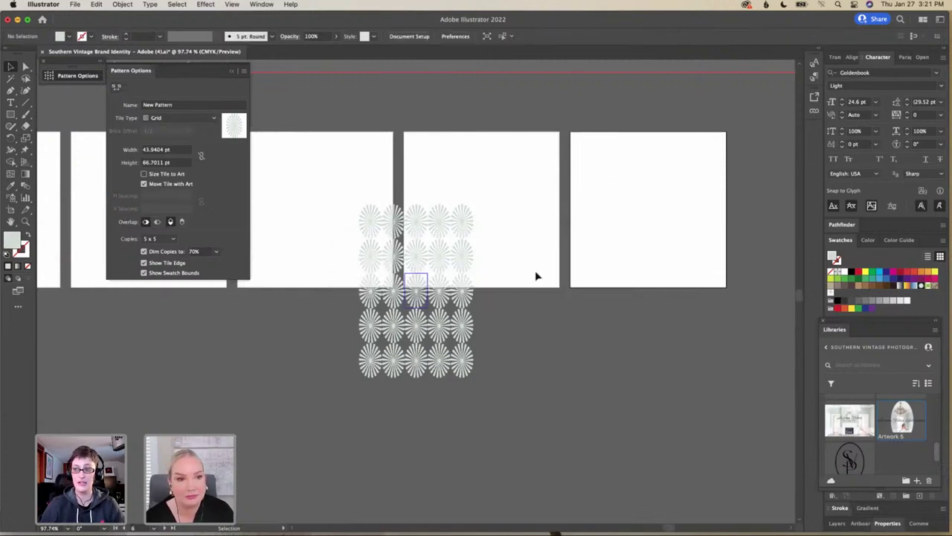
Compare the tile types and settle on Hex by Column
left_click(201, 119)
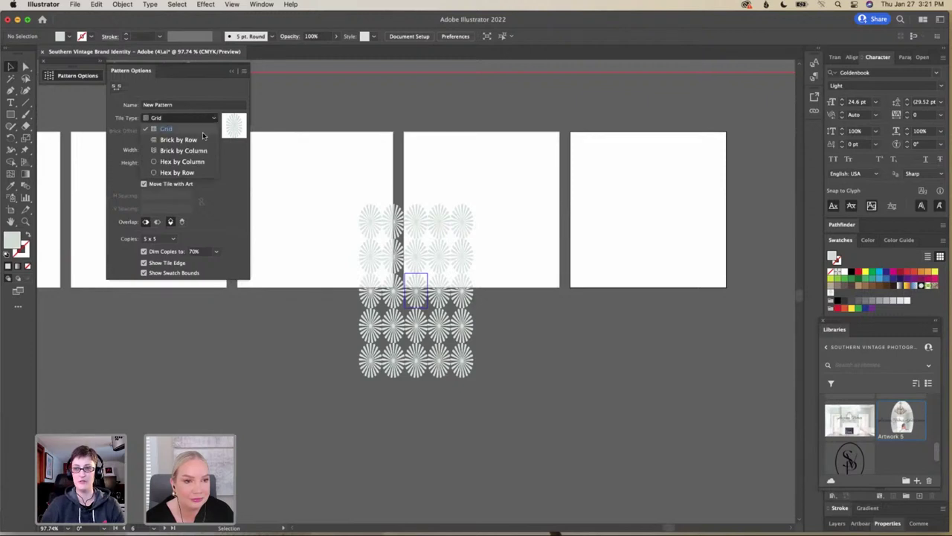
left_click(179, 140)
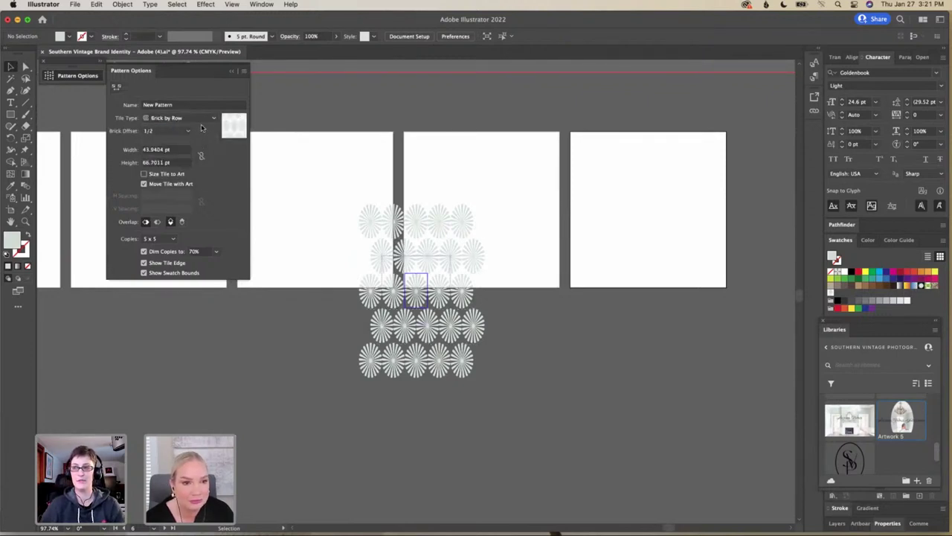
left_click(199, 119)
left_click(197, 159)
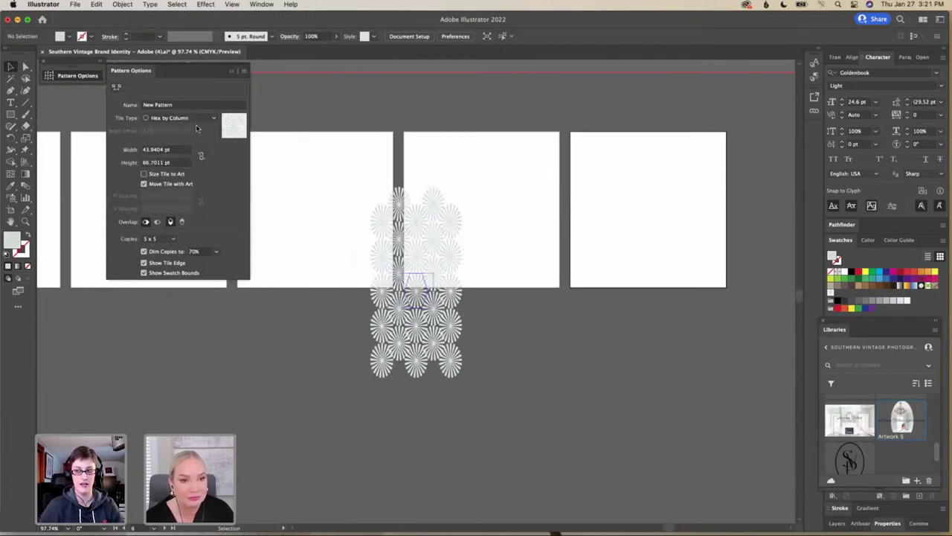
left_click(198, 119)
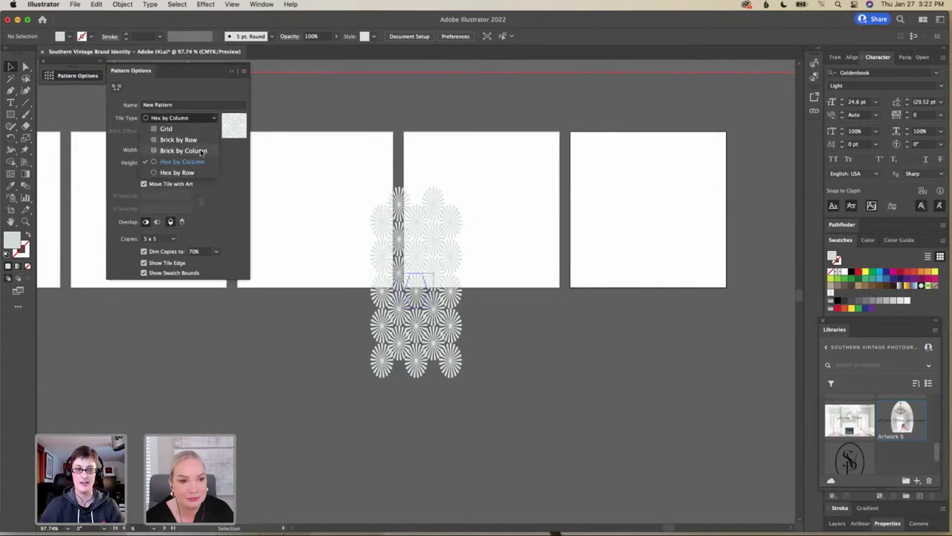
left_click(198, 151)
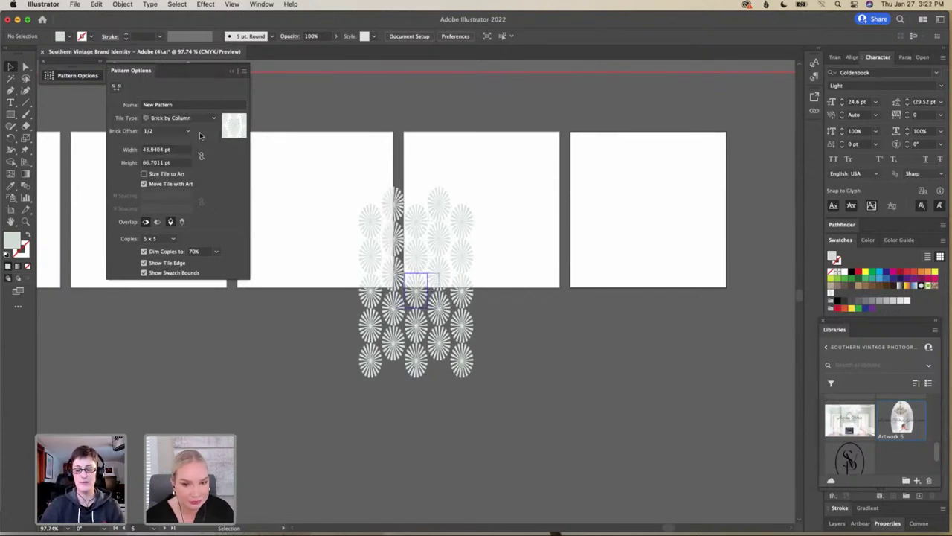
left_click(198, 118)
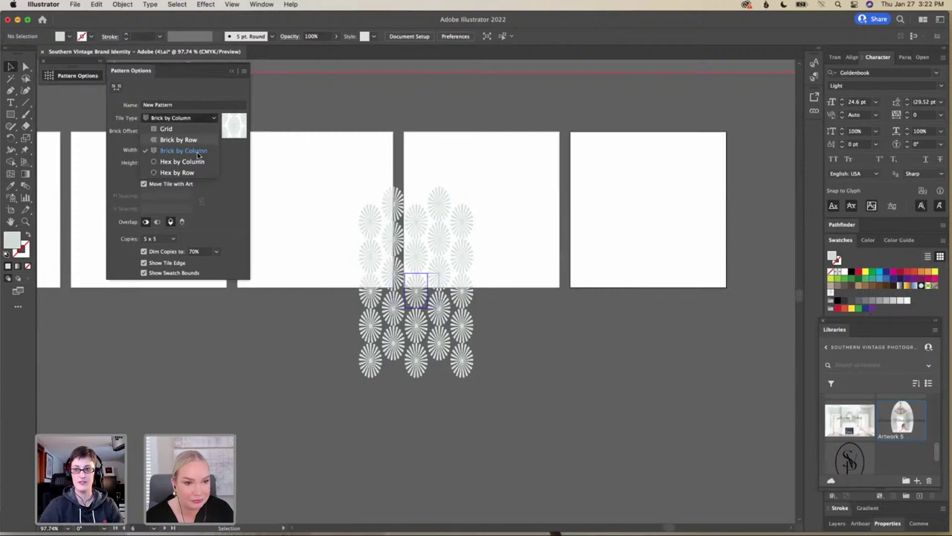
left_click(194, 174)
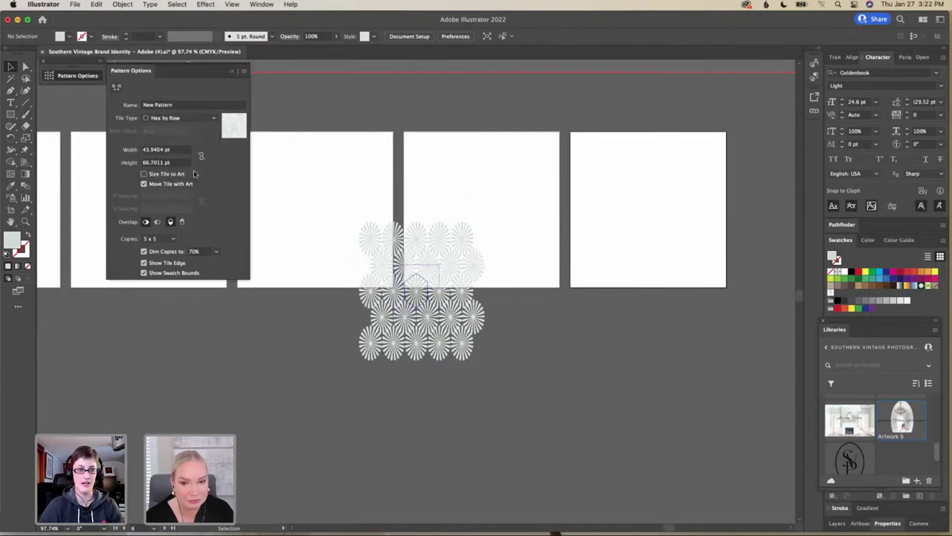
left_click(196, 119)
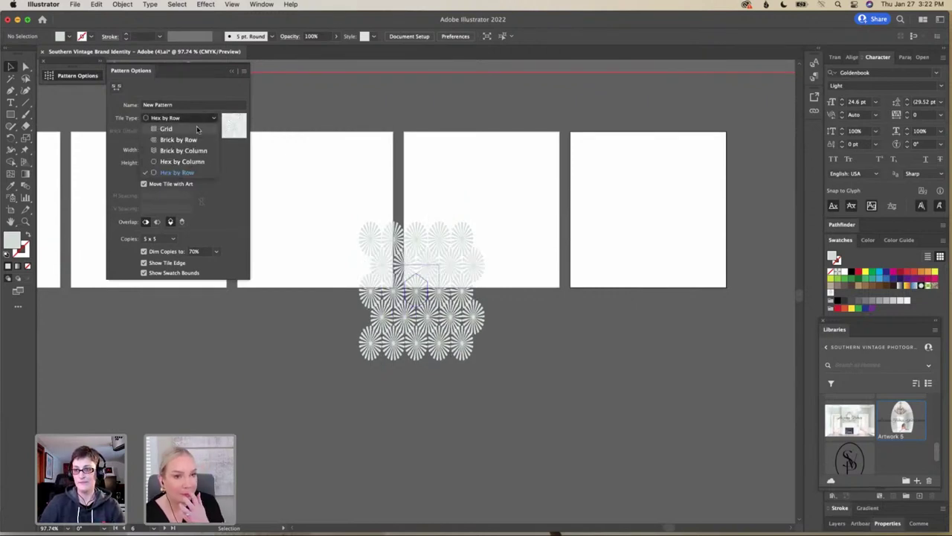
left_click(197, 128)
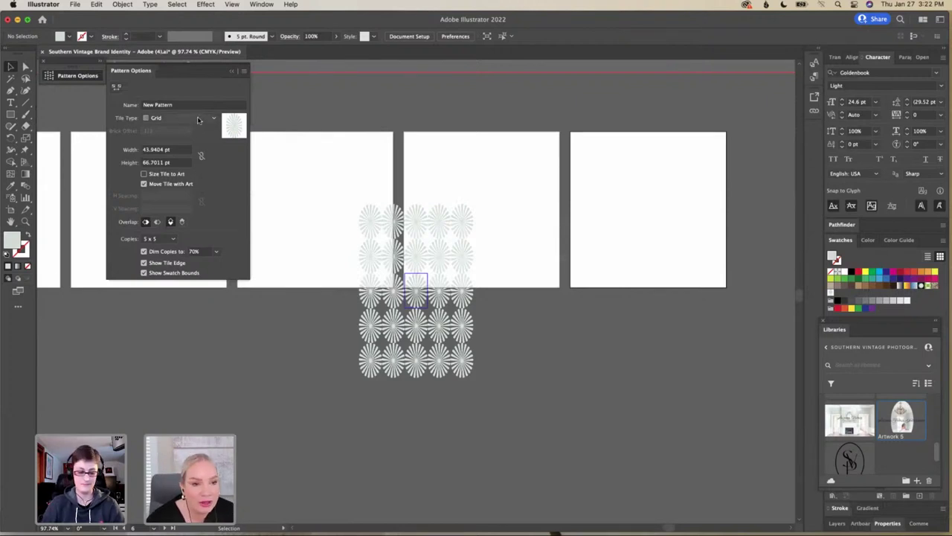
left_click(198, 119)
left_click(200, 140)
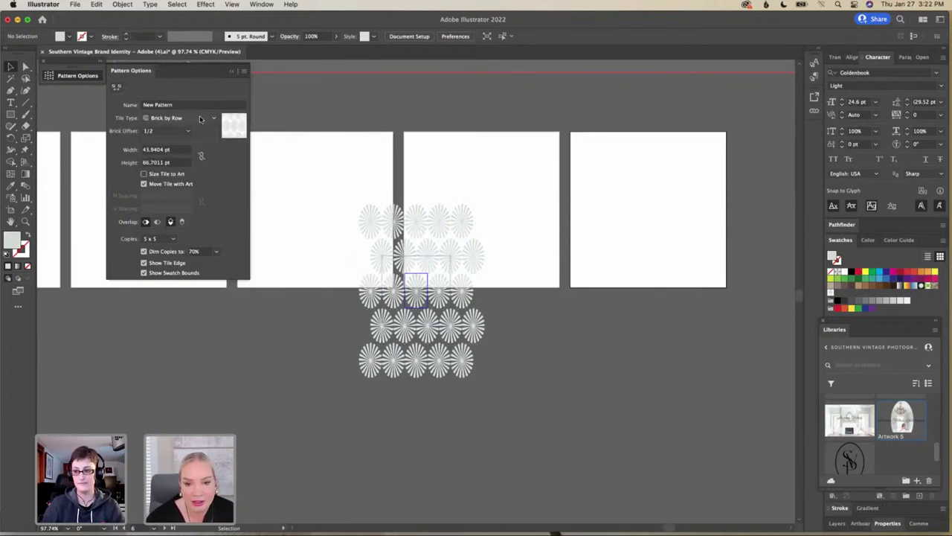
left_click(199, 119)
left_click(200, 153)
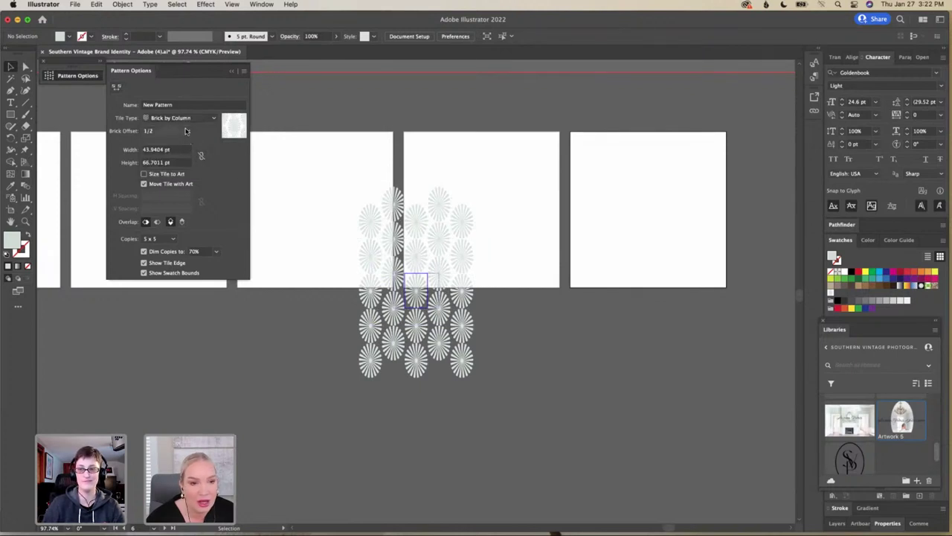
left_click(194, 119)
left_click(199, 162)
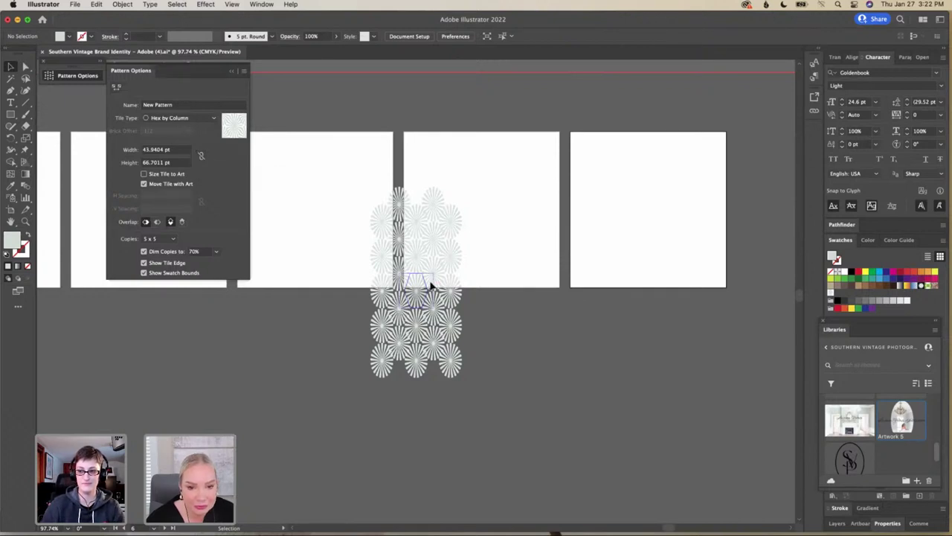
Move the pattern preview onto the middle artboard and show it with 9 x 9 copies
left_click_drag(423, 287, 450, 220)
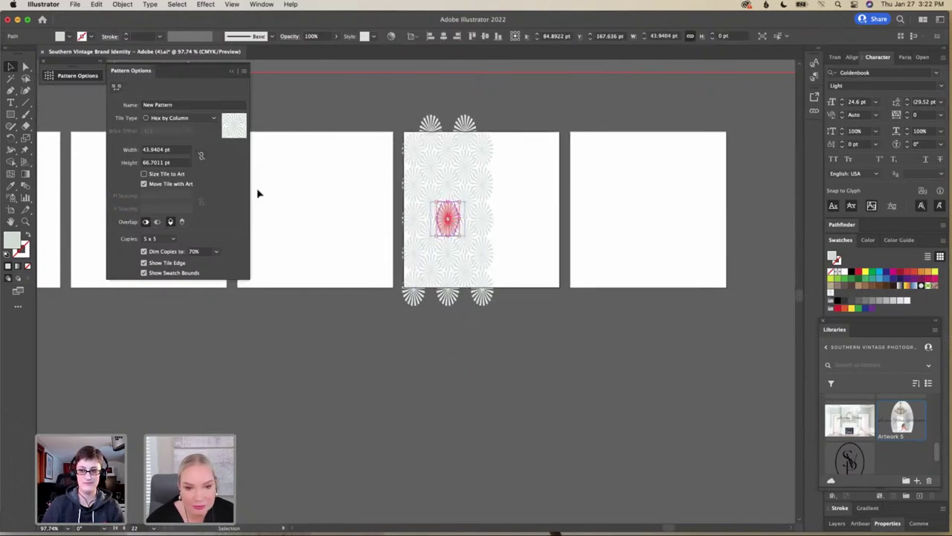
left_click(171, 238)
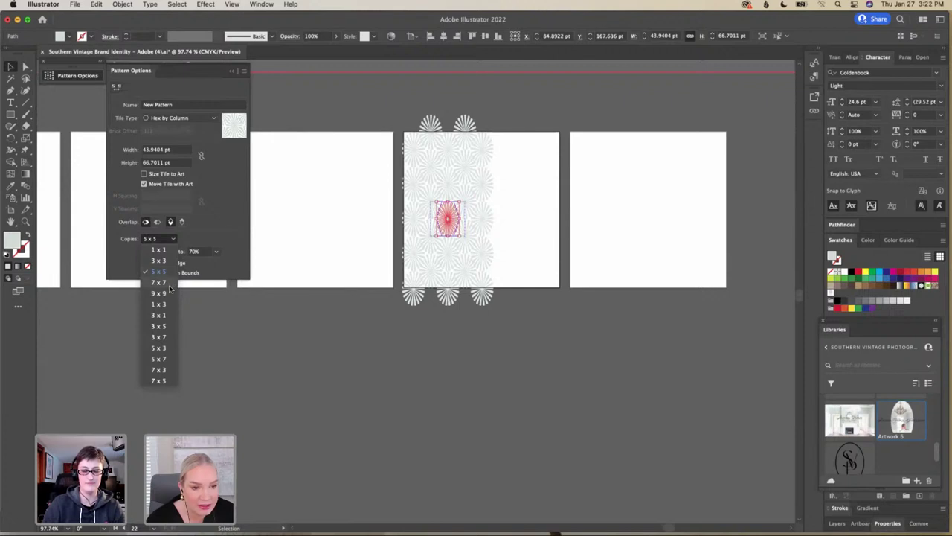
left_click(170, 290)
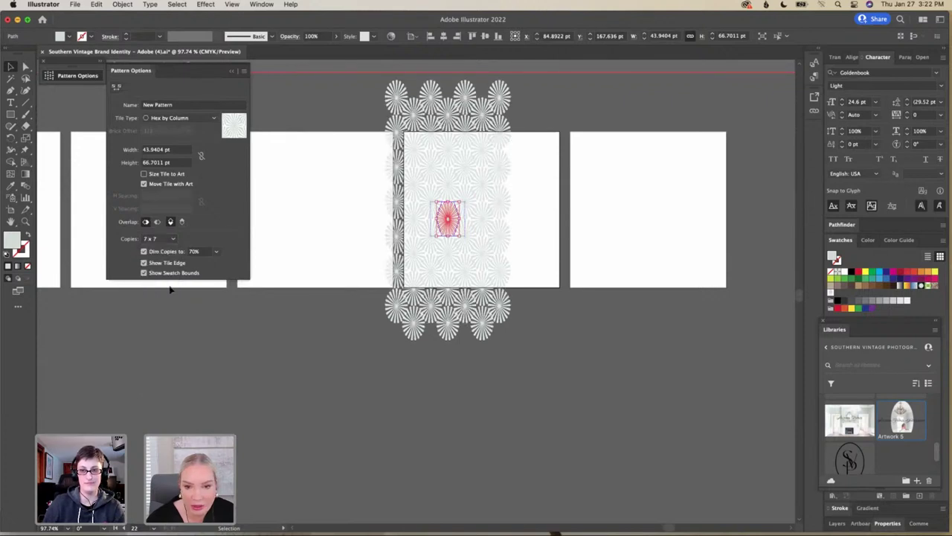
left_click(171, 238)
left_click(168, 300)
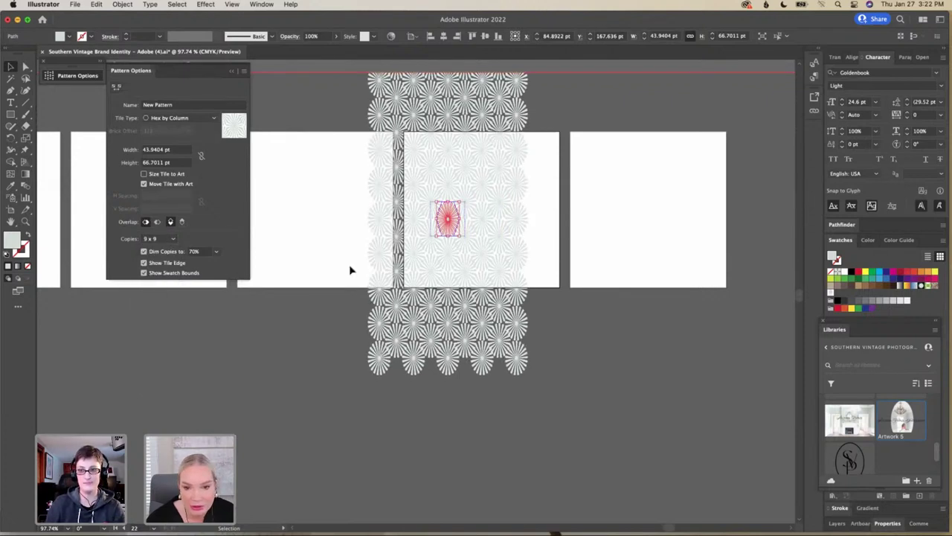
scroll(405, 263, "up", 2)
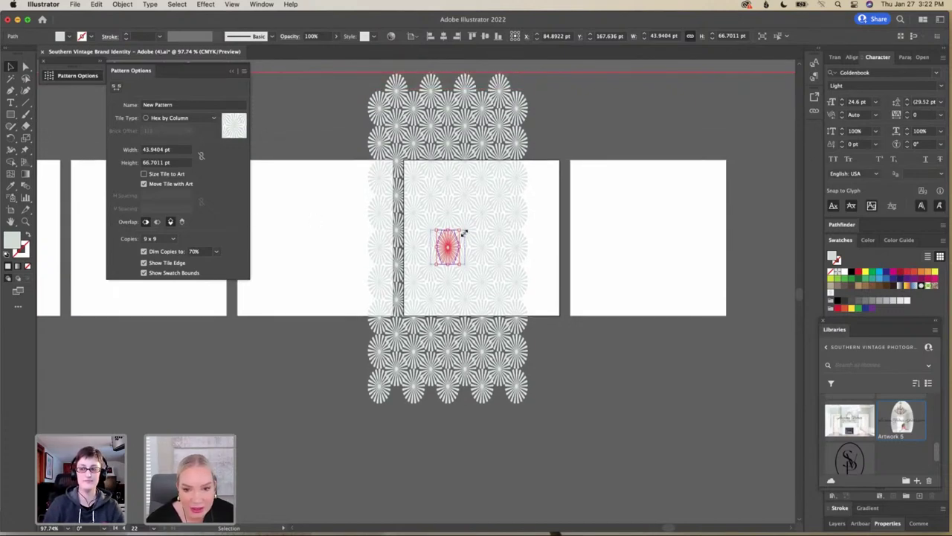
Narrow the tile's sunburst to about 27.24 × 52.73 pt and adjust its position
left_click_drag(460, 231, 481, 246)
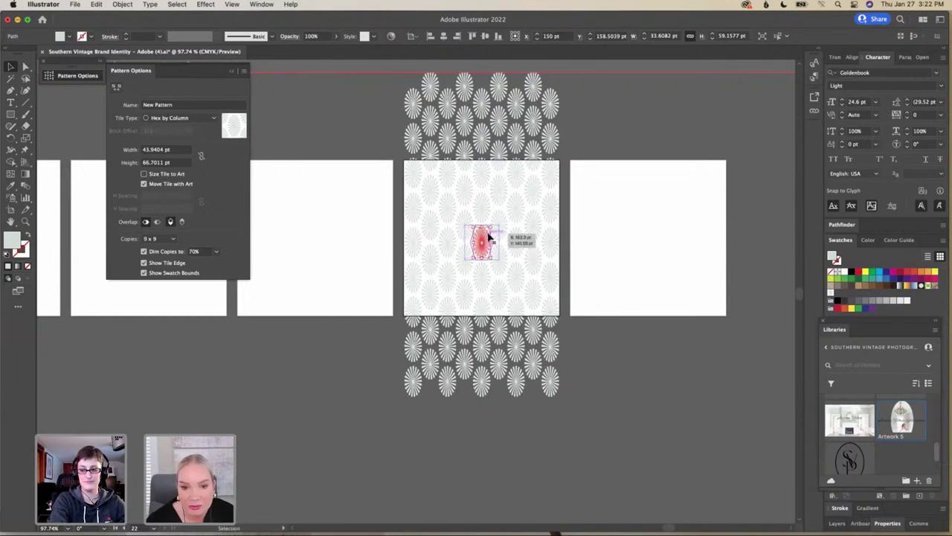
left_click_drag(491, 229, 490, 227)
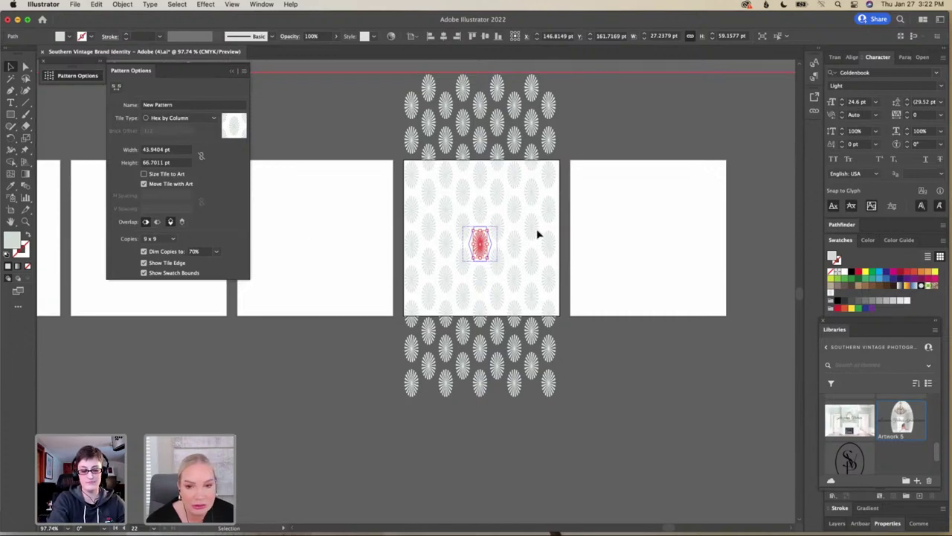
left_click_drag(491, 233, 484, 243)
left_click_drag(482, 238, 484, 237)
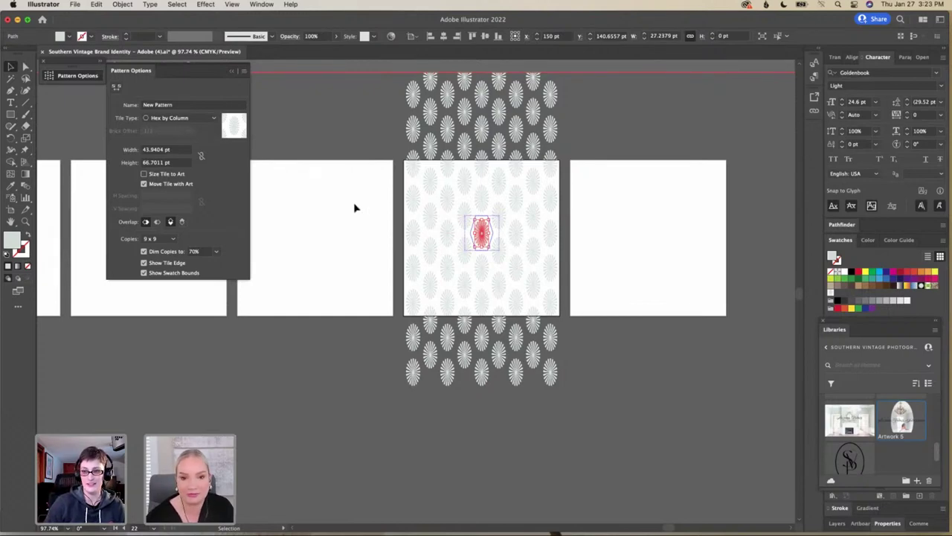
Open and cancel the Move dialog, then drag the Pattern Options panel aside
key("Return")
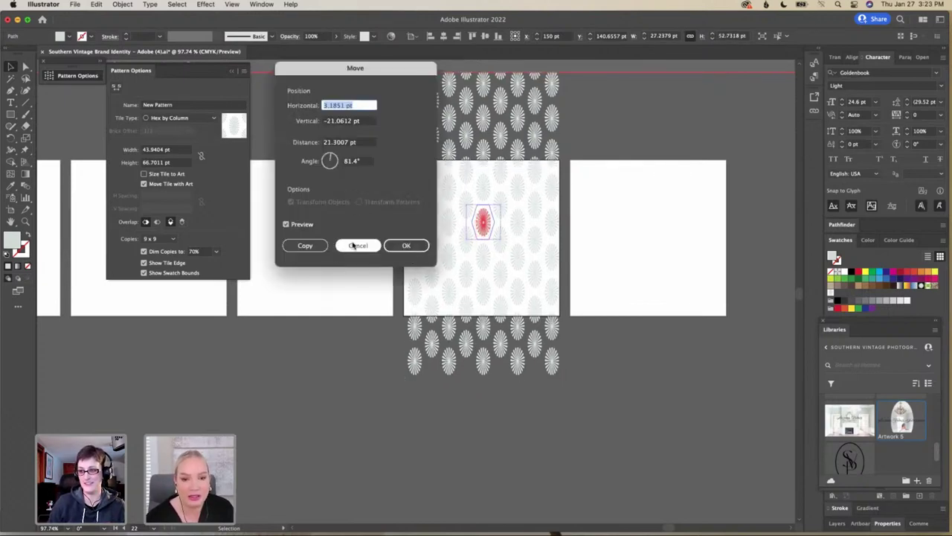
left_click(357, 246)
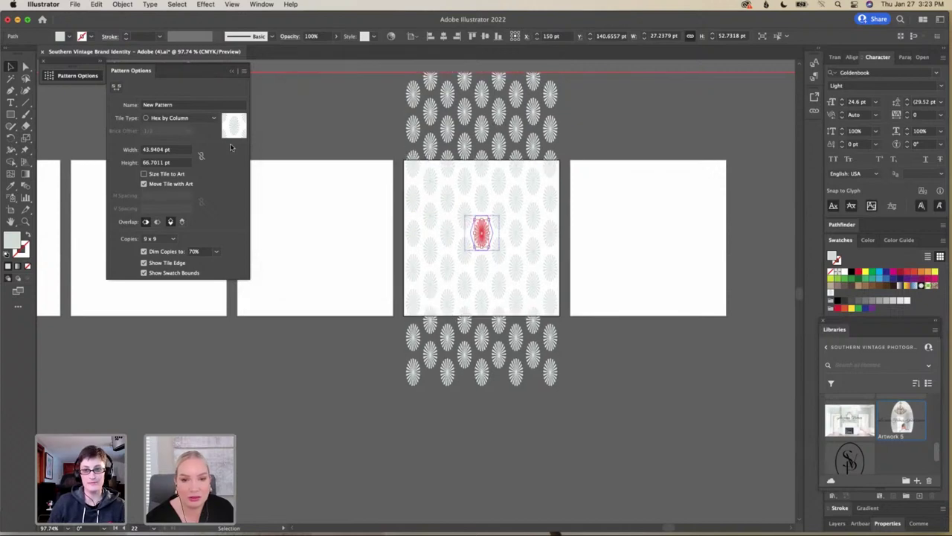
left_click_drag(202, 74, 178, 158)
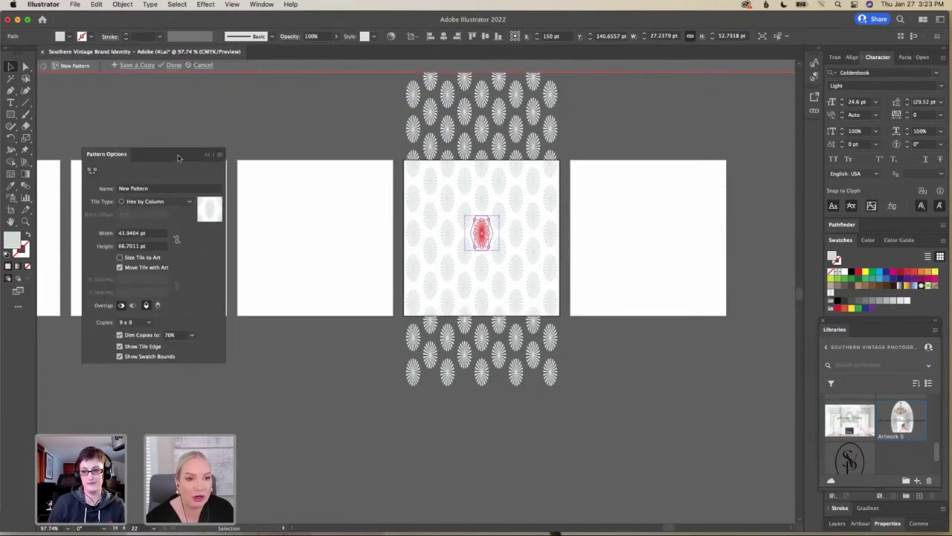
Save the pattern and draw a 300 × 300 pt square on the final artboard filled with it
left_click(174, 65)
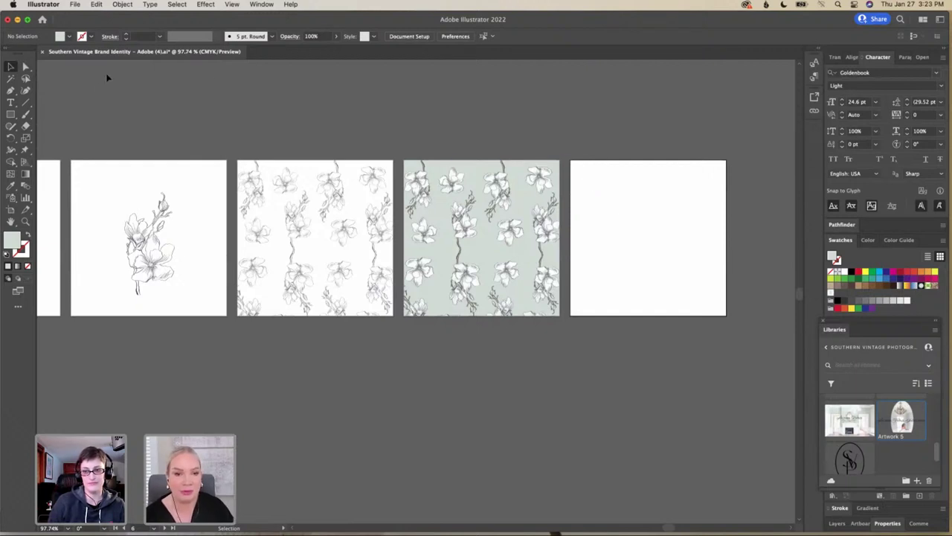
left_click(12, 114)
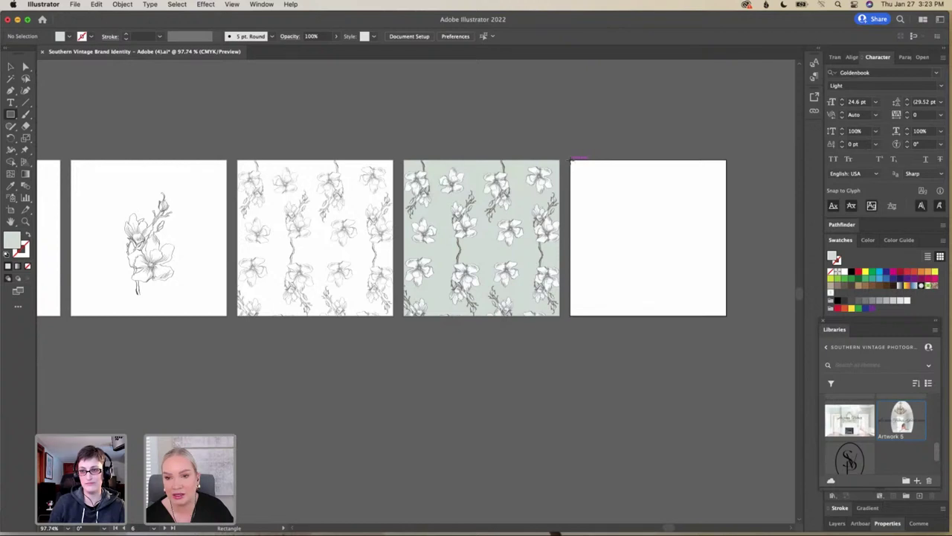
left_click_drag(572, 159, 726, 315)
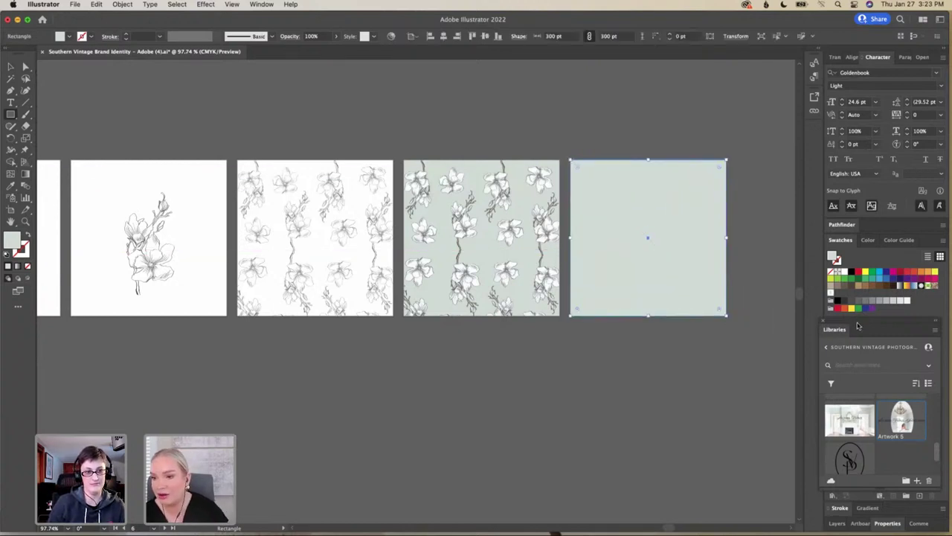
left_click(831, 294)
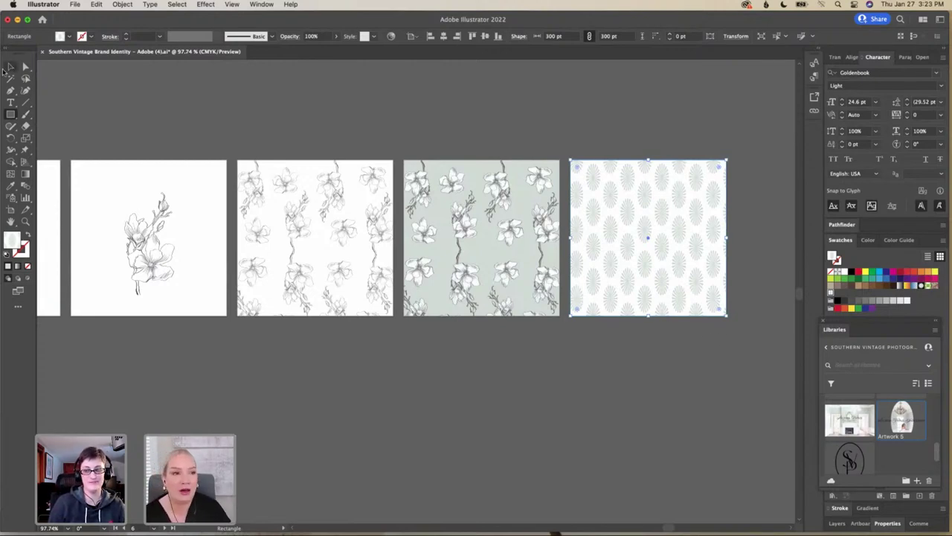
left_click(11, 67)
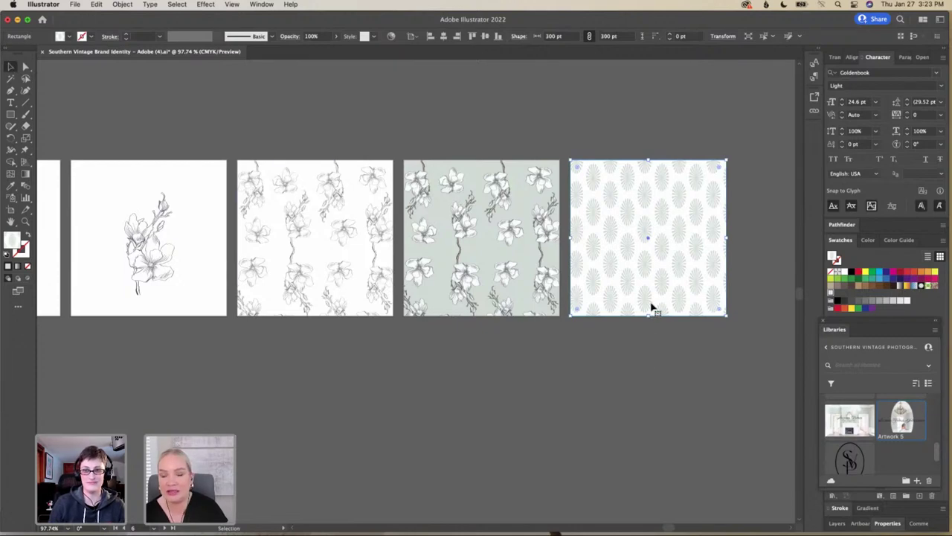
Reselect the patterned square and scroll across to the Southern Vintage logo and sunburst artboards
left_click(661, 340)
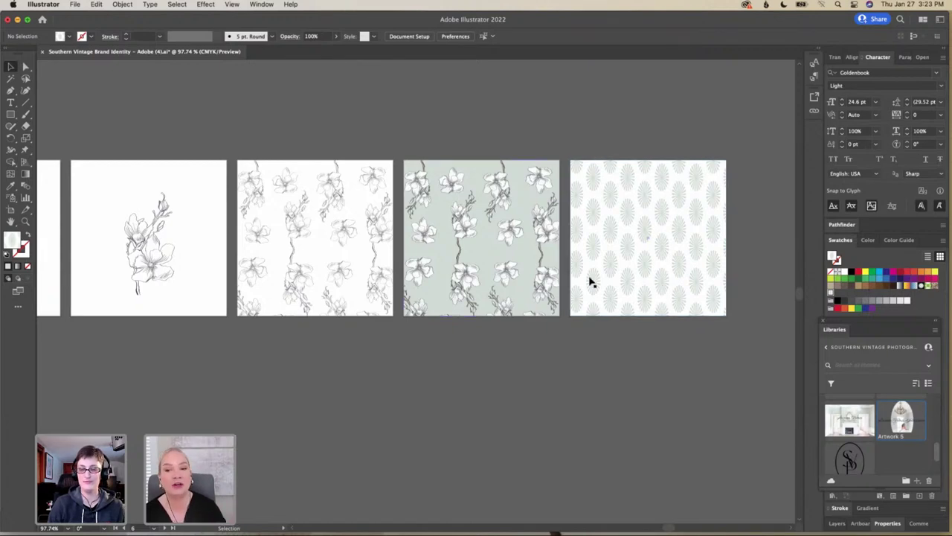
scroll(600, 283, "down", 2)
scroll(599, 282, "left", 2)
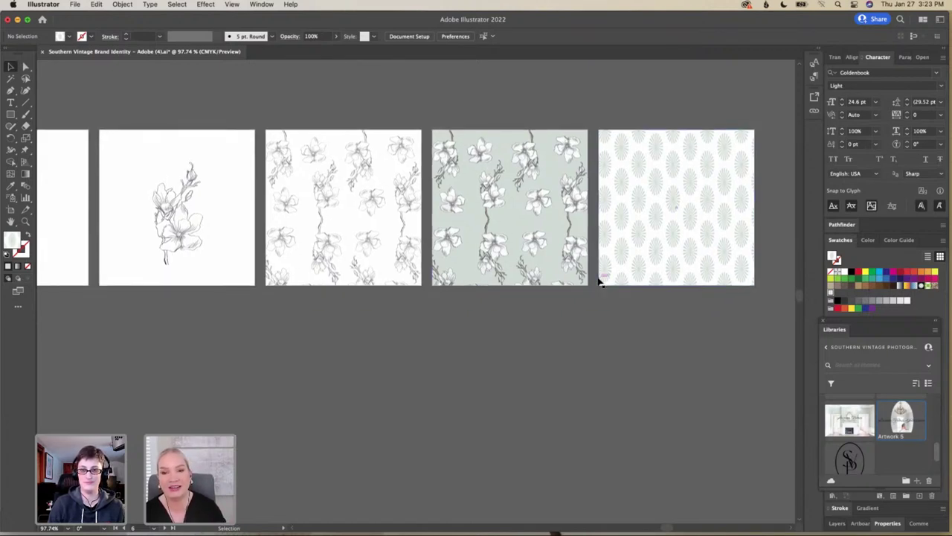
scroll(600, 283, "left", 5)
scroll(600, 282, "down", 2)
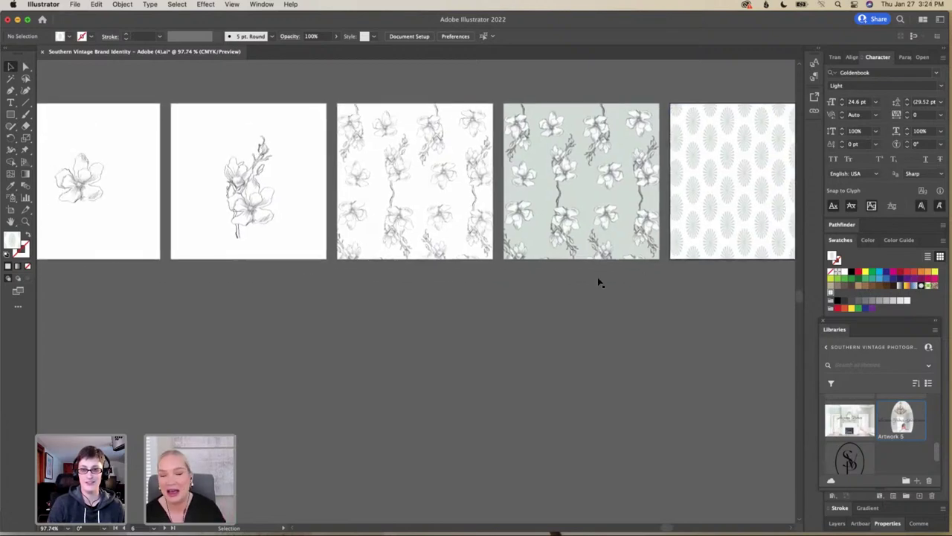
scroll(599, 283, "left", 8)
scroll(599, 283, "down", 1)
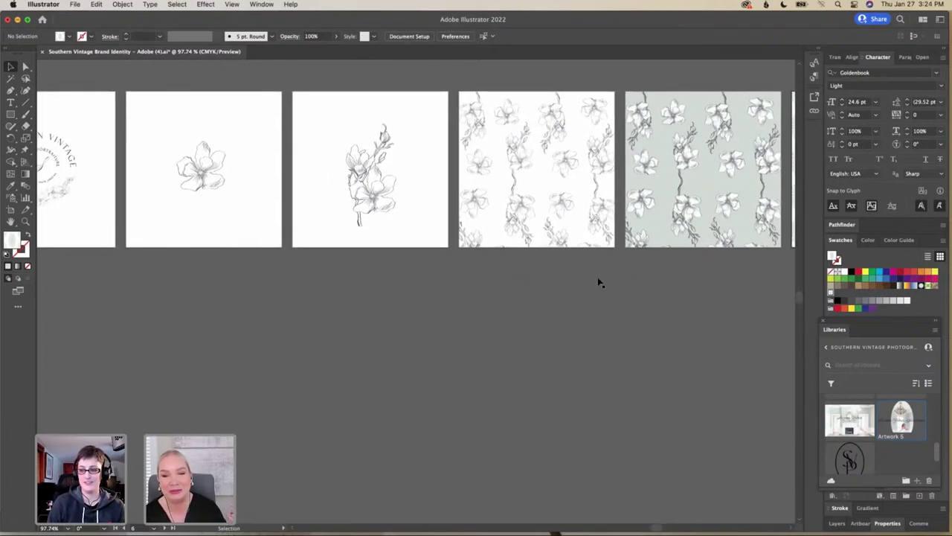
scroll(600, 282, "right", 15)
scroll(600, 282, "up", 1)
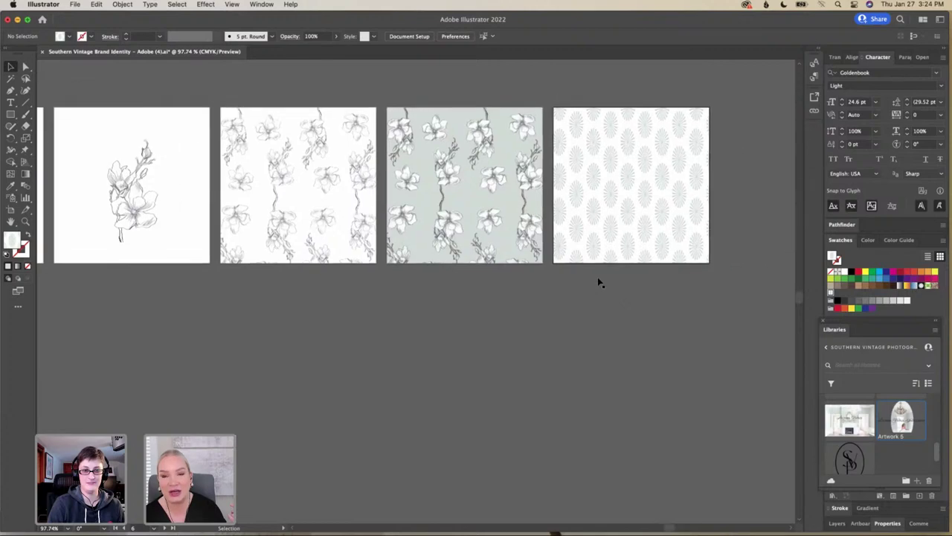
scroll(598, 280, "up", 2)
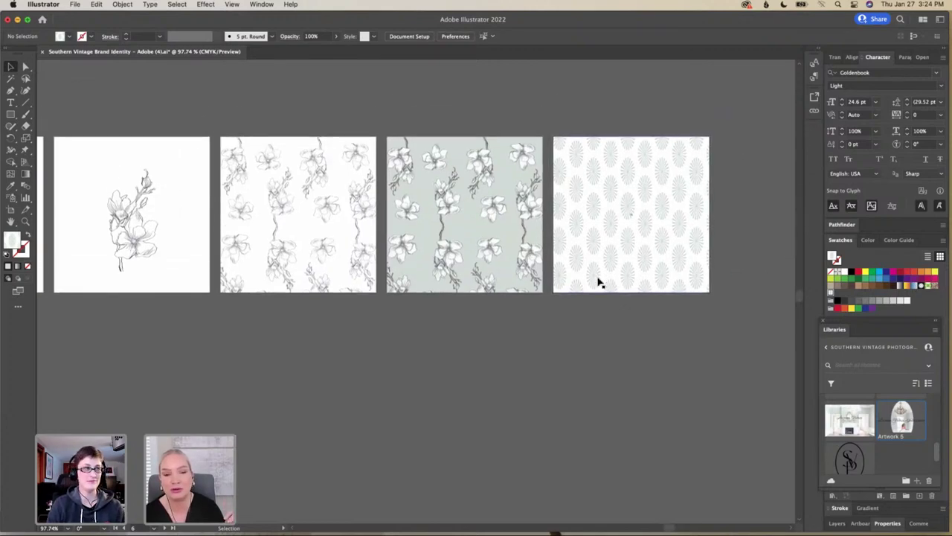
scroll(599, 283, "left", 1)
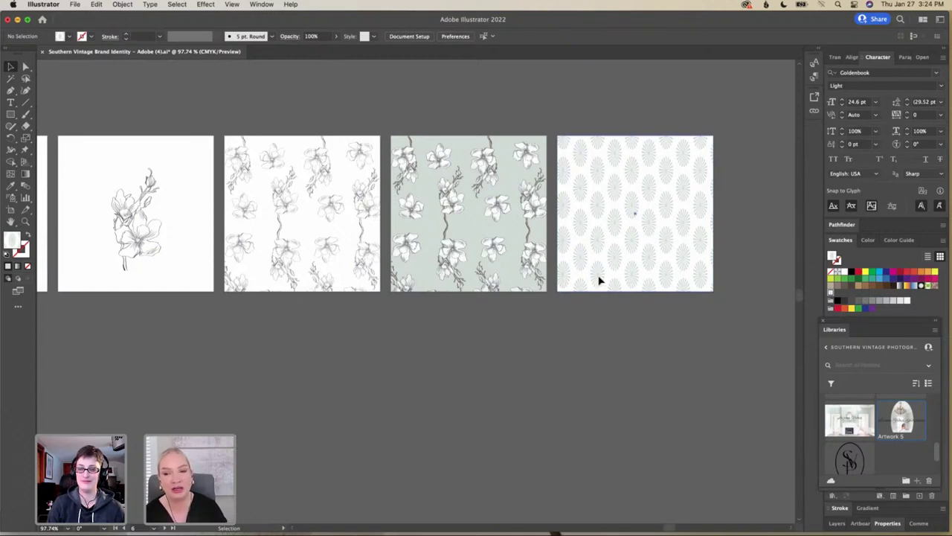
left_click(599, 278)
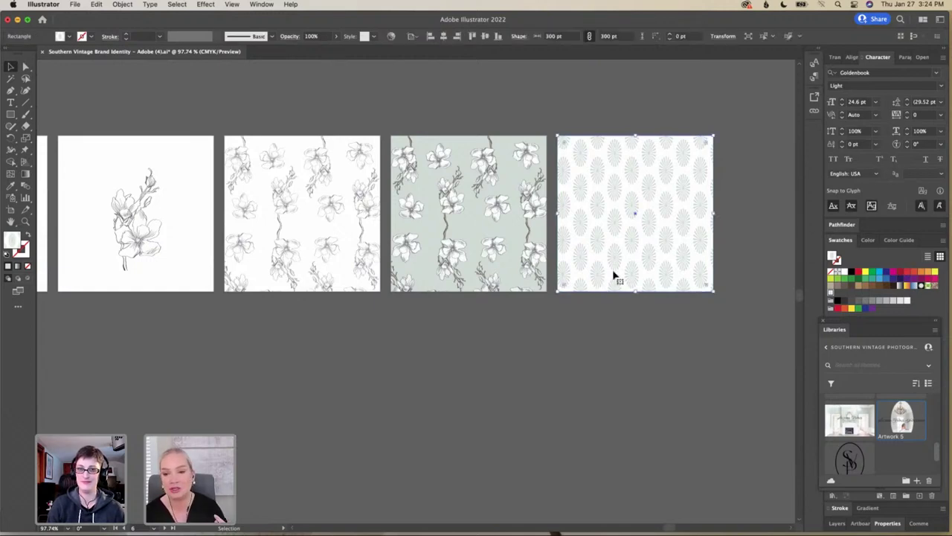
scroll(613, 274, "left", 5)
scroll(613, 274, "down", 2)
scroll(614, 275, "left", 10)
scroll(613, 275, "down", 3)
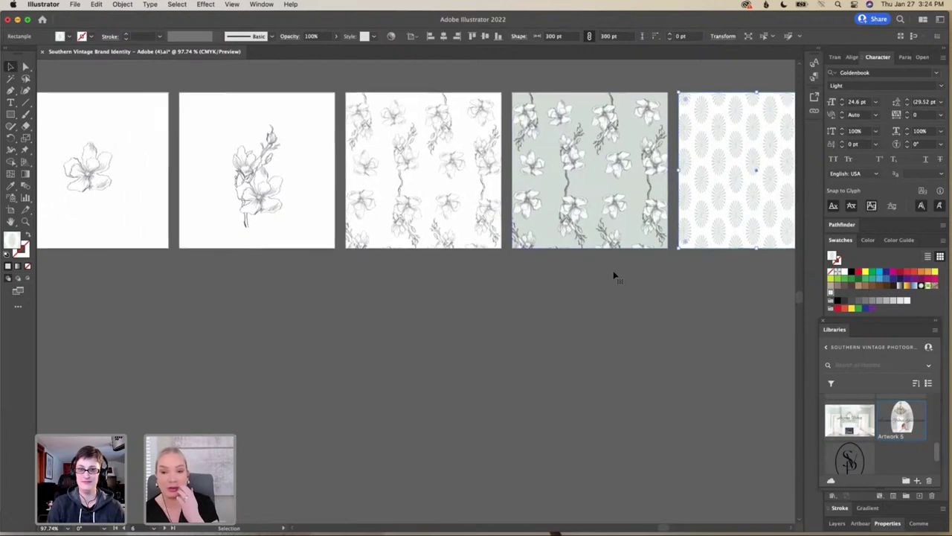
scroll(613, 275, "left", 12)
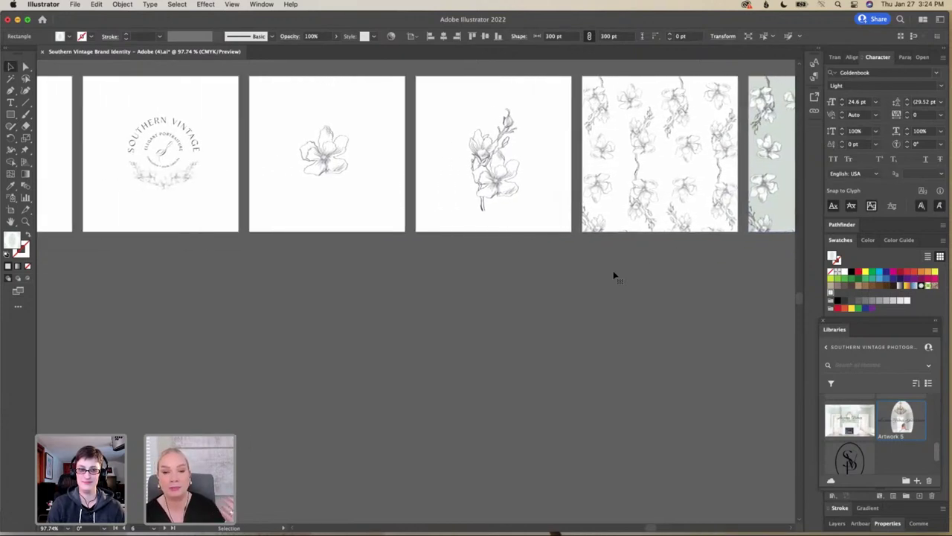
Drag the fireplace photo below the artboard row and scroll over to the bridal mockup artboards
scroll(614, 275, "left", 6)
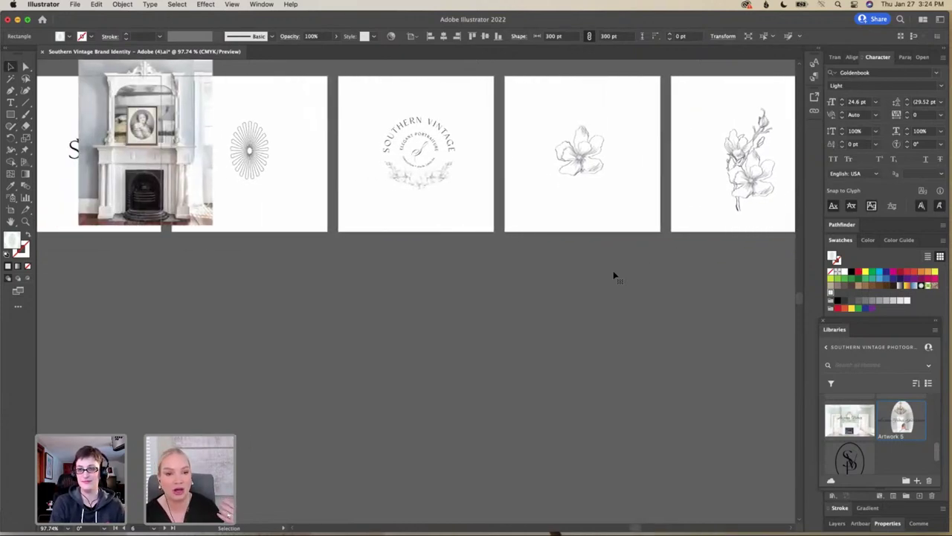
left_click_drag(262, 157, 243, 381)
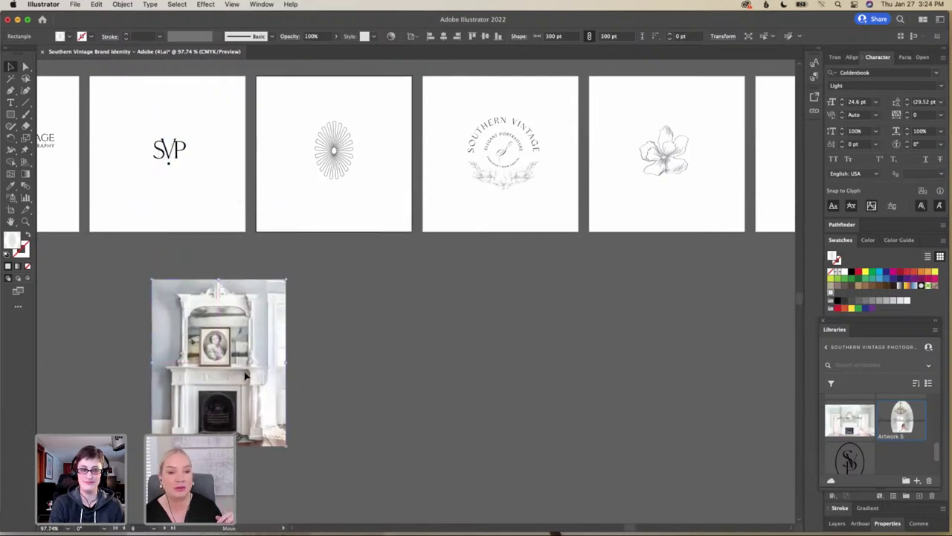
scroll(361, 234, "left", 7)
scroll(361, 234, "left", 6)
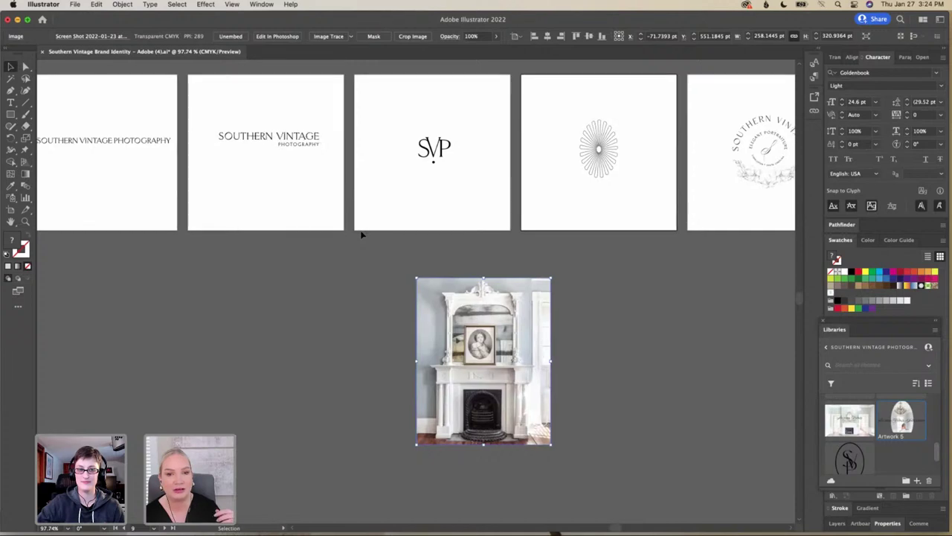
scroll(360, 234, "left", 17)
scroll(360, 235, "left", 13)
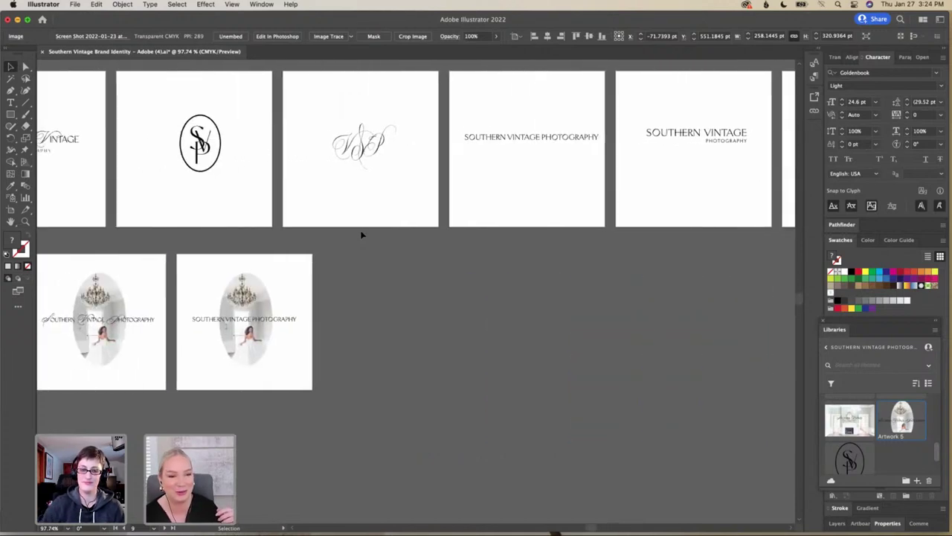
scroll(360, 235, "down", 3)
scroll(361, 235, "down", 2)
scroll(361, 235, "left", 2)
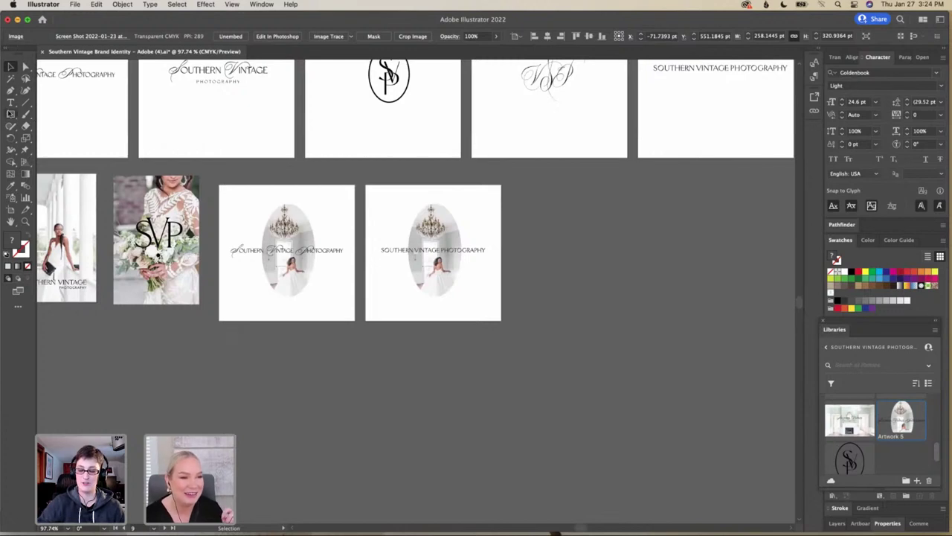
Create a blank portrait artboard right of the oval mockups, discarding a test rectangle drawn on it
left_click(9, 215)
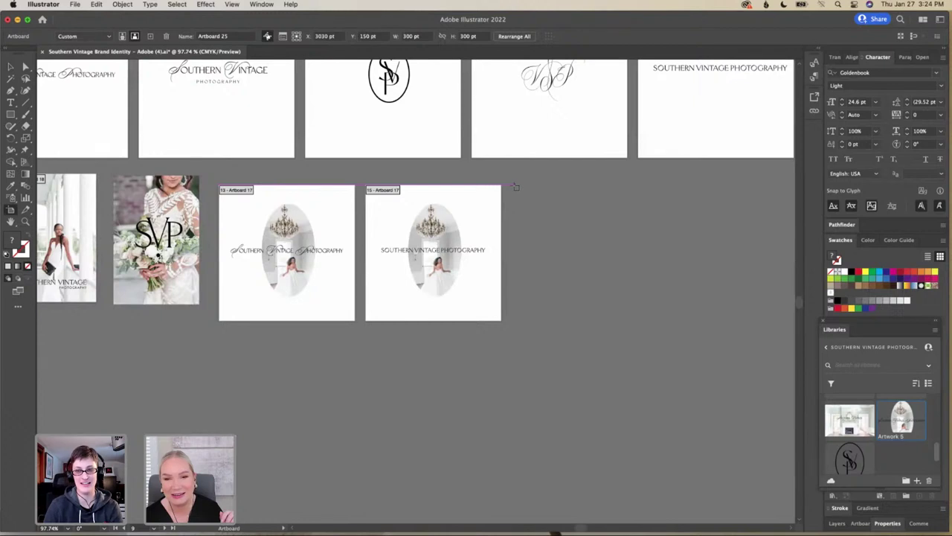
left_click_drag(515, 187, 643, 371)
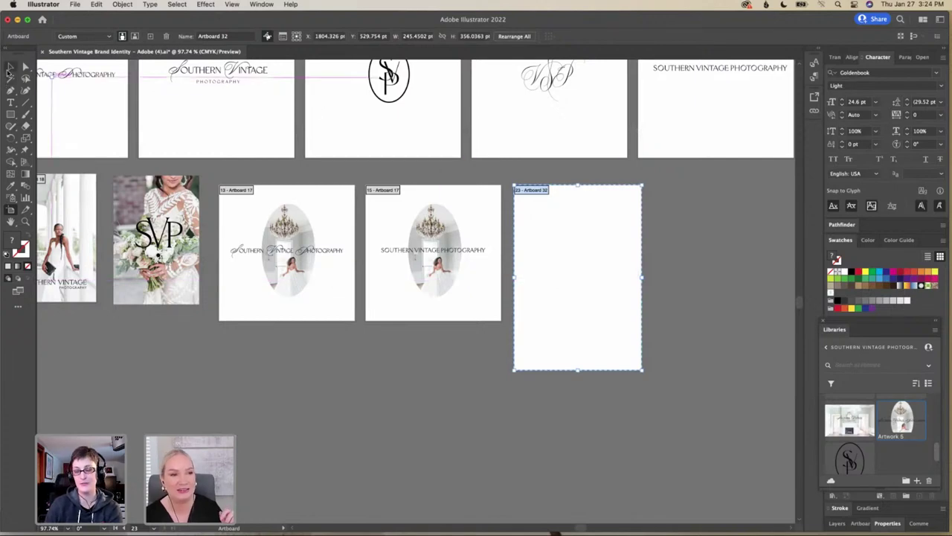
left_click(12, 115)
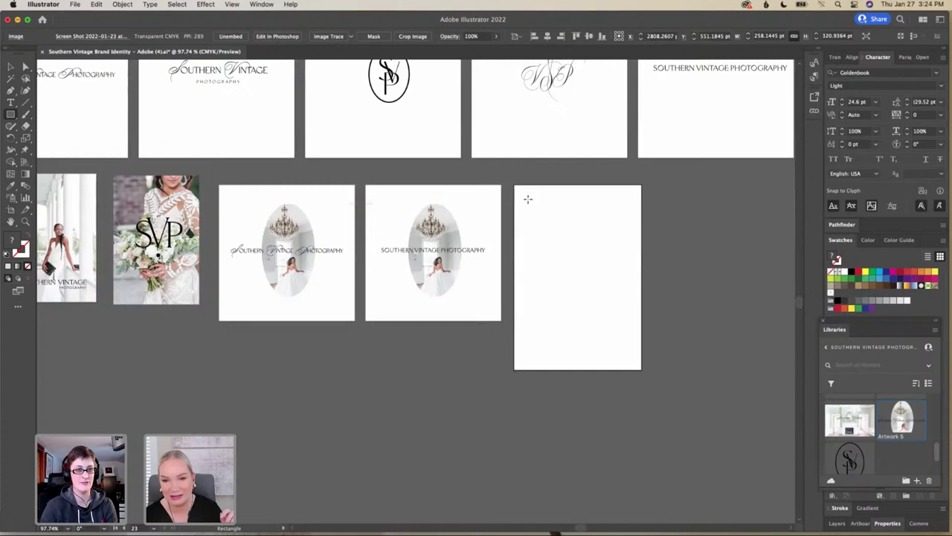
left_click_drag(528, 198, 628, 352)
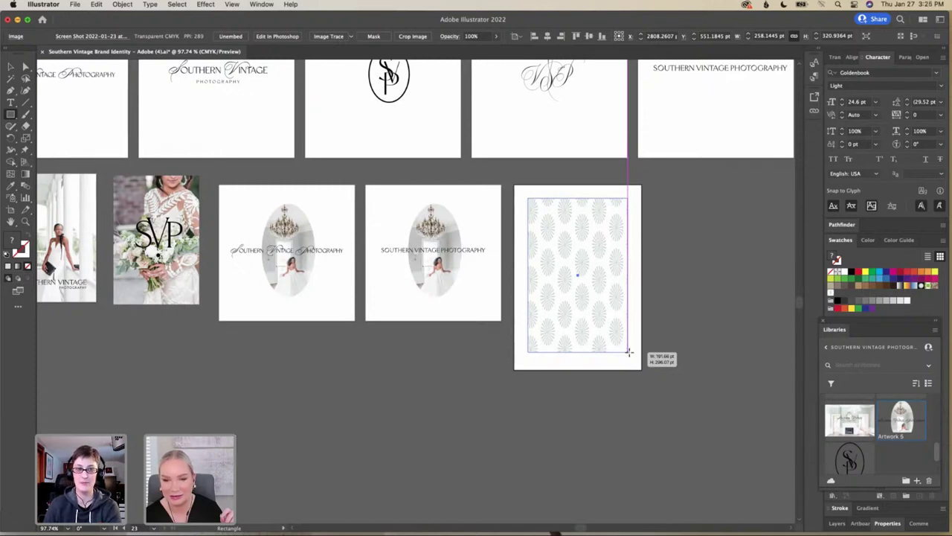
left_click_drag(629, 352, 628, 352)
key("super+z")
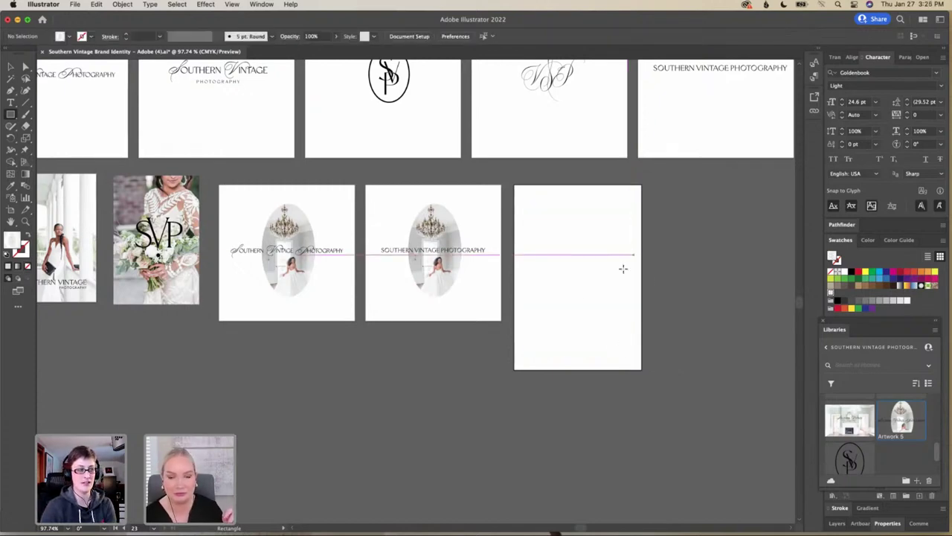
left_click(75, 4)
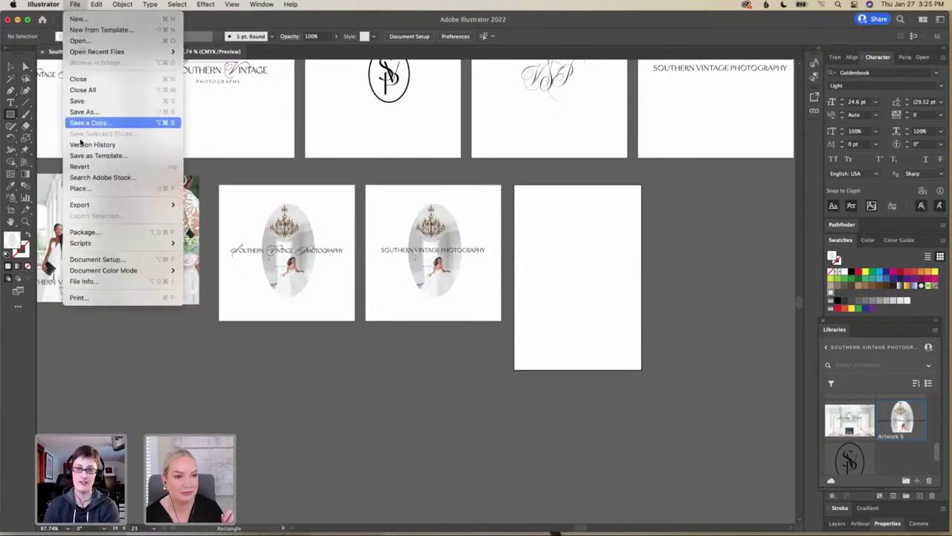
Place IMG_0155 2.PNG from Desktop > Adobe > Custom Patterns + Elements
left_click(90, 190)
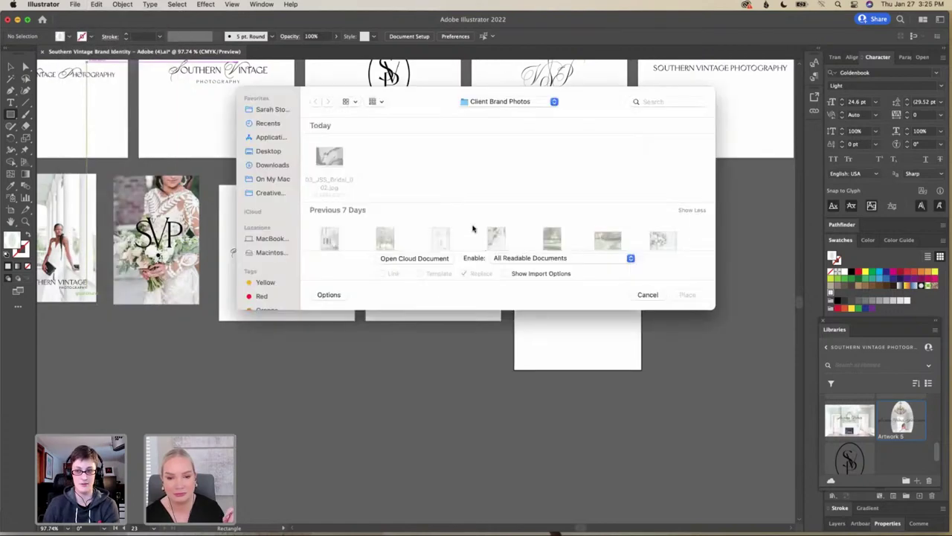
left_click(277, 152)
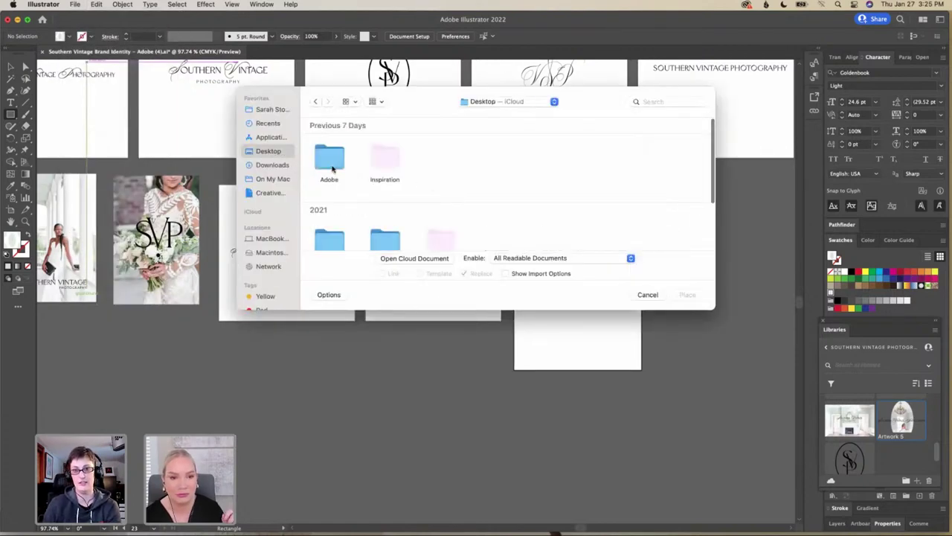
double_click(333, 164)
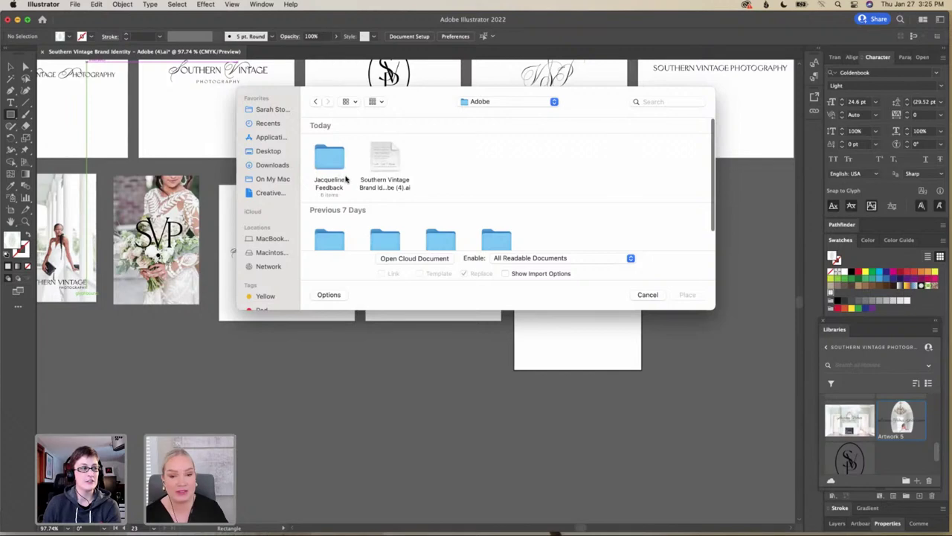
scroll(364, 192, "down", 2)
double_click(381, 204)
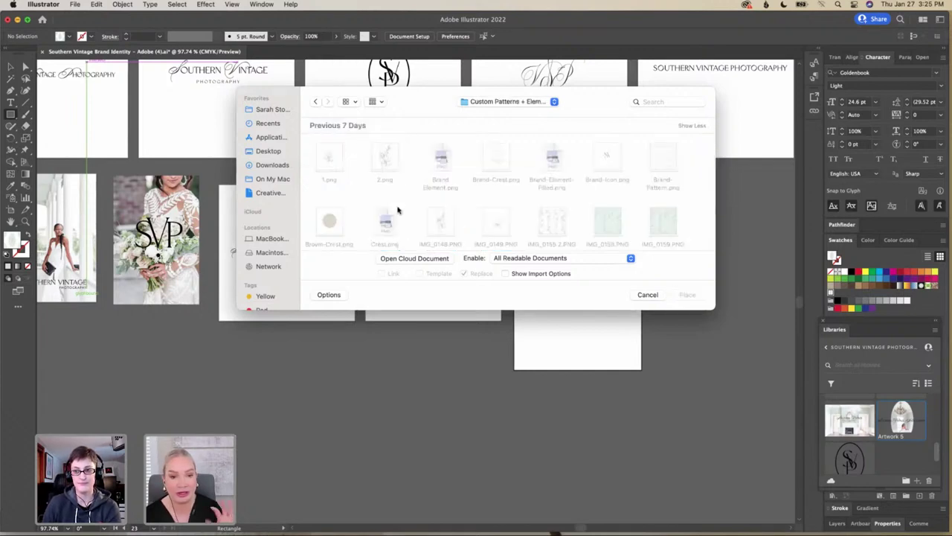
scroll(451, 208, "down", 2)
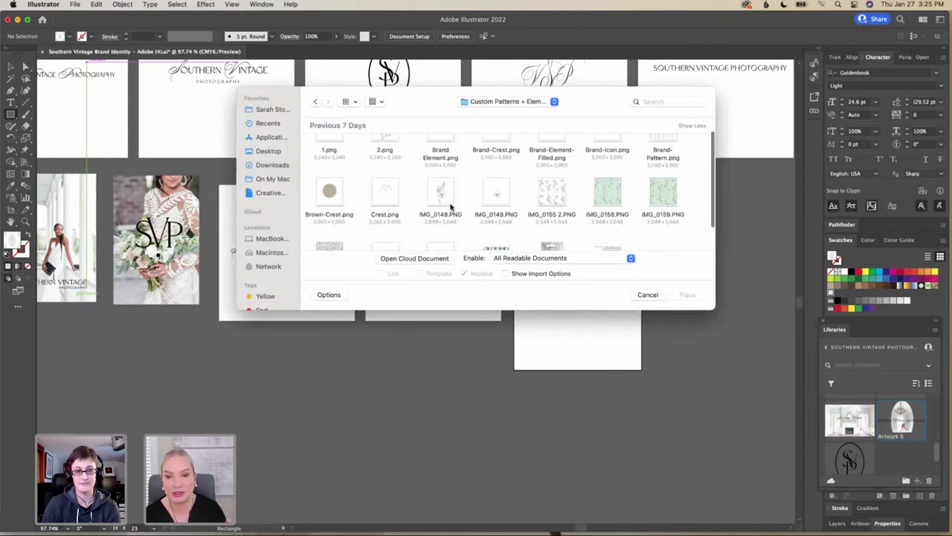
left_click(563, 195)
left_click(687, 295)
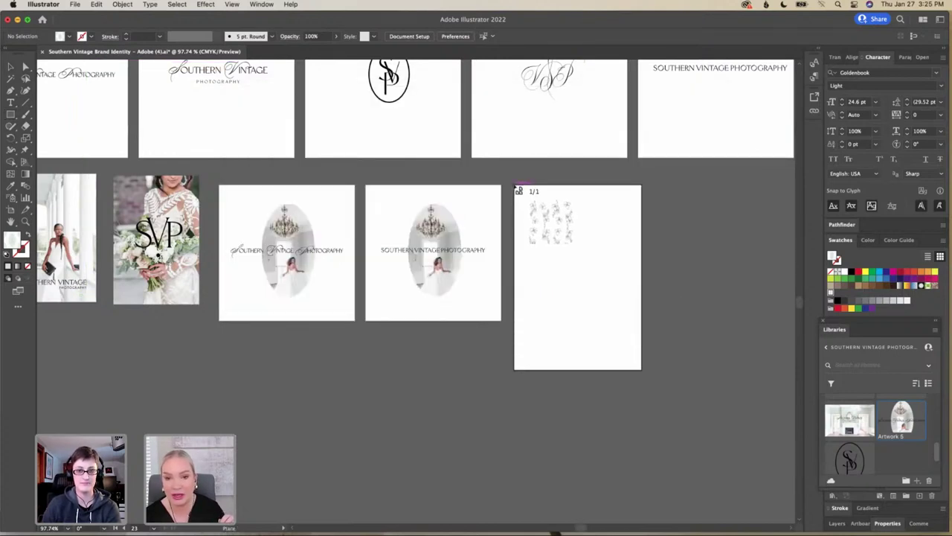
Stretch the placed floral image to about 282.5 × 381.7 pt so it covers the portrait artboard
left_click_drag(519, 190, 646, 423)
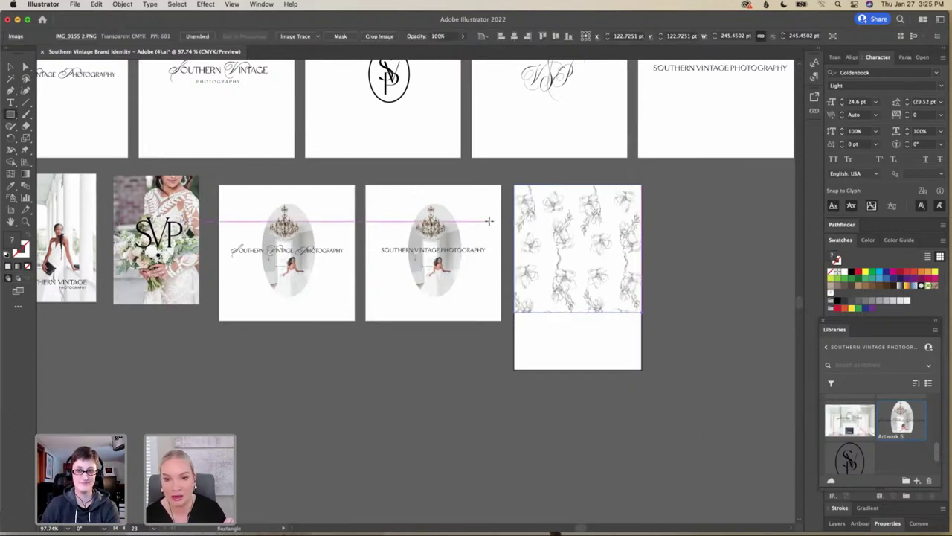
left_click(12, 66)
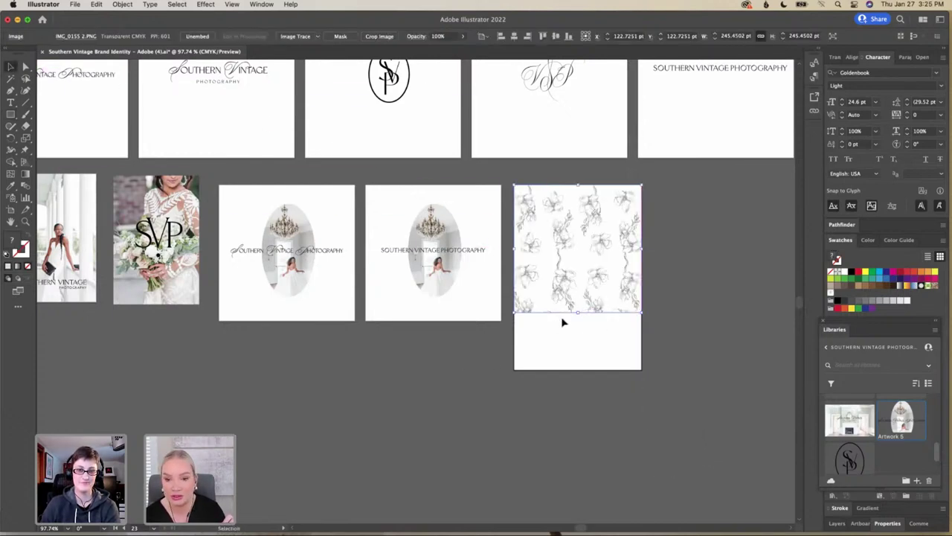
left_click_drag(577, 313, 576, 372)
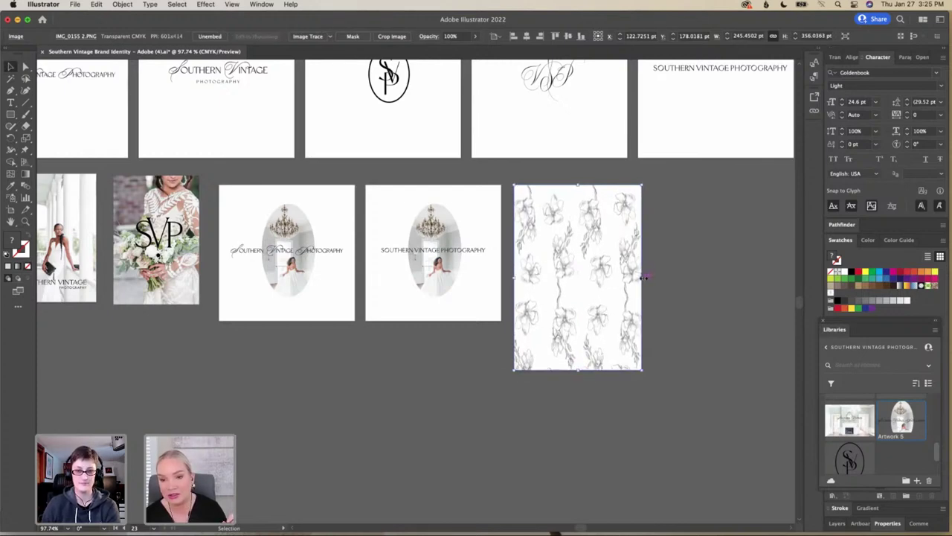
left_click_drag(641, 277, 610, 276)
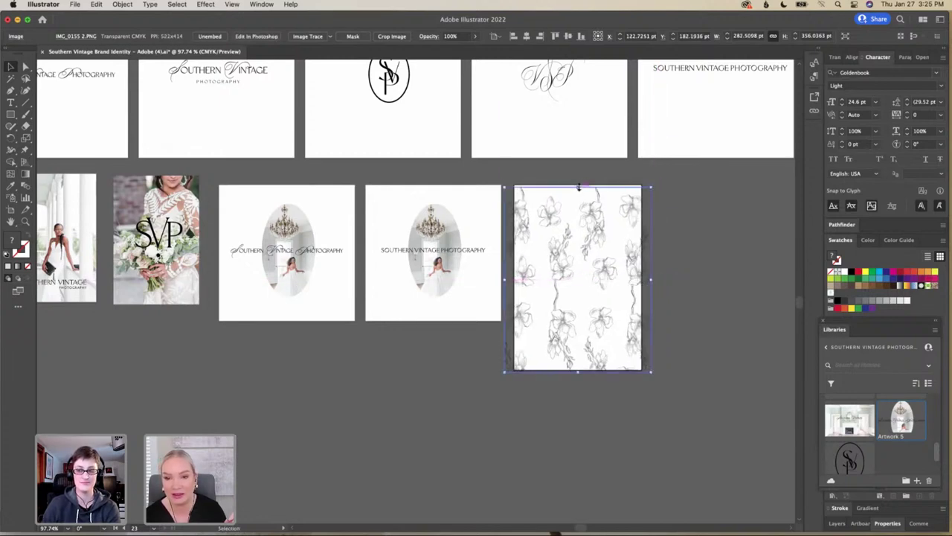
left_click_drag(578, 186, 579, 176)
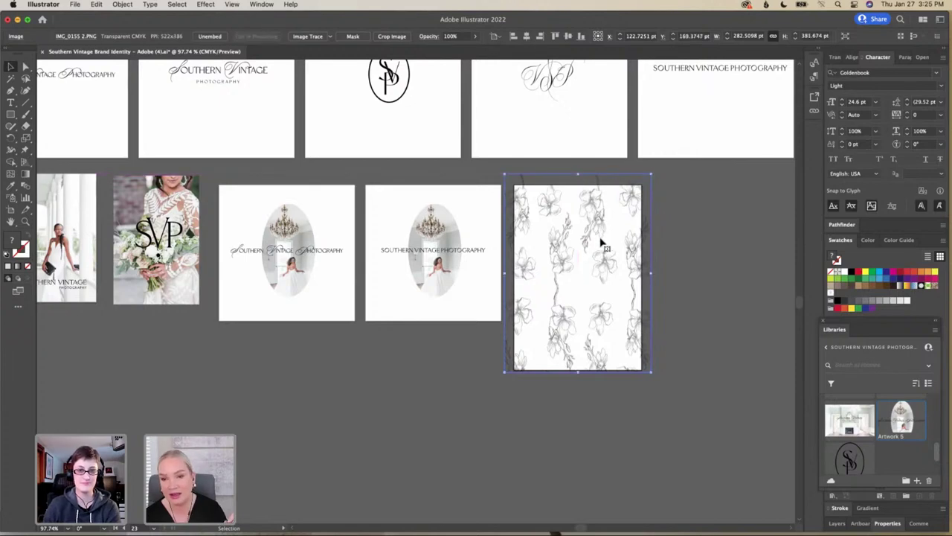
left_click_drag(600, 253, 599, 261)
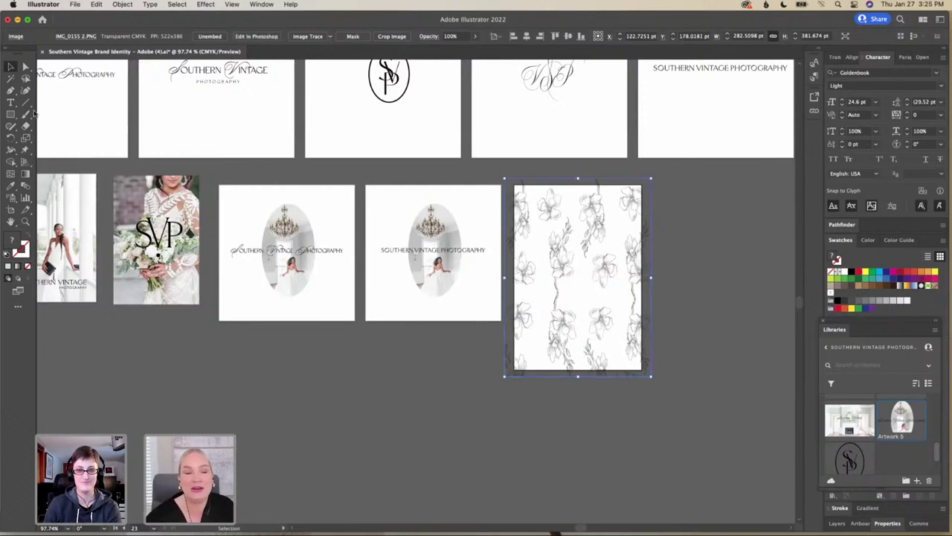
left_click(10, 114)
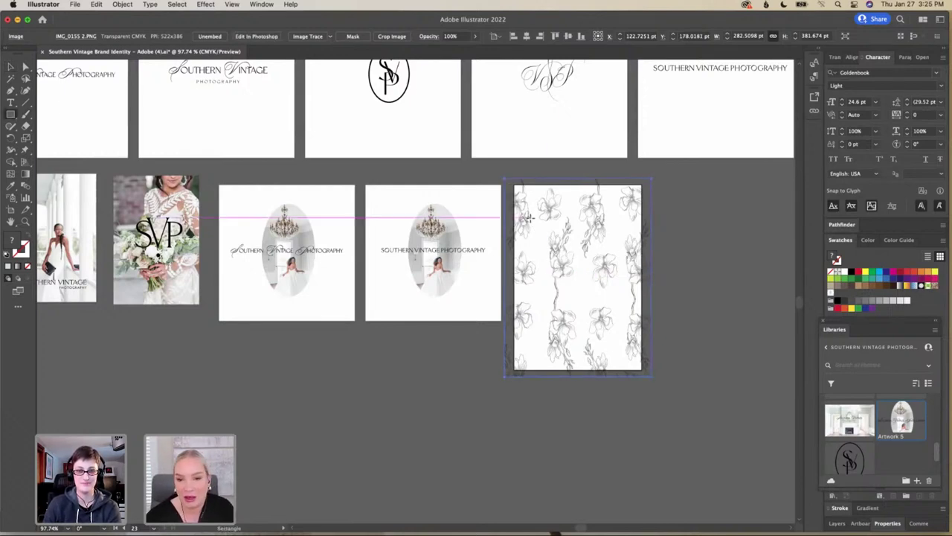
Draw a 185.9 × 302.8 pt inset rectangle on the floral artboard and fill it with the palette's pale sage
mouse_move(532, 198)
left_mouse_down()
mouse_move(621, 311)
mouse_move(629, 357)
left_mouse_up()
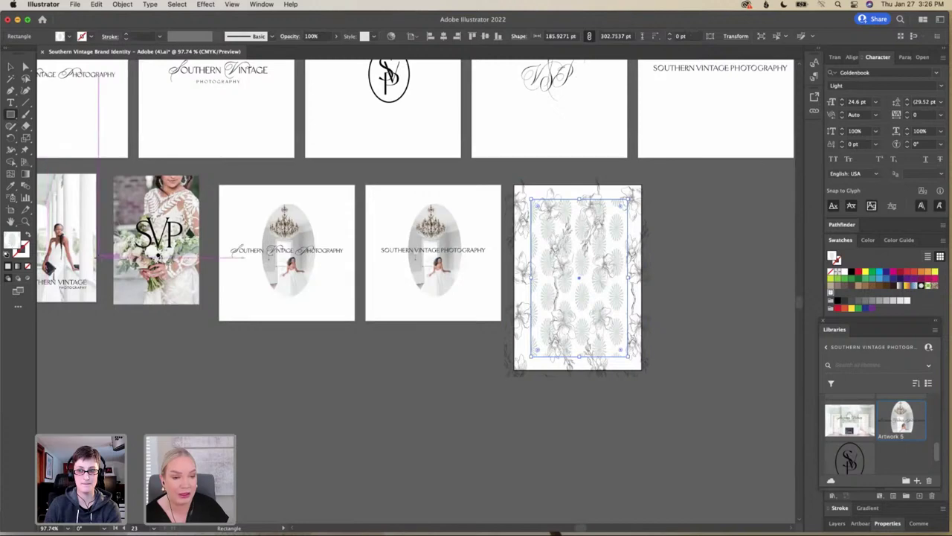
scroll(416, 217, "left", 2)
scroll(416, 217, "down", 1)
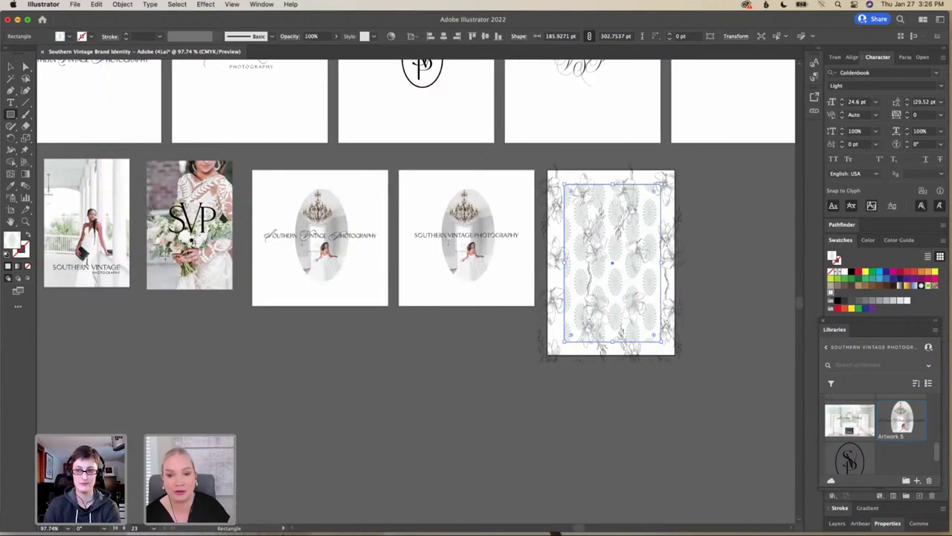
scroll(165, 255, "left", 1)
scroll(165, 254, "down", 1)
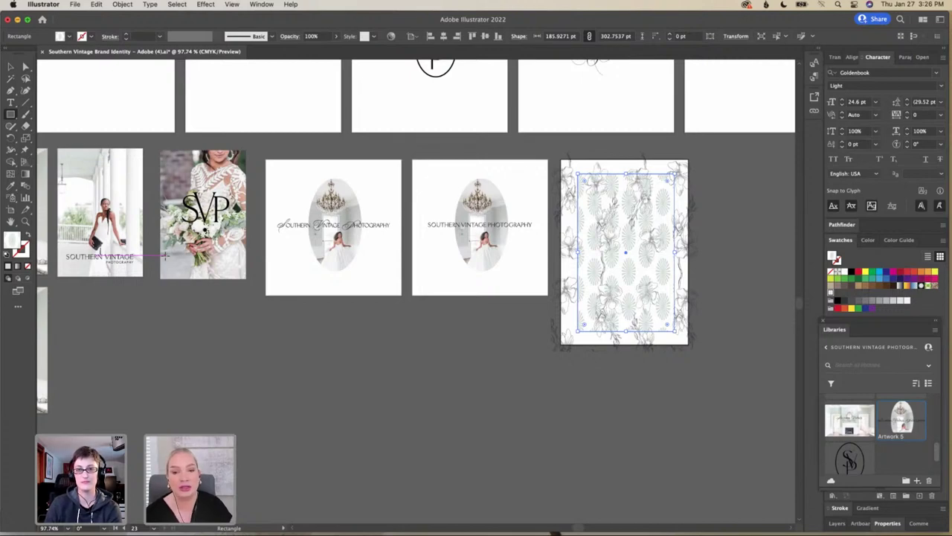
left_click(15, 186)
scroll(78, 194, "left", 5)
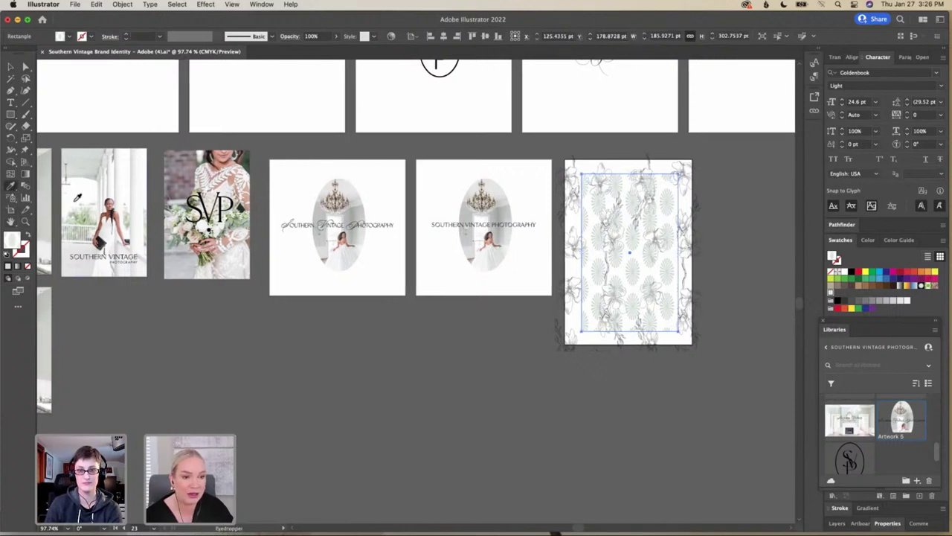
scroll(78, 193, "left", 10)
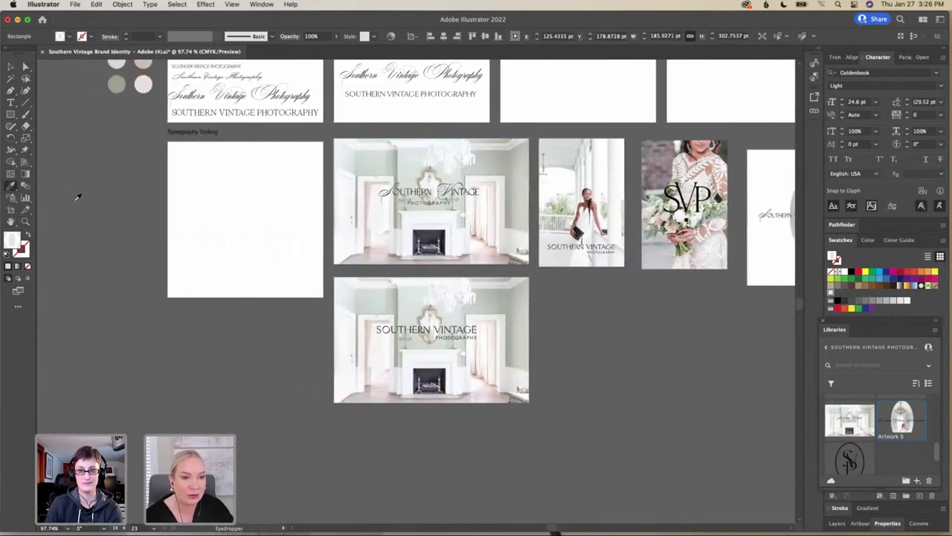
scroll(76, 197, "up", 1)
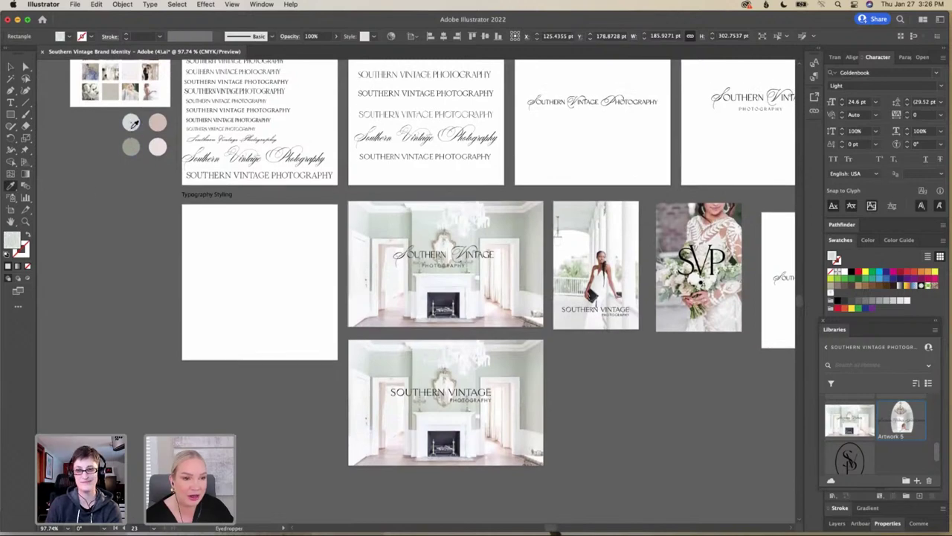
scroll(180, 191, "right", 15)
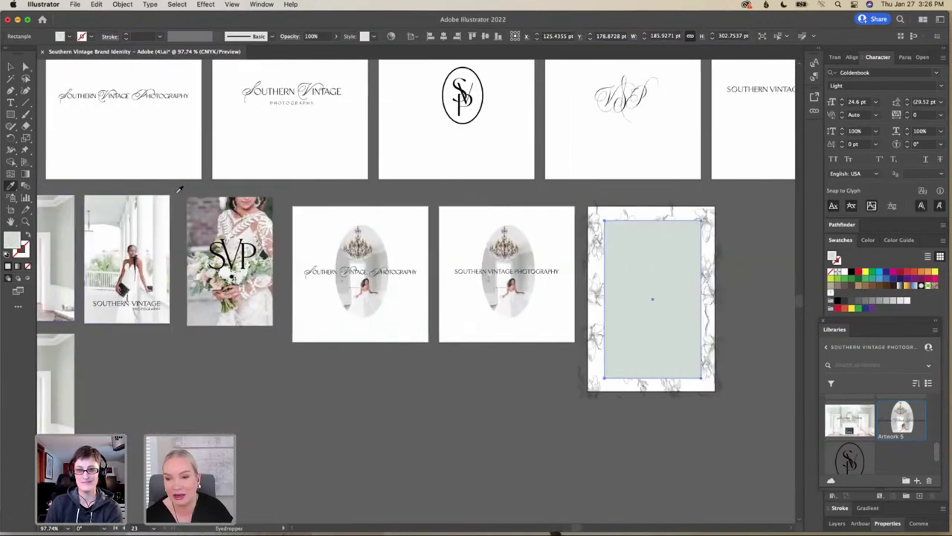
left_click(12, 67)
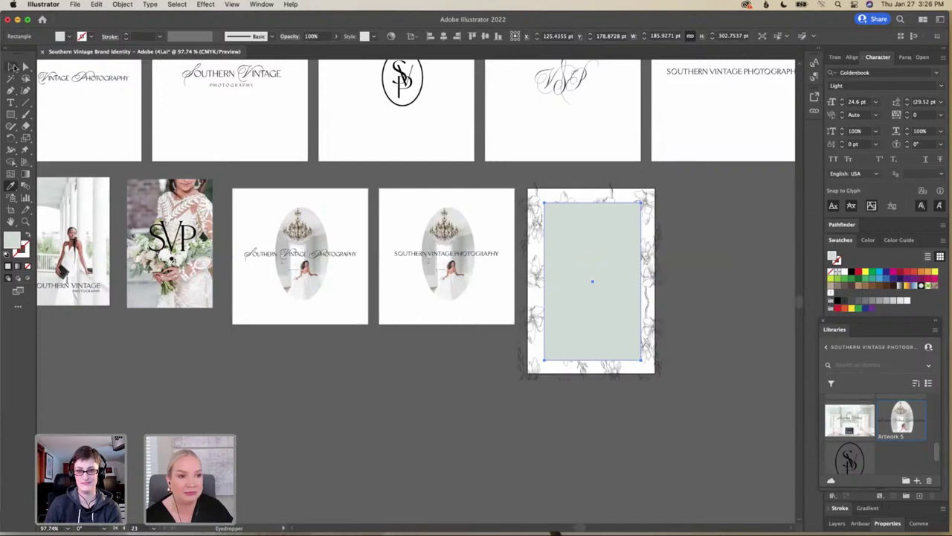
left_click(686, 261)
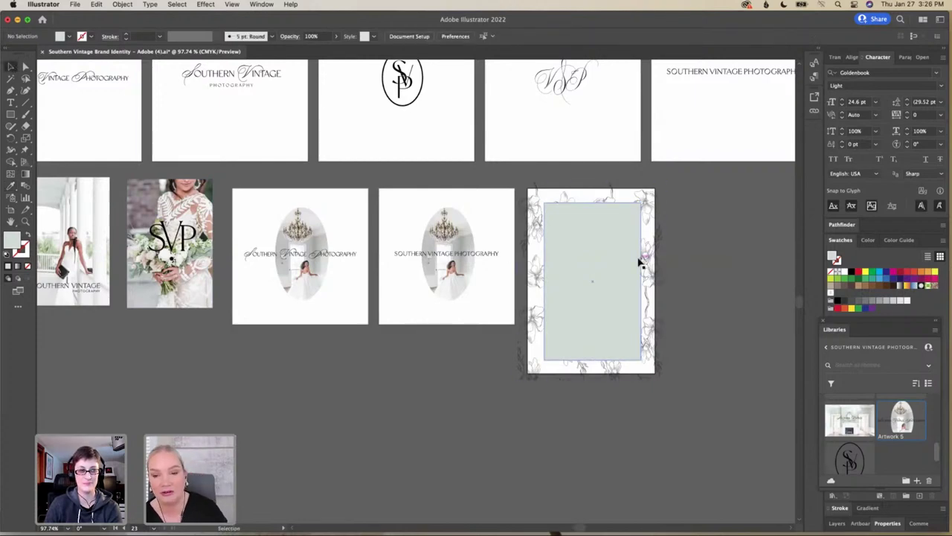
Zoom in to inspect the sage panel, then zoom out and select the Southern Vintage logo group
scroll(637, 262, "up", 5)
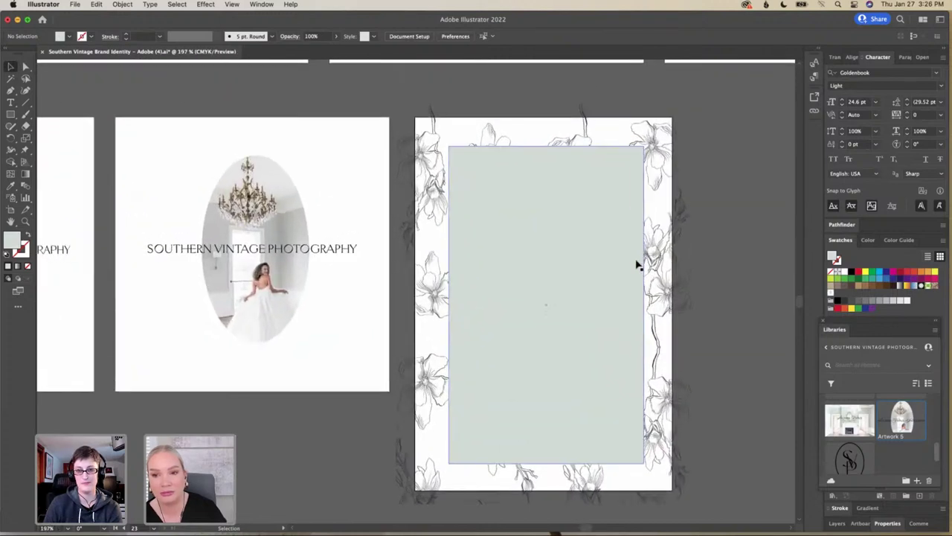
scroll(638, 262, "up", 2)
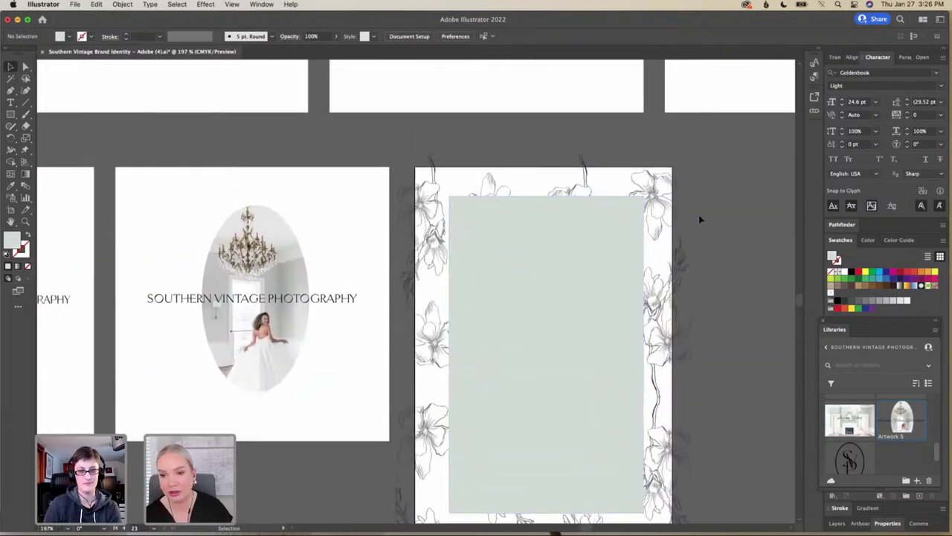
scroll(699, 219, "up", 5)
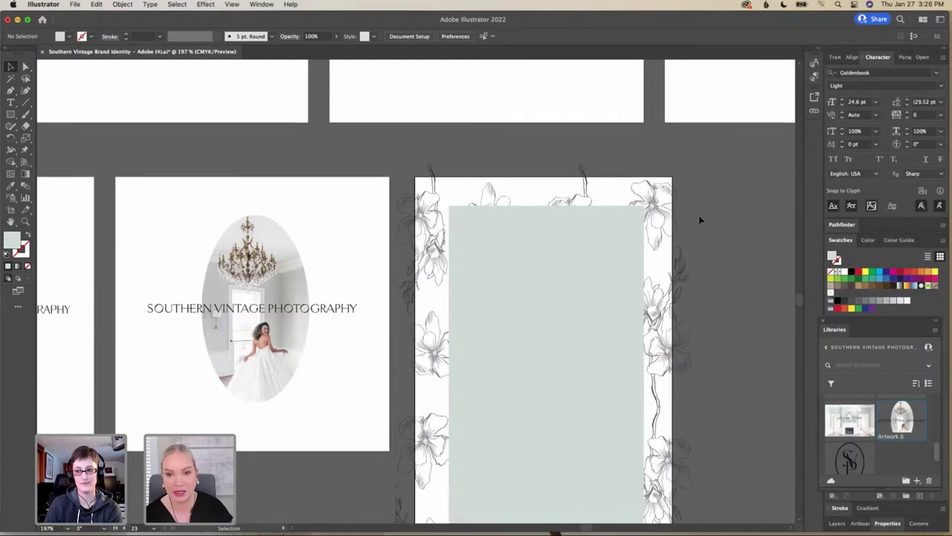
scroll(700, 220, "up", 2)
scroll(699, 219, "left", 4)
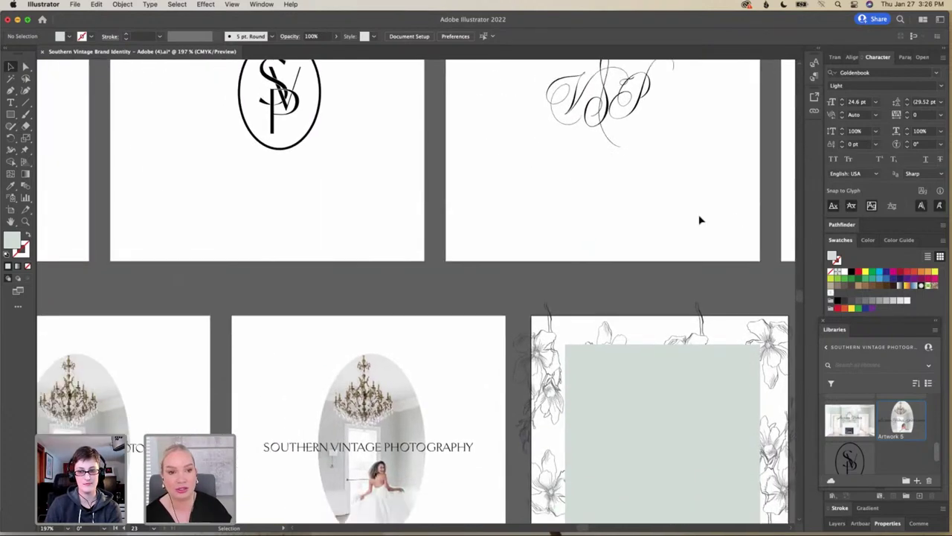
scroll(697, 210, "down", 3)
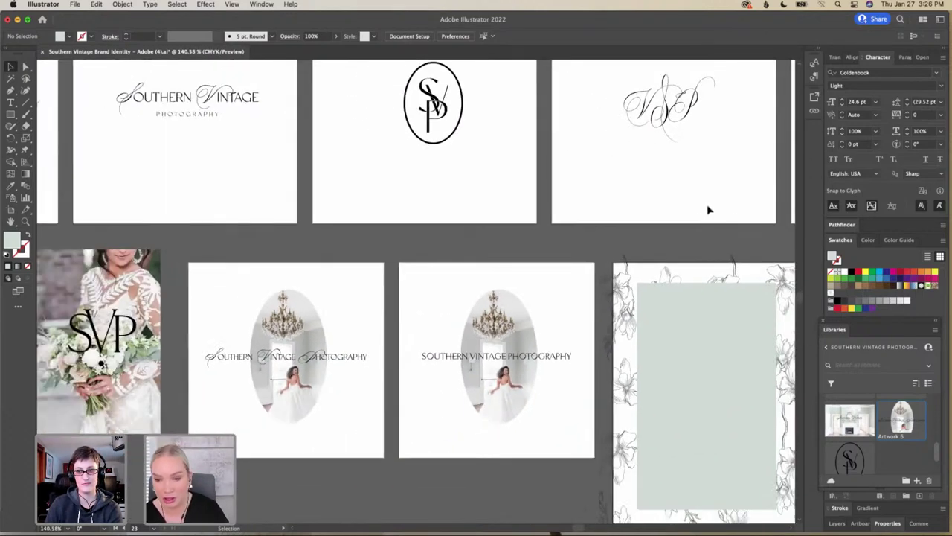
scroll(708, 210, "down", 2)
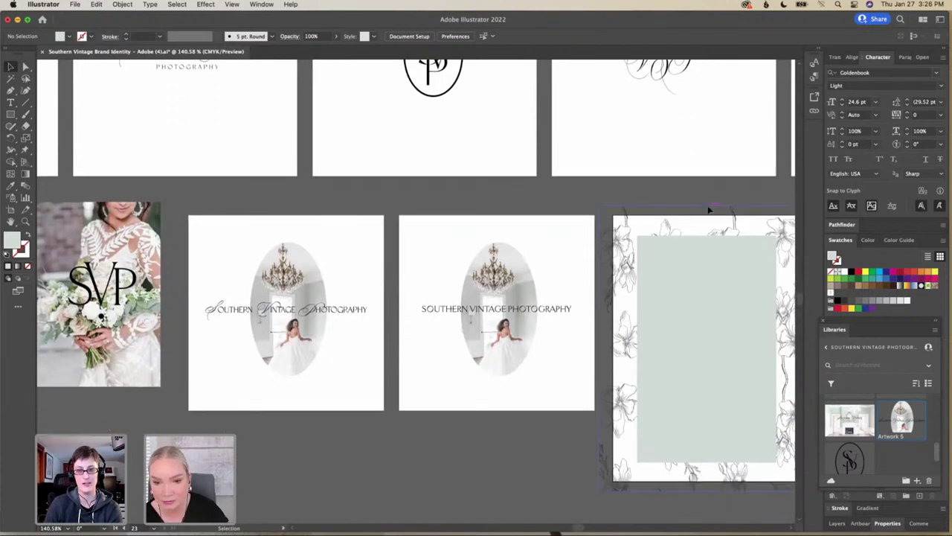
scroll(708, 210, "up", 4)
scroll(708, 210, "left", 4)
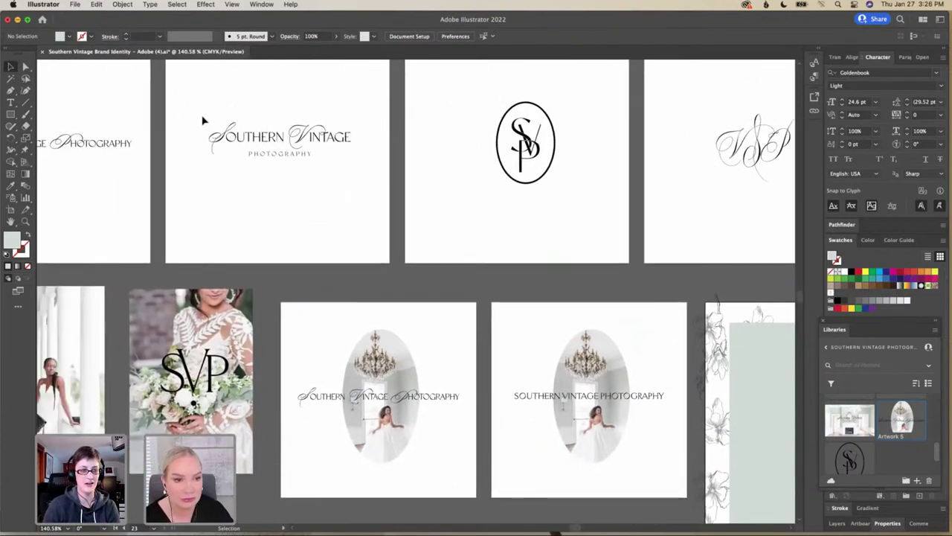
left_click(203, 122)
left_click(292, 143)
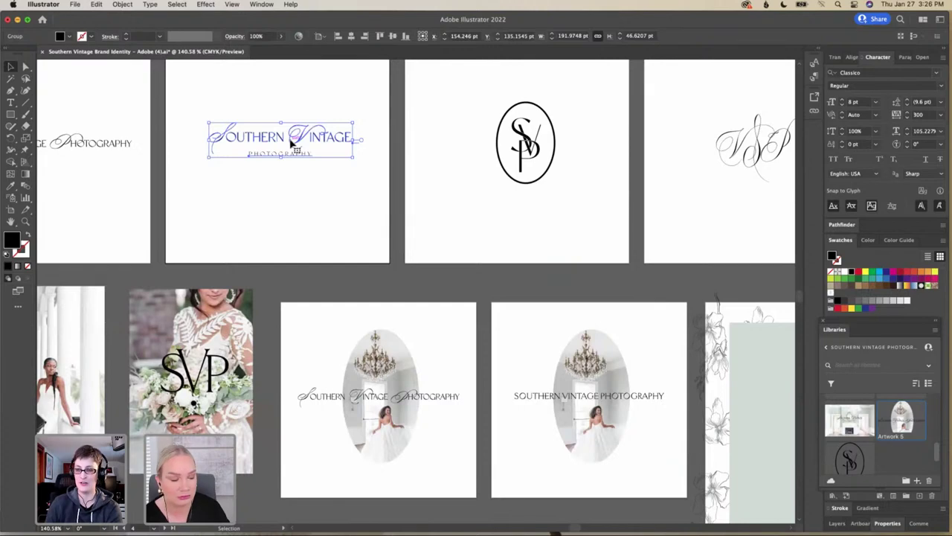
Duplicate the Southern Vintage logo onto the floral artboard and bring the copy to the front
left_click_drag(292, 143, 602, 243)
scroll(602, 244, "right", 5)
scroll(603, 243, "down", 2)
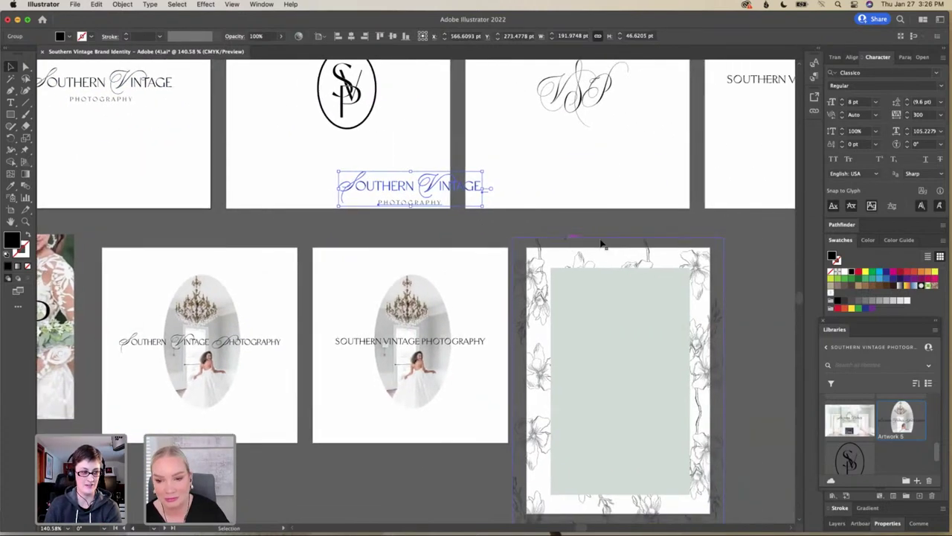
left_click_drag(369, 186, 587, 303)
right_click(587, 303)
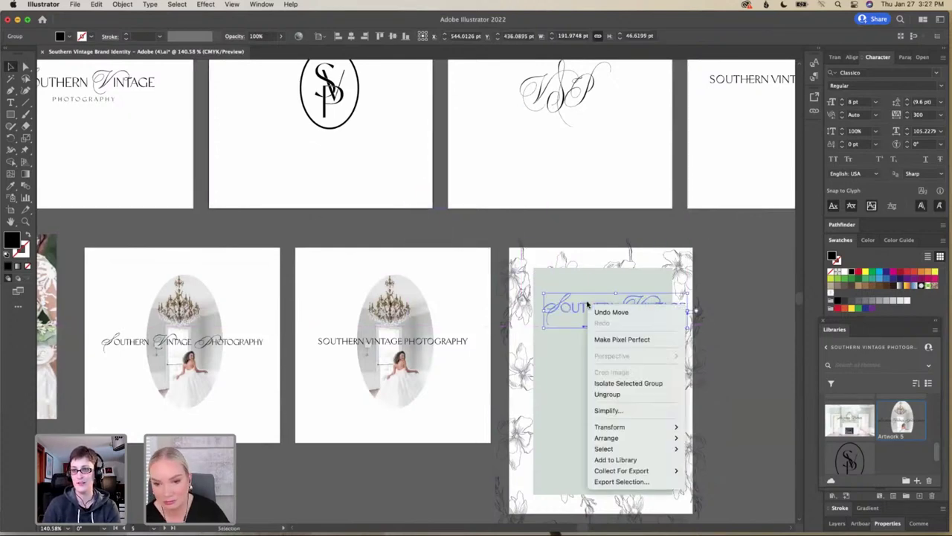
mouse_move(636, 438)
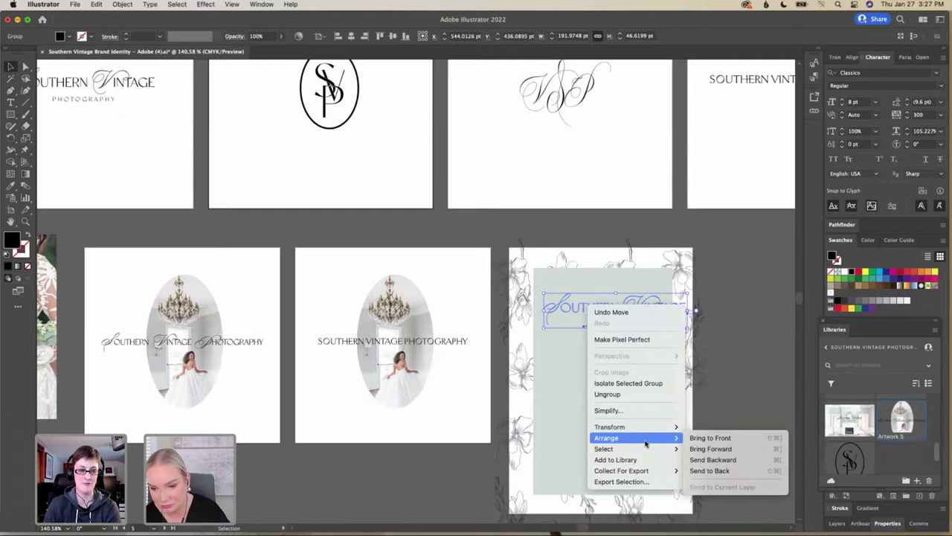
left_click(710, 437)
Scale the logo copy down to fit the sage panel and position it near the top
left_click_drag(590, 311, 577, 308)
left_click(593, 476, "shift")
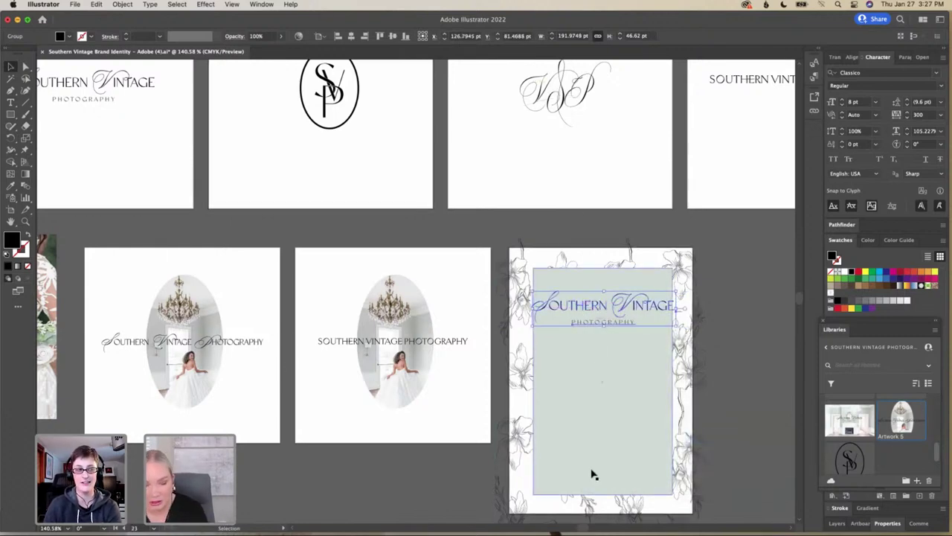
left_click(679, 331, "shift")
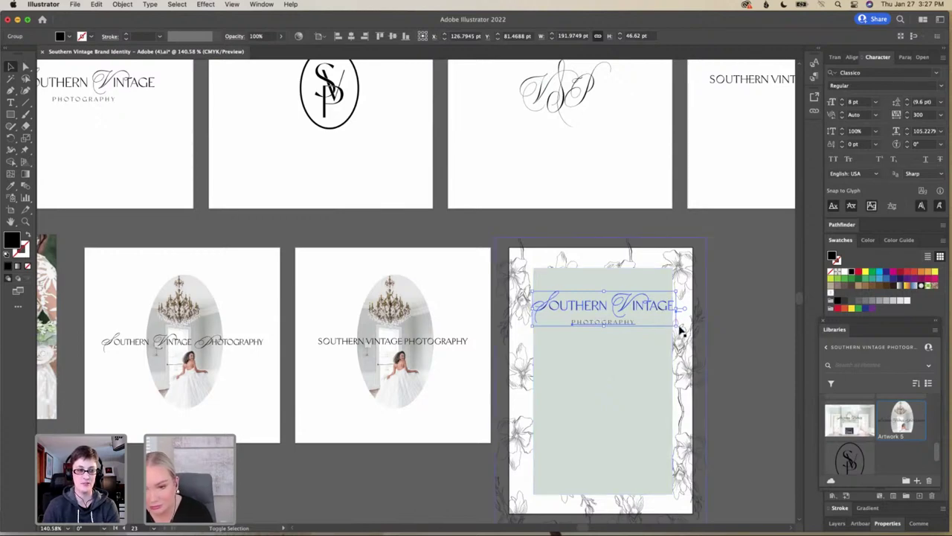
left_click_drag(676, 325, 612, 299)
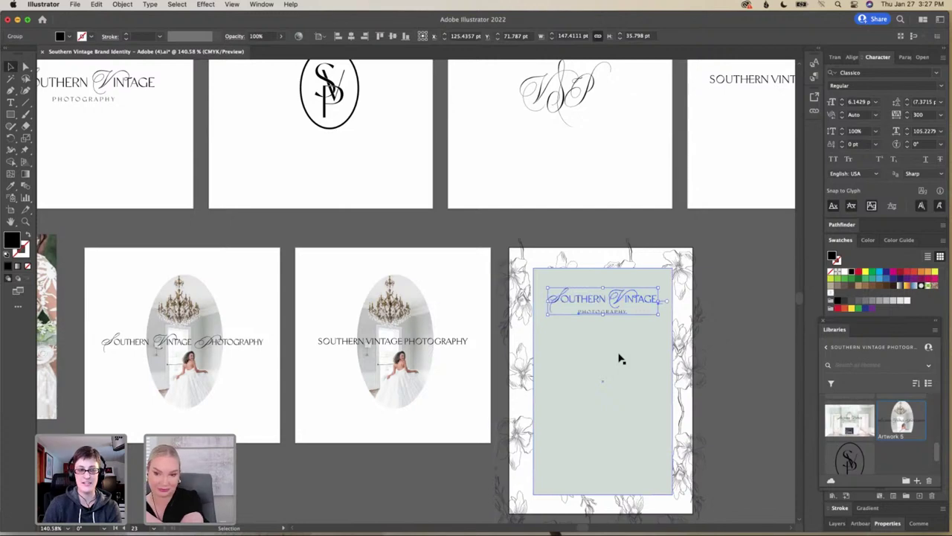
left_click(725, 348)
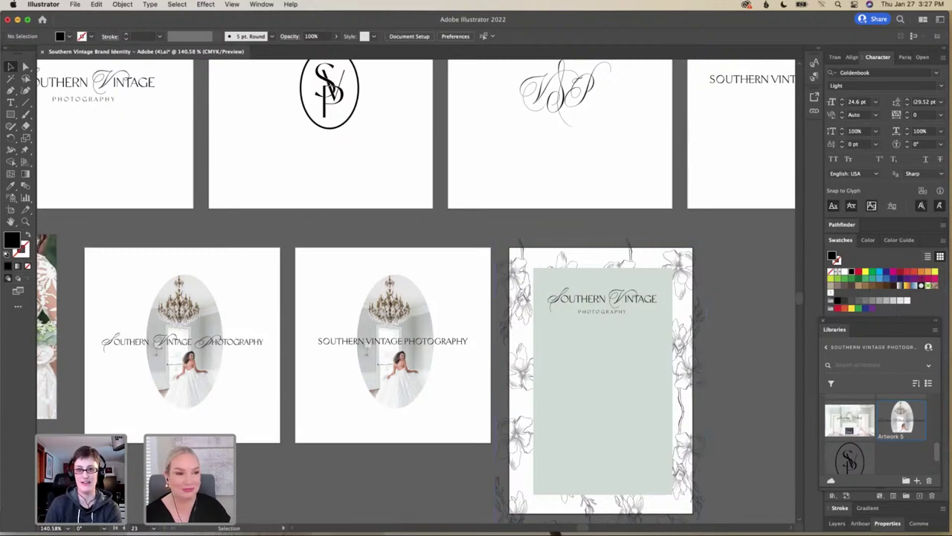
left_click(11, 102)
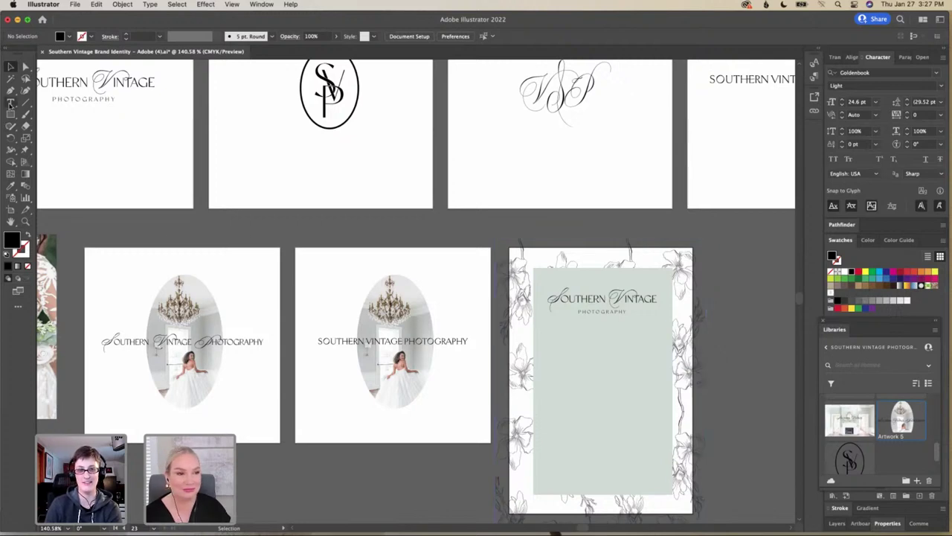
Add the text 'Welcome' on the sage card and centre it beneath the logo
left_click(602, 344)
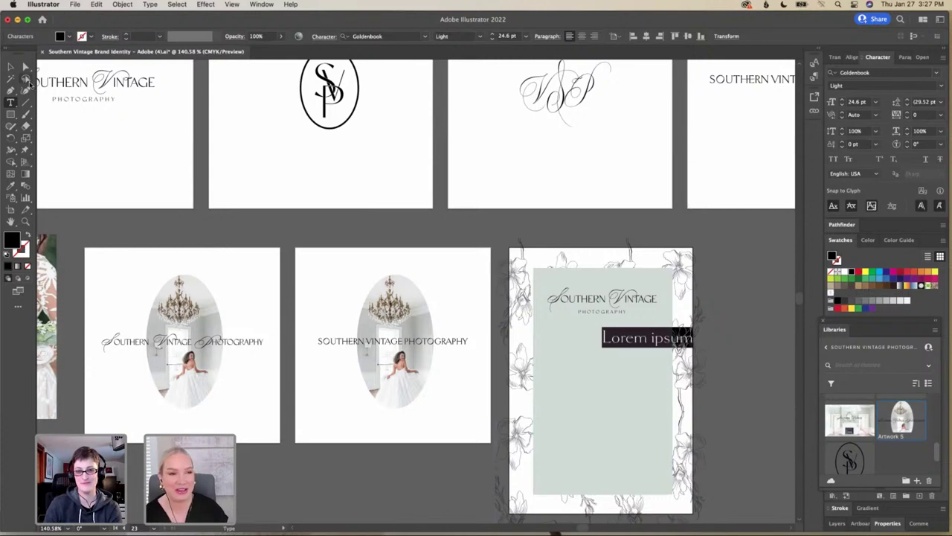
left_click(11, 67)
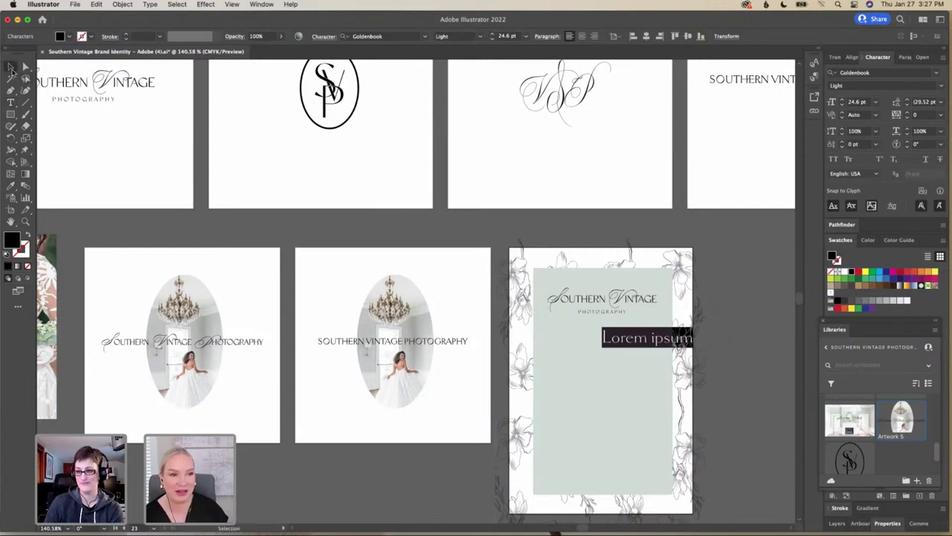
left_click_drag(587, 355, 604, 354)
triple_click(607, 353)
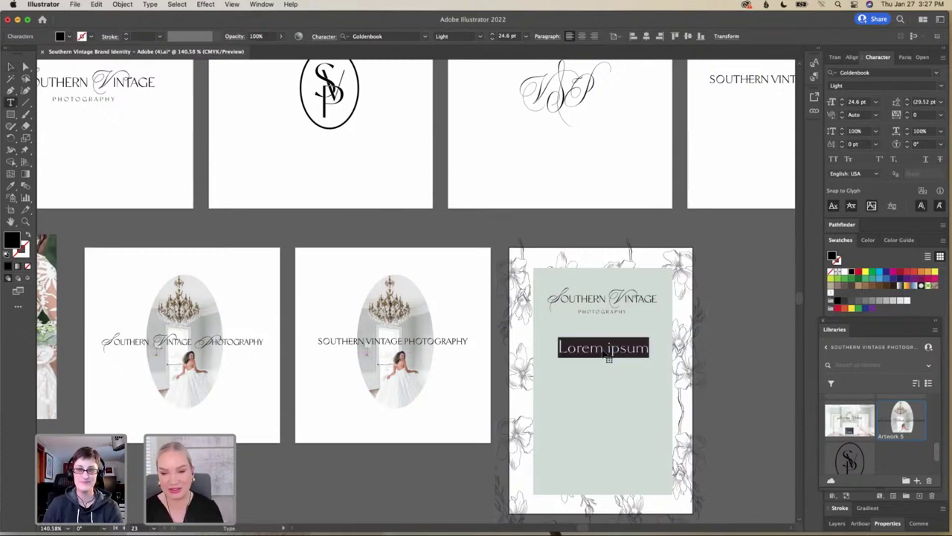
type("Welcome")
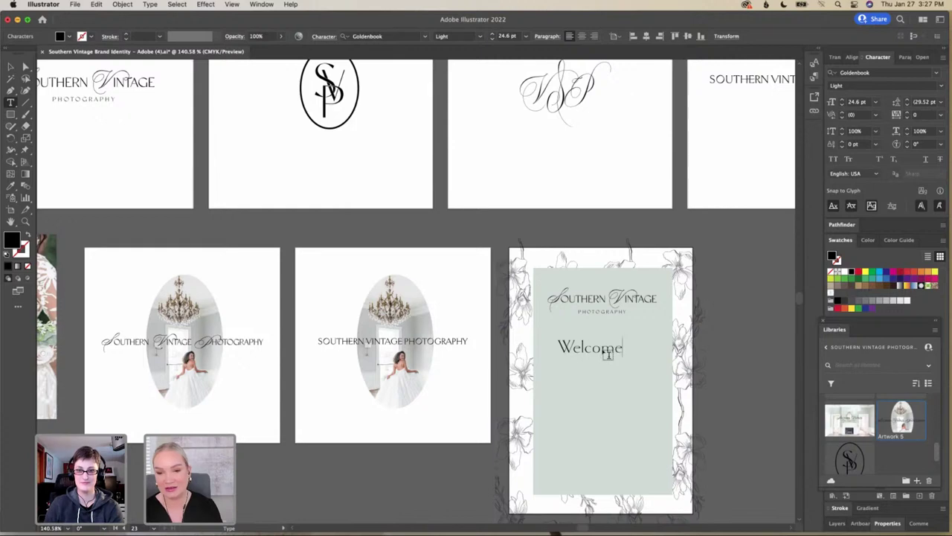
left_click(12, 67)
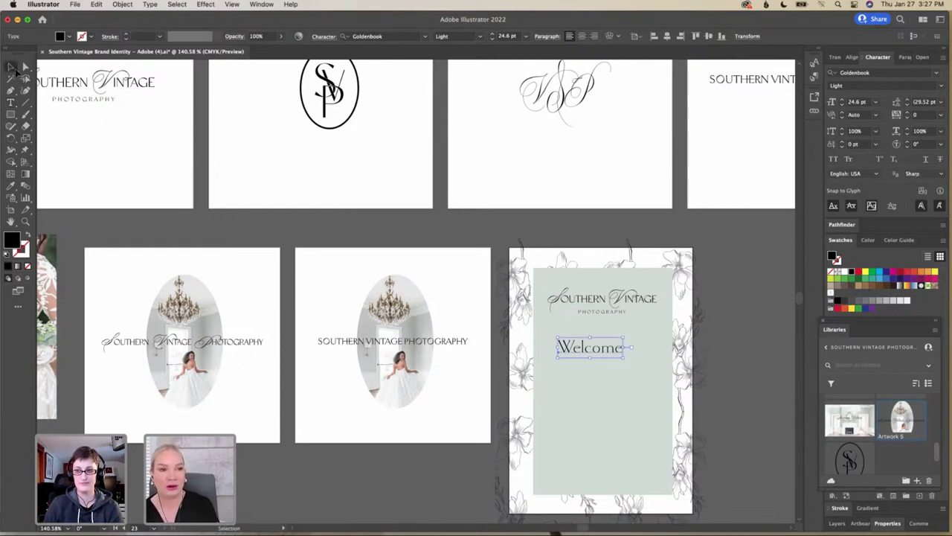
left_click_drag(565, 350, 586, 355)
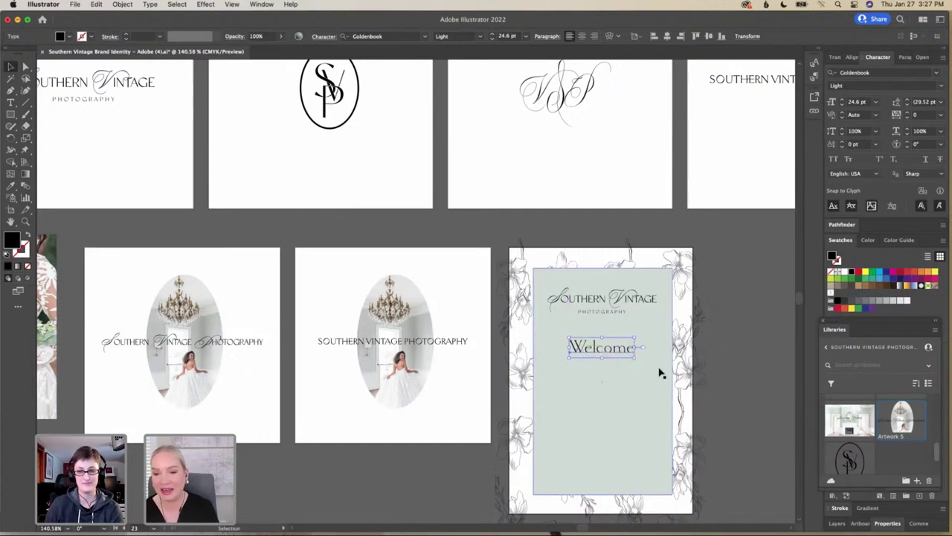
Change the Welcome font to Classico
left_click(878, 72)
type("class")
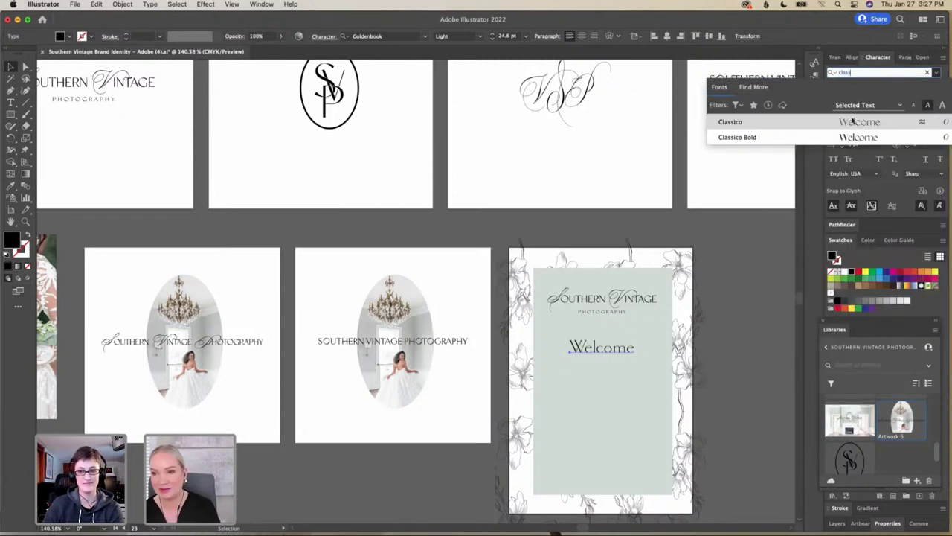
left_click(853, 120)
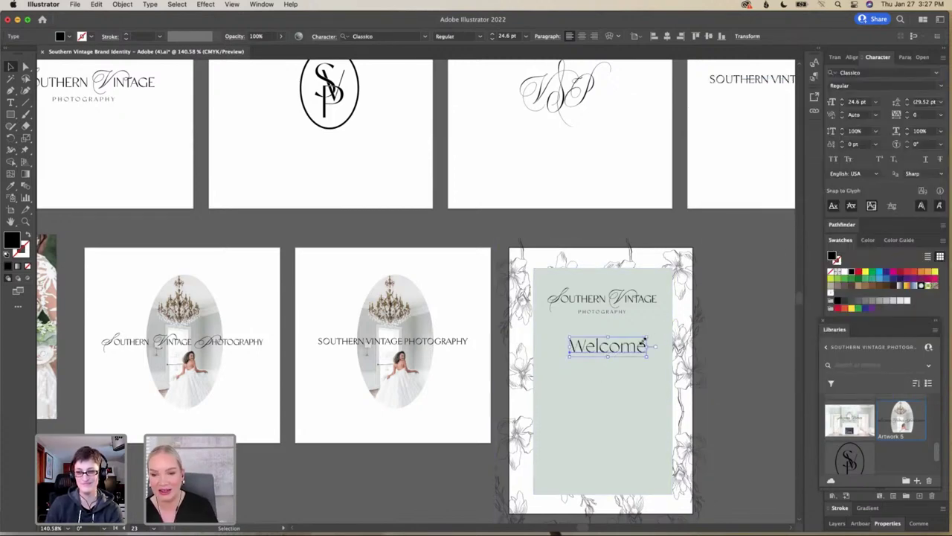
Scale Welcome down to a small heading size, undoing the first attempt and resizing again
left_click_drag(644, 341, 627, 343)
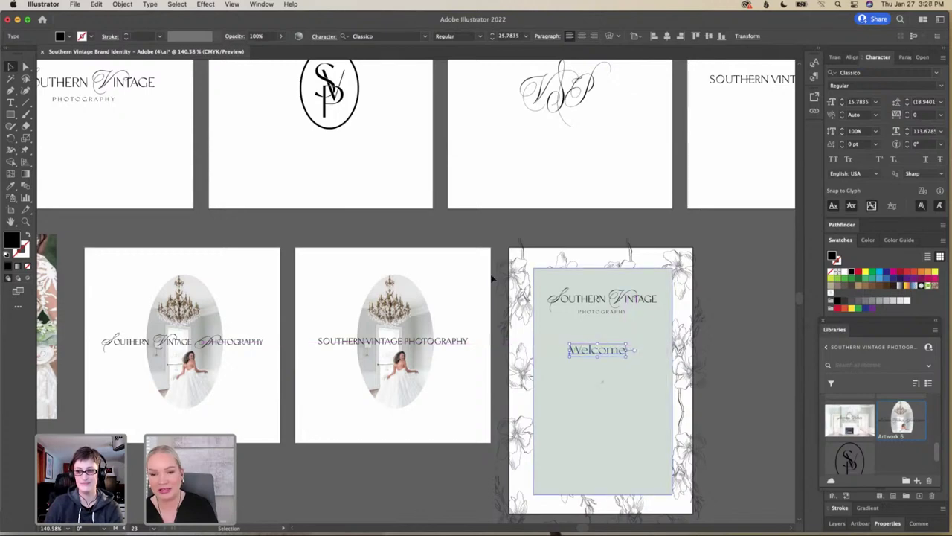
left_click(97, 5)
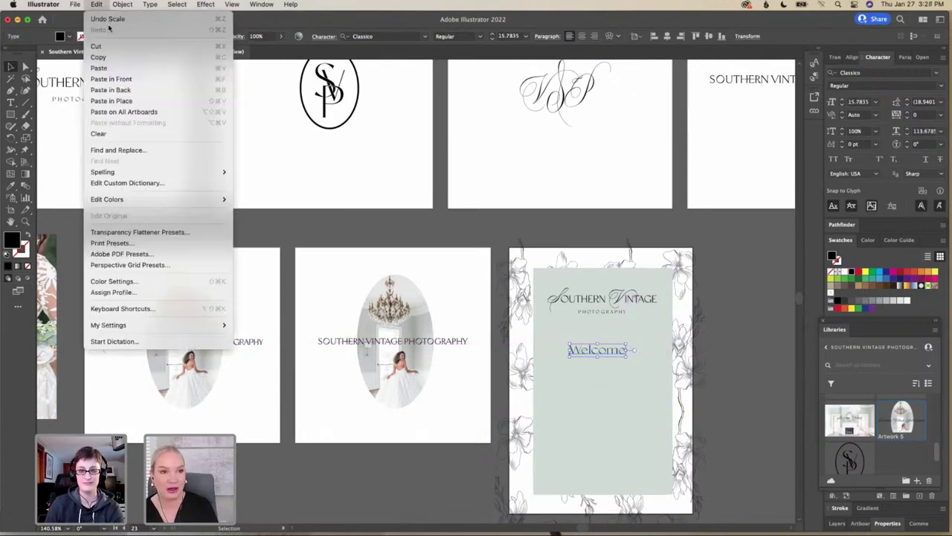
left_click(108, 18)
left_click(96, 5)
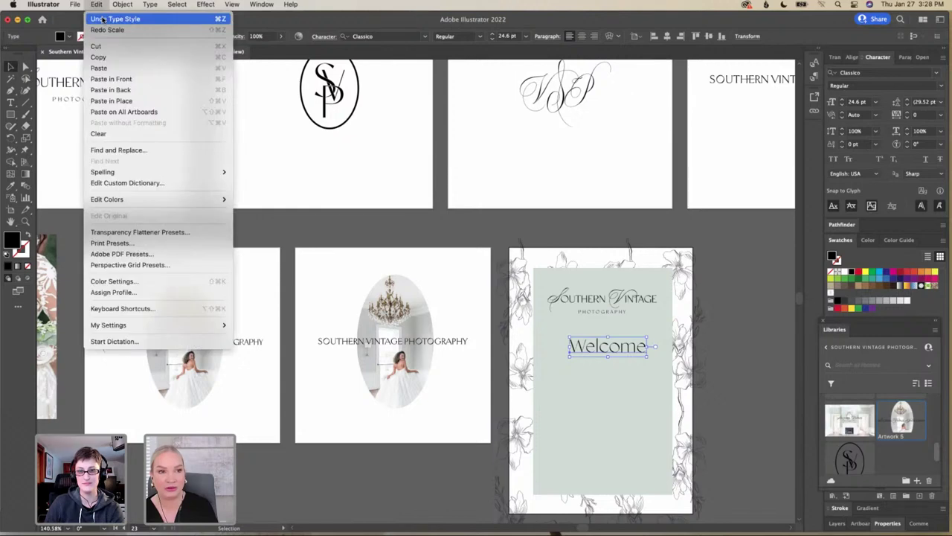
left_click(755, 347)
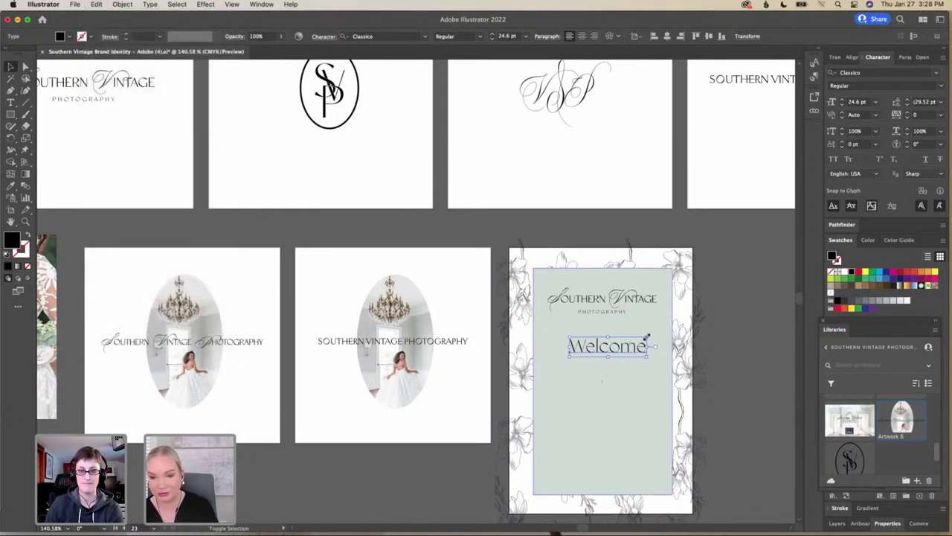
left_click_drag(647, 337, 606, 354)
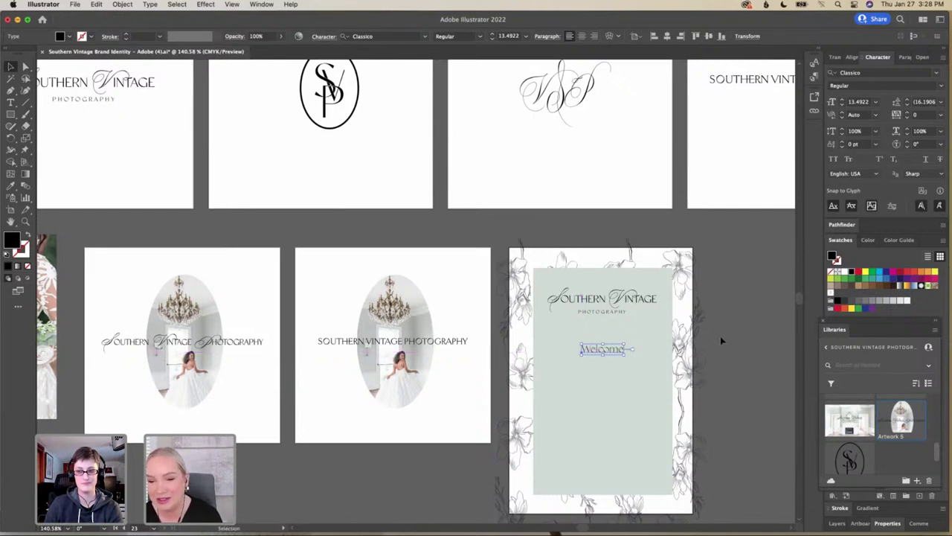
left_click(720, 340)
scroll(623, 381, "down", 2)
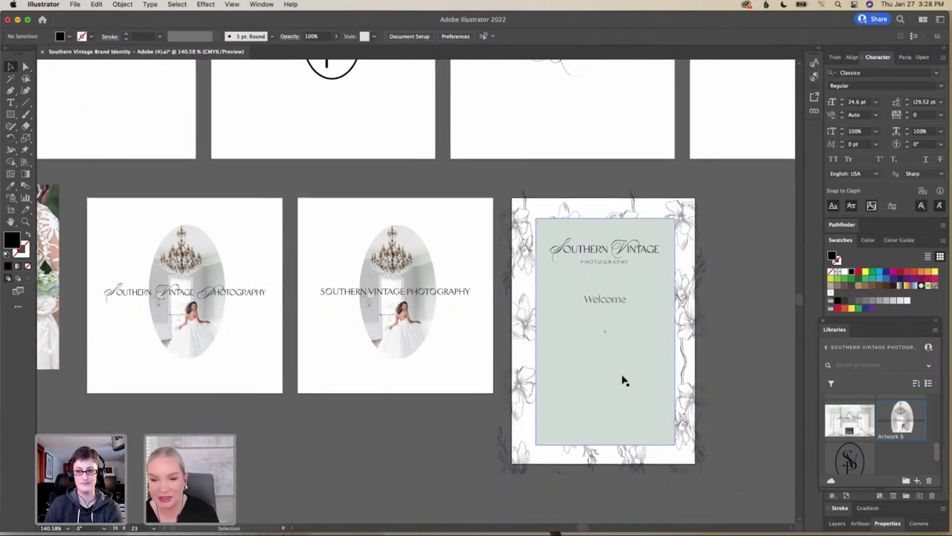
scroll(609, 315, "up", 2)
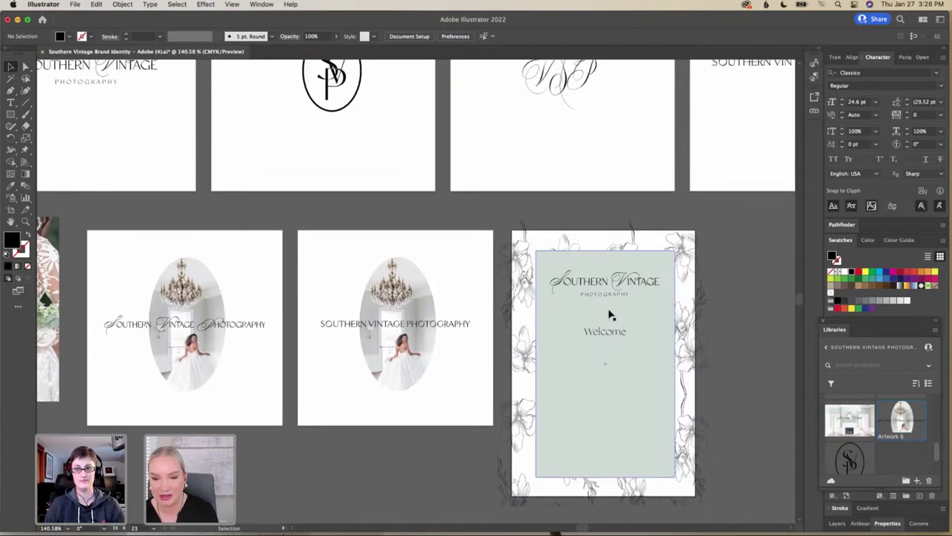
scroll(610, 315, "up", 1)
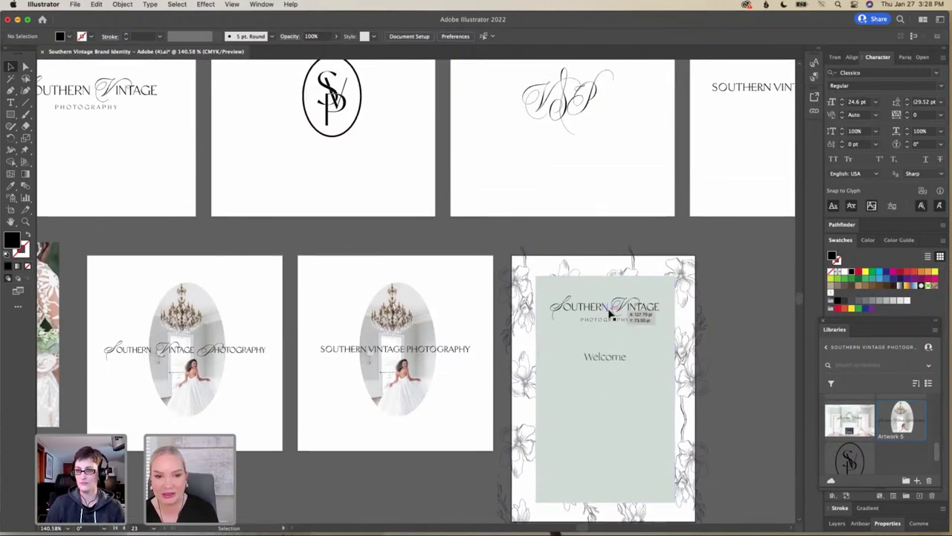
scroll(608, 315, "down", 1)
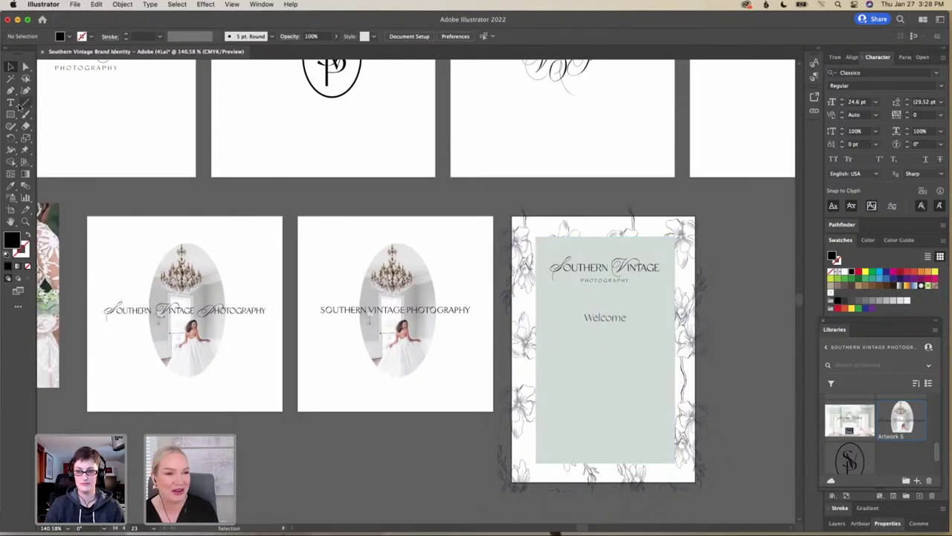
Type the couple's names in capitals below Welcome and centre them on the card
left_click(14, 104)
left_click(600, 346)
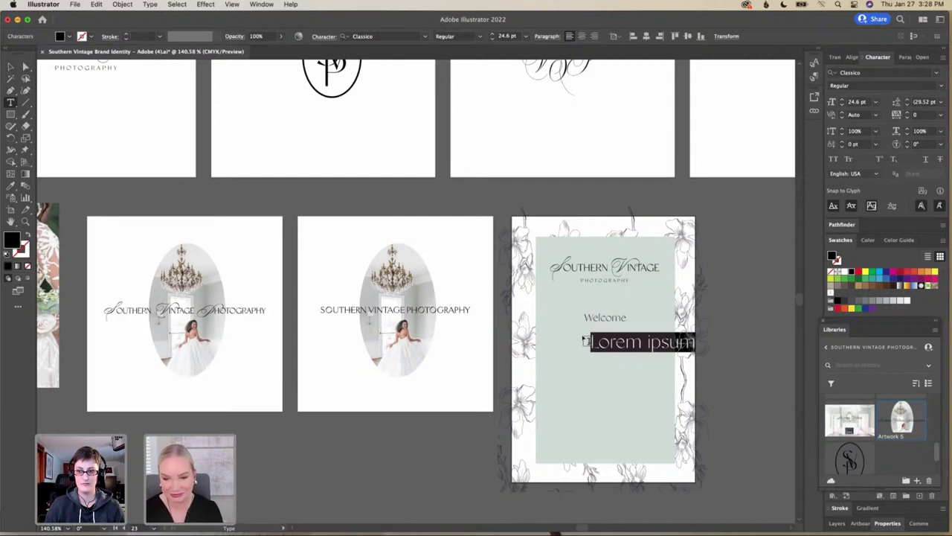
type("JULIA")
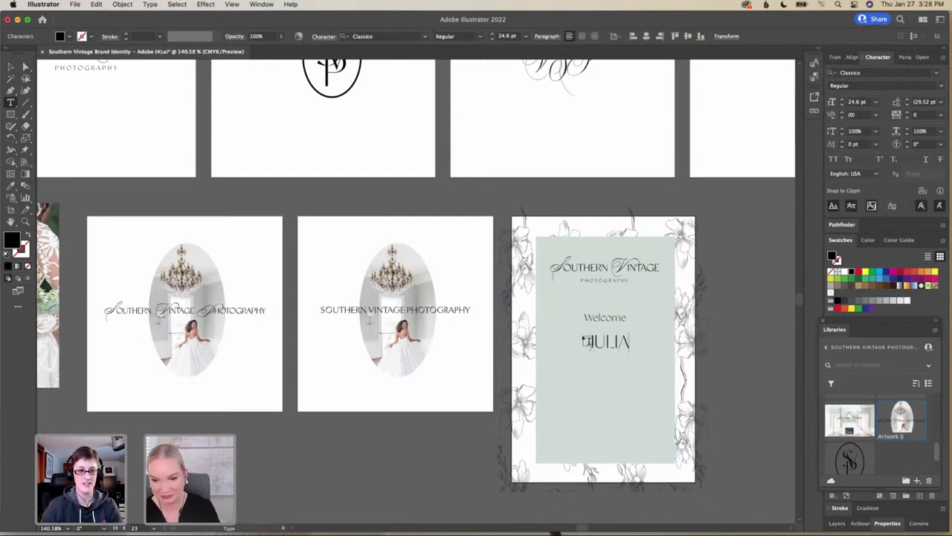
type(" & ")
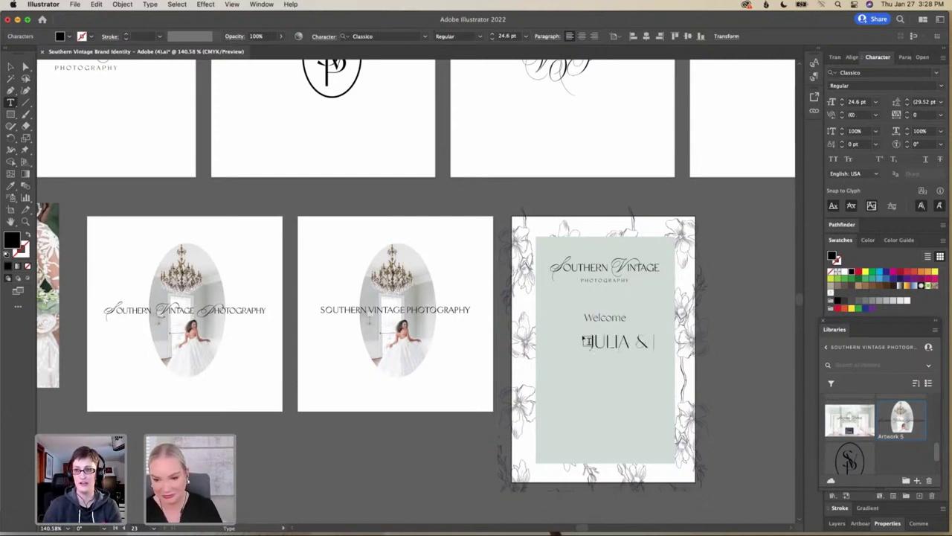
type("BRAND")
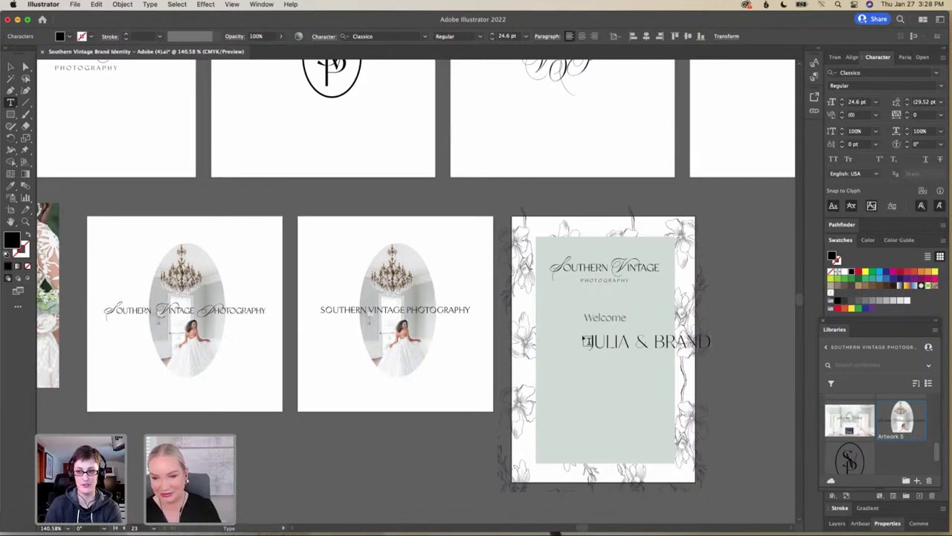
type("ON")
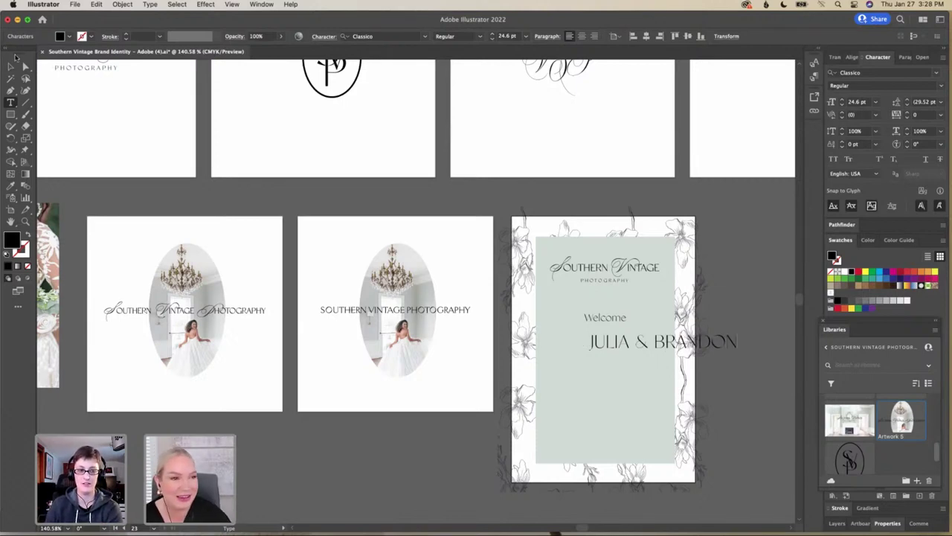
left_click(12, 66)
left_click_drag(595, 342, 563, 343)
Set the names in Desirable Calligraphy and retype them in script case
double_click(563, 343)
key("super+a")
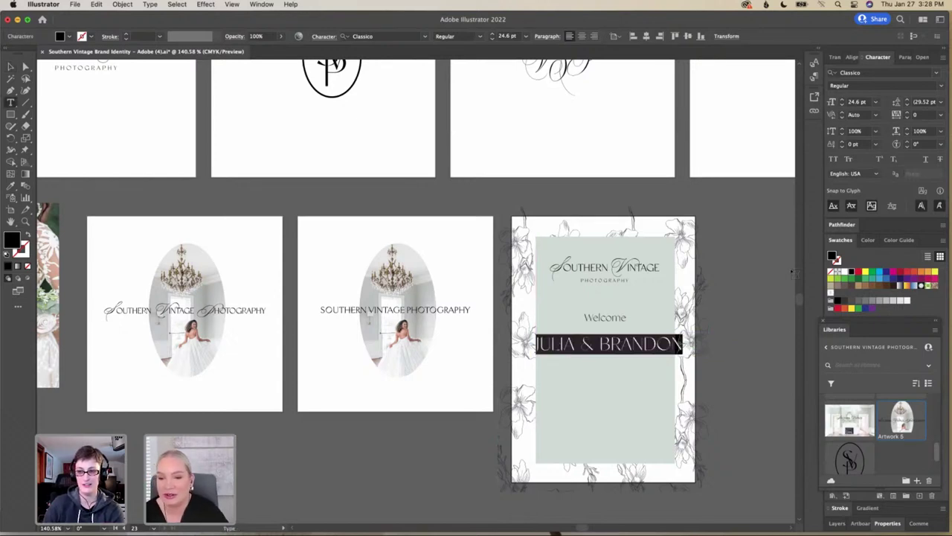
left_click(899, 72)
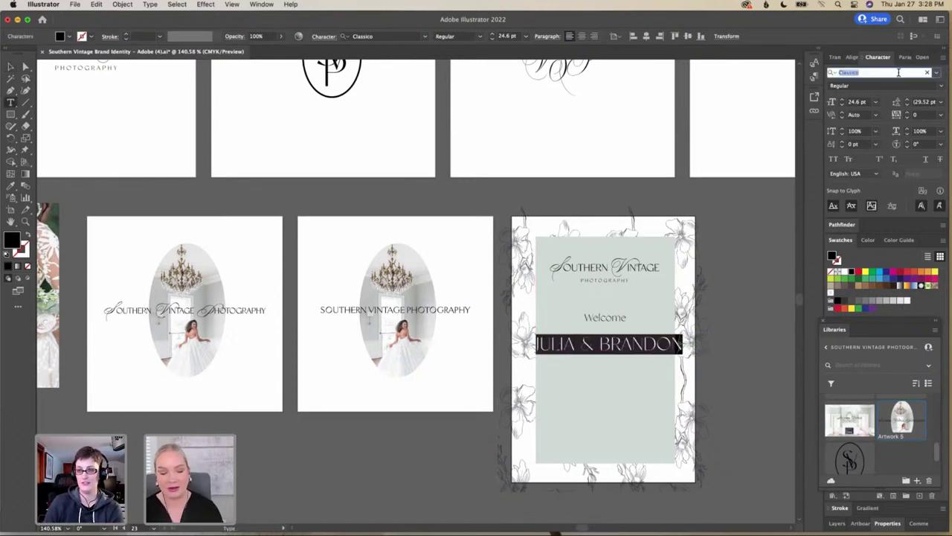
type("Di")
key("BackSpace")
key("BackSpace")
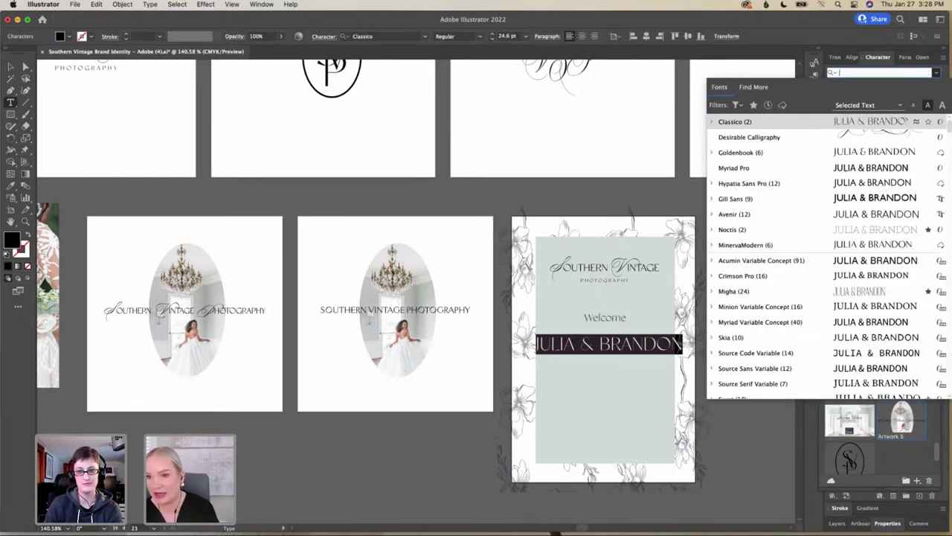
left_click(744, 137)
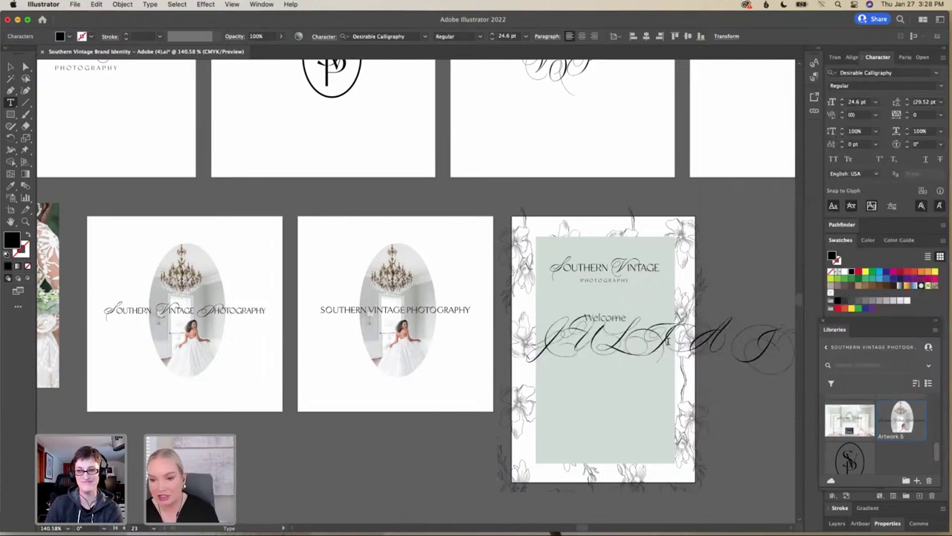
type("Jul")
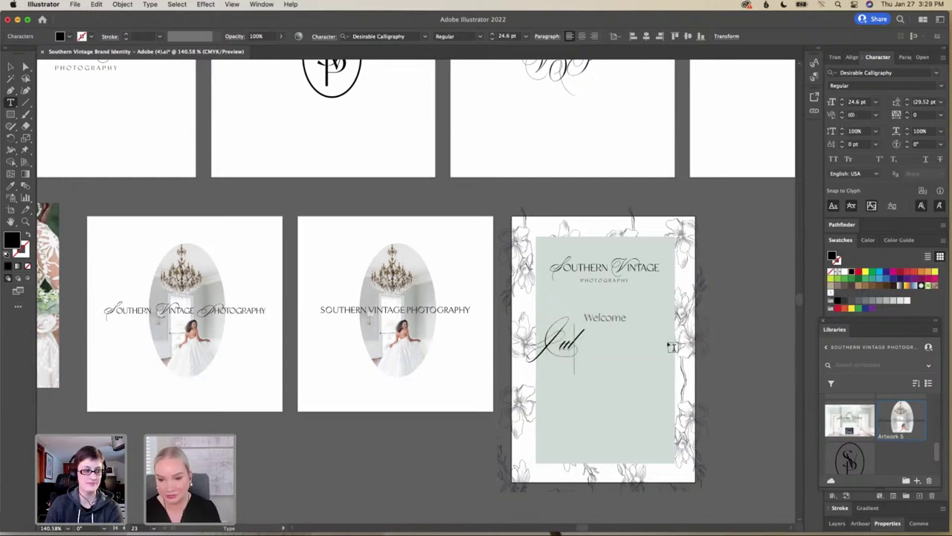
type("ia J")
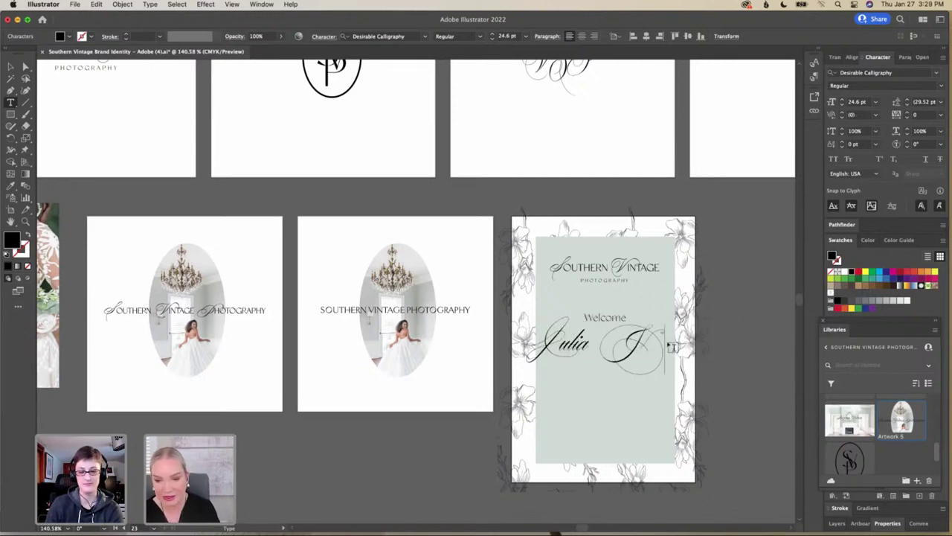
type(" Brandon")
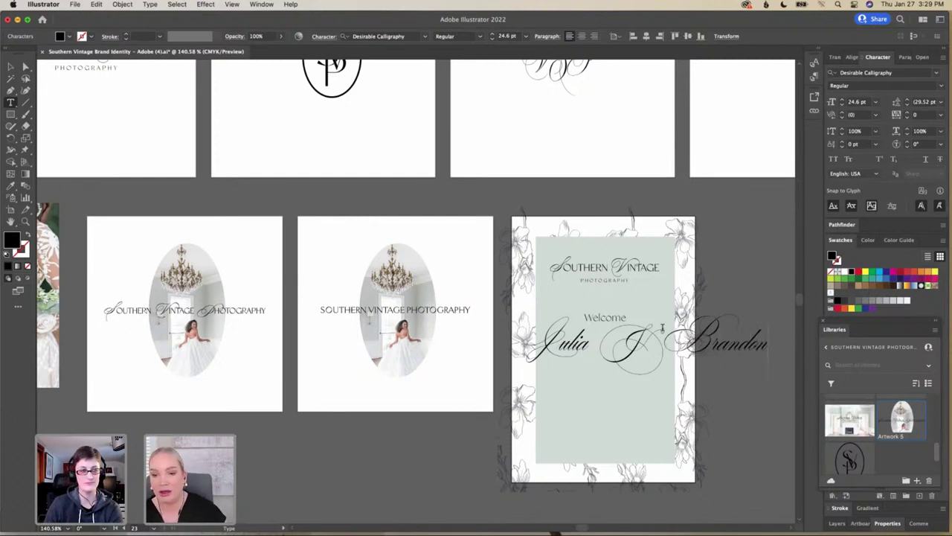
scroll(517, 233, "up", 1)
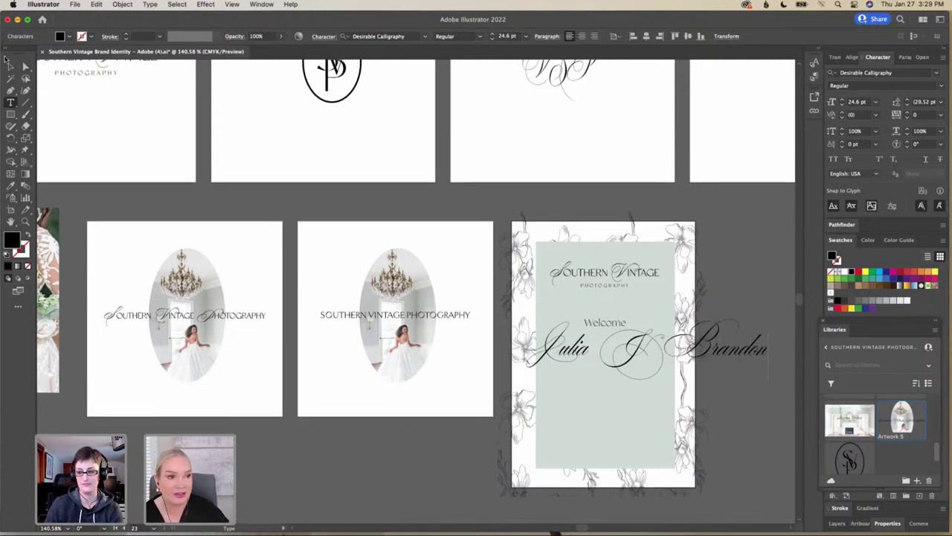
left_click(11, 66)
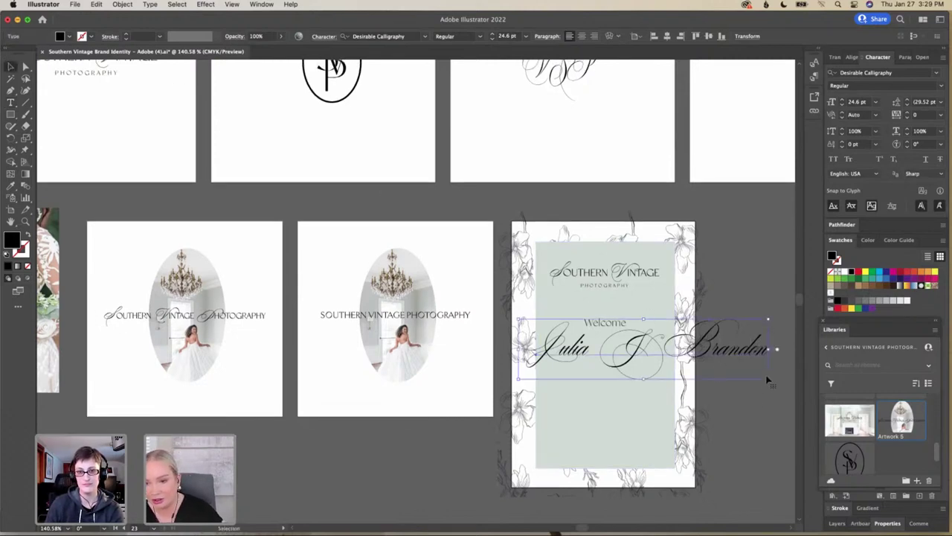
Shrink the names to about 12.56 pt and centre them just beneath Welcome
left_click_drag(767, 380, 657, 367)
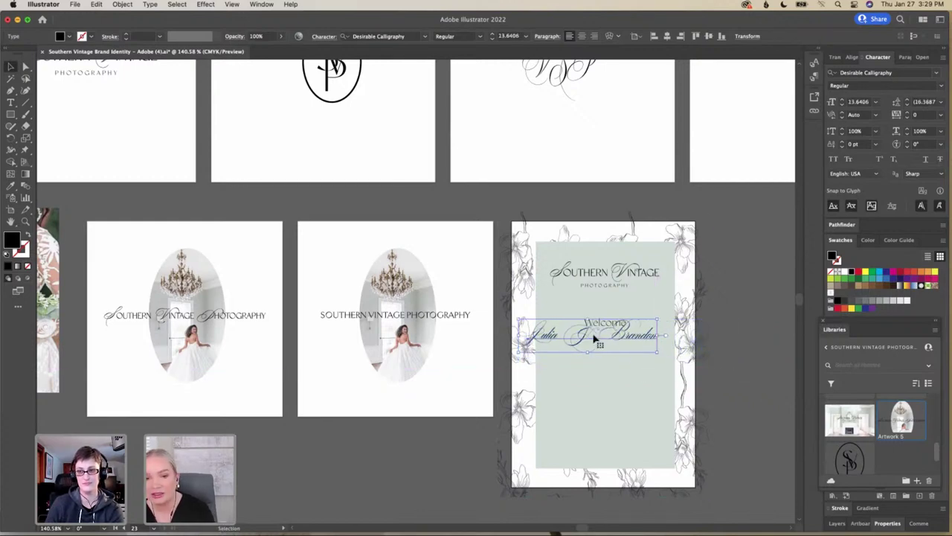
left_click_drag(598, 345, 600, 356)
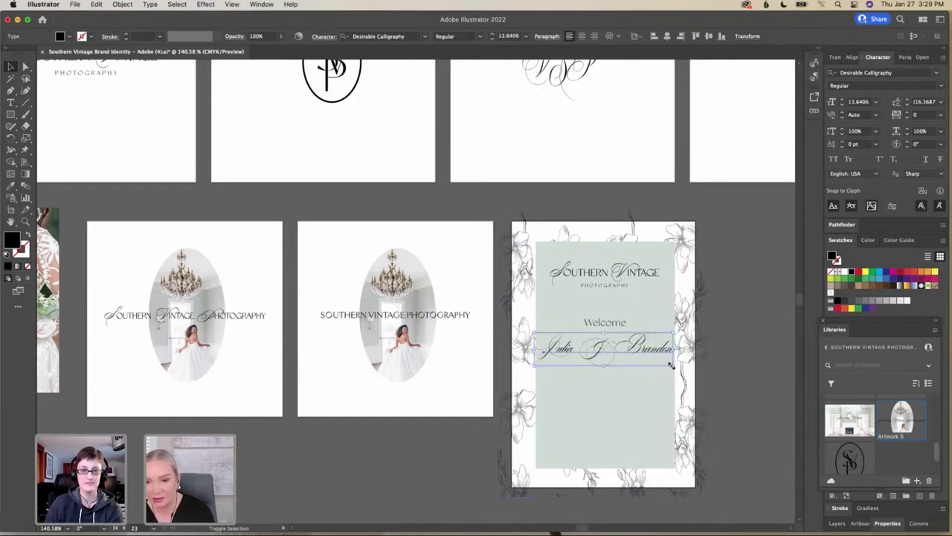
left_click_drag(672, 365, 665, 366)
left_click_drag(606, 346, 610, 347)
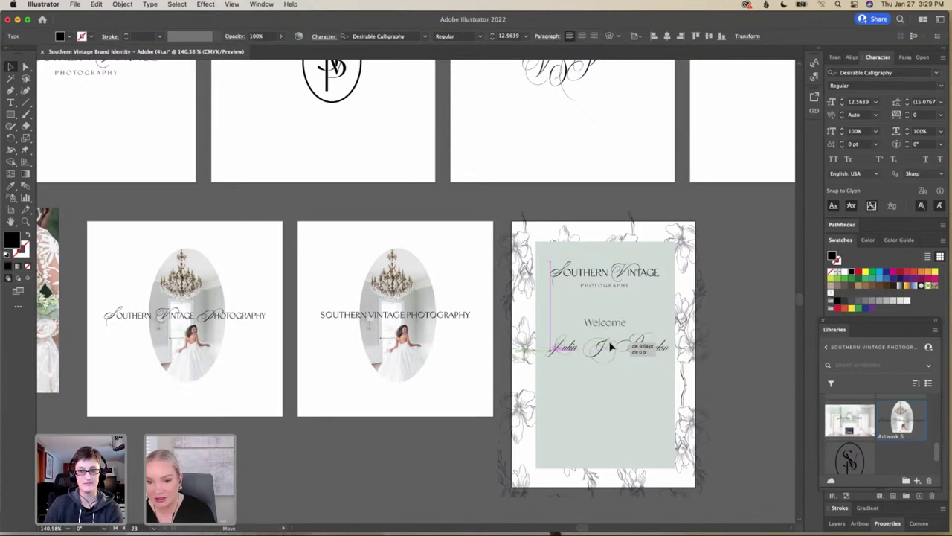
left_click_drag(610, 346, 611, 346)
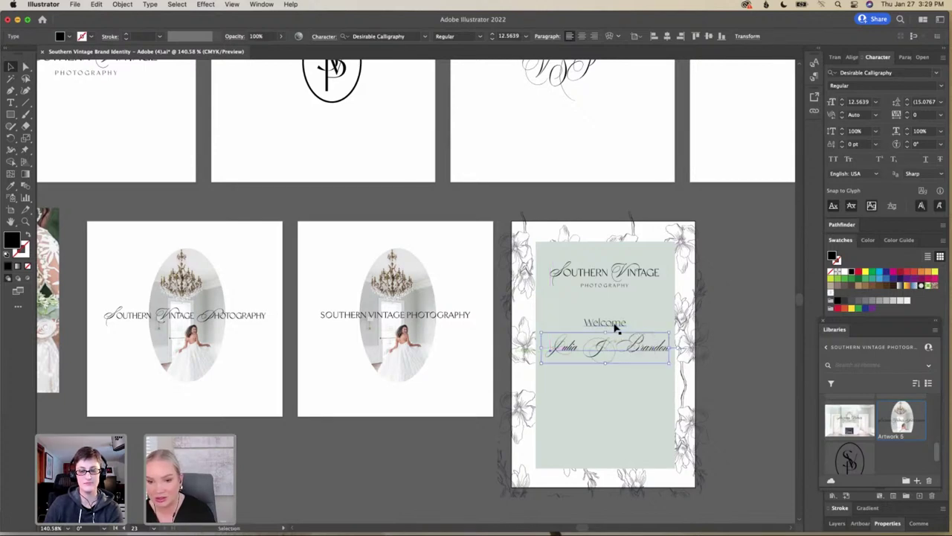
left_click(614, 326)
Copy Welcome beneath the names and retype it as 'To The Southern Vintage Wedding Family'
left_click(617, 334)
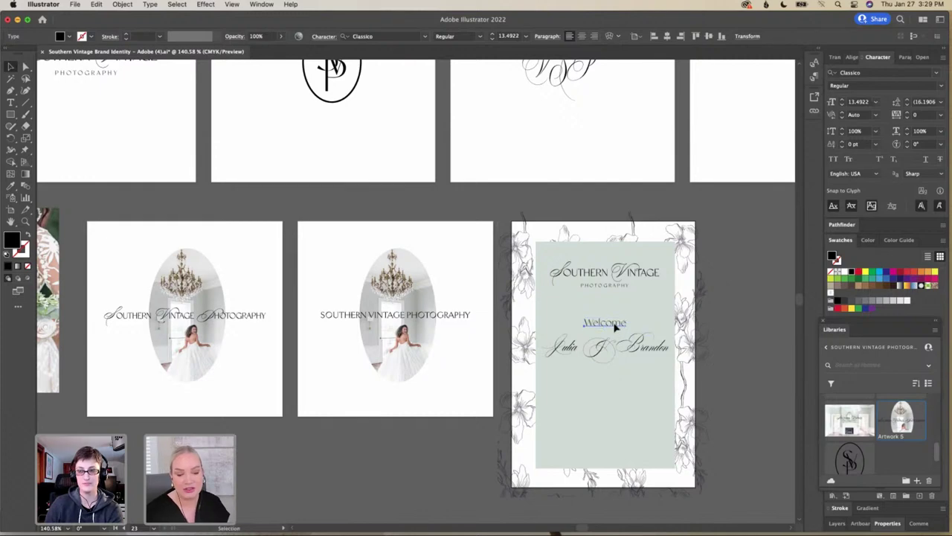
left_click_drag(431, 293, 609, 375)
double_click(610, 376)
double_click(611, 374)
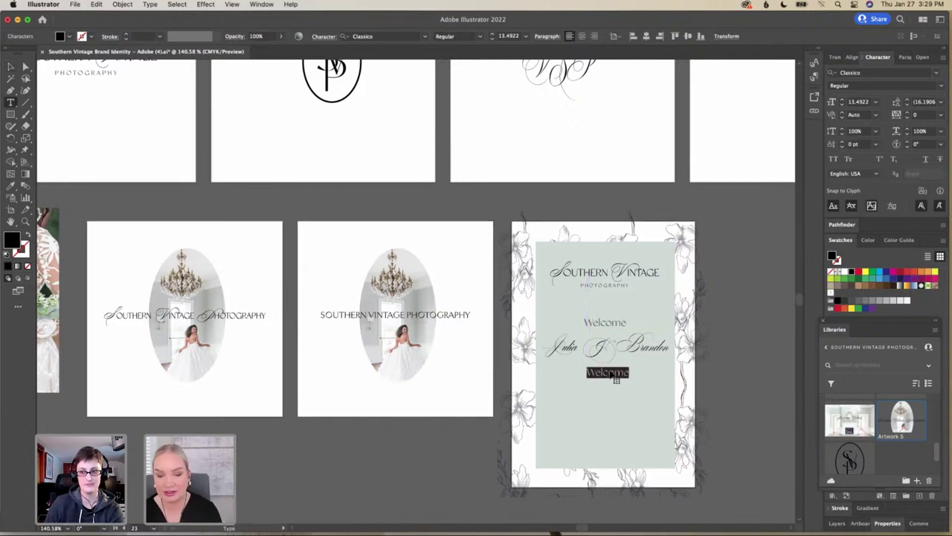
type("To")
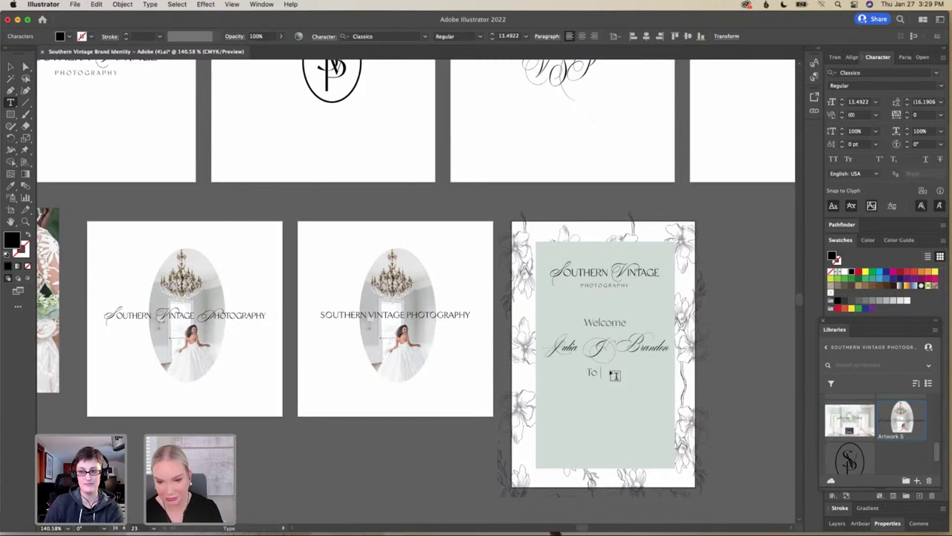
type("The So")
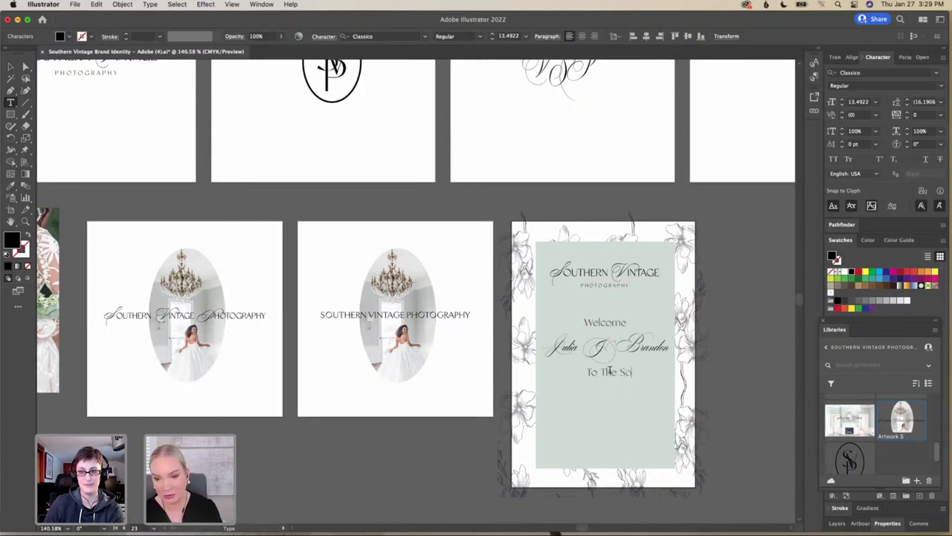
type("uthern Vintag")
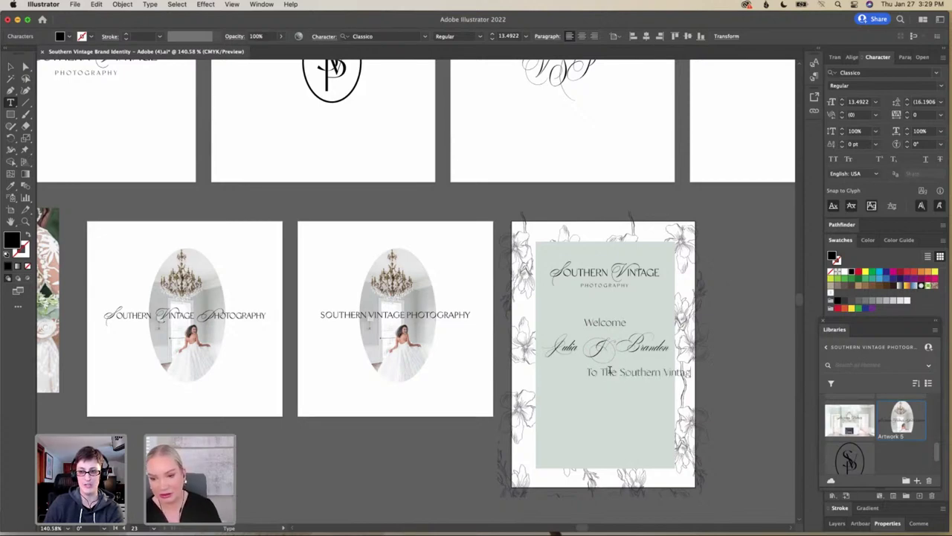
type("e Wedding Family")
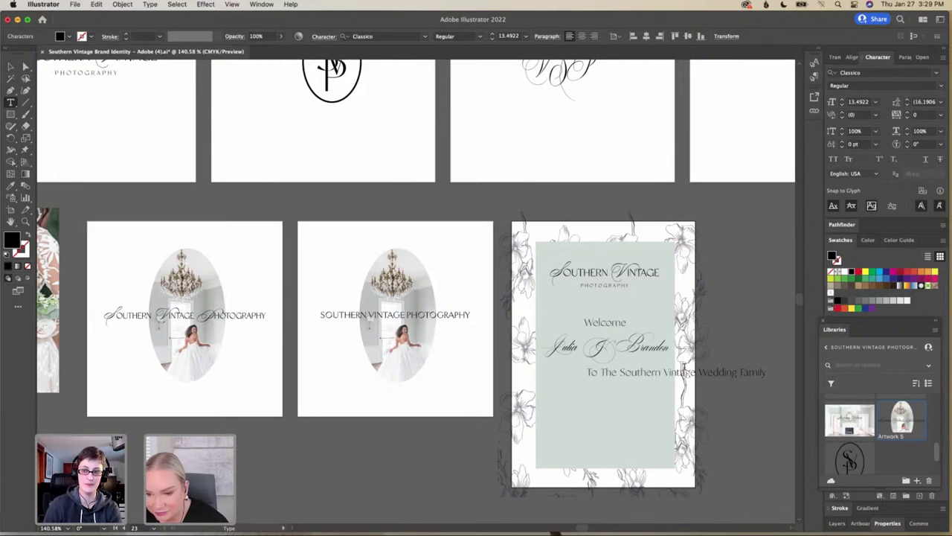
Break the dedication after 'Vintage' so 'Wedding Family' sits on a second line
left_click(700, 372)
key("Return")
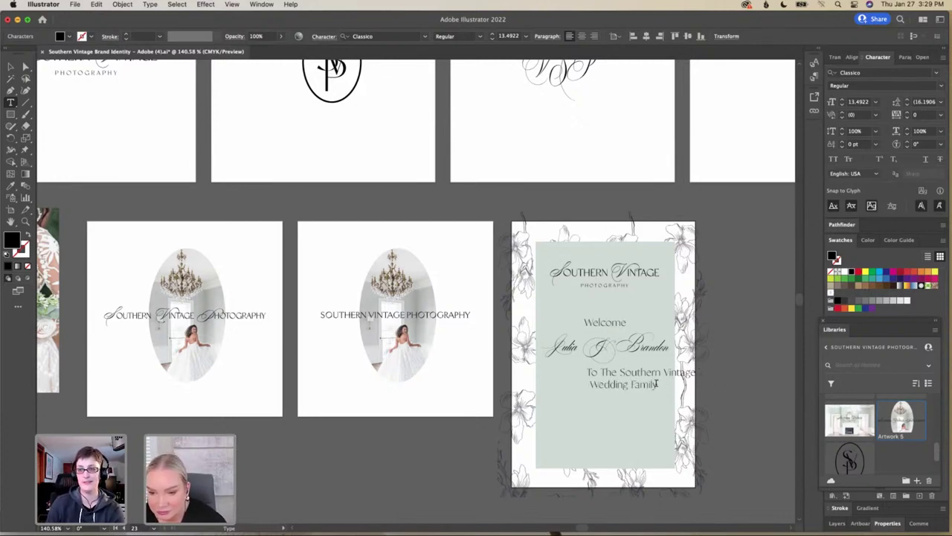
left_click_drag(658, 385, 579, 375)
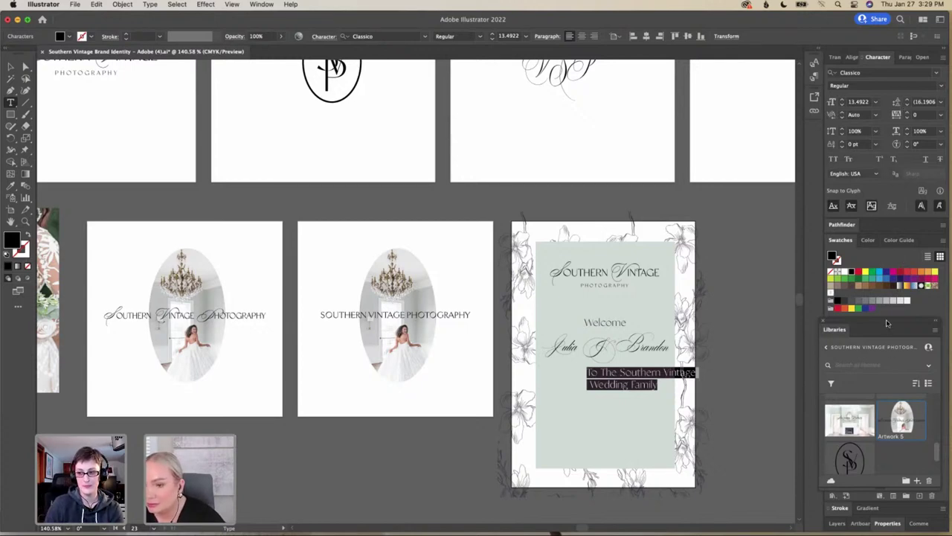
left_click_drag(887, 321, 866, 280)
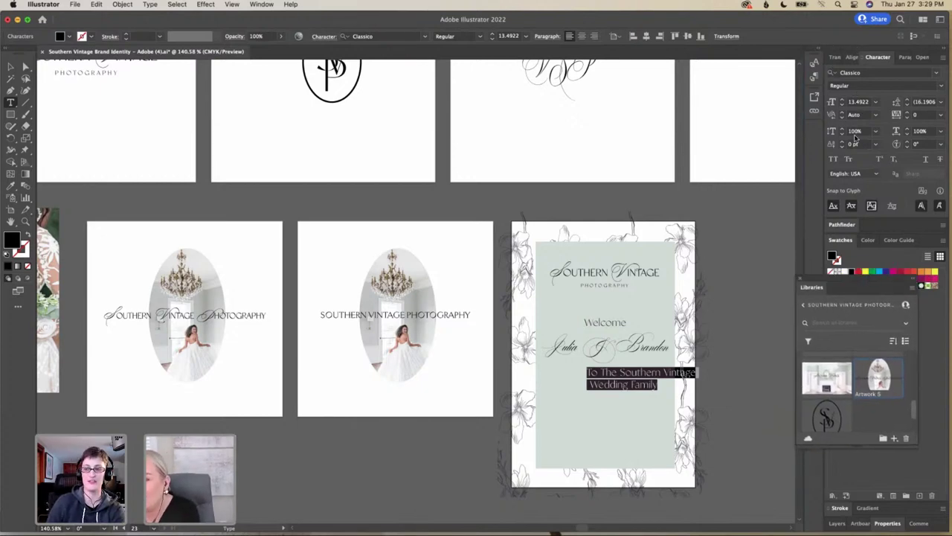
Dock the Libraries panel at the top, expand Gradient and Artboards, and preview the Color Guide
left_click(856, 57)
left_click(837, 57)
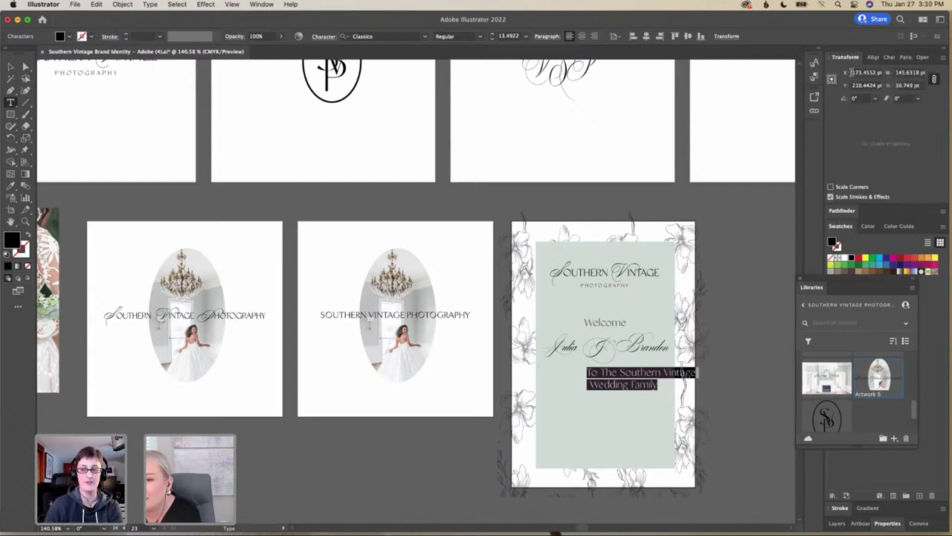
left_click(868, 58)
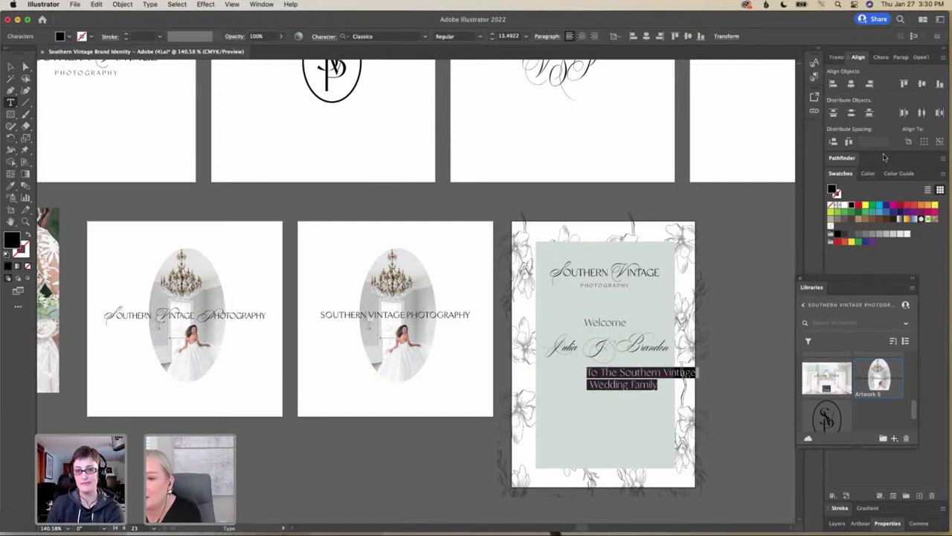
left_click_drag(875, 282, 778, 53)
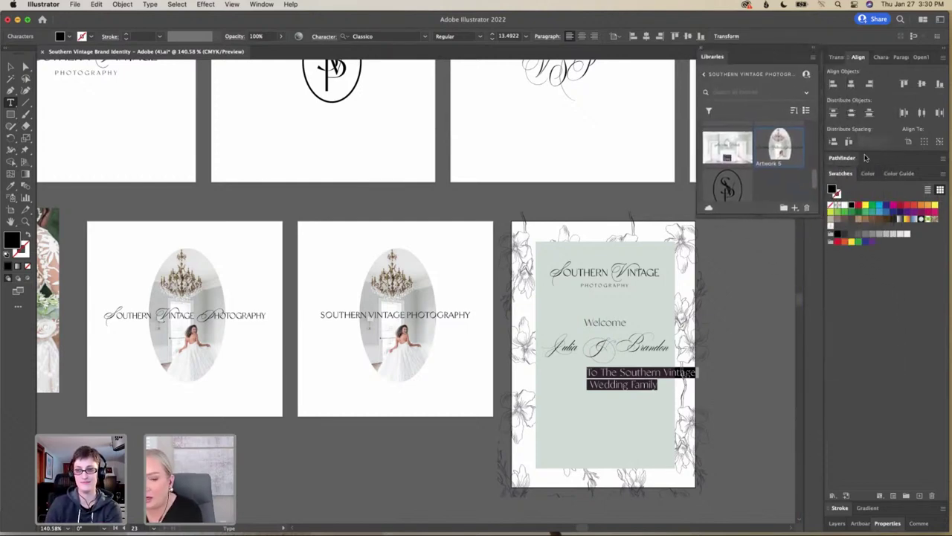
left_click(869, 508)
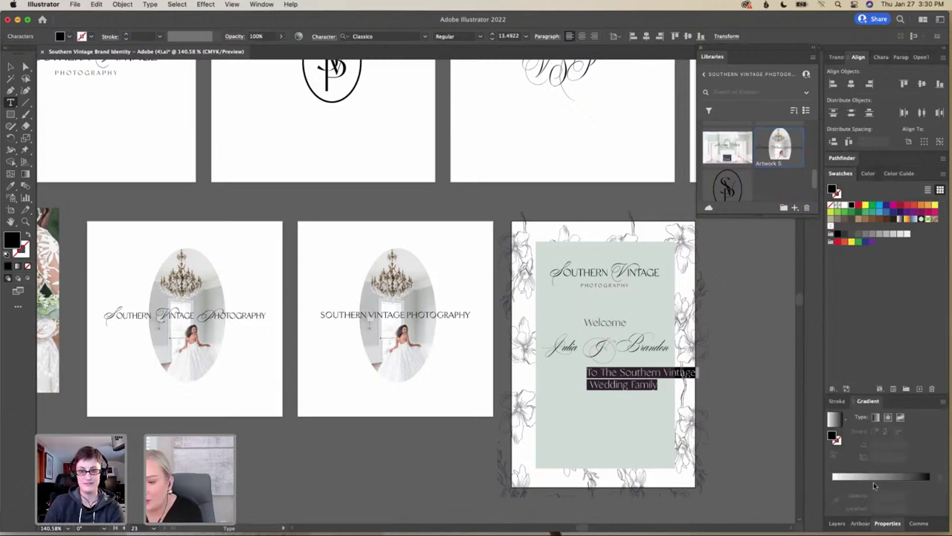
left_click(865, 524)
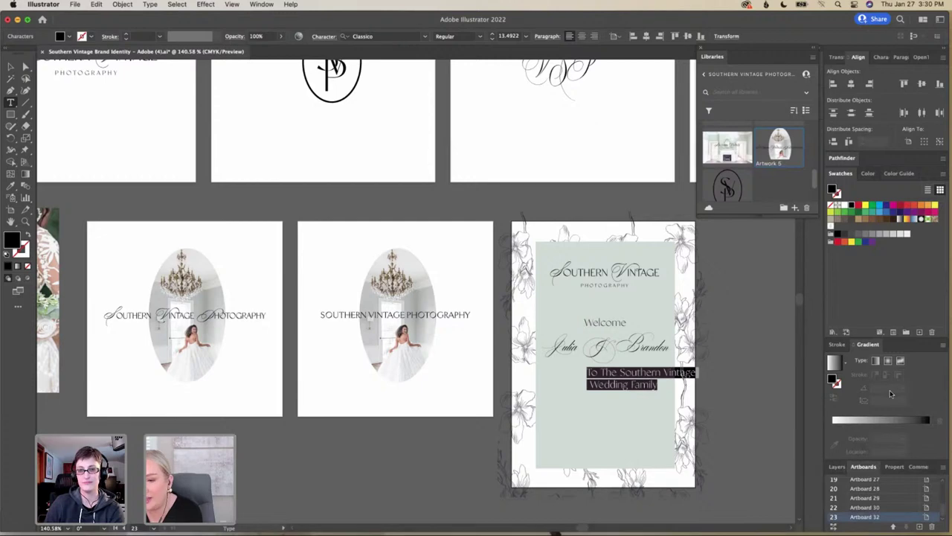
left_click(870, 174)
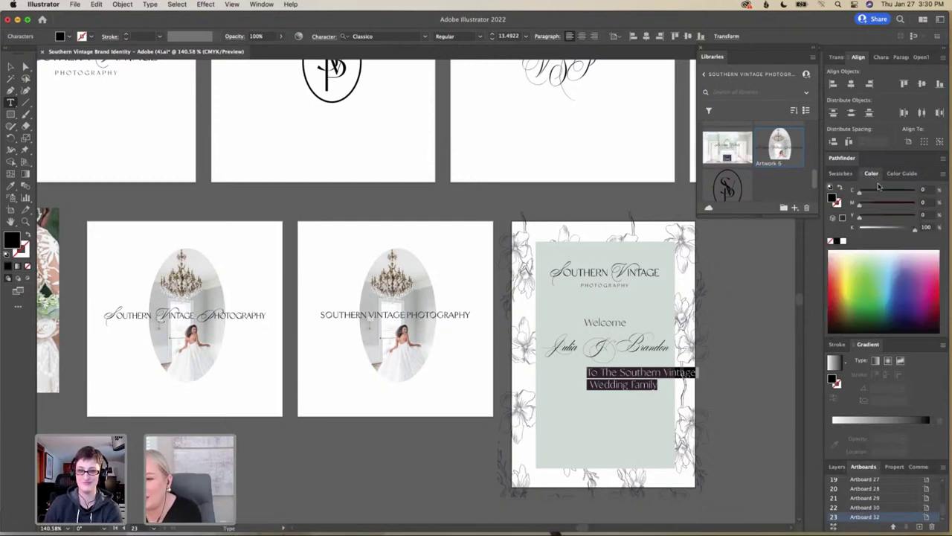
left_click(890, 176)
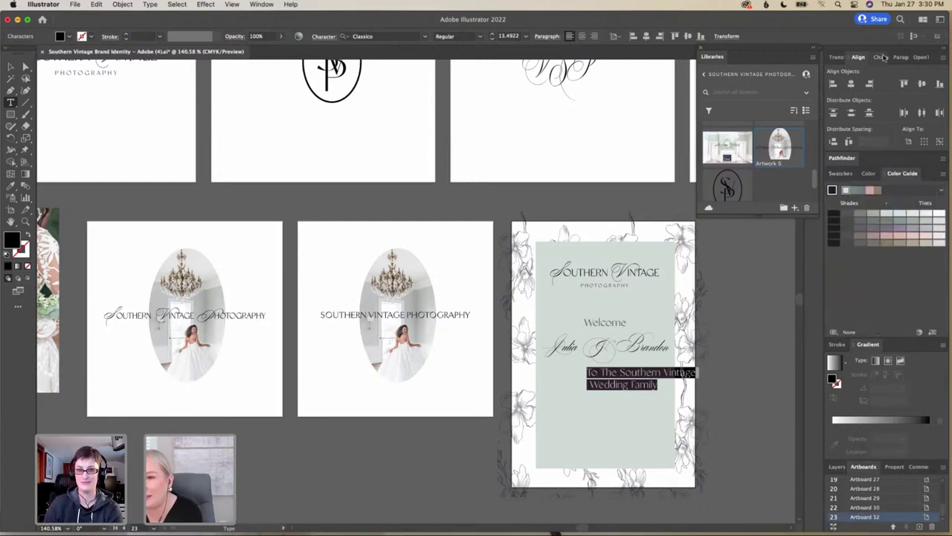
left_click(879, 58)
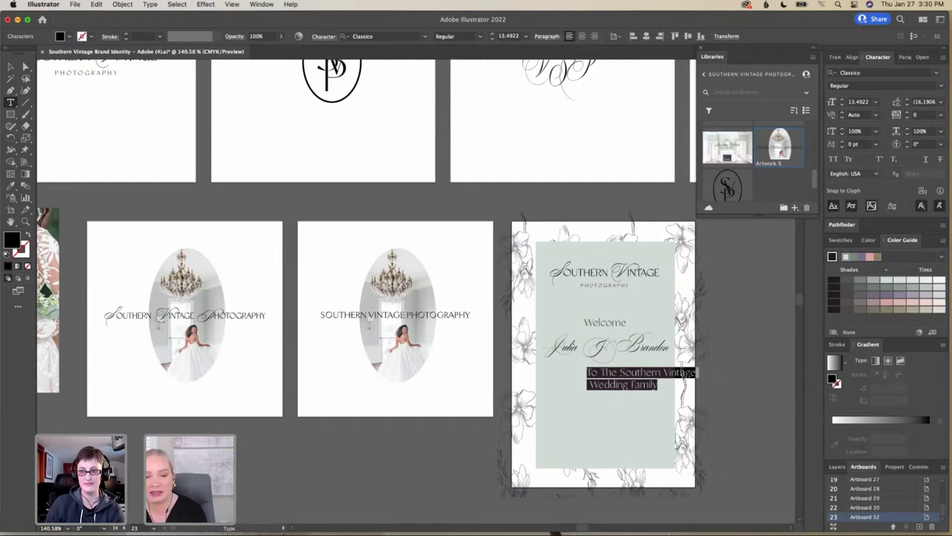
Restore the Finder window and open Brand_Discovery in PDF Expert
mouse_move(627, 527)
left_click(817, 516)
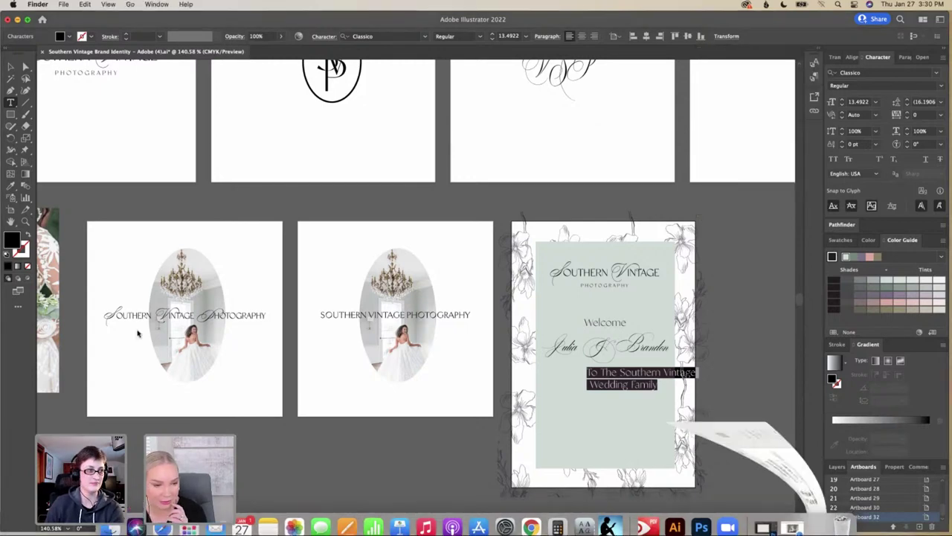
left_click(211, 239)
double_click(210, 240)
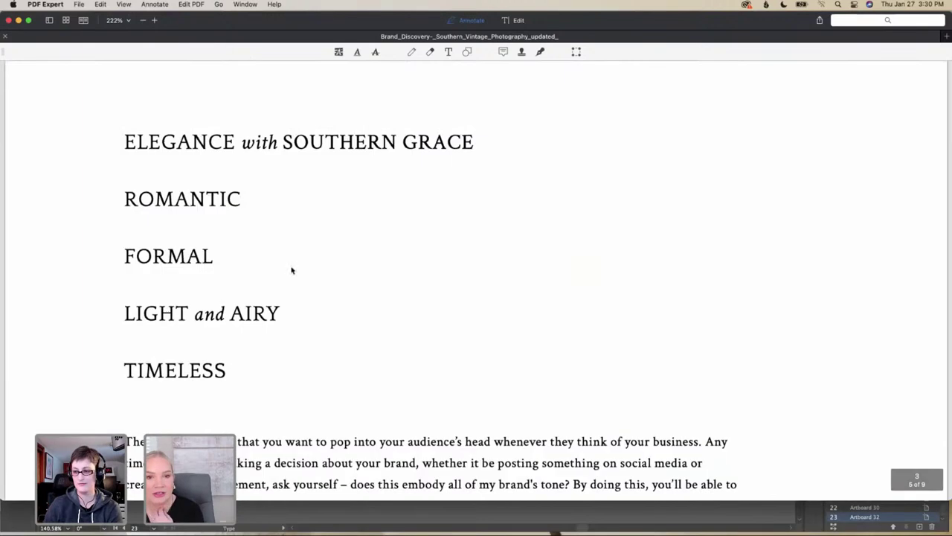
Scroll to the YOUR TONE page listing Romantic, Formal, Light and Airy, and Timeless
scroll(291, 270, "down", 1)
scroll(292, 270, "up", 5)
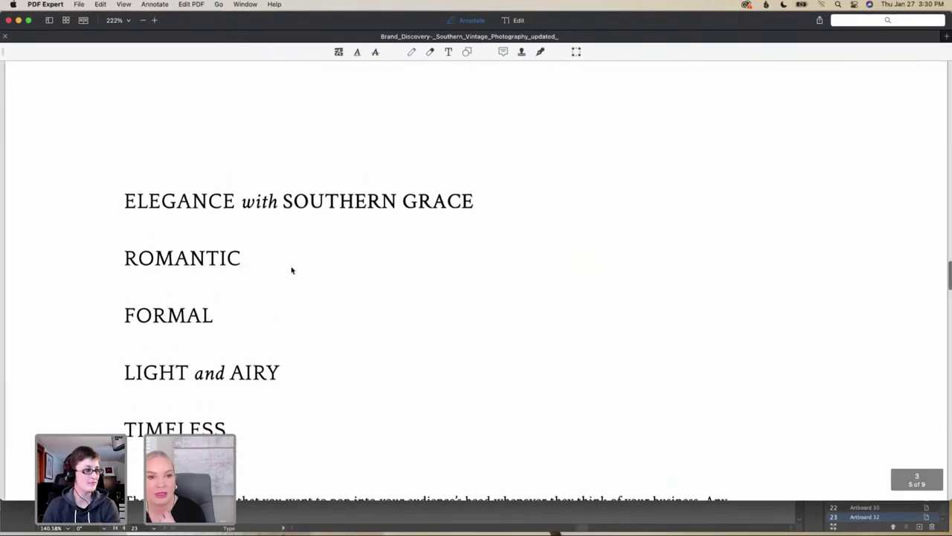
scroll(291, 270, "down", 2)
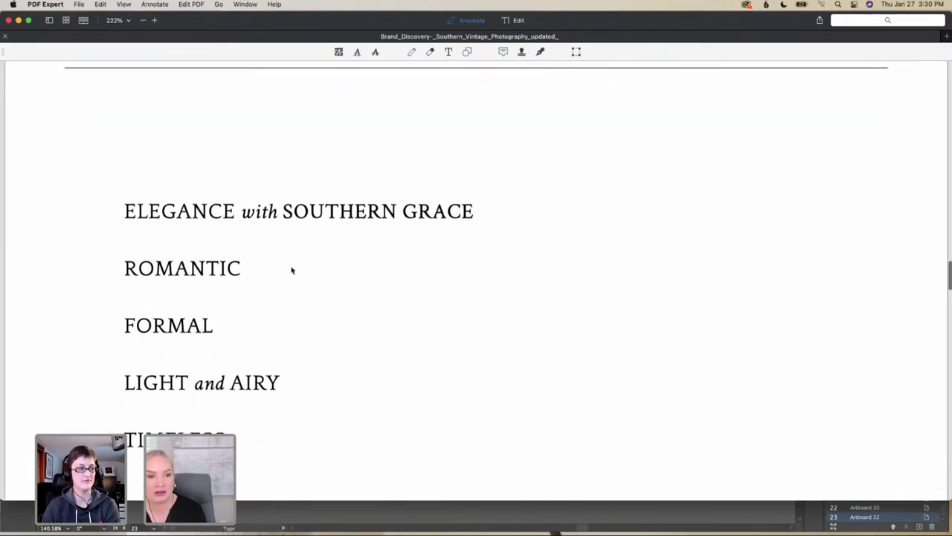
scroll(292, 270, "up", 2)
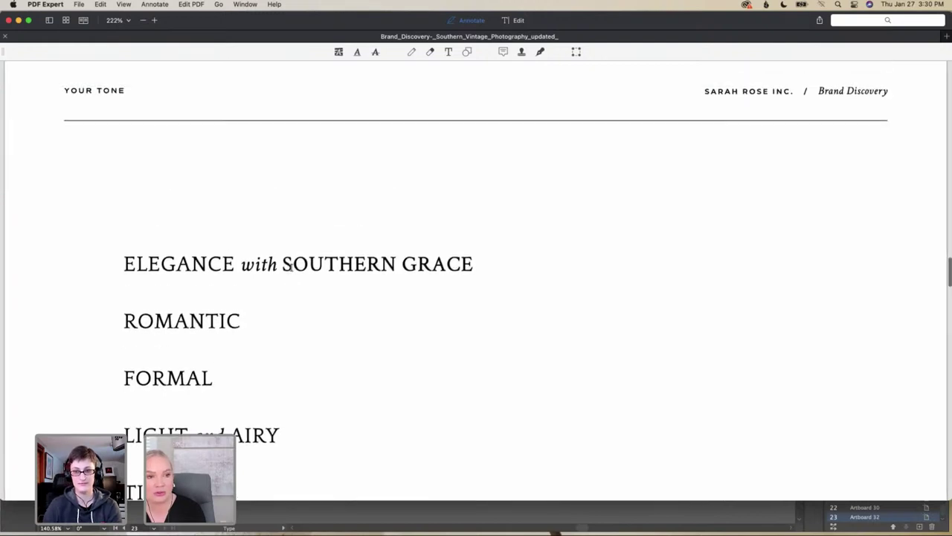
scroll(292, 270, "down", 2)
scroll(292, 270, "down", 1)
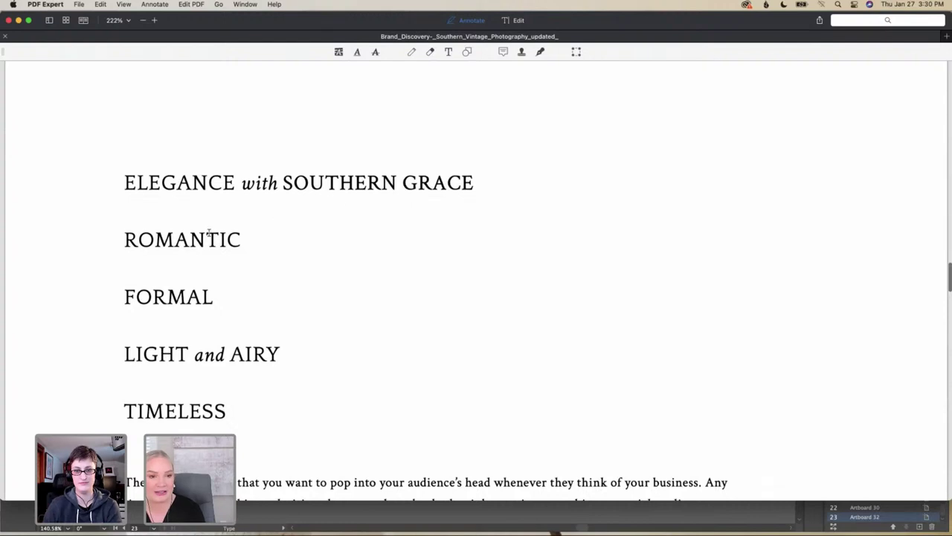
scroll(208, 236, "down", 2)
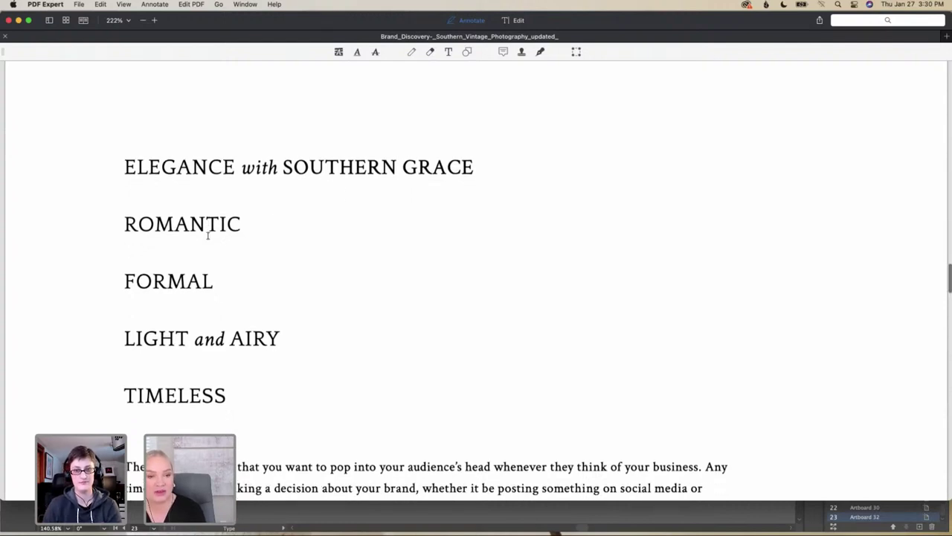
scroll(208, 238, "down", 1)
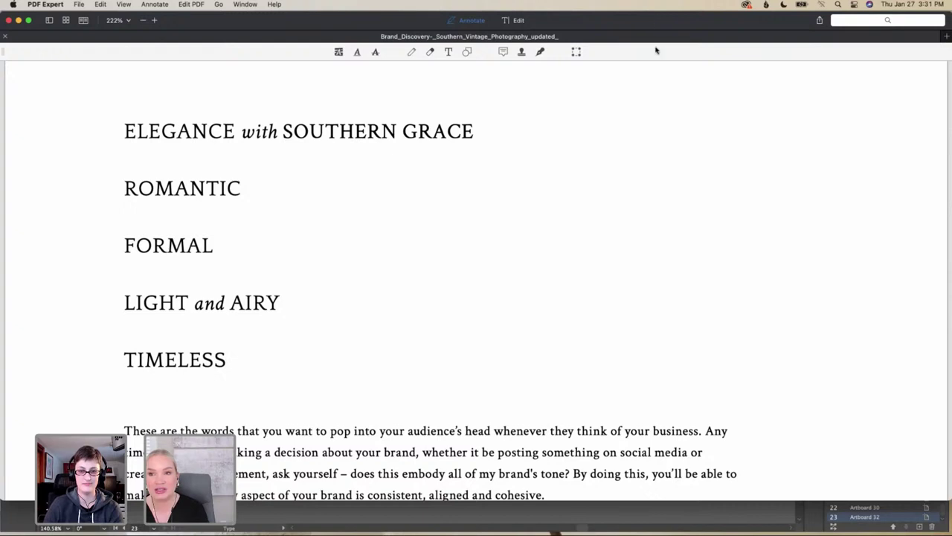
left_click_drag(655, 22, 662, 170)
left_click(630, 117)
scroll(632, 118, "up", 3)
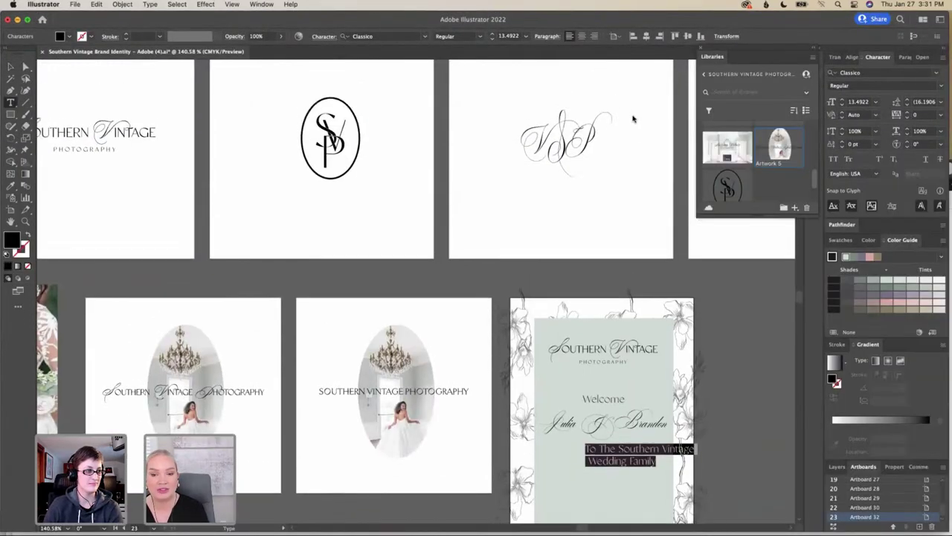
scroll(633, 119, "left", 5)
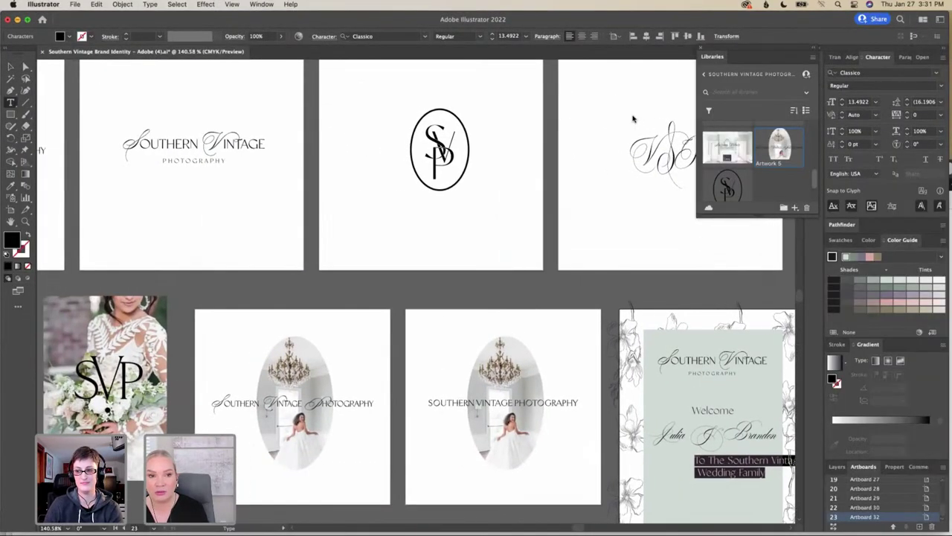
scroll(633, 119, "left", 1)
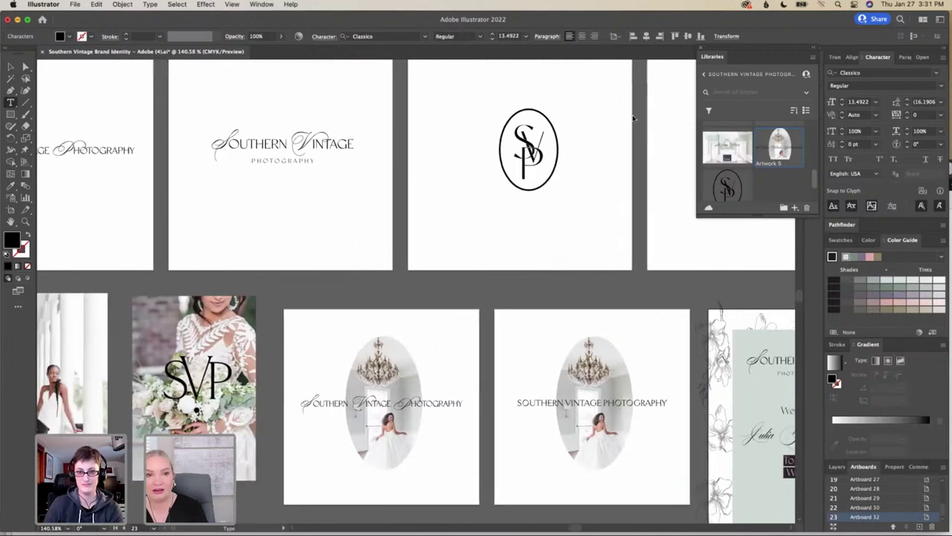
scroll(633, 119, "down", 1)
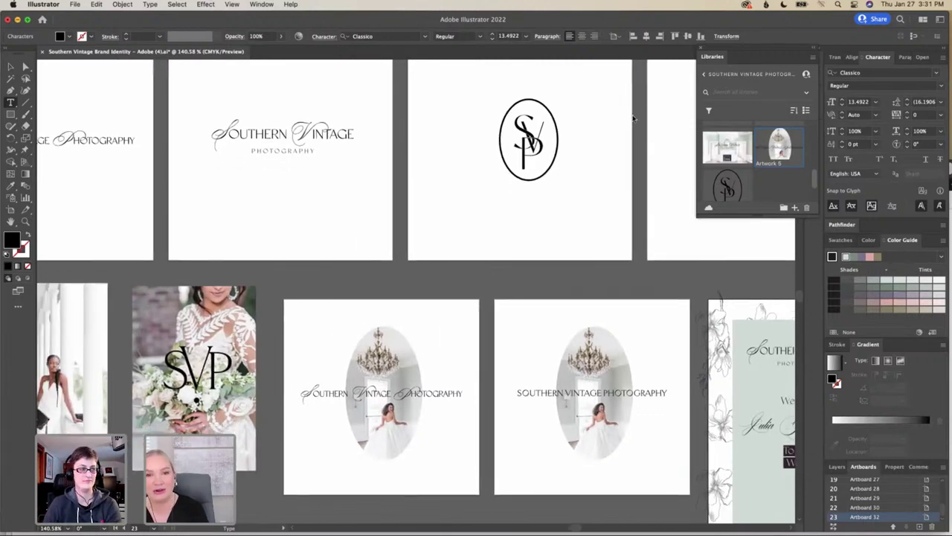
scroll(633, 119, "left", 2)
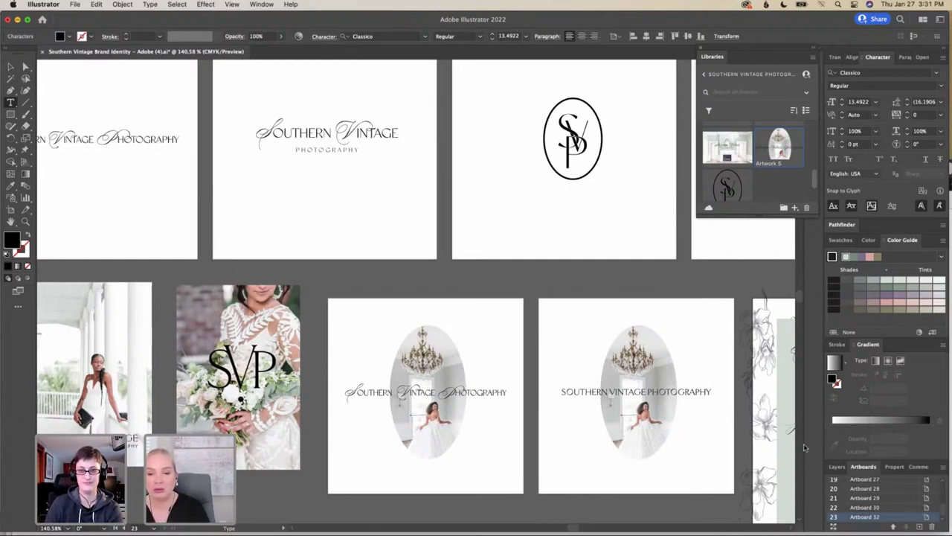
left_click_drag(606, 19, 609, 58)
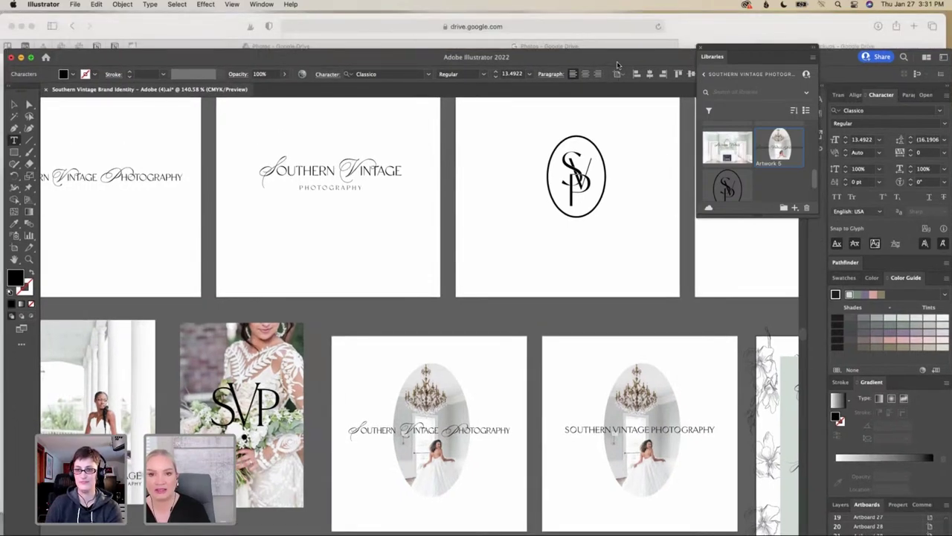
left_click_drag(616, 51, 611, 13)
mouse_move(767, 520)
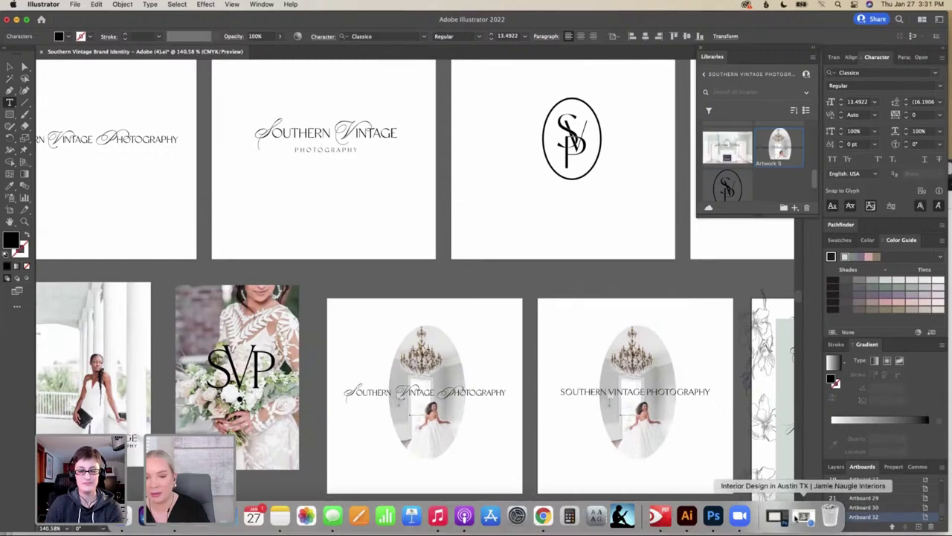
left_click(776, 515)
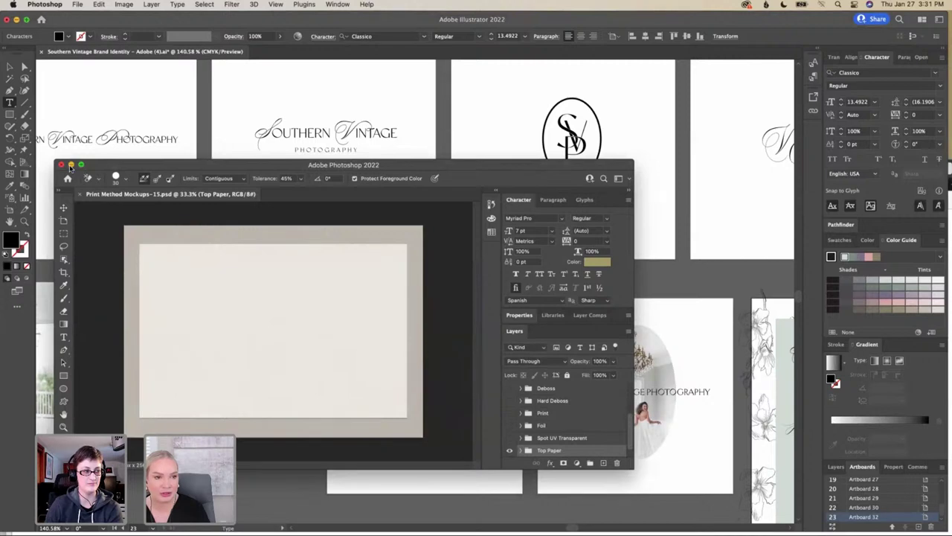
left_click(71, 164)
mouse_move(476, 533)
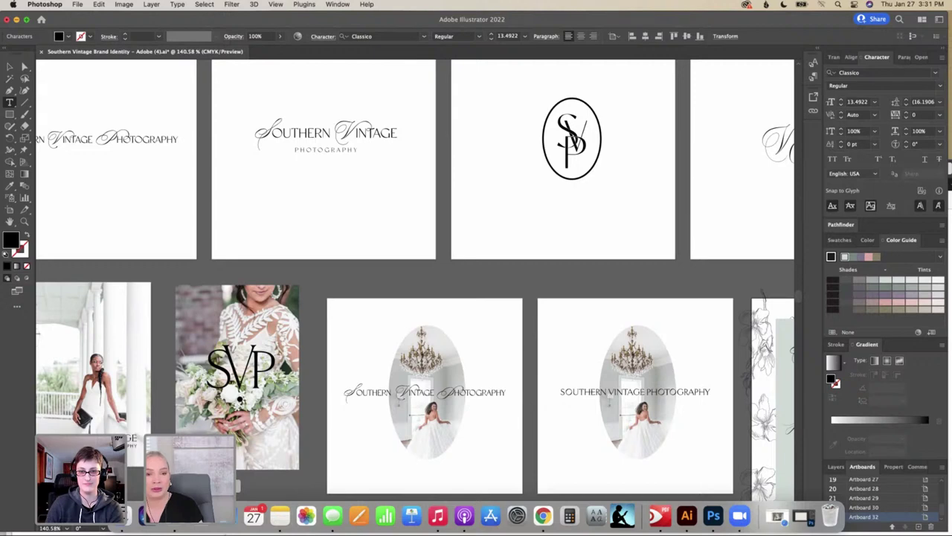
Pan left to the Mood Board artboard and zoom in on its photo grid and palette
scroll(255, 182, "left", 10)
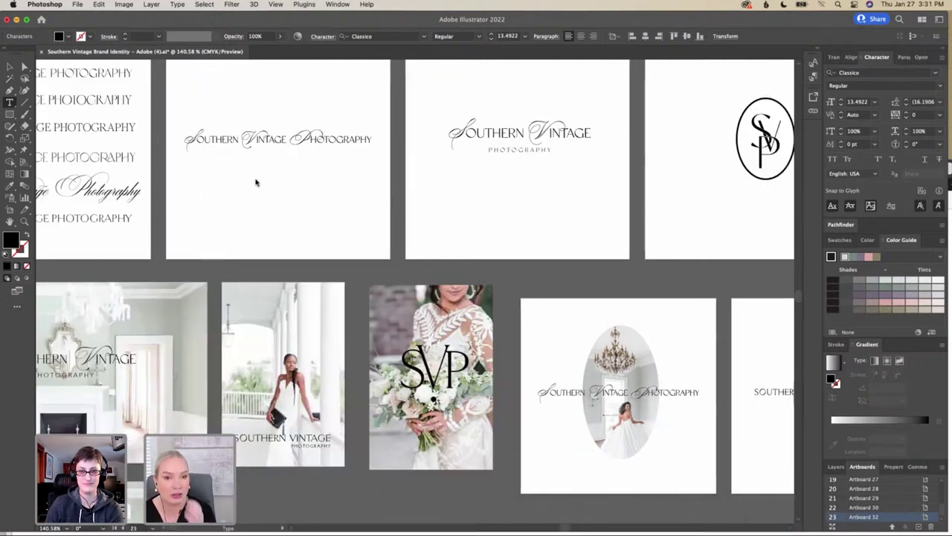
scroll(255, 183, "left", 14)
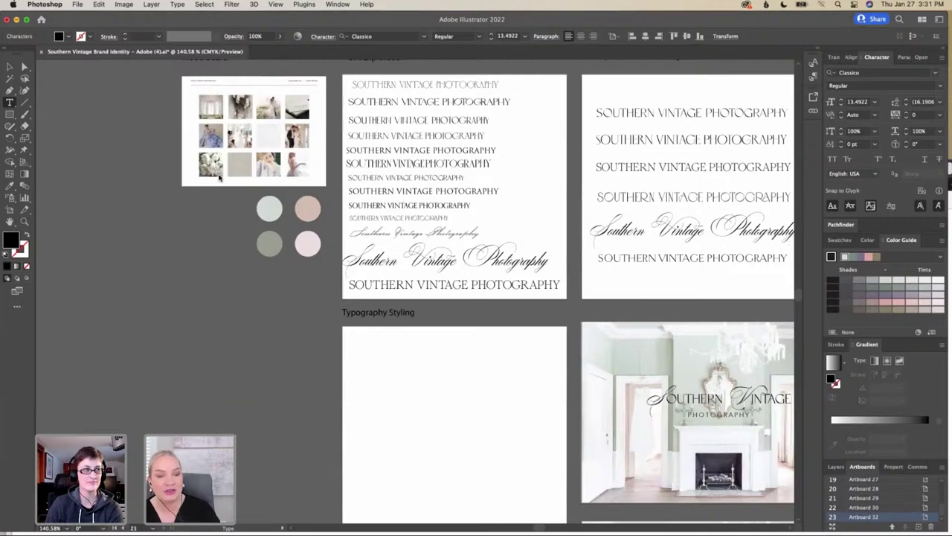
left_click(219, 176)
scroll(216, 175, "up", 5)
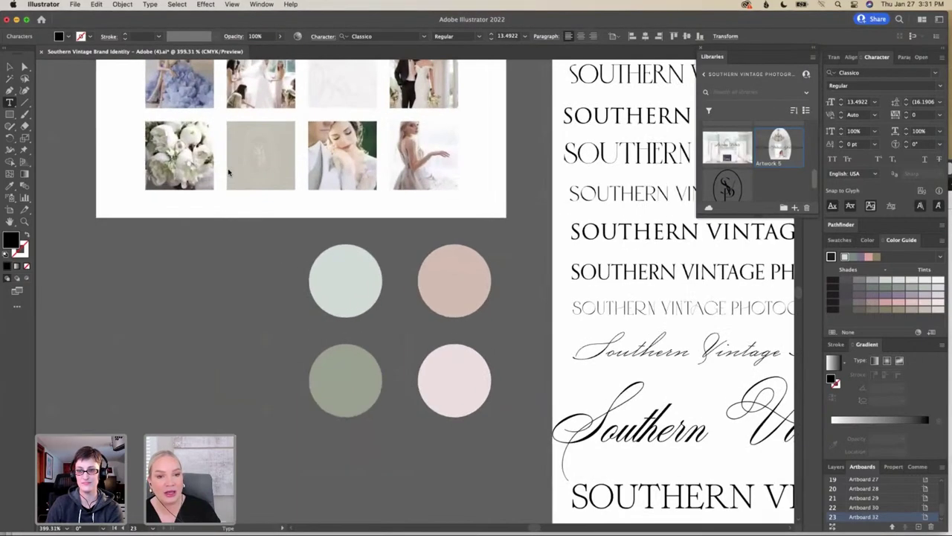
scroll(208, 173, "up", 2)
scroll(208, 173, "up", 5)
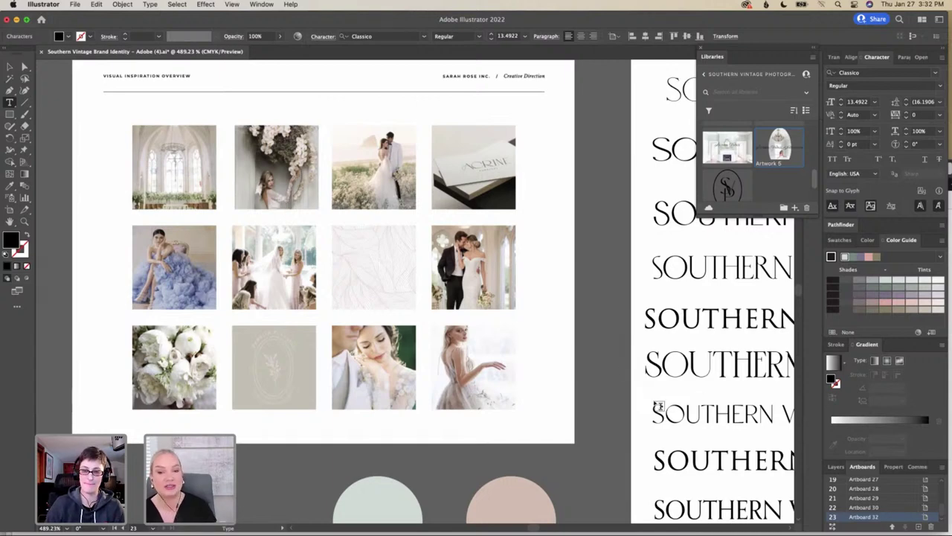
Zoom out and pan across the Font Exploration and Narrowing Down artboards
scroll(645, 408, "right", 2)
scroll(645, 408, "down", 1)
scroll(645, 408, "right", 5)
scroll(645, 407, "down", 2)
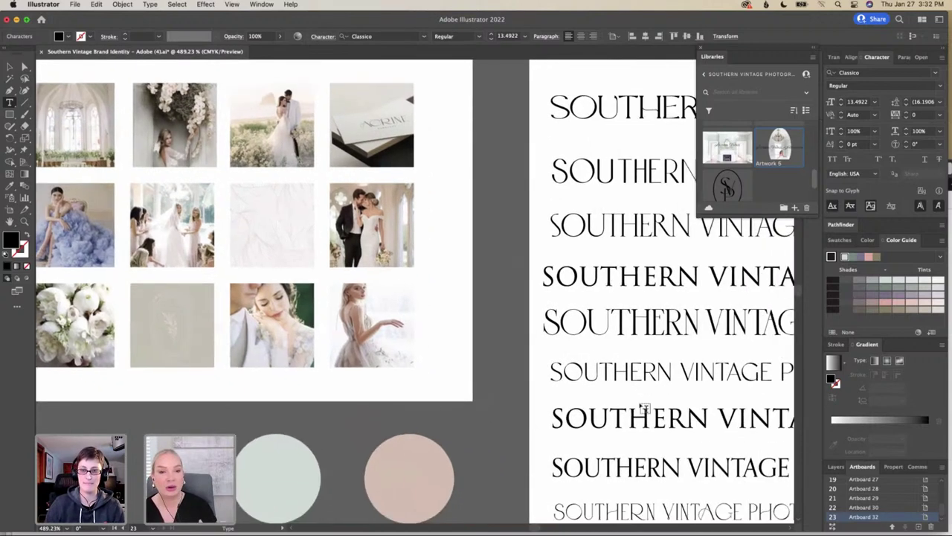
scroll(644, 408, "up", 2)
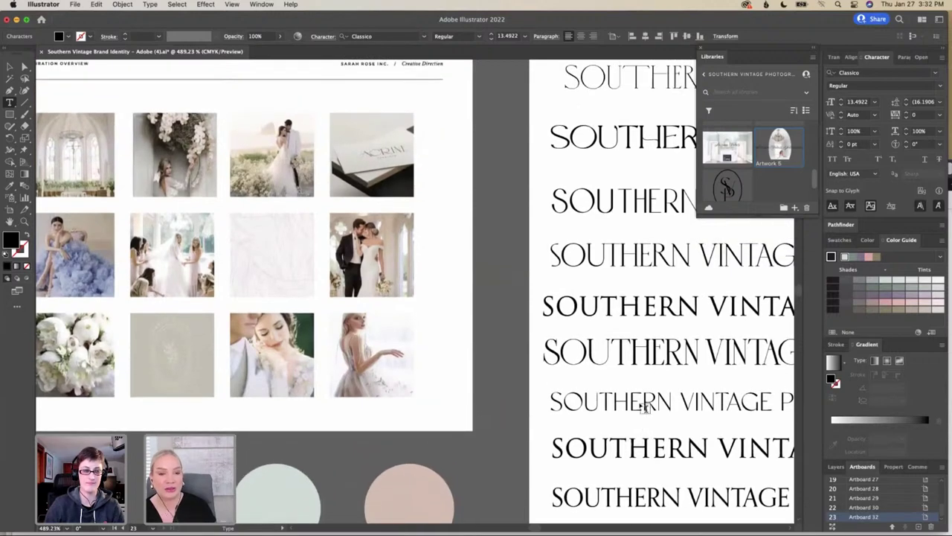
scroll(645, 408, "left", 4)
scroll(645, 408, "left", 2)
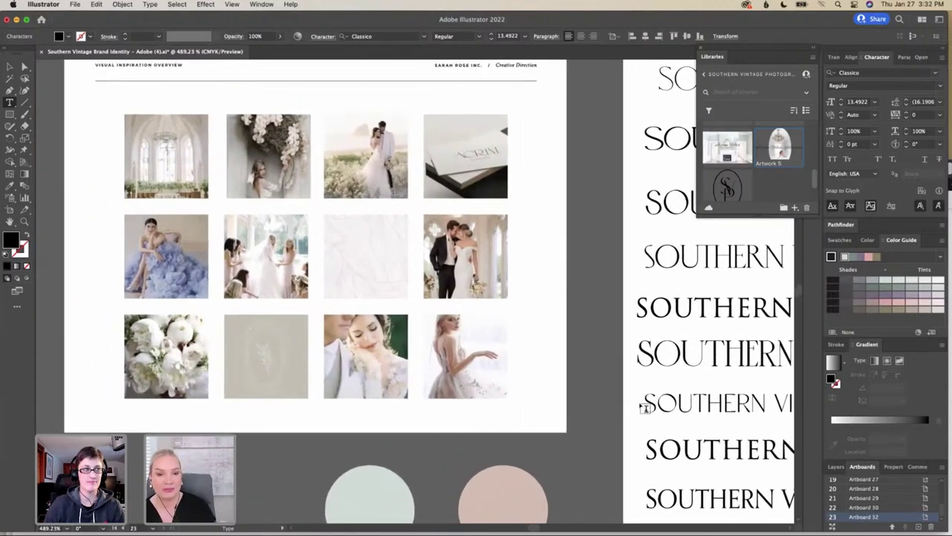
scroll(645, 408, "up", 2)
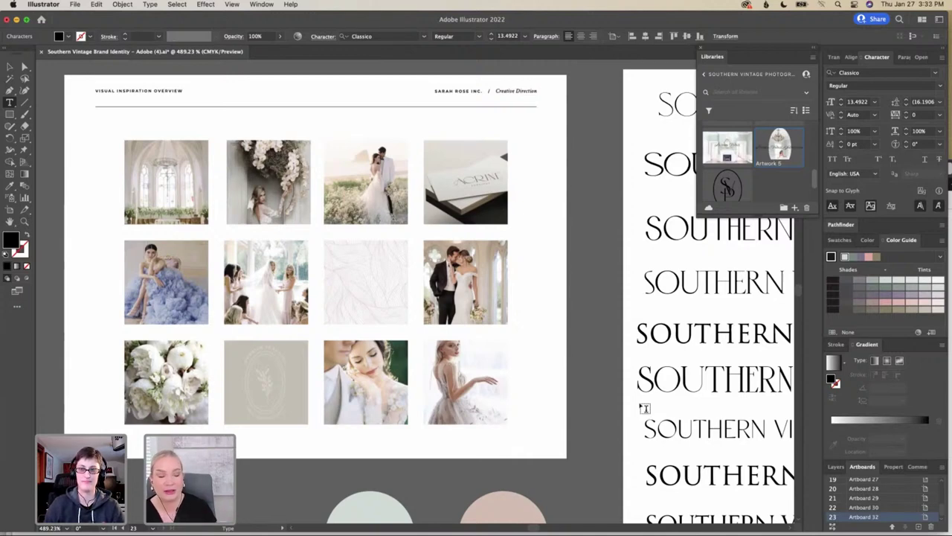
Pan over to the two oval chandelier-photo logo mockup artboards
scroll(644, 409, "right", 4)
scroll(644, 408, "down", 2)
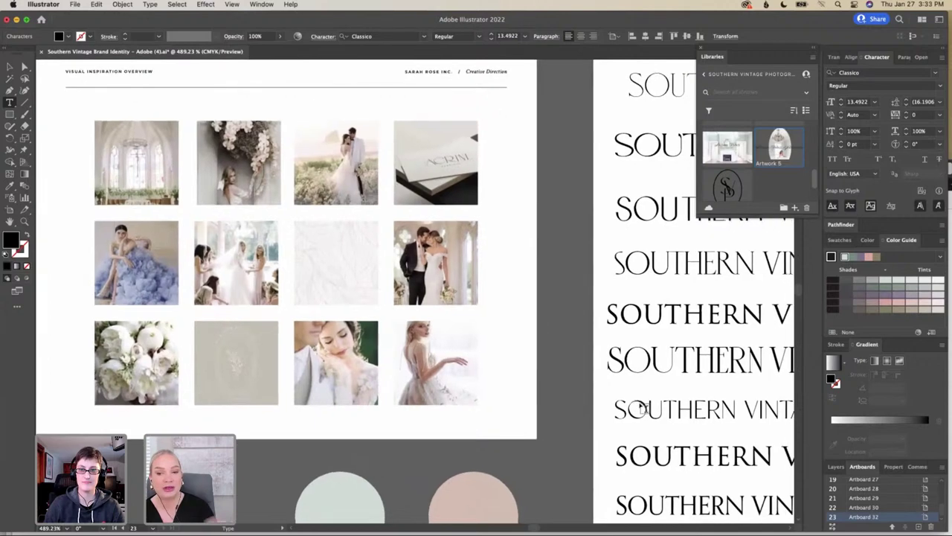
scroll(644, 409, "right", 5)
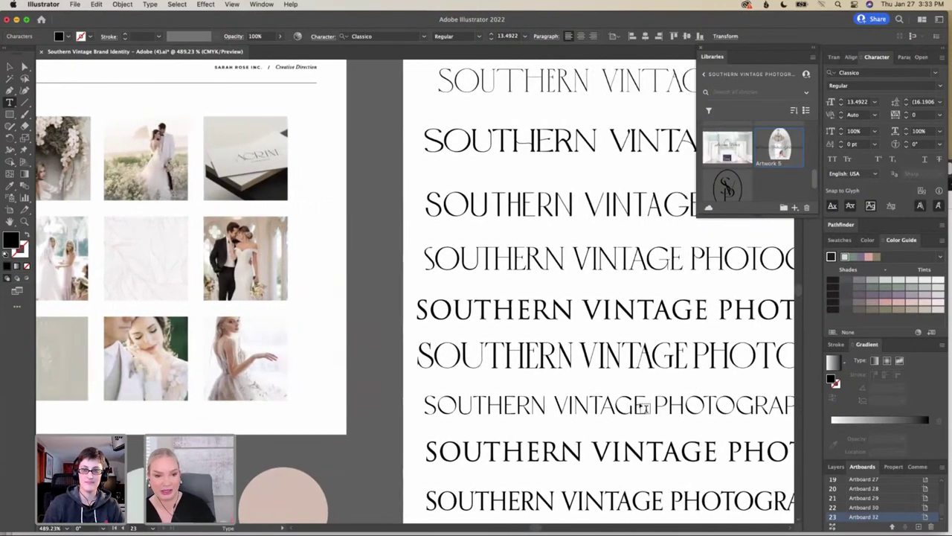
scroll(645, 408, "down", 5)
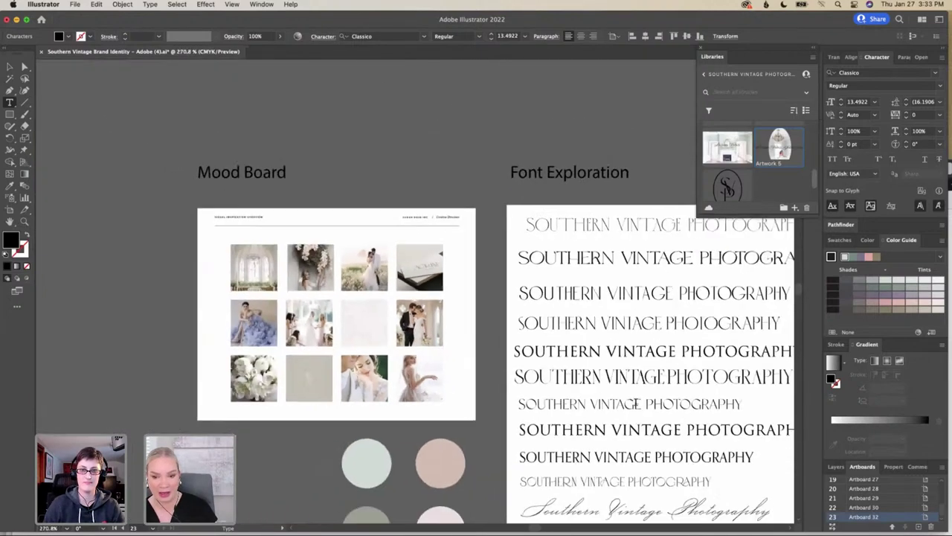
scroll(638, 404, "up", 3)
scroll(636, 402, "right", 9)
scroll(635, 402, "down", 1)
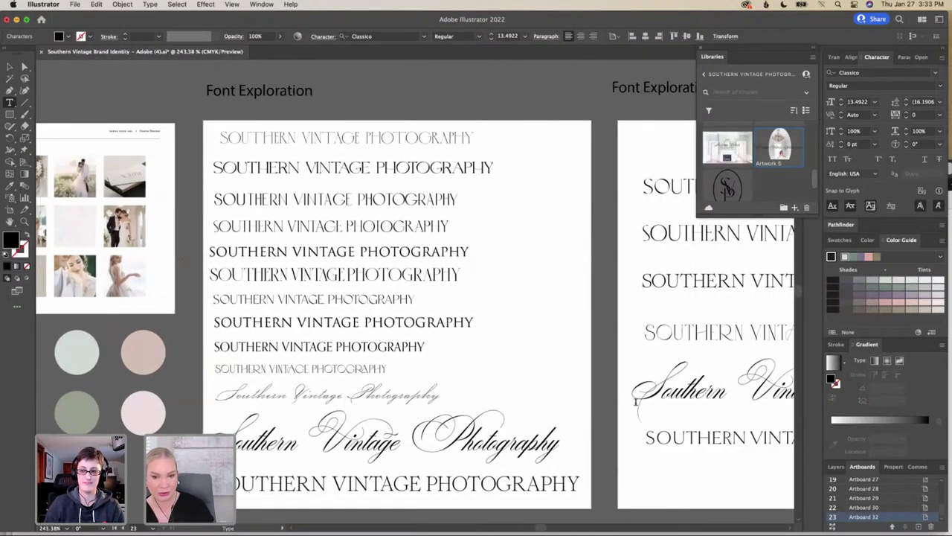
scroll(635, 401, "right", 10)
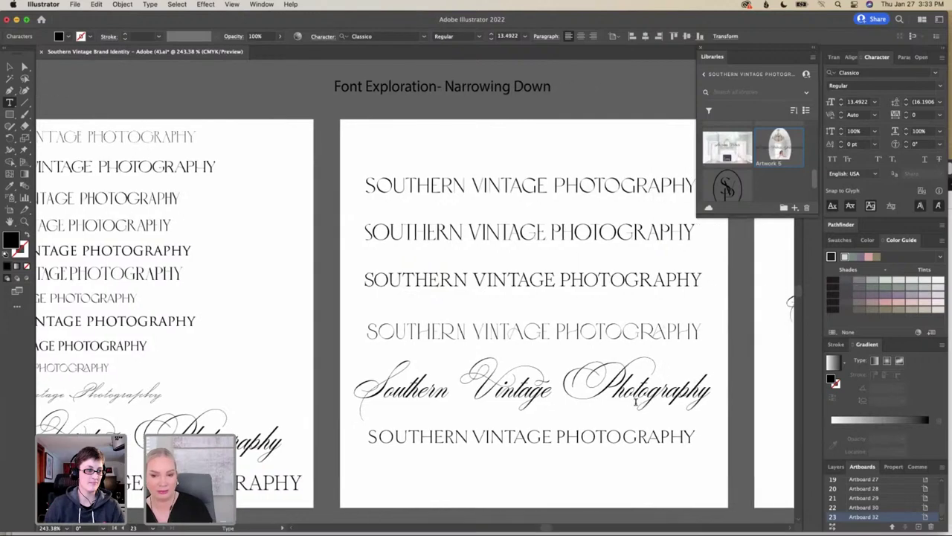
scroll(635, 402, "right", 9)
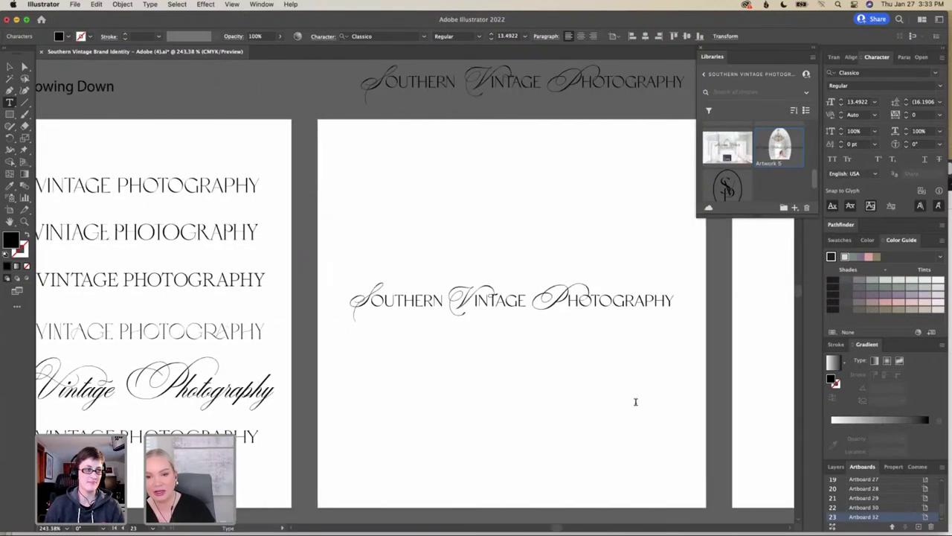
scroll(635, 401, "right", 8)
scroll(636, 401, "down", 1)
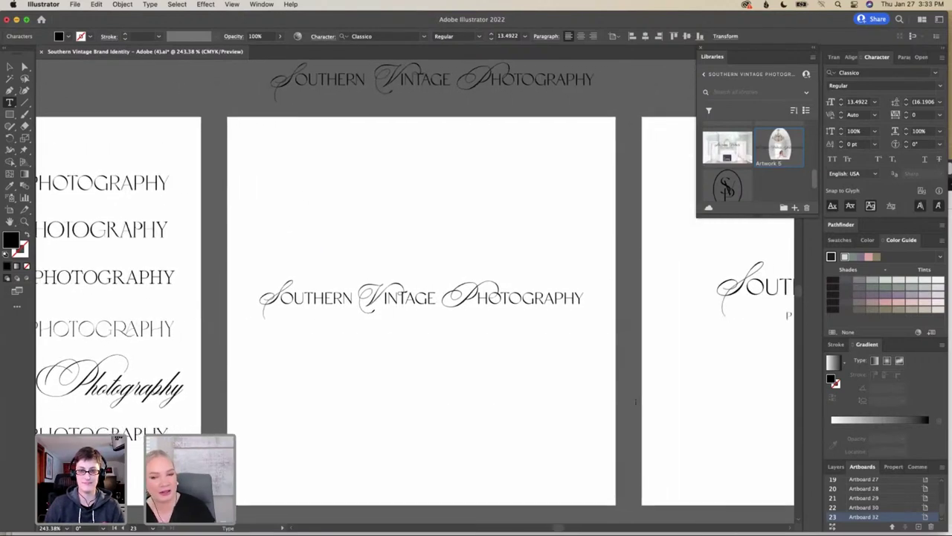
scroll(636, 402, "down", 8)
scroll(636, 401, "right", 6)
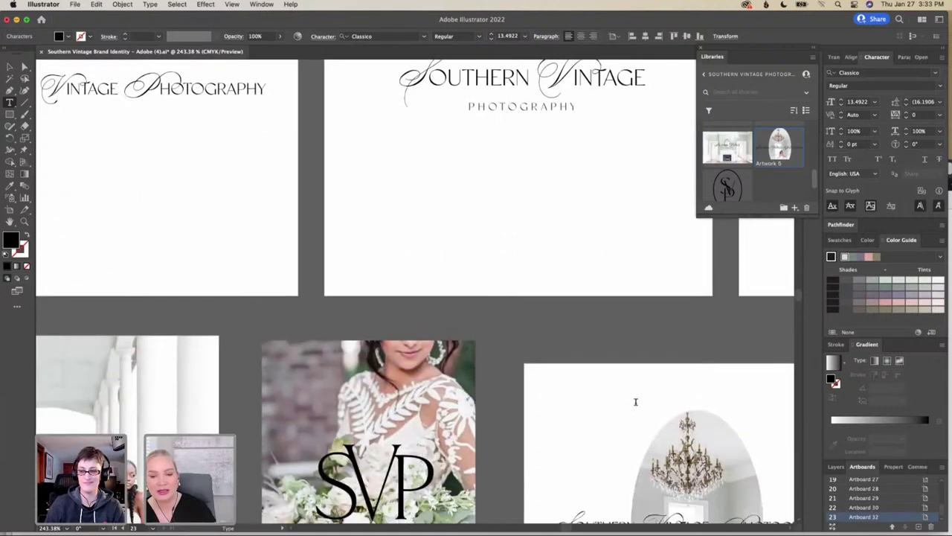
scroll(636, 402, "right", 8)
scroll(636, 401, "down", 3)
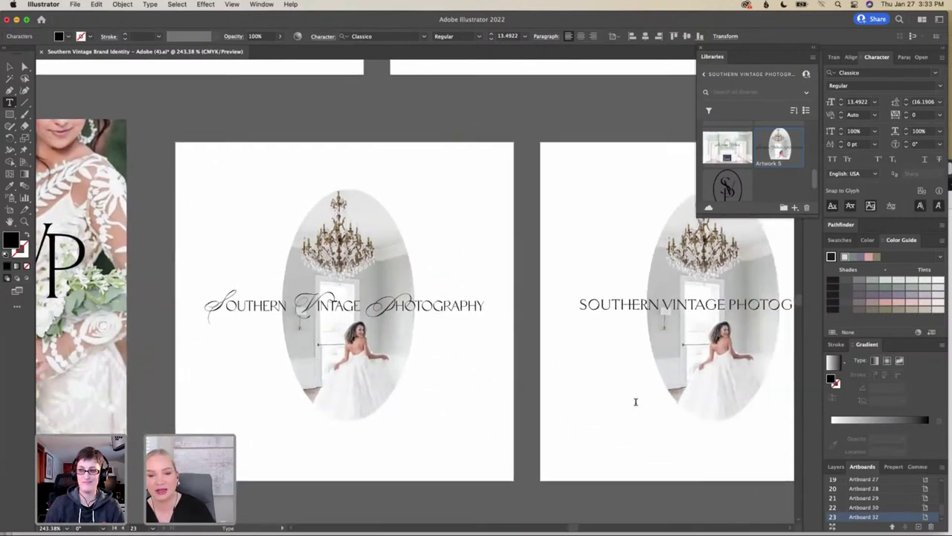
Bring the sage welcome sign artboard into view and show the Color panel sliders
scroll(635, 401, "right", 12)
scroll(635, 401, "down", 2)
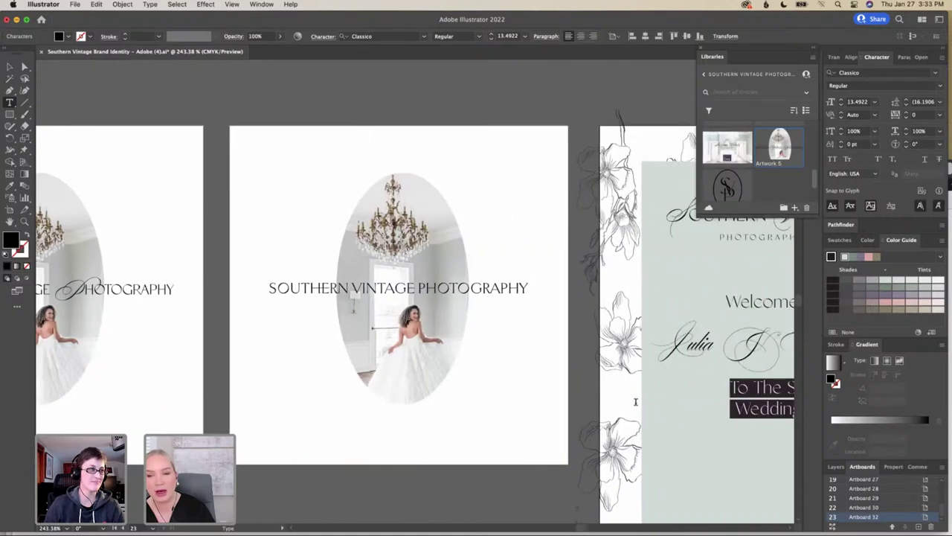
scroll(635, 401, "right", 1)
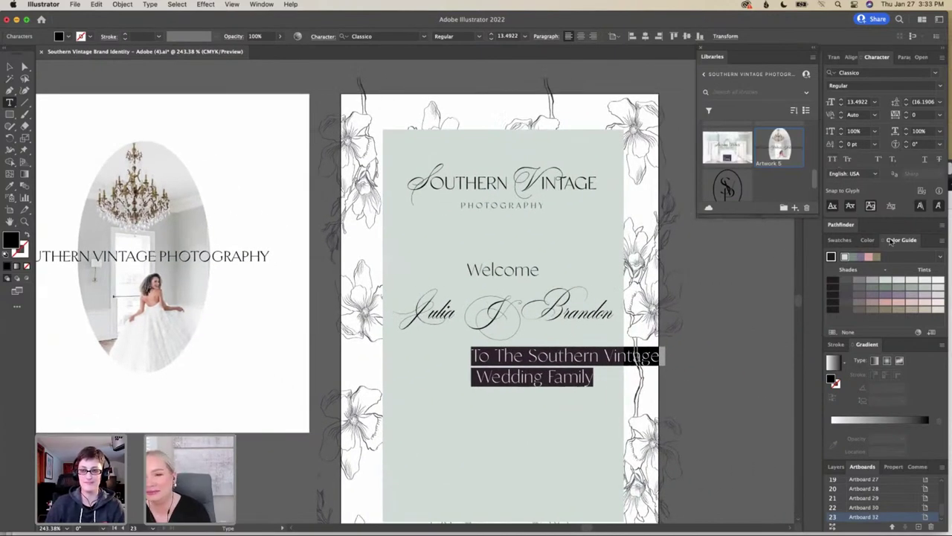
left_click(869, 240)
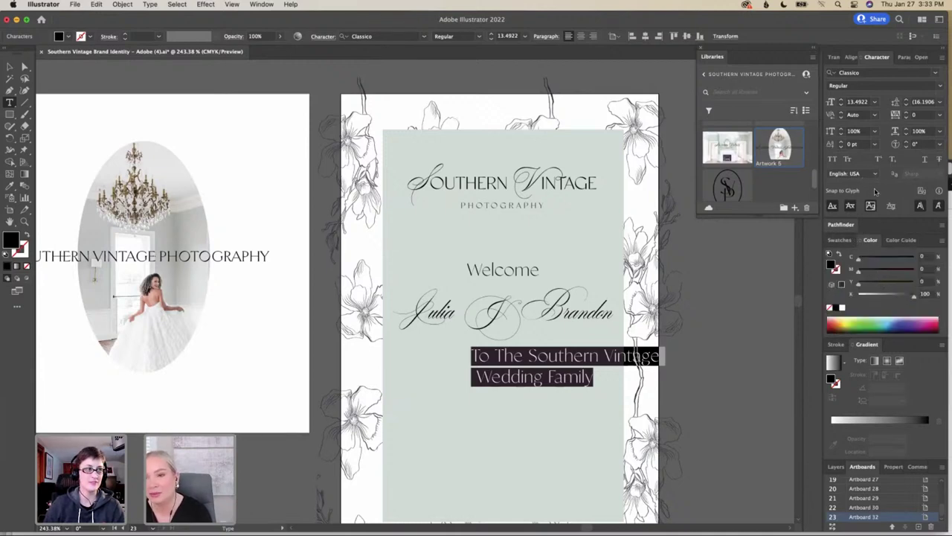
Centre-align the Welcome text's paragraph lines and move the block toward the sign's centre
left_click(904, 57)
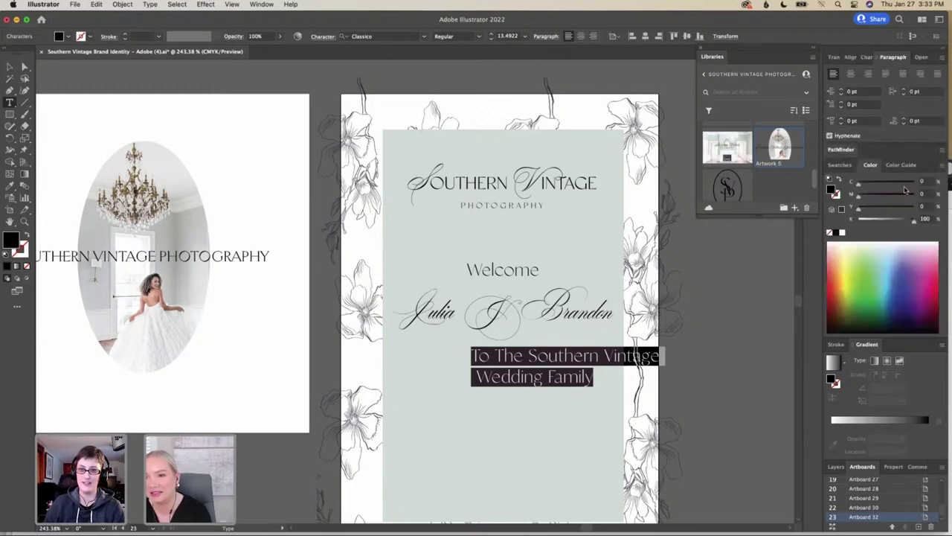
left_click(851, 75)
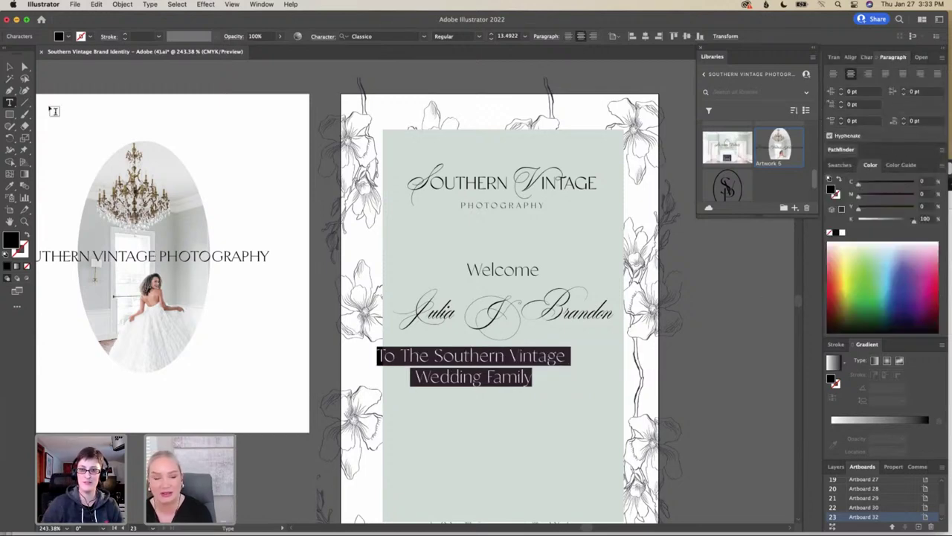
left_click(10, 66)
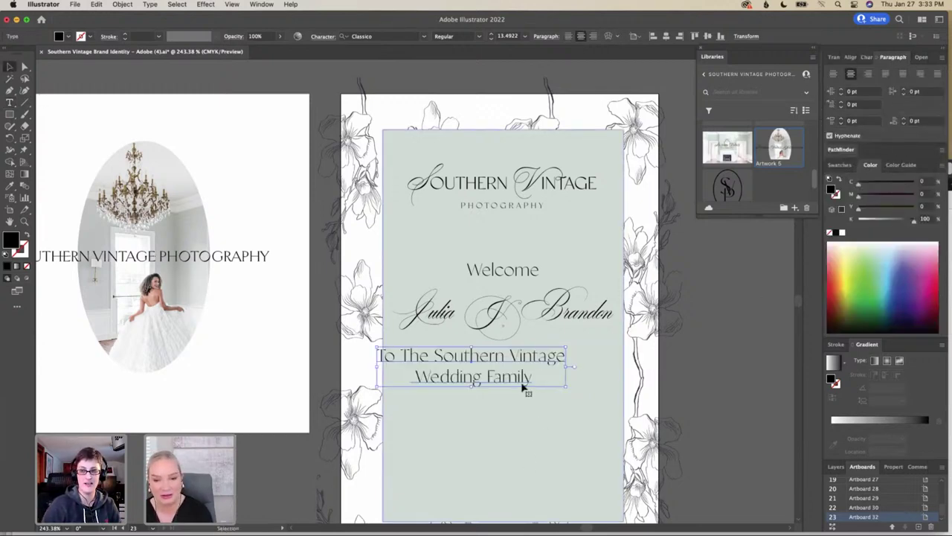
left_click_drag(499, 357, 530, 364)
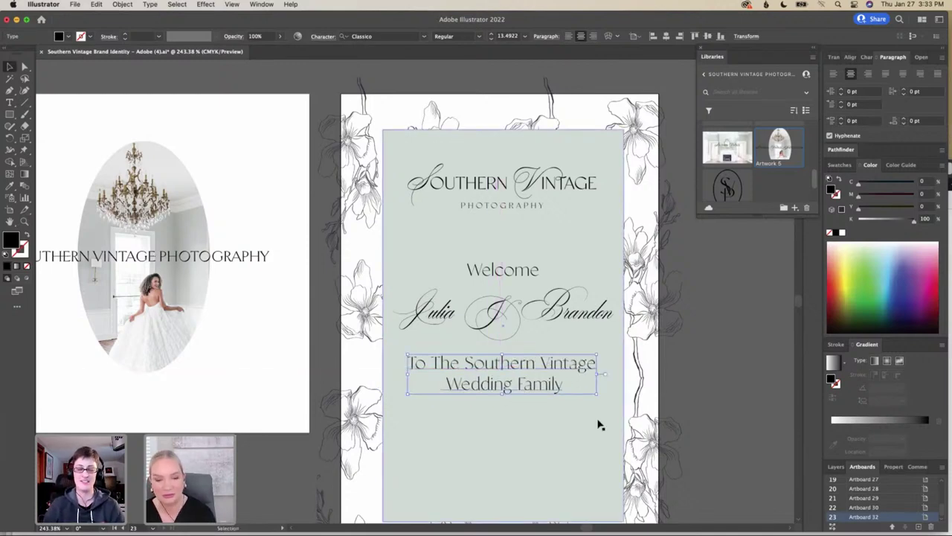
Shrink the wedding-family line to about 10.68 pt under the names and nudge Welcome right
left_click_drag(595, 395, 557, 387)
left_click_drag(482, 363, 504, 367)
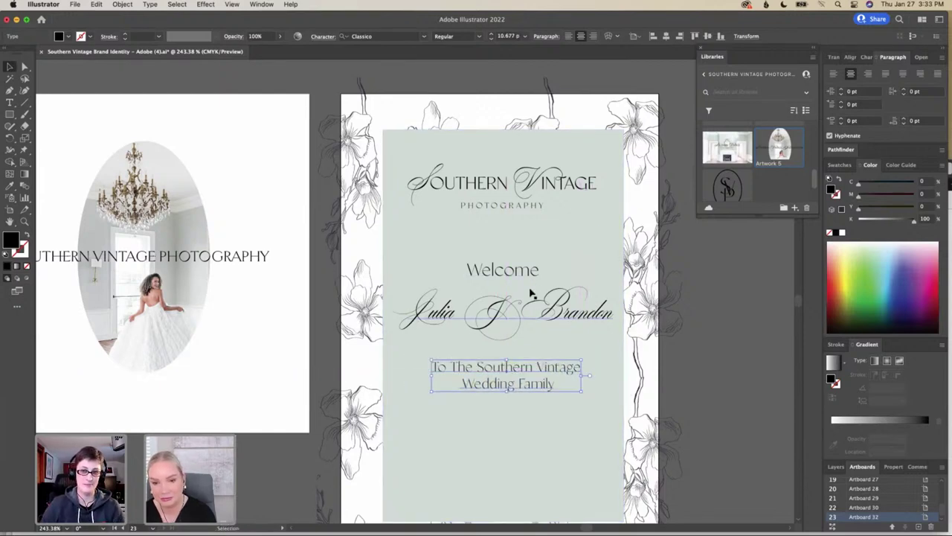
left_click(537, 271)
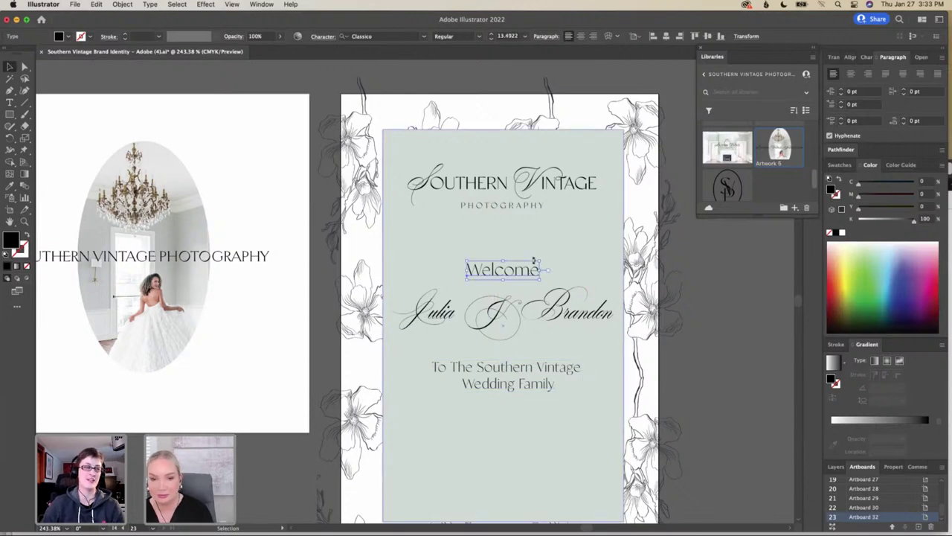
left_click_drag(530, 275, 530, 276)
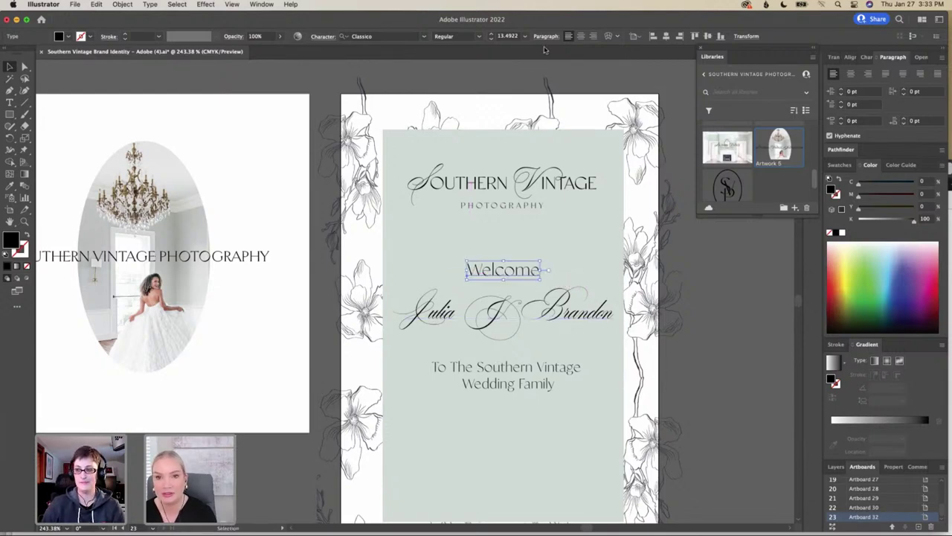
Horizontally centre Welcome, the wedding-family line and the couple names on the artboard
left_click(666, 36)
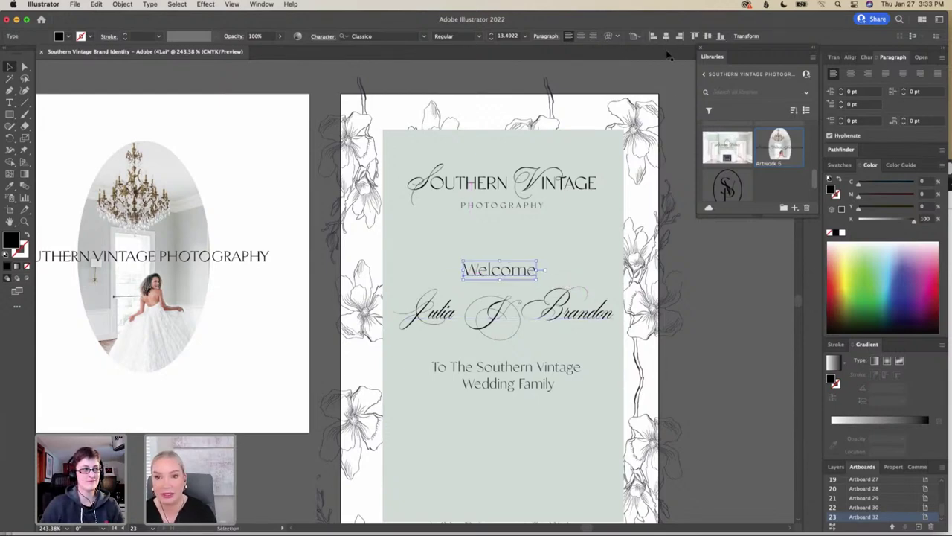
left_click(531, 369)
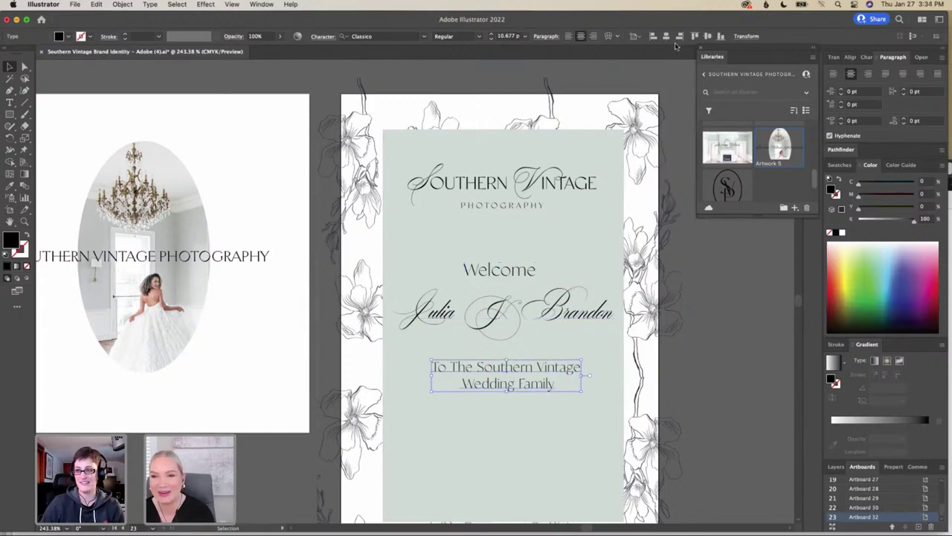
left_click(678, 37)
left_click(667, 36)
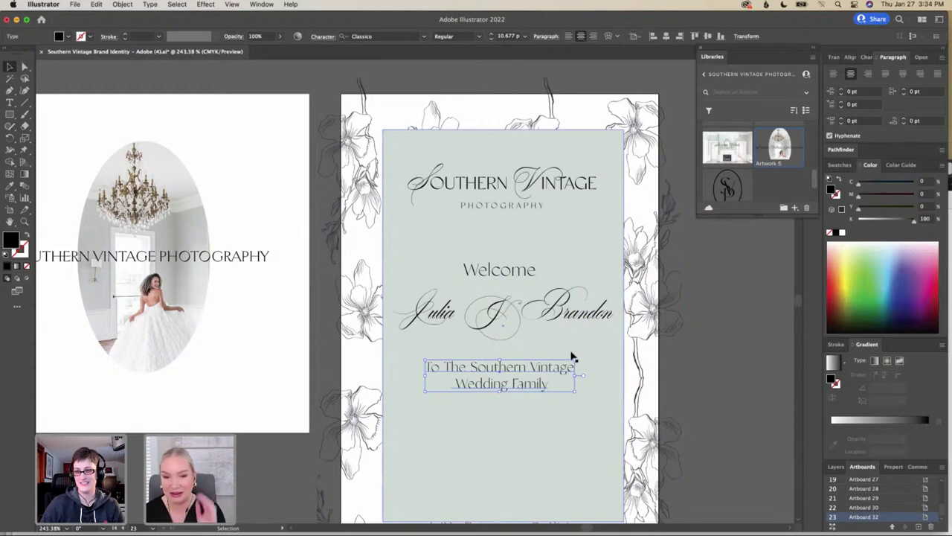
left_click(578, 313)
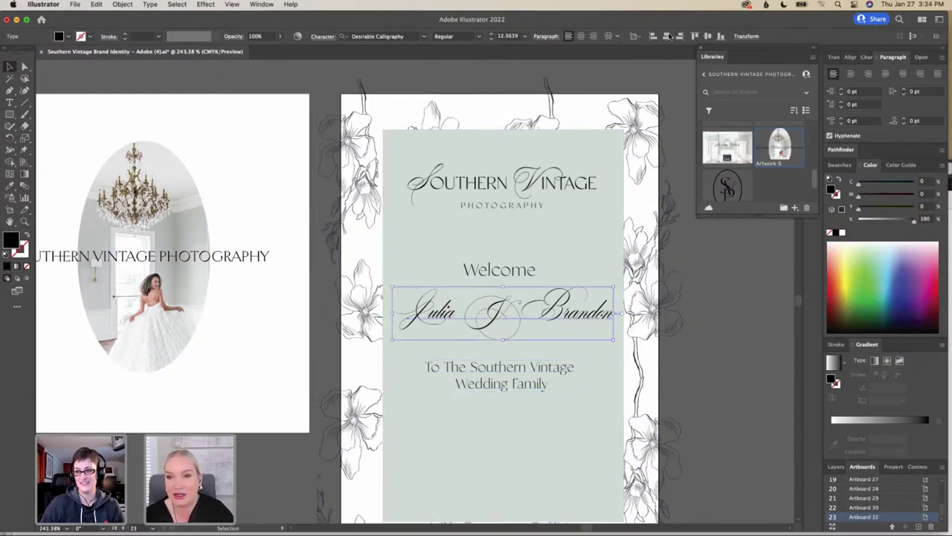
left_click(668, 35)
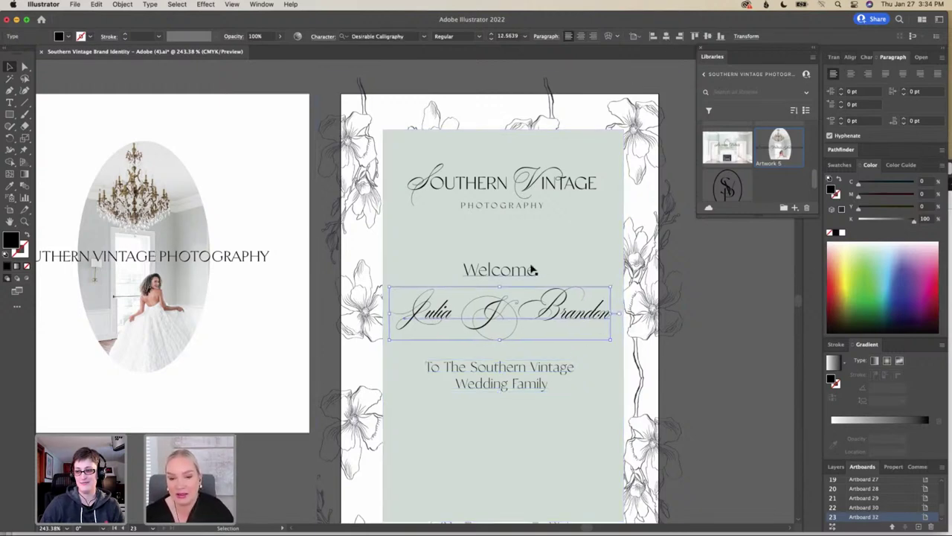
Tighten spacing by raising Welcome and the bottom line, shrinking the names to about 11.82 pt and re-centring them
left_click_drag(533, 270, 532, 271)
left_click_drag(515, 372, 516, 372)
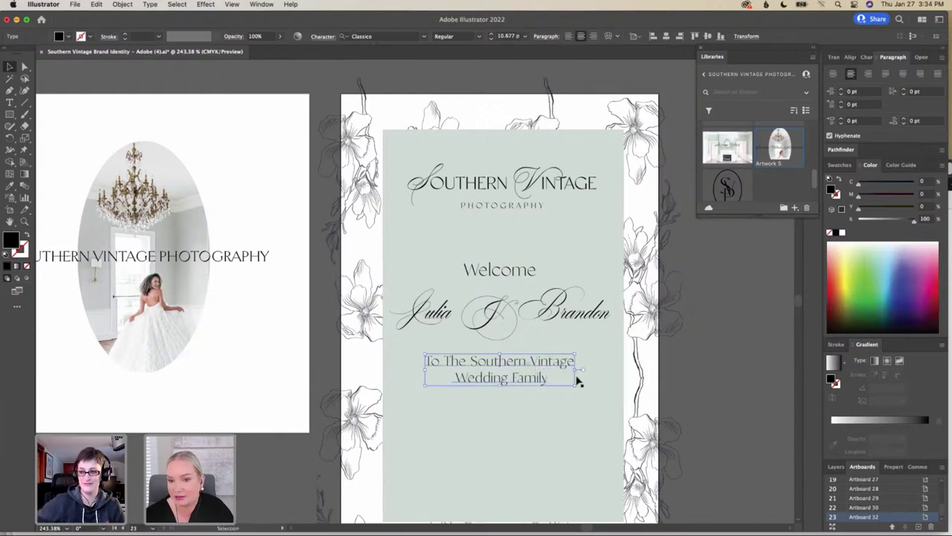
left_click(733, 355)
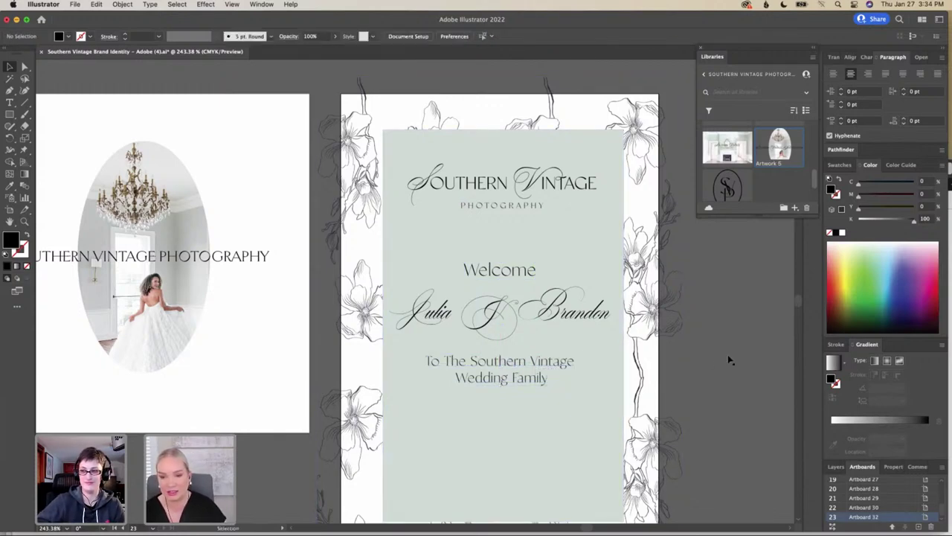
left_click(461, 314)
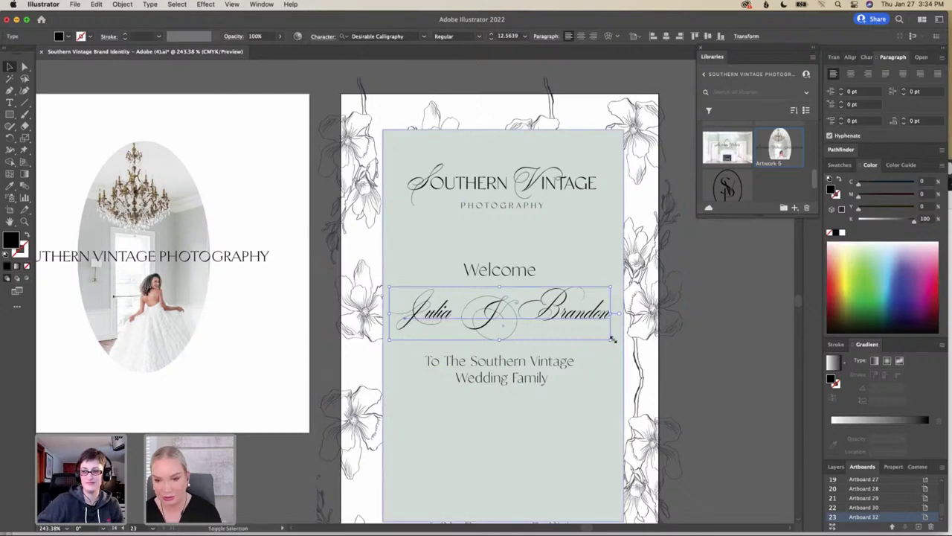
left_click_drag(613, 339, 599, 336)
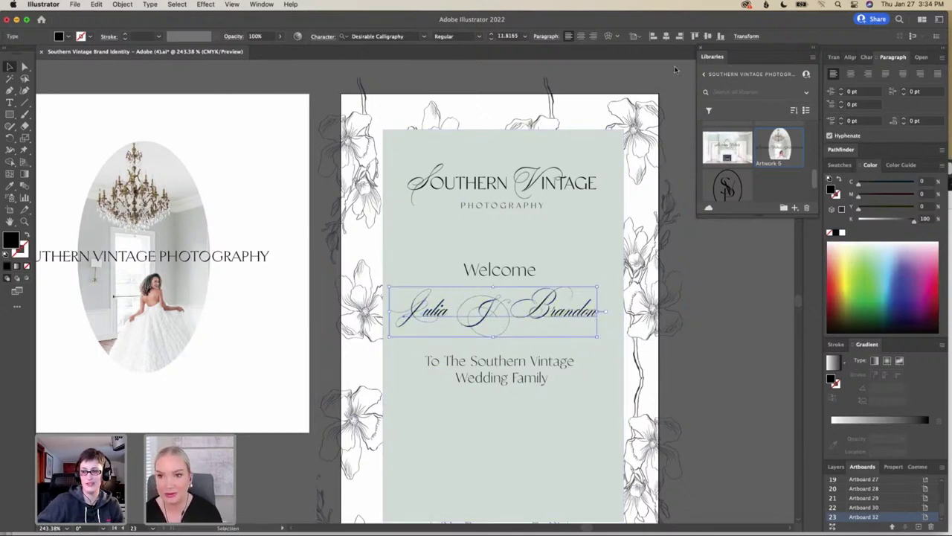
left_click(666, 36)
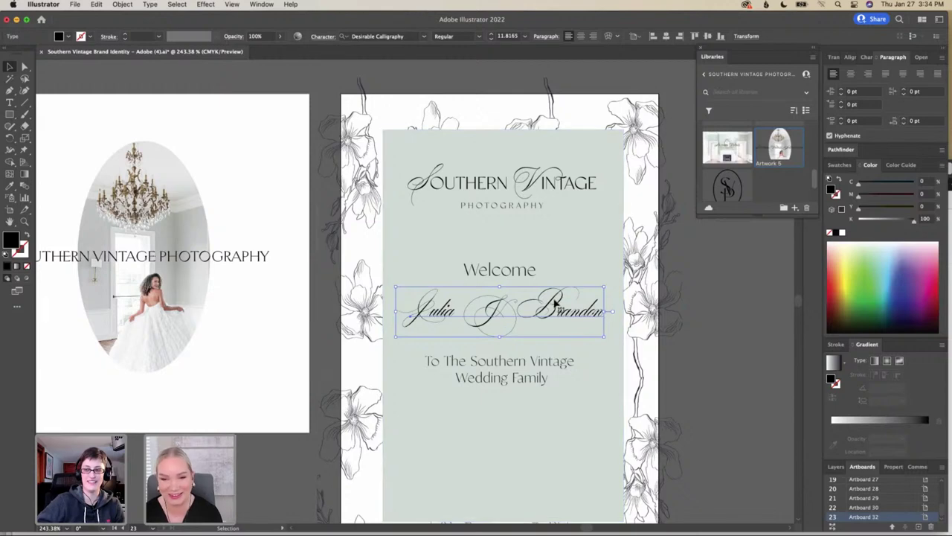
left_click_drag(555, 301, 555, 313)
Find the sunburst ornament on Artboard 25 and duplicate it onto the pasteboard
left_click(582, 370)
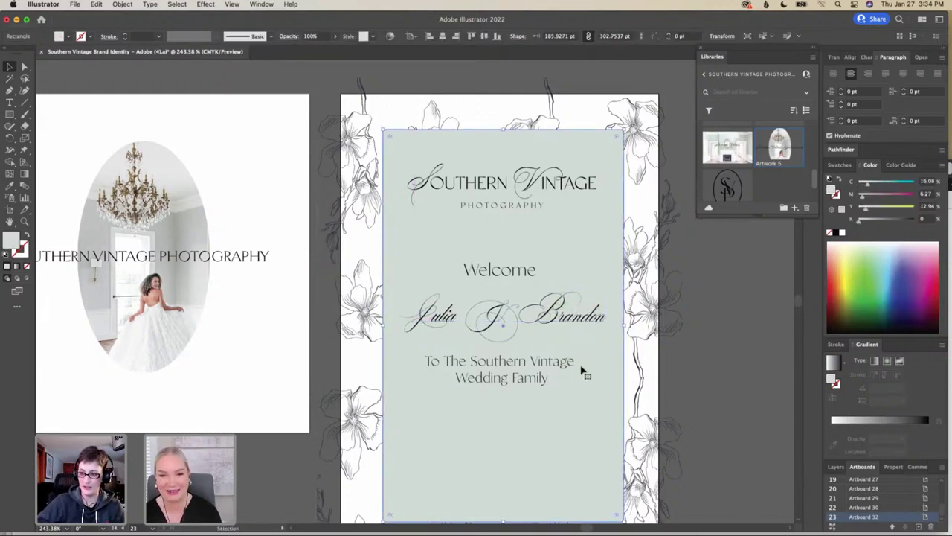
scroll(582, 370, "down", 2)
scroll(582, 370, "down", 1)
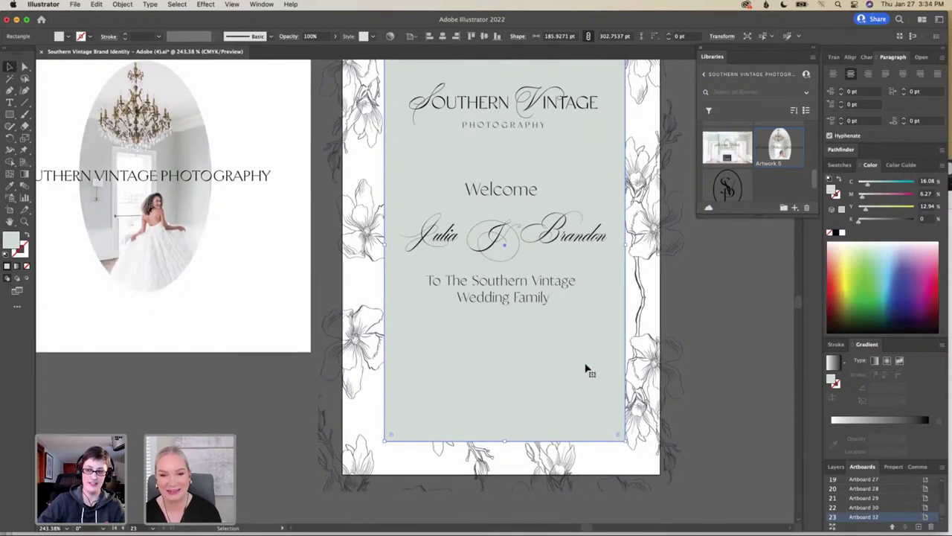
scroll(594, 322, "down", 5)
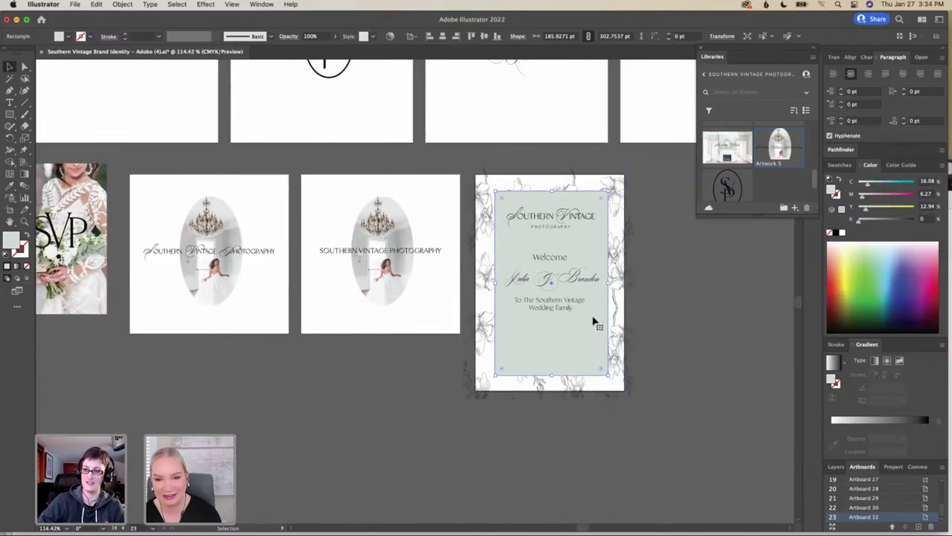
scroll(593, 322, "right", 3)
scroll(593, 322, "up", 2)
scroll(593, 322, "right", 5)
scroll(593, 322, "up", 1)
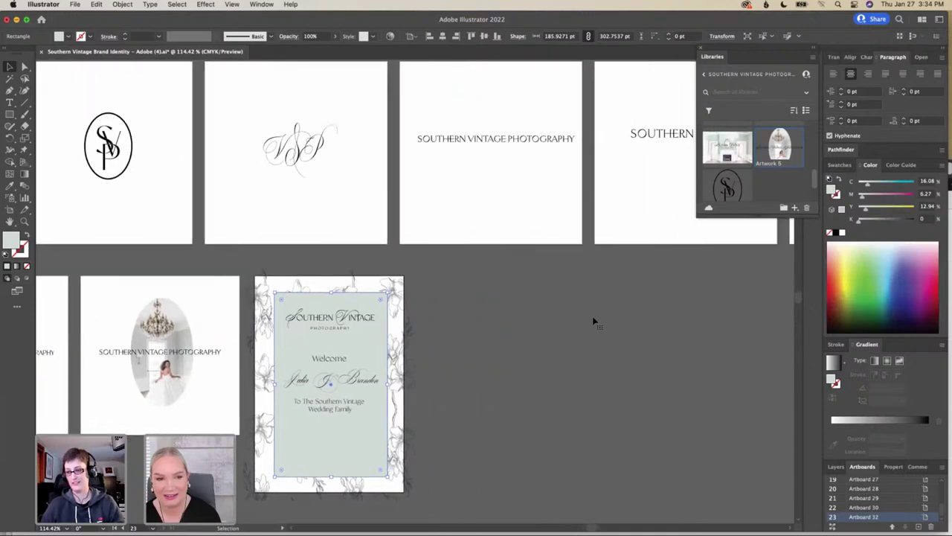
scroll(594, 322, "right", 12)
scroll(594, 322, "down", 1)
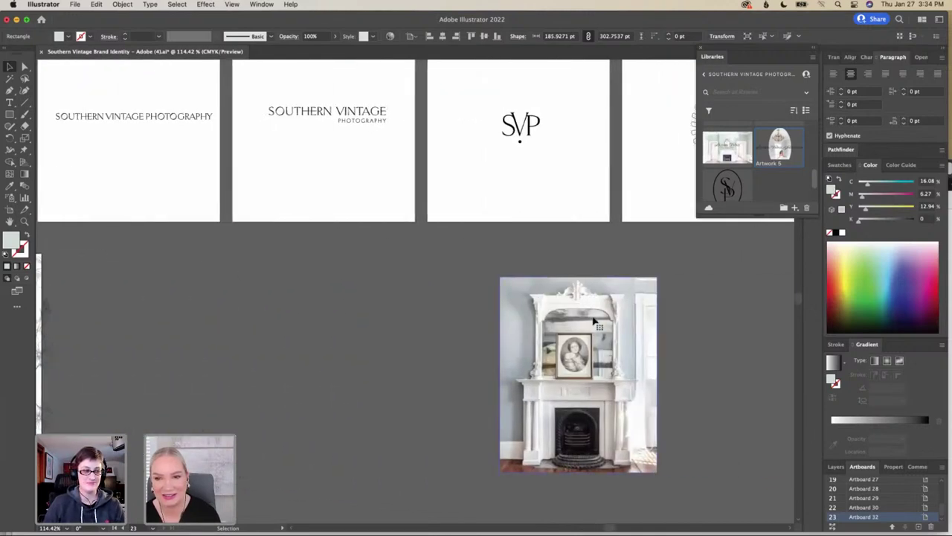
left_click(524, 132)
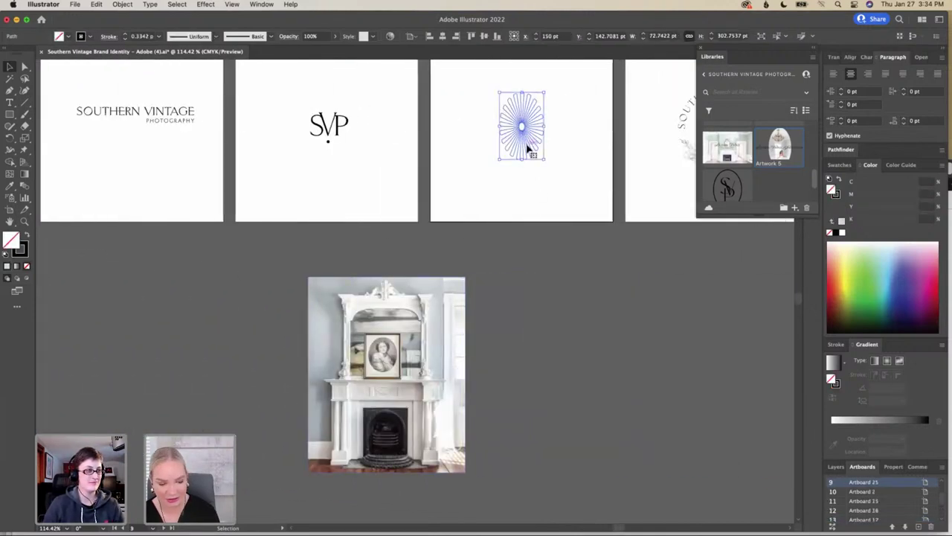
left_click_drag(528, 147, 172, 314)
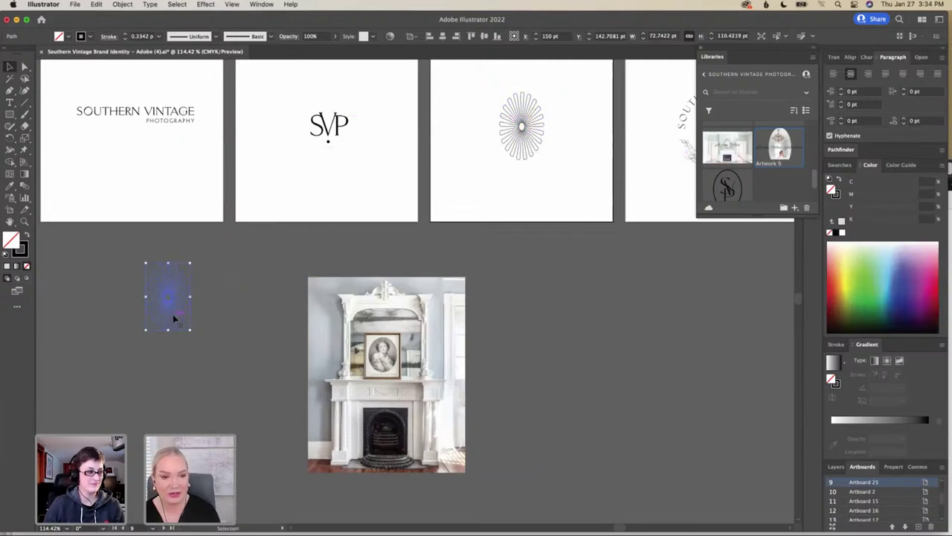
Scale the sunburst copy down to about 40 × 60.7 pt
scroll(173, 314, "left", 5)
scroll(173, 314, "left", 9)
scroll(172, 314, "down", 2)
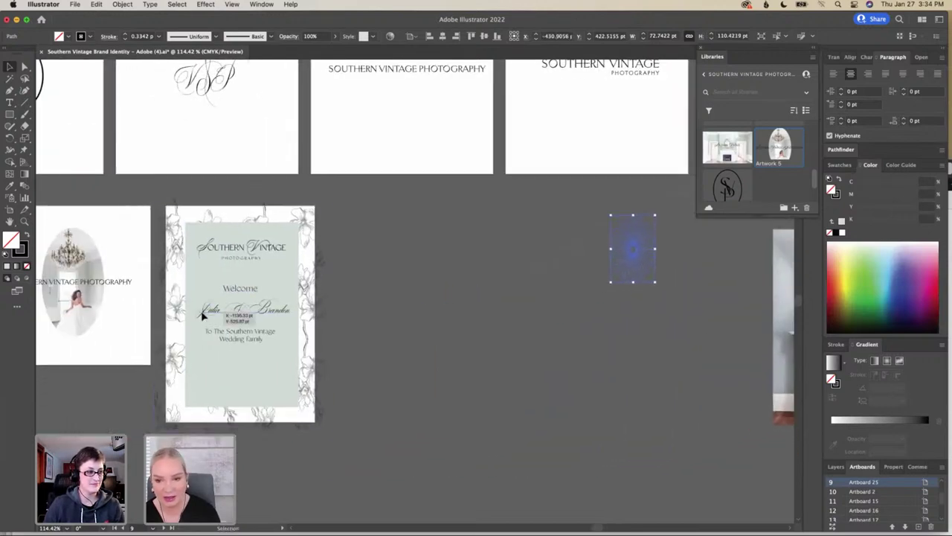
left_click_drag(654, 280, 237, 368)
Centre the sunburst below the dedication line and bring it in front of the sage background
scroll(260, 369, "left", 5)
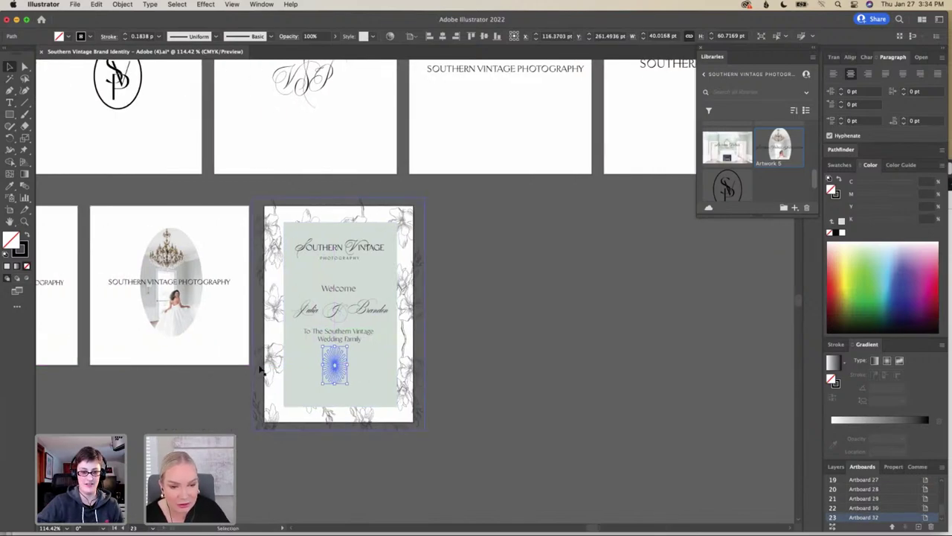
left_click_drag(347, 347, 339, 369)
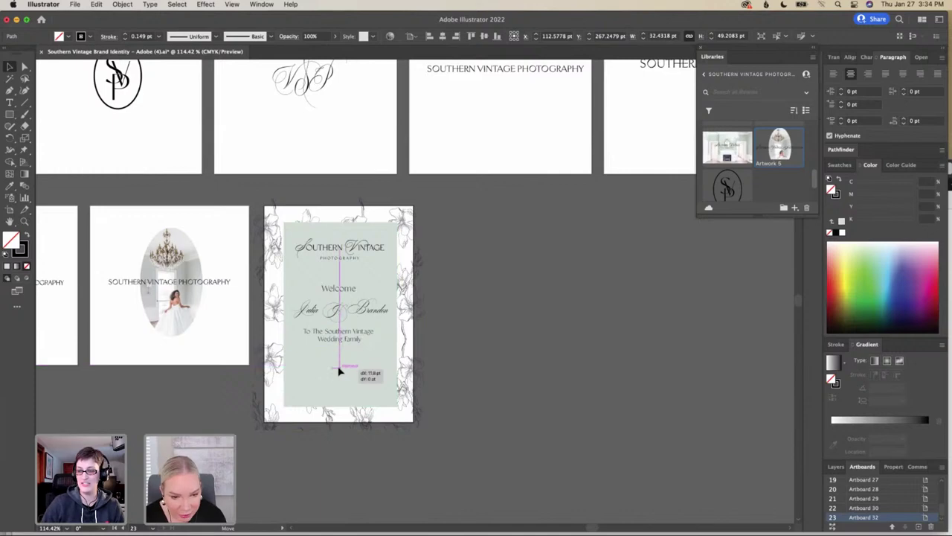
right_click(339, 370)
mouse_move(372, 480)
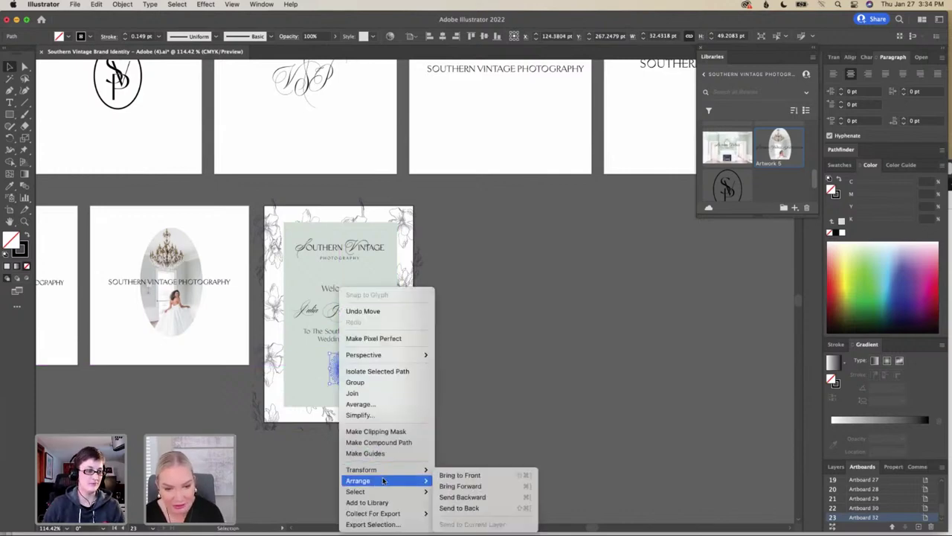
left_click(467, 476)
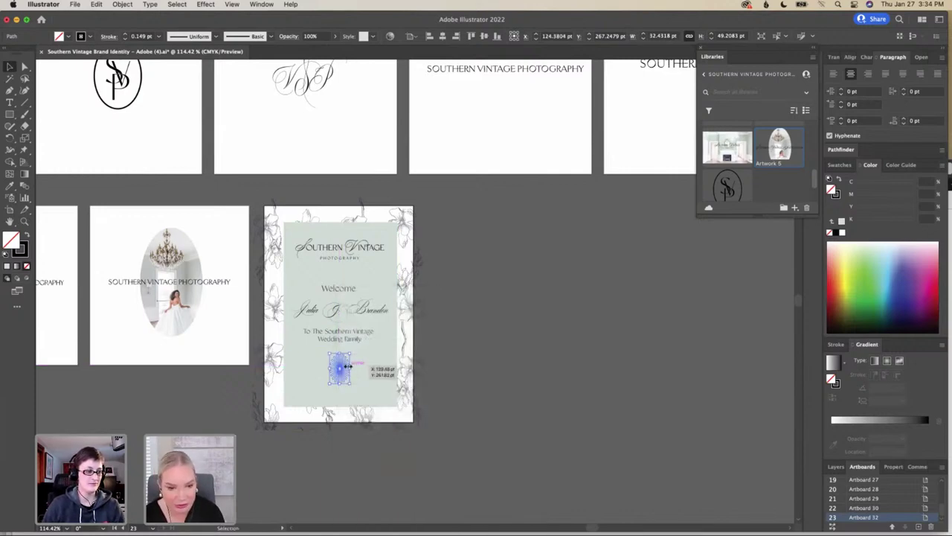
left_click(506, 352)
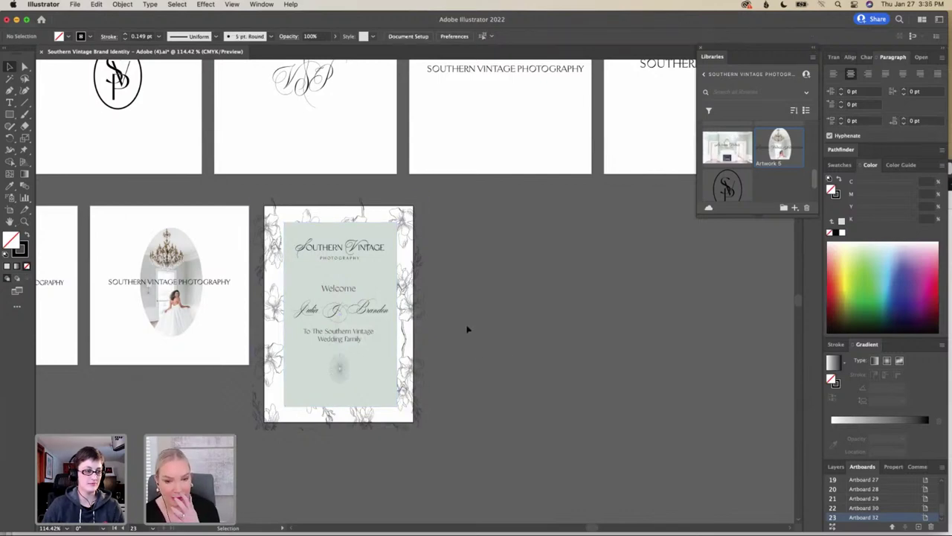
Duplicate the couple's script names beside the sign and delete the copy's text
scroll(467, 328, "up", 1)
left_click(360, 325)
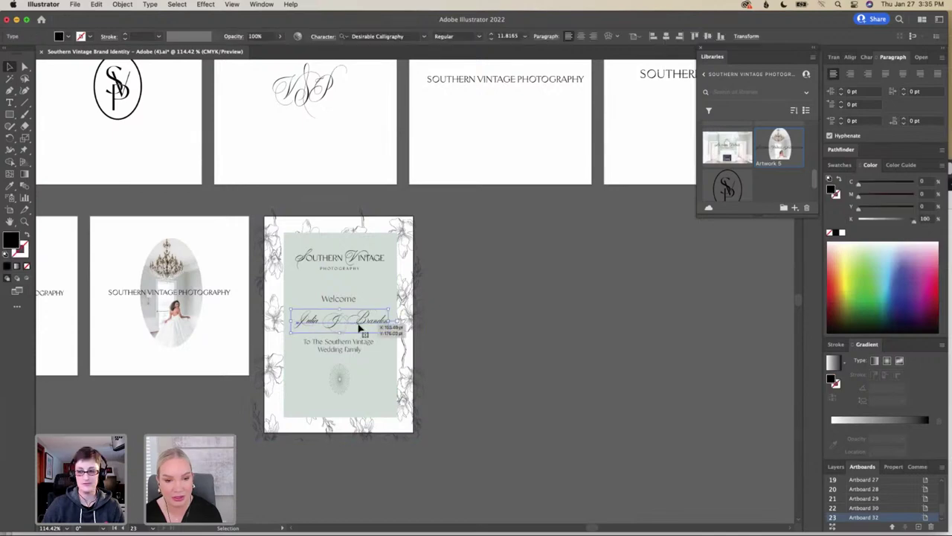
left_click_drag(362, 327, 549, 341)
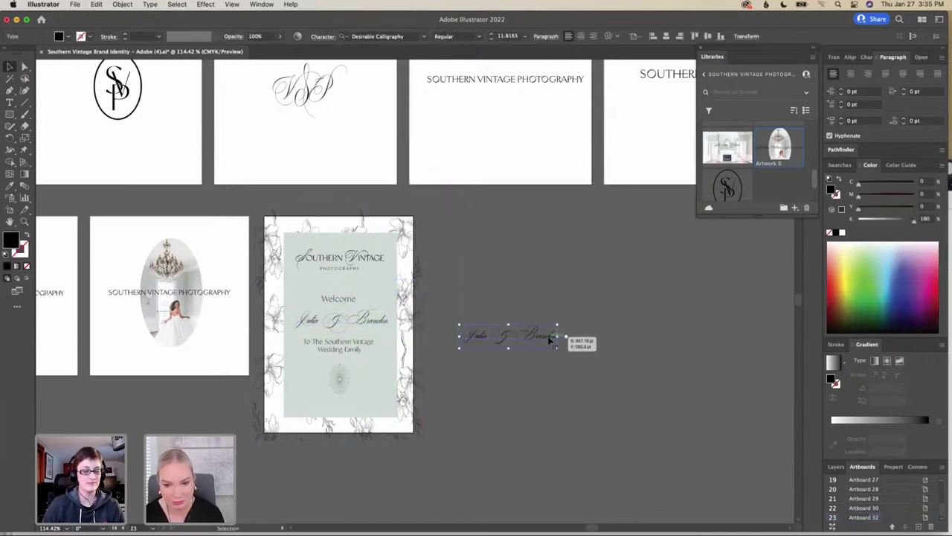
triple_click(544, 334)
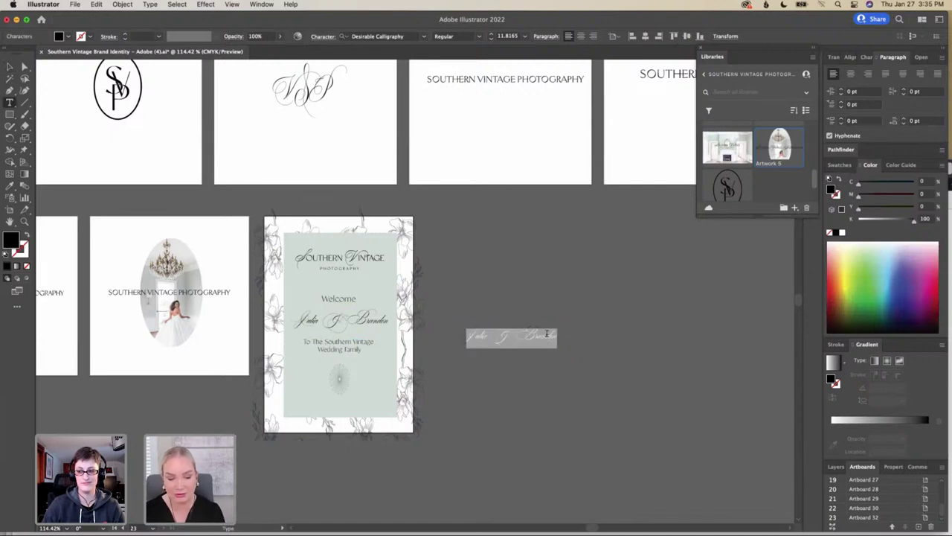
key("BackSpace")
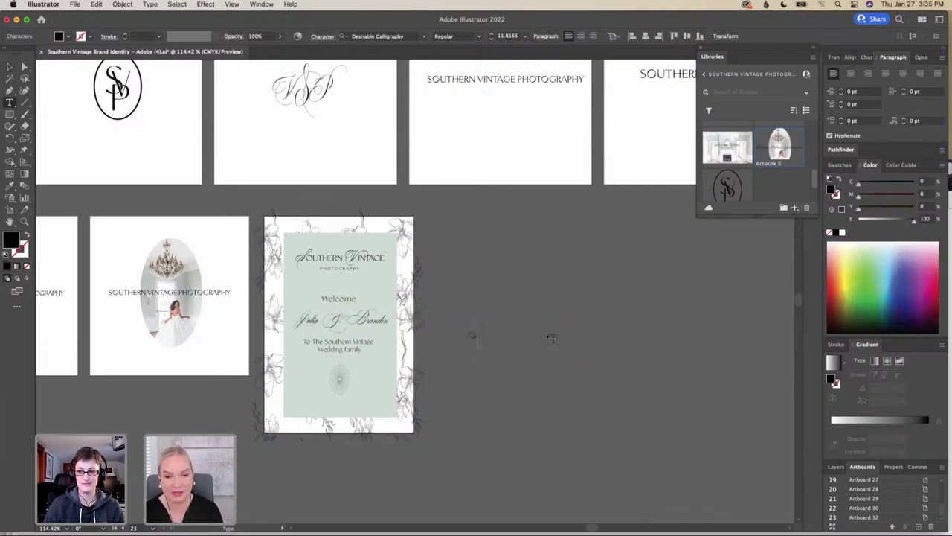
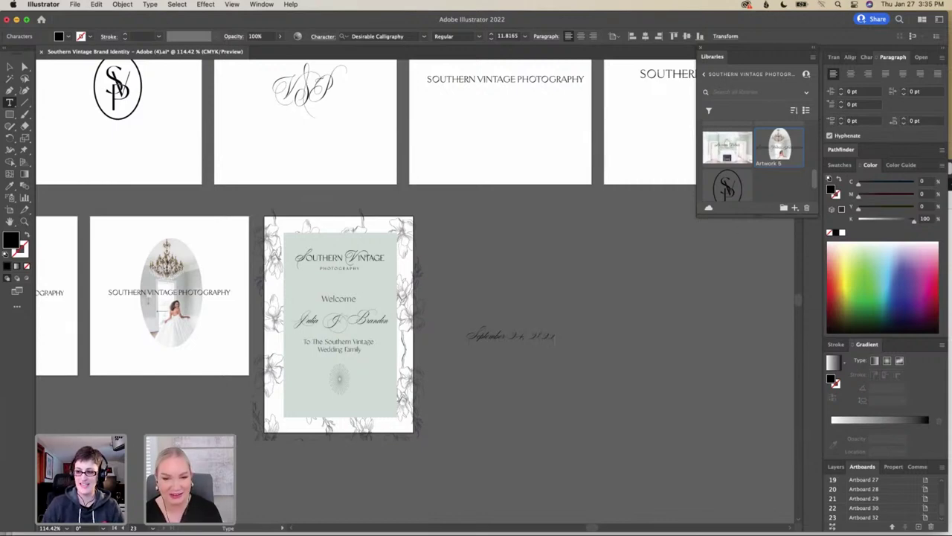
Move the 'September 24, 2022' date text to the bottom of the welcome sign
key("Escape")
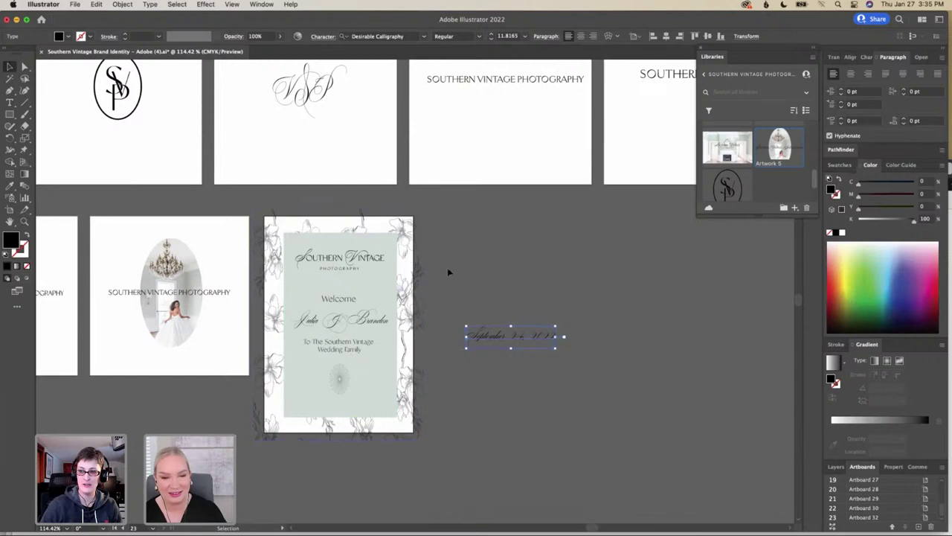
scroll(448, 272, "up", 5)
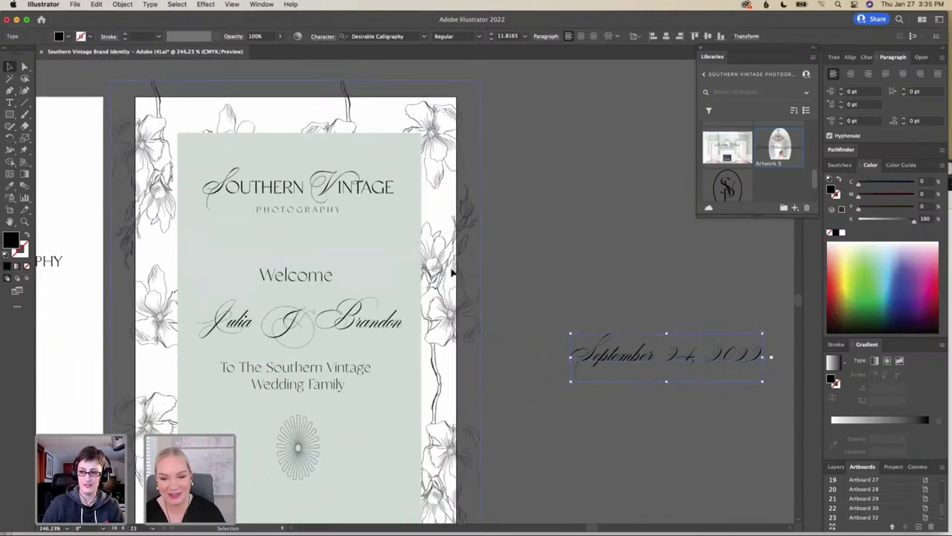
scroll(451, 272, "down", 5)
scroll(451, 273, "left", 3)
left_click_drag(679, 256, 653, 277)
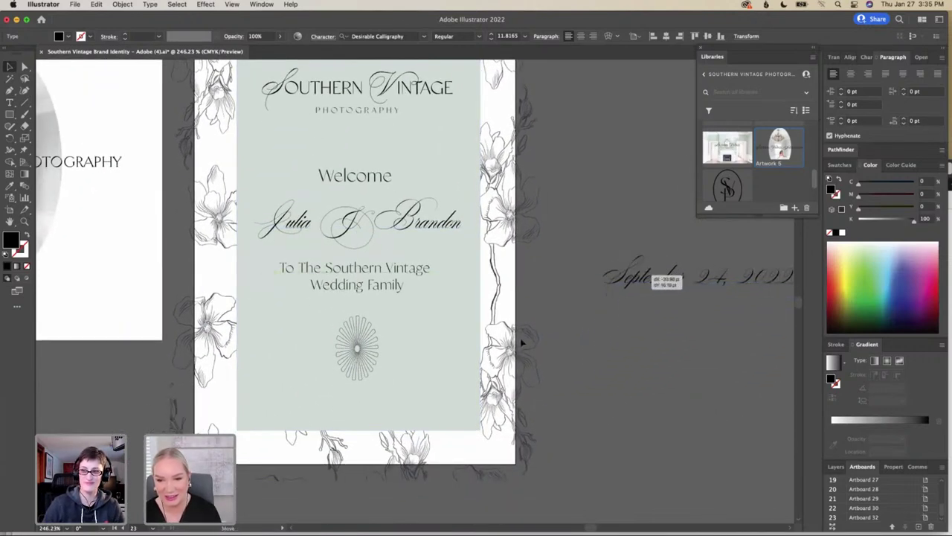
left_click_drag(522, 341, 295, 400)
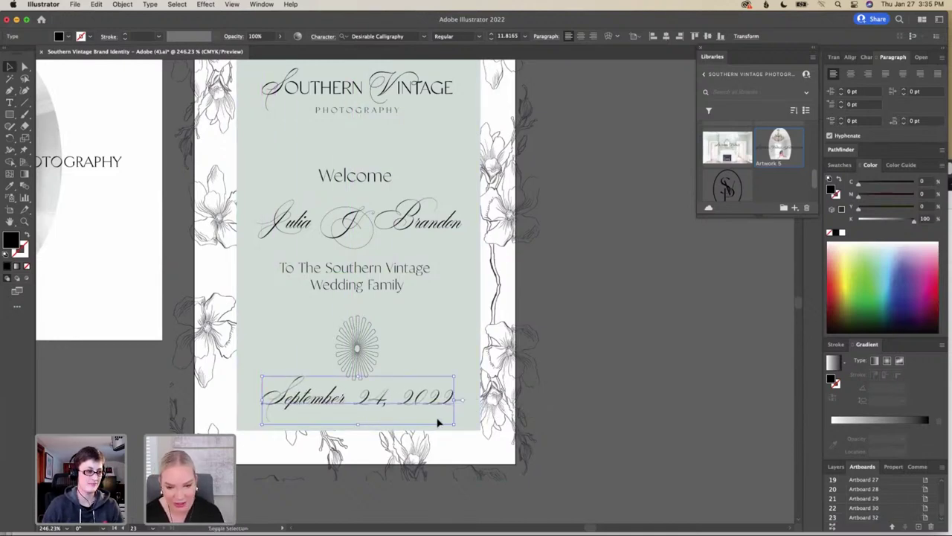
Scale the date down and centre it under the starburst graphic
left_click_drag(451, 424, 426, 416)
left_click_drag(349, 399, 364, 409)
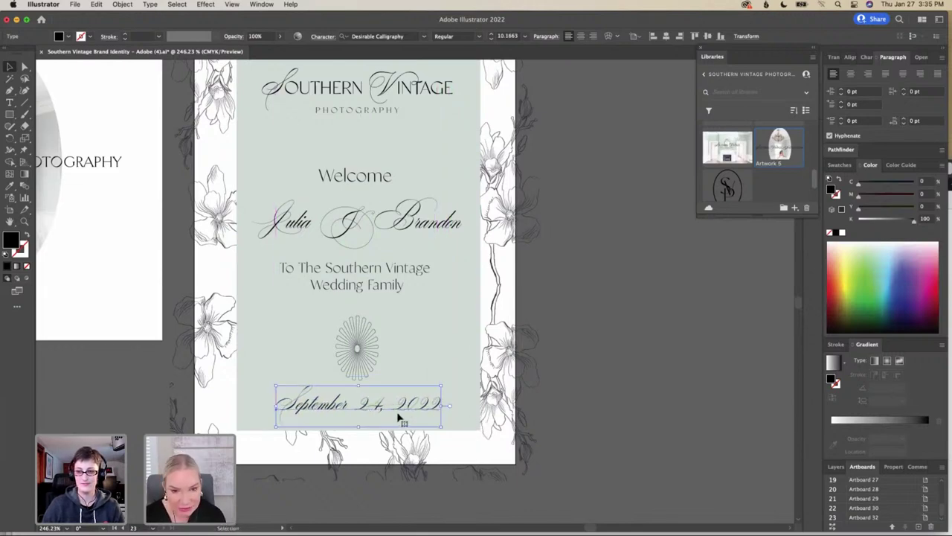
left_click_drag(438, 419, 381, 408)
left_click(576, 381)
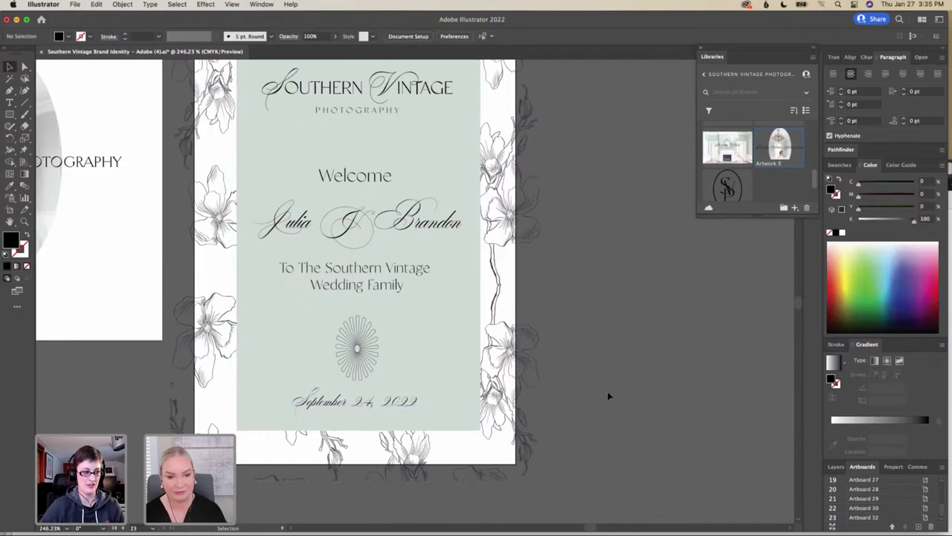
scroll(608, 395, "down", 2)
scroll(607, 395, "left", 2)
scroll(607, 395, "up", 3)
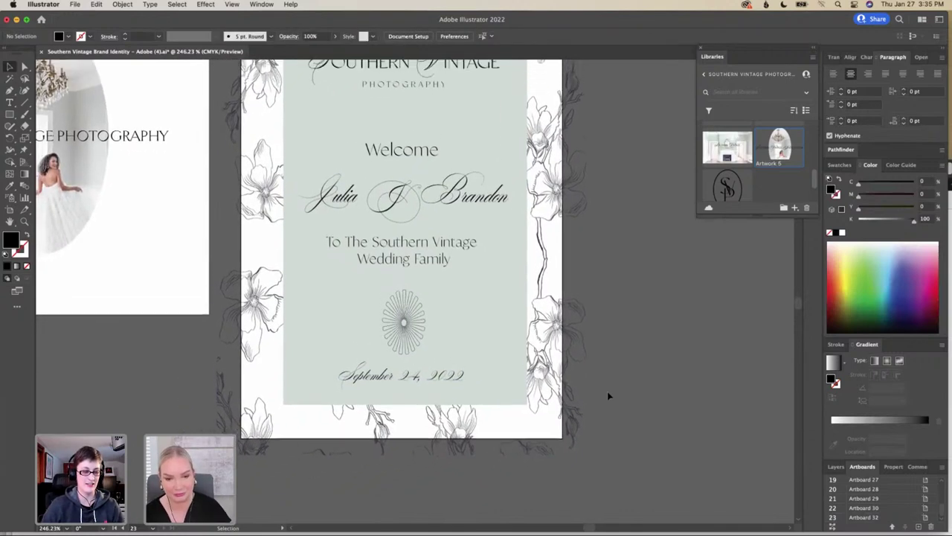
scroll(608, 395, "up", 3)
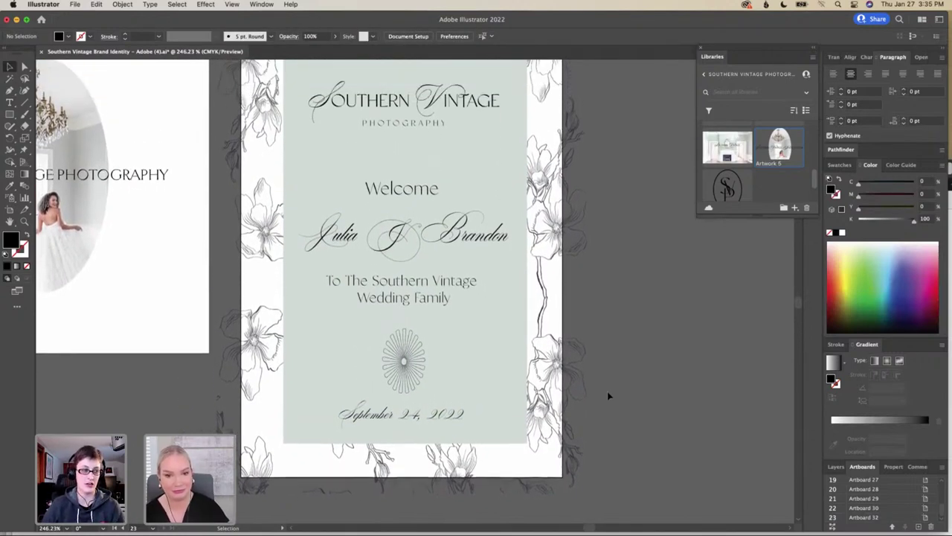
scroll(608, 395, "down", 5)
scroll(607, 395, "down", 2)
scroll(608, 395, "right", 1)
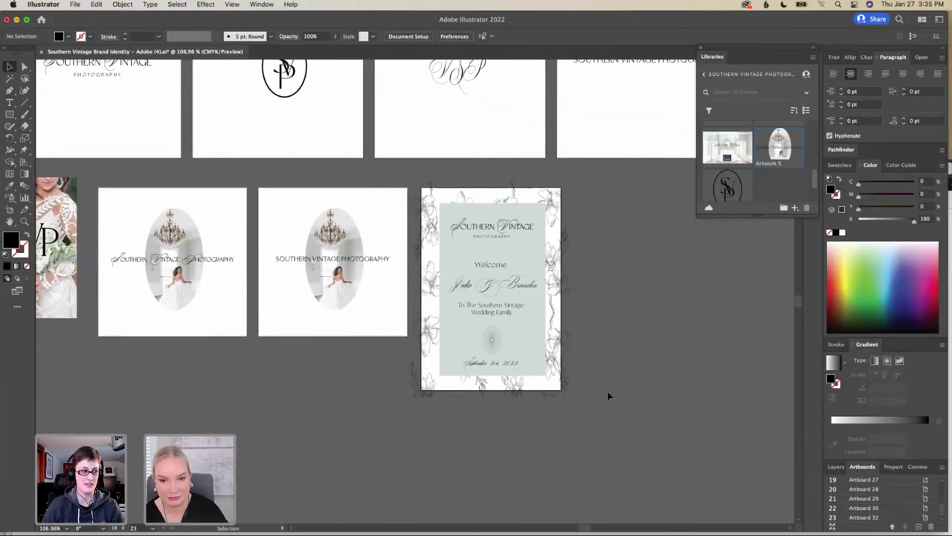
scroll(608, 395, "down", 1)
scroll(608, 395, "up", 3)
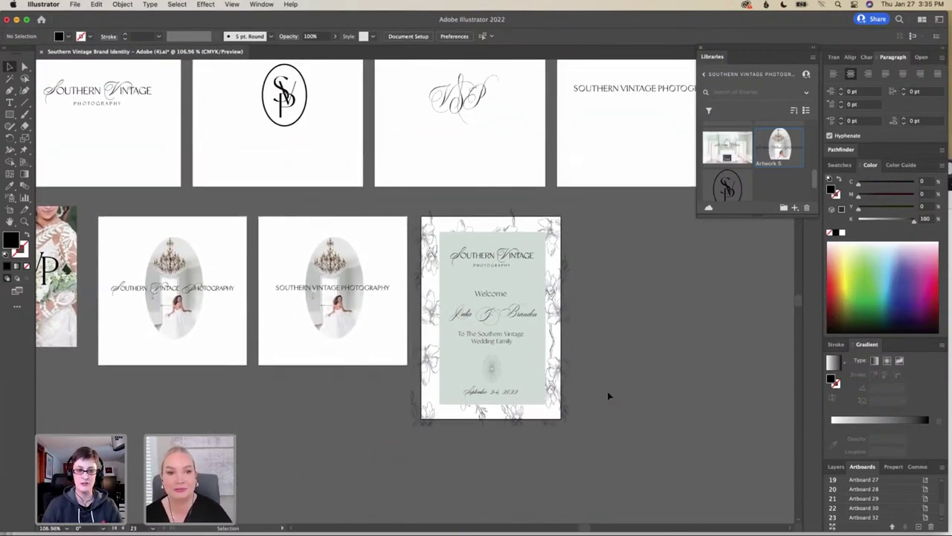
scroll(608, 395, "down", 1)
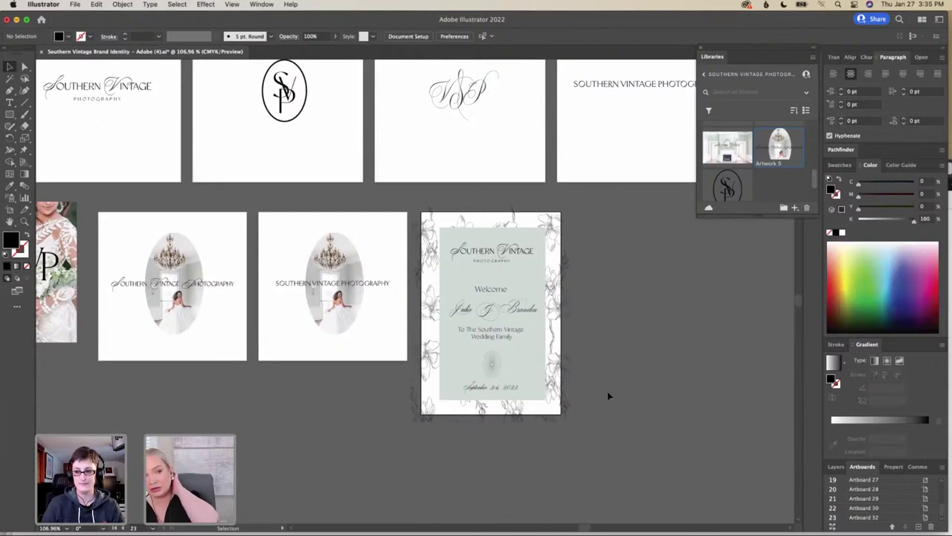
scroll(608, 395, "left", 2)
scroll(608, 395, "left", 5)
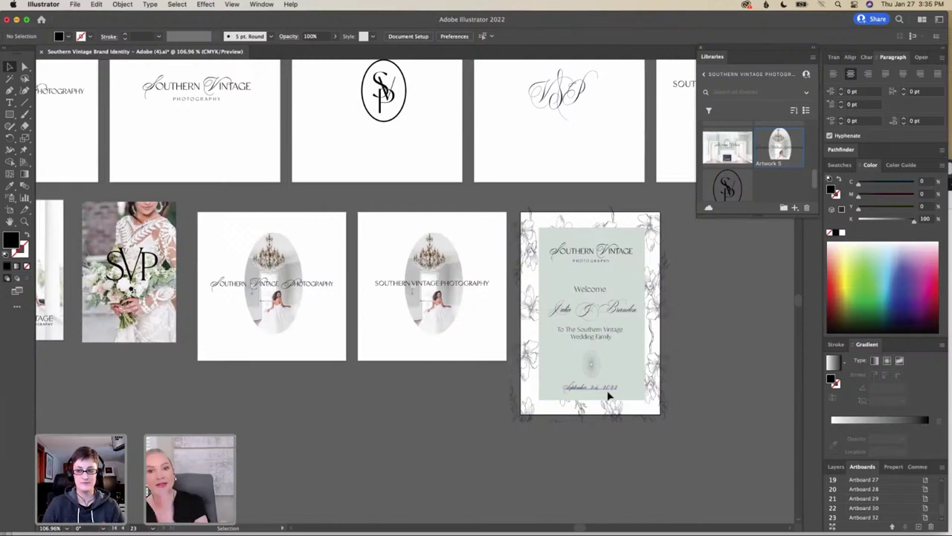
scroll(608, 395, "up", 1)
scroll(608, 395, "right", 1)
scroll(607, 395, "right", 3)
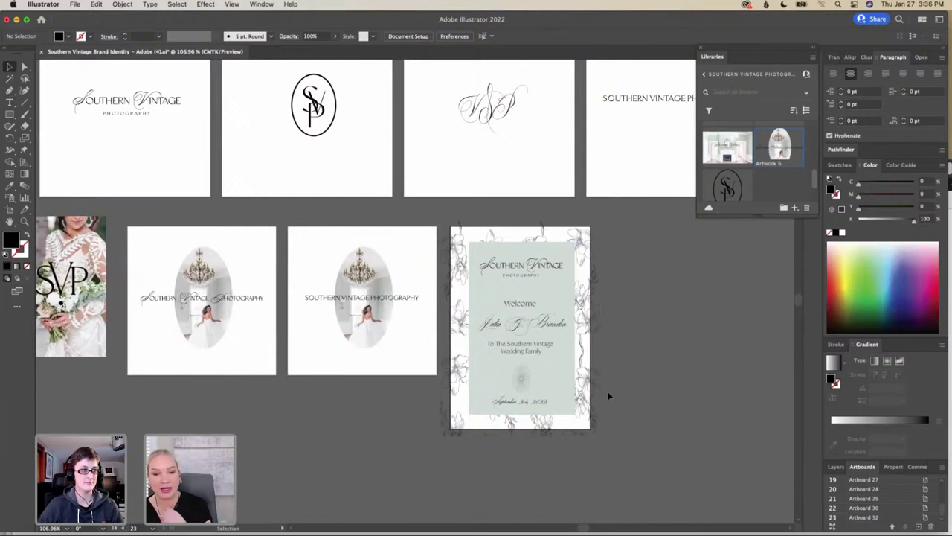
left_click(595, 359)
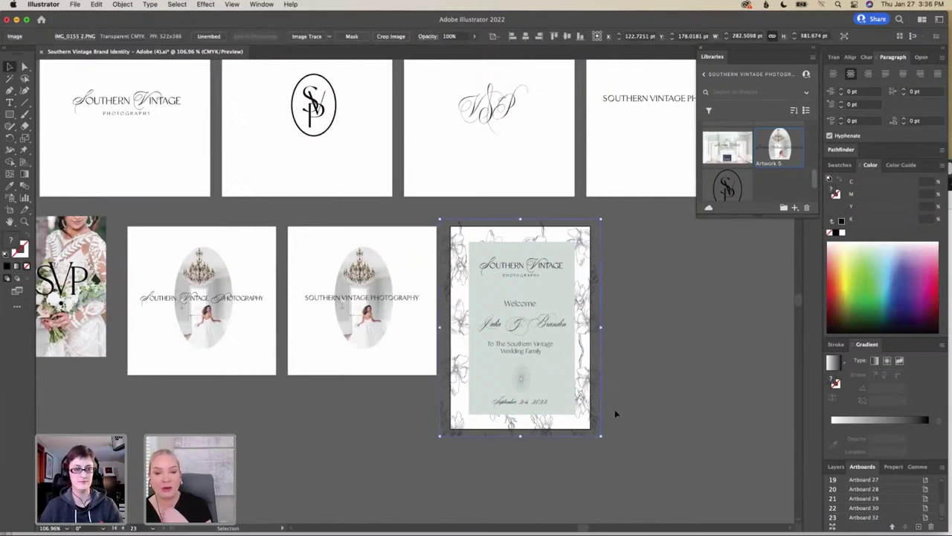
scroll(615, 414, "up", 3)
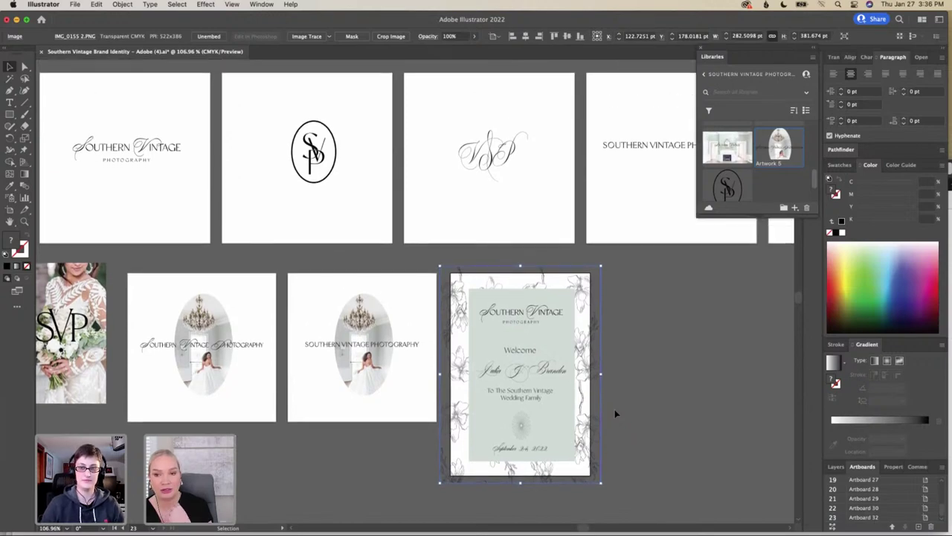
scroll(615, 413, "down", 2)
scroll(615, 414, "right", 1)
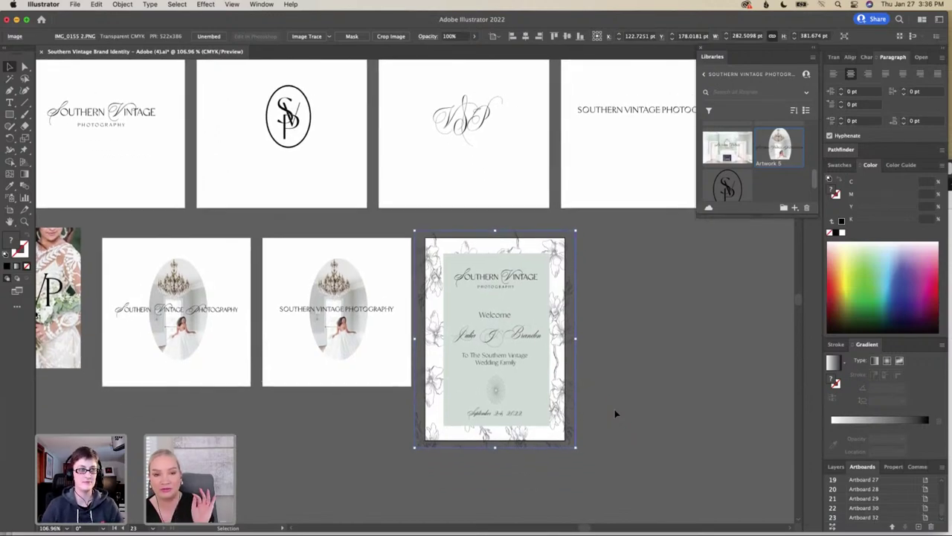
scroll(615, 414, "left", 5)
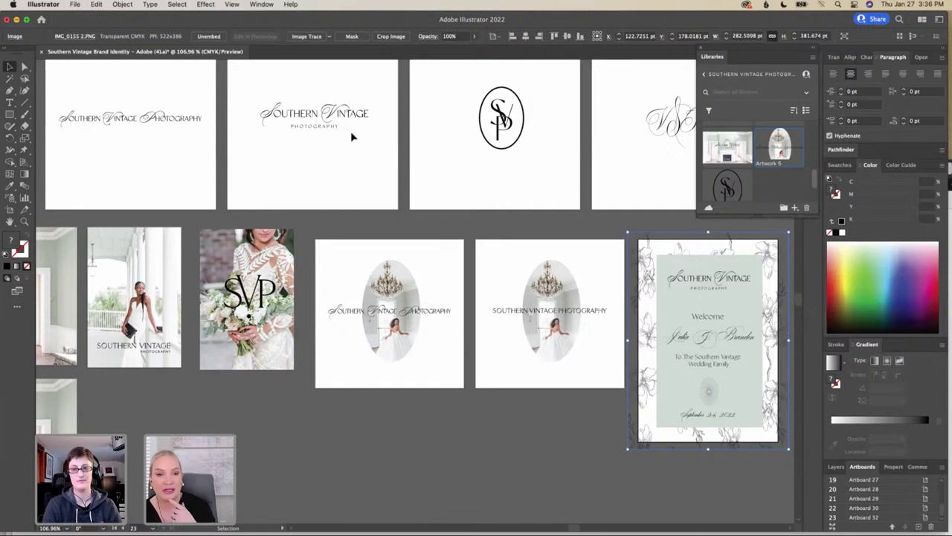
scroll(350, 131, "left", 3)
scroll(350, 131, "up", 2)
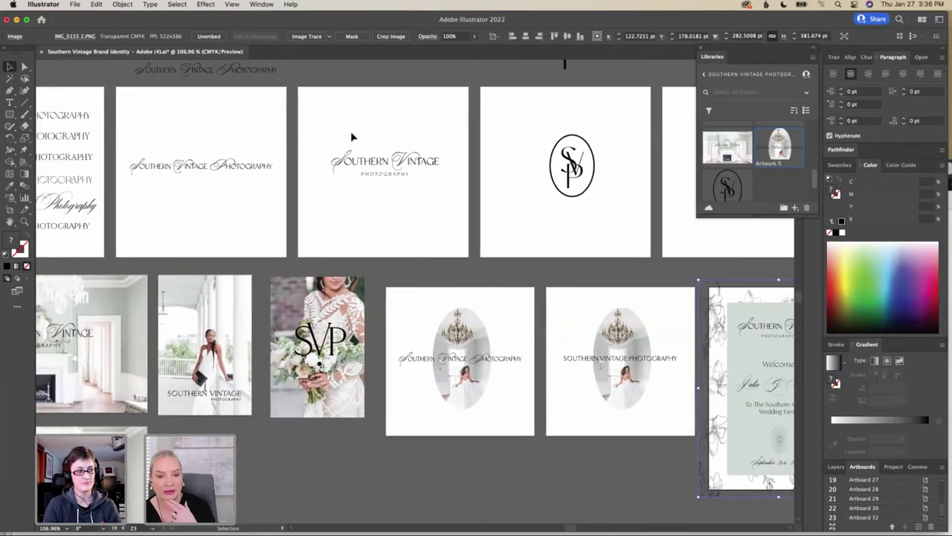
scroll(352, 136, "down", 1)
scroll(351, 137, "left", 1)
scroll(351, 136, "left", 2)
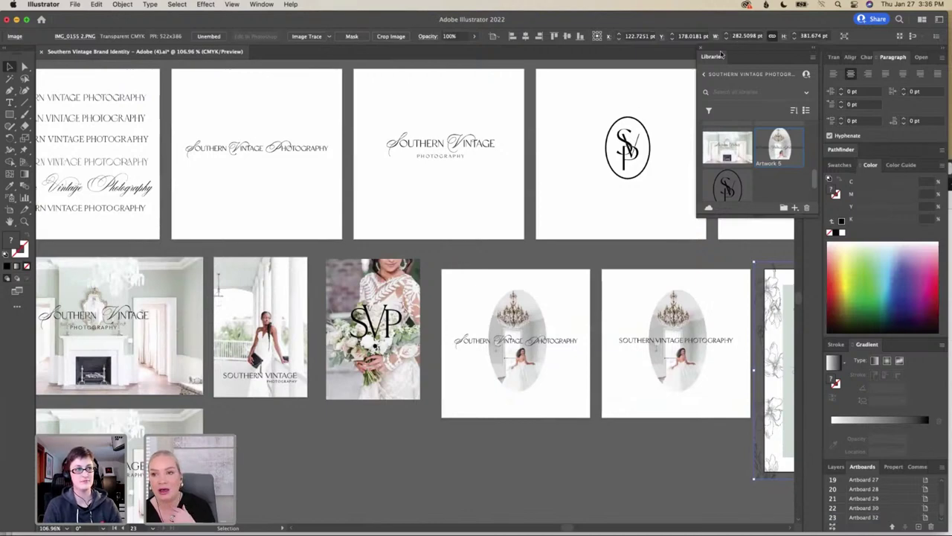
Dock the Libraries panel with the other panels
left_click_drag(720, 55, 861, 82)
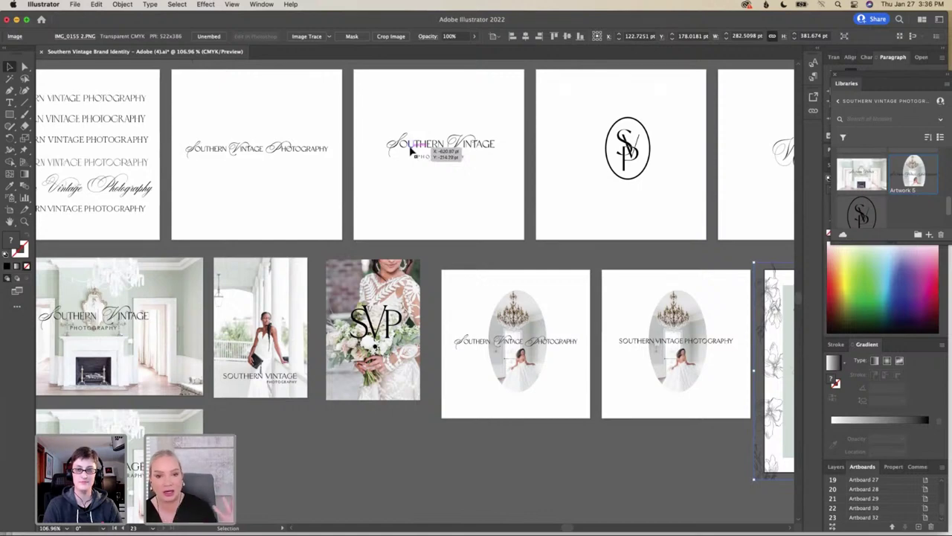
scroll(416, 151, "down", 1)
scroll(417, 151, "right", 1)
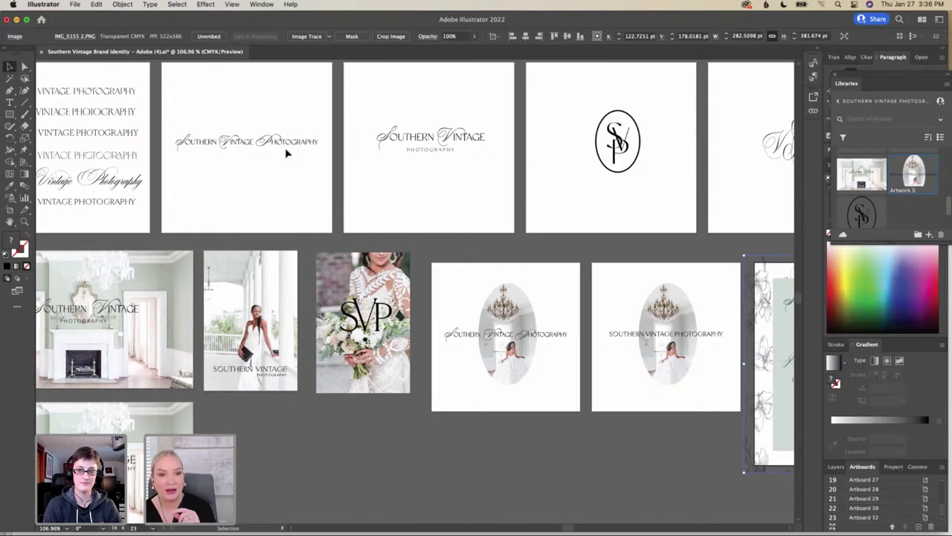
scroll(285, 147, "down", 1)
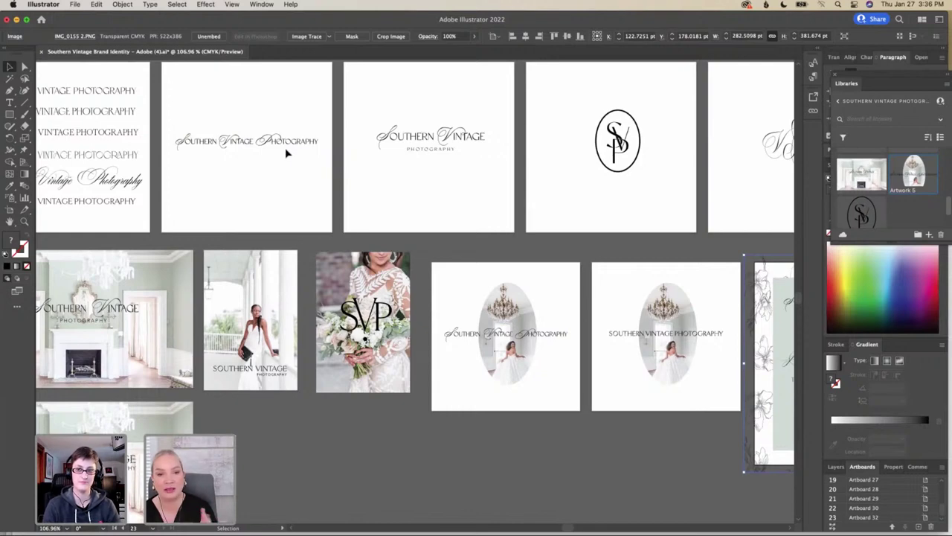
Pan the canvas to show the welcome sign artboard and the empty space beside it
scroll(286, 152, "right", 10)
scroll(286, 153, "right", 5)
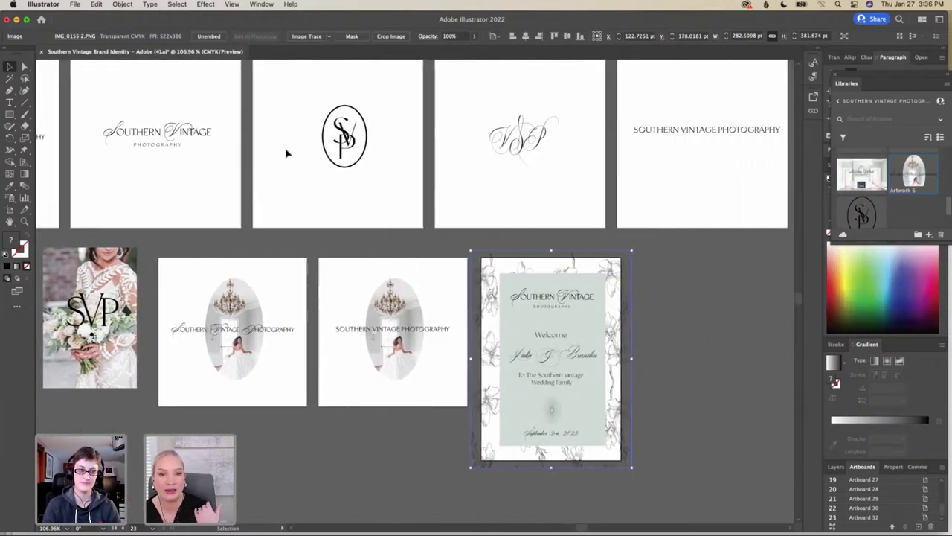
scroll(286, 152, "right", 3)
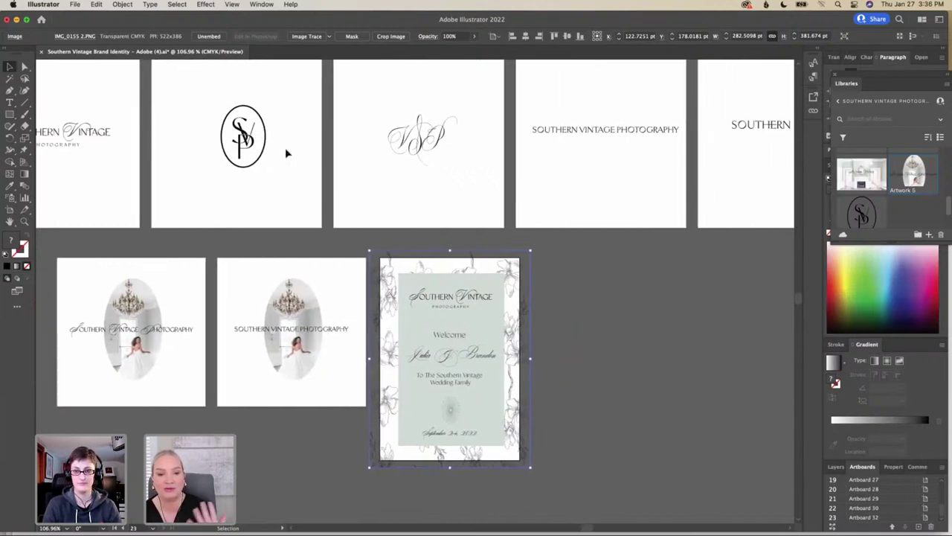
scroll(287, 153, "right", 5)
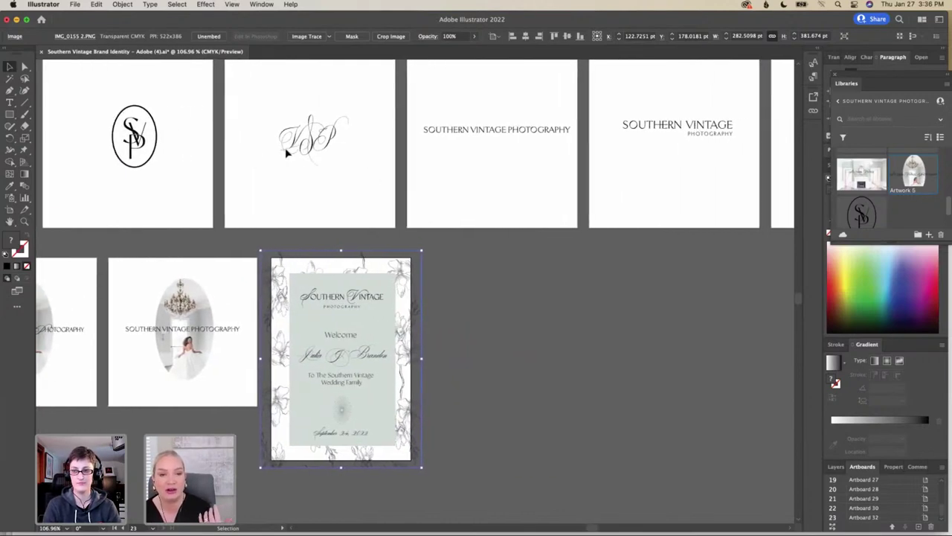
scroll(286, 153, "right", 10)
scroll(286, 153, "right", 20)
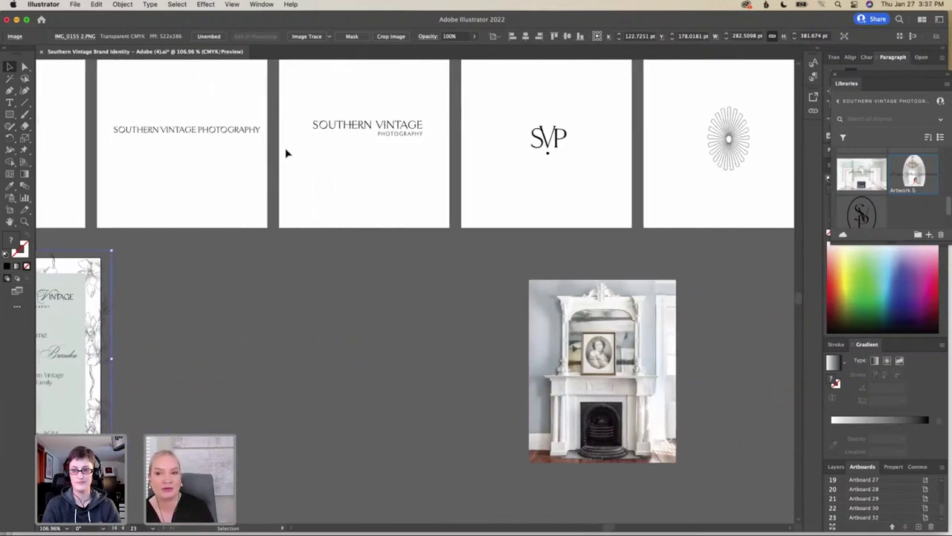
scroll(286, 153, "right", 11)
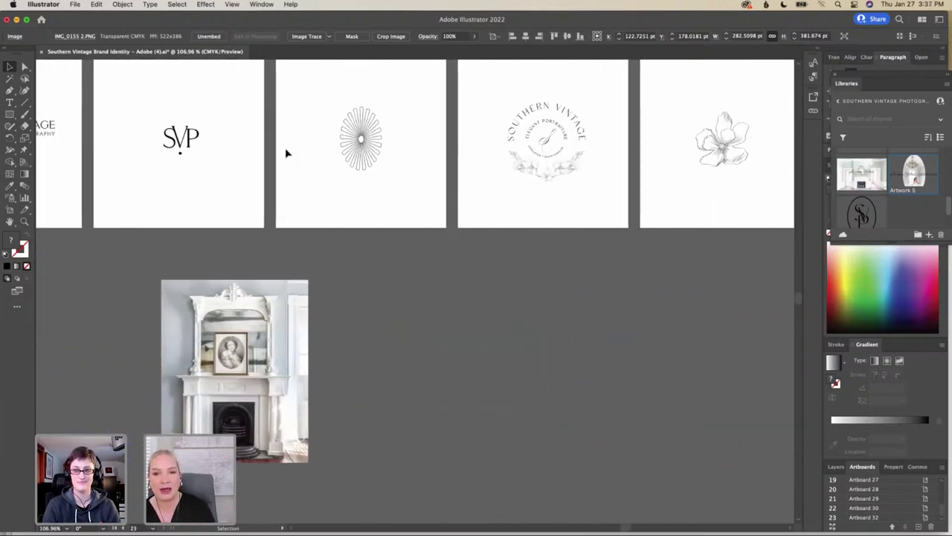
scroll(285, 147, "right", 6)
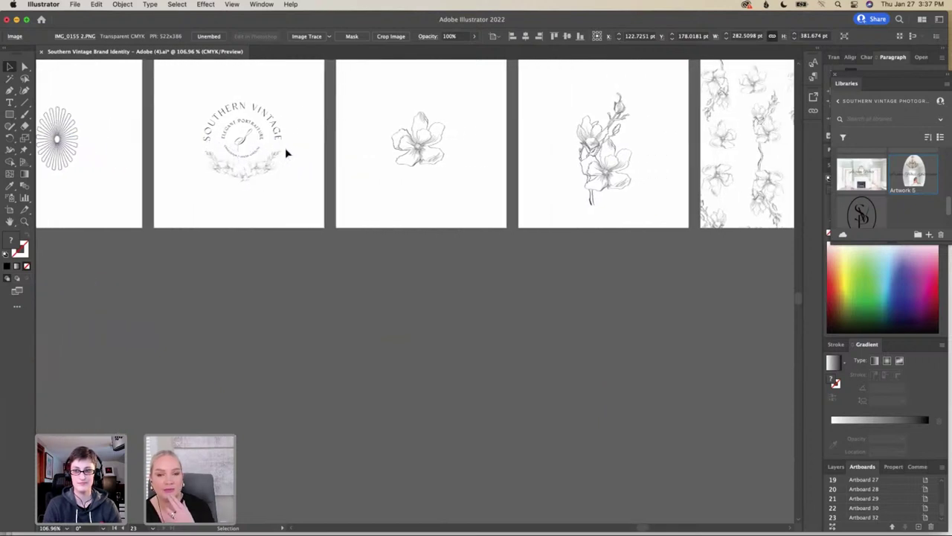
scroll(285, 147, "right", 9)
scroll(284, 147, "up", 1)
scroll(286, 153, "right", 16)
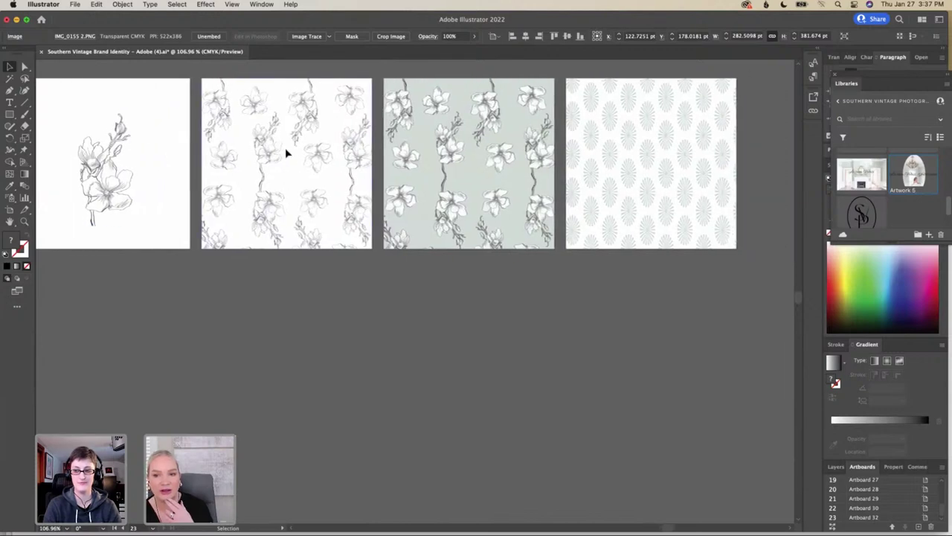
scroll(286, 153, "down", 1)
scroll(287, 153, "left", 15)
scroll(287, 153, "left", 20)
scroll(286, 153, "down", 1)
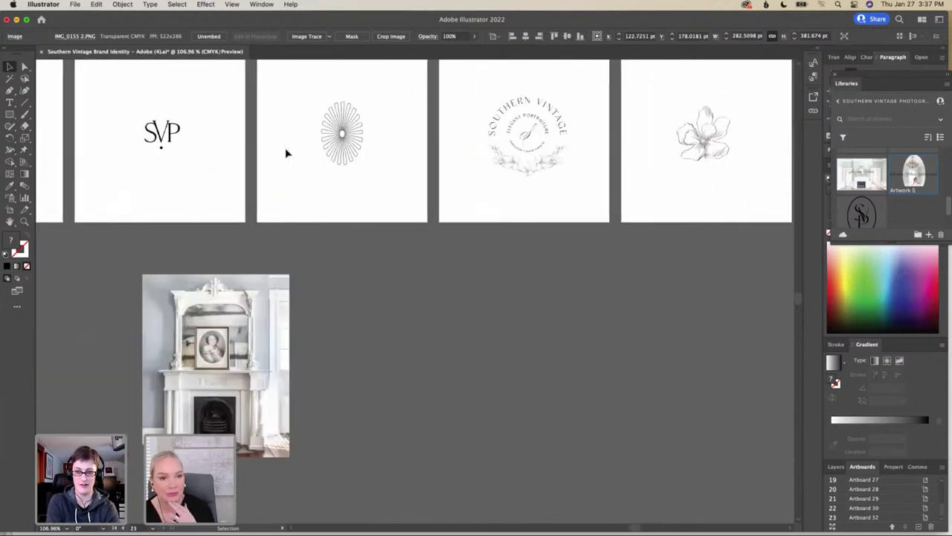
scroll(286, 152, "left", 5)
scroll(287, 152, "down", 3)
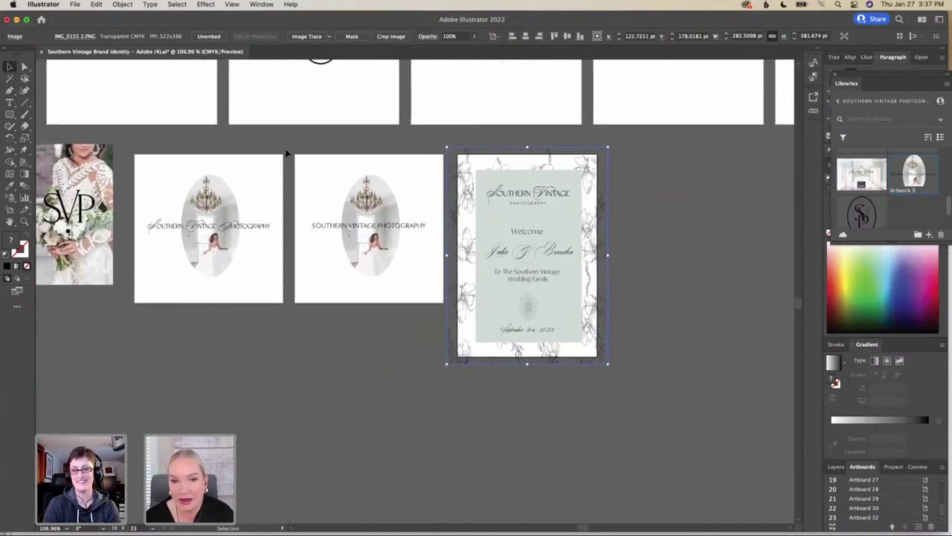
scroll(286, 152, "left", 5)
scroll(286, 152, "down", 1)
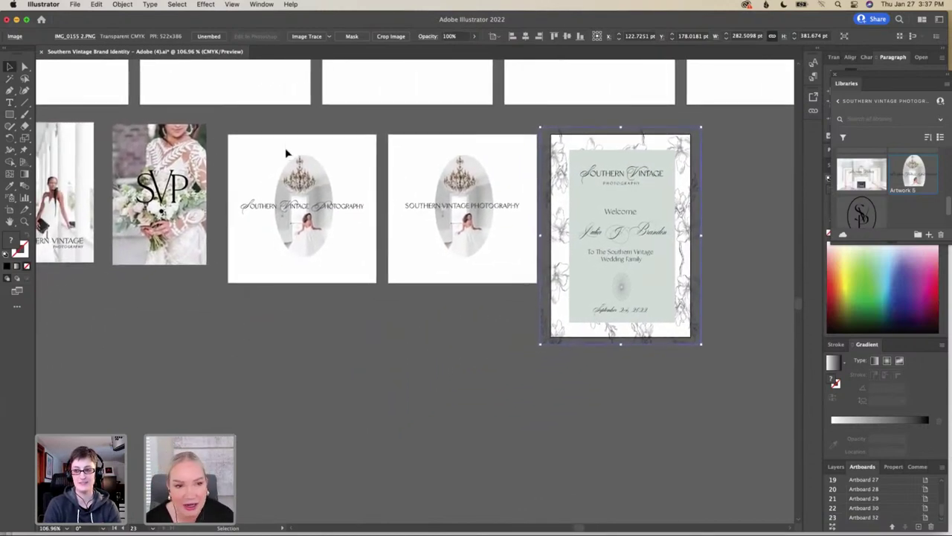
scroll(286, 149, "left", 6)
scroll(285, 149, "down", 1)
scroll(287, 152, "left", 7)
scroll(287, 152, "down", 2)
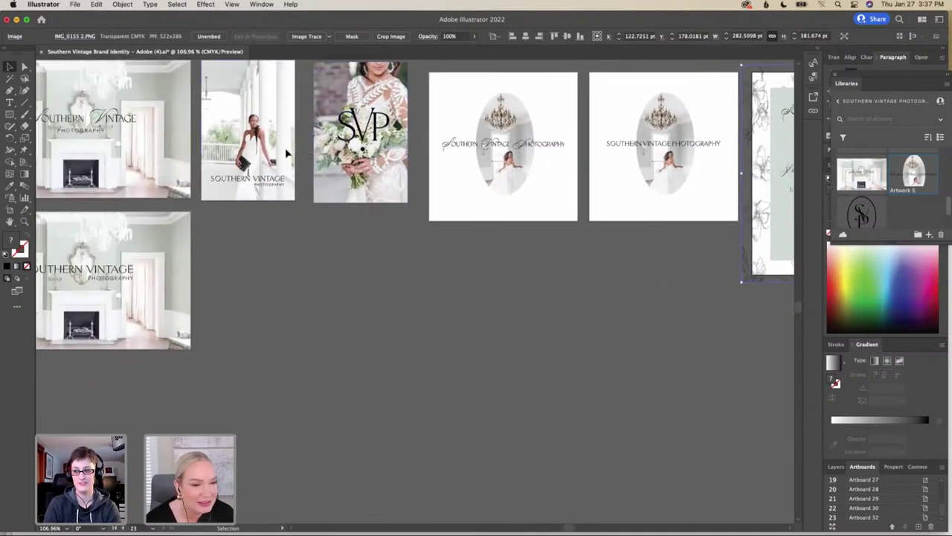
scroll(286, 153, "right", 20)
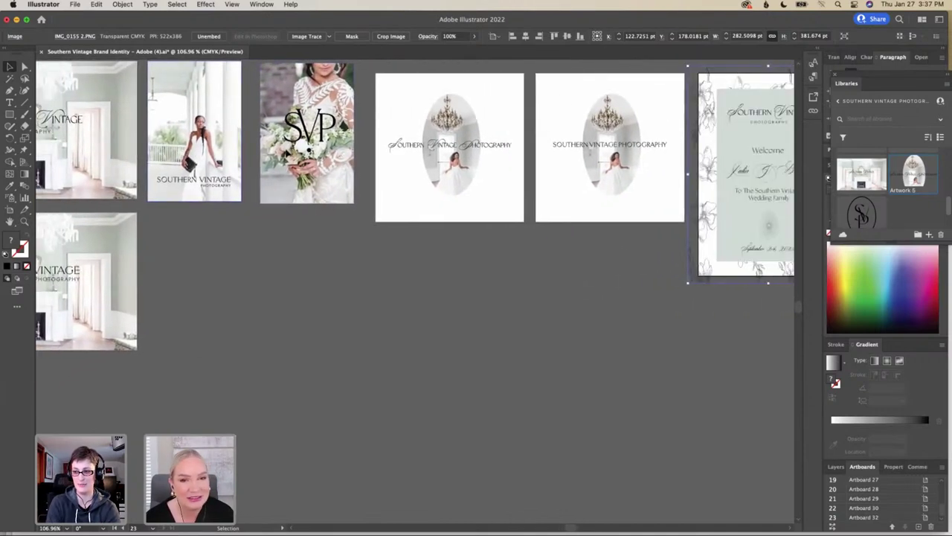
scroll(286, 153, "right", 3)
scroll(286, 152, "up", 3)
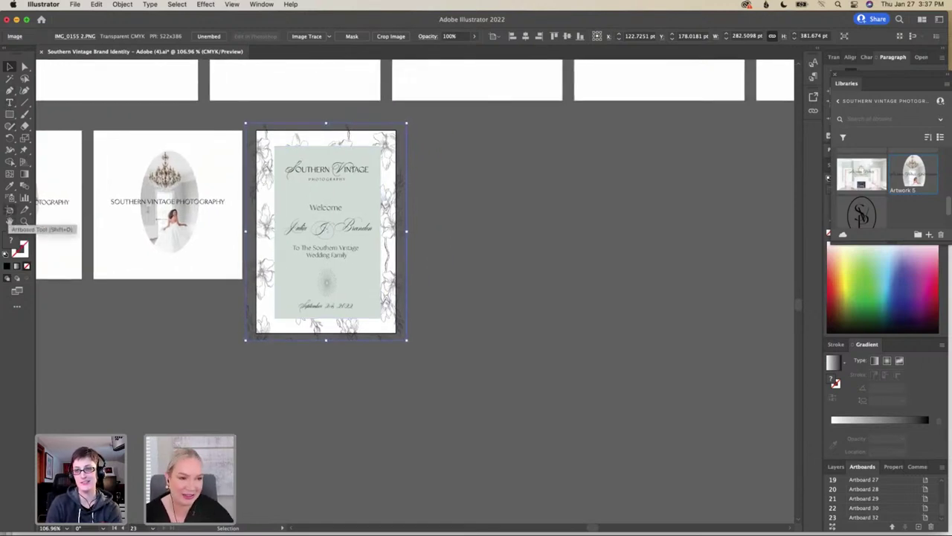
Draw Artboard 33 and Artboard 34 stacked to the right of the welcome sign
left_click(9, 212)
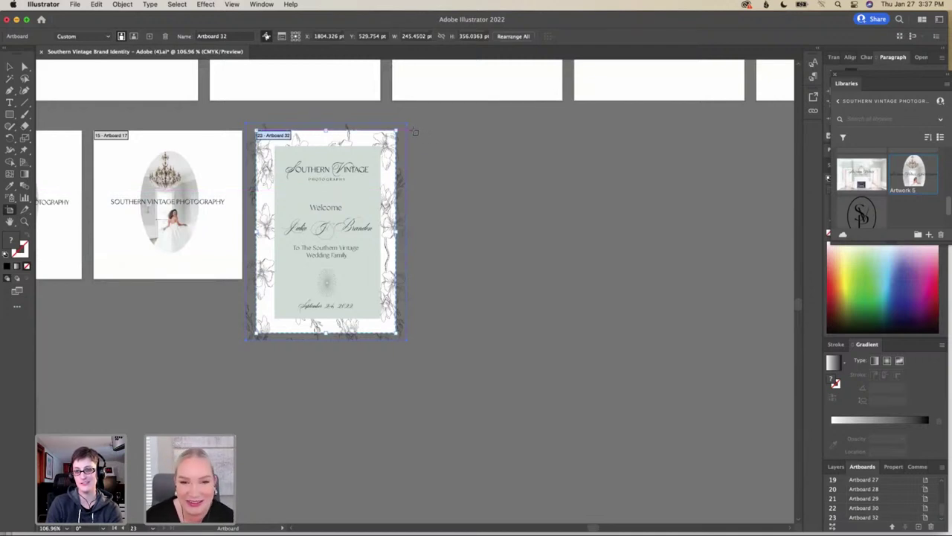
left_click_drag(415, 131, 547, 210)
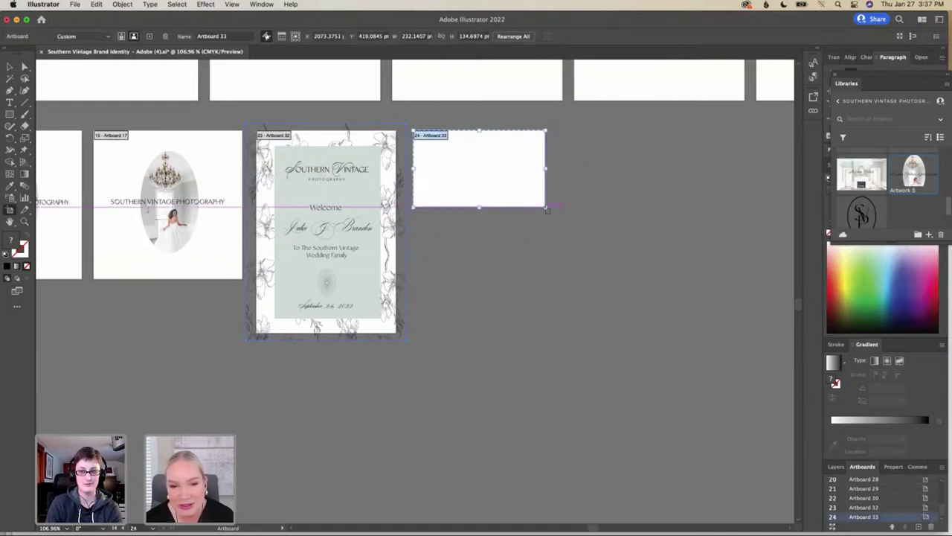
left_click(416, 219)
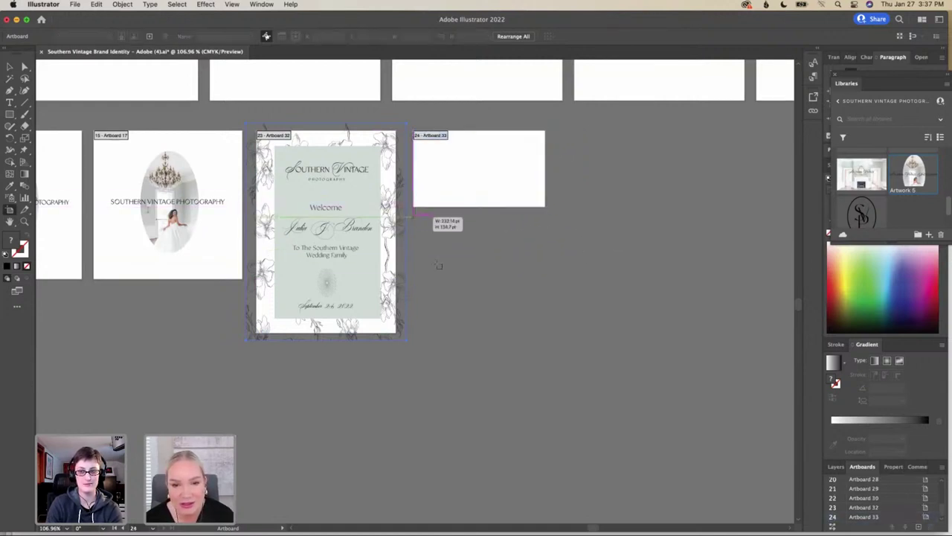
left_click_drag(439, 266, 547, 290)
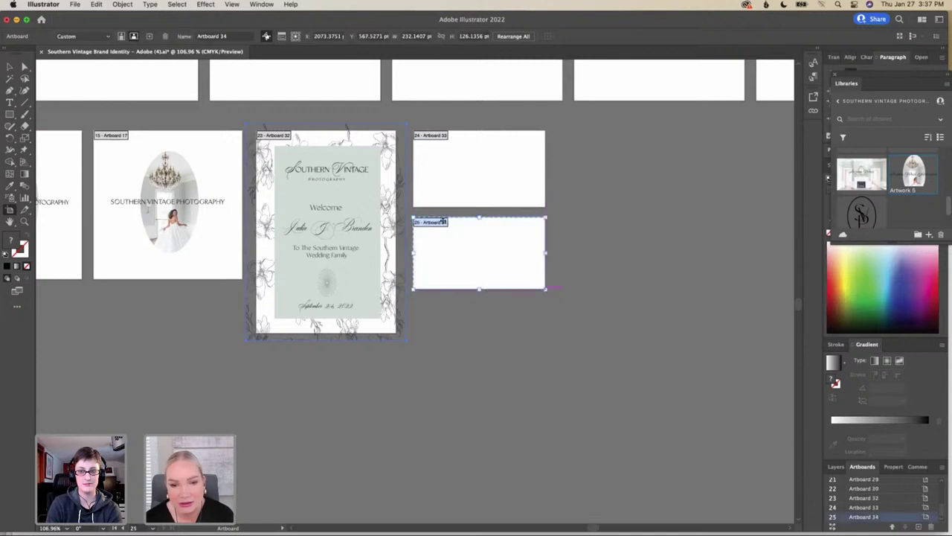
left_click(9, 67)
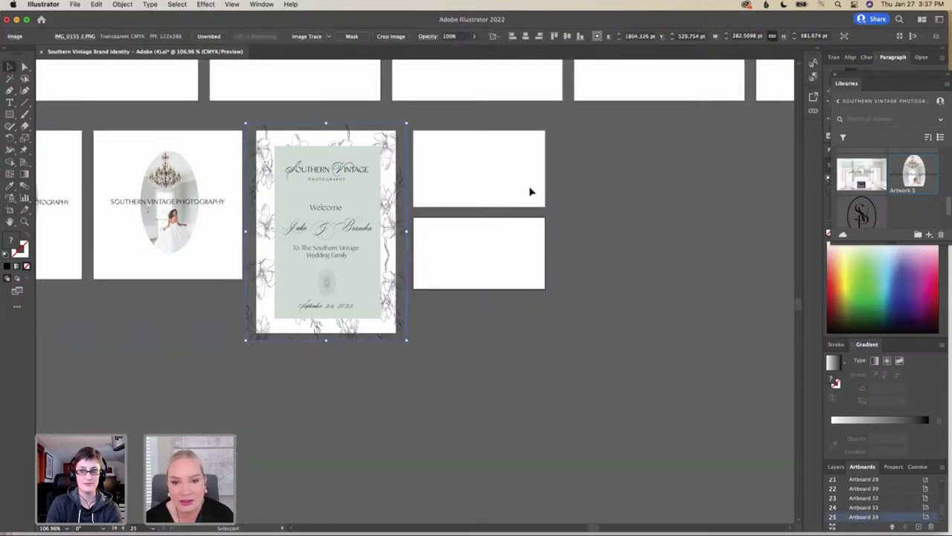
Make the lower new artboard, Artboard 34, slightly taller
left_click(512, 265)
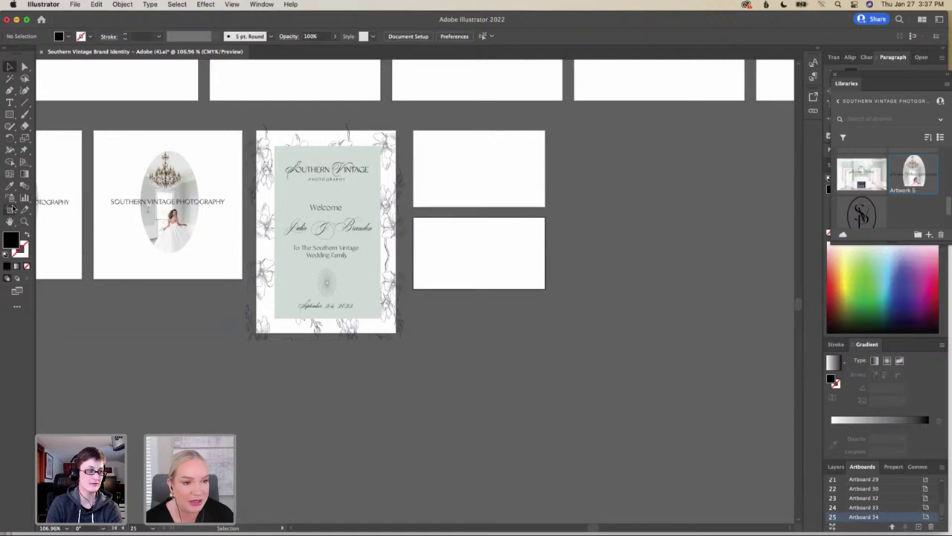
left_click(11, 208)
left_click_drag(479, 289, 480, 296)
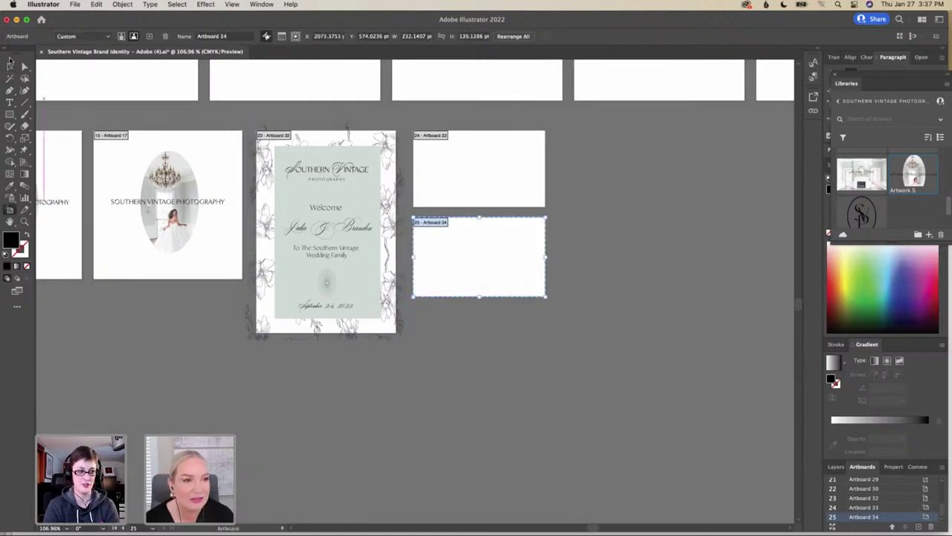
left_click(10, 65)
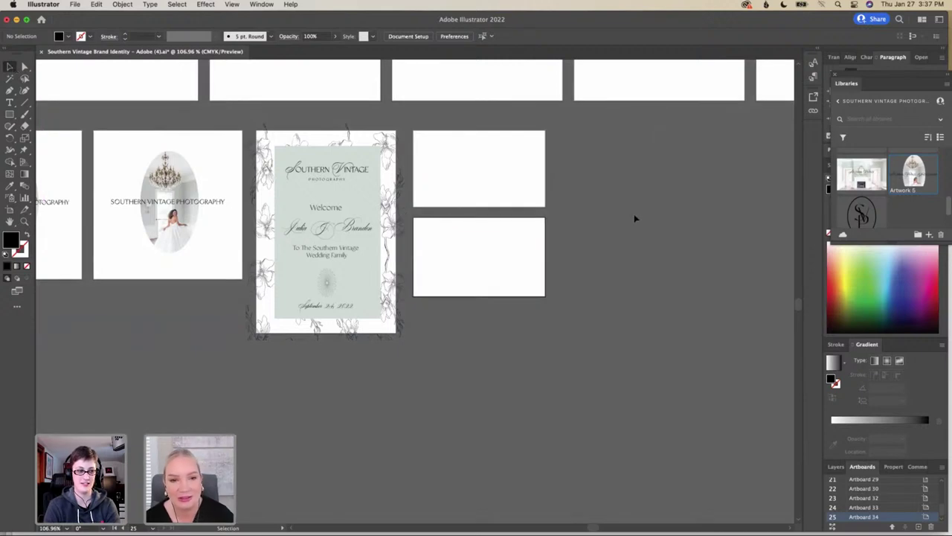
scroll(635, 218, "up", 3)
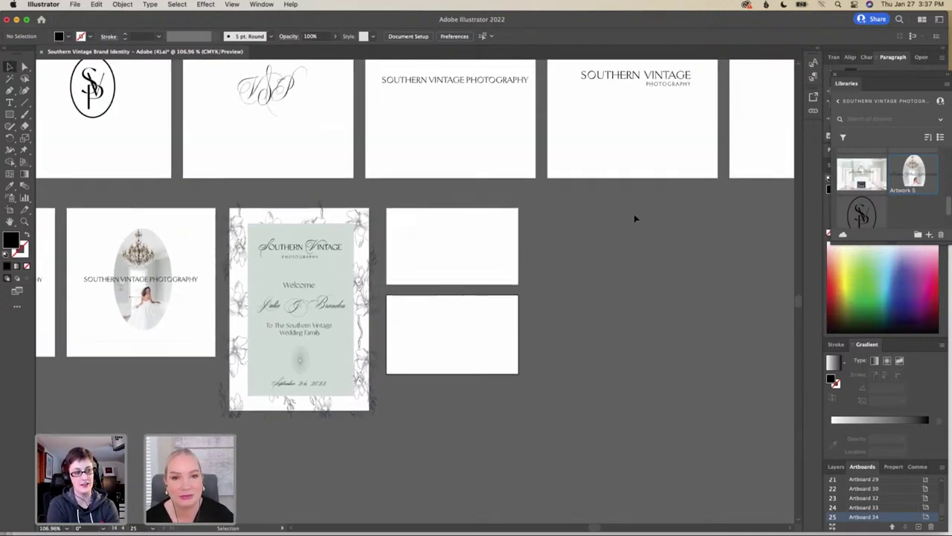
scroll(310, 141, "left", 5)
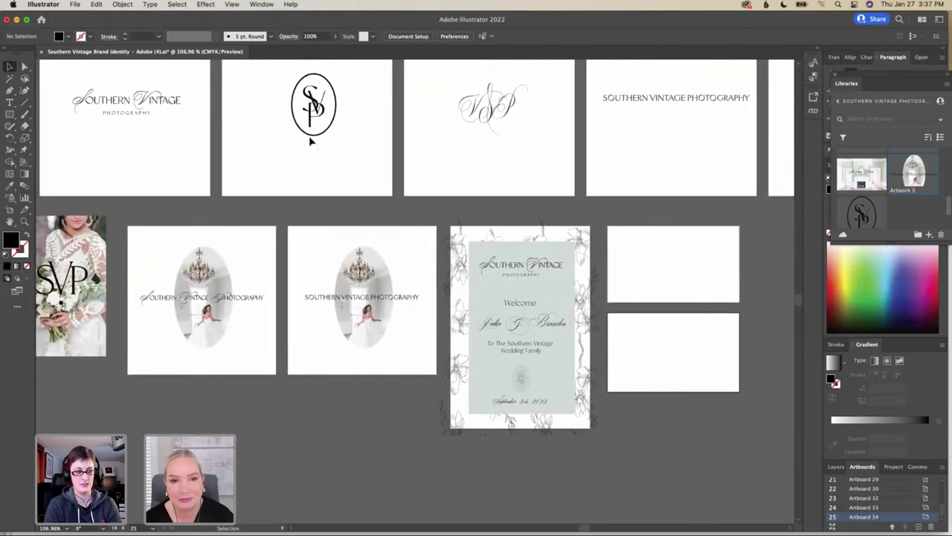
scroll(310, 141, "left", 1)
scroll(310, 140, "down", 1)
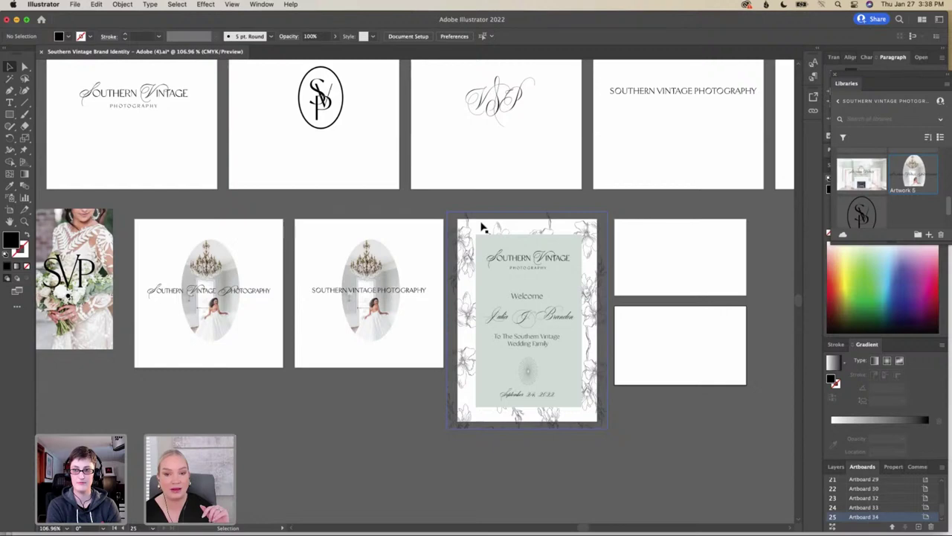
scroll(482, 227, "down", 1)
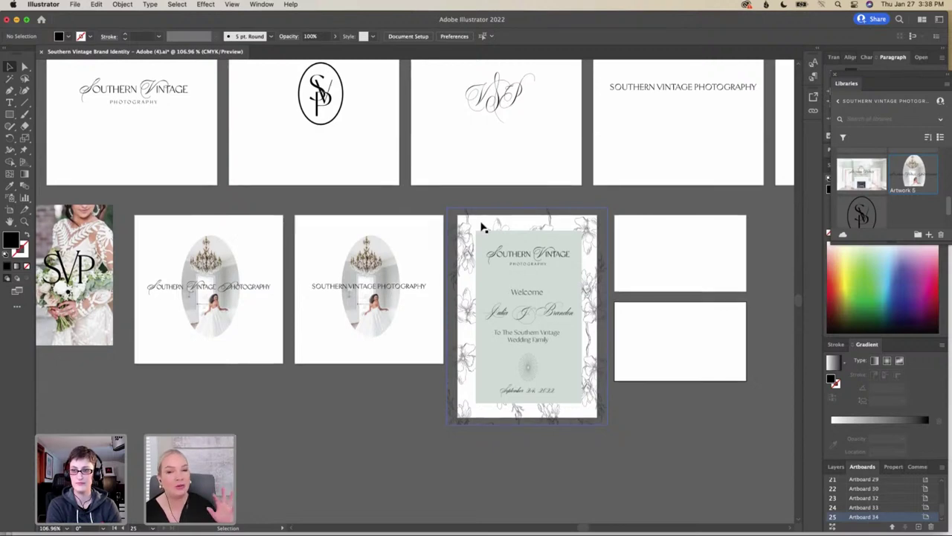
scroll(482, 227, "left", 1)
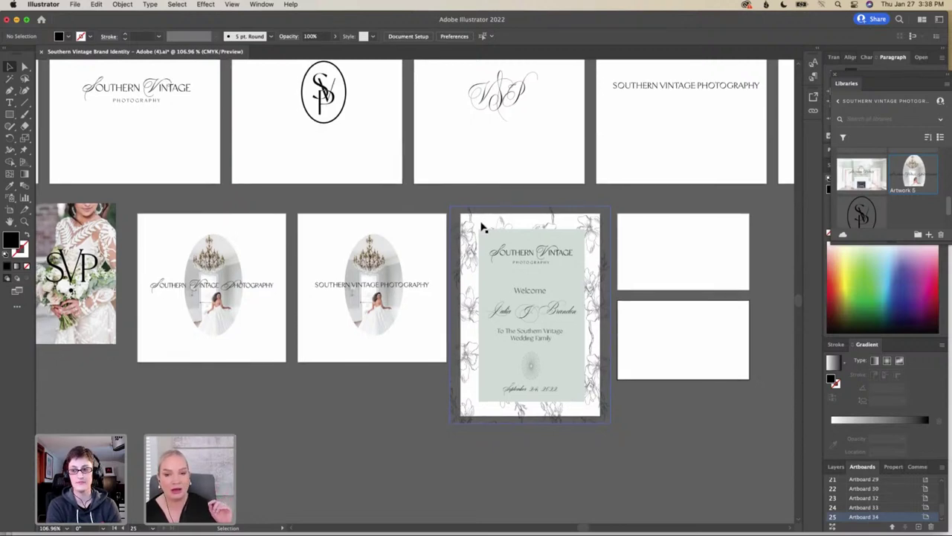
scroll(482, 227, "down", 1)
scroll(482, 226, "down", 3)
scroll(482, 227, "left", 2)
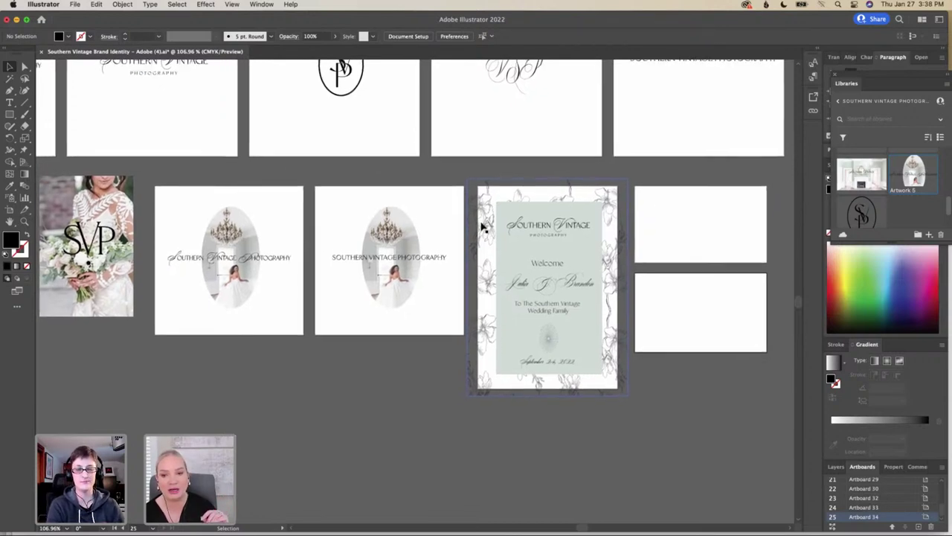
scroll(482, 227, "up", 1)
scroll(483, 227, "right", 1)
left_click(511, 213)
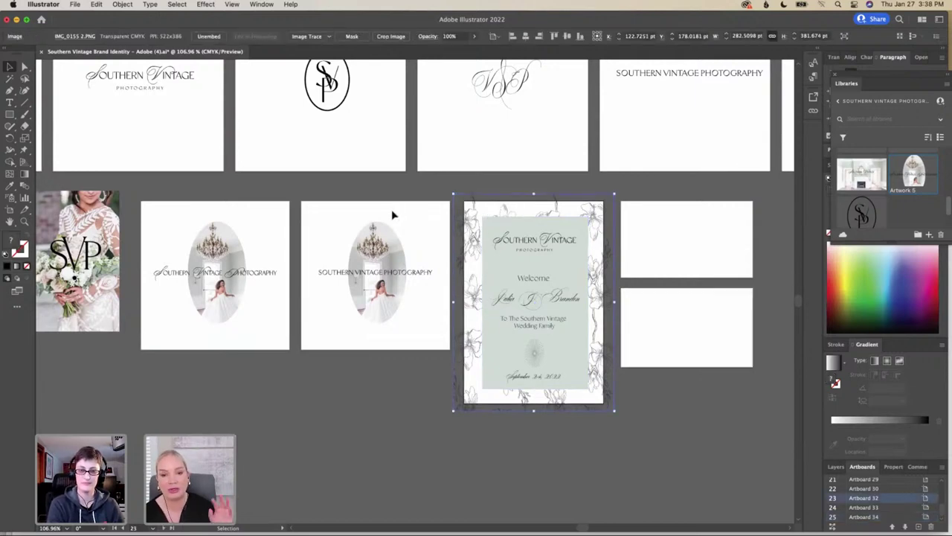
scroll(474, 220, "down", 1)
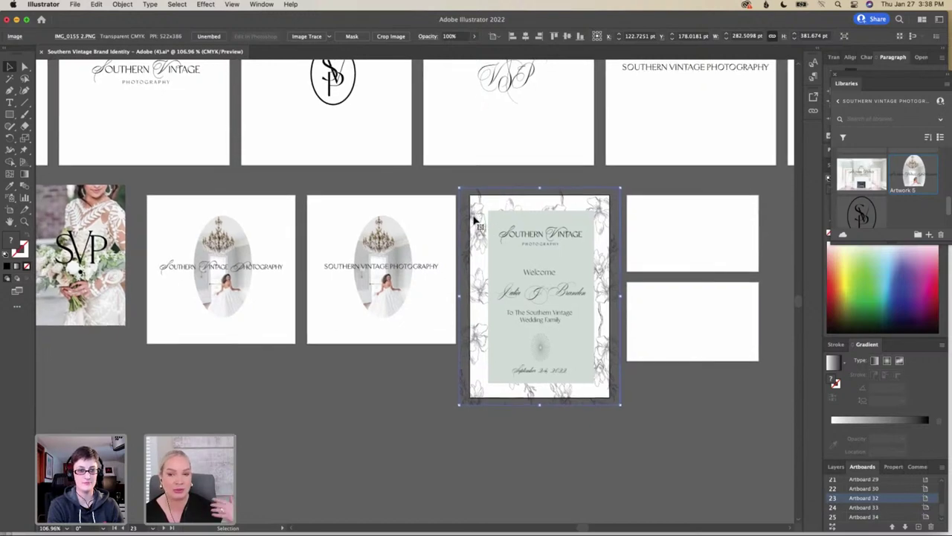
scroll(474, 220, "down", 2)
scroll(474, 219, "up", 5)
scroll(474, 220, "left", 6)
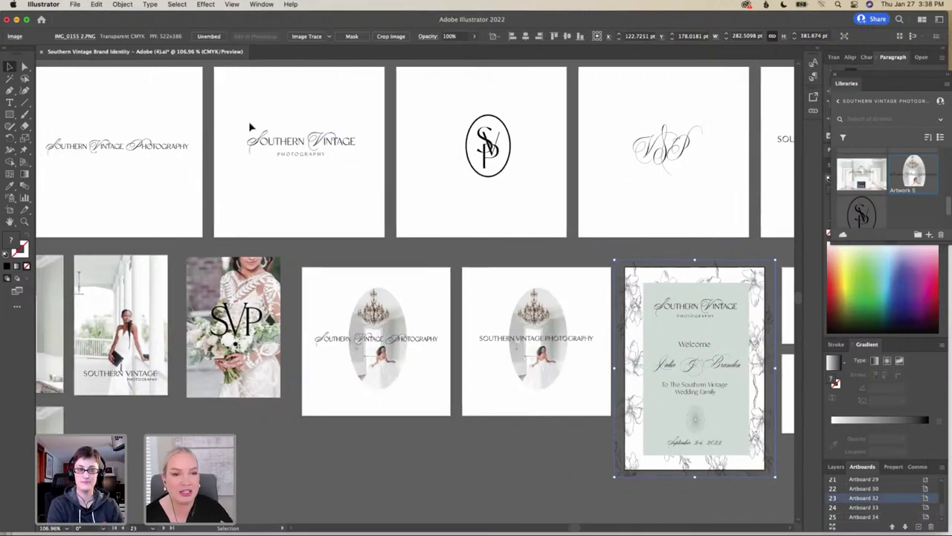
left_click(340, 166)
left_click(320, 141)
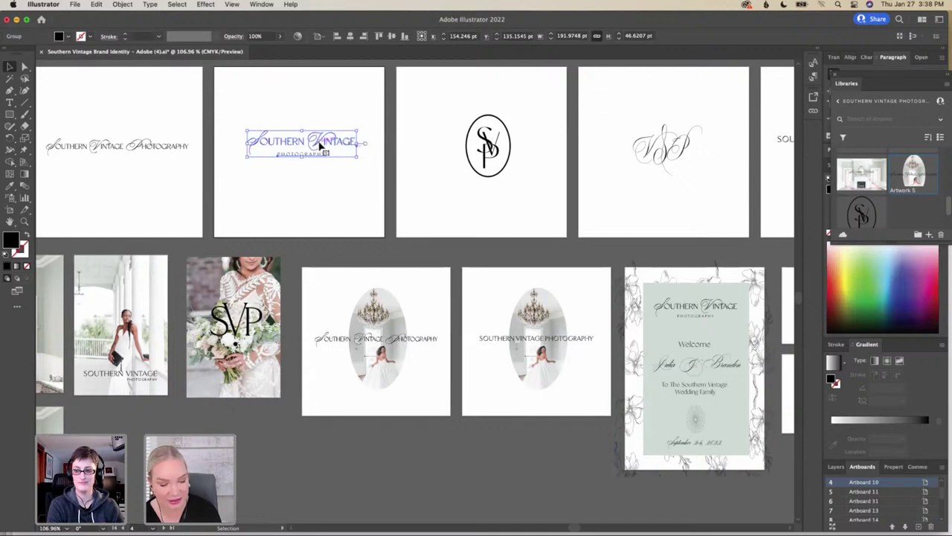
left_click_drag(320, 141, 726, 209)
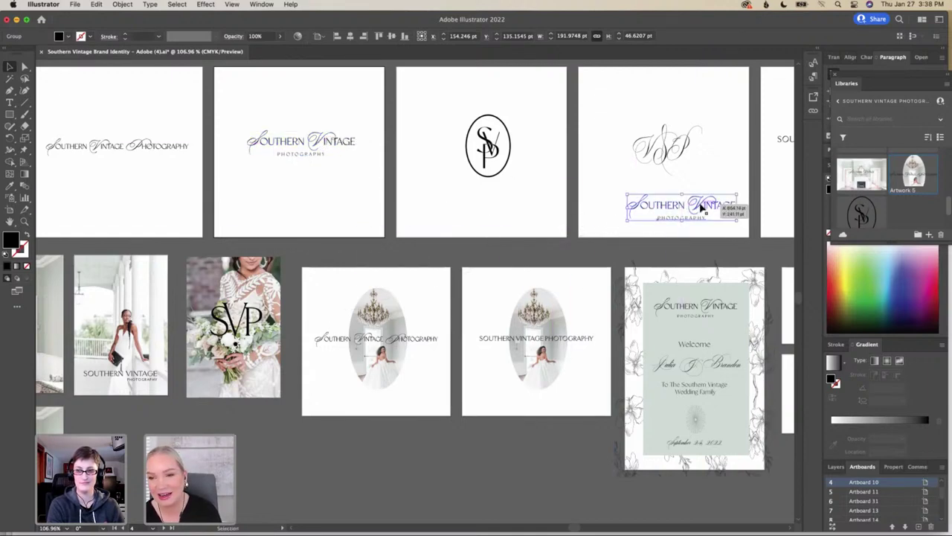
scroll(699, 208, "right", 10)
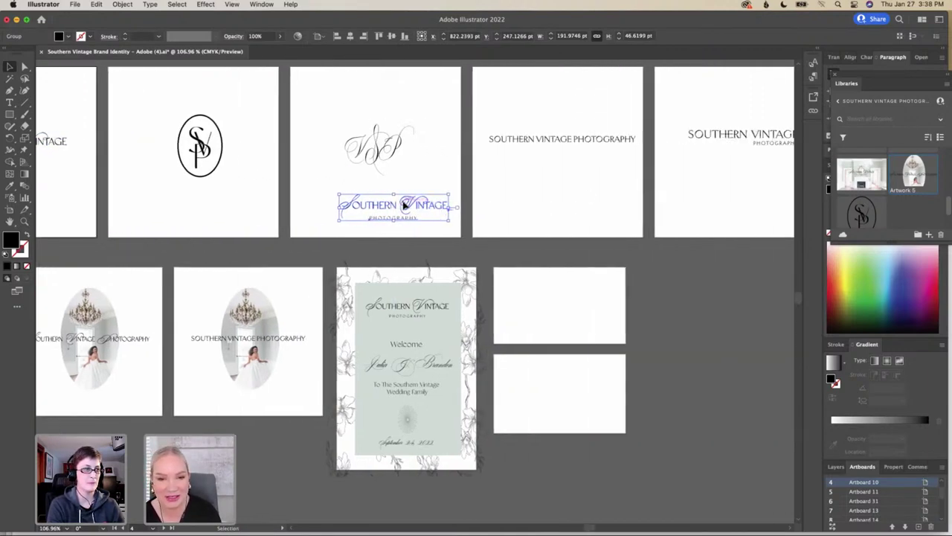
left_click_drag(418, 206, 585, 297)
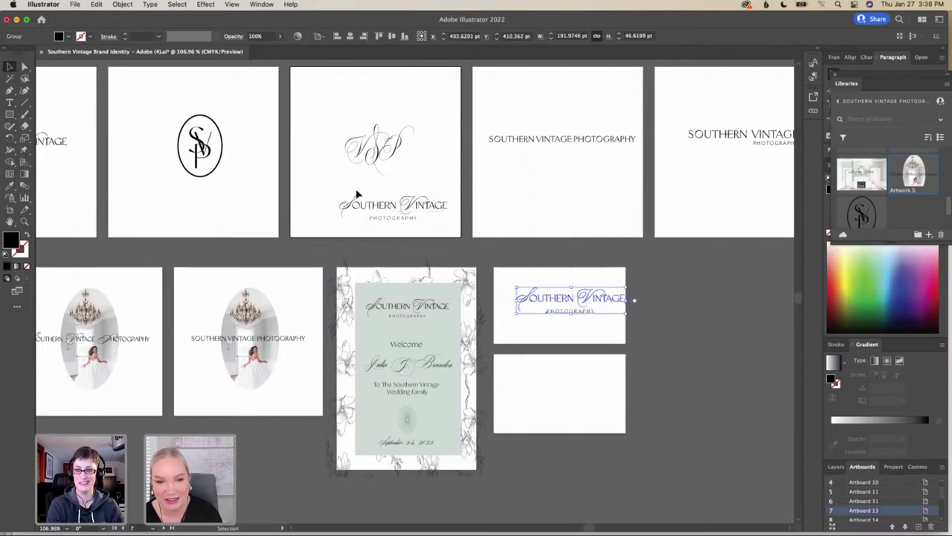
left_click(441, 222)
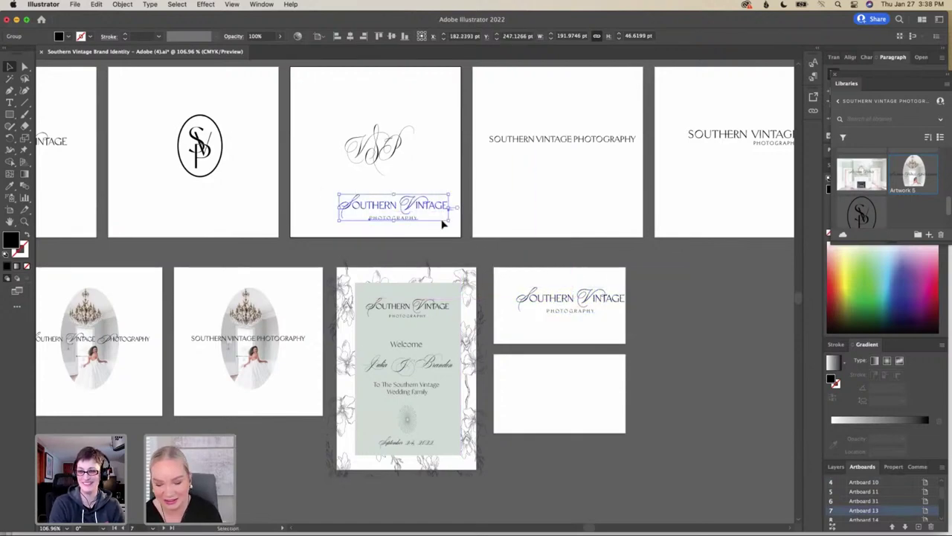
key("Delete")
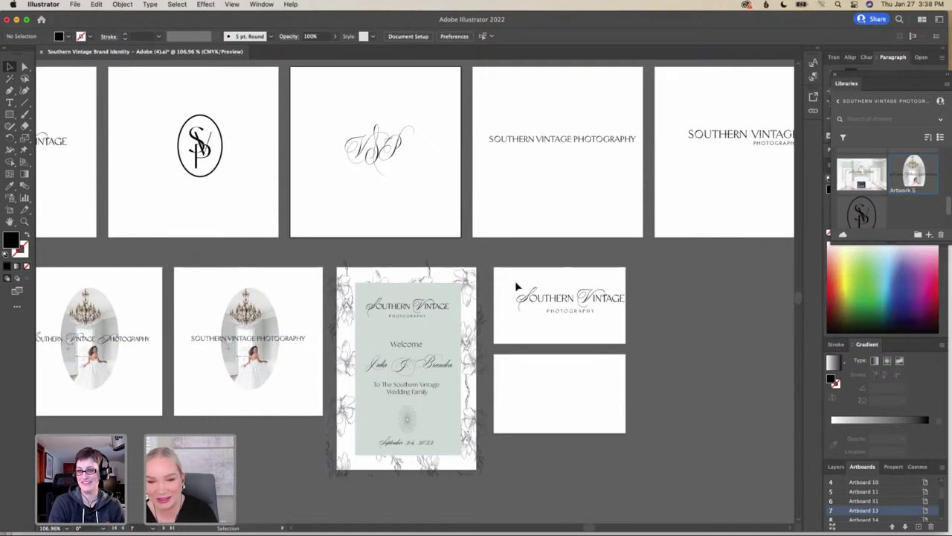
left_click(520, 286)
left_click(646, 314)
left_click_drag(592, 301, 569, 301)
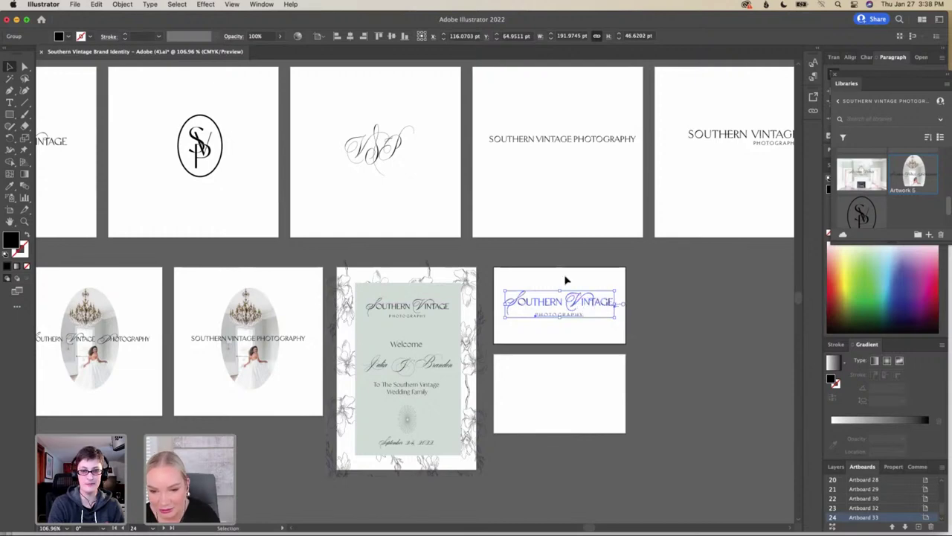
left_click(566, 281)
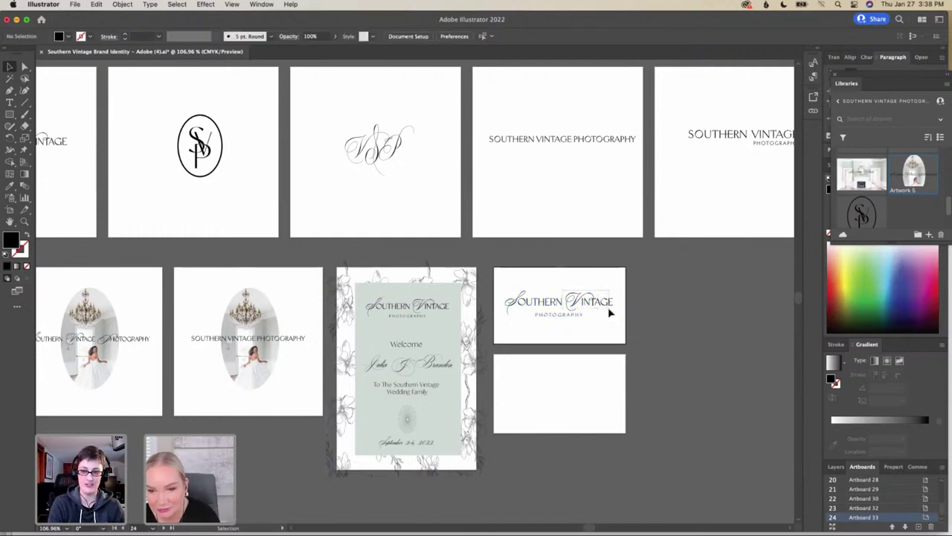
left_click(608, 312)
left_click(566, 283)
left_click_drag(570, 293, 606, 305)
double_click(565, 295)
left_click(559, 281)
double_click(578, 295)
left_click(564, 285)
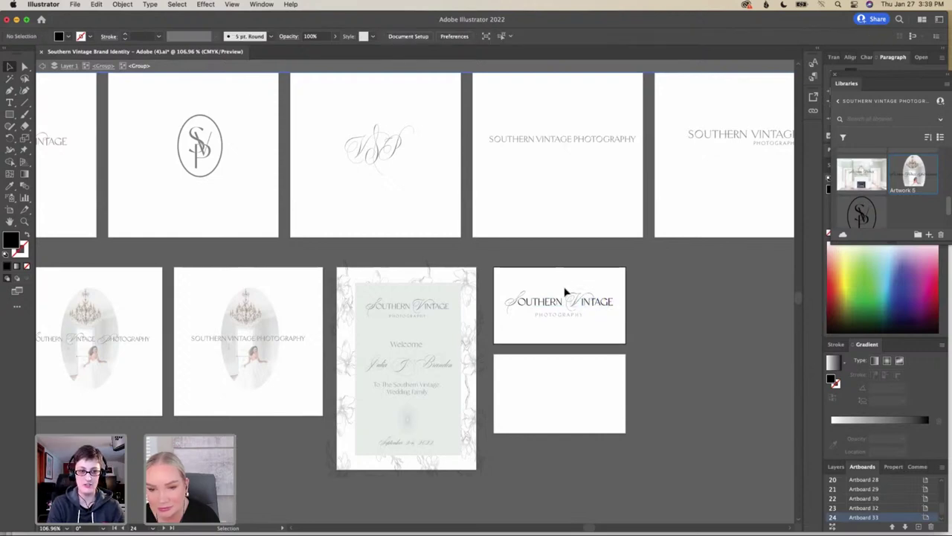
left_click(601, 309)
key("Escape")
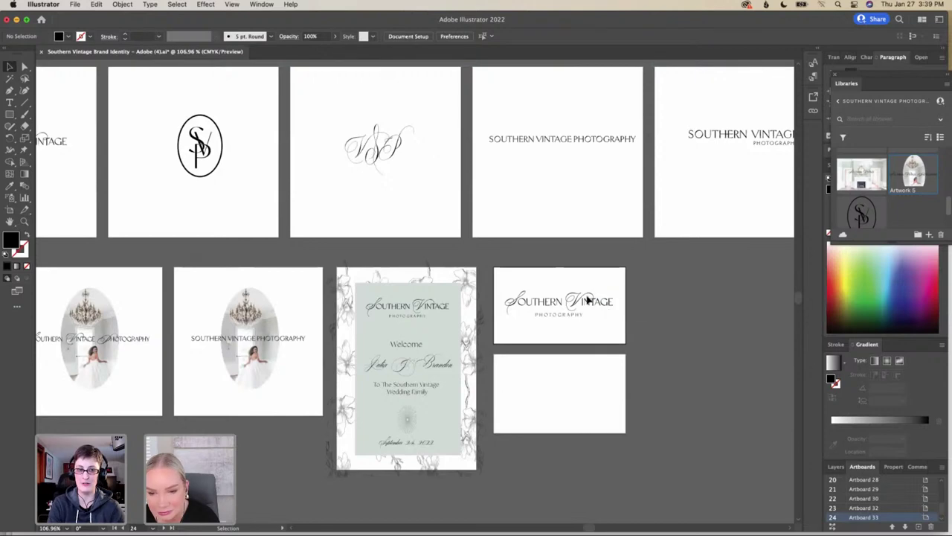
Zoom in on the Southern Vintage logo and enter its group in isolation mode
left_click(554, 301)
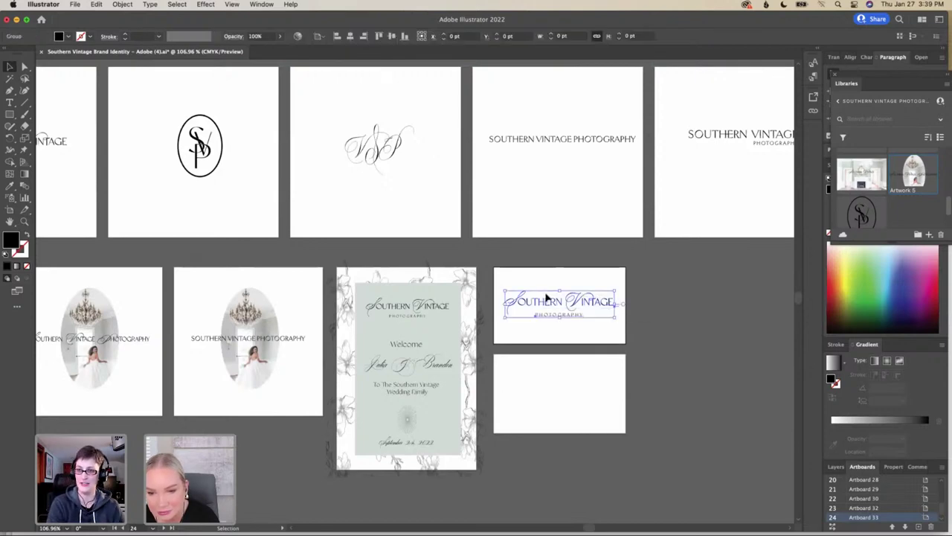
scroll(558, 288, "up", 5)
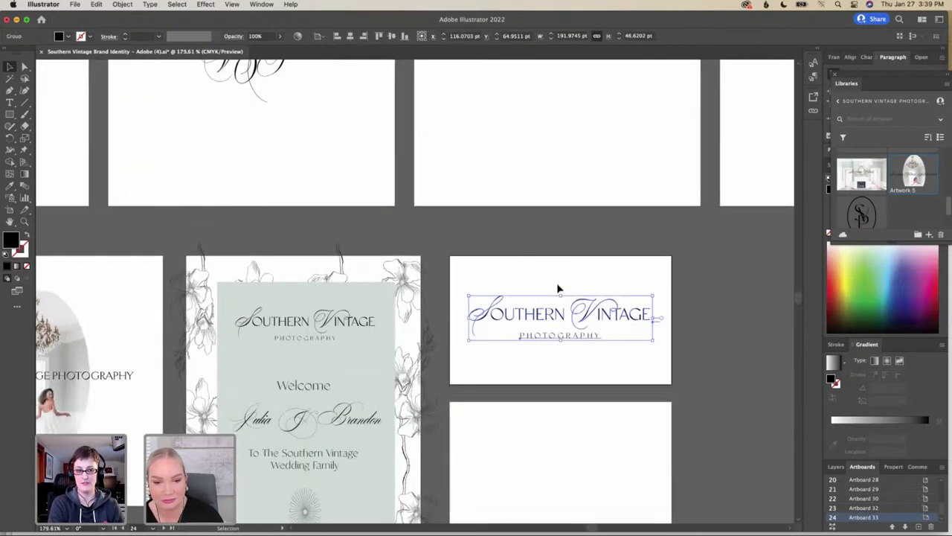
scroll(541, 284, "up", 5)
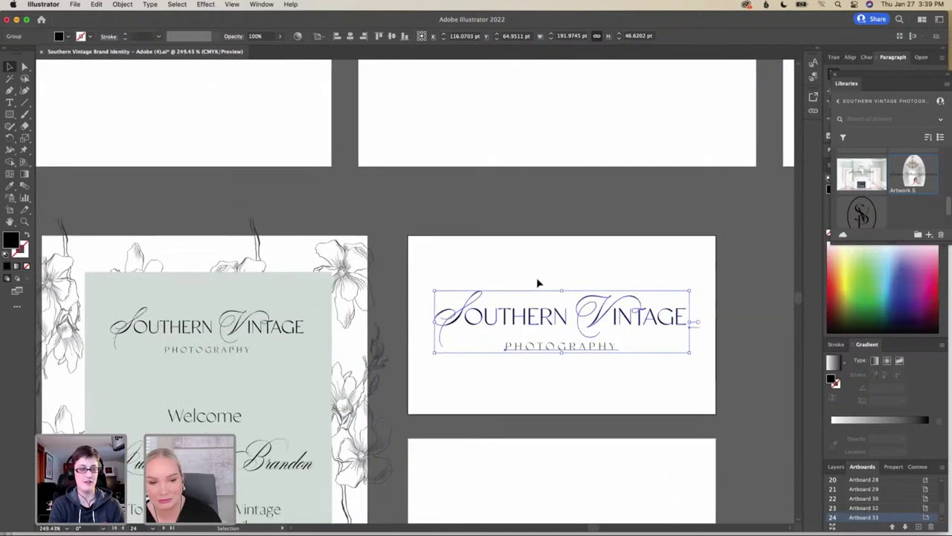
left_click(587, 231)
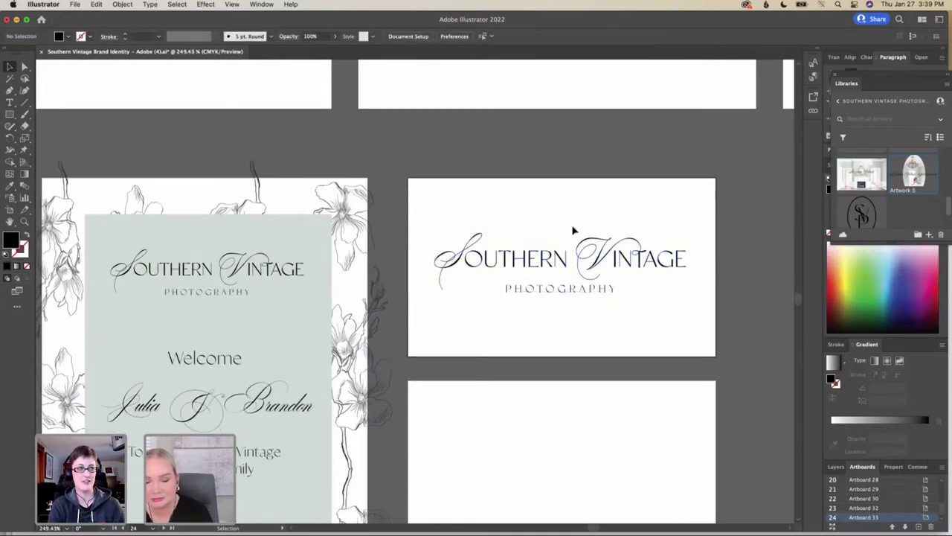
left_click(682, 277)
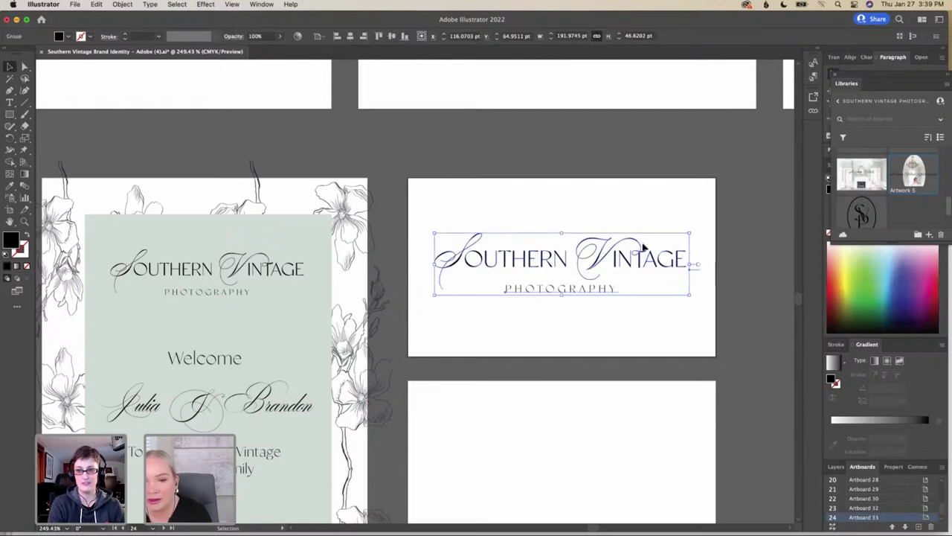
double_click(674, 279)
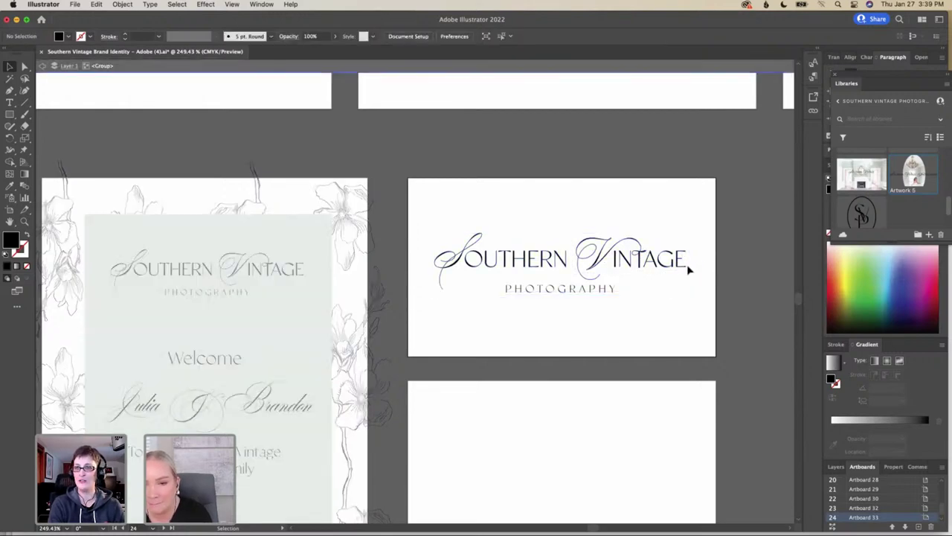
left_click(586, 257)
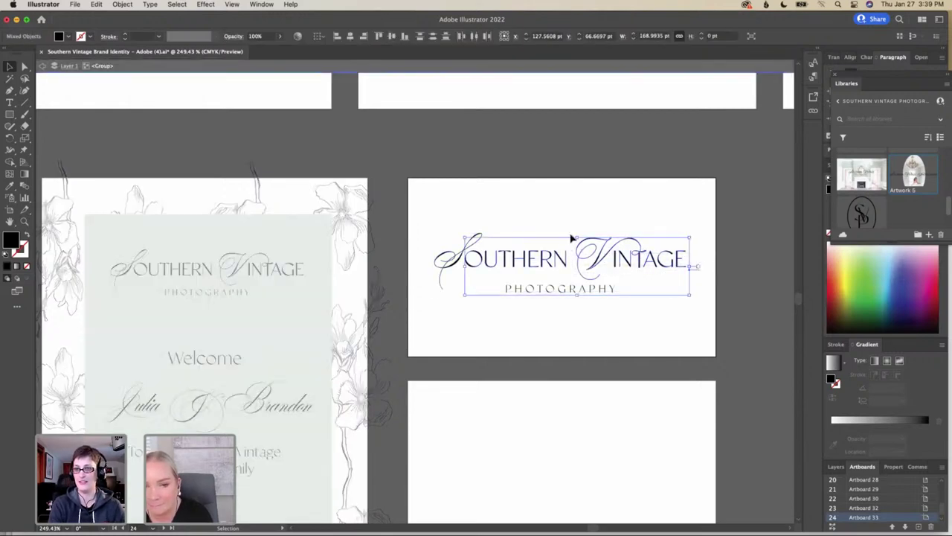
left_click(576, 244)
Isolate the nested SOUTHERN VINTAGE letter group and test-select the INTAGE letters
left_click(672, 270)
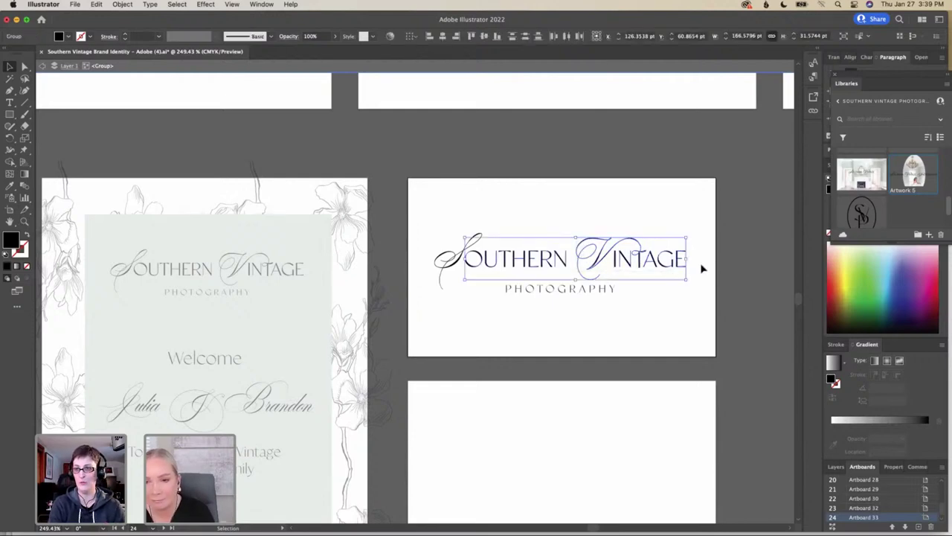
left_click(702, 266)
left_click(571, 247)
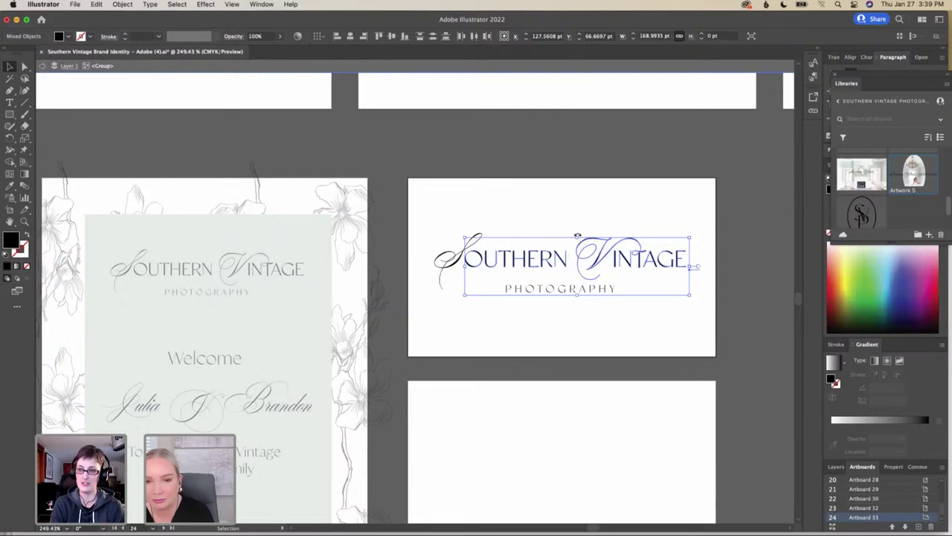
left_click(600, 212)
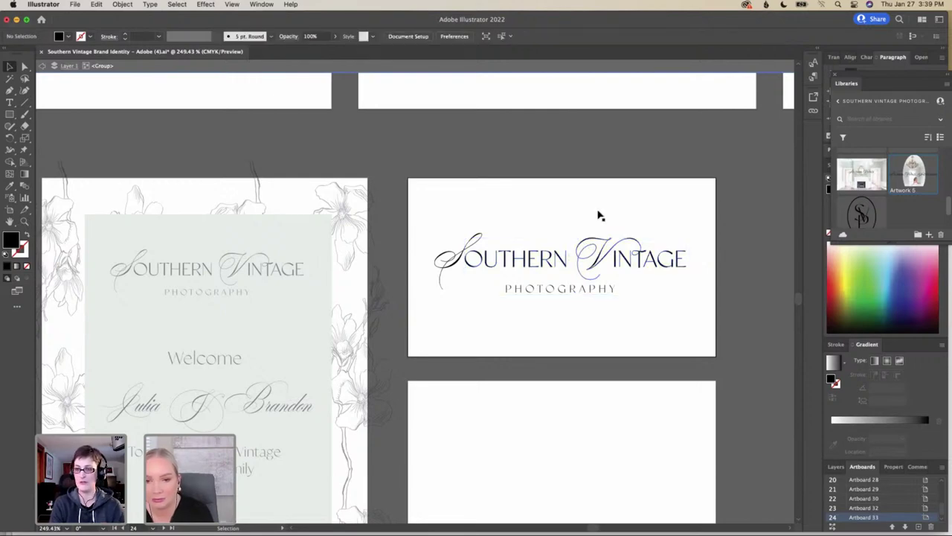
left_click(677, 275)
double_click(662, 264)
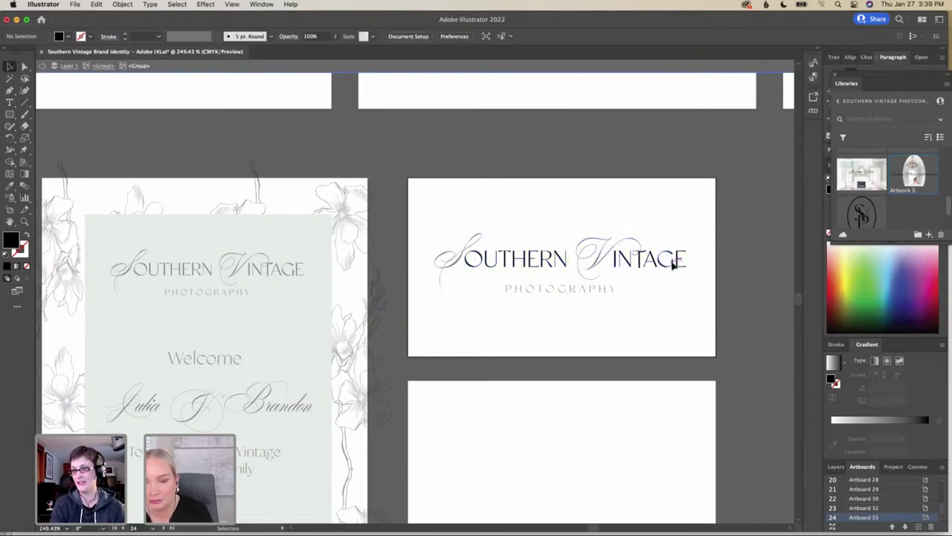
left_click(616, 262)
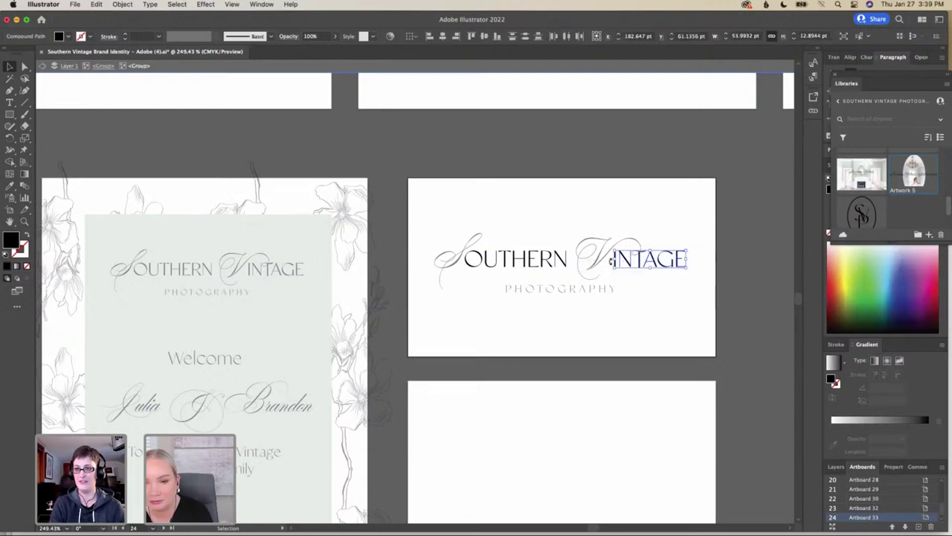
left_click(570, 292)
Pan left across the canvas to the bridal photo artboards
left_click_drag(542, 304, 541, 305)
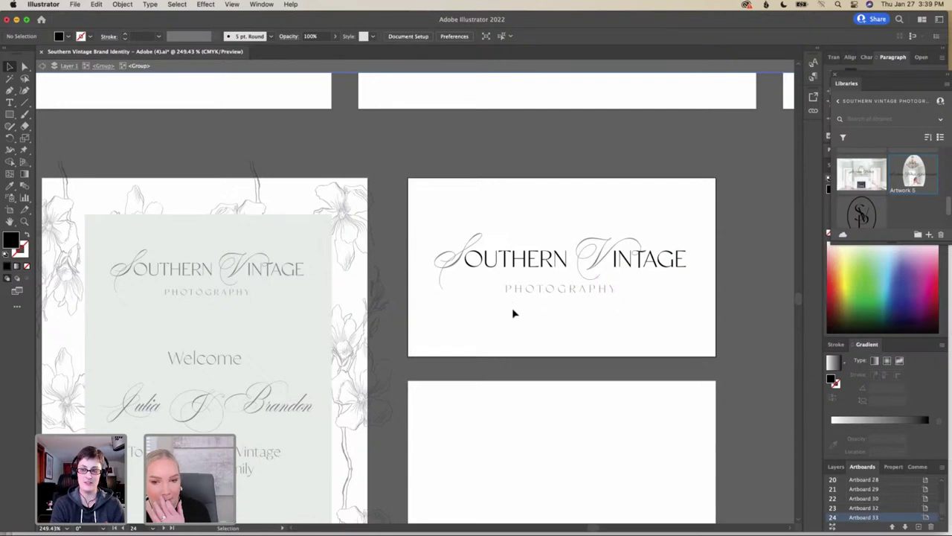
scroll(512, 307, "left", 5)
scroll(513, 313, "left", 10)
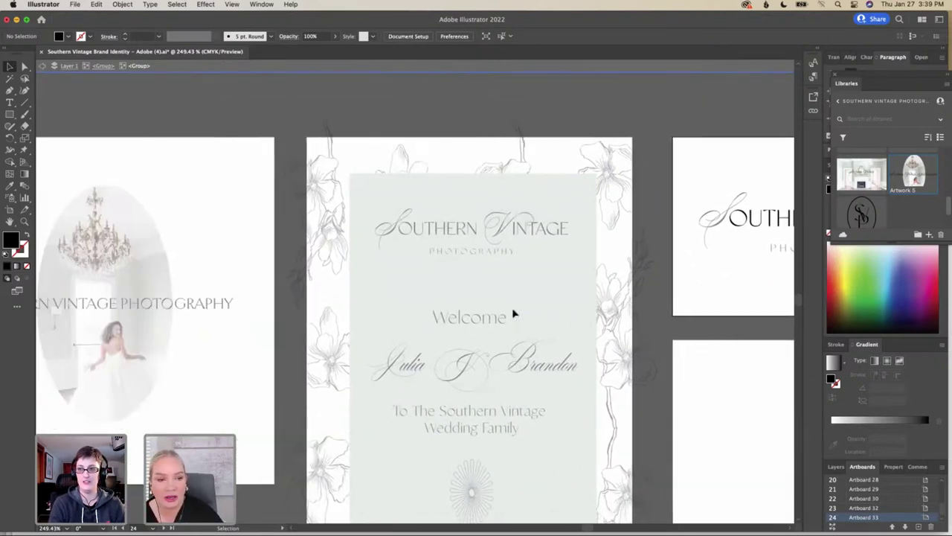
scroll(513, 313, "left", 8)
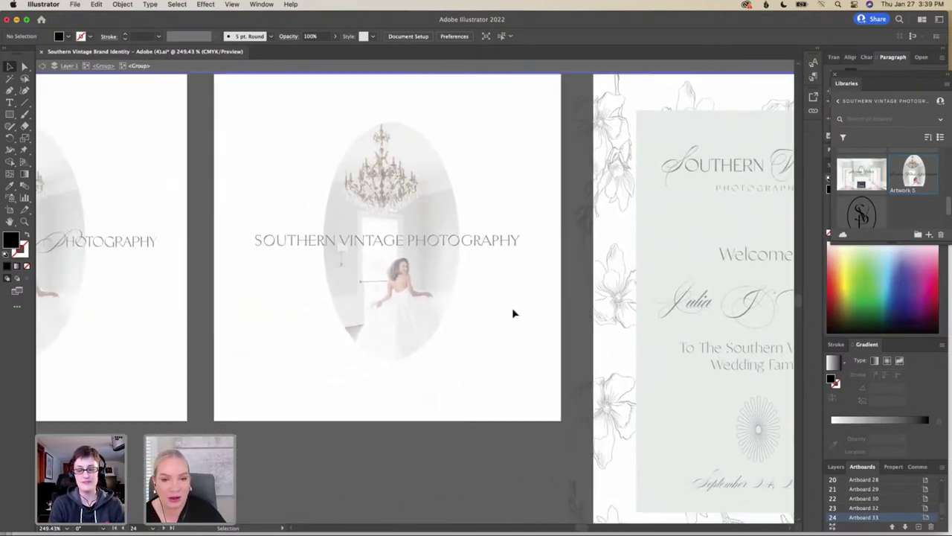
scroll(513, 313, "left", 10)
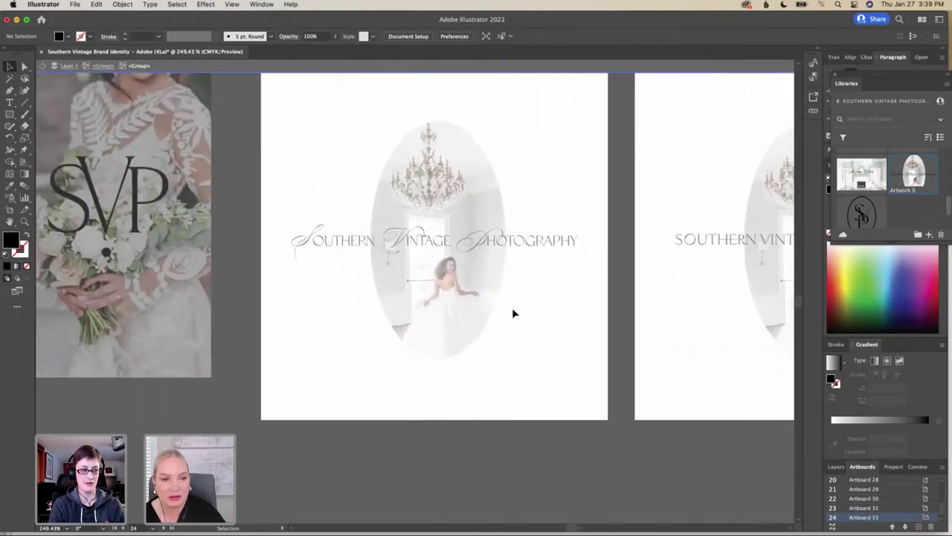
scroll(512, 313, "left", 8)
scroll(513, 313, "left", 8)
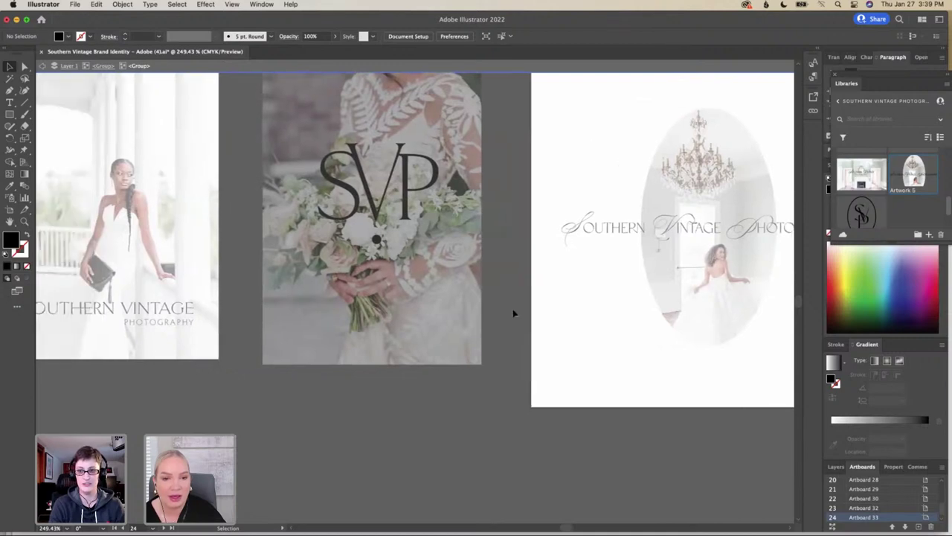
scroll(513, 313, "left", 3)
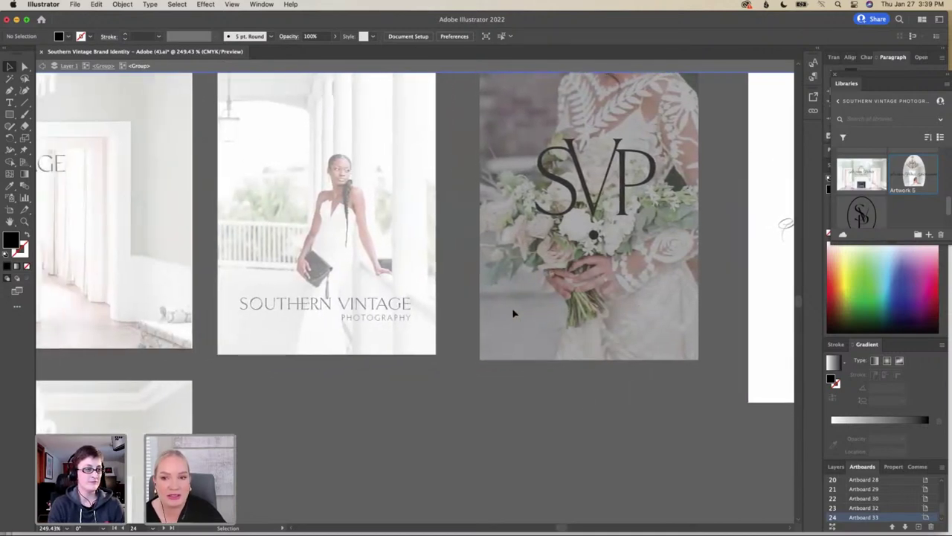
scroll(513, 313, "down", 3)
scroll(513, 313, "left", 4)
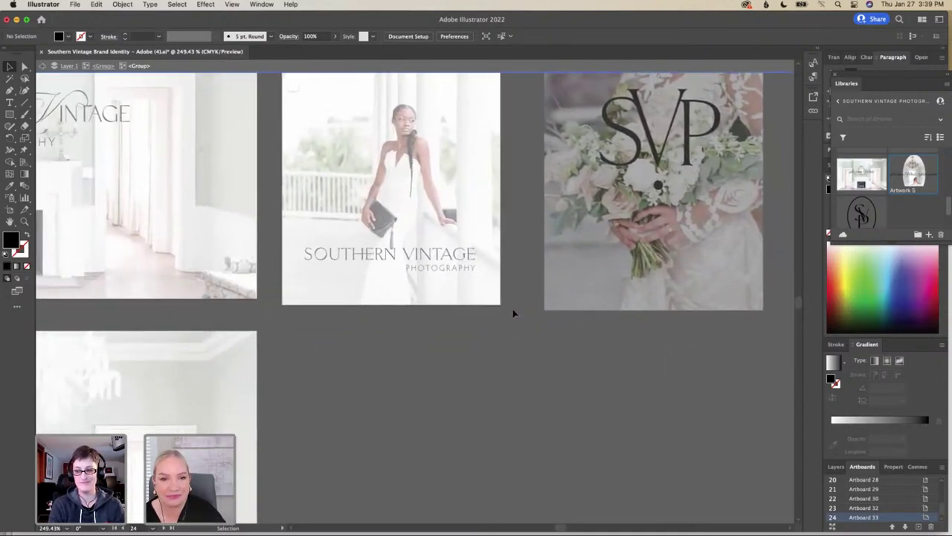
scroll(513, 313, "left", 10)
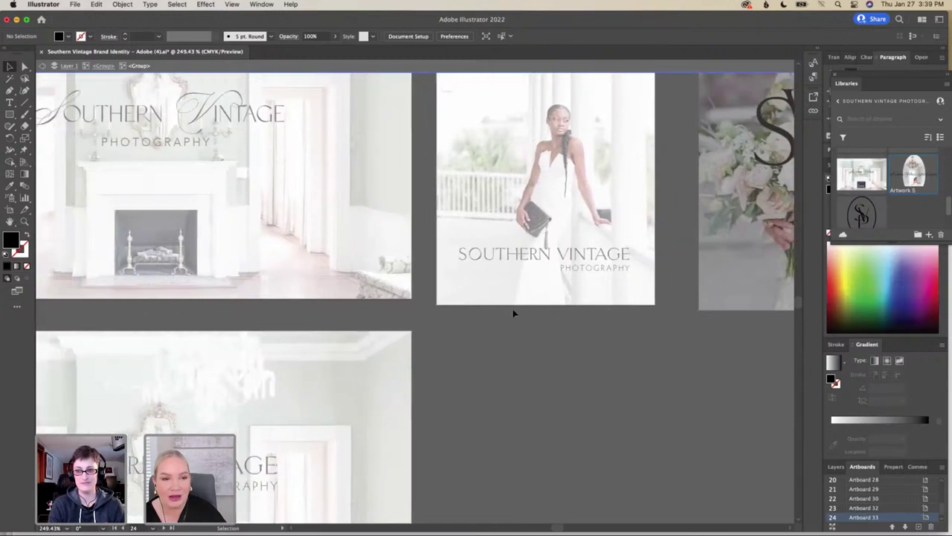
Frame the SVP monogram boards and exit isolation mode
scroll(512, 313, "up", 3)
scroll(513, 313, "right", 8)
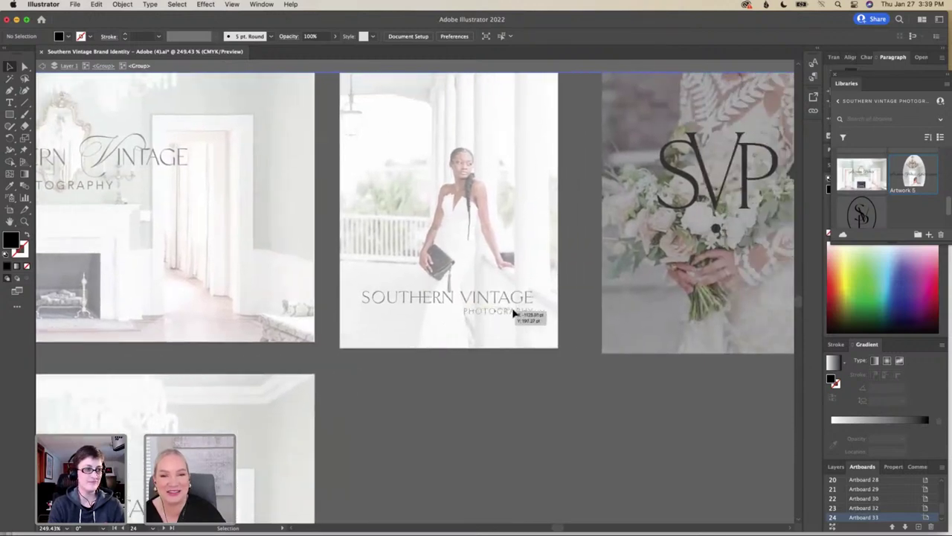
scroll(513, 313, "right", 5)
scroll(513, 313, "up", 3)
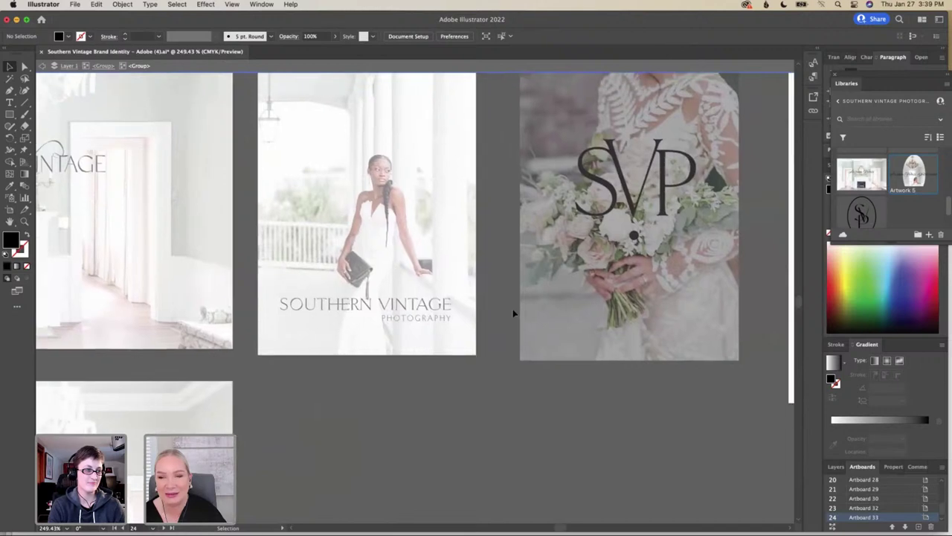
scroll(513, 313, "right", 3)
scroll(513, 313, "up", 2)
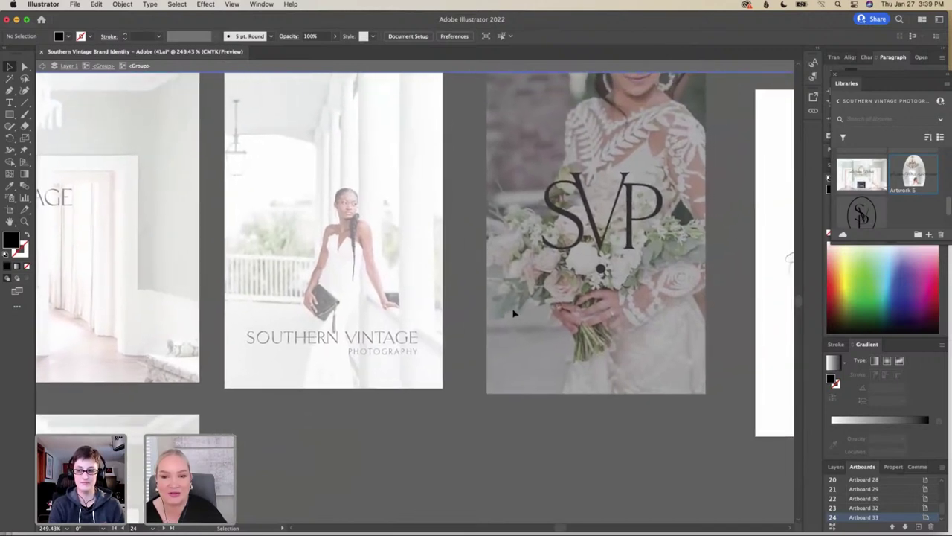
scroll(513, 313, "right", 1)
scroll(513, 313, "up", 1)
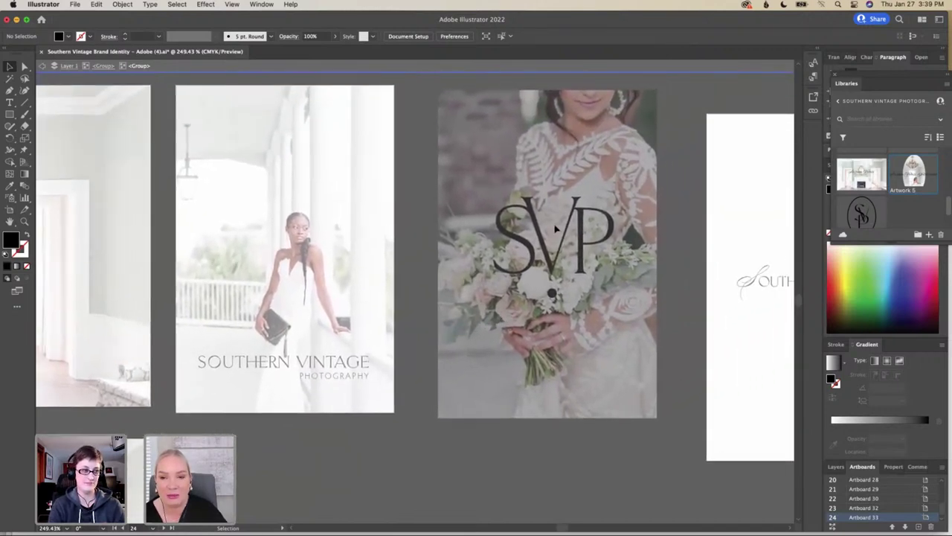
key("Escape")
left_click(599, 181)
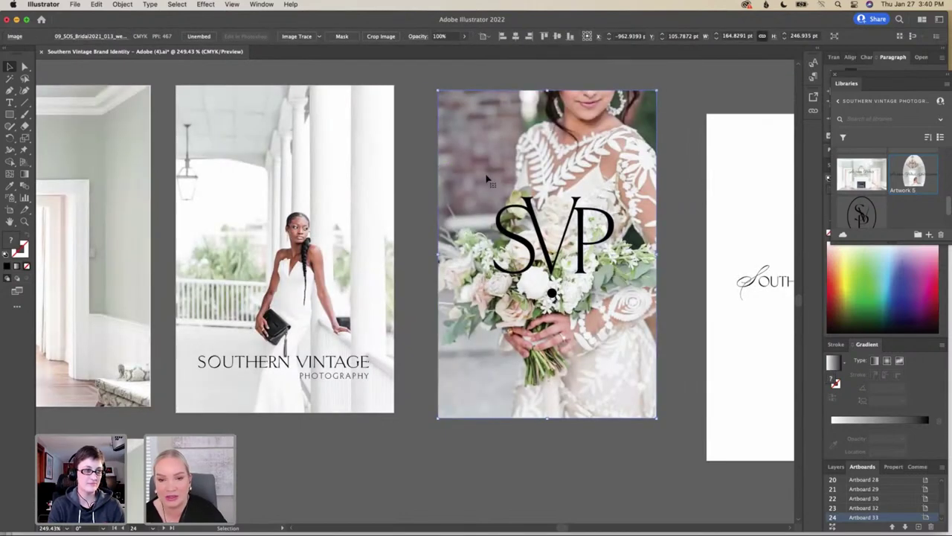
left_click_drag(474, 186, 472, 178)
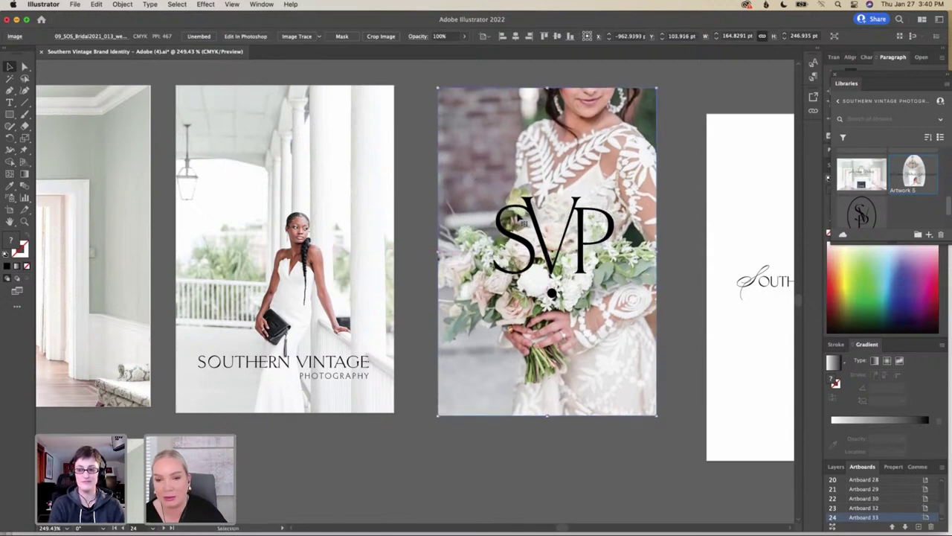
left_click(548, 260)
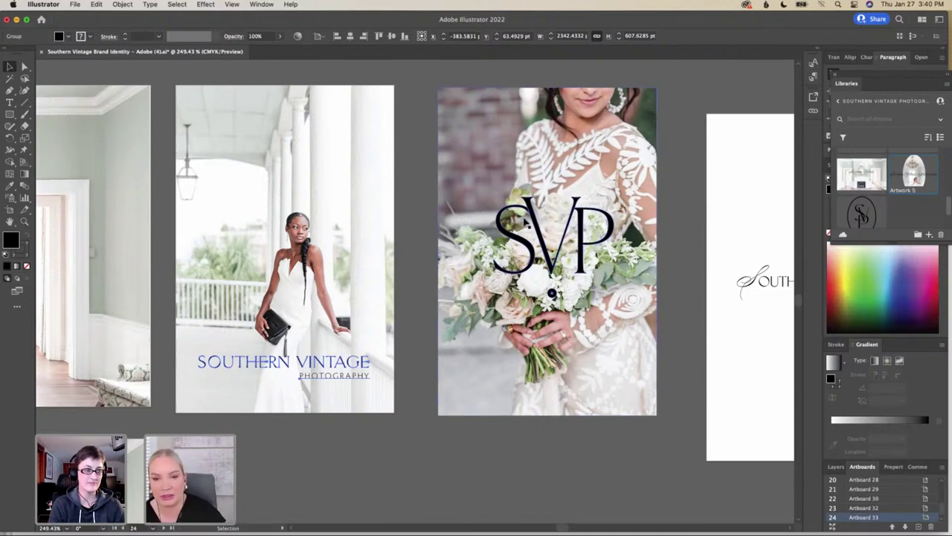
left_click(601, 177)
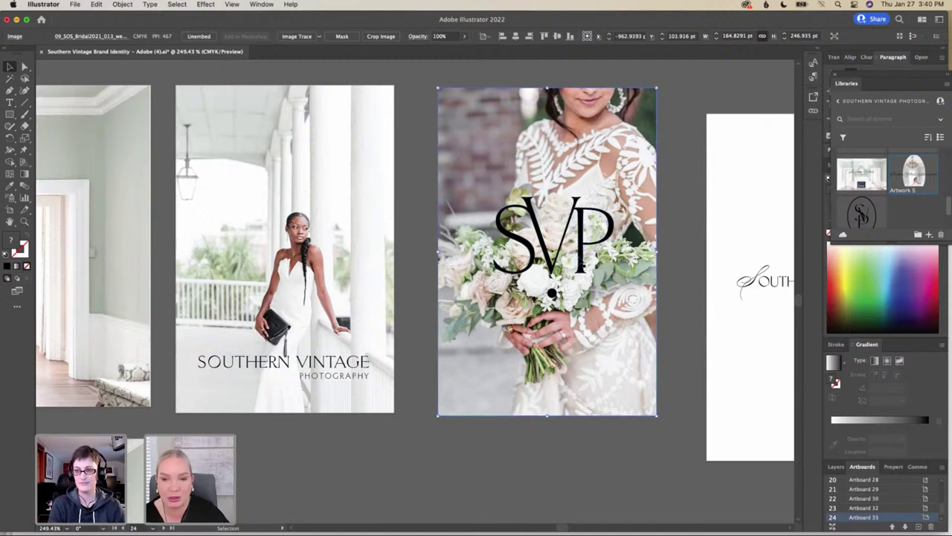
left_click(583, 258)
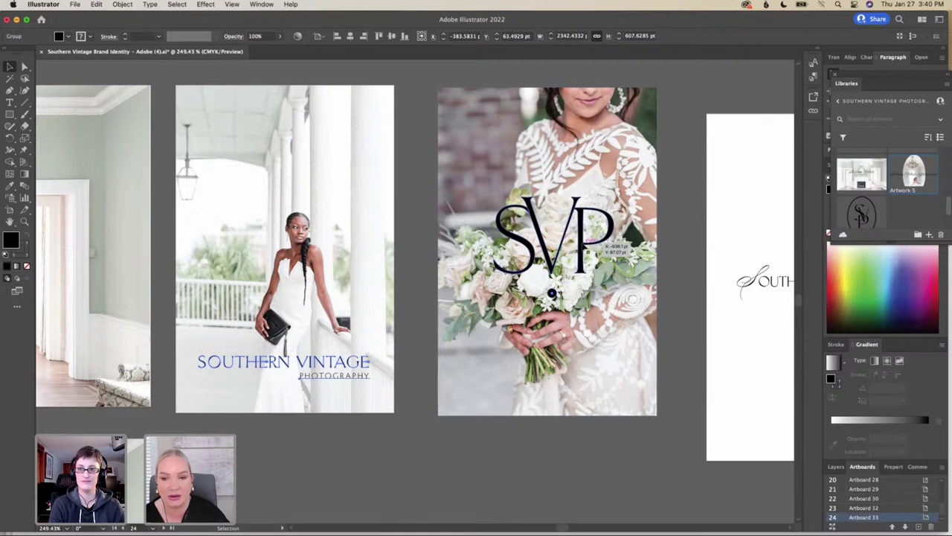
left_click(606, 271)
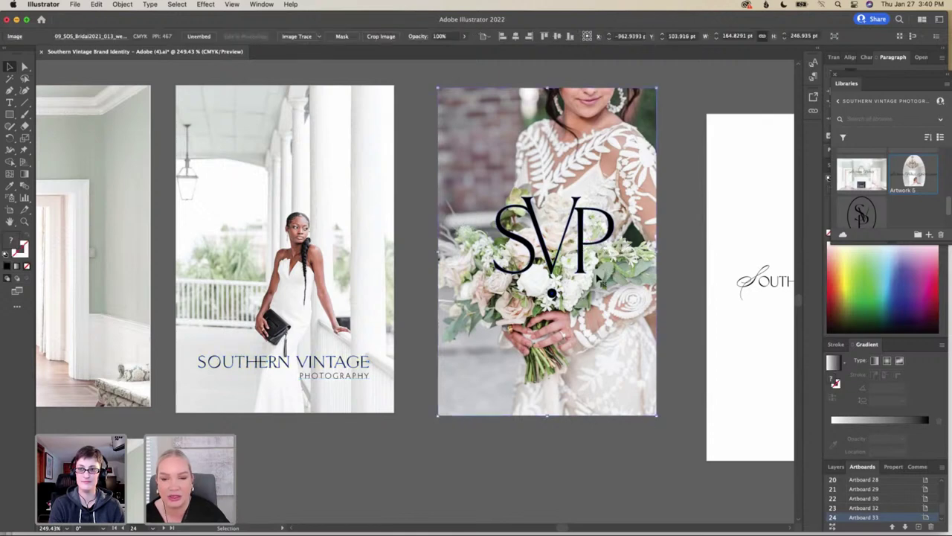
scroll(601, 284, "down", 3)
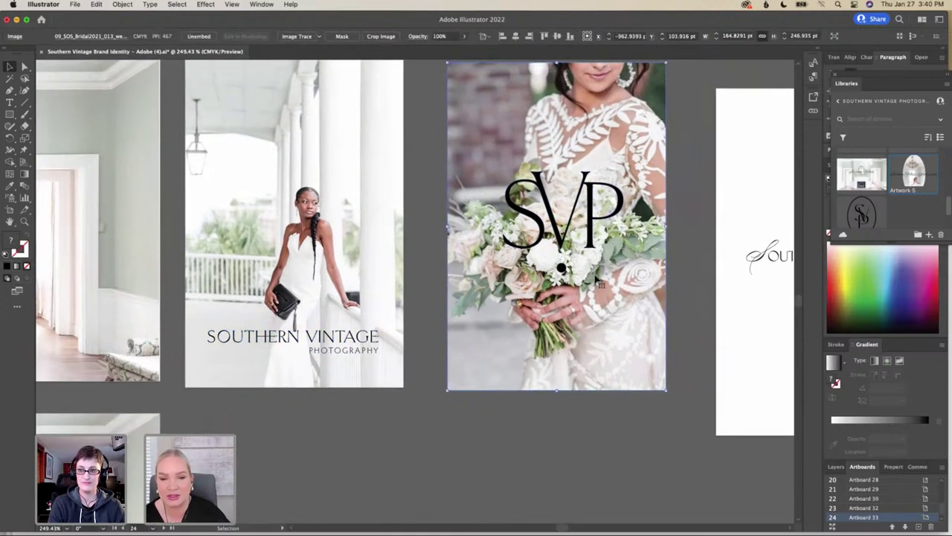
scroll(599, 283, "up", 3)
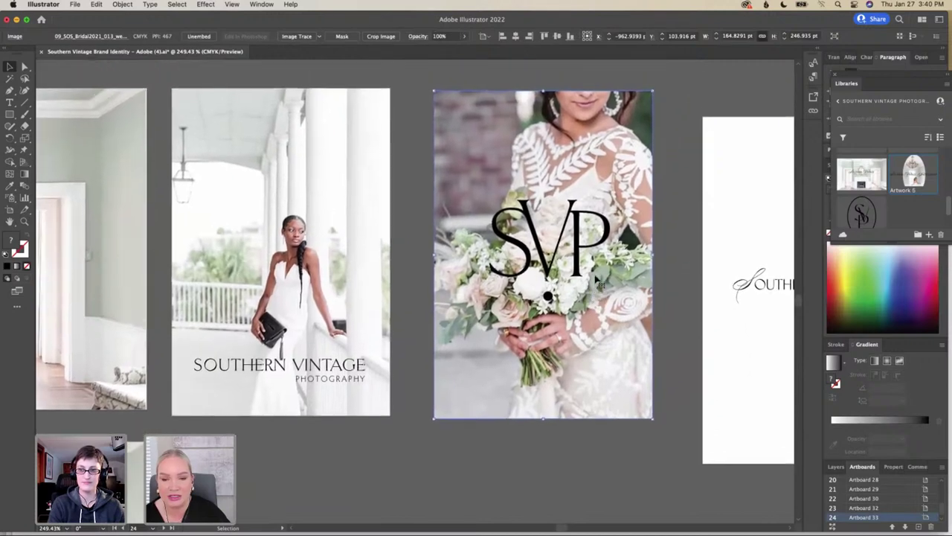
Move the bride photo behind the SVP monogram up 41.35 pt, then deselect it
scroll(597, 280, "down", 1)
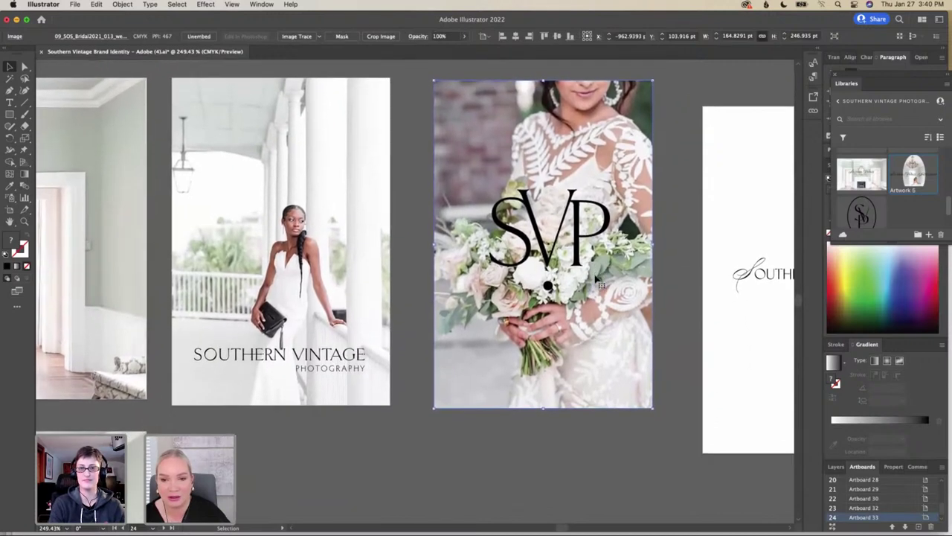
scroll(597, 280, "down", 1)
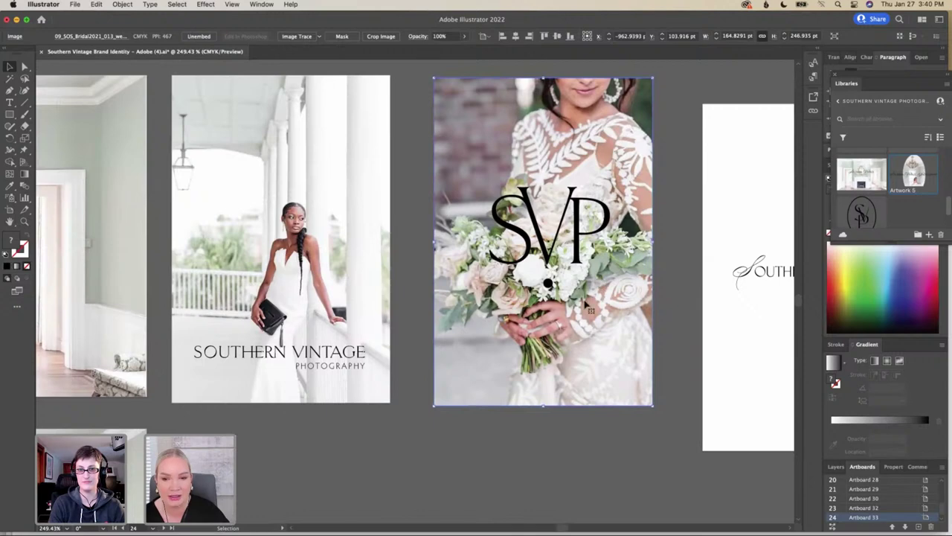
left_click_drag(585, 302, 584, 301)
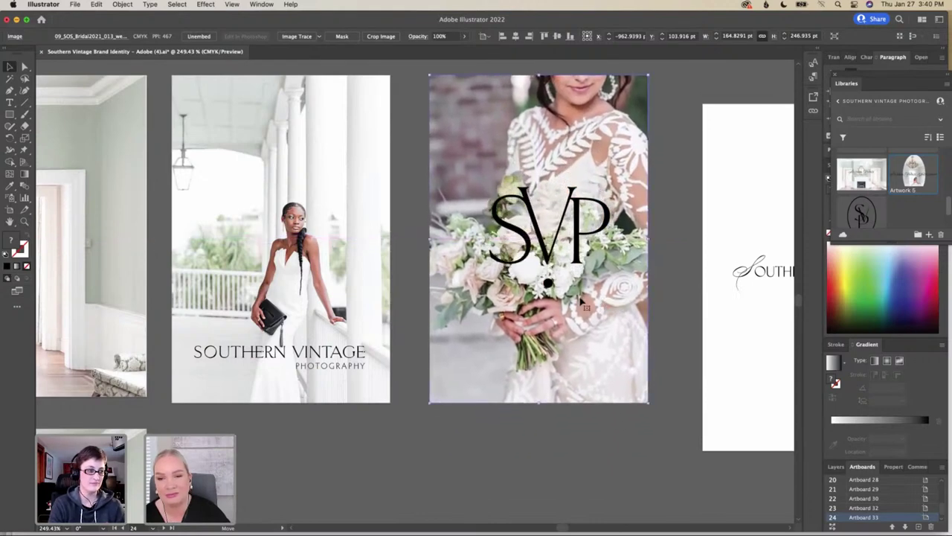
left_click(671, 334)
Scroll right to bring the logo artboards into view
scroll(671, 334, "right", 3)
scroll(672, 334, "right", 15)
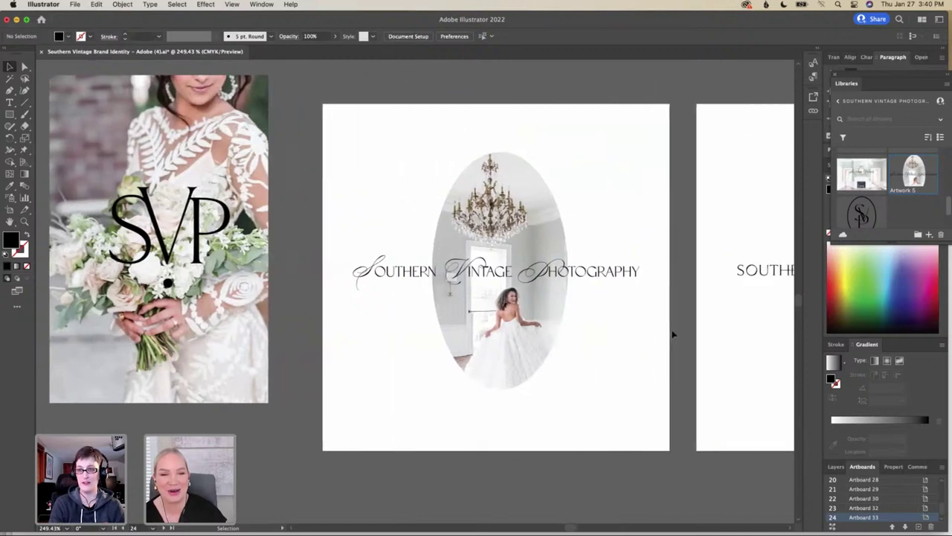
scroll(672, 334, "right", 12)
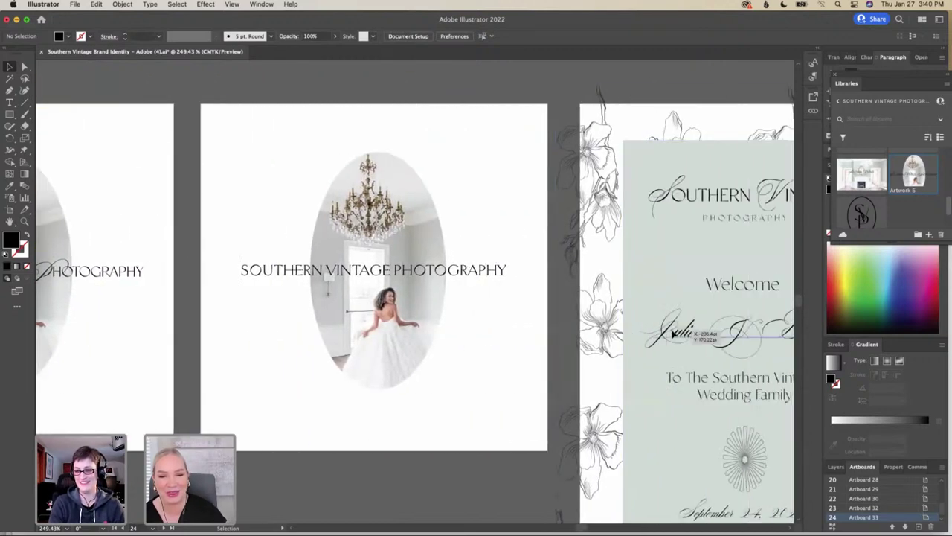
scroll(672, 334, "right", 6)
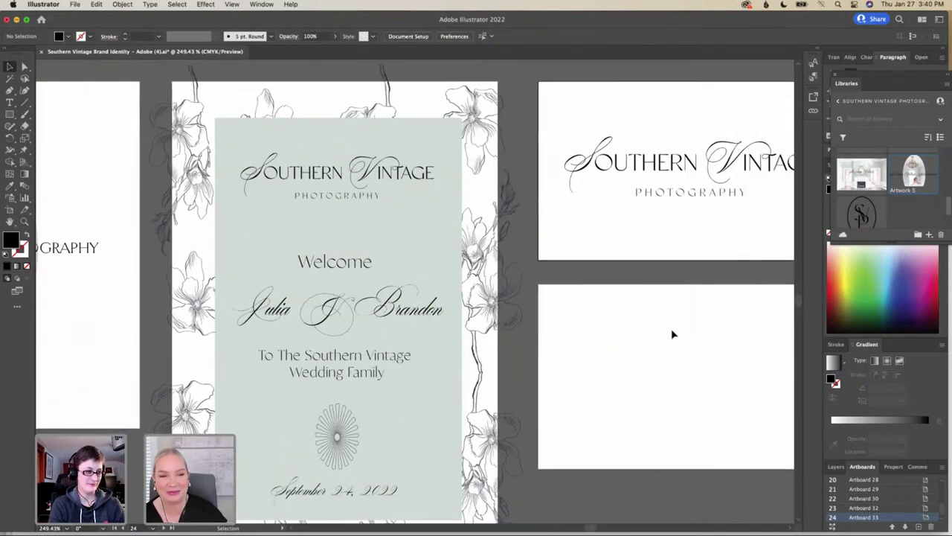
Select the Southern Vintage logo and try entering its group in isolation mode
scroll(672, 334, "right", 5)
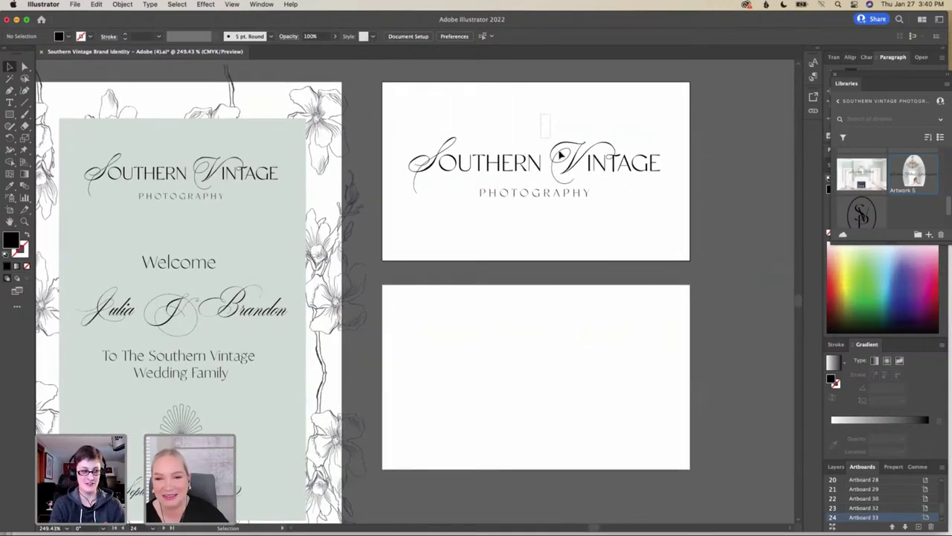
left_click_drag(658, 176, 661, 174)
left_click(671, 165)
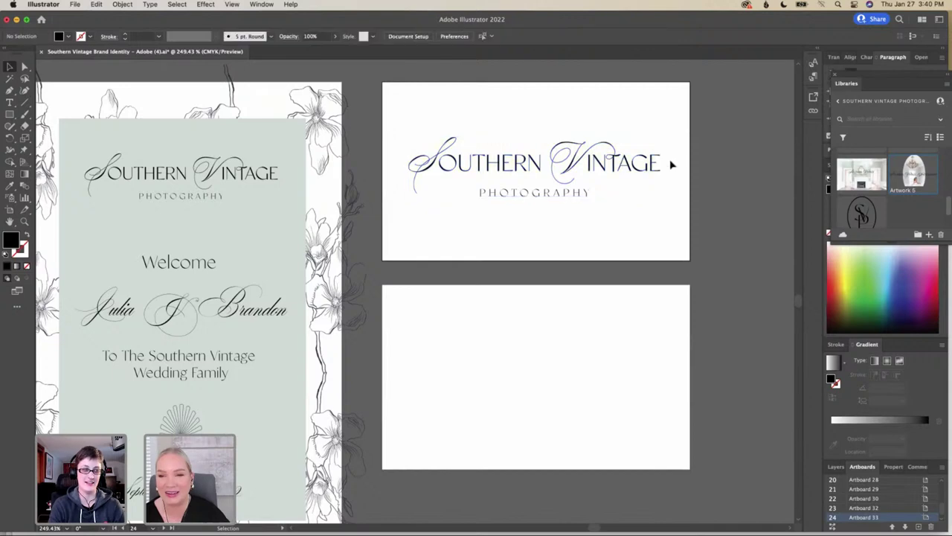
left_click(556, 161)
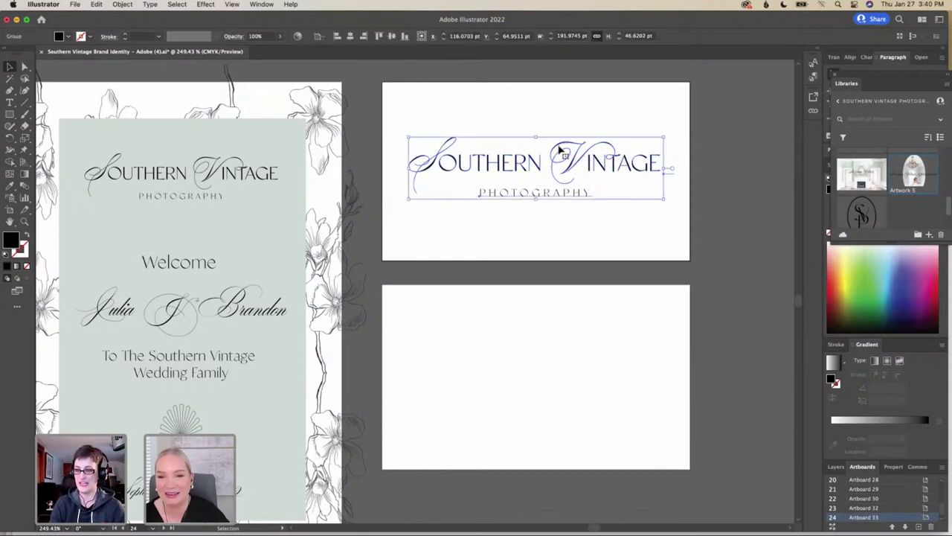
double_click(559, 151)
left_click(639, 181)
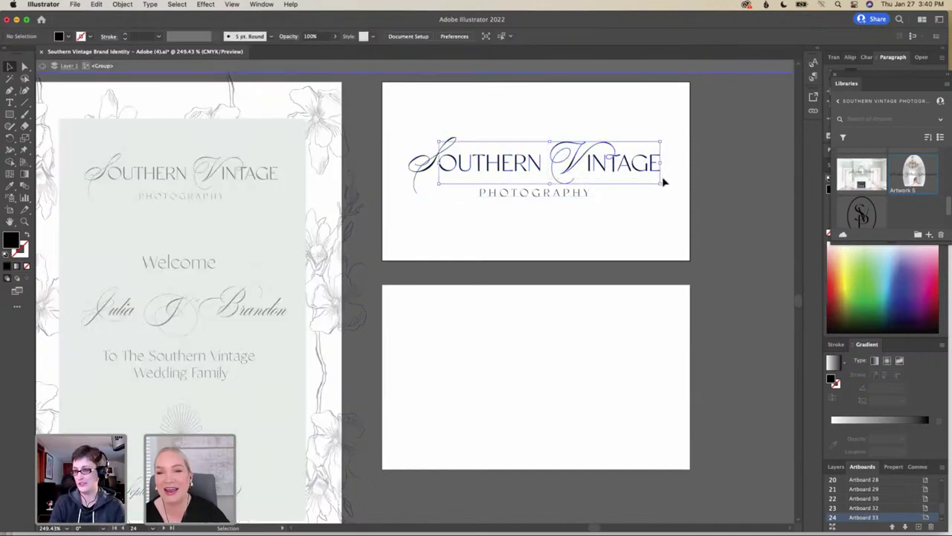
double_click(546, 135)
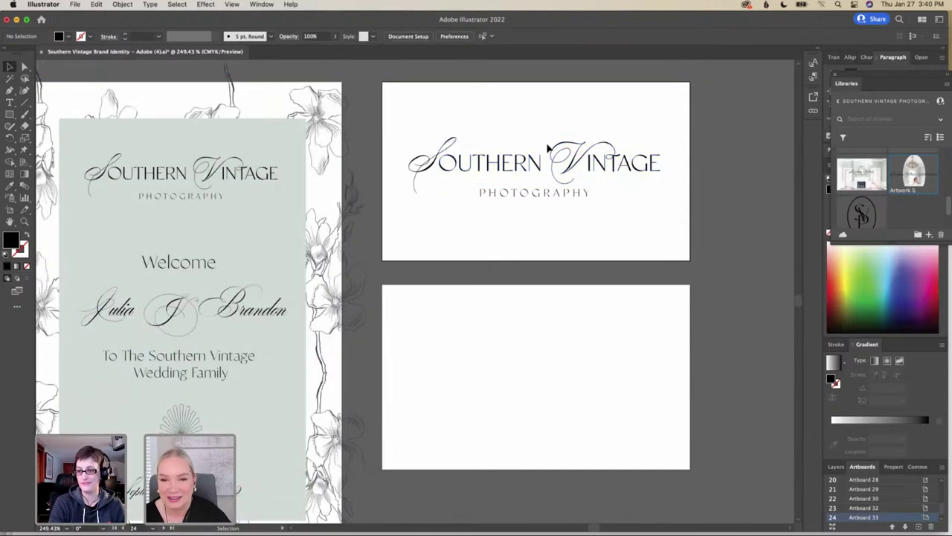
Drill into the lettering group and drag the swash V below PHOTOGRAPHY
left_click(659, 183)
double_click(661, 168)
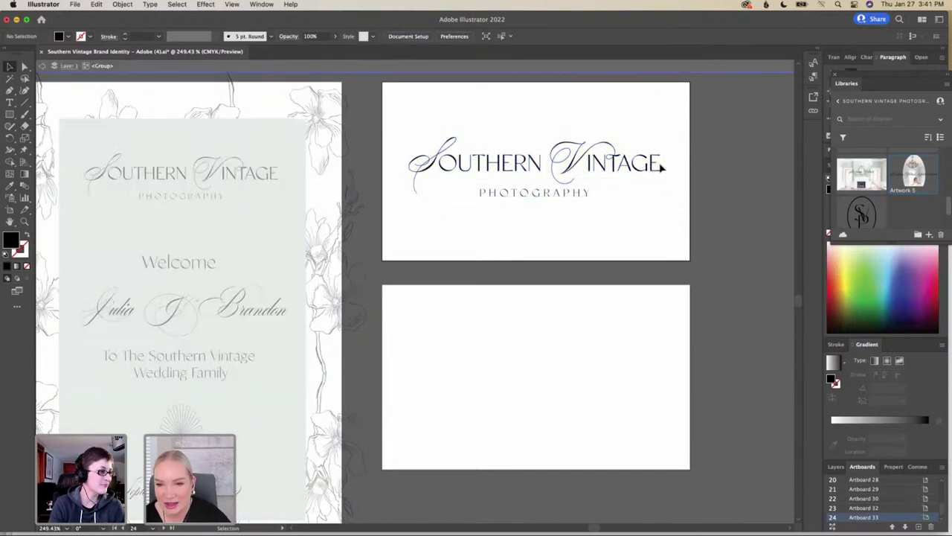
left_click(564, 164)
double_click(559, 159)
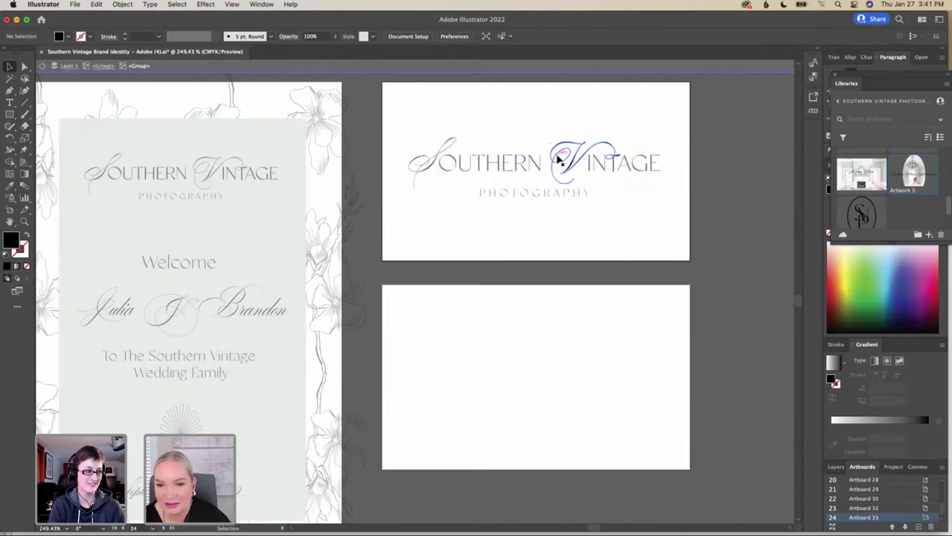
left_click(566, 165)
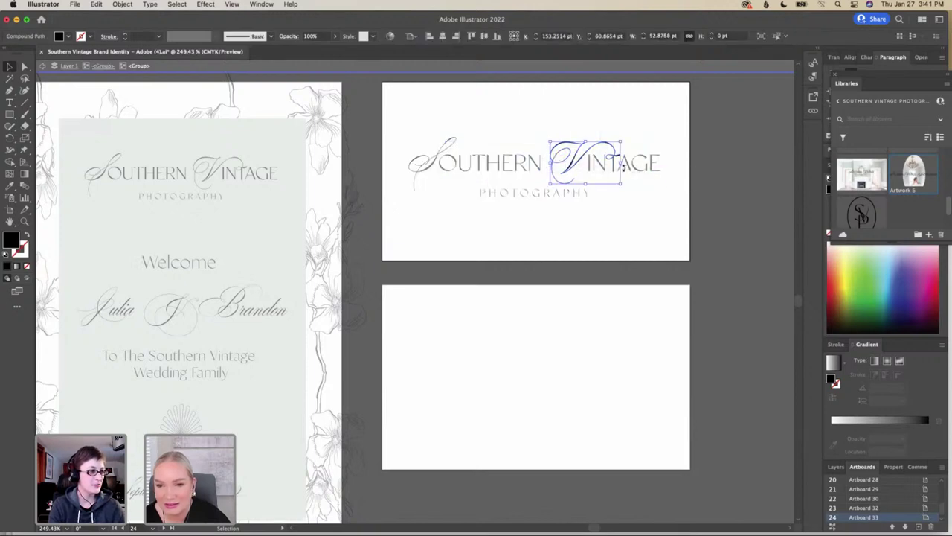
left_click_drag(573, 170, 480, 215)
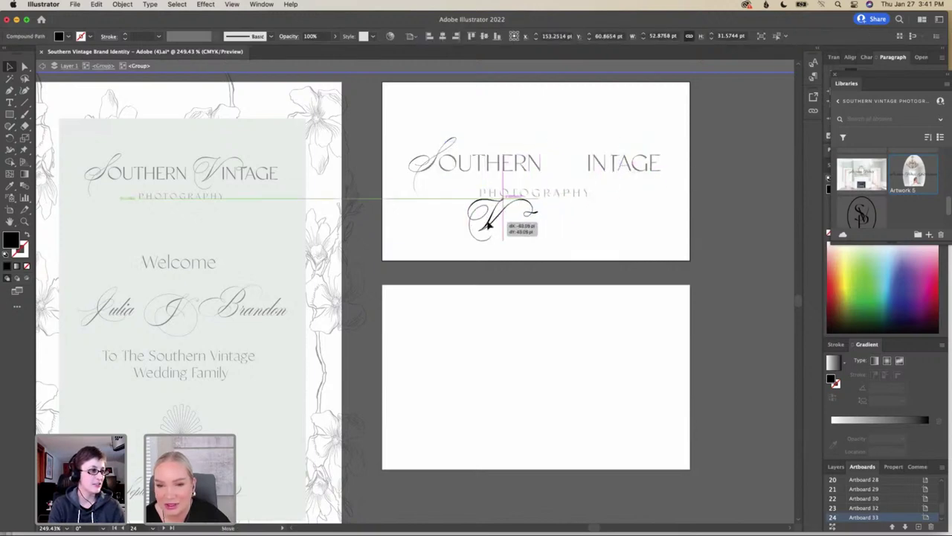
Leave the lettering group, then reselect and re-enter the logo group
double_click(585, 158)
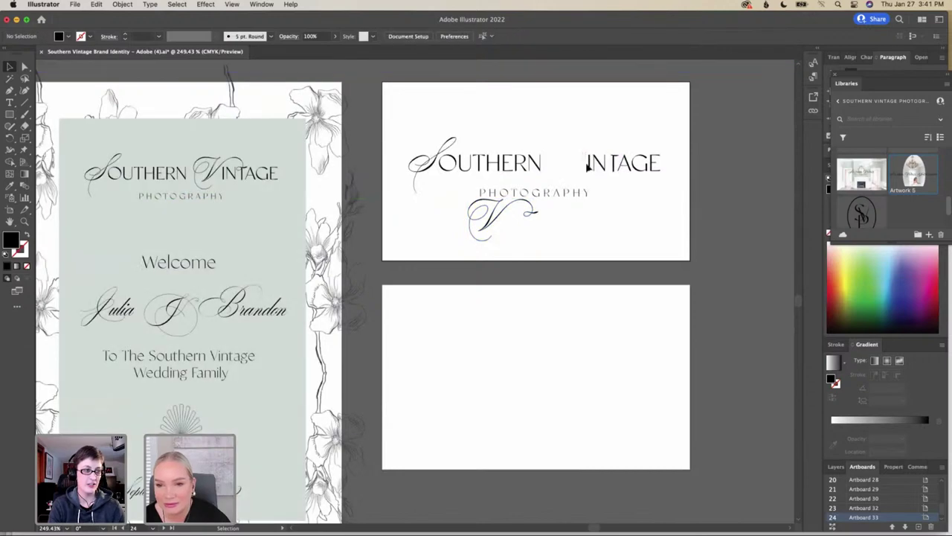
left_click(662, 180)
left_click(576, 159)
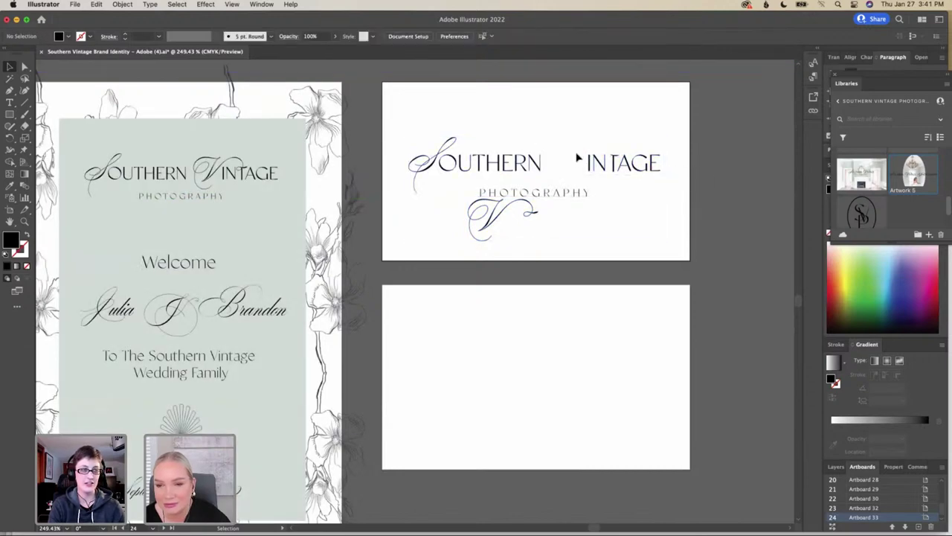
left_click(644, 171)
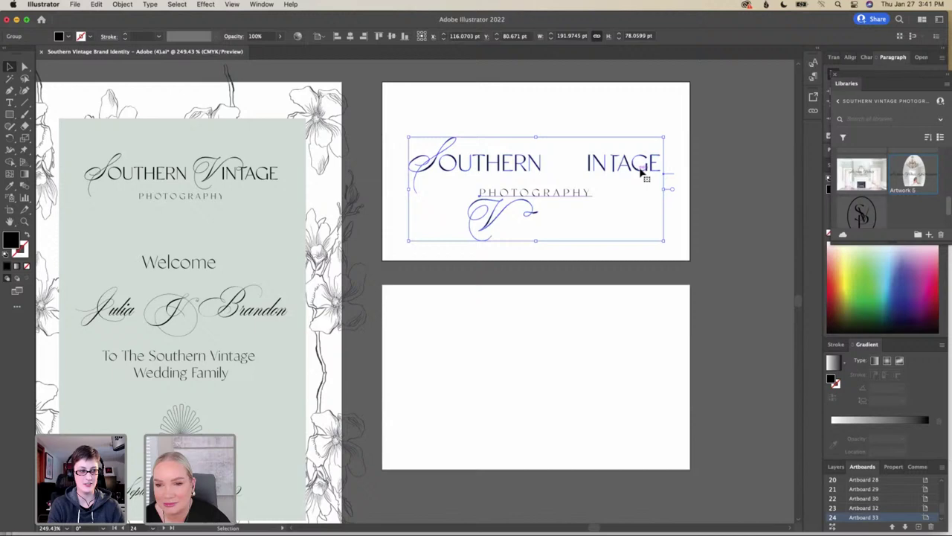
left_click(578, 157)
left_click(642, 168)
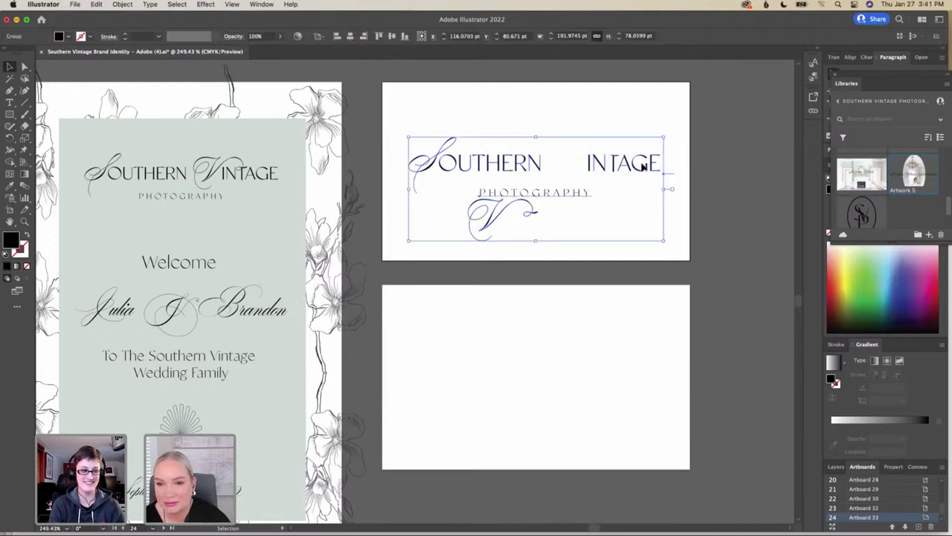
left_click(645, 168)
double_click(629, 164)
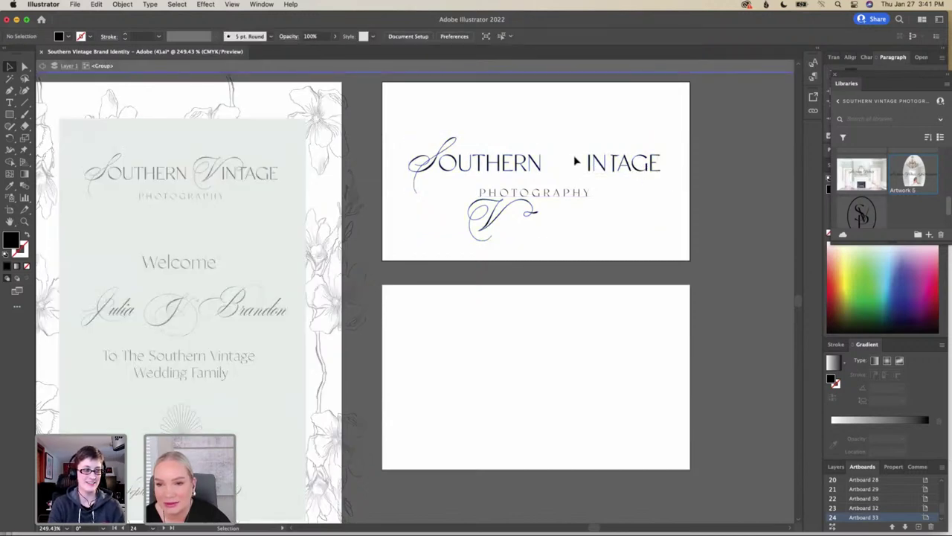
left_click(659, 170)
Go back inside the logo's lettering group to reach the INTAGE letters
double_click(572, 163)
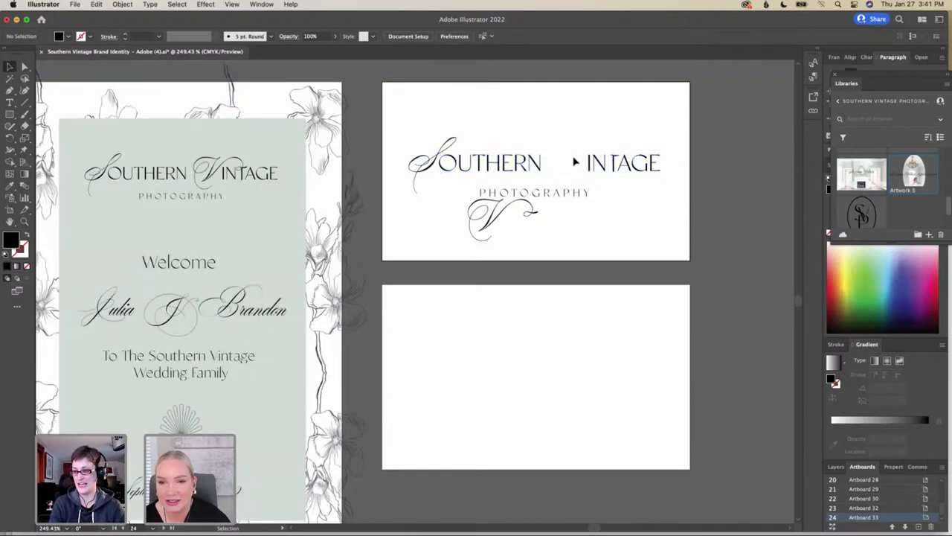
left_click(661, 173)
double_click(630, 171)
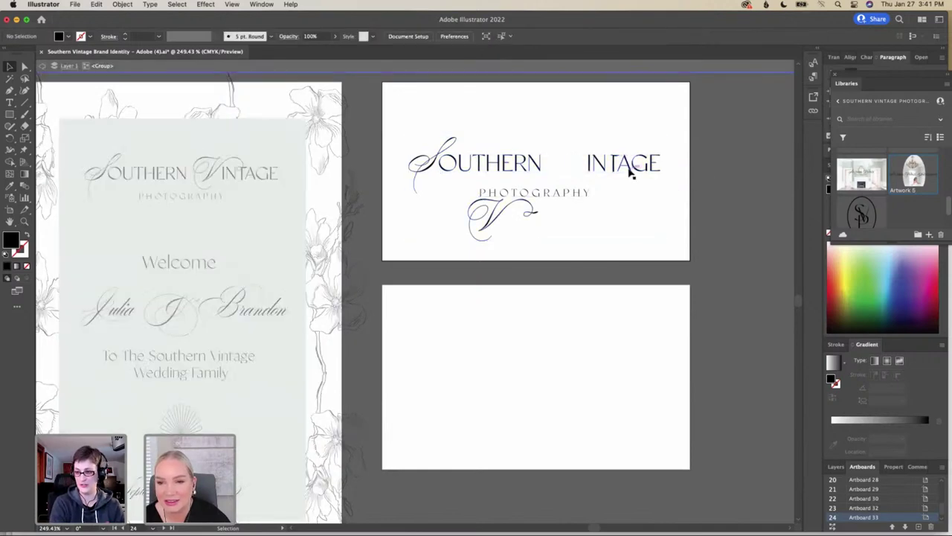
left_click(583, 170)
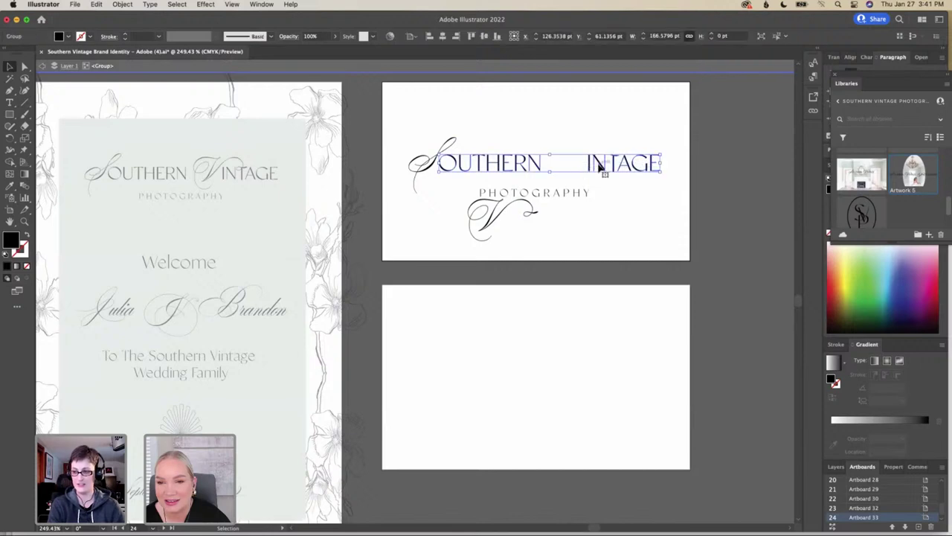
double_click(592, 167)
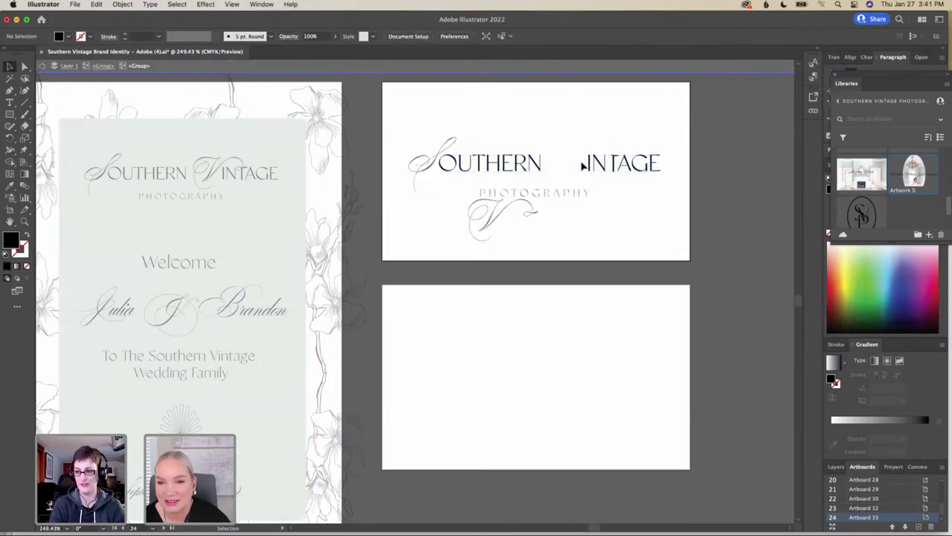
Drag the INTAGE letters down below PHOTOGRAPHY and exit the logo group
left_click_drag(648, 168, 636, 226)
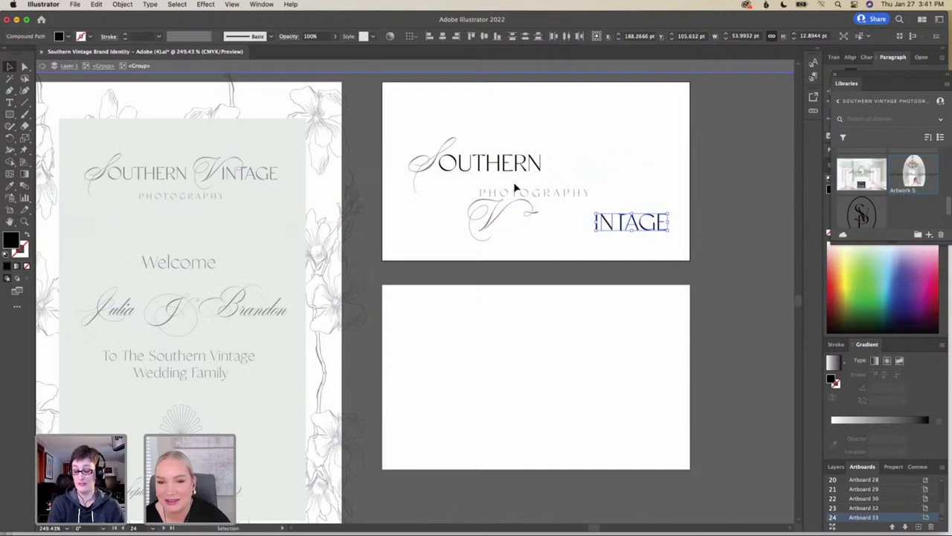
left_click(534, 195)
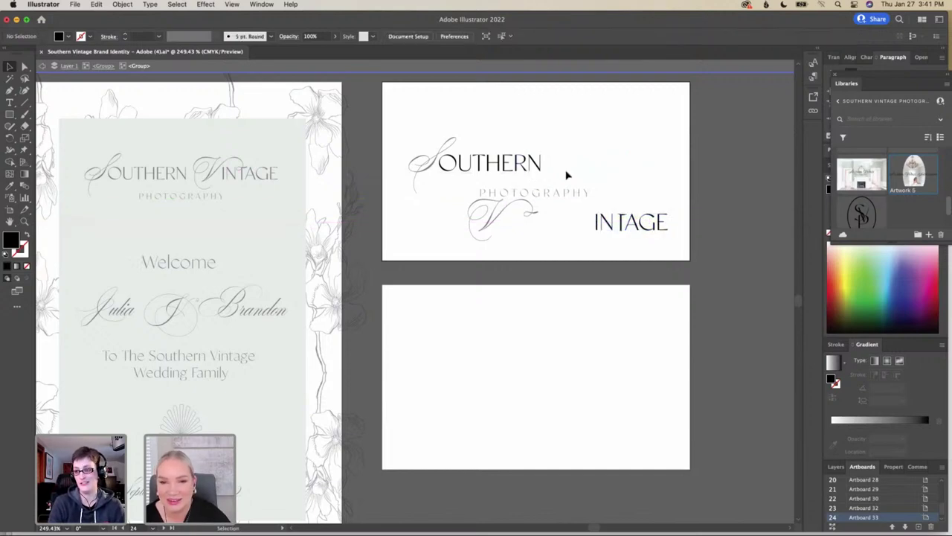
left_click(454, 162)
left_click(419, 159)
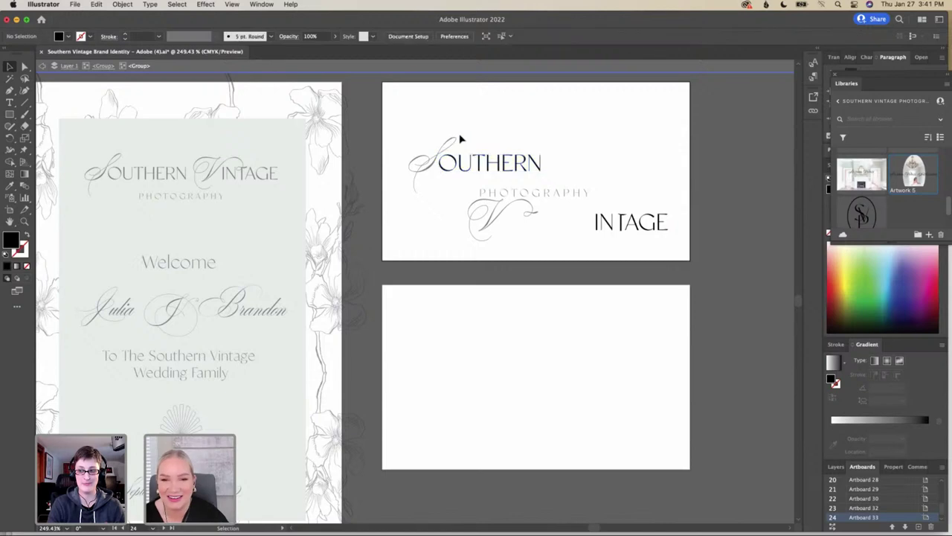
double_click(439, 144)
left_click_drag(408, 154, 542, 238)
left_click(530, 199)
Re-enter the logo group and place the script V beneath the S of SOUTHERN
double_click(539, 187)
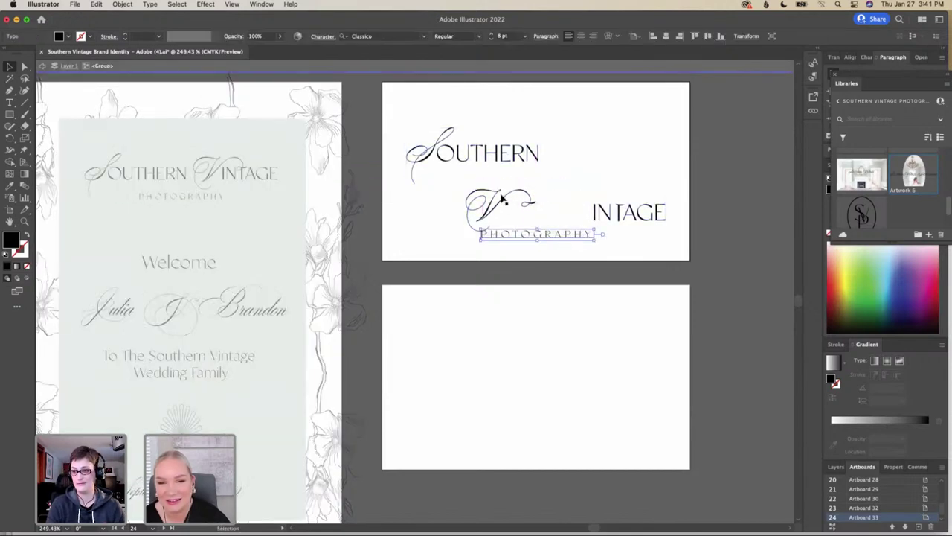
left_click(502, 199)
left_click_drag(502, 199, 450, 187)
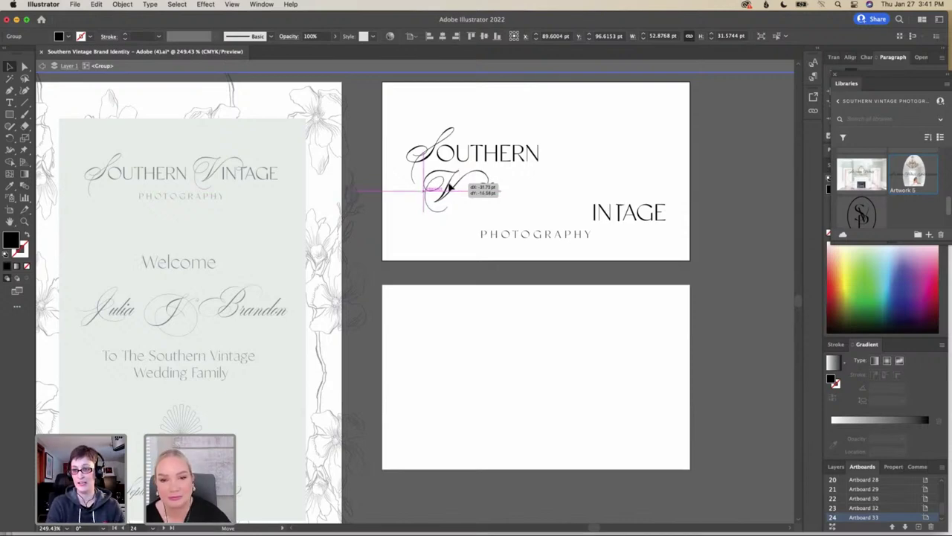
left_click_drag(450, 187, 450, 187)
left_click(632, 213, "shift")
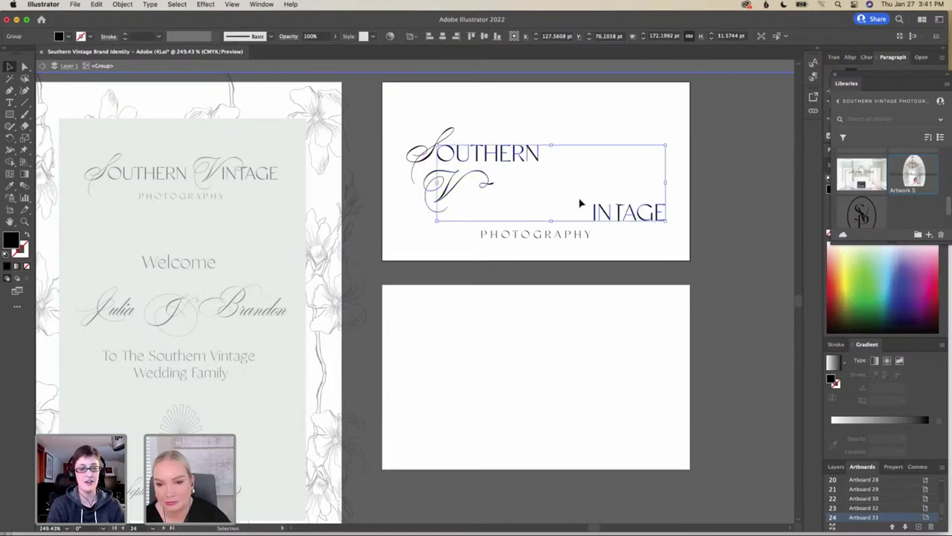
left_click(580, 202)
Drill into the nested V and INTAGE group and select the INTAGE lettering
left_click(663, 221)
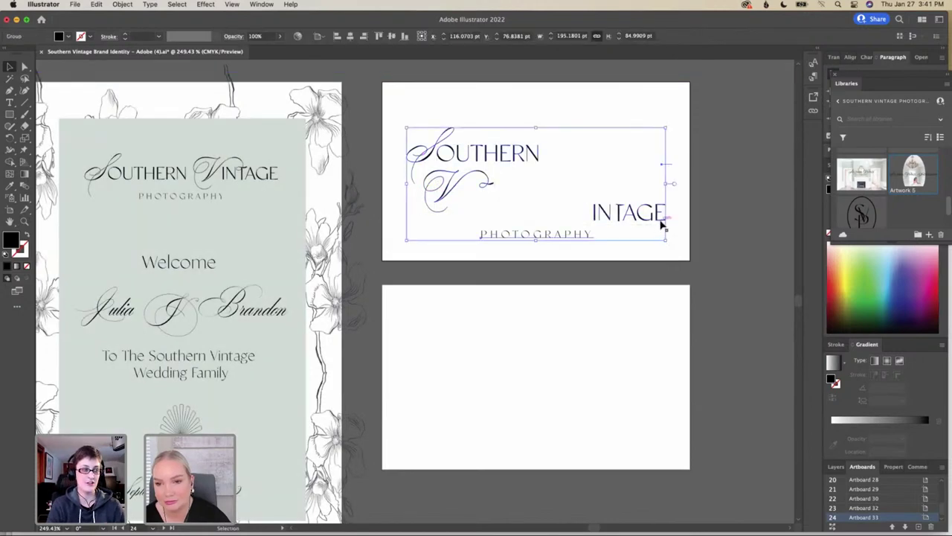
double_click(665, 221)
left_click(589, 215)
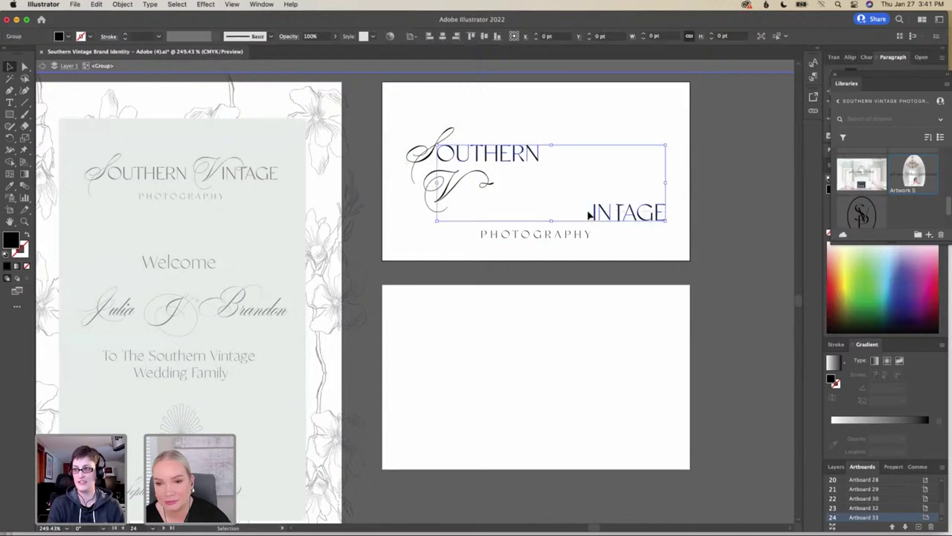
double_click(594, 213)
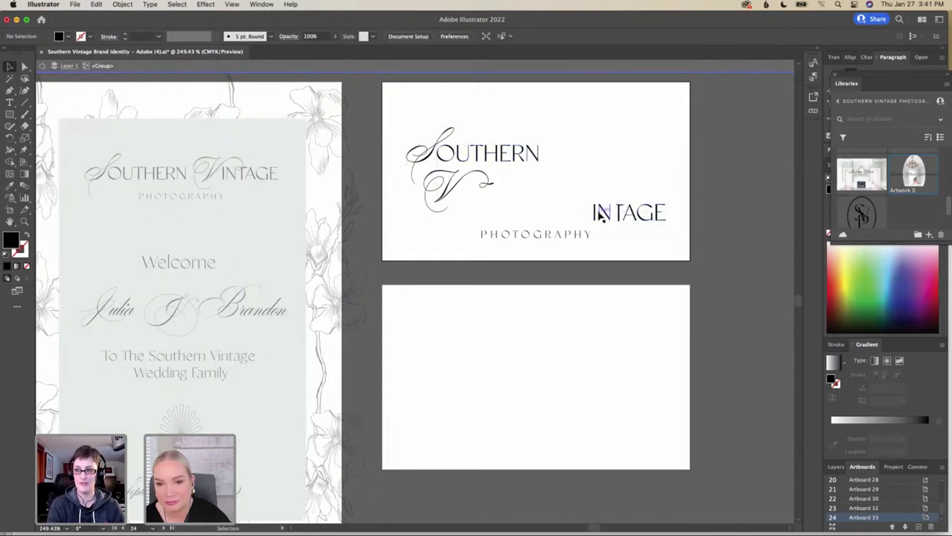
left_click(657, 221)
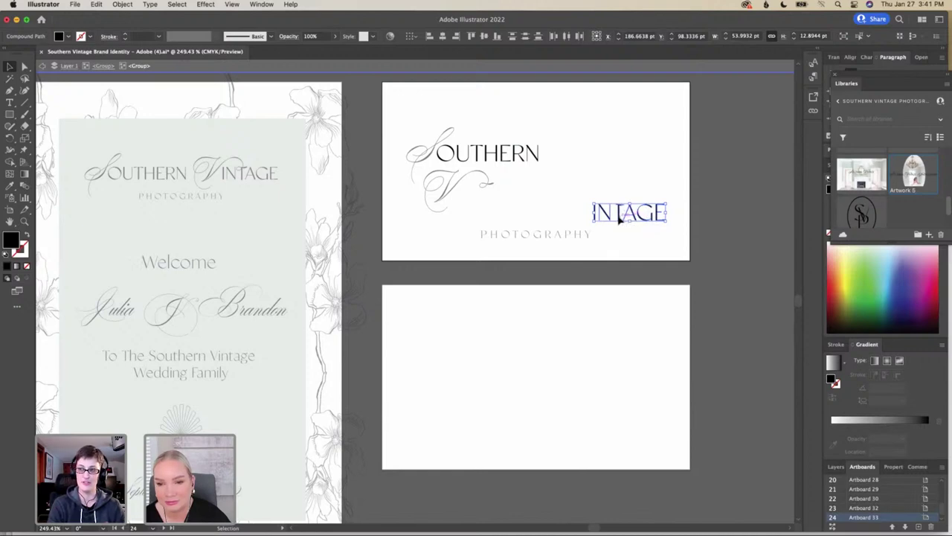
Drag INTAGE beside the script V to read VINTAGE, then nudge it into line and slightly right
left_click_drag(619, 215, 492, 204)
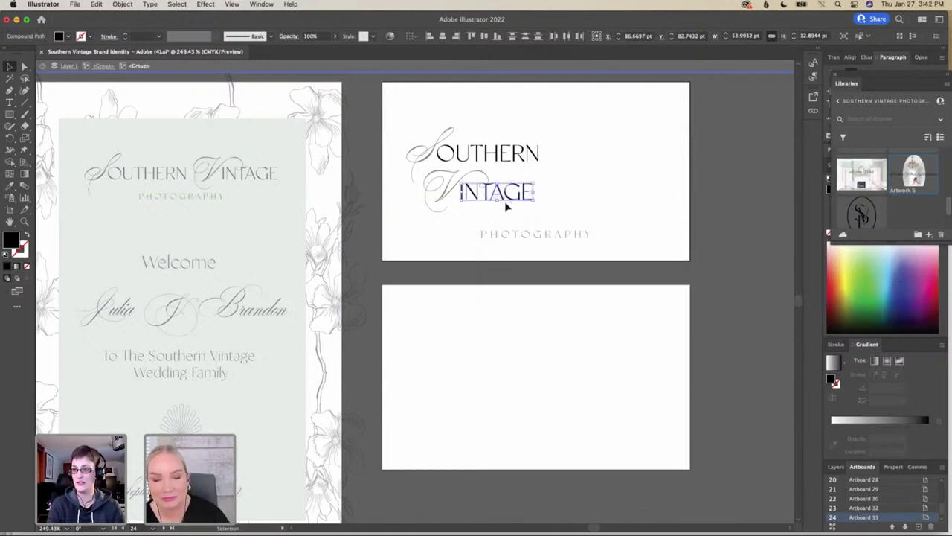
scroll(505, 207, "up", 10)
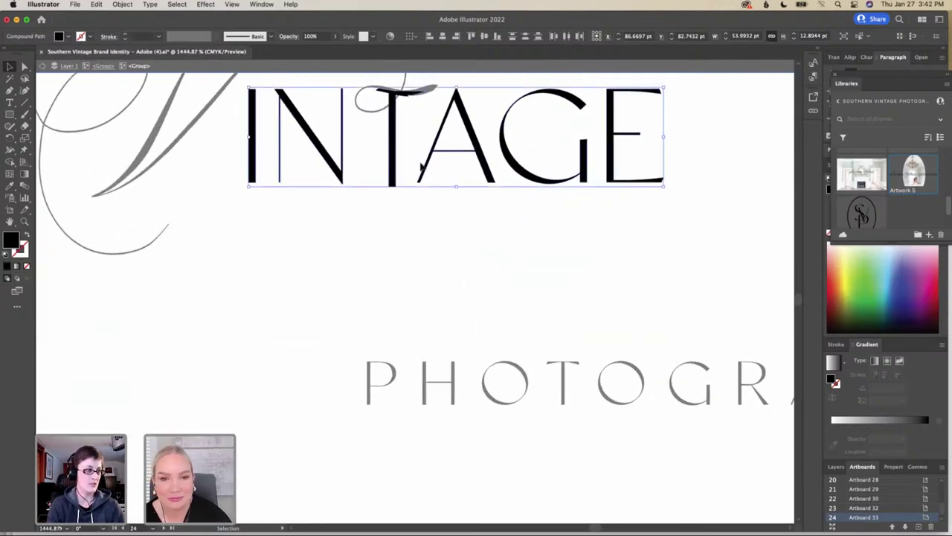
scroll(420, 166, "up", 5)
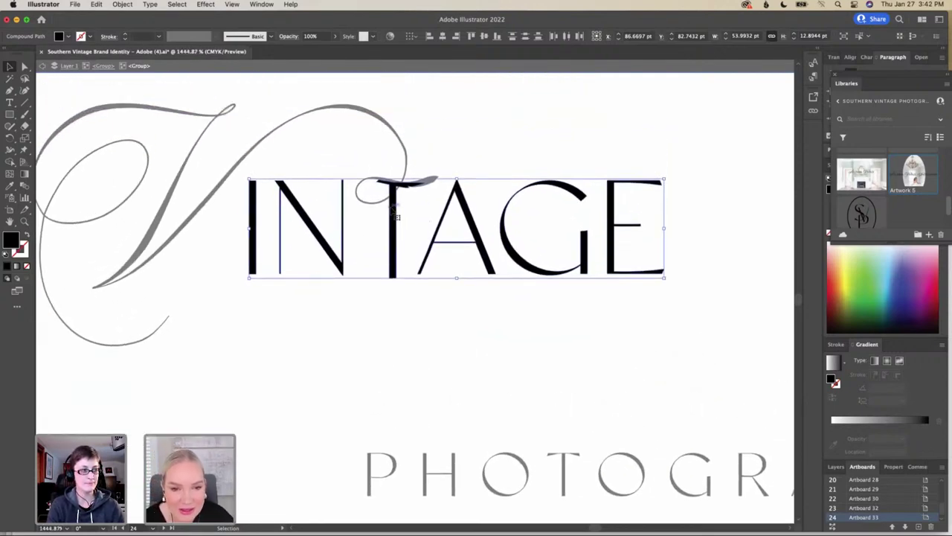
left_click_drag(396, 216, 397, 213)
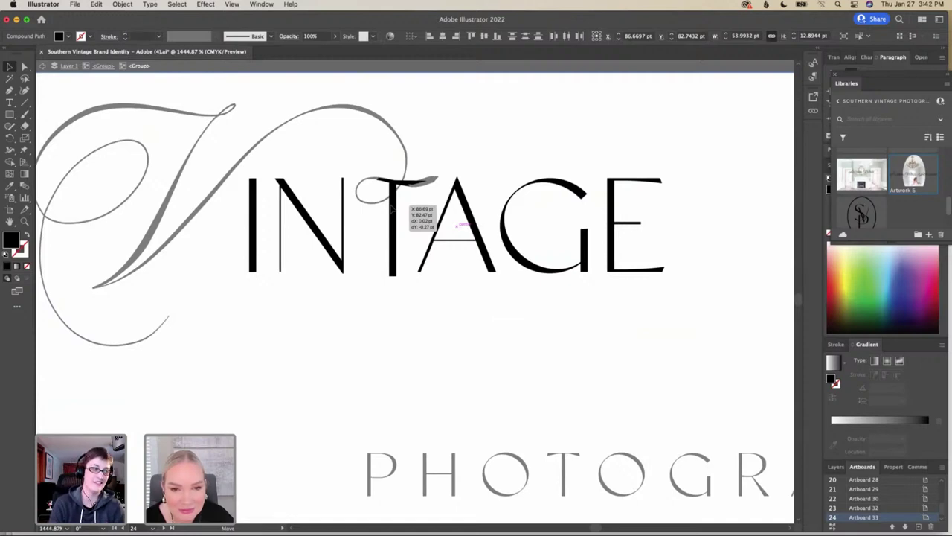
left_click_drag(392, 210, 398, 211)
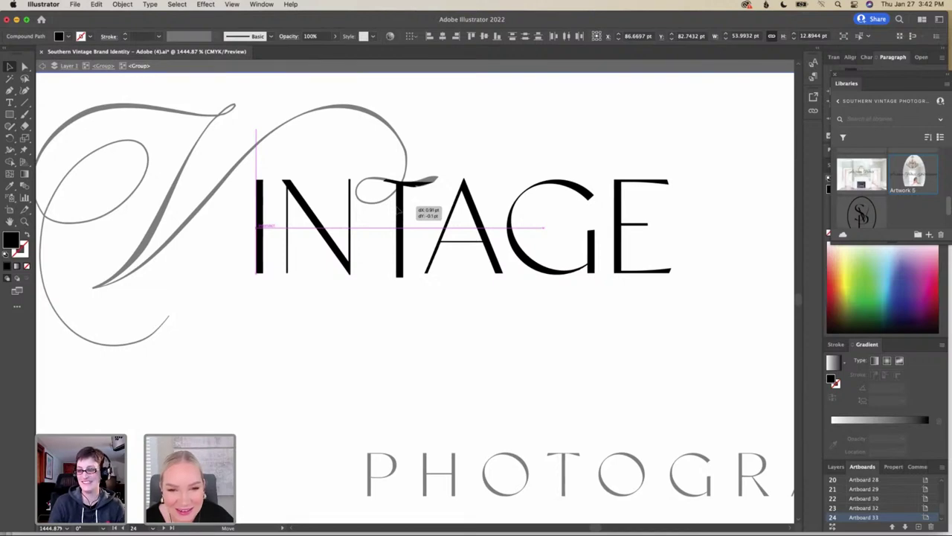
left_click_drag(402, 216, 401, 215)
Shift the INTAGE letters right so the T's crossbar meets the V's swash at cap height
scroll(400, 215, "up", 5)
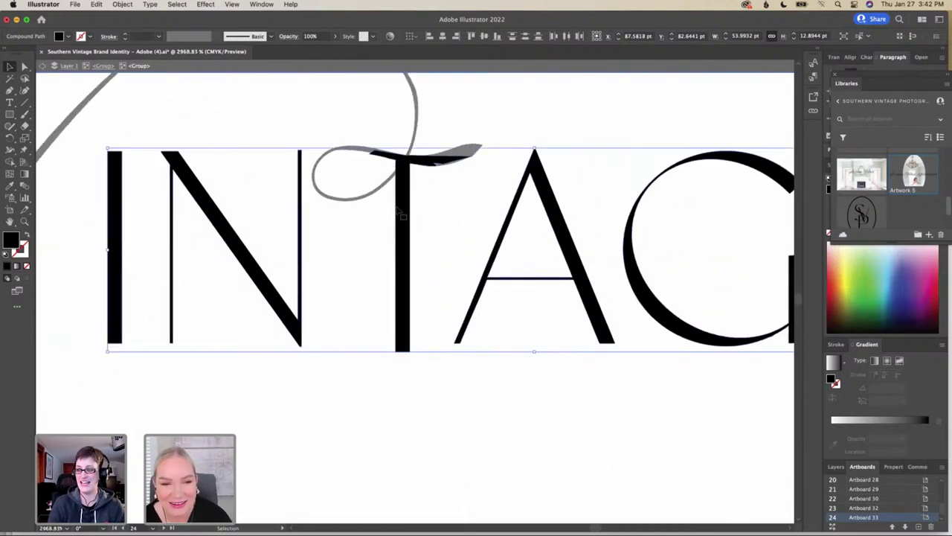
scroll(401, 215, "up", 3)
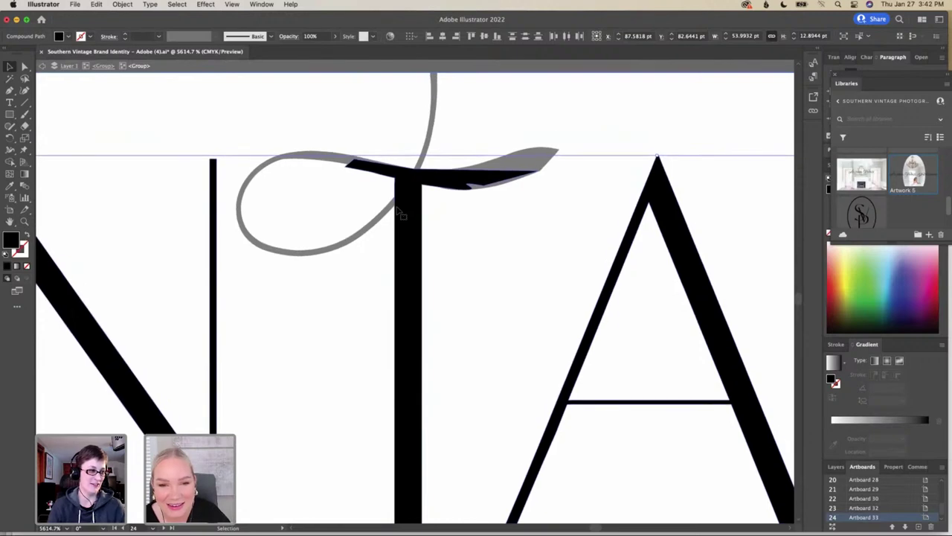
left_click_drag(402, 212, 405, 210)
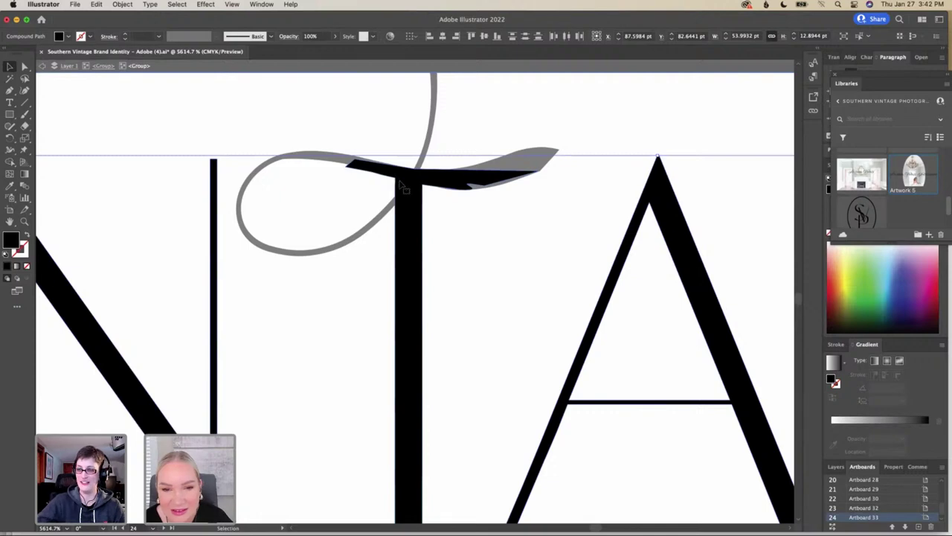
left_click_drag(408, 182, 419, 182)
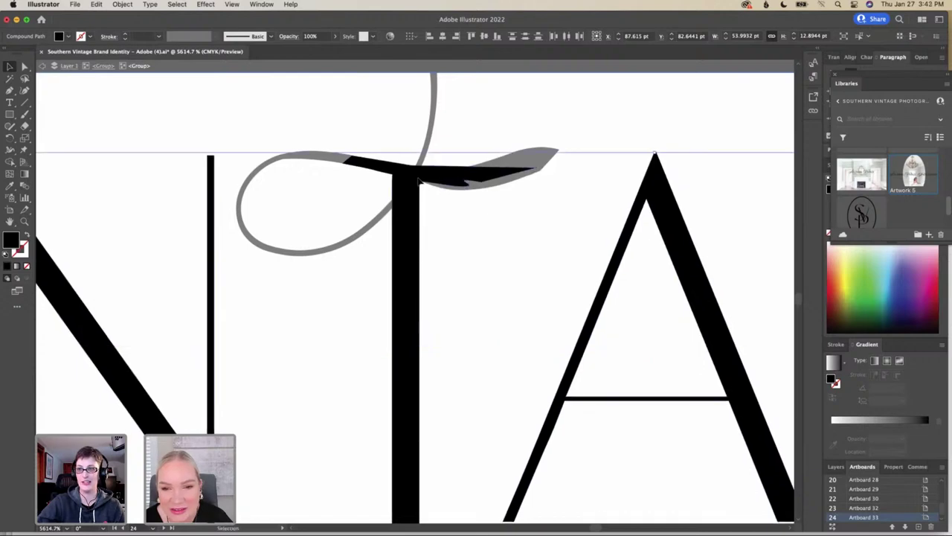
Exit isolation mode and zoom back out on SOUTHERN VINTAGE PHOTOGRAPHY
scroll(475, 197, "down", 5)
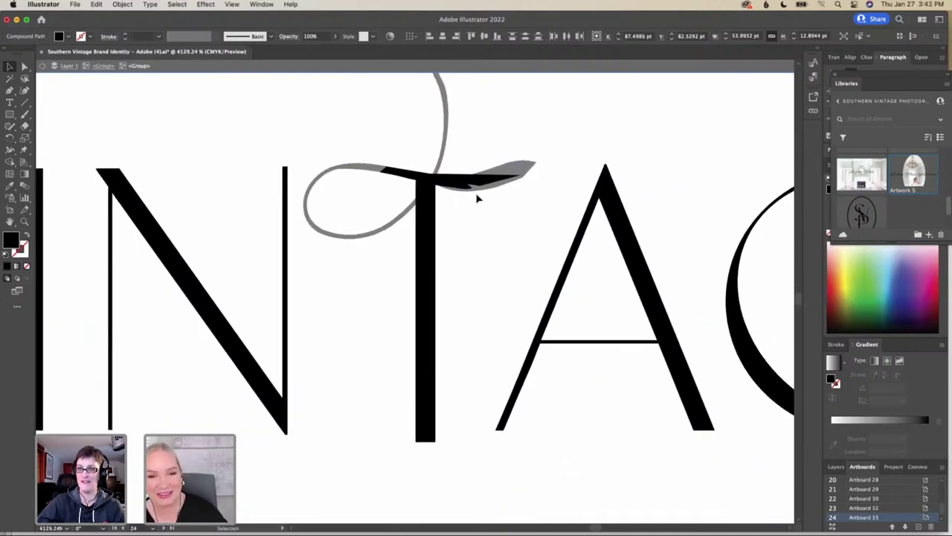
double_click(476, 297)
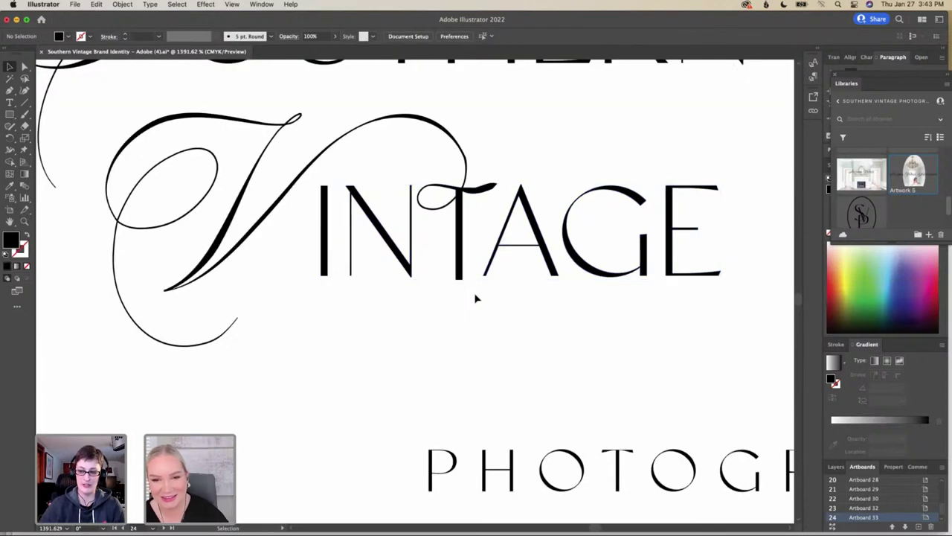
scroll(480, 303, "down", 2)
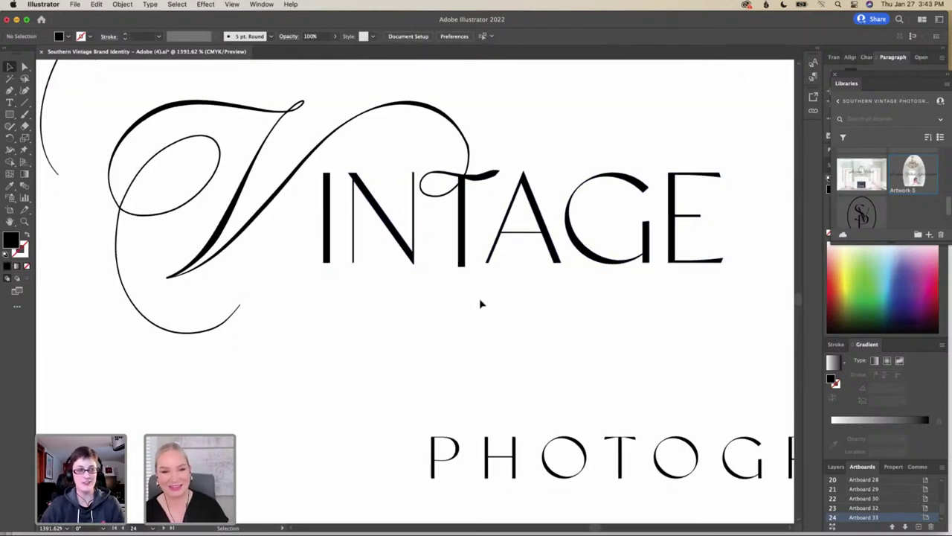
scroll(583, 300, "down", 6)
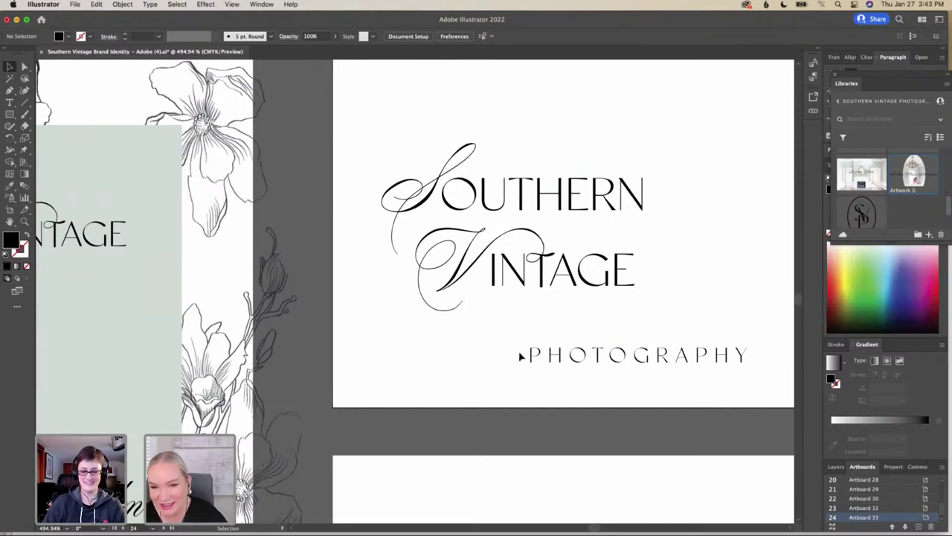
Isolate the logo group and move PHOTOGRAPHY up and about 70 pt left, under the script S
left_click_drag(518, 355, 764, 381)
double_click(742, 356)
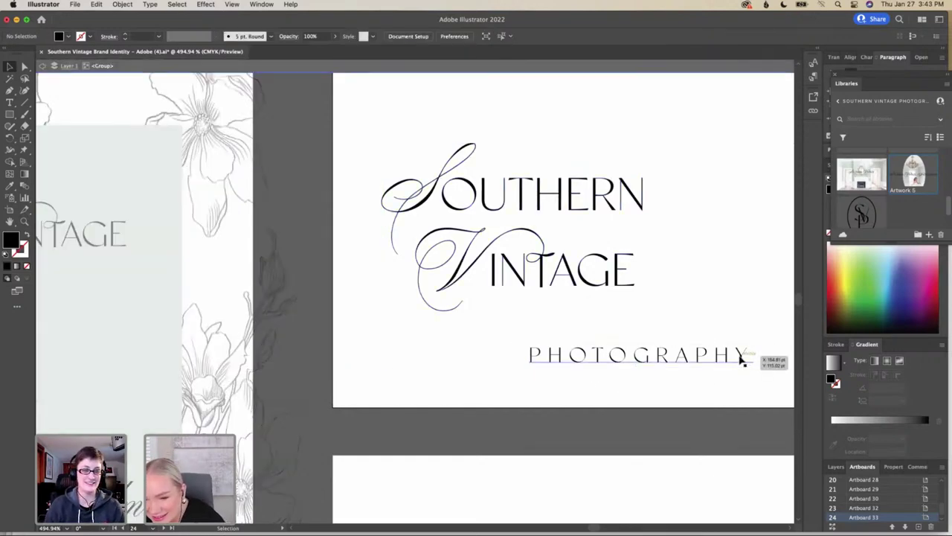
left_click_drag(686, 358, 668, 315)
scroll(667, 315, "down", 5)
scroll(668, 316, "right", 5)
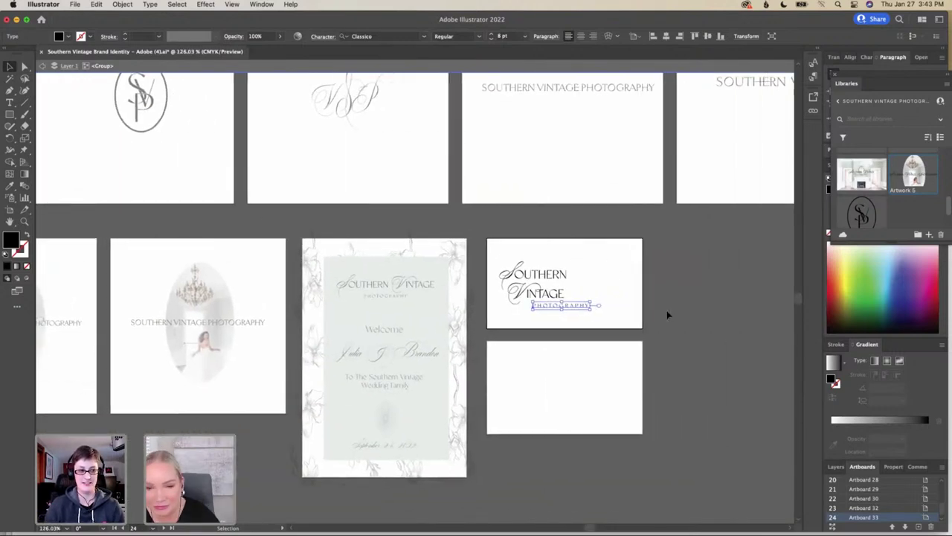
left_click_drag(573, 306, 541, 313)
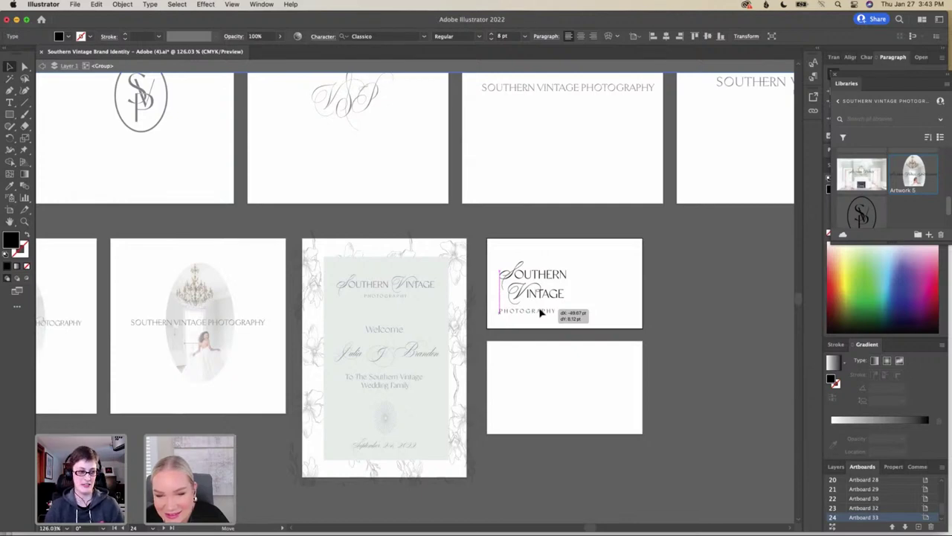
Move PHOTOGRAPHY just beneath VINTAGE and scale it down to a smaller size
left_click_drag(541, 313, 559, 306)
scroll(559, 306, "up", 10)
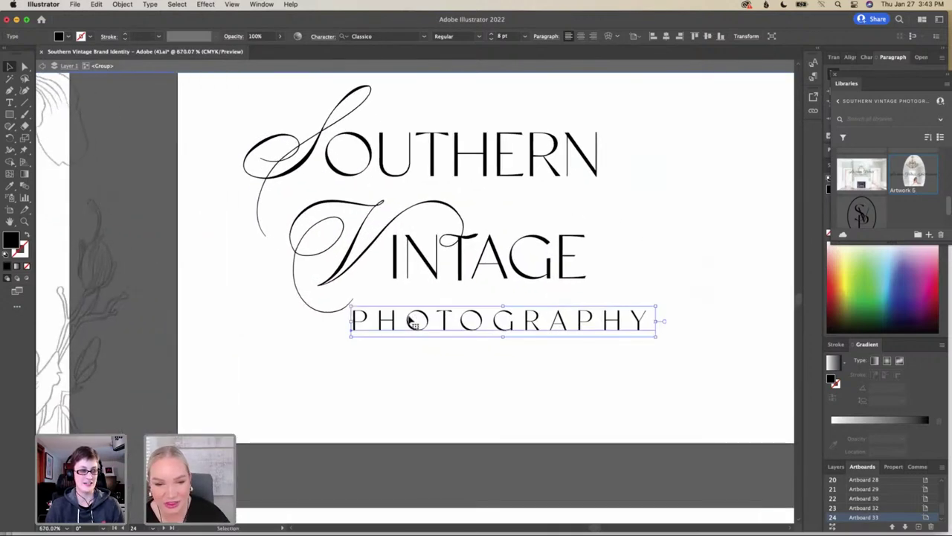
left_click_drag(384, 324, 381, 311)
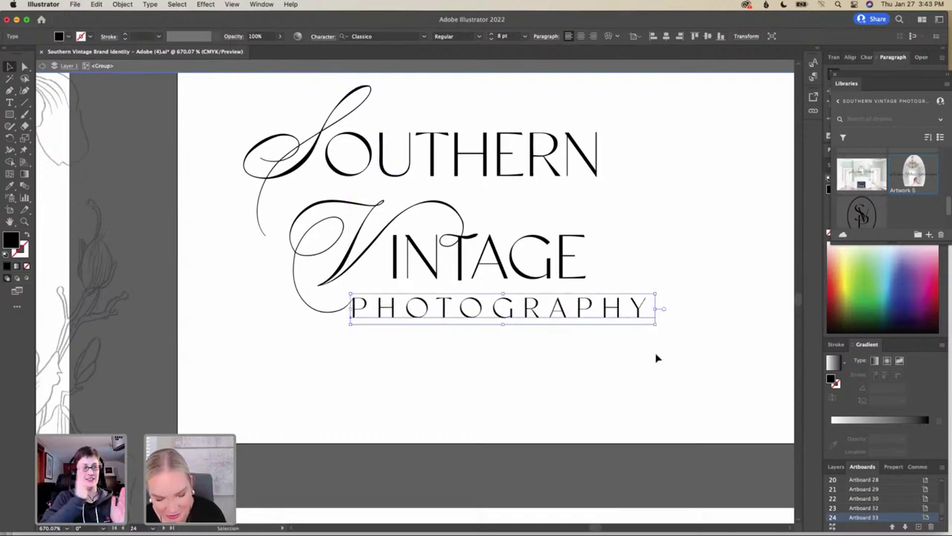
left_click_drag(657, 326, 624, 320)
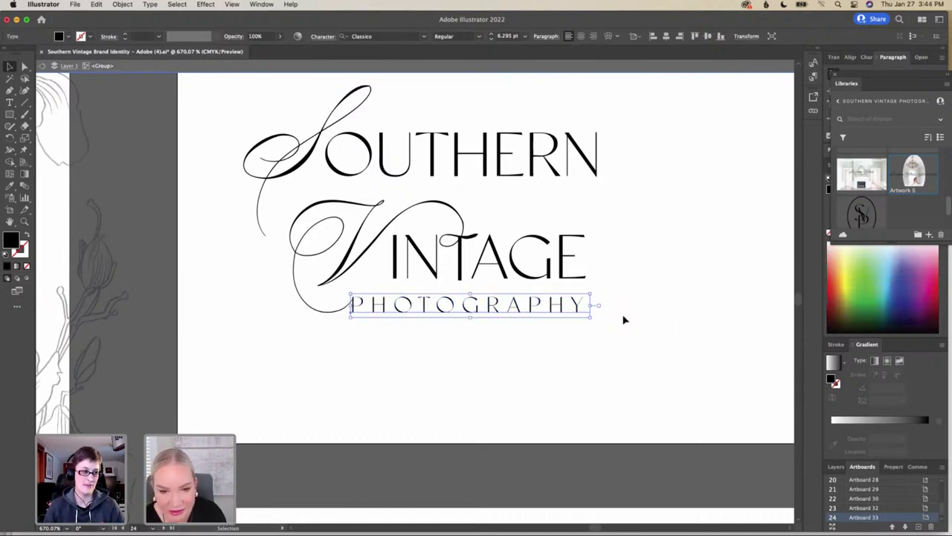
left_click_drag(373, 306, 376, 308)
Enlarge PHOTOGRAPHY slightly, tuck it inside the V's swash loop, then select the whole logo
left_click(589, 369)
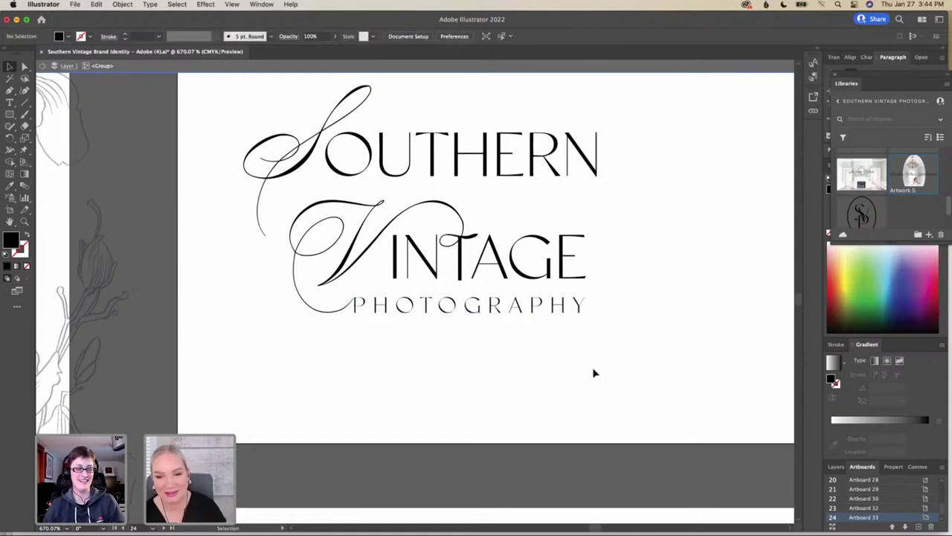
left_click(570, 308)
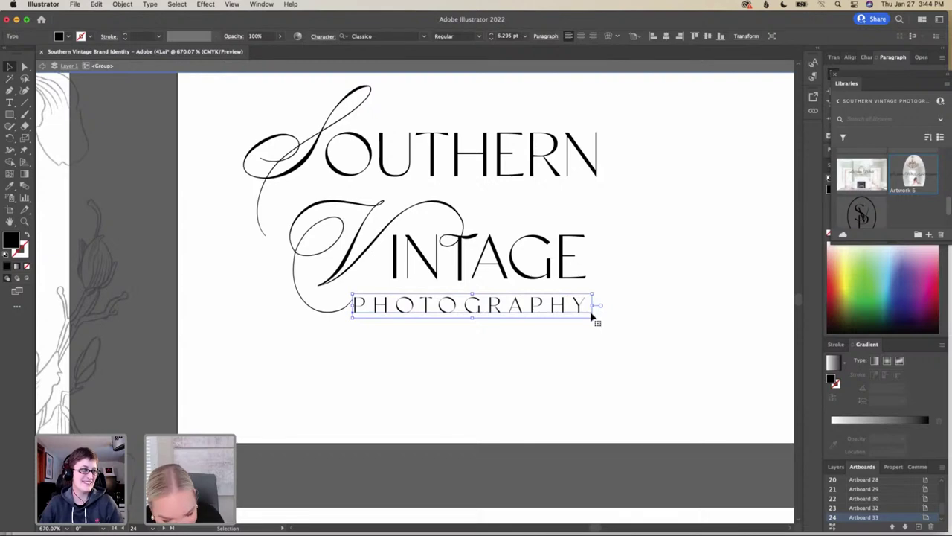
left_click_drag(592, 316, 606, 330)
left_click_drag(443, 308, 442, 307)
left_click(571, 345)
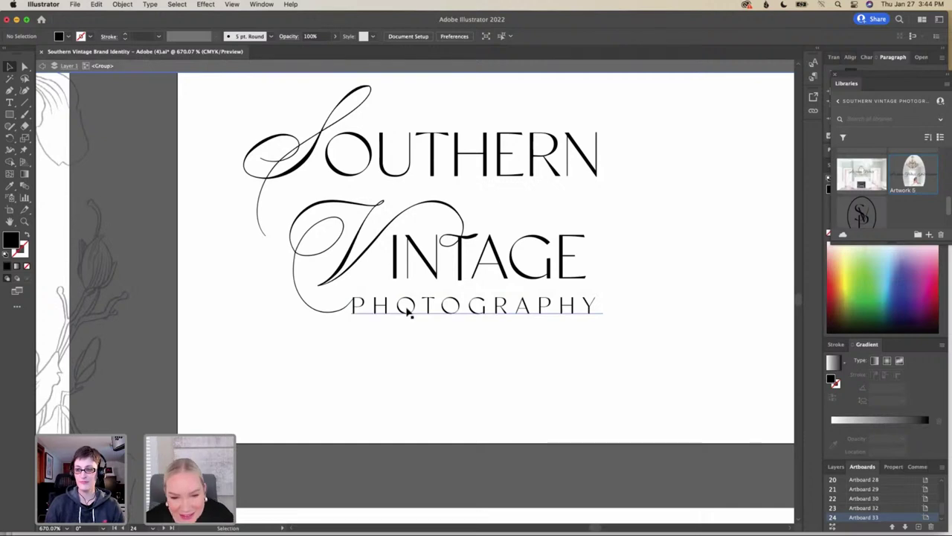
left_click_drag(408, 316, 406, 315)
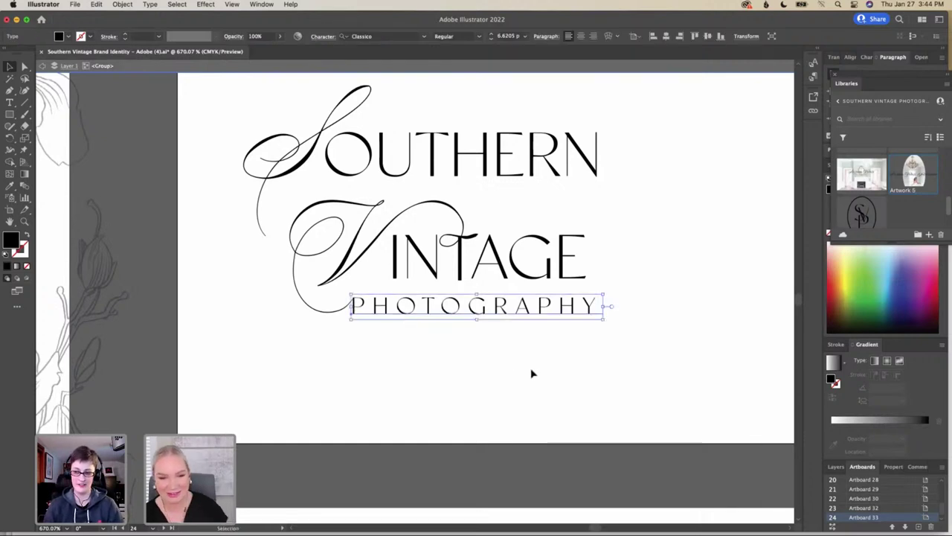
scroll(551, 367, "down", 5)
left_click_drag(622, 360, 421, 242)
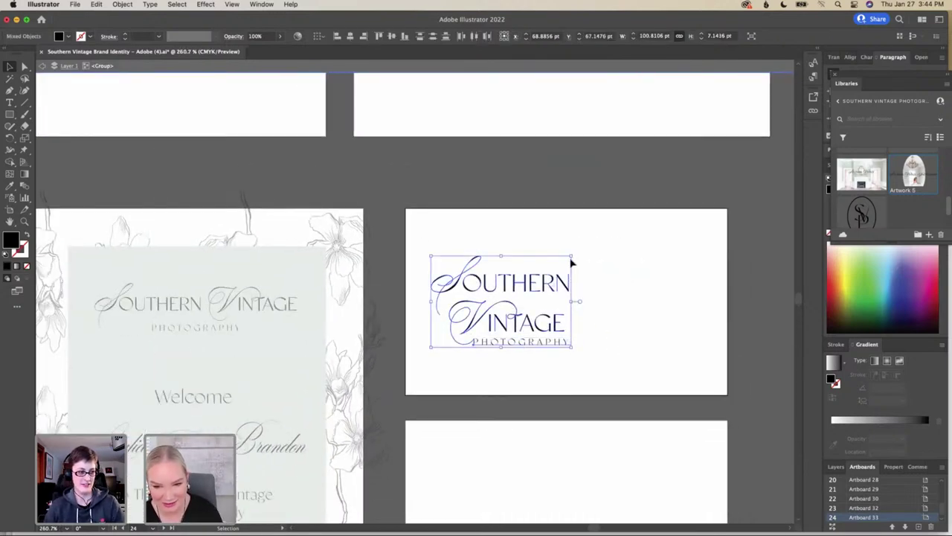
Scale the Southern Vintage logo up with corner handles to fill more of the card
left_click_drag(571, 256, 685, 230)
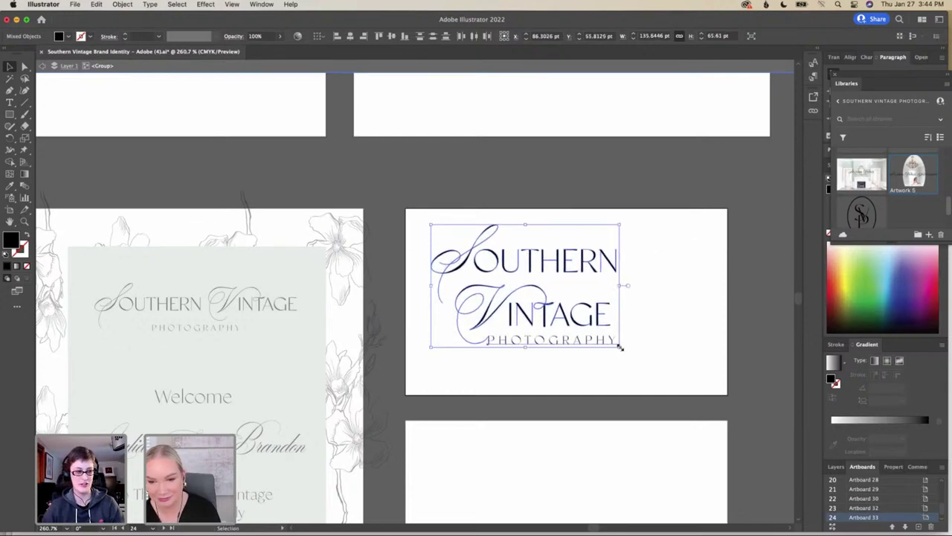
left_click_drag(620, 346, 685, 418)
left_click_drag(537, 344, 520, 328)
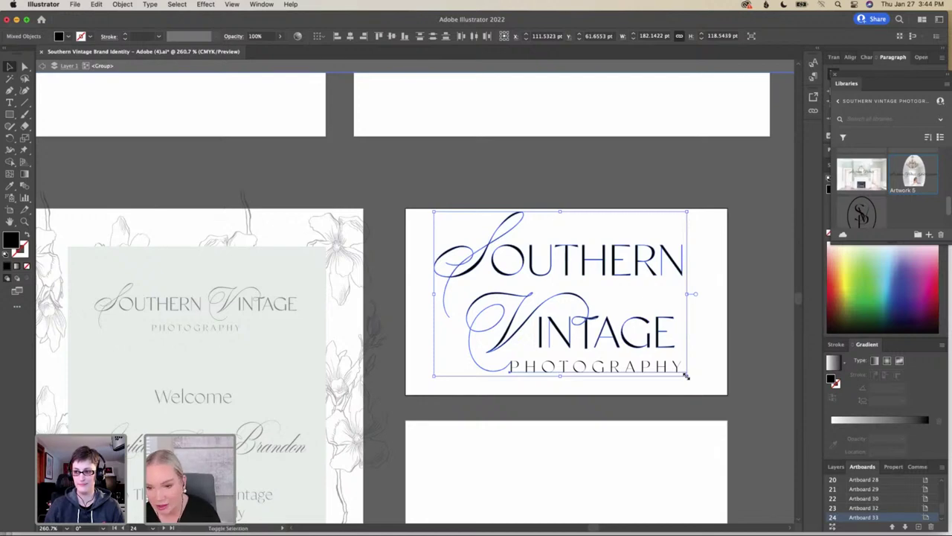
left_click_drag(686, 377, 727, 403)
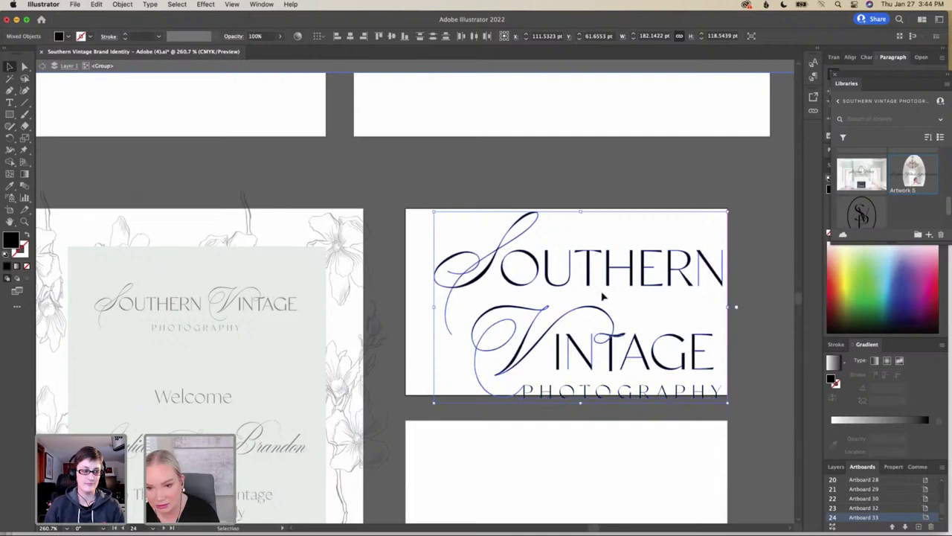
left_click_drag(583, 310, 562, 306)
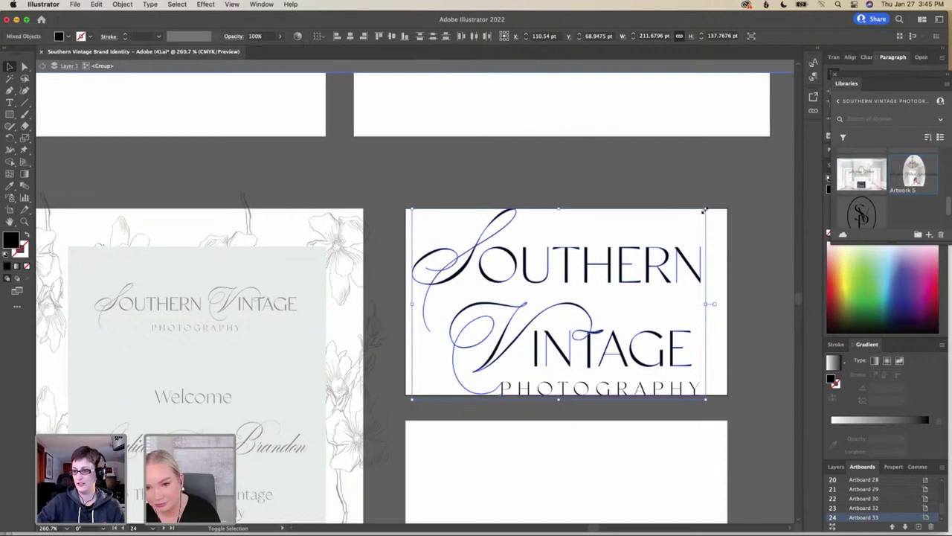
Shrink the logo slightly and place it at about X 160.57 pt, Y 68.04 pt, running past the right edge
left_click_drag(704, 210, 697, 215)
left_click_drag(558, 276, 644, 273)
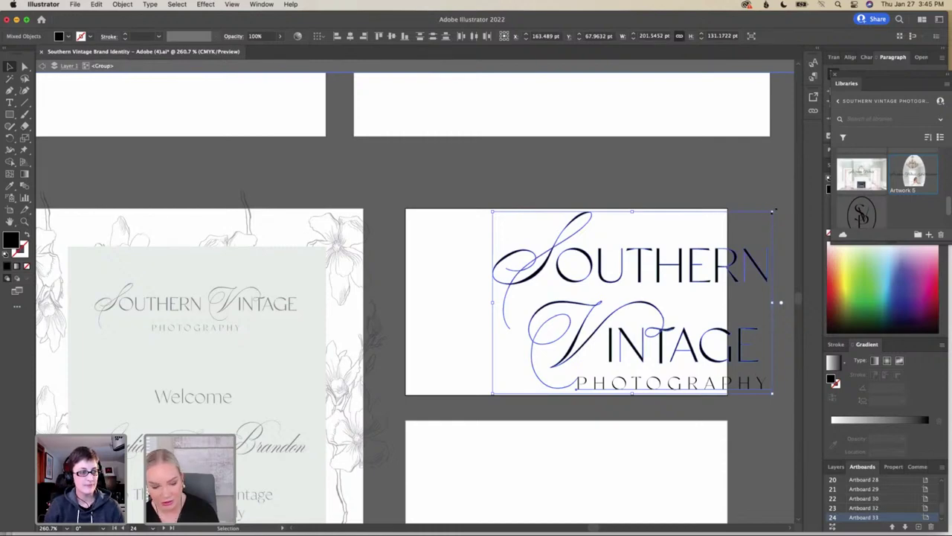
left_click_drag(774, 211, 761, 218)
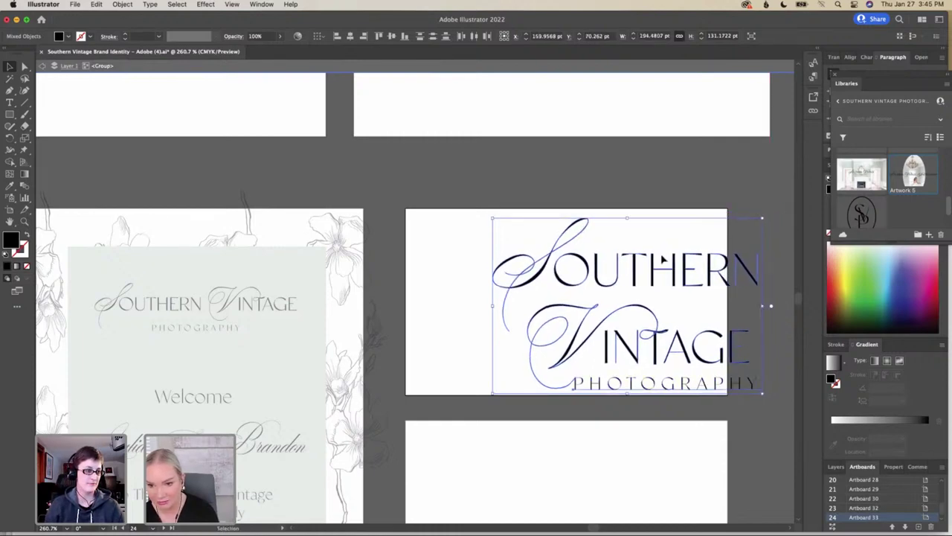
left_click_drag(638, 273, 638, 268)
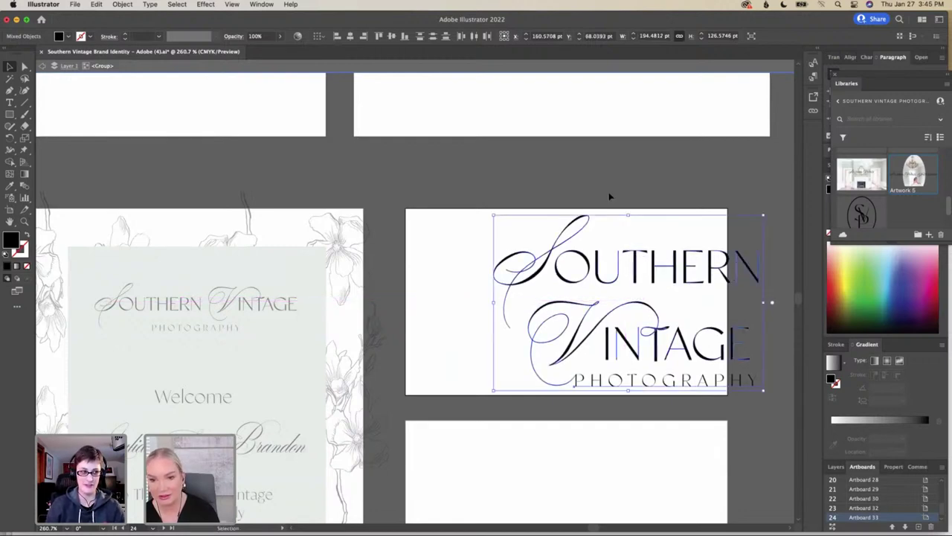
scroll(608, 196, "down", 2)
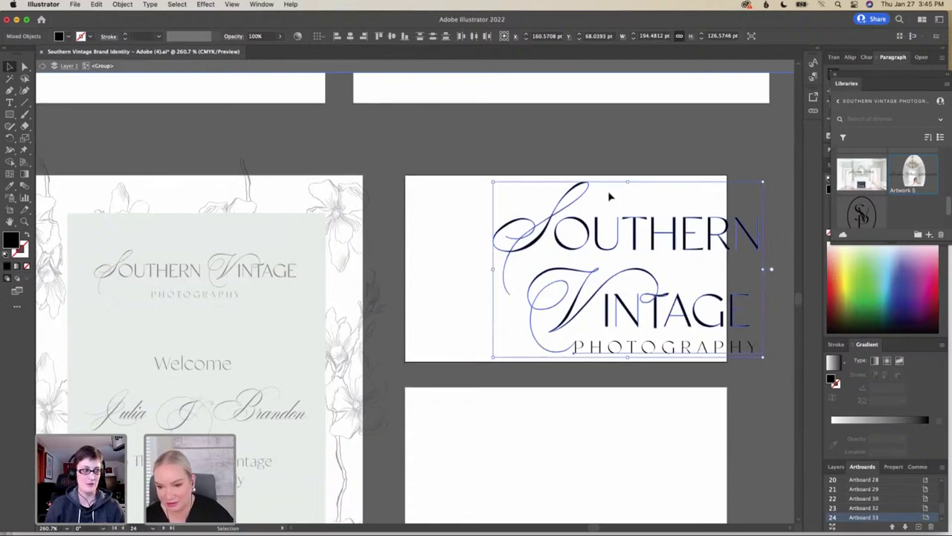
scroll(608, 196, "down", 1)
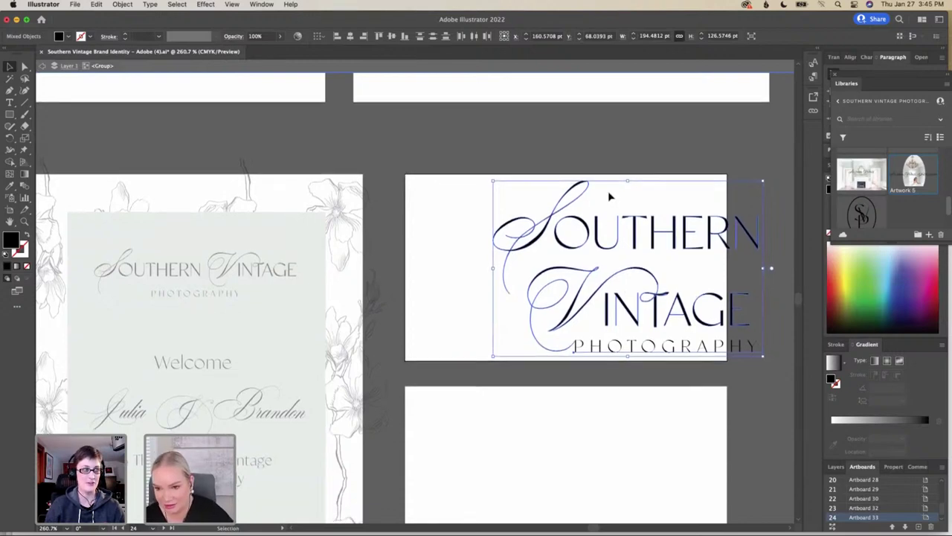
left_click(668, 174)
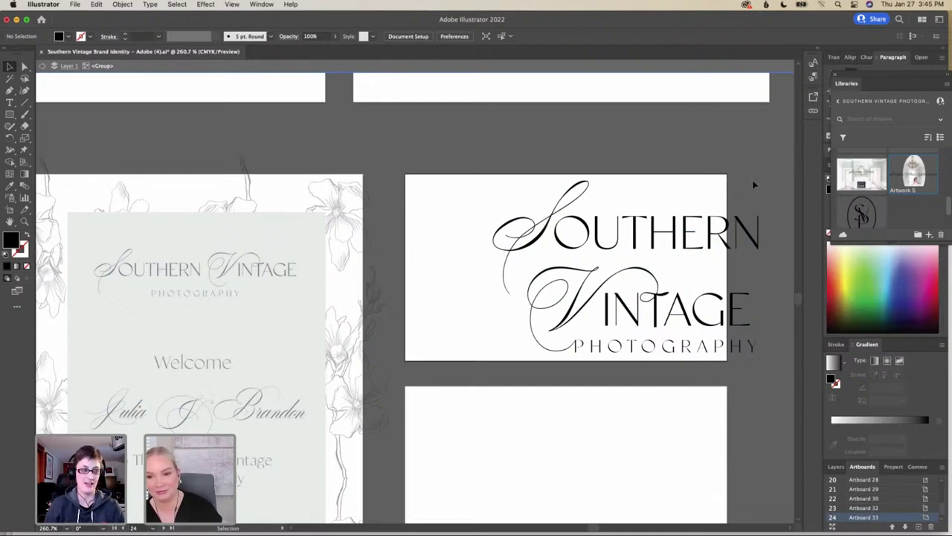
Add Artboard 34 for the blank card below the logo card and pan across the brand artboards
scroll(753, 184, "down", 5)
scroll(759, 185, "down", 3)
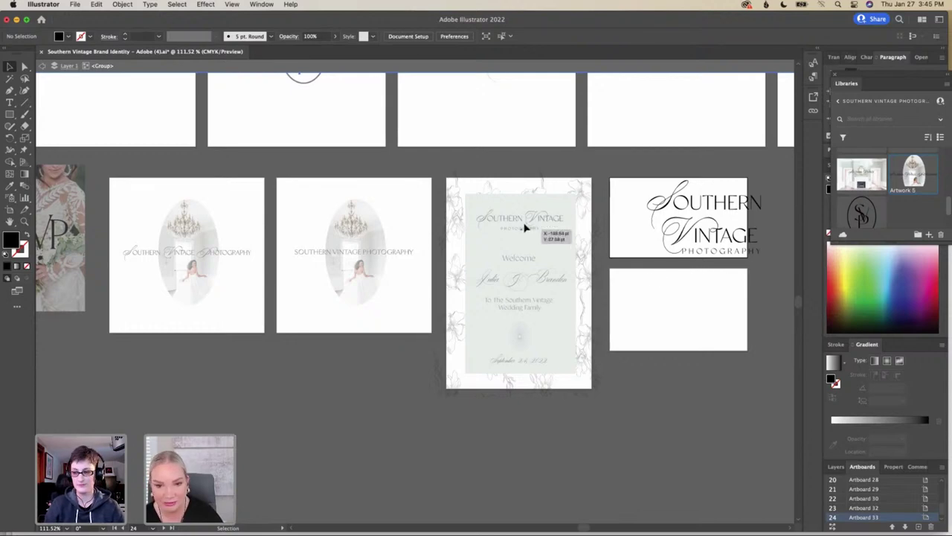
key("super+v")
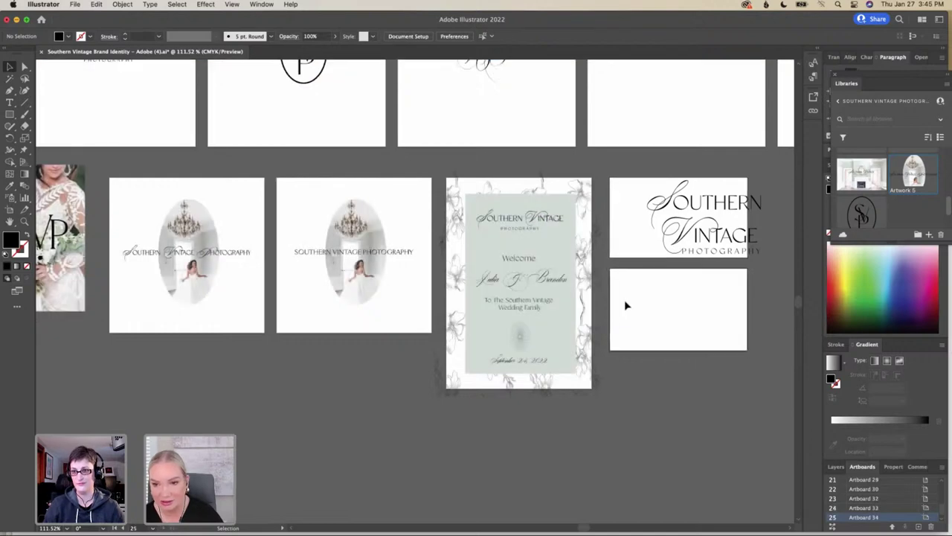
scroll(626, 305, "up", 5)
scroll(625, 305, "down", 3)
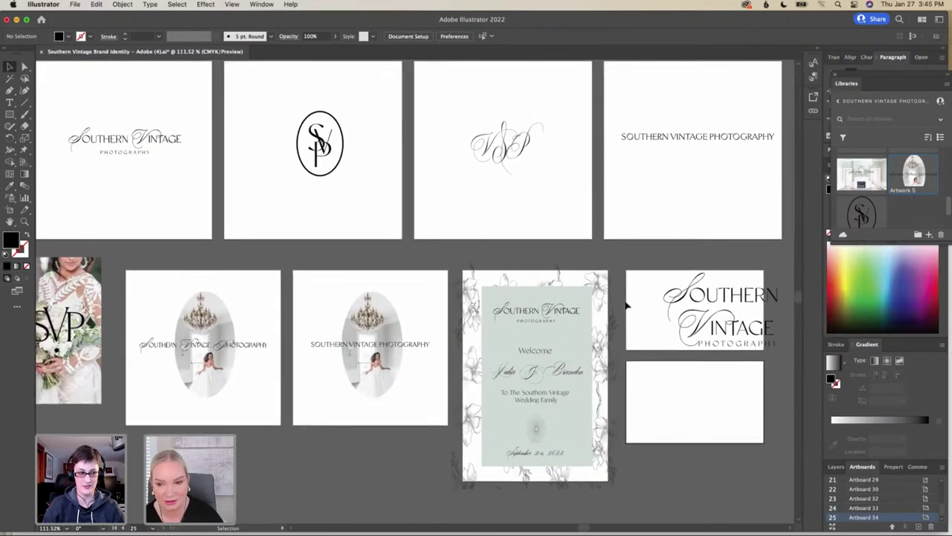
scroll(626, 305, "left", 2)
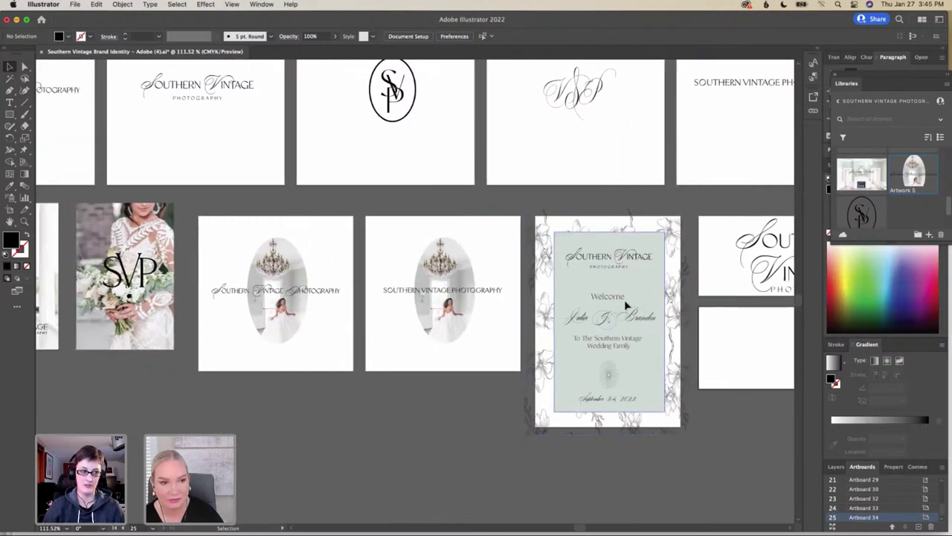
scroll(626, 305, "right", 3)
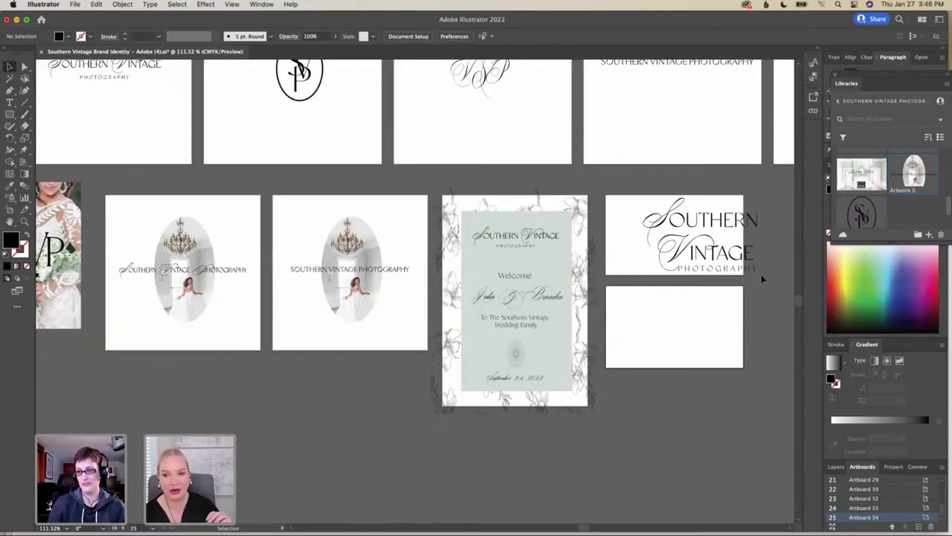
Scale the stacked logo down slightly and nudge it about 5 pt right and 6 pt up
left_click(644, 221)
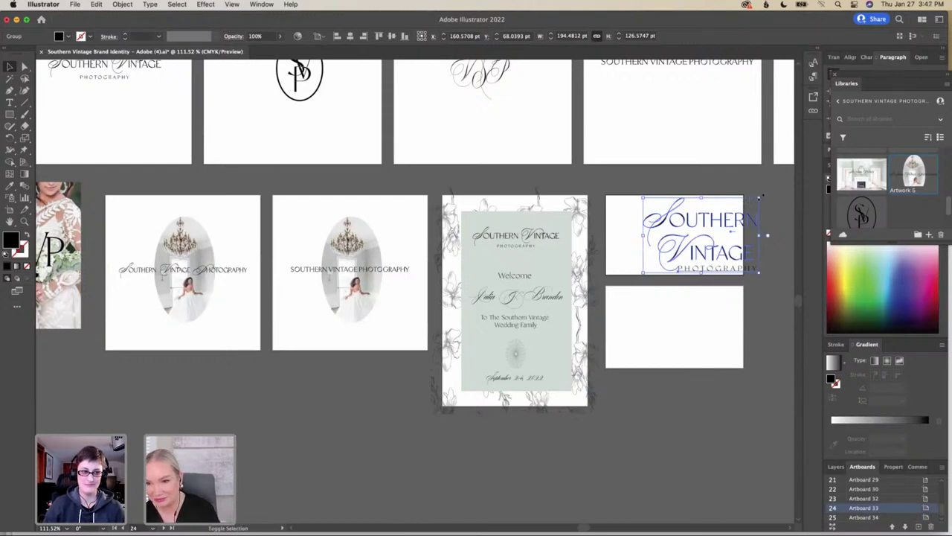
left_click_drag(759, 197, 746, 201)
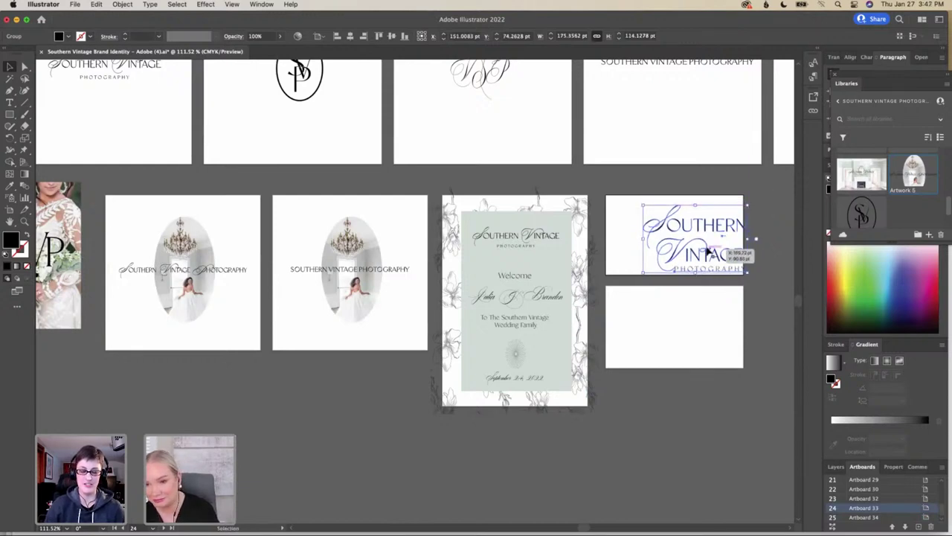
left_click_drag(707, 251, 710, 250)
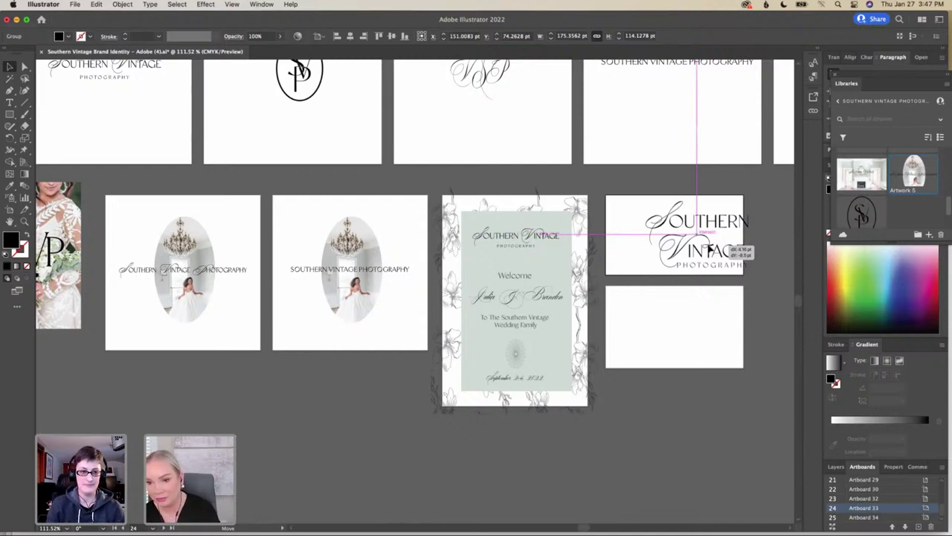
left_click_drag(709, 250, 711, 250)
left_click(703, 281)
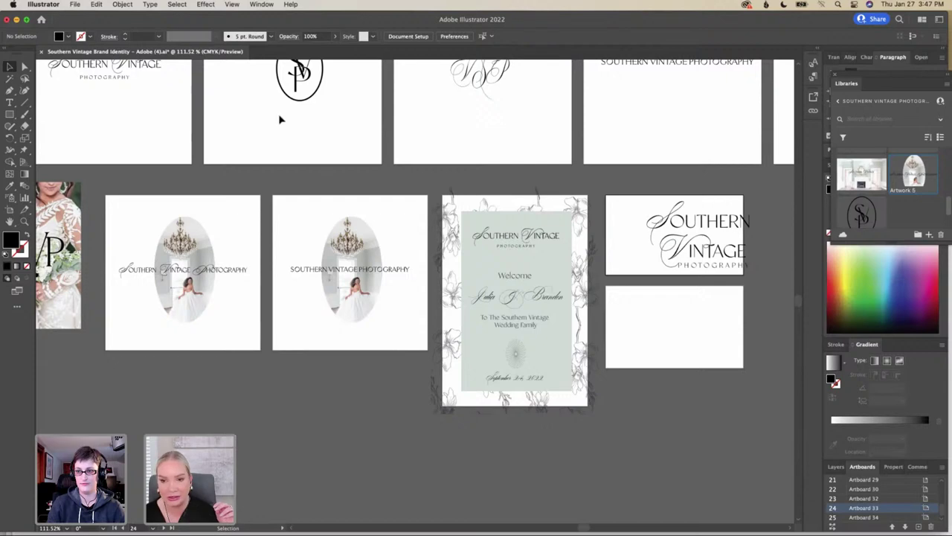
Move the one-line Southern Vintage Photography logo onto the blank card artboard
scroll(127, 113, "left", 4)
scroll(127, 114, "up", 2)
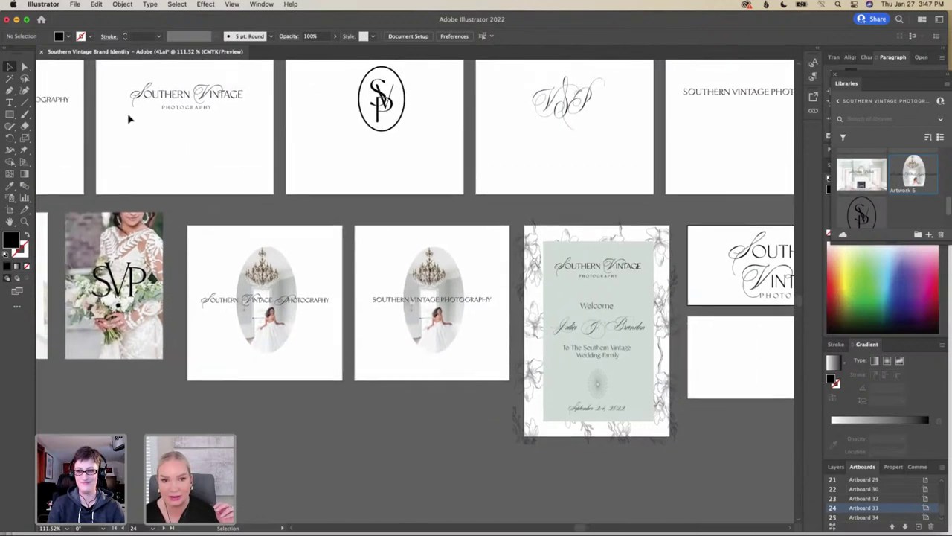
scroll(127, 113, "left", 5)
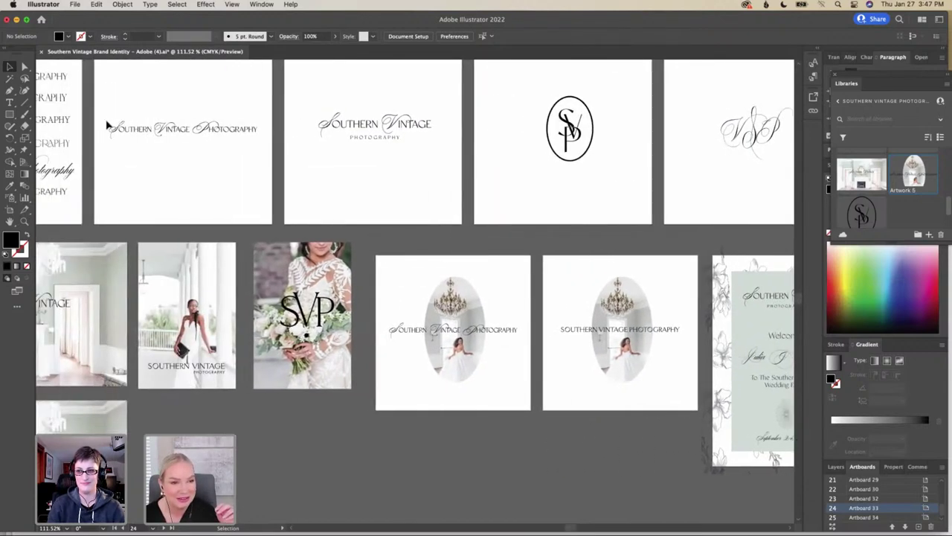
left_click(253, 135)
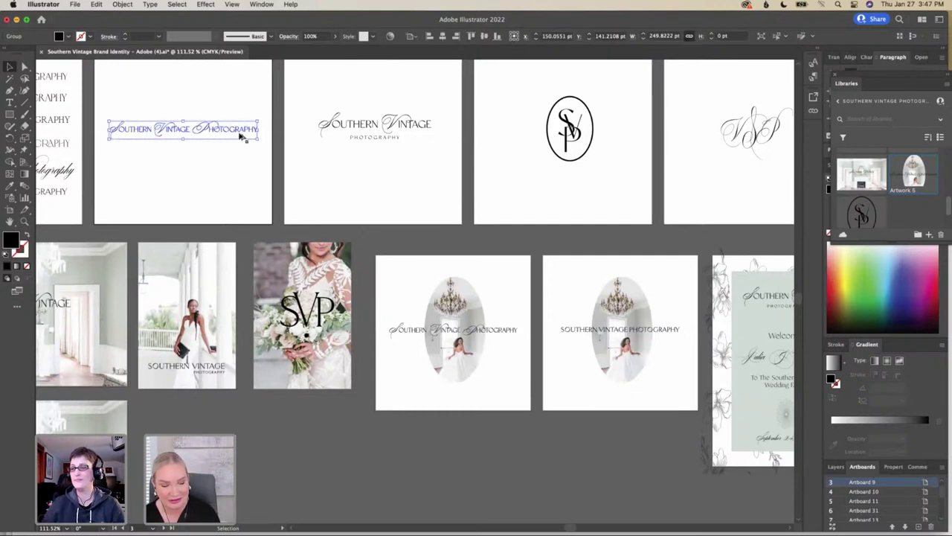
left_click_drag(240, 134, 590, 201)
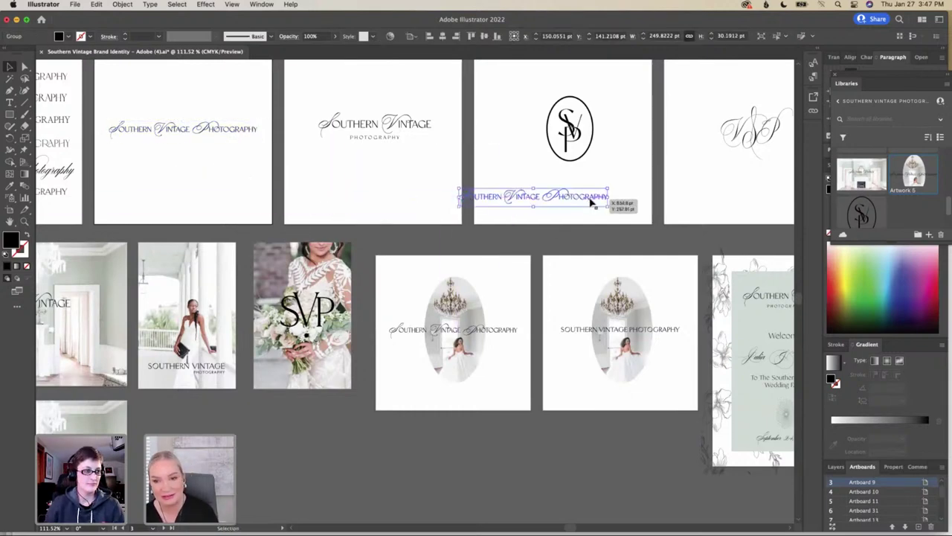
scroll(592, 203, "right", 3)
scroll(591, 202, "right", 5)
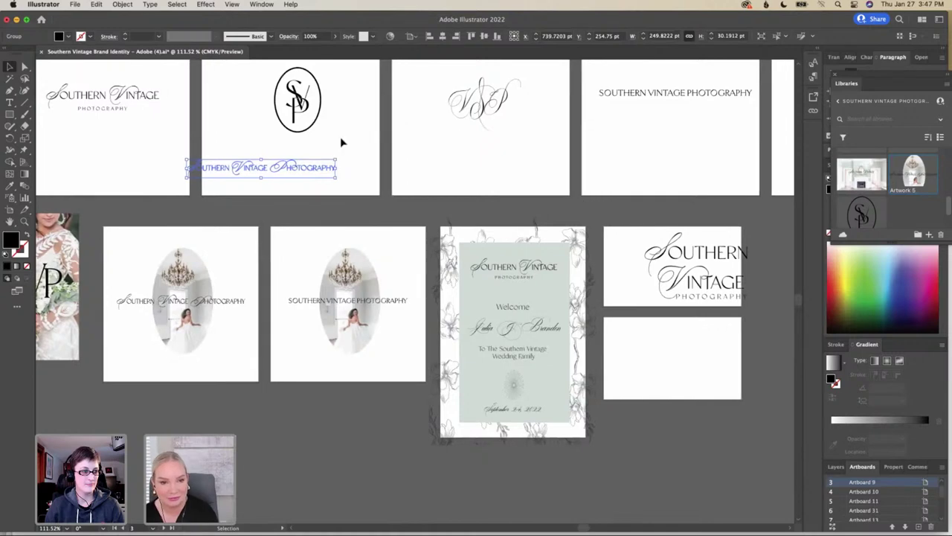
left_click_drag(301, 171, 669, 336)
Pan right to the boards holding the SVP monogram, starburst mark and circular badge logo
scroll(669, 336, "right", 5)
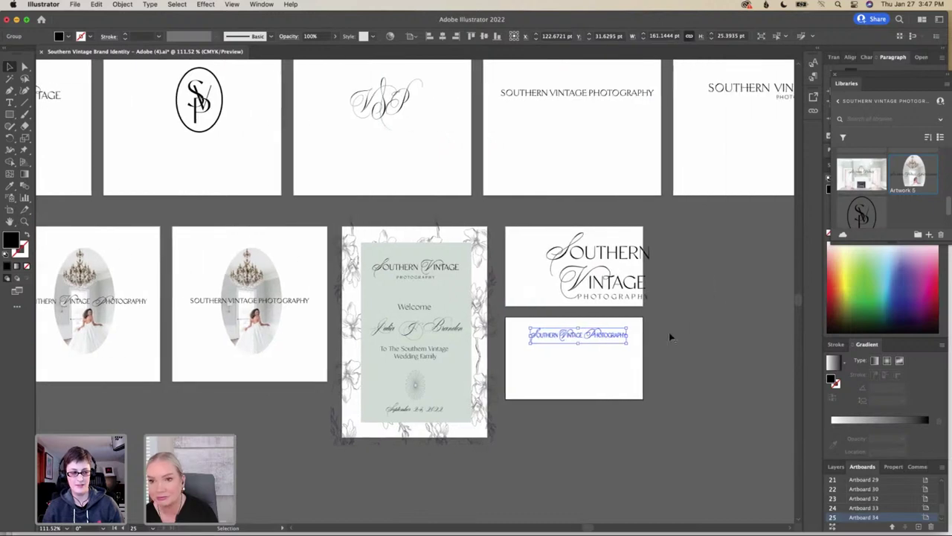
scroll(603, 342, "right", 2)
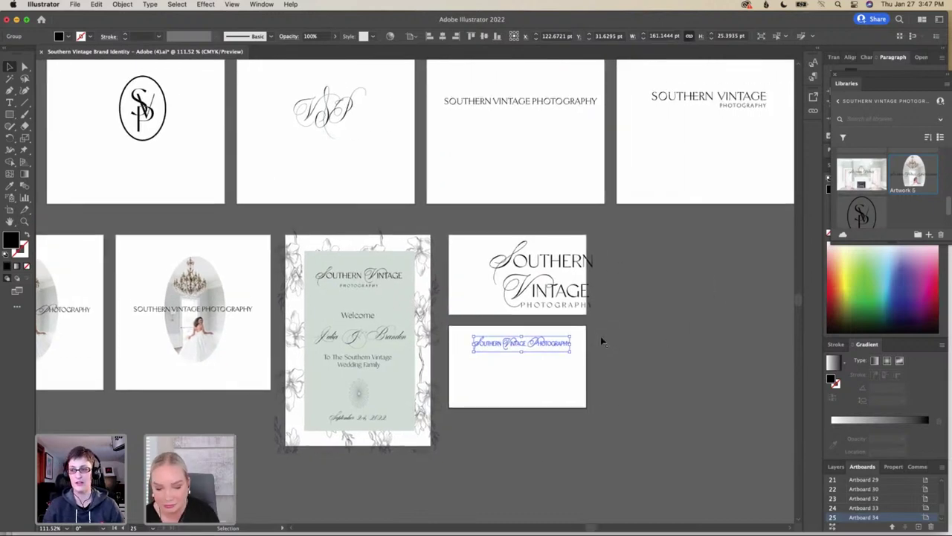
left_click(602, 342)
scroll(602, 341, "right", 10)
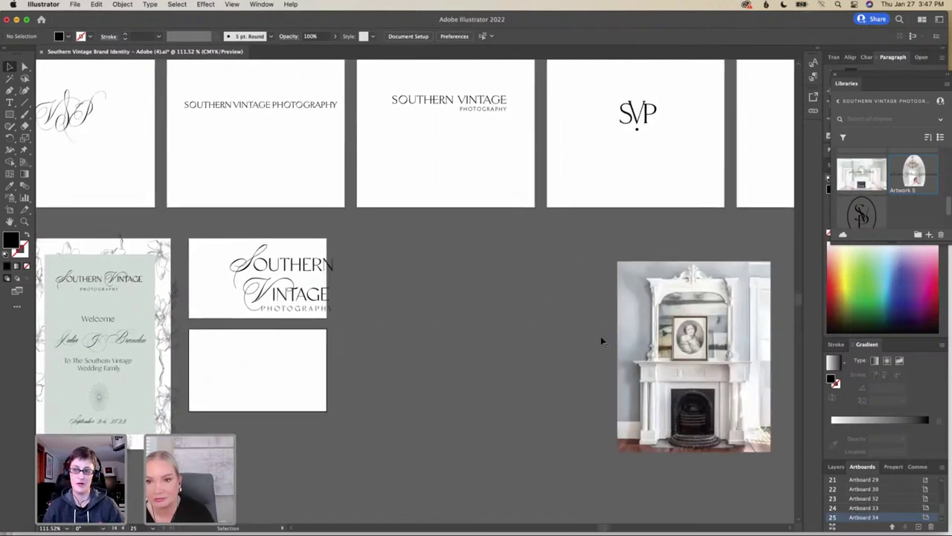
scroll(603, 341, "up", 3)
scroll(603, 342, "right", 12)
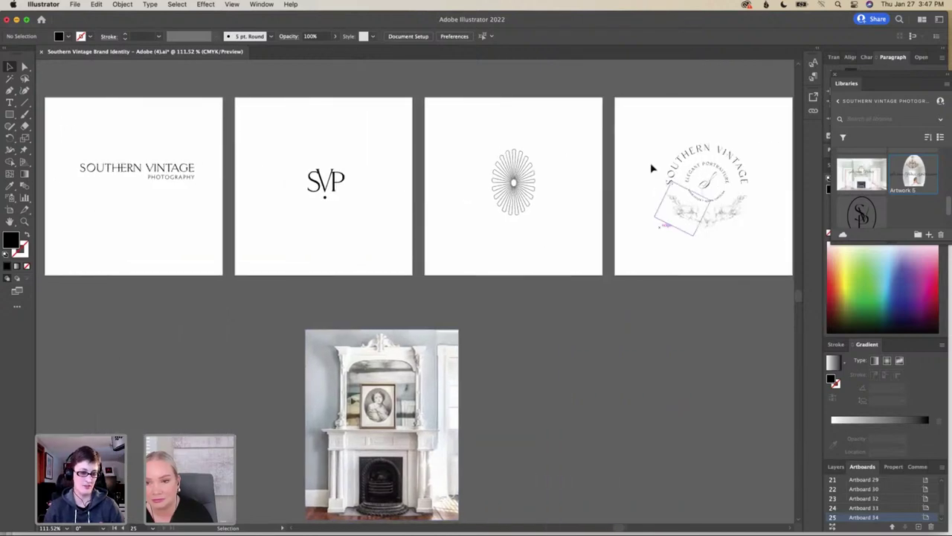
Copy the circular Southern Vintage badge onto the lower card and scale it down, roughly centred
left_click_drag(659, 122, 144, 367)
scroll(144, 367, "left", 13)
scroll(143, 366, "down", 2)
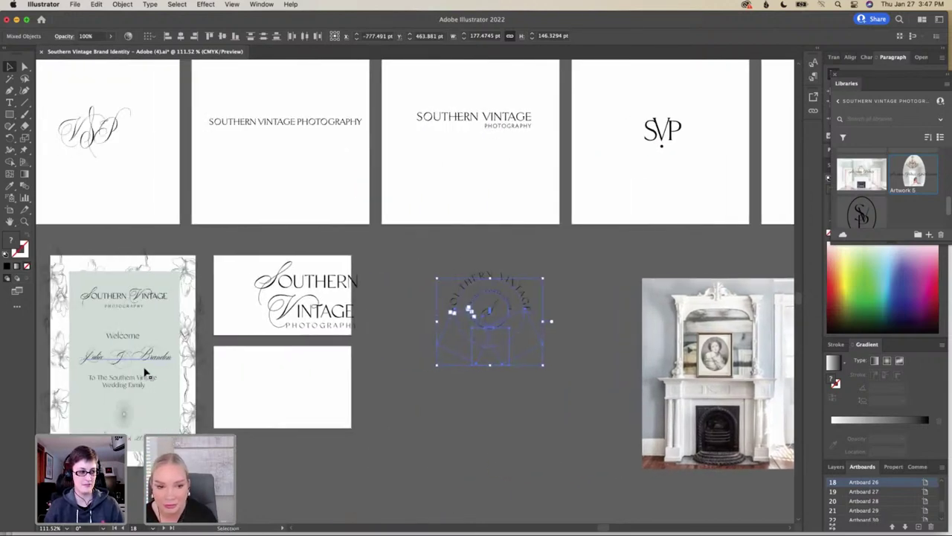
scroll(145, 372, "left", 10)
scroll(145, 372, "down", 2)
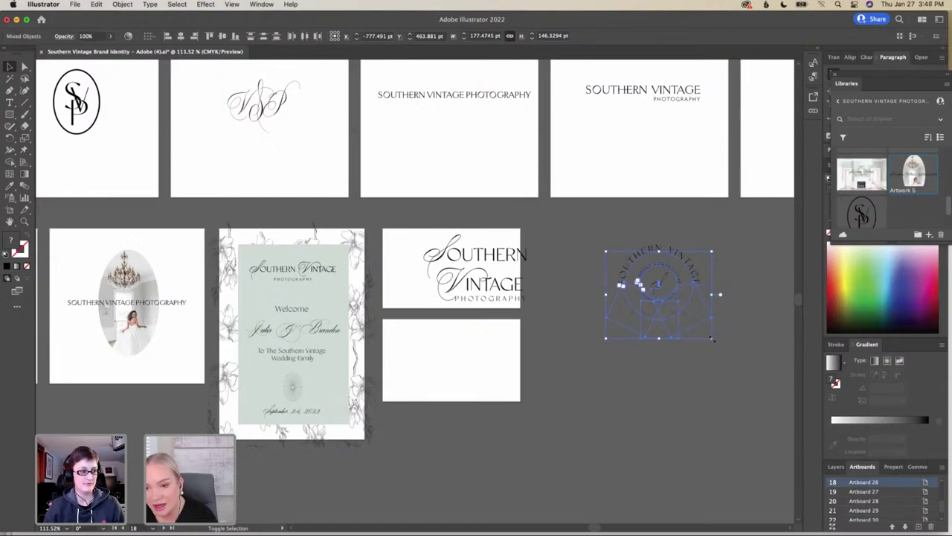
left_click_drag(712, 339, 449, 381)
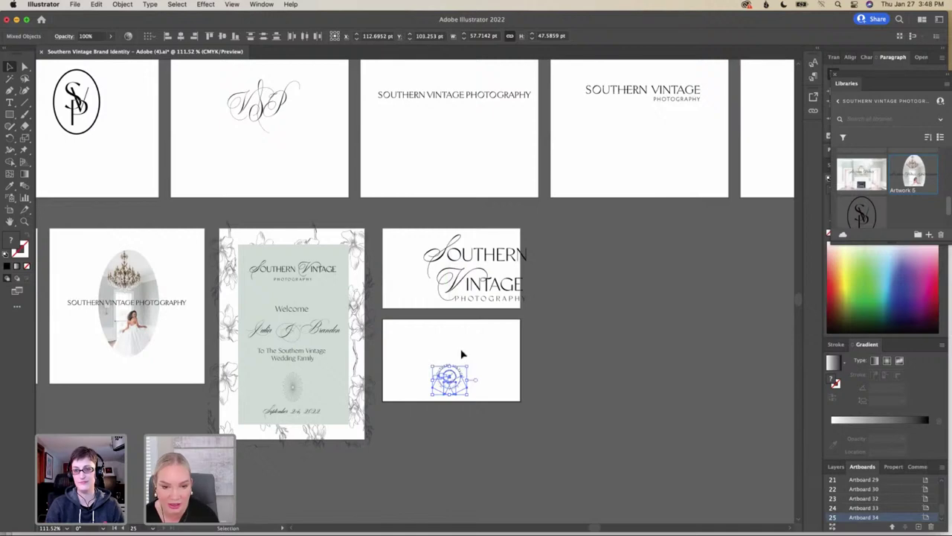
left_click(480, 356)
Pan around the canvas to review the small badge on the lower card artboard
scroll(484, 355, "left", 5)
scroll(484, 355, "down", 4)
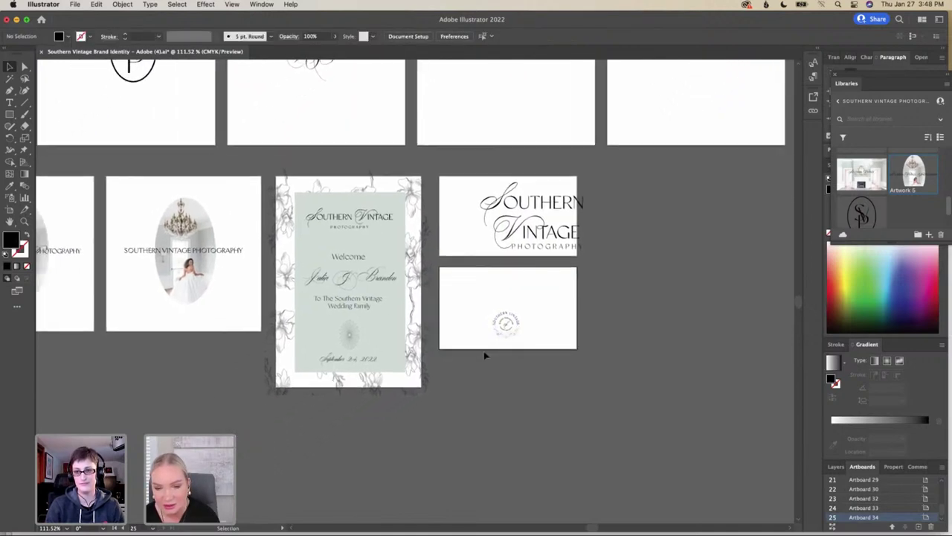
scroll(484, 355, "left", 2)
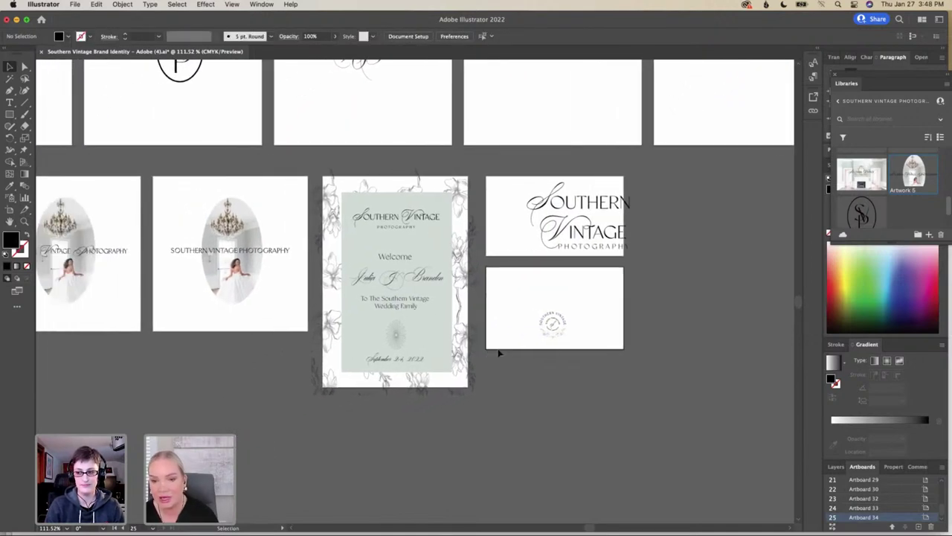
scroll(581, 346, "up", 1)
scroll(580, 346, "left", 1)
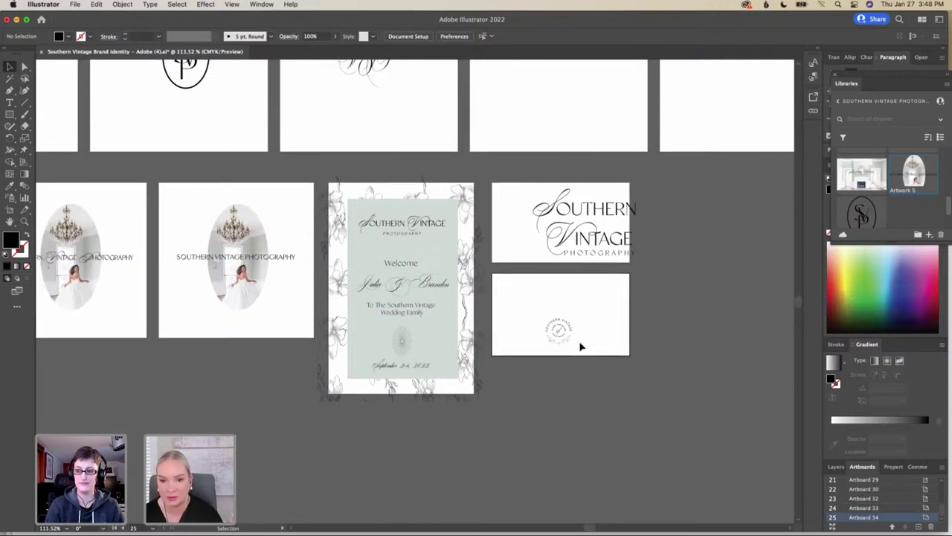
scroll(581, 346, "down", 1)
scroll(581, 346, "down", 1)
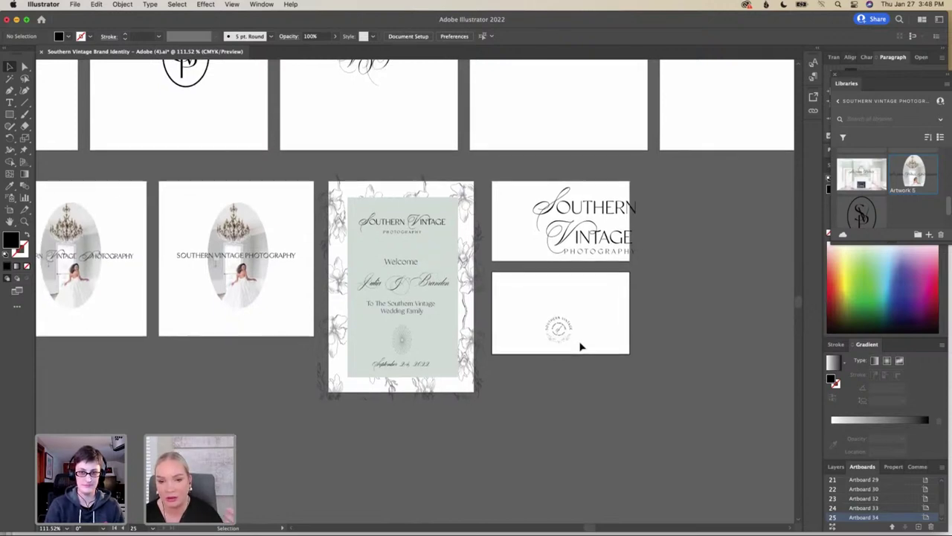
Type the owner's name in Desirable Calligraphy on the business card
scroll(581, 346, "down", 1)
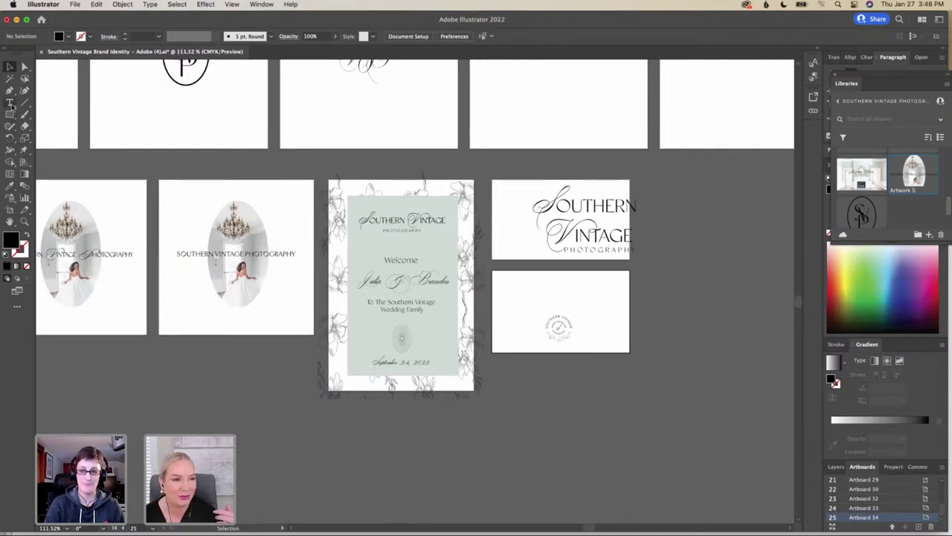
left_click(10, 103)
left_click(553, 287)
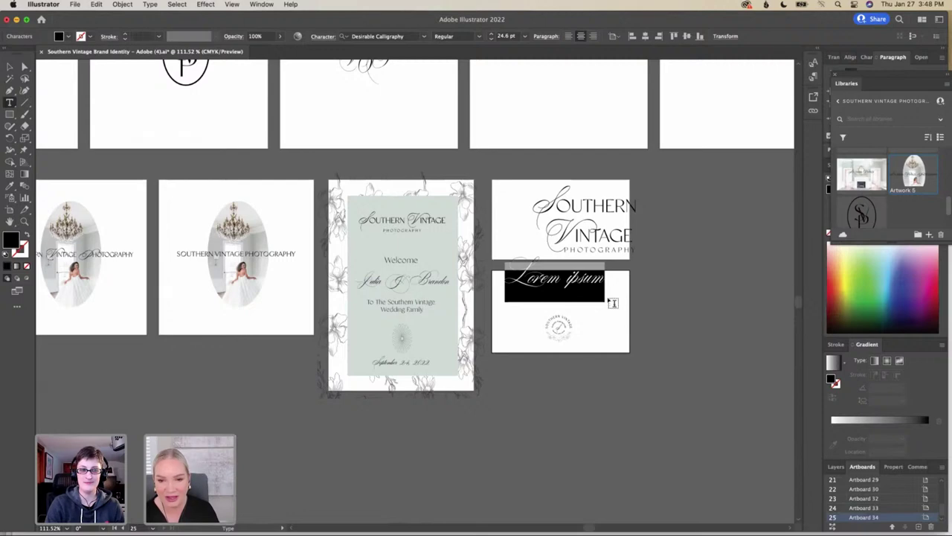
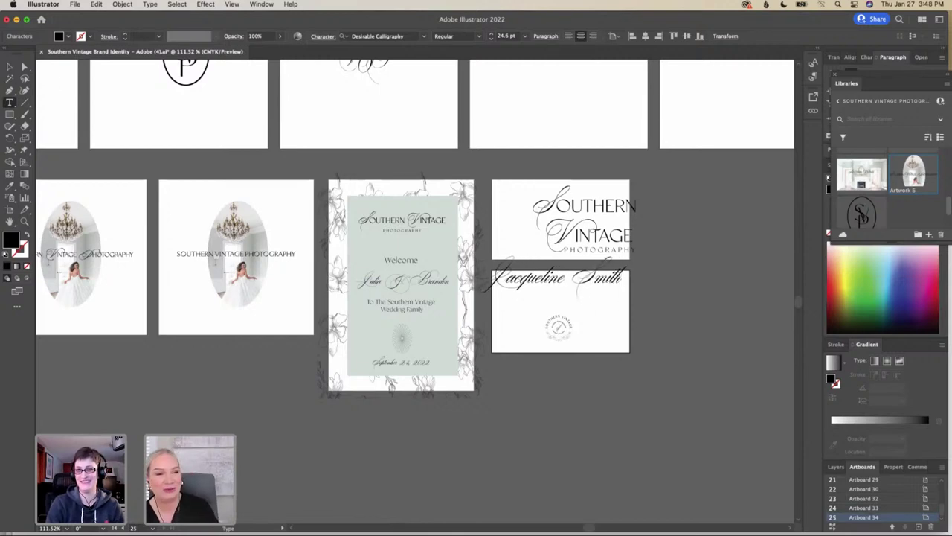
left_click(9, 67)
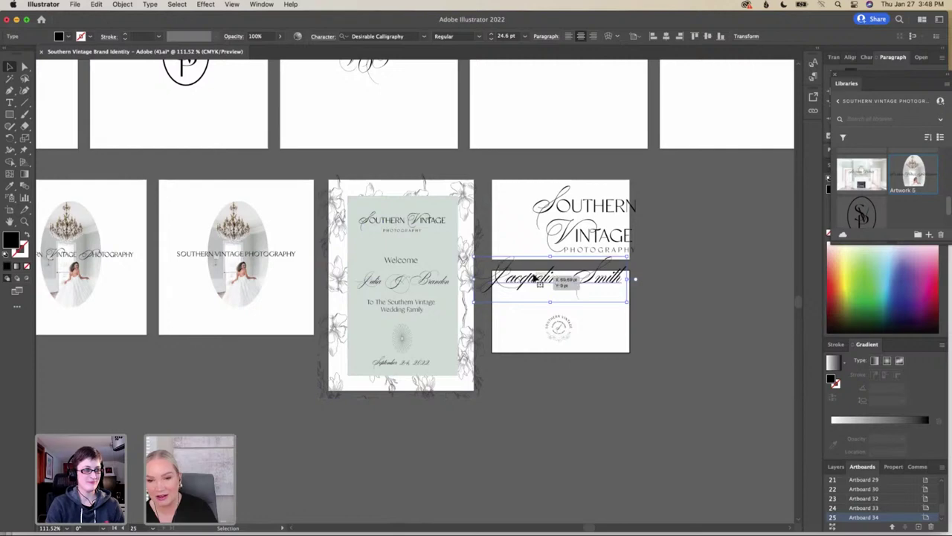
Scale the name down to about 16 pt and position it above the badge
left_click_drag(534, 279, 539, 299)
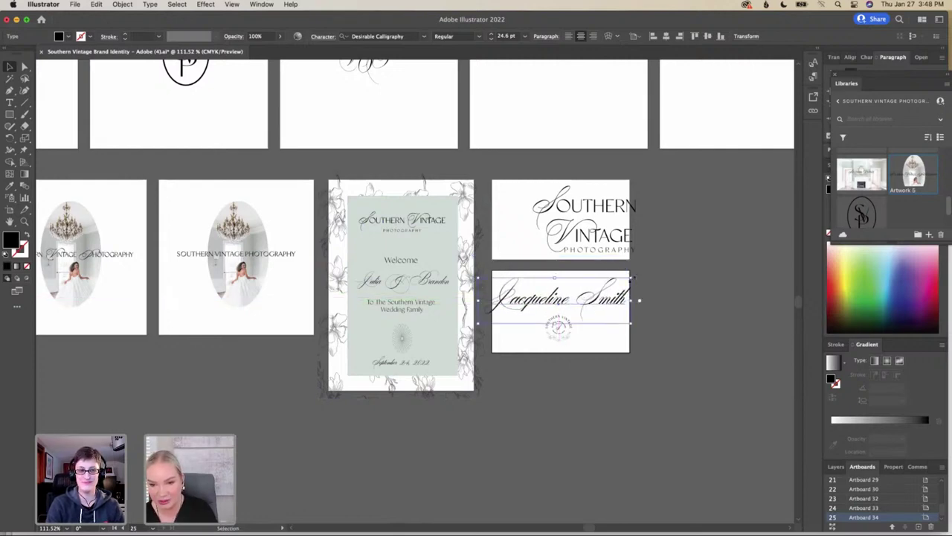
left_click_drag(632, 279, 572, 299)
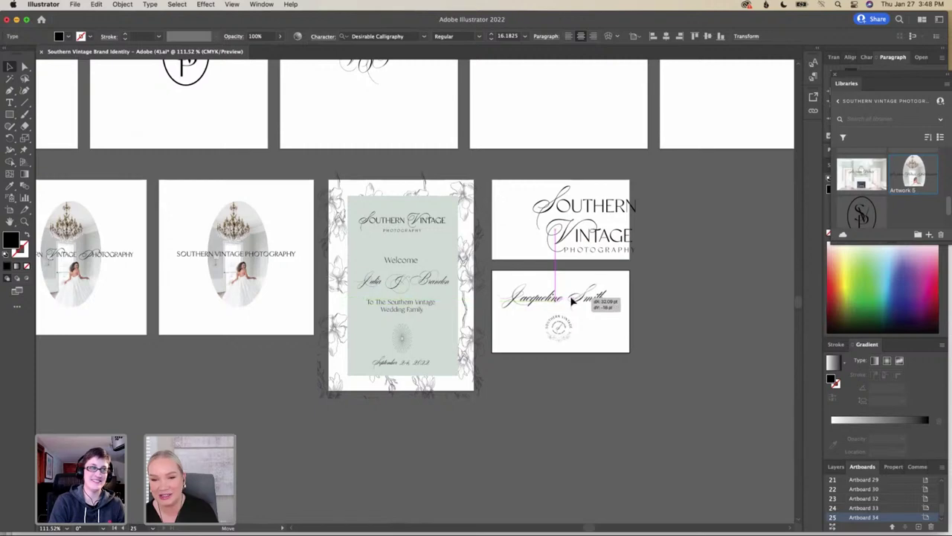
left_click(608, 324)
left_click_drag(571, 299, 574, 299)
left_click(604, 326)
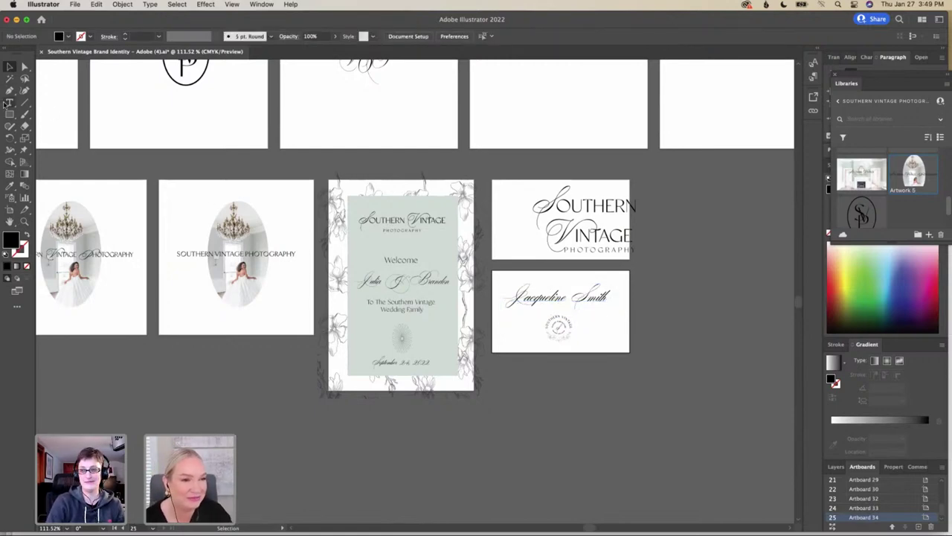
left_click(8, 103)
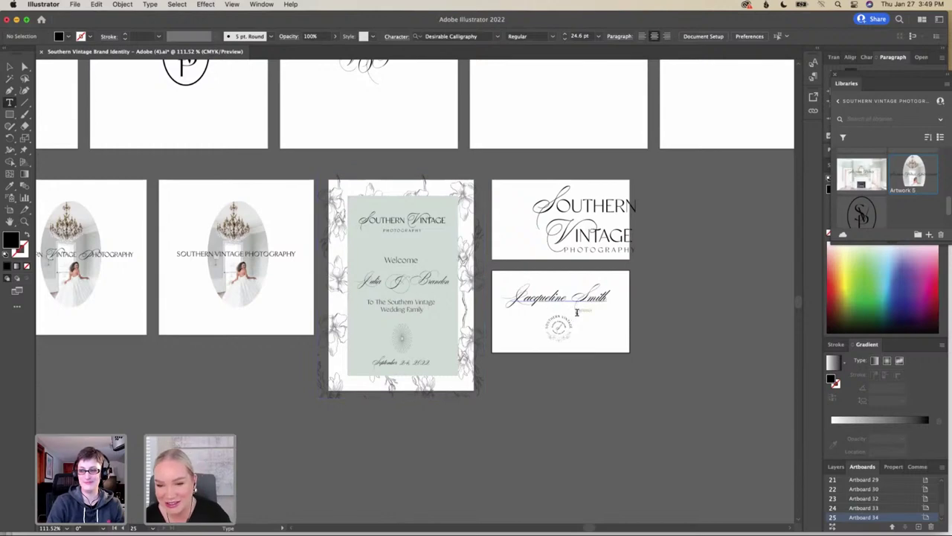
Add a new text line reading 'Owner' below the script name
left_click(576, 312)
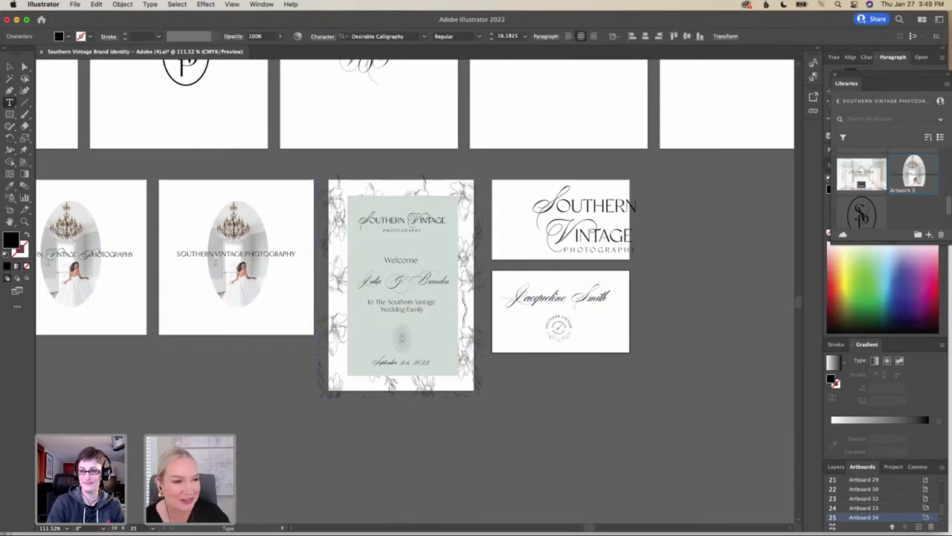
left_click(589, 339)
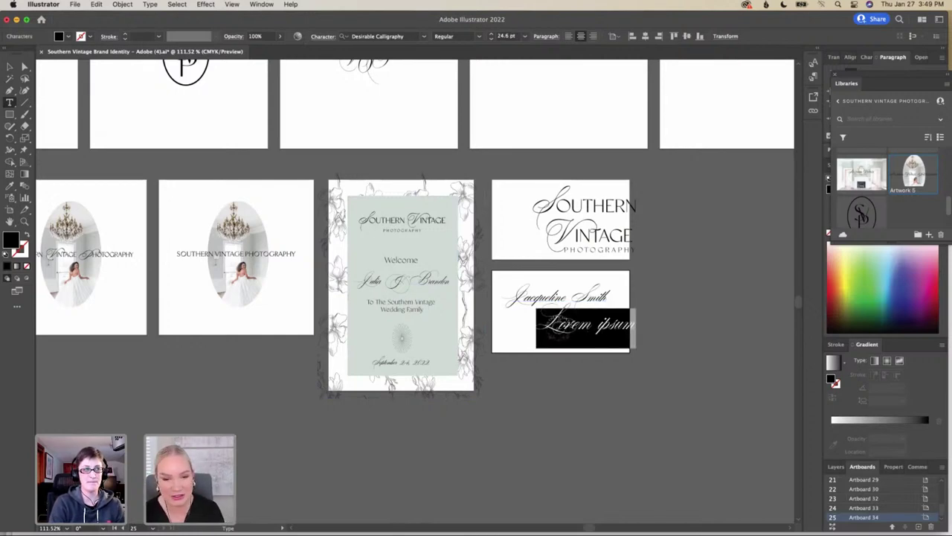
type("JS")
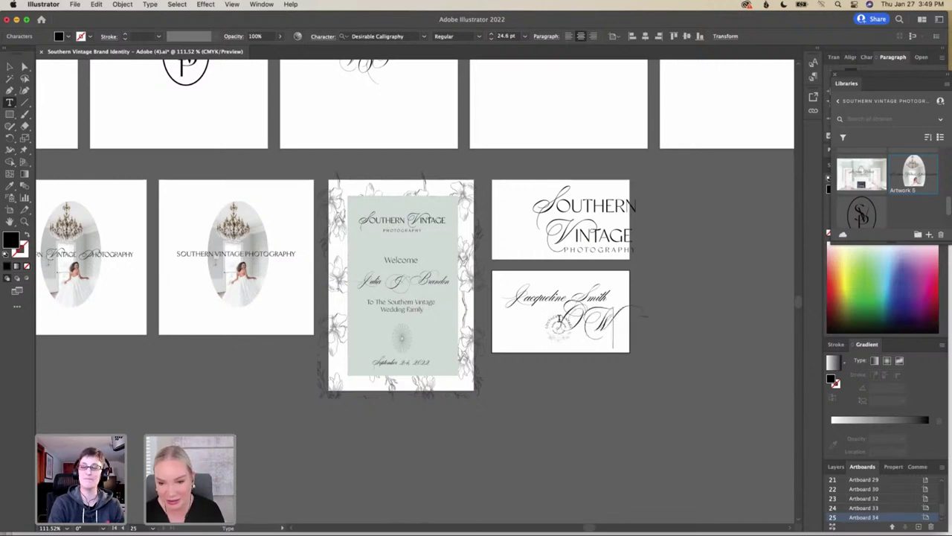
key("BackSpace")
key("BackSpace")
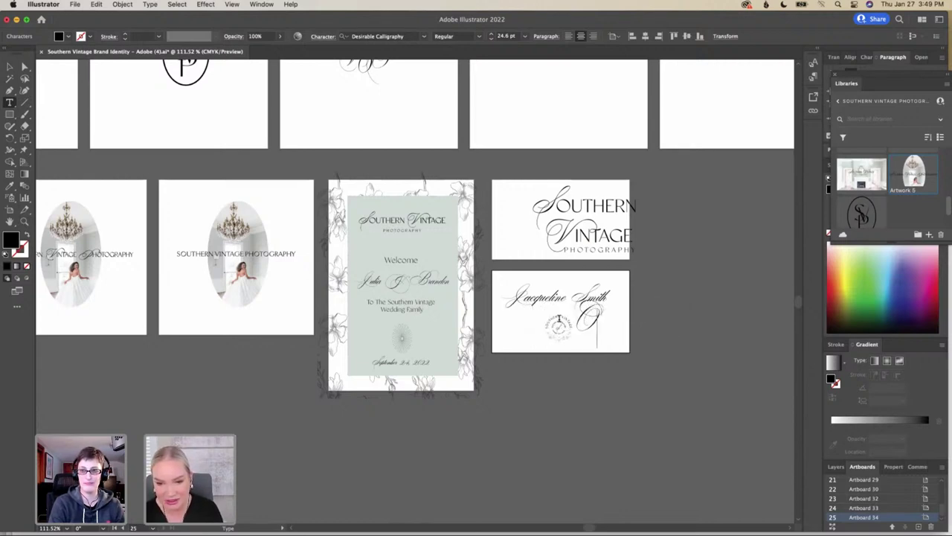
type("w")
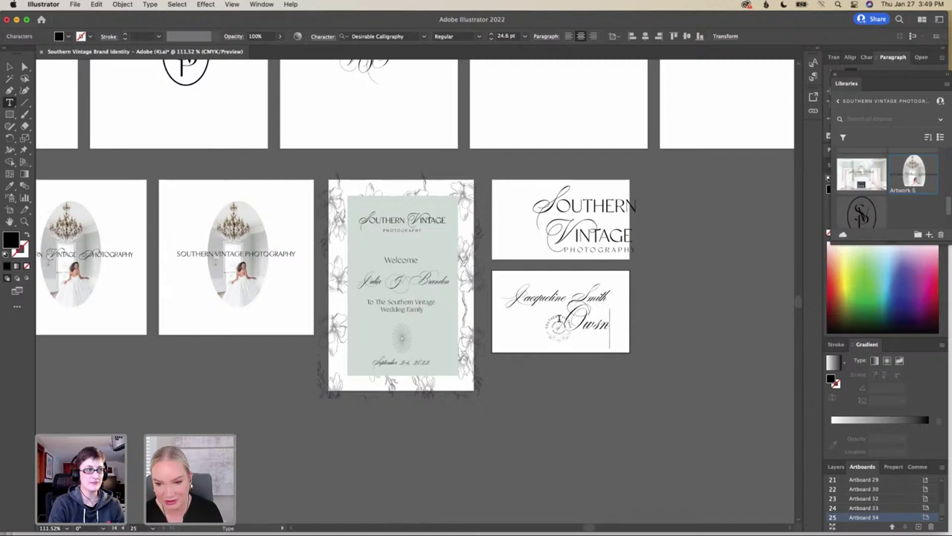
type("ner")
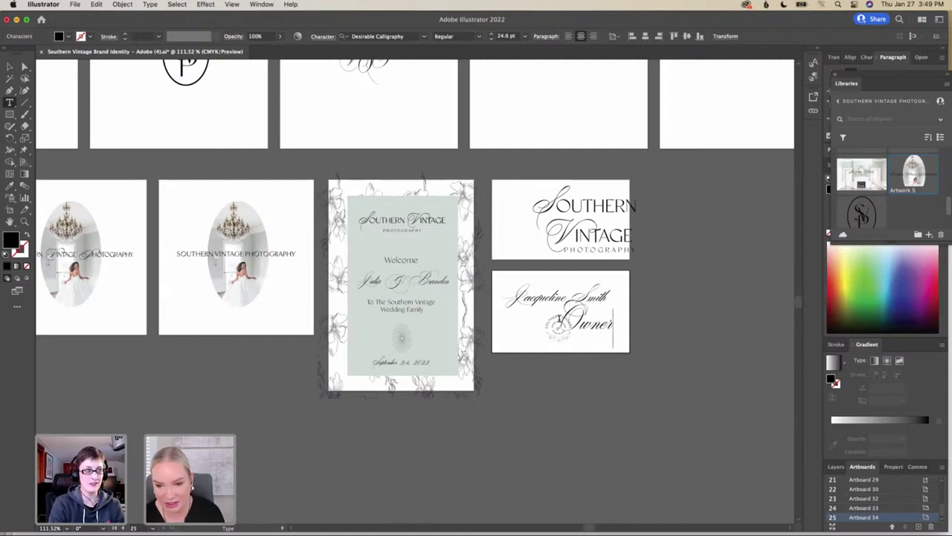
Set the word 'Owner' in the Classico typeface
double_click(582, 316)
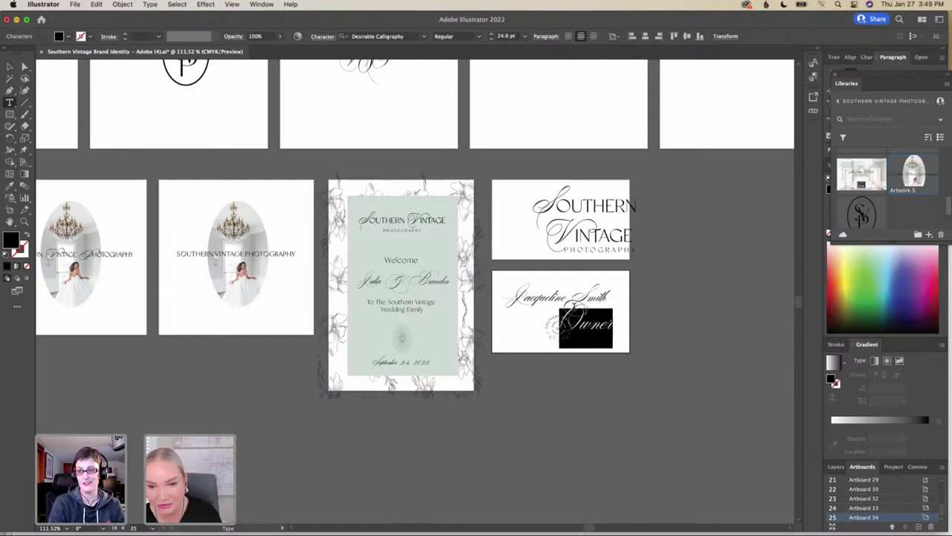
left_click(389, 36)
type("callie")
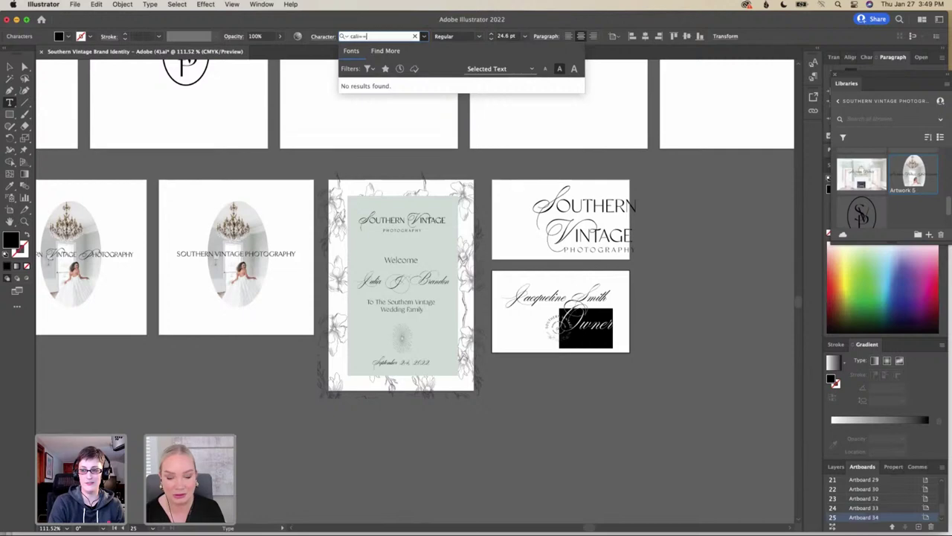
key("BackSpace")
key("BackSpace")
key("BackSpace")
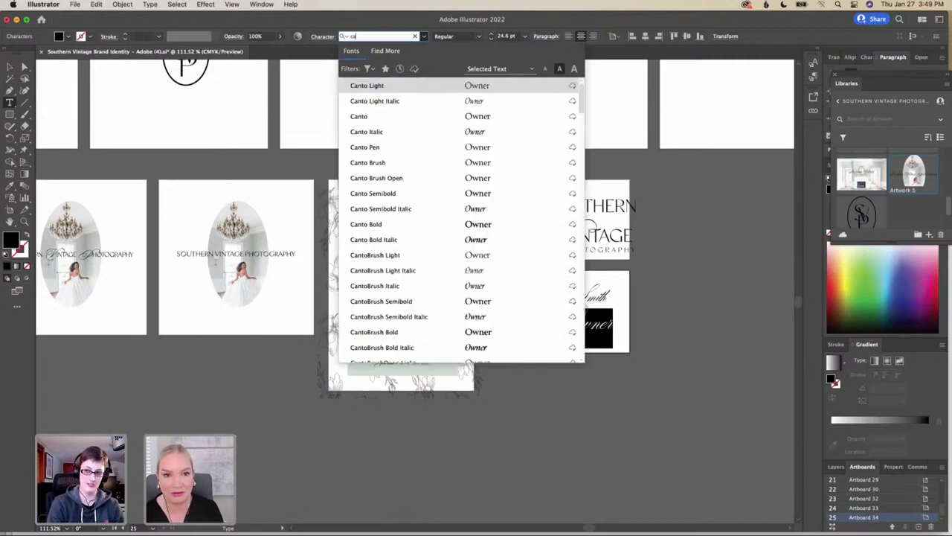
key("BackSpace")
type("lass")
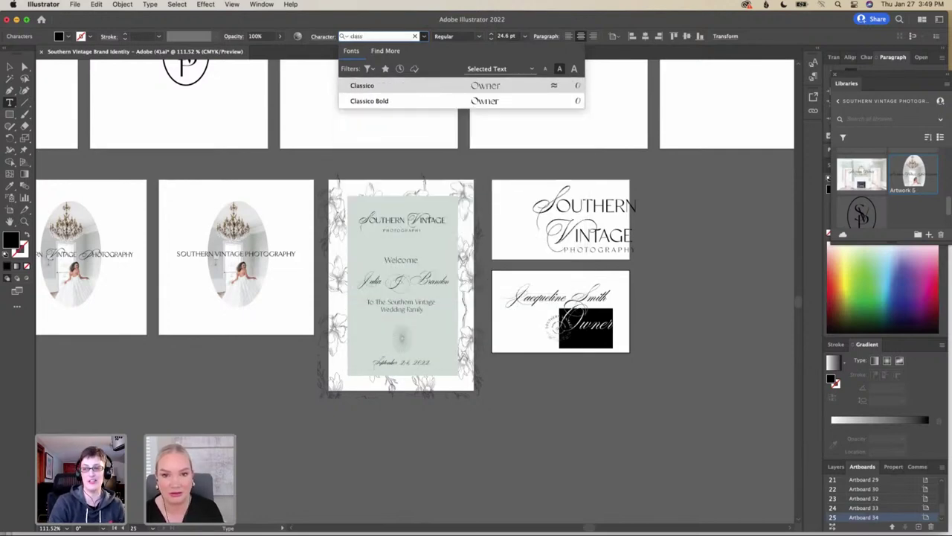
left_click(396, 87)
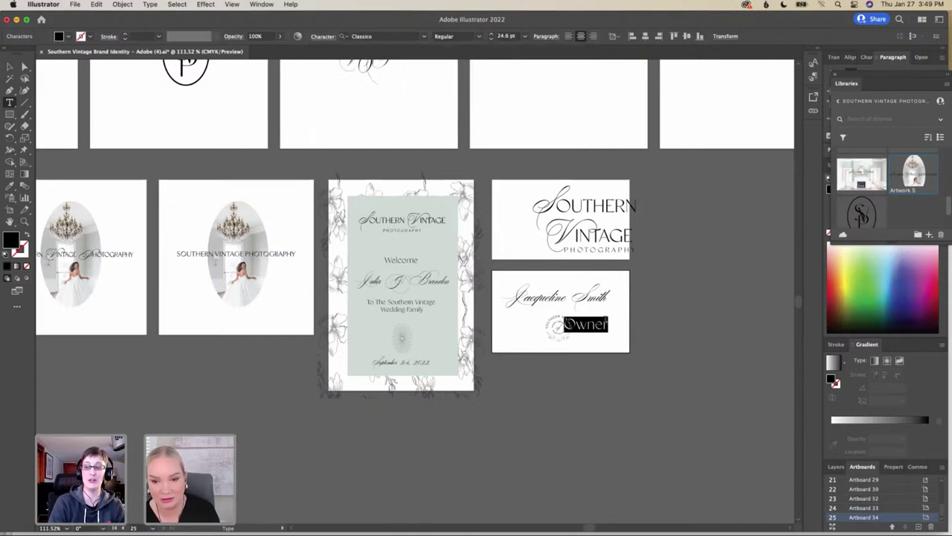
Scale the Owner text down and complete the subtitle as 'Owner + Photographer'
left_click(621, 327)
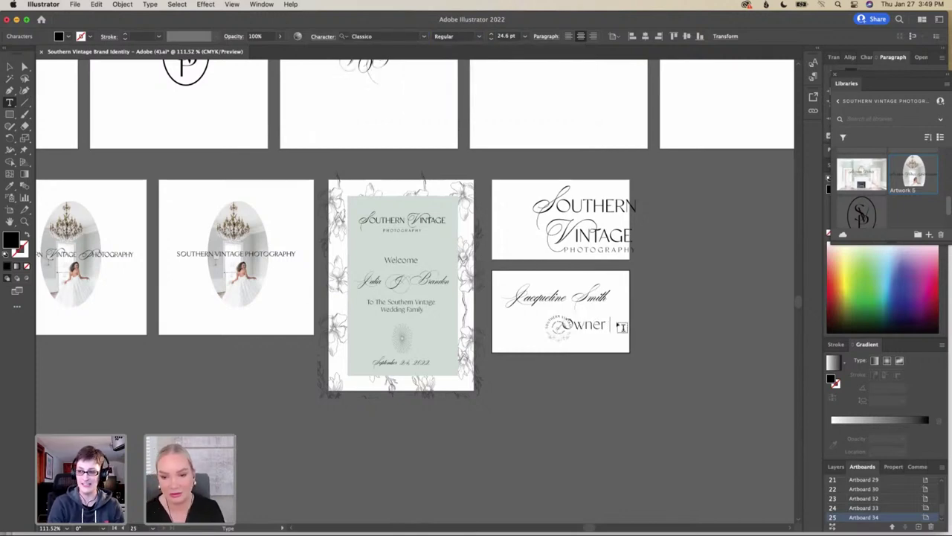
type("+")
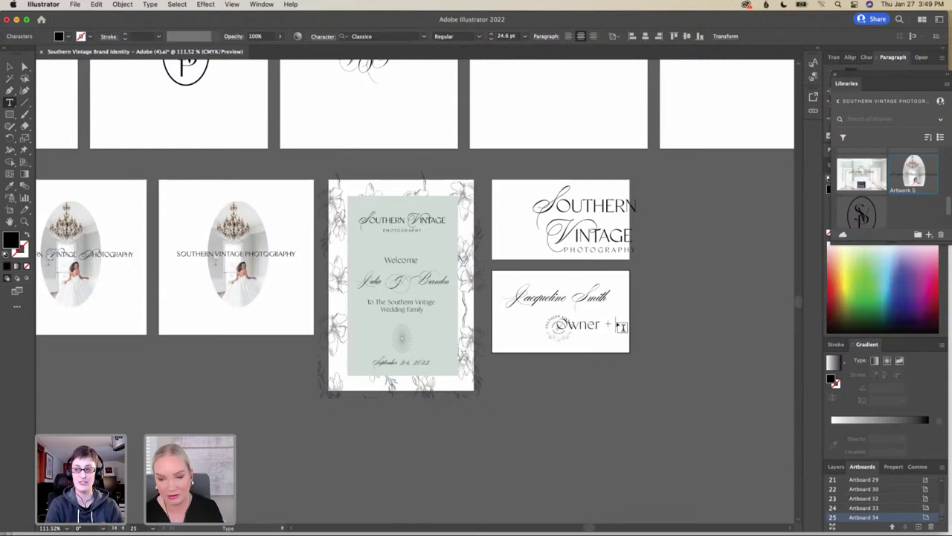
key("BackSpace")
key("BackSpace")
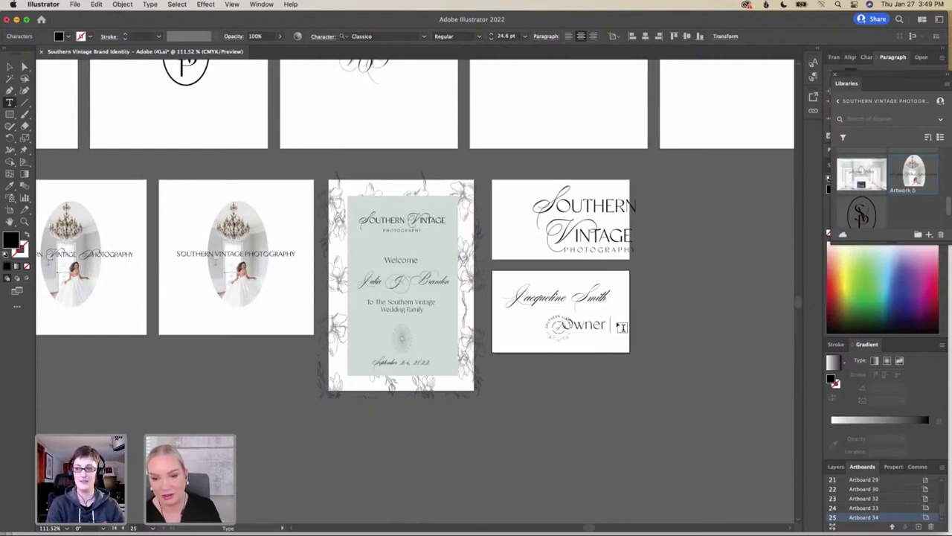
left_click(11, 67)
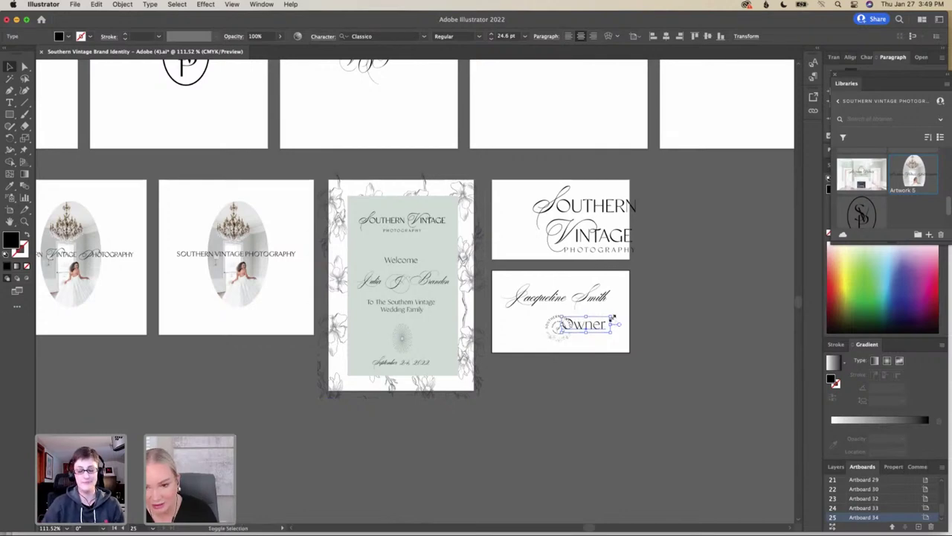
left_click_drag(613, 318, 567, 315)
double_click(574, 308)
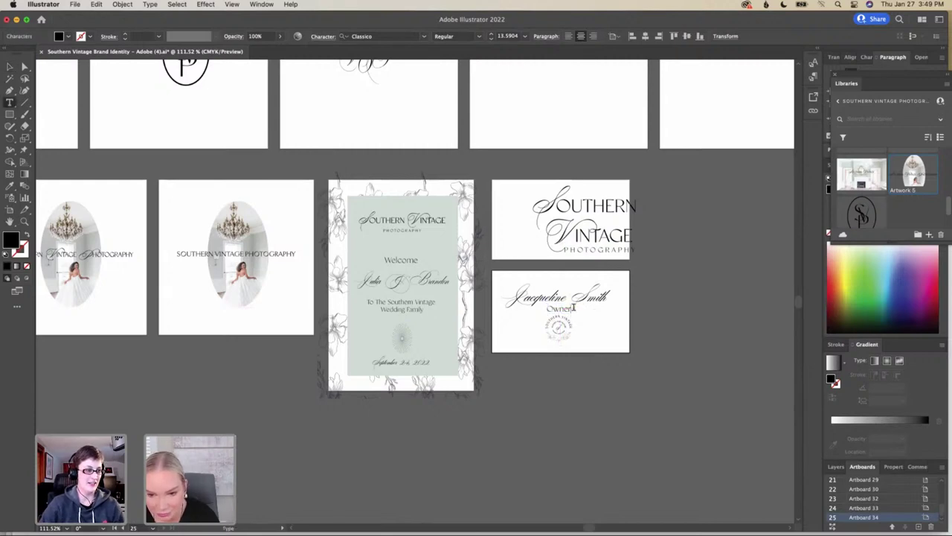
type("-")
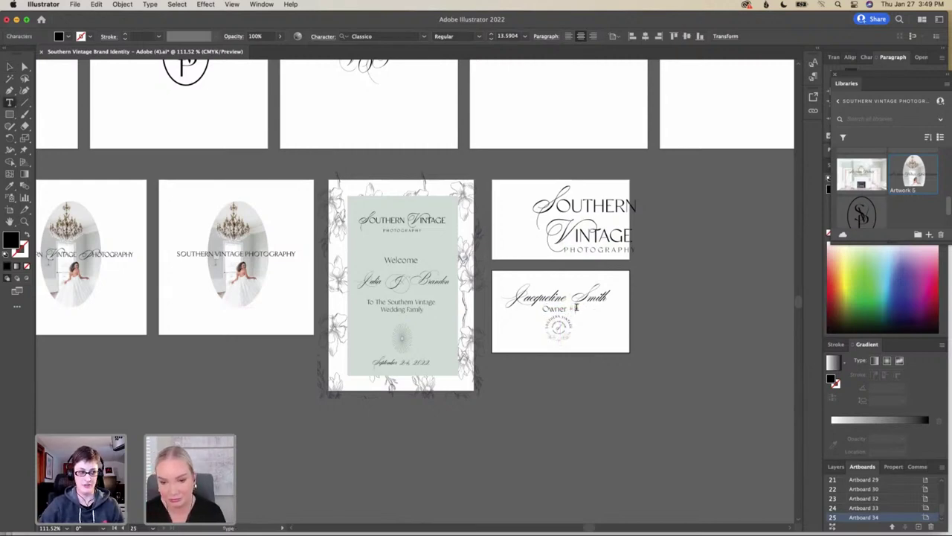
type(" Photog")
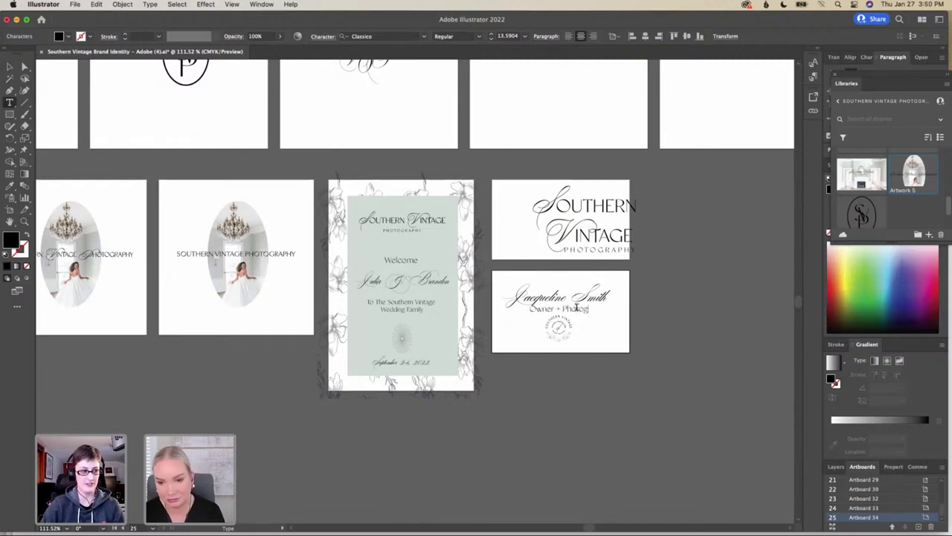
type("rapher")
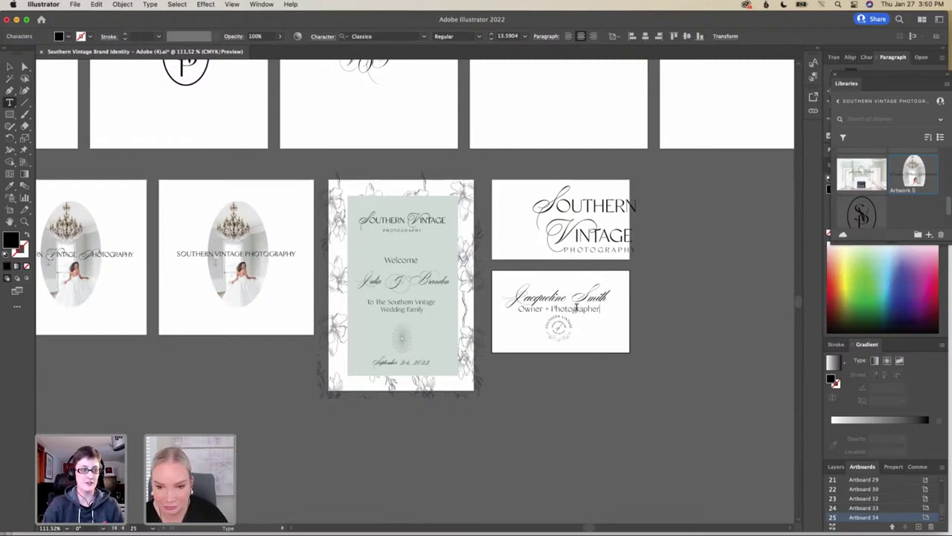
left_click(9, 66)
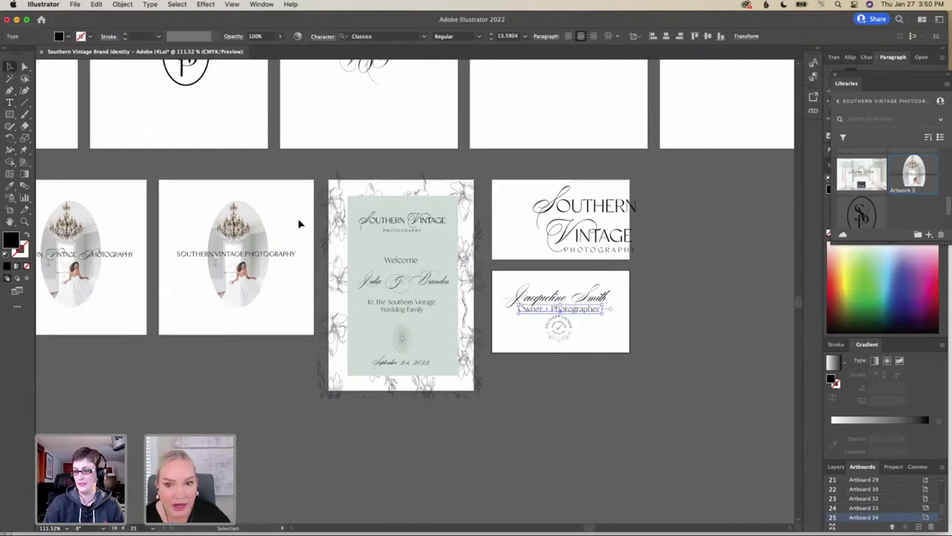
Move the circular Southern Vintage badge logo lower on the card
scroll(579, 335, "up", 5)
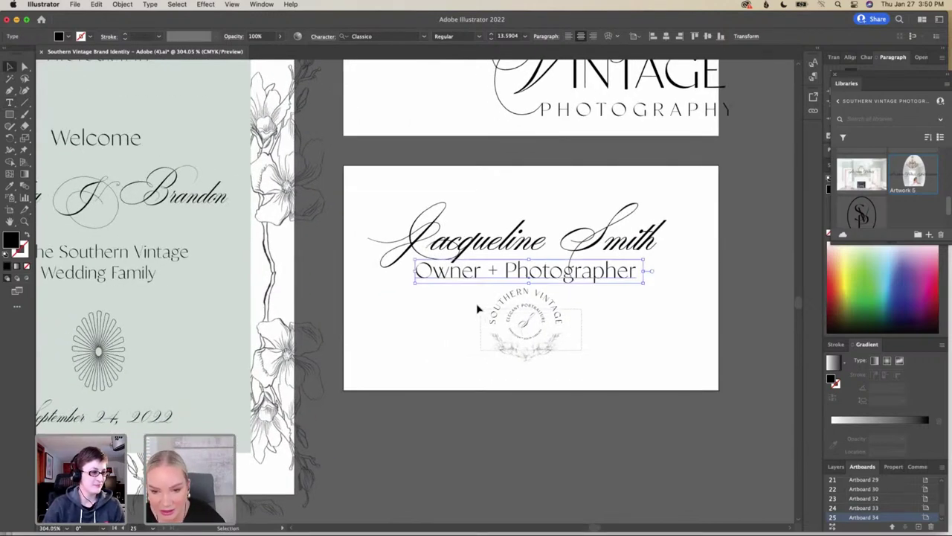
left_click(485, 305)
left_click(525, 330)
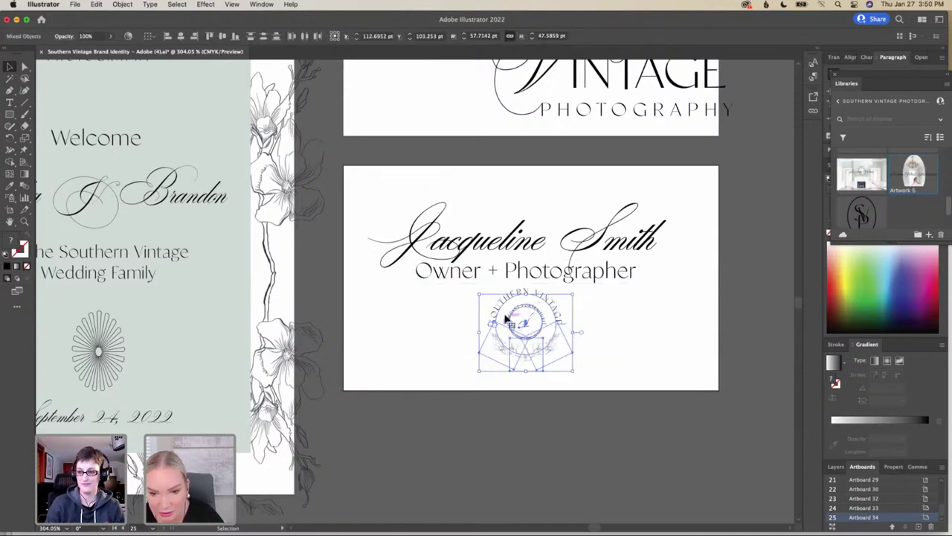
left_click_drag(511, 319, 527, 339)
Shrink the 'Owner + Photographer' subtitle and centre it just below the name
left_click(604, 281)
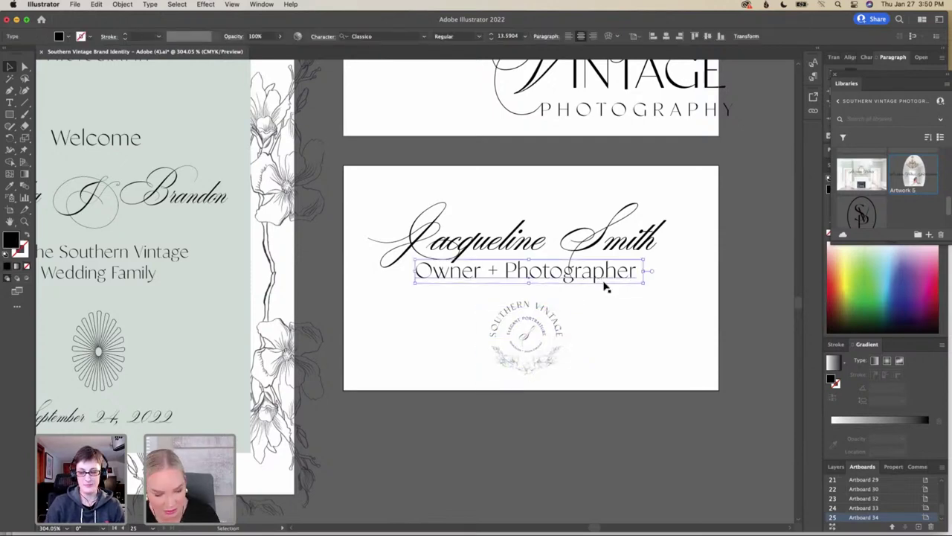
left_click_drag(643, 279, 608, 274)
left_click_drag(548, 276, 577, 281)
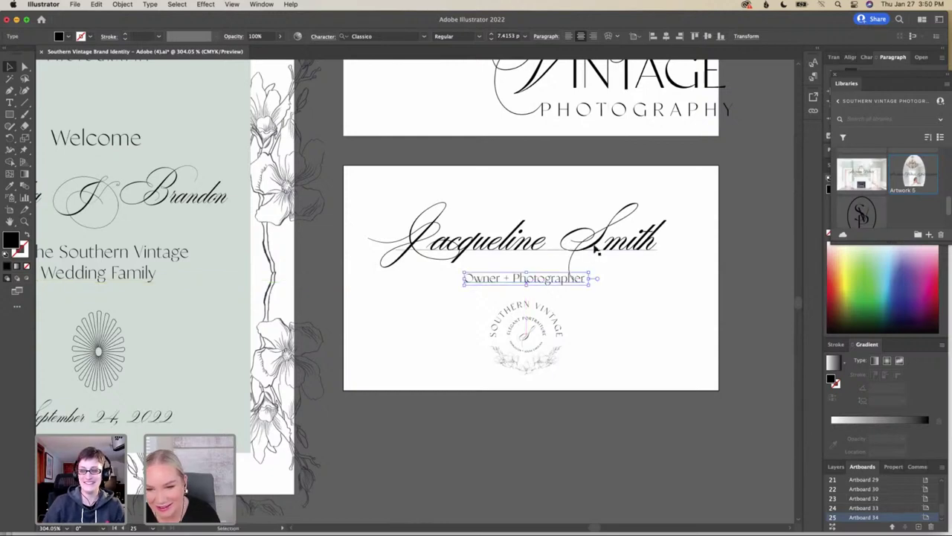
key("t")
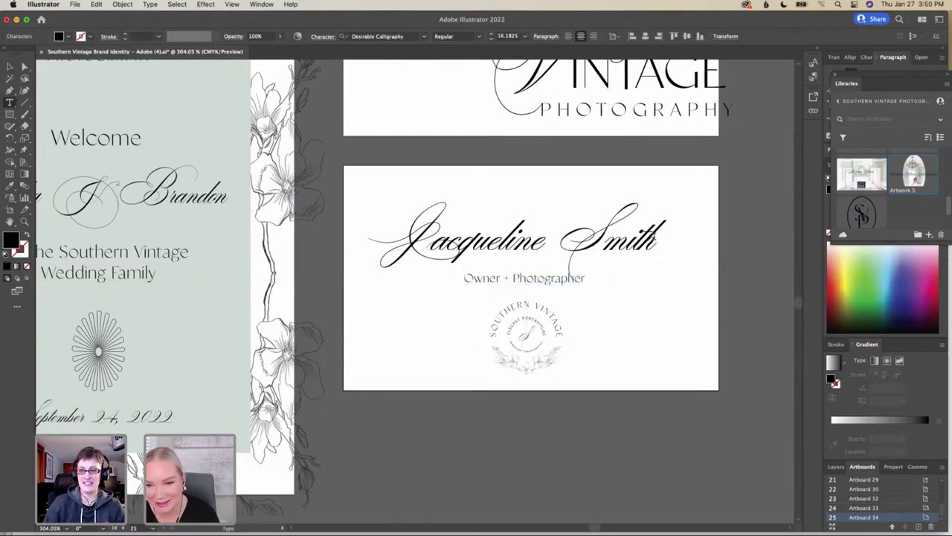
double_click(655, 246)
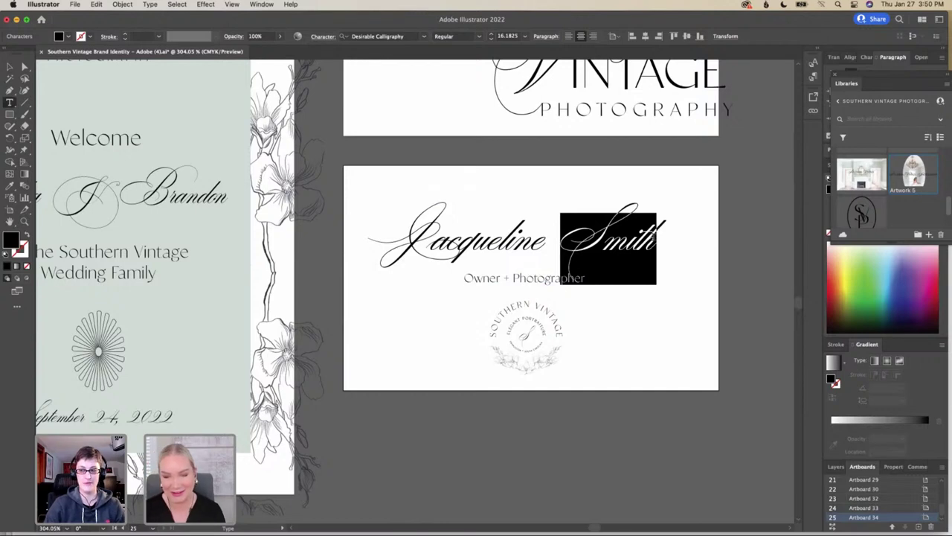
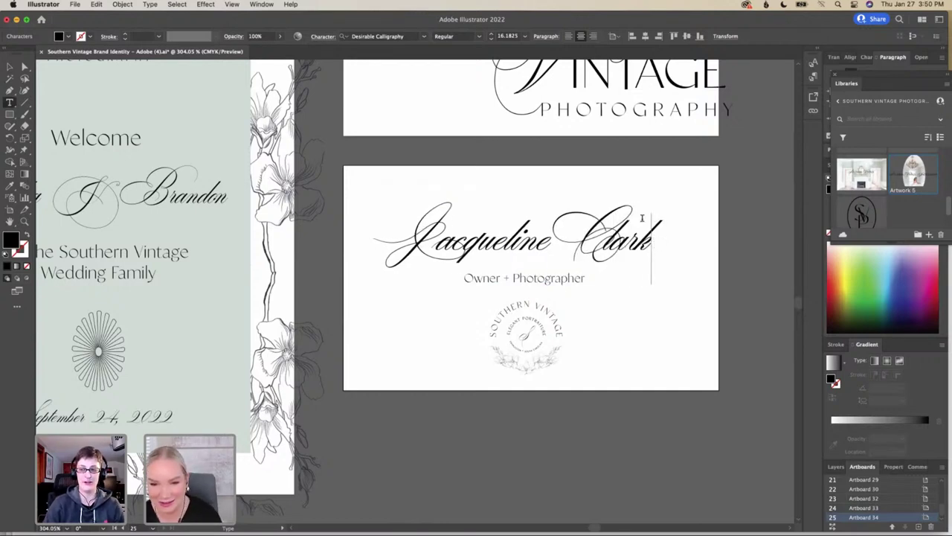
Nudge the script name and subtitle so they sit evenly spaced above the badge
left_click(9, 66)
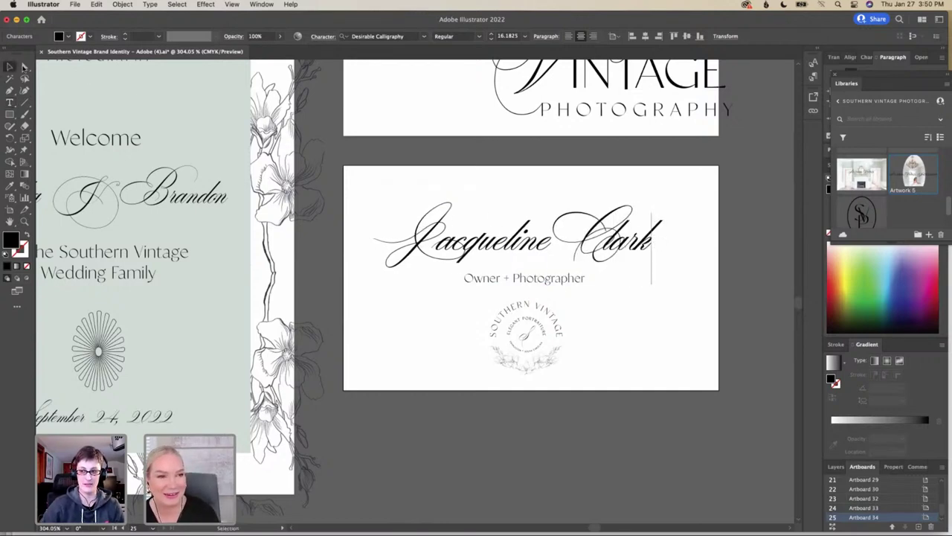
left_click(446, 206)
left_click_drag(511, 240, 506, 250)
left_click(644, 332)
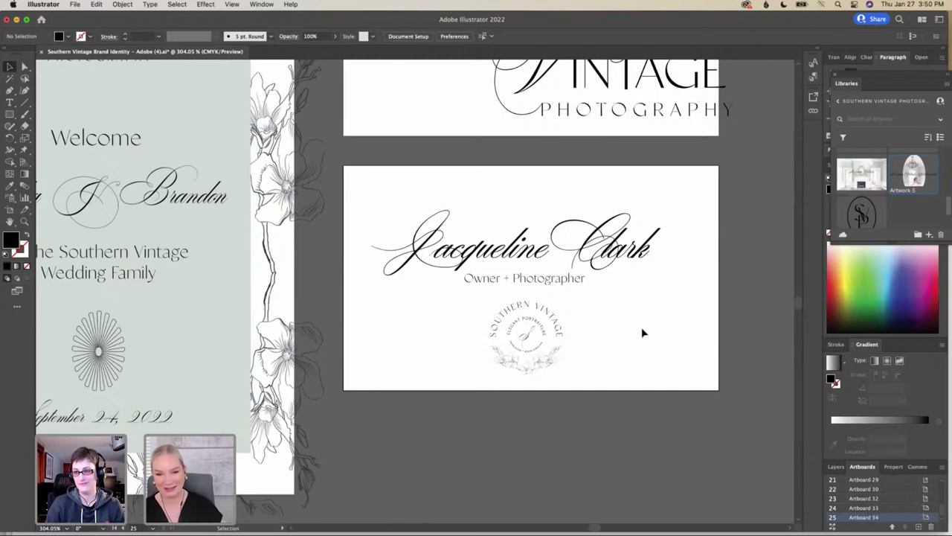
scroll(644, 332, "down", 2)
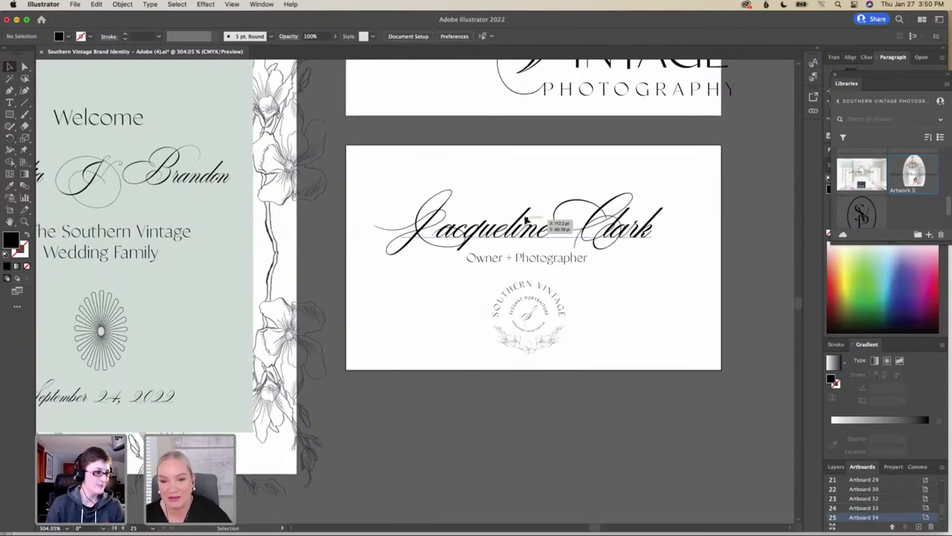
left_click_drag(529, 227, 526, 227)
left_click(631, 314)
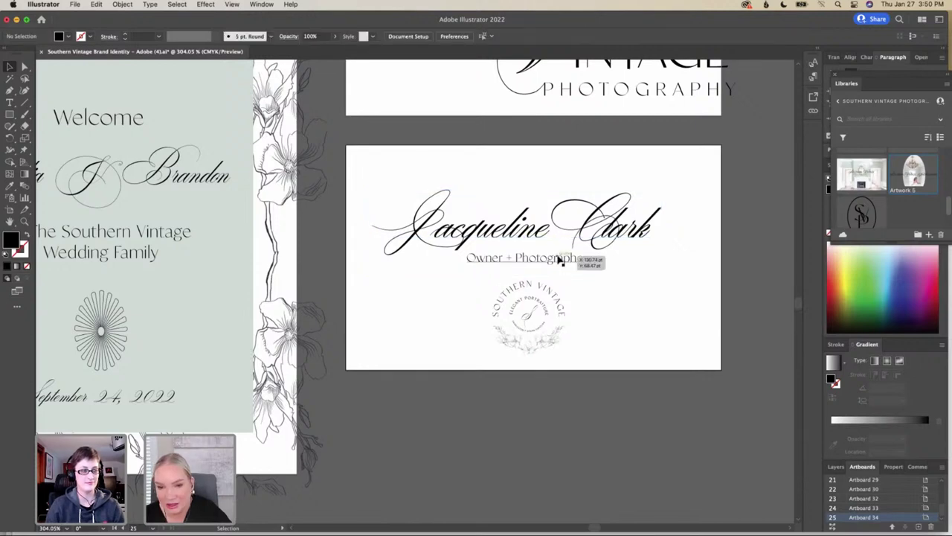
left_click_drag(558, 260, 550, 226)
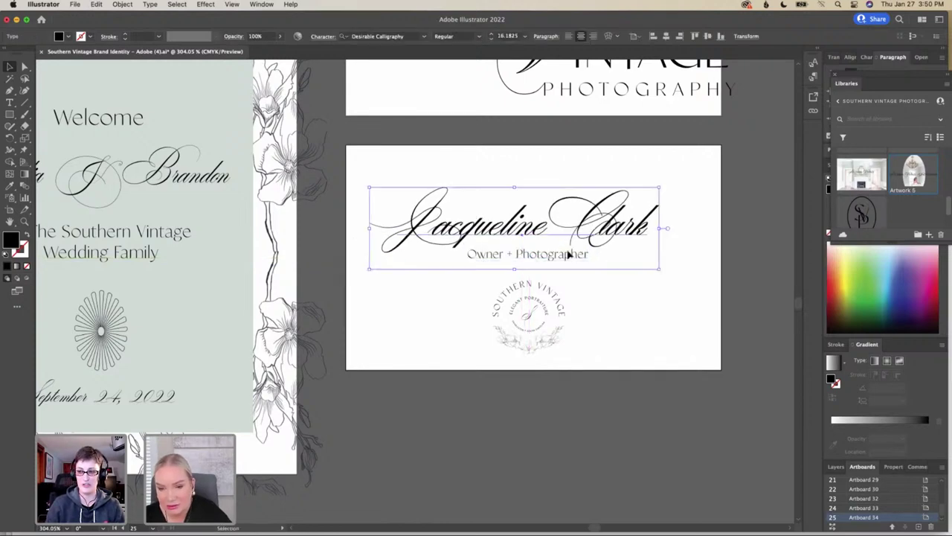
Check the subtitle and badge logo positions, then zoom back out to the card
left_click(578, 262)
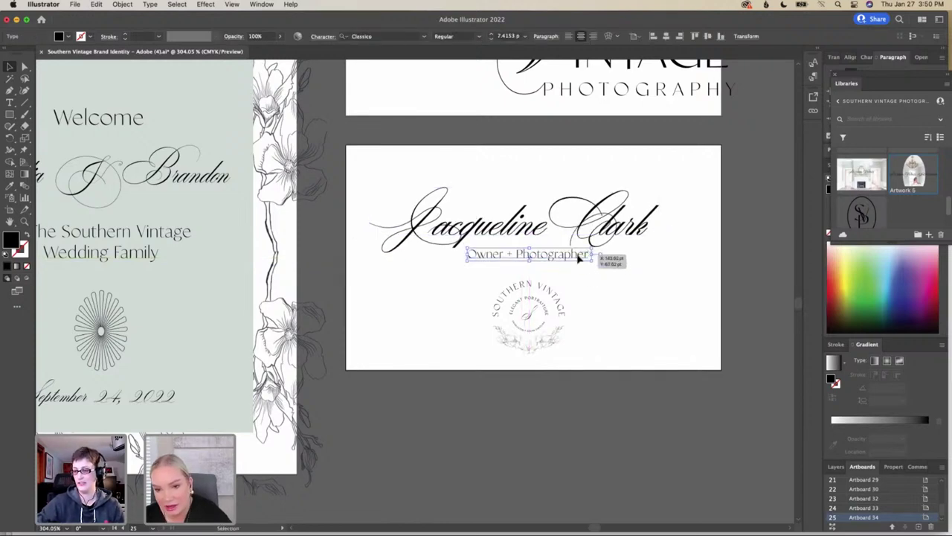
left_click_drag(590, 343, 478, 277)
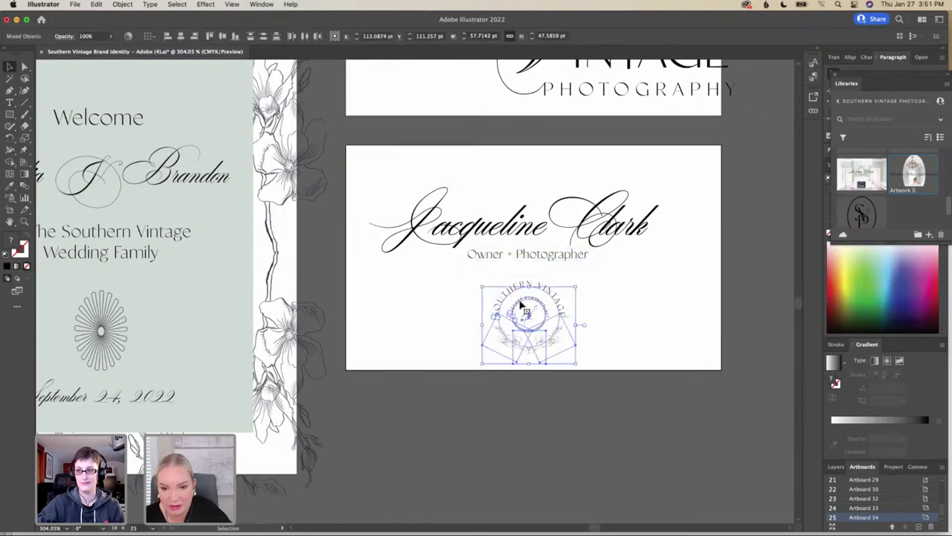
left_click(626, 301)
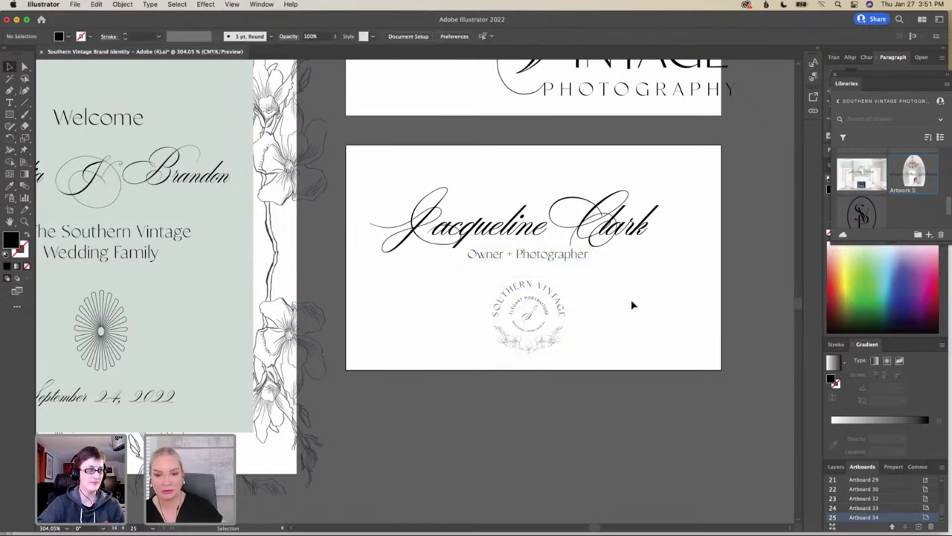
scroll(632, 305, "up", 5)
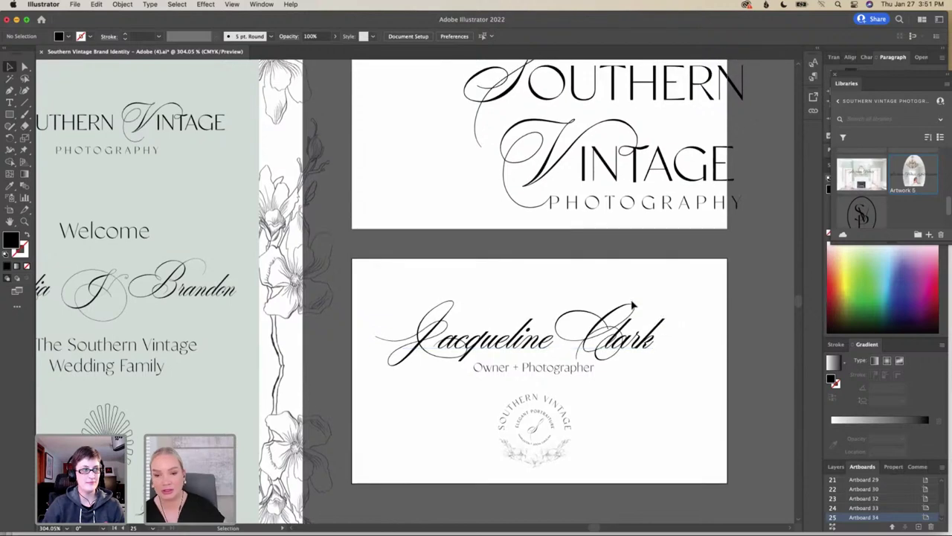
scroll(633, 304, "down", 5)
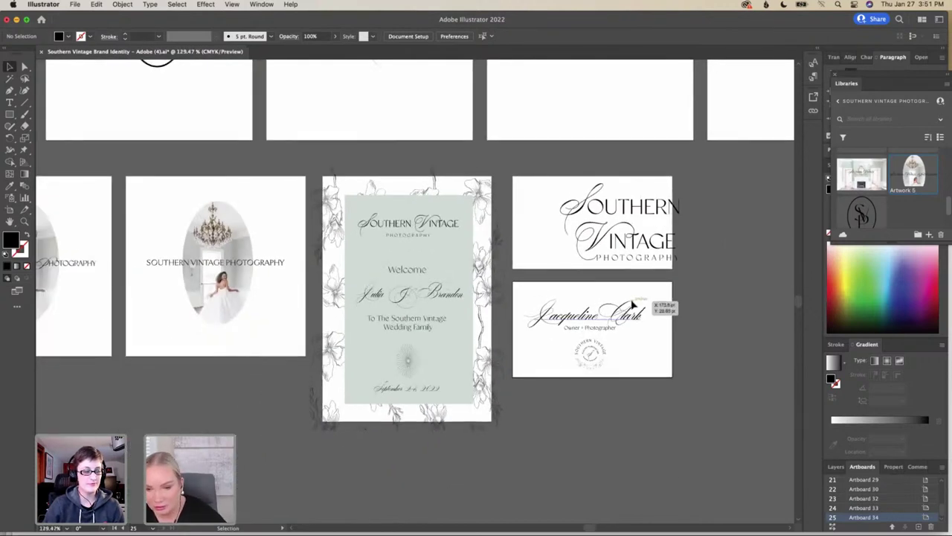
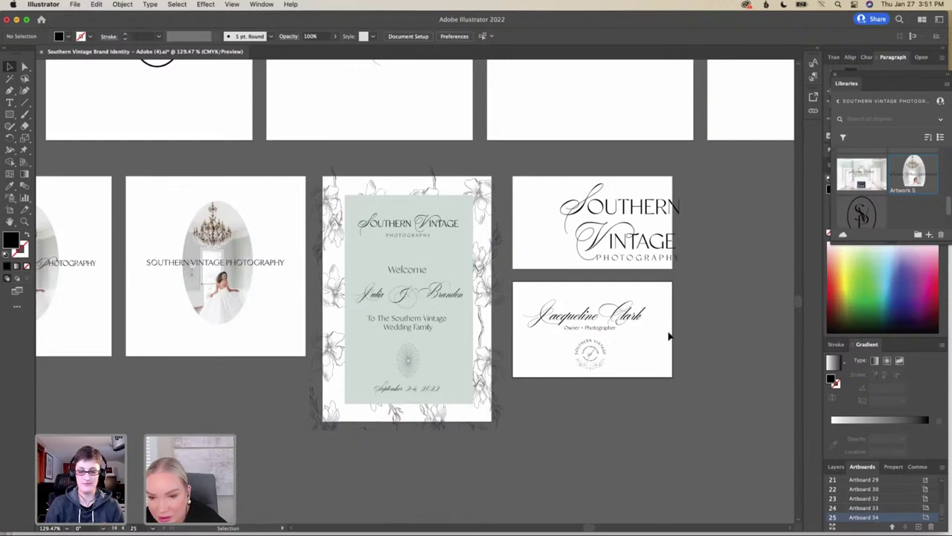
Pan to the fireplace photo and start dragging it toward the right
scroll(669, 336, "up", 1)
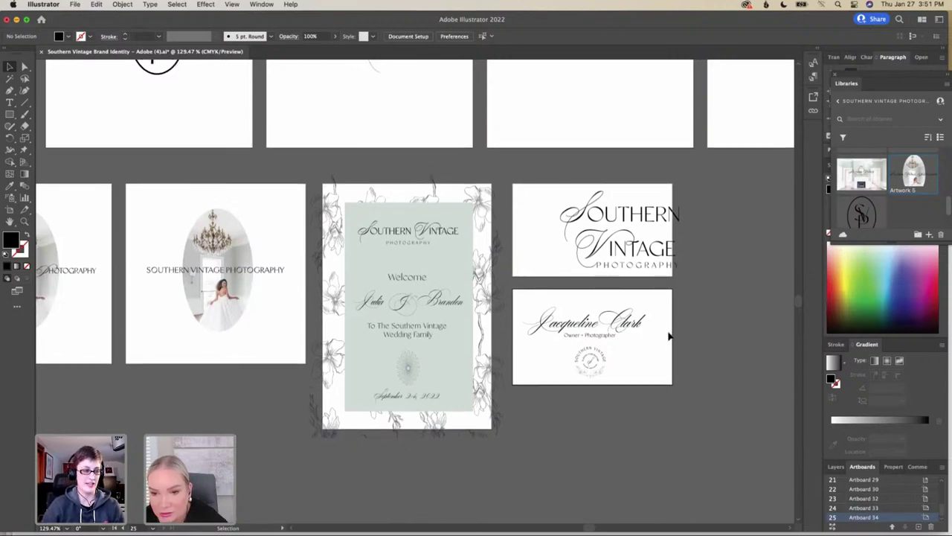
scroll(669, 337, "down", 1)
scroll(669, 336, "right", 1)
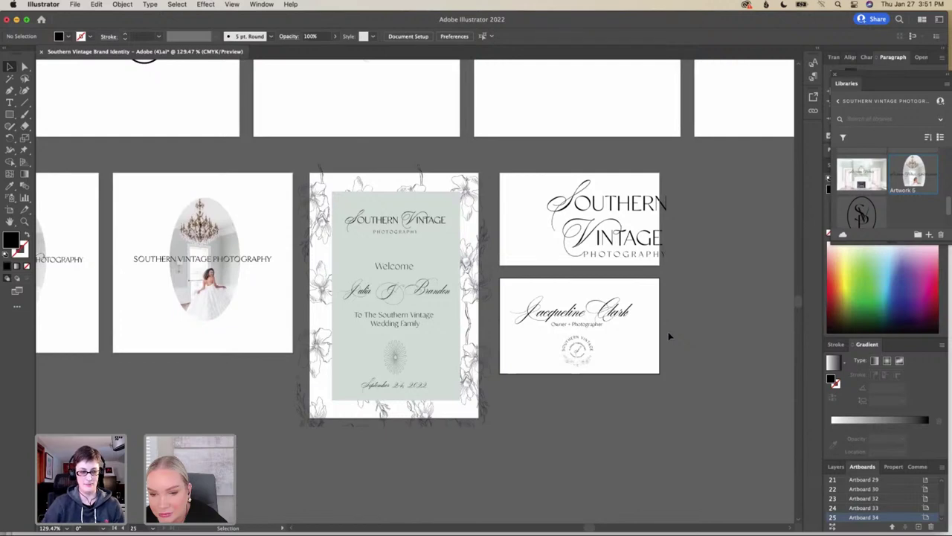
scroll(668, 337, "right", 1)
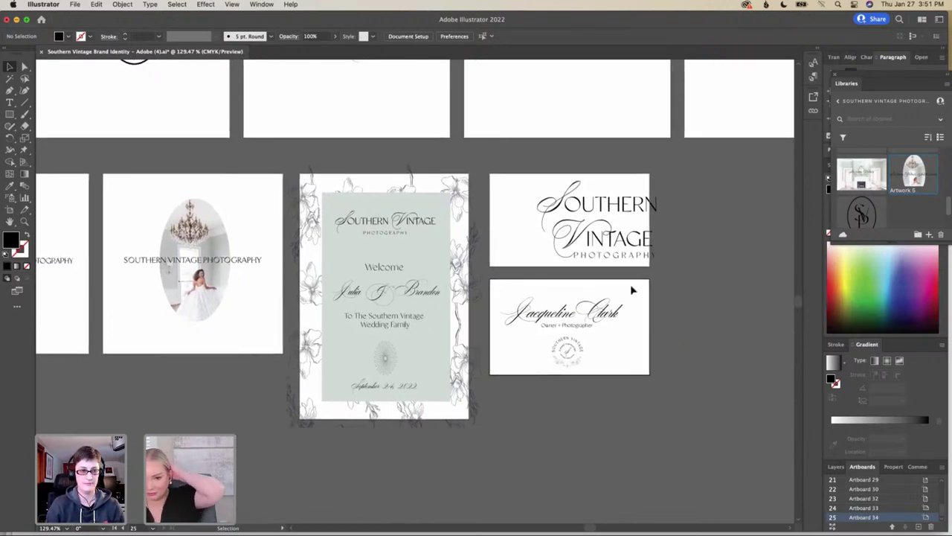
scroll(632, 290, "right", 10)
scroll(631, 290, "right", 12)
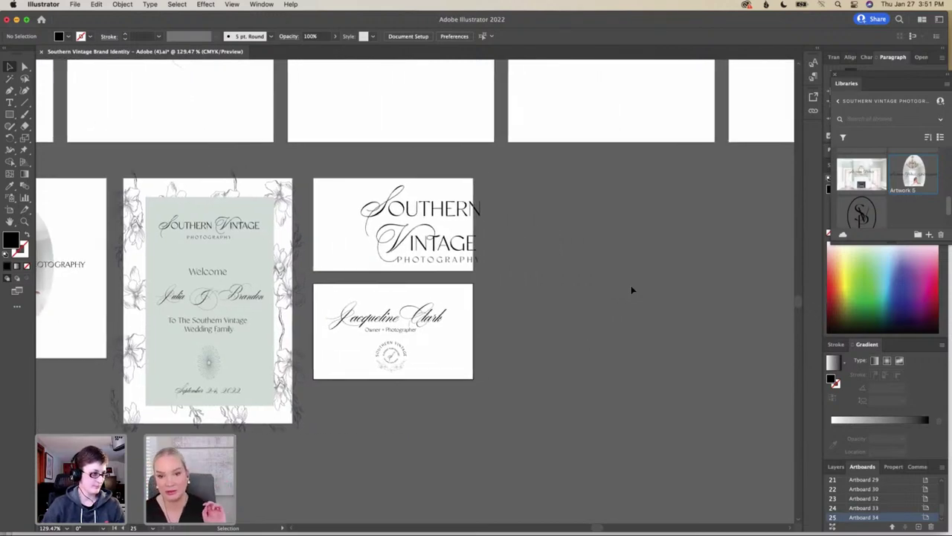
scroll(631, 290, "up", 6)
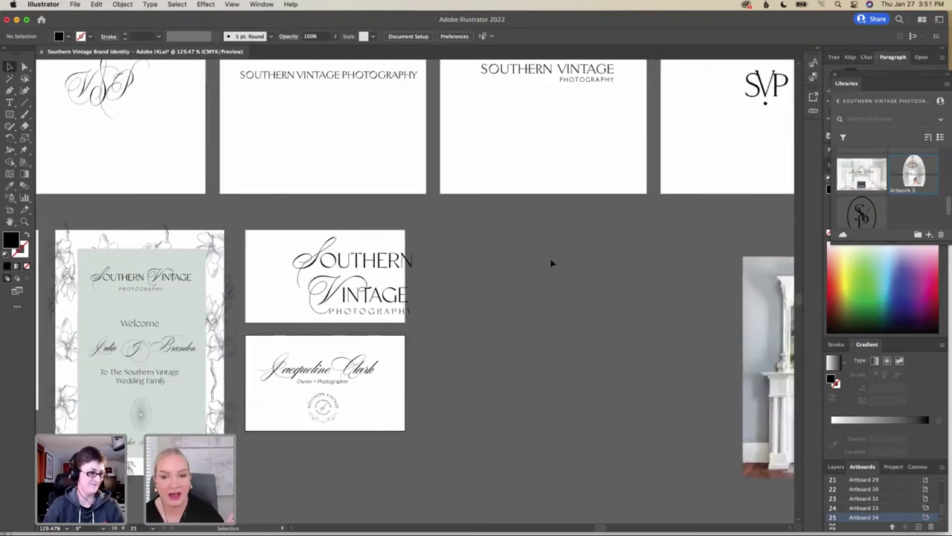
left_click_drag(773, 308, 816, 308)
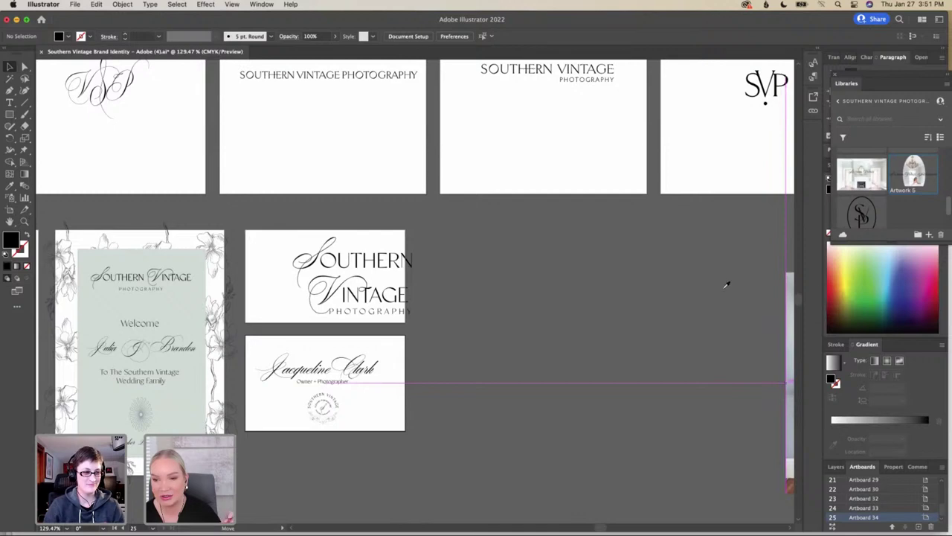
left_click_drag(726, 284, 682, 293)
Drop the fireplace photo further down and right, clear of the business card artboards
scroll(682, 293, "right", 18)
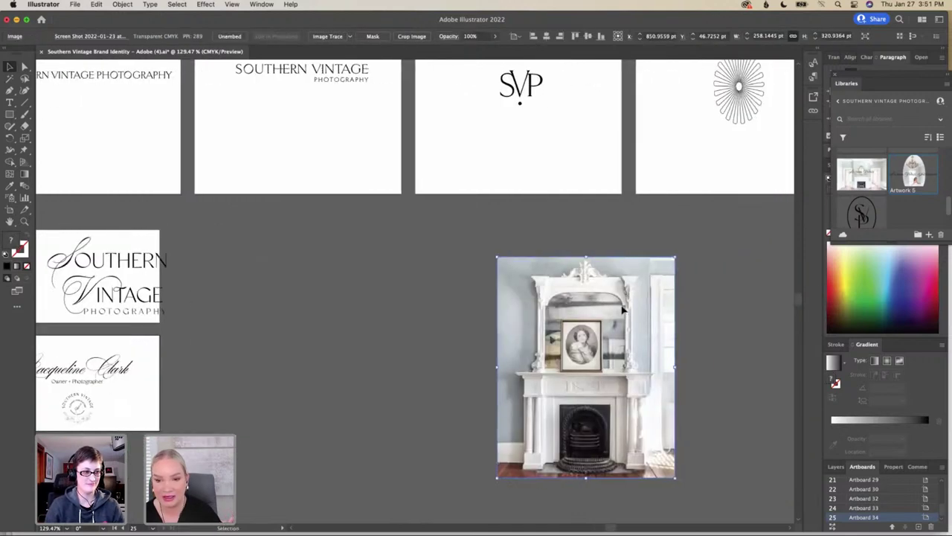
left_click_drag(623, 310, 833, 276)
left_click_drag(435, 300, 435, 300)
scroll(435, 300, "left", 4)
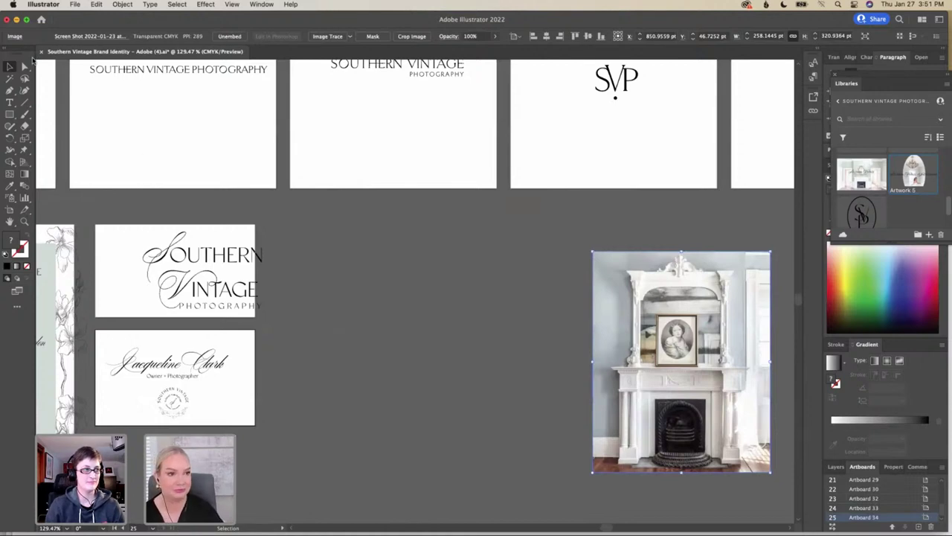
left_click_drag(591, 305, 635, 453)
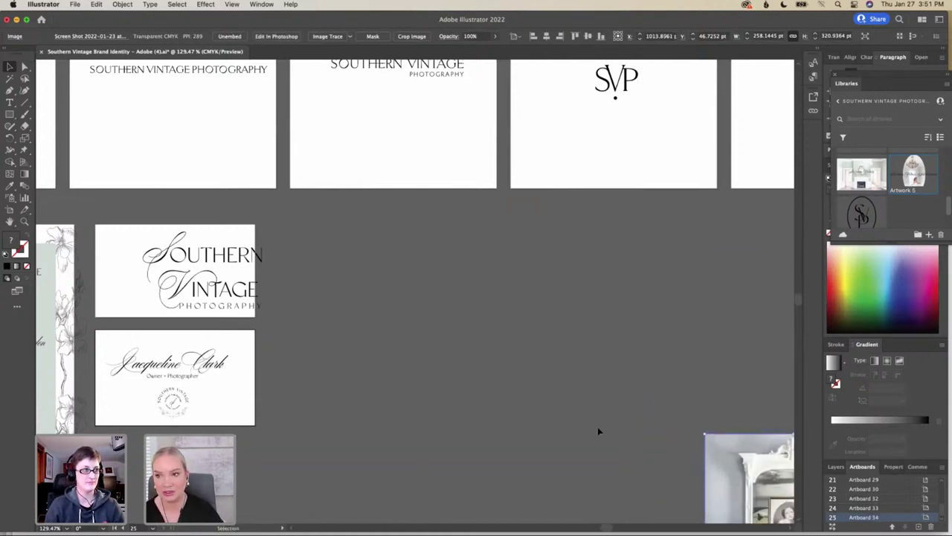
scroll(597, 426, "down", 2)
scroll(598, 426, "left", 5)
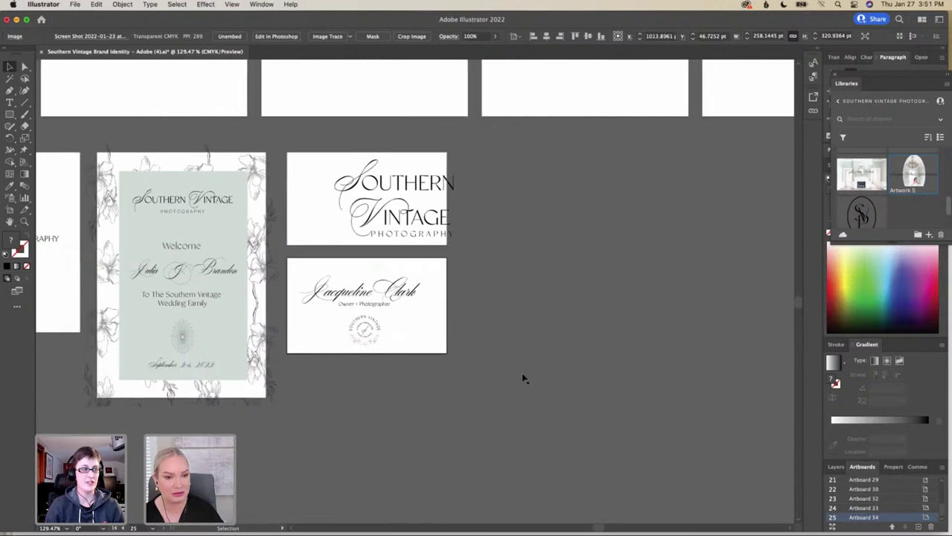
Draw a roughly 465 × 294 pt artboard right of the business cards, undoing a stray tiny one
left_click(11, 212)
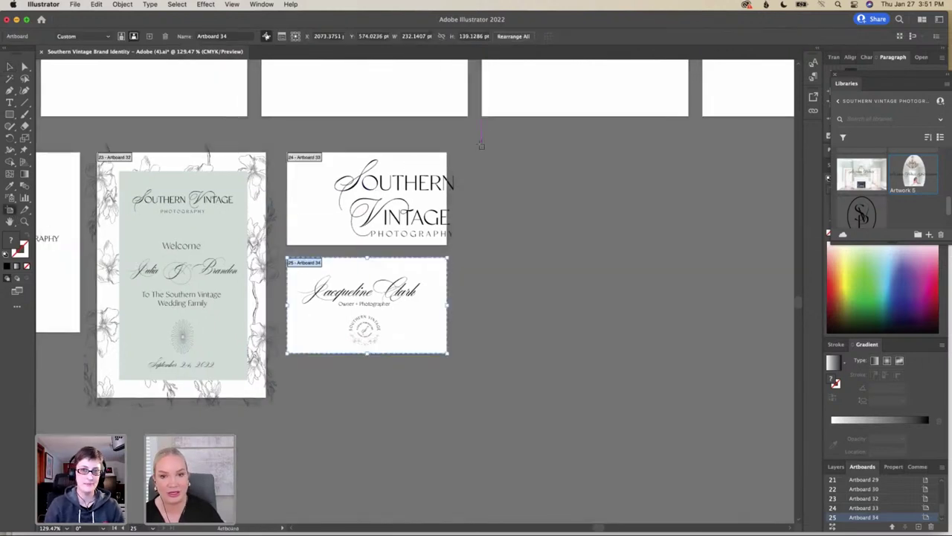
left_click_drag(474, 157, 793, 359)
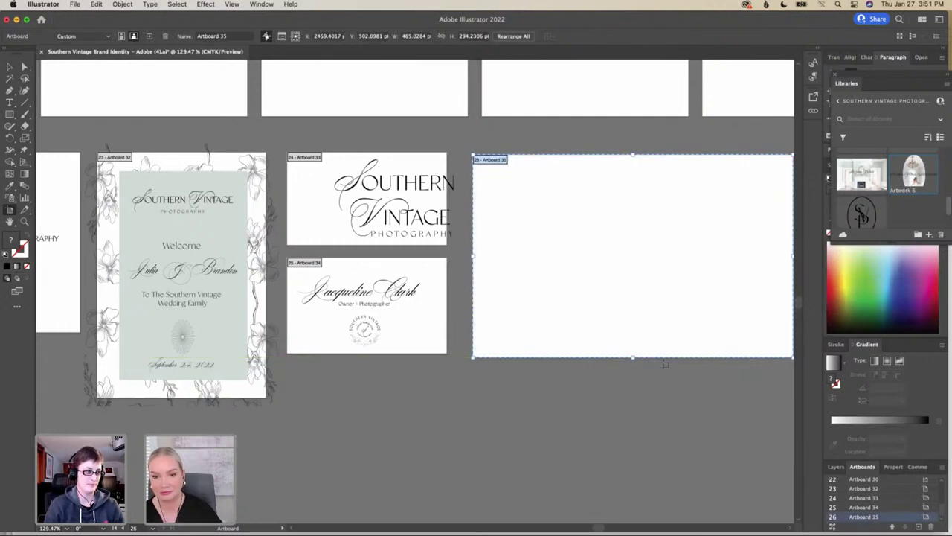
scroll(666, 364, "right", 3)
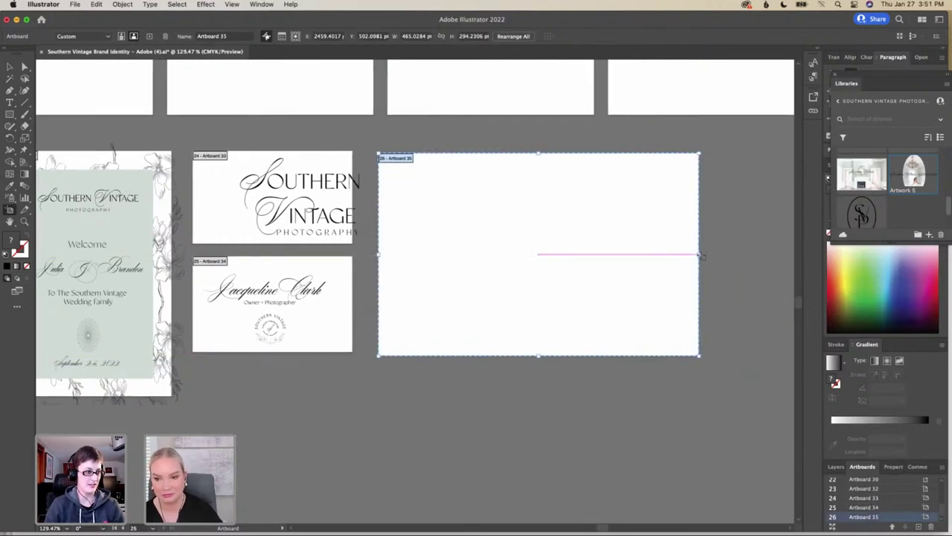
left_click_drag(700, 255, 706, 257)
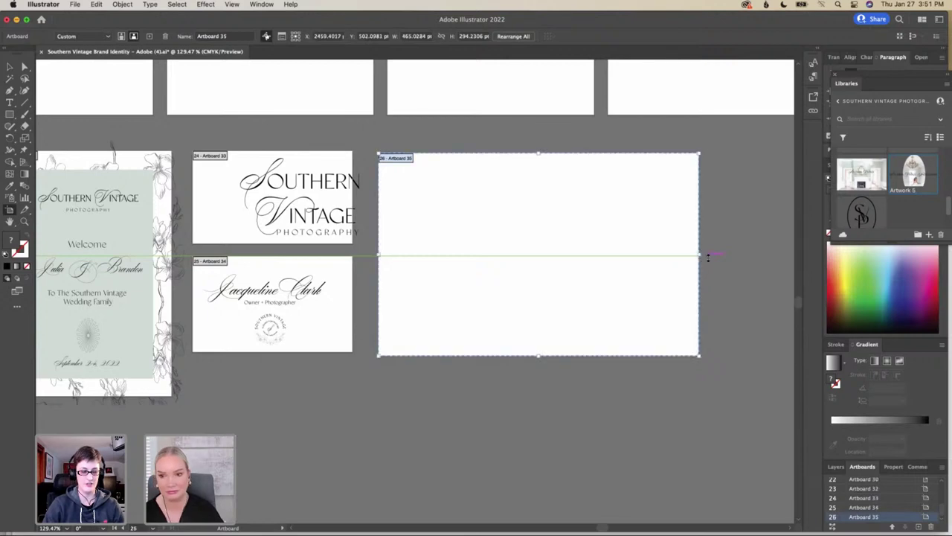
key("super+z")
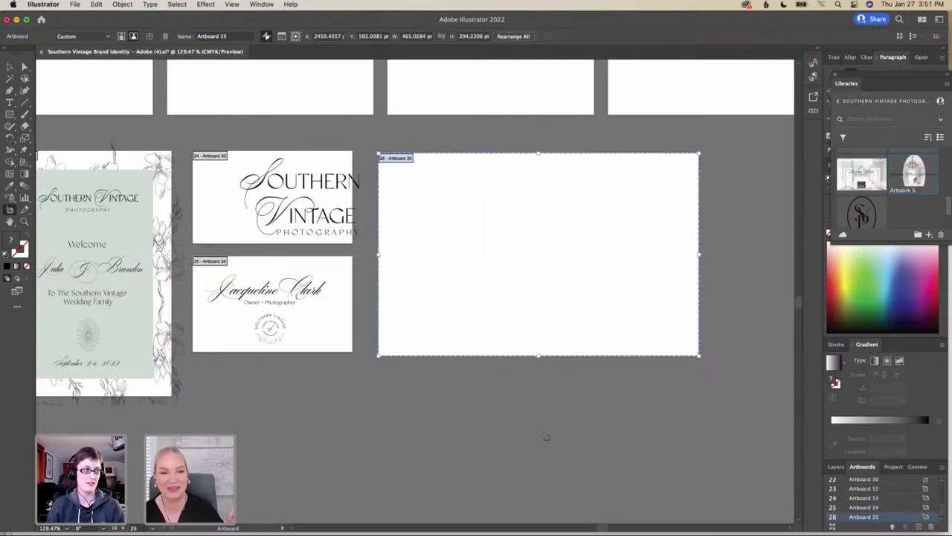
Return to the Selection tool and pan around the canvas to review the artboards and empty Artboard 35
left_click(10, 66)
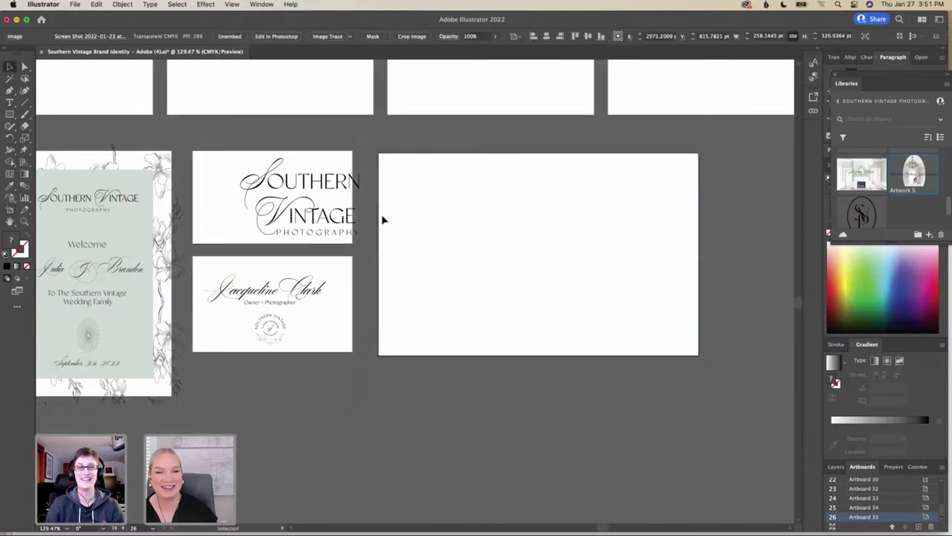
scroll(534, 251, "up", 5)
scroll(534, 250, "left", 3)
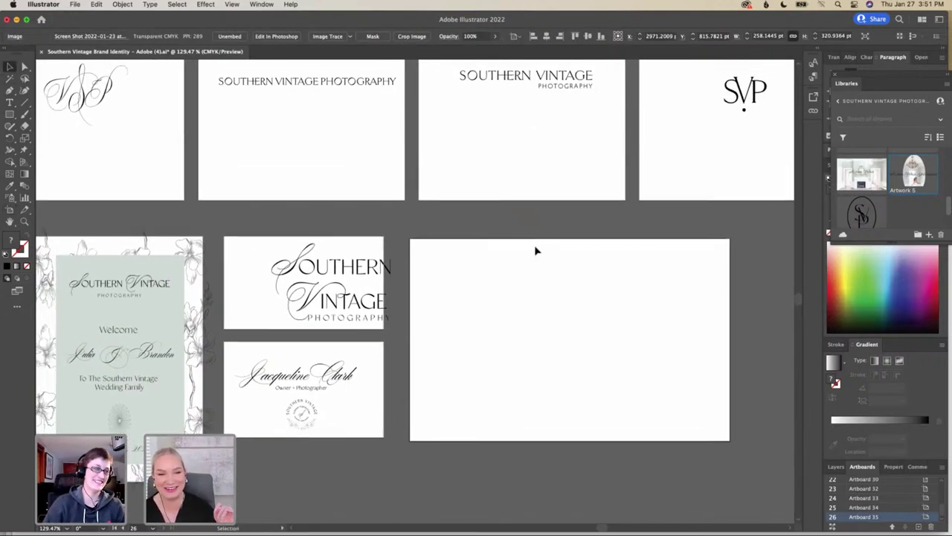
scroll(536, 251, "down", 3)
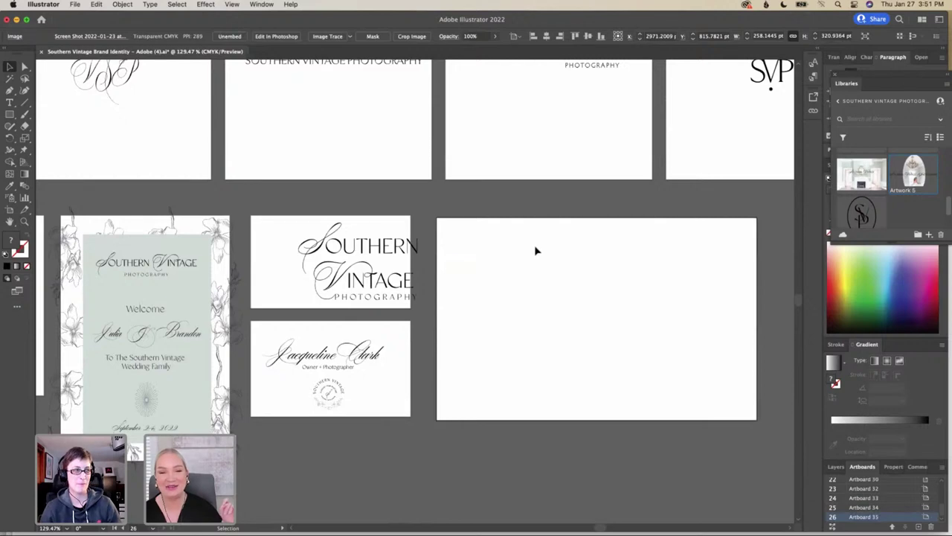
scroll(534, 251, "down", 1)
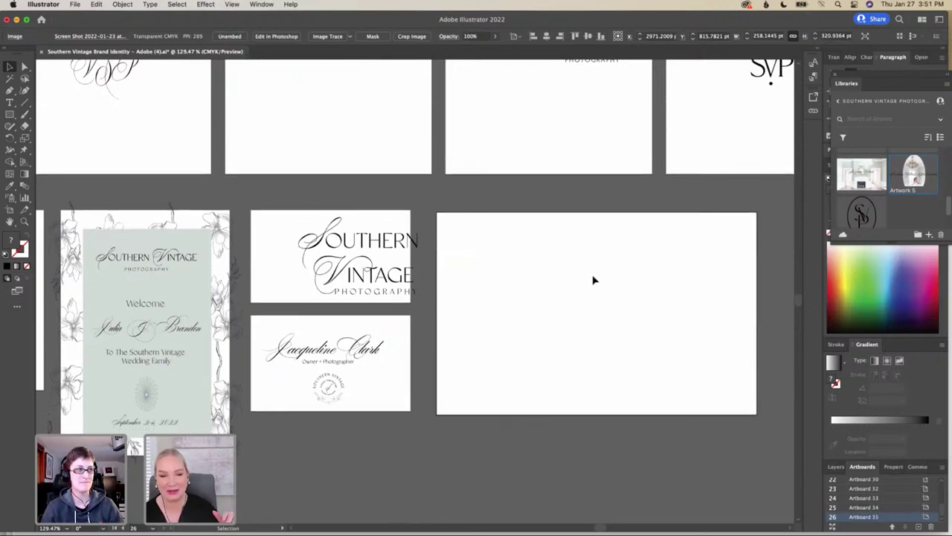
scroll(594, 280, "left", 5)
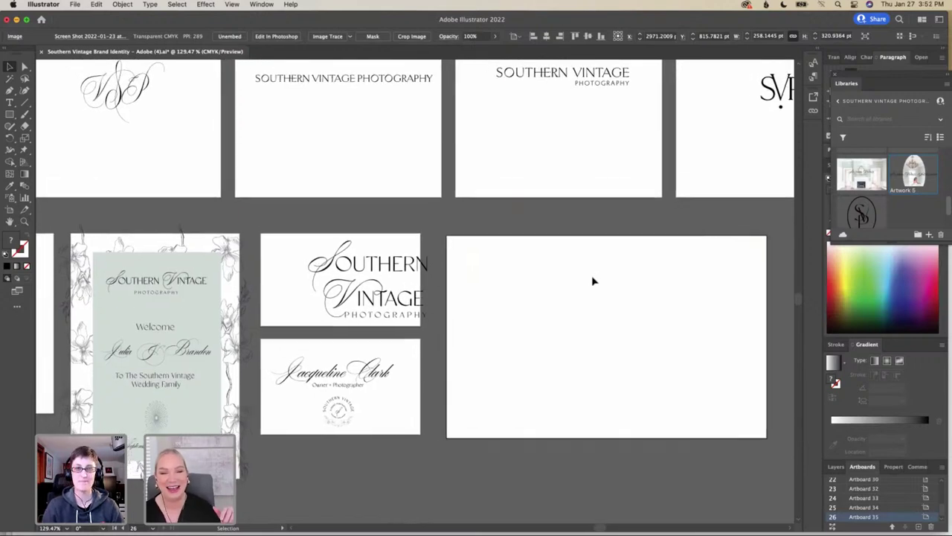
scroll(593, 281, "left", 1)
scroll(592, 280, "down", 2)
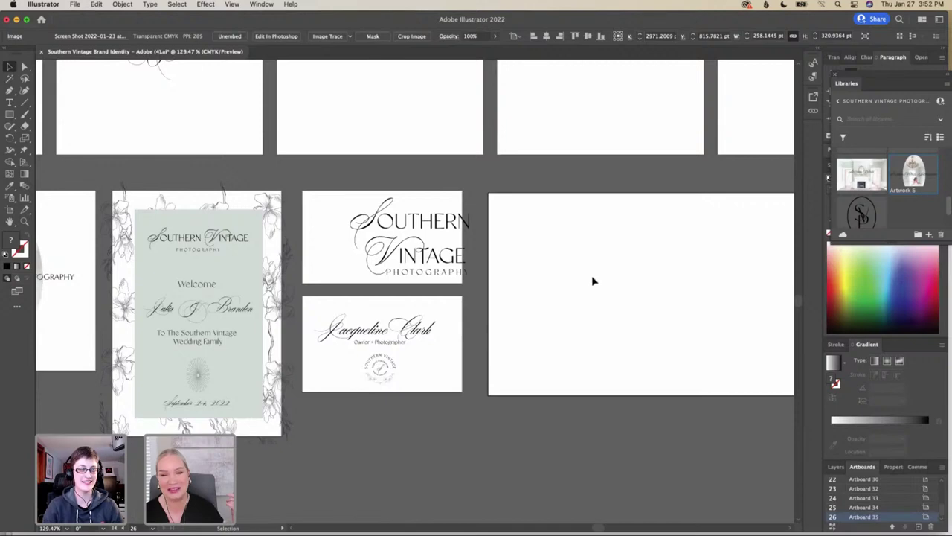
scroll(592, 280, "right", 5)
scroll(593, 280, "up", 5)
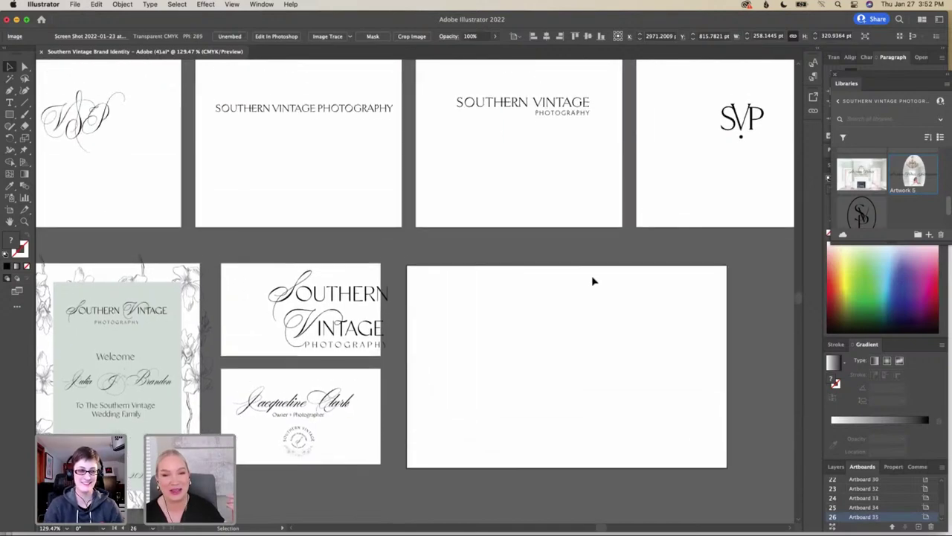
scroll(592, 280, "up", 3)
scroll(592, 281, "right", 1)
scroll(593, 281, "down", 5)
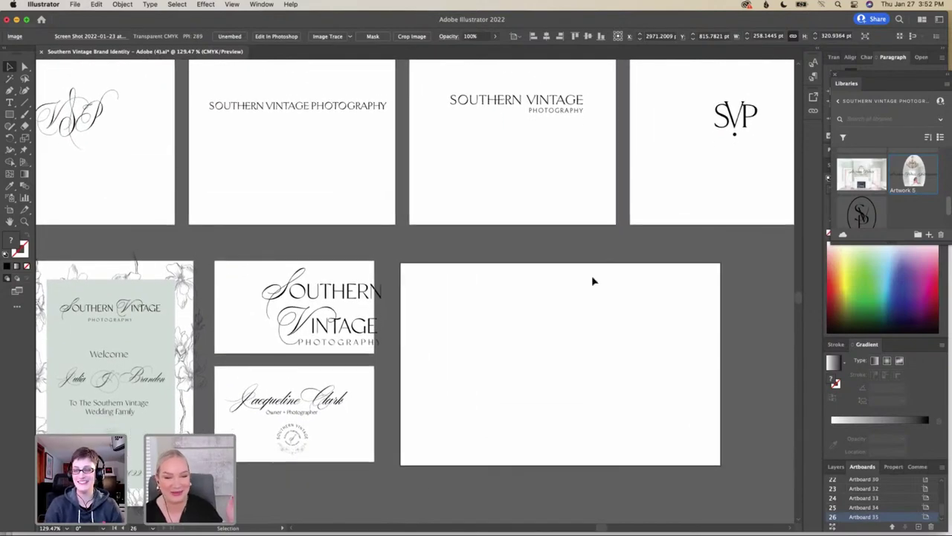
scroll(593, 281, "left", 8)
scroll(593, 280, "down", 4)
scroll(593, 280, "left", 3)
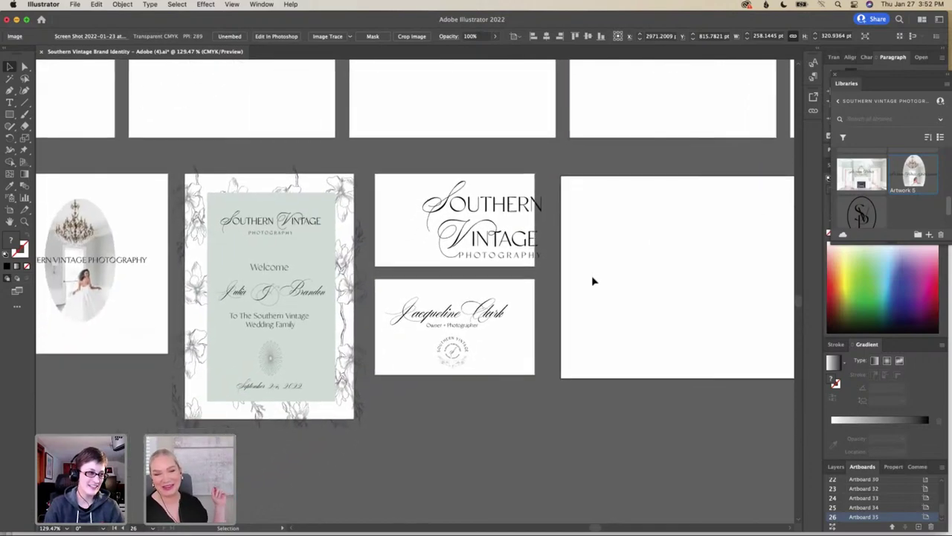
scroll(593, 280, "down", 2)
scroll(593, 281, "left", 2)
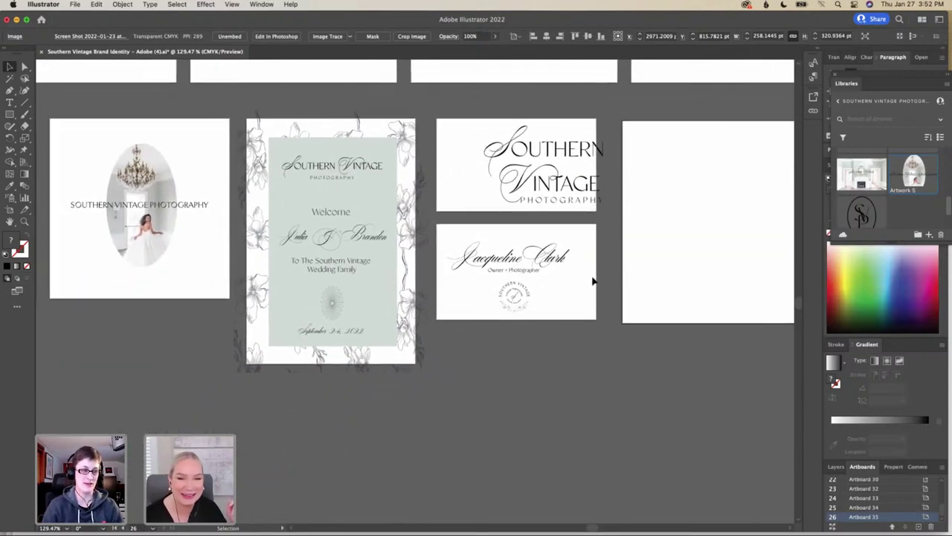
scroll(593, 280, "right", 6)
scroll(593, 281, "up", 2)
scroll(592, 280, "right", 7)
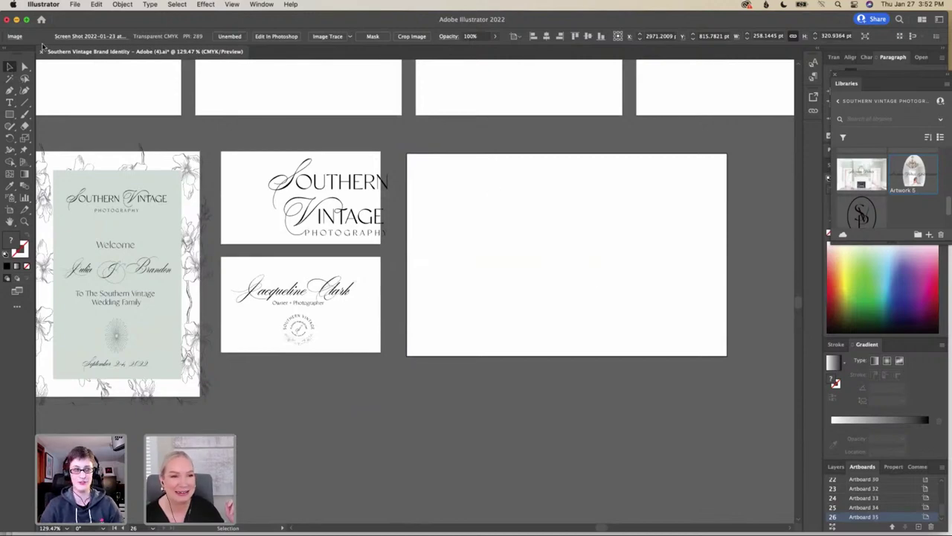
Load 03_JSS_Bridal_002.jpg from the Adobe Client Brand Photos folder with File > Place
left_click(75, 4)
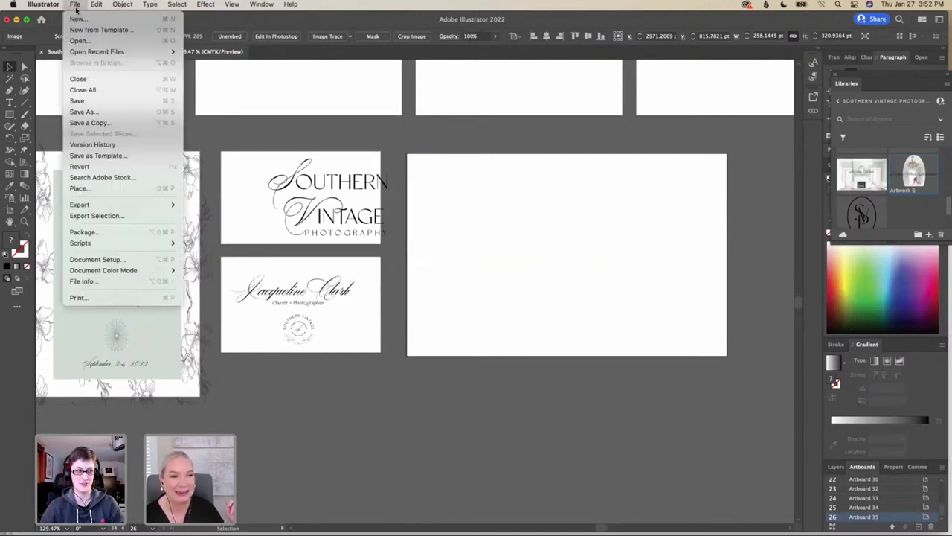
left_click(100, 188)
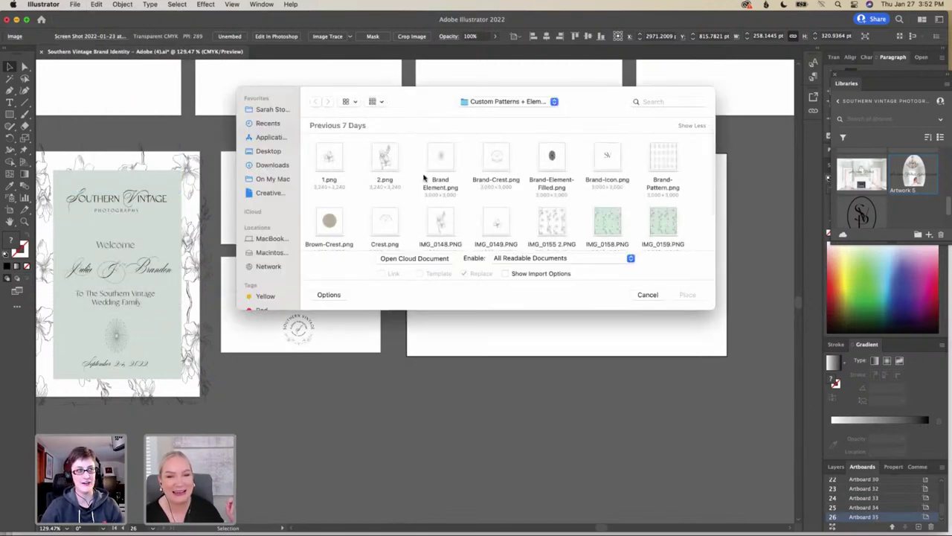
scroll(422, 190, "down", 2)
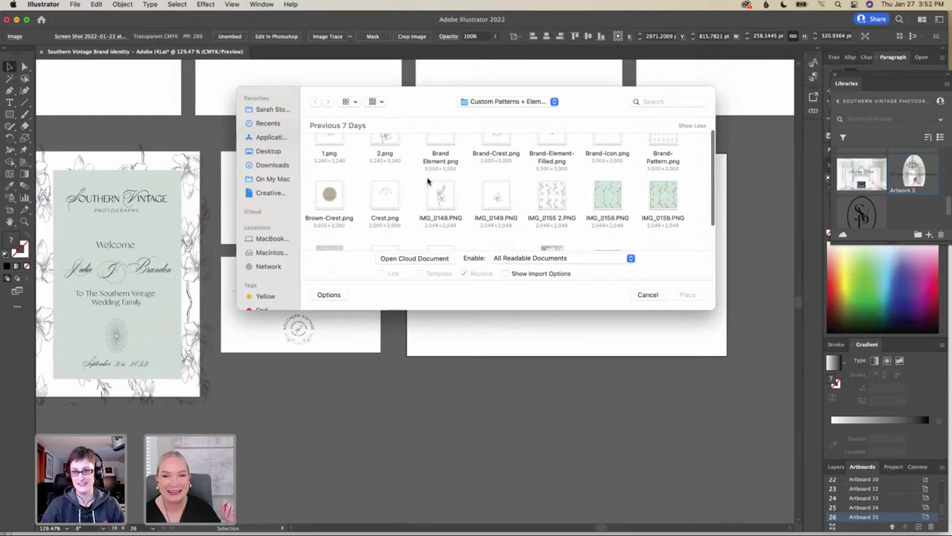
left_click(510, 101)
left_click(484, 113)
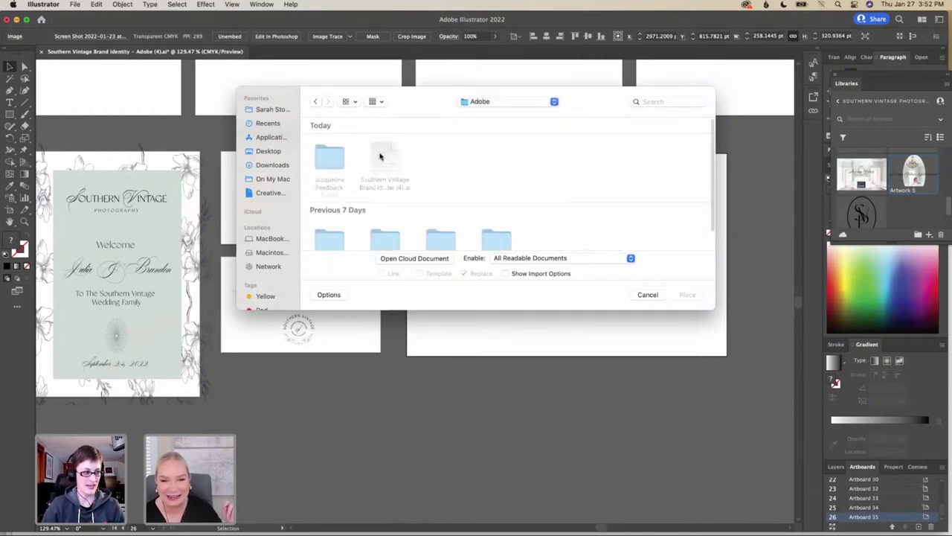
scroll(348, 177, "down", 2)
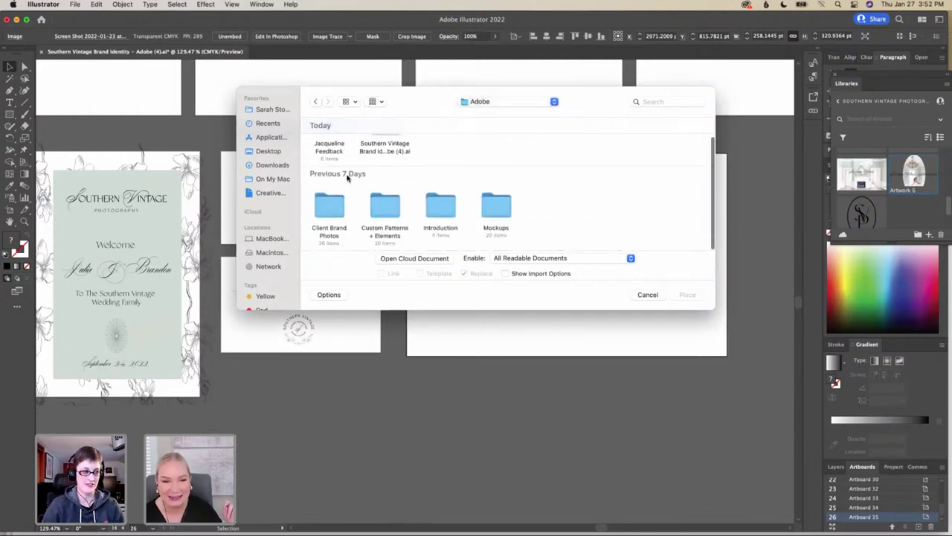
left_click(377, 209)
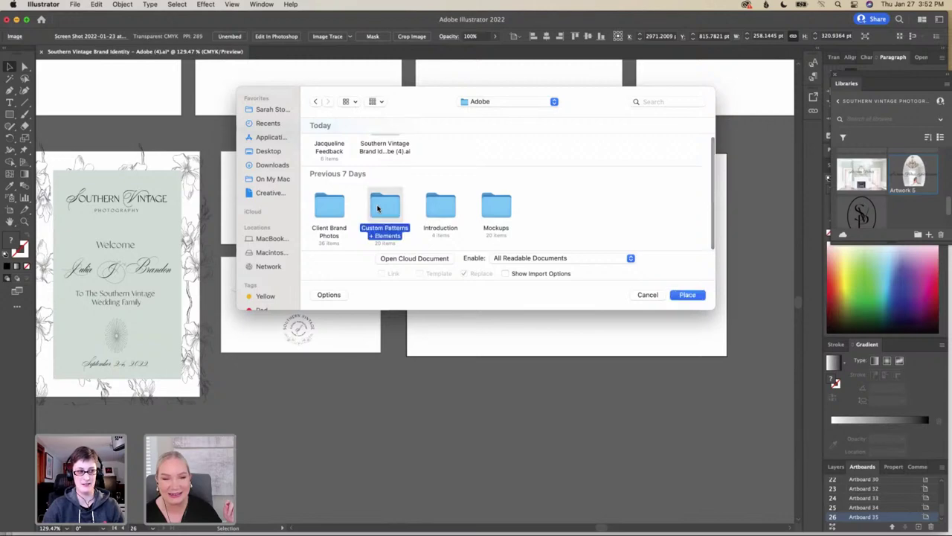
double_click(317, 211)
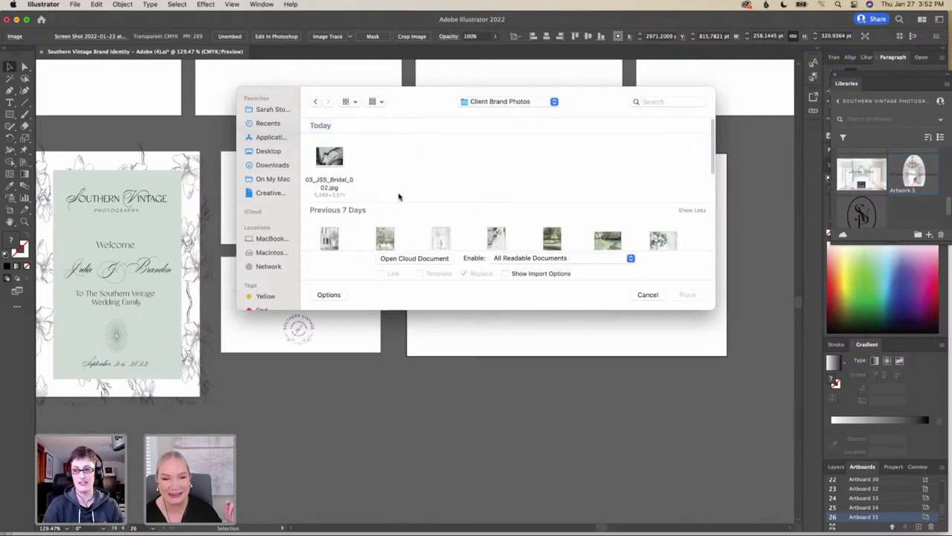
left_click(332, 160)
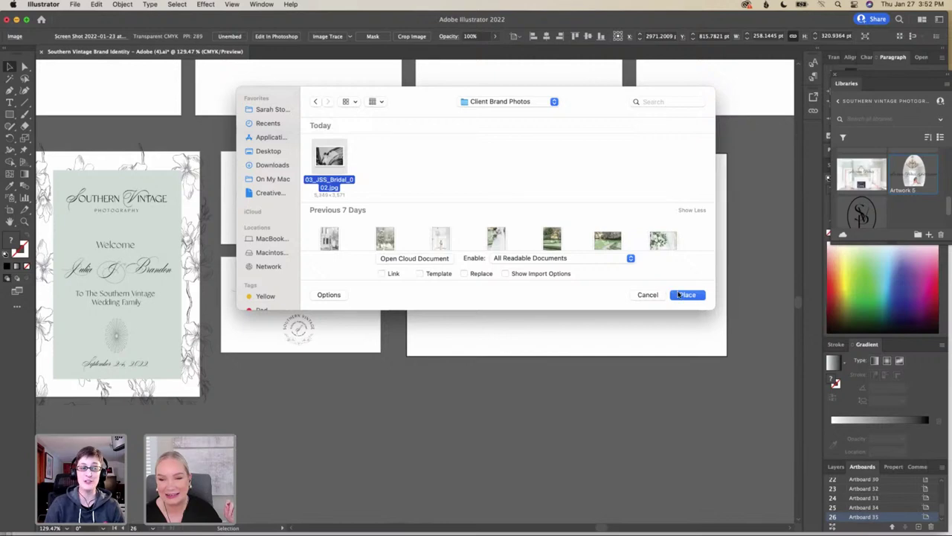
left_click(679, 295)
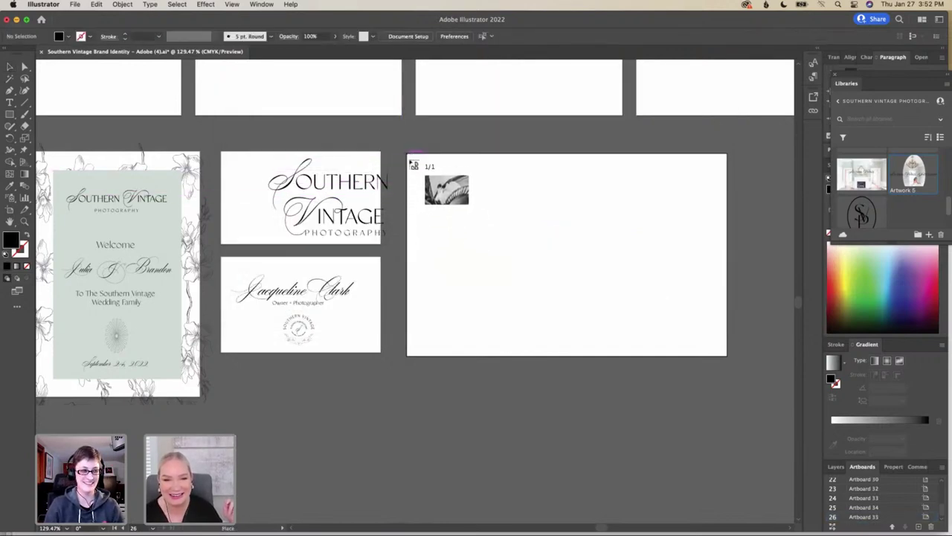
Place the staircase bride photo on Artboard 35 and stretch it to about 470 × 323 pt
left_click_drag(411, 161, 728, 362)
left_click_drag(715, 254, 733, 260)
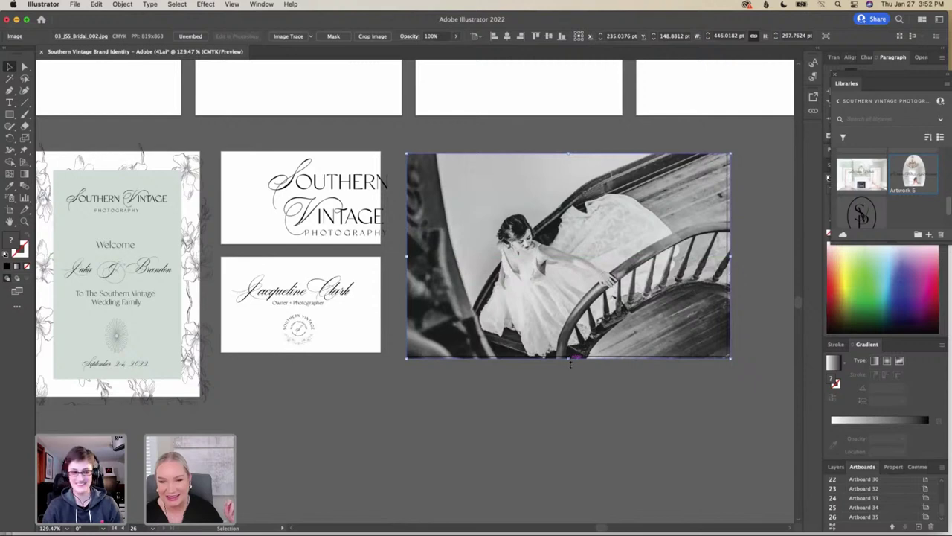
left_click_drag(570, 362, 570, 367)
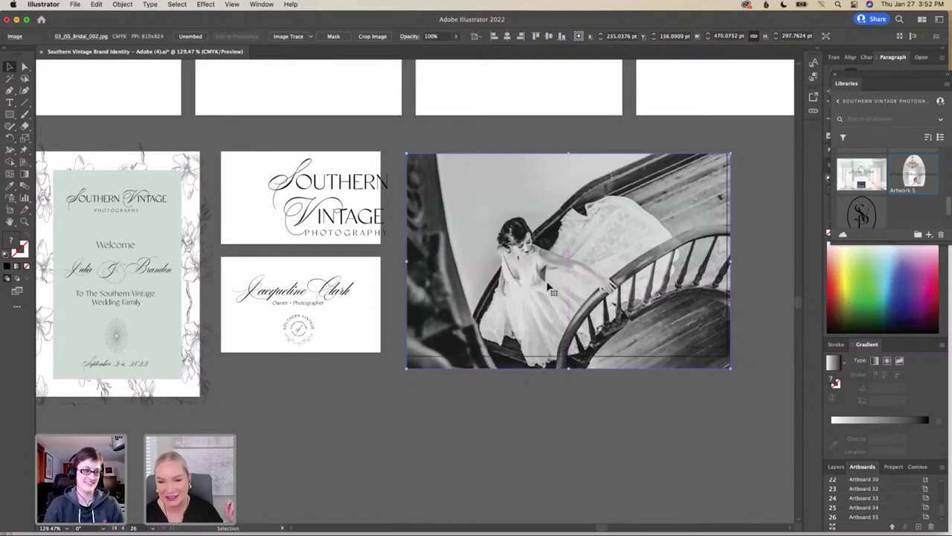
left_click_drag(547, 285, 547, 293)
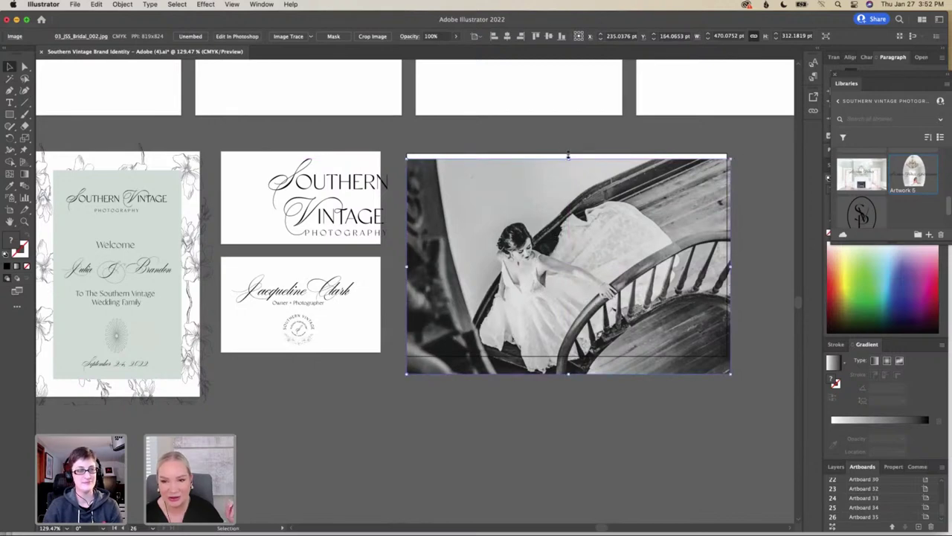
left_click_drag(569, 158, 570, 151)
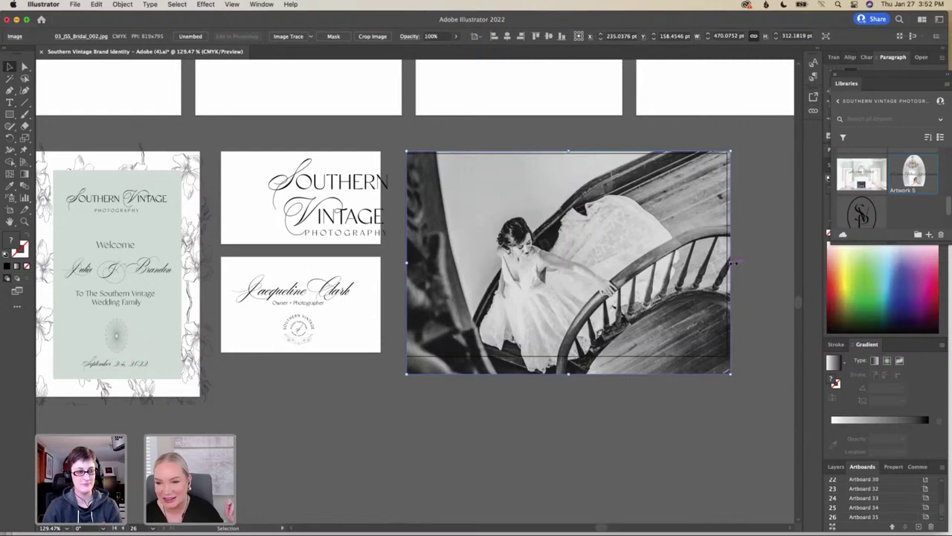
left_click_drag(733, 261, 736, 264)
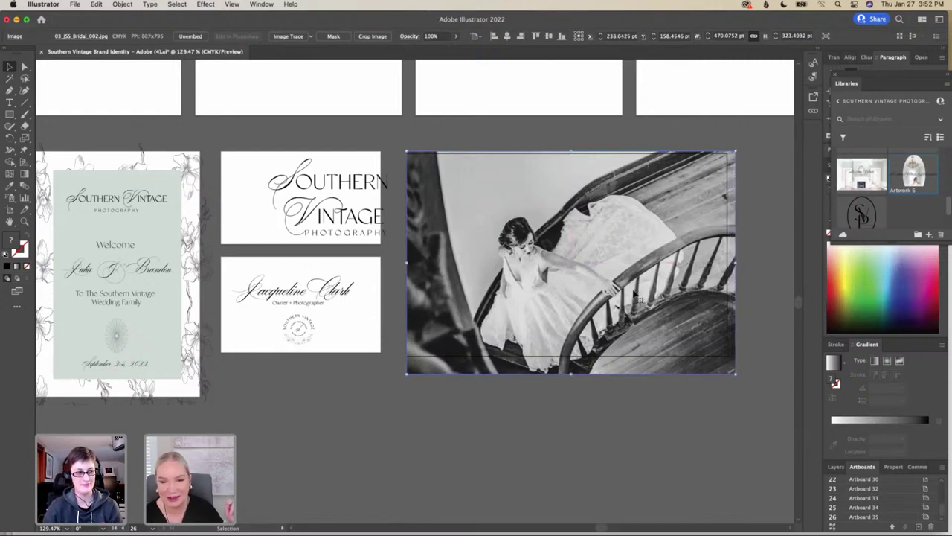
scroll(635, 296, "up", 3)
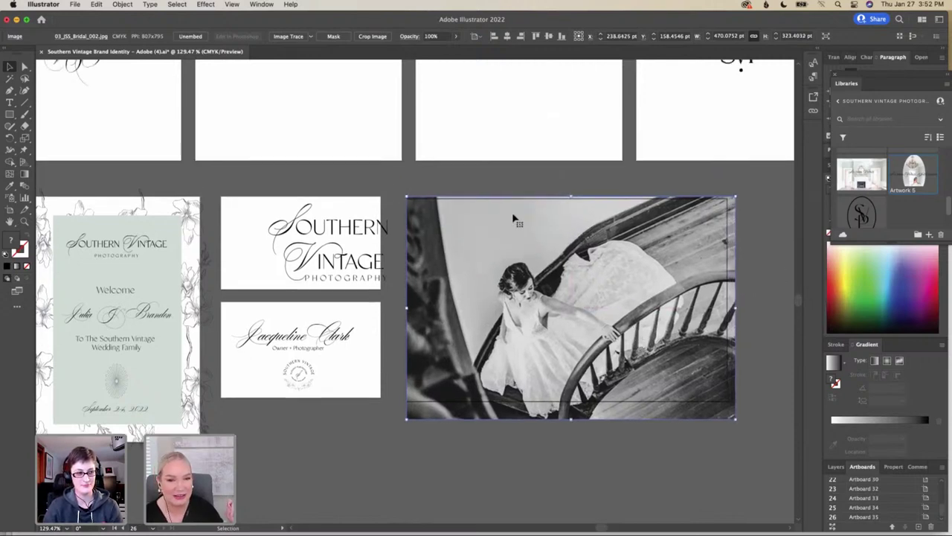
Duplicate the Southern Vintage Photography logo and drag the copy onto the top of the staircase photo
scroll(514, 218, "up", 3)
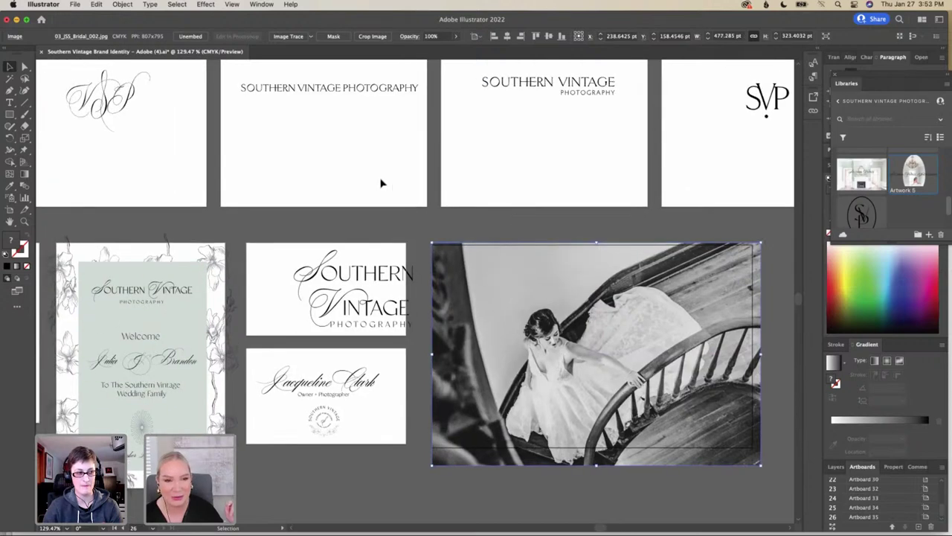
scroll(220, 150, "left", 10)
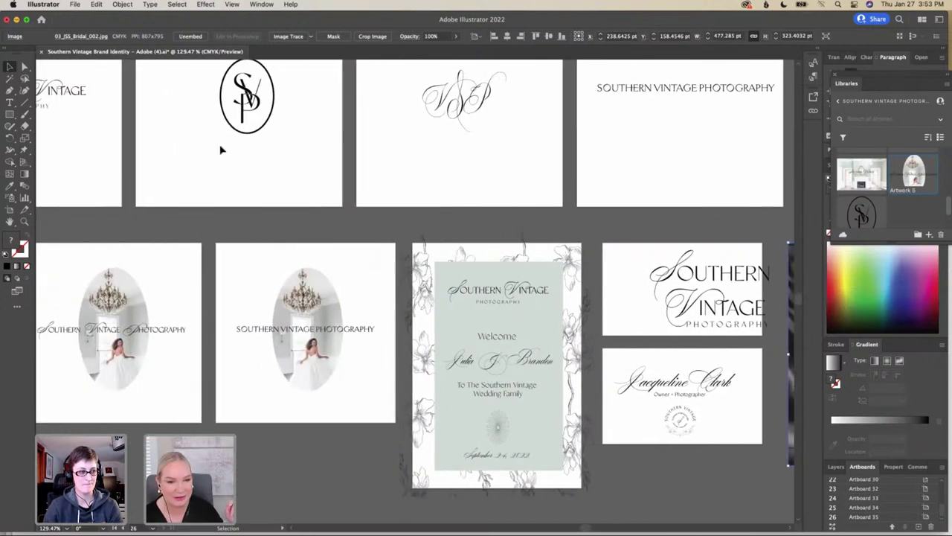
scroll(220, 150, "left", 4)
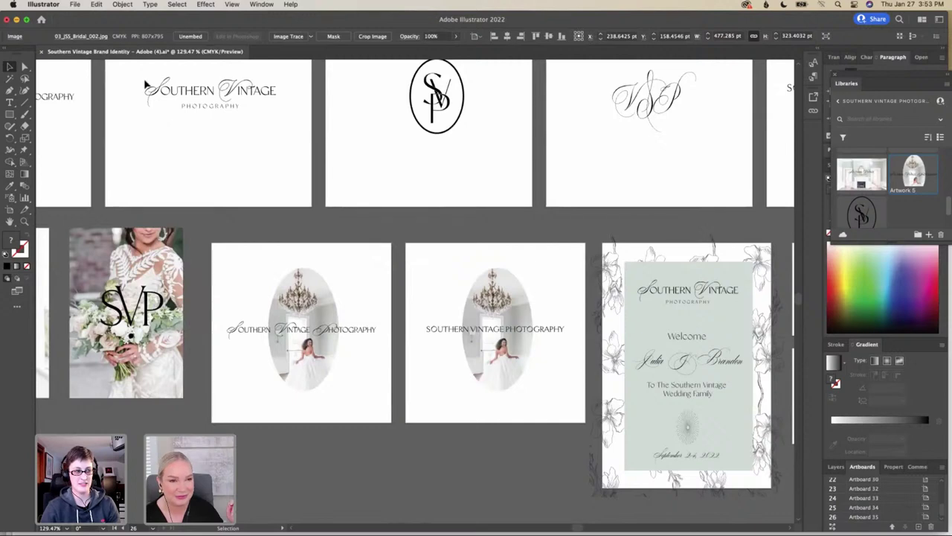
left_click(258, 106)
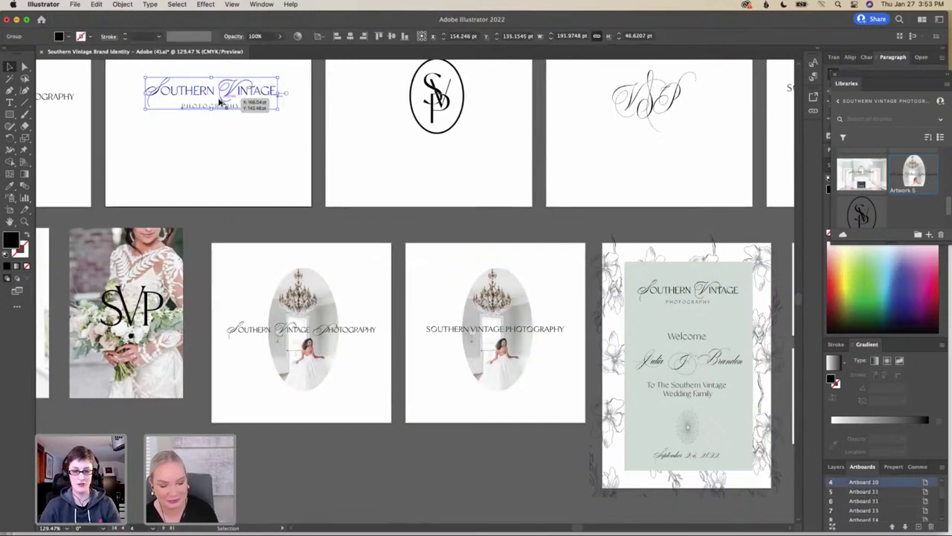
left_click_drag(220, 102, 683, 188)
scroll(683, 188, "right", 10)
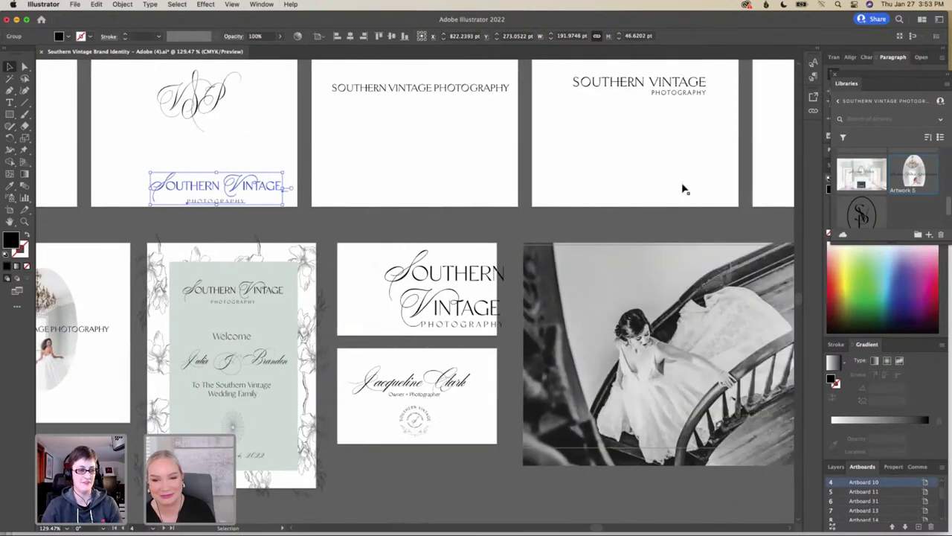
scroll(683, 188, "right", 1)
left_click_drag(192, 184, 665, 270)
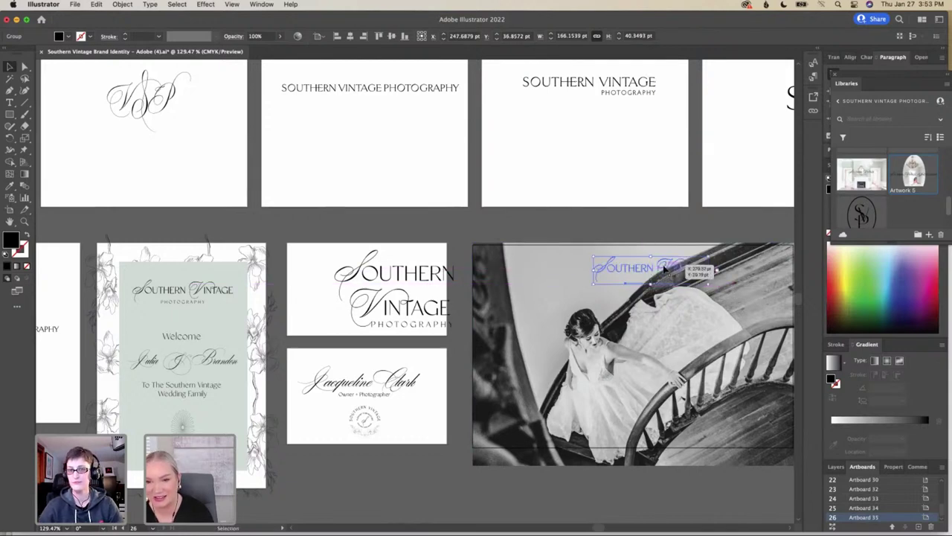
Arrange the logo copy so it sits in front of the staircase photo
right_click(664, 271)
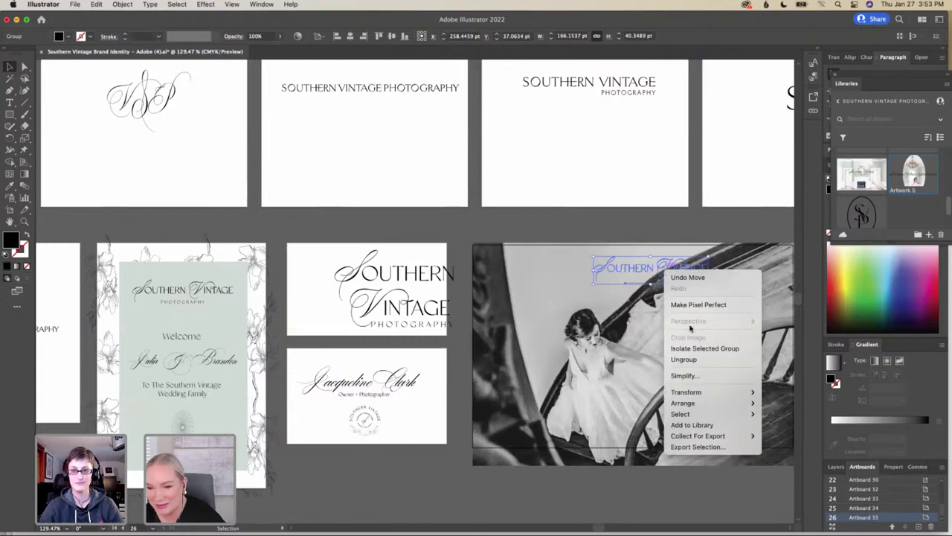
mouse_move(717, 403)
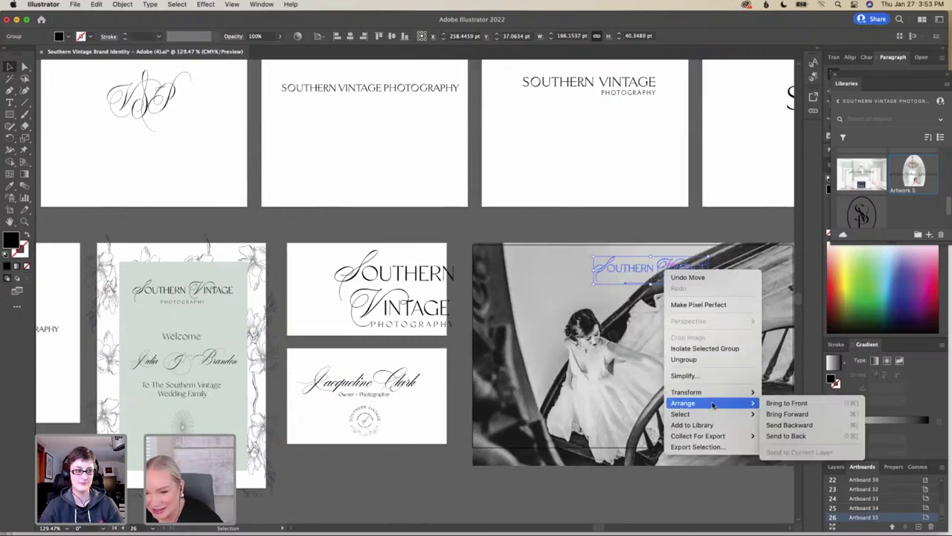
left_click(793, 435)
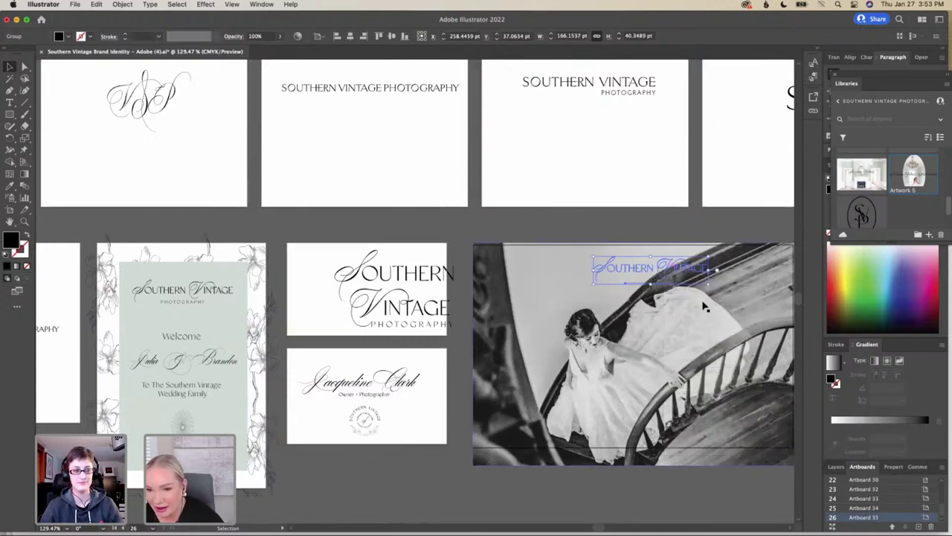
right_click(685, 264)
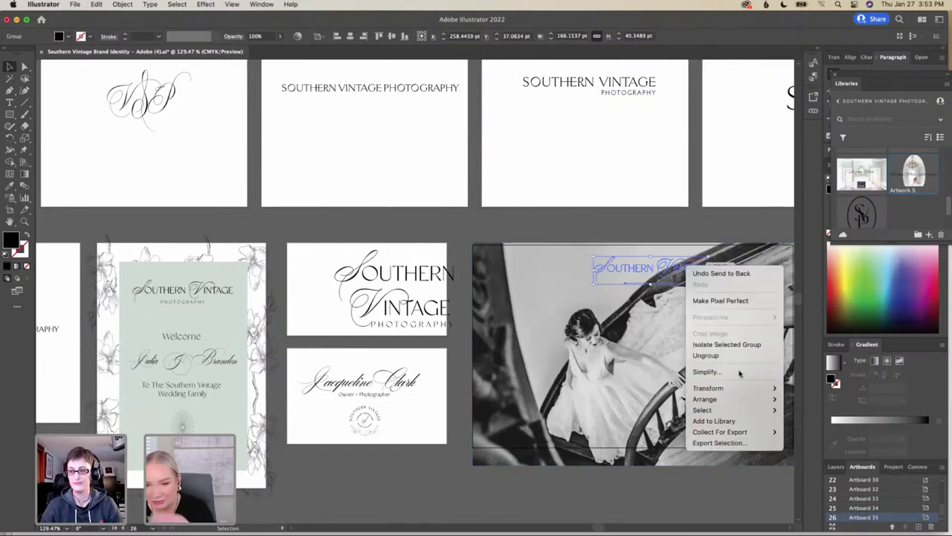
mouse_move(748, 400)
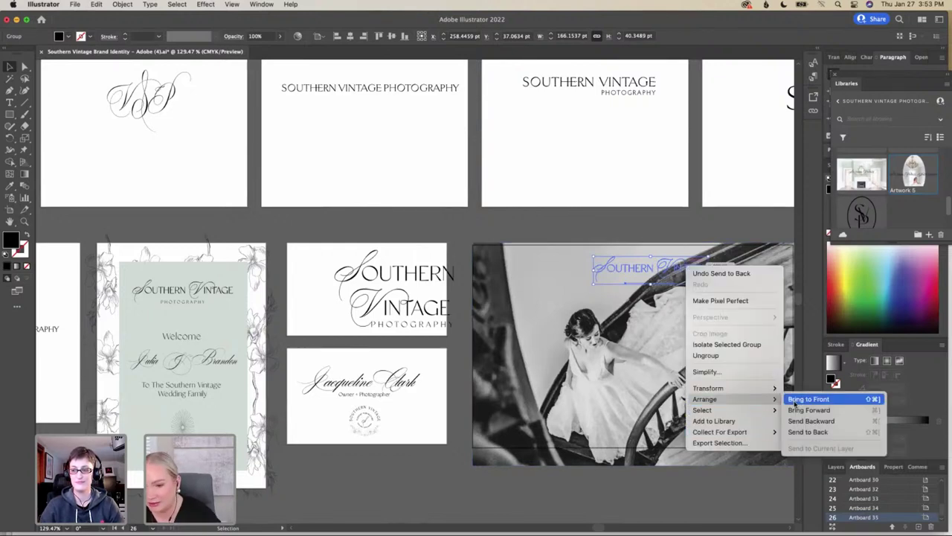
left_click(794, 402)
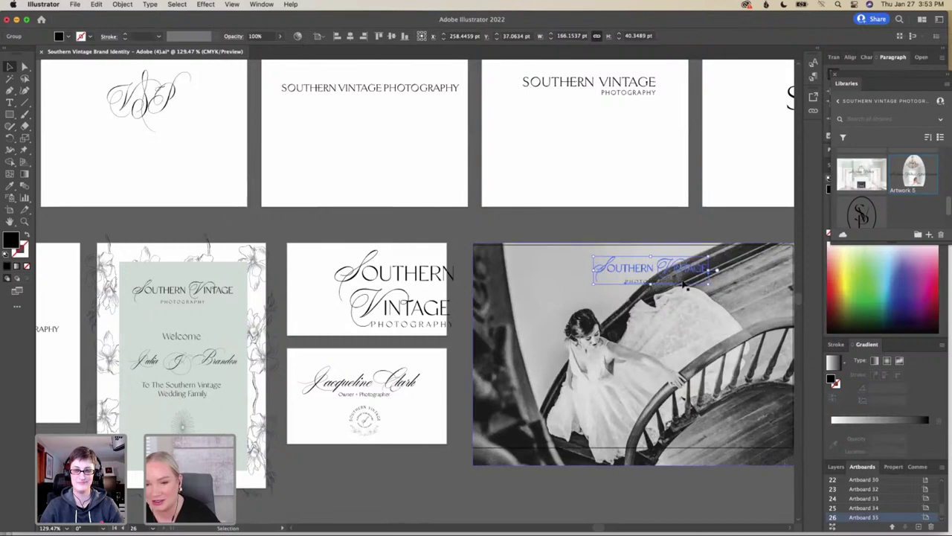
Change the logo copy's fill to white (ffffff)
left_click(695, 321)
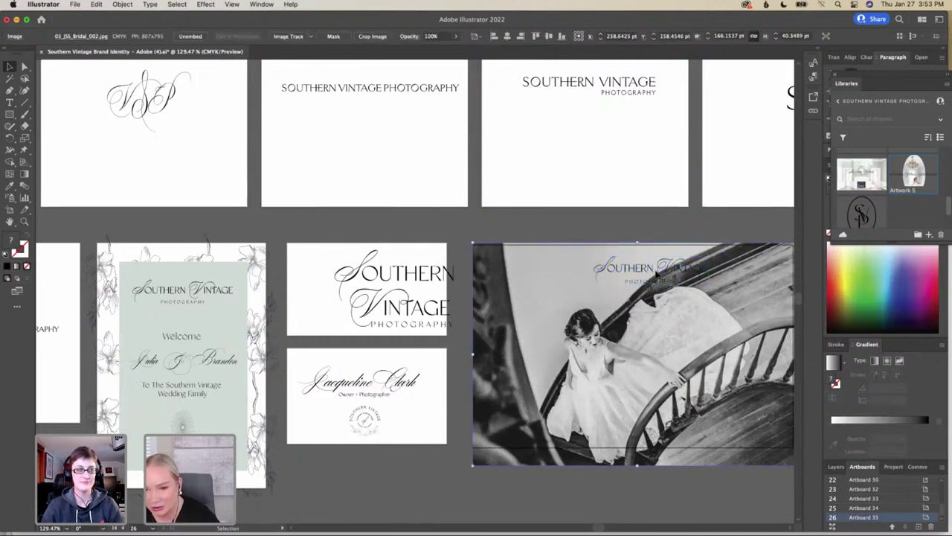
scroll(659, 277, "right", 2)
scroll(658, 275, "right", 1)
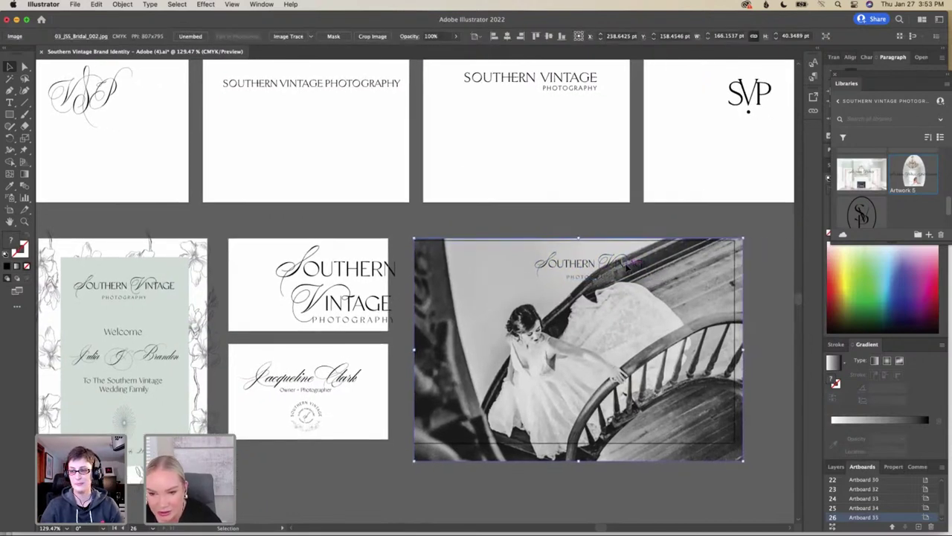
left_click(640, 267)
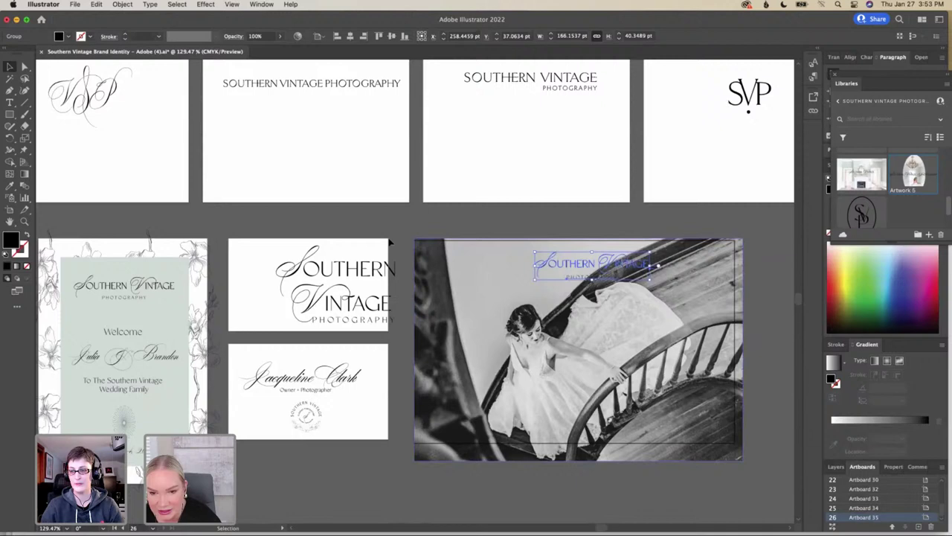
double_click(9, 244)
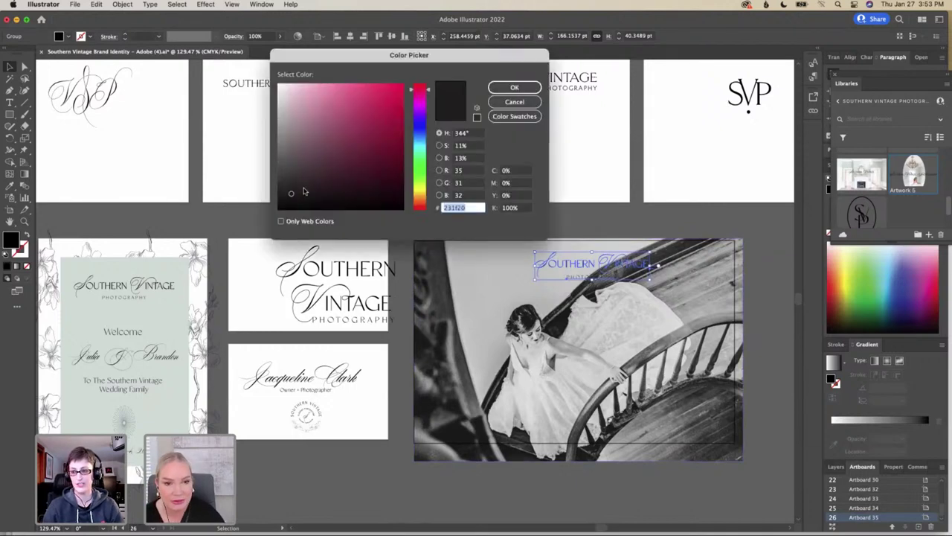
type("ffffff")
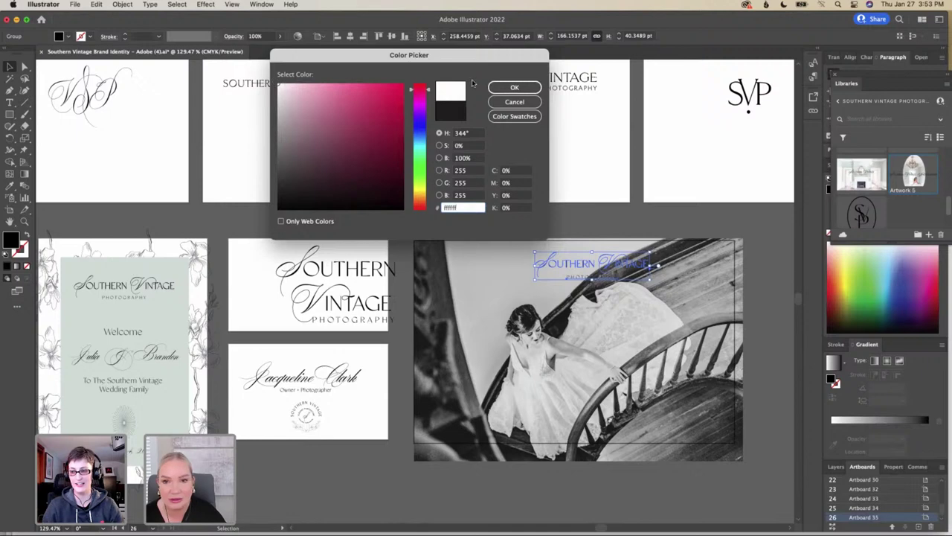
left_click(513, 87)
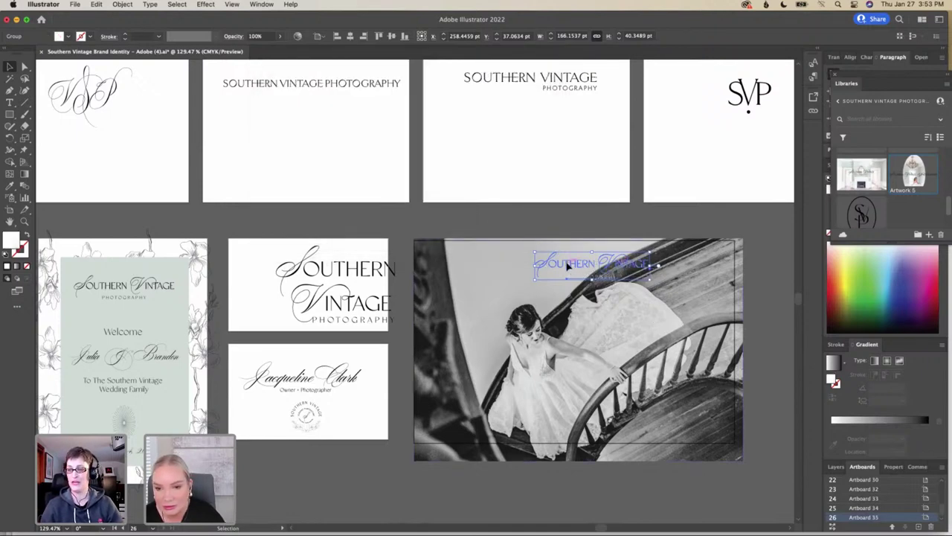
left_click(625, 294)
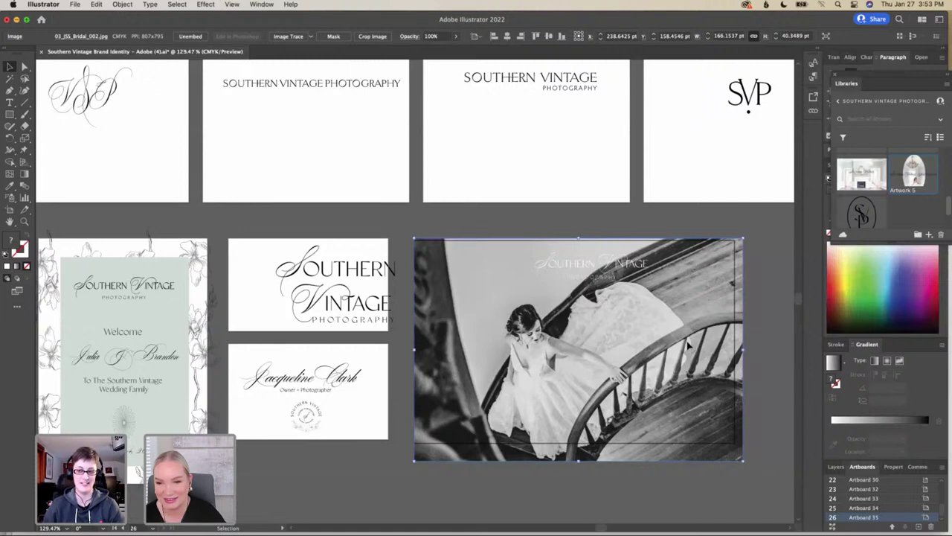
Nudge the staircase photo right and pull its left edge back, giving about 500 × 323 pt
left_click_drag(687, 344, 694, 346)
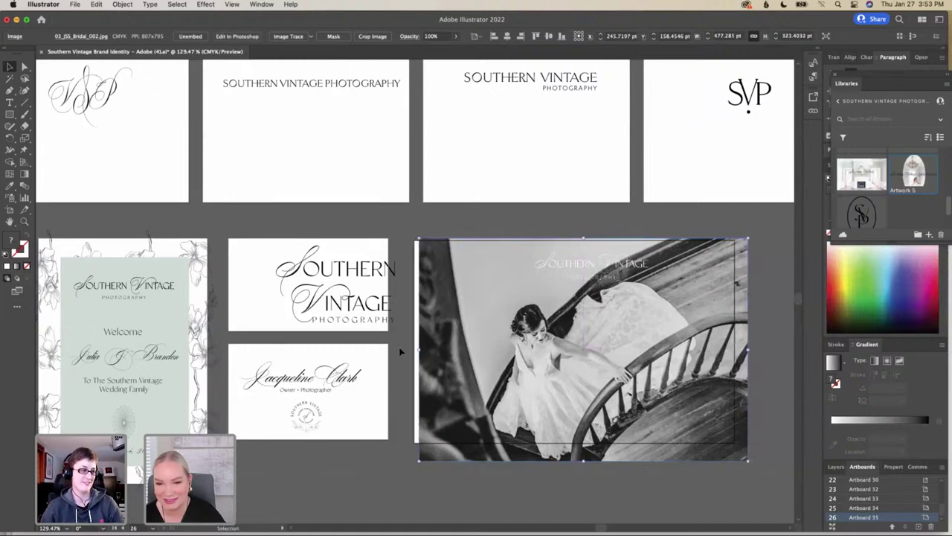
left_click_drag(413, 349, 408, 350)
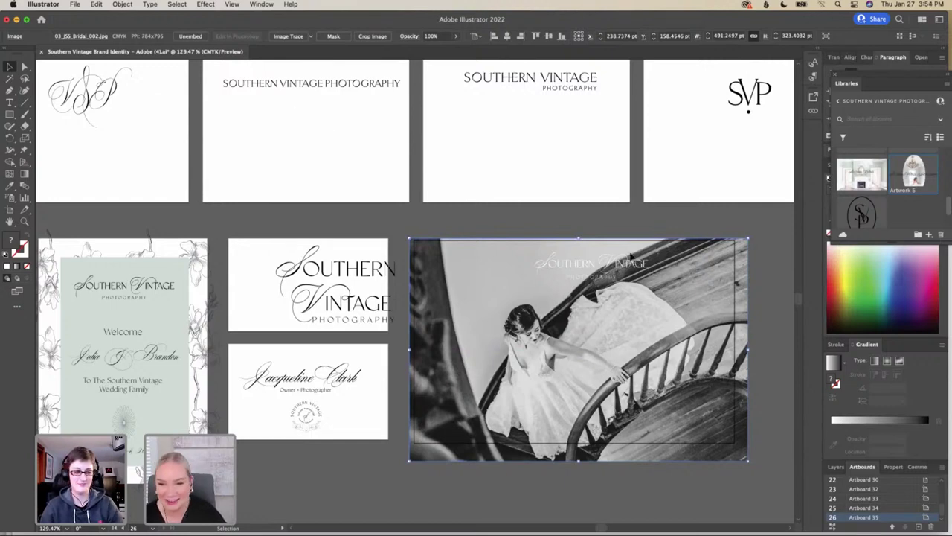
left_click_drag(687, 283, 691, 286)
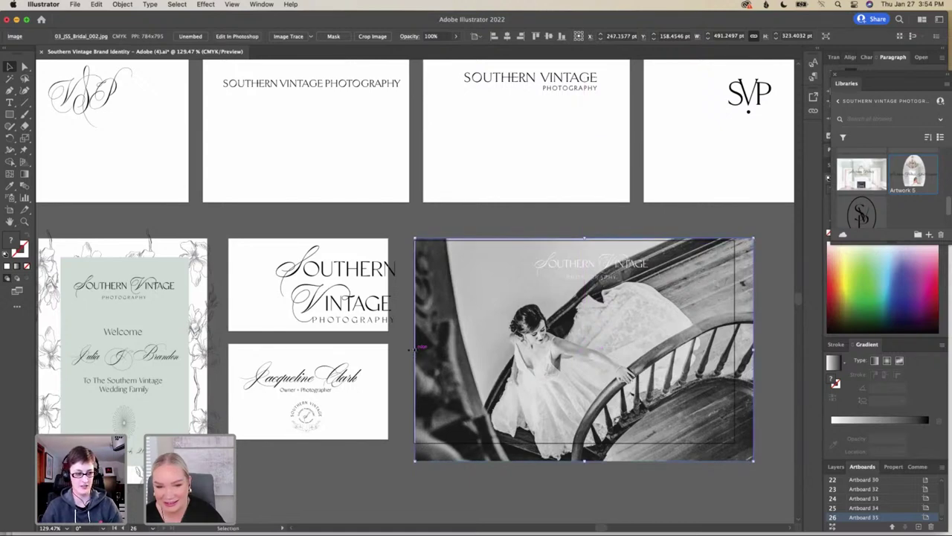
left_click_drag(664, 363, 666, 365)
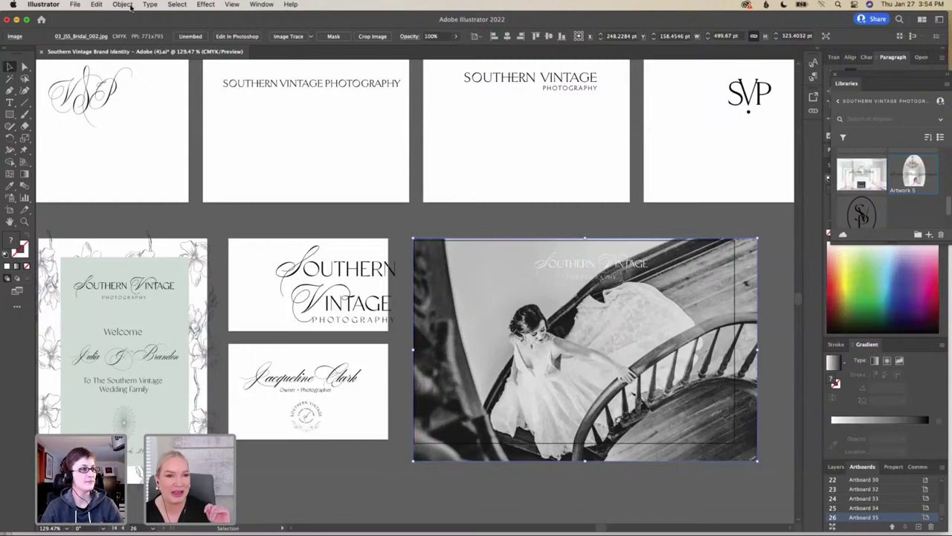
Start placing the bridal bouquet photo through File > Place
left_click(73, 5)
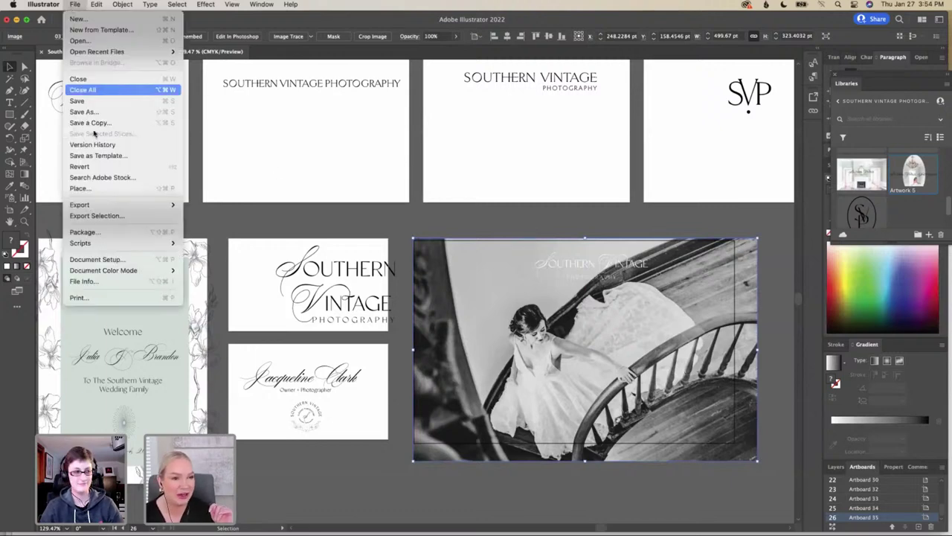
left_click(90, 187)
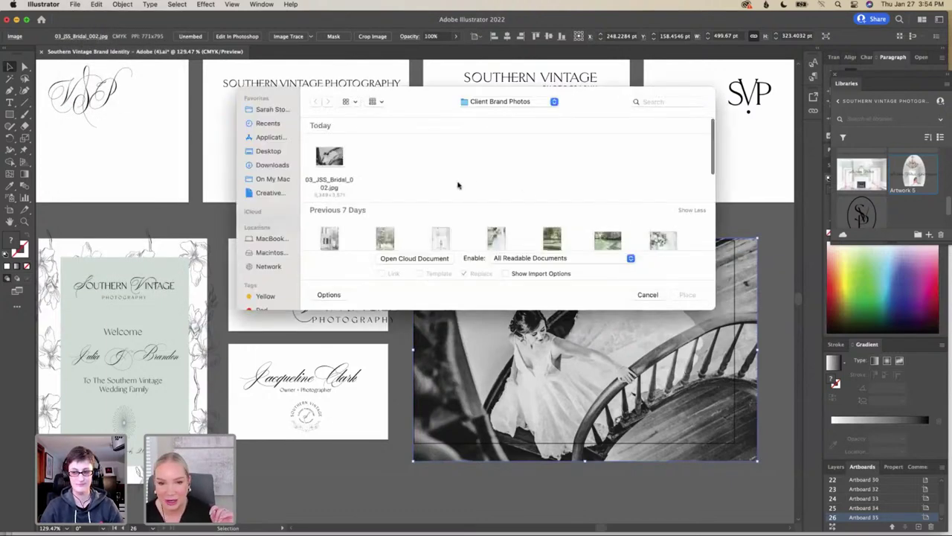
scroll(444, 196, "down", 5)
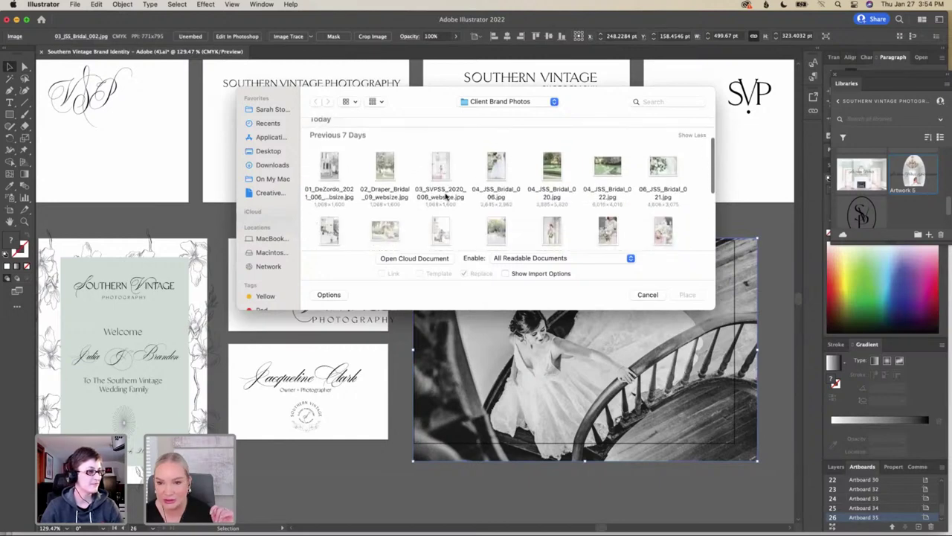
scroll(445, 197, "down", 3)
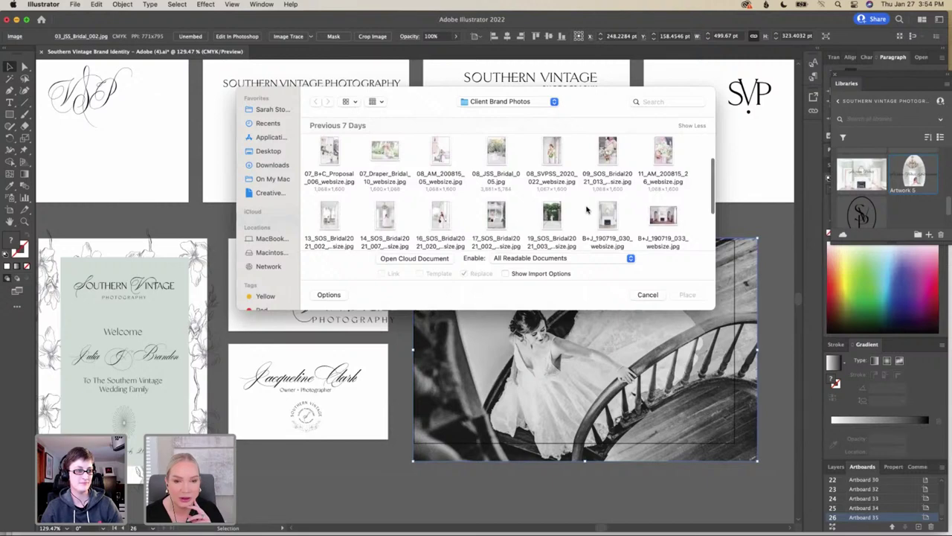
scroll(587, 209, "down", 1)
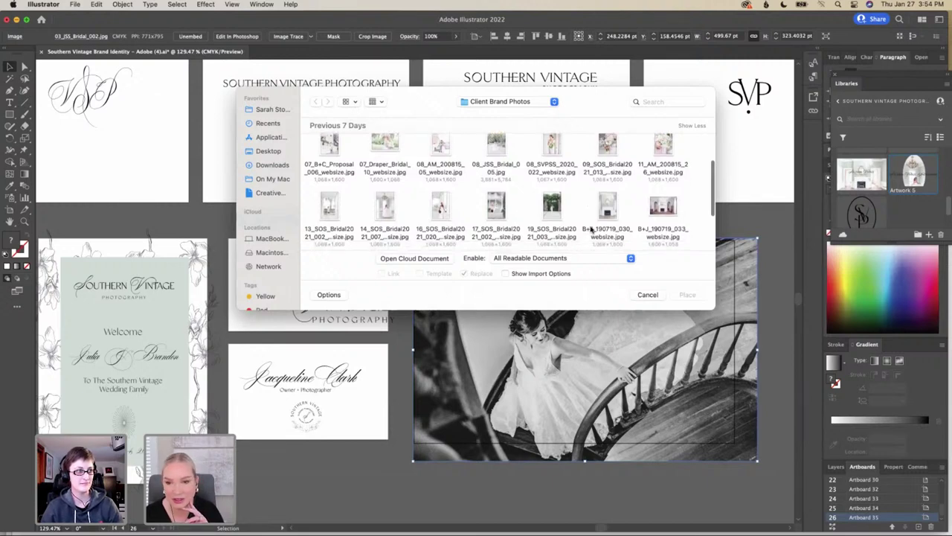
scroll(595, 197, "down", 5)
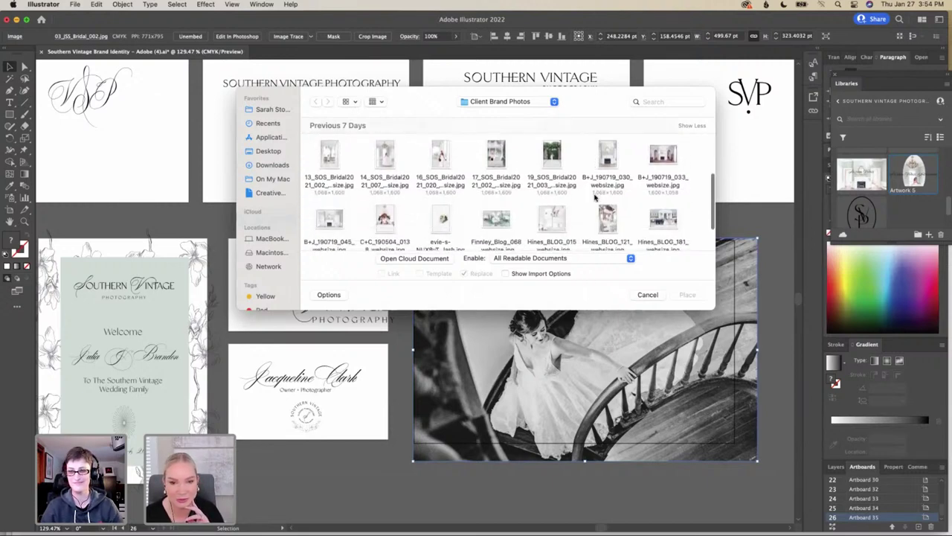
scroll(595, 197, "down", 5)
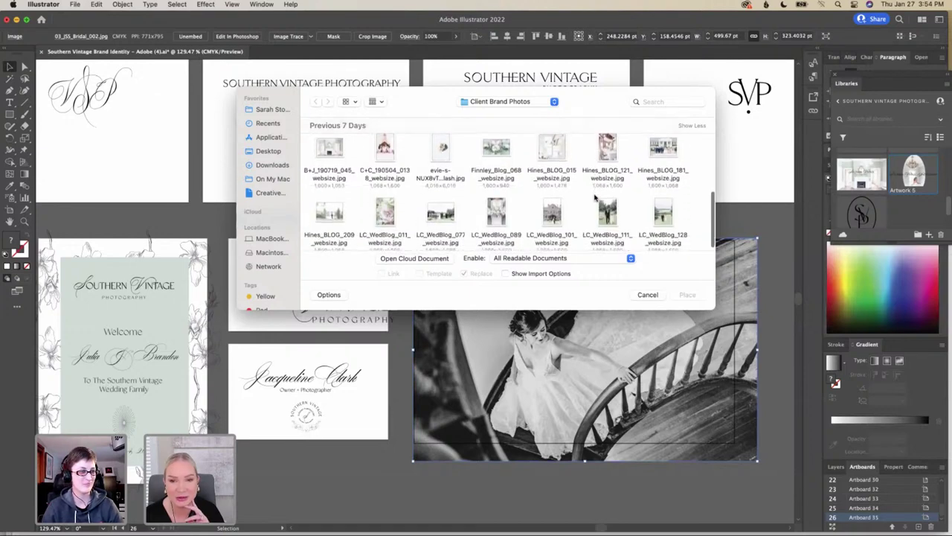
scroll(595, 197, "up", 8)
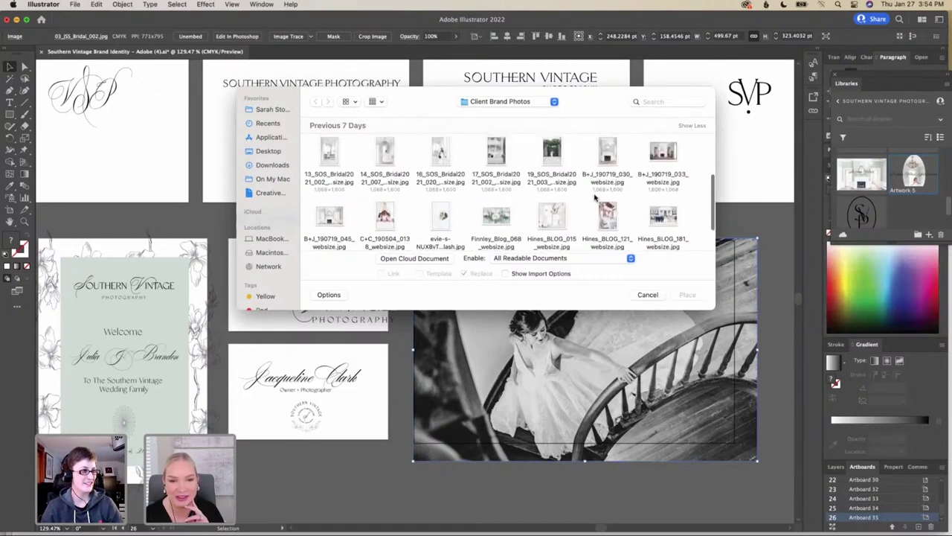
scroll(595, 197, "up", 6)
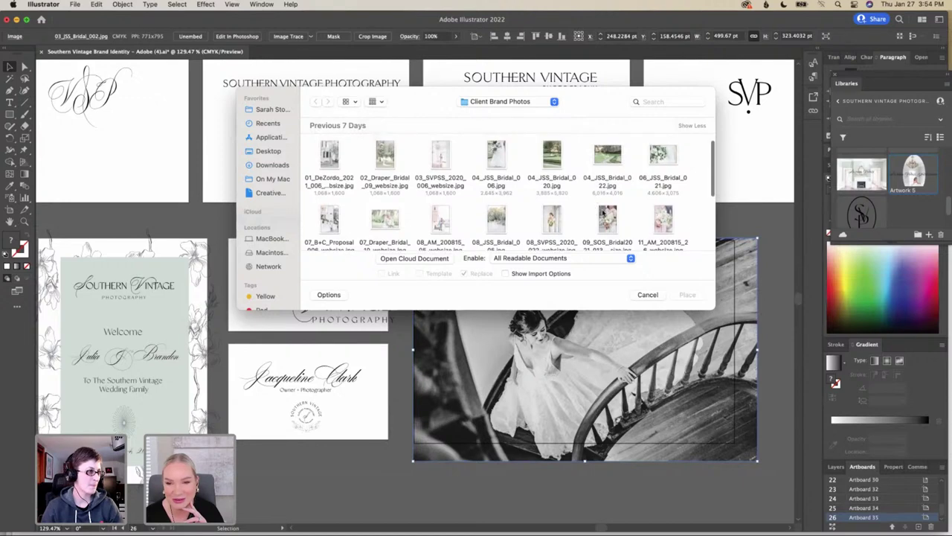
left_click(606, 217)
left_click(681, 295)
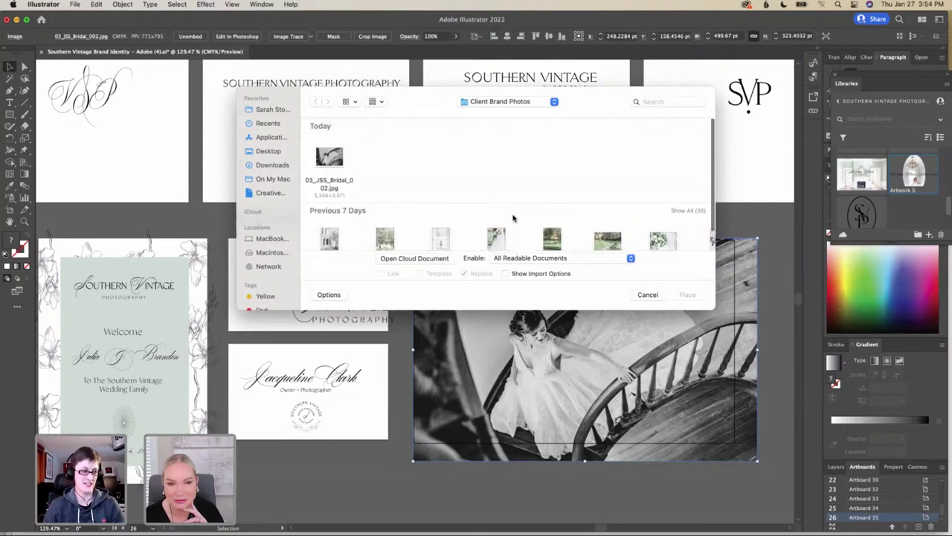
Browse to the Adobe Client Brand Photos folder and load the 09_SOS bouquet photo
scroll(513, 217, "down", 2)
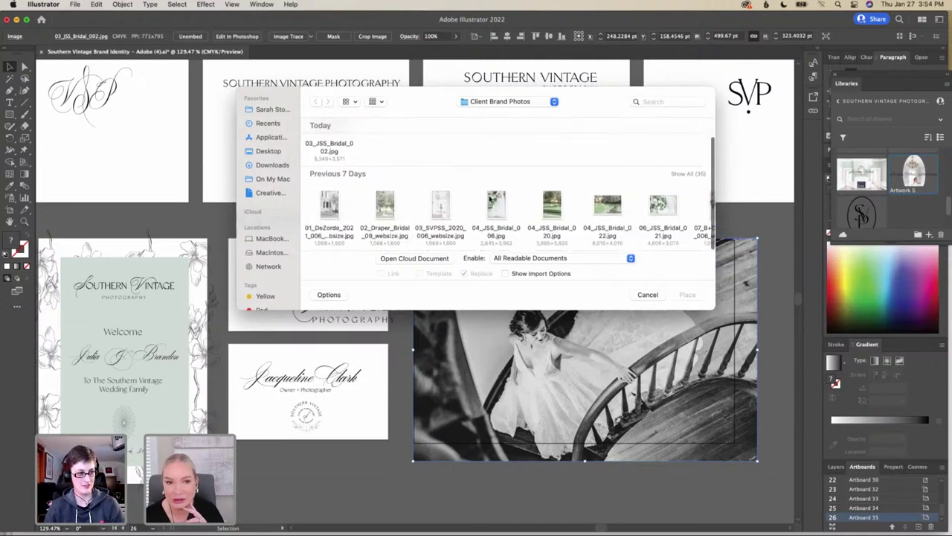
left_click(375, 102)
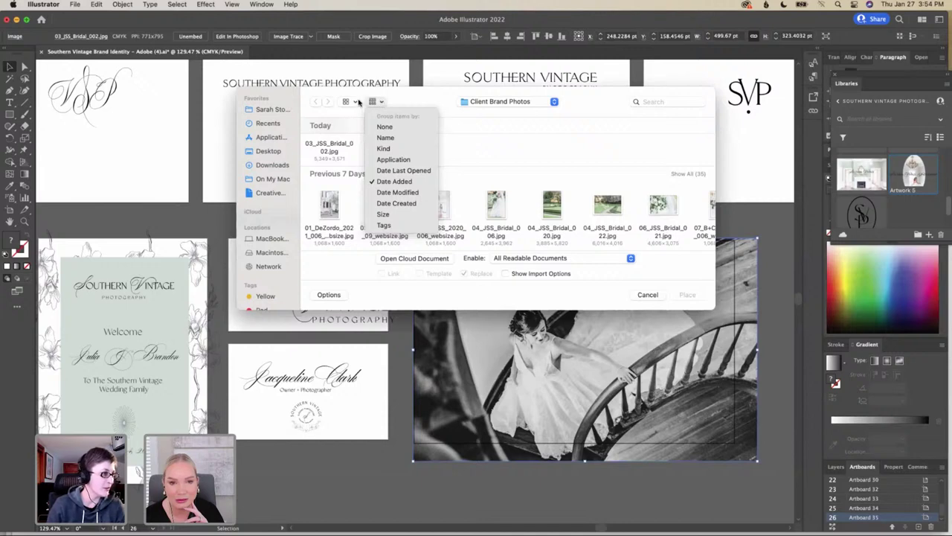
left_click(358, 102)
left_click(355, 103)
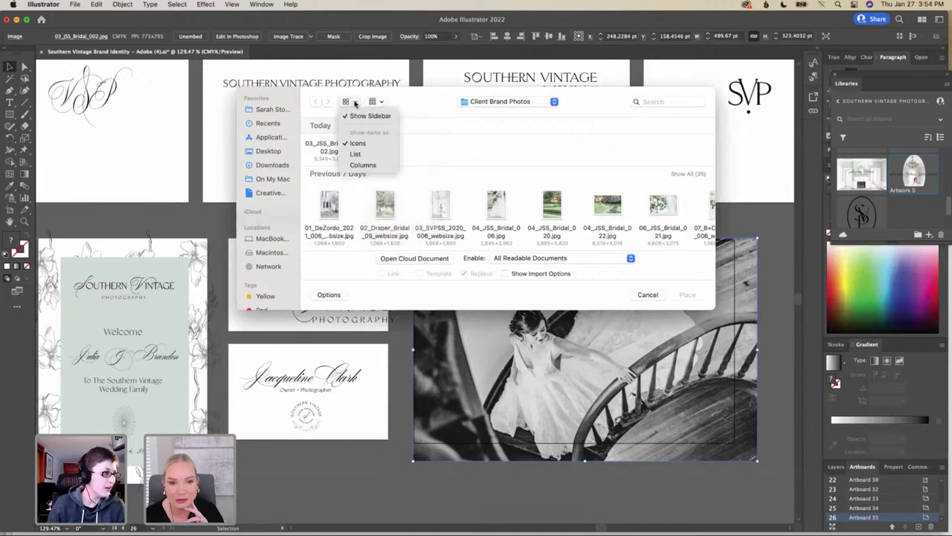
left_click(355, 103)
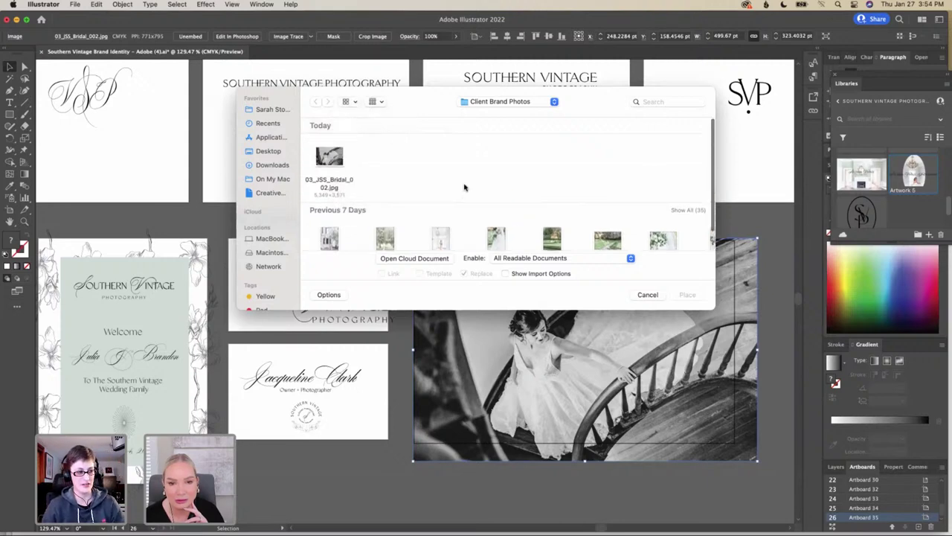
left_click(530, 105)
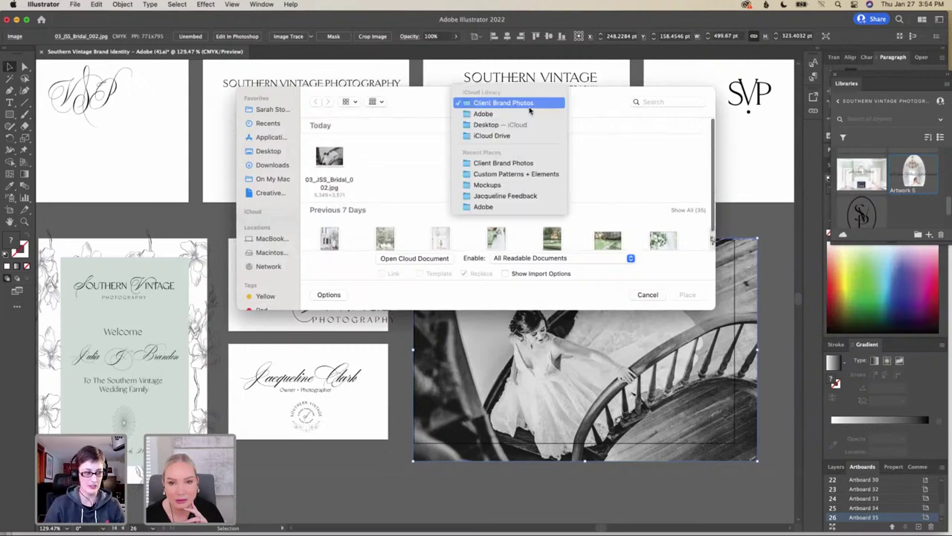
left_click(440, 115)
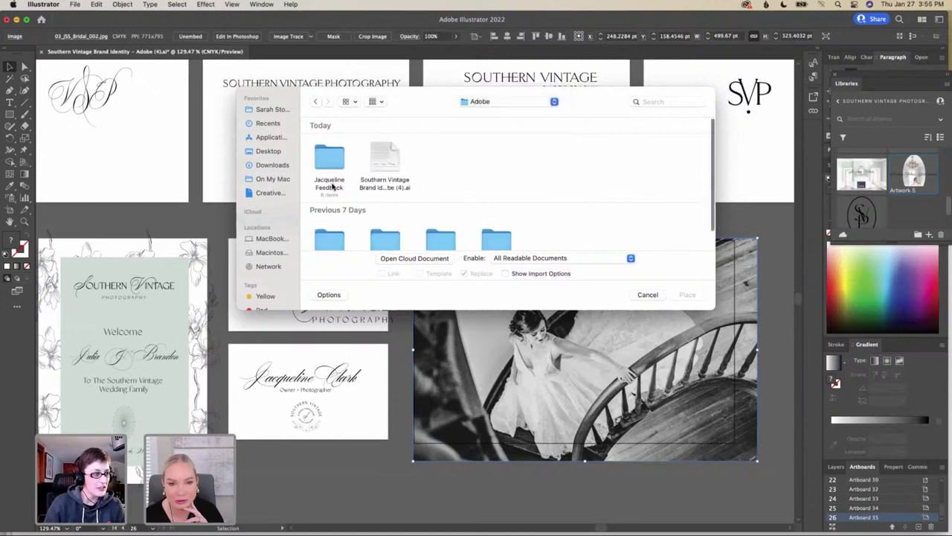
scroll(330, 181, "down", 2)
left_click(333, 220)
double_click(333, 220)
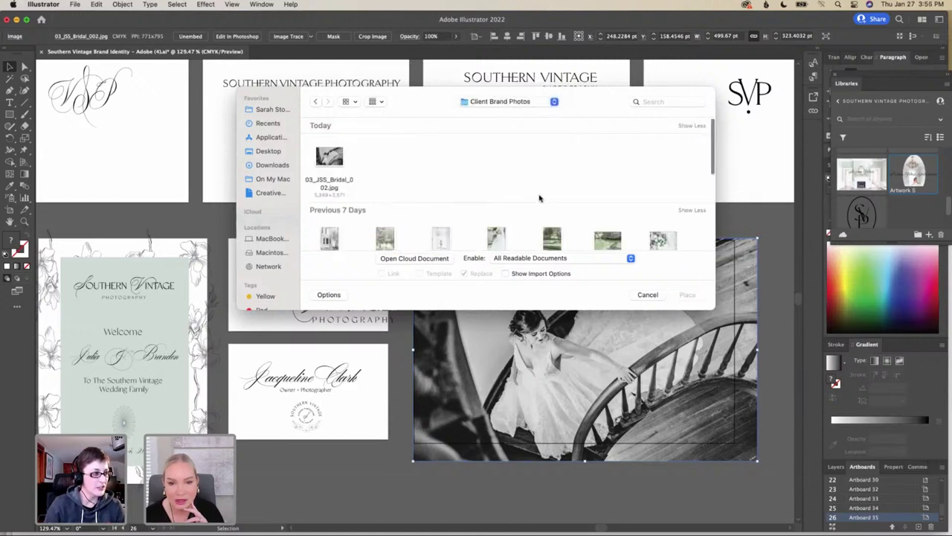
scroll(540, 196, "down", 3)
left_click(608, 165)
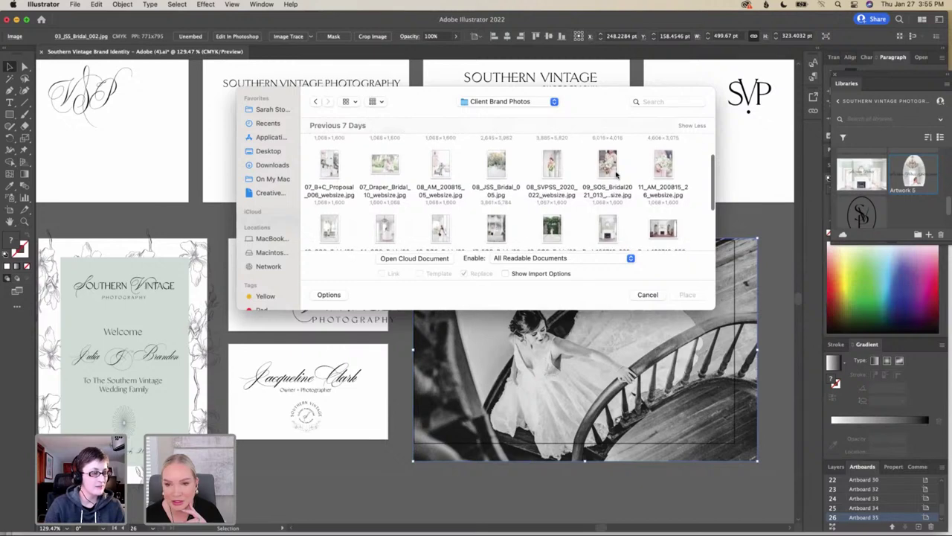
left_click(688, 295)
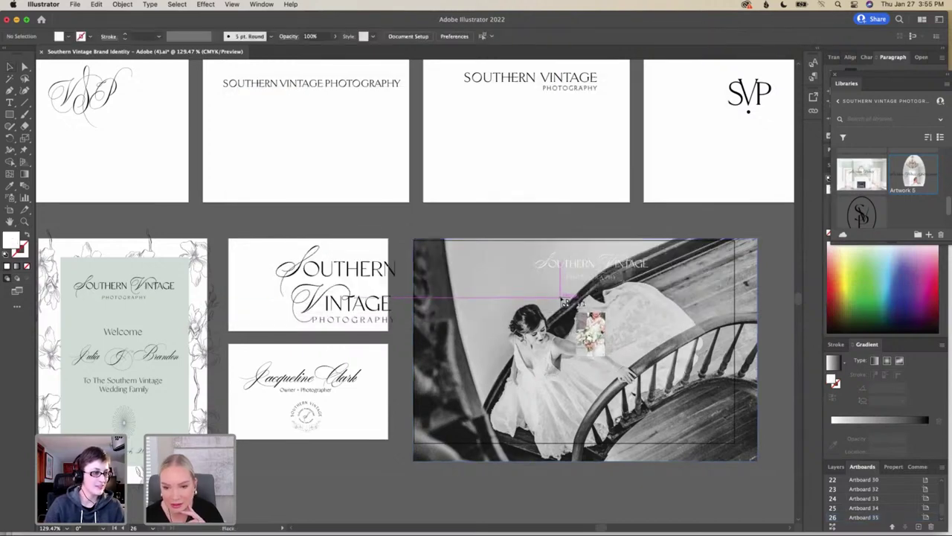
Place the bouquet photo over the bride, enlarged and centred at about 144.5 × 207.8 pt
left_click_drag(557, 292, 638, 414)
left_click_drag(579, 361, 576, 360)
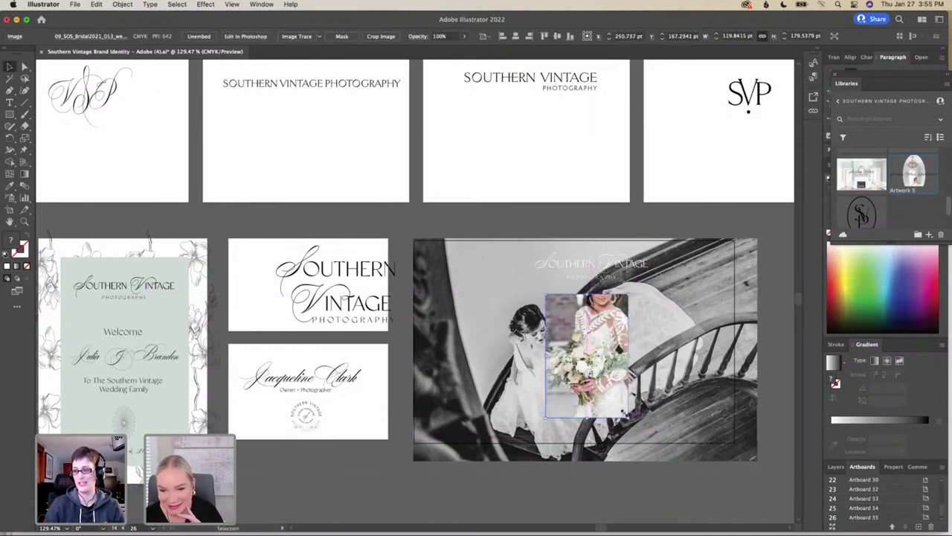
left_click_drag(629, 417, 639, 430)
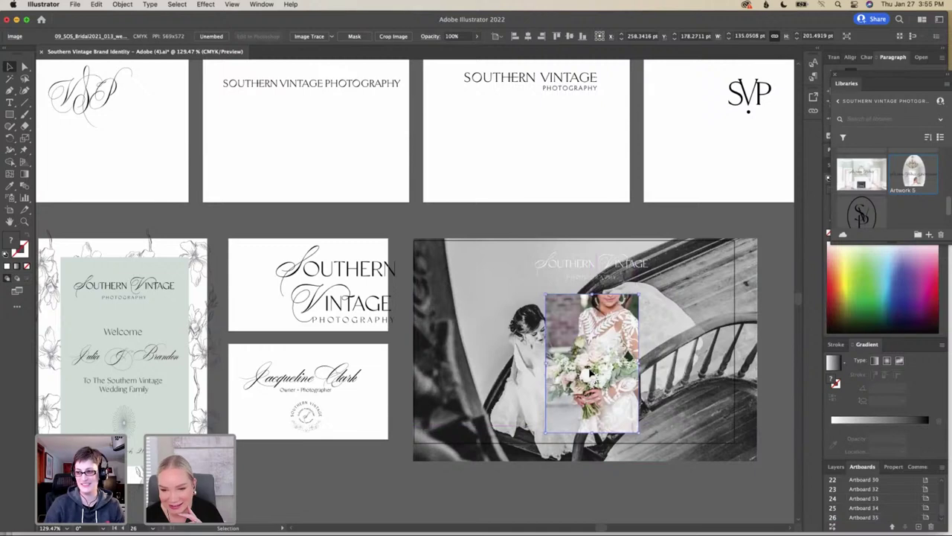
left_click_drag(596, 376, 588, 368)
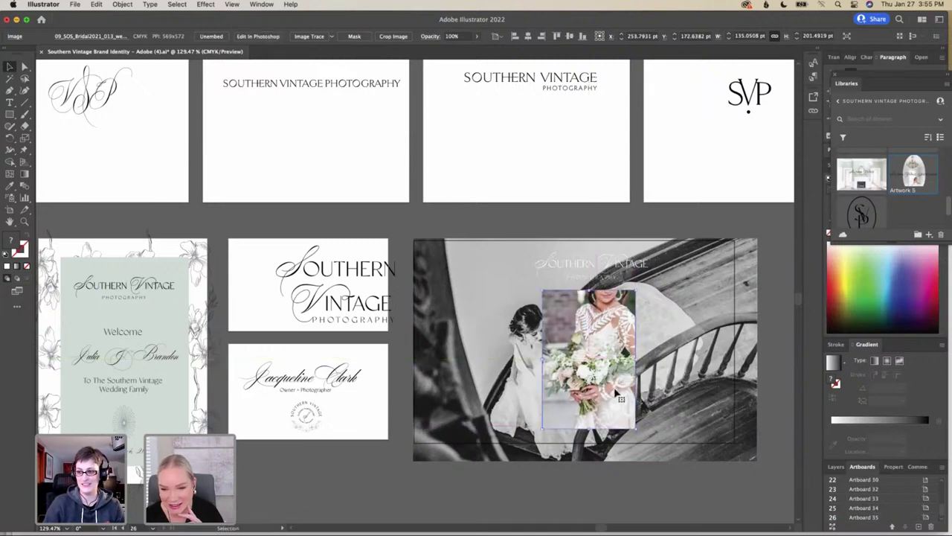
left_click_drag(638, 430, 640, 433)
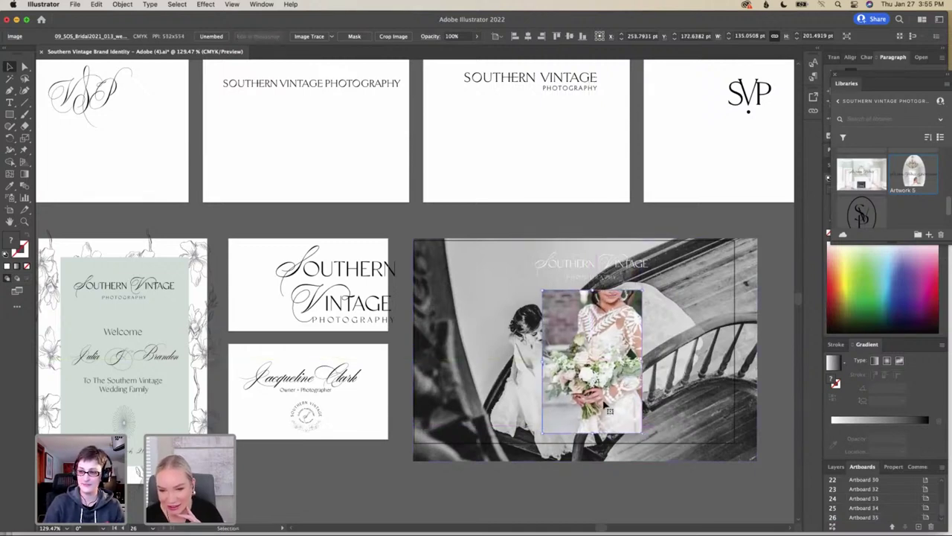
left_click_drag(606, 405, 598, 402)
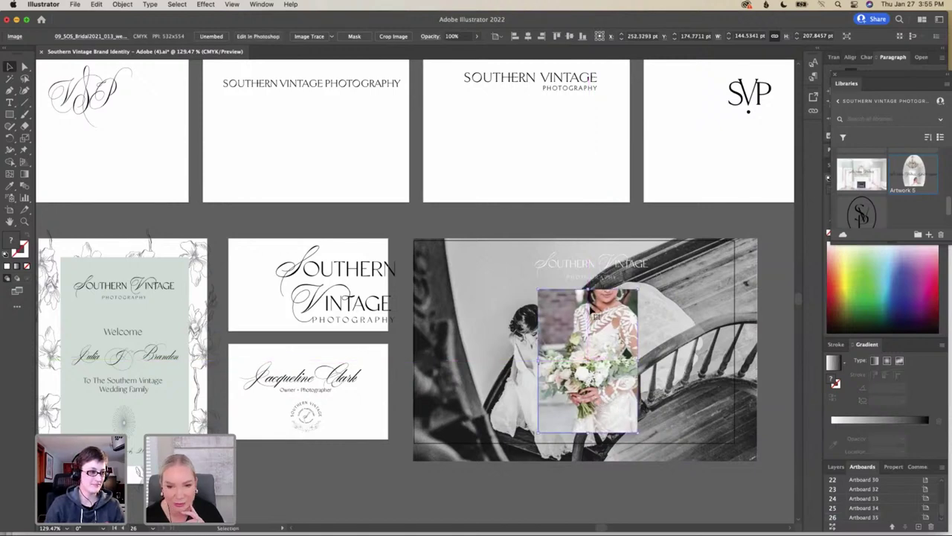
left_click(10, 114)
left_click_drag(10, 114, 55, 138)
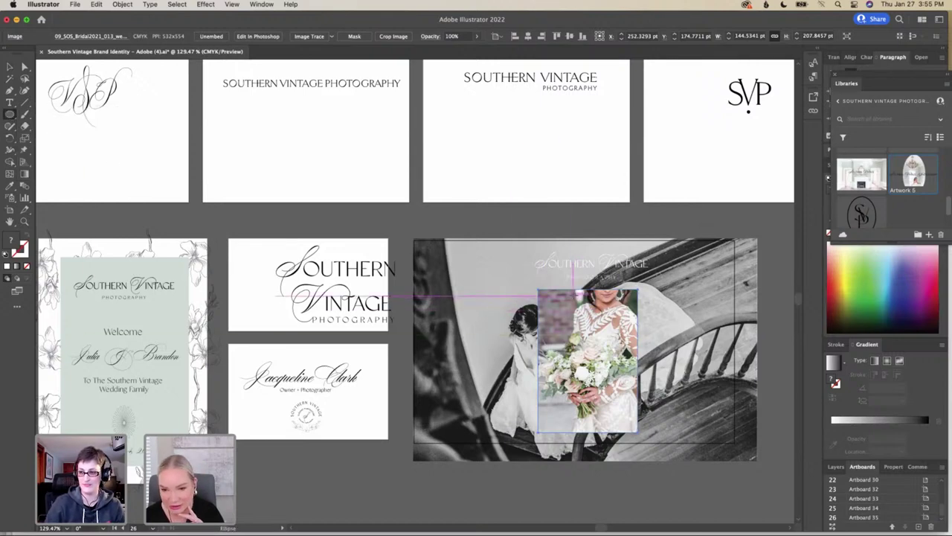
Draw an oval over the bouquet photo and adjust the photo to sit beneath it
left_click_drag(573, 291, 594, 331)
left_click_drag(619, 416, 656, 448)
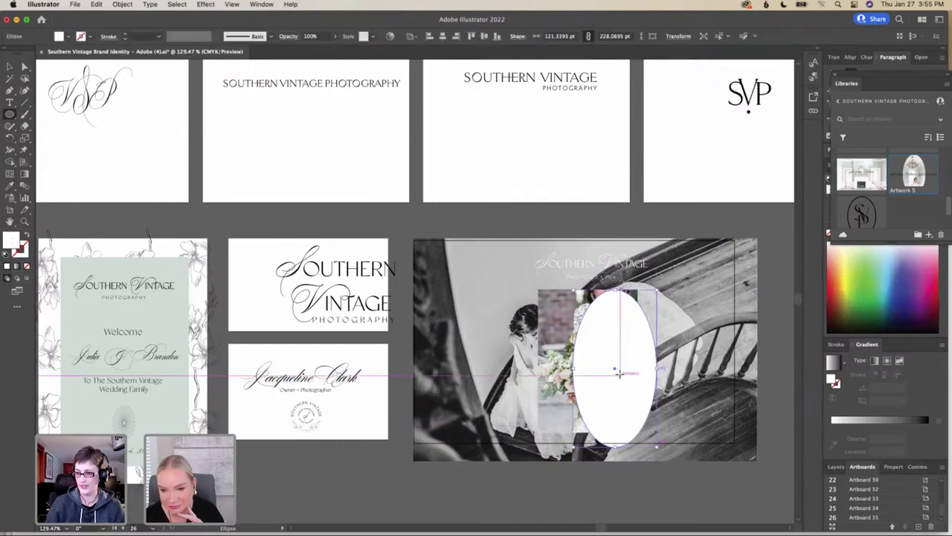
left_click_drag(614, 368, 586, 365)
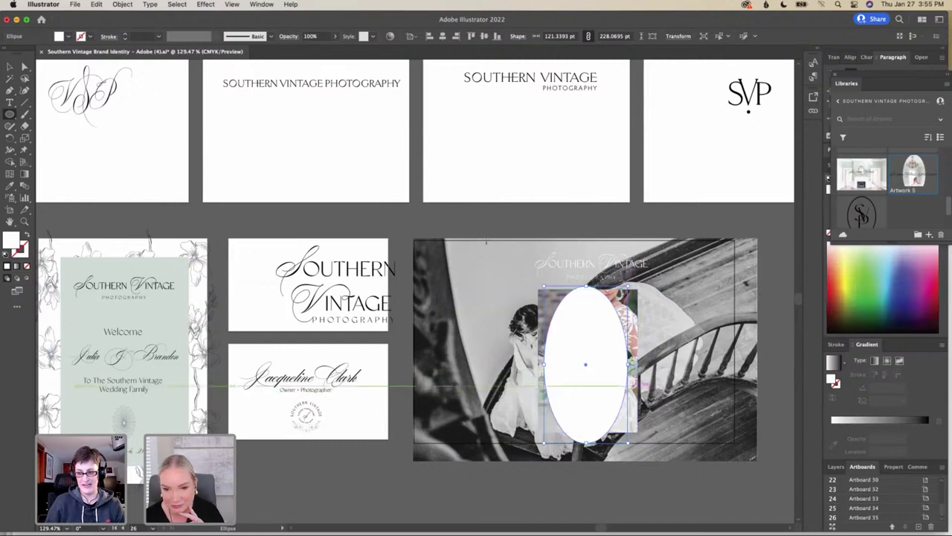
left_click(10, 66)
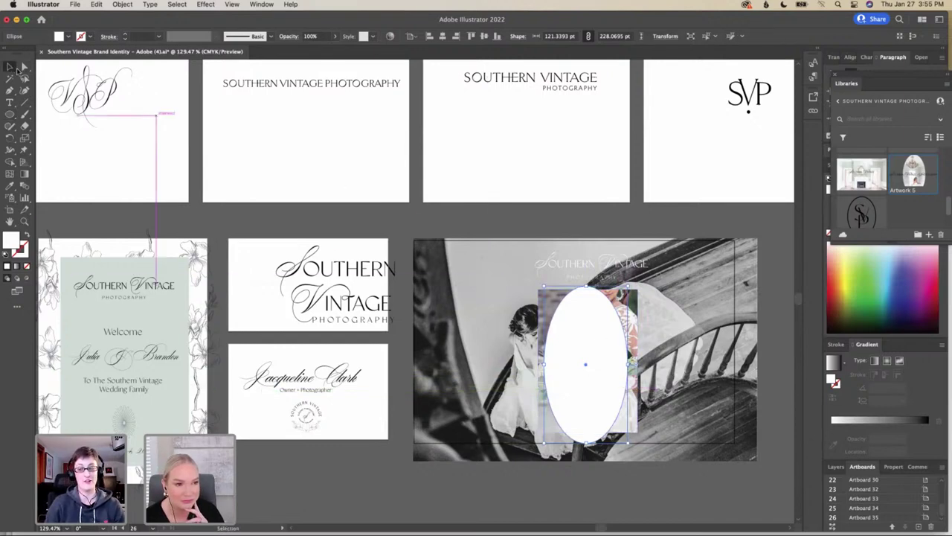
left_click_drag(543, 319, 587, 287)
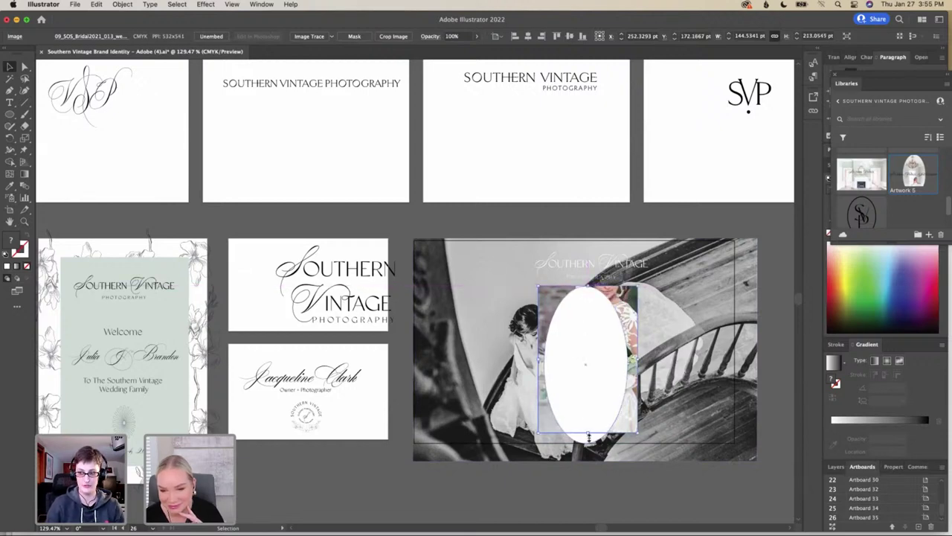
left_click_drag(588, 437, 588, 445)
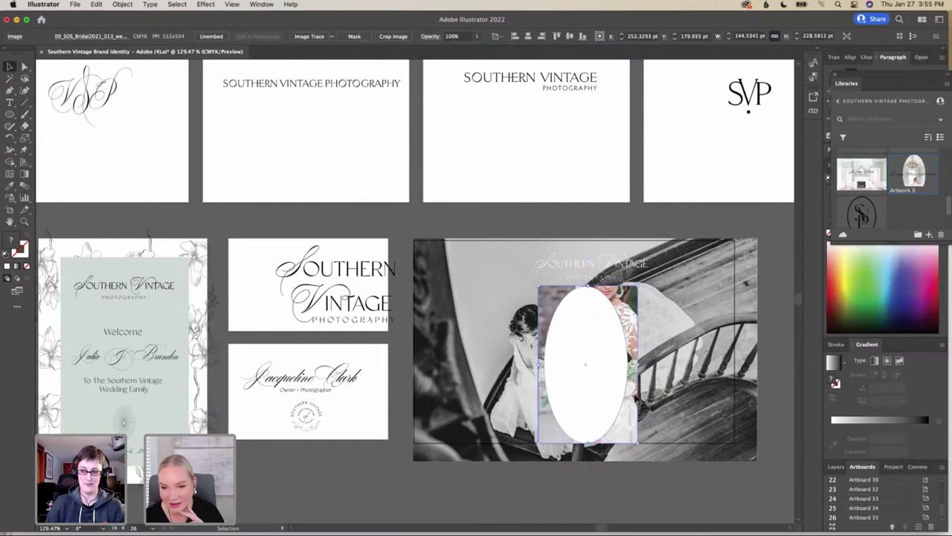
left_click_drag(631, 396, 629, 396)
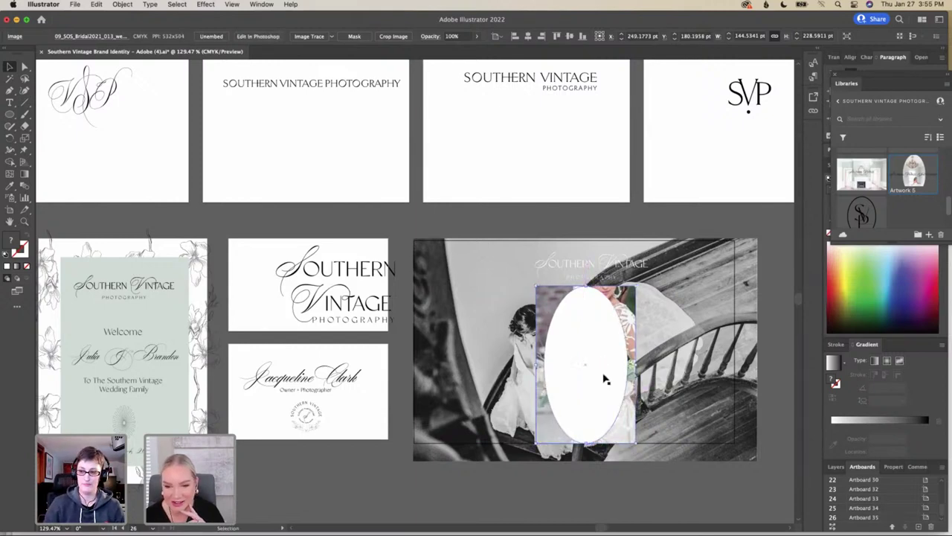
Make a clipping mask from the photo and oval, then widen the oval to about 121 × 228 pt
right_click(604, 378)
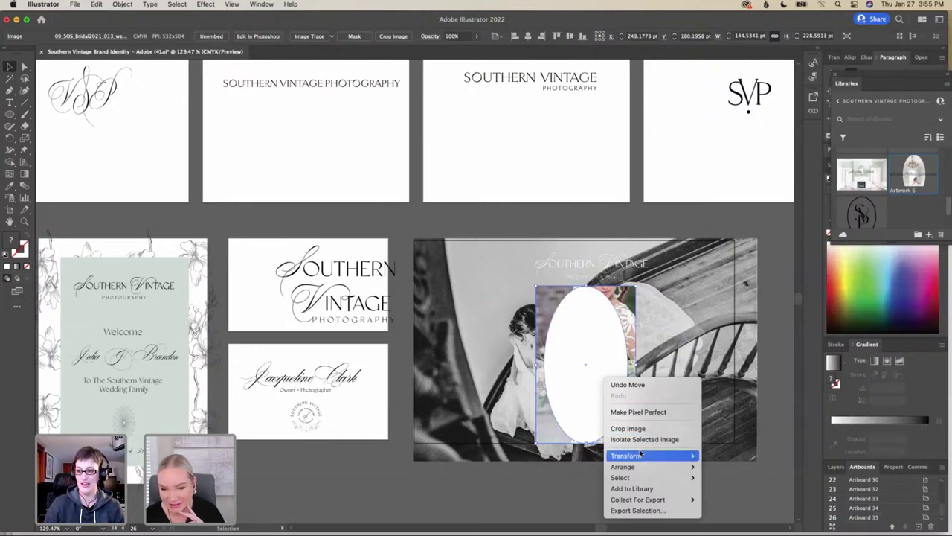
left_click(545, 423)
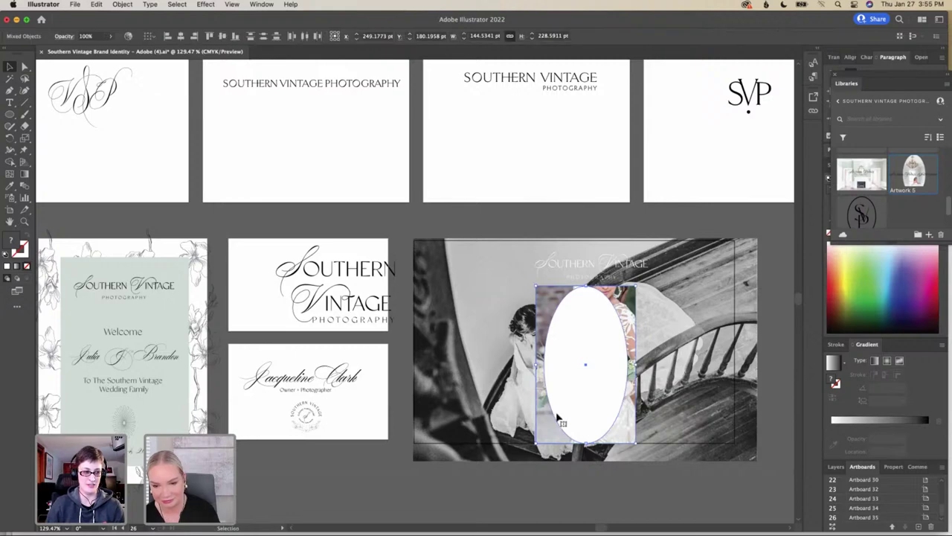
right_click(611, 421)
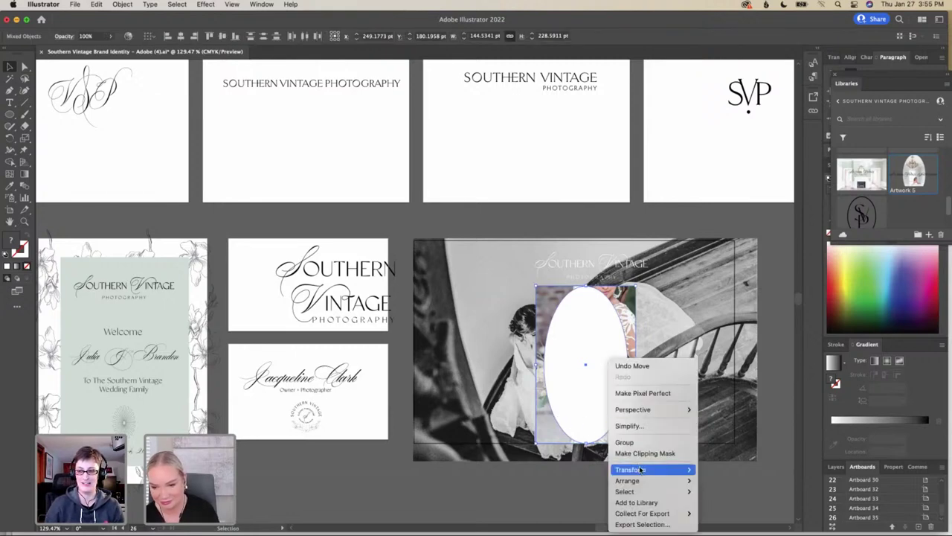
mouse_move(639, 469)
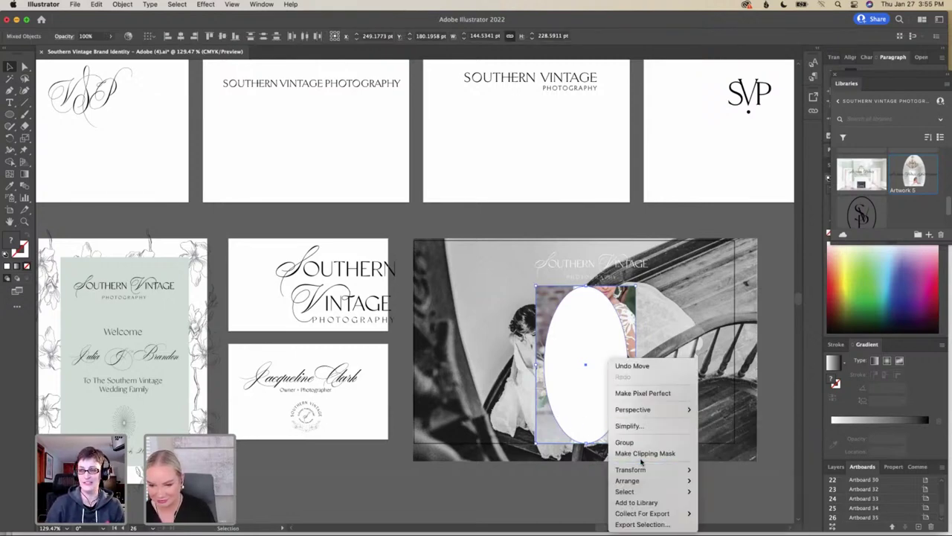
left_click(640, 453)
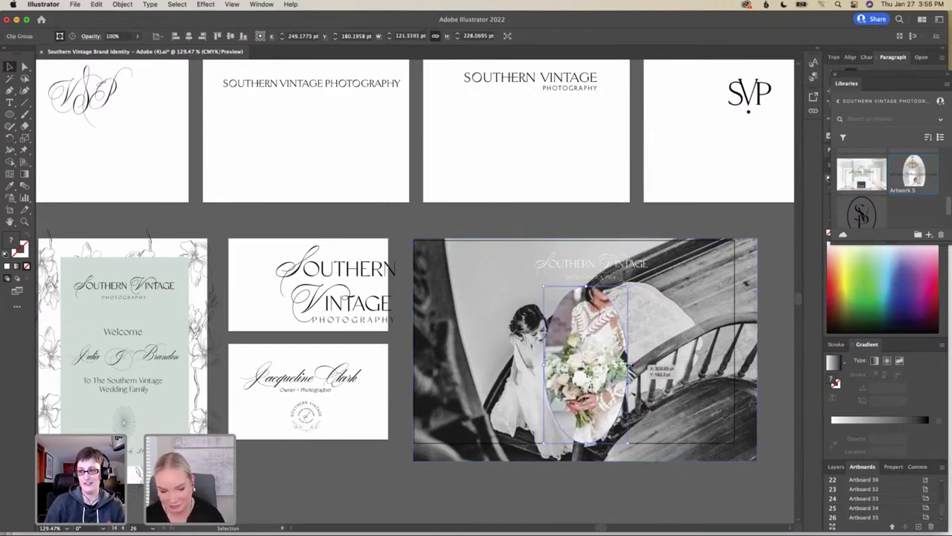
left_click_drag(629, 364, 628, 366)
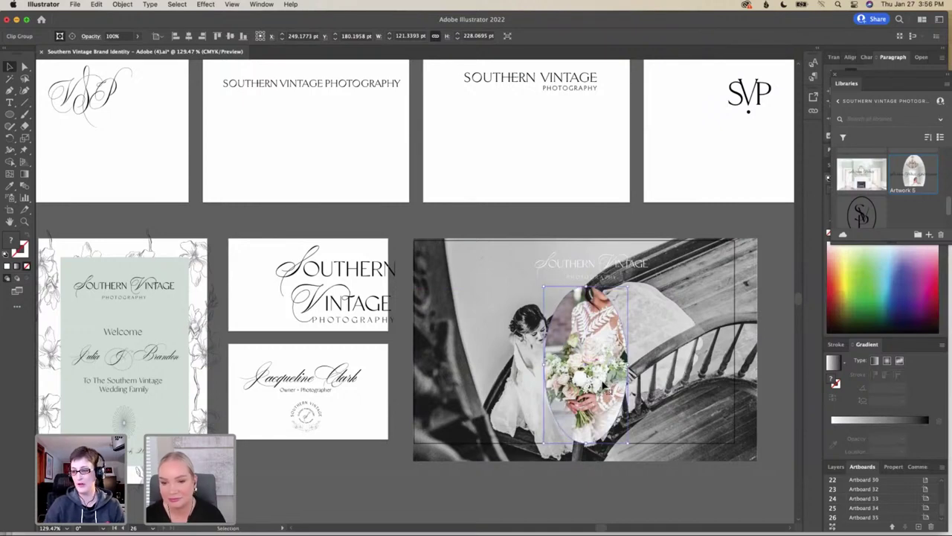
Type the title 'southern grace' on the background photo
left_click(491, 376)
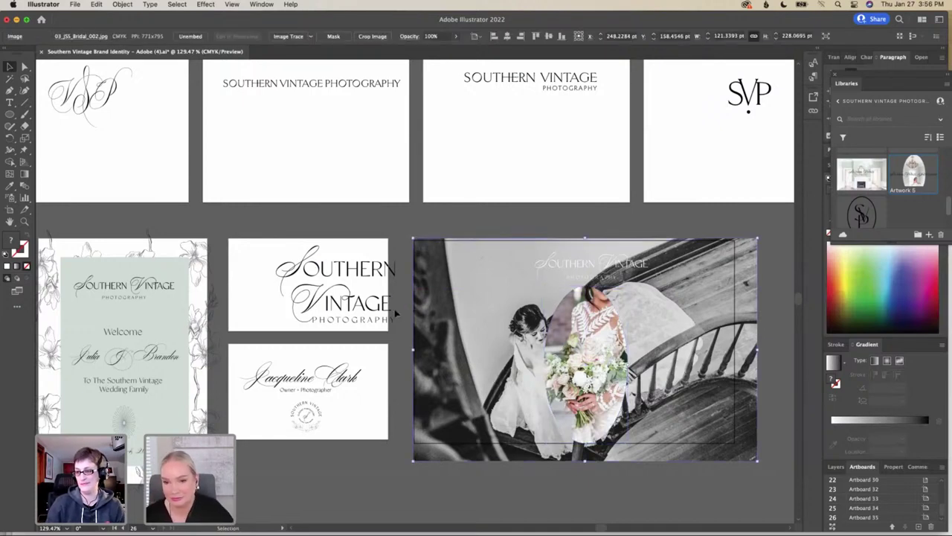
left_click(9, 104)
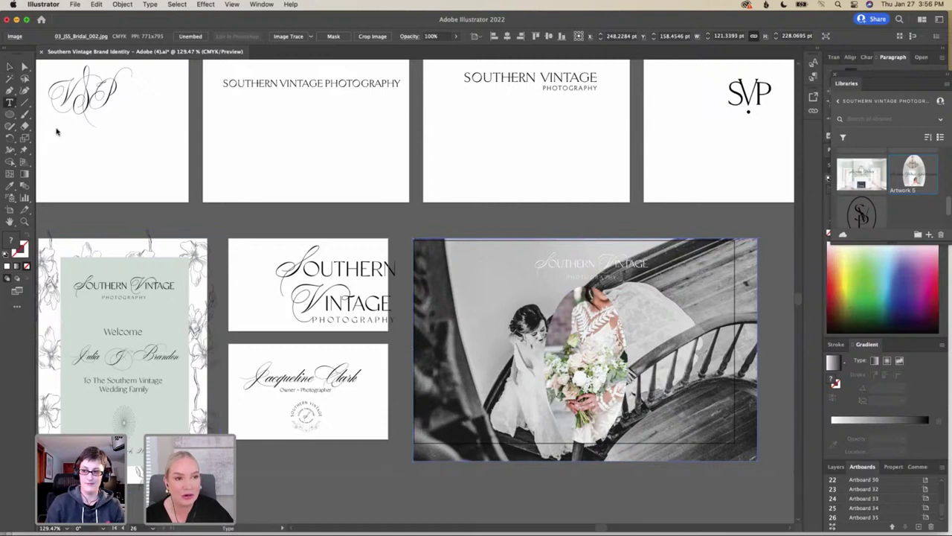
left_click(502, 347)
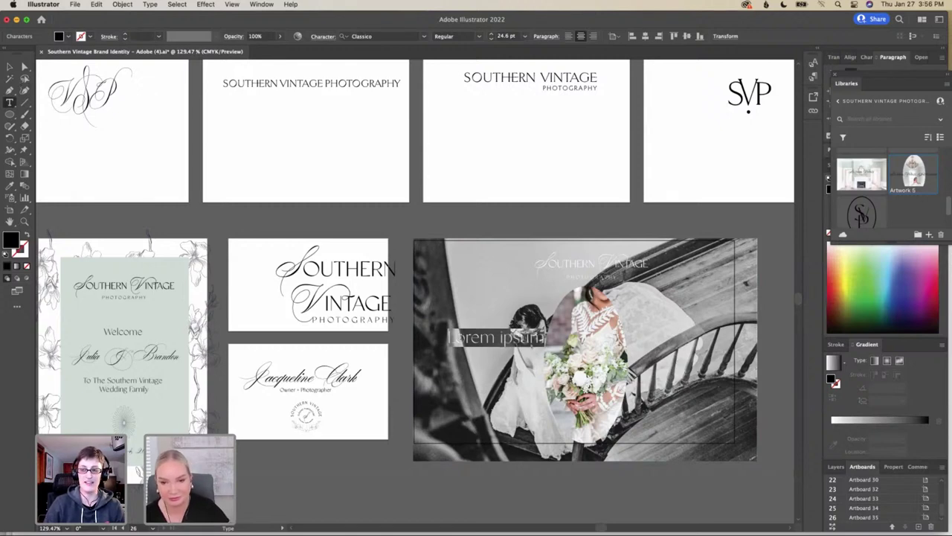
type("souther")
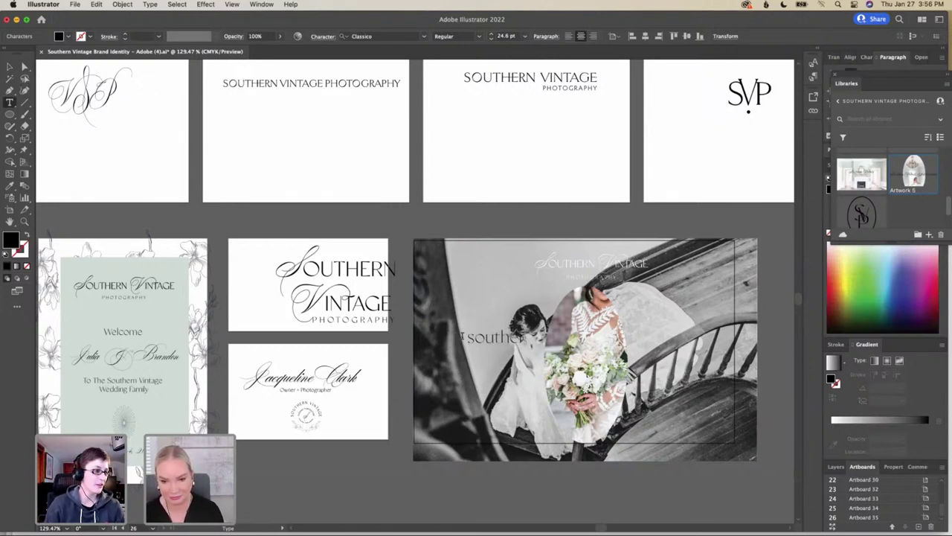
type("n grace")
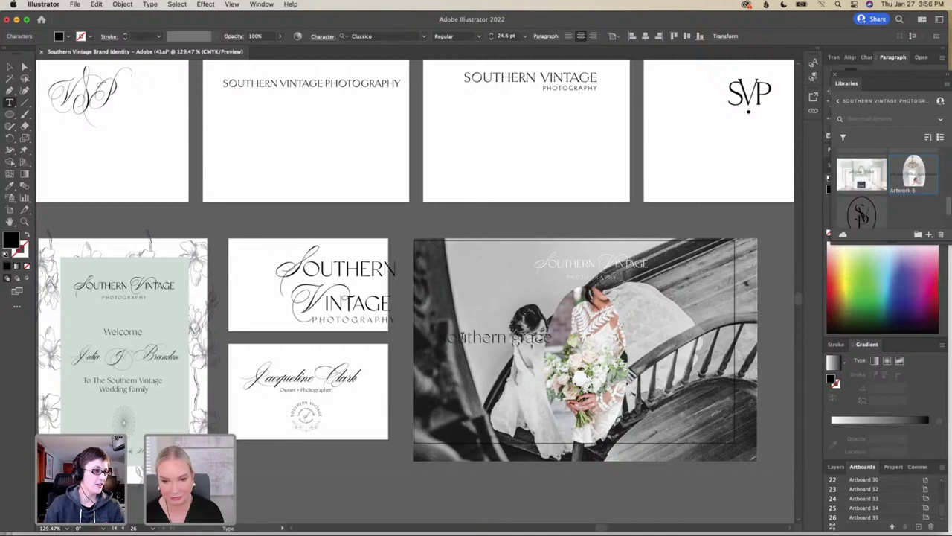
Colour the southern grace text white (#ffffff)
left_click_drag(441, 337, 551, 337)
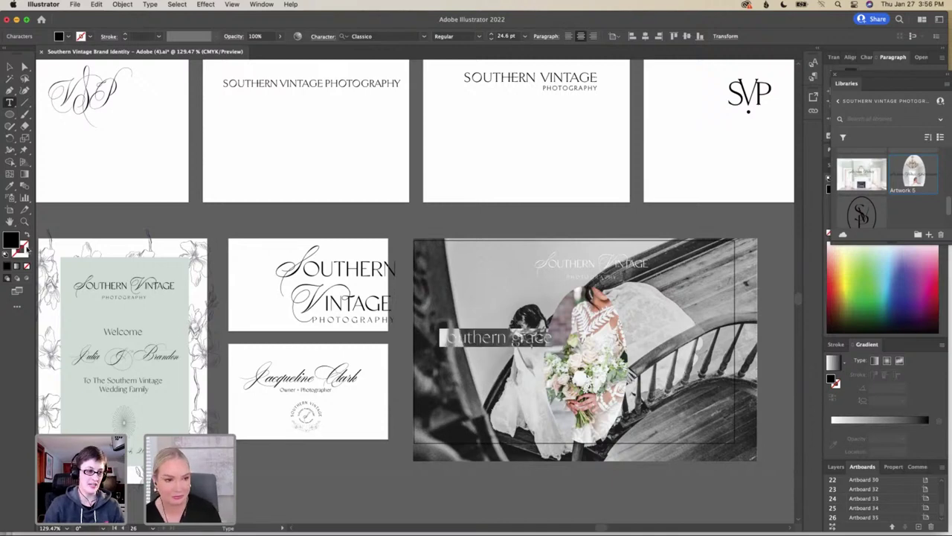
double_click(11, 241)
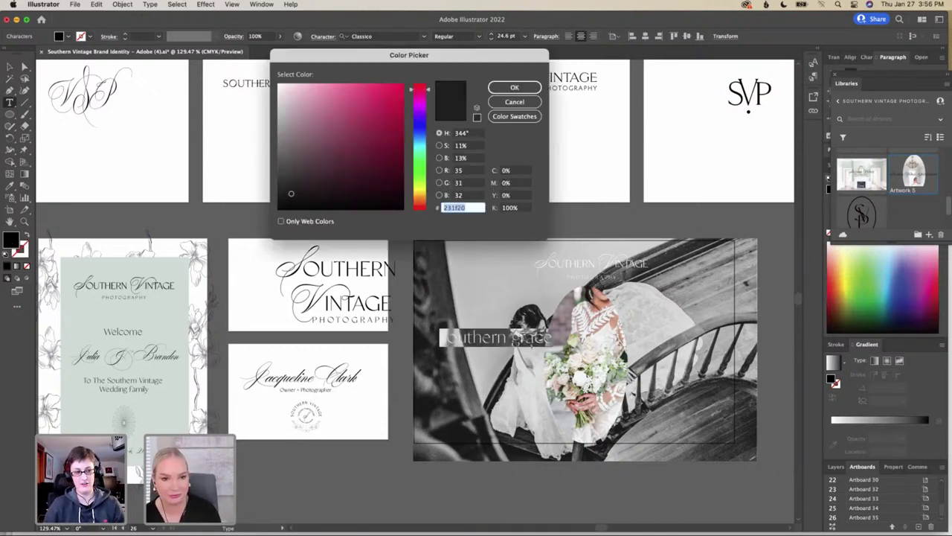
type("ffffff")
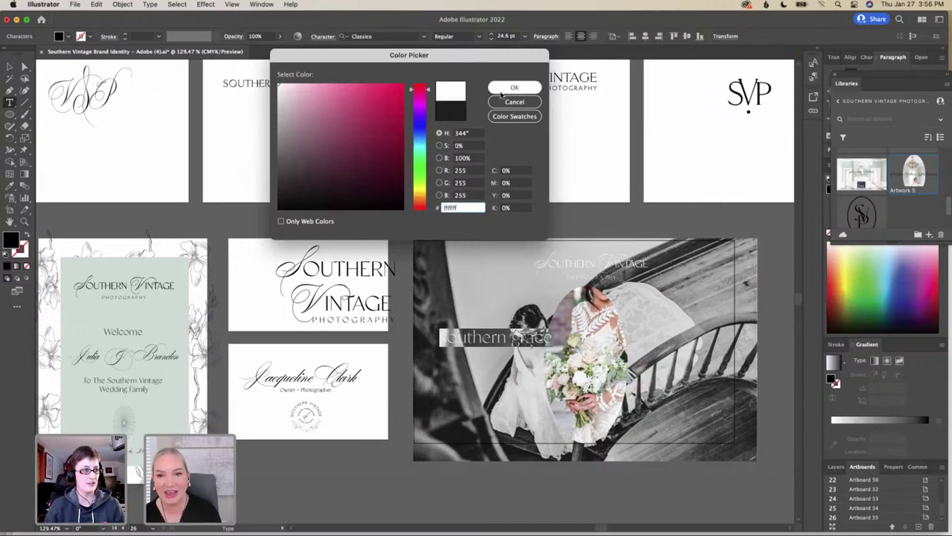
left_click(504, 90)
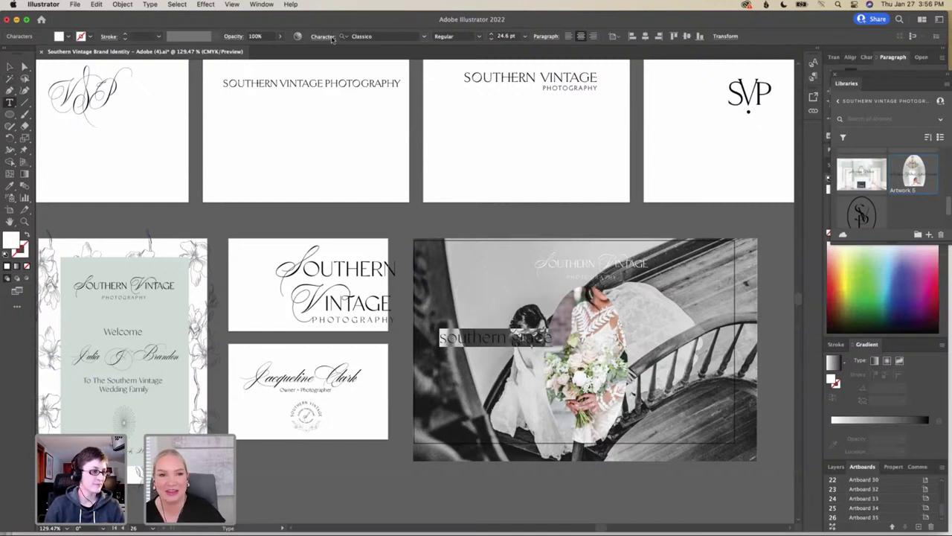
Set the title's font to Desirable Calligraphy
left_click(366, 35)
type("grac")
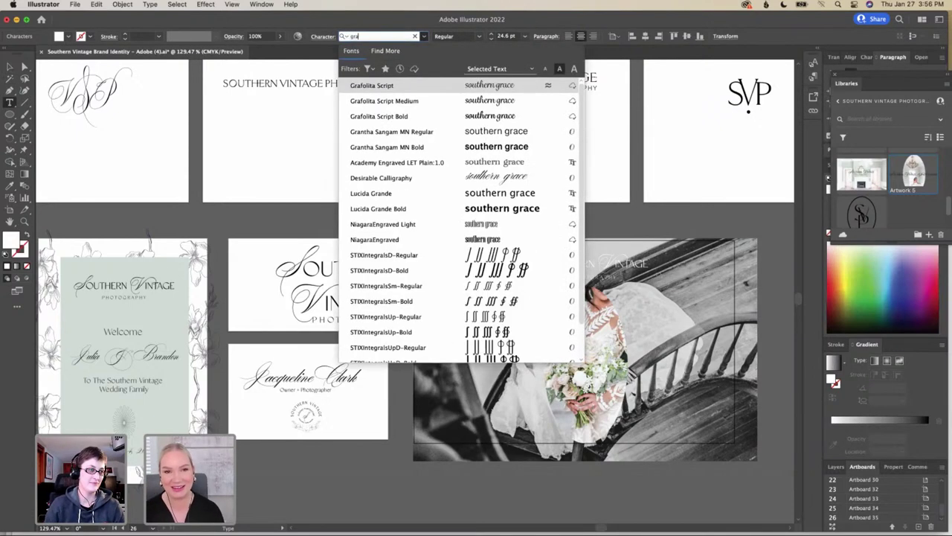
key("BackSpace")
key("BackSpace")
key("BackSpace")
key("BackSpace")
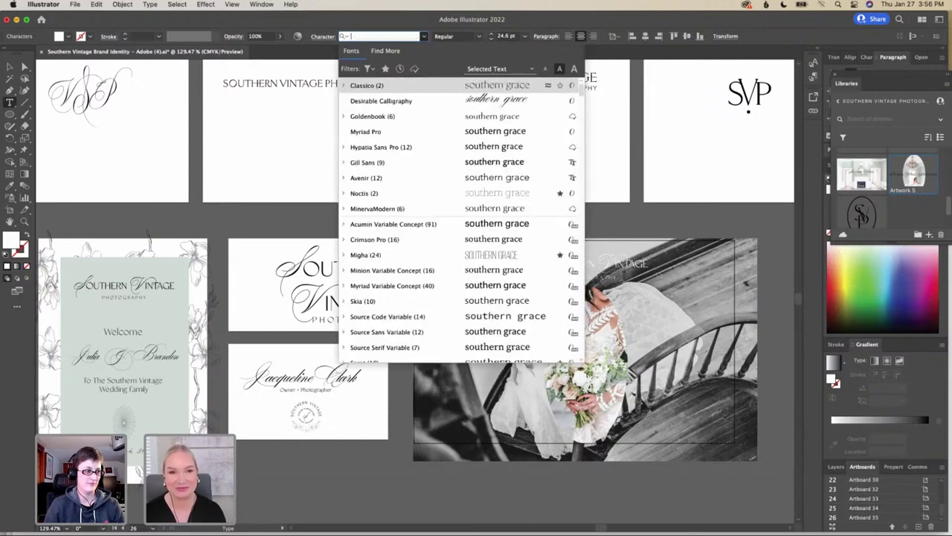
type("des")
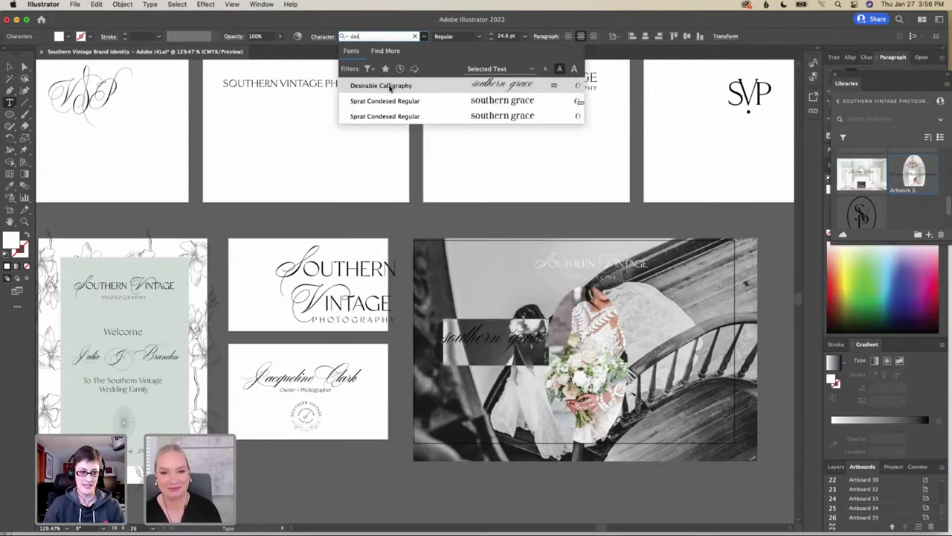
left_click(387, 85)
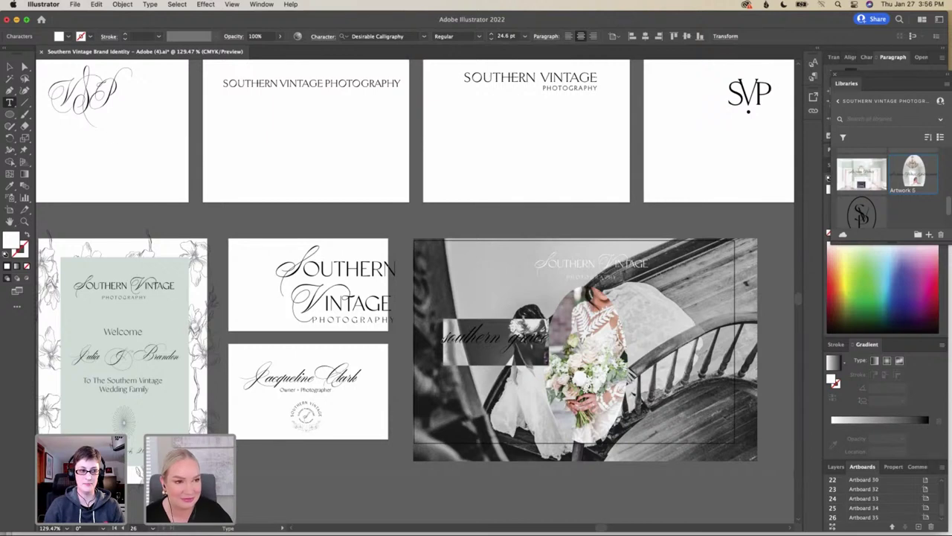
key("Escape")
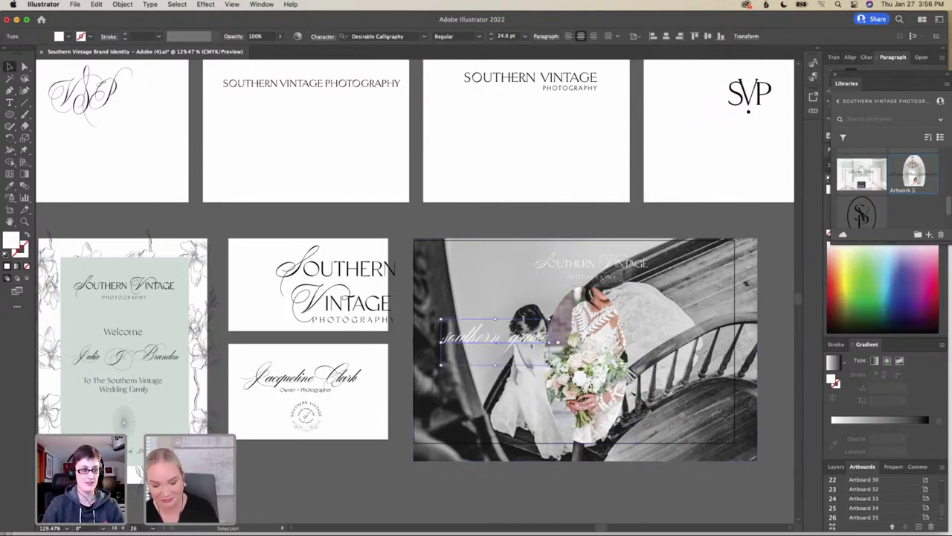
Scale the southern grace title to about 68.7 pt across the photo, then shift the photo down-left
left_click_drag(550, 365, 762, 435)
left_click_drag(628, 376, 640, 366)
left_click_drag(737, 298, 742, 296)
left_click_drag(659, 360, 634, 359)
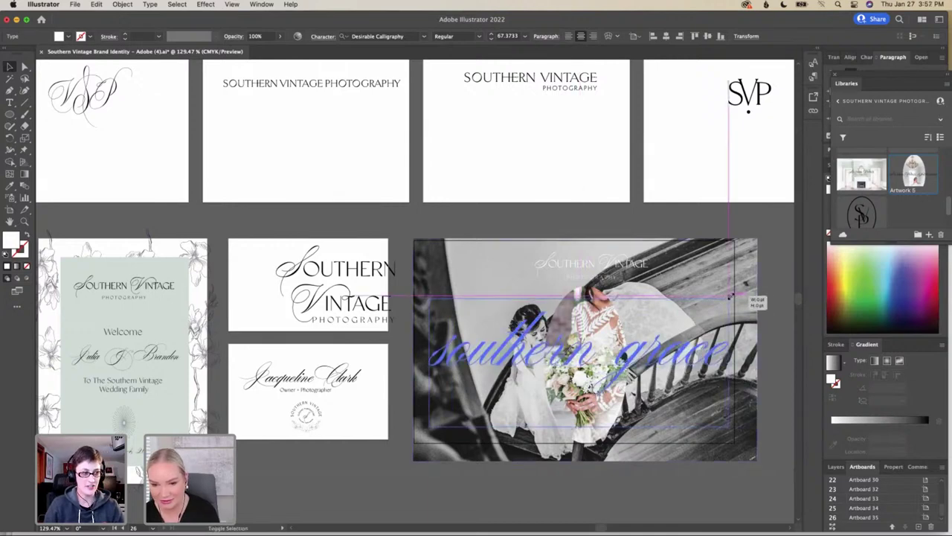
left_click_drag(638, 358, 635, 358)
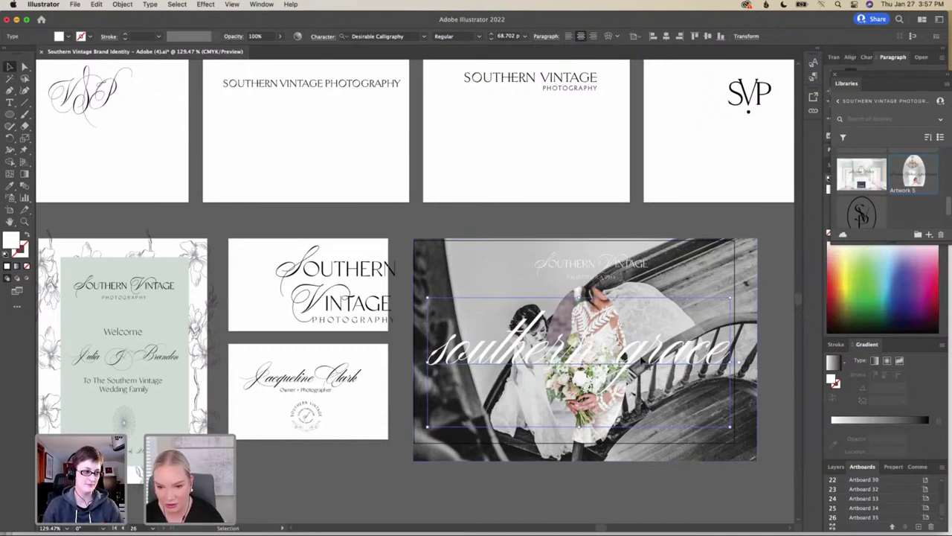
left_click_drag(643, 362, 641, 359)
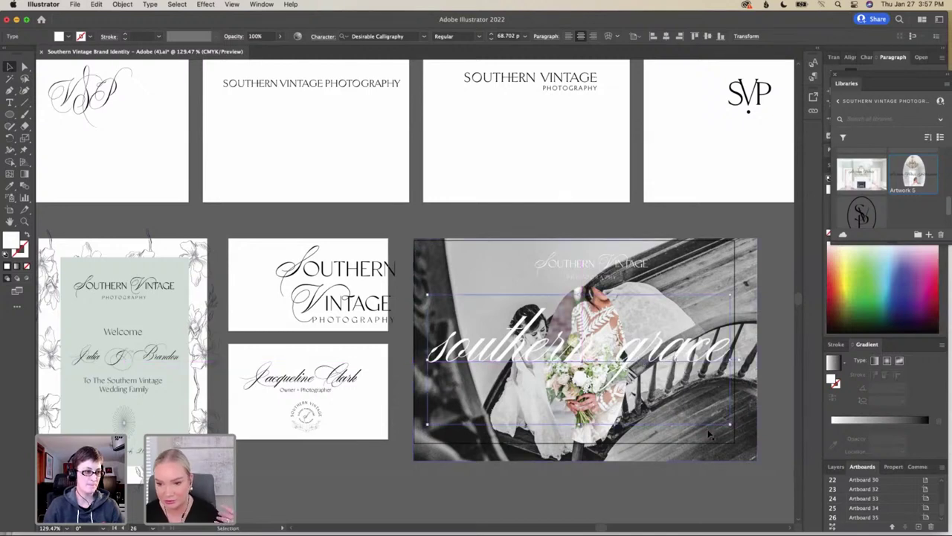
left_click_drag(707, 441, 691, 439)
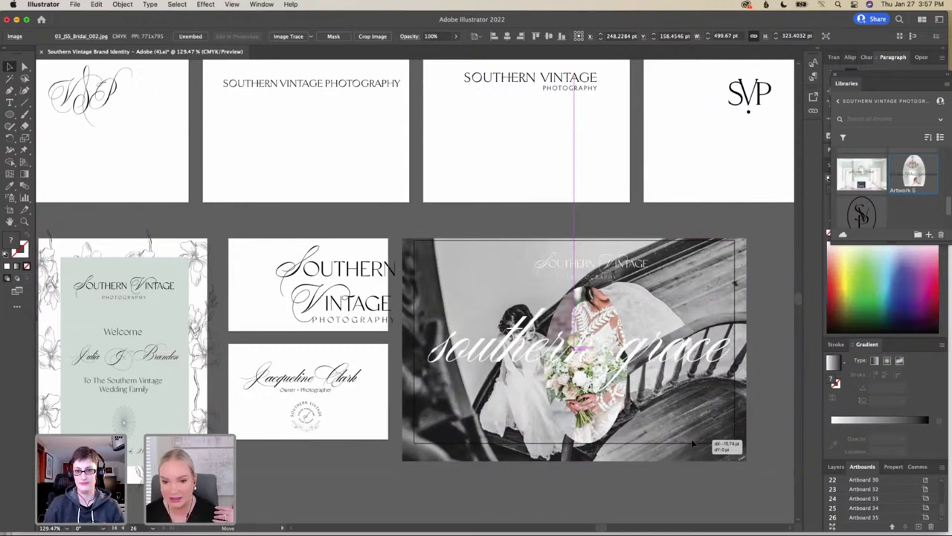
Settle the photo slightly, then shrink the faint Southern Vintage logo and nudge it left
left_click_drag(691, 439, 697, 444)
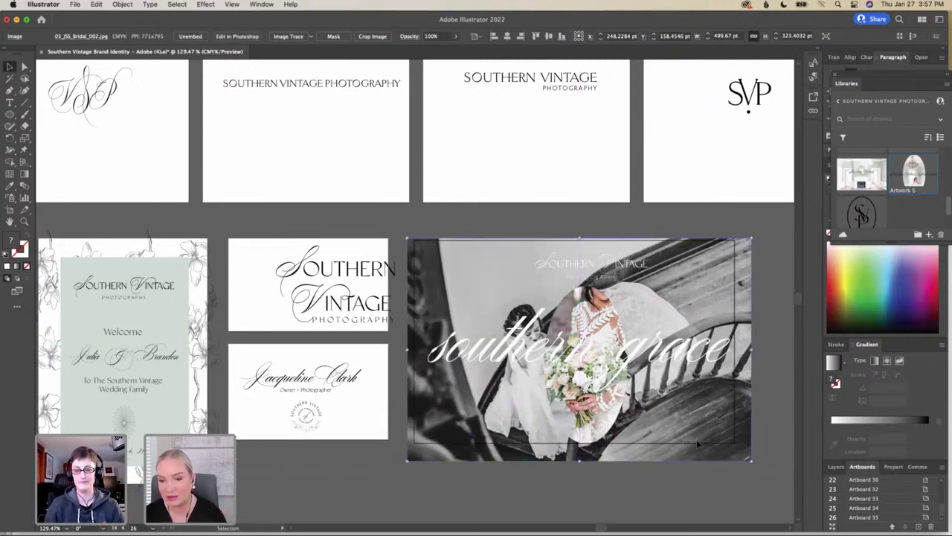
left_click(655, 274)
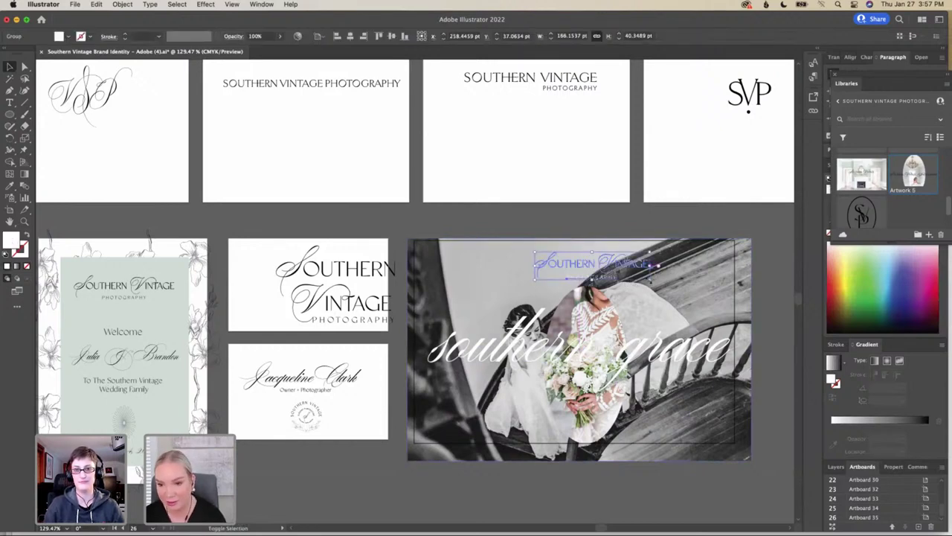
left_click_drag(653, 277, 643, 275)
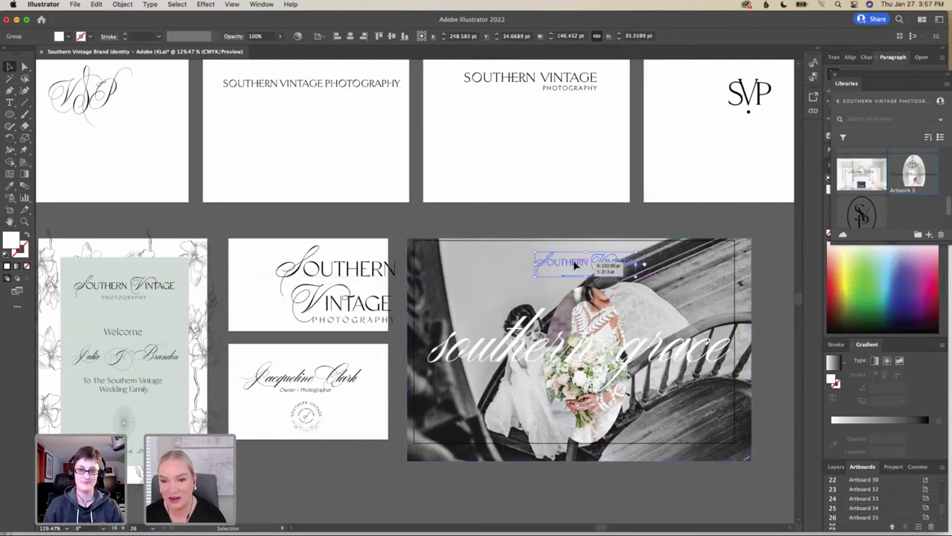
left_click_drag(577, 265, 570, 263)
left_click(570, 227)
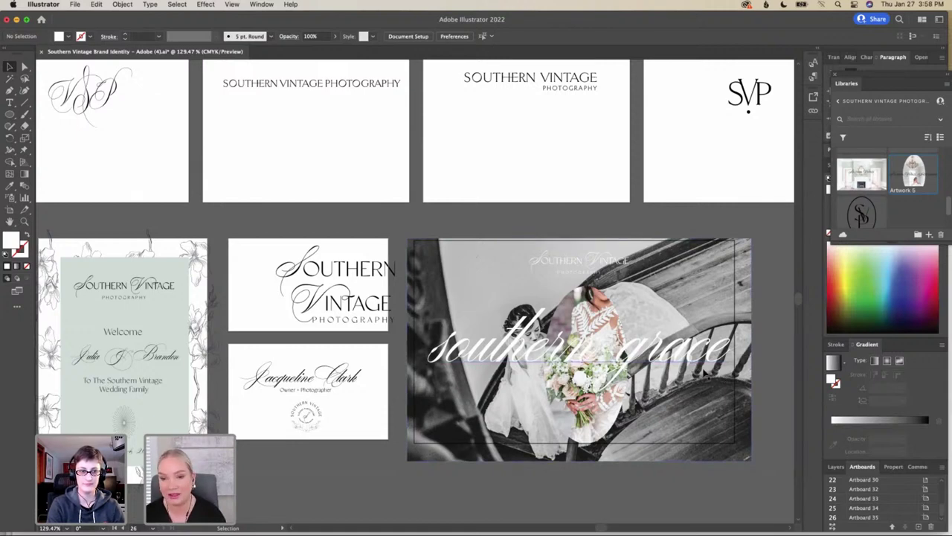
scroll(690, 378, "down", 2)
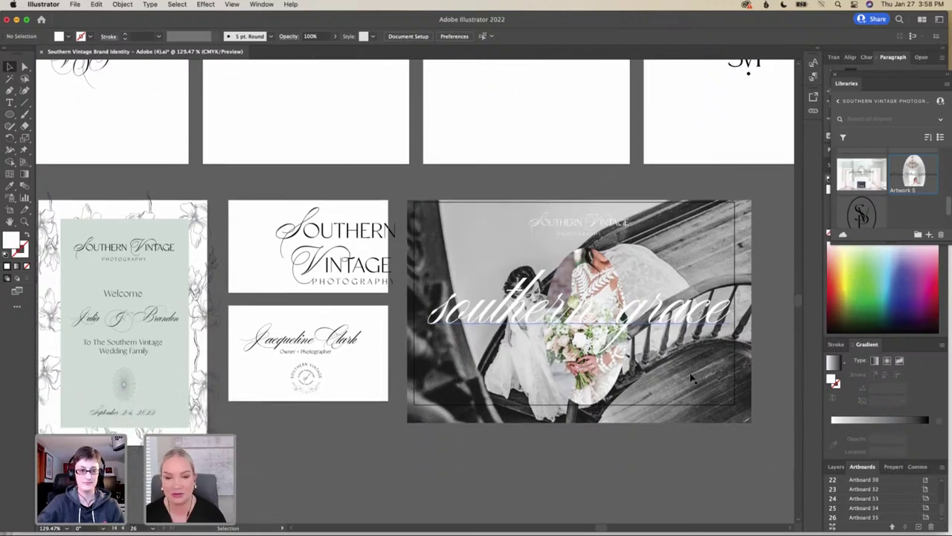
scroll(690, 378, "down", 1)
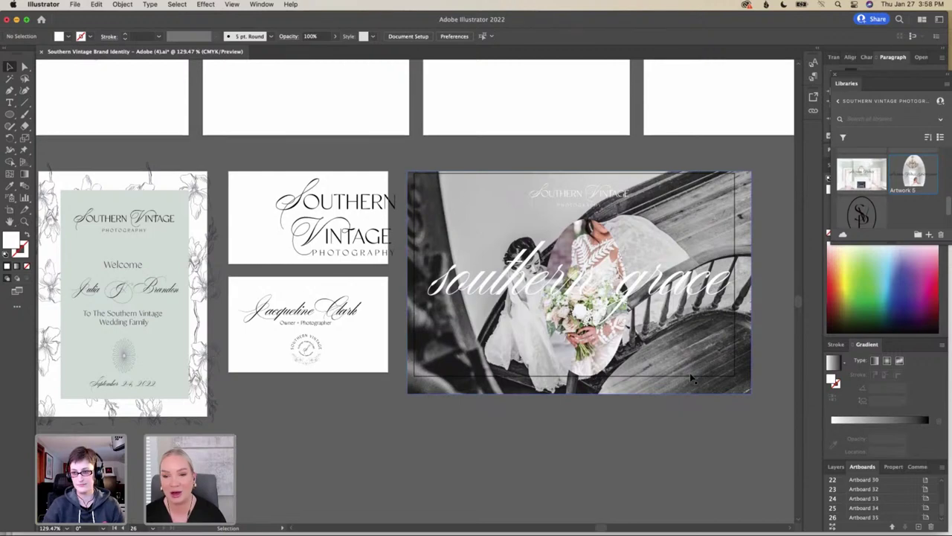
scroll(690, 377, "down", 1)
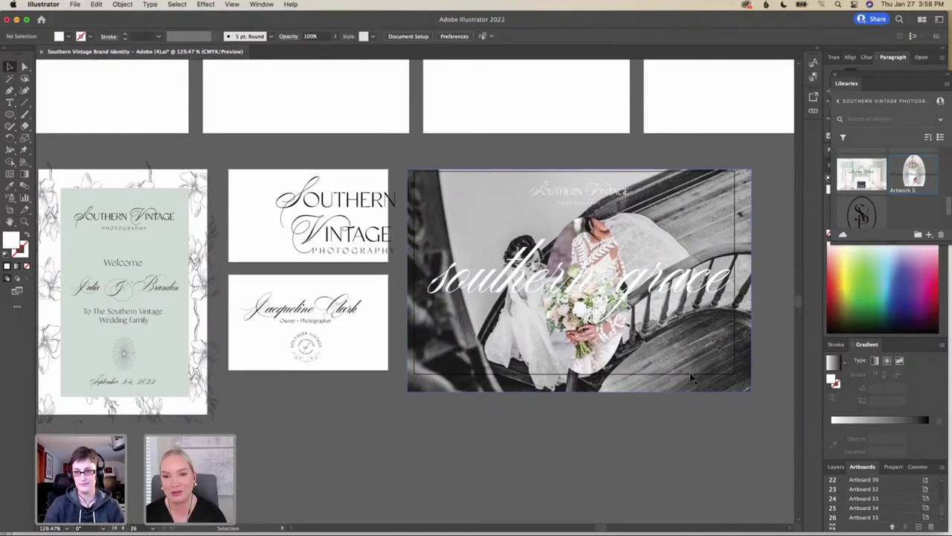
scroll(691, 377, "right", 5)
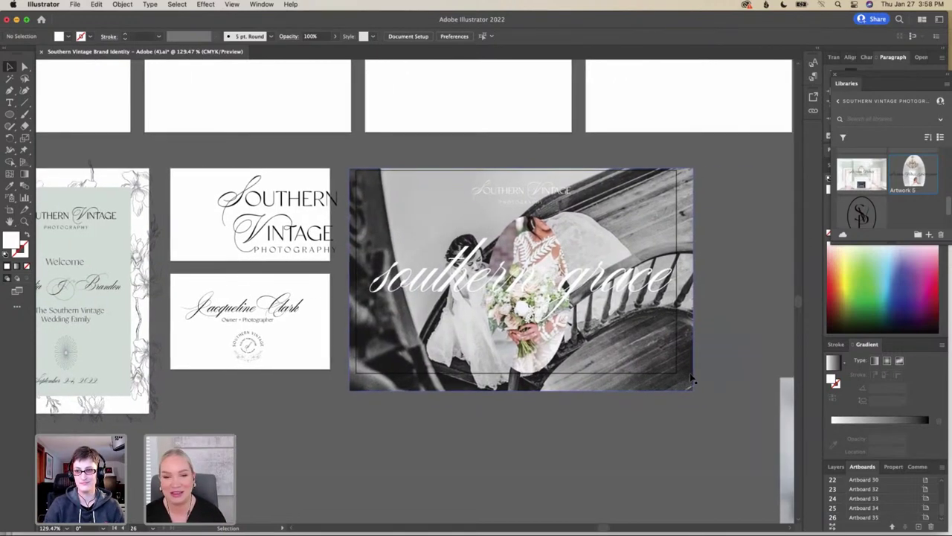
scroll(690, 377, "right", 4)
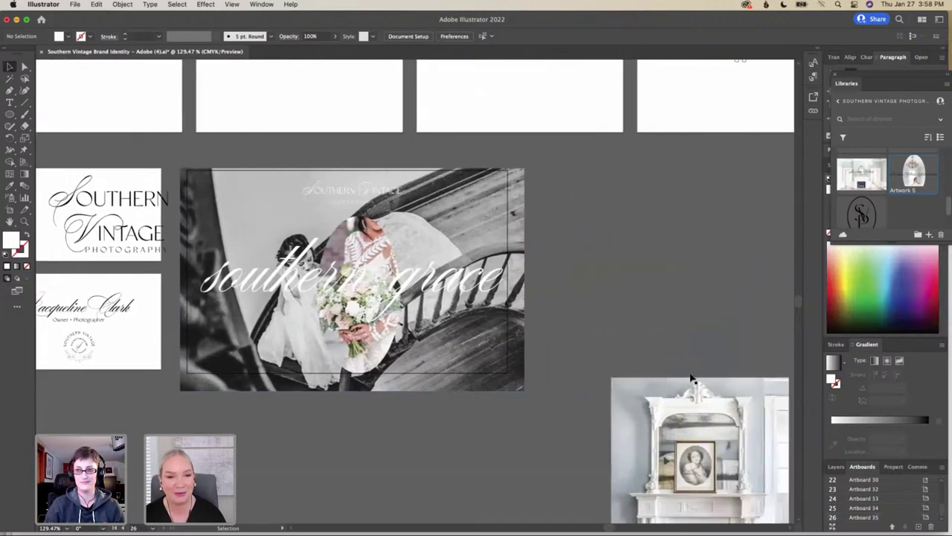
scroll(690, 378, "right", 1)
scroll(690, 379, "left", 6)
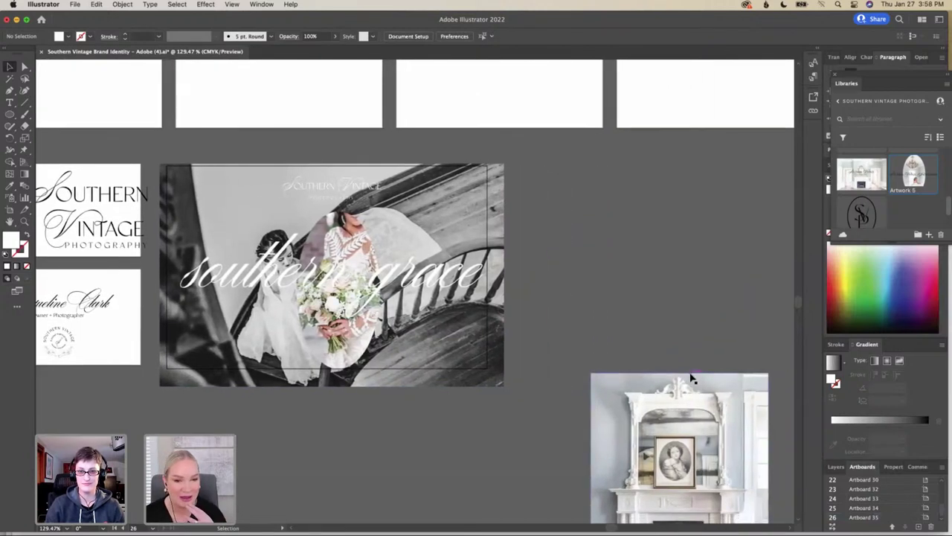
scroll(691, 379, "down", 2)
scroll(690, 373, "left", 5)
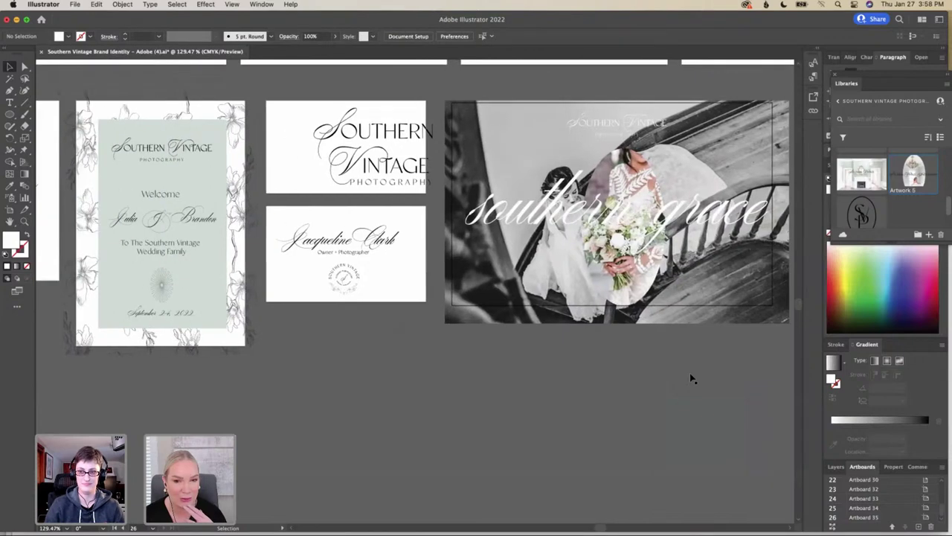
scroll(690, 378, "left", 4)
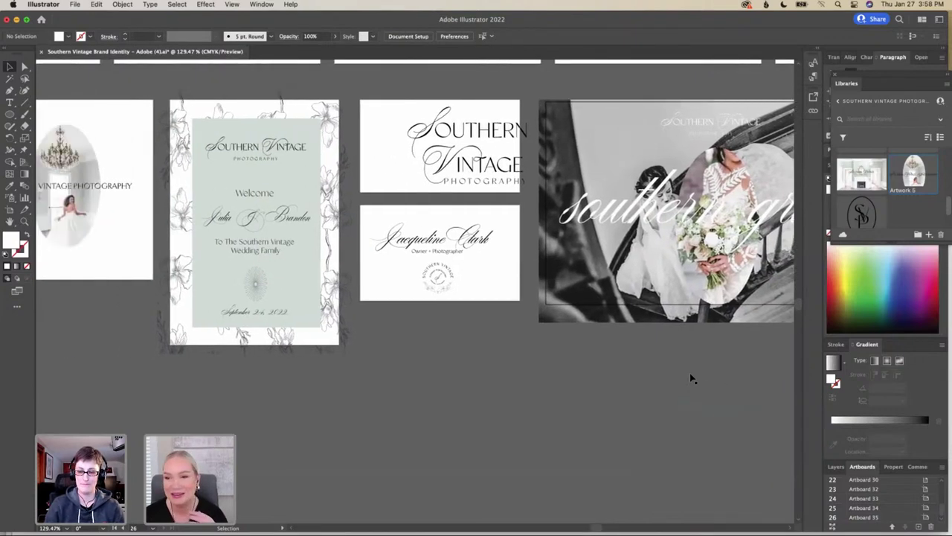
scroll(690, 379, "right", 7)
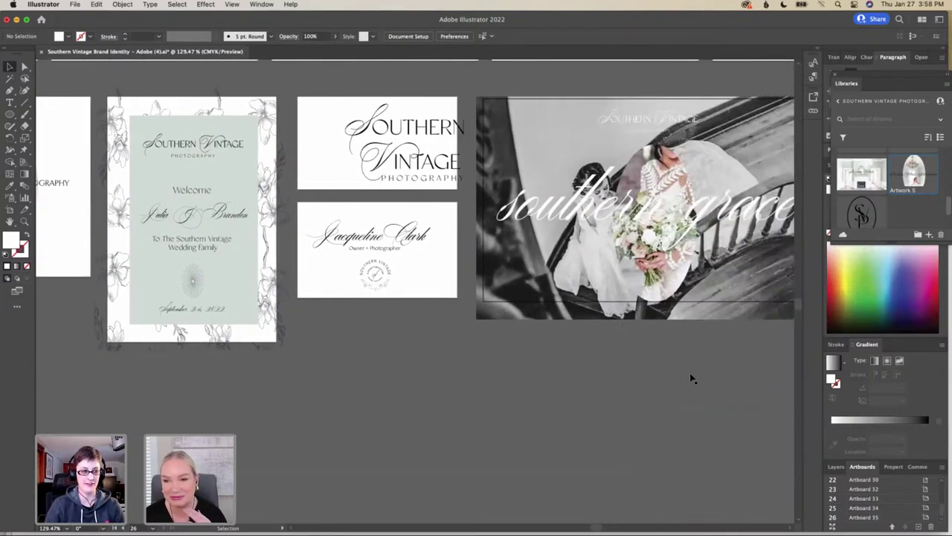
scroll(689, 379, "right", 2)
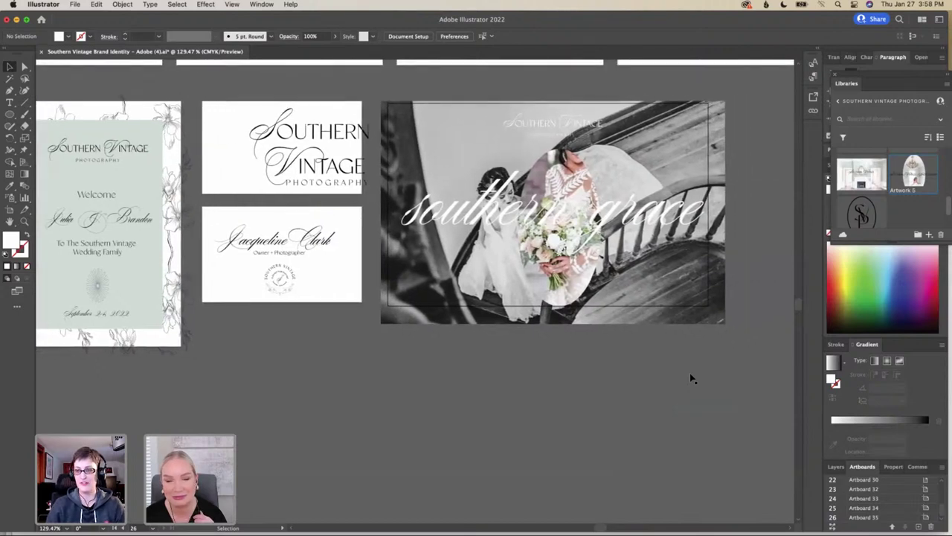
scroll(689, 379, "up", 5)
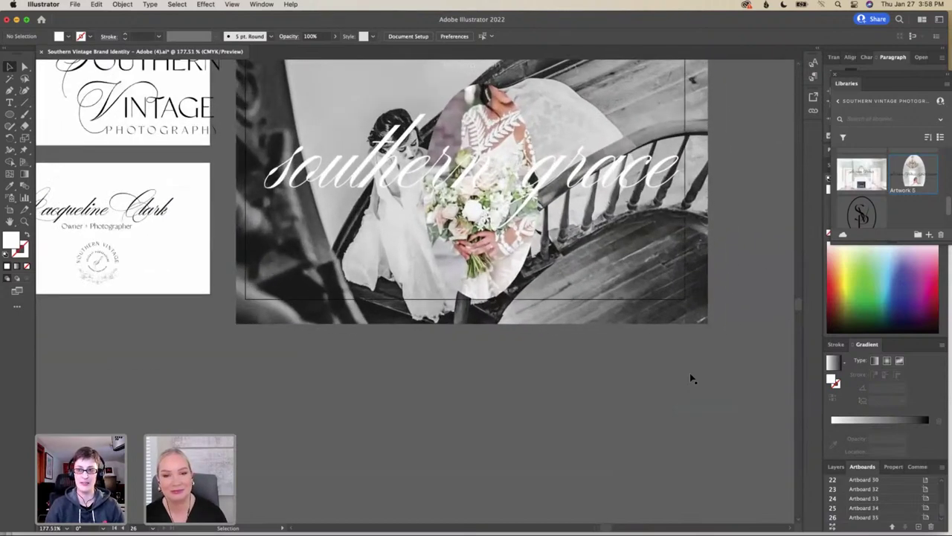
scroll(690, 379, "up", 2)
scroll(690, 372, "up", 2)
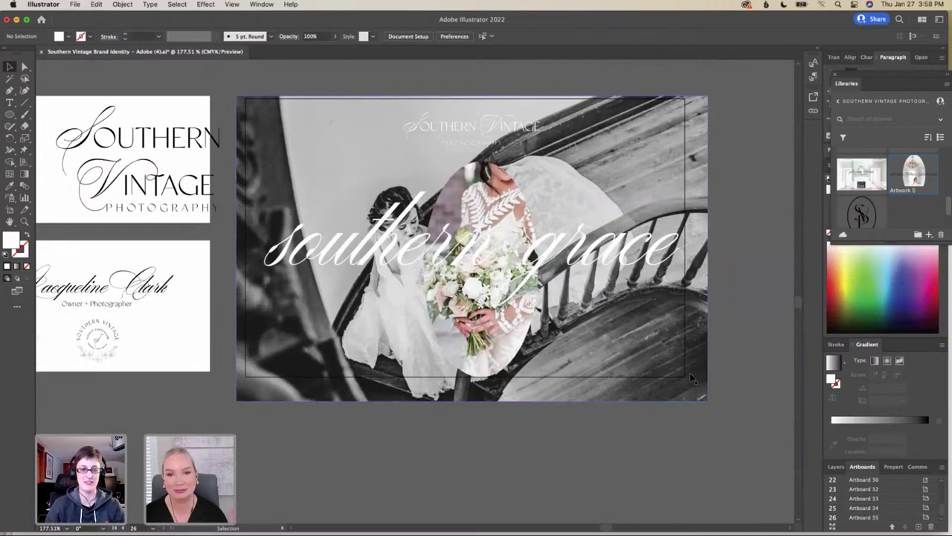
scroll(689, 372, "up", 2)
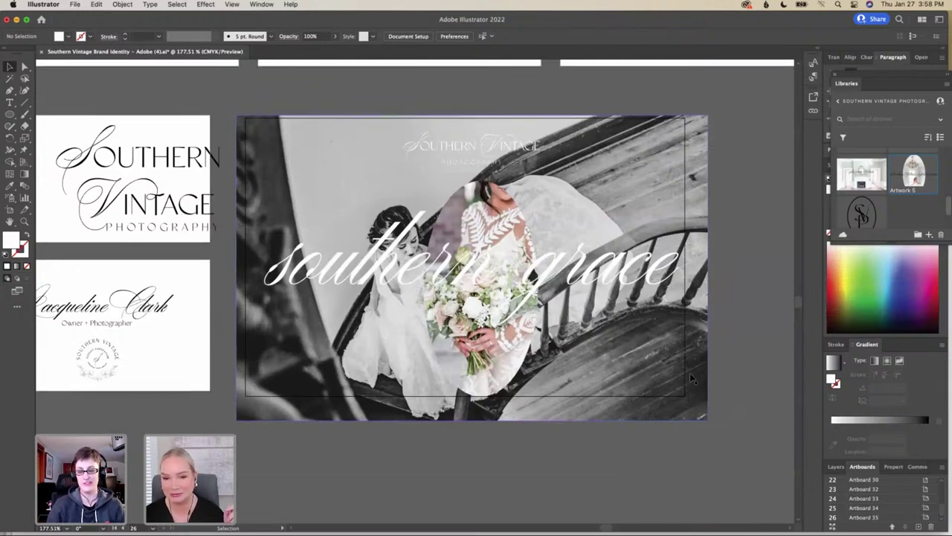
scroll(690, 376, "right", 3)
scroll(690, 378, "right", 1)
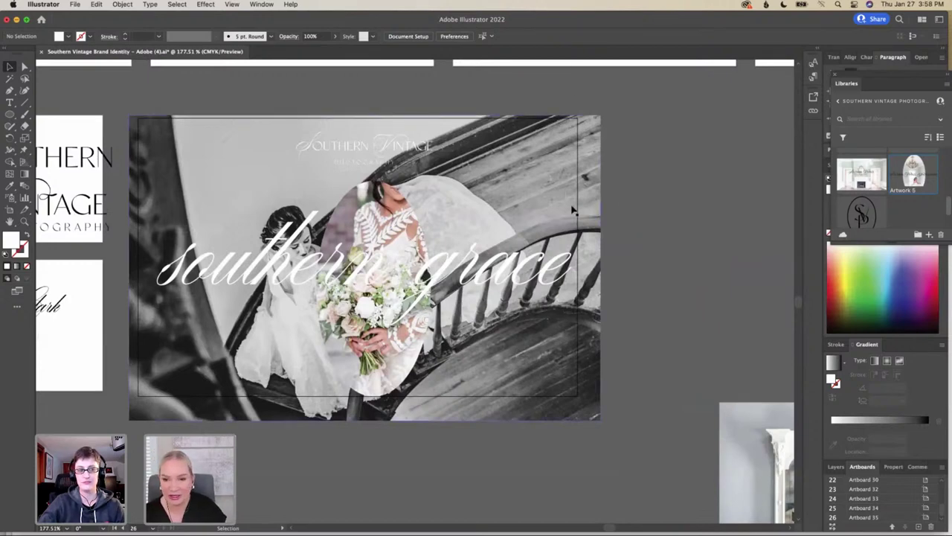
scroll(580, 209, "right", 5)
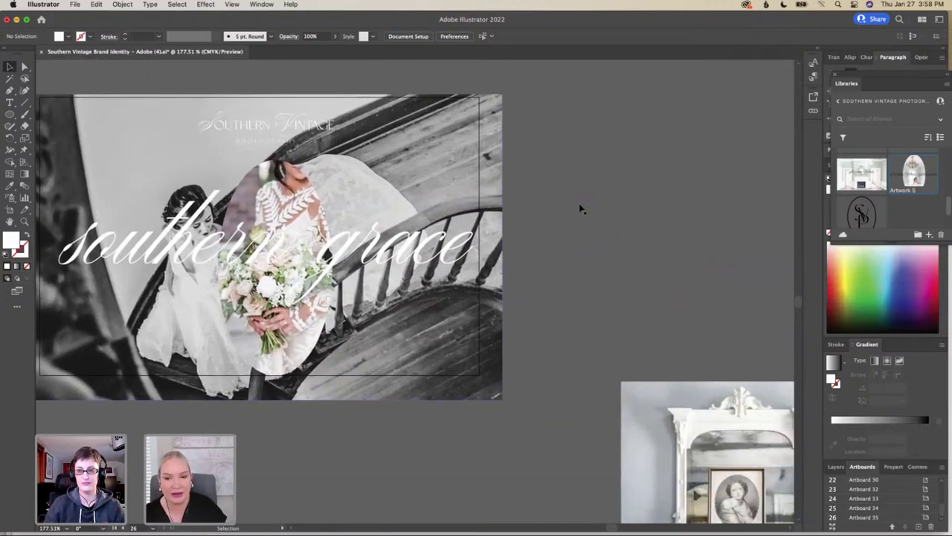
scroll(580, 209, "right", 3)
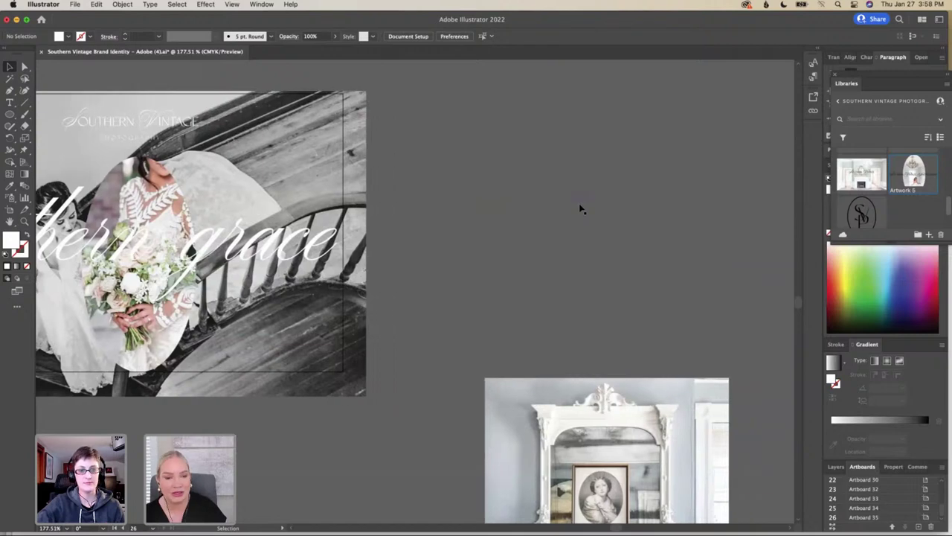
scroll(579, 205, "down", 5)
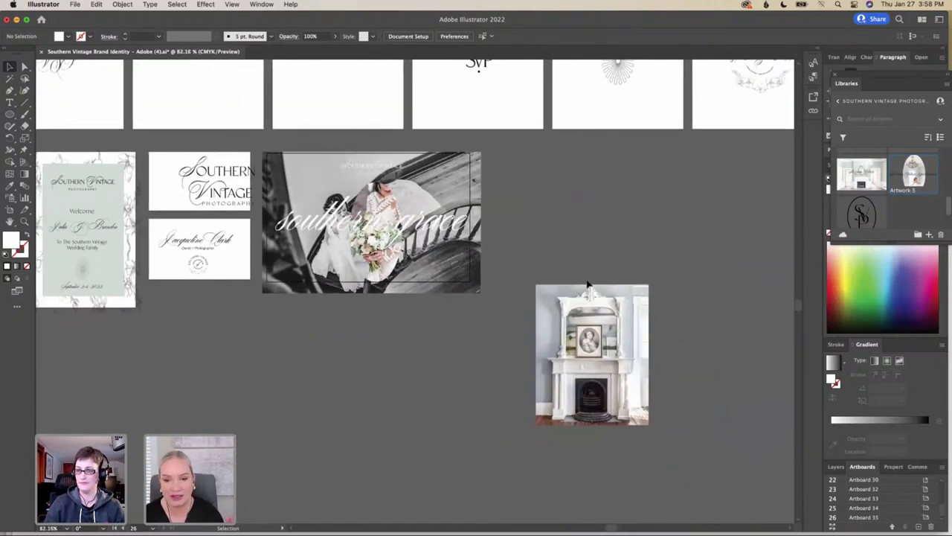
Move the fireplace photo down-left and add a 482 × 323 pt artboard right of Artboard 35
left_click_drag(587, 296, 354, 351)
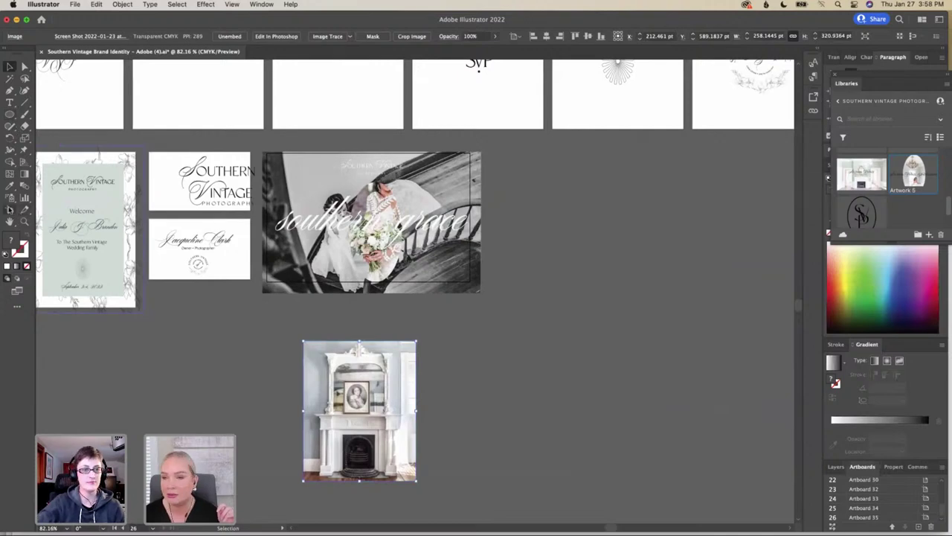
left_click(9, 211)
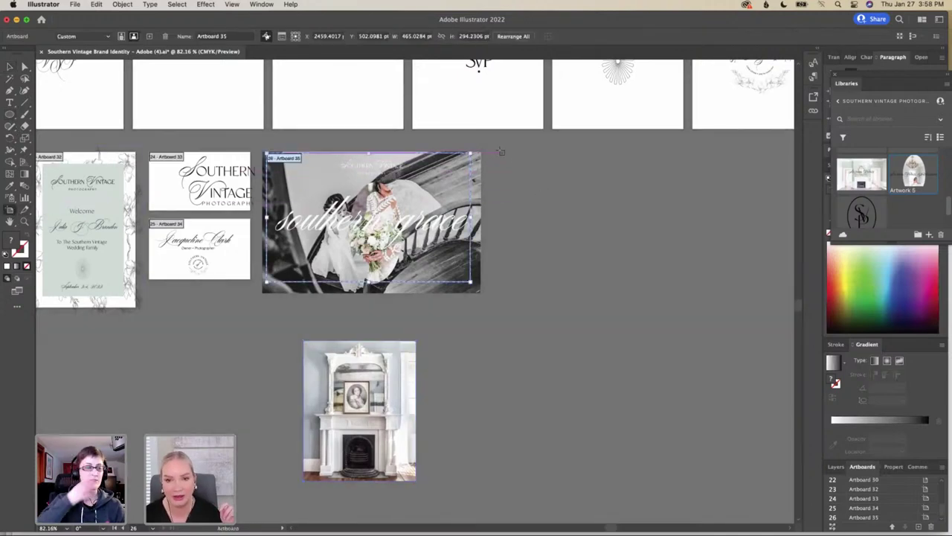
mouse_move(499, 153)
left_mouse_down()
mouse_move(659, 276)
mouse_move(709, 295)
left_mouse_up()
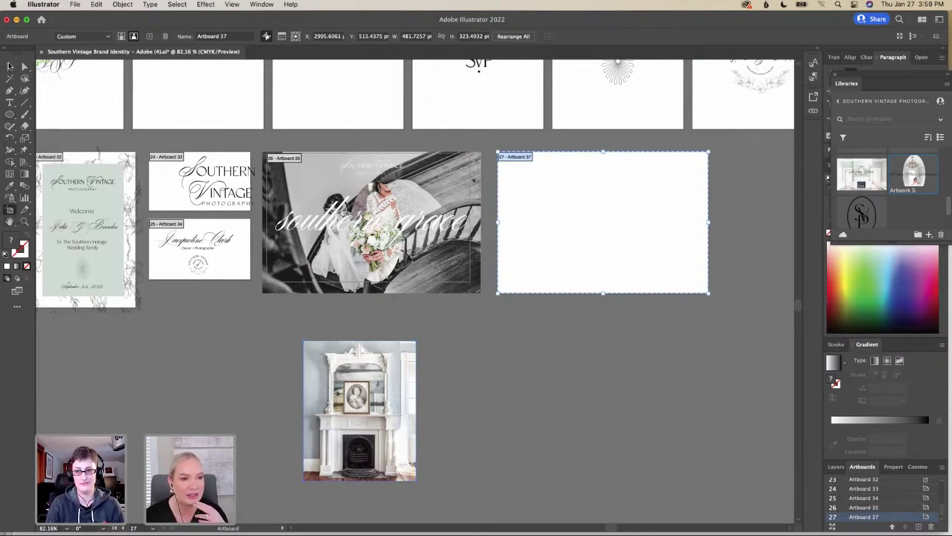
Bring up the Place dialog and browse the Client Brand Photos folder's thumbnails
left_click(75, 6)
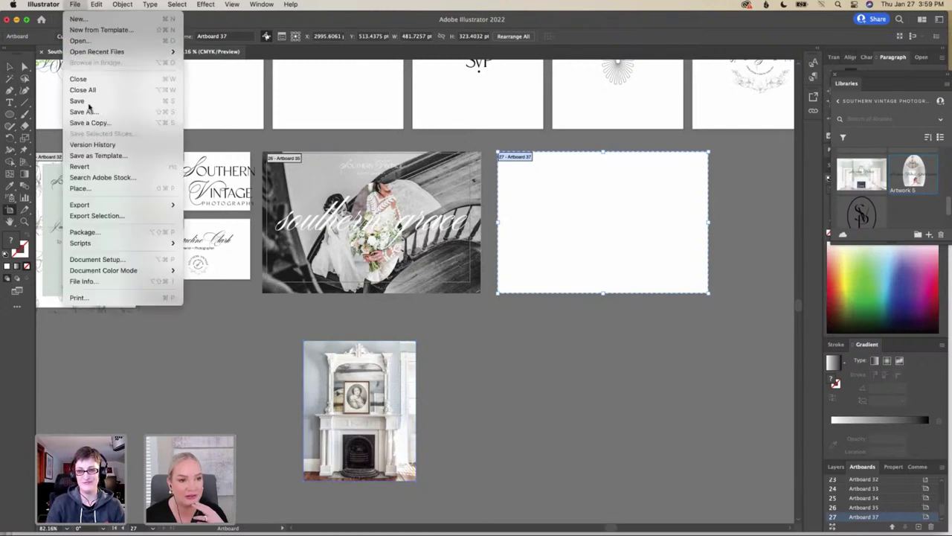
left_click(119, 188)
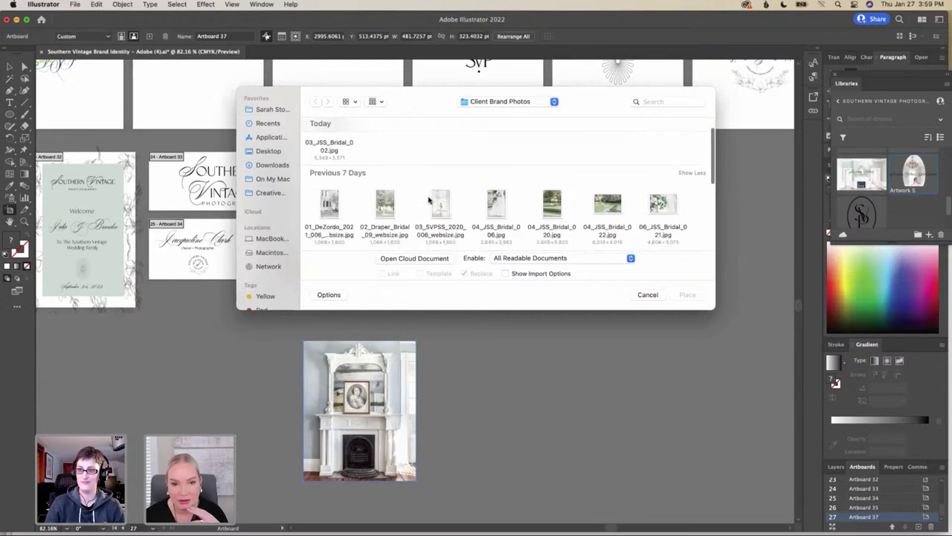
scroll(428, 199, "down", 3)
scroll(429, 200, "down", 2)
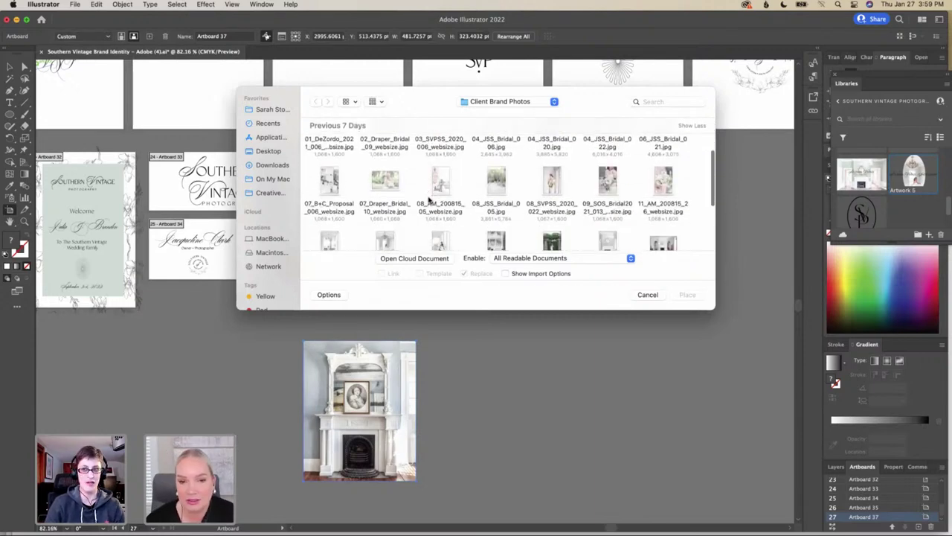
scroll(429, 199, "down", 1)
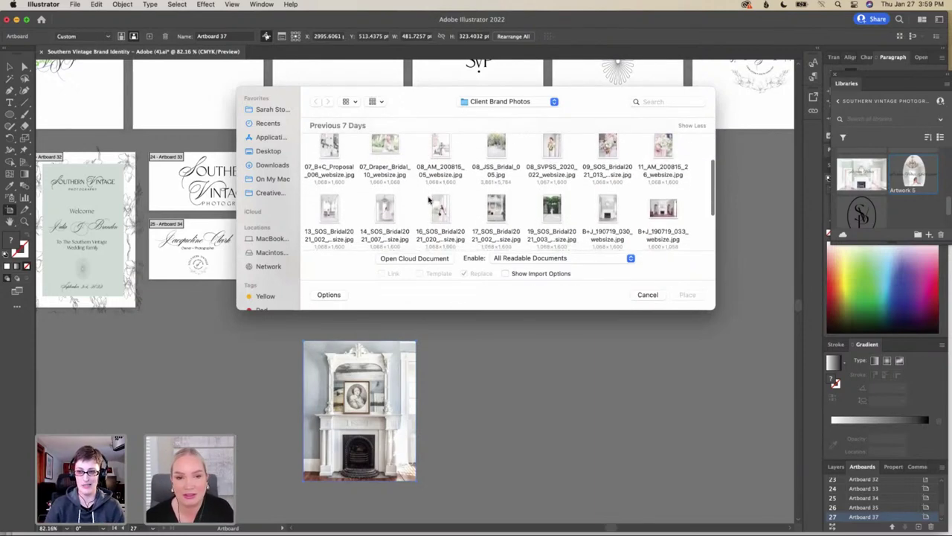
scroll(428, 199, "down", 1)
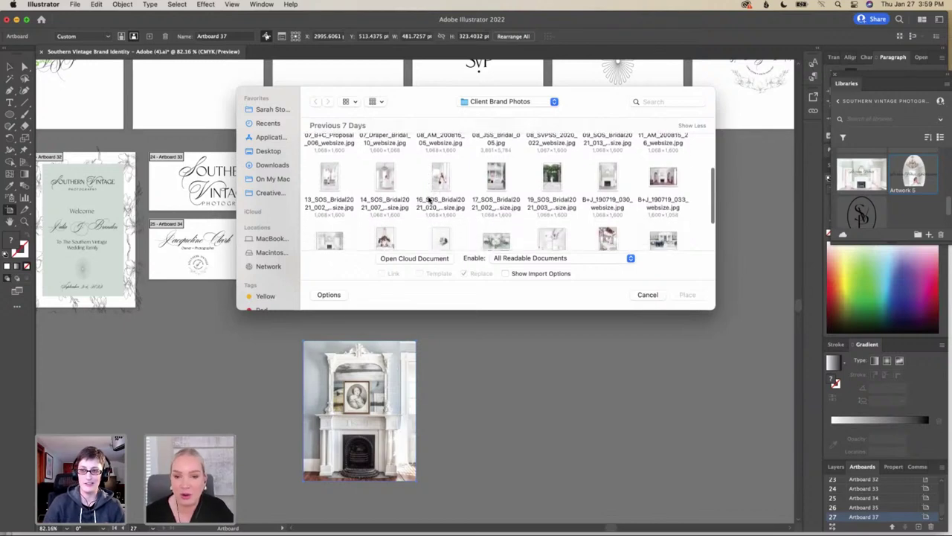
scroll(428, 199, "up", 1)
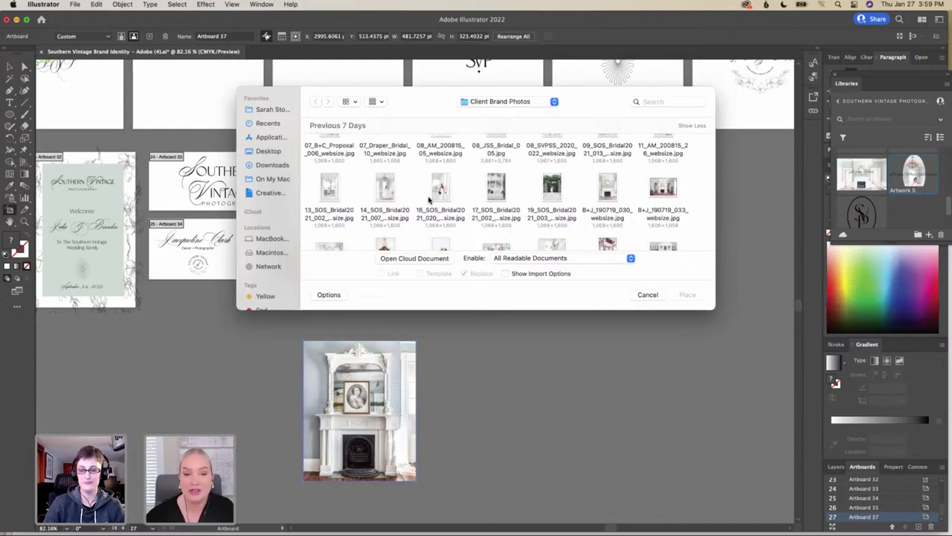
scroll(437, 201, "down", 1)
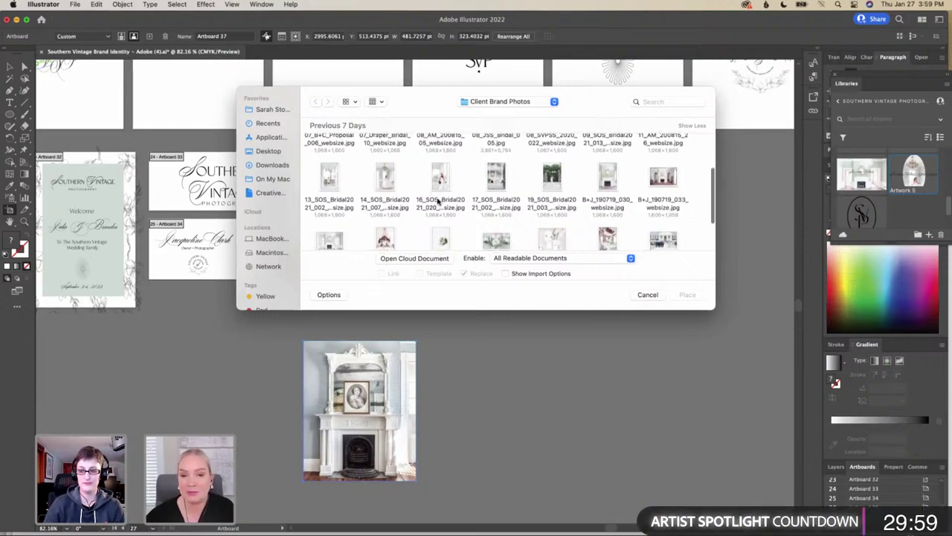
scroll(437, 201, "down", 1)
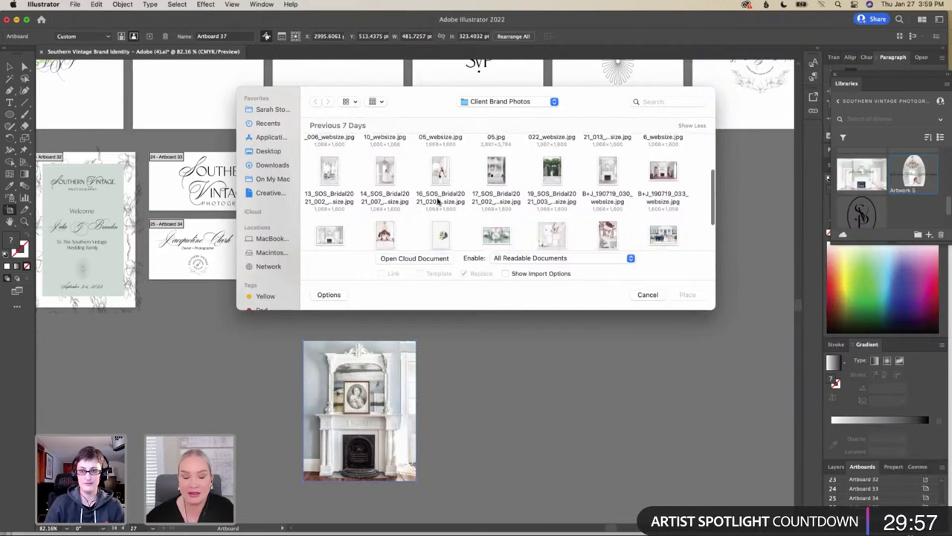
scroll(437, 201, "down", 1)
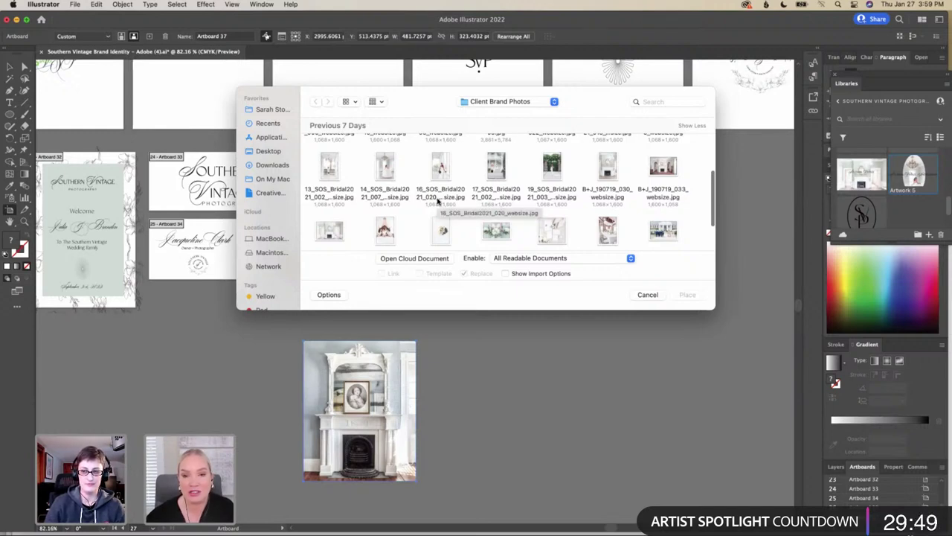
scroll(438, 201, "down", 1)
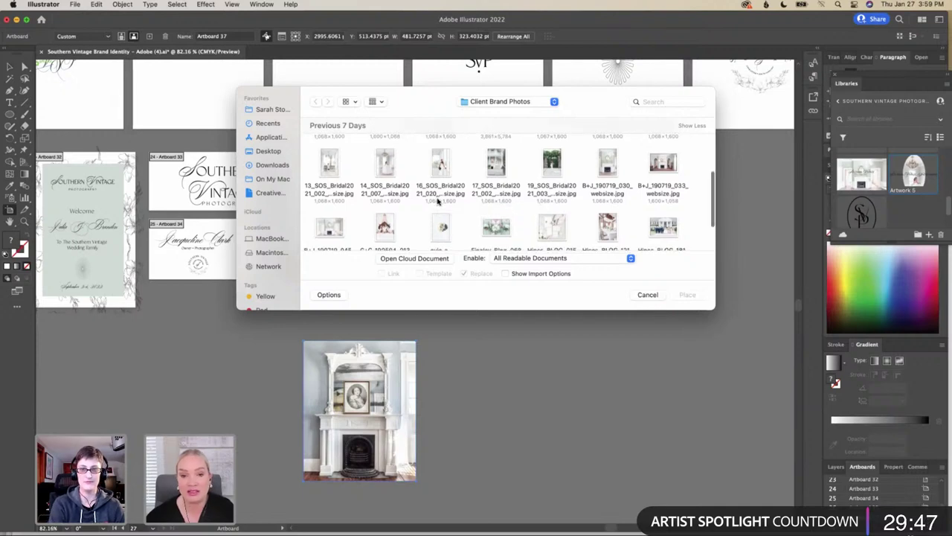
scroll(439, 201, "down", 2)
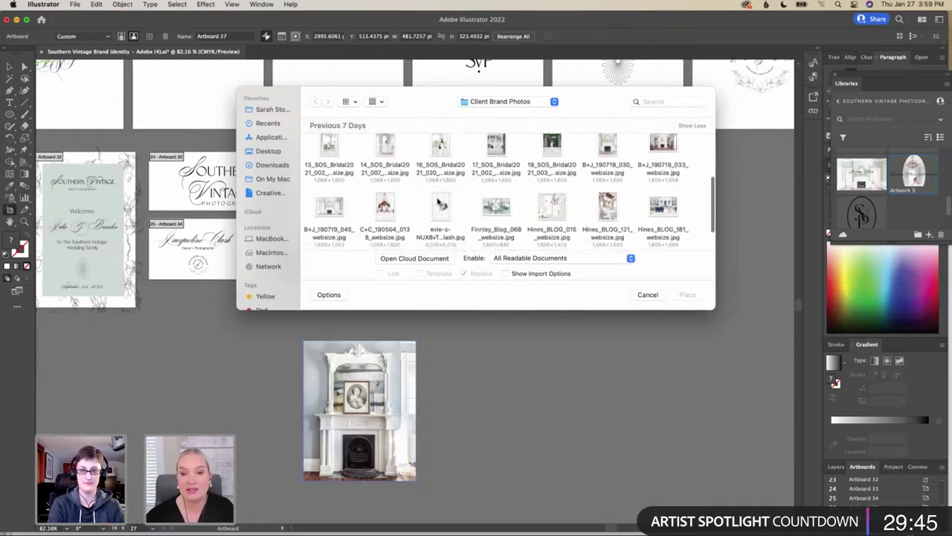
scroll(439, 202, "up", 1)
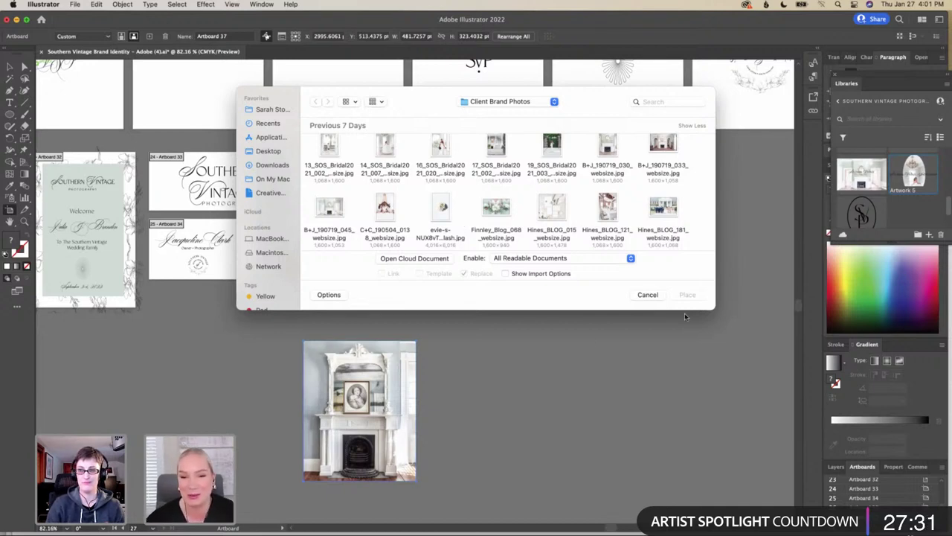
Place an LC_WedBlog bride-and-bouquet photo small on the left of Artboard 37
scroll(529, 201, "down", 5)
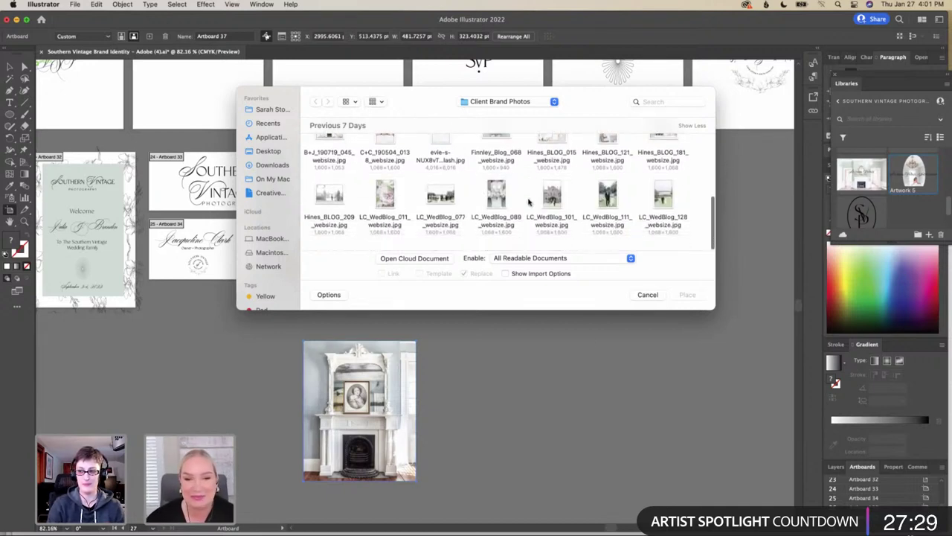
scroll(528, 201, "up", 5)
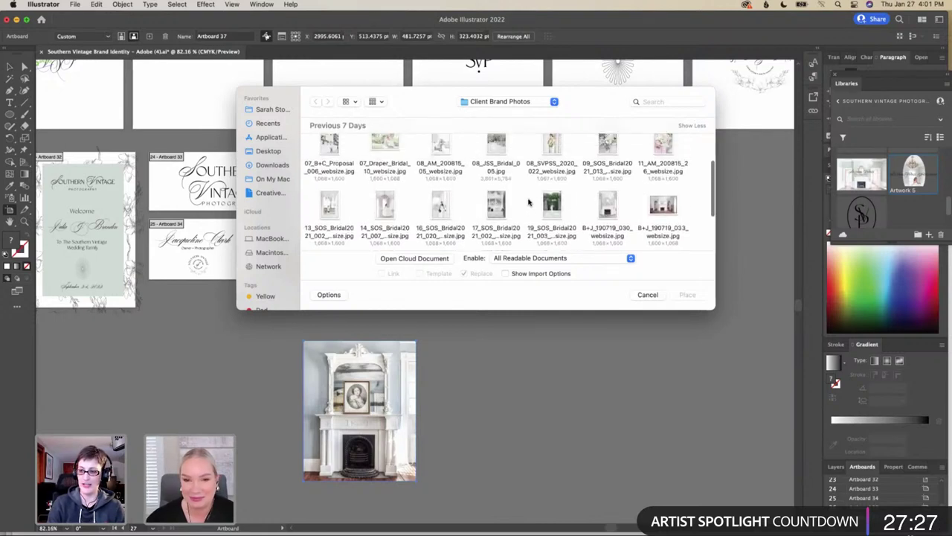
scroll(529, 201, "down", 1)
left_click(497, 232)
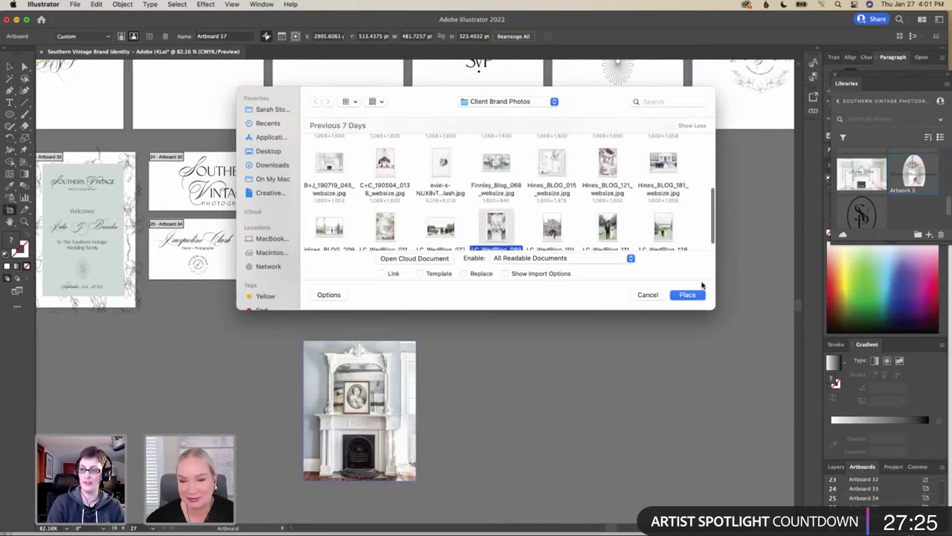
left_click(687, 295)
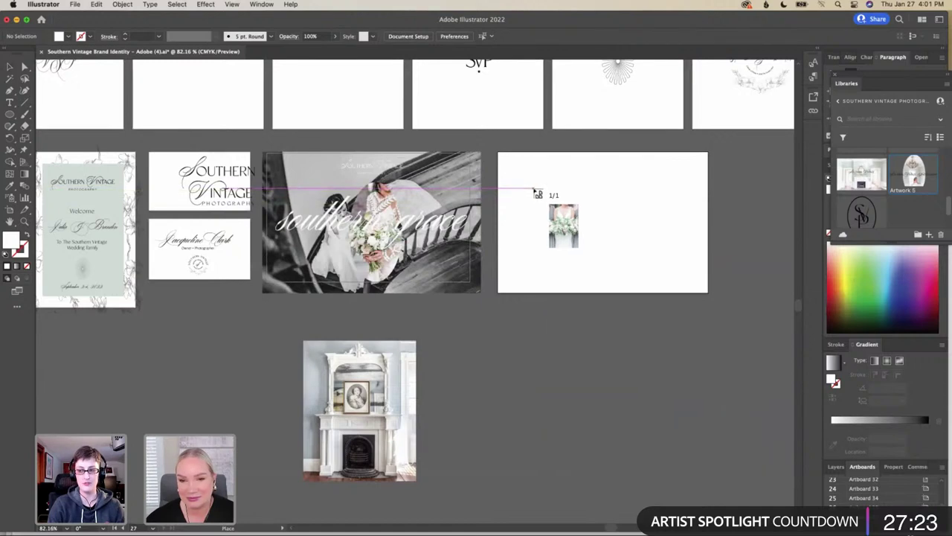
left_click_drag(534, 184, 696, 266)
key("shift+o")
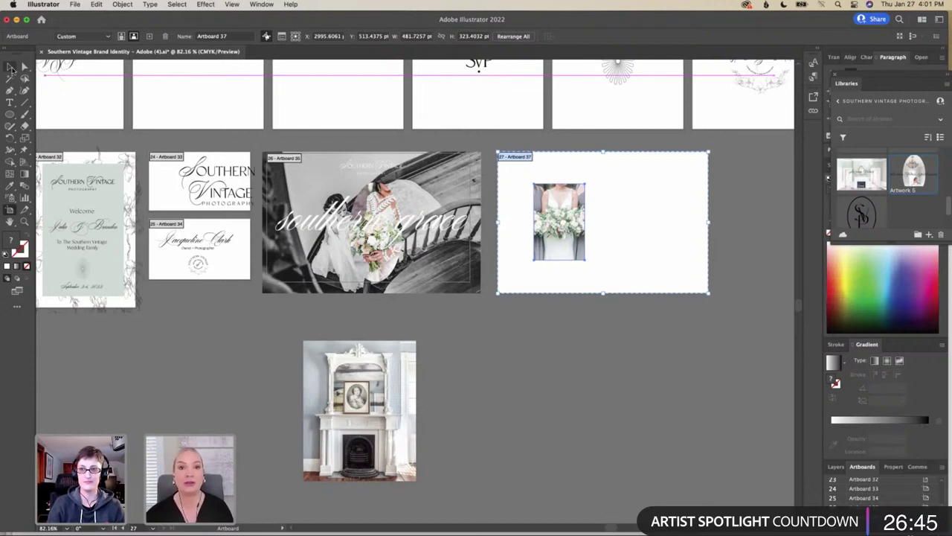
left_click_drag(595, 242, 599, 240)
left_click(577, 250)
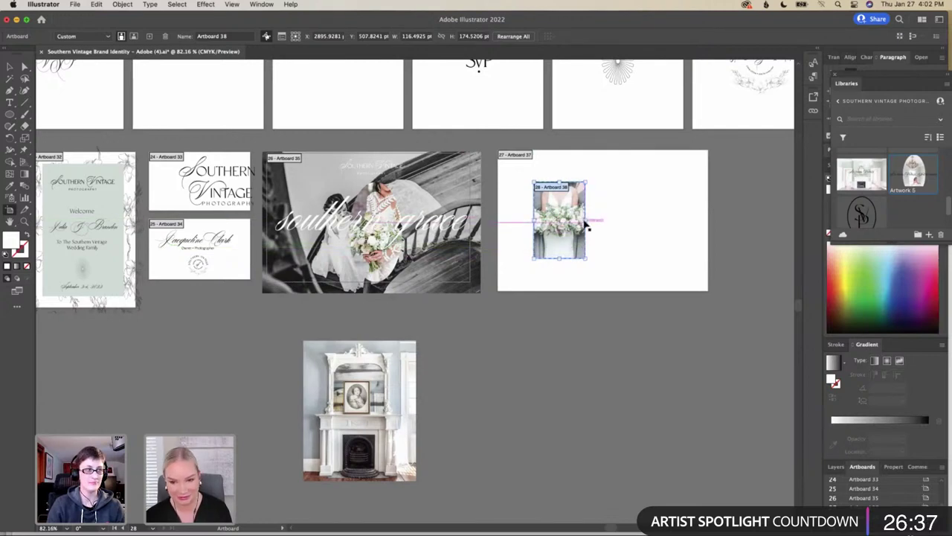
left_click_drag(585, 220, 603, 245)
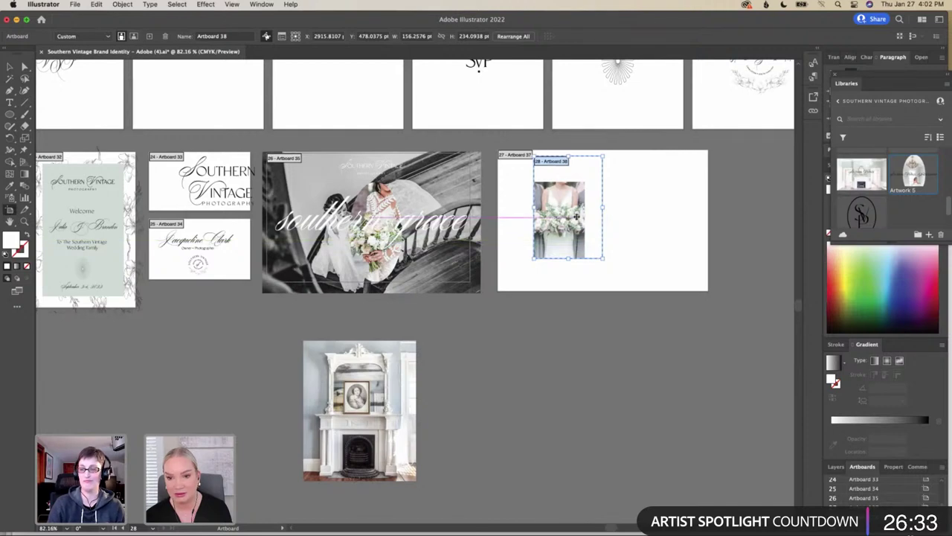
left_click_drag(533, 182, 585, 259)
key("super+z")
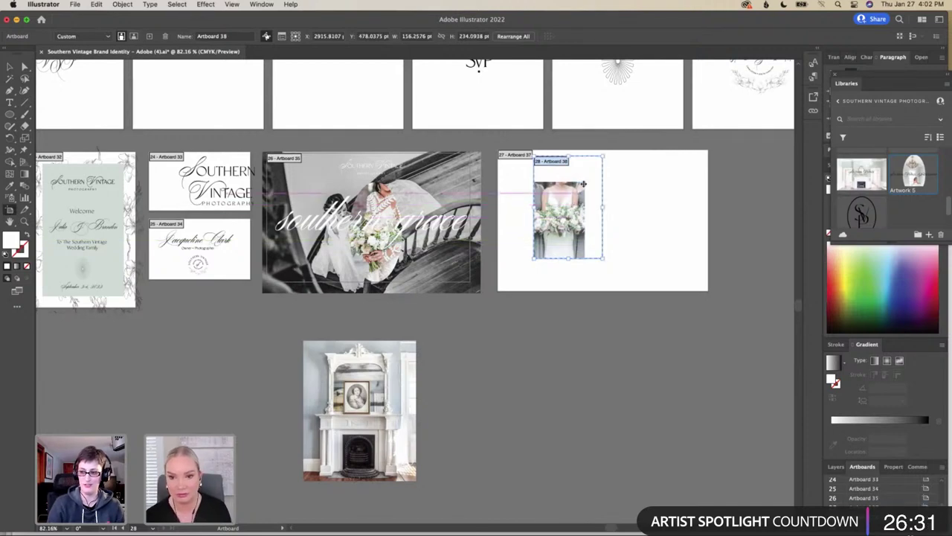
key("super+z")
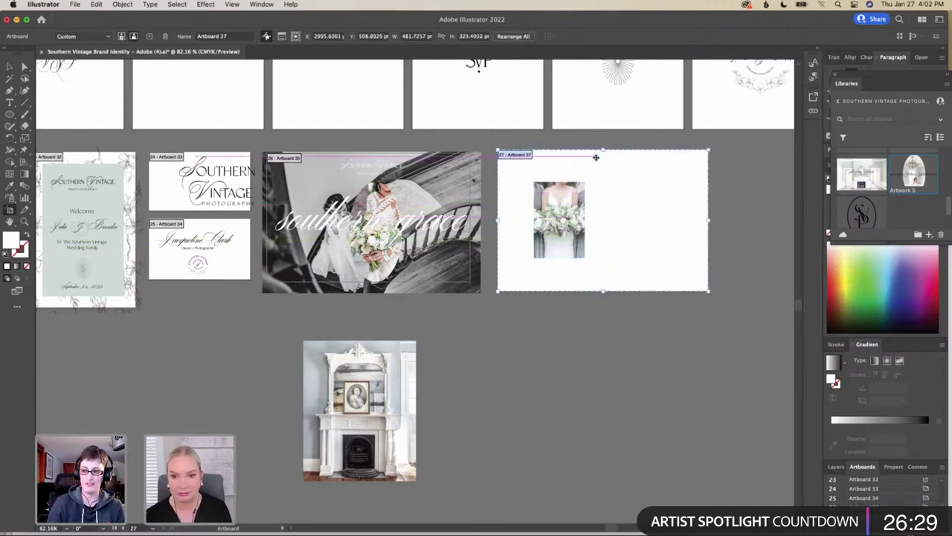
Enlarge the bride photo to about 316 × 422 pt, overhanging Artboard 37 top and bottom, bouquet centred
left_click(10, 66)
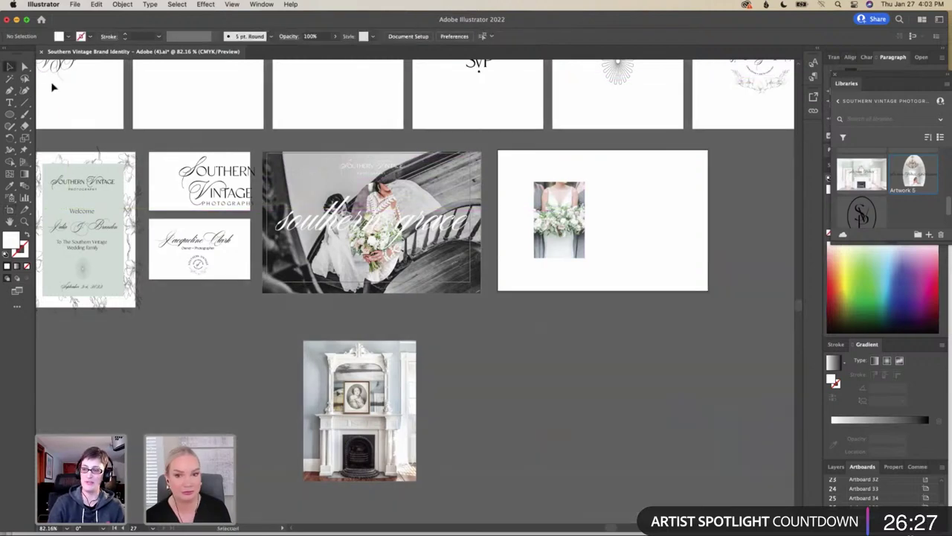
left_click(583, 220)
left_click_drag(587, 220, 672, 229)
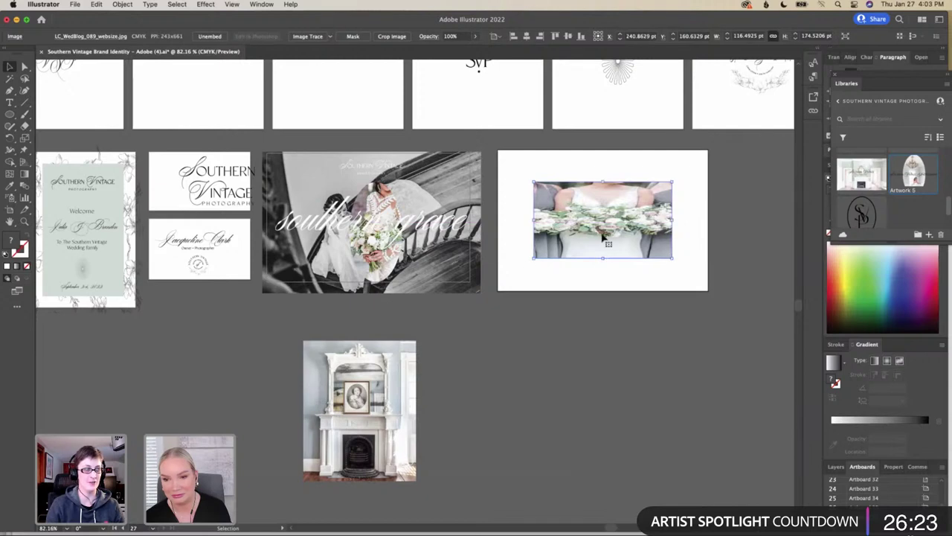
double_click(606, 232)
left_click_drag(602, 176, 602, 123)
left_click_drag(615, 221, 616, 249)
left_click_drag(602, 285, 602, 336)
left_click_drag(608, 252, 608, 242)
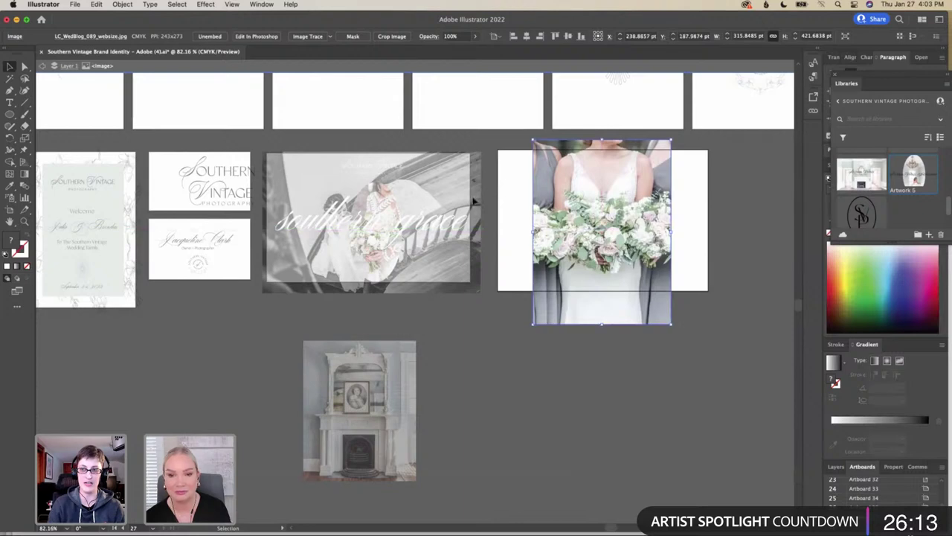
Draw an ellipse over the bouquet and rotate it to lie horizontally
left_click(9, 113)
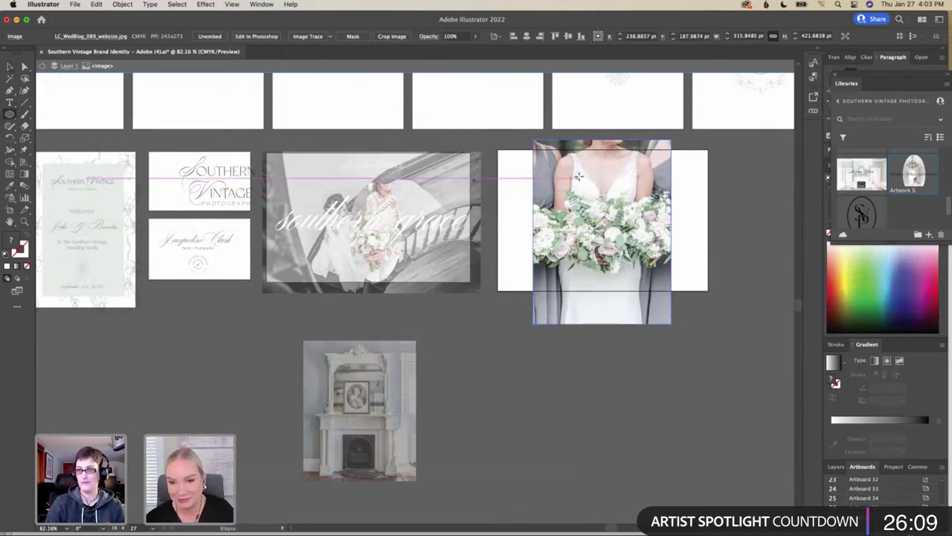
left_click_drag(589, 170, 668, 291)
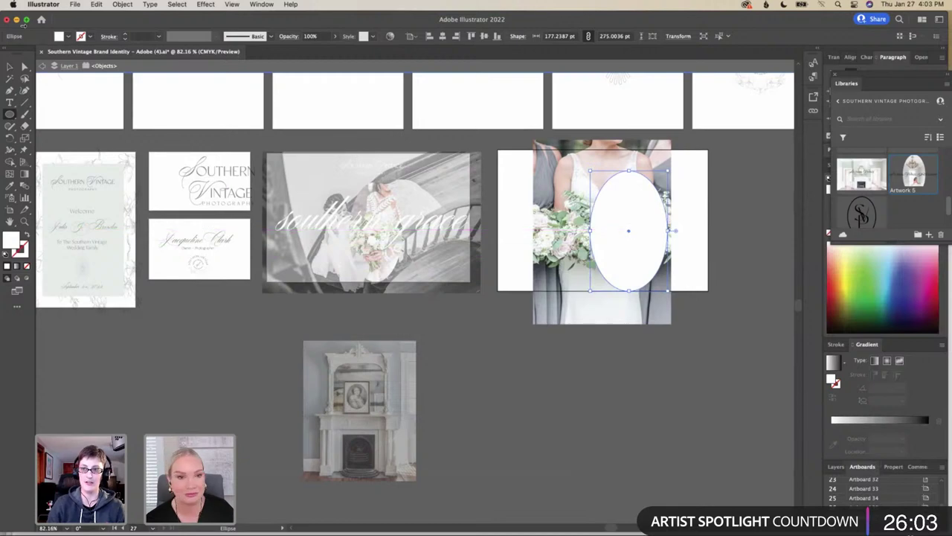
left_click(10, 66)
left_click_drag(636, 241, 605, 231)
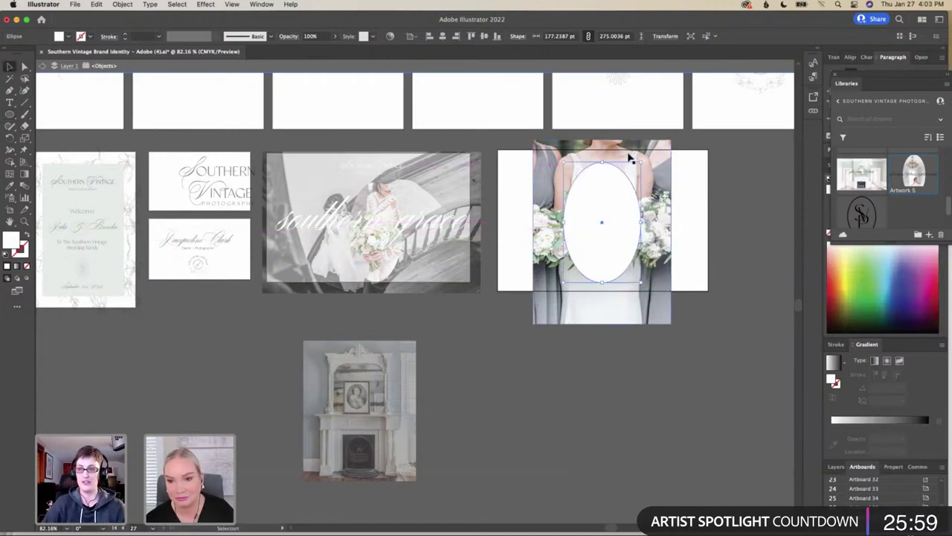
left_click_drag(638, 158, 660, 262)
left_click_drag(604, 225, 605, 221)
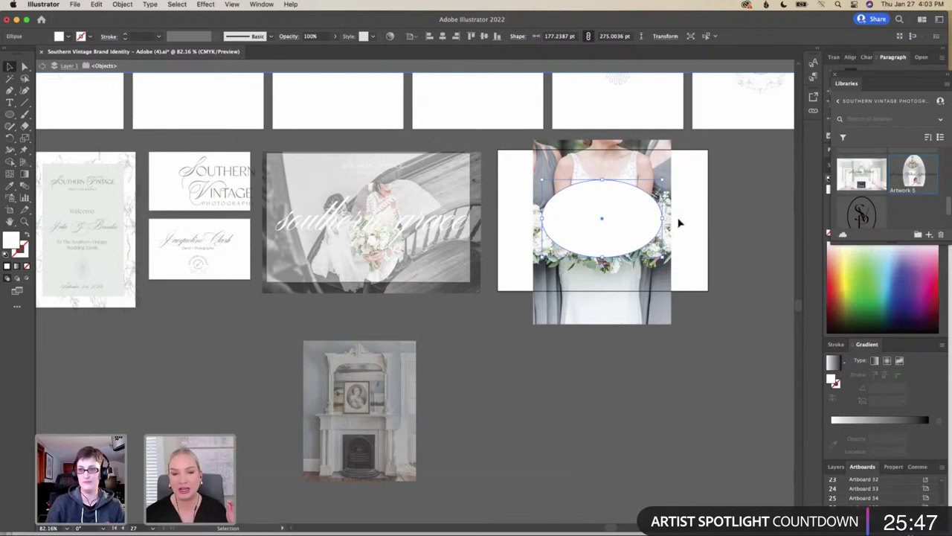
Stretch the oval to the photo's full width and fine-tune its height and position
left_click_drag(661, 219, 669, 219)
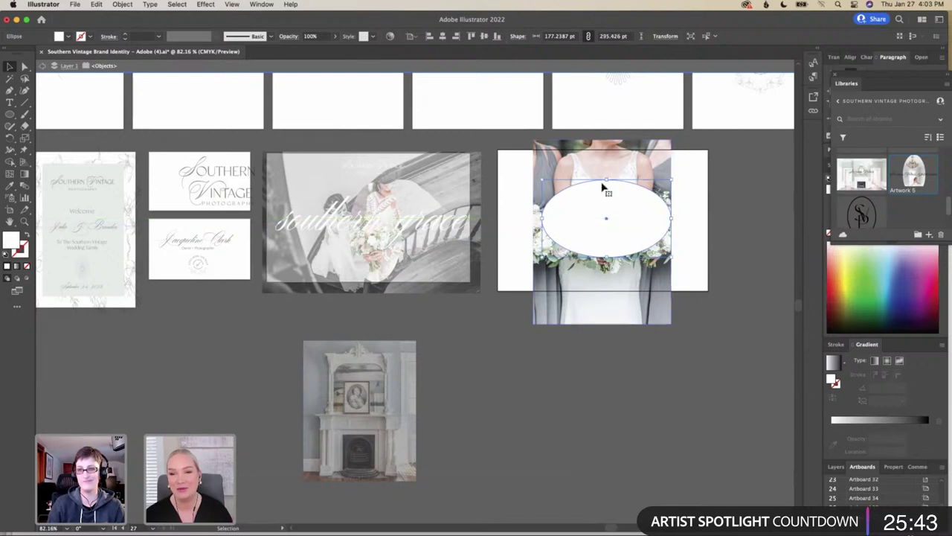
left_click_drag(606, 181, 606, 182)
left_click_drag(537, 219, 533, 220)
left_click_drag(600, 256, 602, 265)
left_click_drag(604, 222, 604, 220)
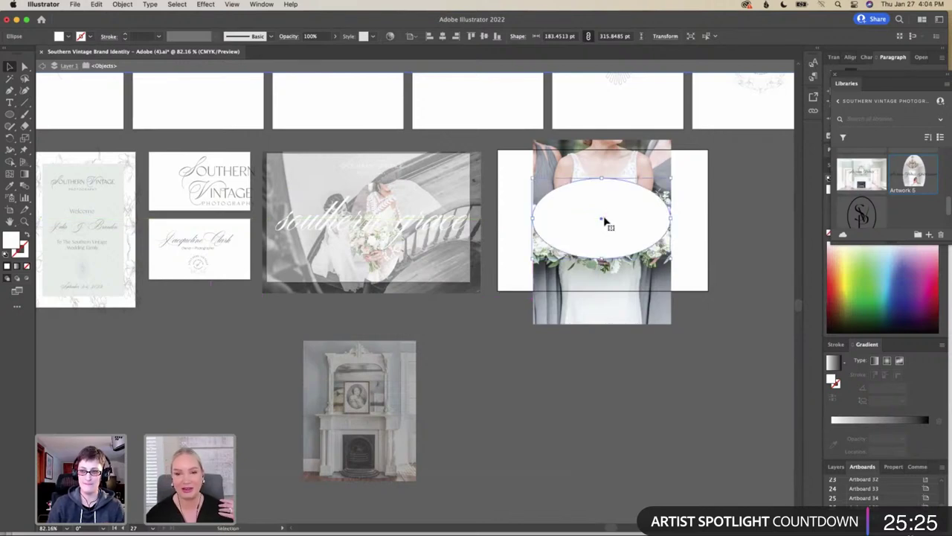
Try selecting the bouquet photo and white oval together
left_click(661, 165)
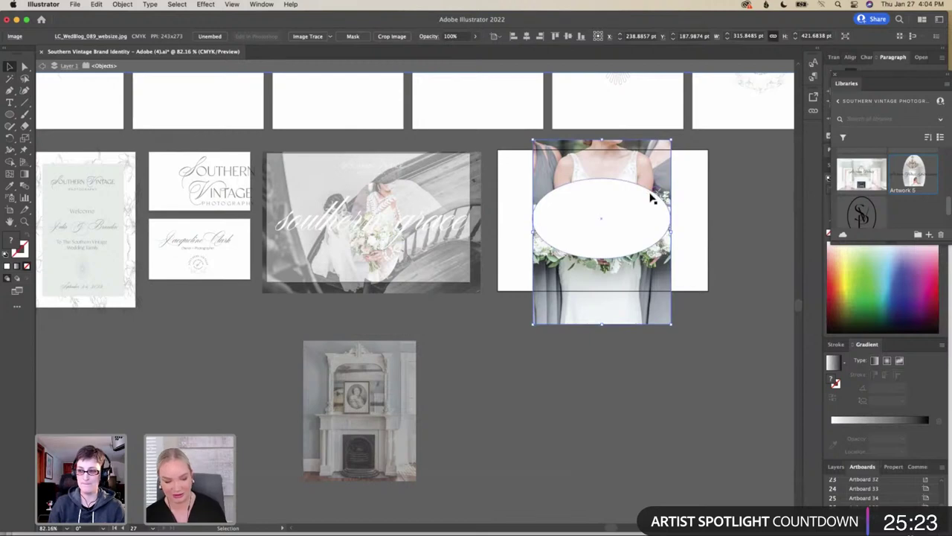
left_click(648, 208)
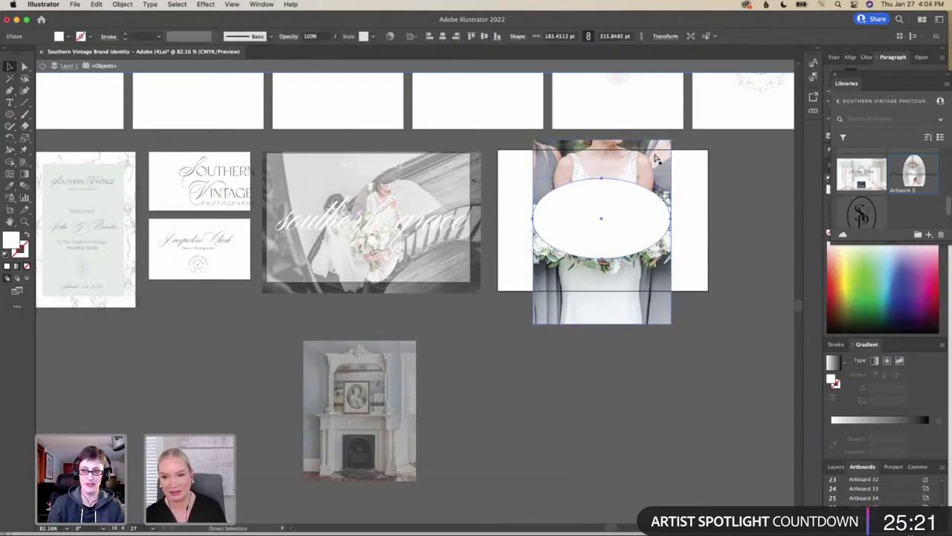
left_click(657, 163)
left_click(648, 212)
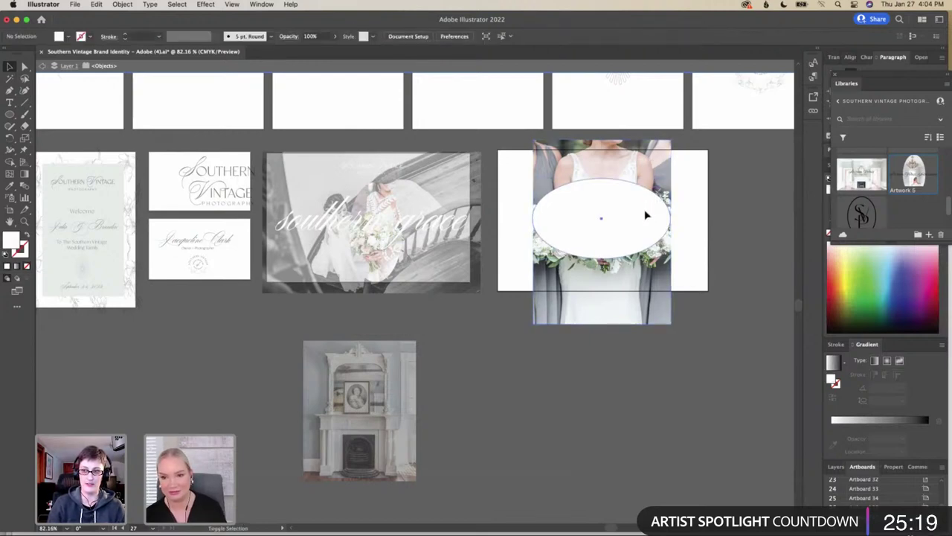
left_click(657, 179, "shift")
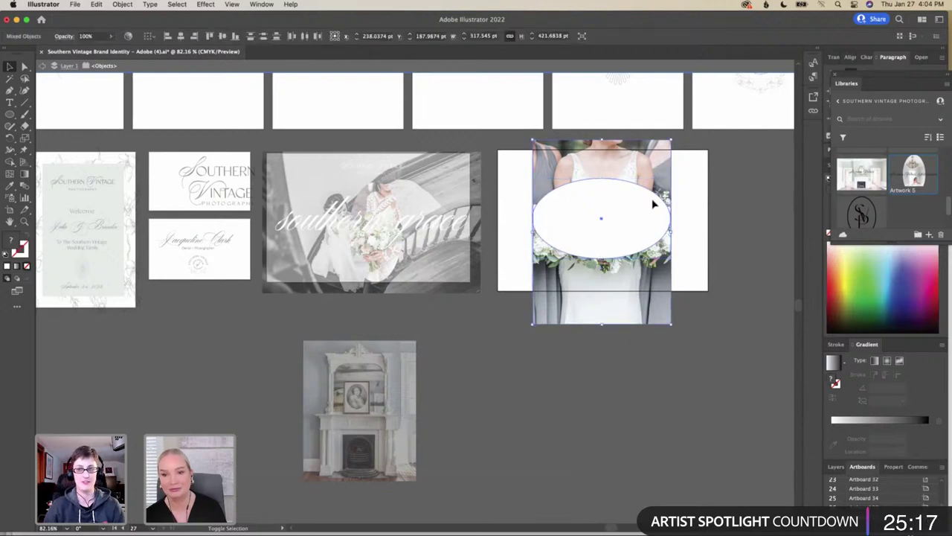
left_click(653, 205, "shift")
right_click(654, 205)
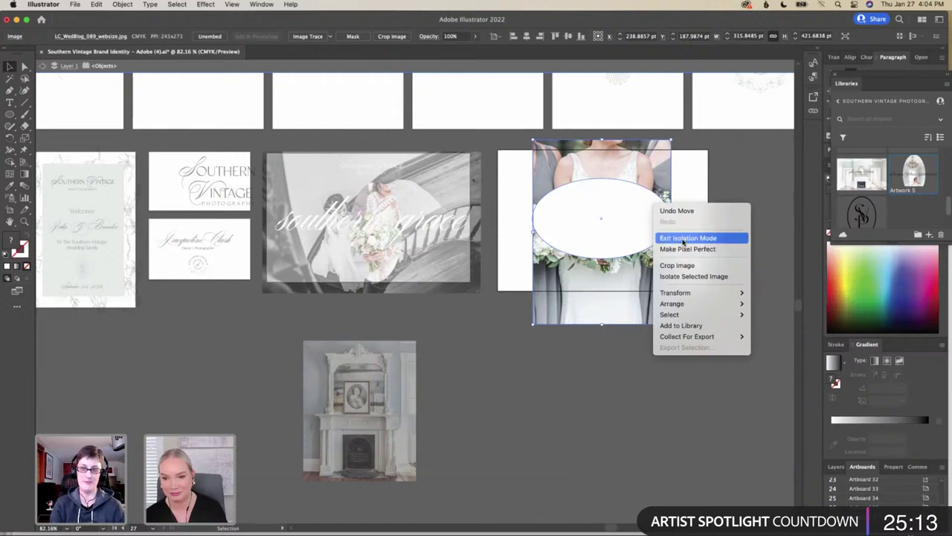
left_click(639, 240)
Clip the photo to the oval with Make Clipping Mask and shift the photo down inside it
left_click(640, 239)
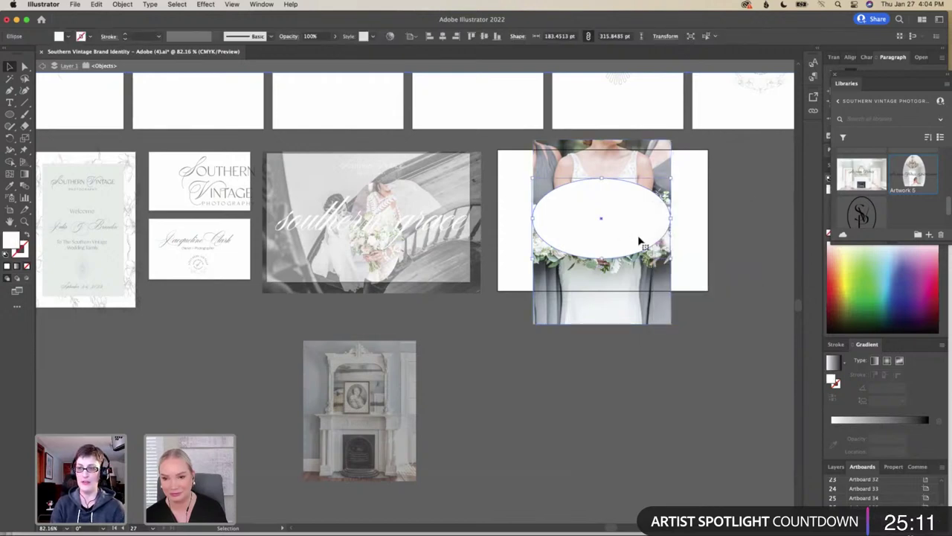
left_click(659, 288, "shift")
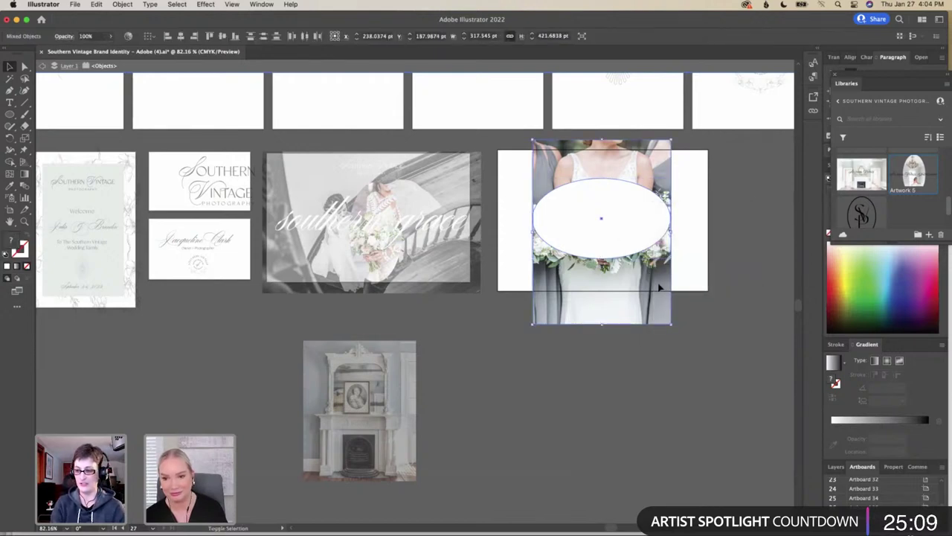
right_click(655, 245)
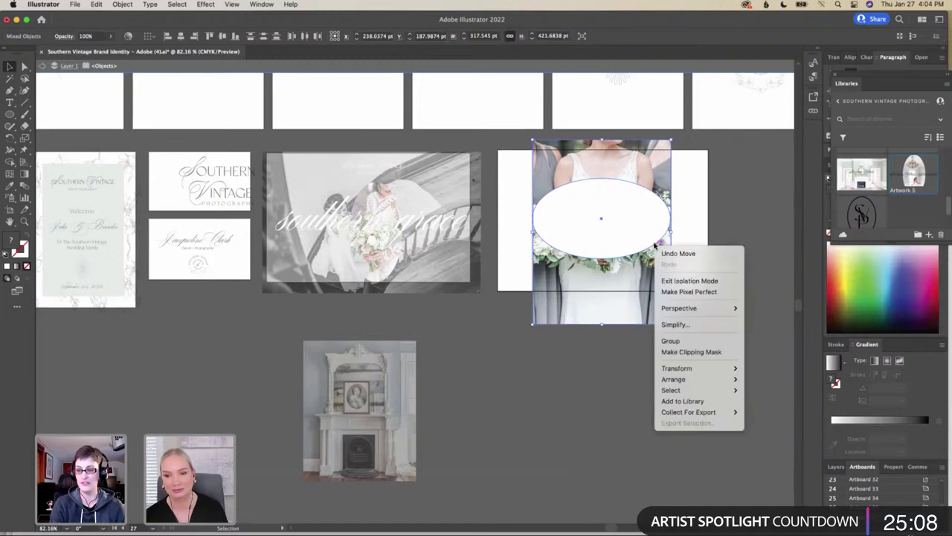
left_click(681, 351)
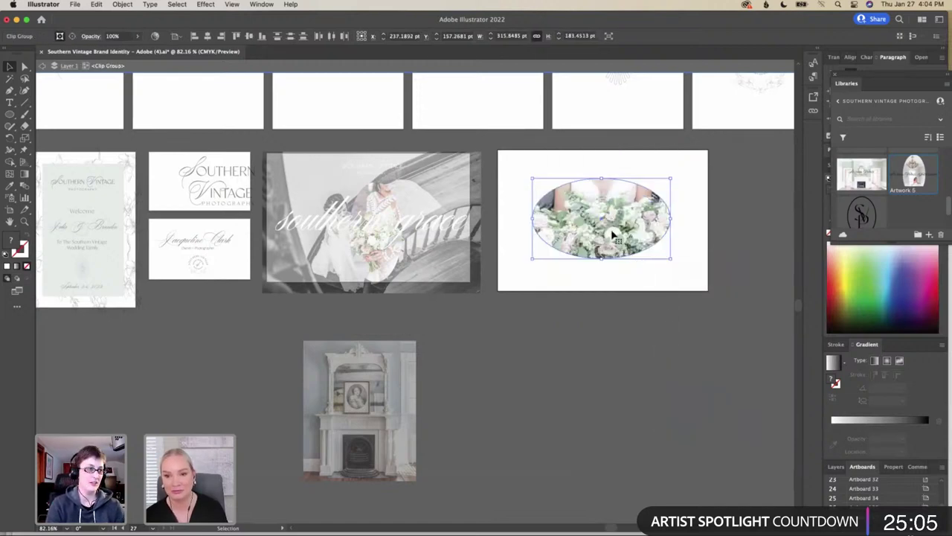
double_click(613, 234)
left_click_drag(614, 231, 617, 248)
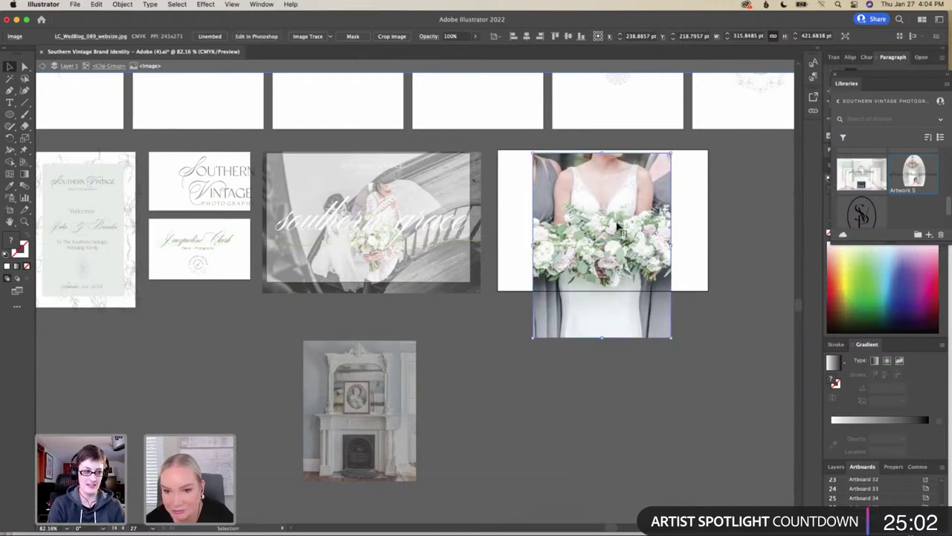
Undo the photo's moves and the clipping mask to free the photo
left_click(697, 238)
left_click(655, 239)
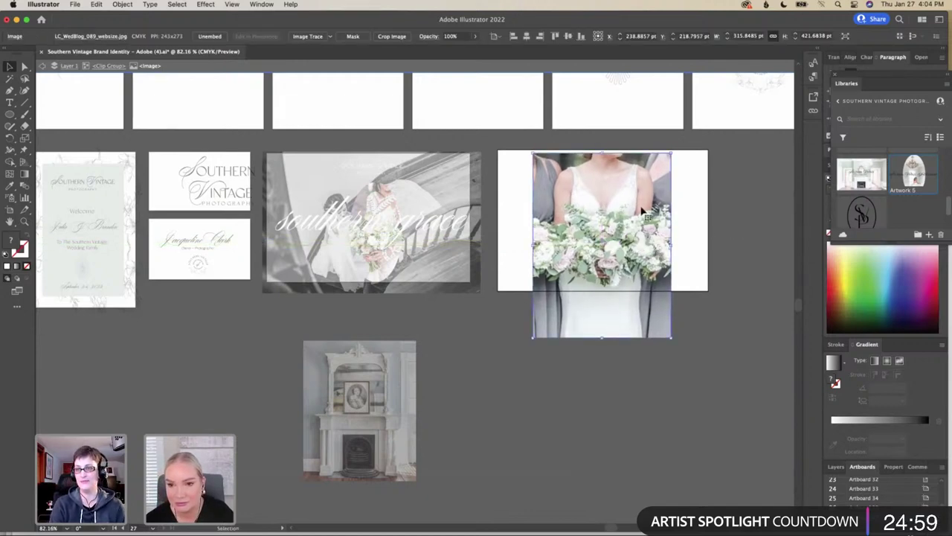
key("super+z")
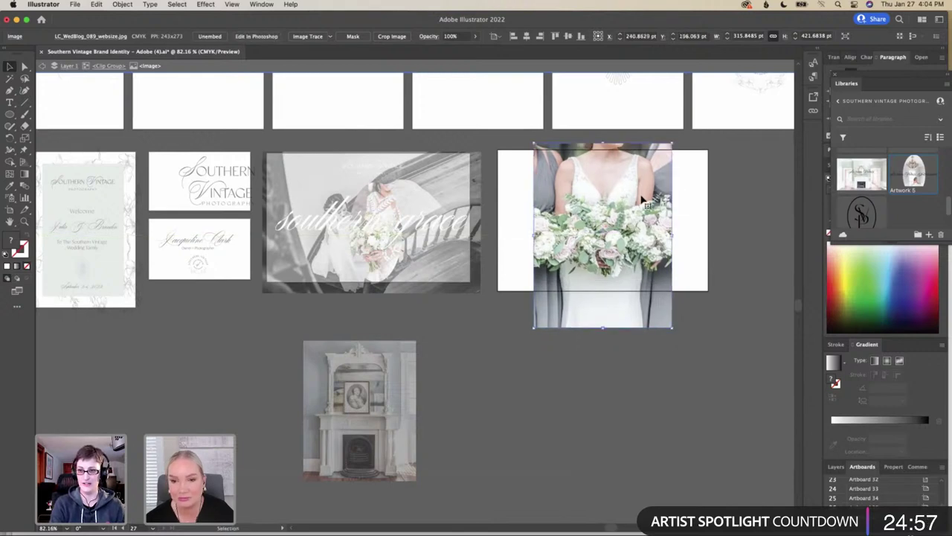
left_click(96, 5)
left_click(95, 14)
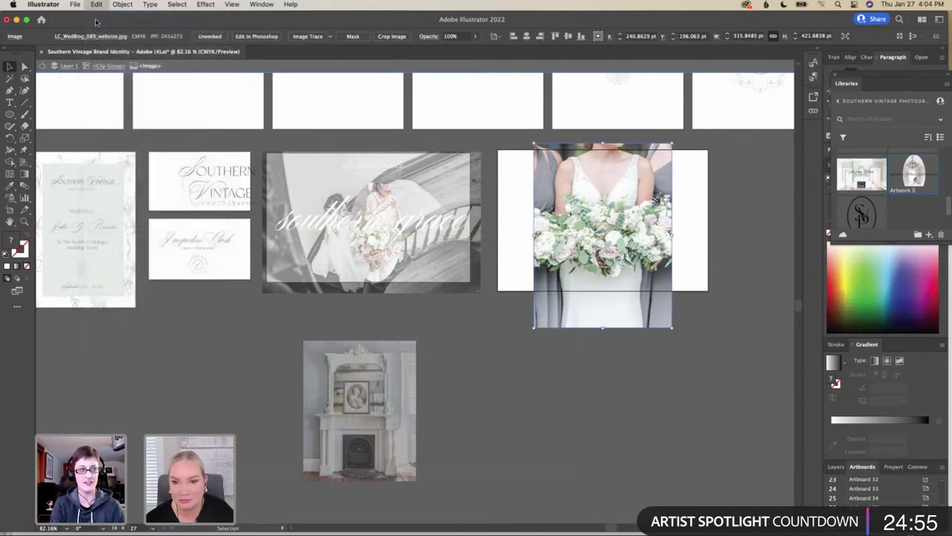
left_click(96, 5)
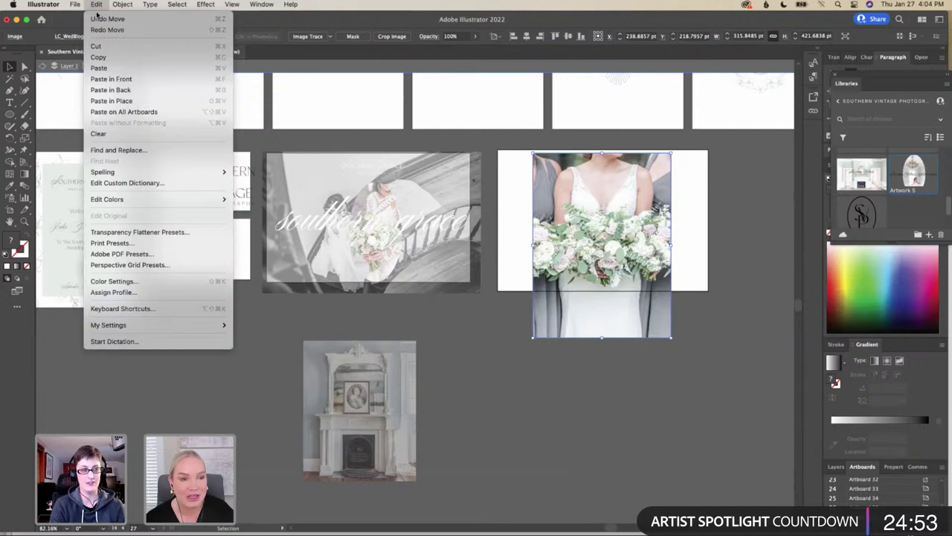
left_click(96, 15)
left_click(97, 5)
left_click(97, 6)
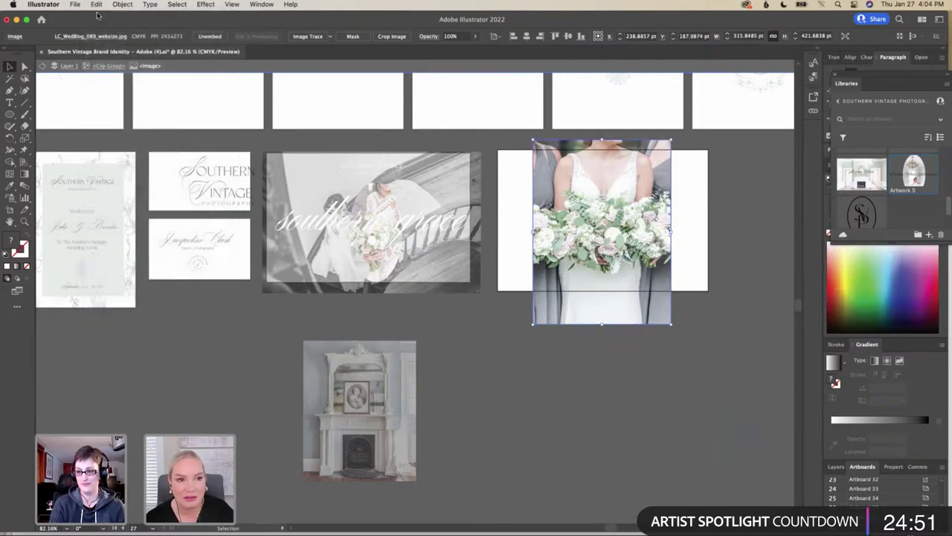
left_click(97, 5)
left_click(105, 19)
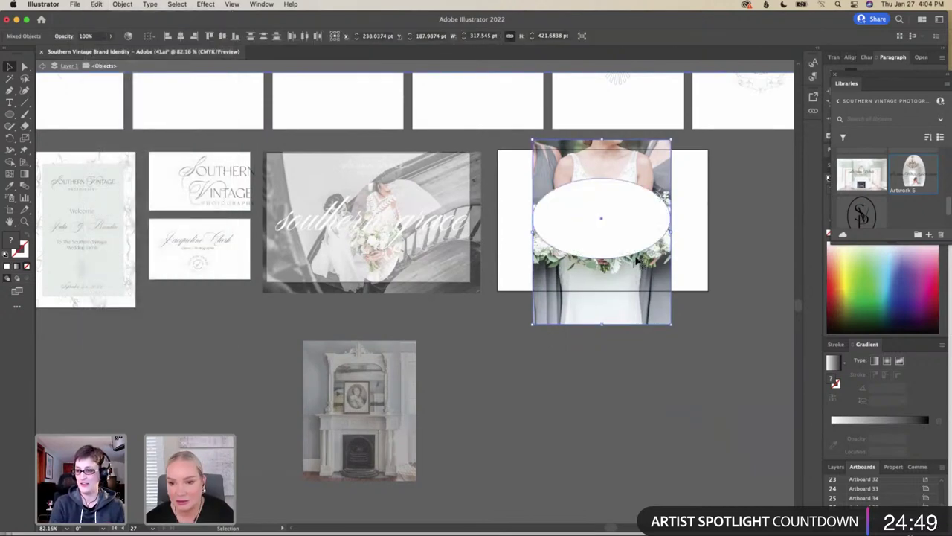
Reposition the photo behind the oval, re-clip it, and centre the bodice and bouquet
left_click_drag(638, 277, 639, 287)
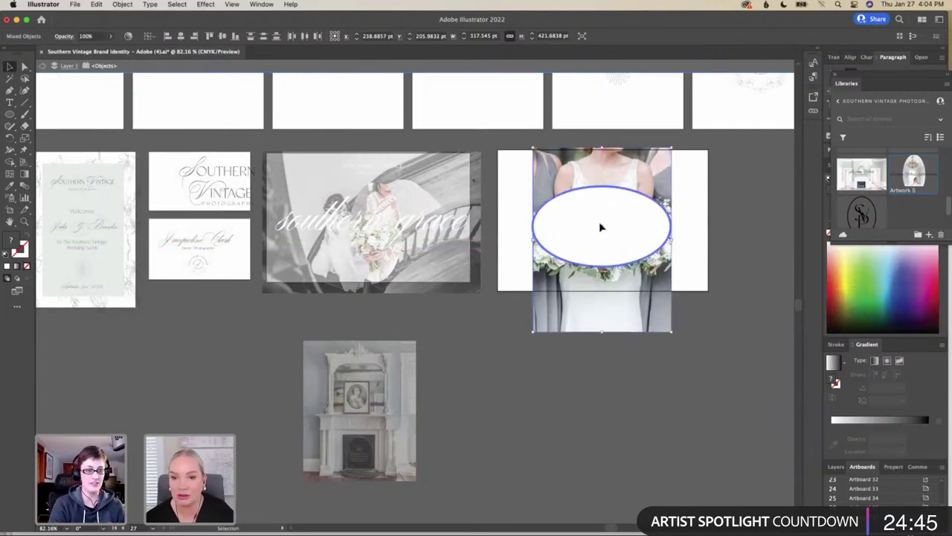
left_click_drag(587, 226, 616, 234)
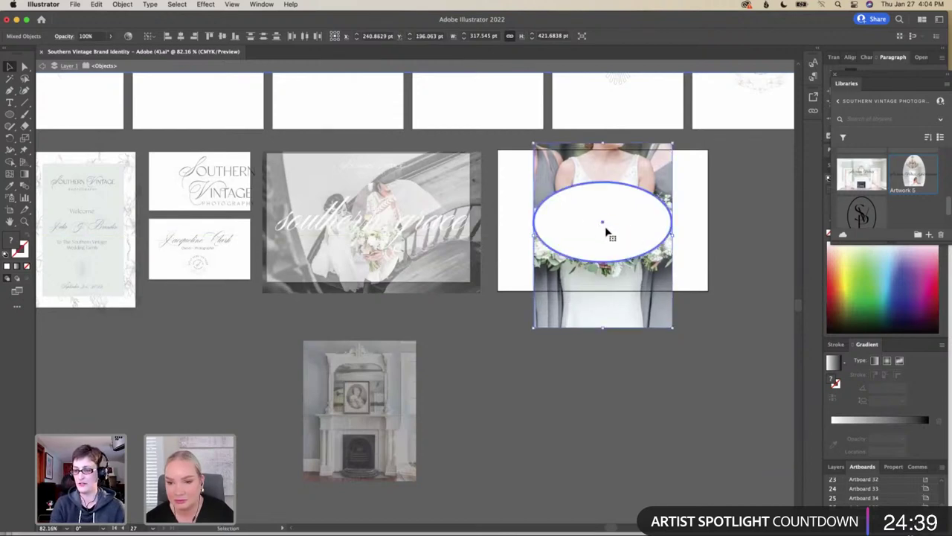
right_click(606, 231)
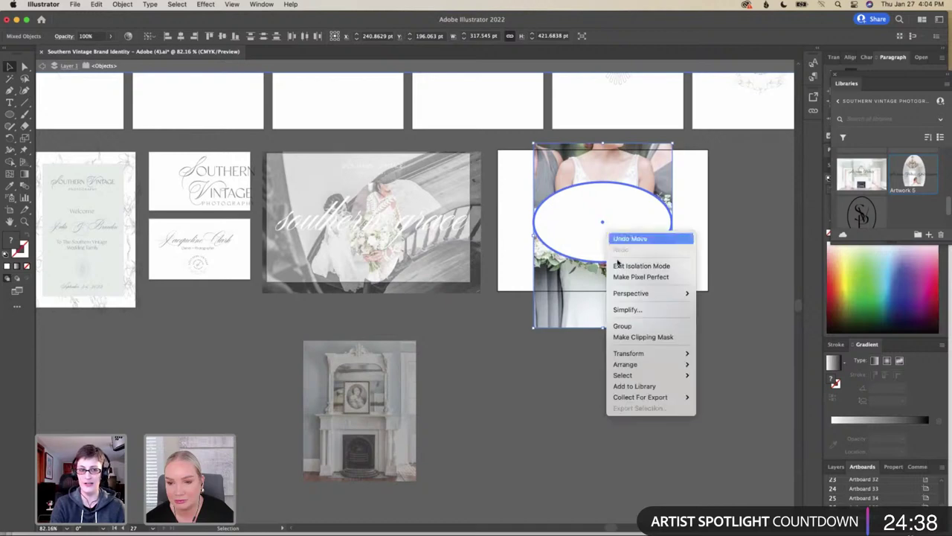
left_click(634, 337)
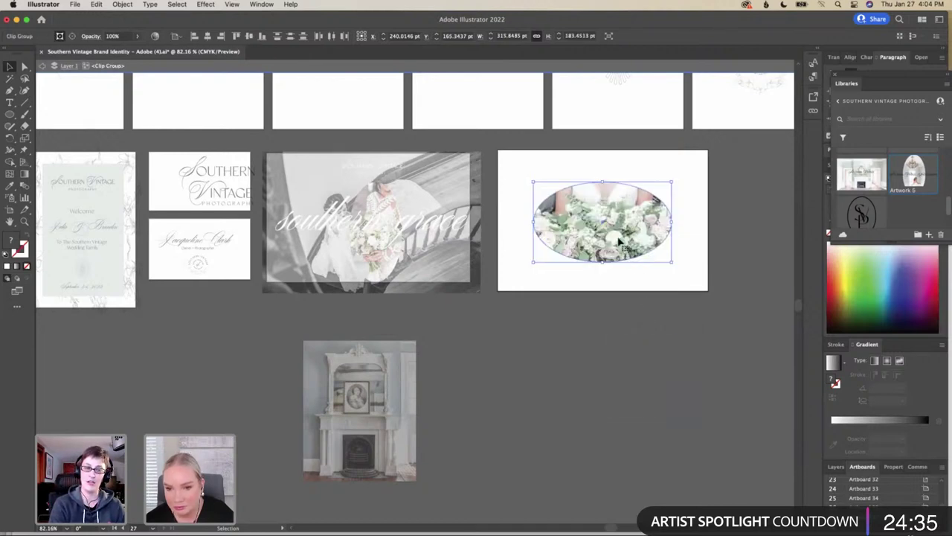
left_click(746, 269)
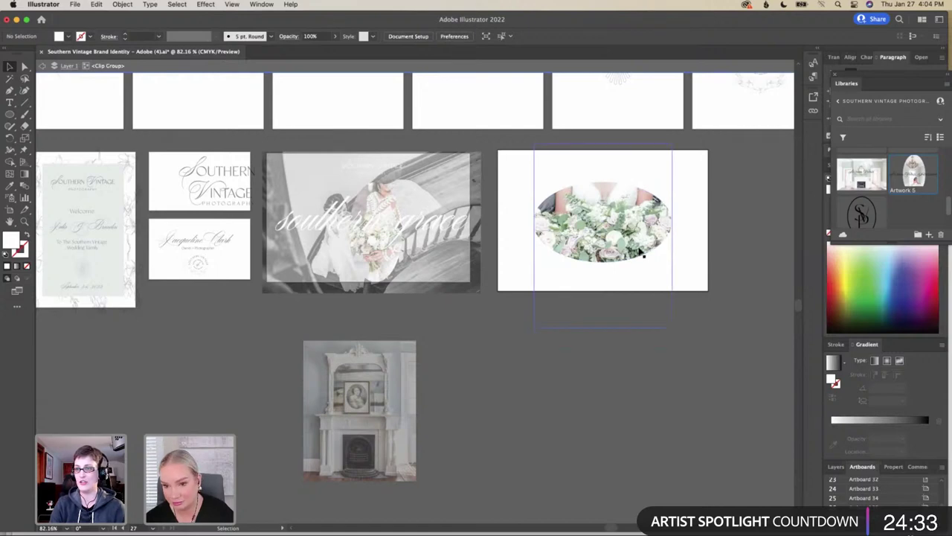
left_click_drag(641, 251, 628, 241)
left_click(720, 230)
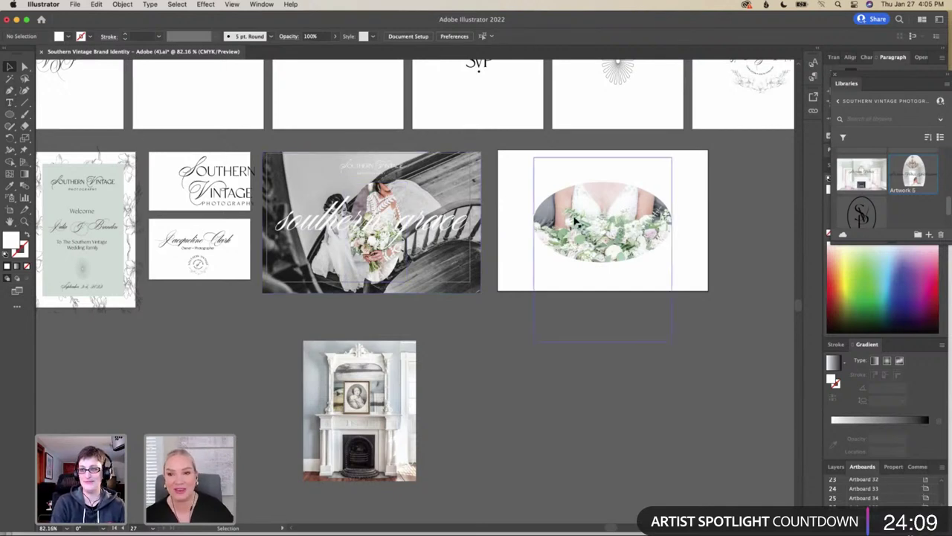
scroll(574, 218, "up", 3)
Copy the sunburst mark from the logo artboard and position it just below the oval photo
left_click(610, 119)
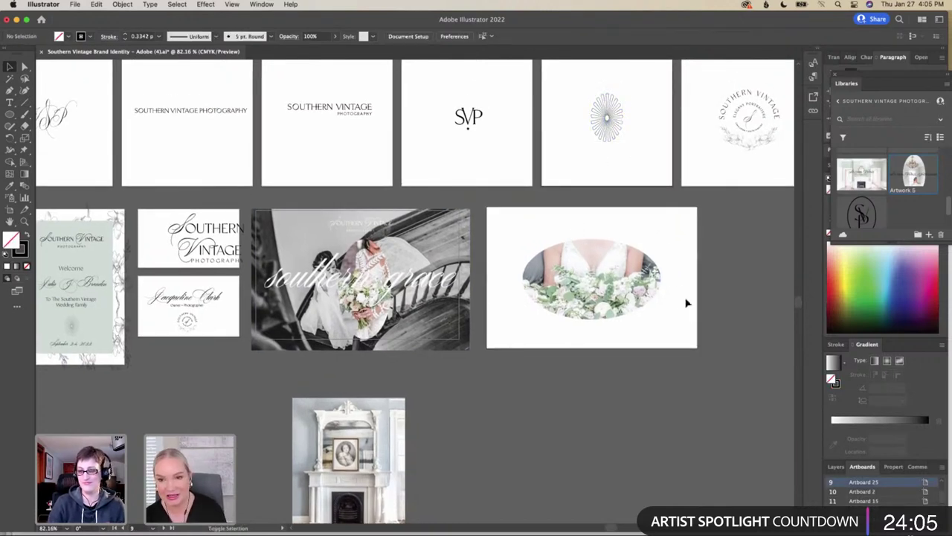
left_click_drag(614, 128, 721, 323)
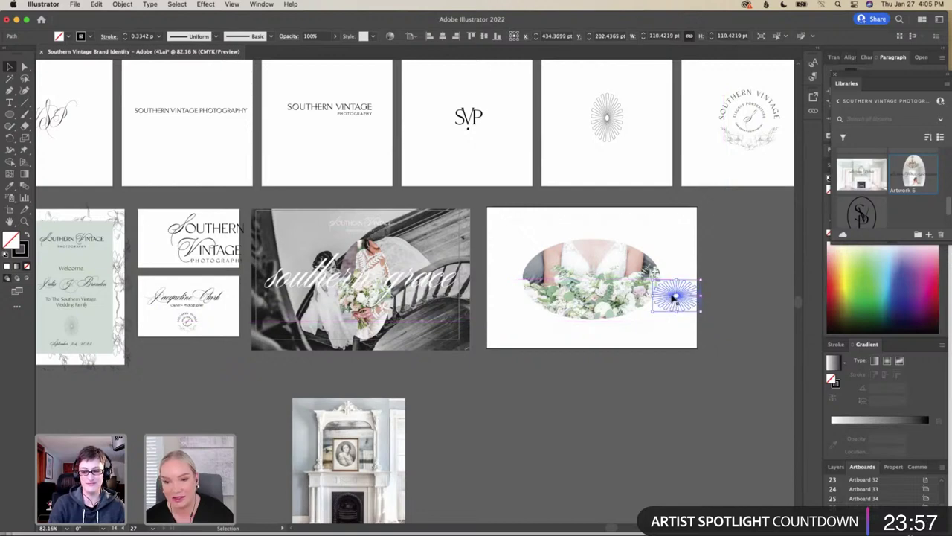
left_click_drag(674, 297, 736, 253)
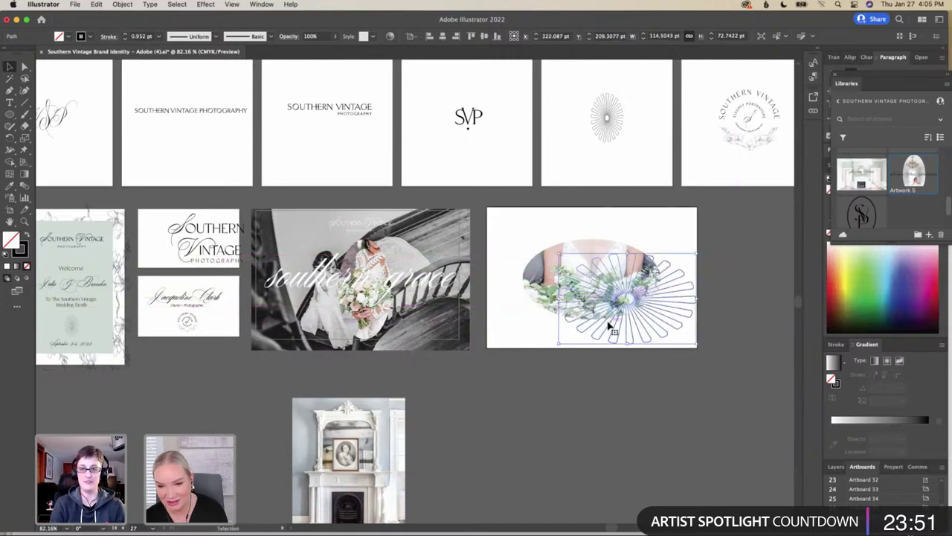
left_click_drag(631, 310, 629, 307)
left_click_drag(673, 331, 669, 341)
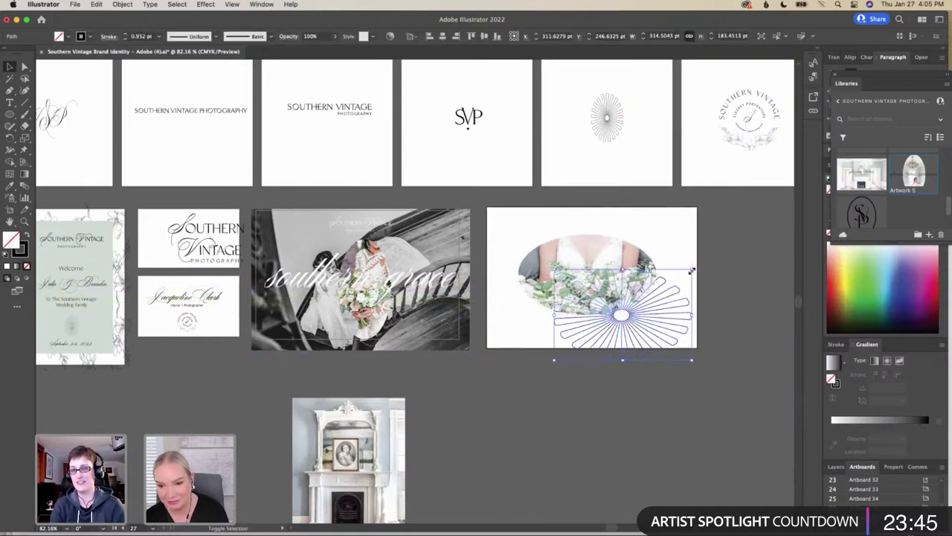
left_click_drag(590, 355, 588, 360)
left_click_drag(606, 274, 610, 277)
left_click_drag(608, 359, 612, 340)
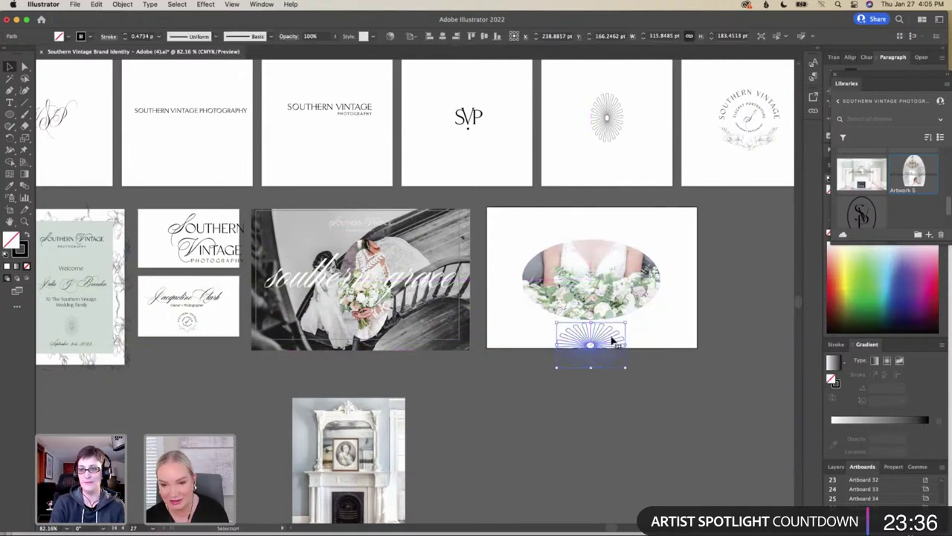
Set the sunburst's stroke colour to white (ffffff) and move it up onto the bouquet
left_click(22, 250)
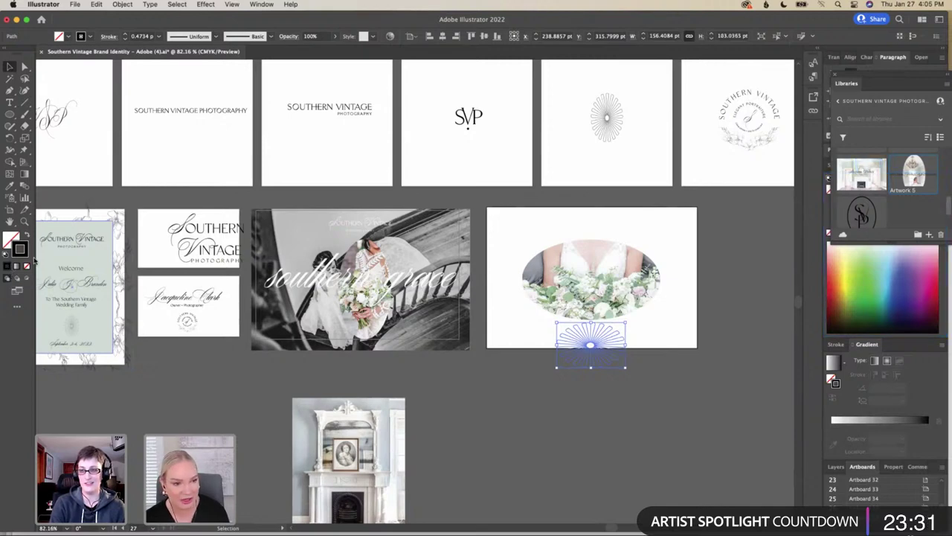
double_click(23, 252)
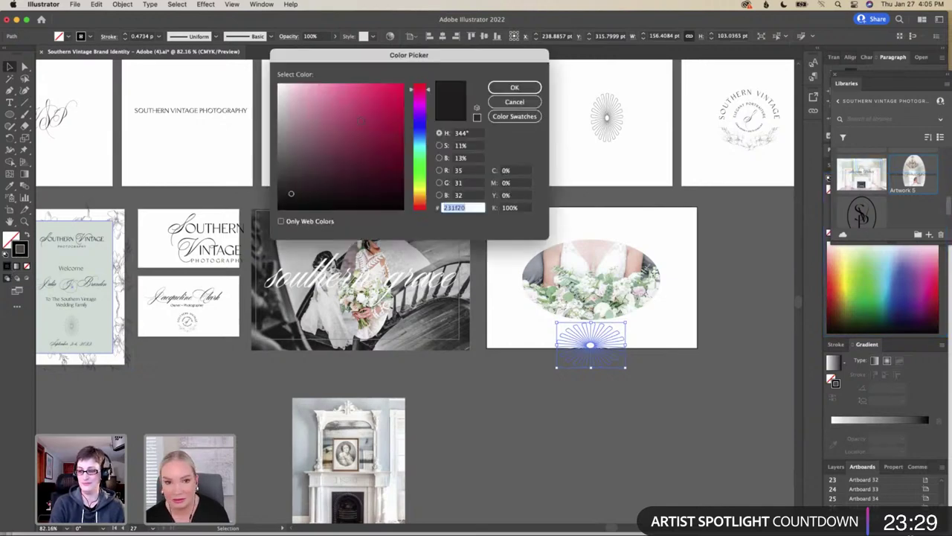
type("ffffff")
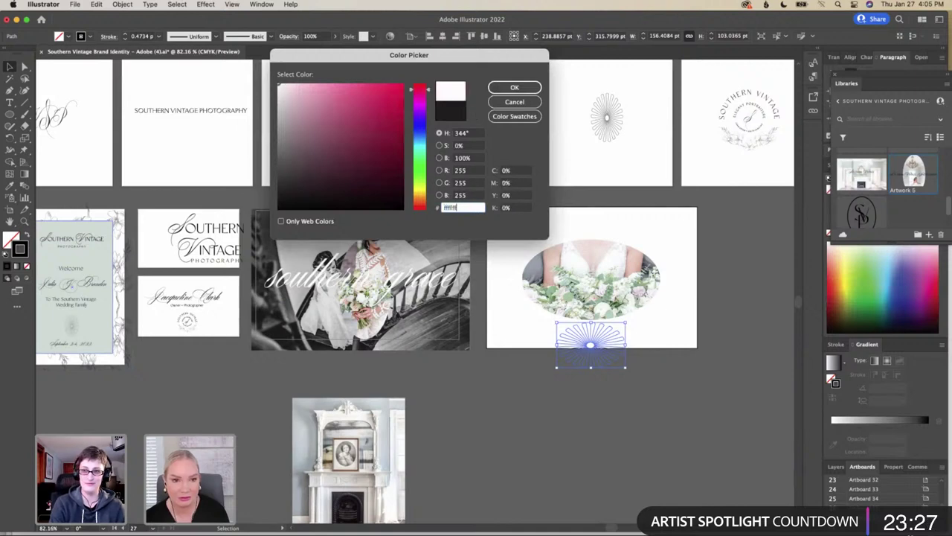
left_click(514, 87)
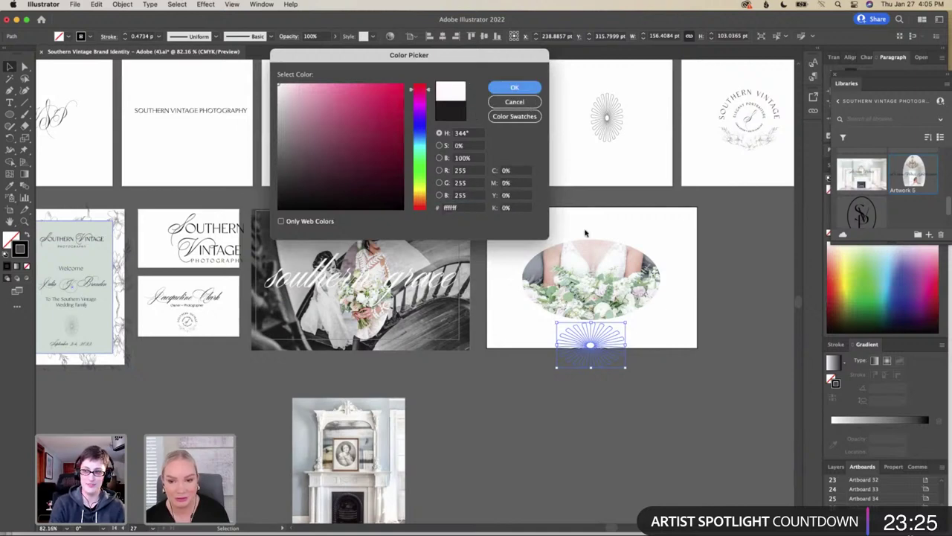
left_click_drag(610, 347, 611, 285)
Bring the white sunburst in front of the photo and place it over the bouquet
right_click(610, 286)
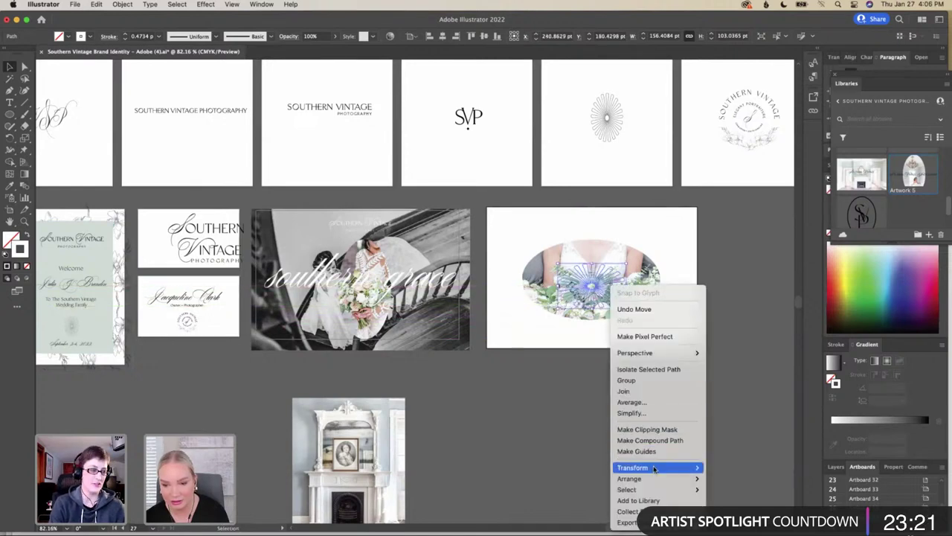
mouse_move(654, 470)
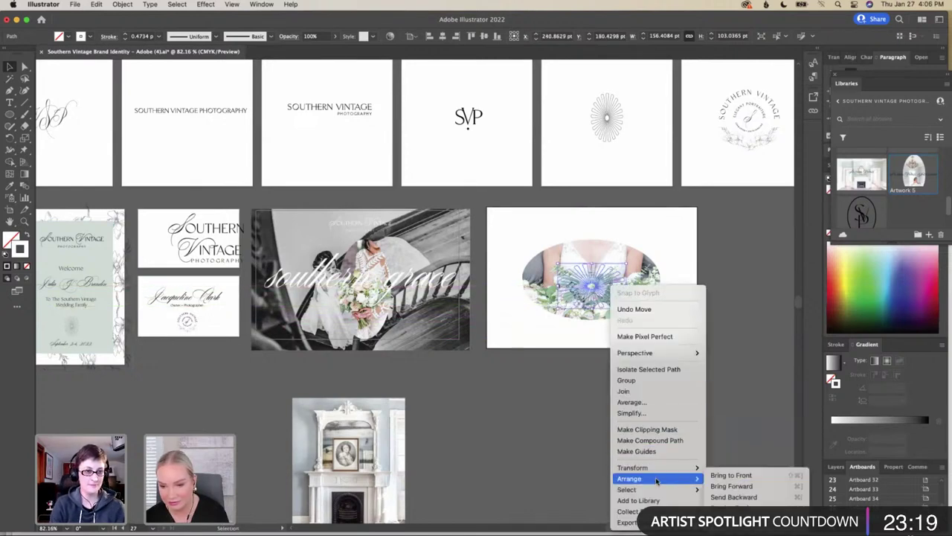
left_click(731, 475)
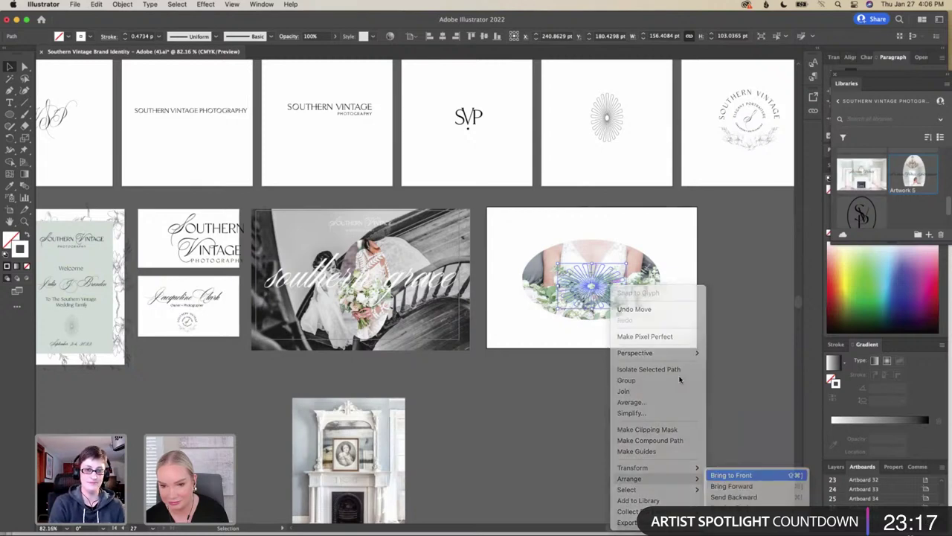
left_click_drag(599, 290, 598, 282)
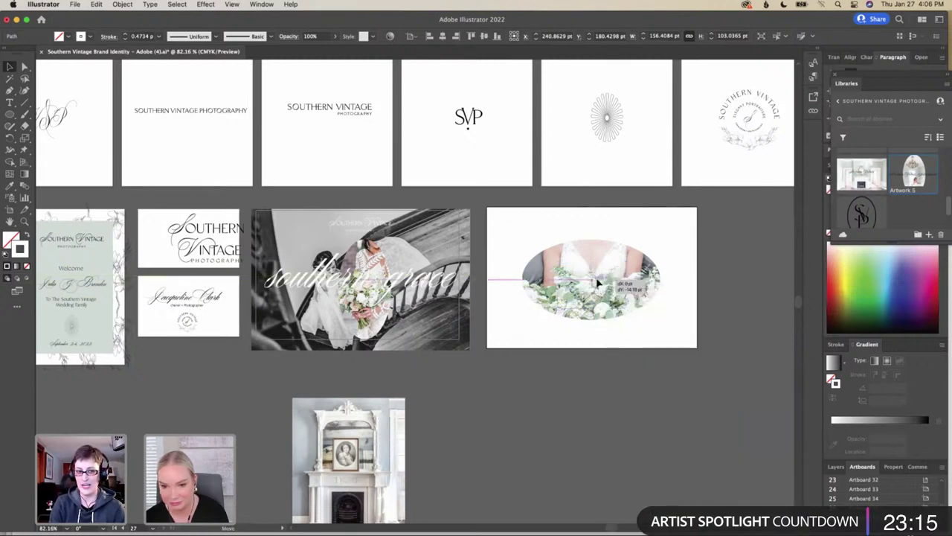
Stretch the sunburst wider to about 192 × 103 pt and nudge the oval photo right
left_click_drag(599, 281, 634, 281)
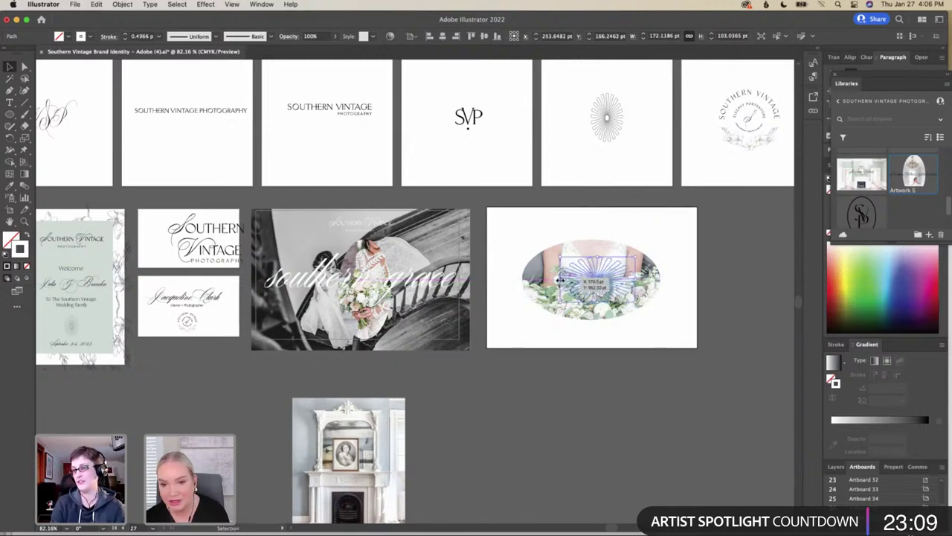
left_click_drag(561, 278, 550, 278)
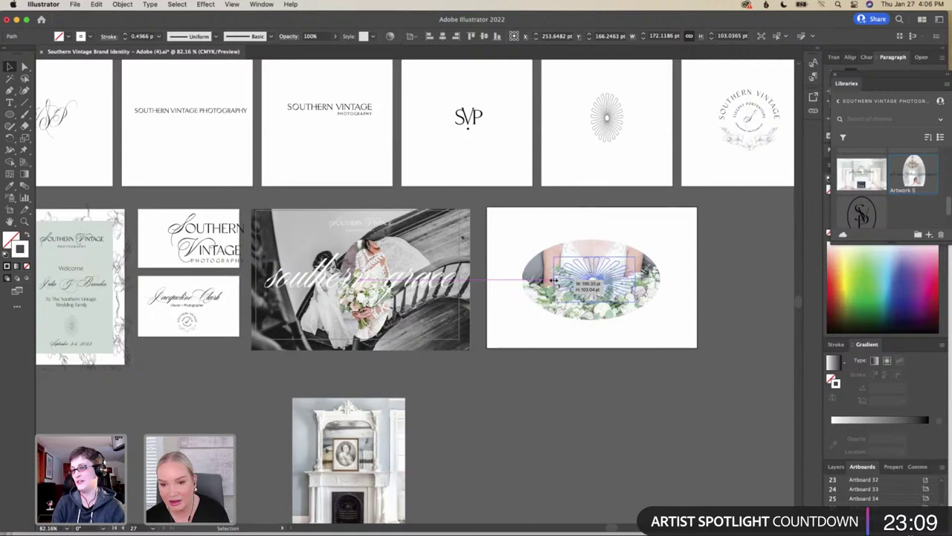
left_click(676, 316)
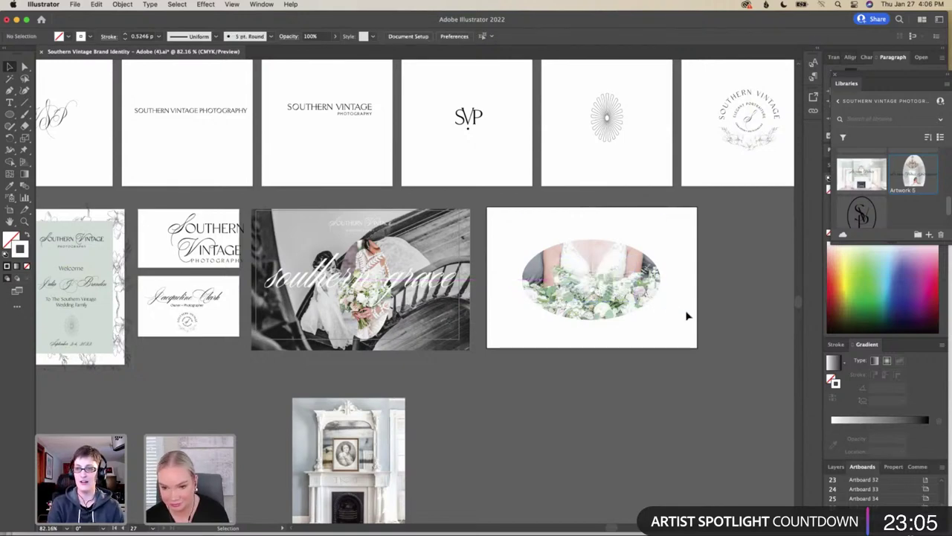
left_click_drag(583, 257, 592, 257)
Add a new 'Investment Guide' text line near the page's top-left
left_click(709, 261)
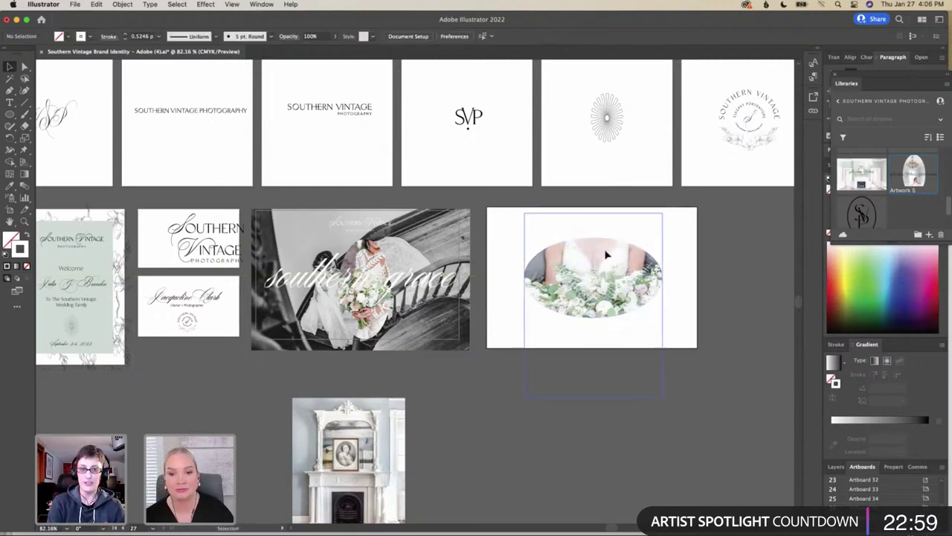
left_click(11, 103)
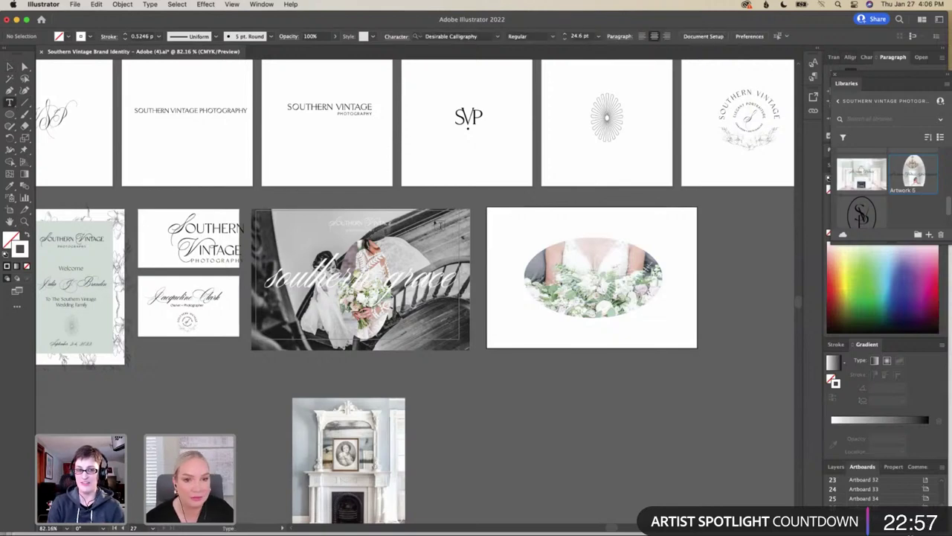
left_click(530, 226)
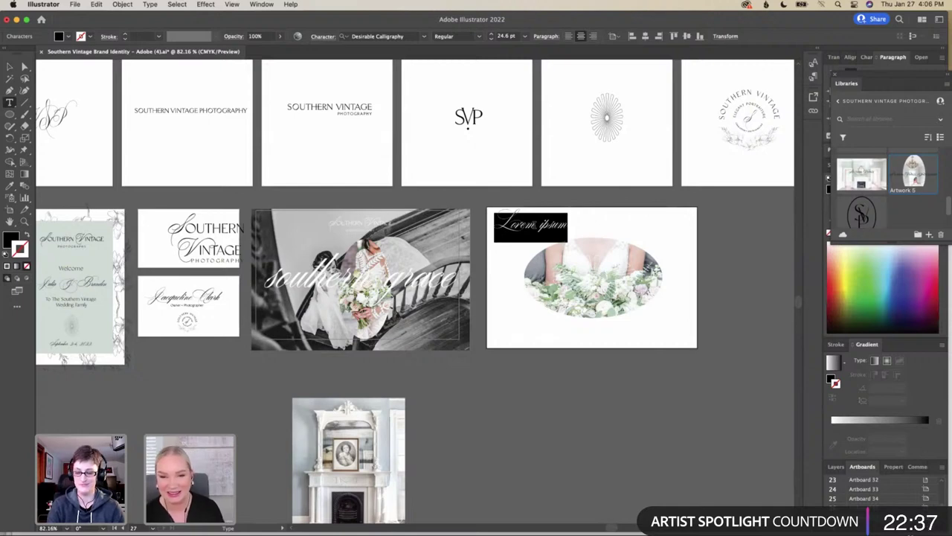
type("Lovestm")
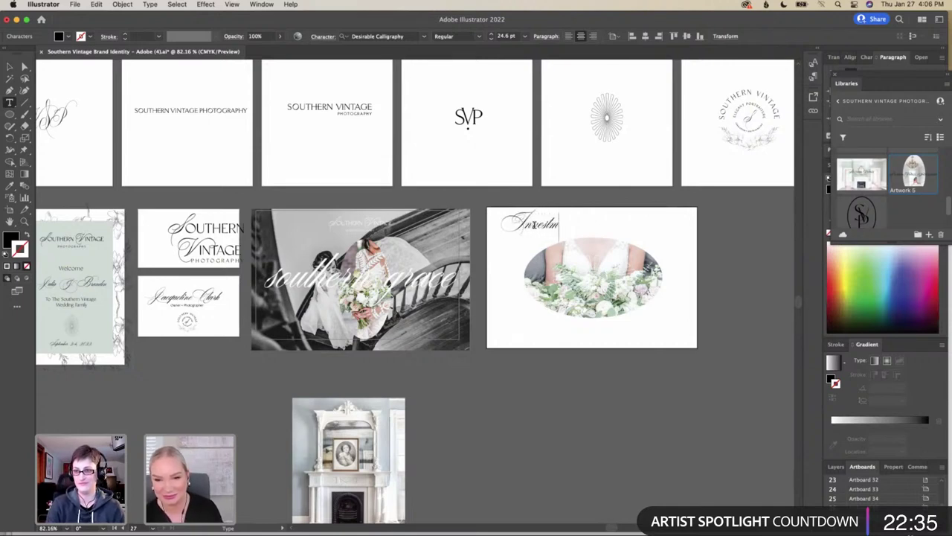
type("ent Guide")
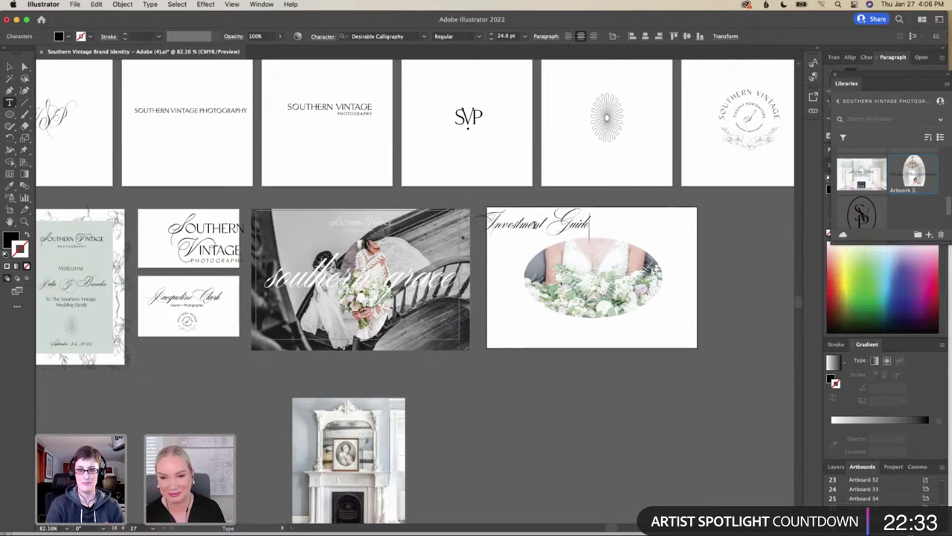
left_click(11, 66)
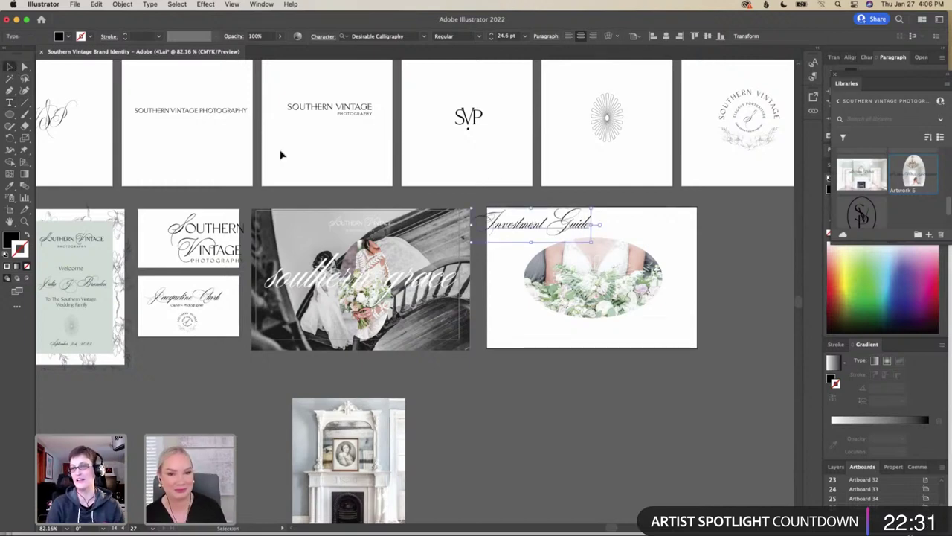
Move the Investment Guide title across the top of the oval photo
left_click_drag(551, 231, 605, 323)
left_click(599, 276)
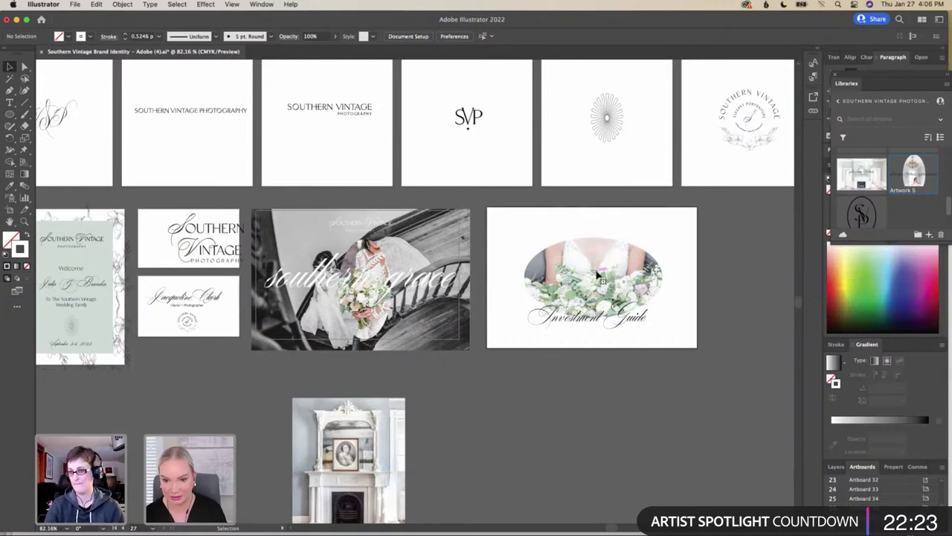
left_click_drag(616, 324, 658, 246)
Select the Southern Vintage logo group on the logo artboard
left_click(690, 270)
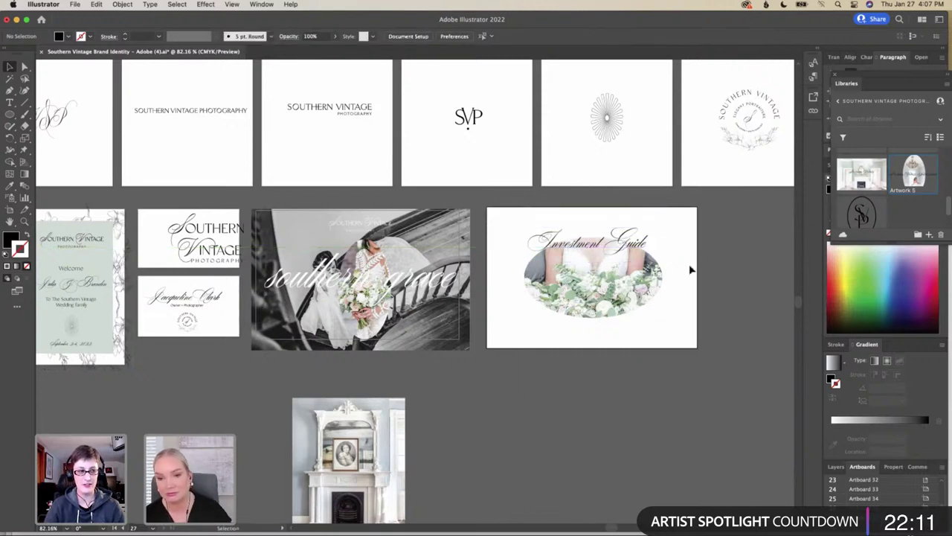
scroll(690, 270, "right", 5)
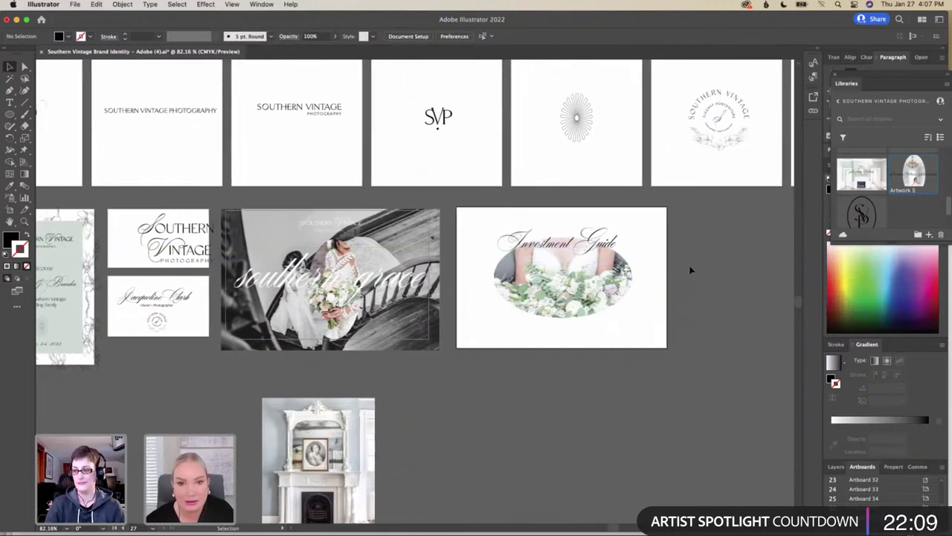
scroll(691, 270, "left", 10)
scroll(690, 270, "down", 2)
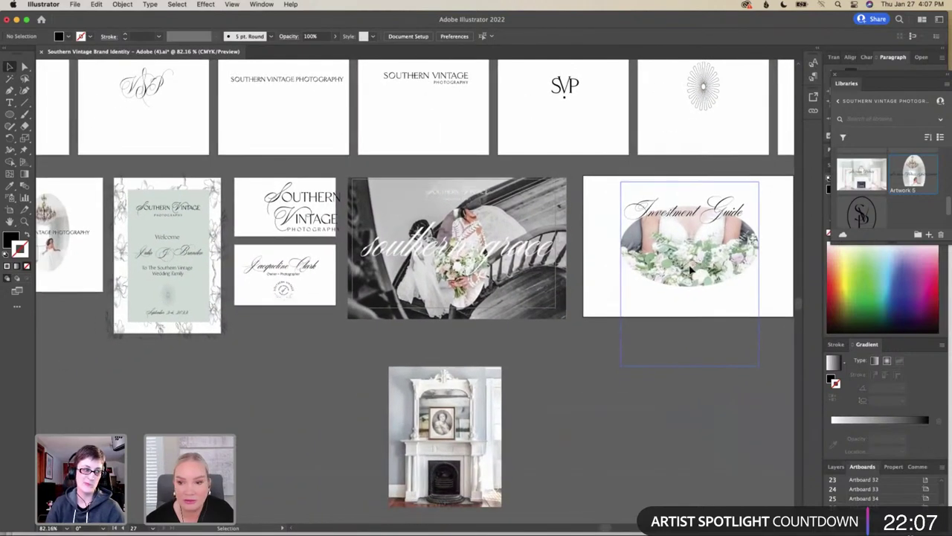
scroll(690, 270, "left", 4)
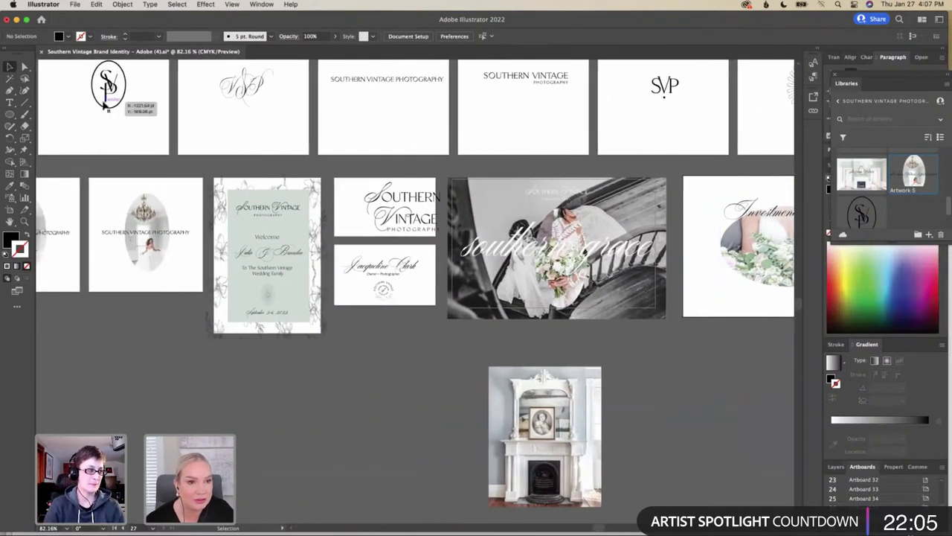
scroll(104, 107, "left", 4)
scroll(104, 106, "left", 6)
scroll(112, 115, "up", 2)
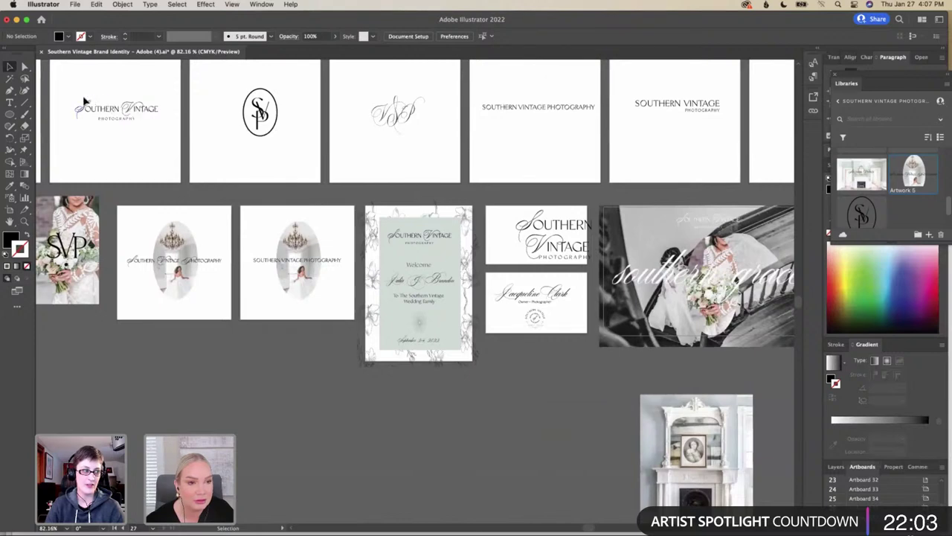
left_click(117, 124)
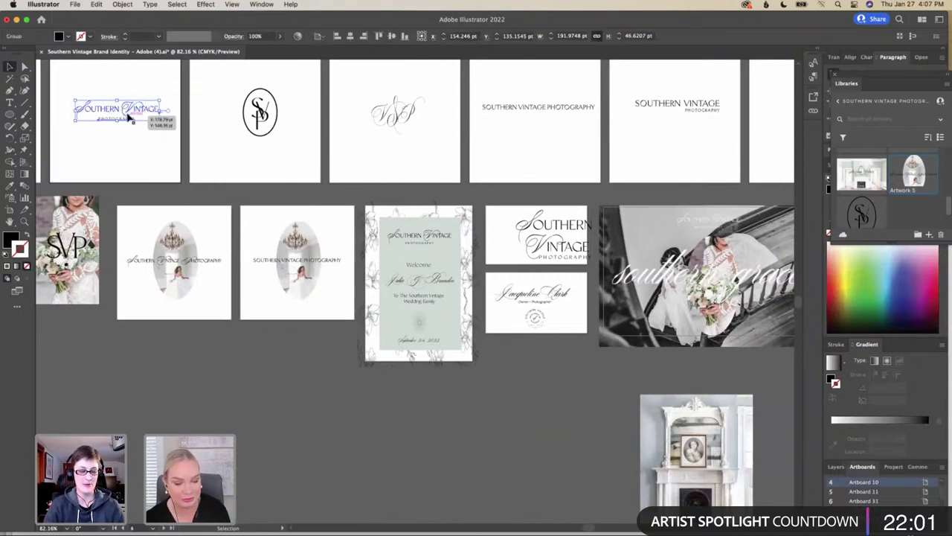
Place a copy of the logo, about 155 × 33 pt, beneath the oval on Artboard 37
left_click_drag(135, 110, 711, 159)
scroll(710, 160, "right", 10)
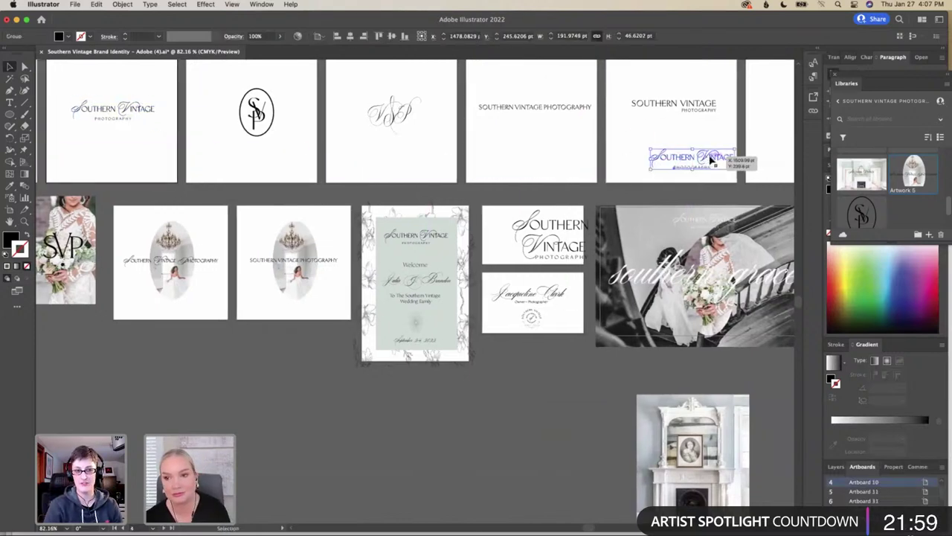
scroll(710, 159, "right", 13)
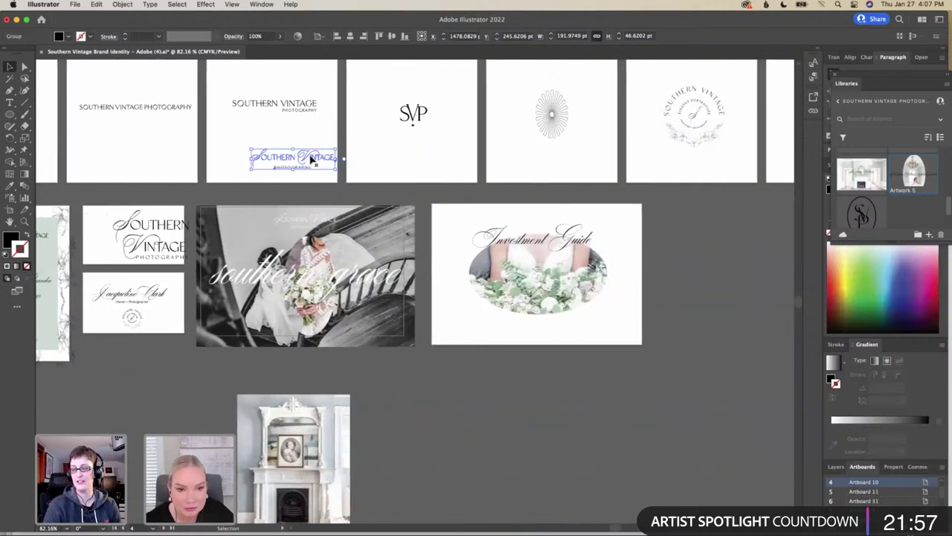
left_click_drag(330, 172, 548, 328)
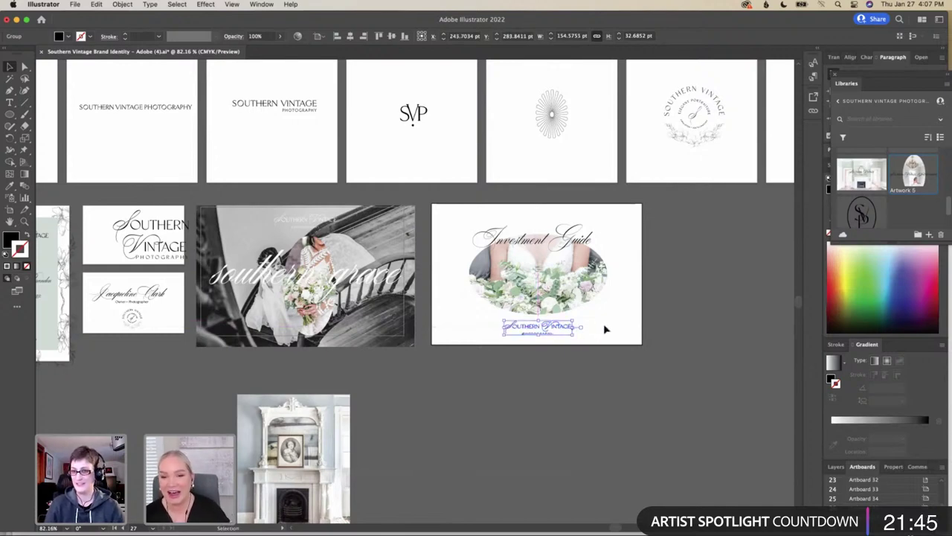
left_click(607, 327)
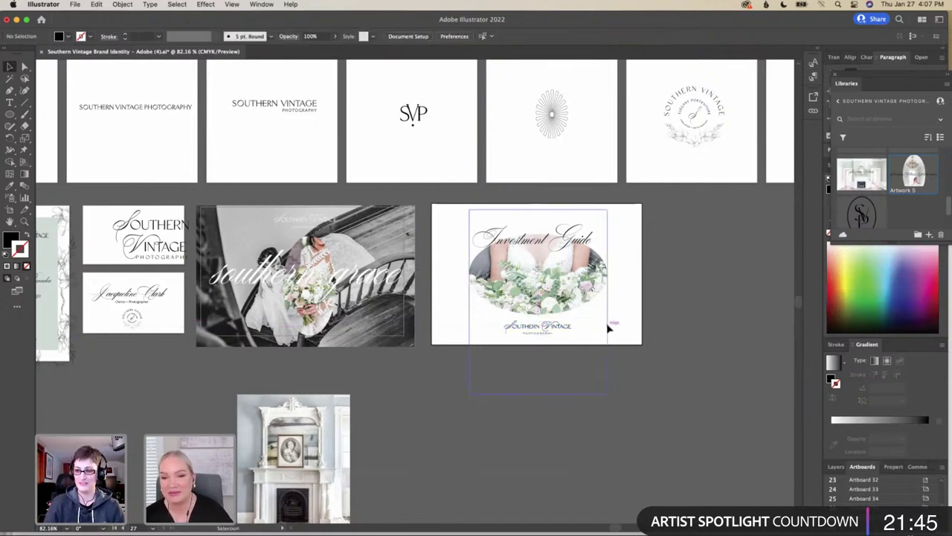
Scale the Investment Guide title up slightly to about 27 pt and recentre it over the oval
left_click(592, 239)
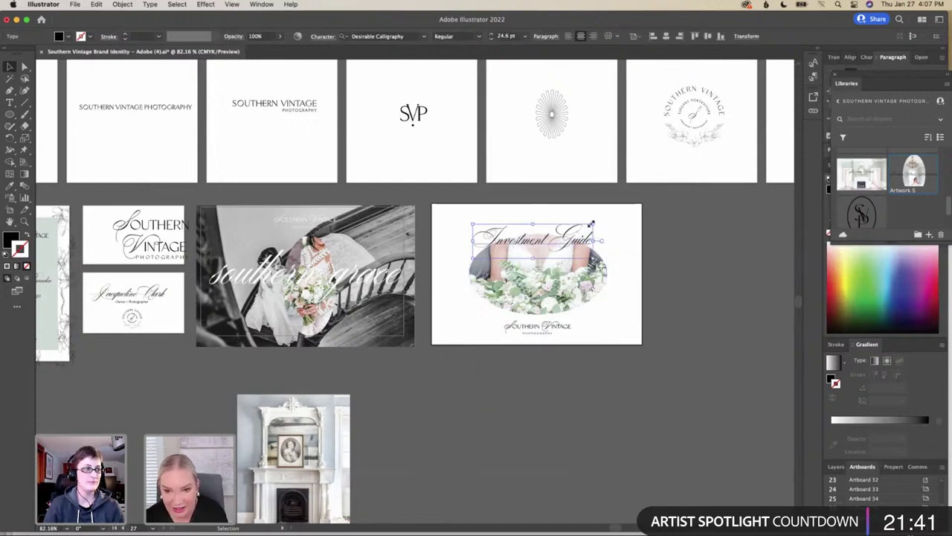
left_click_drag(591, 222, 581, 236)
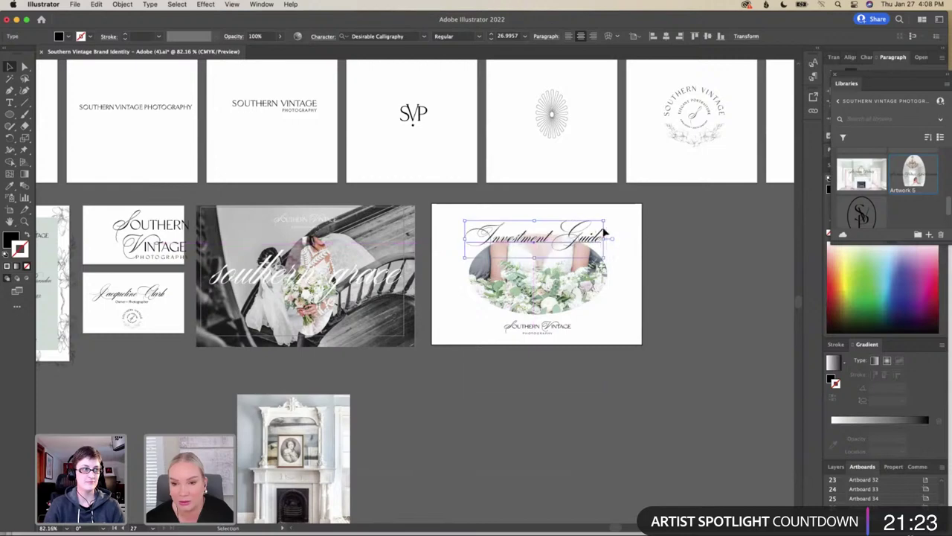
left_click(628, 225)
scroll(629, 224, "down", 3)
scroll(629, 224, "left", 2)
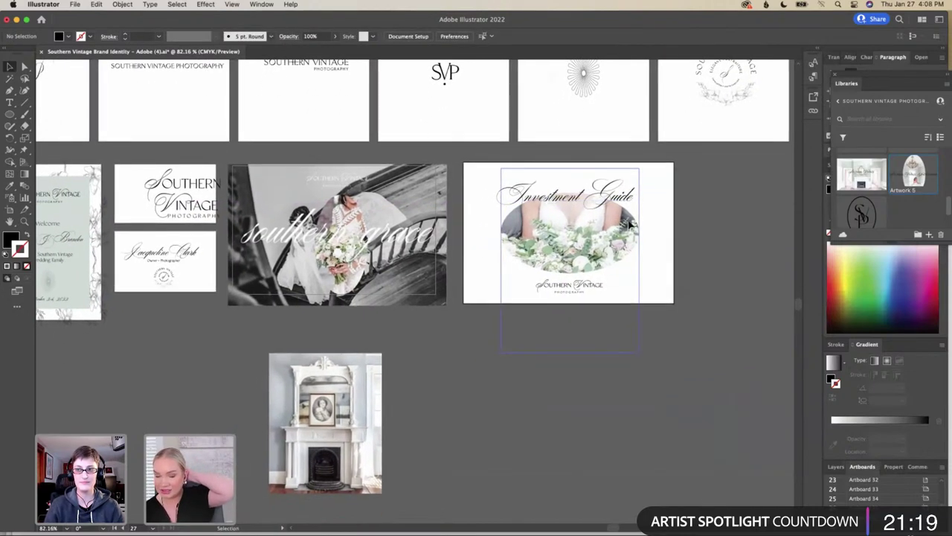
Make the wedding invitation artboard active and float the Libraries panel over the canvas
scroll(629, 225, "left", 3)
scroll(629, 225, "down", 1)
scroll(629, 225, "right", 4)
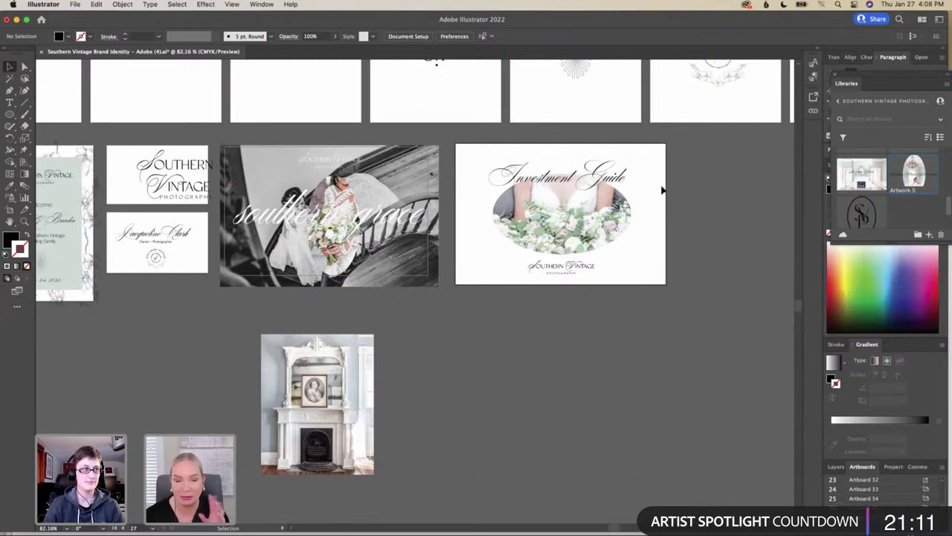
scroll(662, 189, "left", 2)
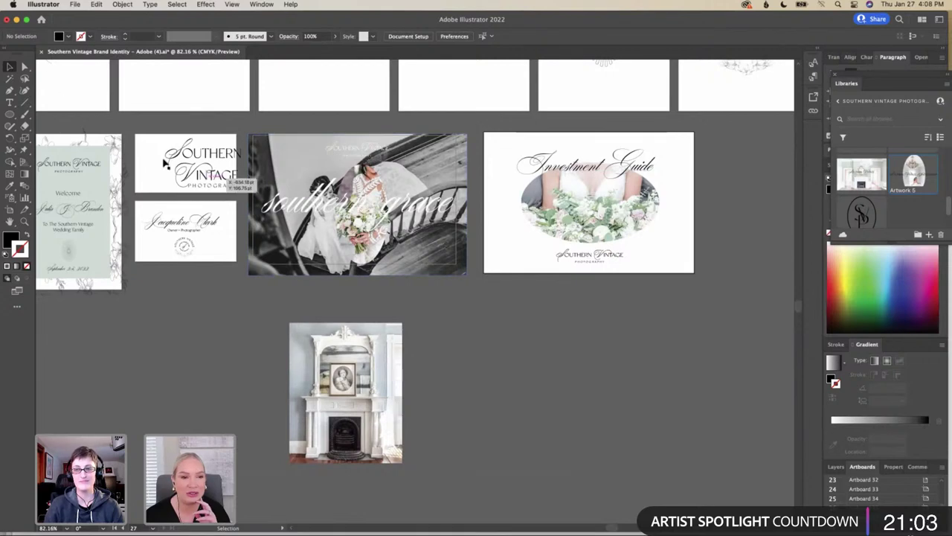
scroll(216, 185, "left", 5)
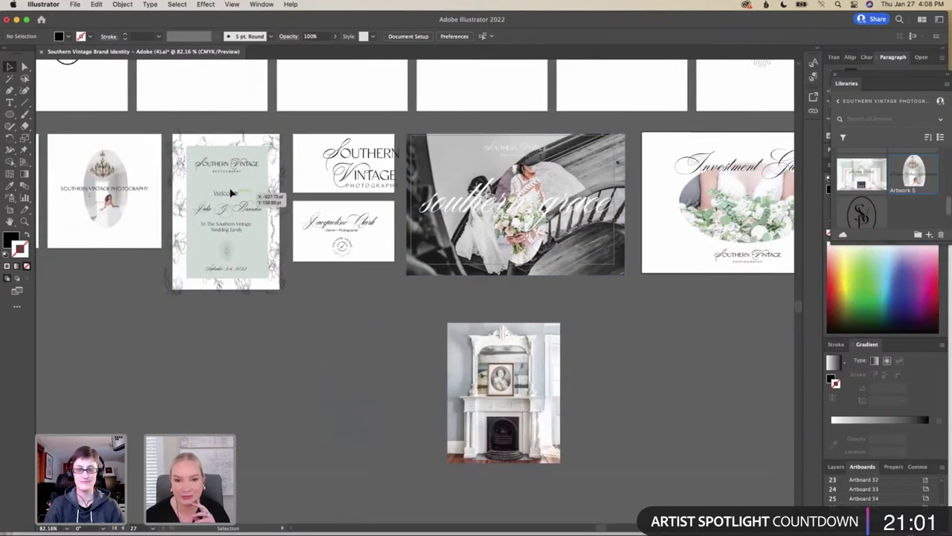
left_click(303, 149)
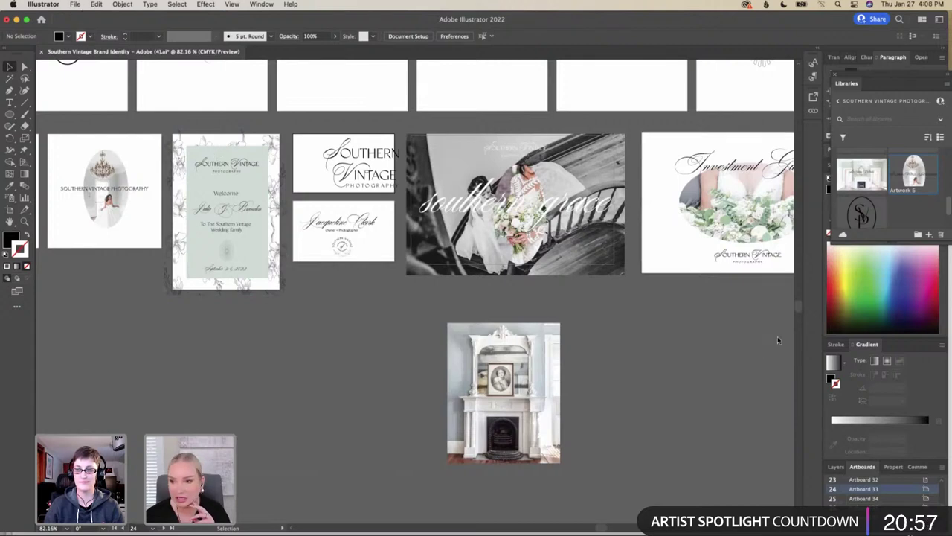
left_click_drag(888, 76, 629, 286)
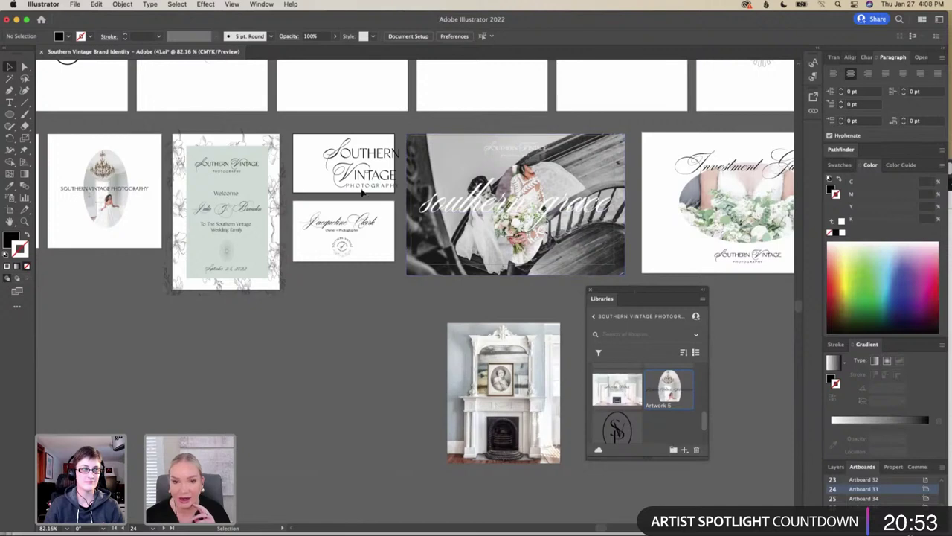
Add the southern grace wedding photo and its logo to the brand library as Artwork 6
left_click(448, 167)
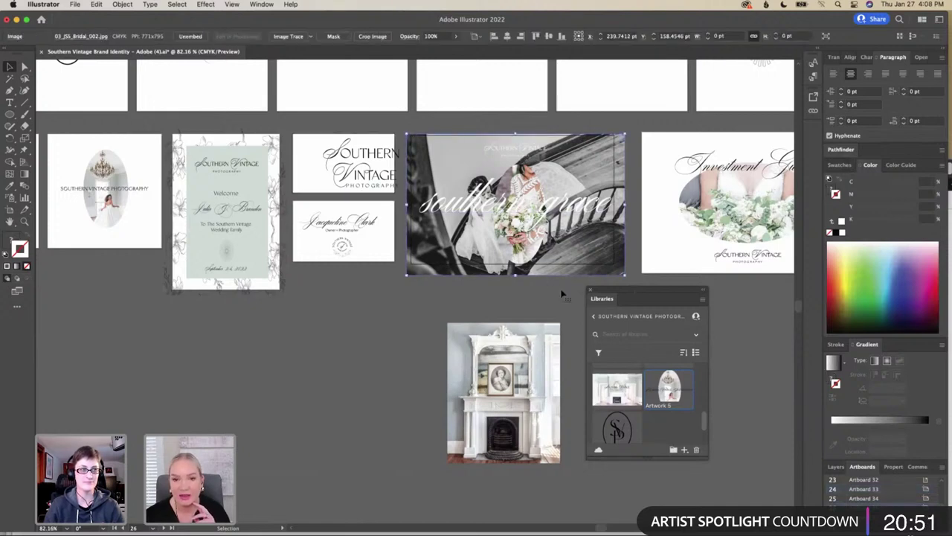
left_click(612, 250, "shift")
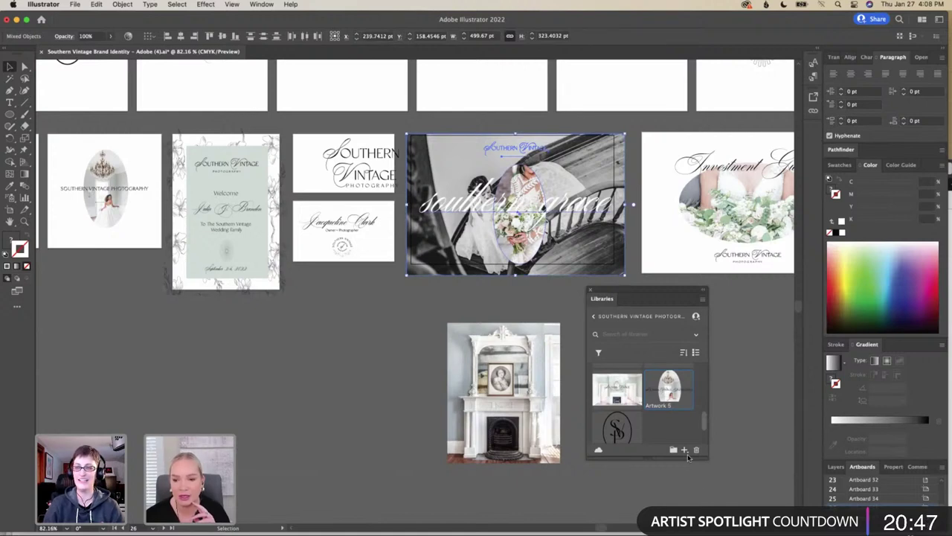
left_click(684, 450)
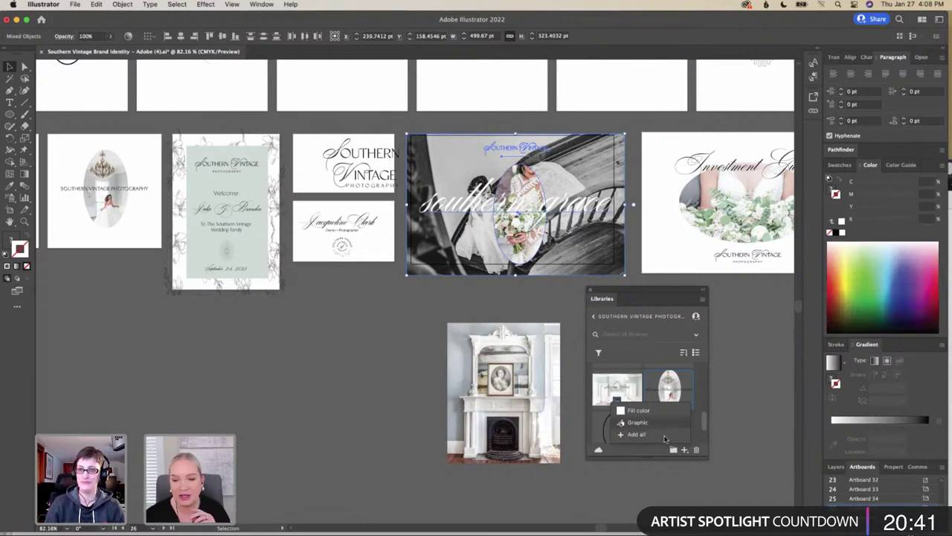
left_click(662, 436)
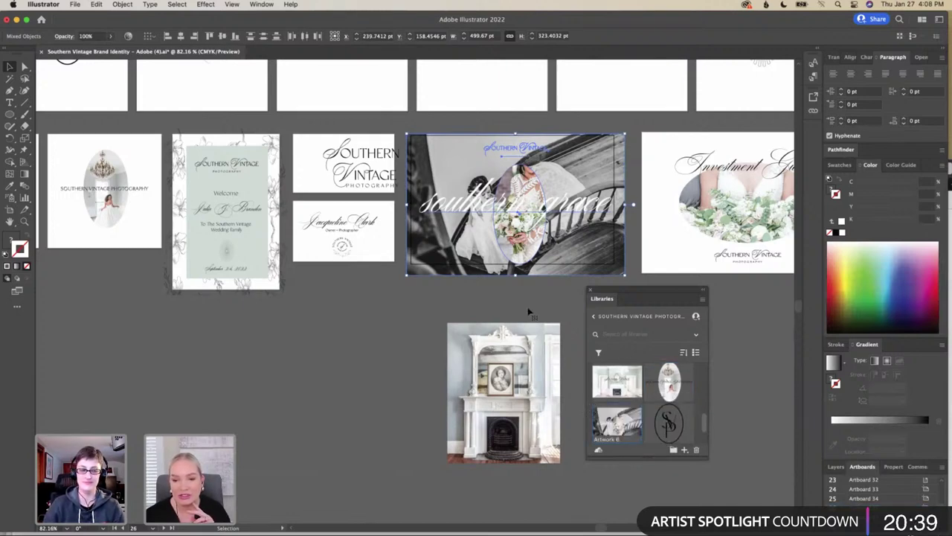
Select the Southern Vintage logo group on the logo artboard
left_click(294, 132)
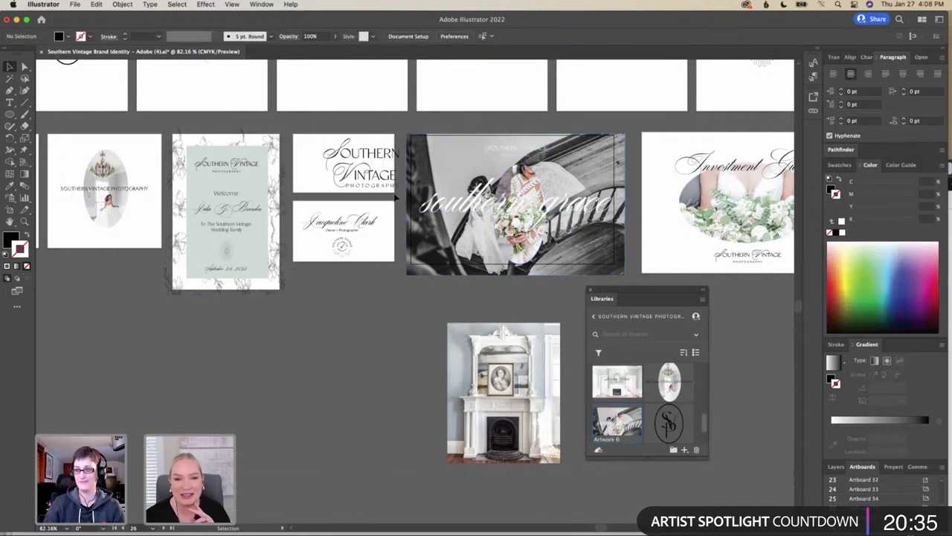
left_click(294, 132)
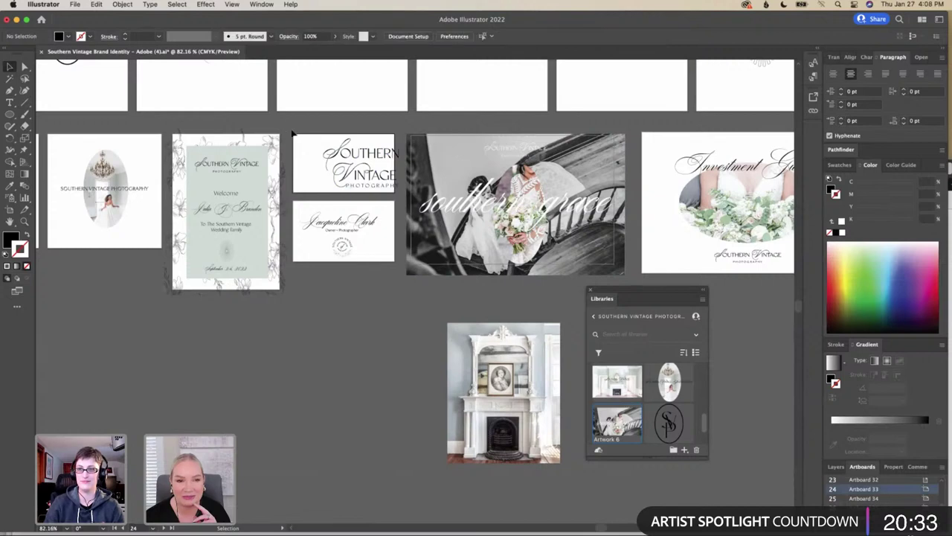
left_click(341, 186)
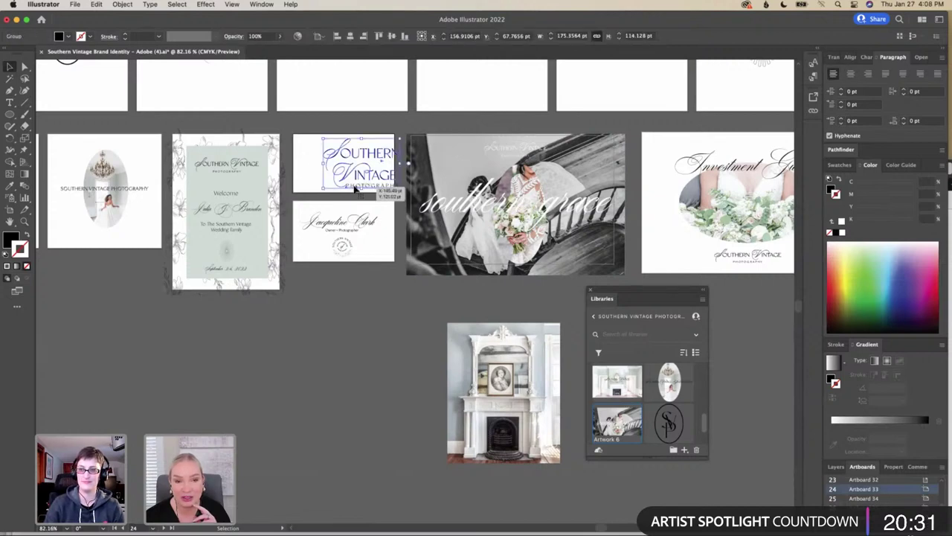
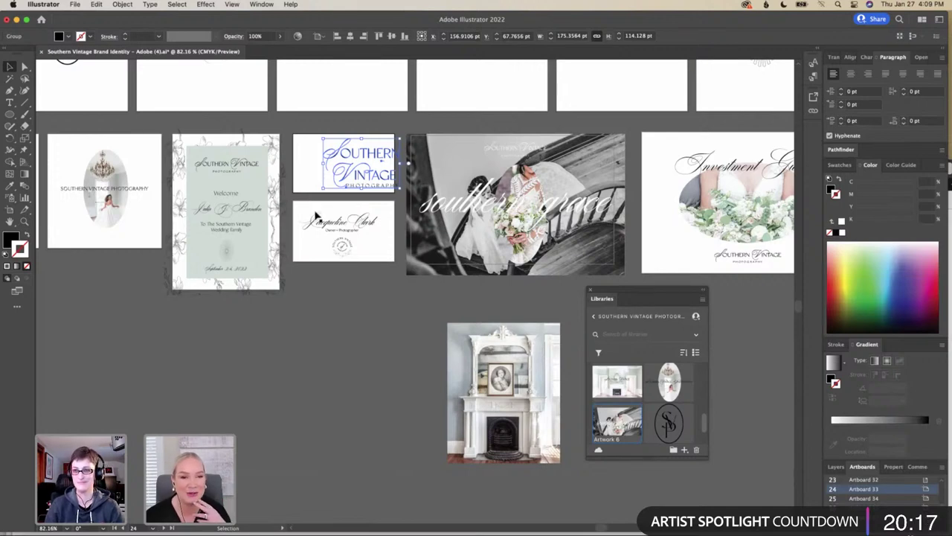
Add the welcome sign and the Southern Vintage logo to the library as graphics
left_click(262, 141)
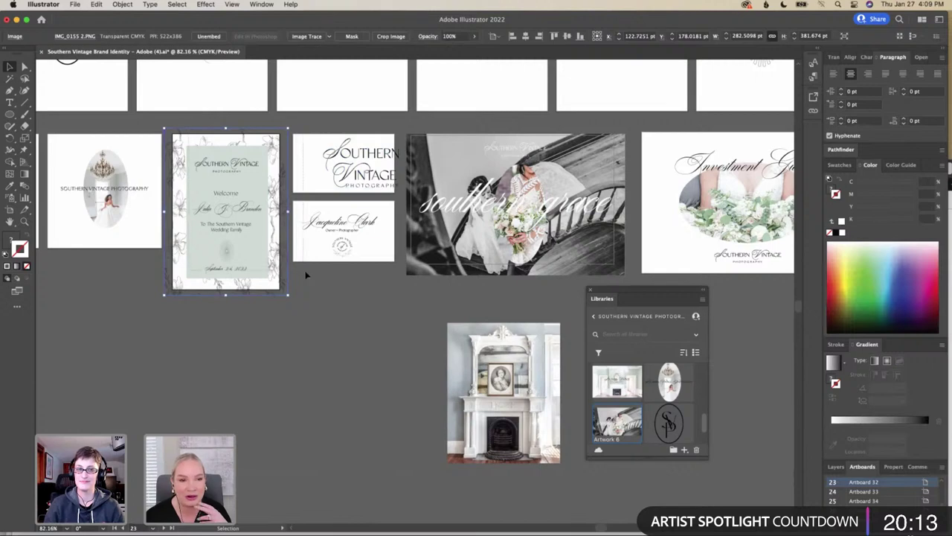
left_click(684, 450)
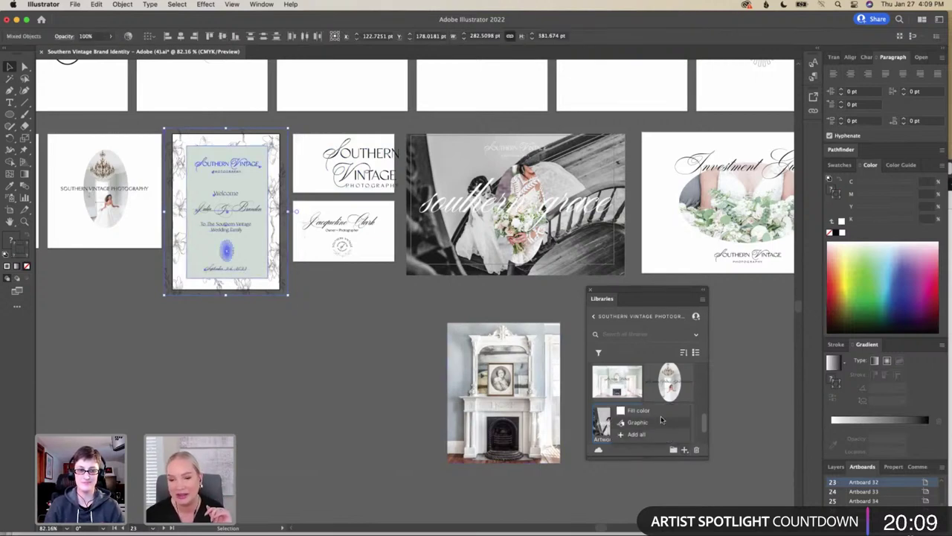
left_click(650, 422)
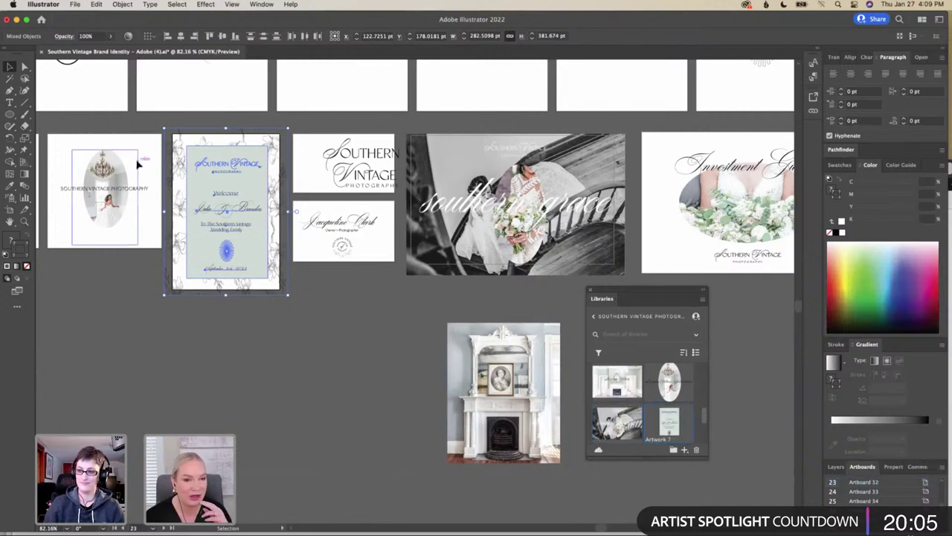
left_click(307, 139)
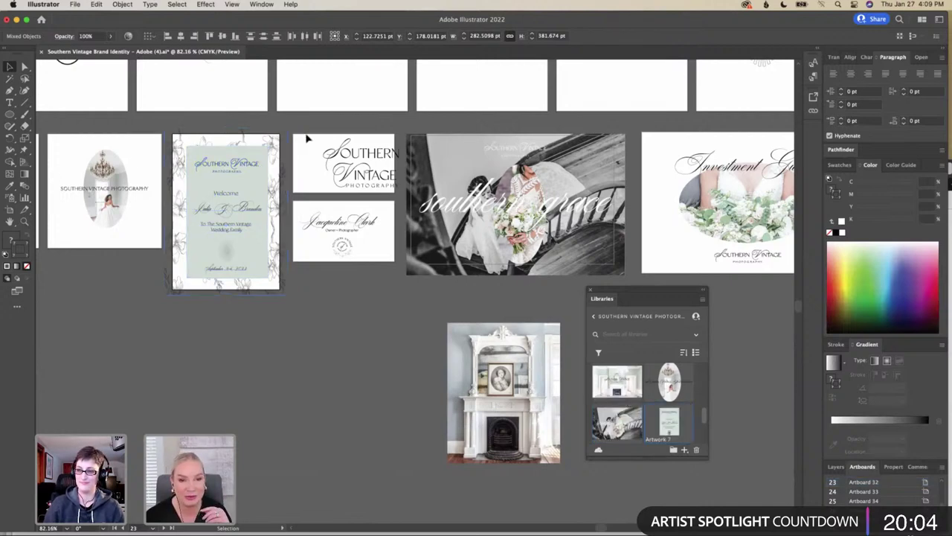
left_click(392, 183)
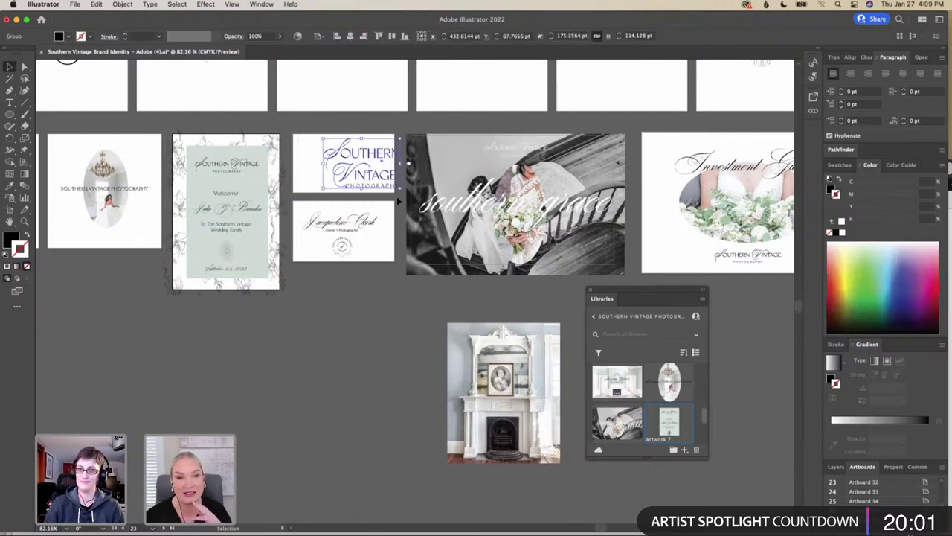
left_click(683, 450)
left_click(653, 423)
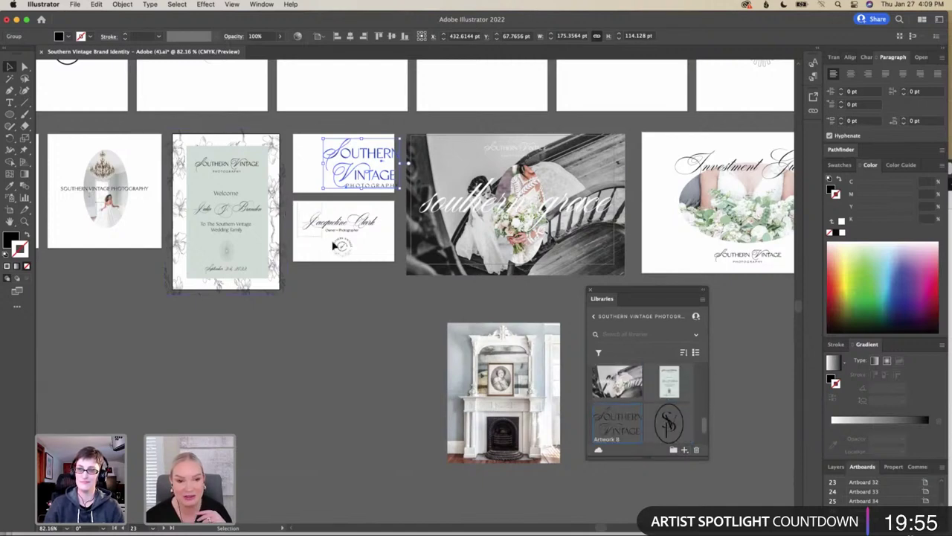
Select the business card's name and stamp logo to add to the library
left_click_drag(395, 266, 338, 234)
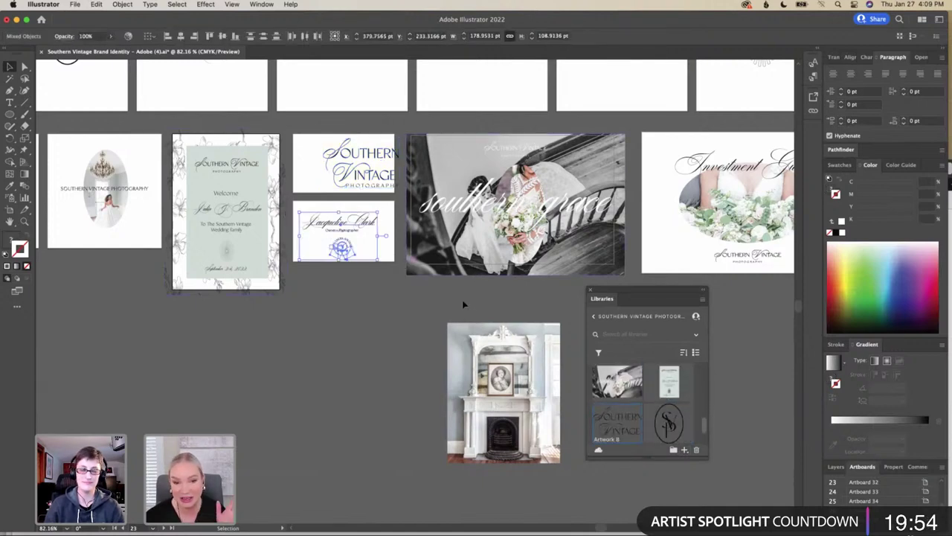
left_click(684, 450)
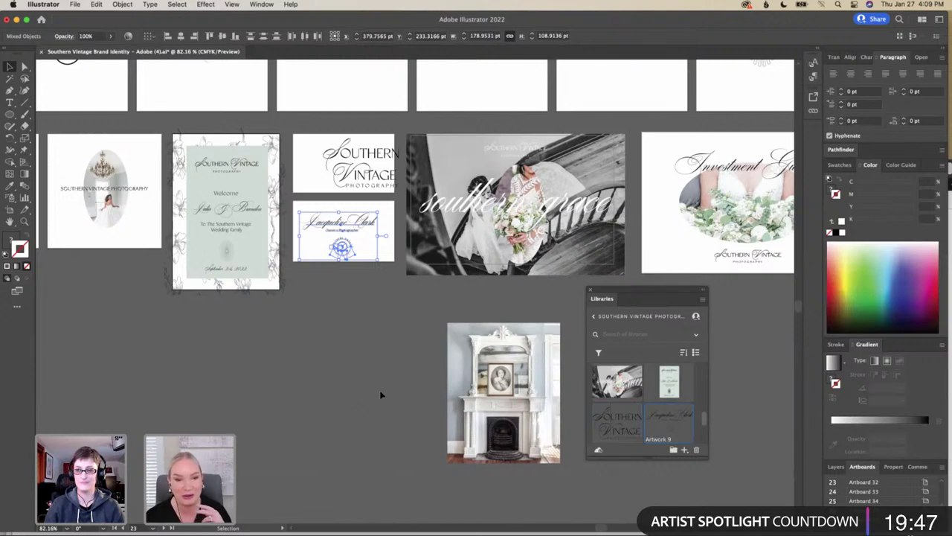
scroll(380, 395, "right", 6)
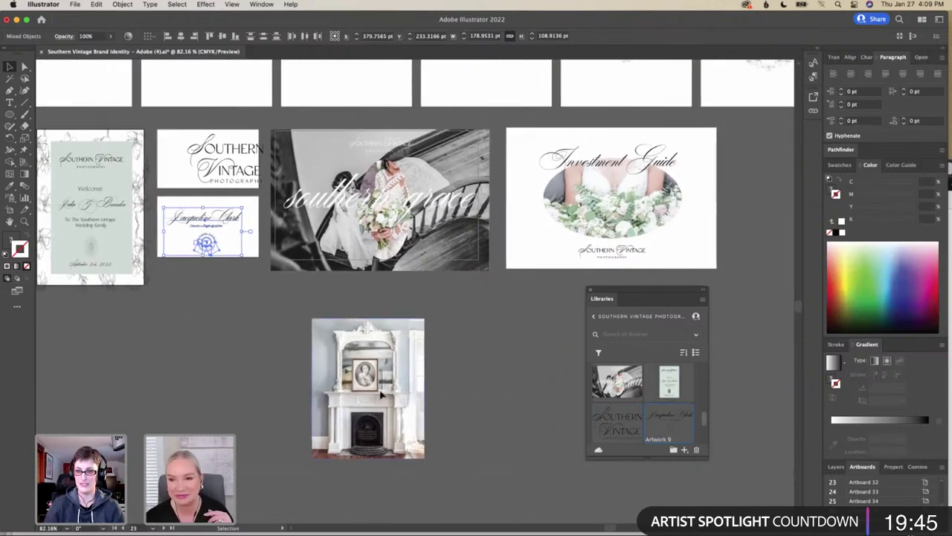
scroll(380, 395, "right", 1)
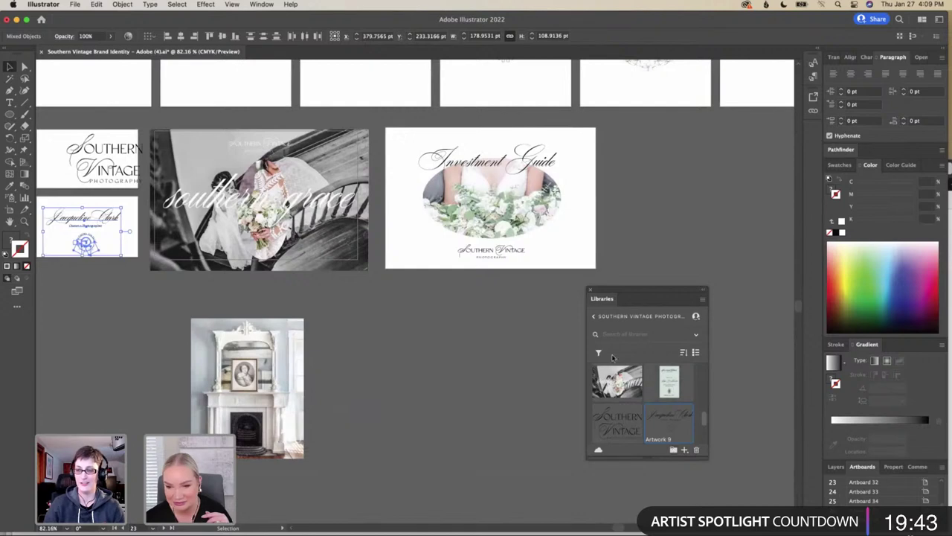
scroll(631, 383, "up", 4)
scroll(631, 383, "down", 4)
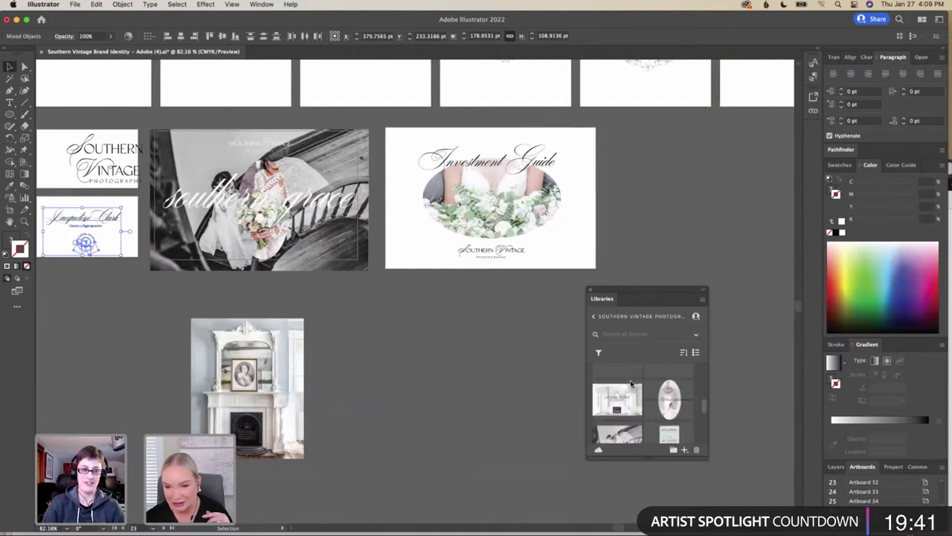
Add all the Investment Guide artwork to the library as a graphic, Artwork 10
left_click_drag(384, 120, 595, 280)
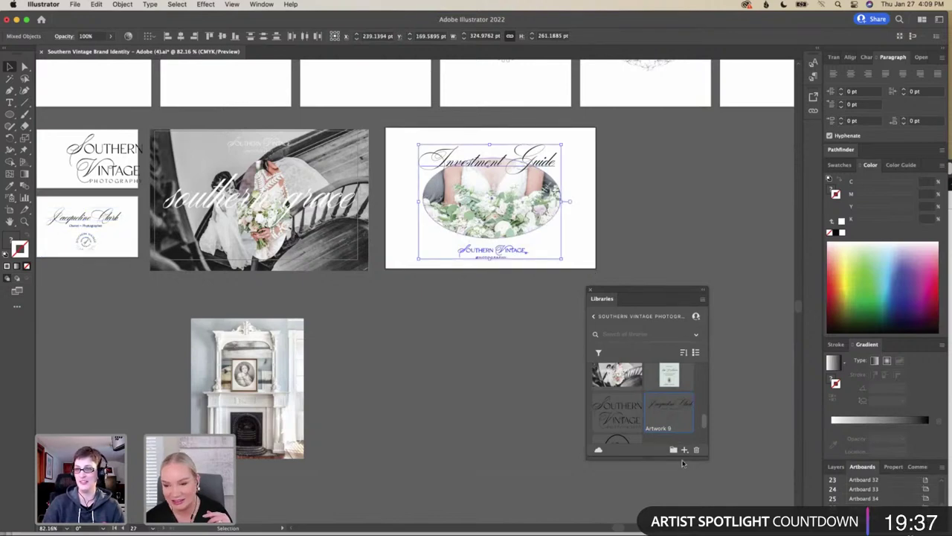
left_click(685, 452)
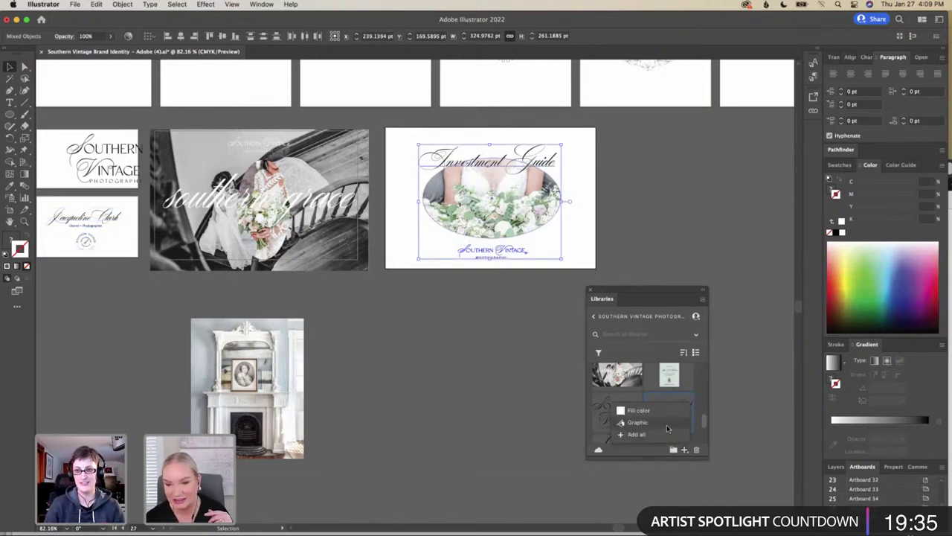
left_click(664, 423)
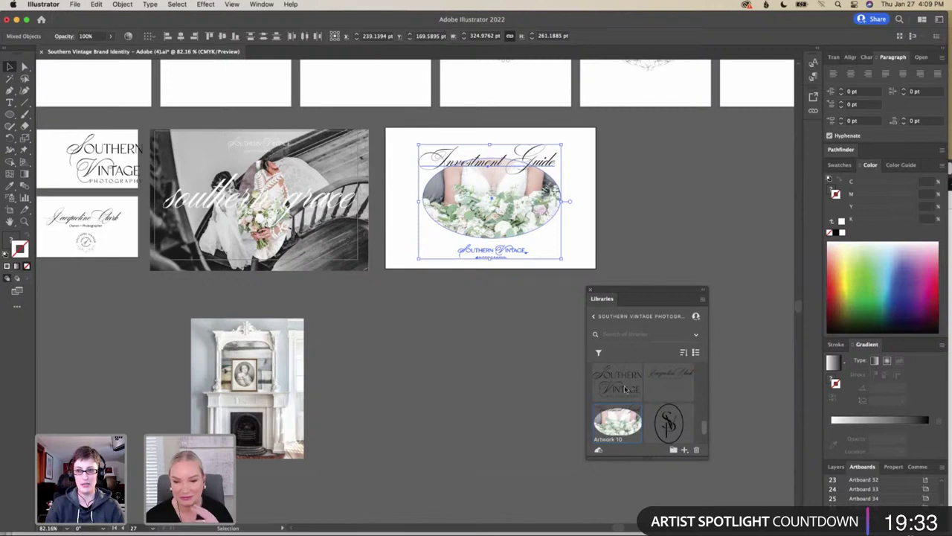
left_click(520, 378)
scroll(521, 379, "left", 10)
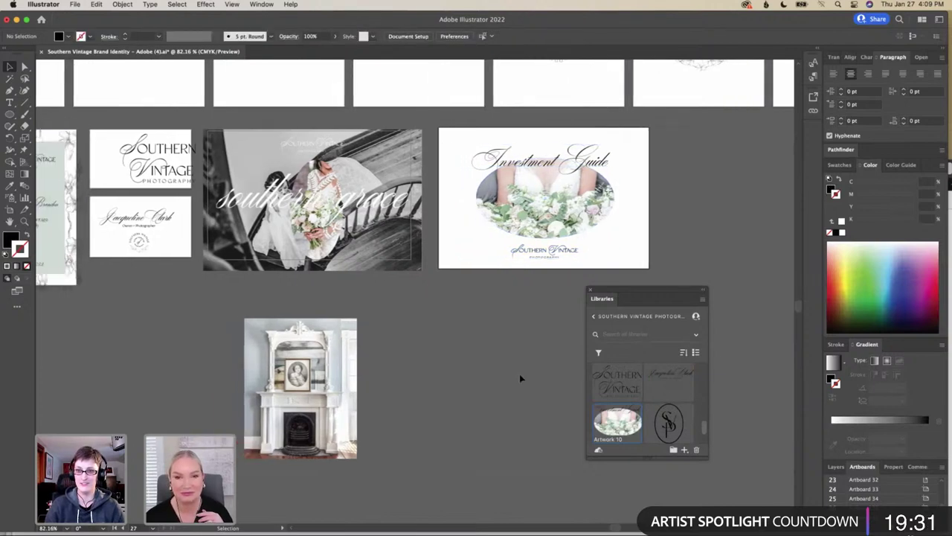
scroll(521, 378, "down", 3)
scroll(520, 374, "left", 5)
scroll(519, 373, "up", 1)
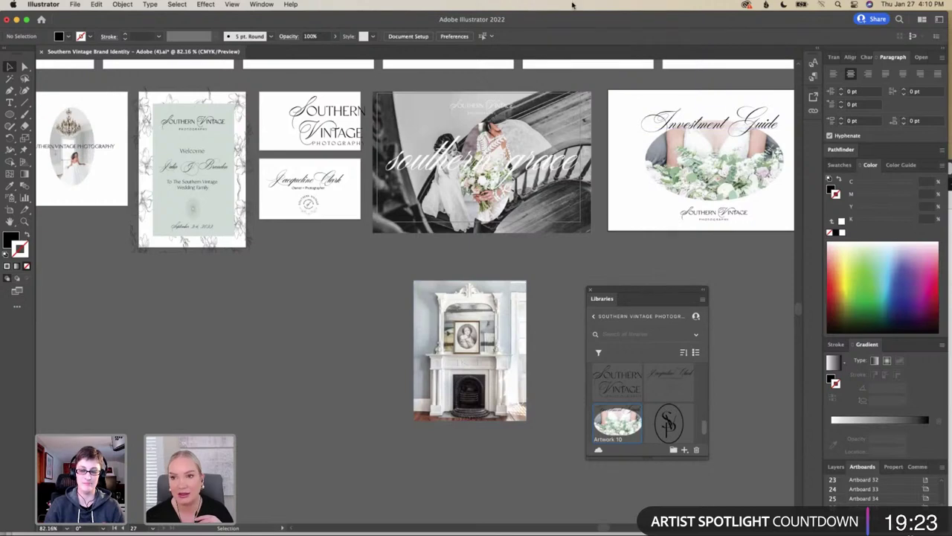
Bring the Photoshop paper mockup window forward and enlarge it to show more layers
mouse_move(491, 531)
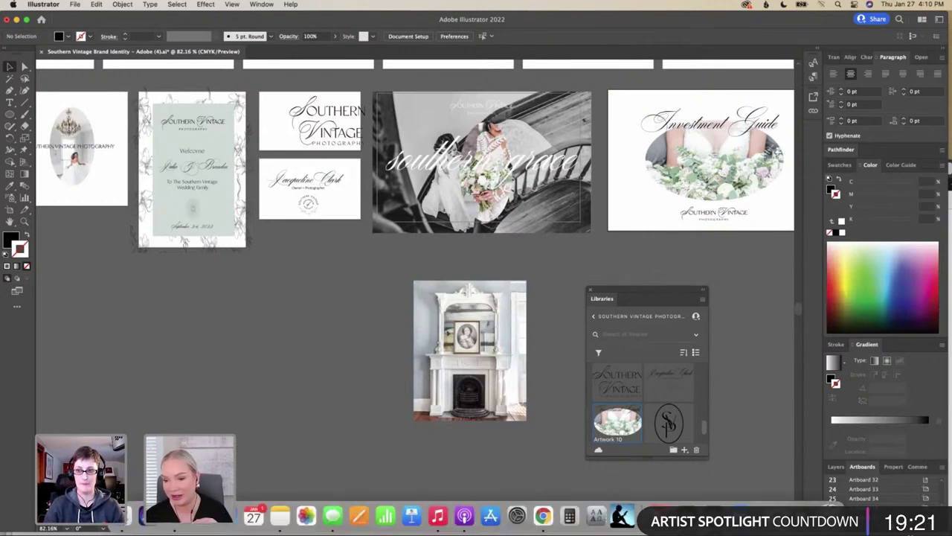
left_click(804, 515)
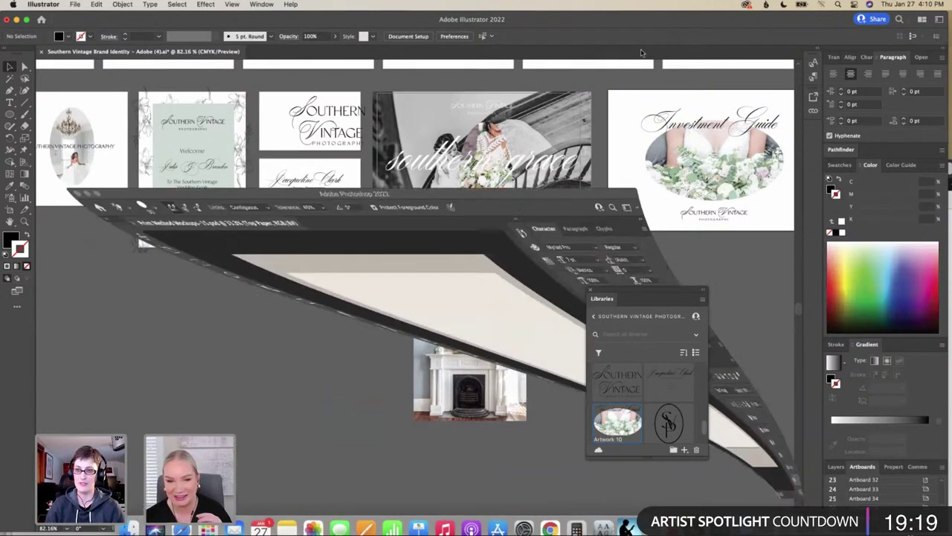
left_click_drag(463, 169, 623, 166)
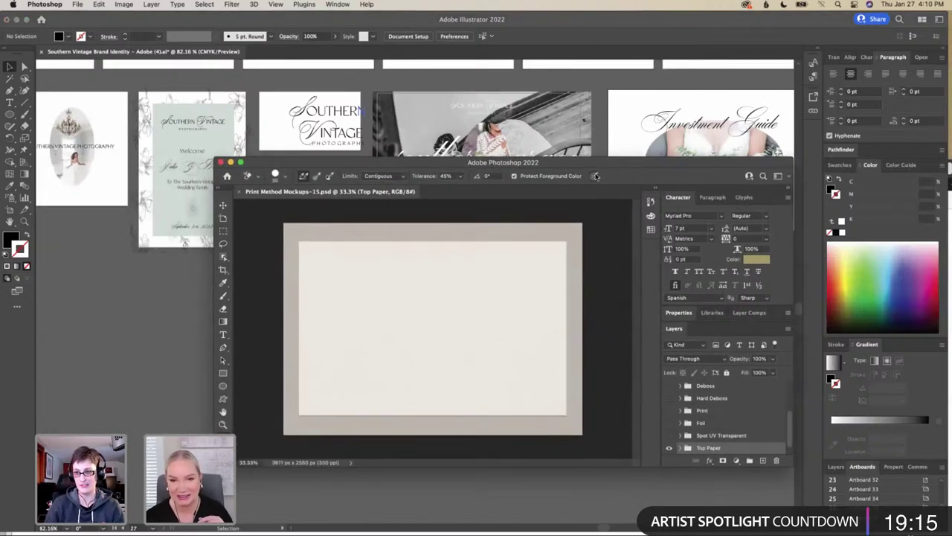
left_click_drag(596, 156, 609, 65)
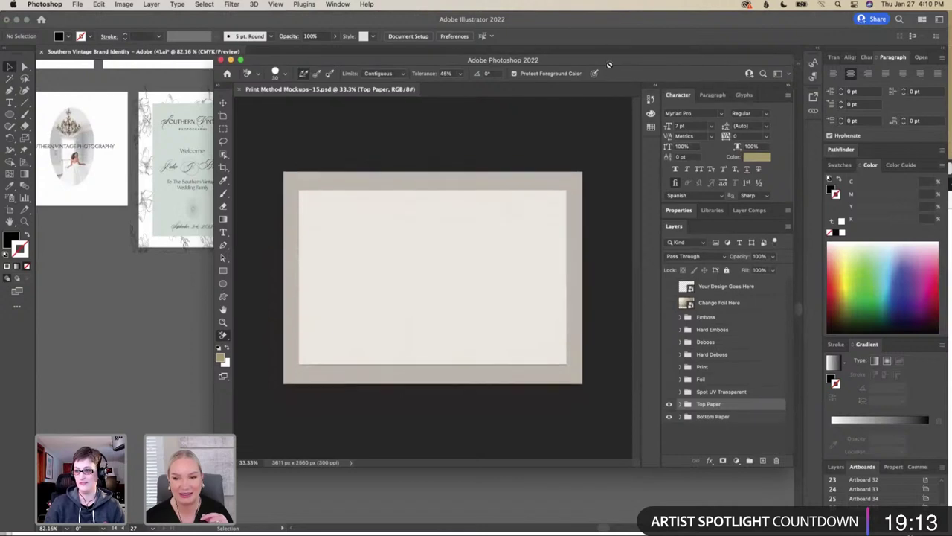
left_click(813, 279)
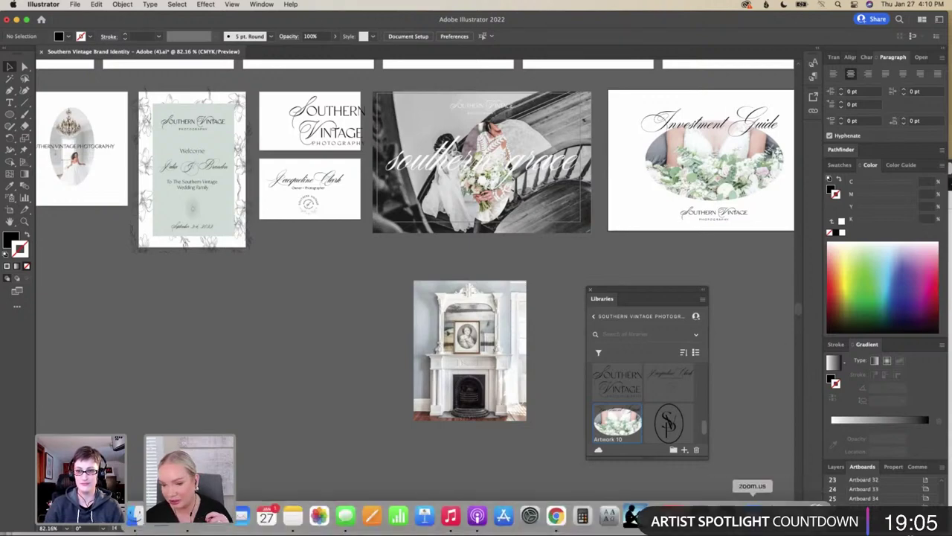
left_click(718, 520)
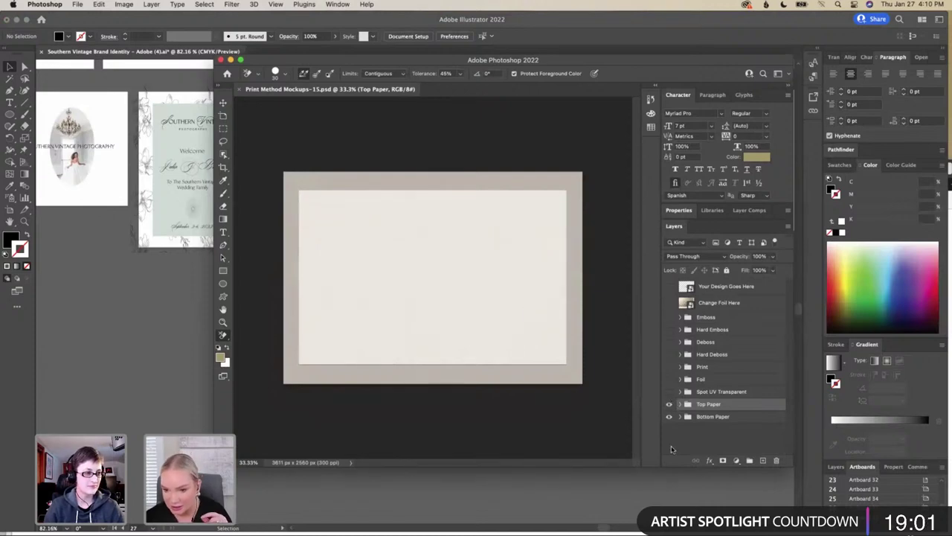
Hide Top Paper, open the Your Design Goes Here smart object, and hide its placeholder text
left_click(668, 403)
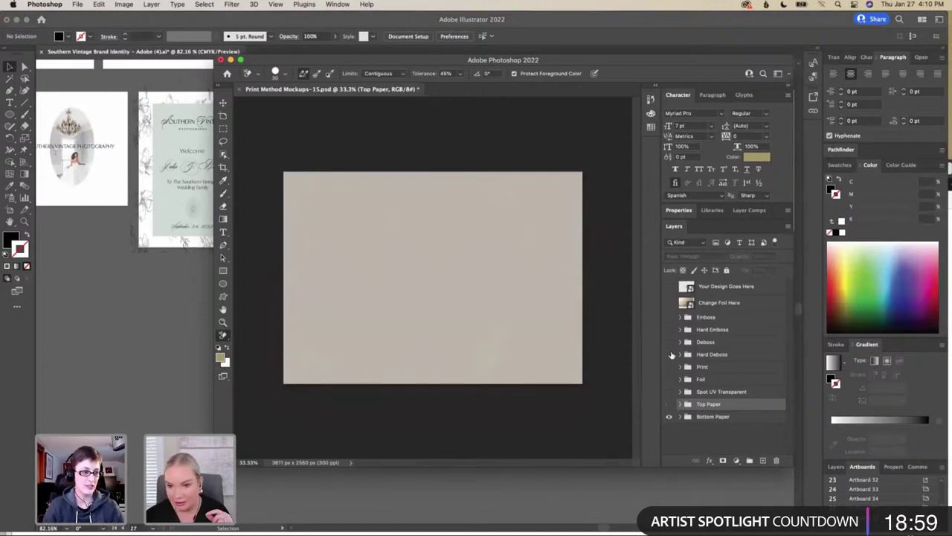
double_click(687, 287)
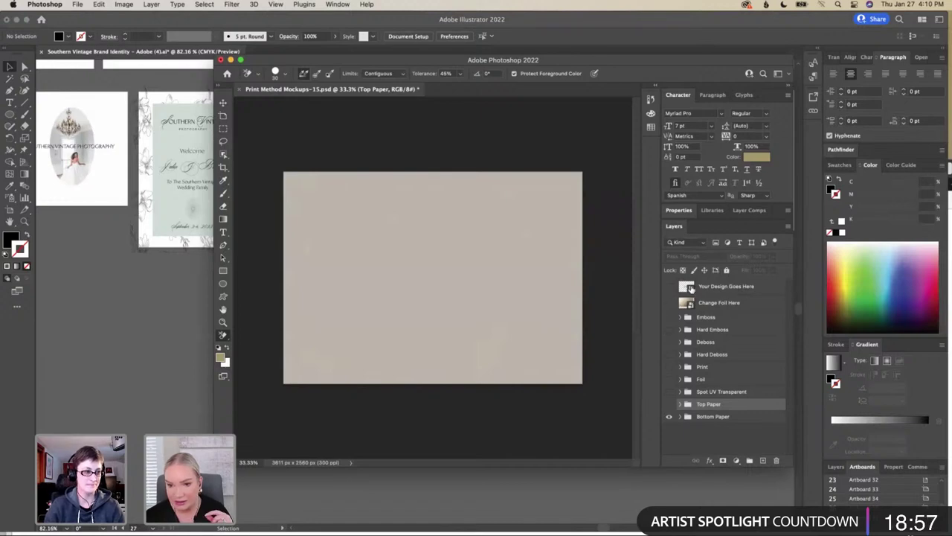
left_click(669, 287)
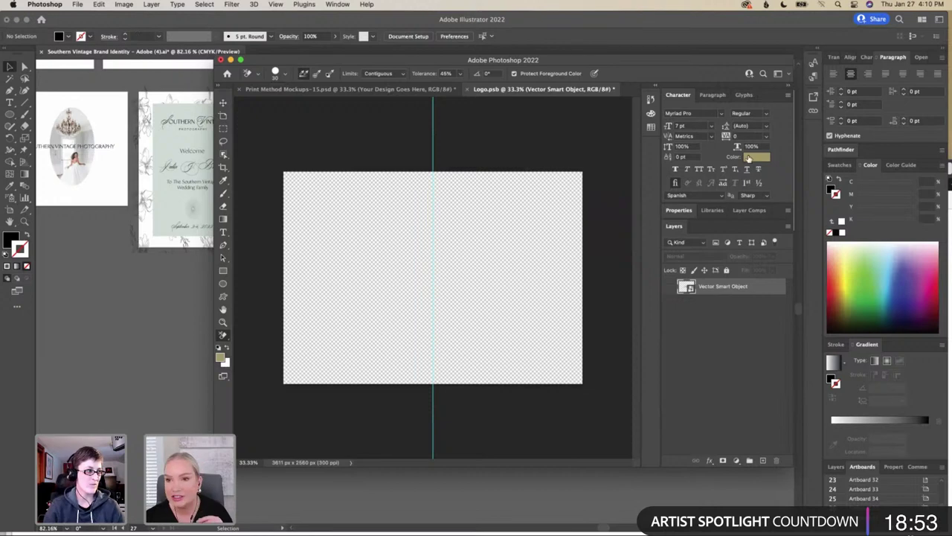
Place Artwork 8 from the Southern Vintage Photography library into Logo.psb as a smart object
left_click_drag(660, 59, 674, 63)
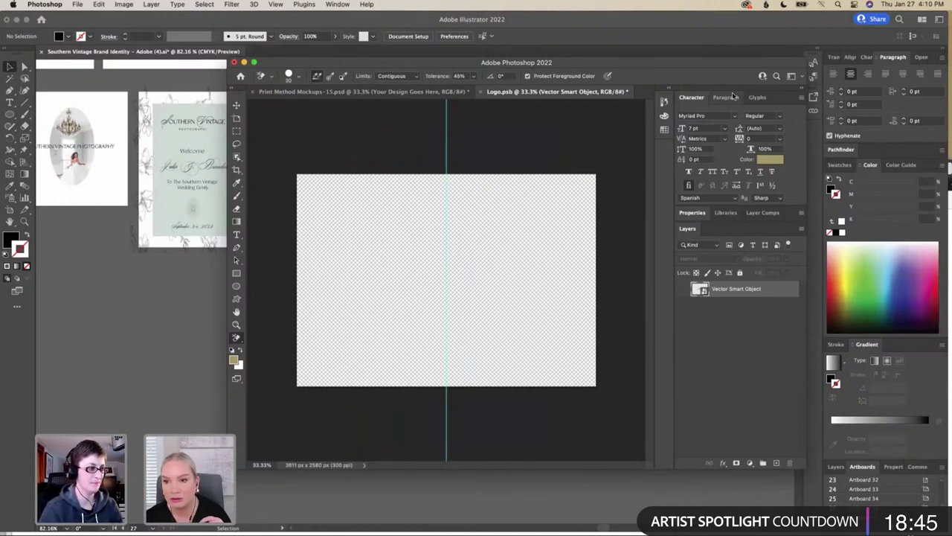
left_click(726, 213)
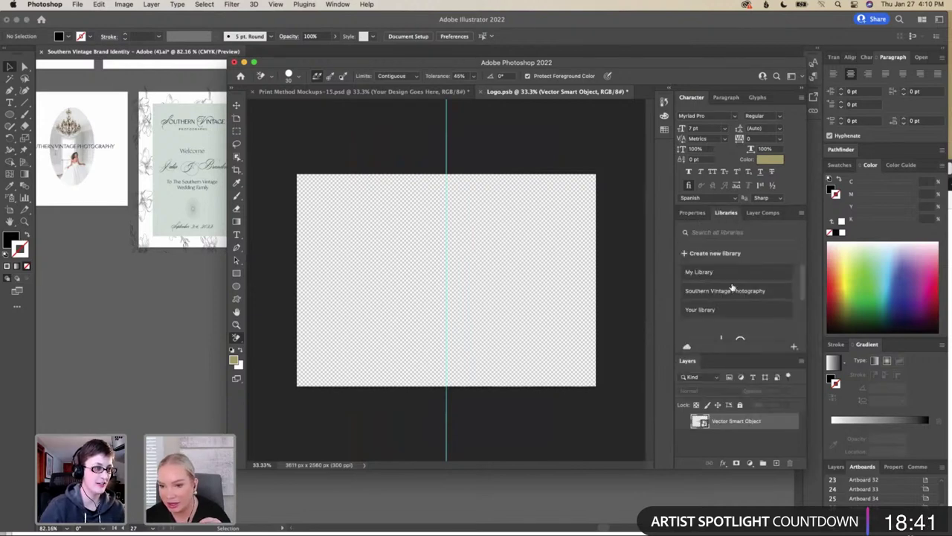
left_click(714, 291)
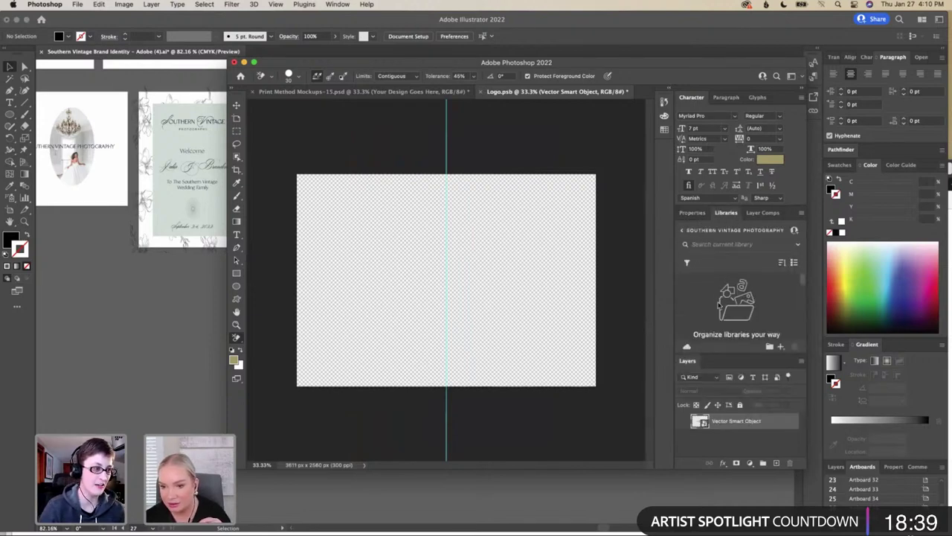
scroll(746, 315, "down", 1)
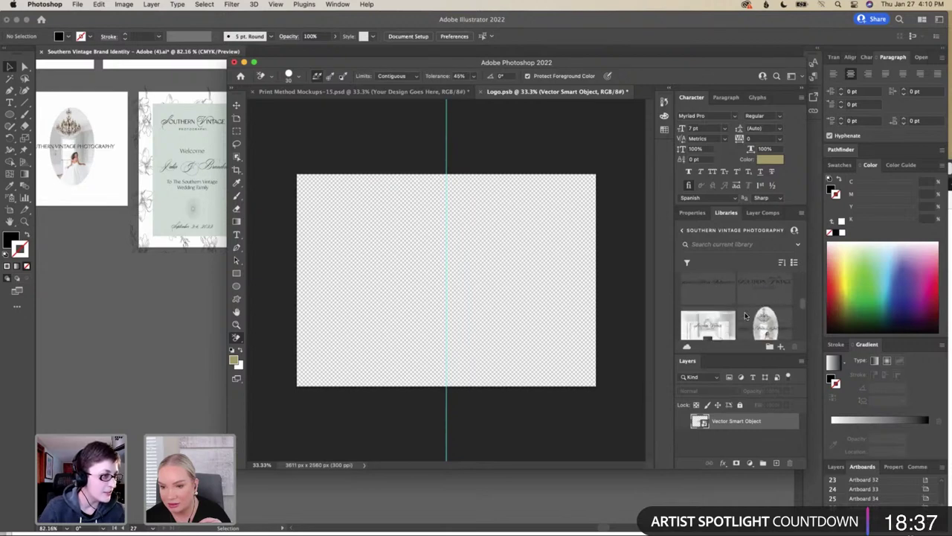
scroll(746, 315, "down", 2)
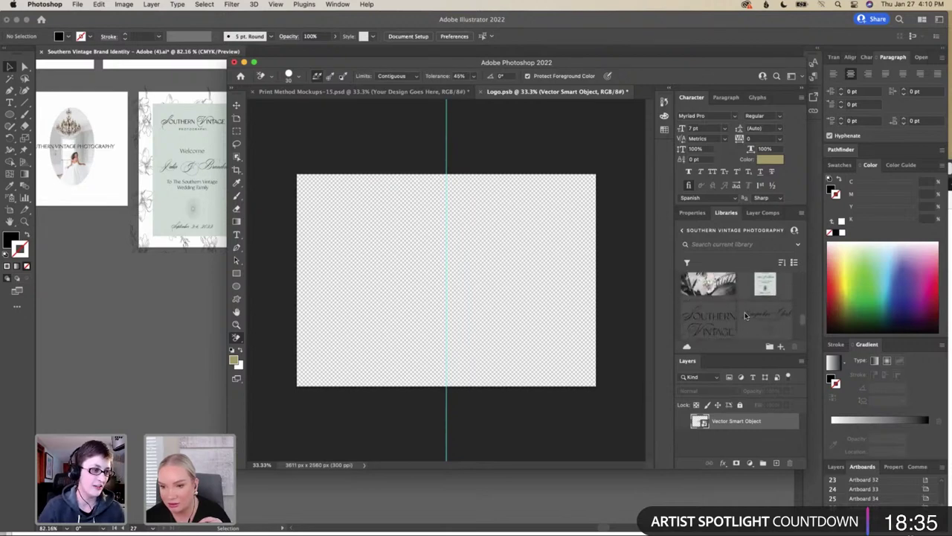
scroll(746, 315, "down", 1)
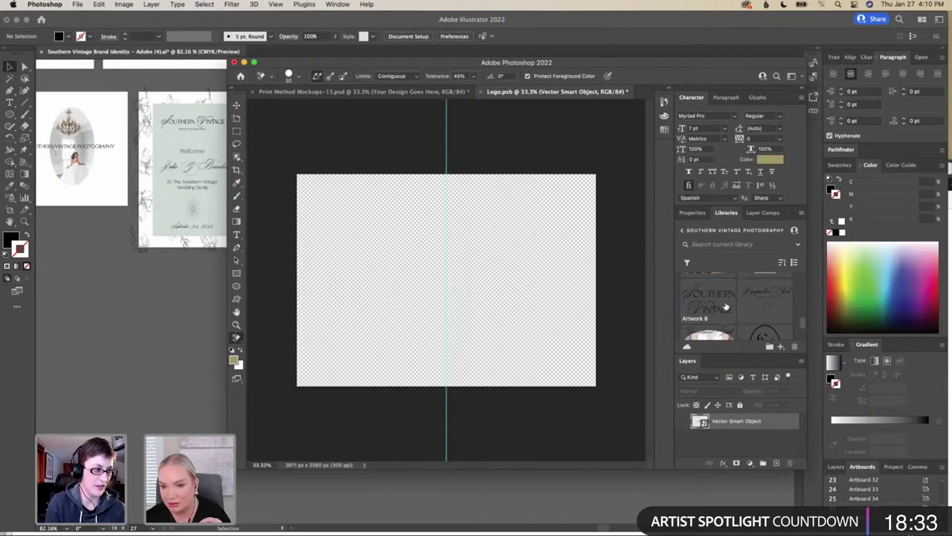
left_click_drag(626, 306, 508, 304)
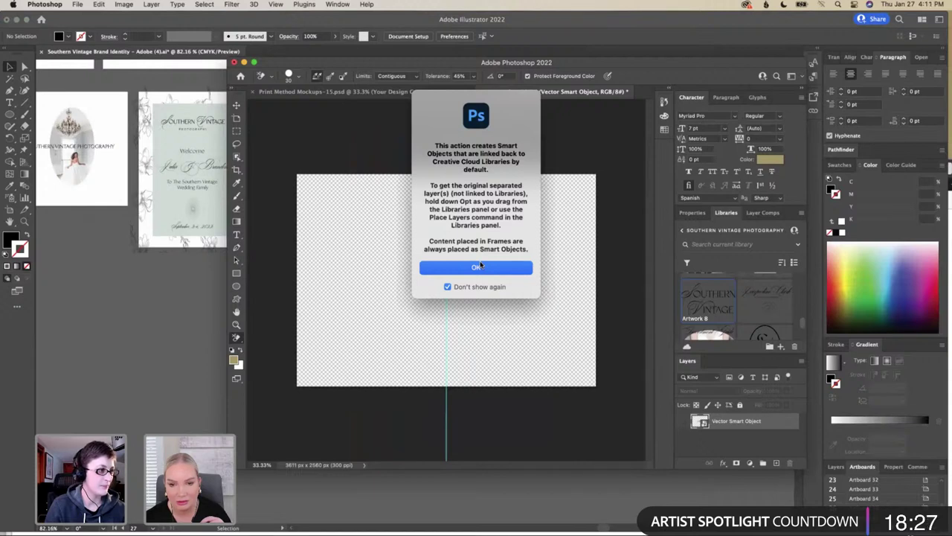
left_click(480, 267)
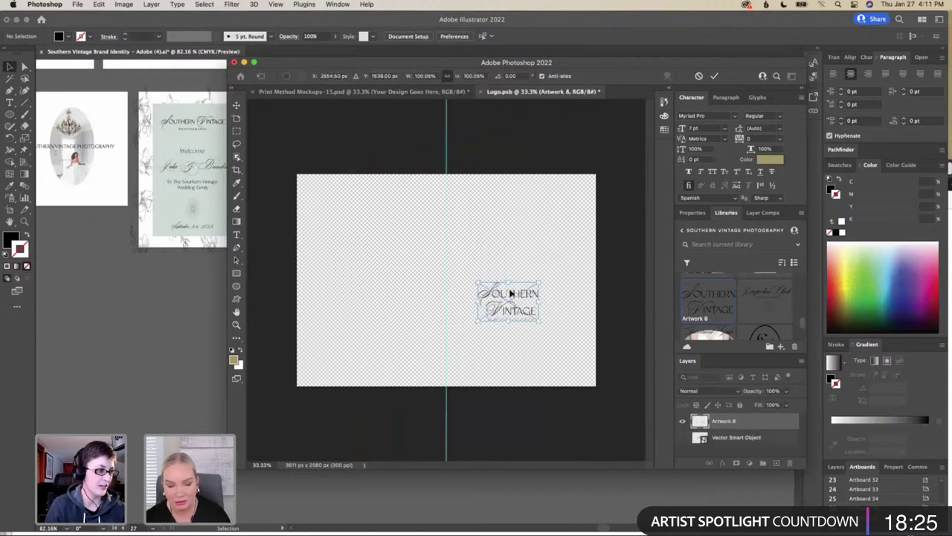
Enlarge and reposition the Southern Vintage logo until its lettering spans the whole canvas, then commit
left_click_drag(537, 282, 626, 240)
left_click_drag(480, 323, 290, 417)
left_click_drag(459, 304, 495, 253)
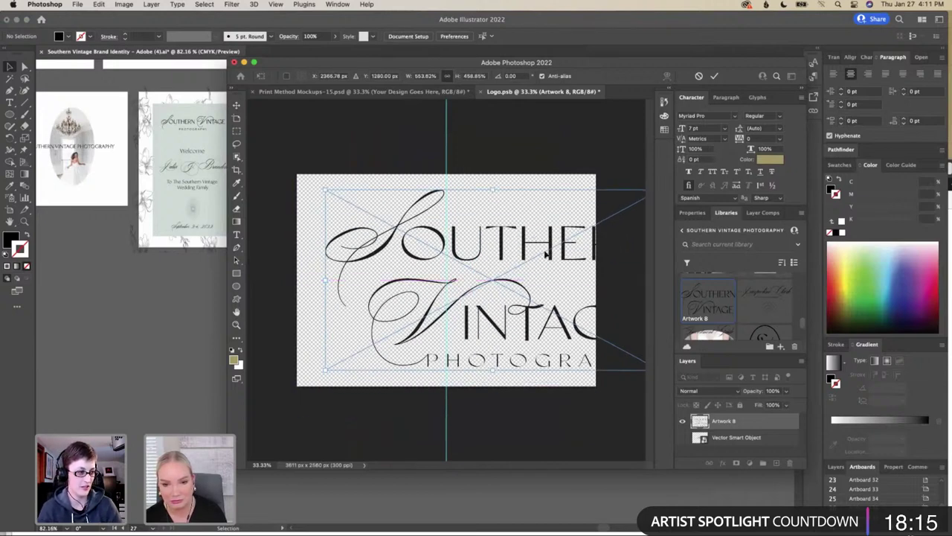
scroll(550, 254, "down", 1)
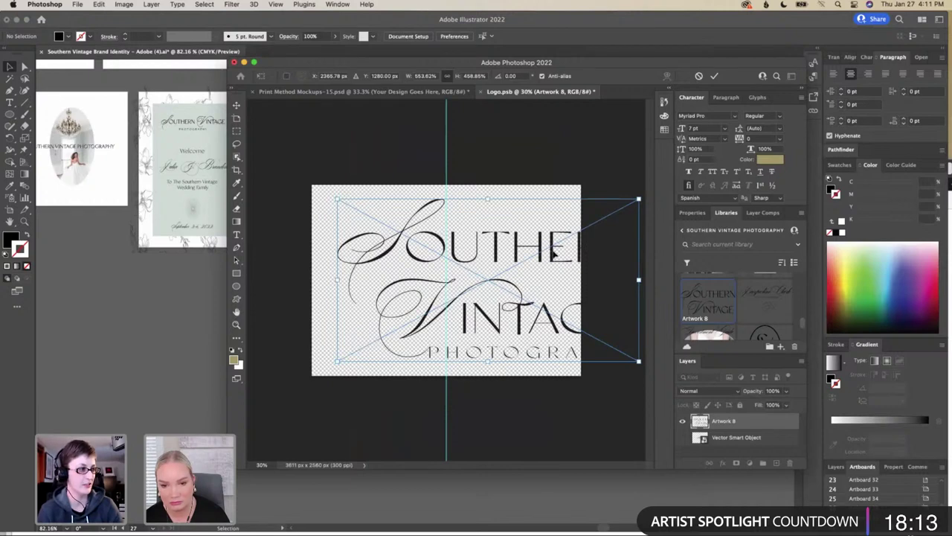
left_click_drag(639, 198, 560, 208)
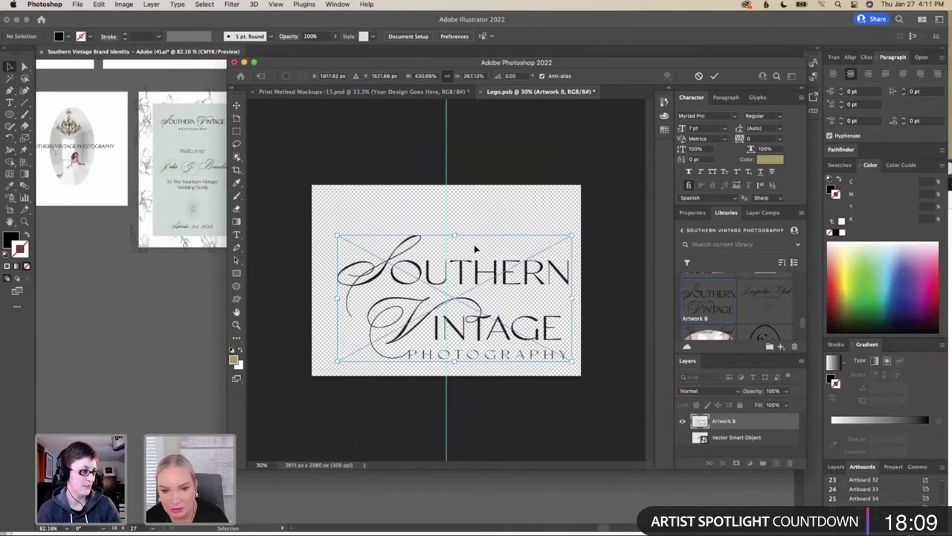
left_click_drag(475, 264, 502, 264)
left_click_drag(488, 224, 492, 202)
left_click_drag(489, 281, 457, 292)
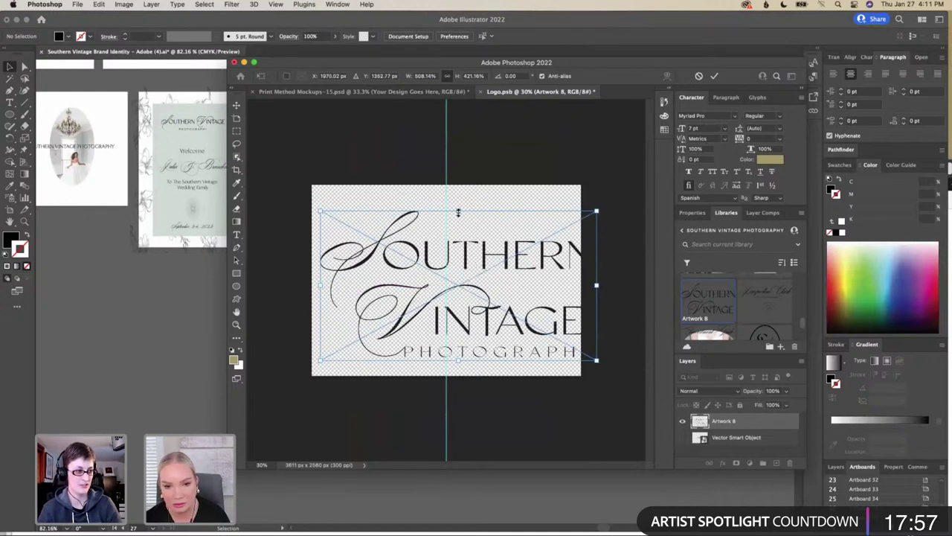
left_click_drag(458, 211, 458, 202)
left_click_drag(467, 266, 476, 266)
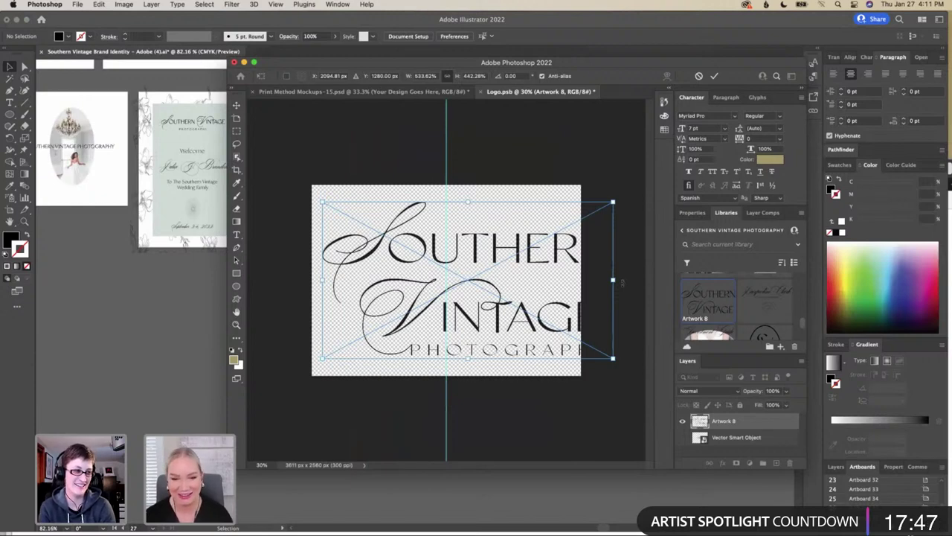
key("e")
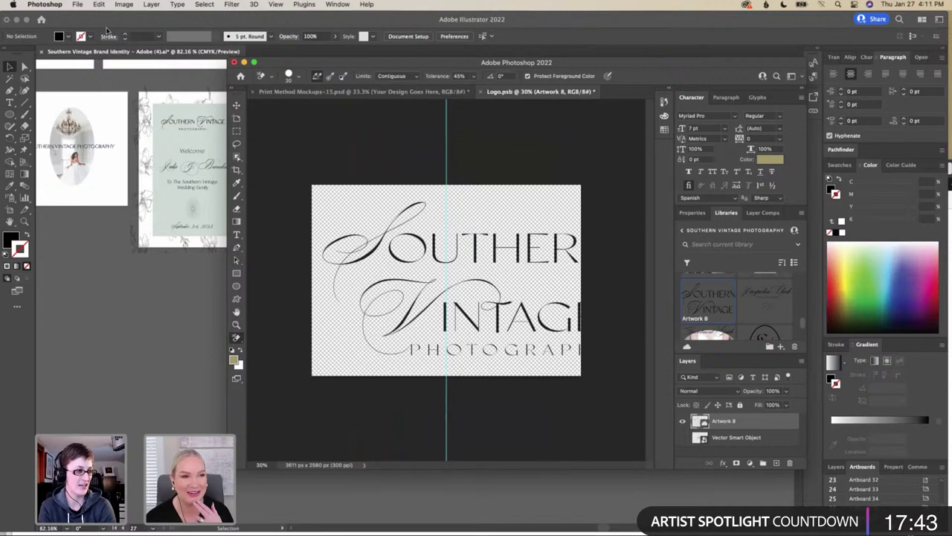
Save Logo.psb and turn on the Deboss and Hard Deboss groups in Print Method Mockups-15
left_click(77, 4)
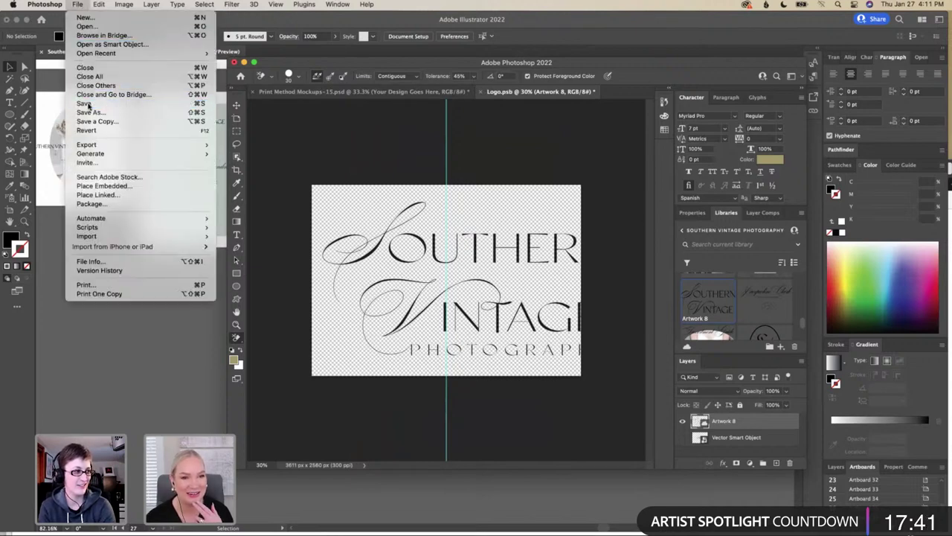
left_click(96, 105)
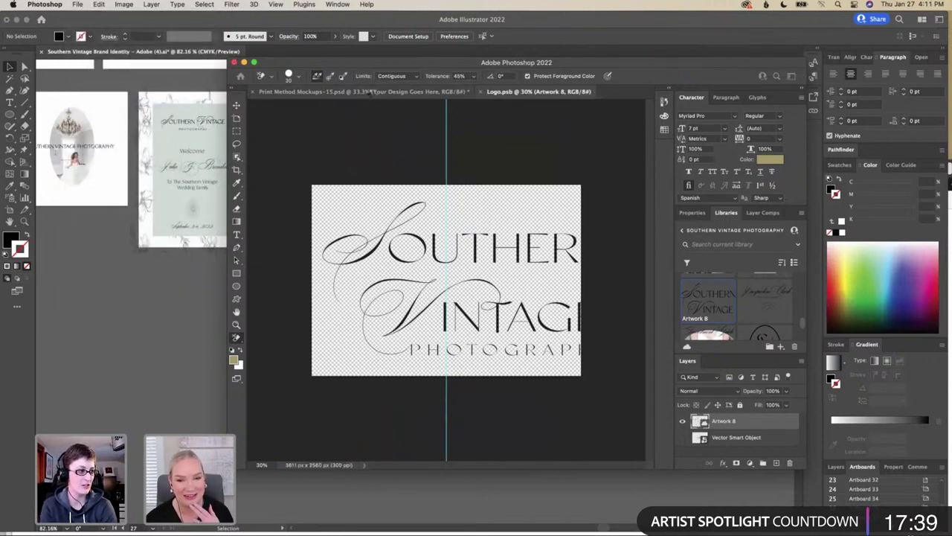
left_click(374, 93)
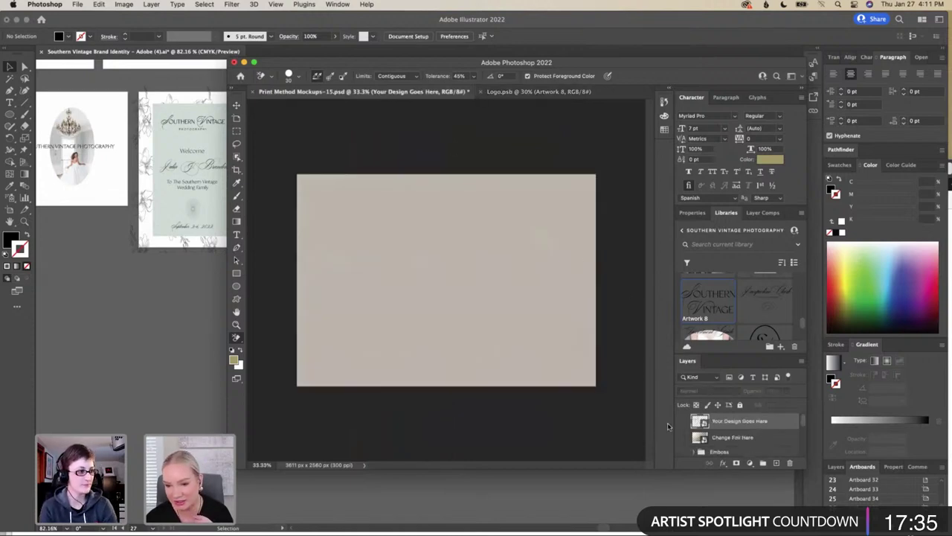
scroll(685, 424, "down", 3)
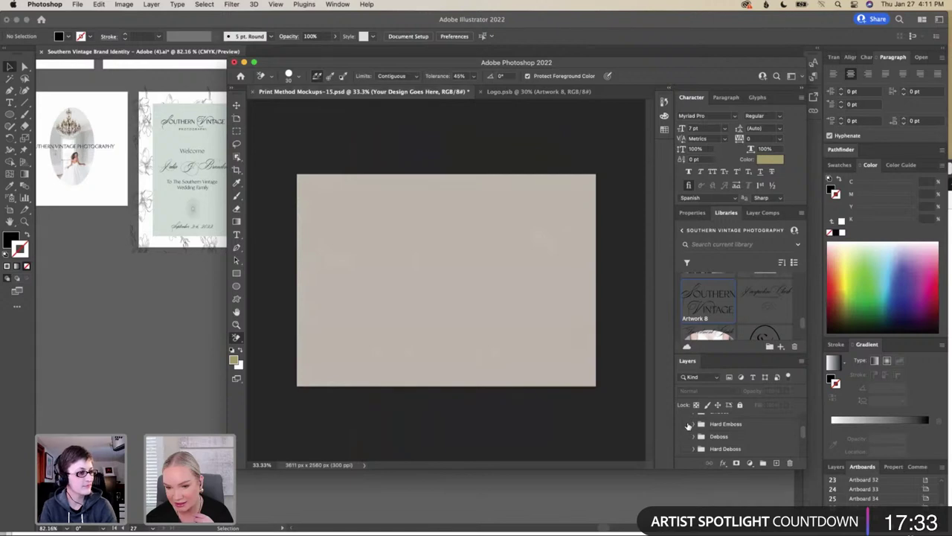
left_click(683, 437)
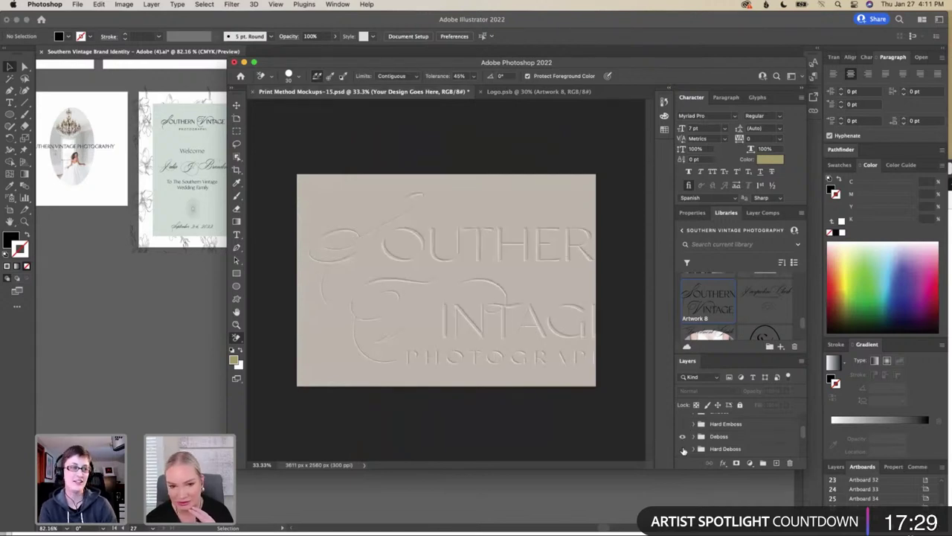
left_click(683, 449)
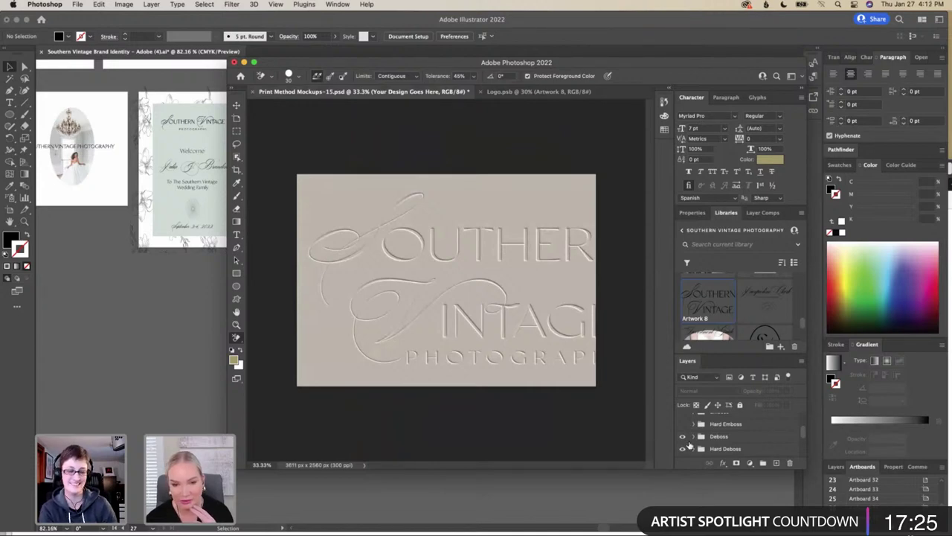
scroll(689, 444, "down", 3)
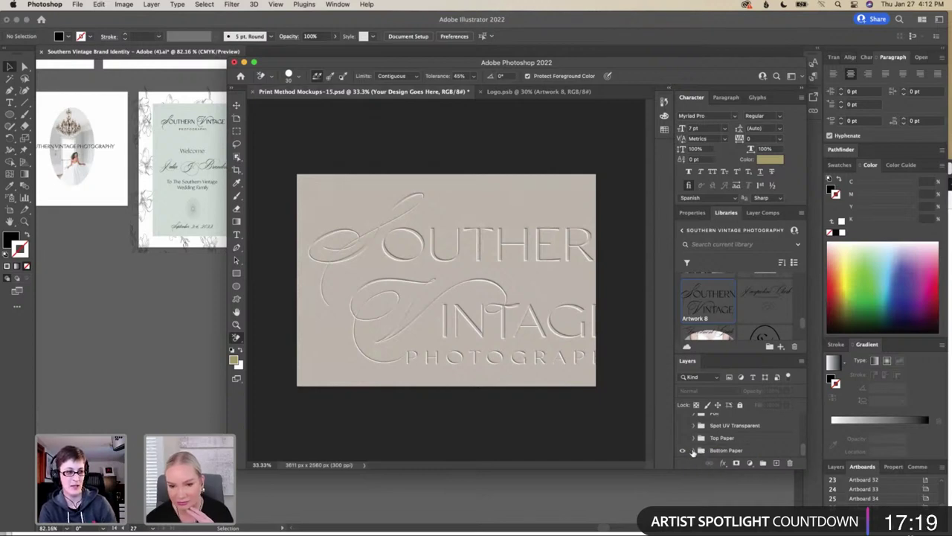
Compare the Emboss and Hard Emboss effects on the logo against a fainter deboss
left_click(699, 450)
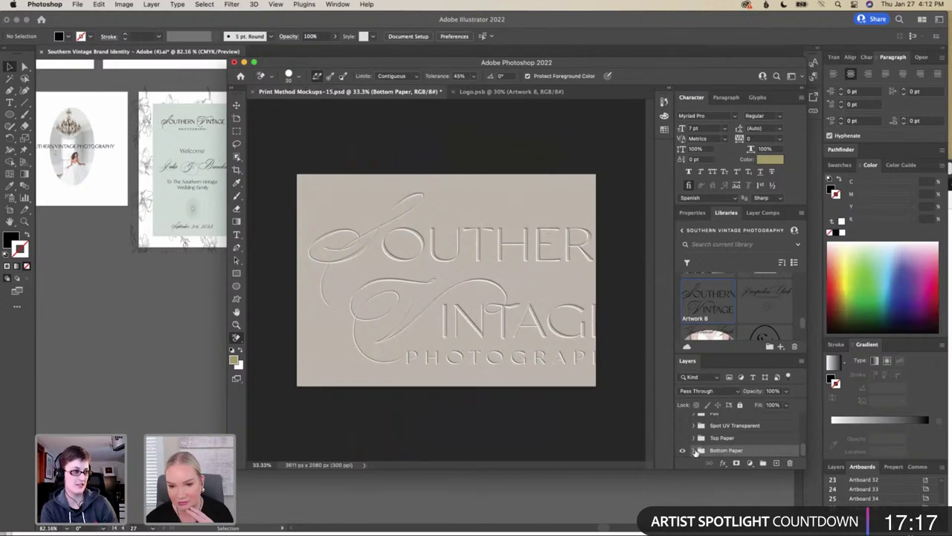
scroll(689, 437, "up", 5)
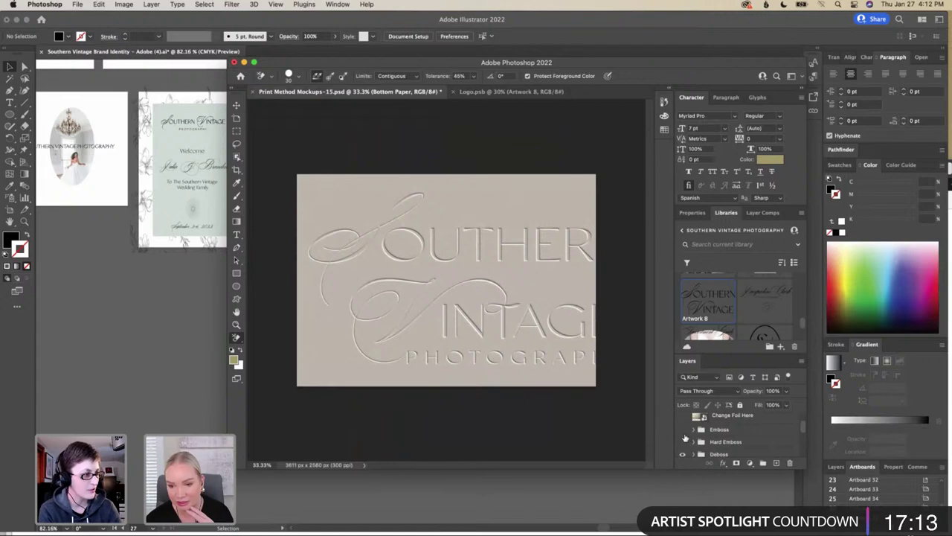
left_click(683, 429)
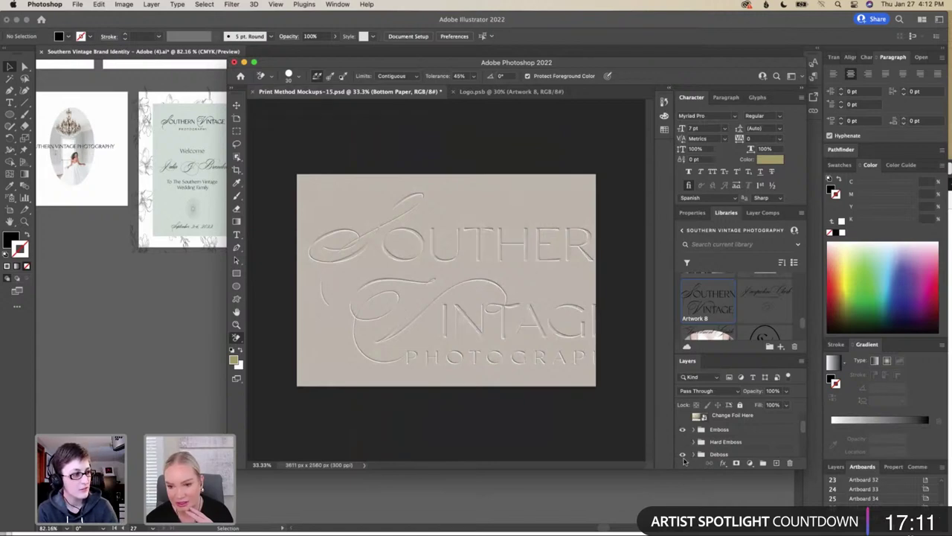
left_click(683, 454)
scroll(685, 447, "down", 5)
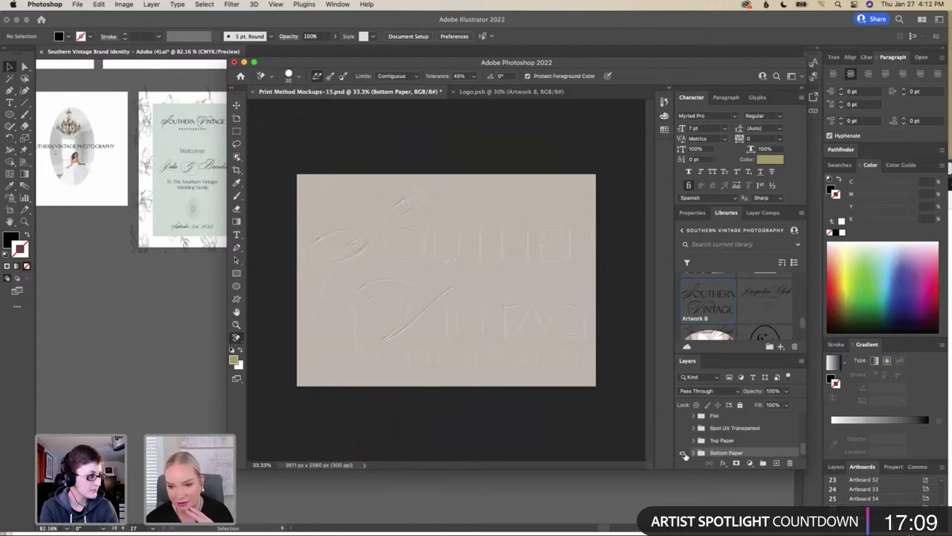
scroll(685, 445, "up", 4)
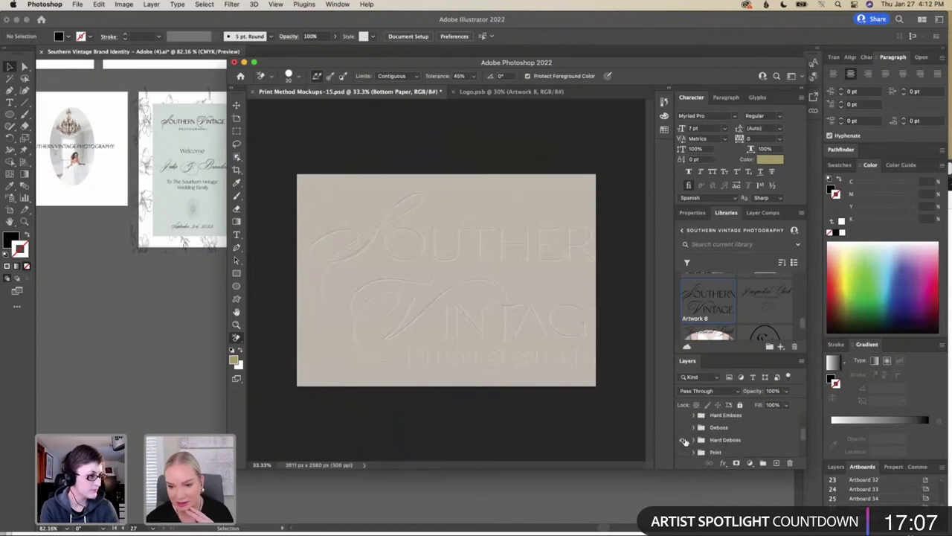
left_click(686, 417)
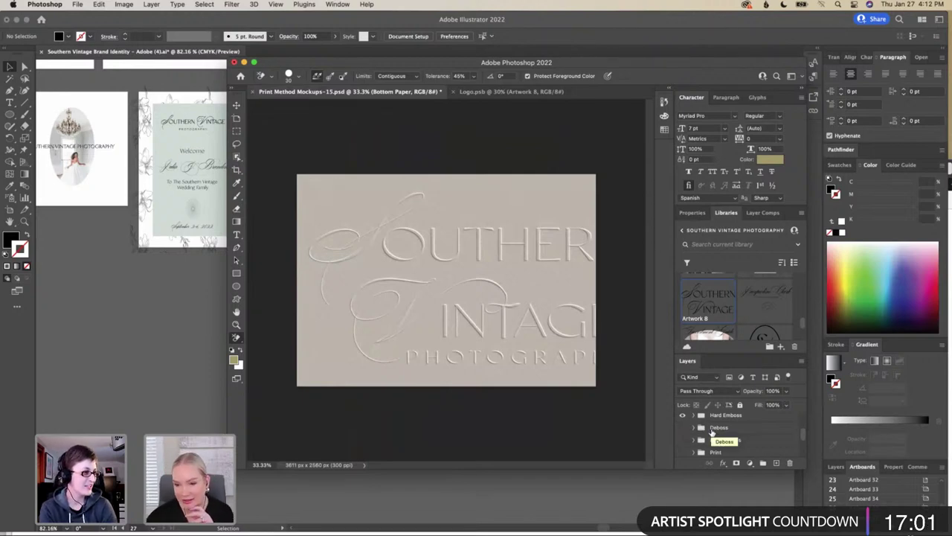
Hide the Spot UV Transparent shine and briefly preview the metallic foil lettering
scroll(702, 436, "down", 2)
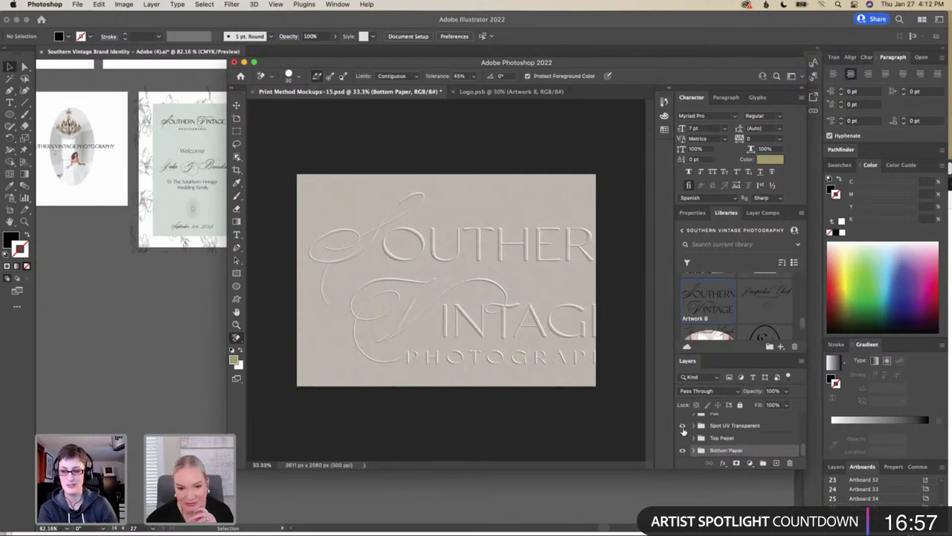
left_click(683, 427)
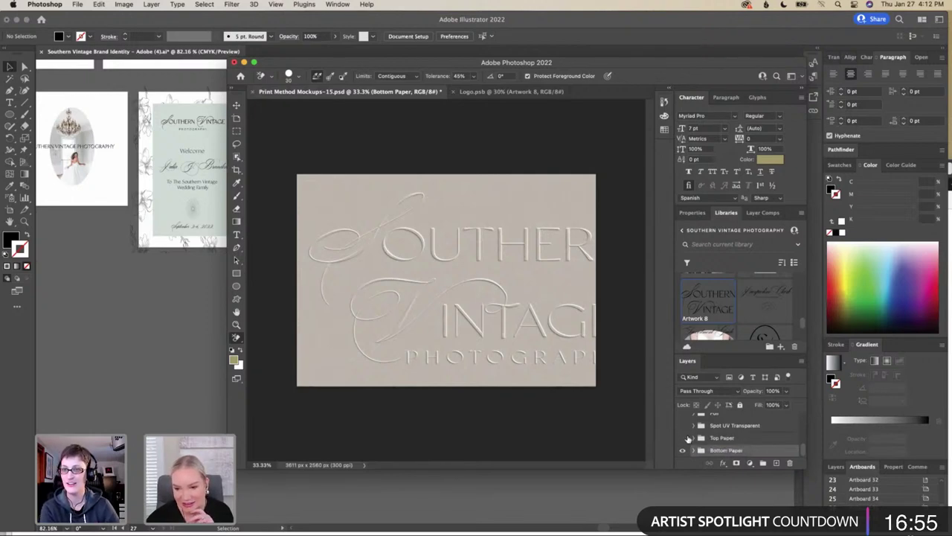
left_click(679, 418)
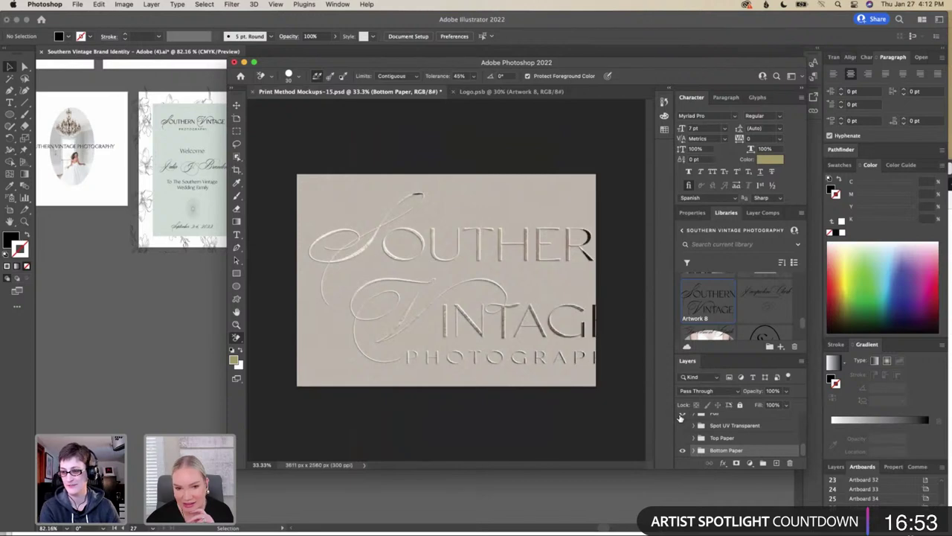
left_click(679, 417)
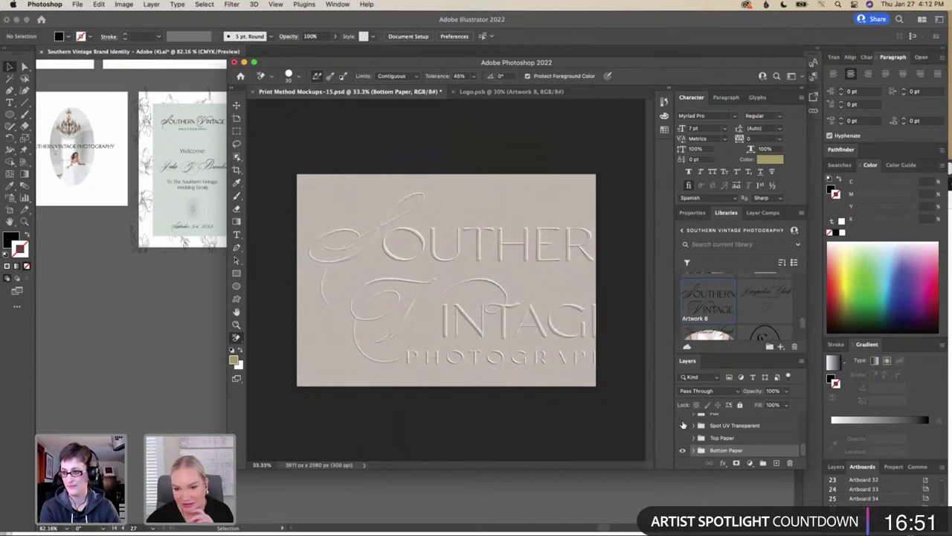
scroll(683, 424, "up", 2)
scroll(683, 424, "up", 1)
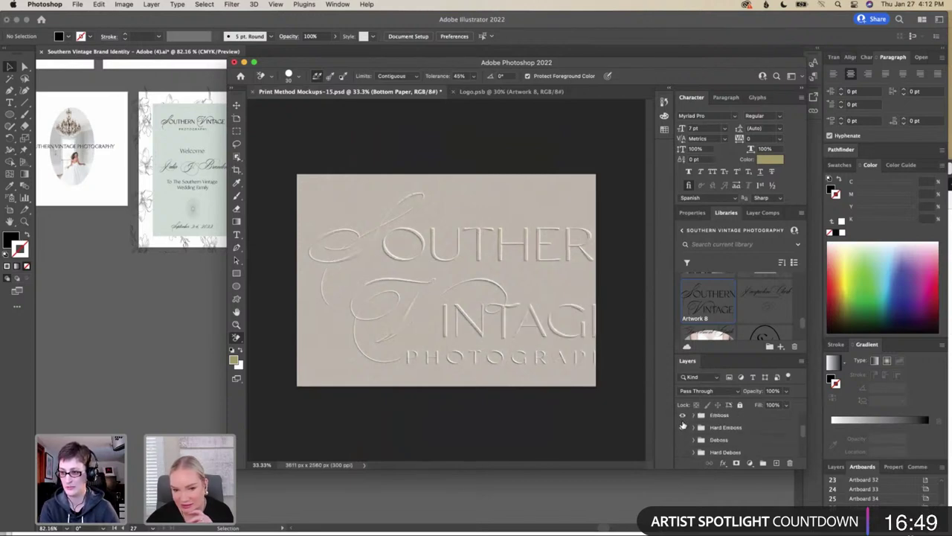
scroll(682, 426, "up", 1)
Hide Emboss, toggle Hard Emboss, and expand the Bottom Paper group to its texture layer
left_click(683, 427)
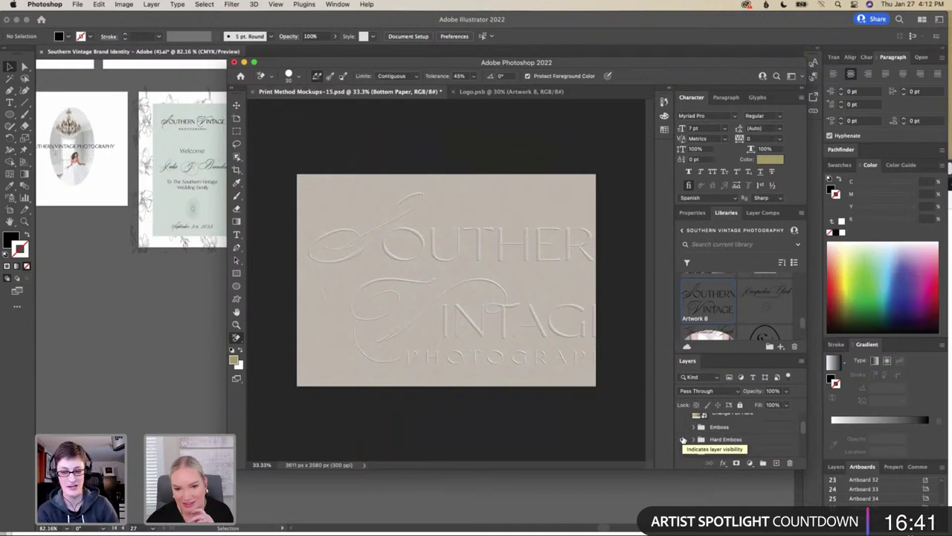
left_click(683, 440)
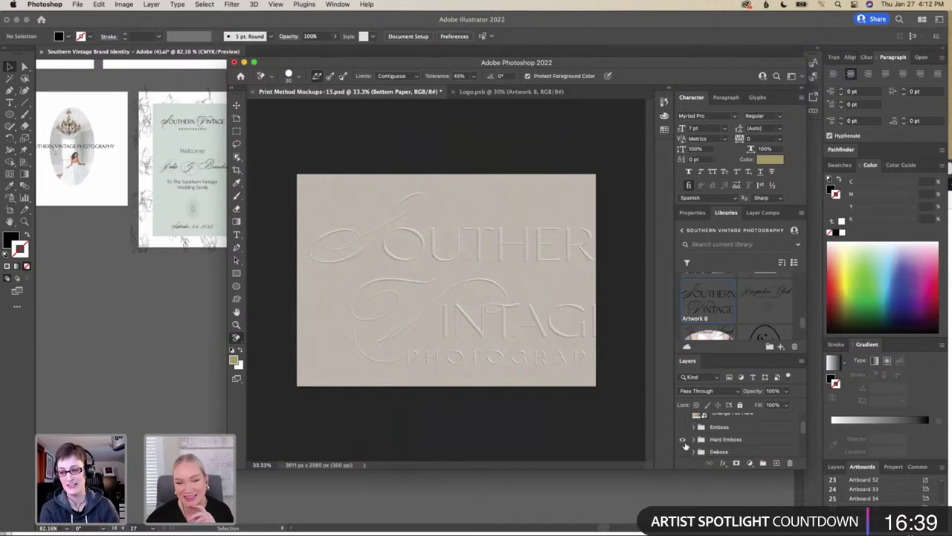
scroll(684, 445, "down", 5)
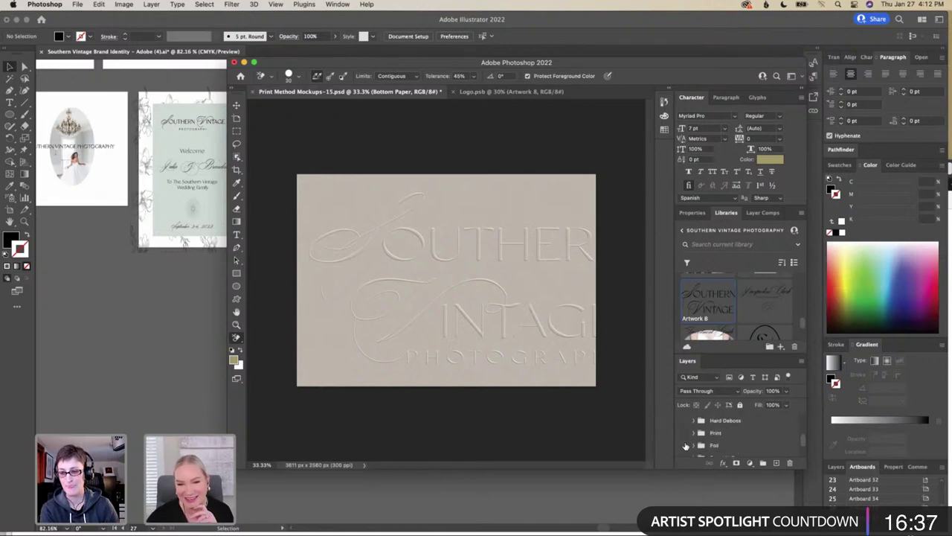
scroll(685, 446, "down", 2)
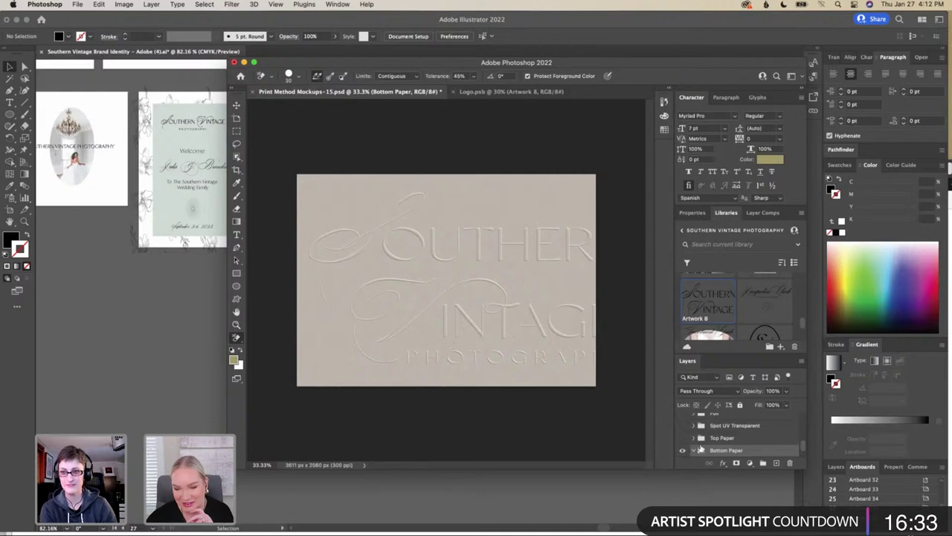
left_click(697, 449)
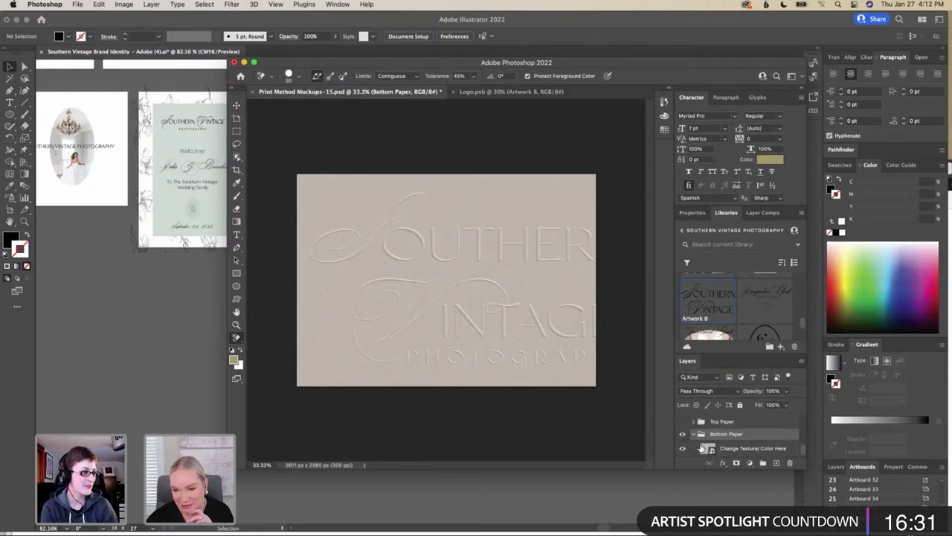
Change the paper texture's Change color fill to light grey efefef
double_click(707, 449)
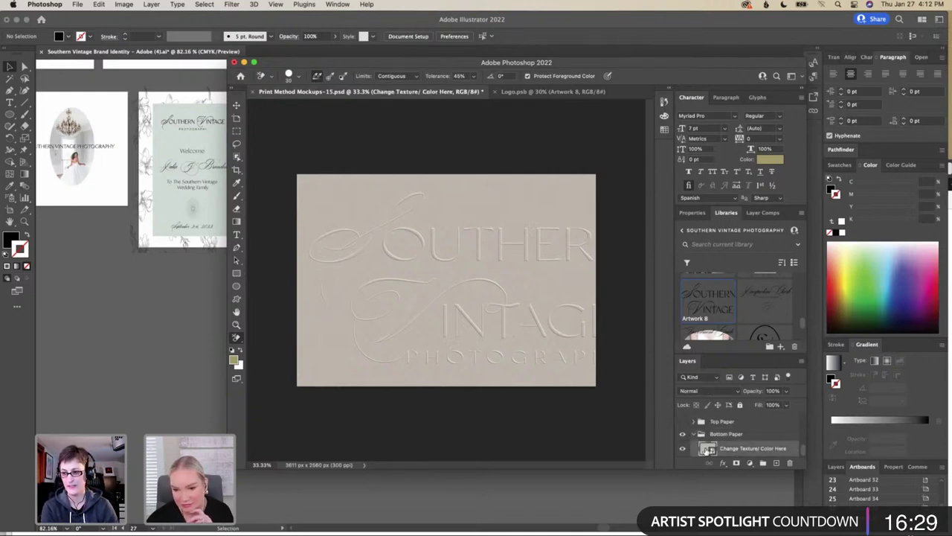
double_click(700, 445)
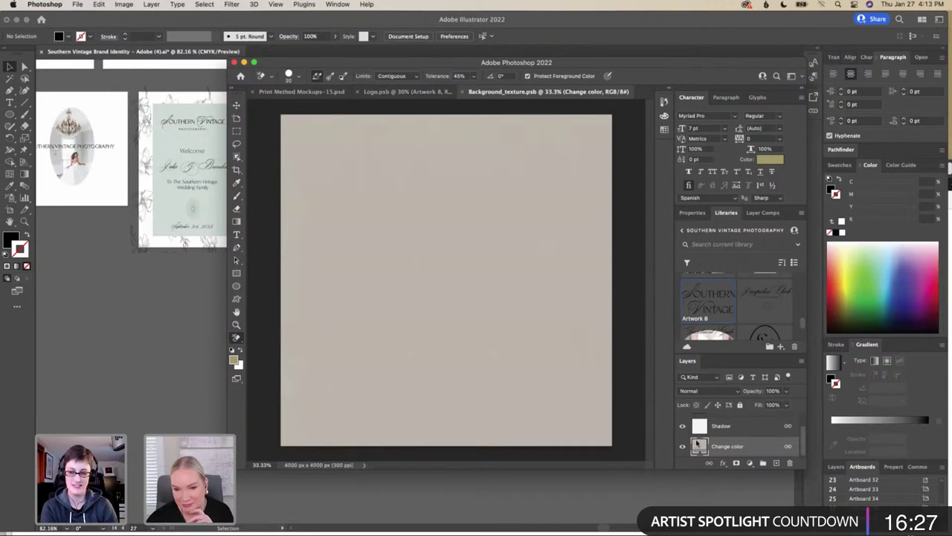
mouse_move(349, 128)
left_mouse_down()
mouse_move(339, 101)
mouse_move(341, 111)
left_mouse_up()
left_click(564, 93)
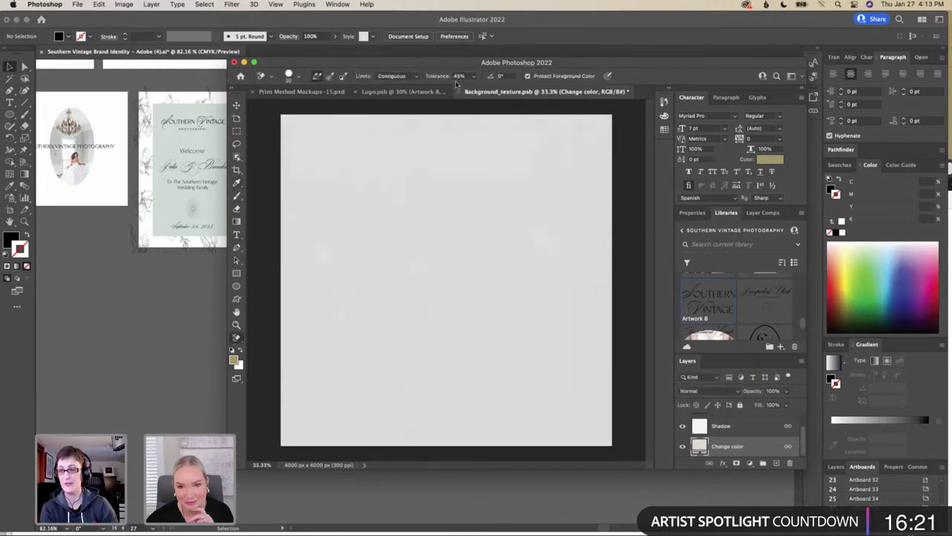
Save the texture file and show the Emboss logo group in the print mockup
left_click(79, 4)
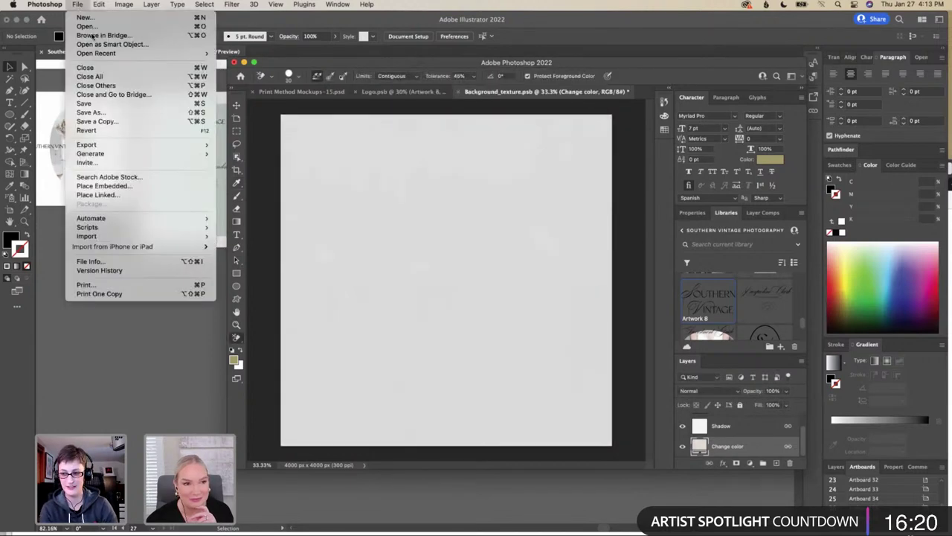
left_click(84, 103)
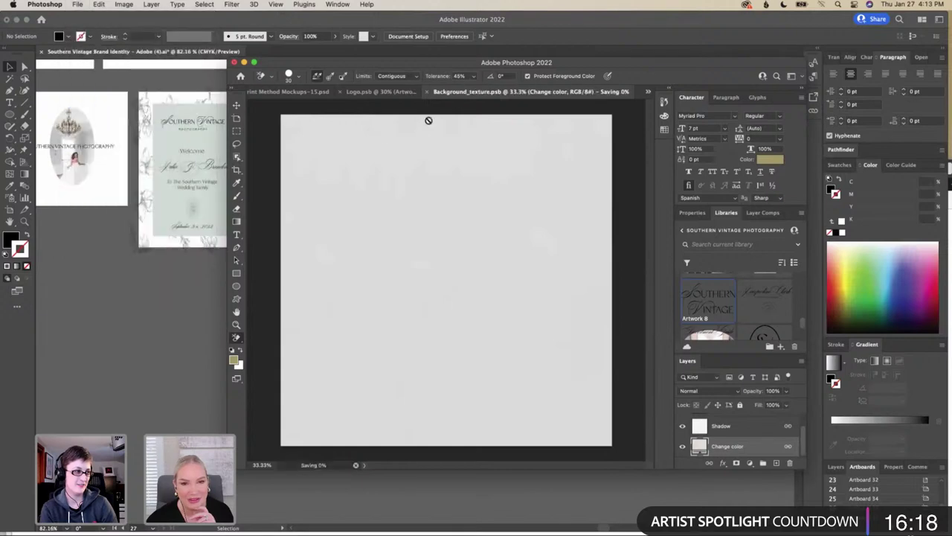
left_click(305, 92)
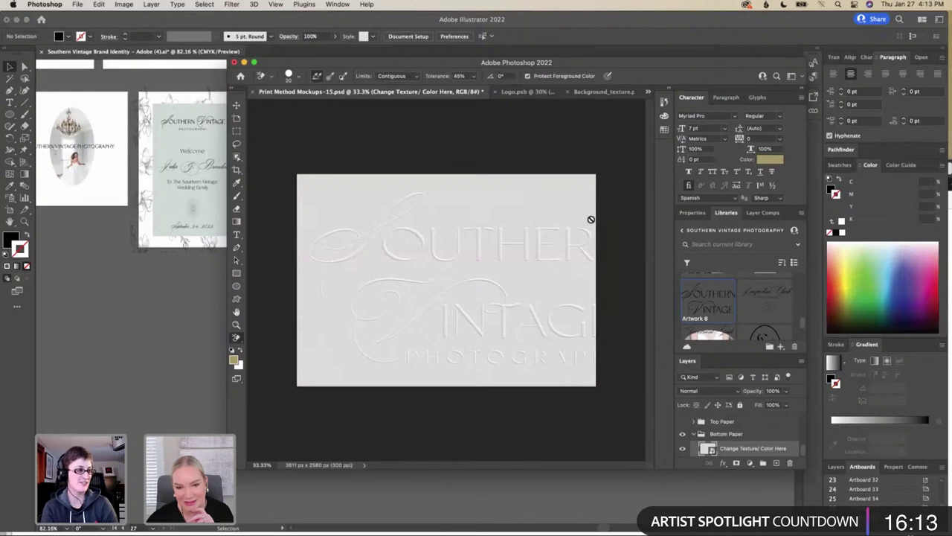
scroll(712, 433, "down", 3)
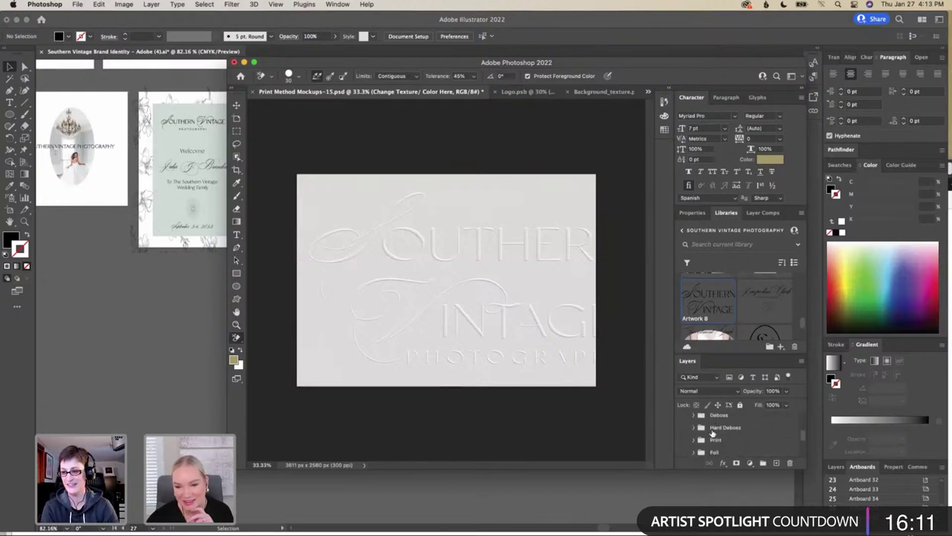
left_click(683, 419)
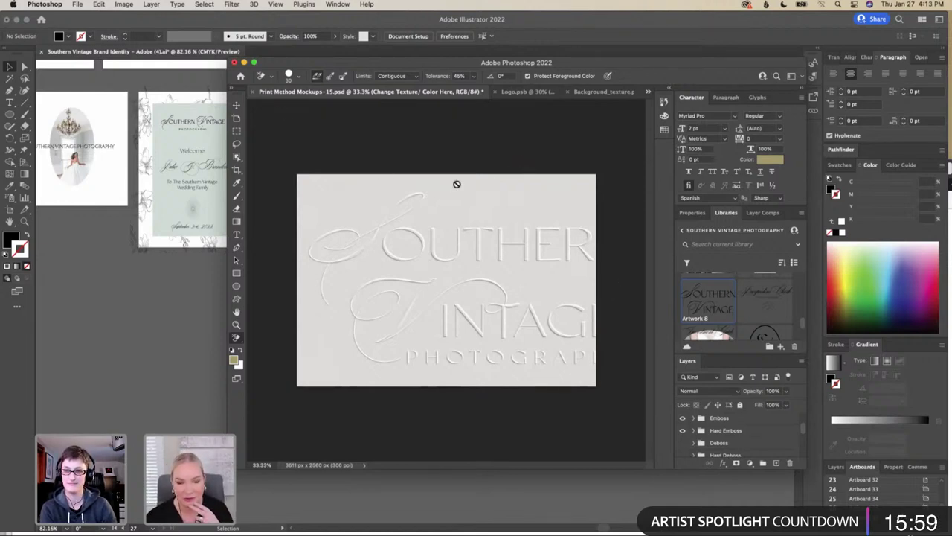
Save for Web as a Very High JPEG named 'Brusiness Card Front' in the Mockups folder
left_click(78, 6)
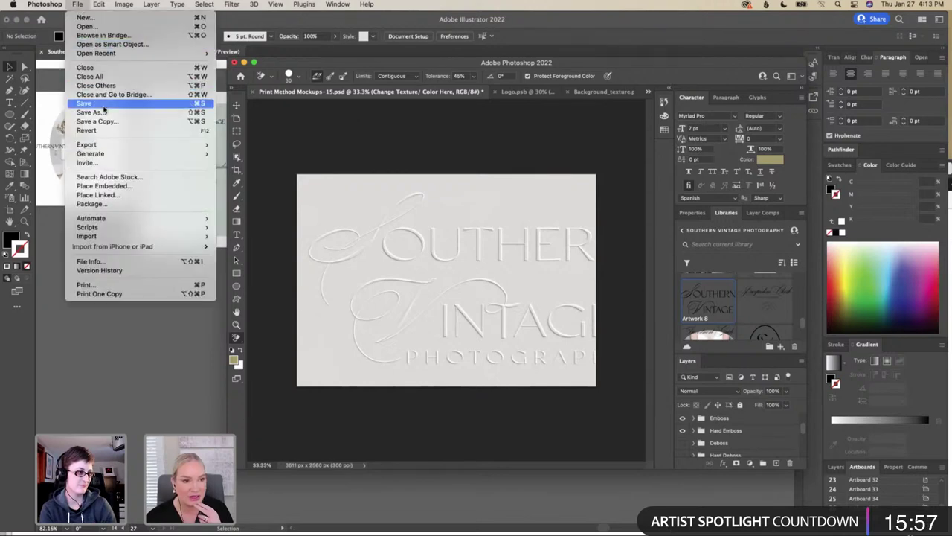
mouse_move(112, 146)
left_click(277, 185)
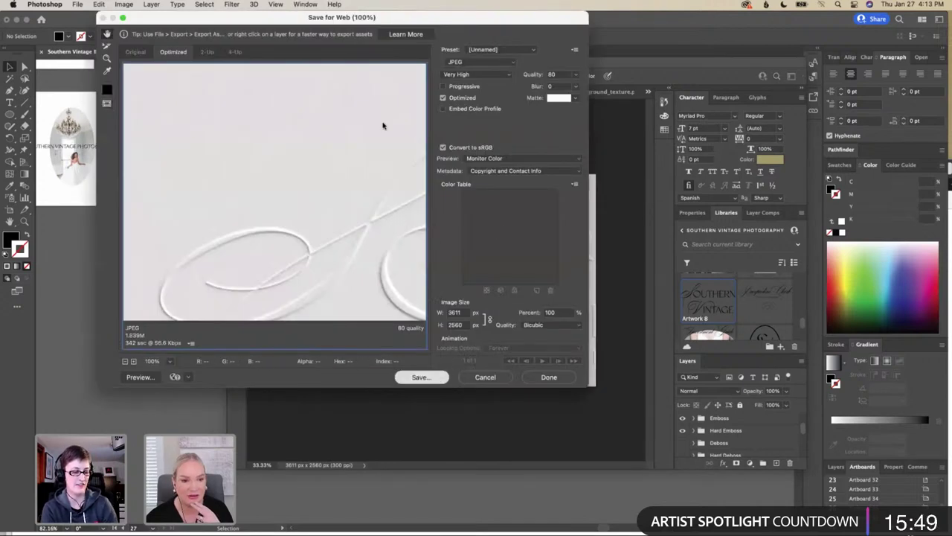
key("Return")
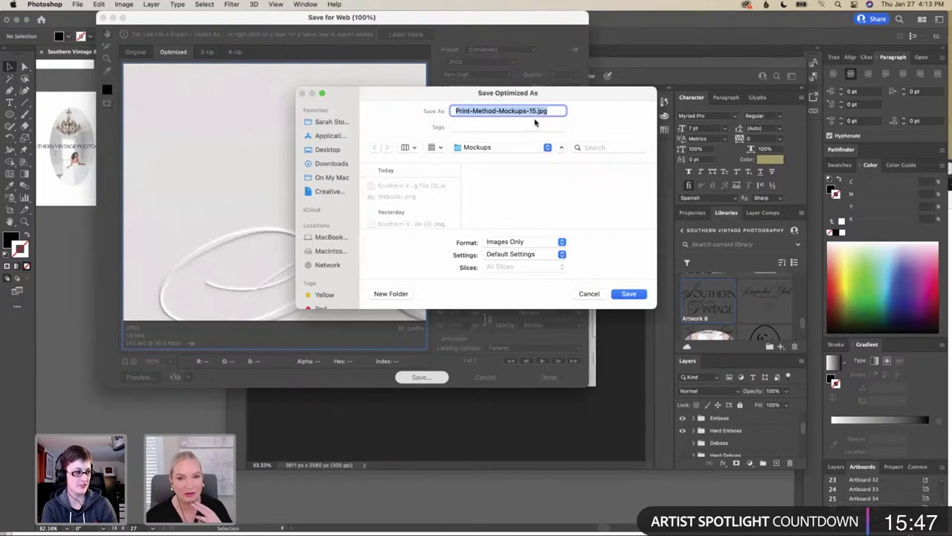
type("B")
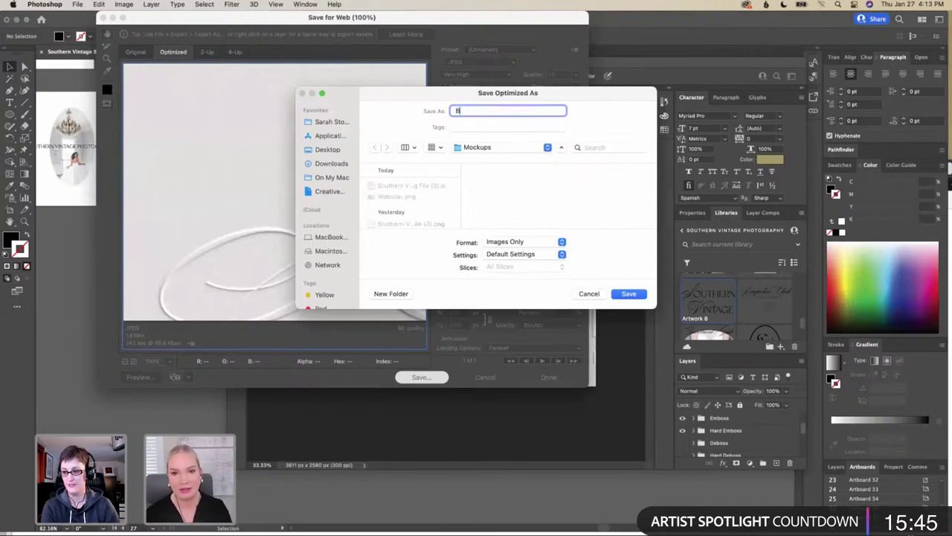
type("r")
type("usin")
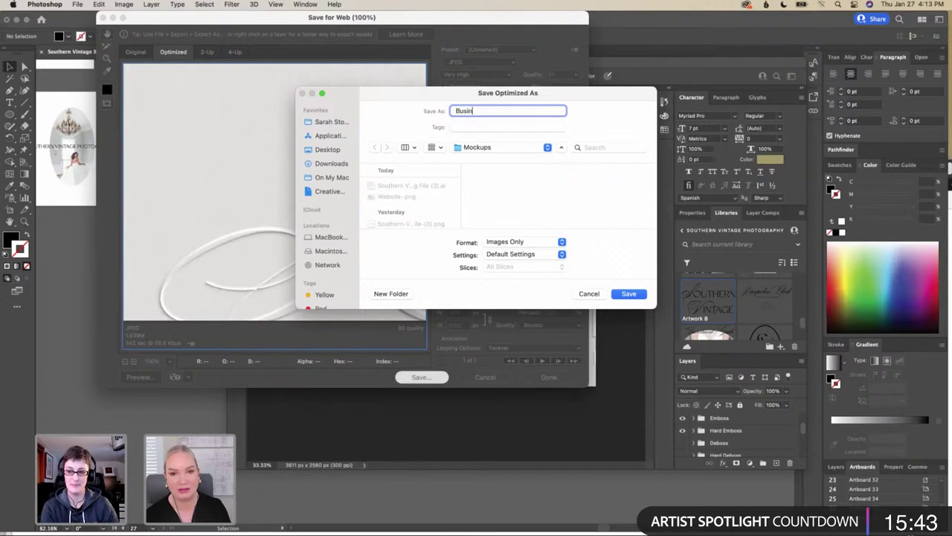
type("ess Card")
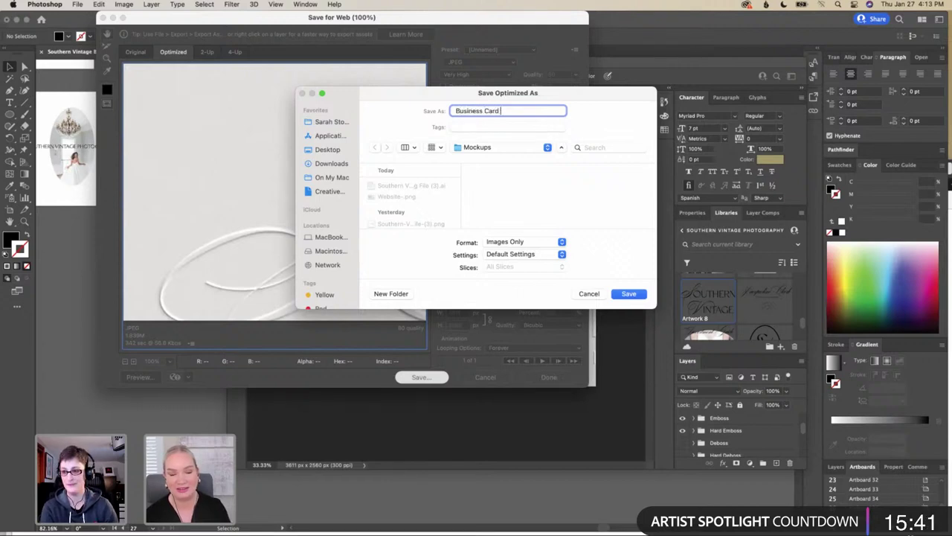
type(" Front")
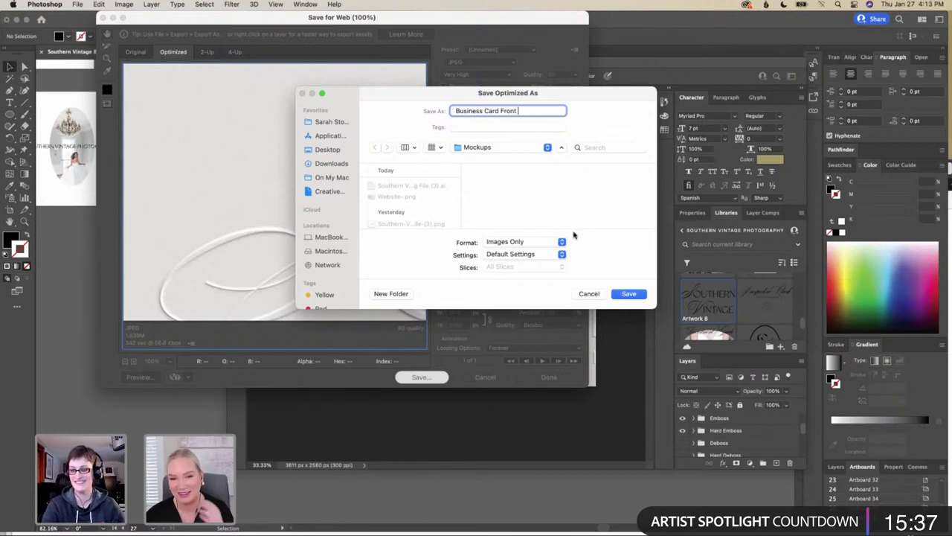
left_click(511, 149)
left_click(503, 154)
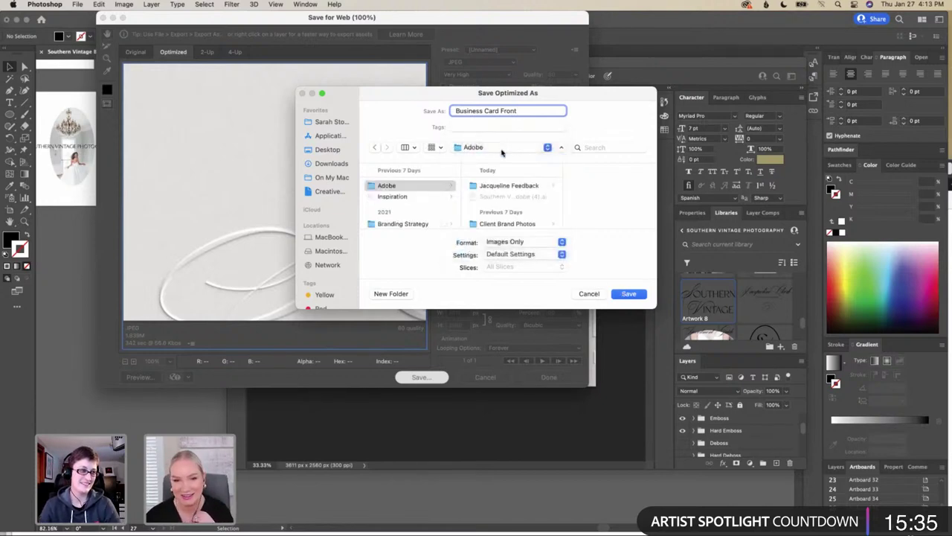
scroll(521, 212, "down", 3)
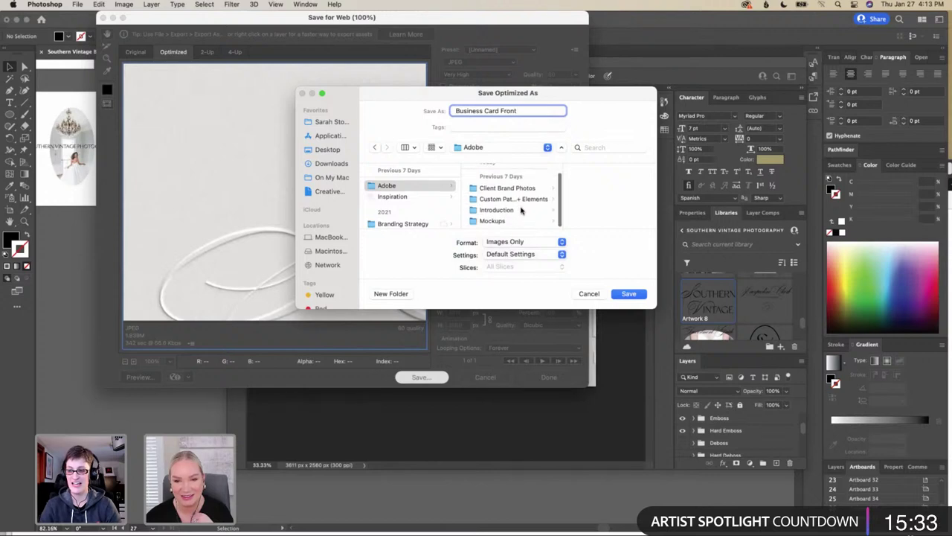
left_click(521, 218)
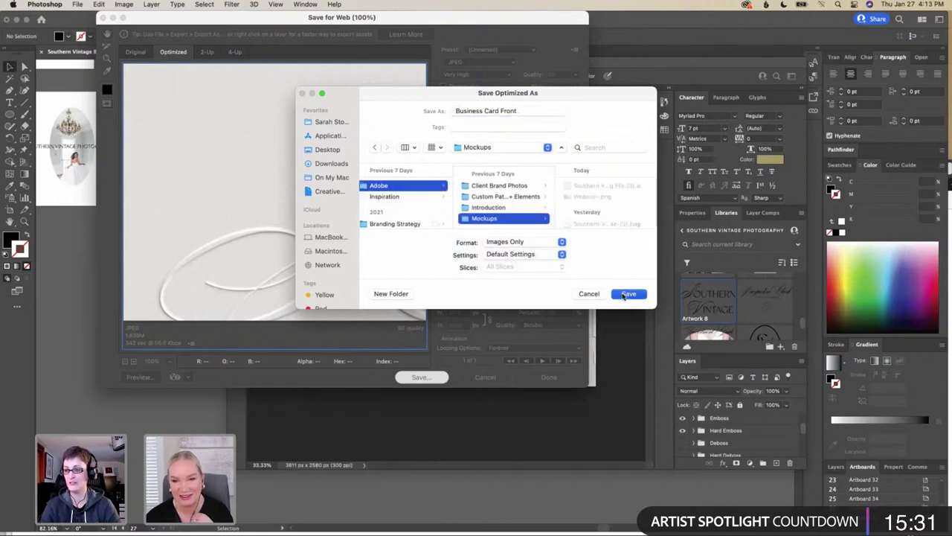
key("Return")
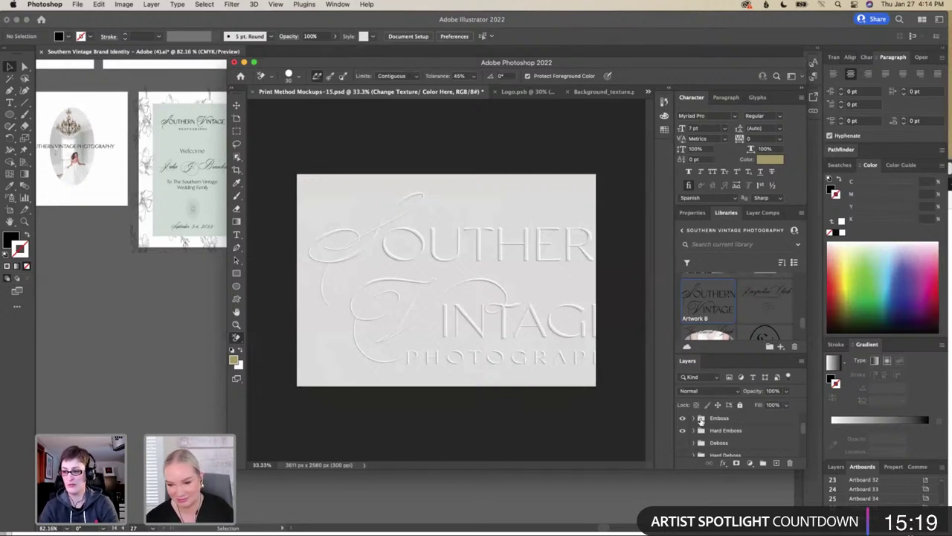
Open the card's Your Design Goes Here smart object and place Artwork 9 on the canvas
scroll(701, 420, "up", 2)
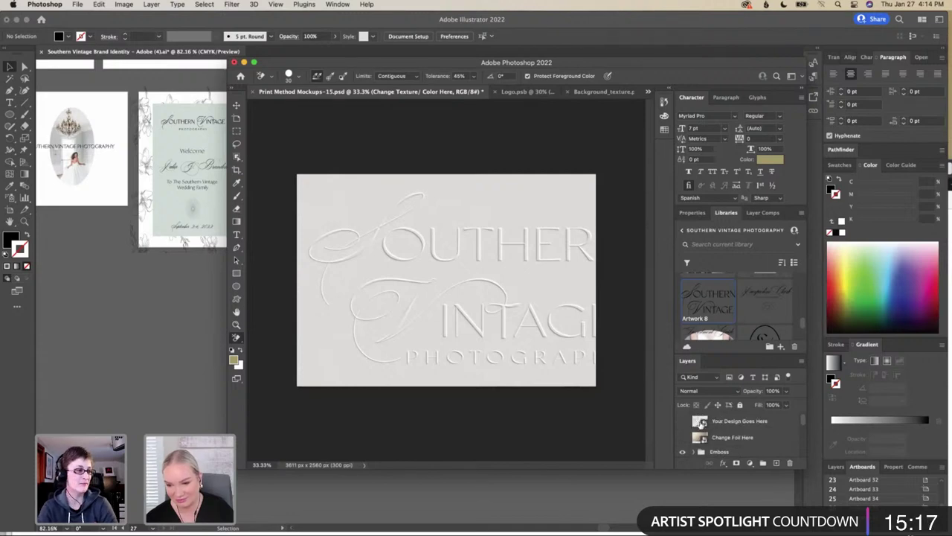
left_click(701, 421)
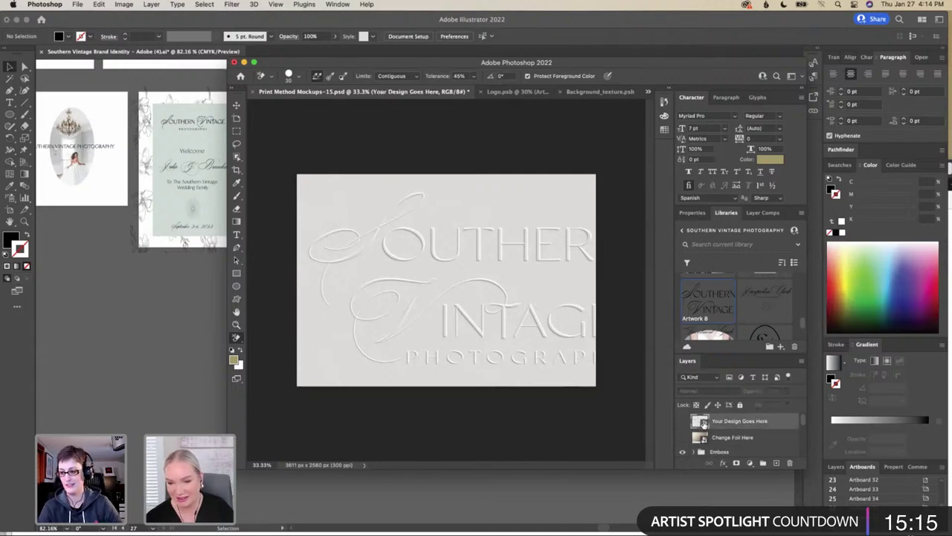
double_click(701, 421)
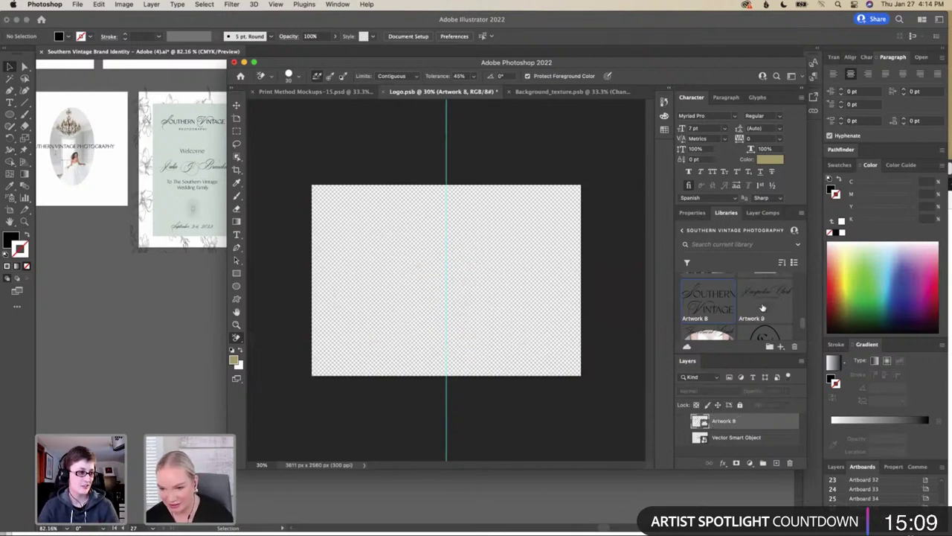
left_click_drag(763, 312, 581, 239)
Scale and position the Artwork 9 name and seal across the canvas
left_click_drag(421, 326, 336, 381)
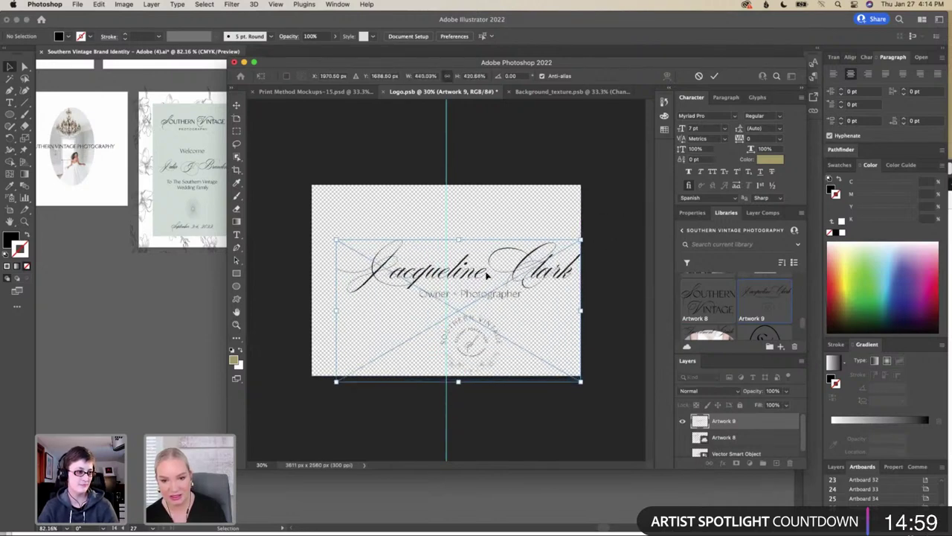
left_click_drag(463, 271, 437, 266)
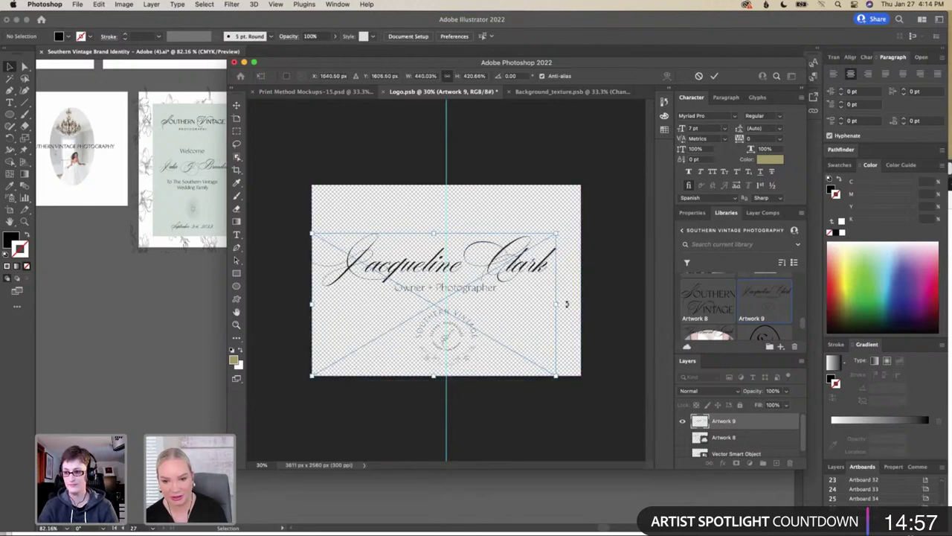
left_click_drag(559, 233, 570, 216)
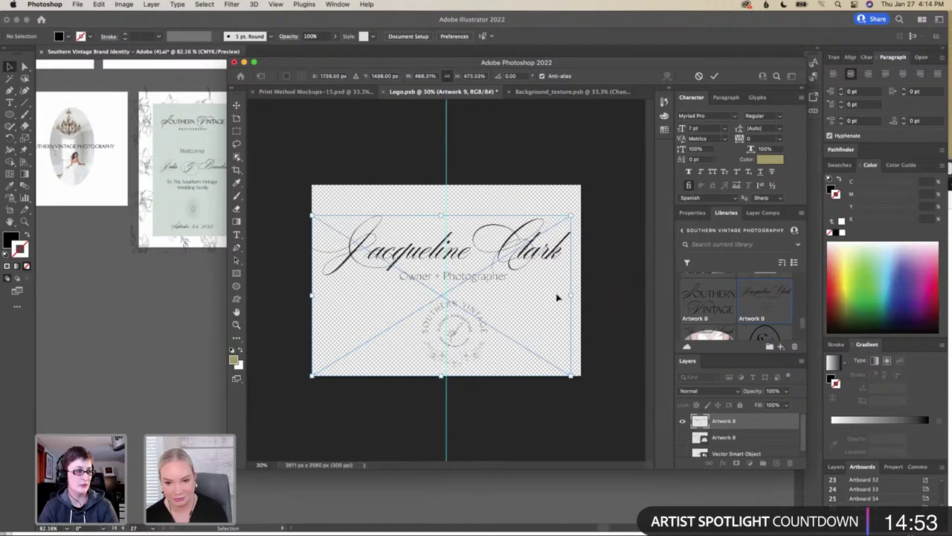
left_click_drag(577, 295, 581, 294)
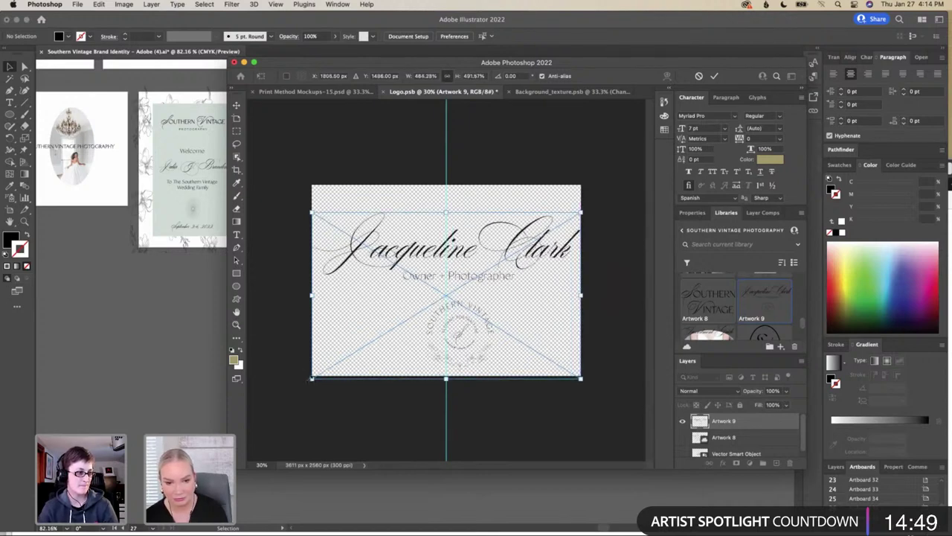
left_click_drag(316, 377, 351, 357)
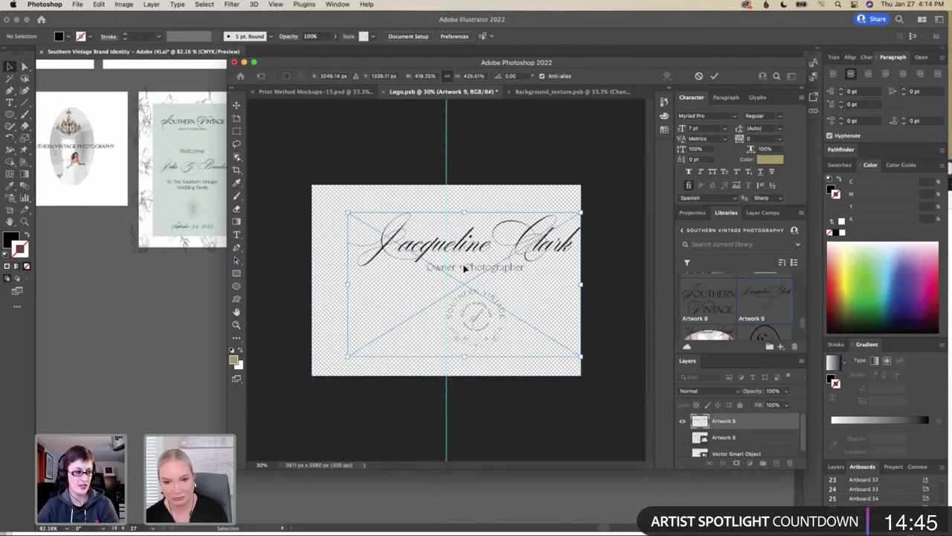
left_click_drag(442, 276, 437, 280)
left_click_drag(553, 296, 567, 296)
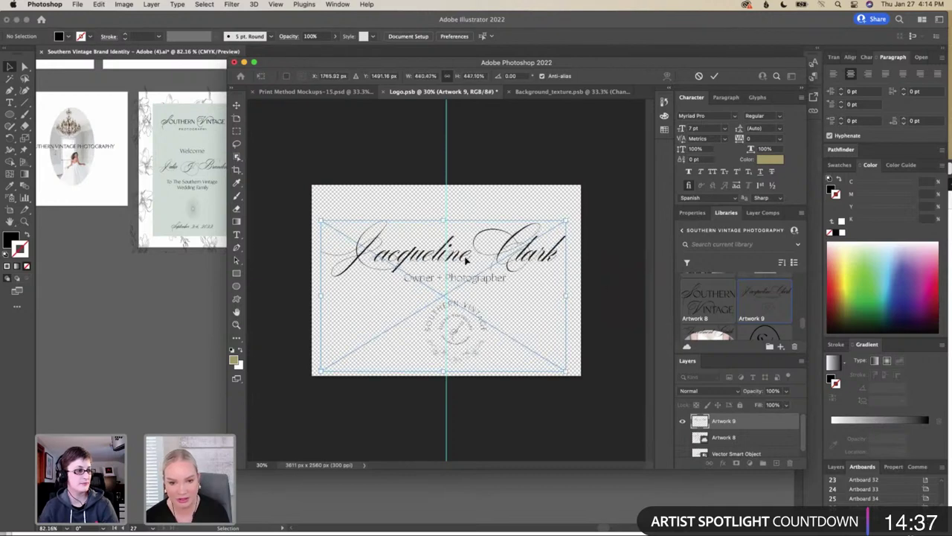
Fine-tune the artwork's size, shift it up and left, commit, and save Logo.psb
left_click_drag(460, 268, 452, 273)
left_click_drag(313, 223, 327, 228)
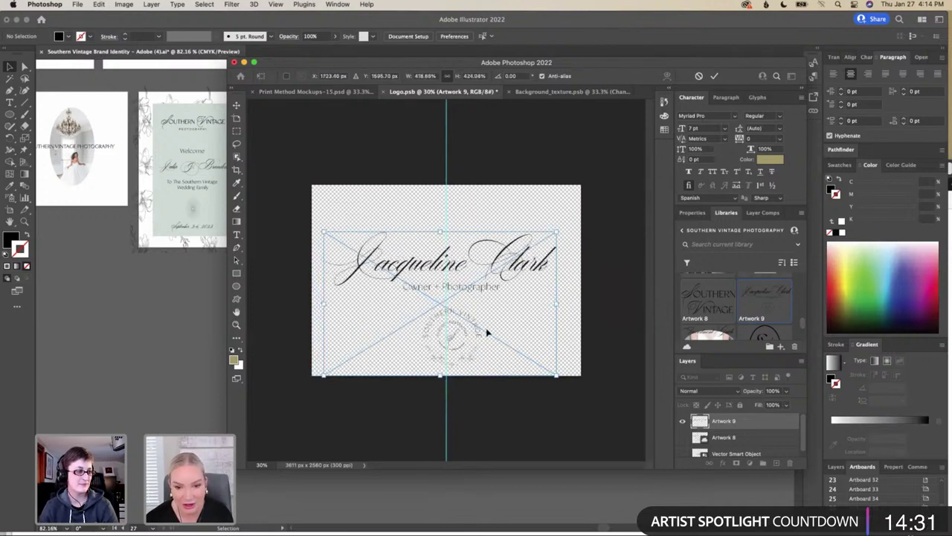
left_click_drag(474, 289, 475, 282)
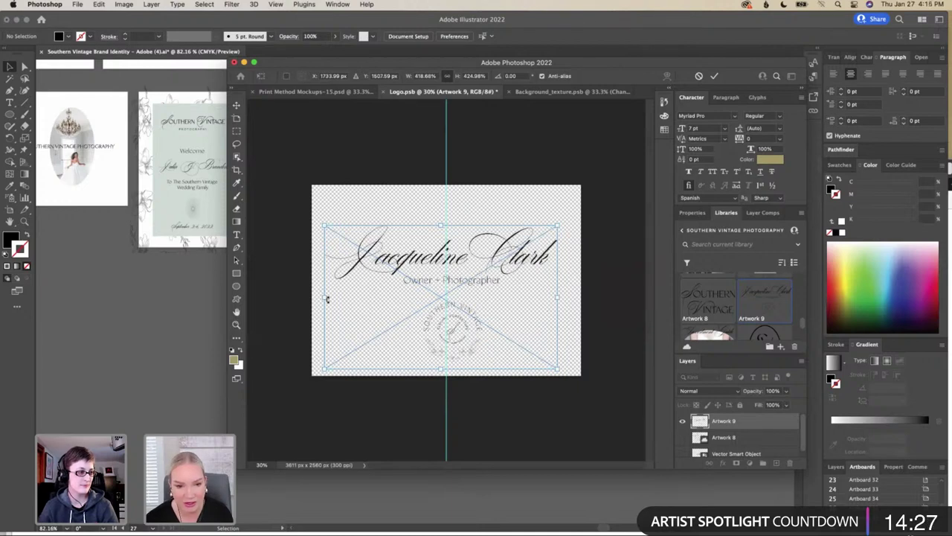
left_click_drag(322, 297, 336, 299)
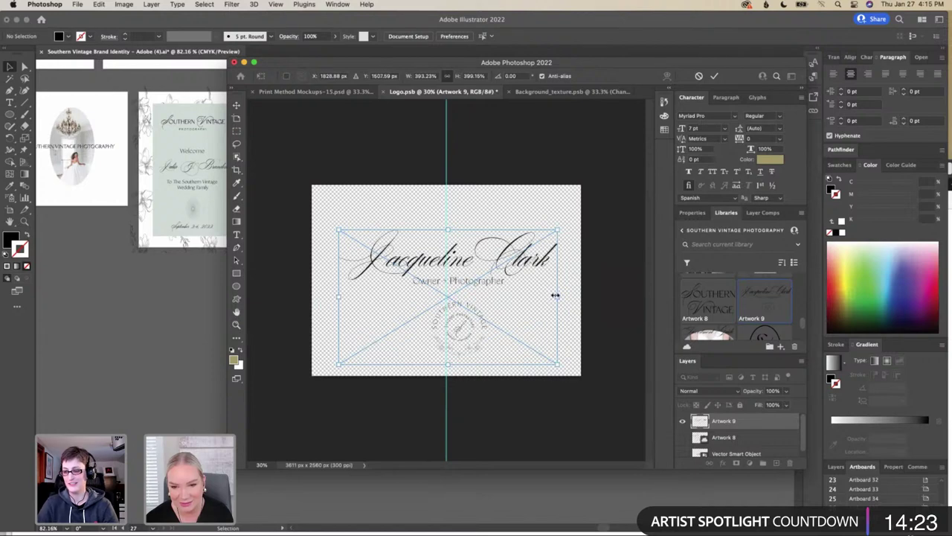
left_click_drag(481, 285, 481, 281)
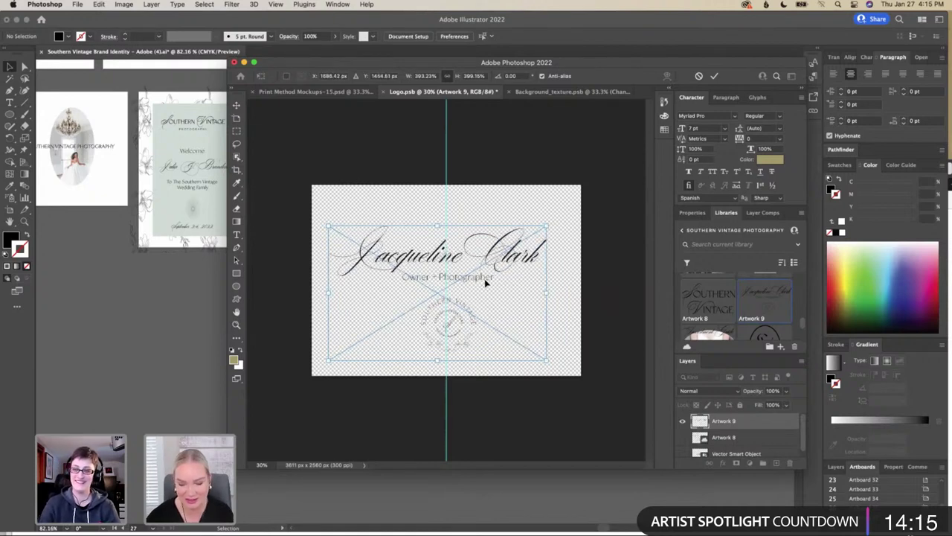
key("Return")
key("e")
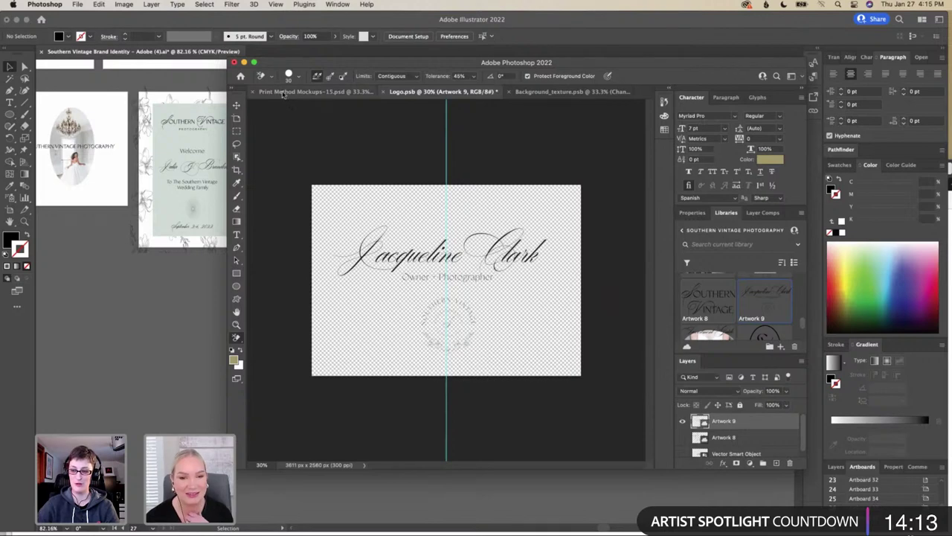
left_click(79, 4)
left_click(398, 124)
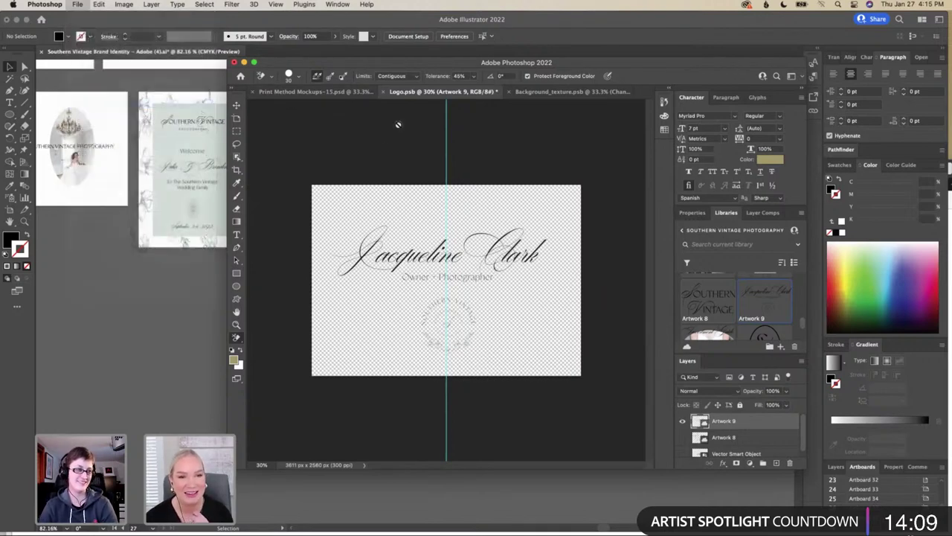
In the print mockup, show Foil and Deboss while hiding Emboss and Hard Emboss
left_click(345, 92)
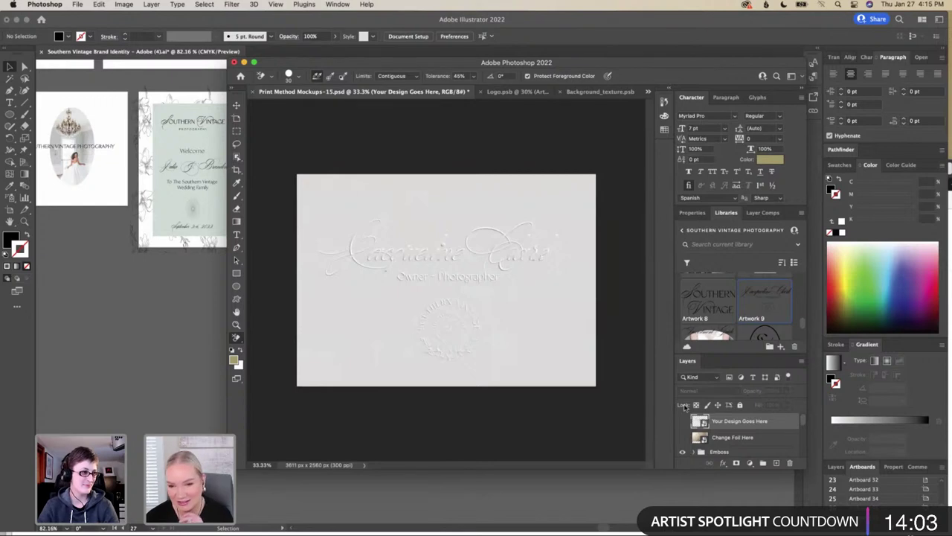
scroll(686, 437, "down", 5)
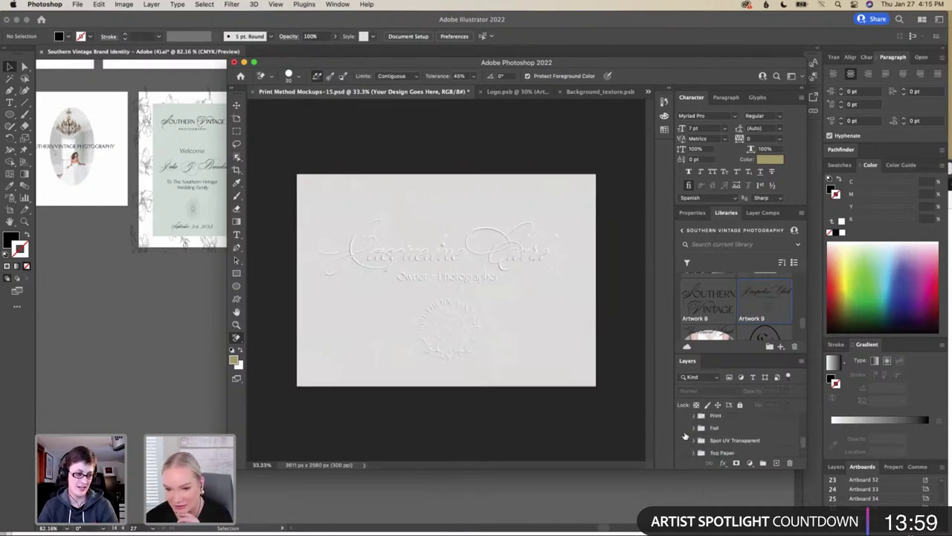
left_click(683, 429)
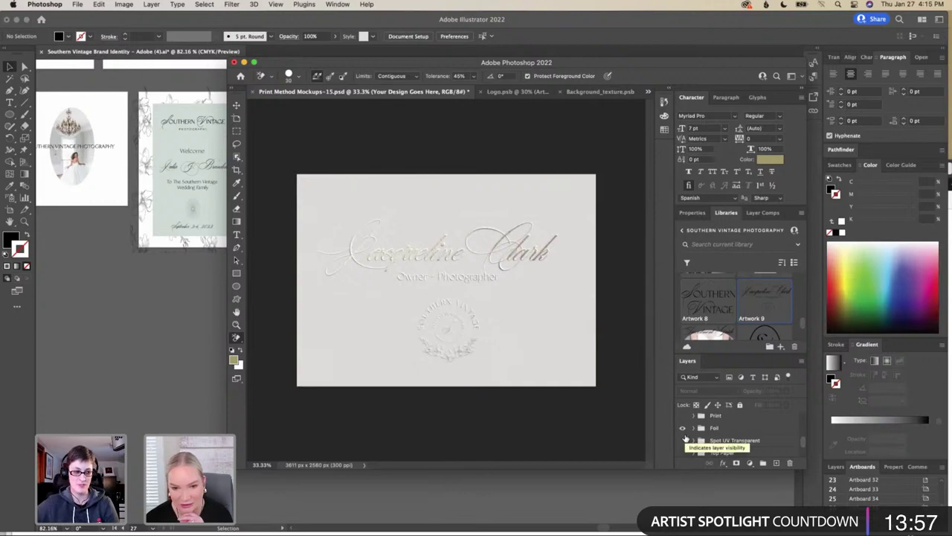
scroll(685, 439, "up", 2)
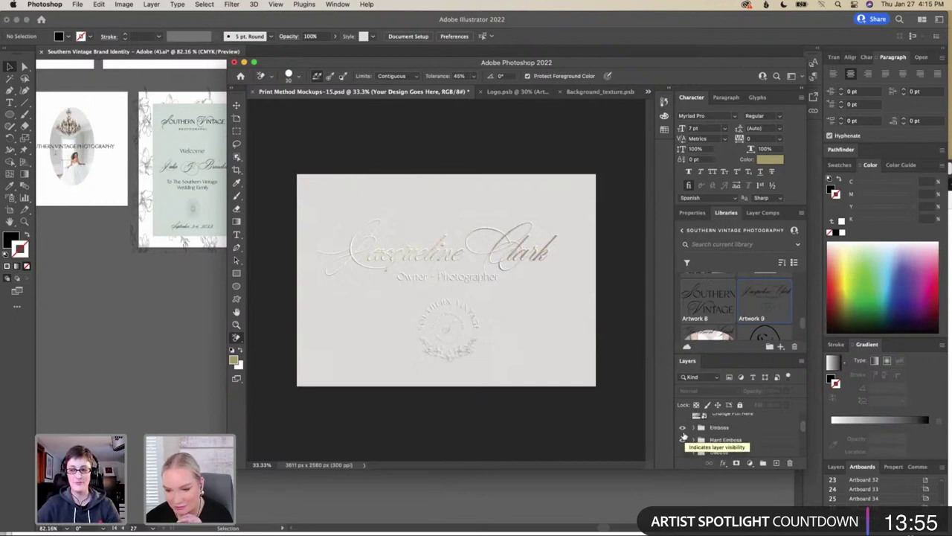
left_click(683, 438)
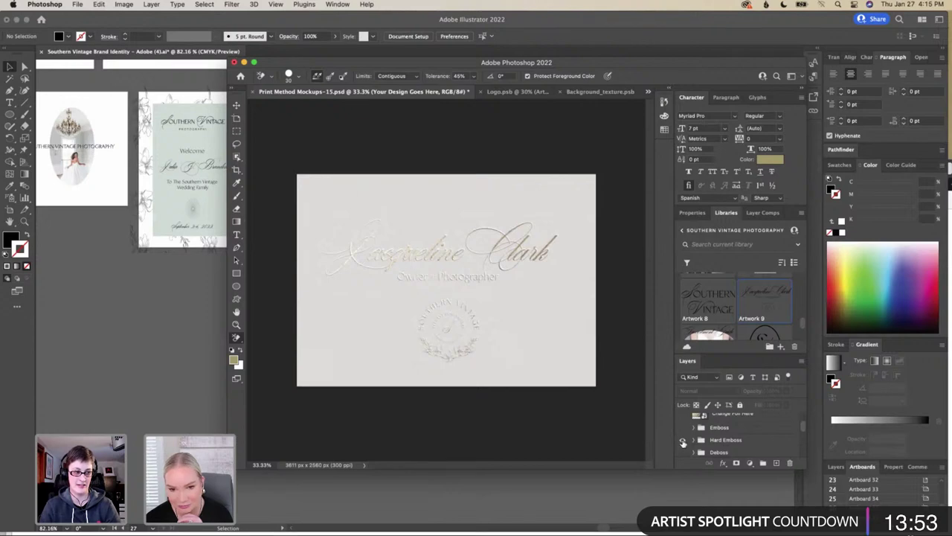
left_click(682, 440)
scroll(683, 441, "down", 2)
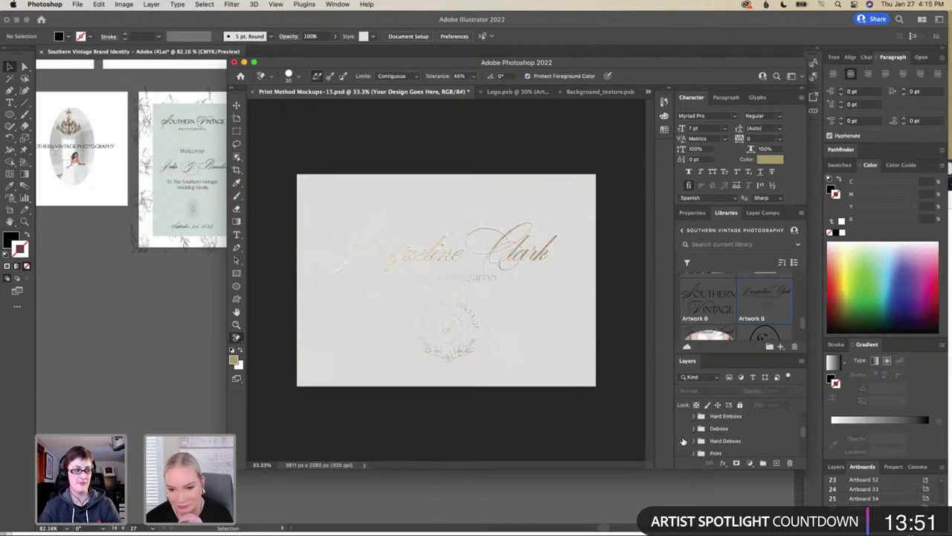
left_click(683, 428)
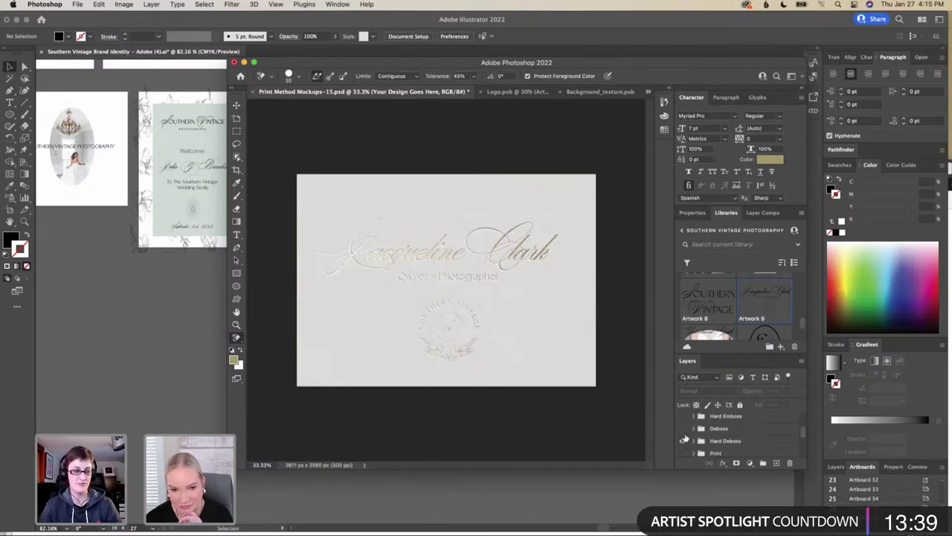
Compare finish variants, ending with Deboss and Hard Emboss turned back on
scroll(683, 439, "down", 1)
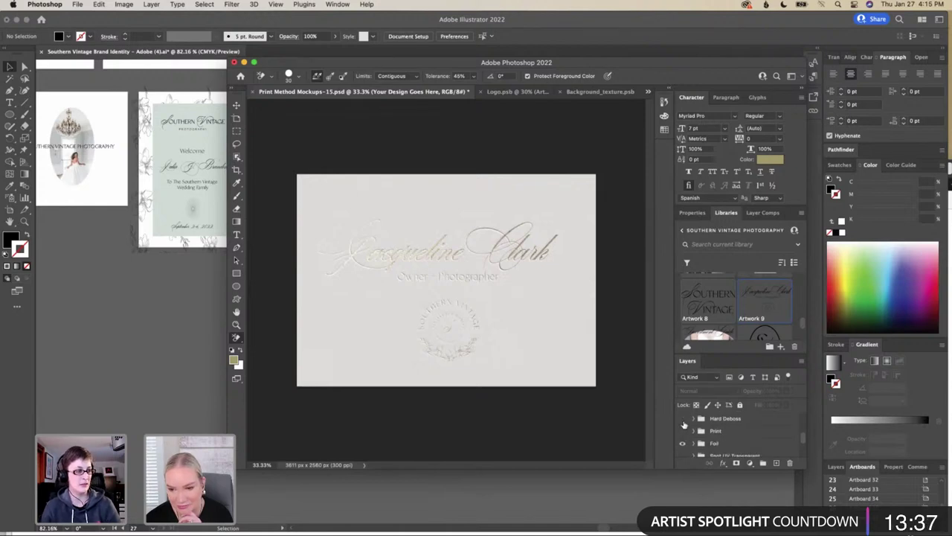
left_click(684, 421)
scroll(684, 426, "up", 2)
scroll(684, 425, "down", 1)
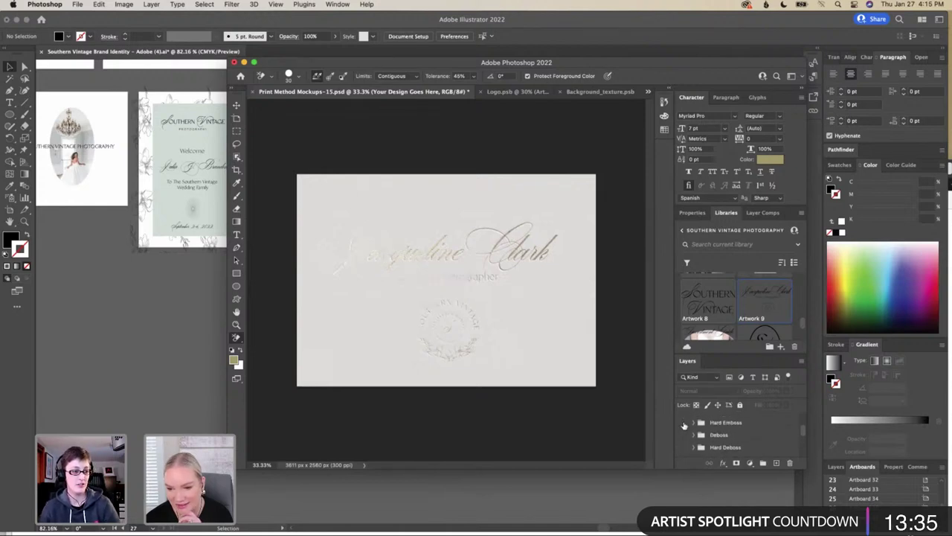
left_click(685, 434)
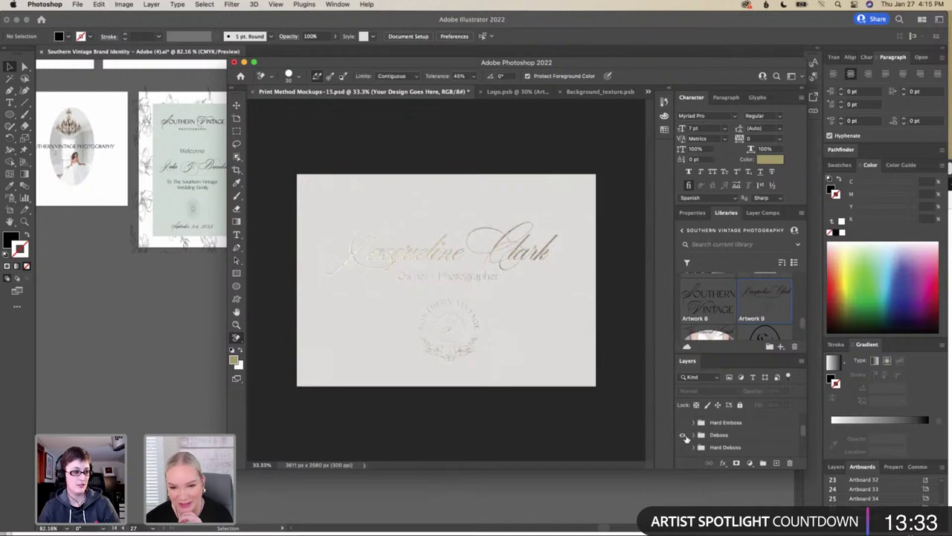
scroll(685, 437, "up", 1)
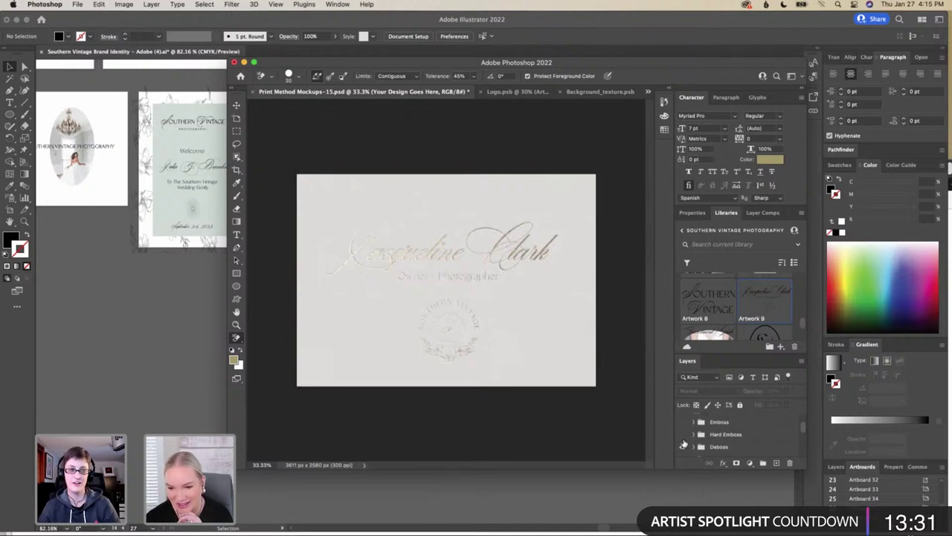
left_click(682, 422)
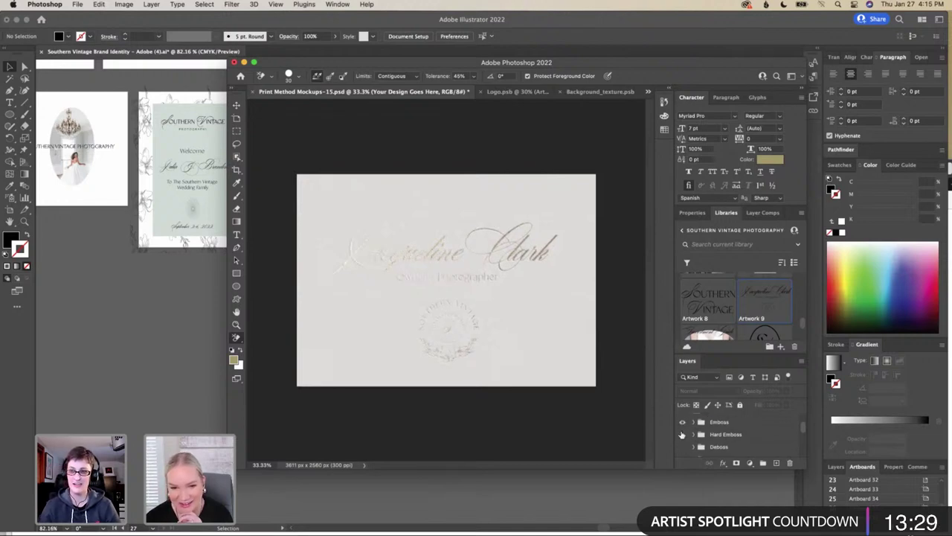
left_click(682, 422)
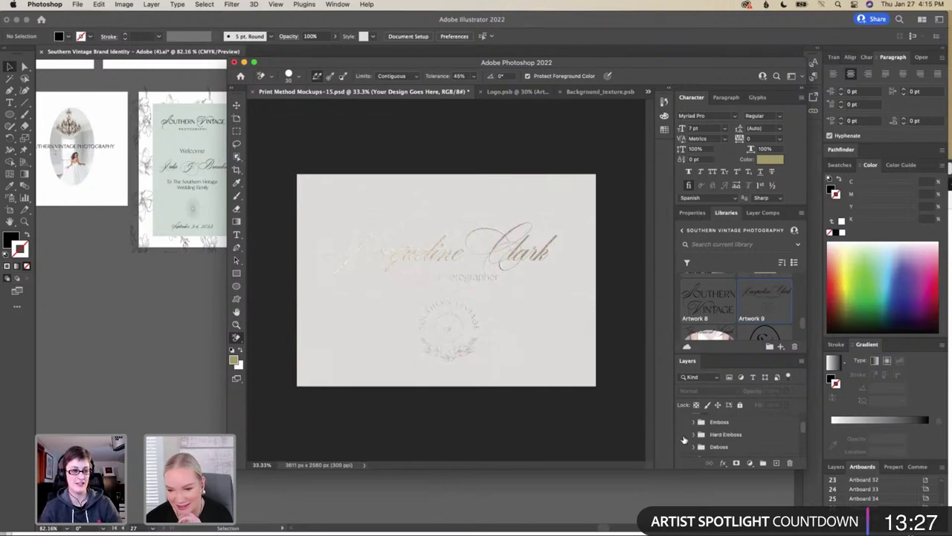
left_click(684, 436)
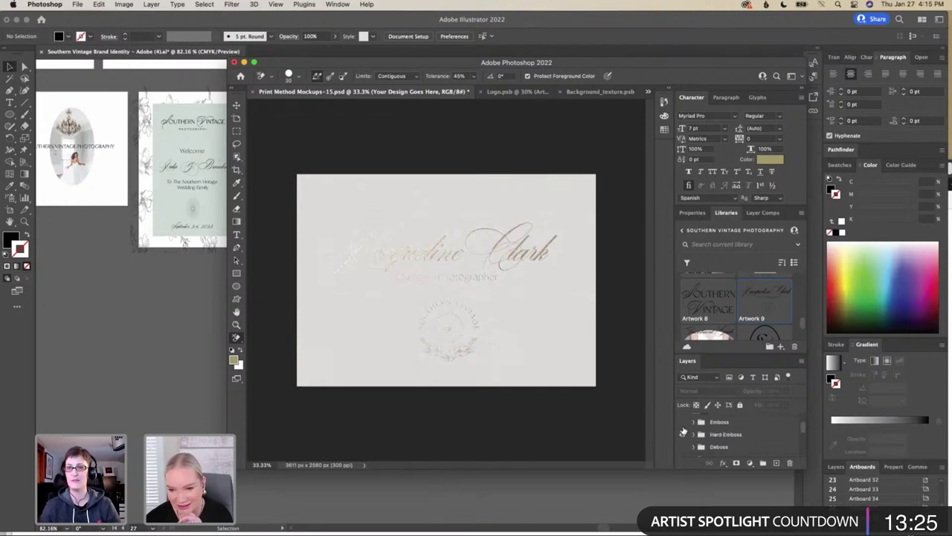
left_click(683, 433)
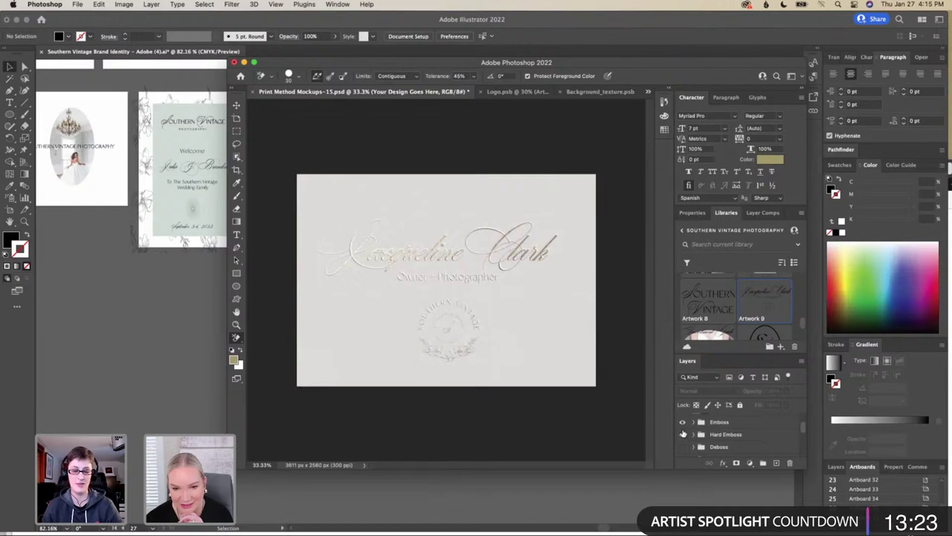
scroll(684, 434, "down", 3)
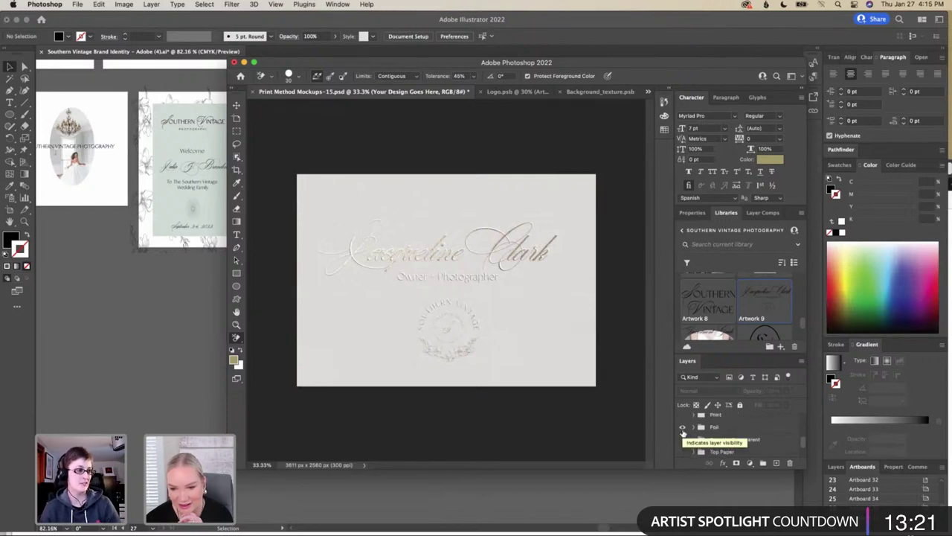
Turn on Spot UV Transparent and show the Top Paper layer over the card, expanding its group
scroll(684, 434, "up", 1)
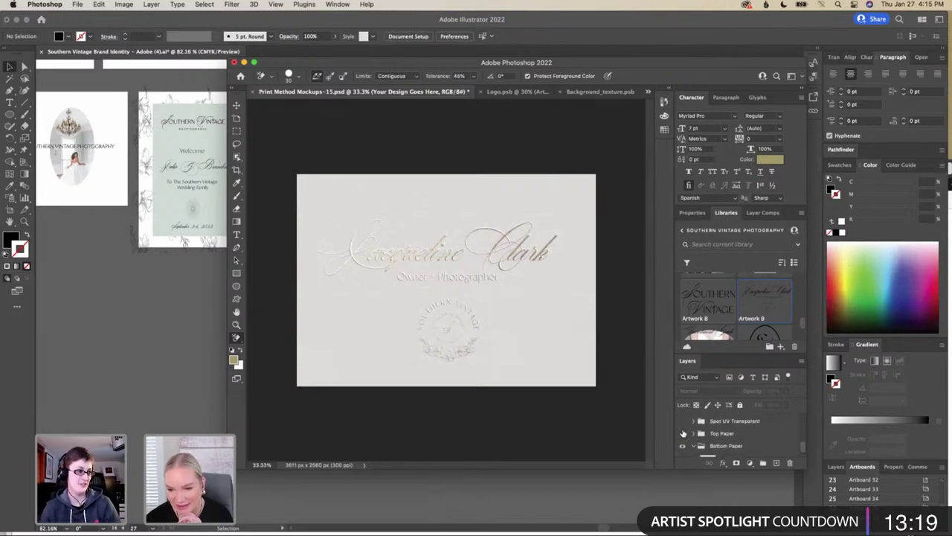
left_click(683, 432)
left_click(682, 433)
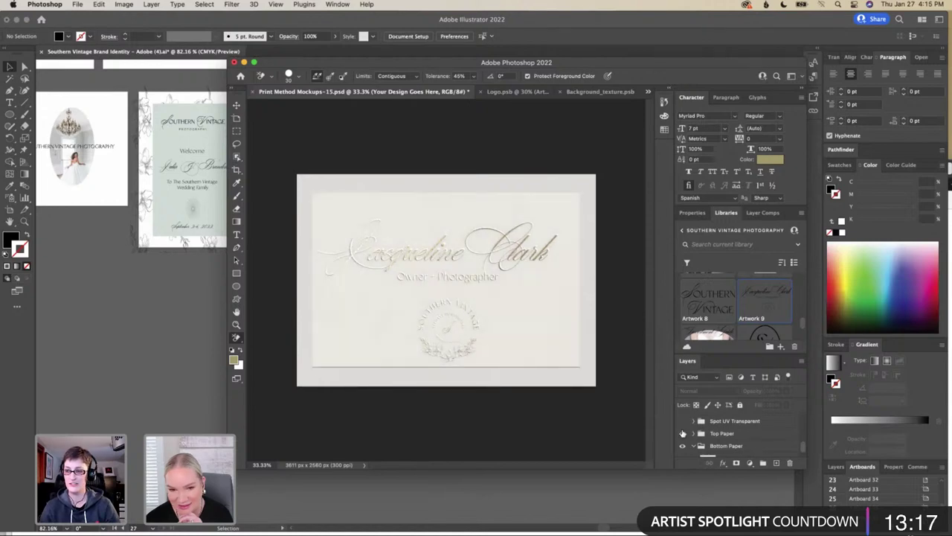
left_click(682, 421)
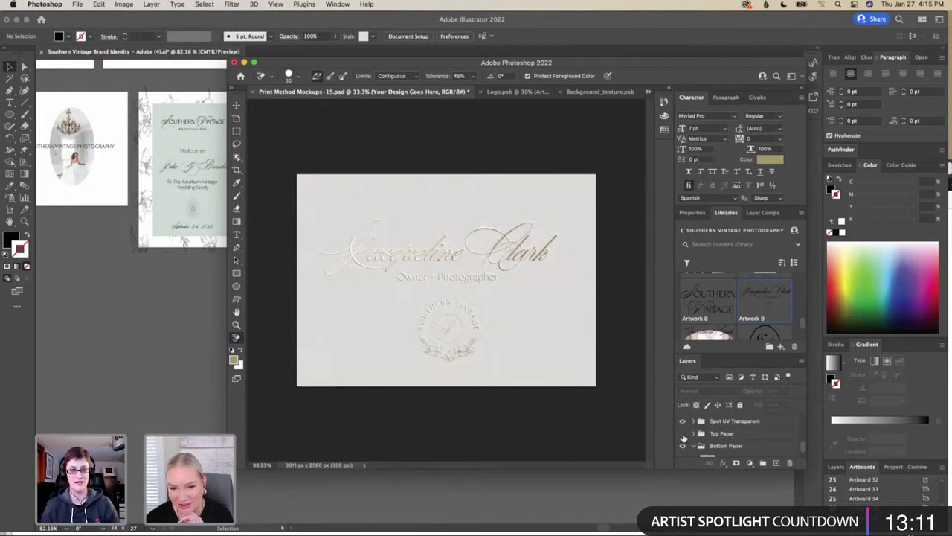
left_click(682, 433)
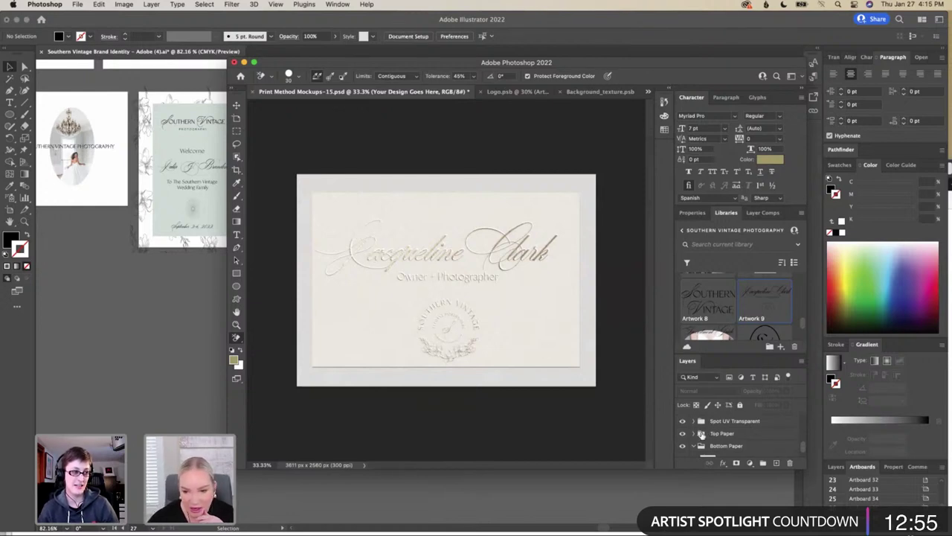
left_click(695, 433)
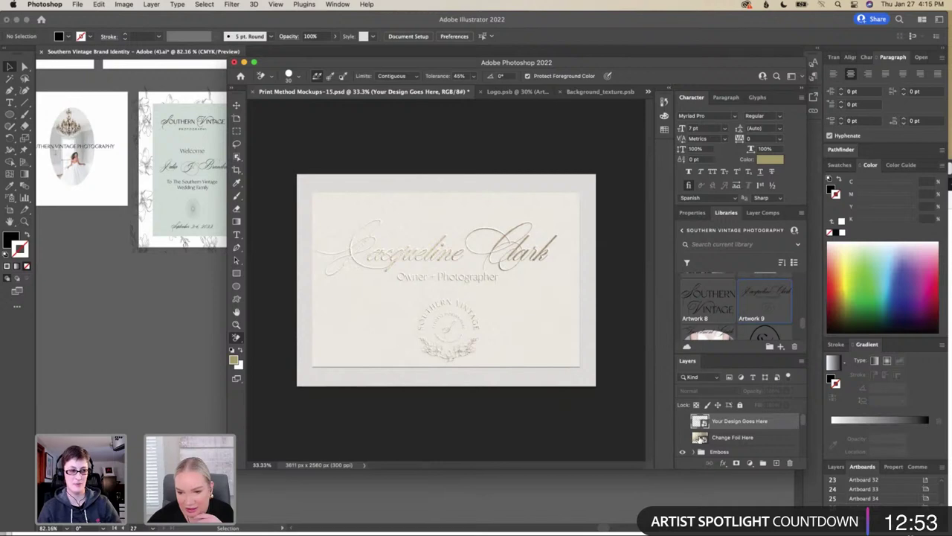
Swap the foil texture from Gold 1 to Gold 2 and save it
double_click(699, 436)
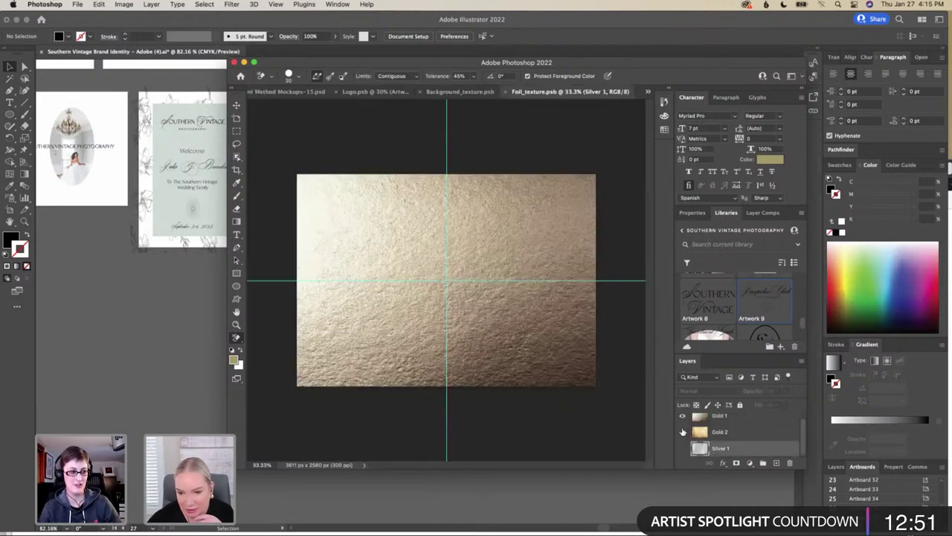
left_click(683, 416)
left_click(682, 431)
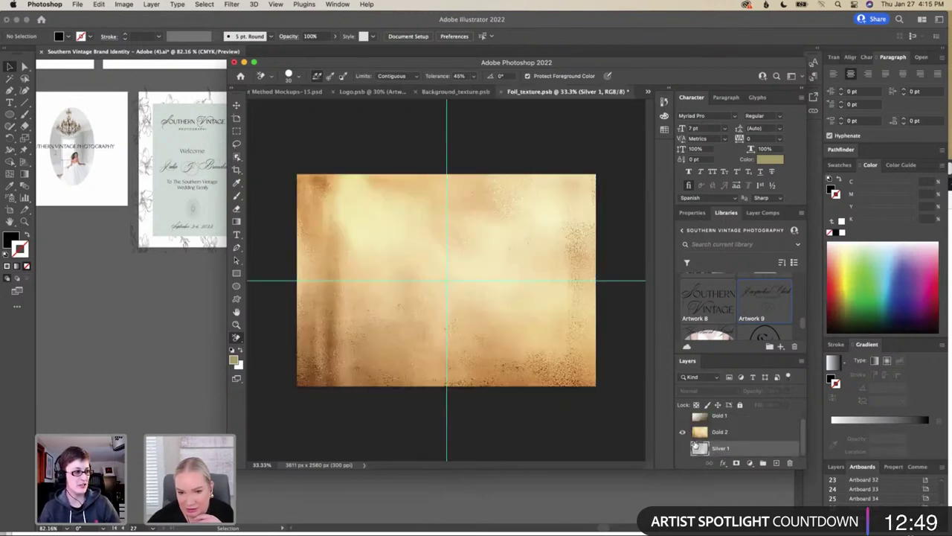
left_click(77, 6)
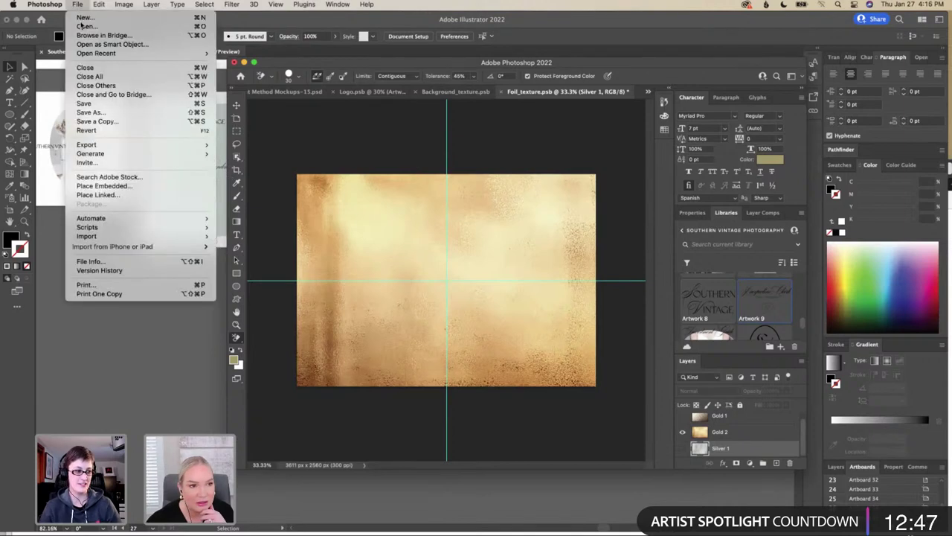
left_click(89, 105)
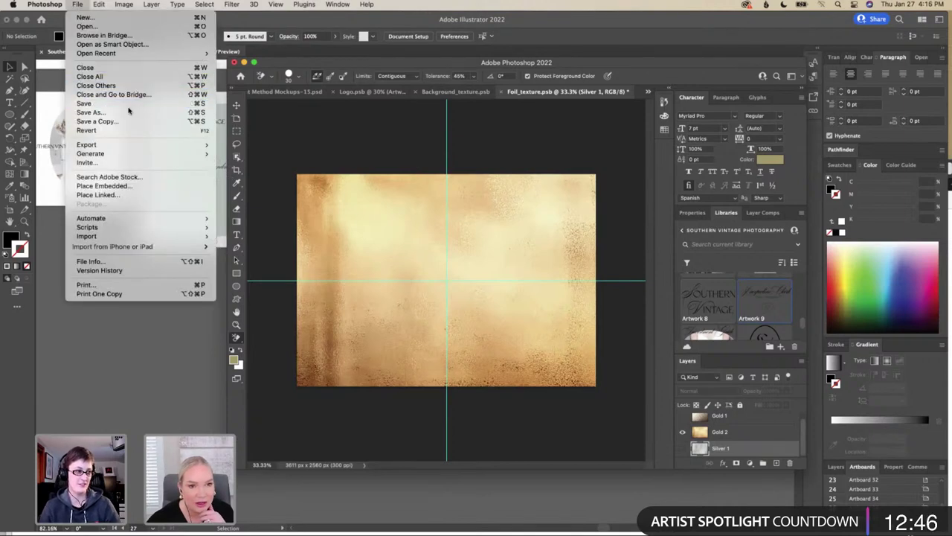
left_click(283, 94)
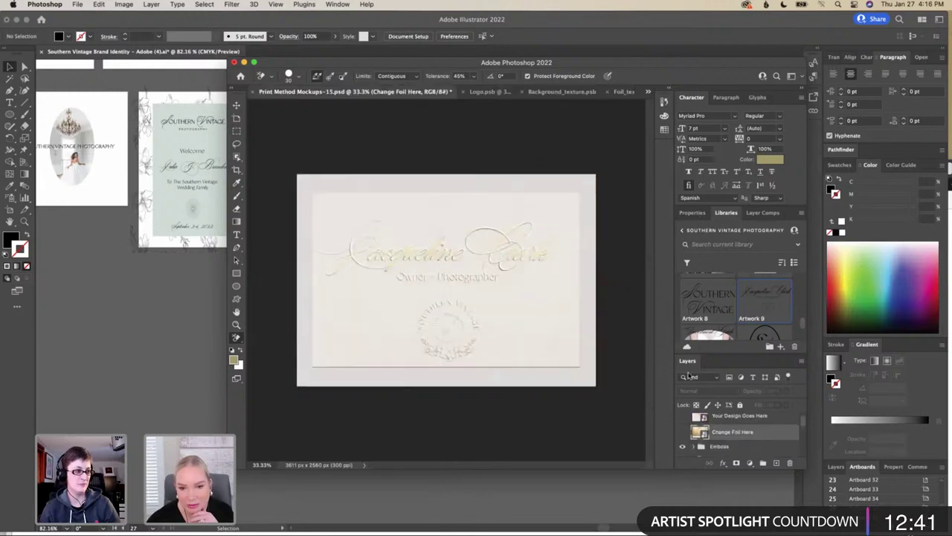
Switch the foil texture to Silver 1 instead of Gold 2, save, and return to the card mockup
double_click(699, 433)
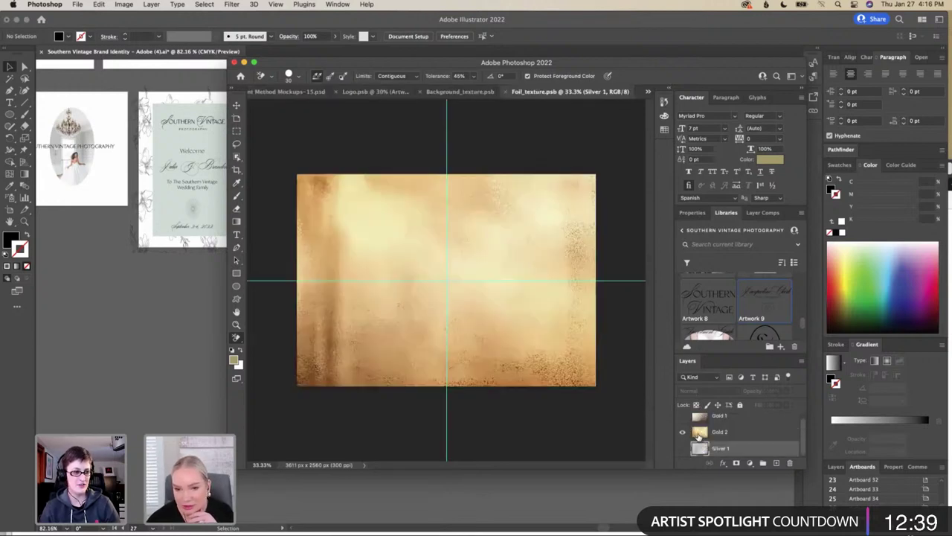
left_click(682, 449)
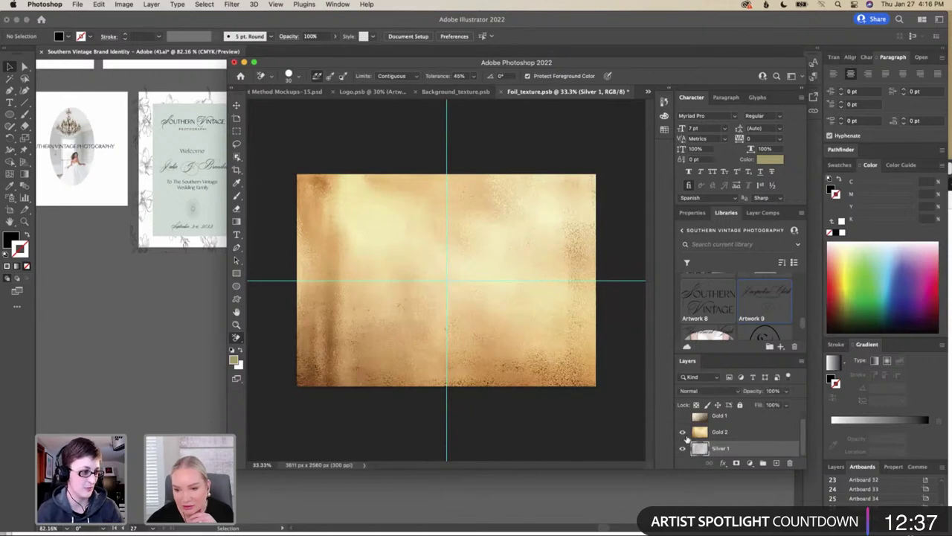
left_click(682, 433)
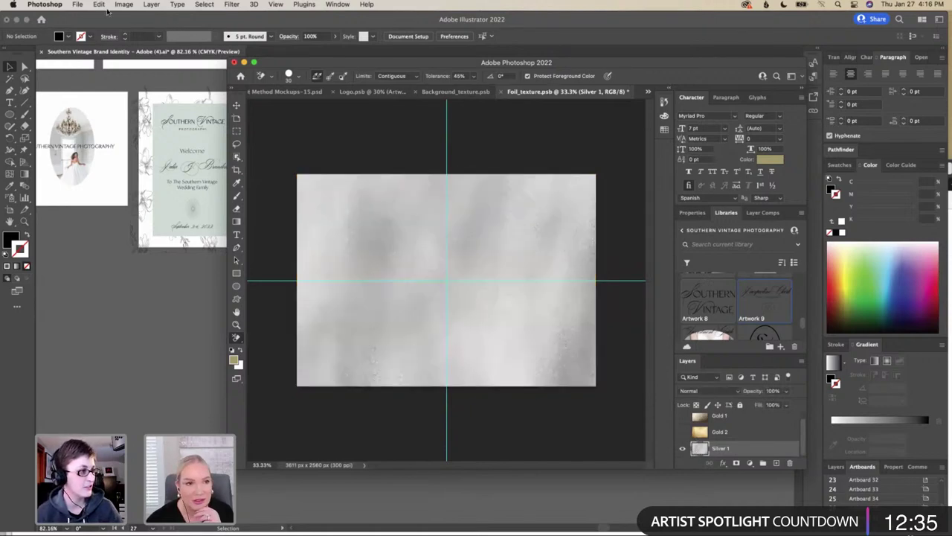
left_click(78, 5)
left_click(83, 103)
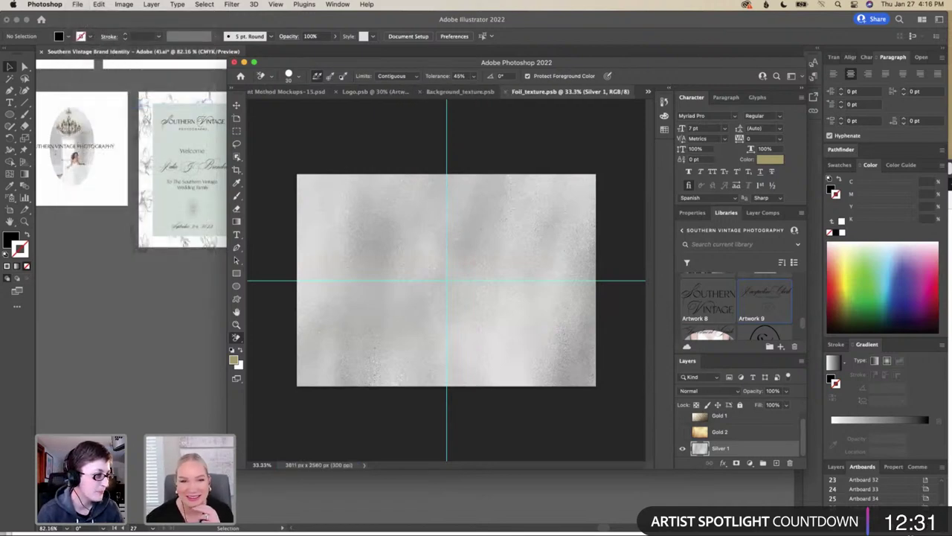
left_click(262, 94)
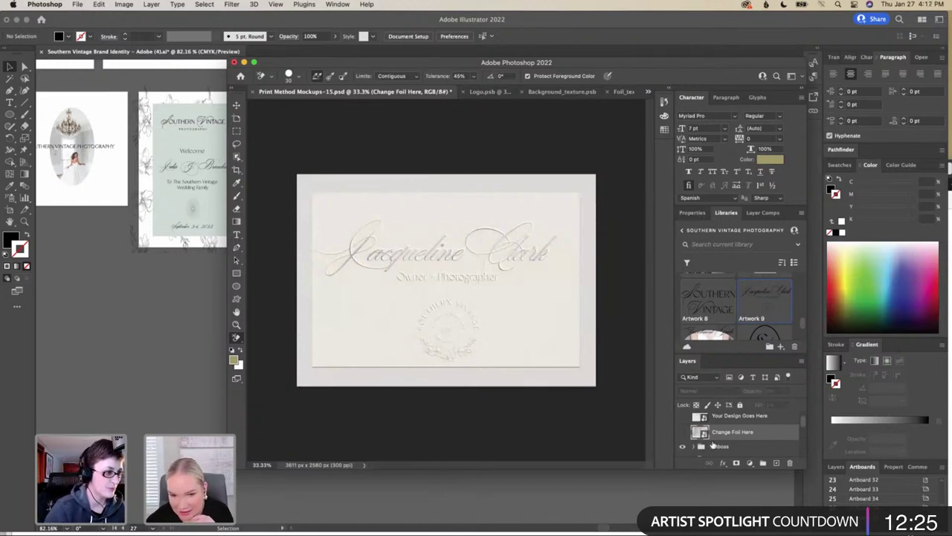
scroll(712, 444, "down", 2)
scroll(714, 444, "down", 1)
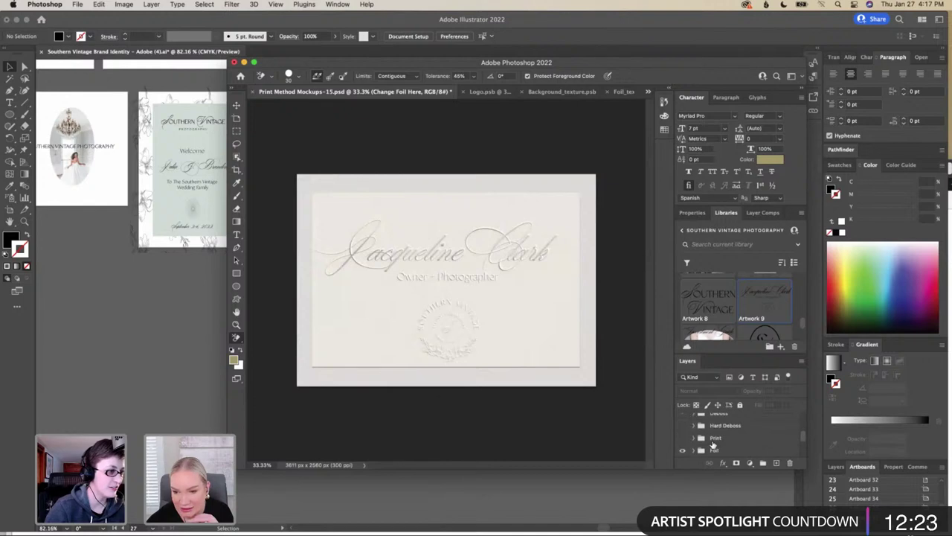
scroll(713, 444, "up", 2)
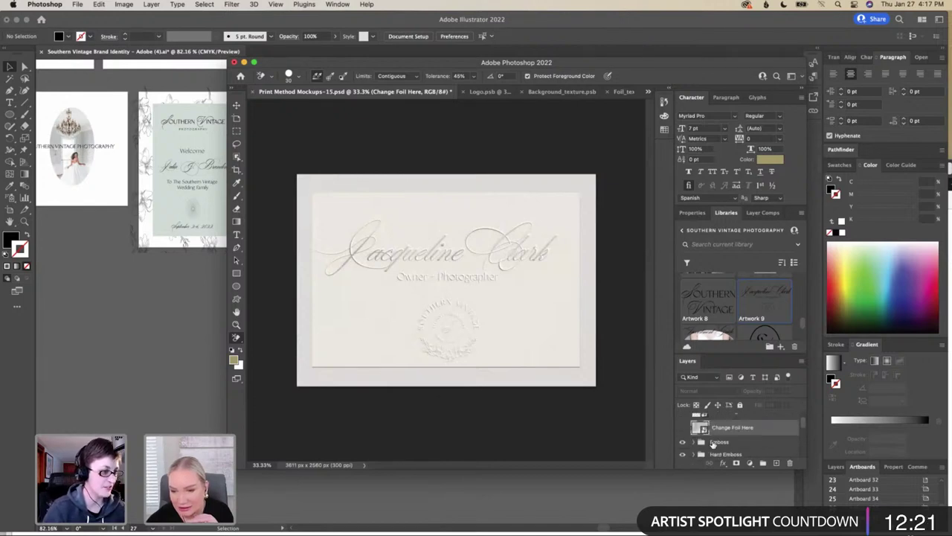
scroll(714, 443, "up", 1)
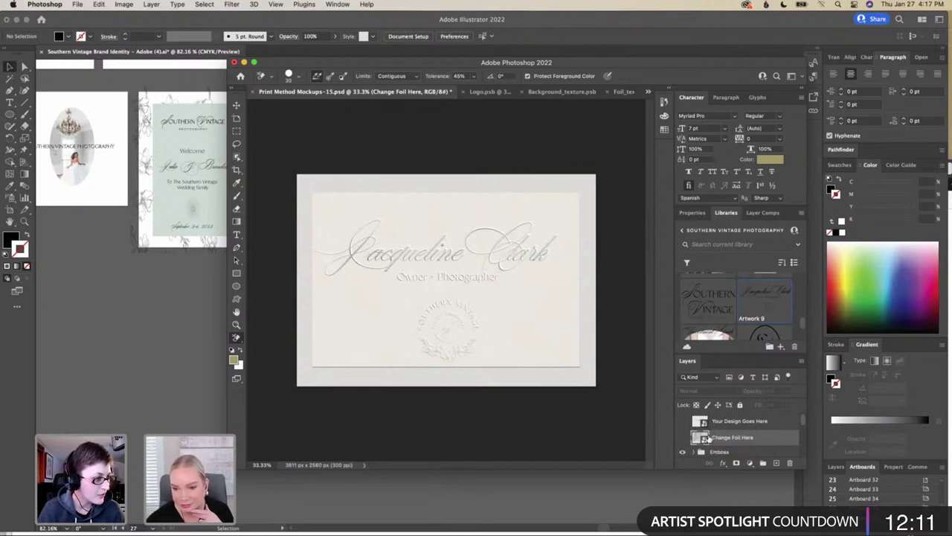
scroll(706, 439, "down", 5)
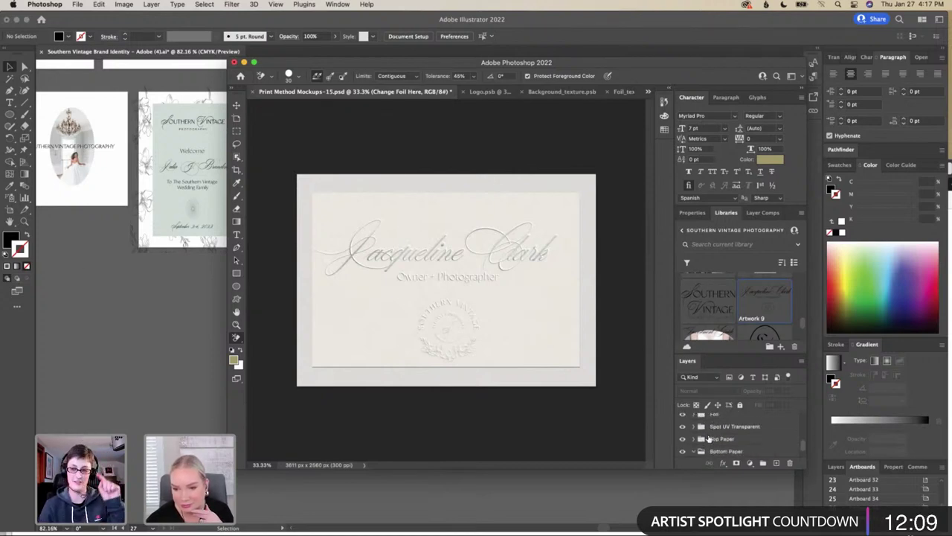
scroll(710, 439, "up", 1)
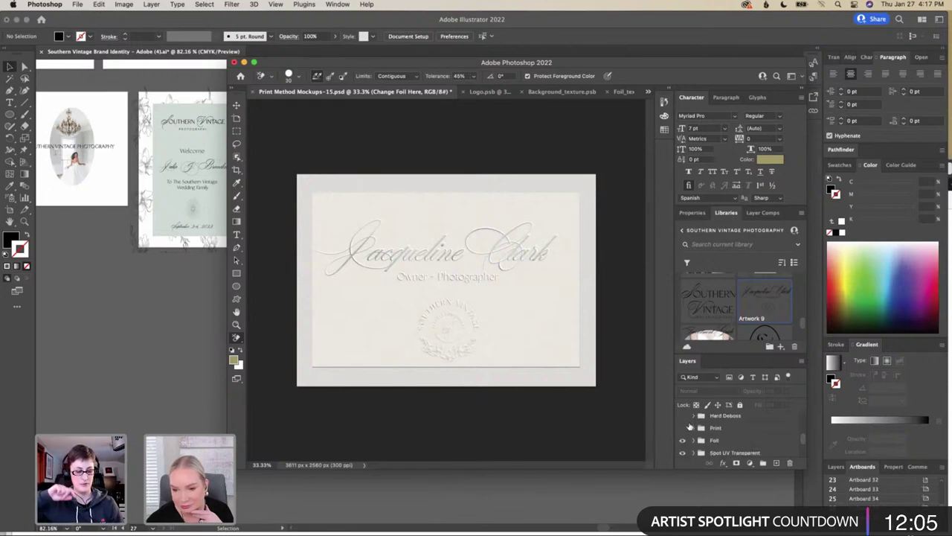
scroll(692, 427, "up", 2)
scroll(682, 429, "up", 1)
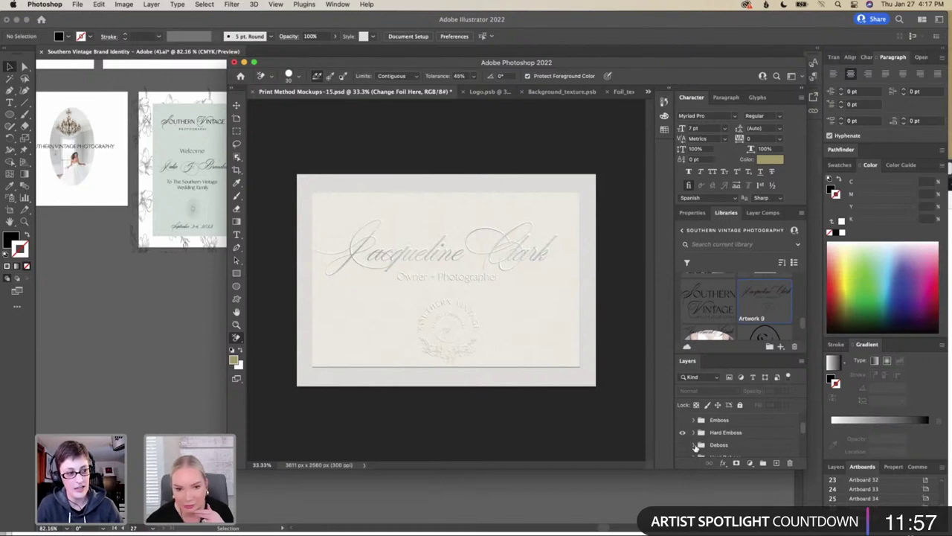
scroll(696, 446, "down", 5)
scroll(695, 447, "down", 1)
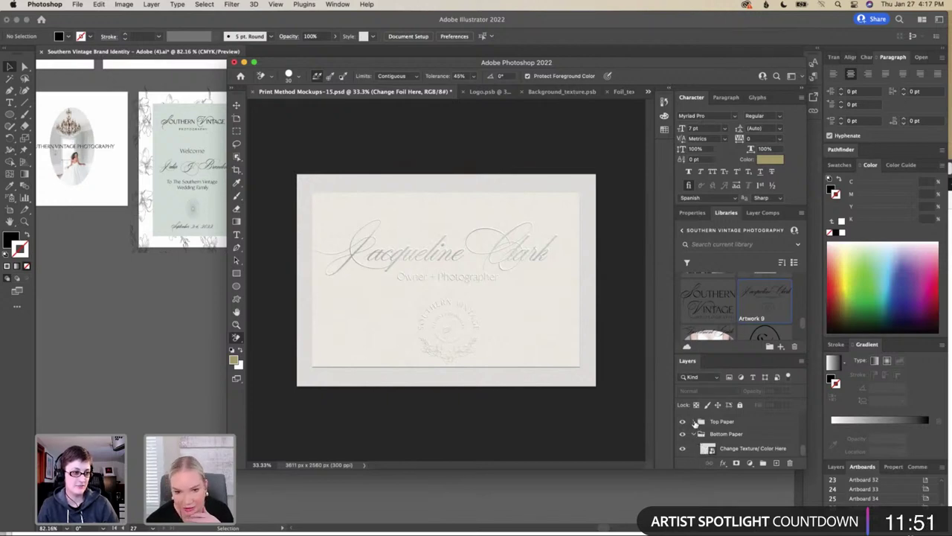
Open the Top Paper texture smart object and expand its Paper 1 group
left_click(694, 421)
left_click(703, 438)
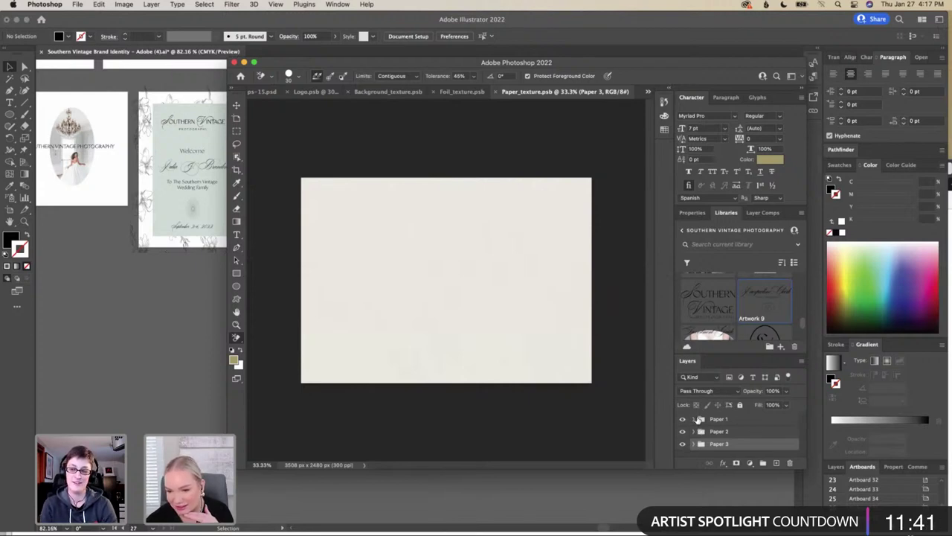
left_click(694, 419)
scroll(702, 433, "up", 2)
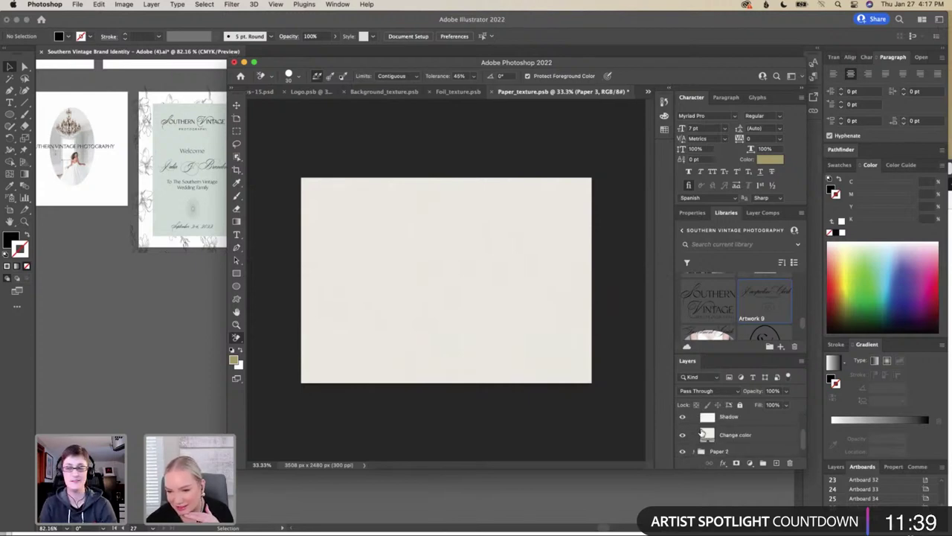
Recolour the Change color fill to dark olive brown, save the texture, and return to the mockup
left_click(707, 422)
double_click(707, 422)
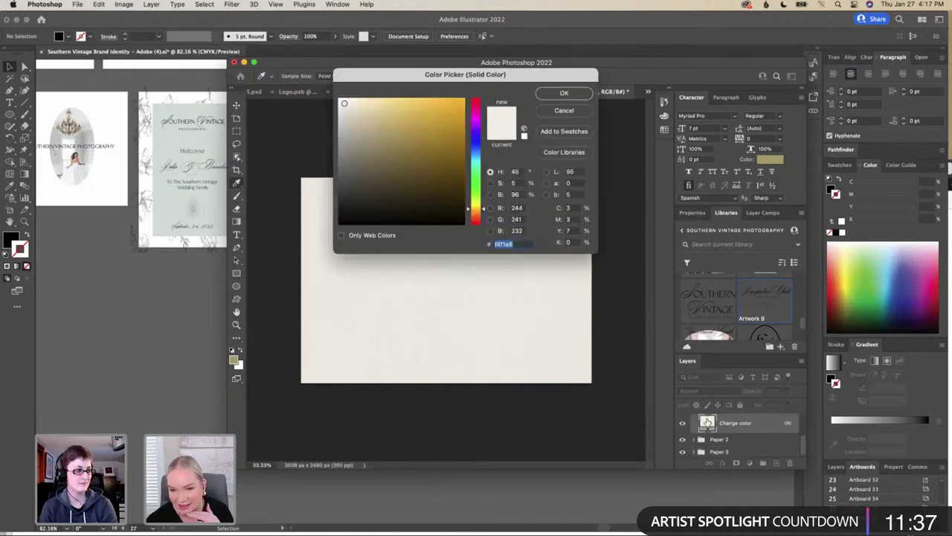
mouse_move(346, 117)
left_mouse_down()
mouse_move(348, 175)
mouse_move(374, 194)
left_mouse_up()
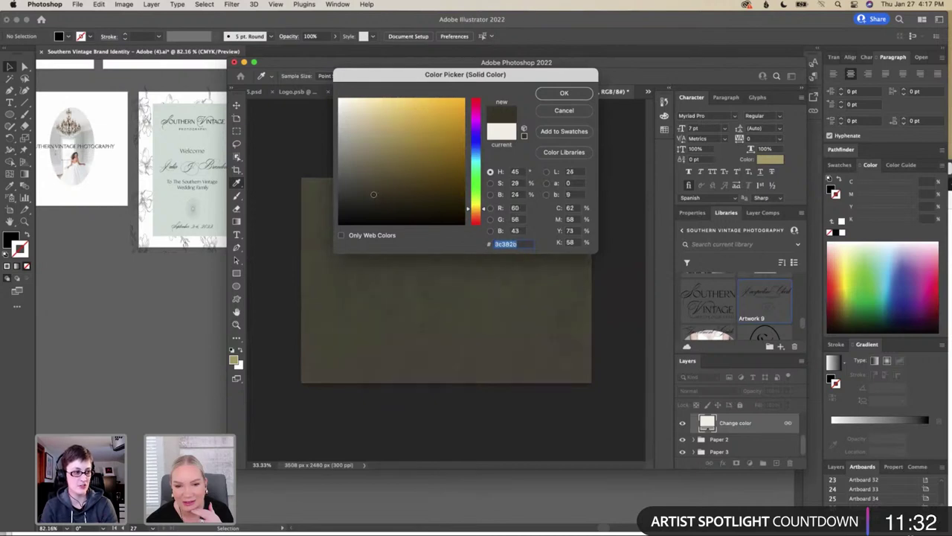
left_click(581, 92)
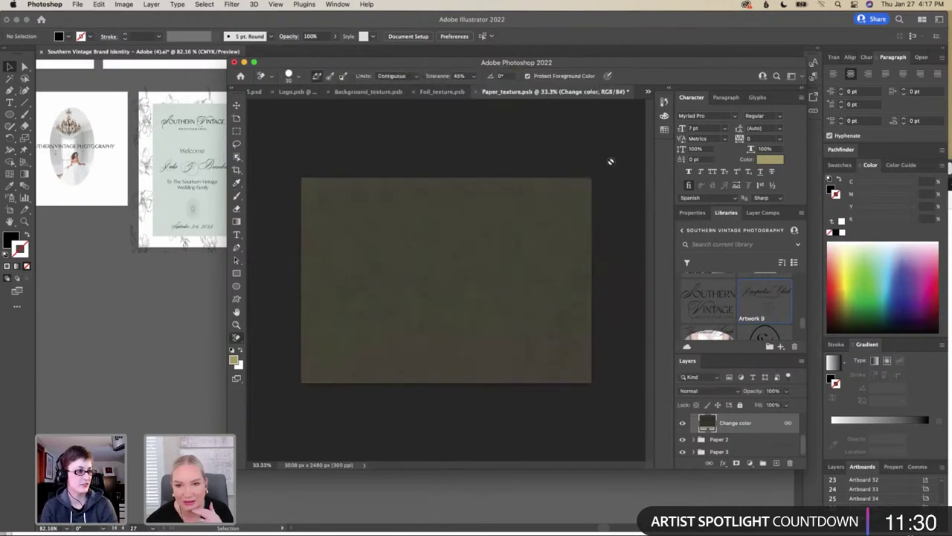
left_click(78, 5)
left_click(94, 104)
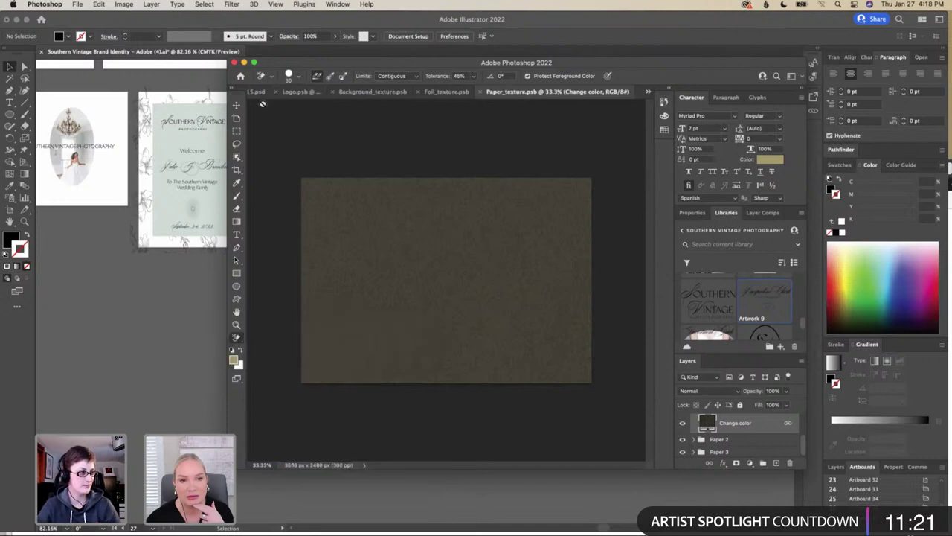
left_click(259, 91)
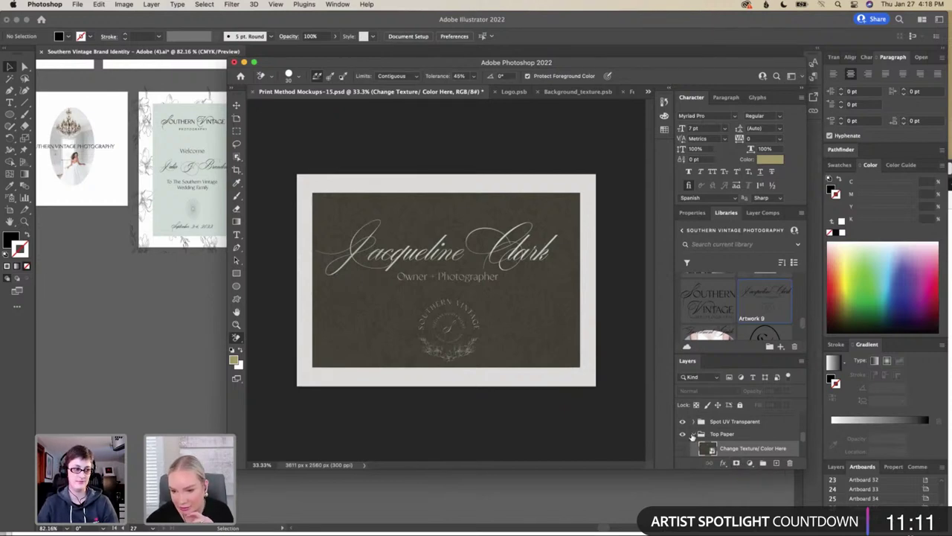
Hide the dark Top Paper group and locate the Bottom Paper group
left_click(683, 434)
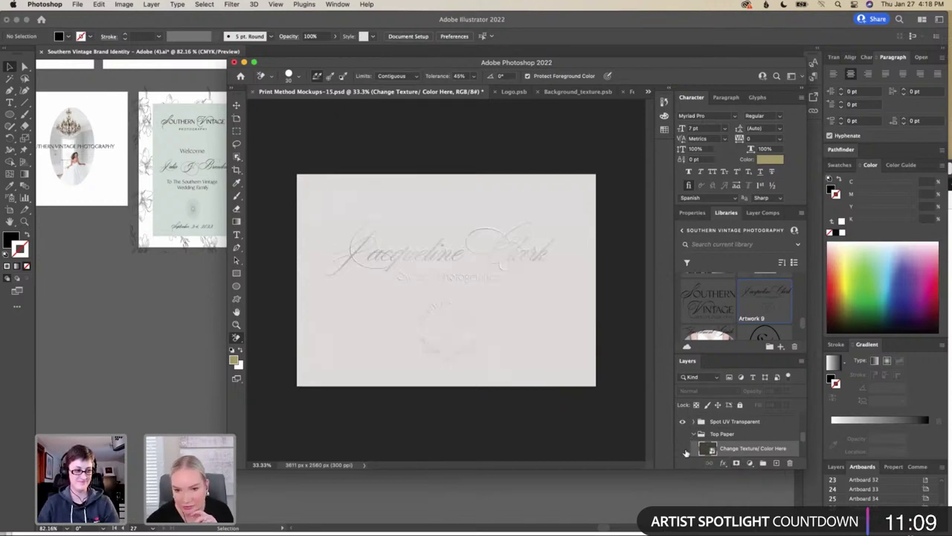
scroll(691, 448, "down", 3)
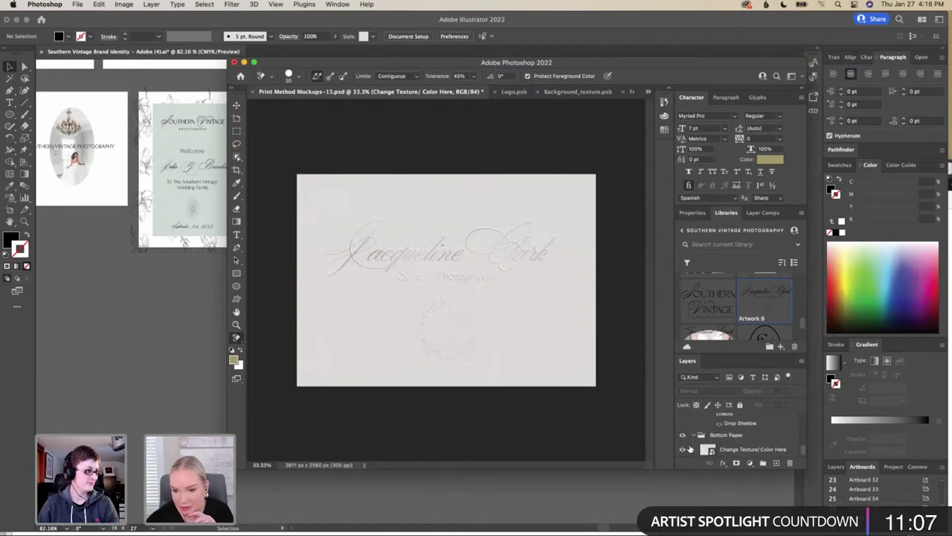
double_click(700, 436)
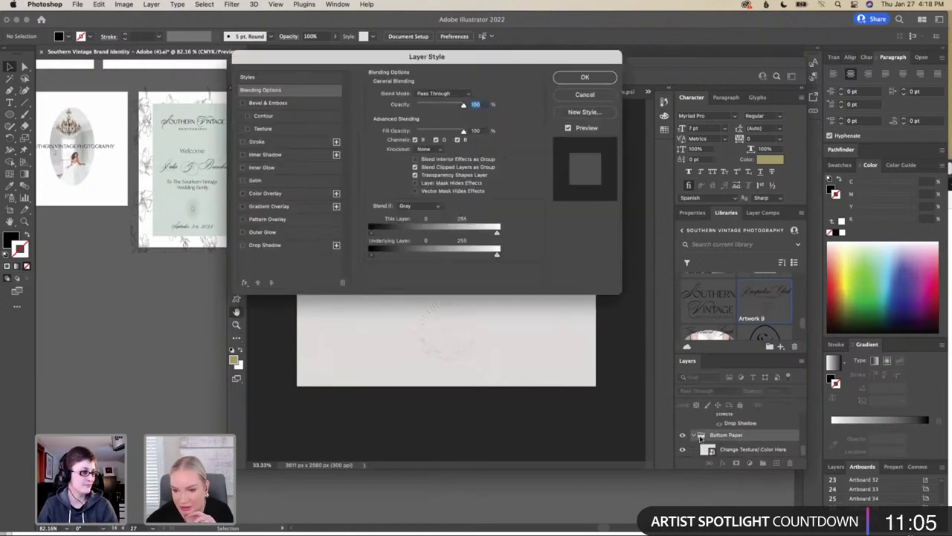
left_click(582, 80)
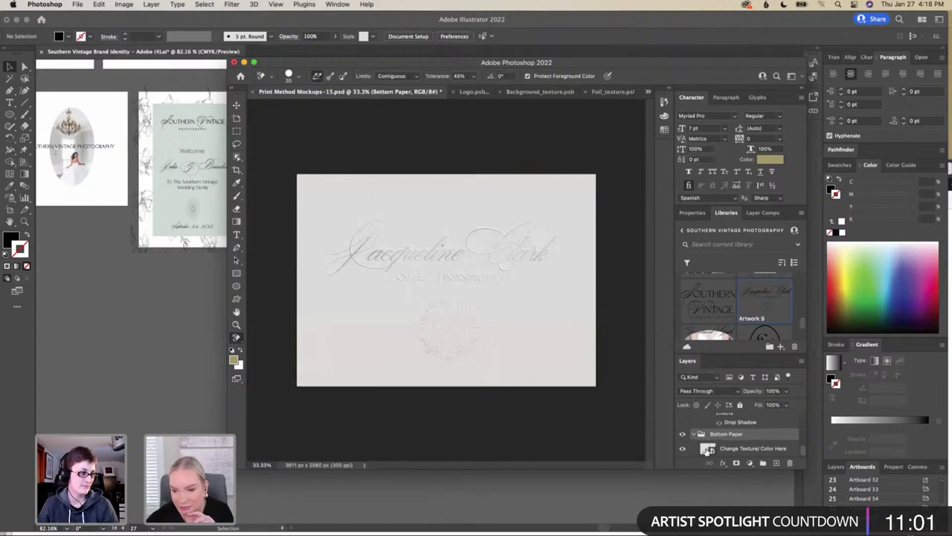
Set the bottom paper texture's fill to warm grey, save it, and return to the mockup
double_click(707, 449)
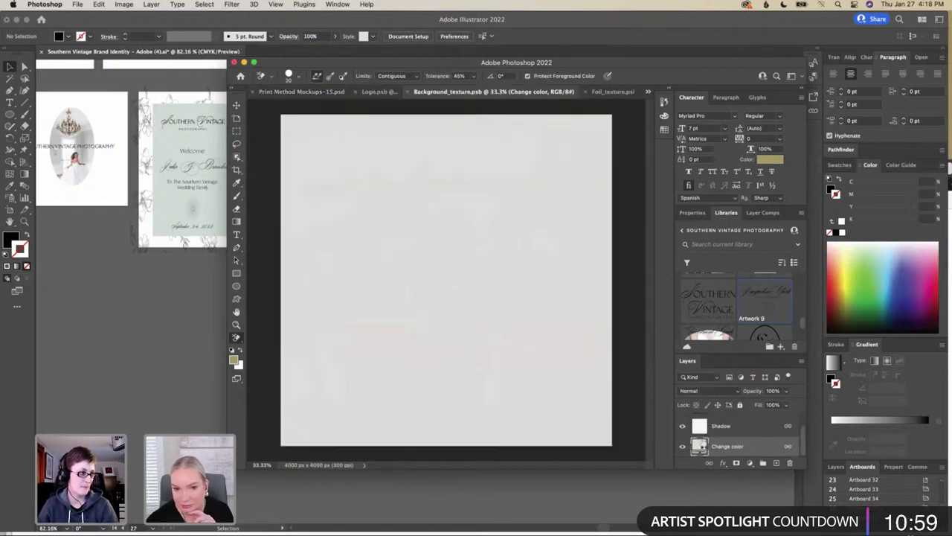
double_click(699, 445)
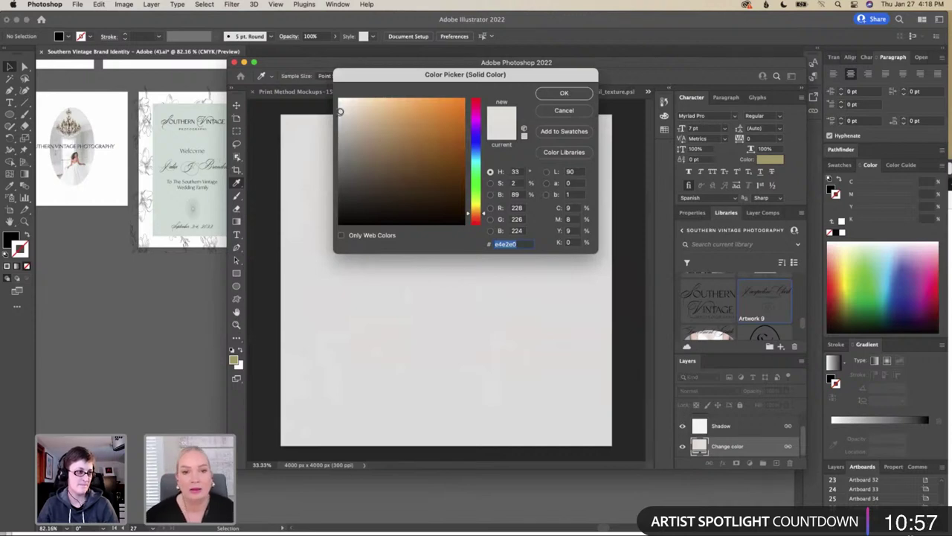
left_click_drag(347, 147, 347, 161)
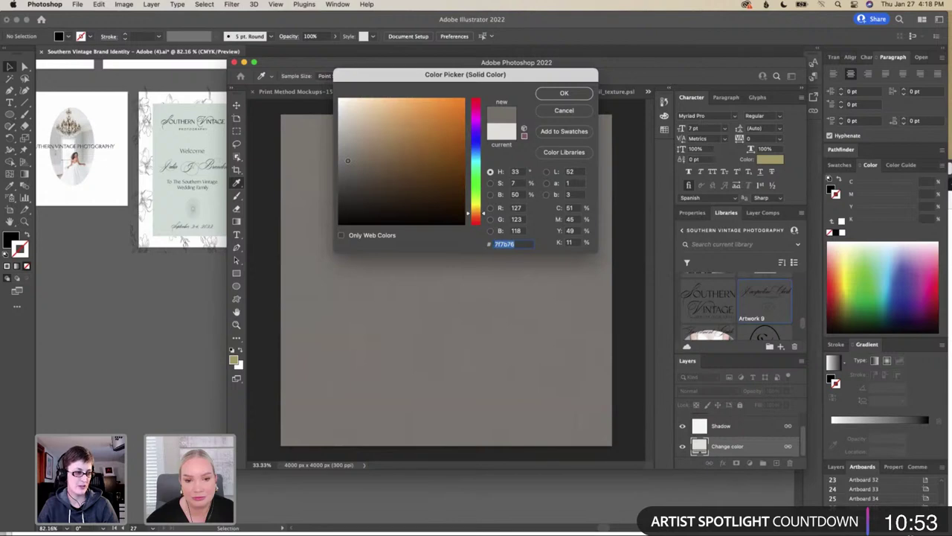
left_click(569, 96)
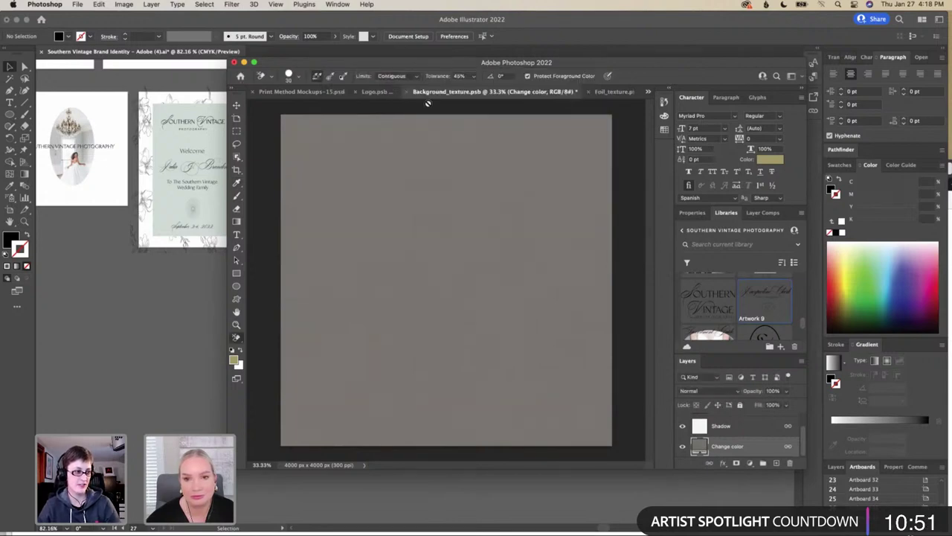
left_click(77, 5)
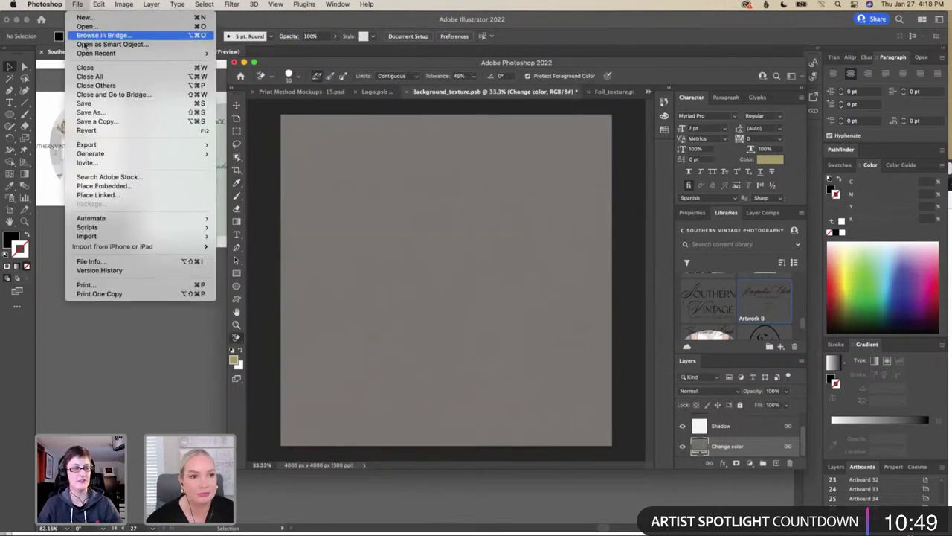
left_click(86, 106)
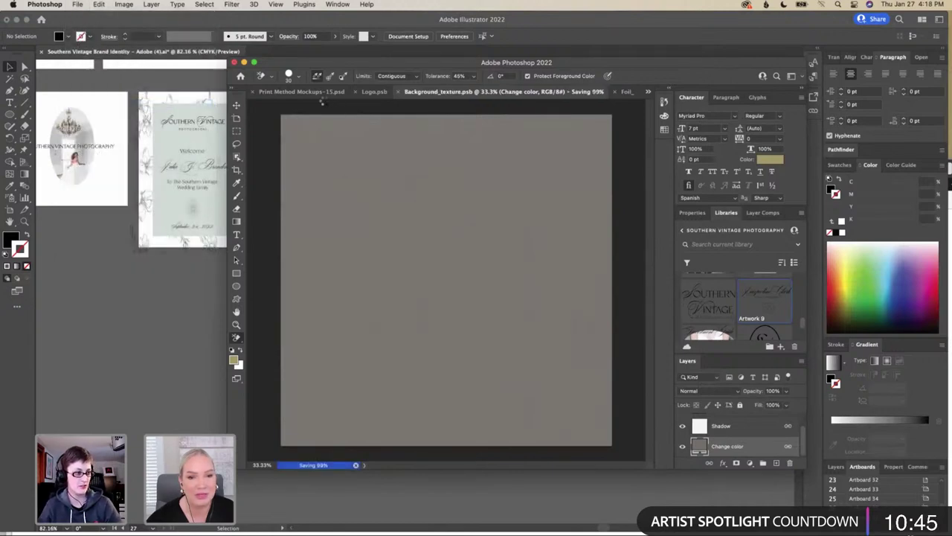
left_click(323, 94)
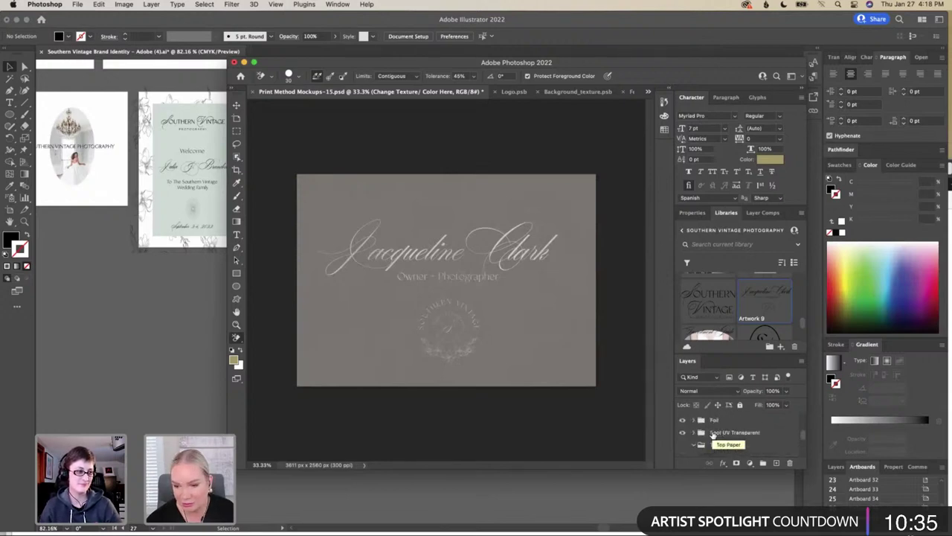
Open Background_texture.psb and its Change color fill picker, then bring Illustrator forward
scroll(712, 435, "down", 1)
scroll(712, 435, "down", 2)
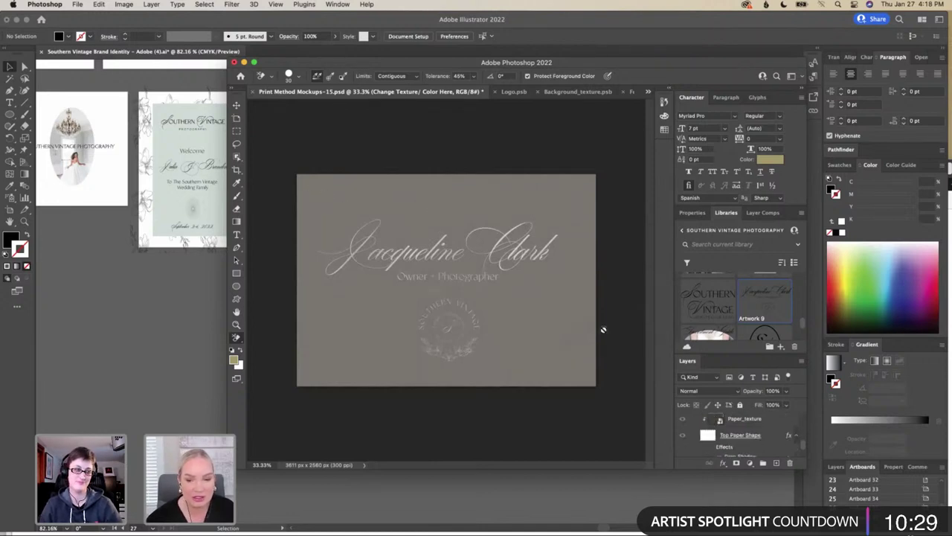
scroll(700, 436, "down", 2)
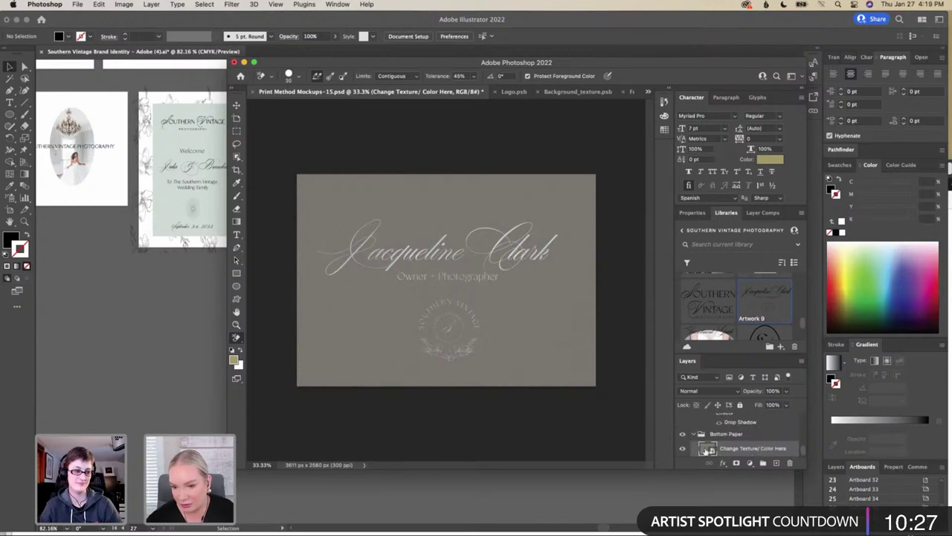
double_click(708, 449)
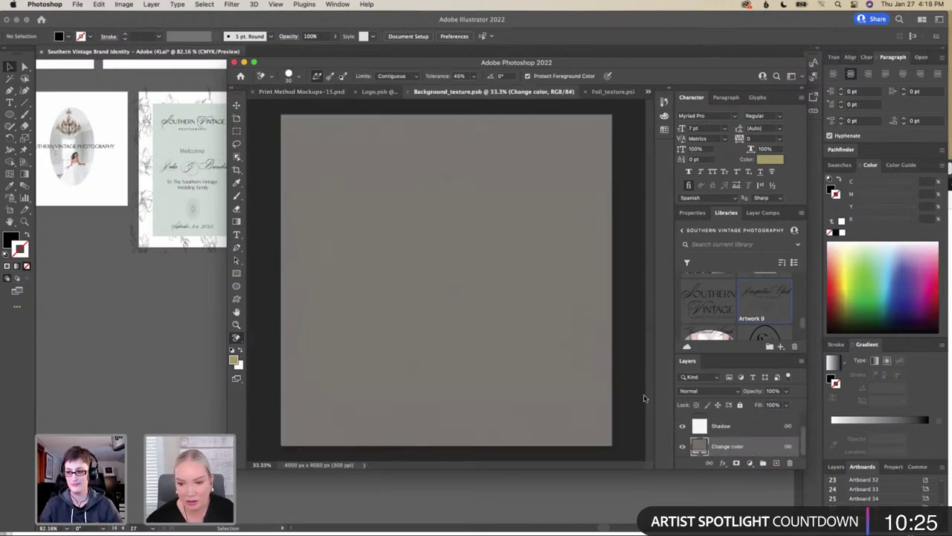
double_click(698, 446)
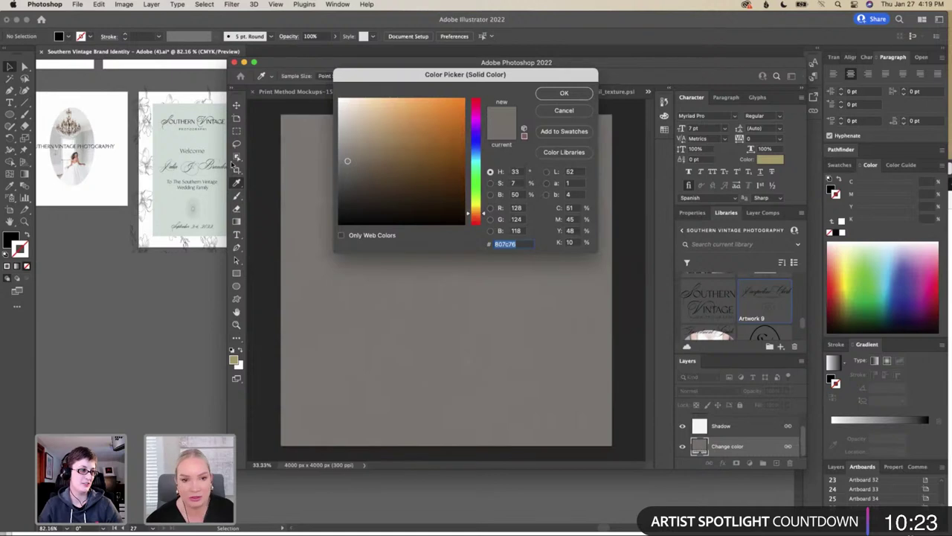
left_click(176, 200)
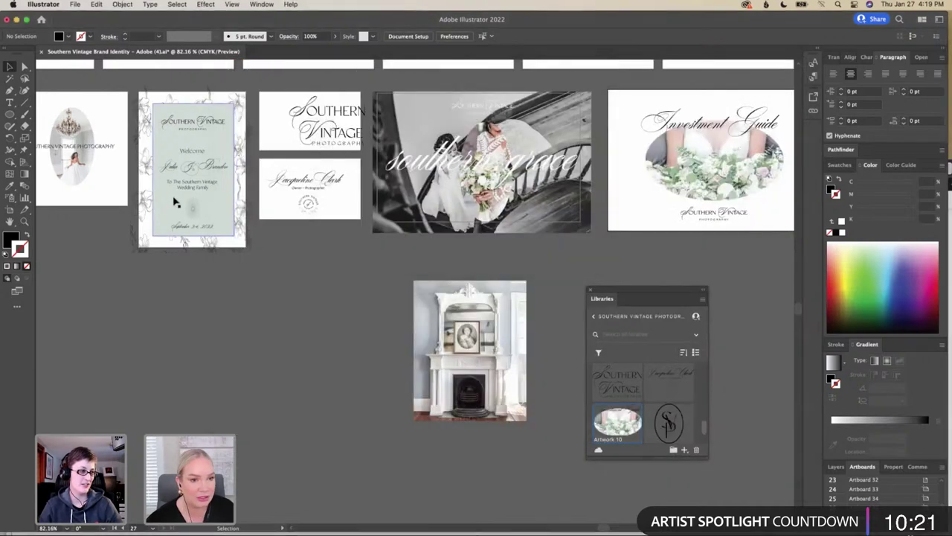
Read the welcome sign's fill colour d4ded9 in Illustrator and return to Photoshop
double_click(13, 240)
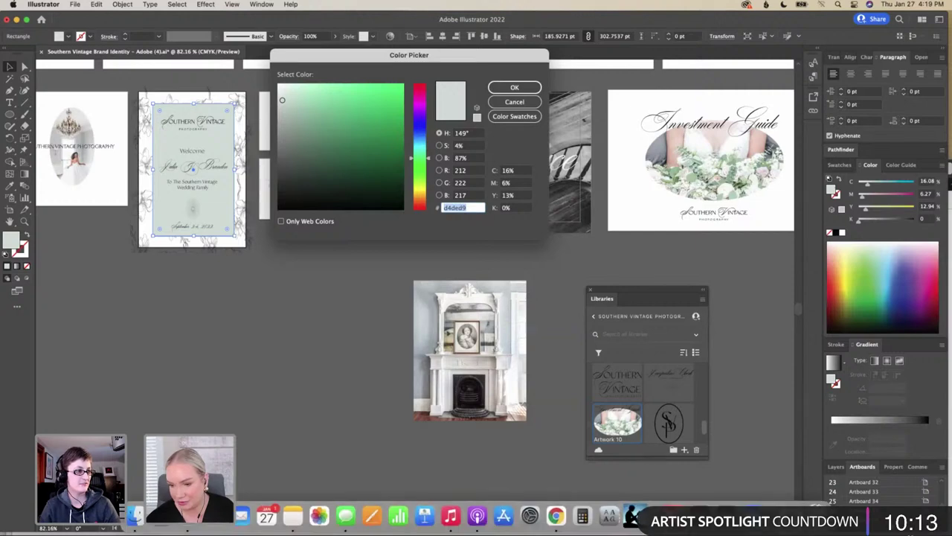
left_click(715, 527)
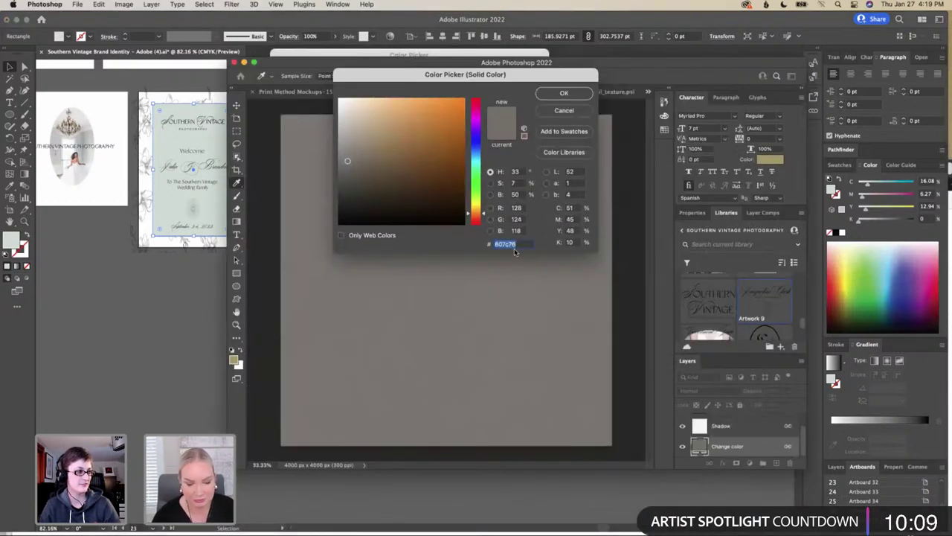
Set the texture fill to a darkened version of d4ded9 grey-green and save it
type("d4ded9")
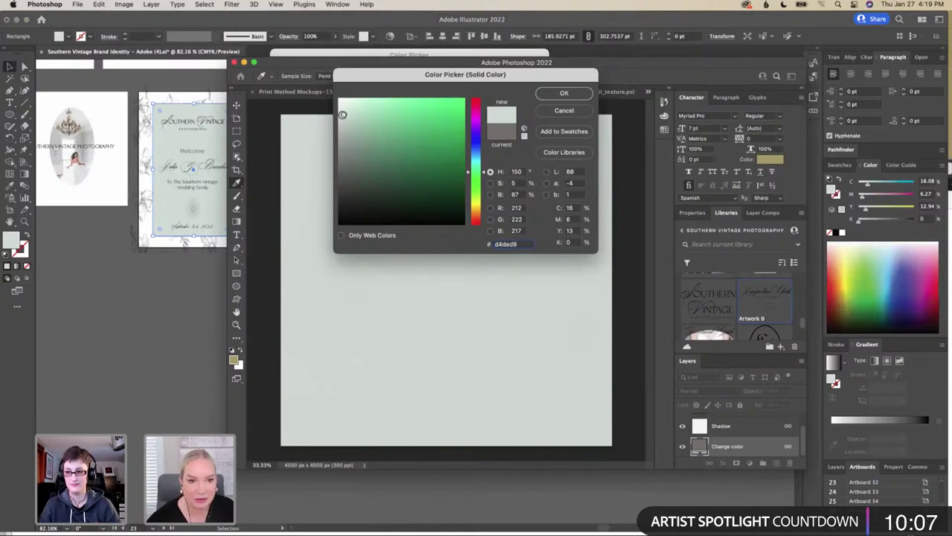
left_click_drag(346, 116, 348, 168)
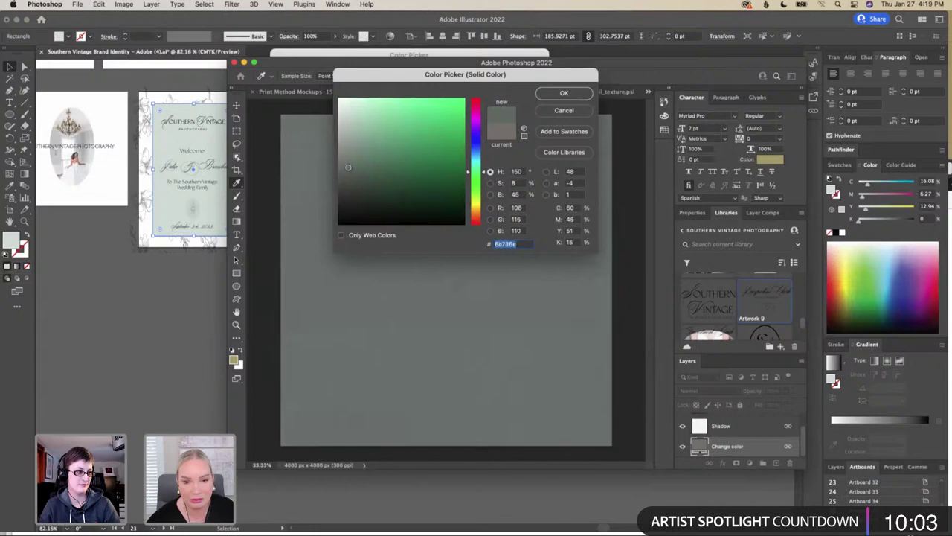
left_click(563, 94)
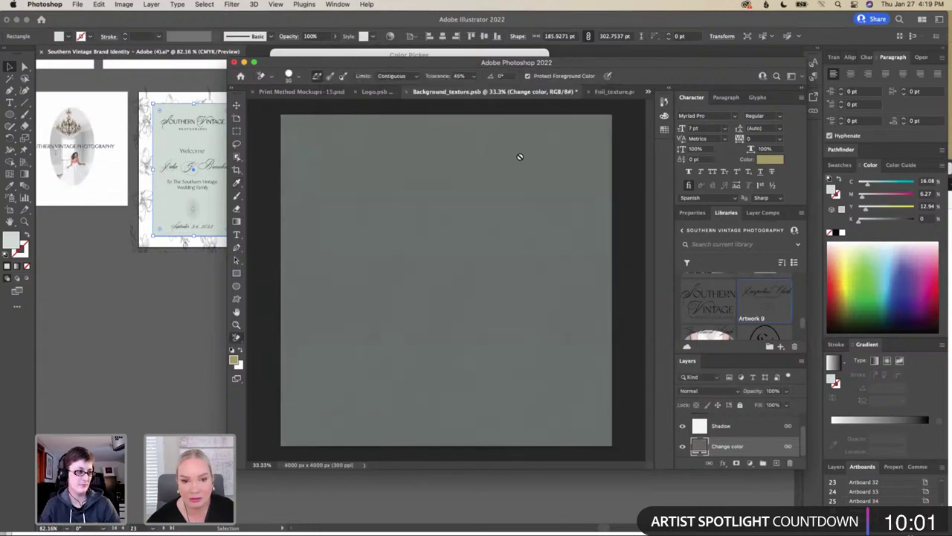
left_click(79, 5)
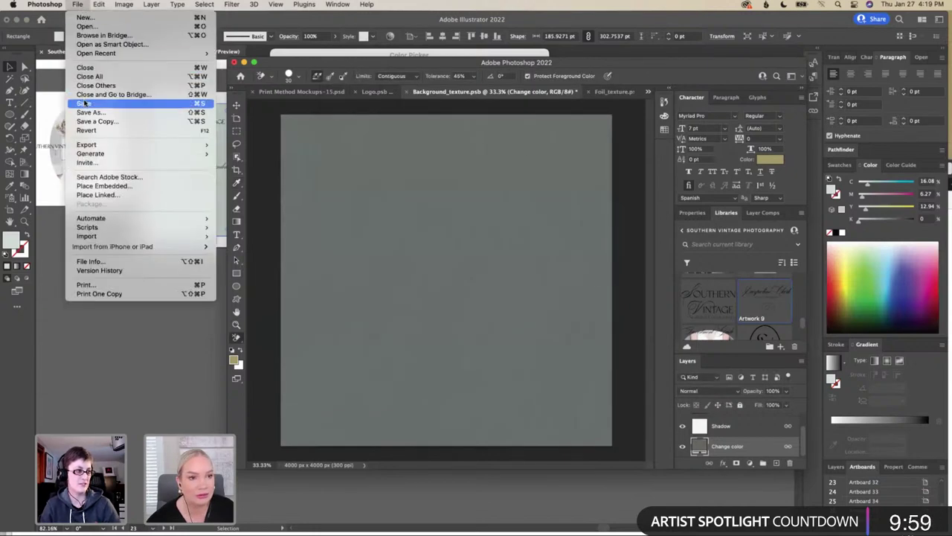
left_click(85, 103)
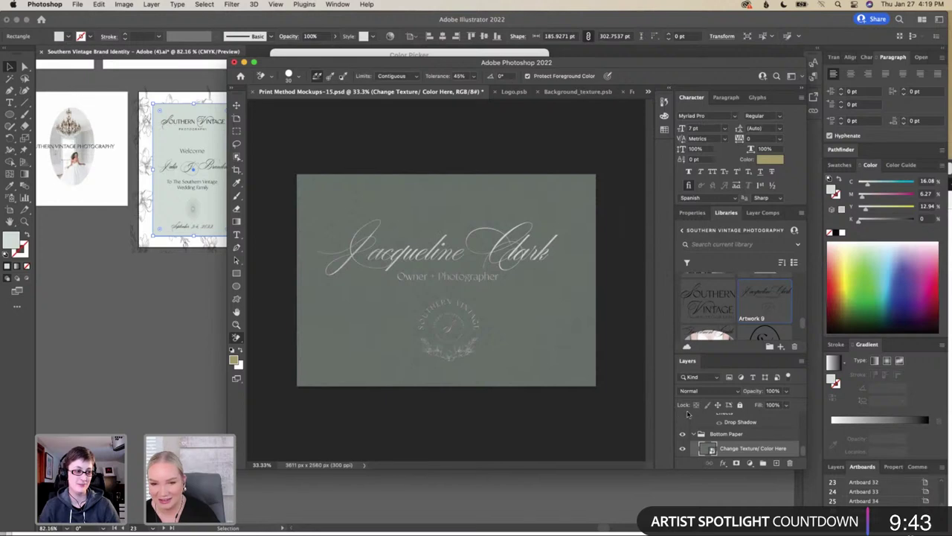
Export the mockup via Save for Web (Legacy) as JPEG 'Business Card Back' in Mockups
left_click(78, 4)
mouse_move(134, 145)
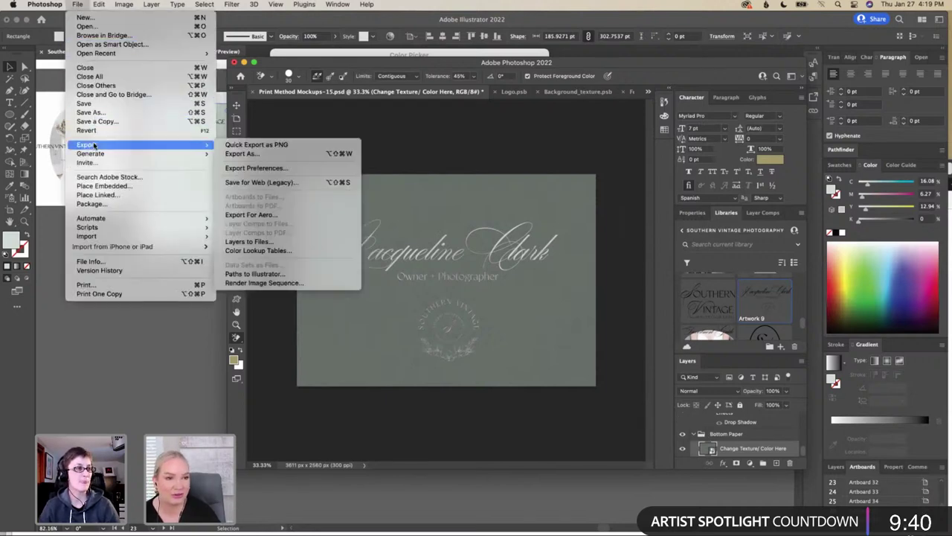
left_click(299, 183)
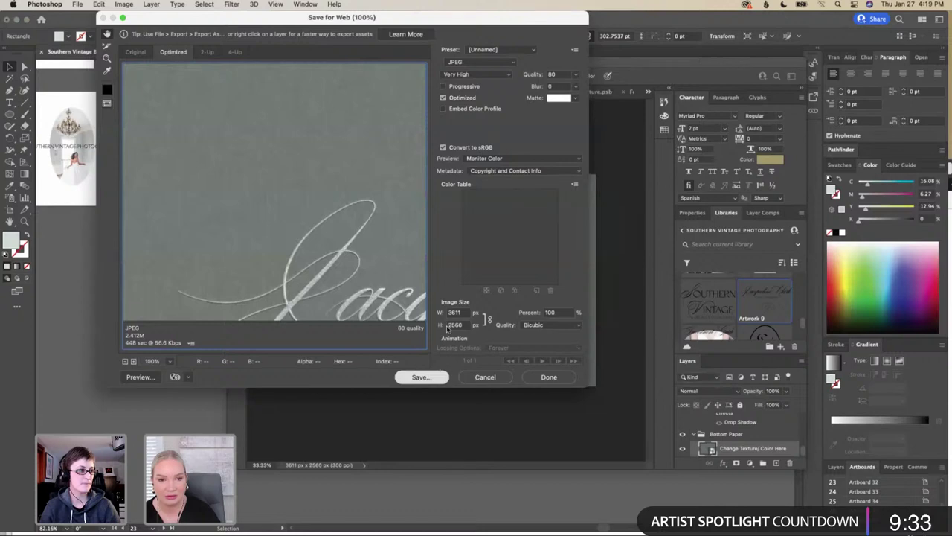
key("Return")
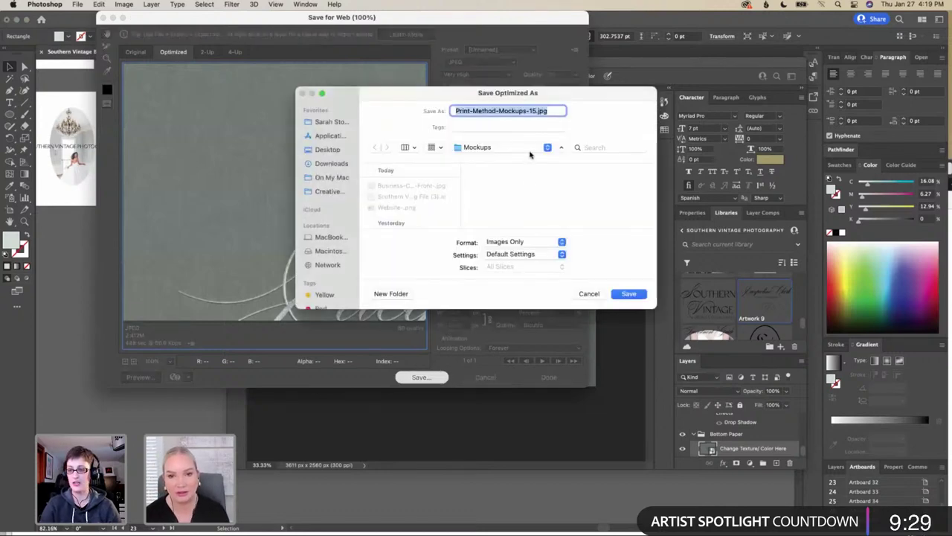
type("Business ")
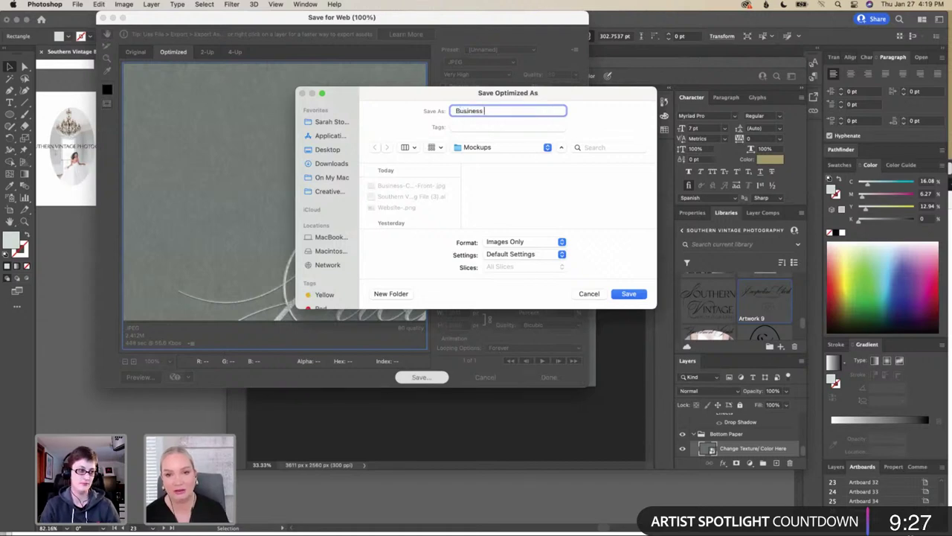
type("Card Back")
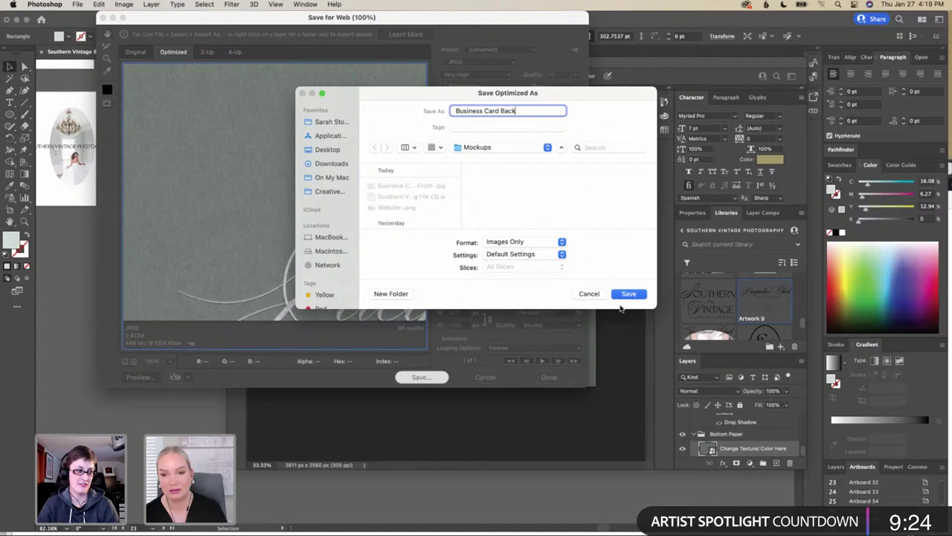
left_click(627, 294)
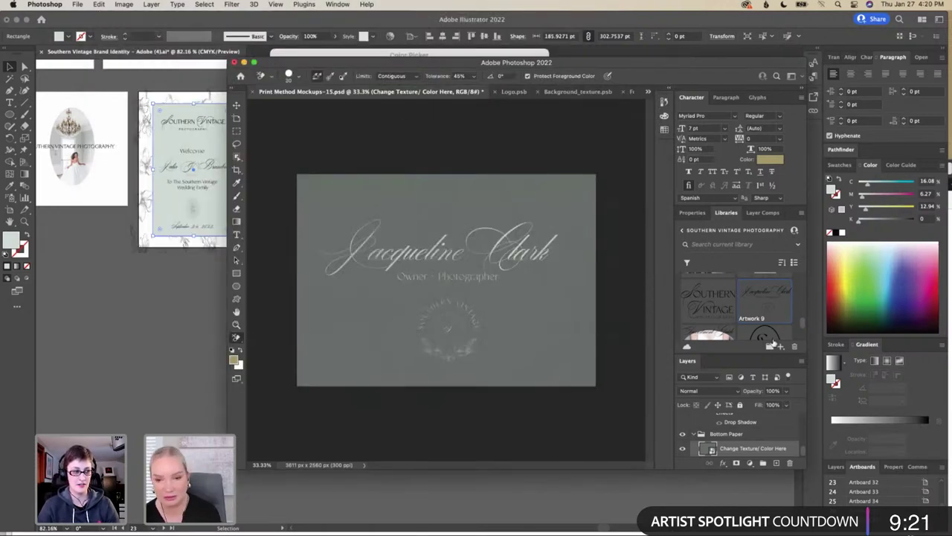
In the Your Design Goes Here smart object, swap Artwork 9 for the Artwork 8 logo, save, and return
left_click(699, 435)
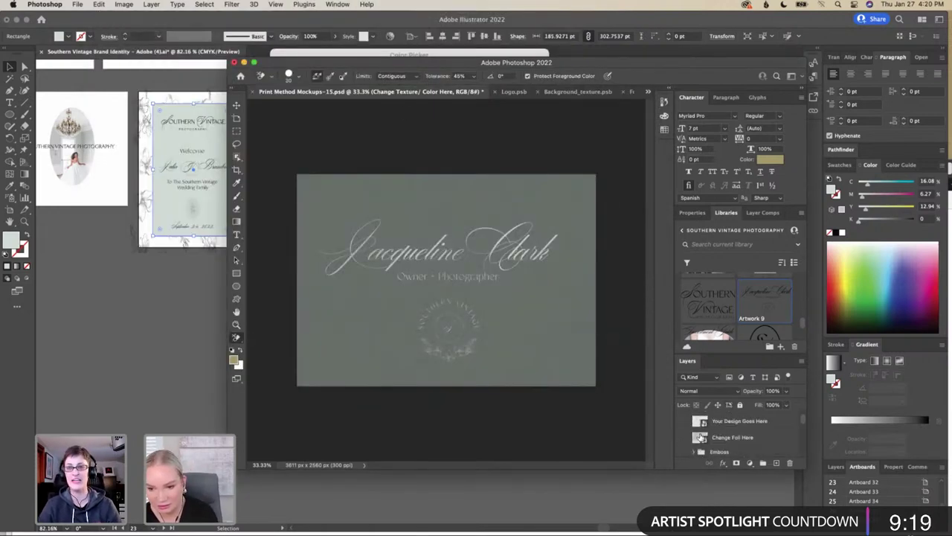
left_click(703, 422)
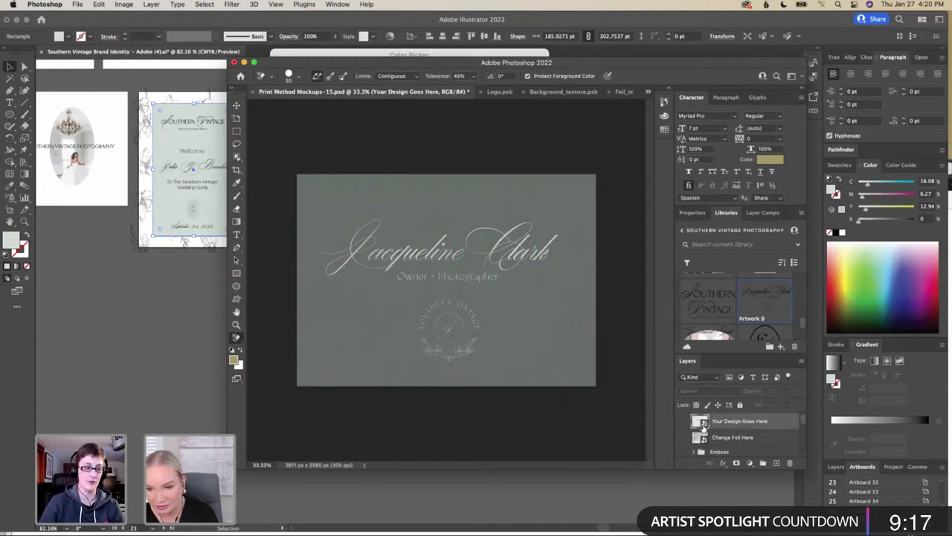
double_click(702, 421)
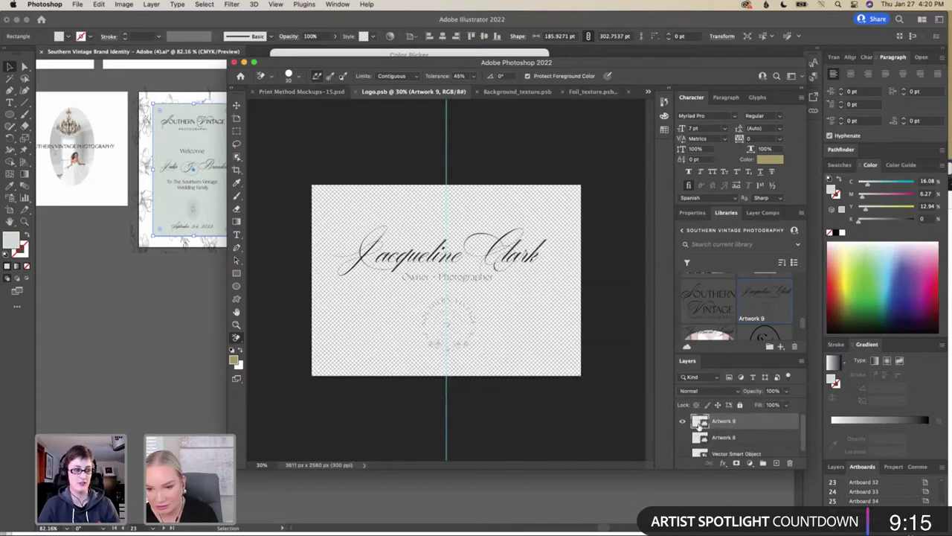
left_click(683, 422)
left_click(683, 438)
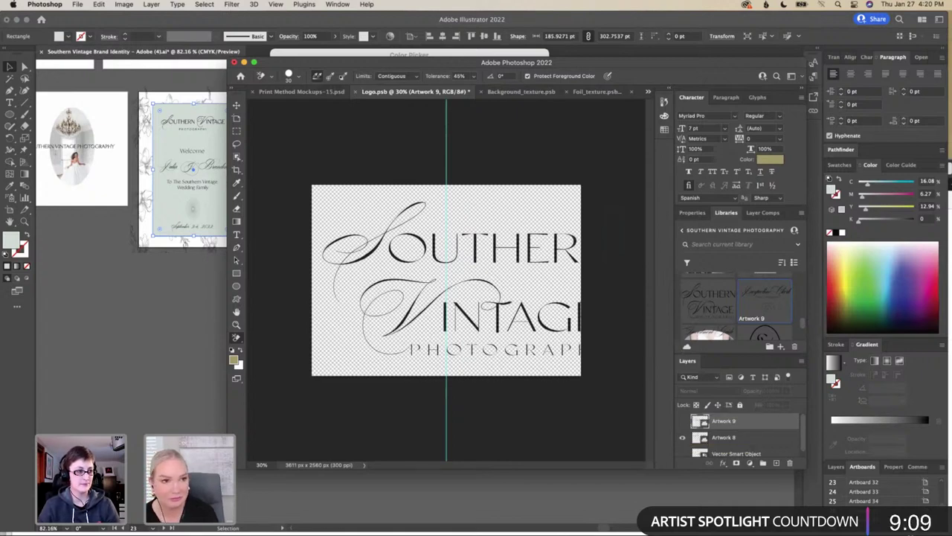
left_click(77, 4)
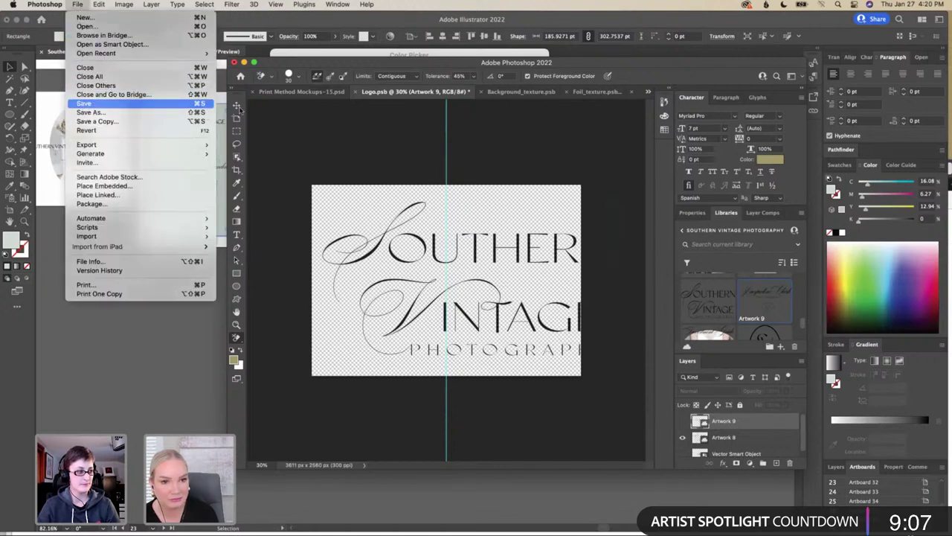
left_click(86, 104)
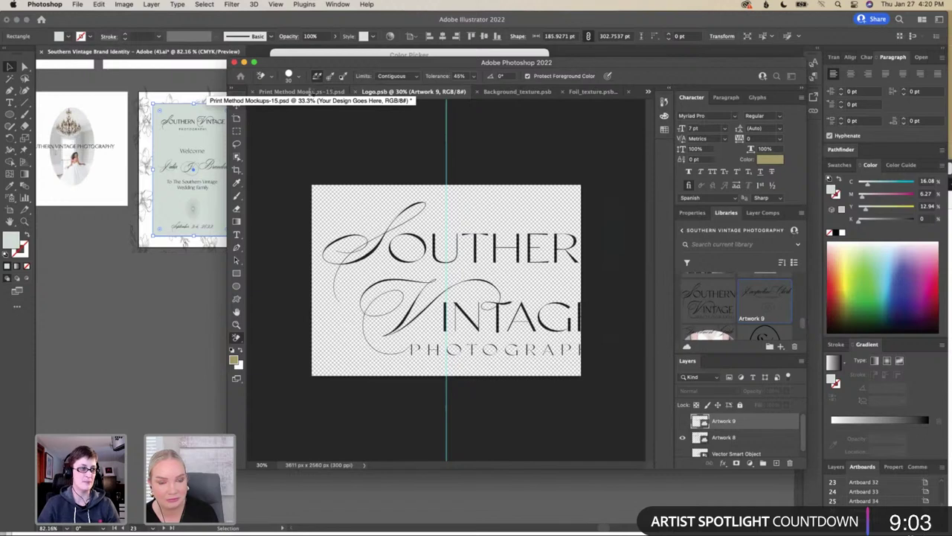
left_click(311, 91)
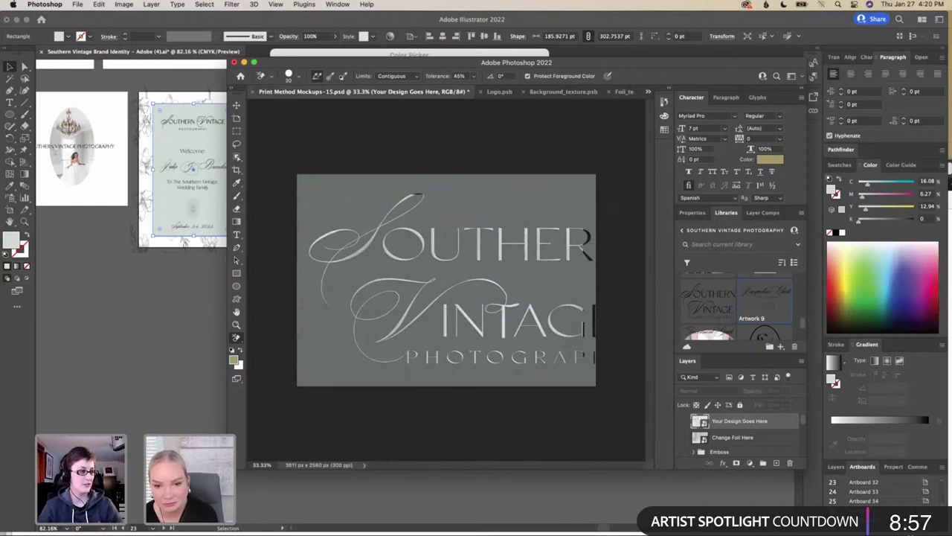
Hide the Foil and Spot UV Transparent groups in the Layers panel
scroll(718, 434, "down", 3)
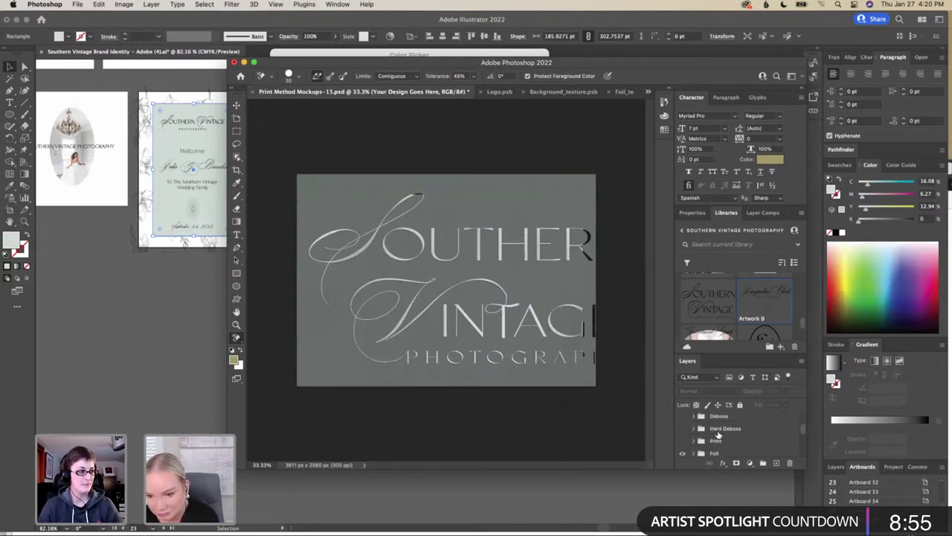
scroll(717, 433, "down", 3)
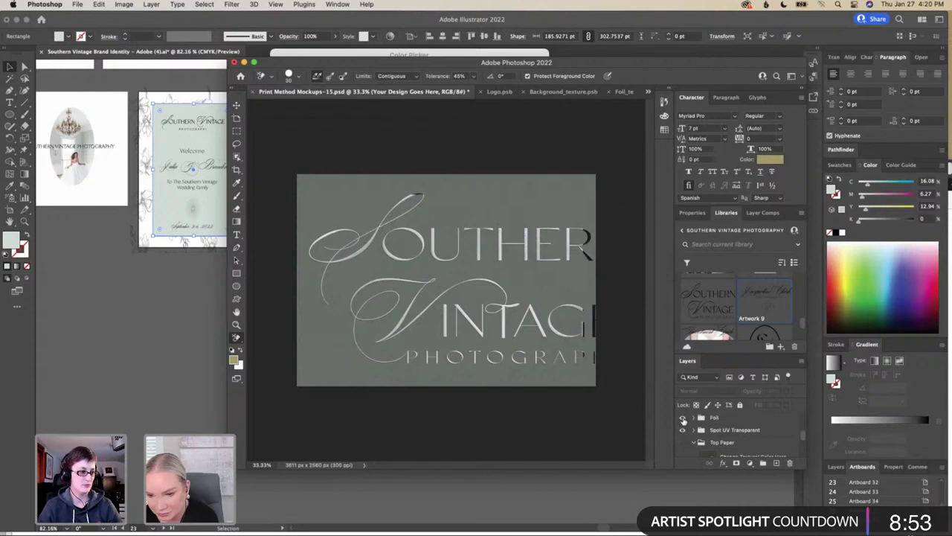
left_click(683, 418)
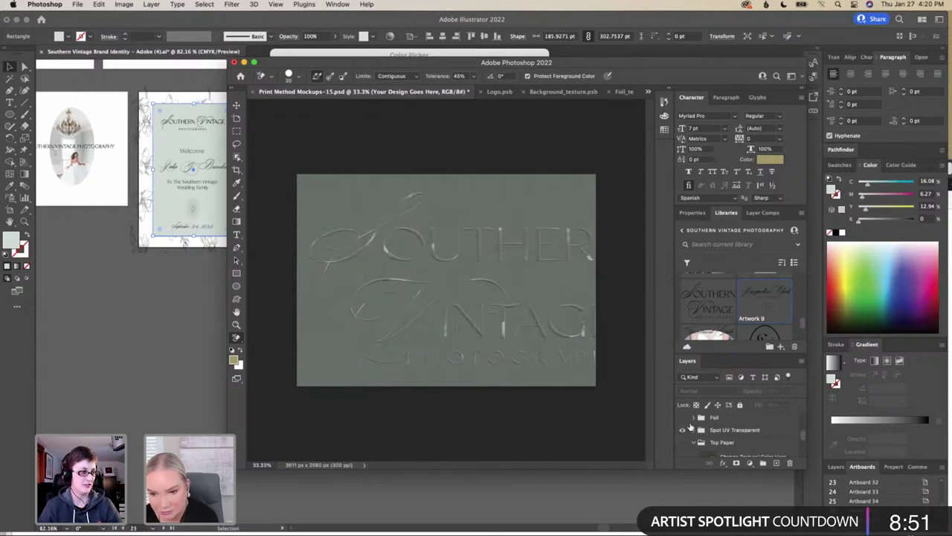
left_click(683, 430)
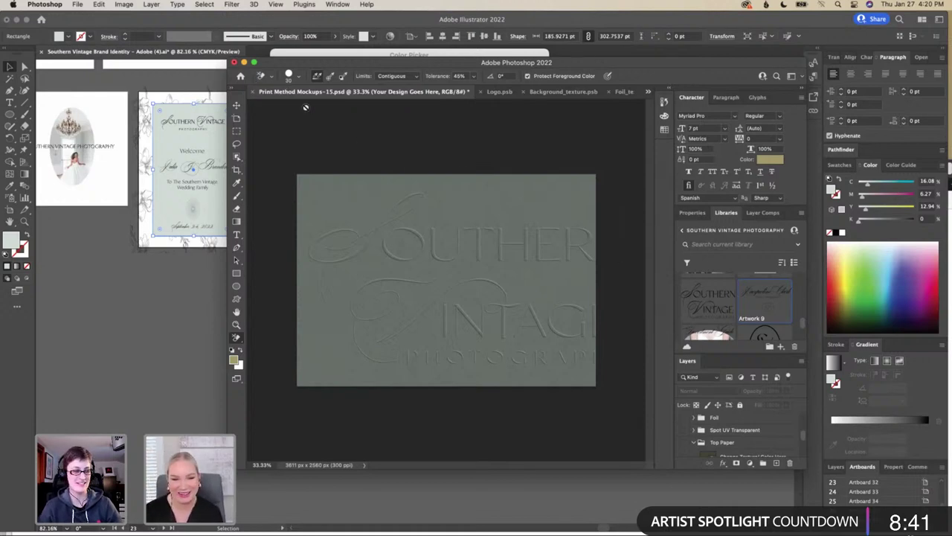
Export the business card front mockup through Save for Web as a JPEG named Business Card Front
left_click(78, 5)
mouse_move(102, 149)
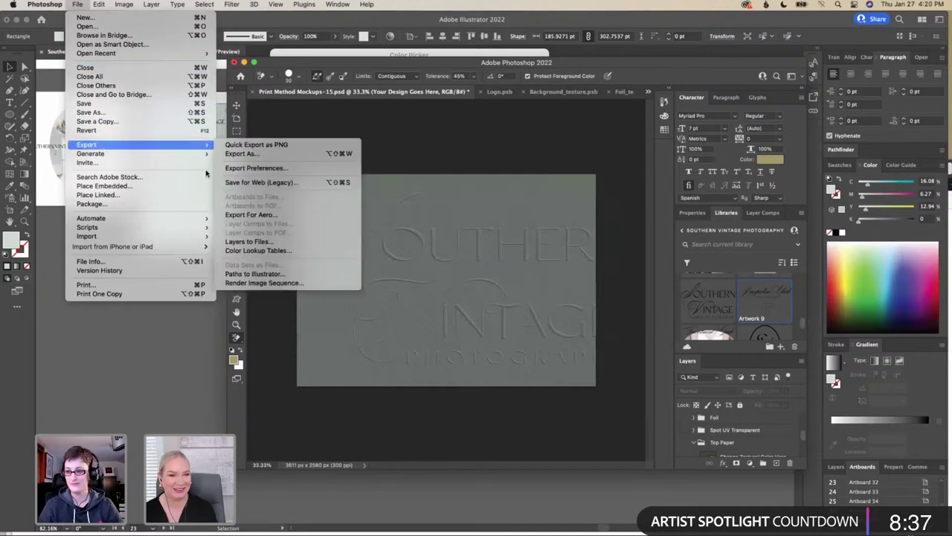
left_click(262, 182)
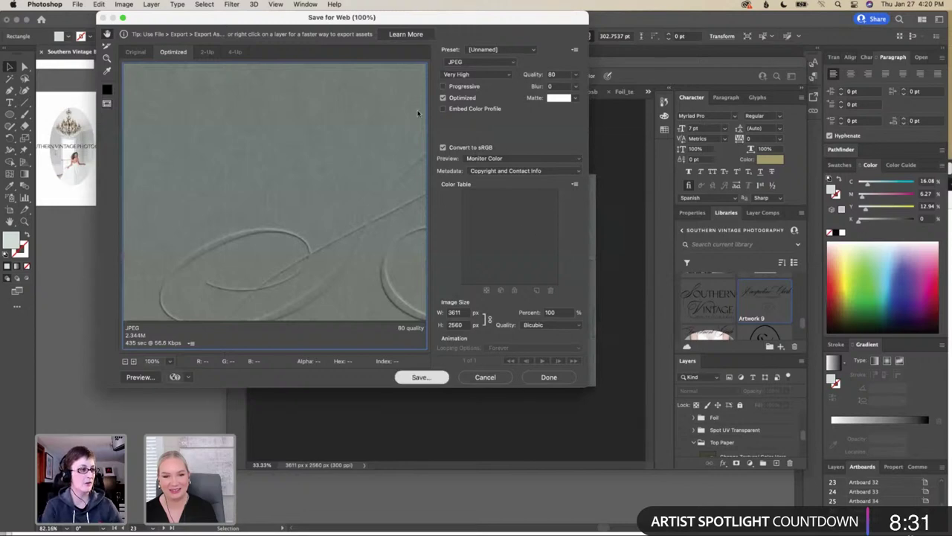
key("Return")
type("Bu")
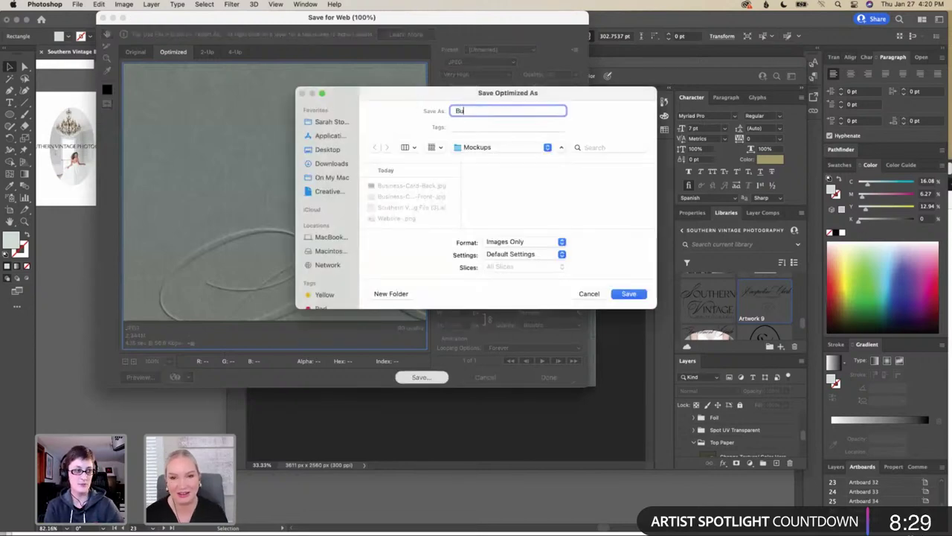
type("siness Card")
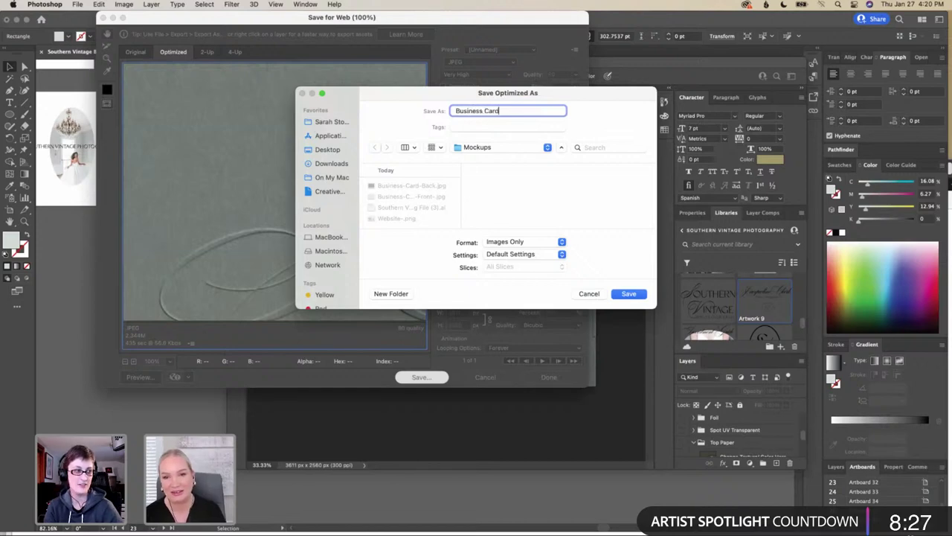
type(" Front")
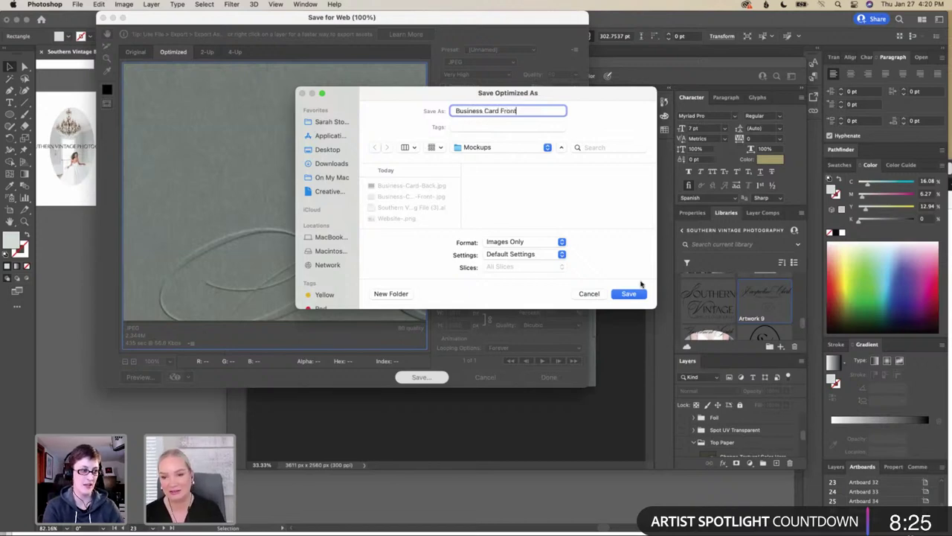
left_click(637, 295)
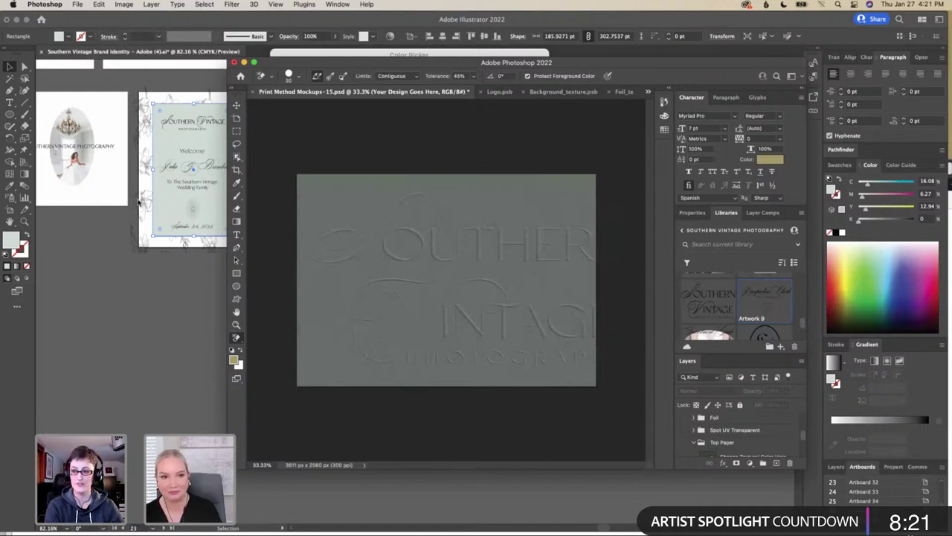
mouse_move(138, 533)
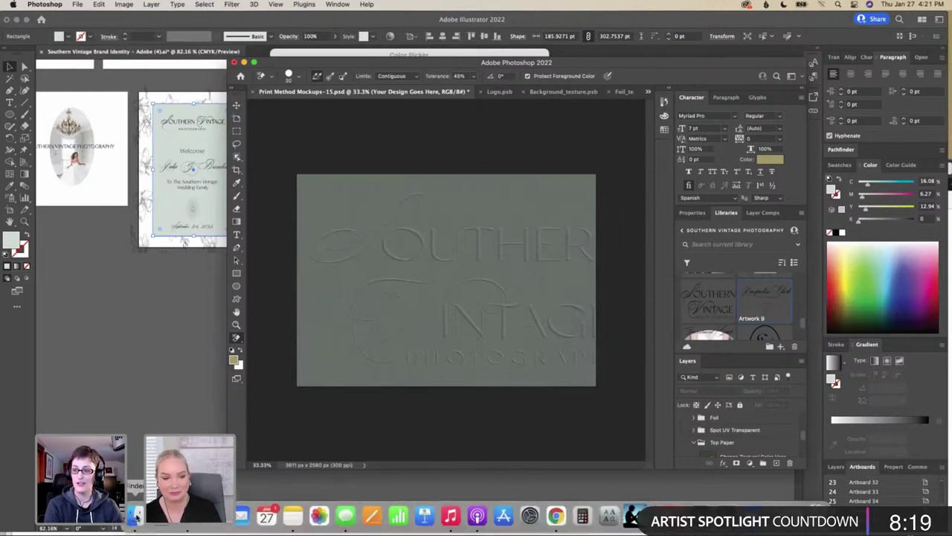
In Safari's Google Drive, browse the two shared stock photo collections
key("super+Tab")
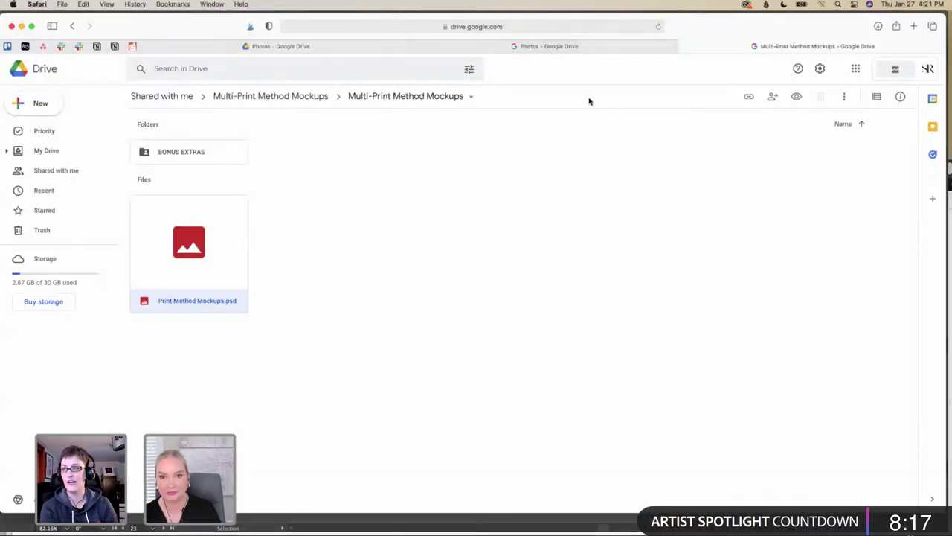
left_click(557, 46)
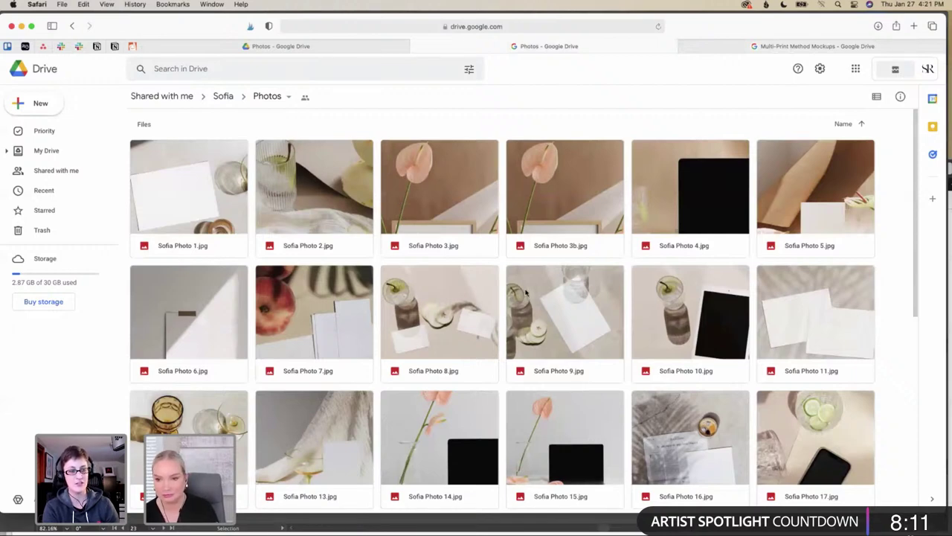
scroll(525, 292, "down", 3)
scroll(525, 293, "down", 5)
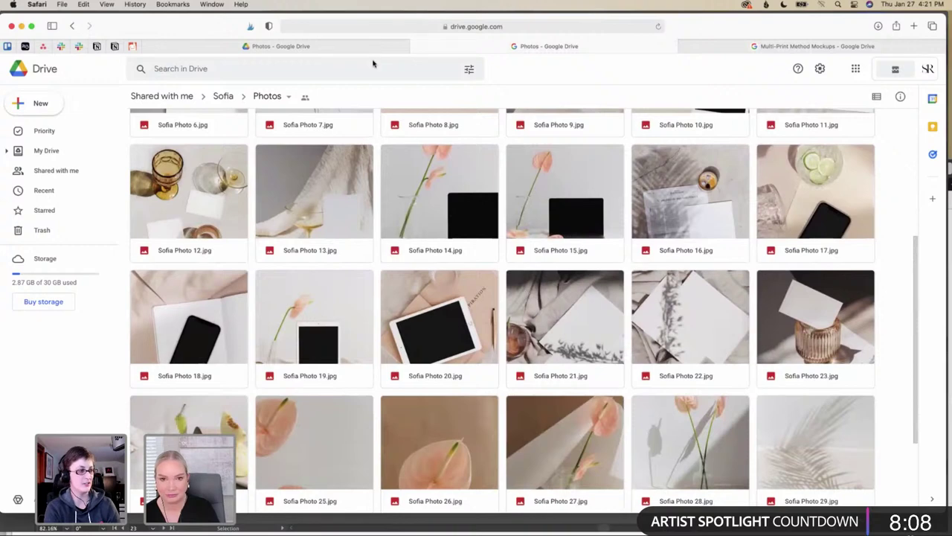
left_click(360, 48)
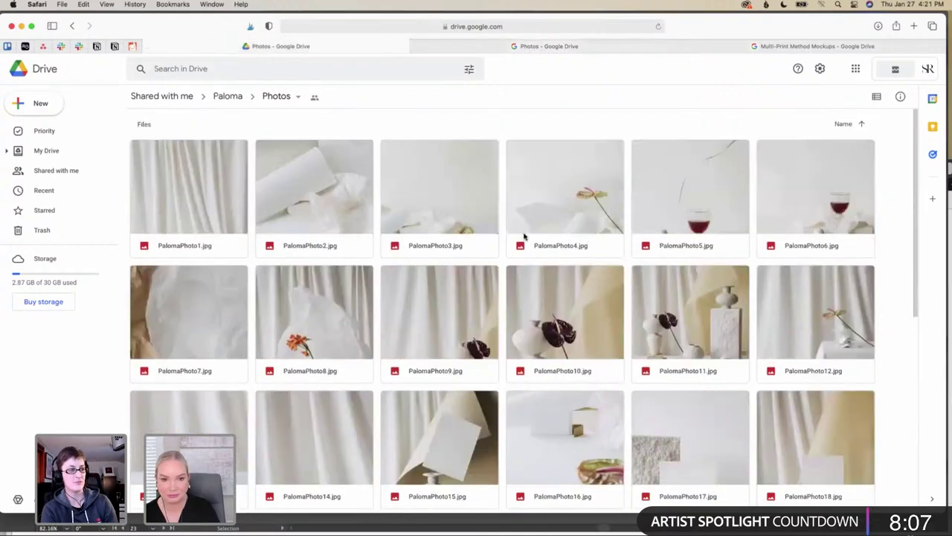
scroll(523, 236, "down", 6)
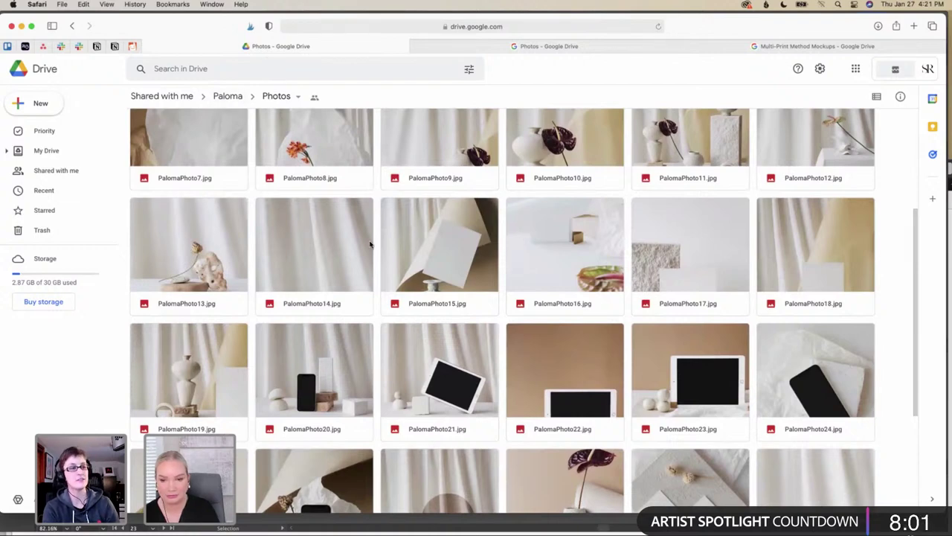
scroll(370, 244, "down", 3)
scroll(369, 244, "down", 1)
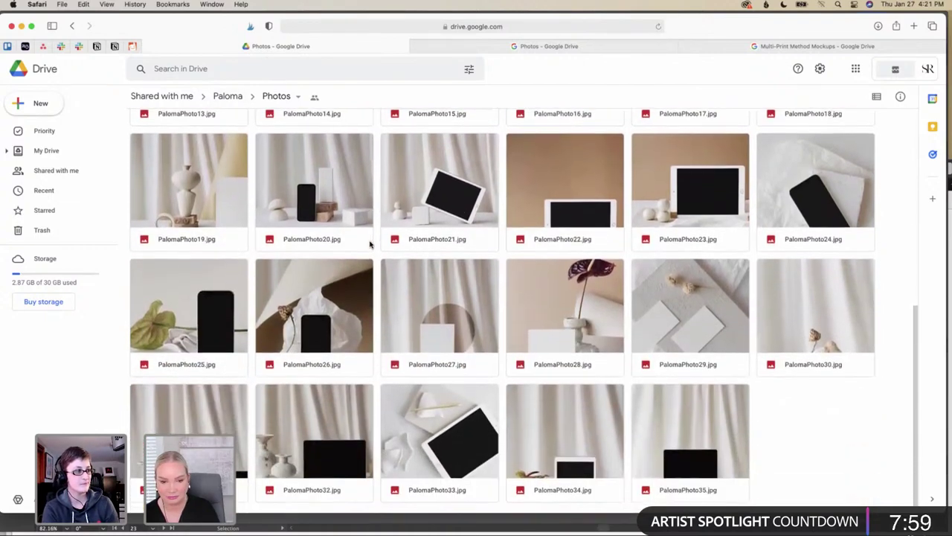
scroll(370, 244, "up", 6)
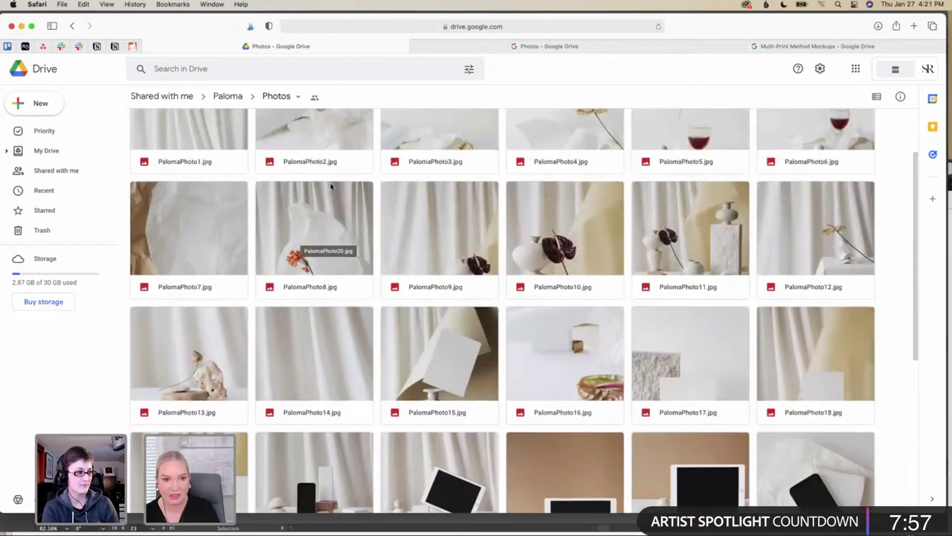
Go up to the collection's main folder and open the Photoshop Mockups folder
left_click(229, 97)
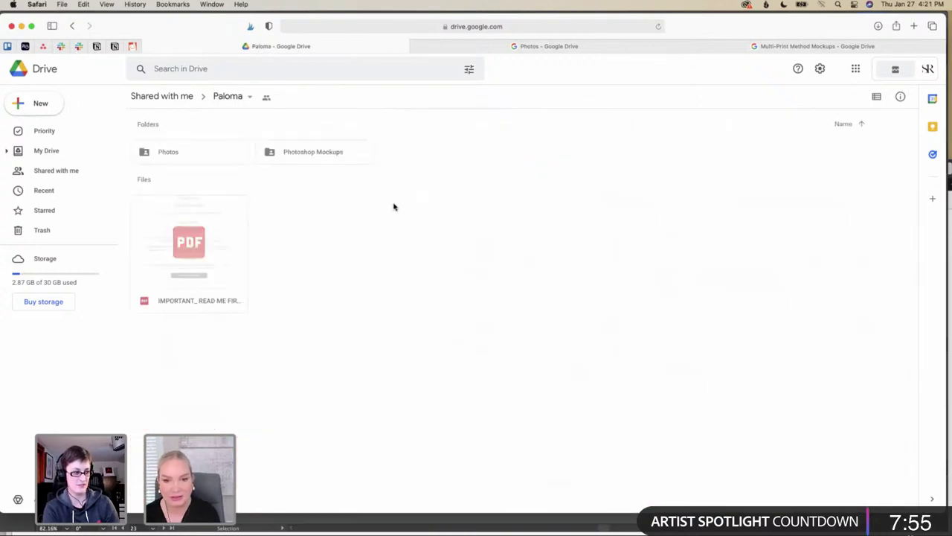
double_click(323, 153)
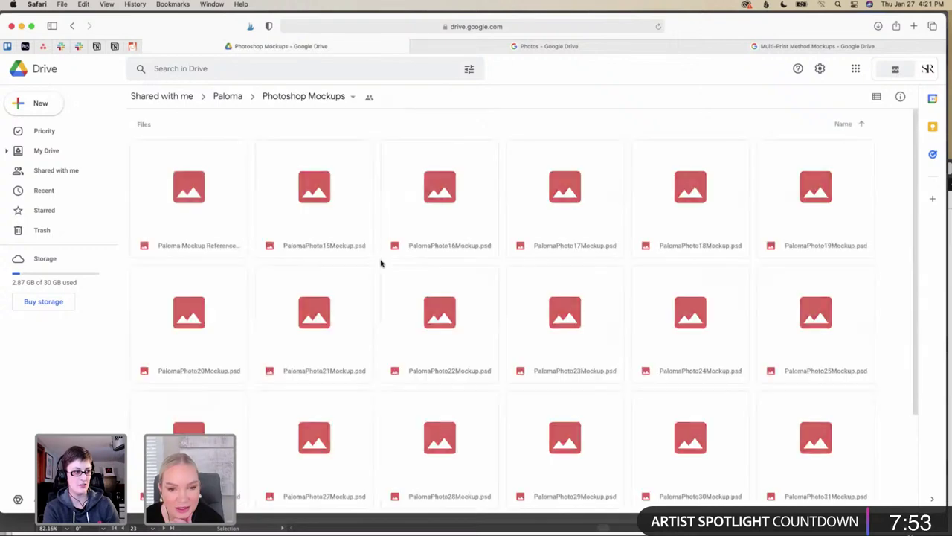
scroll(381, 262, "down", 1)
scroll(380, 261, "up", 2)
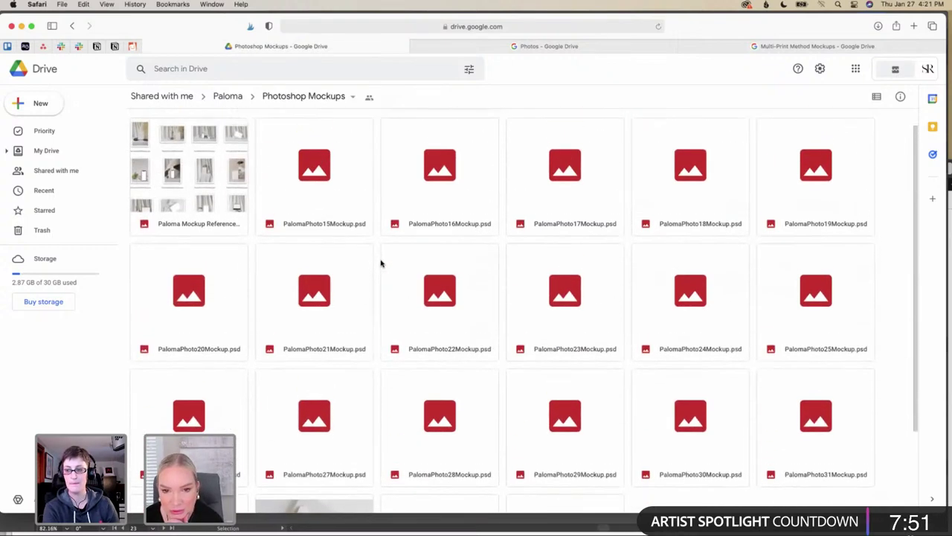
Download PalomaPhoto15Mockup.psd from Drive, accepting the virus-scan warning
right_click(347, 238)
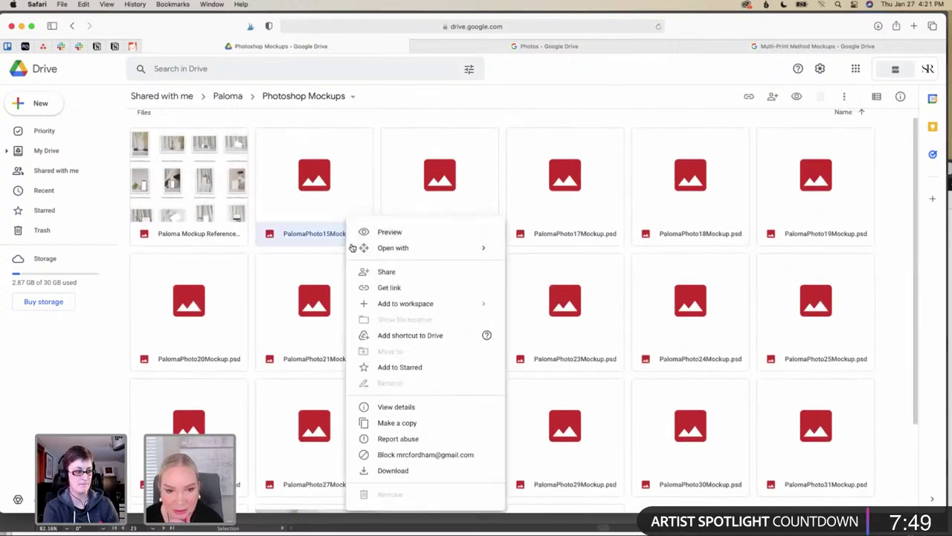
left_click(421, 472)
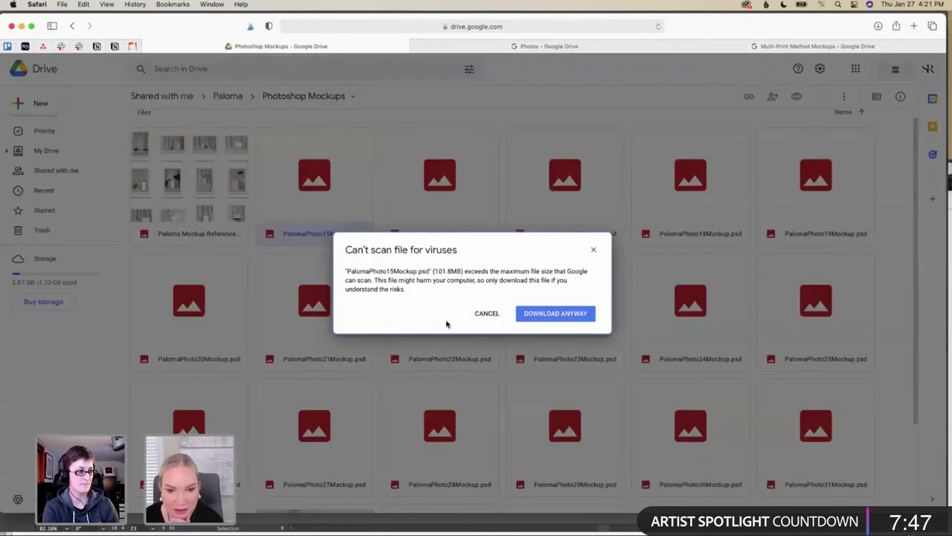
left_click(542, 315)
scroll(384, 344, "down", 3)
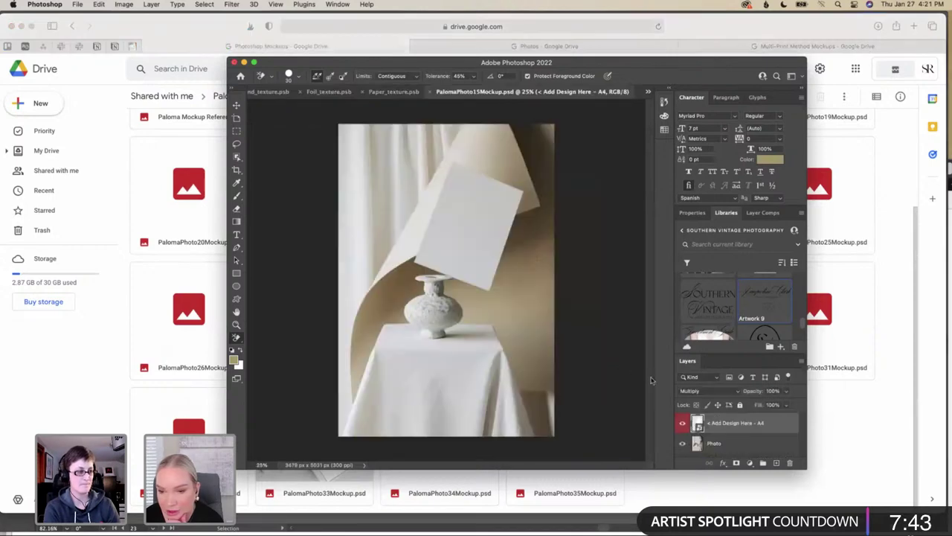
left_click(872, 385)
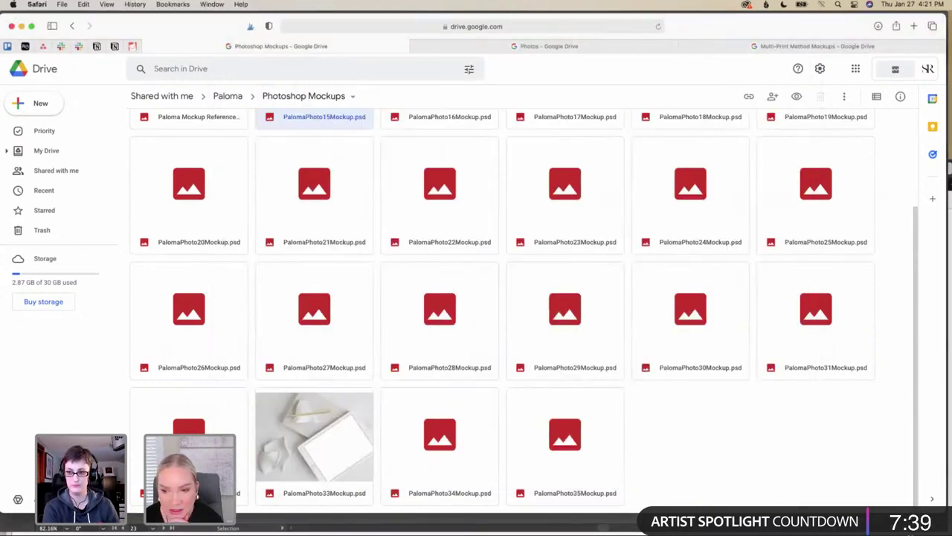
Download the PalomaPhoto32Mockup.psd laptop mockup and open it in Photoshop
right_click(244, 487)
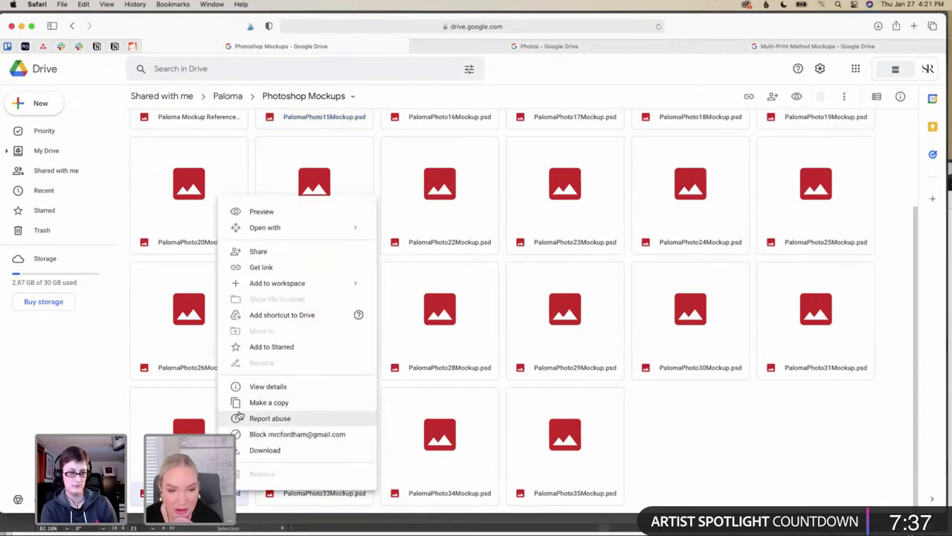
left_click(246, 448)
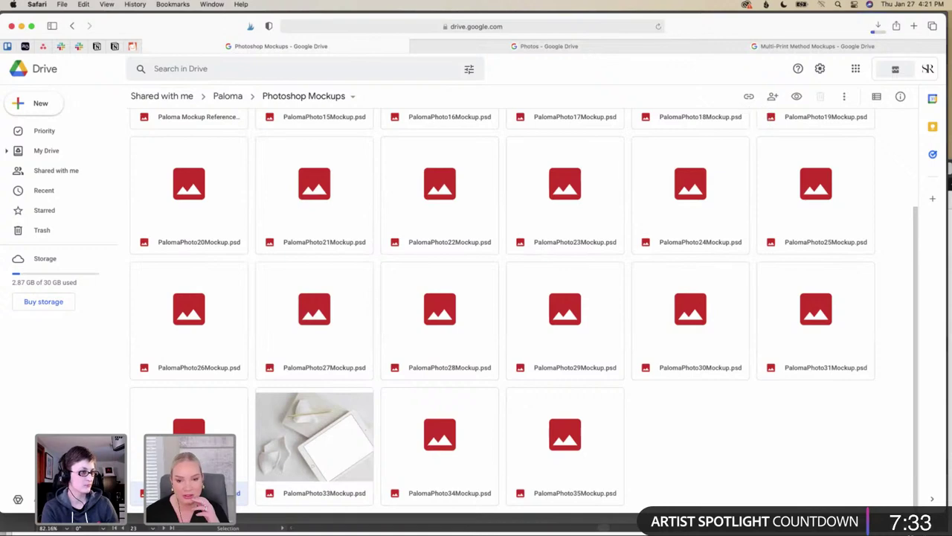
left_click(811, 521)
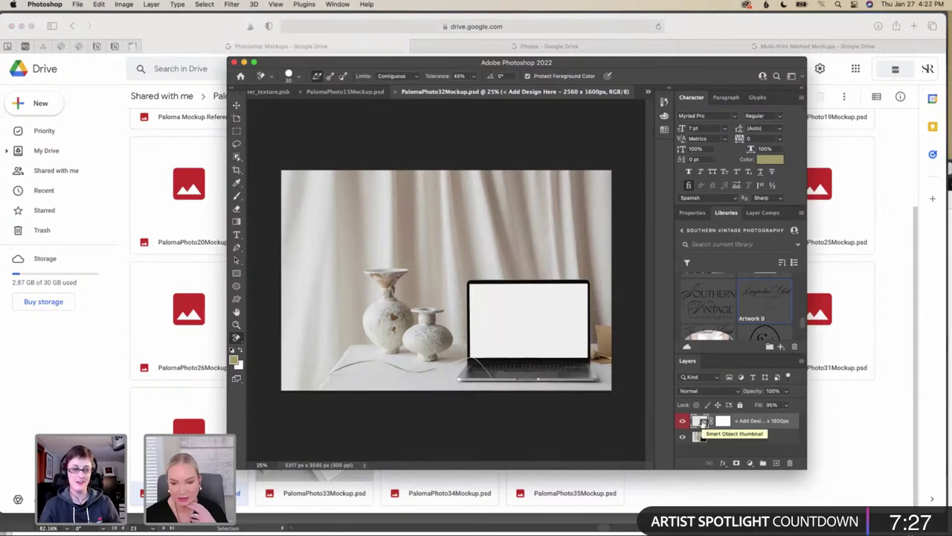
Open the laptop screen's Add Design Here smart object and place Artwork 6 from Libraries
double_click(703, 422)
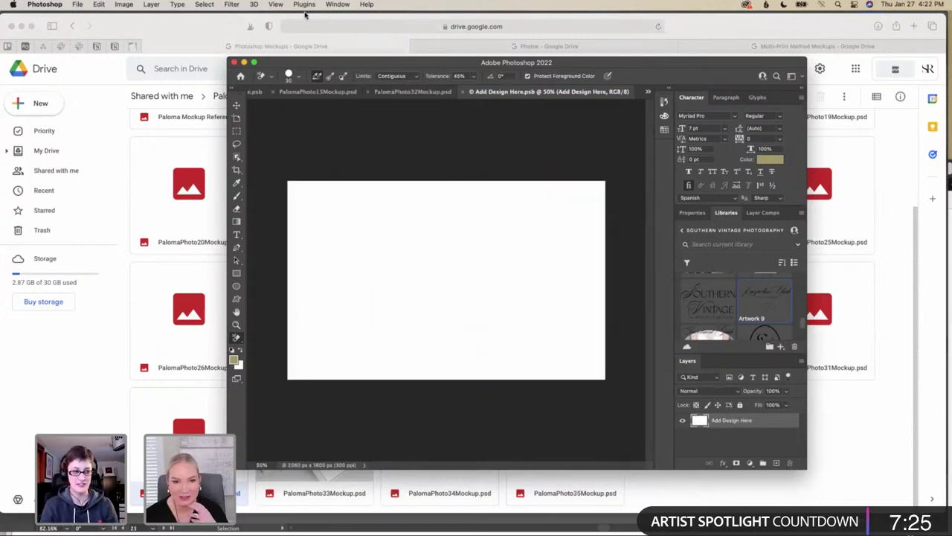
left_click(77, 5)
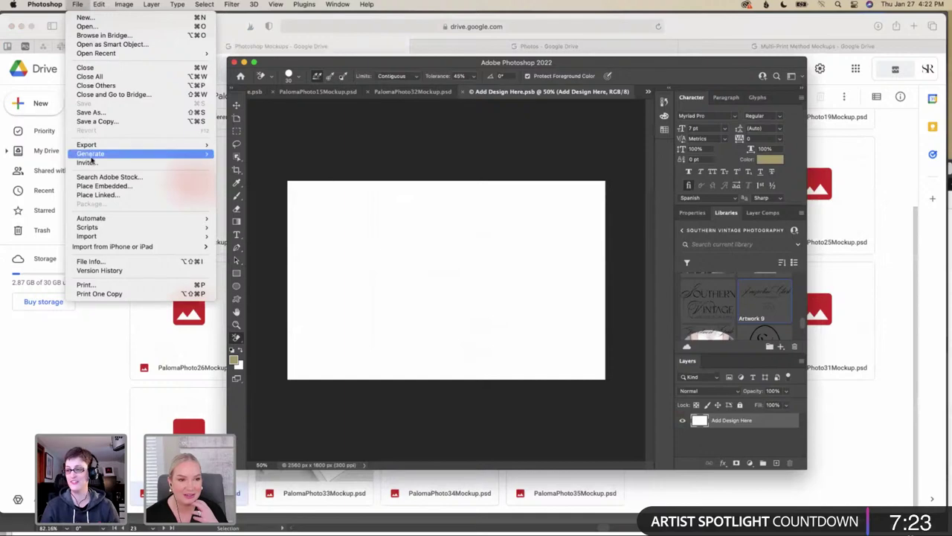
mouse_move(97, 148)
left_click(424, 176)
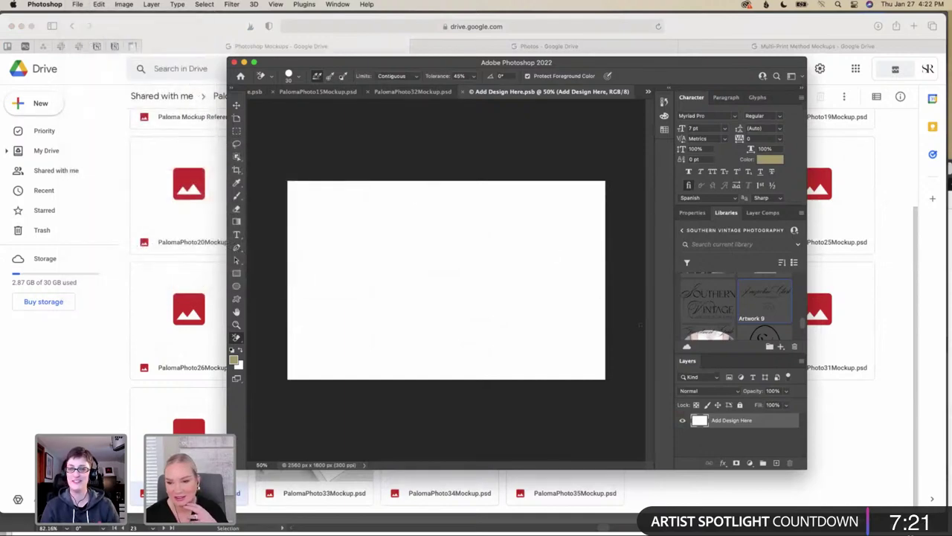
scroll(716, 315, "down", 1)
scroll(717, 315, "down", 3)
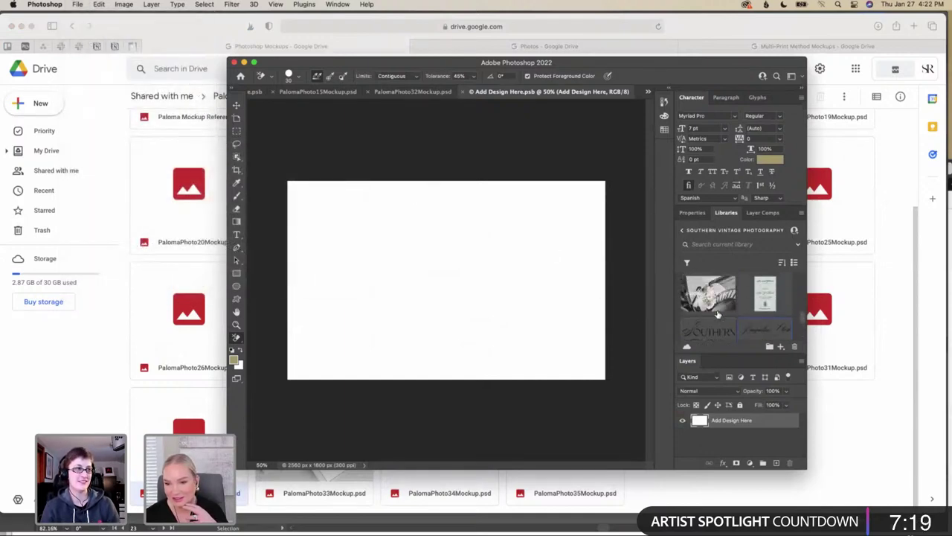
scroll(717, 314, "up", 1)
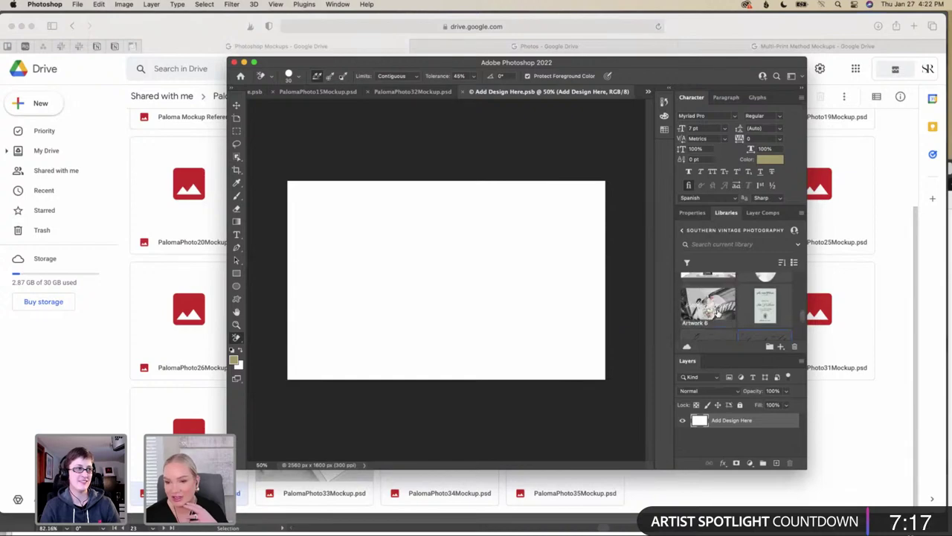
left_click_drag(717, 315, 434, 290)
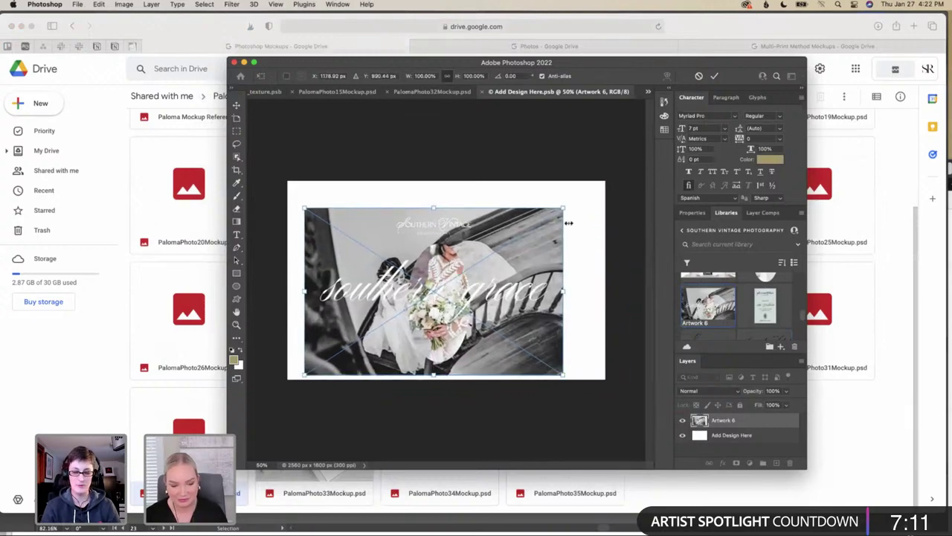
Scale Artwork 6 to cover the whole canvas, commit it, and save the smart object
left_click_drag(564, 209, 605, 182)
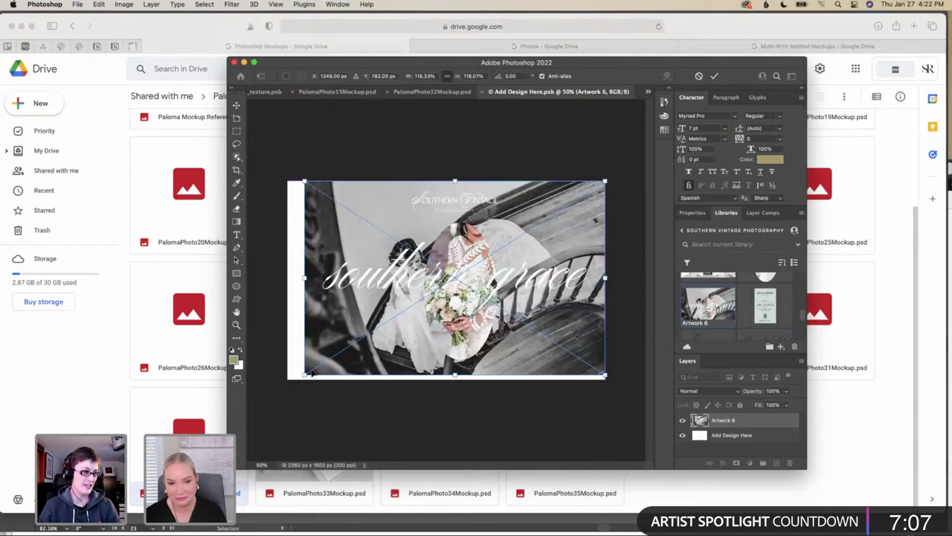
left_click_drag(301, 373, 281, 389)
left_click_drag(466, 320, 459, 344)
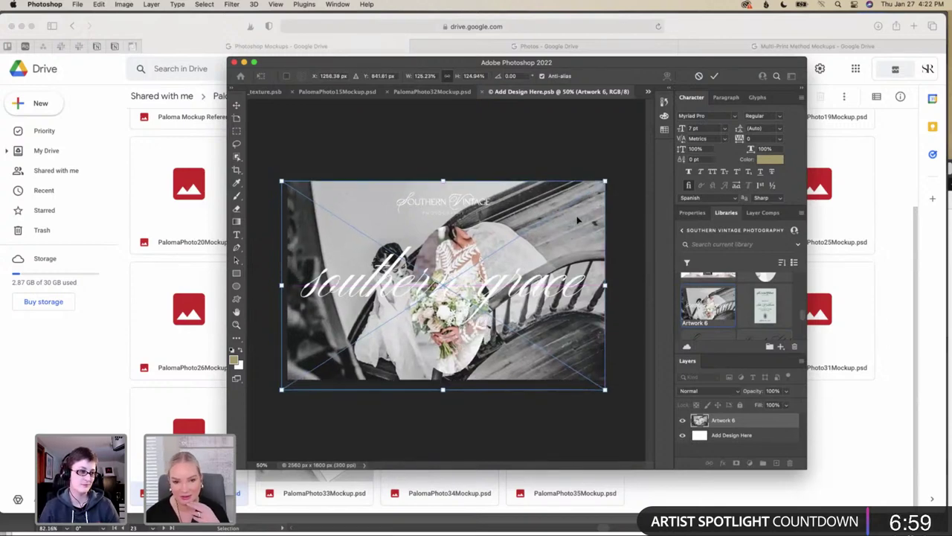
key("Return")
key("e")
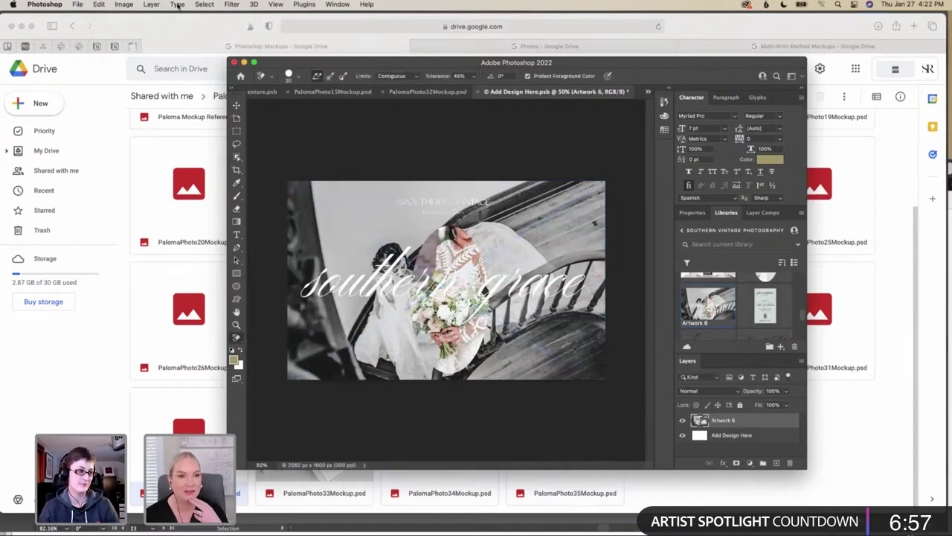
left_click(78, 4)
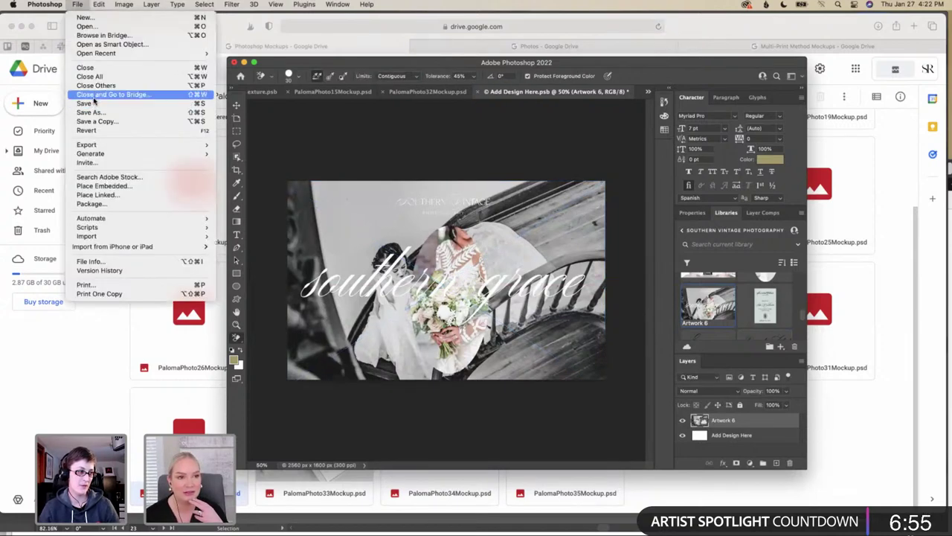
left_click(114, 105)
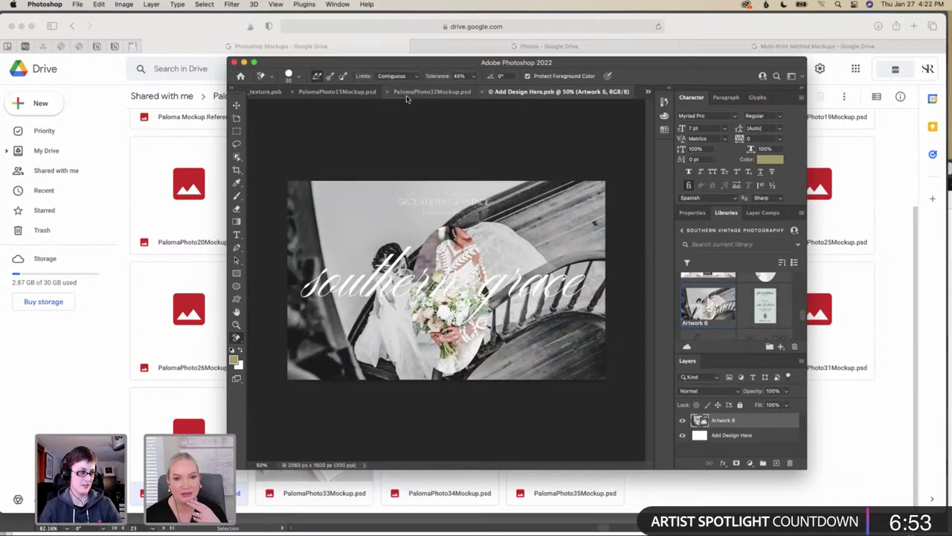
Check Artwork 6 on the laptop screen up close, then switch to PalomaPhoto15Mockup.psd
left_click(438, 93)
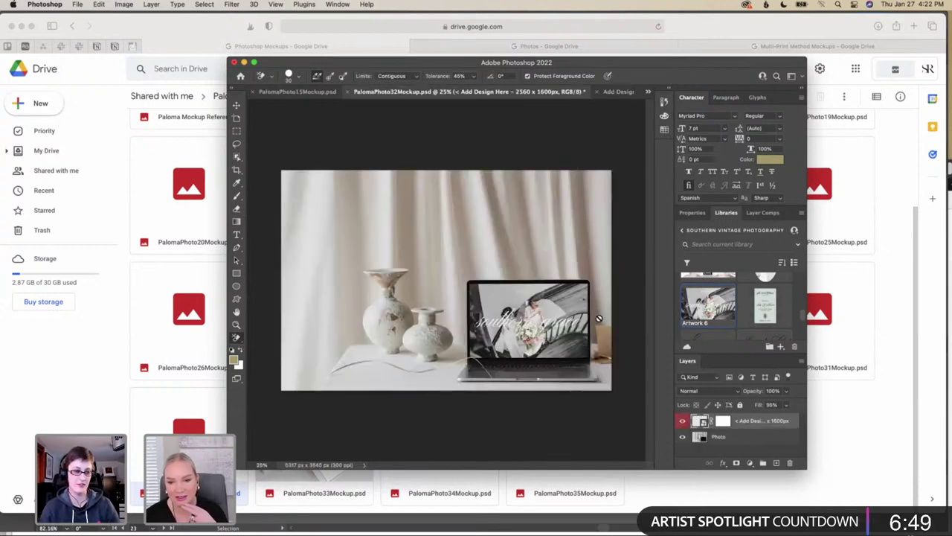
scroll(594, 322, "up", 5)
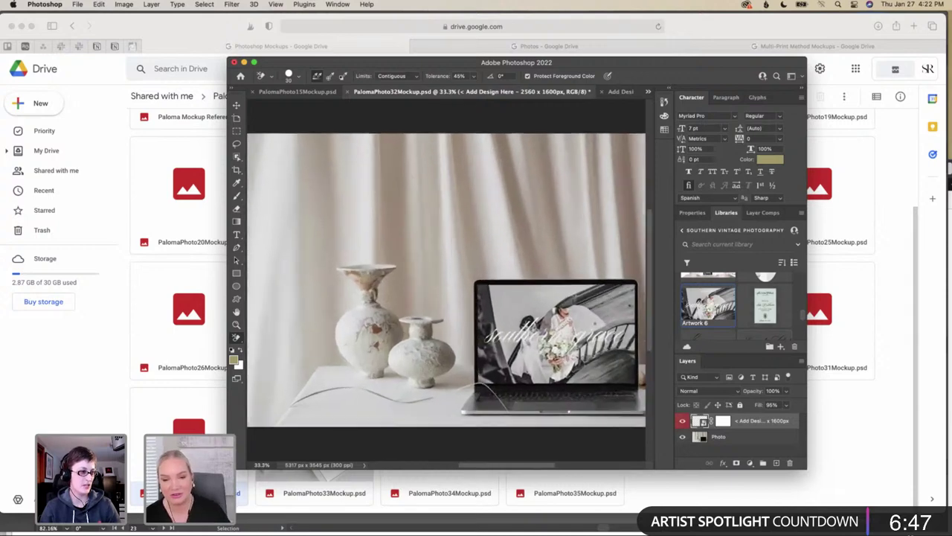
scroll(593, 323, "left", 6)
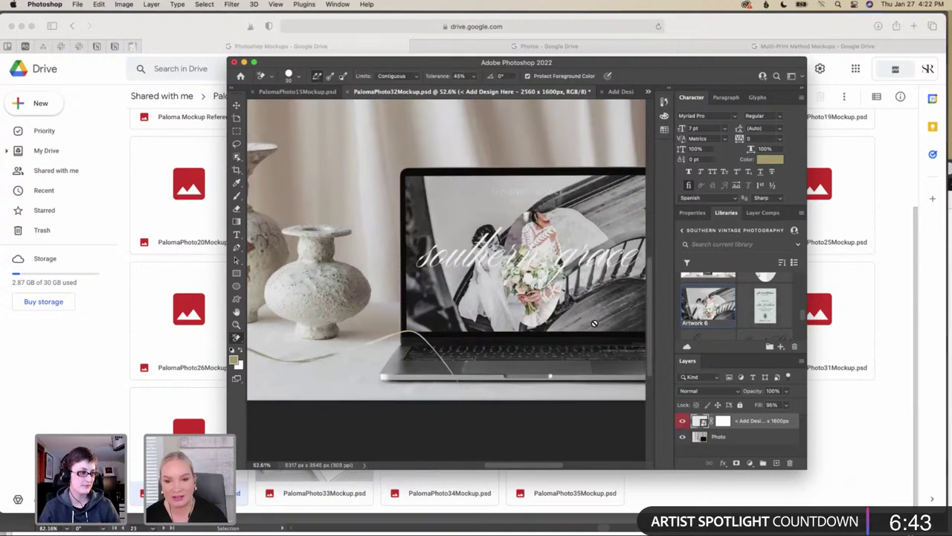
scroll(594, 323, "up", 2)
scroll(594, 323, "right", 5)
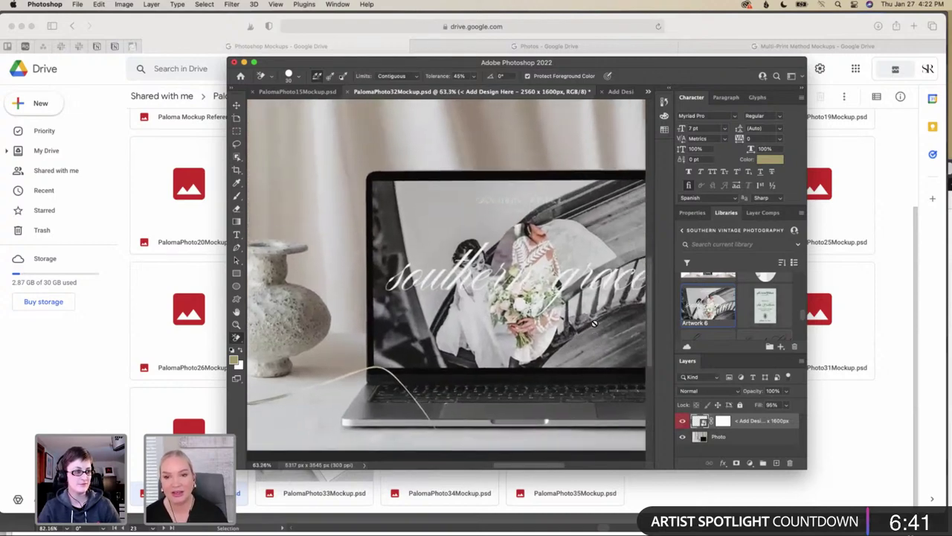
scroll(593, 323, "down", 2)
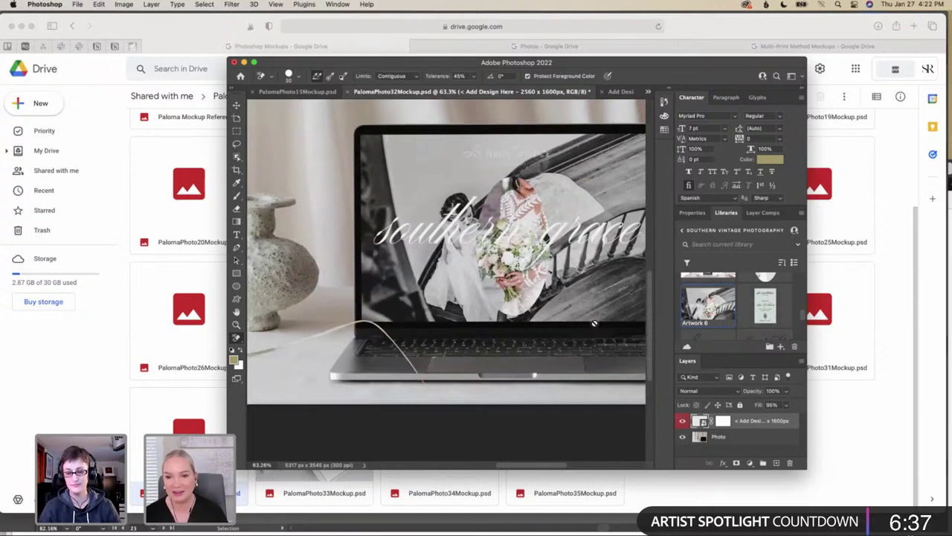
scroll(594, 322, "right", 4)
scroll(594, 323, "down", 5)
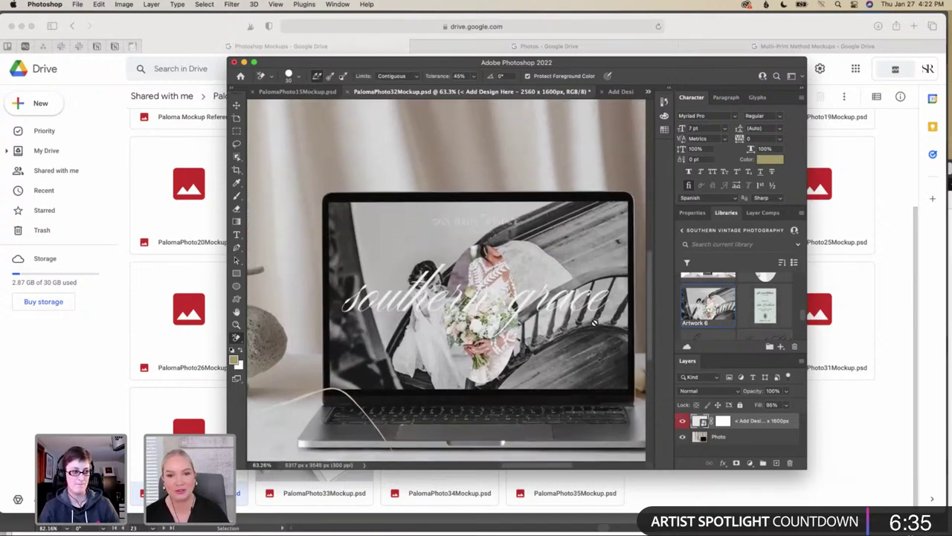
key("cmd+z")
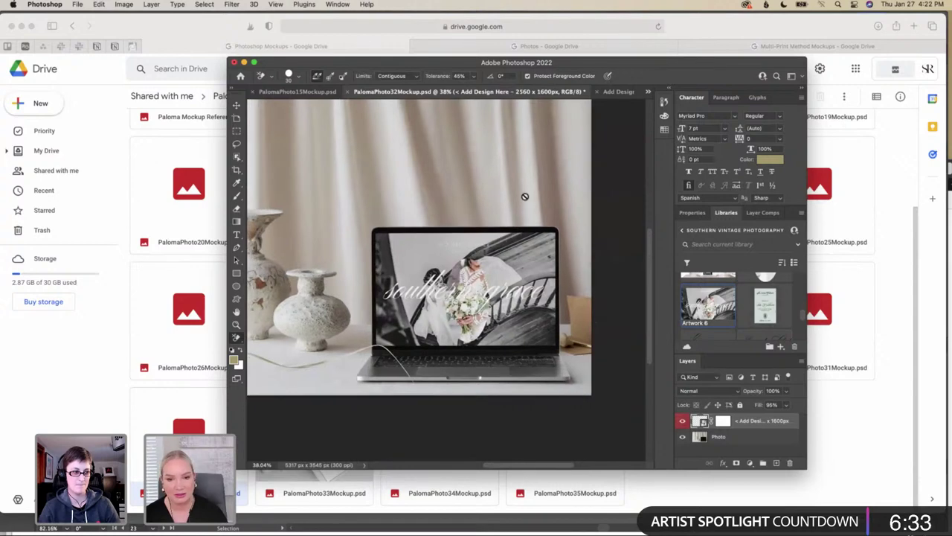
key("super+z")
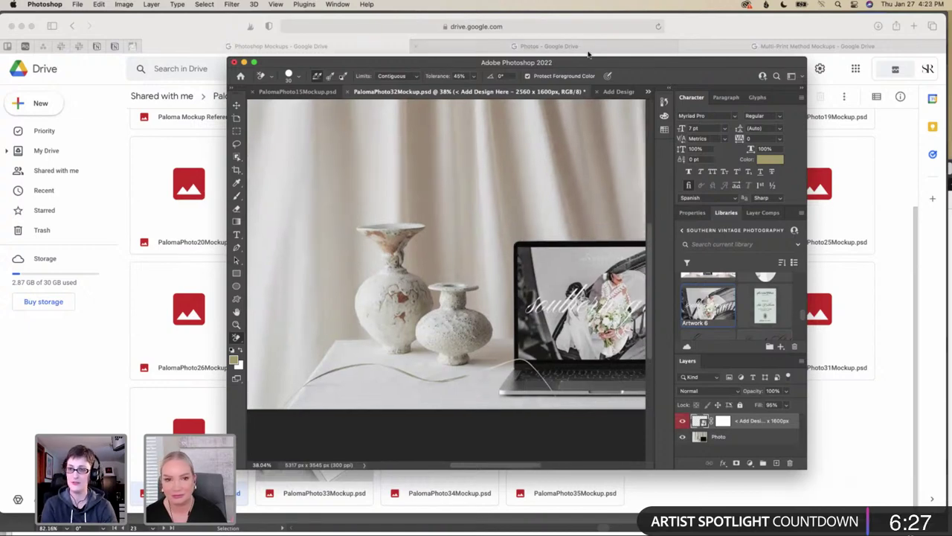
left_click(316, 91)
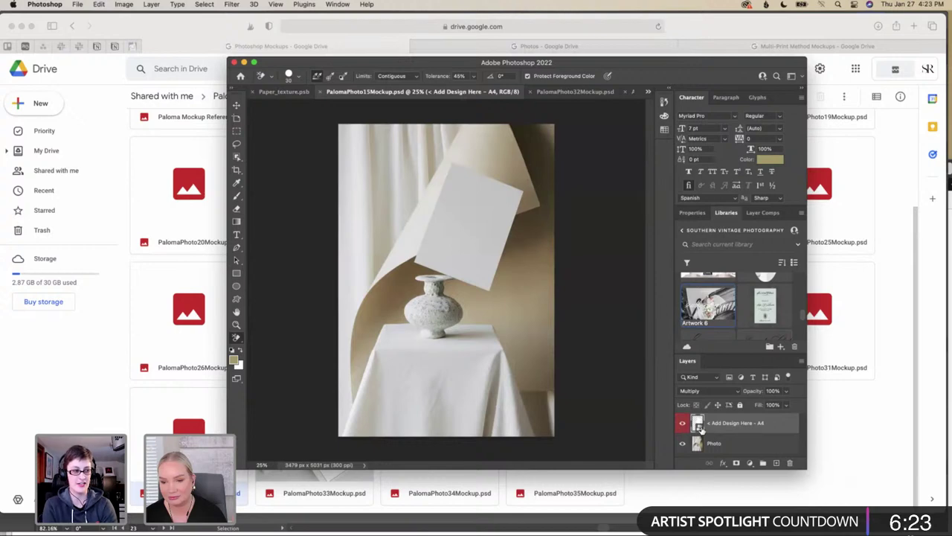
Open the A4 Add Design Here smart object, place Artwork 7 and enlarge it toward the page edges
double_click(698, 424)
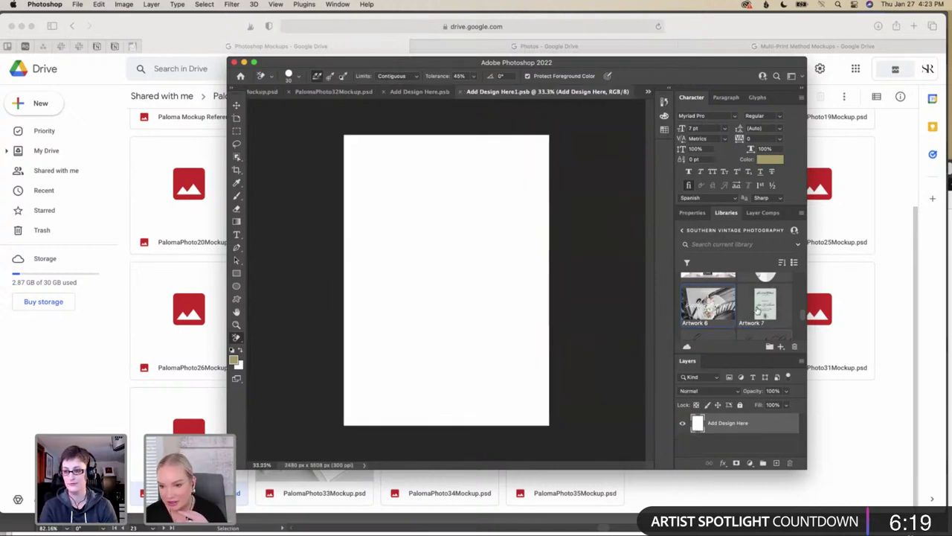
scroll(759, 306, "down", 1)
left_click_drag(763, 291, 456, 330)
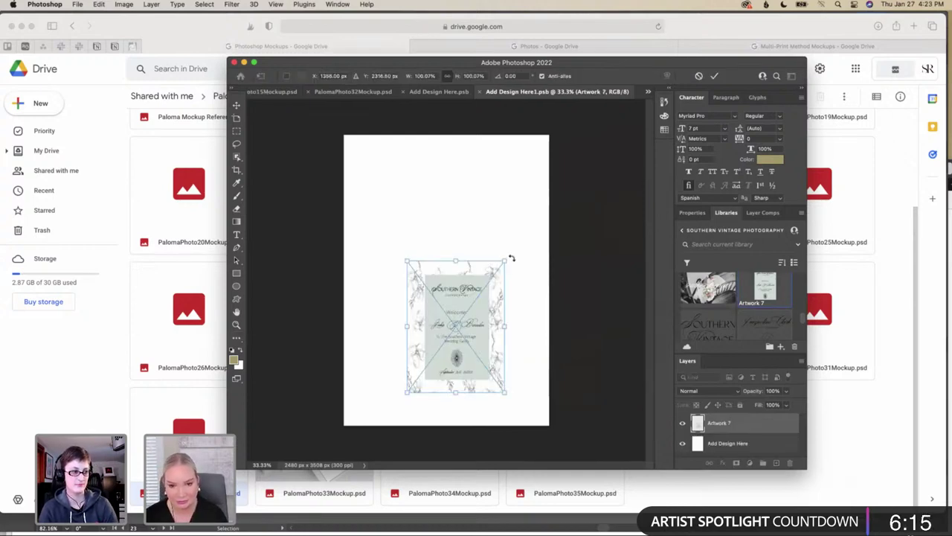
left_click_drag(503, 259, 549, 190)
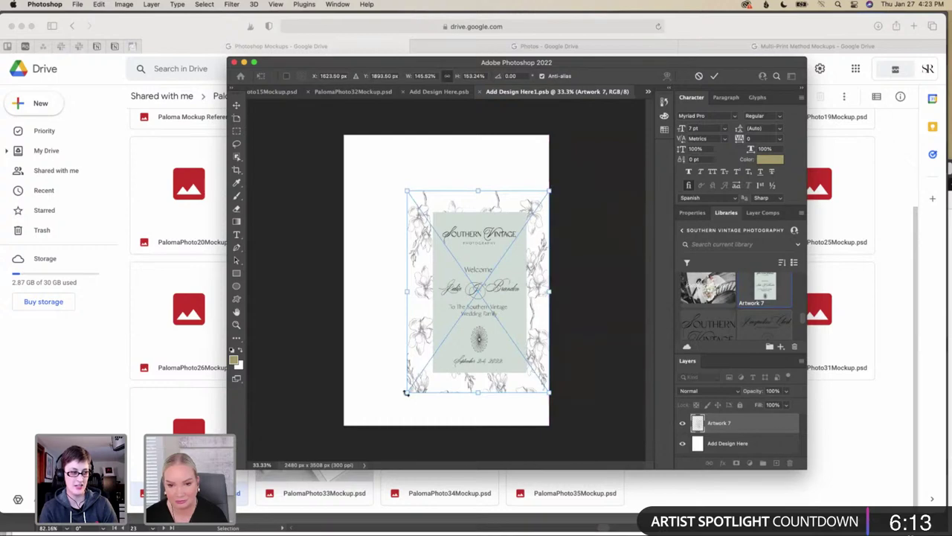
left_click_drag(408, 392, 348, 426)
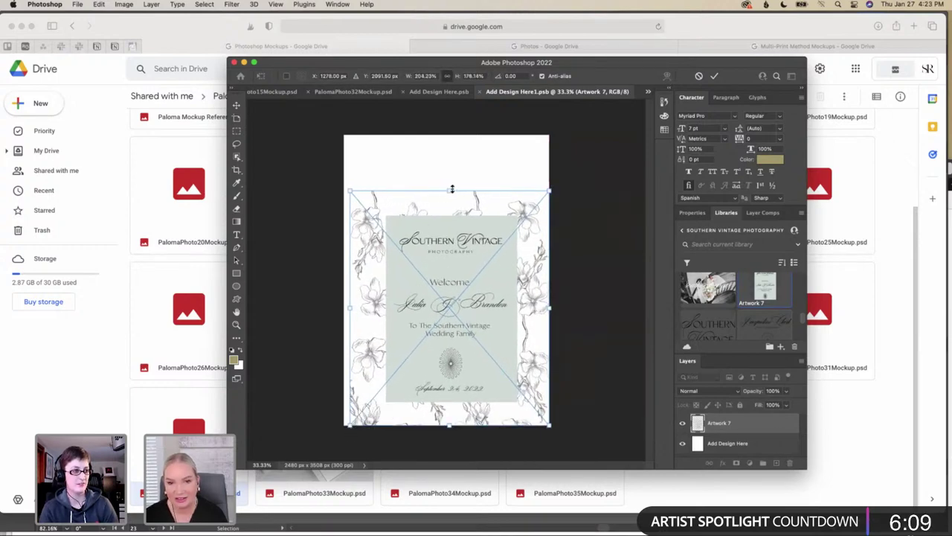
left_click_drag(451, 187, 451, 134)
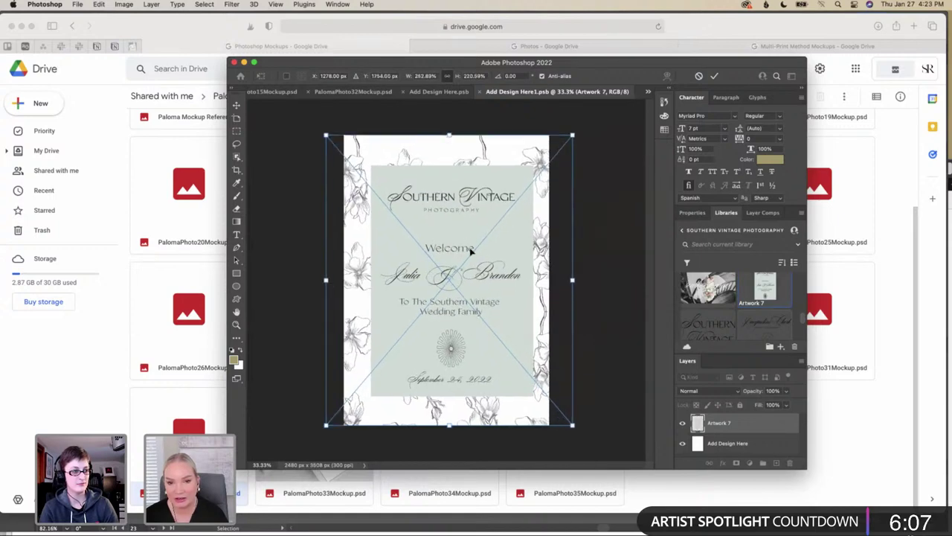
Fine-tune Artwork 7's size and position to cover the page and confirm the placement
left_click_drag(476, 269, 462, 270)
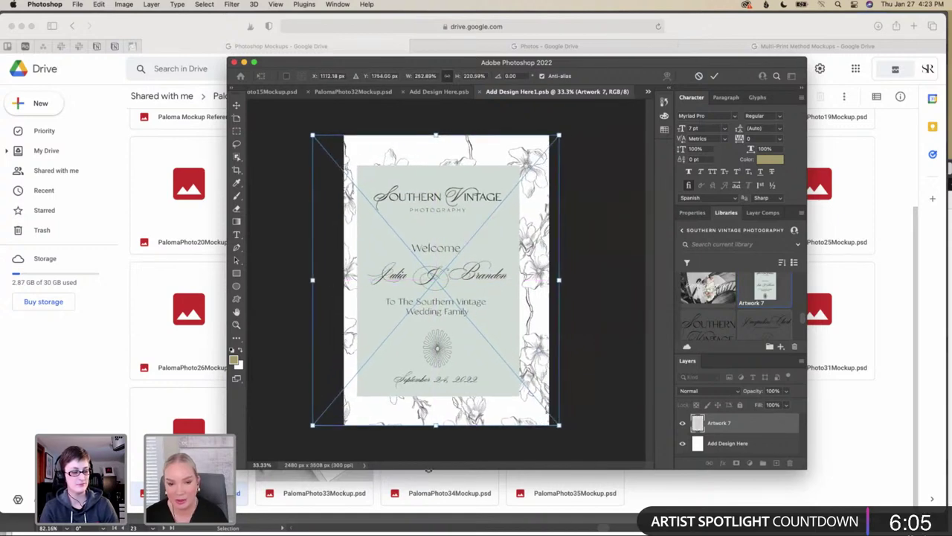
left_click_drag(436, 428, 436, 441)
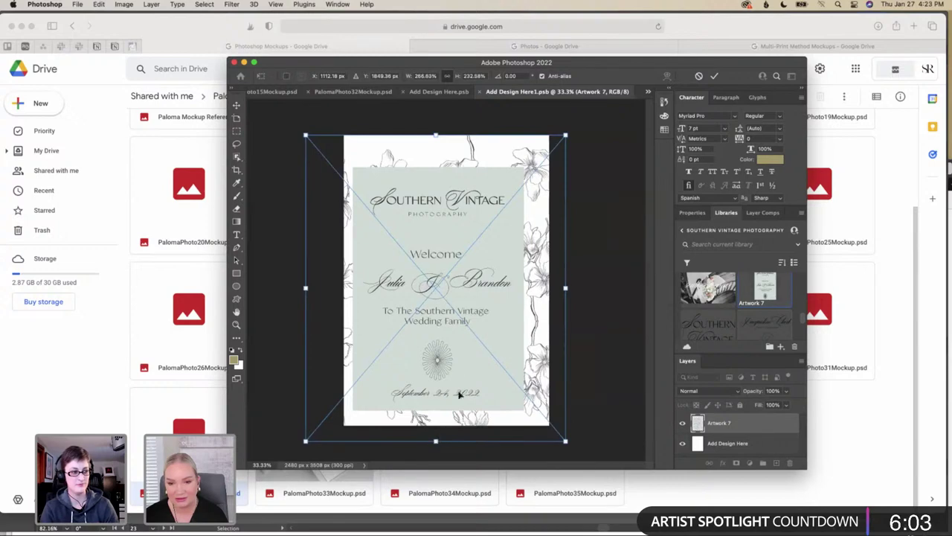
left_click_drag(460, 378, 467, 377)
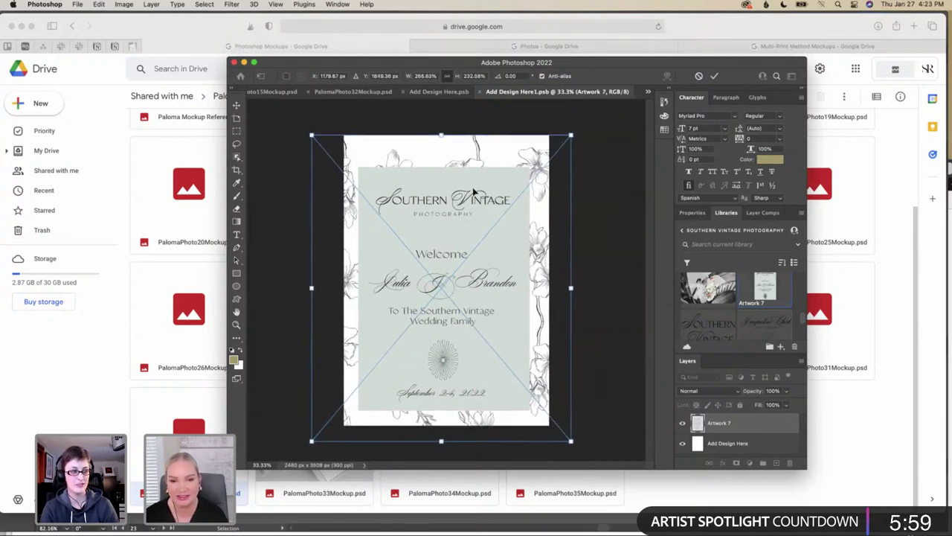
left_click_drag(570, 288, 545, 288)
left_click_drag(453, 301, 462, 299)
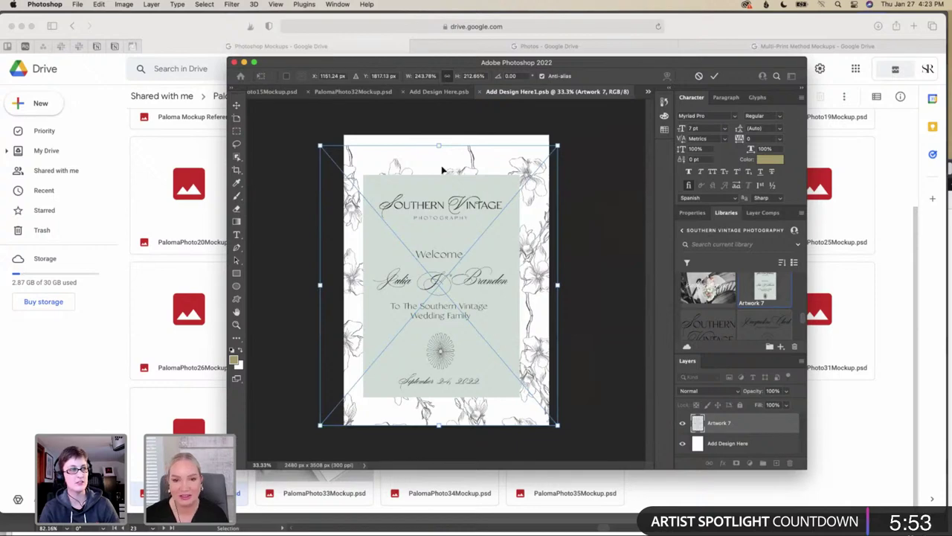
left_click_drag(440, 142, 443, 133)
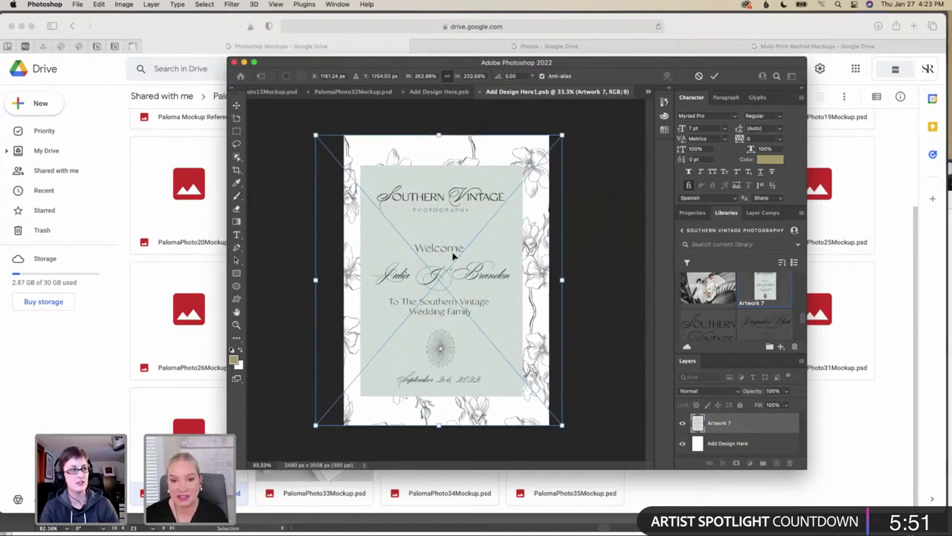
left_click_drag(462, 256, 470, 256)
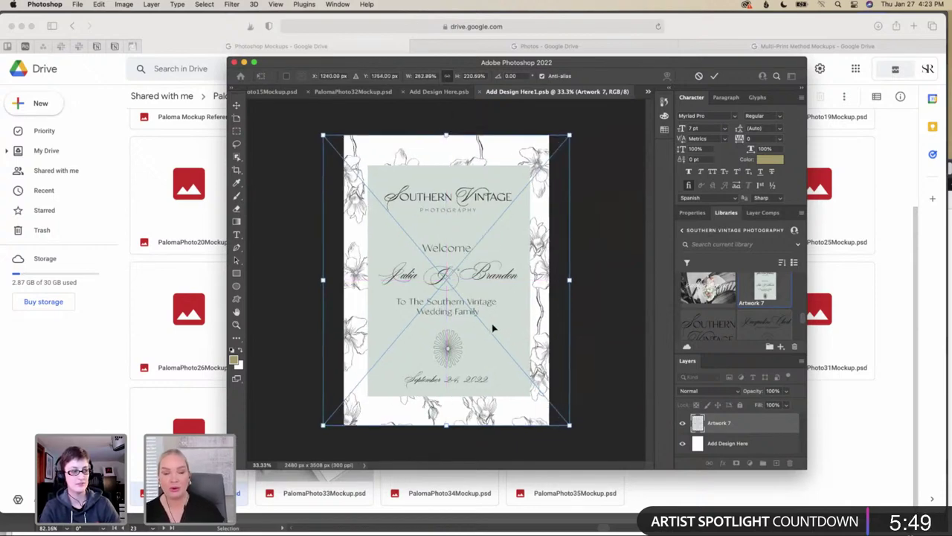
left_click(353, 91)
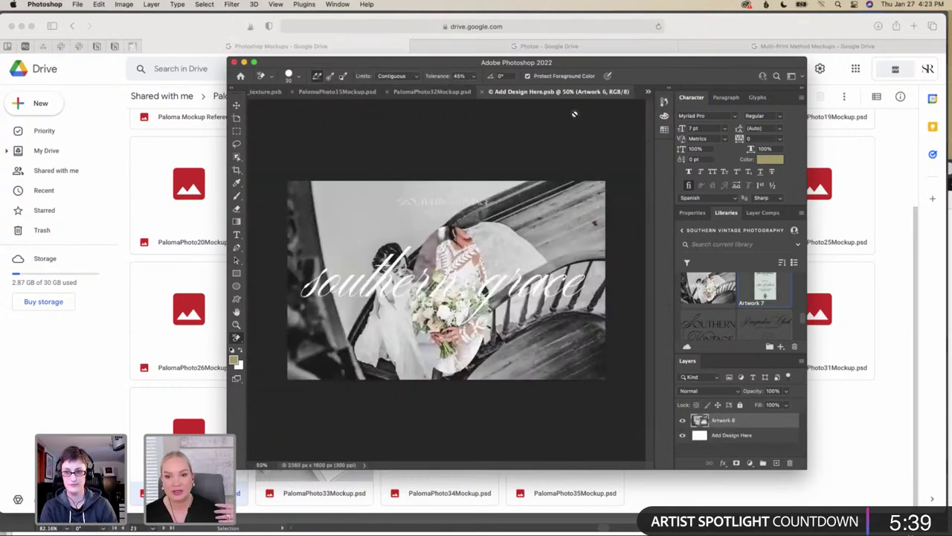
Switch to the Add Design Here1.psb document and place Artwork 7 on the blank A4 page
left_click(619, 91)
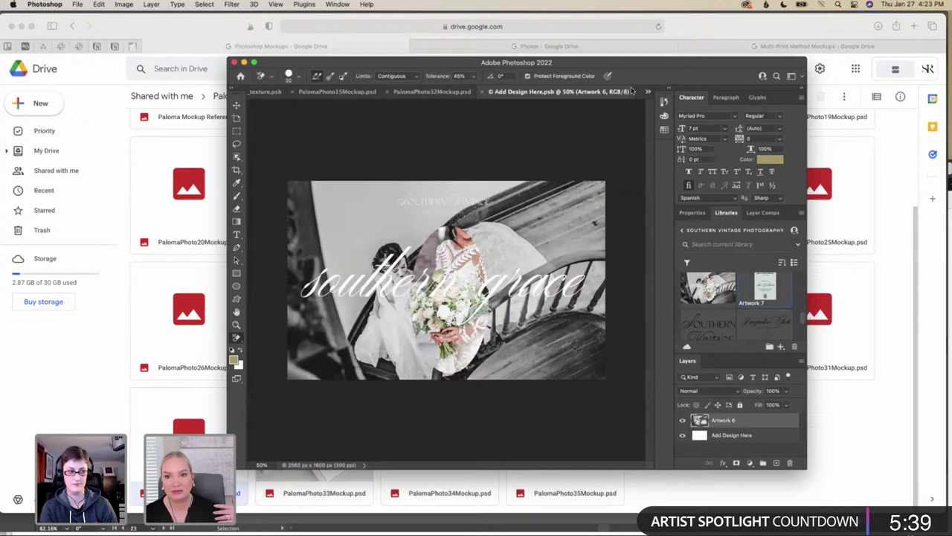
left_click(648, 92)
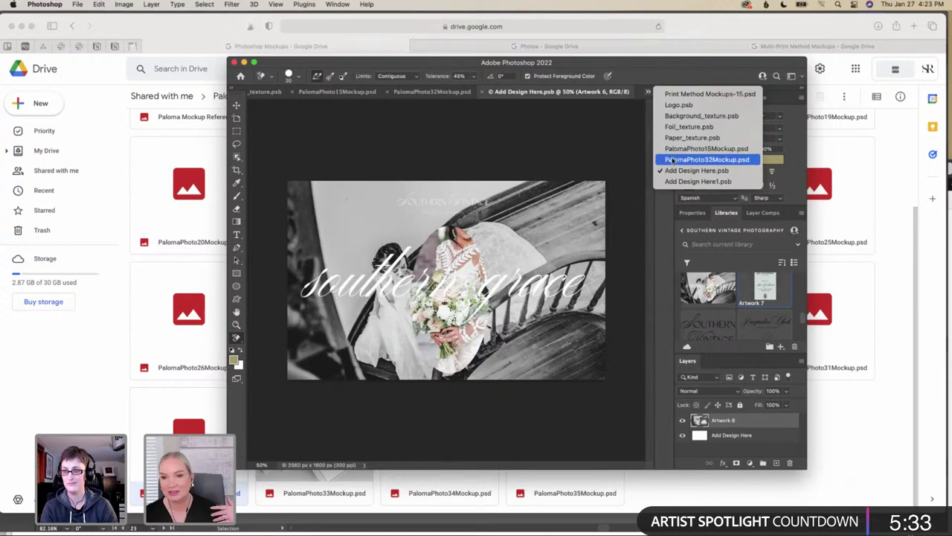
left_click(673, 181)
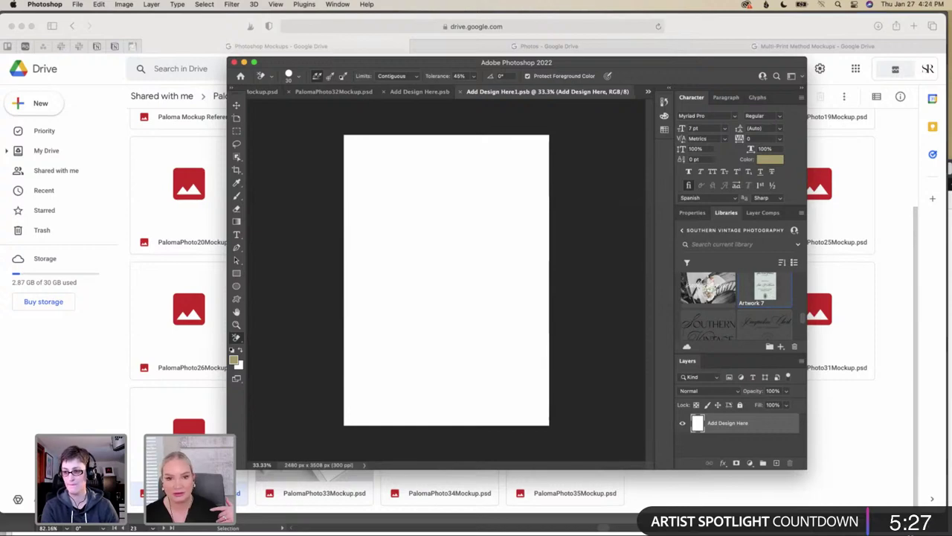
left_click(439, 92)
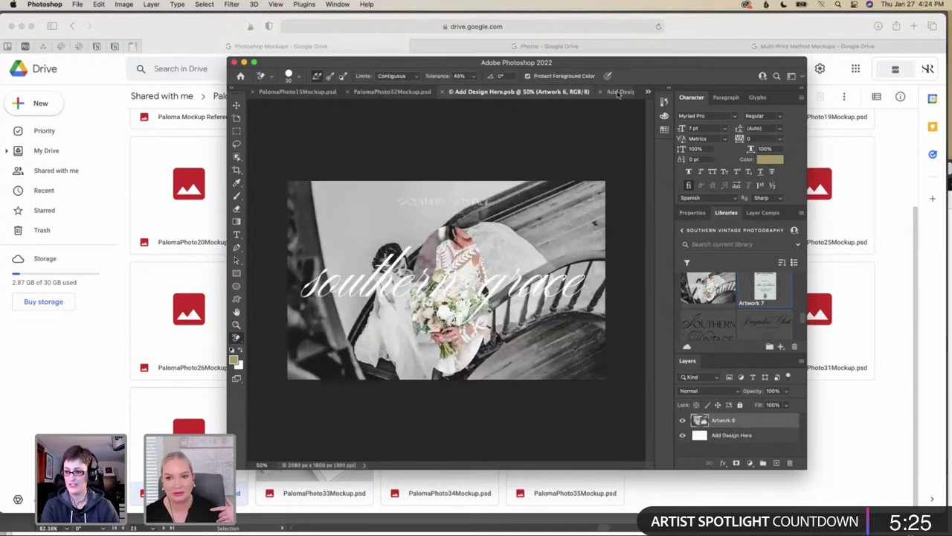
left_click(619, 92)
left_click_drag(772, 290, 474, 315)
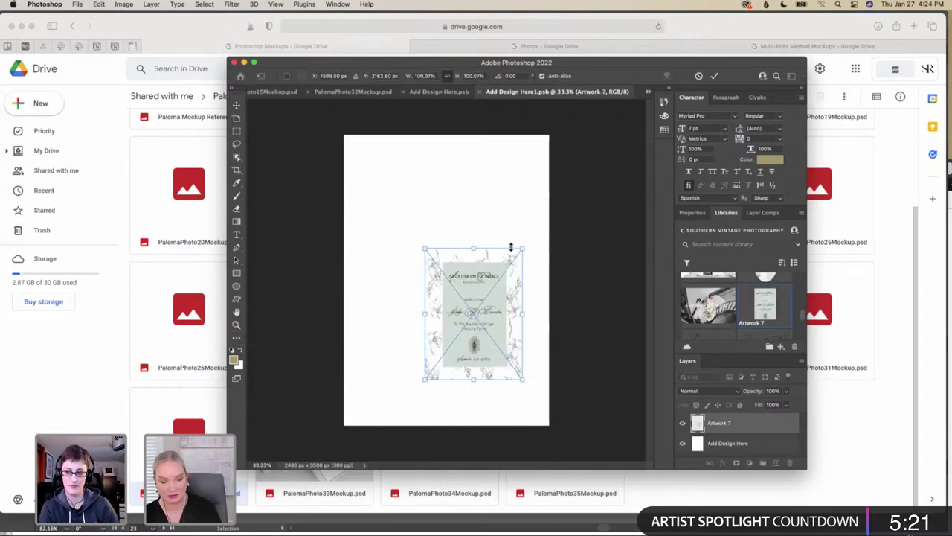
Enlarge Artwork 7 toward the page corners, trim its width, and stretch it top to bottom
left_click_drag(523, 250, 553, 193)
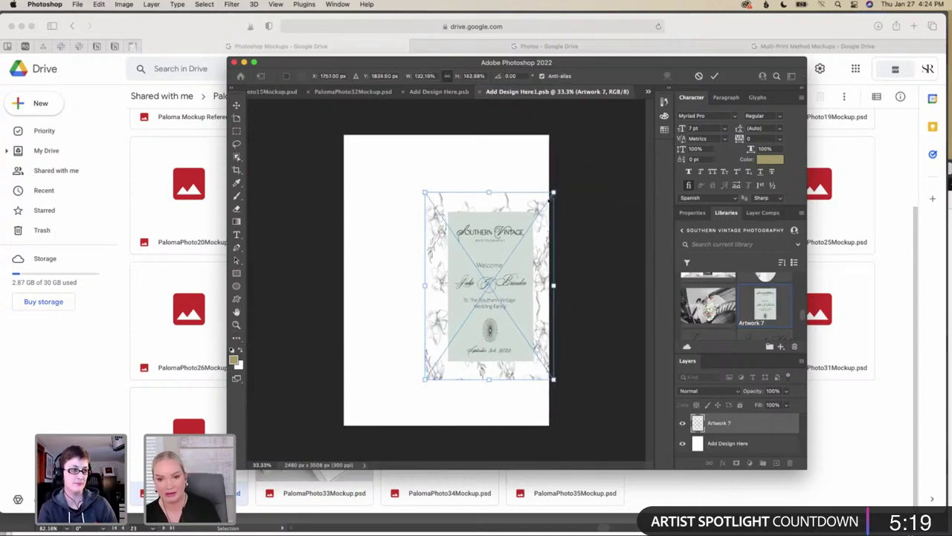
left_click_drag(425, 378, 338, 432)
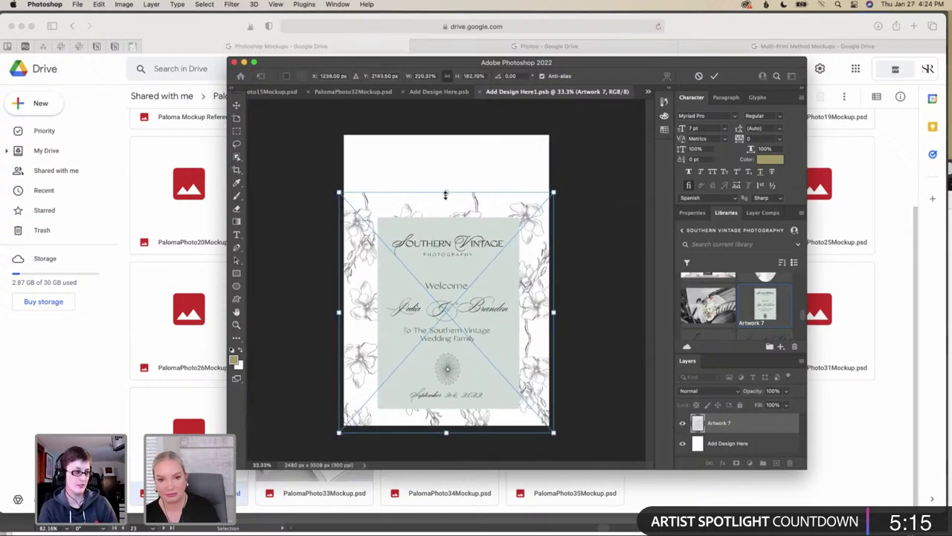
left_click_drag(447, 192, 449, 104)
left_click_drag(581, 281, 554, 281)
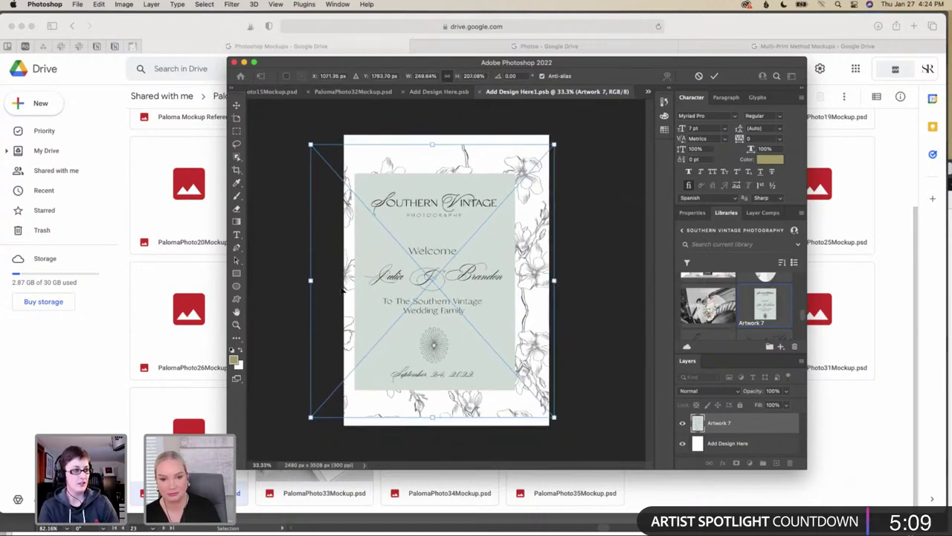
left_click_drag(310, 281, 334, 281)
left_click_drag(445, 156, 444, 134)
left_click_drag(444, 403, 444, 429)
Fine-tune Artwork 7 to cover the whole page, centre it, and commit the resize
left_click_drag(456, 354, 452, 354)
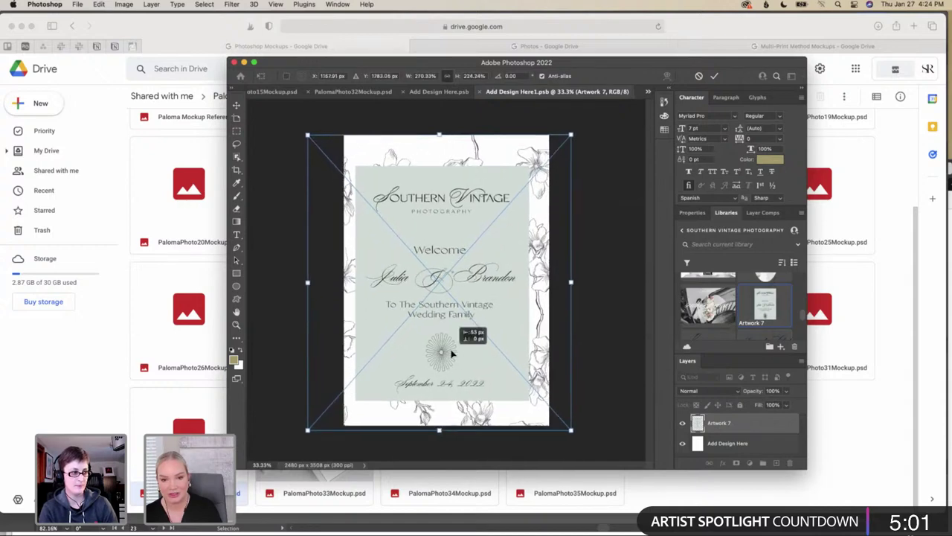
left_click_drag(570, 282, 556, 282)
left_click_drag(316, 284, 329, 282)
left_click_drag(441, 156, 442, 131)
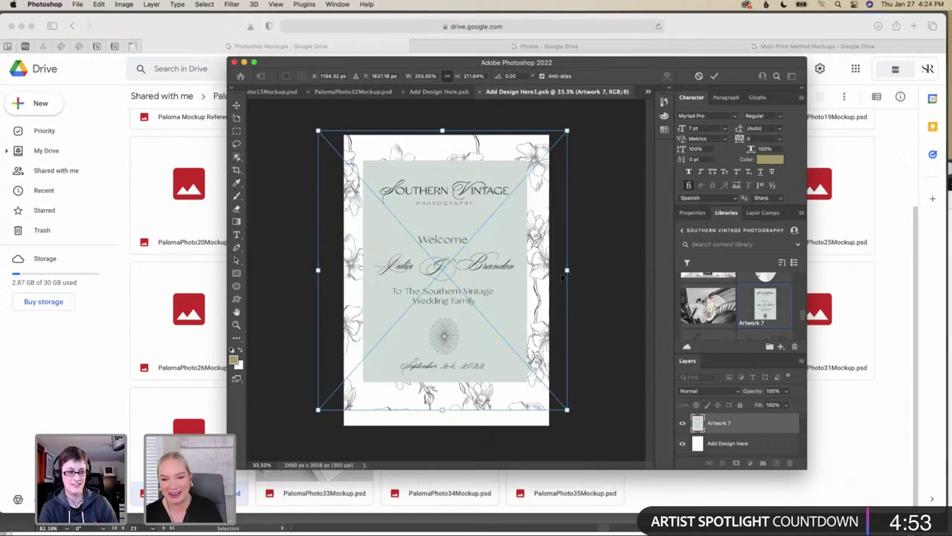
left_click_drag(566, 272, 556, 270)
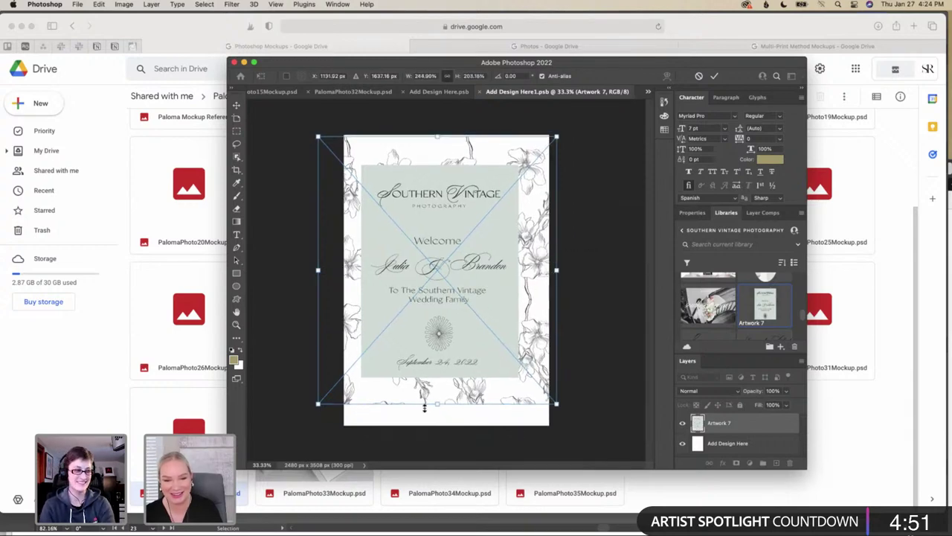
left_click_drag(441, 406, 444, 426)
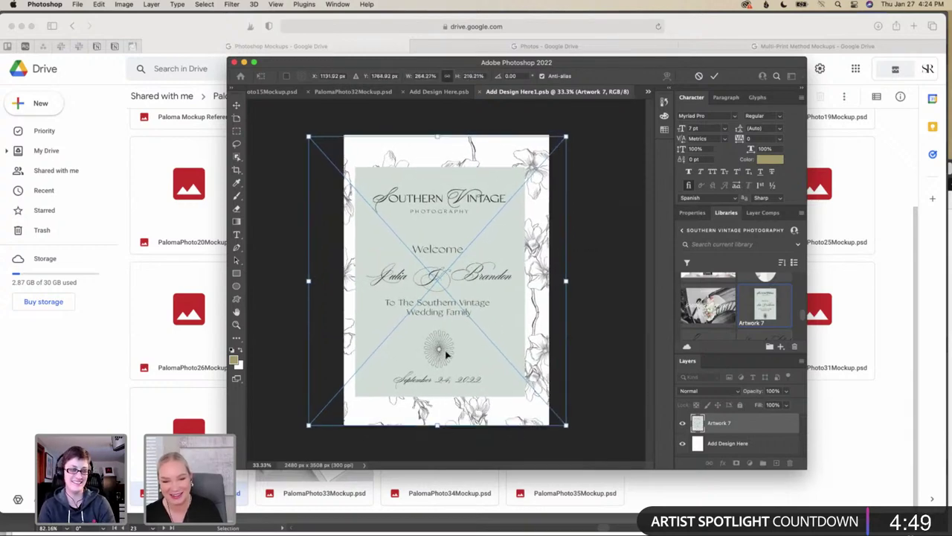
left_click_drag(445, 349, 446, 350)
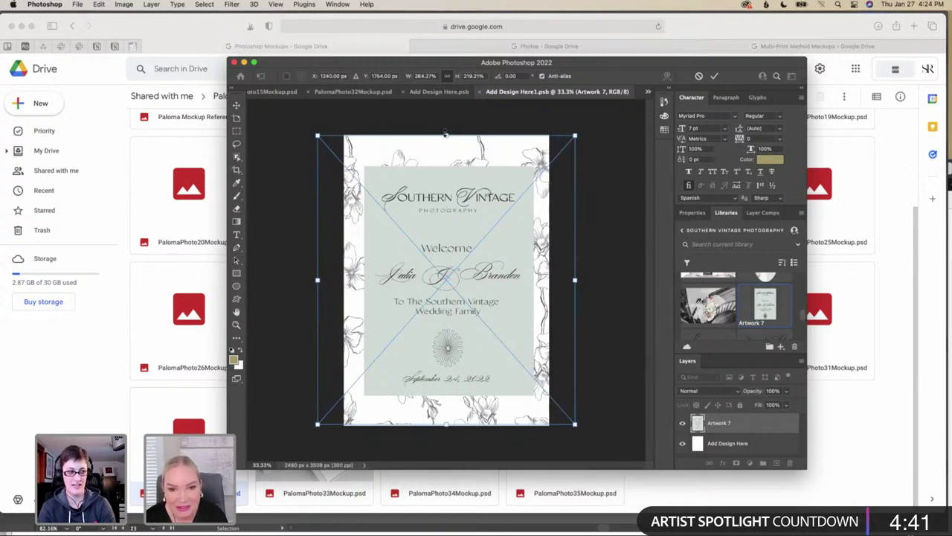
left_click_drag(445, 135, 445, 129)
left_click_drag(446, 422, 445, 429)
left_click_drag(453, 378, 456, 380)
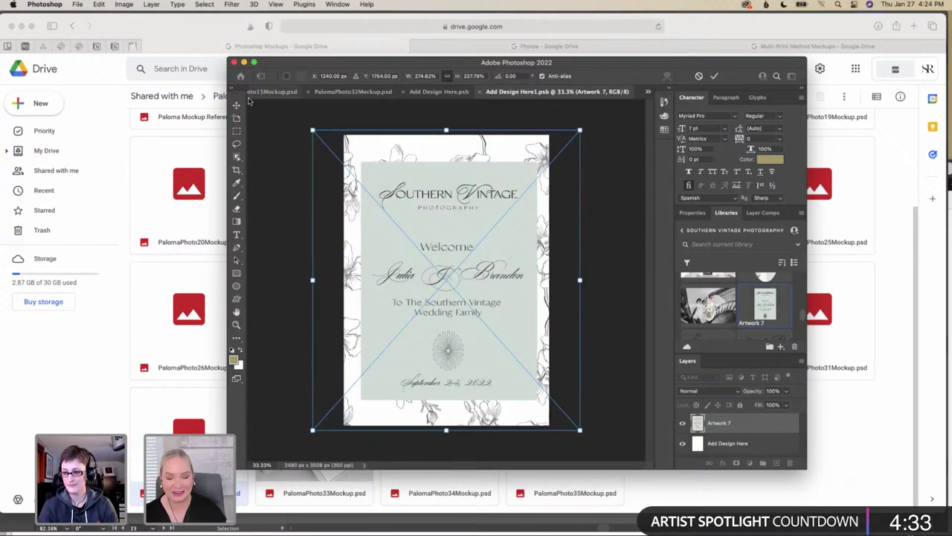
key("Return")
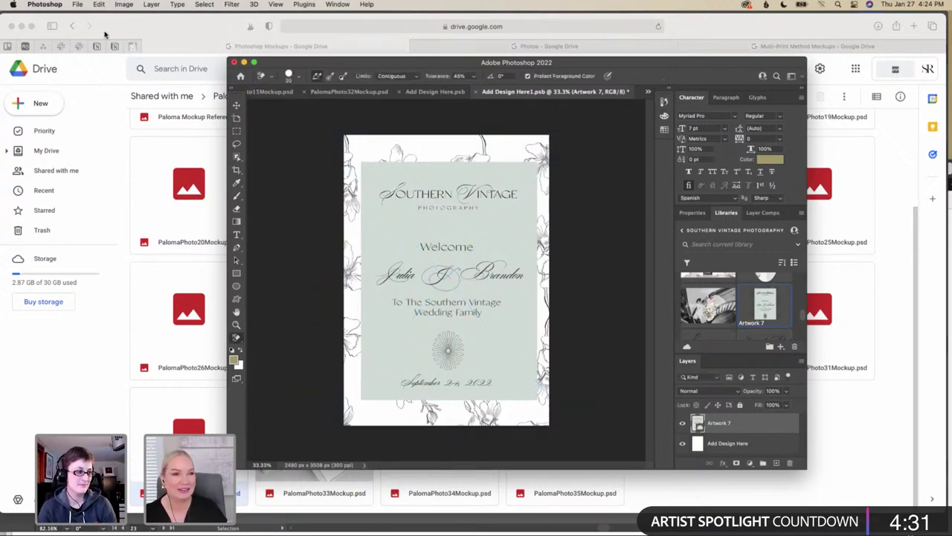
Save the resized welcome sign smart object with Cmd+S
left_click(79, 4)
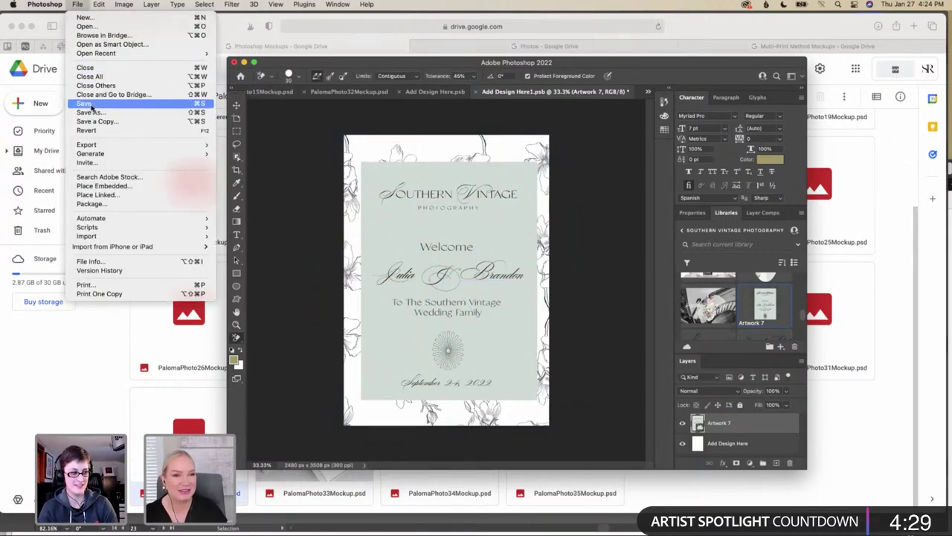
left_click(370, 120)
key("cmd+s")
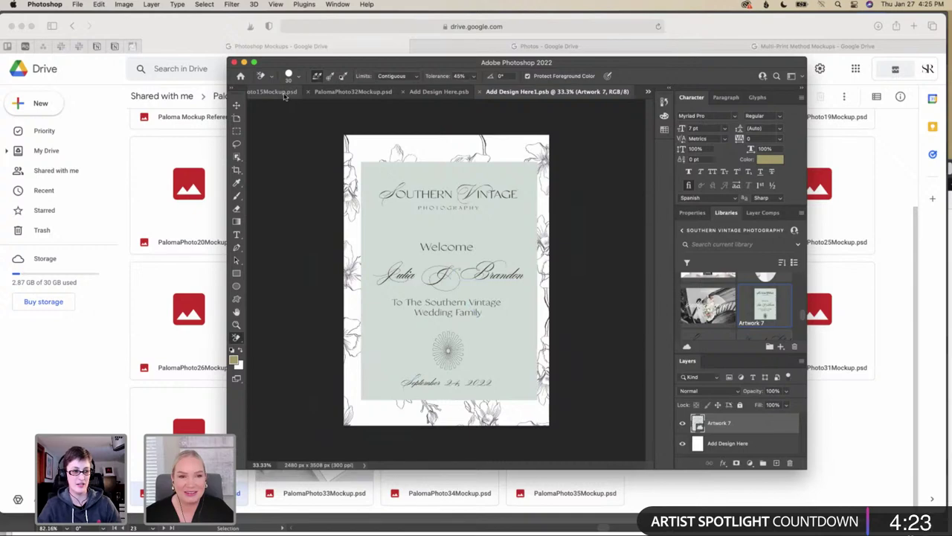
Inspect the welcome sign on the A4 sheet in PalomaPhoto15Mockup.psd
left_click(290, 93)
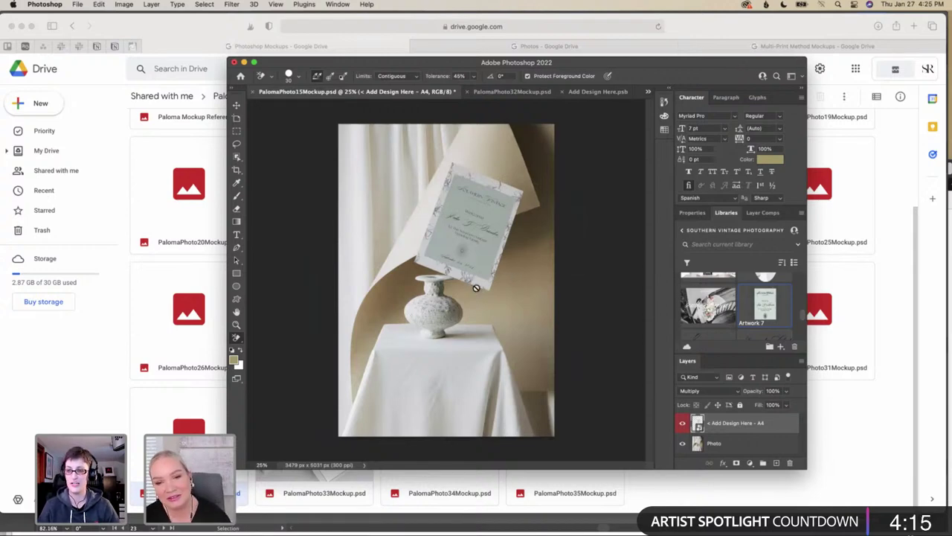
scroll(476, 288, "up", 5)
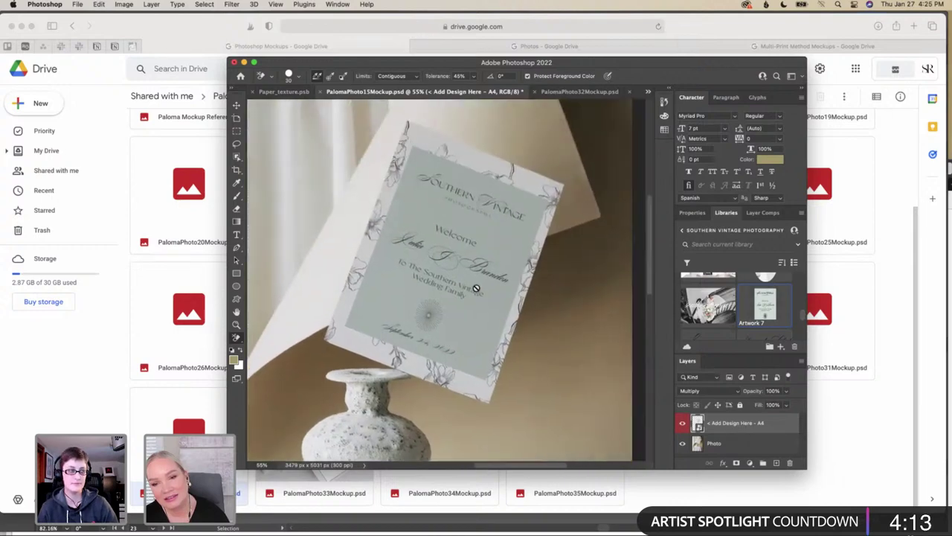
scroll(476, 288, "down", 2)
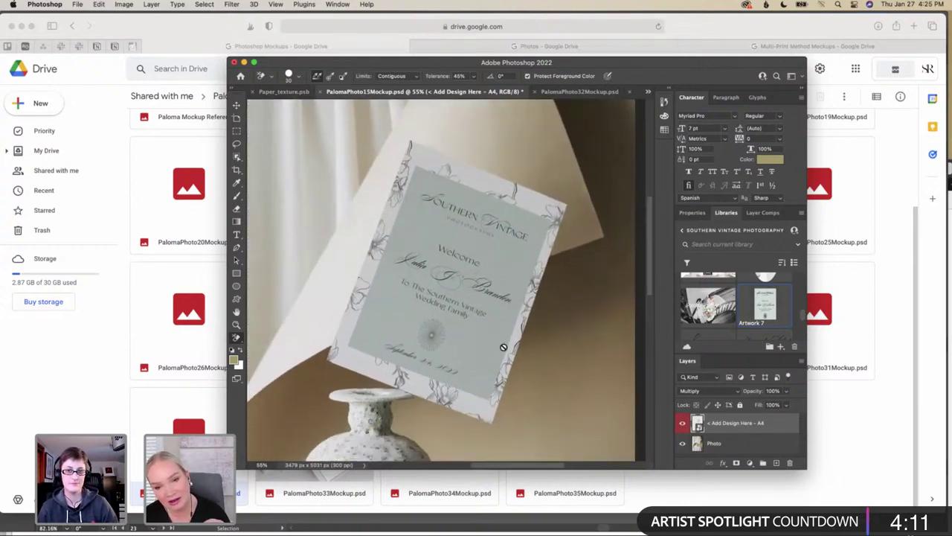
scroll(503, 347, "down", 3)
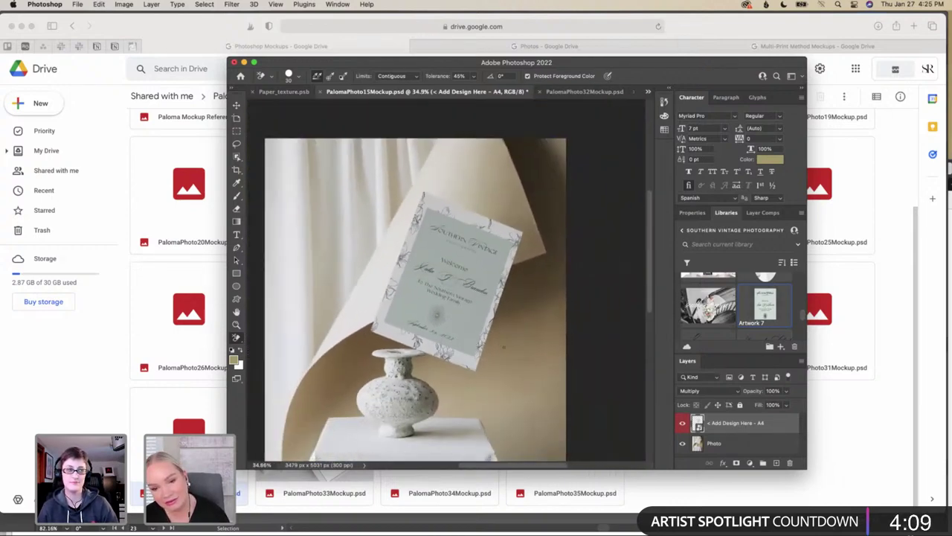
scroll(503, 347, "down", 1)
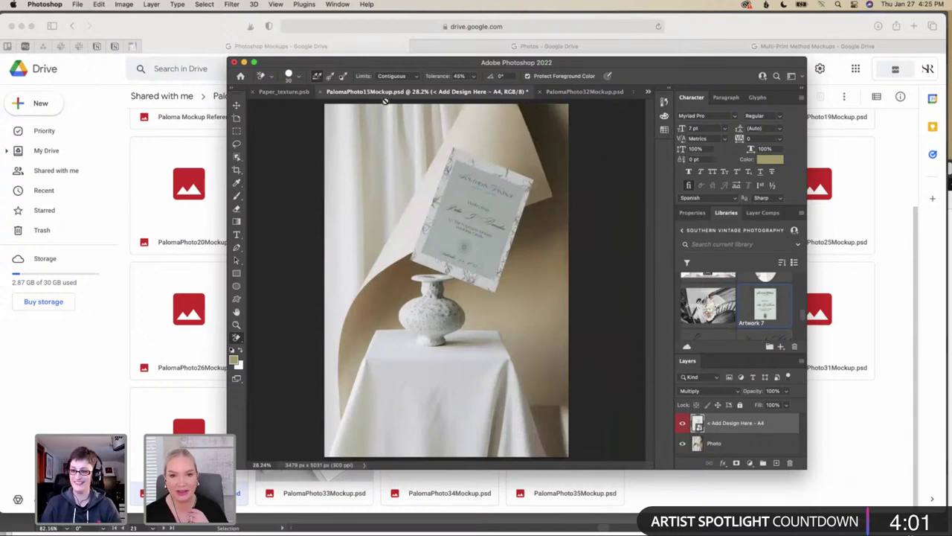
Cycle through the open documents to reach the PalomaPhoto32Mockup laptop document
left_click(290, 92)
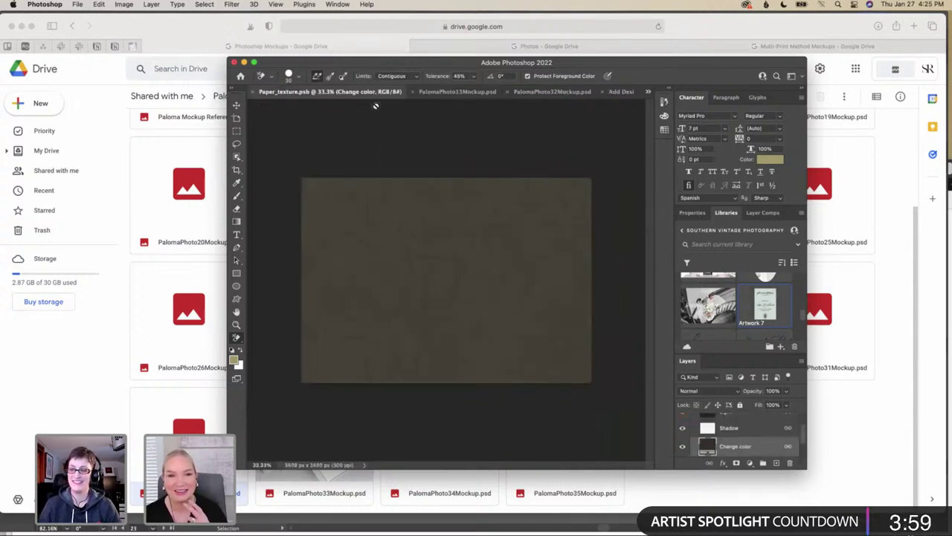
left_click(616, 92)
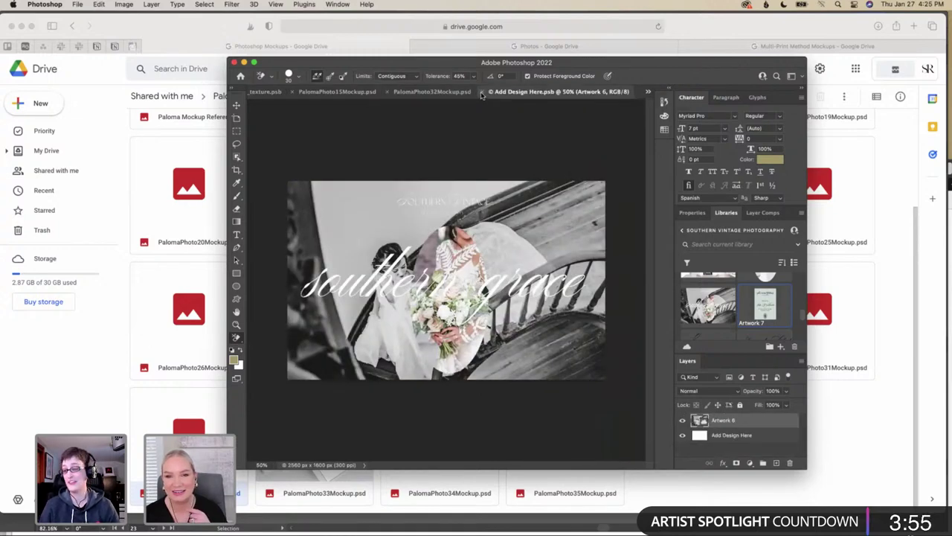
key("ctrl+Tab")
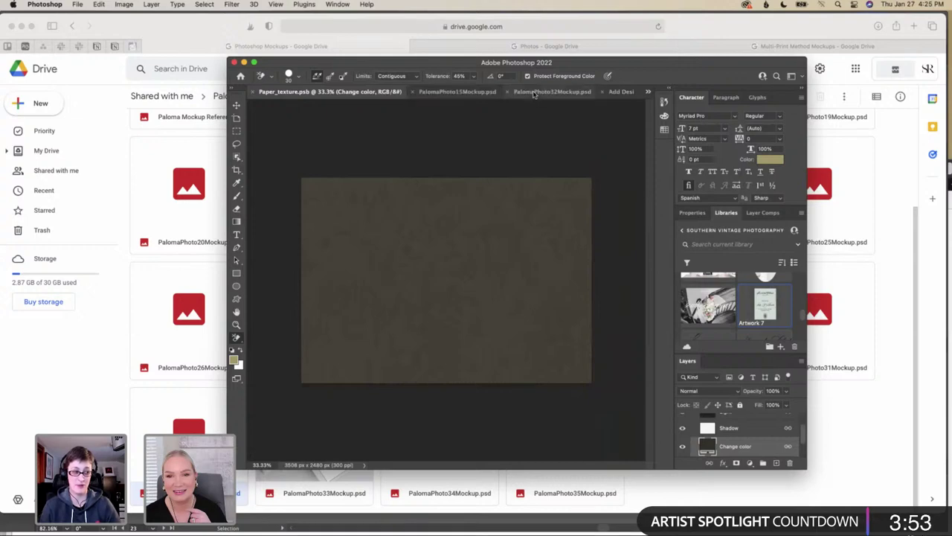
left_click(521, 92)
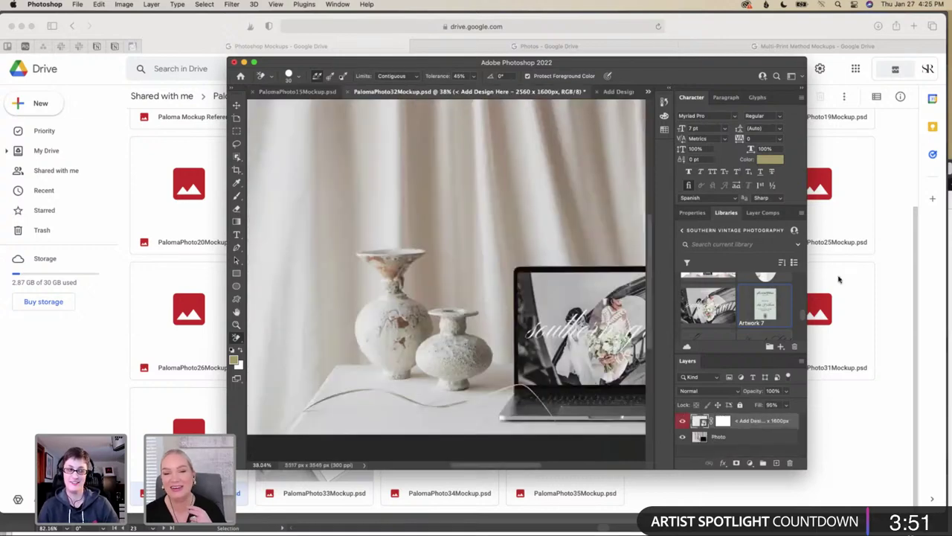
Export the laptop mockup via Save for Web as a JPEG named Website Mockup in Mockups
left_click(77, 4)
mouse_move(114, 144)
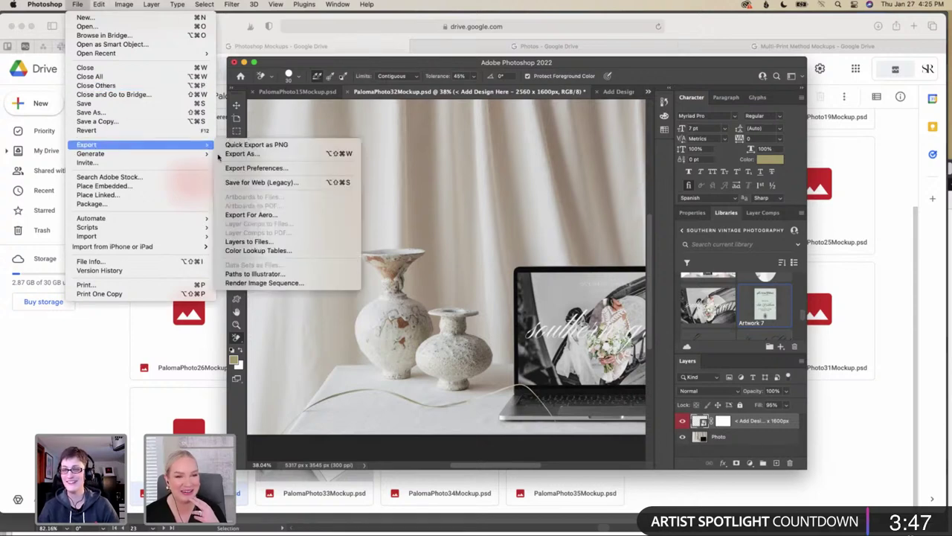
left_click(274, 183)
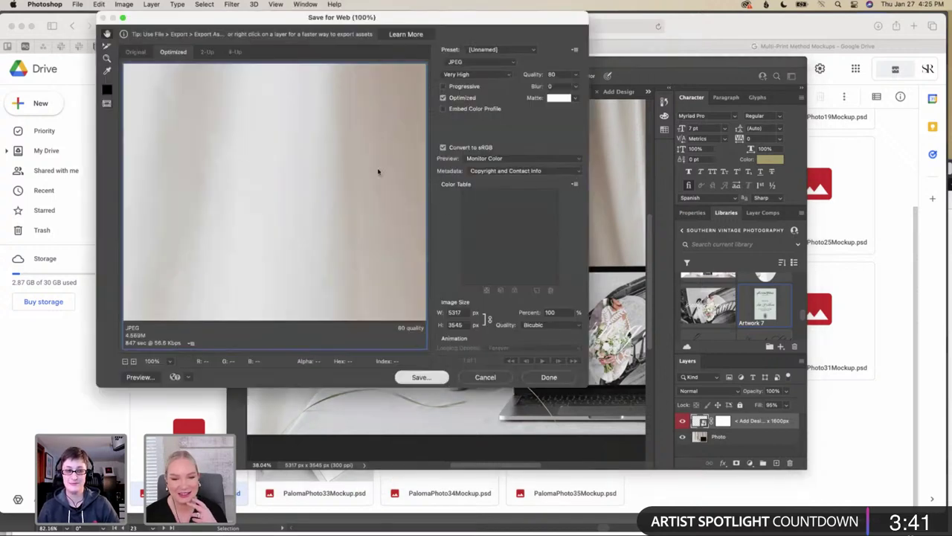
key("Return")
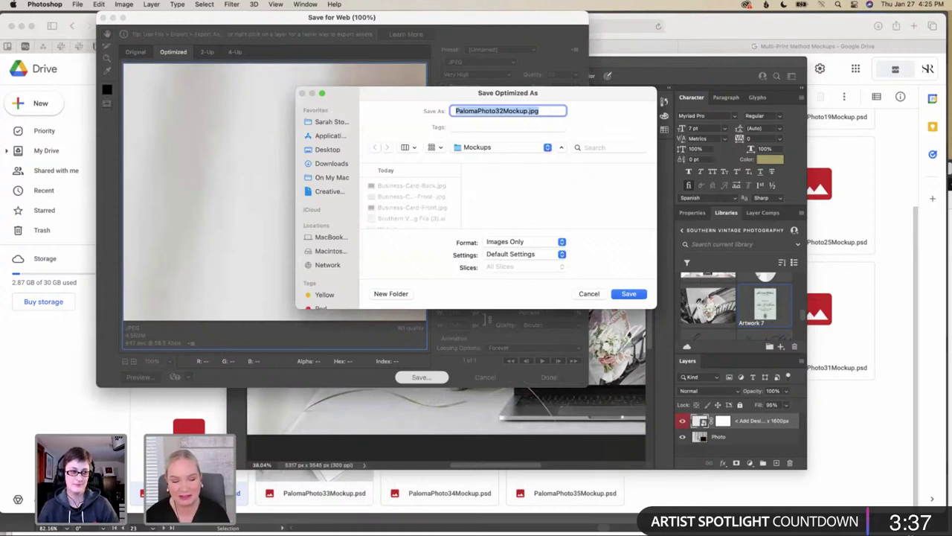
type("WEb")
type("ebs")
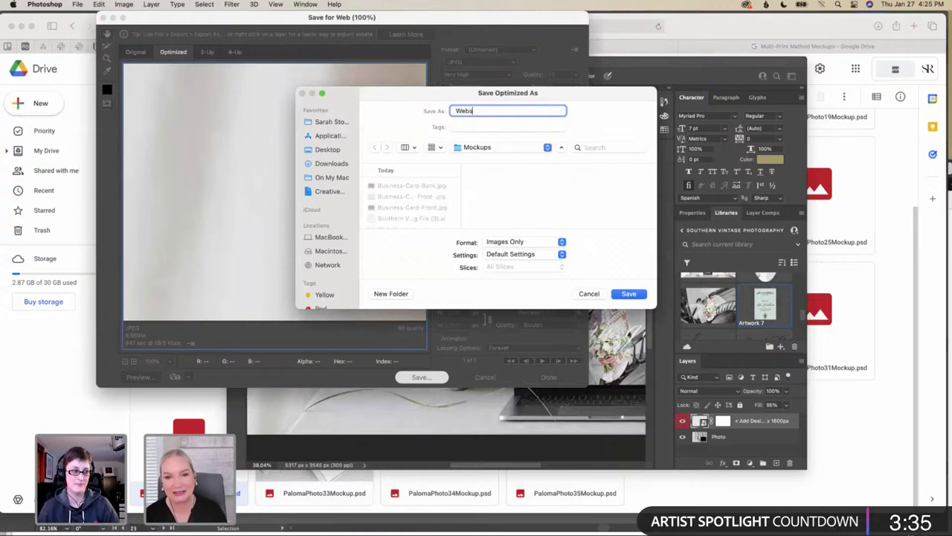
type("ite Mockup")
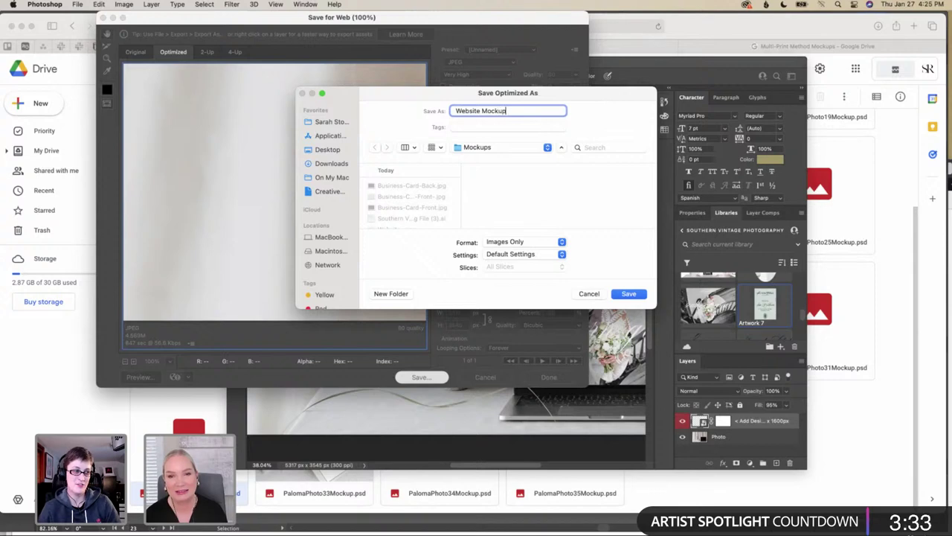
left_click(622, 294)
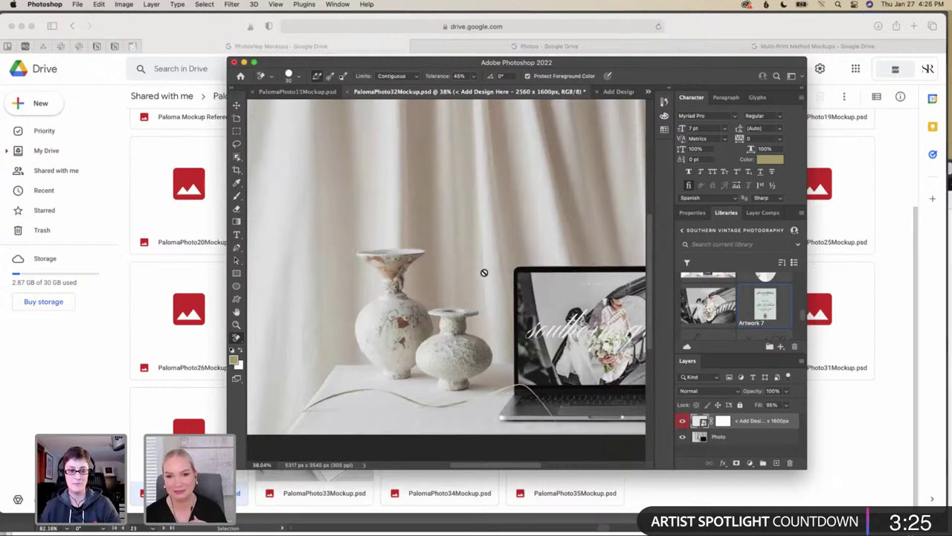
scroll(484, 273, "down", 3)
scroll(483, 272, "up", 3)
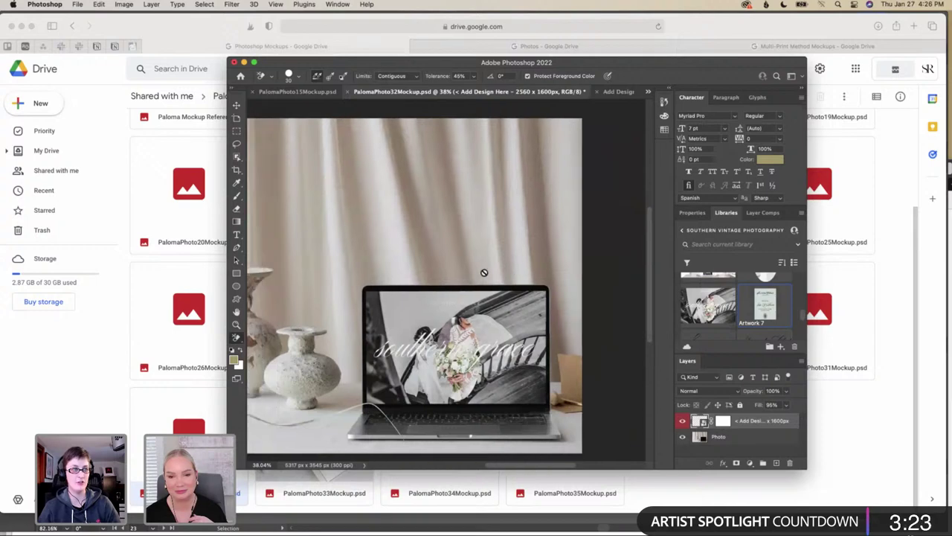
scroll(483, 272, "up", 3)
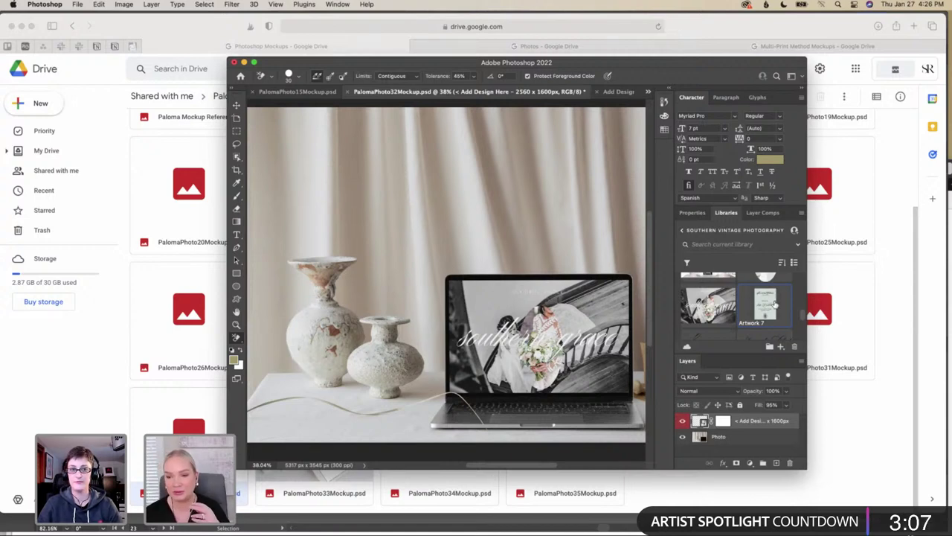
mouse_move(774, 305)
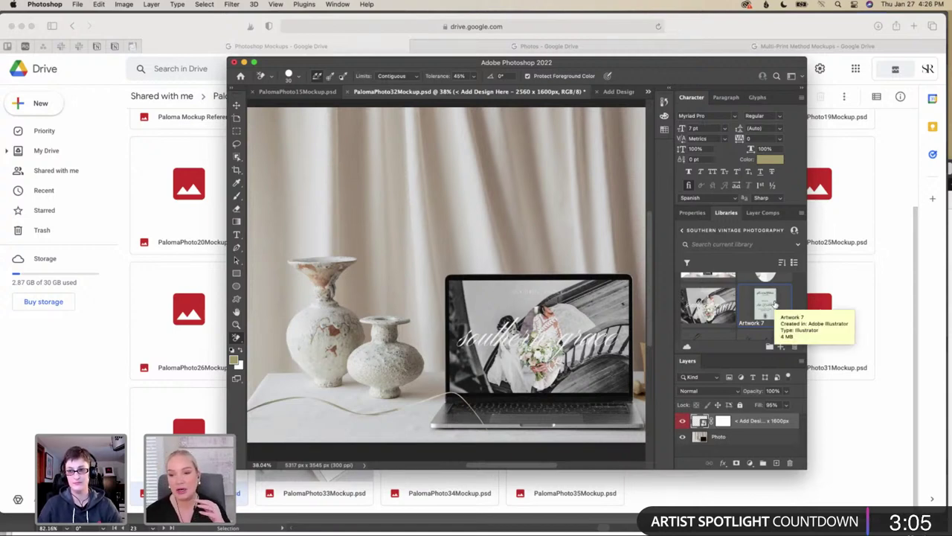
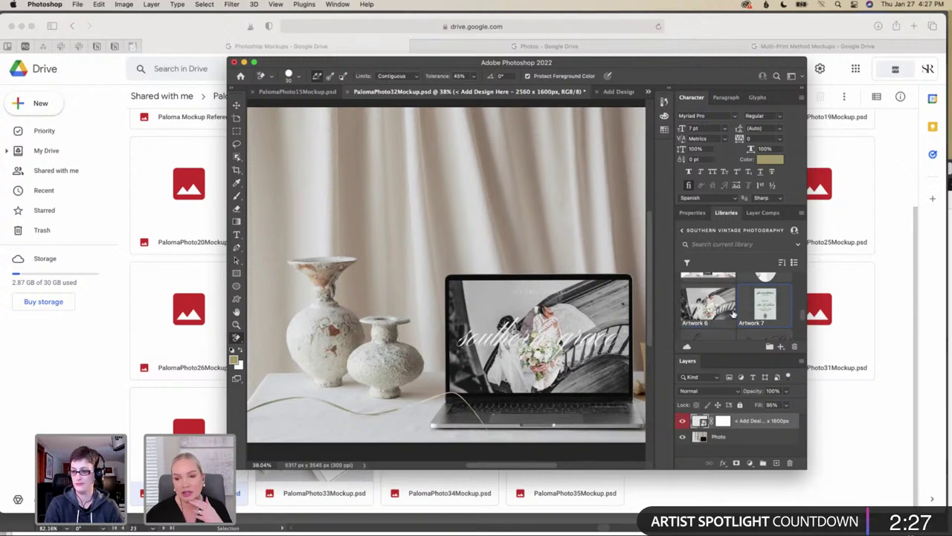
Scroll the Libraries panel and look over the PalomaPhoto15 and laptop mockup documents
scroll(734, 314, "down", 2)
scroll(733, 314, "up", 2)
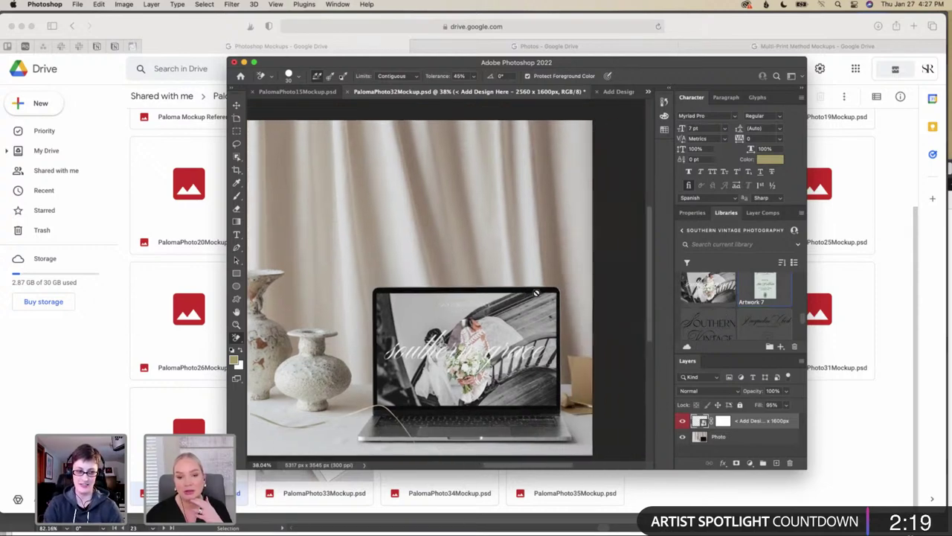
scroll(537, 293, "down", 2)
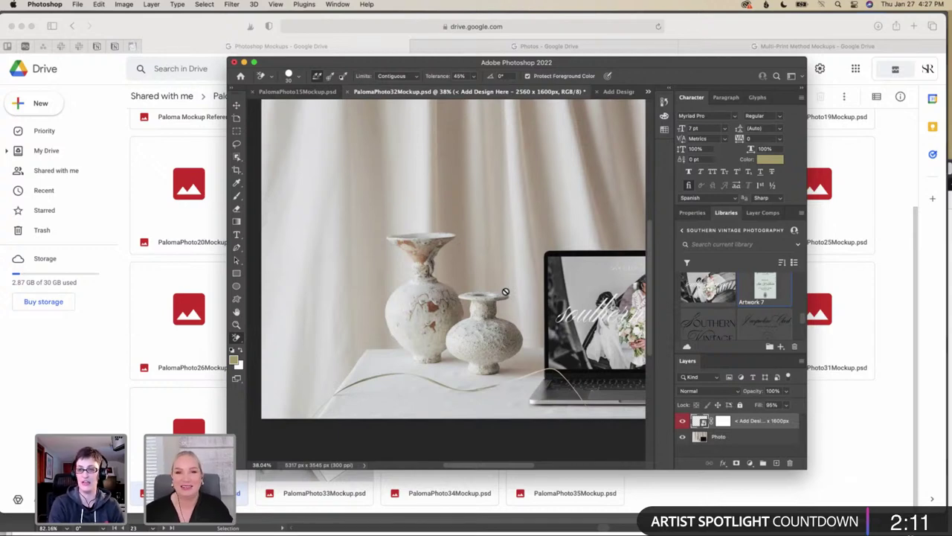
scroll(514, 293, "up", 3)
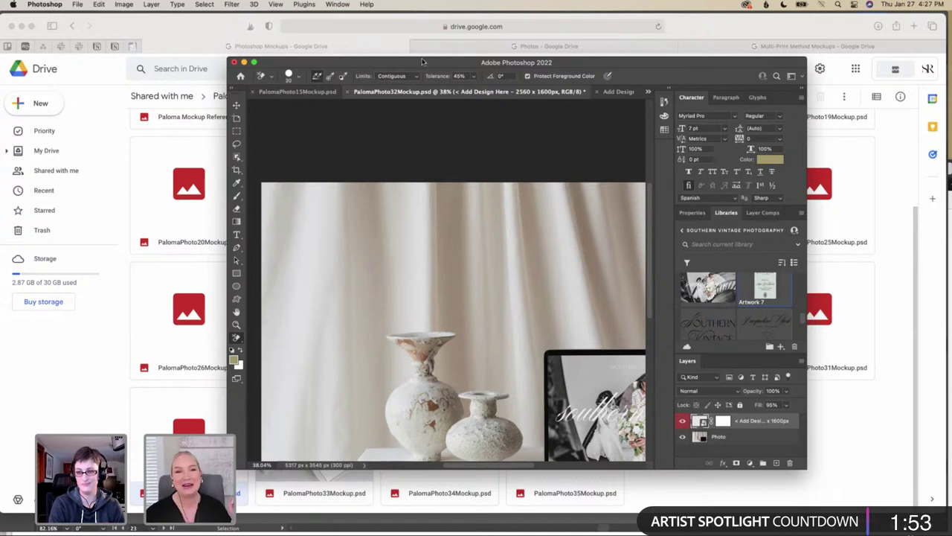
left_click(297, 91)
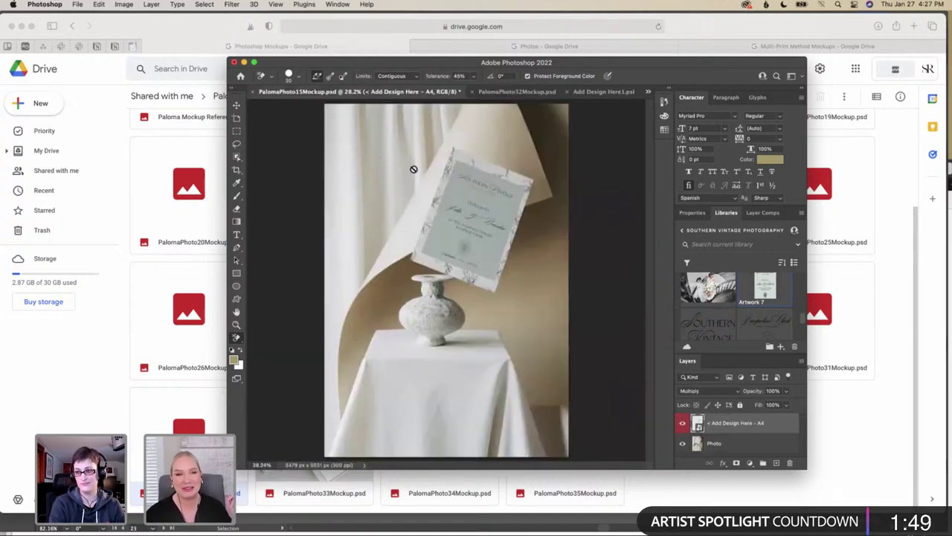
left_click(543, 93)
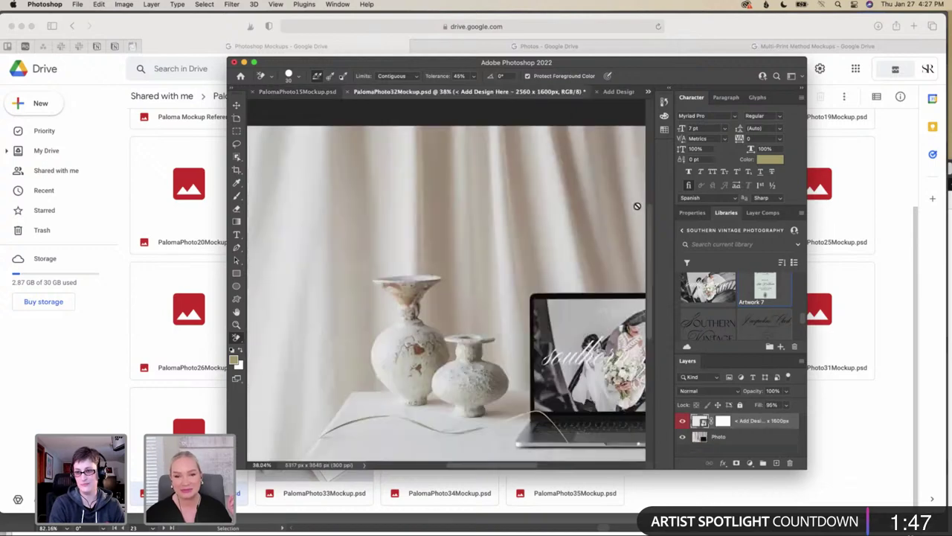
Check the Southern Vintage welcome sign design, then bring the Google Drive page forward
scroll(532, 244, "right", 2)
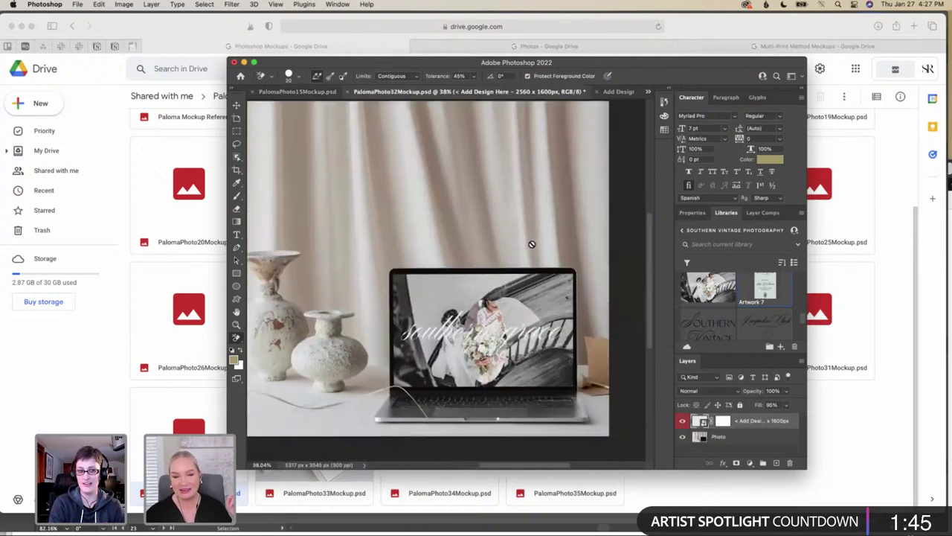
scroll(532, 244, "down", 1)
left_click(628, 93)
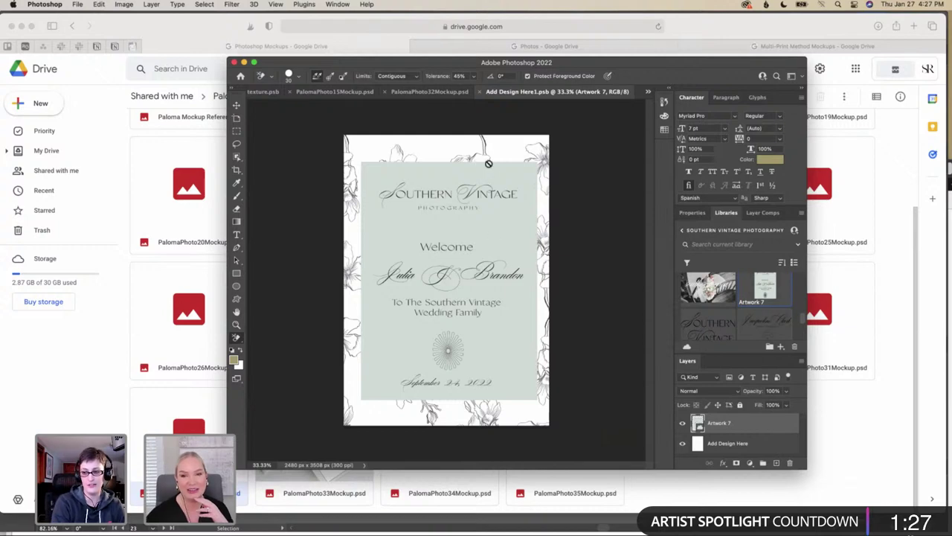
left_click(905, 199)
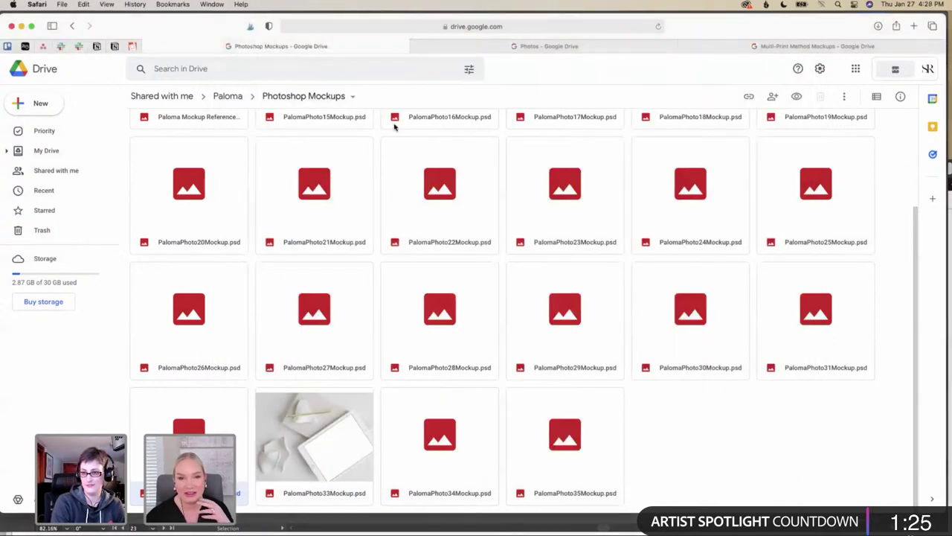
Browse the Paloma folder's Photos subfolder, then return to the Paloma folder
left_click(223, 96)
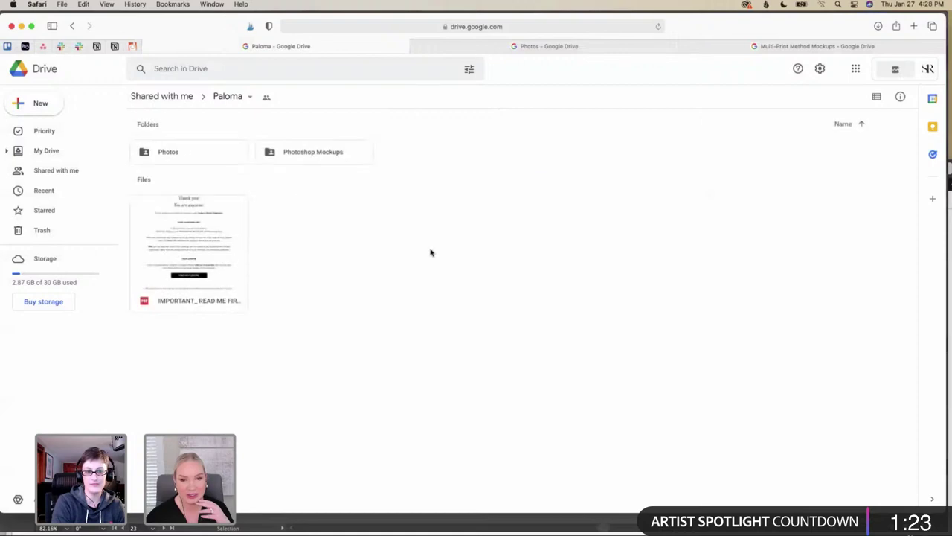
left_click(186, 154)
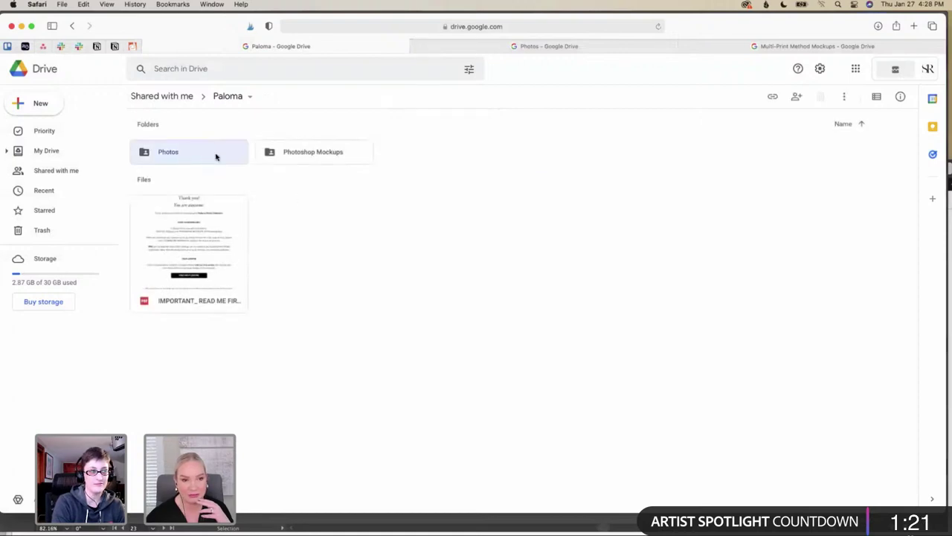
double_click(215, 155)
scroll(465, 299, "down", 3)
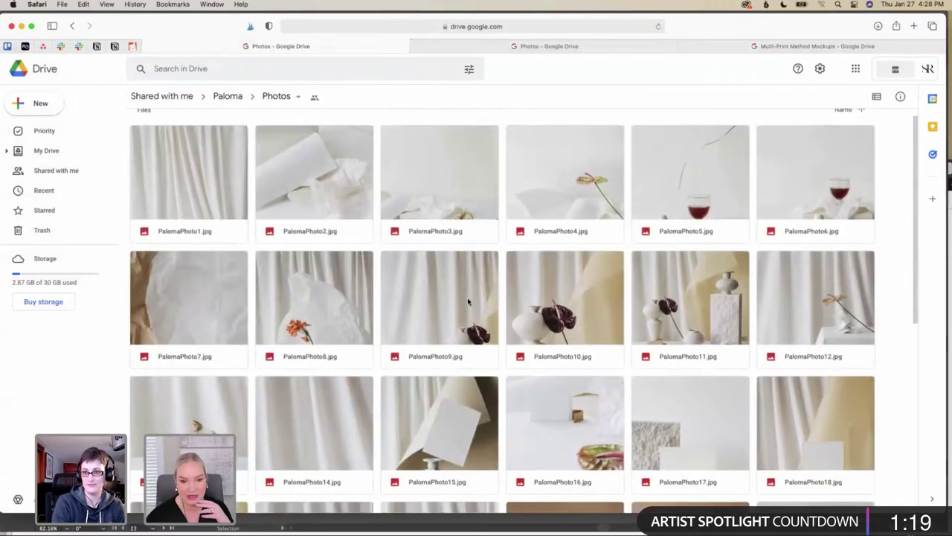
scroll(468, 299, "down", 2)
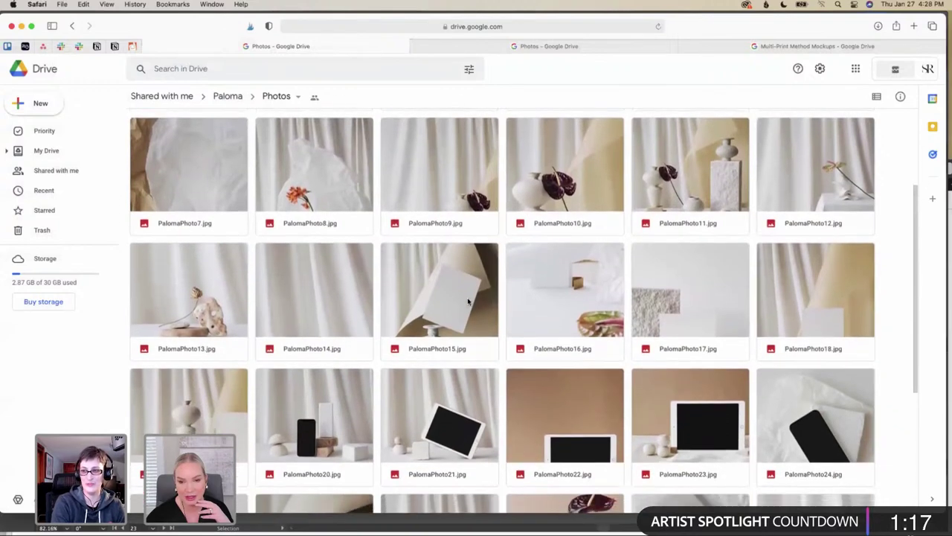
left_click(215, 95)
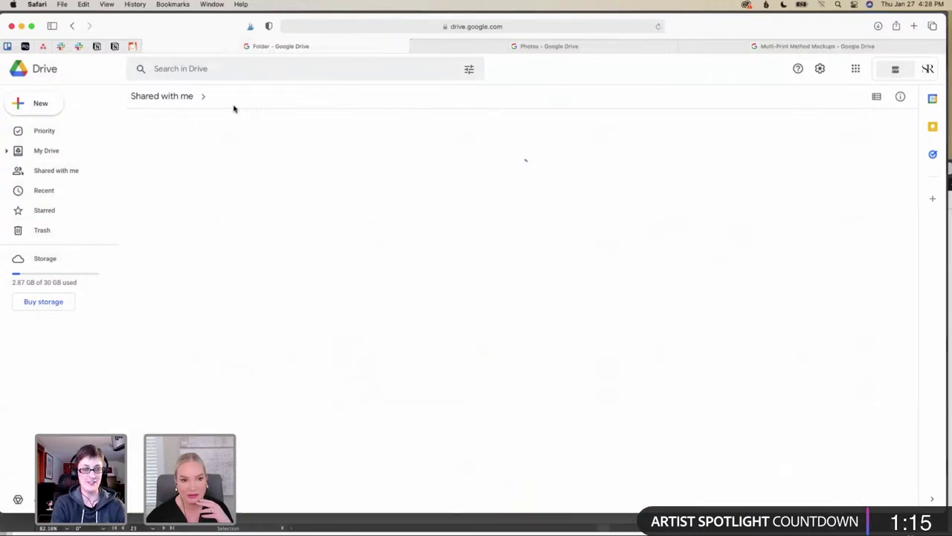
Download PalomaPhoto16Mockup.psd from Photoshop Mockups, bypassing the virus-scan warning
left_click(328, 153)
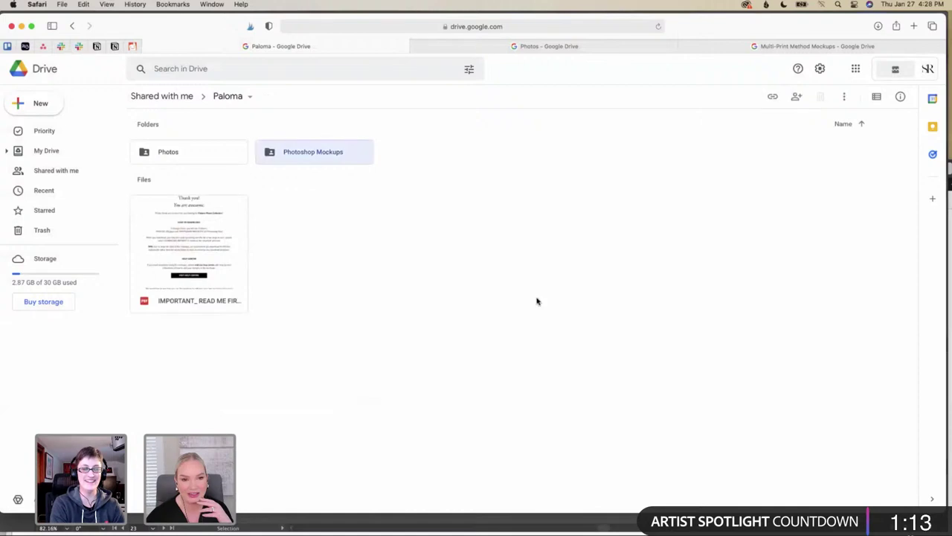
double_click(337, 161)
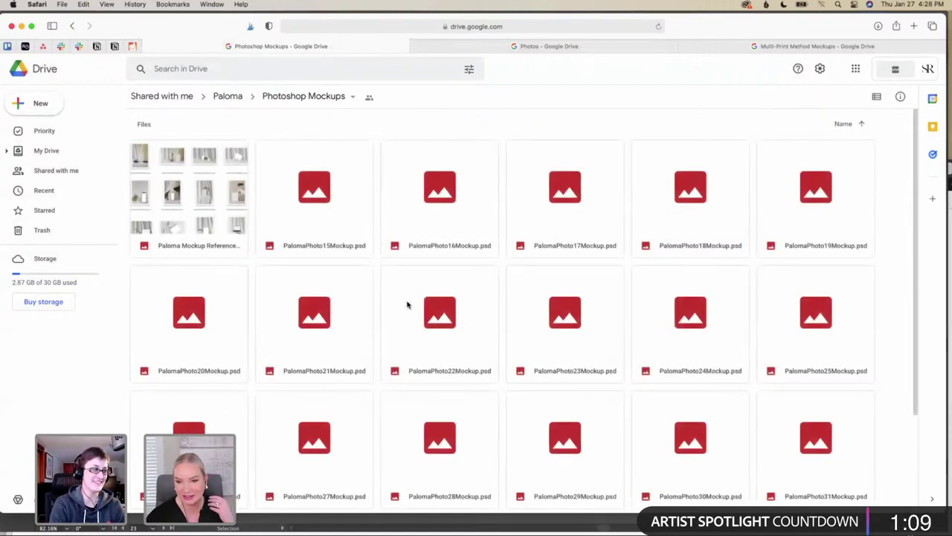
right_click(471, 246)
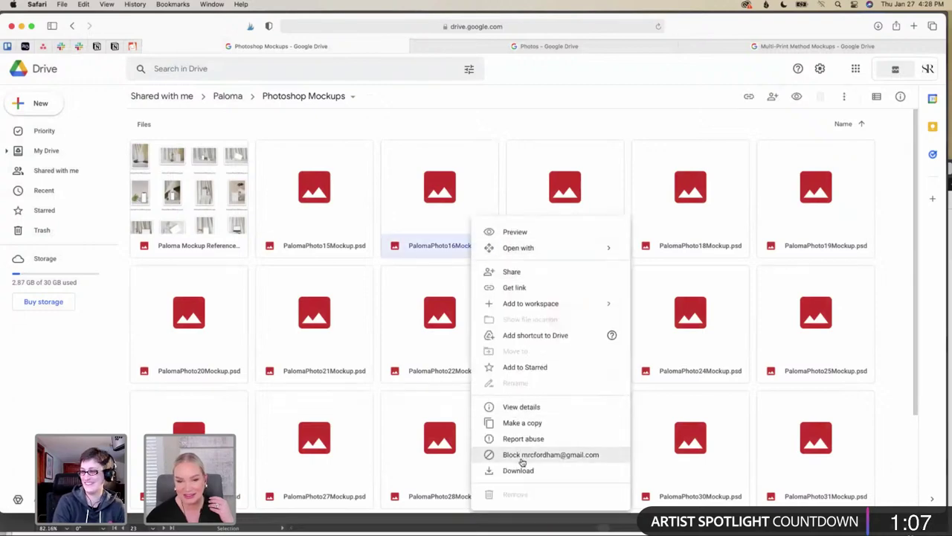
left_click(525, 471)
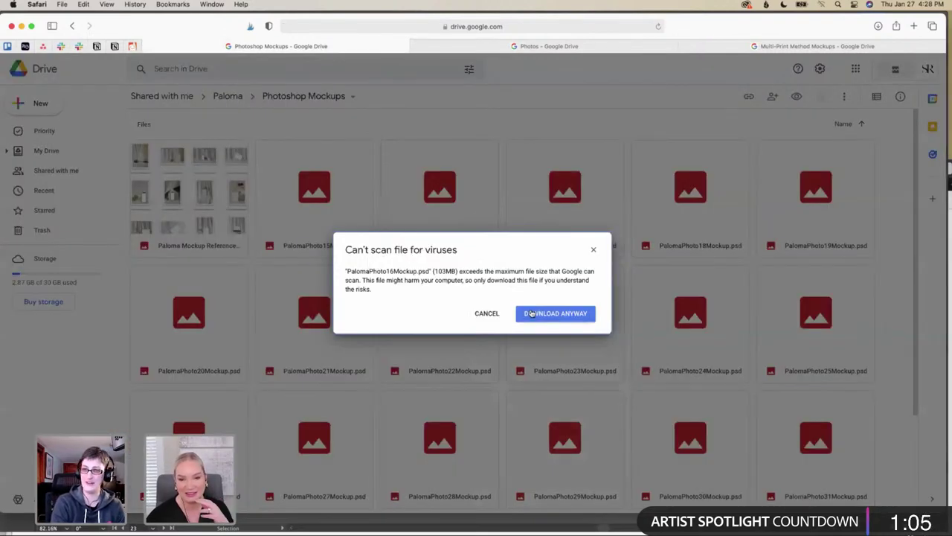
left_click(533, 313)
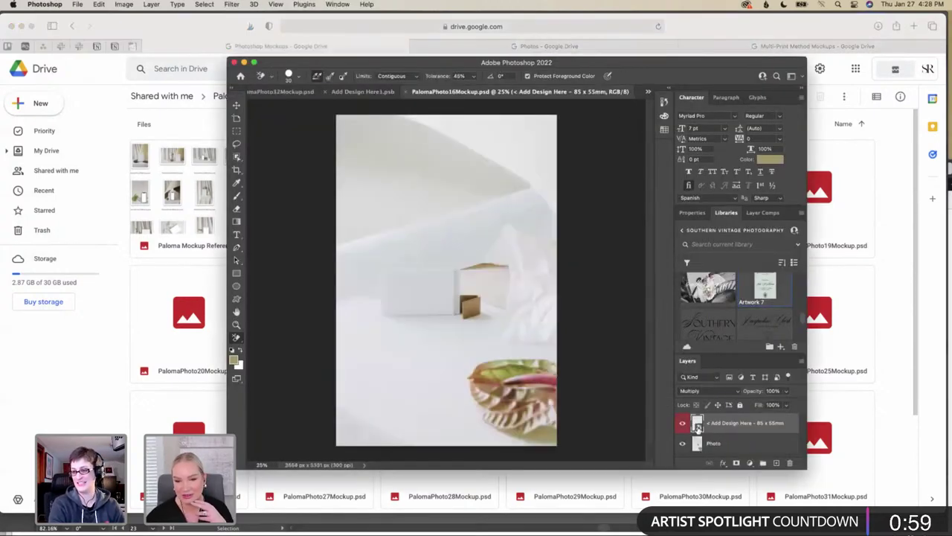
Open the Add Design Here smart object, then try Save for Web and cancel it
double_click(697, 426)
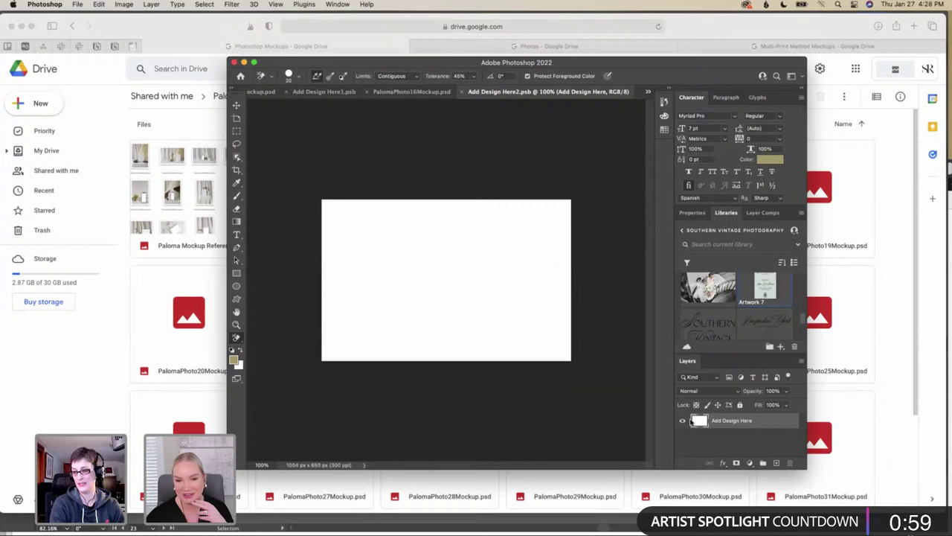
left_click(77, 4)
mouse_move(103, 143)
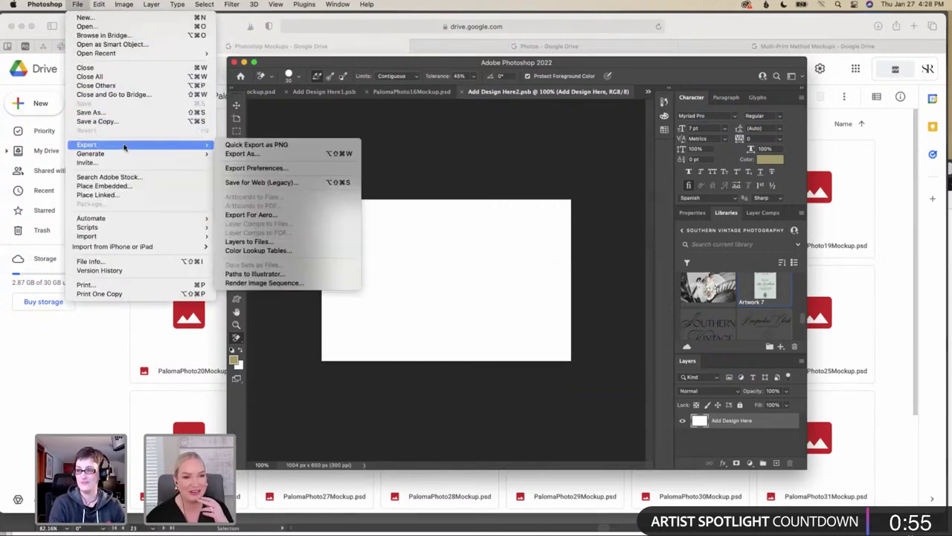
left_click(275, 185)
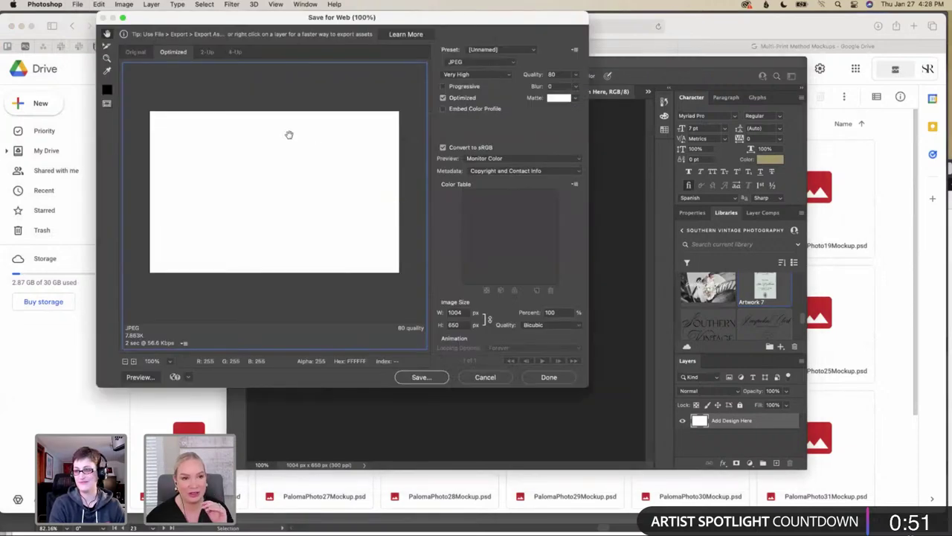
left_click(500, 380)
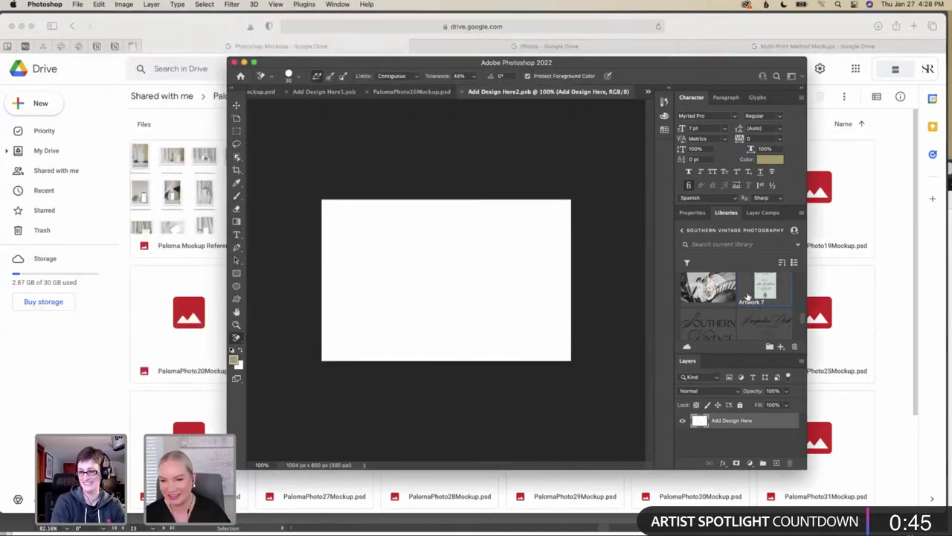
Start File > Place Embedded to browse for an image in the Mockups folder
scroll(748, 297, "down", 1)
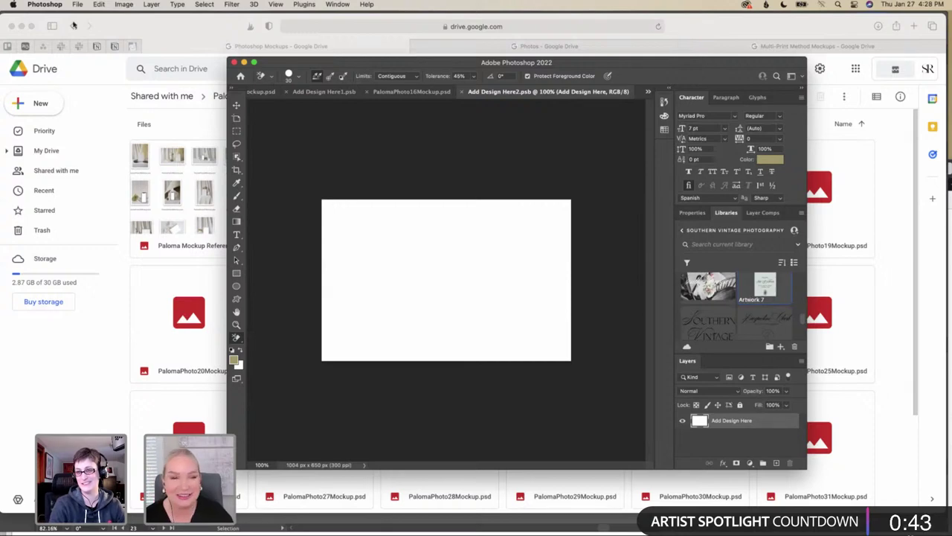
left_click(76, 4)
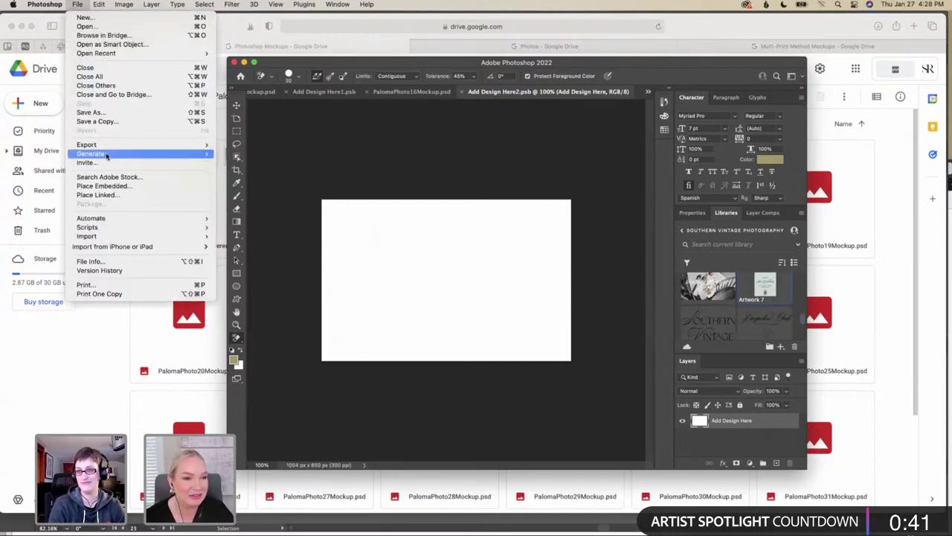
left_click(112, 185)
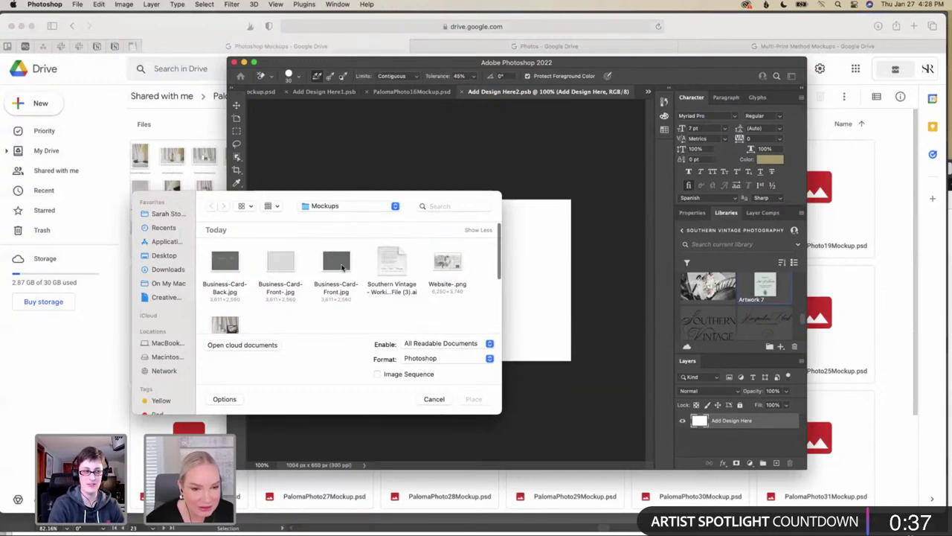
Place Business-Card-Front-.jpg stretched to fill the Add Design Here2.psb canvas, and save
left_click(277, 263)
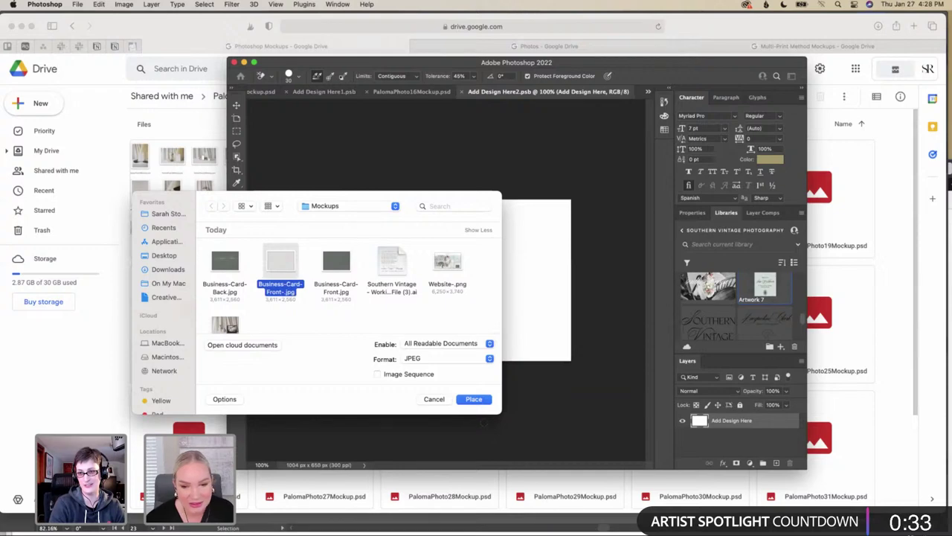
left_click(482, 402)
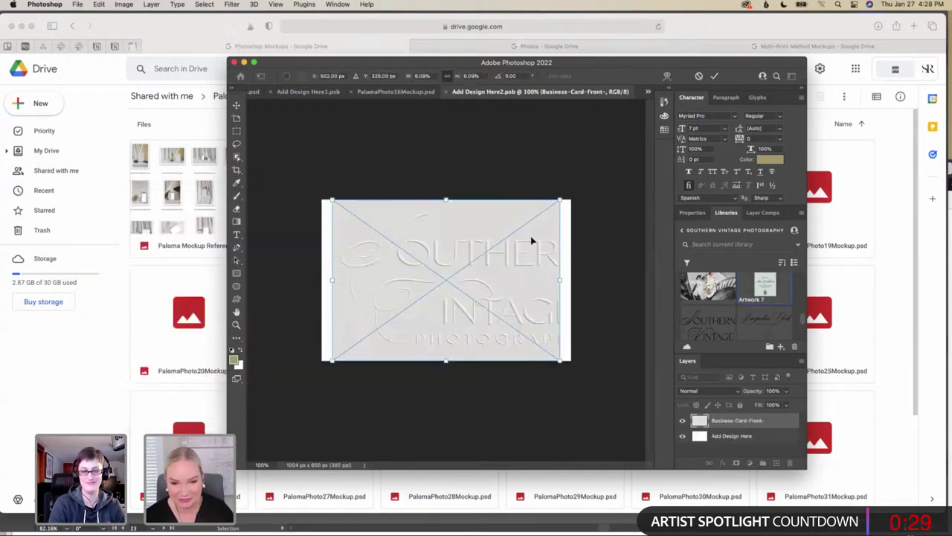
left_click_drag(564, 281, 570, 281)
left_click_drag(332, 281, 322, 282)
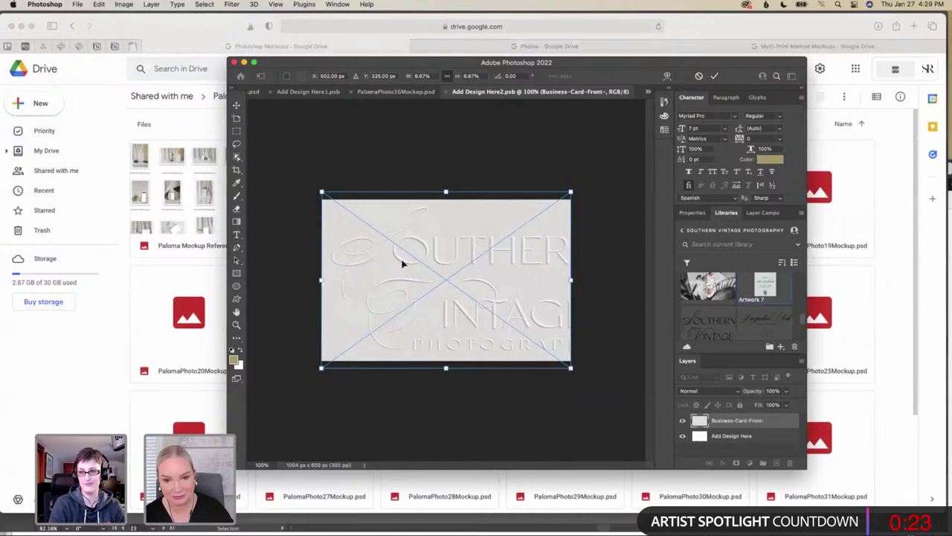
key("Return")
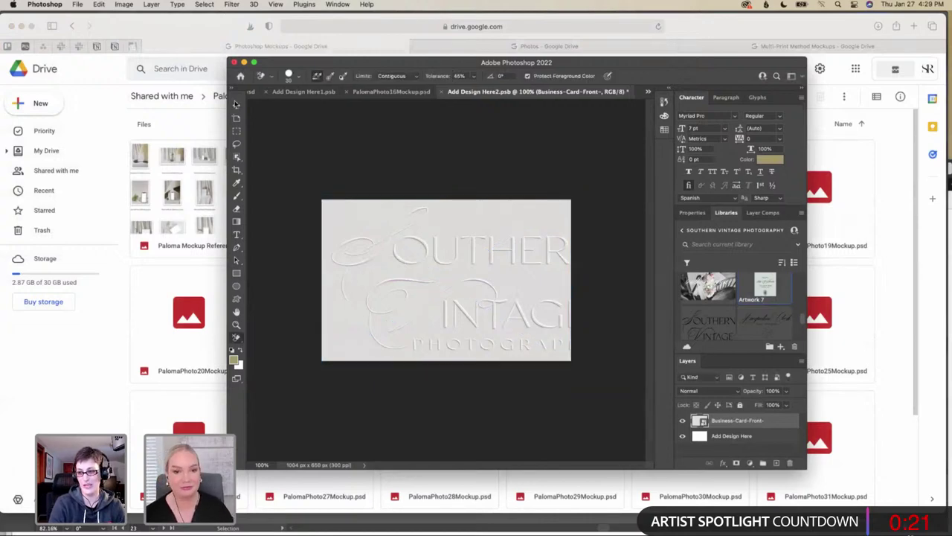
left_click(76, 6)
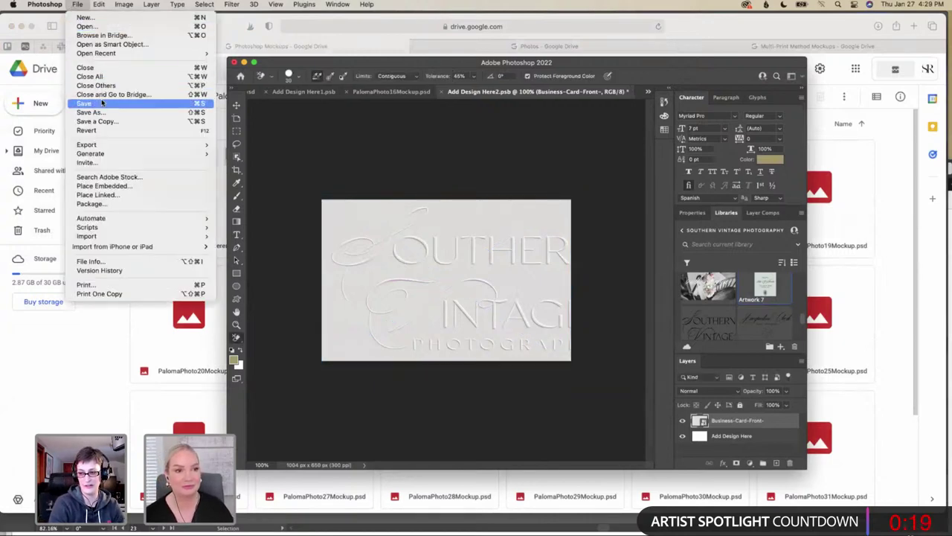
left_click(112, 103)
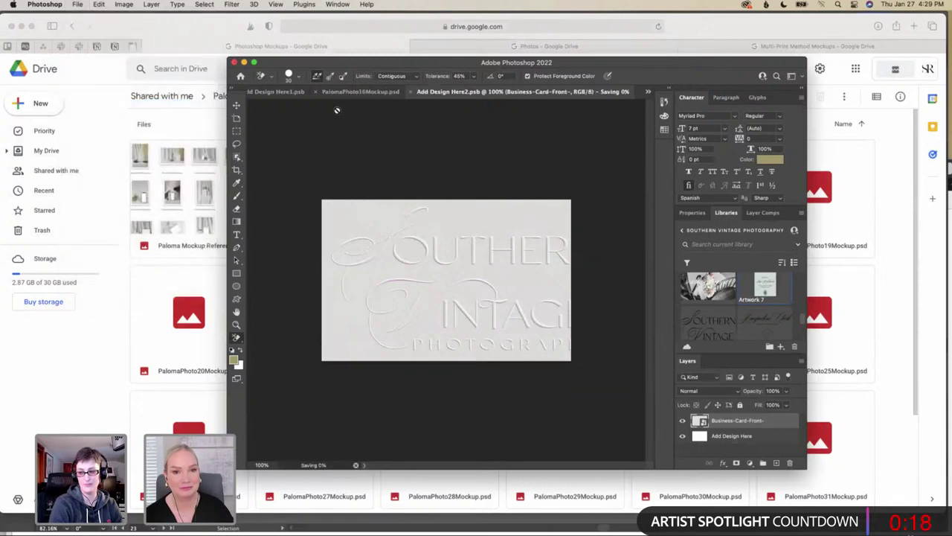
left_click(388, 92)
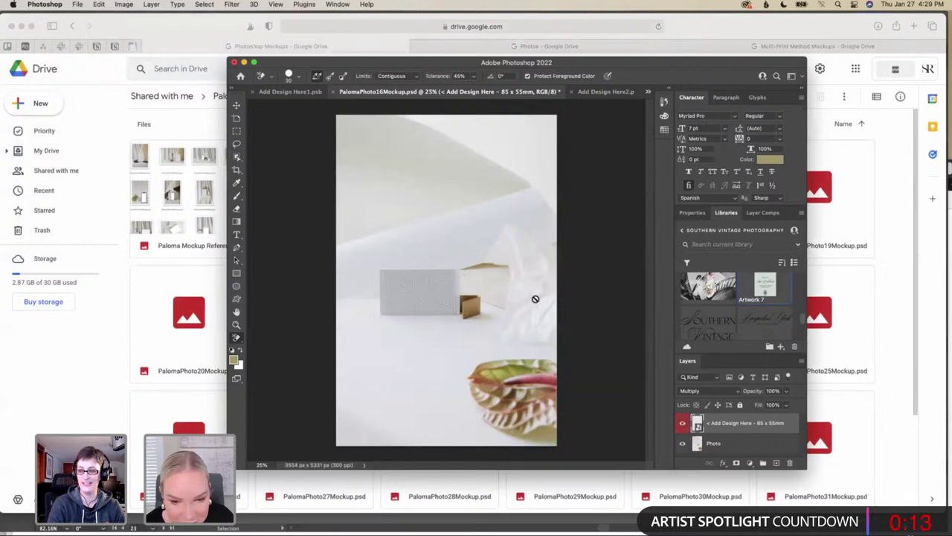
scroll(534, 298, "up", 5)
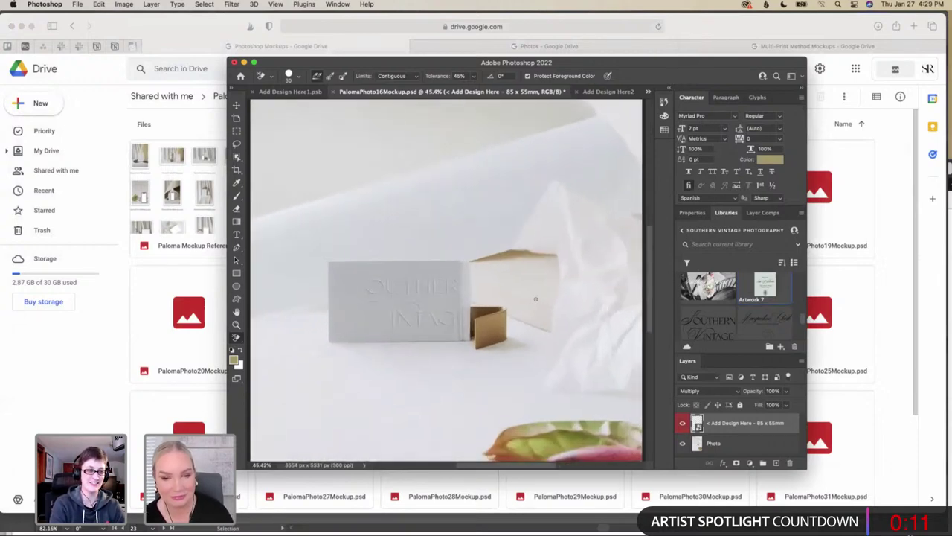
scroll(535, 298, "down", 5)
scroll(535, 299, "left", 5)
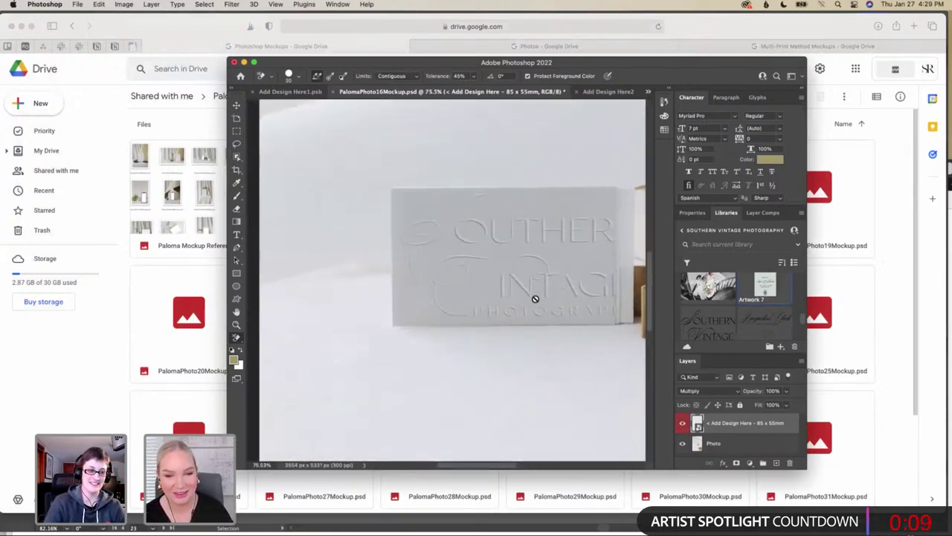
scroll(534, 298, "right", 5)
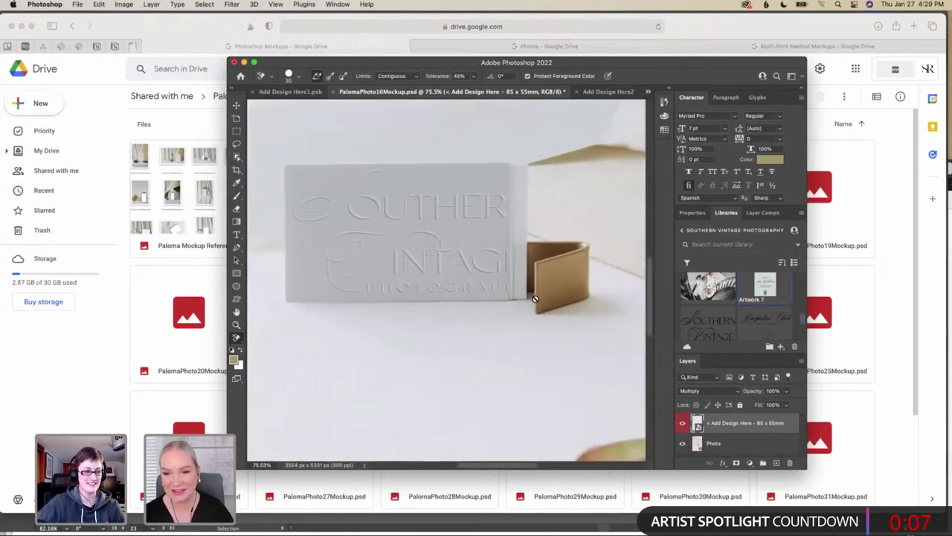
scroll(534, 298, "down", 2)
scroll(534, 298, "down", 3)
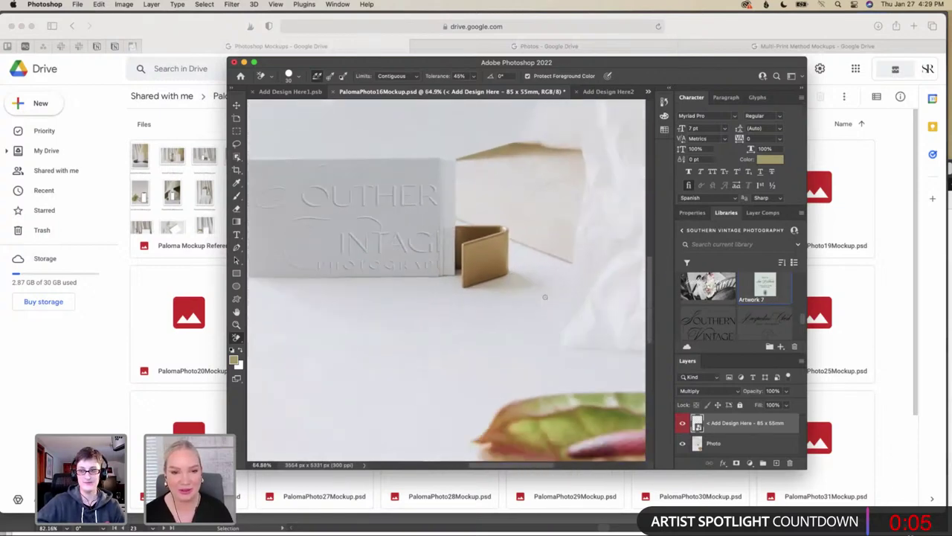
scroll(545, 297, "down", 4)
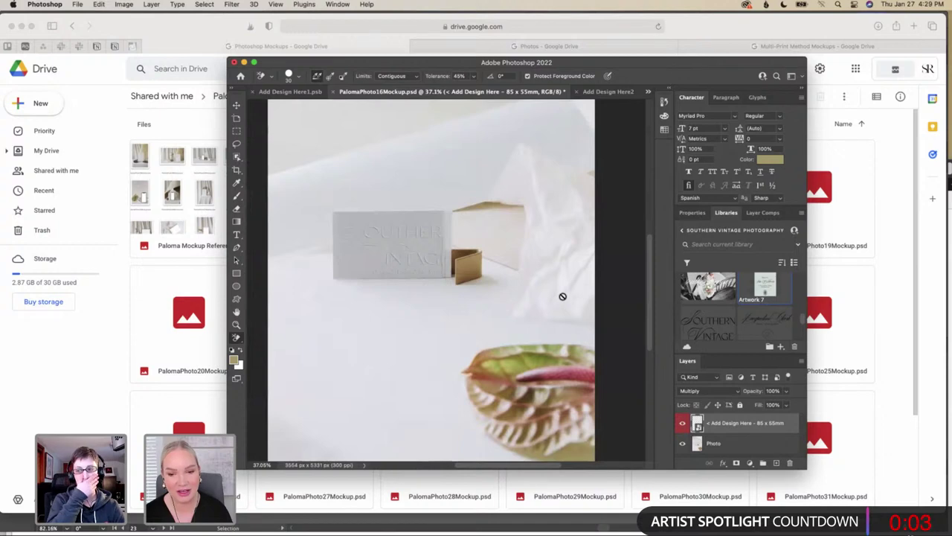
scroll(557, 295, "down", 1)
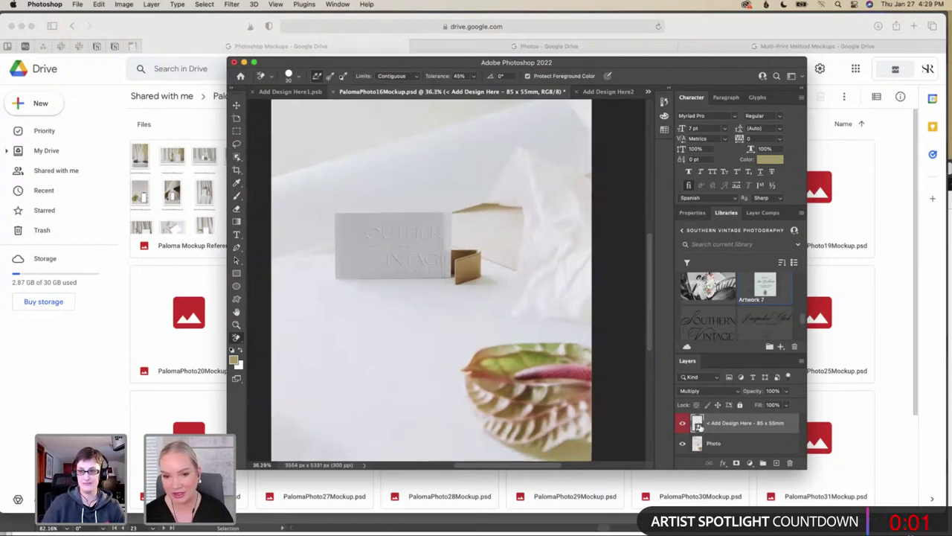
double_click(697, 423)
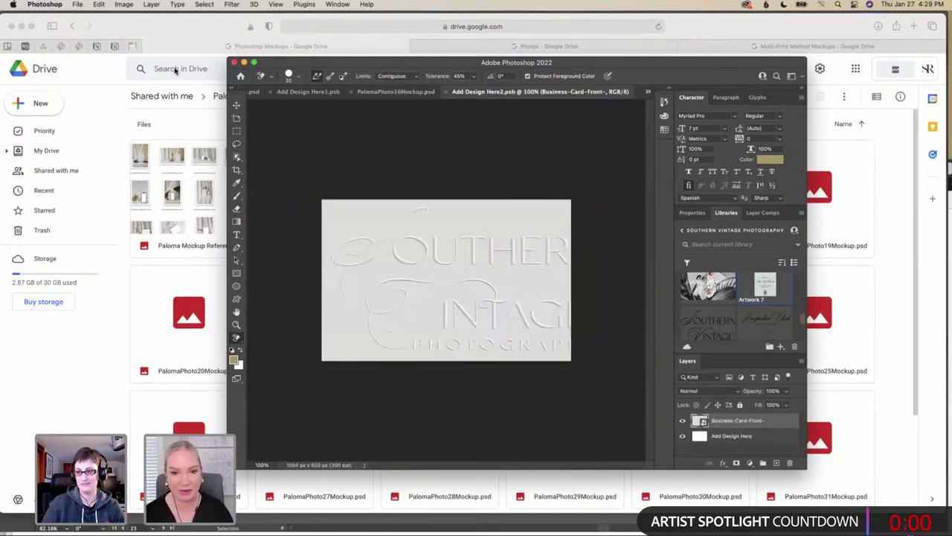
Place Business-Card-Front.jpg as a linked layer, stretched to fill the card canvas
left_click(78, 5)
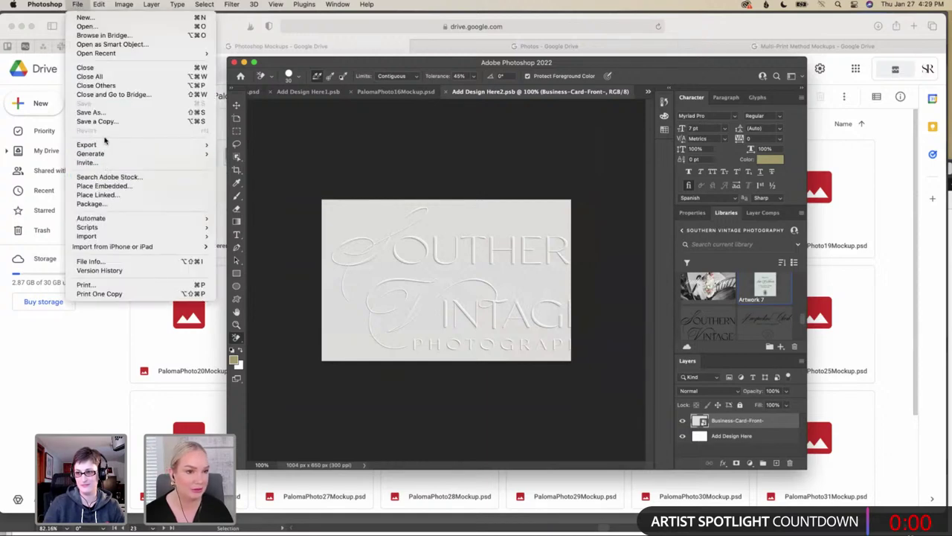
mouse_move(105, 145)
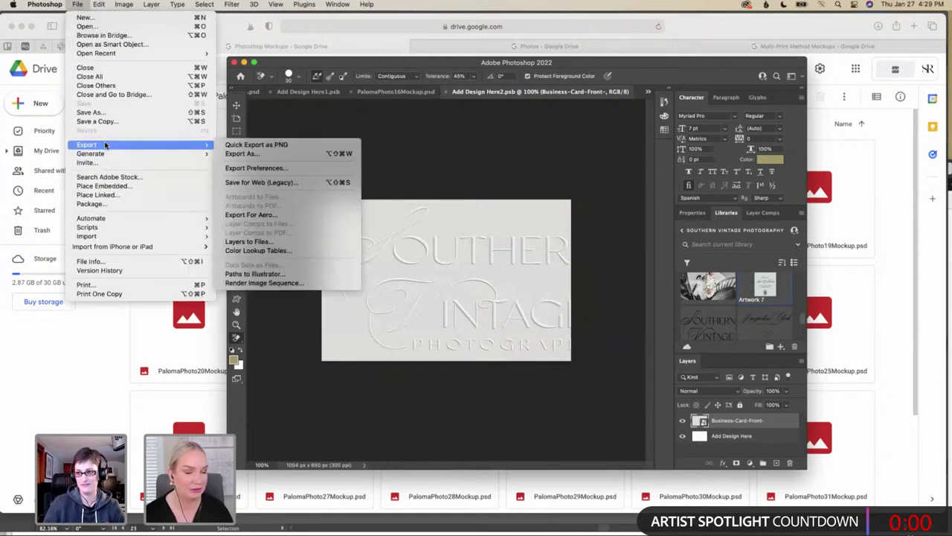
left_click(106, 196)
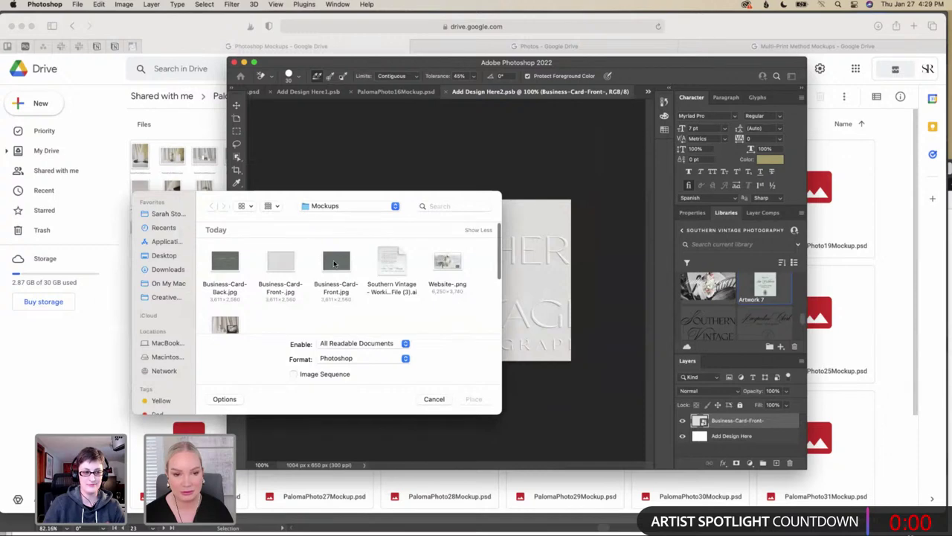
left_click(337, 261)
left_click(480, 399)
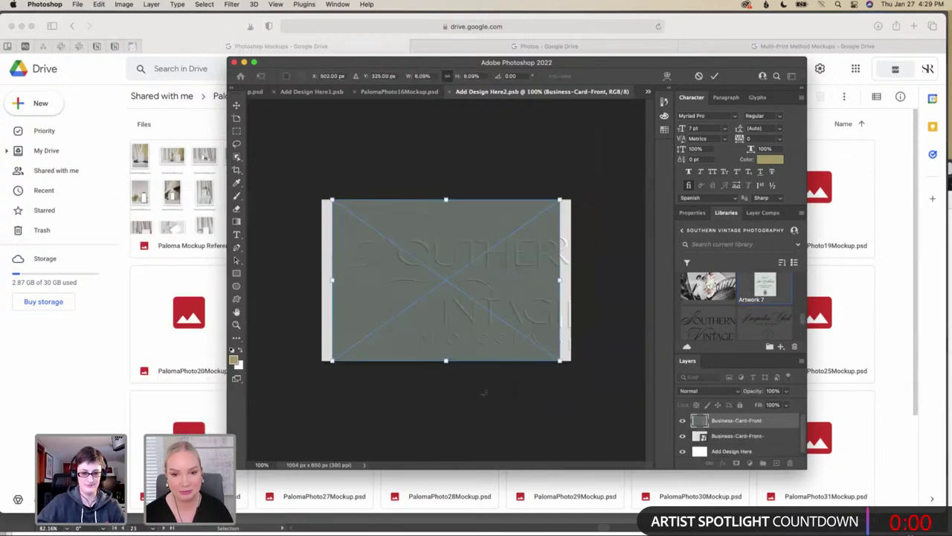
left_click_drag(560, 281, 562, 284)
left_click_drag(334, 280, 322, 281)
key("Return")
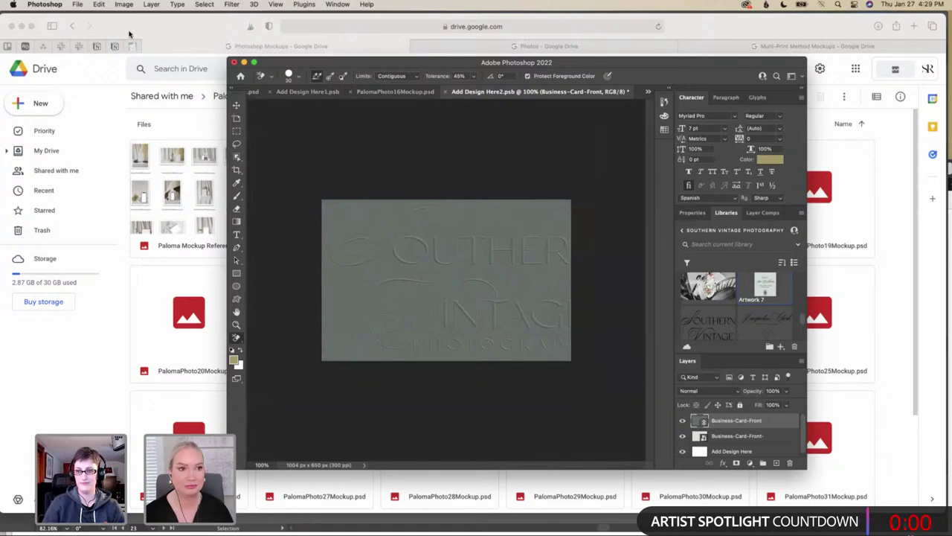
Save the card design and return to PalomaPhoto16Mockup.psd
left_click(78, 5)
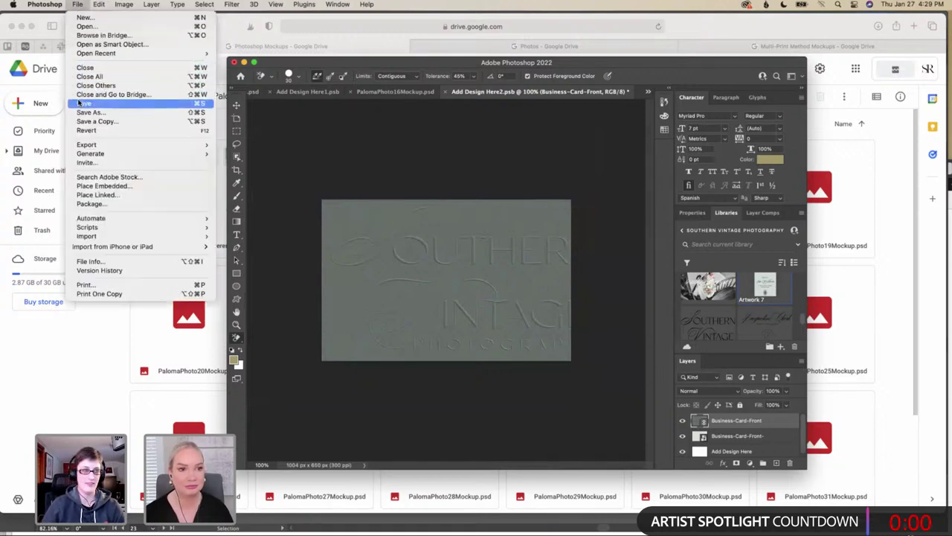
key("super+s")
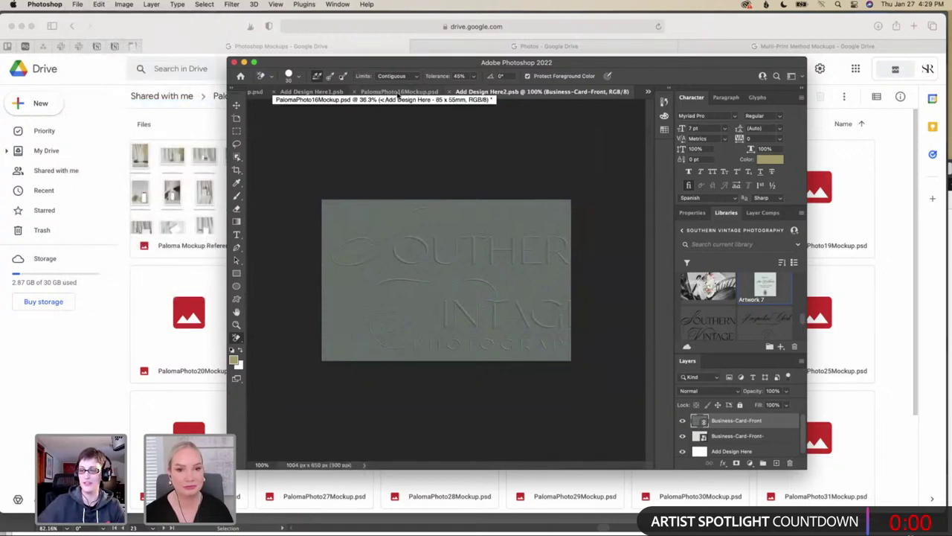
left_click(398, 92)
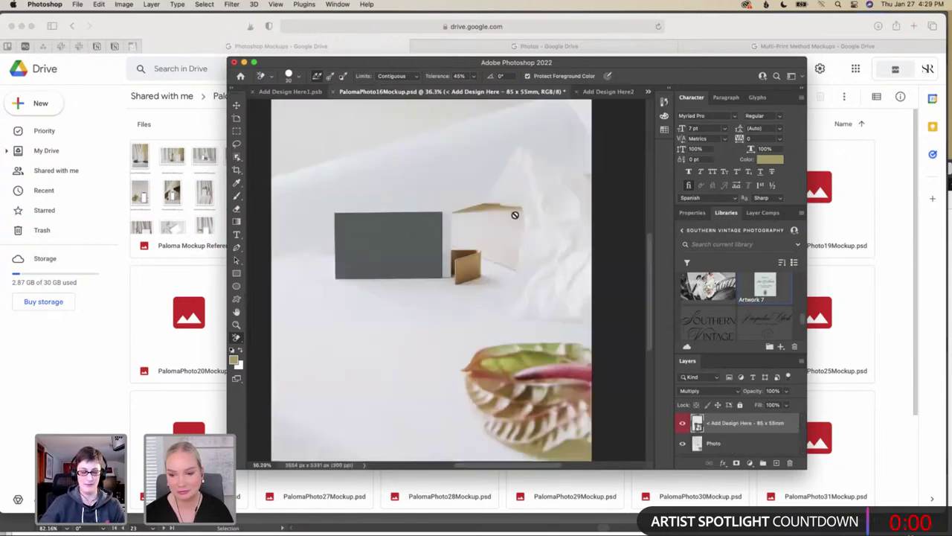
Zoom and pan over the mockup's green card, then return to Add Design Here2.psb
scroll(495, 225, "down", 3)
scroll(496, 226, "left", 3)
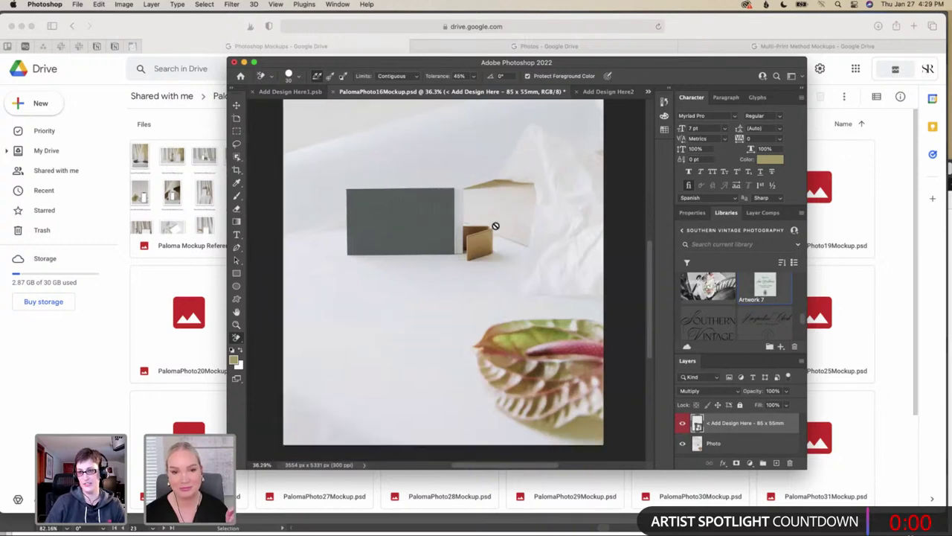
scroll(496, 225, "up", 3)
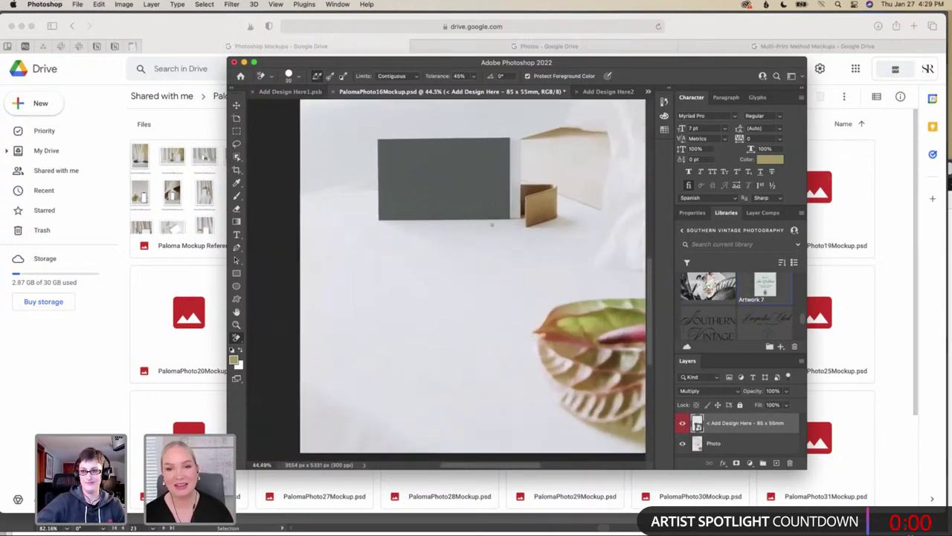
scroll(491, 225, "down", 3)
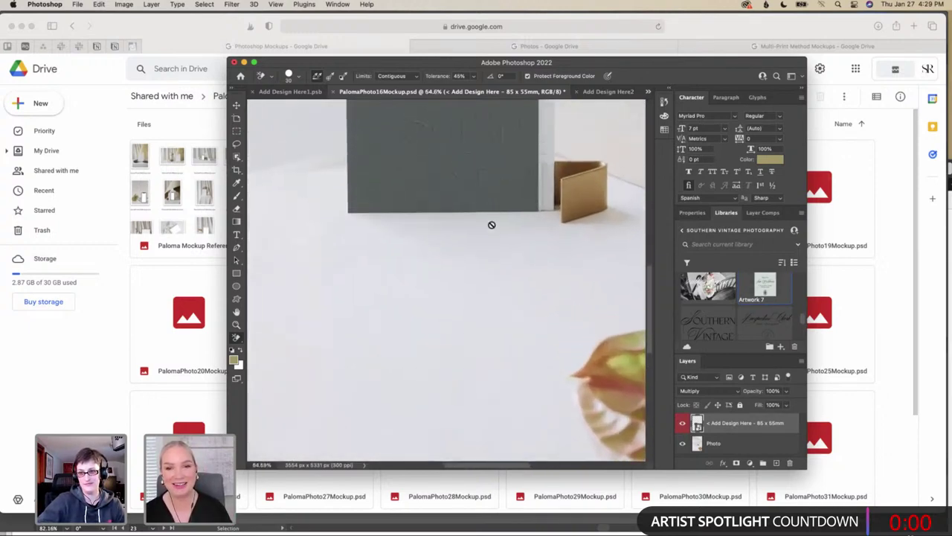
scroll(491, 224, "up", 2)
scroll(491, 225, "down", 2)
scroll(491, 225, "down", 1)
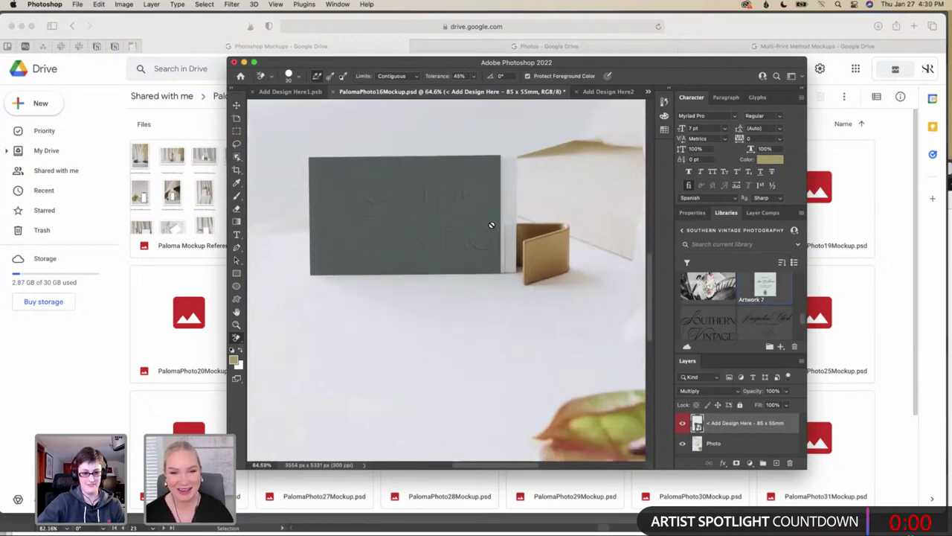
scroll(491, 225, "down", 2)
scroll(491, 224, "right", 3)
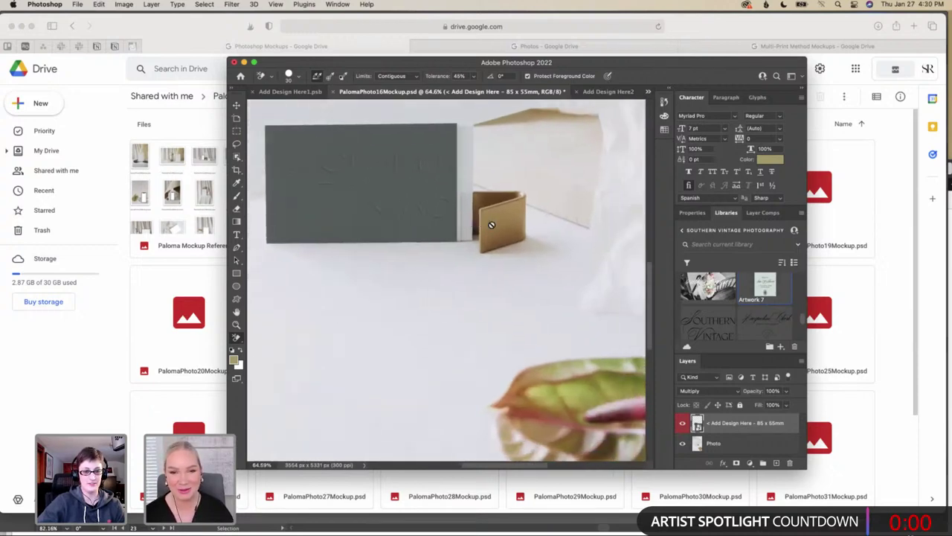
left_click(610, 91)
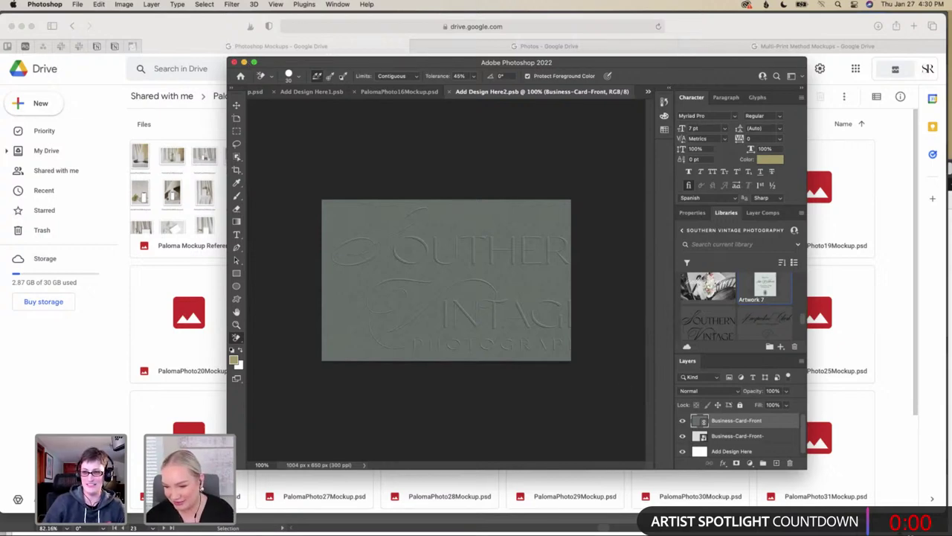
Restore the minimized Safari window with the interior design studio's site from the Dock
mouse_move(790, 520)
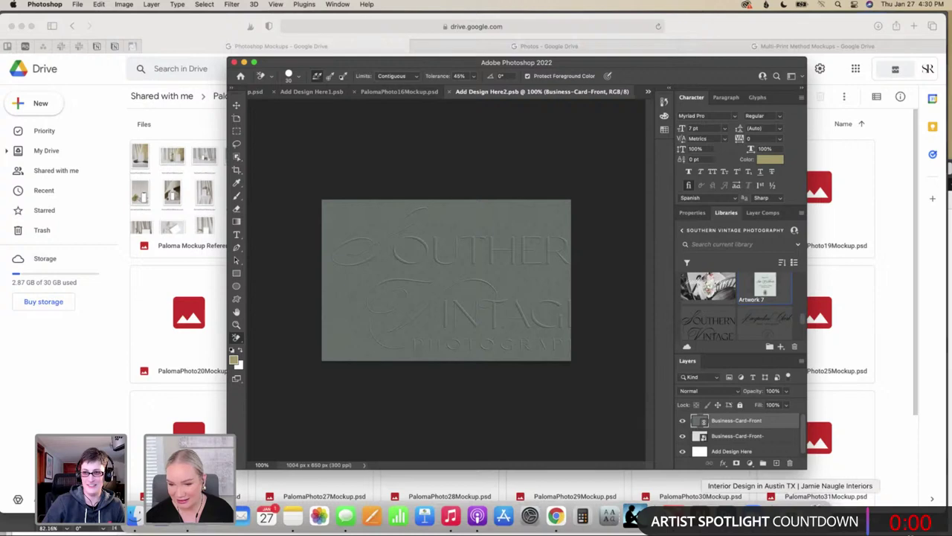
left_click(790, 520)
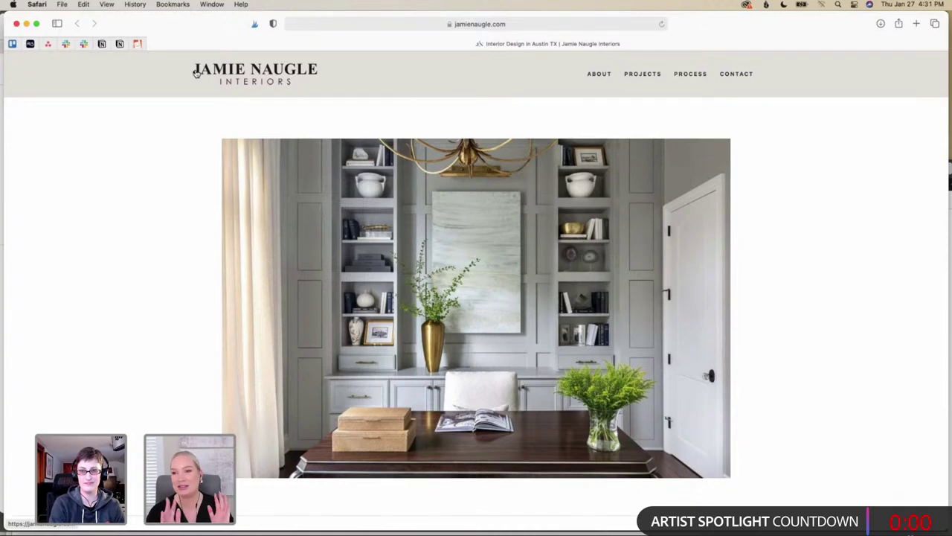
Go to the studio's Projects page and open the Barton Creek photo gallery
scroll(194, 108, "down", 5)
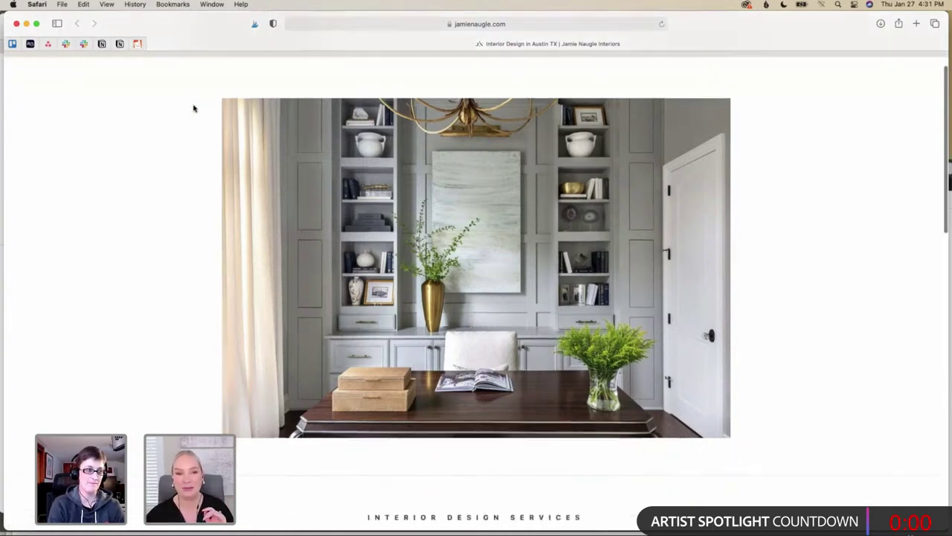
scroll(194, 107, "down", 12)
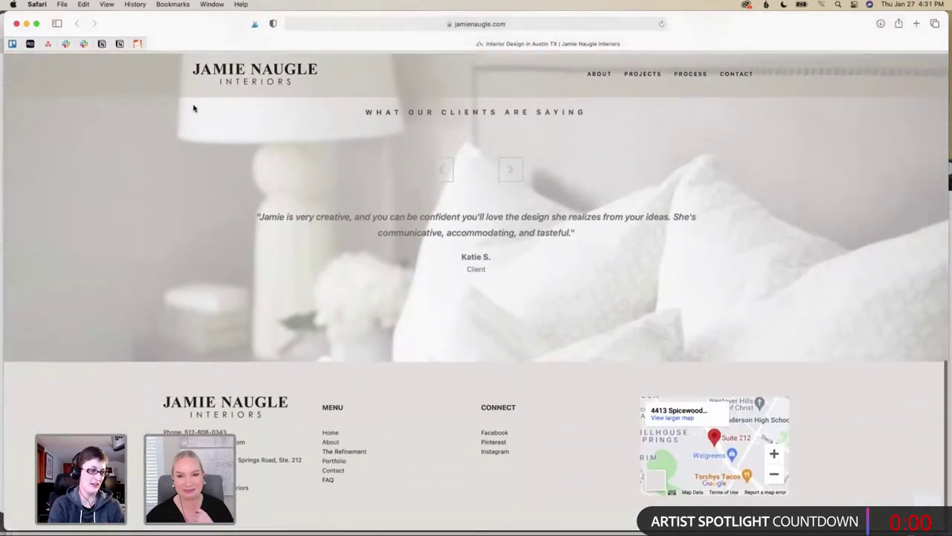
scroll(194, 107, "up", 8)
left_click(640, 75)
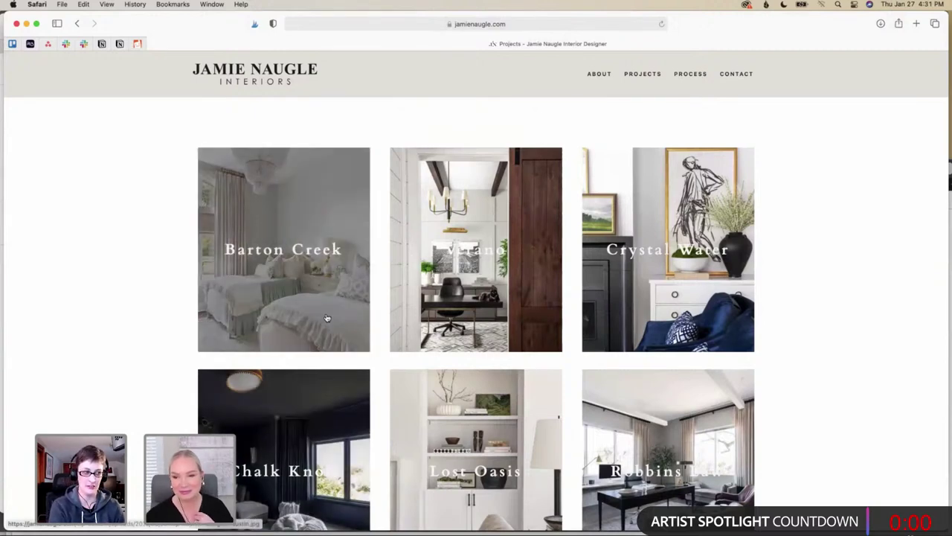
left_click(327, 318)
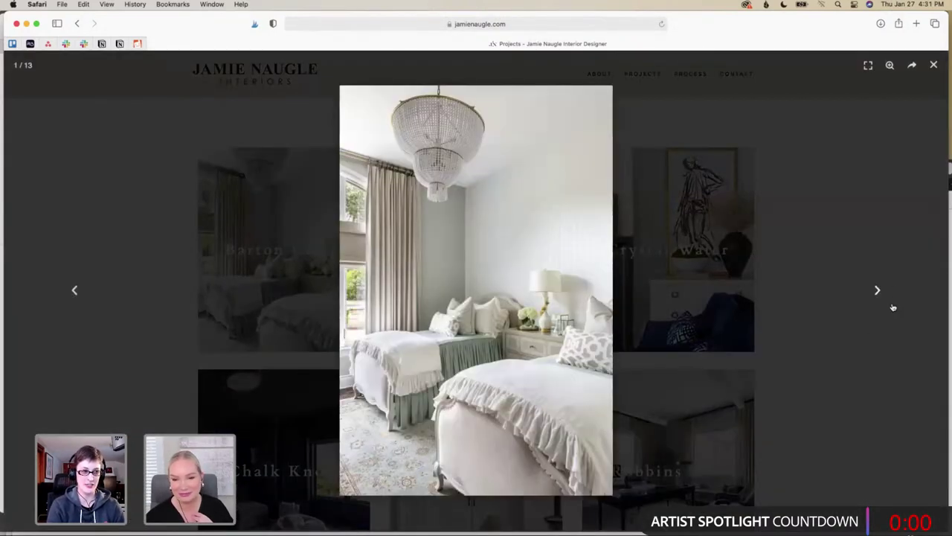
Page through all Barton Creek photos, wrapping around to the second image
left_click(879, 290)
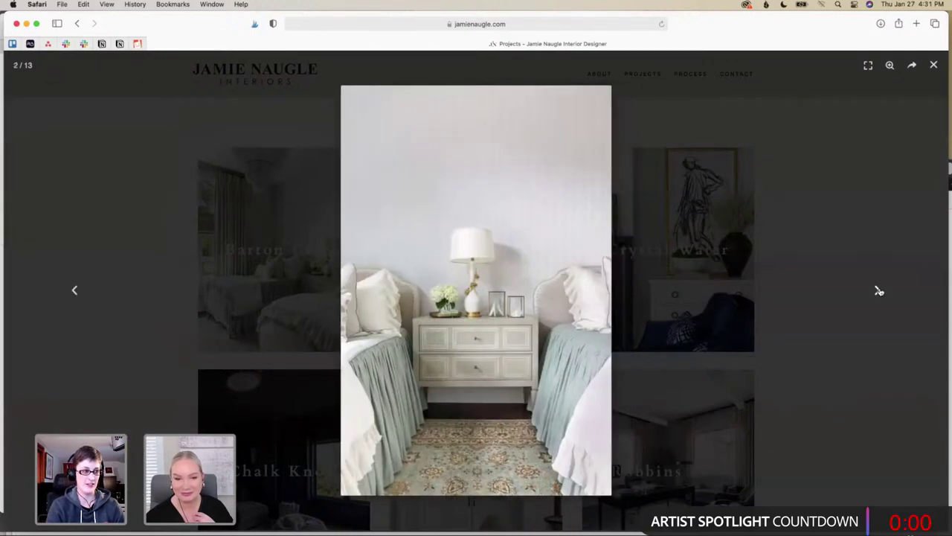
left_click(878, 291)
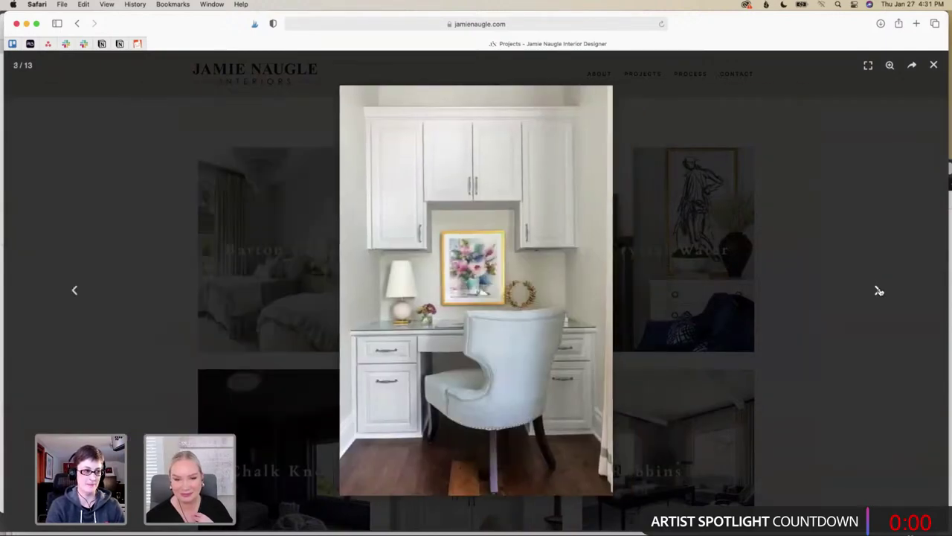
left_click(878, 291)
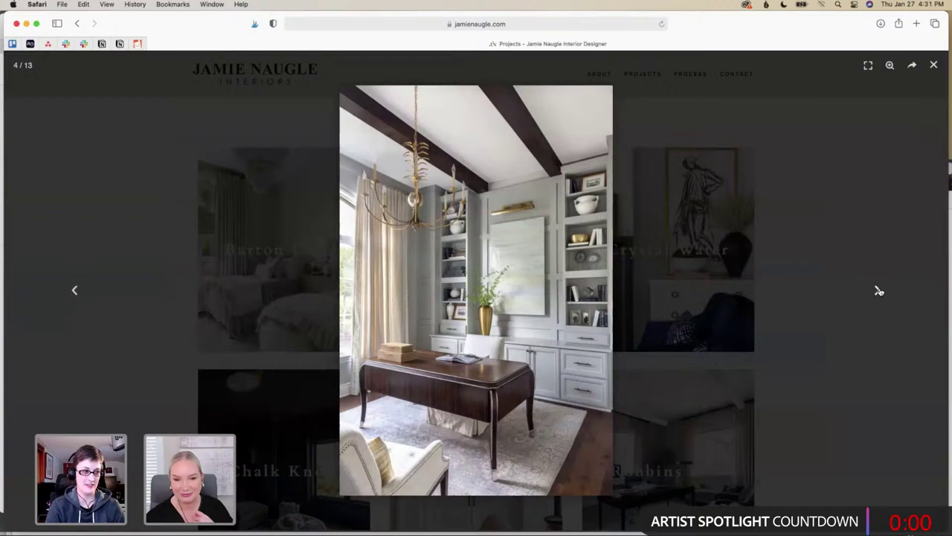
left_click(878, 290)
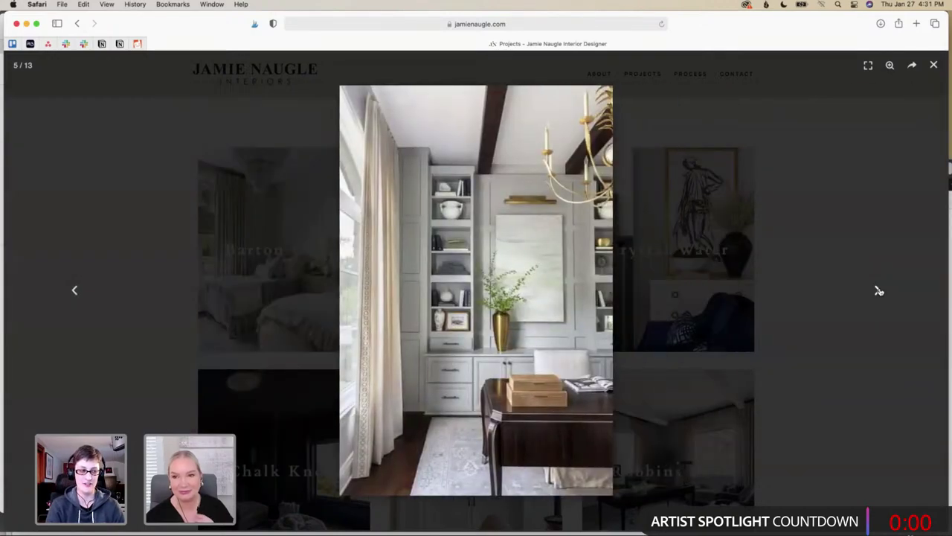
left_click(878, 290)
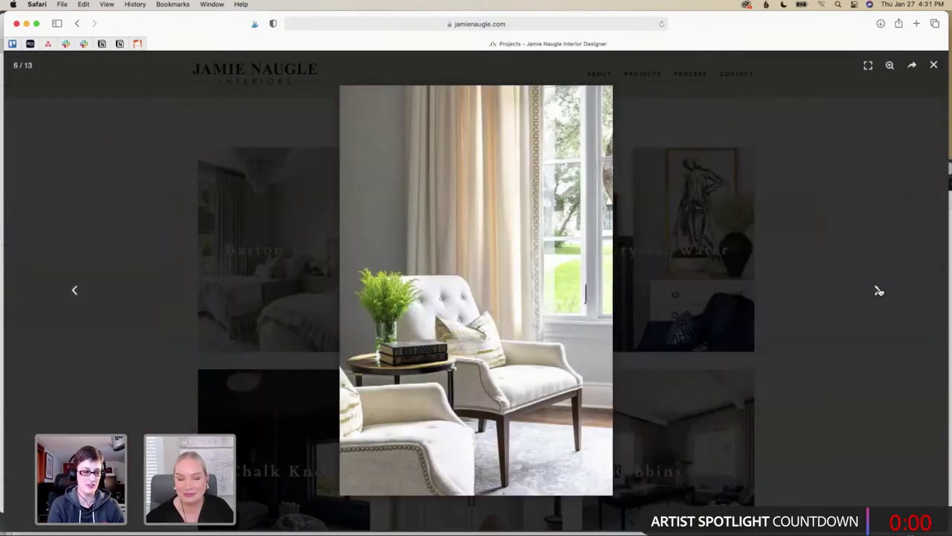
left_click(878, 290)
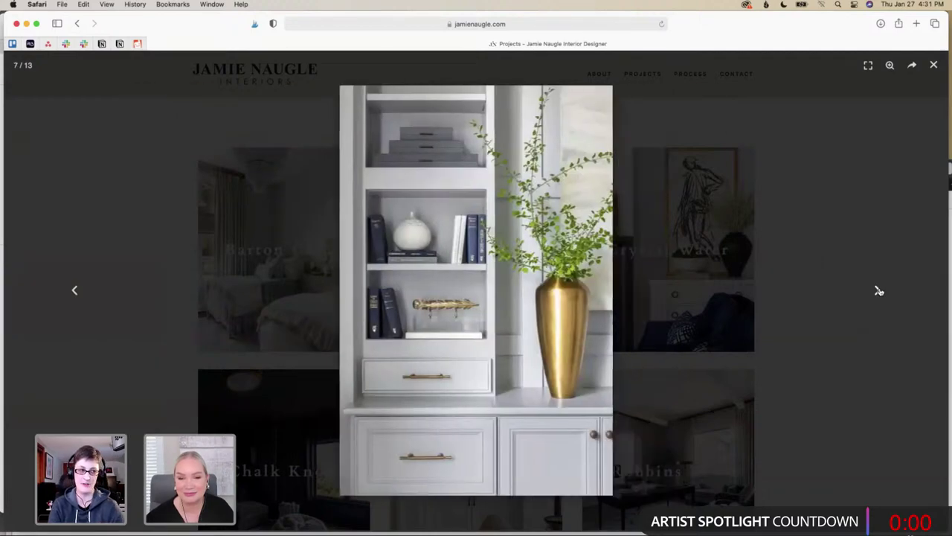
left_click(878, 290)
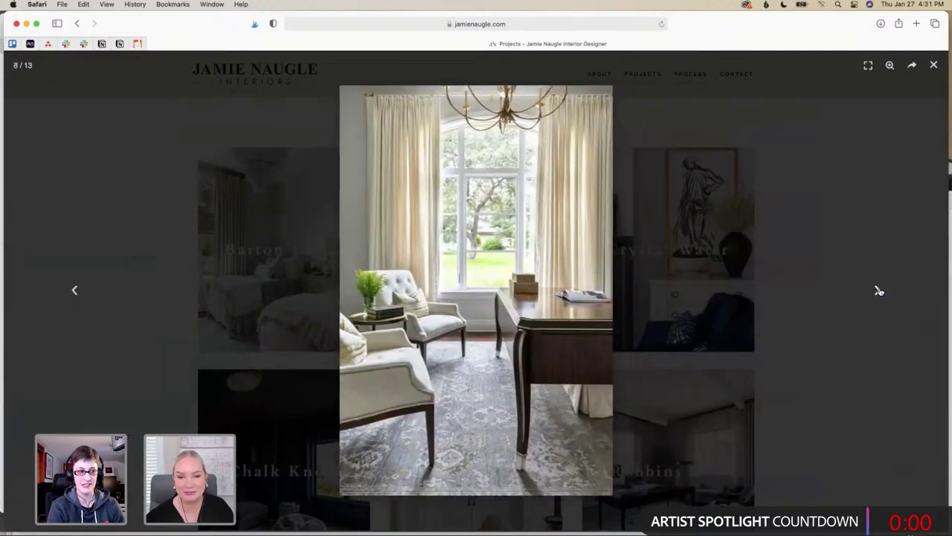
left_click(879, 291)
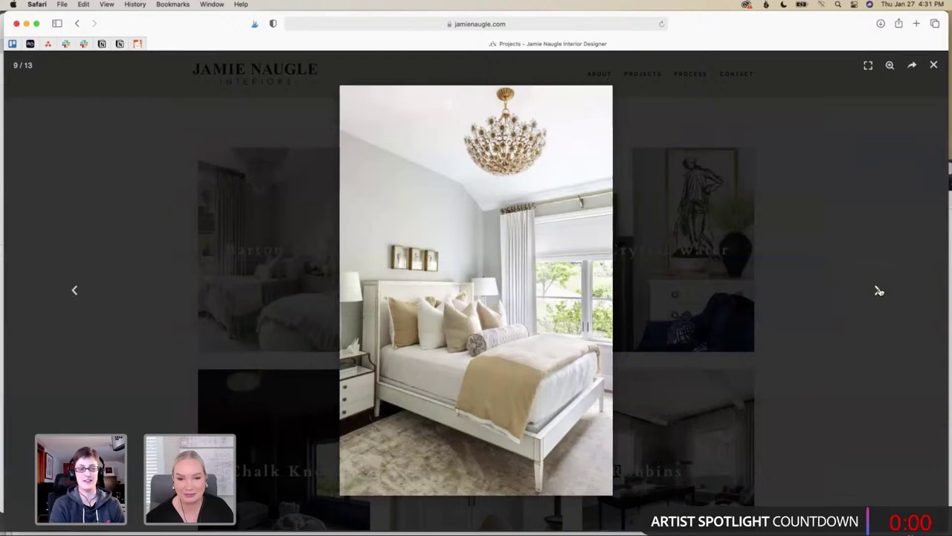
left_click(878, 290)
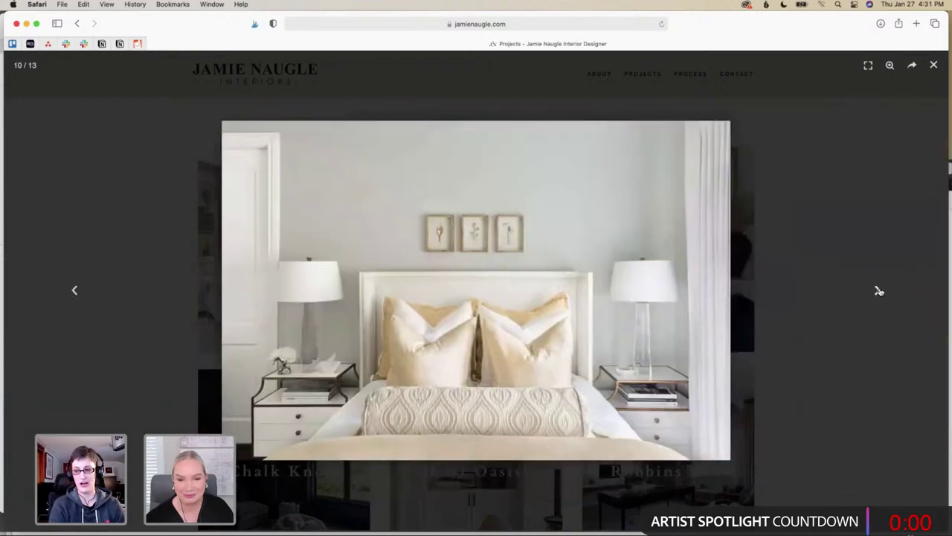
left_click(878, 290)
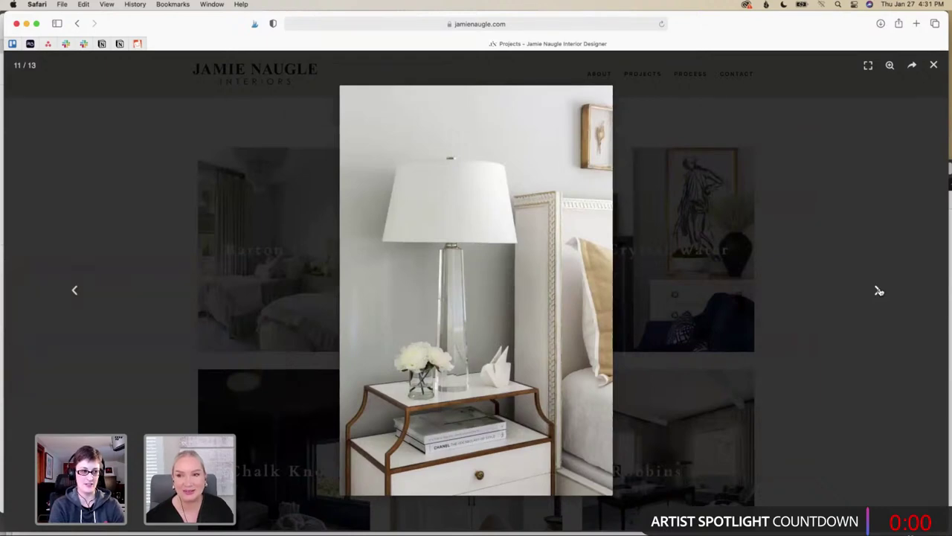
left_click(879, 290)
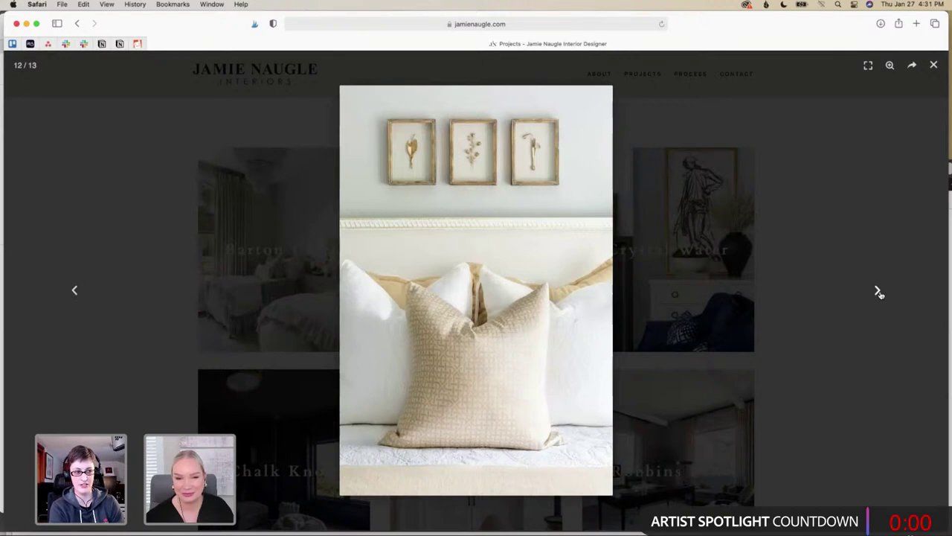
left_click(879, 290)
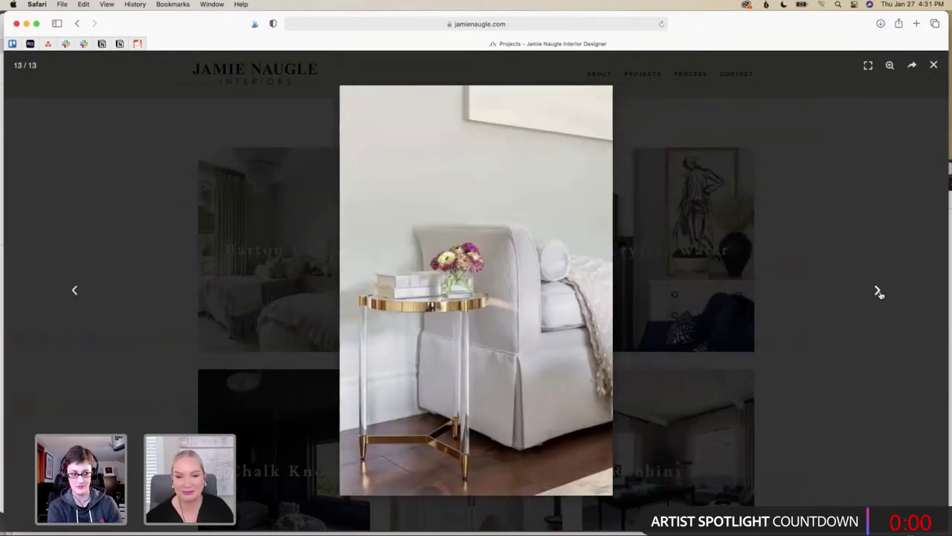
left_click(878, 291)
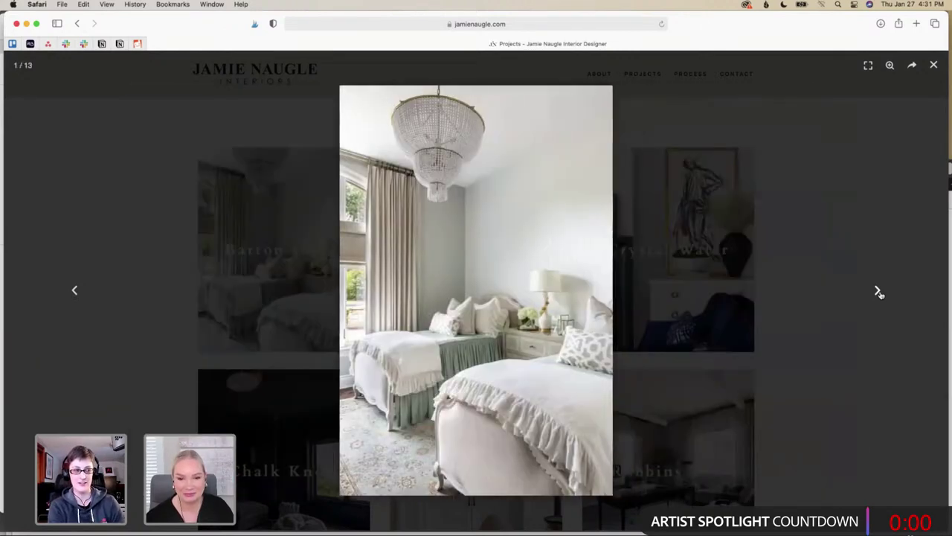
left_click(879, 291)
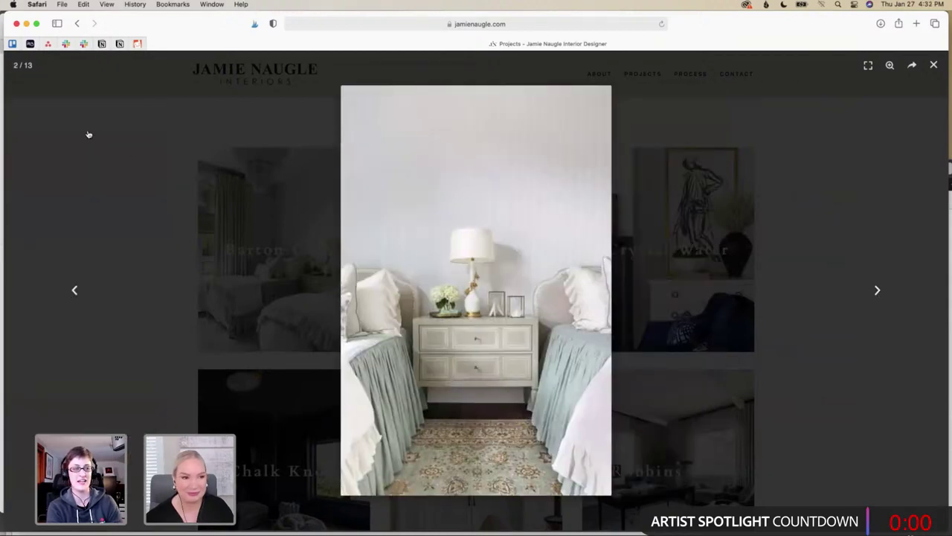
Close the Barton Creek gallery and open the Lost Oasis project gallery
left_click(934, 65)
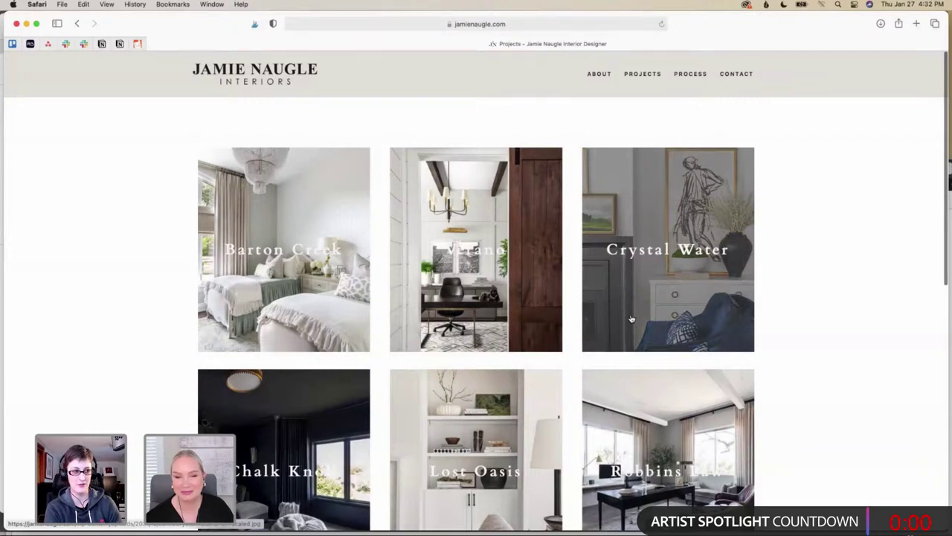
scroll(591, 339, "down", 3)
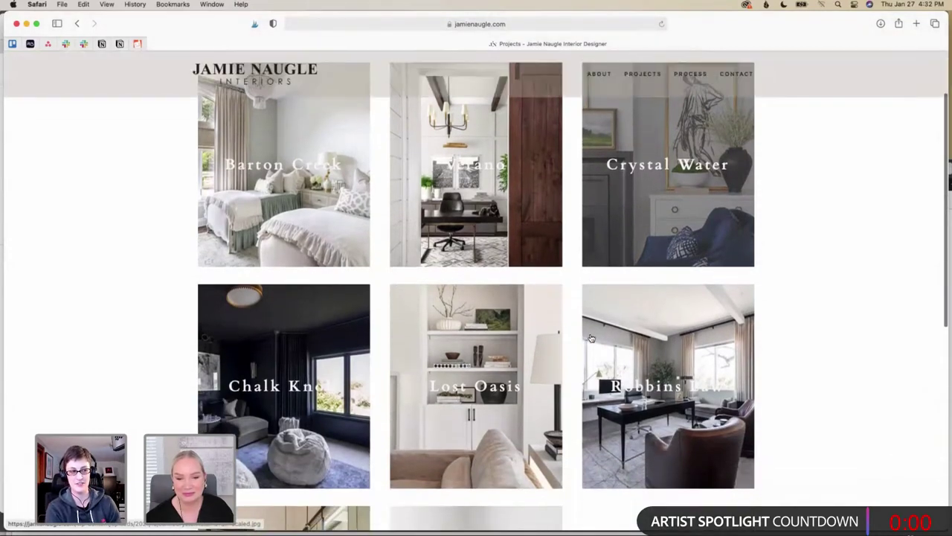
left_click(527, 338)
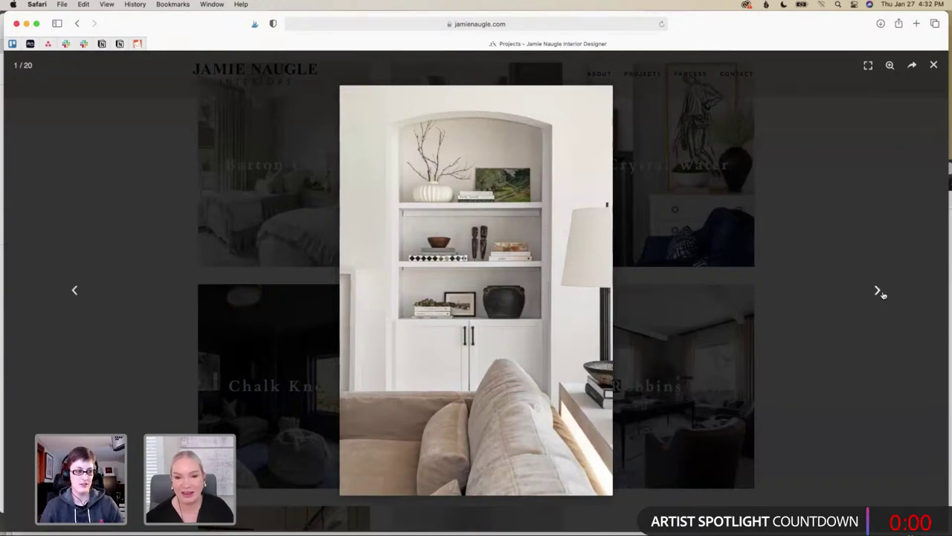
Advance the Lost Oasis gallery from image 1 to image 8, the wide bedroom view
left_click(878, 291)
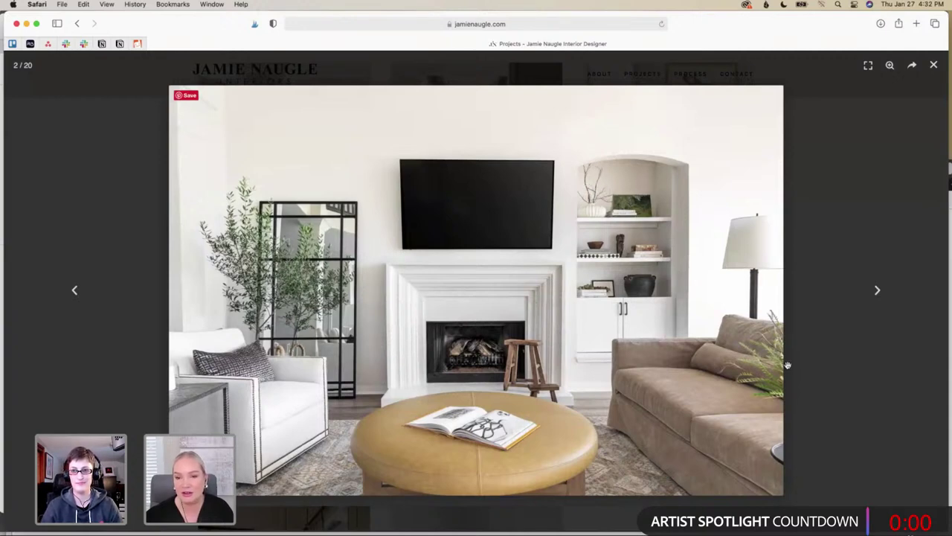
left_click(878, 290)
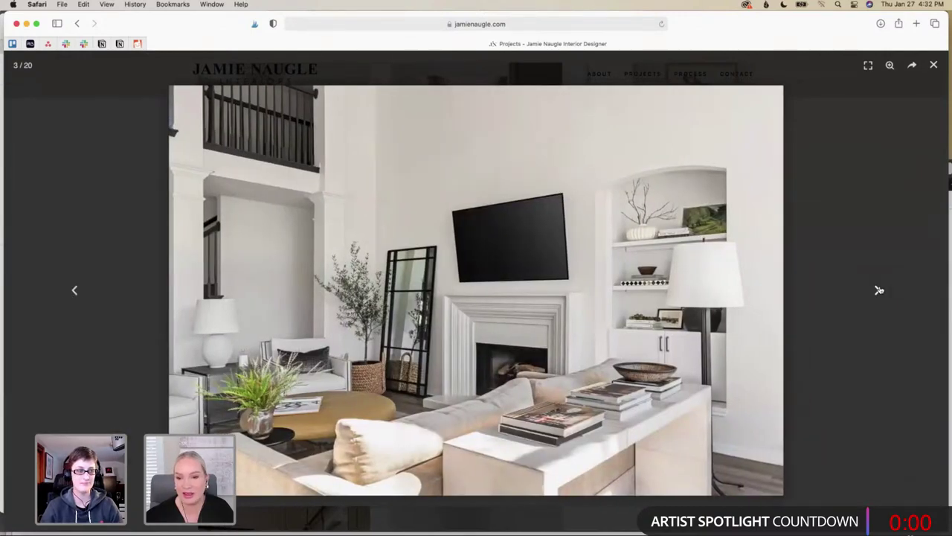
left_click(879, 290)
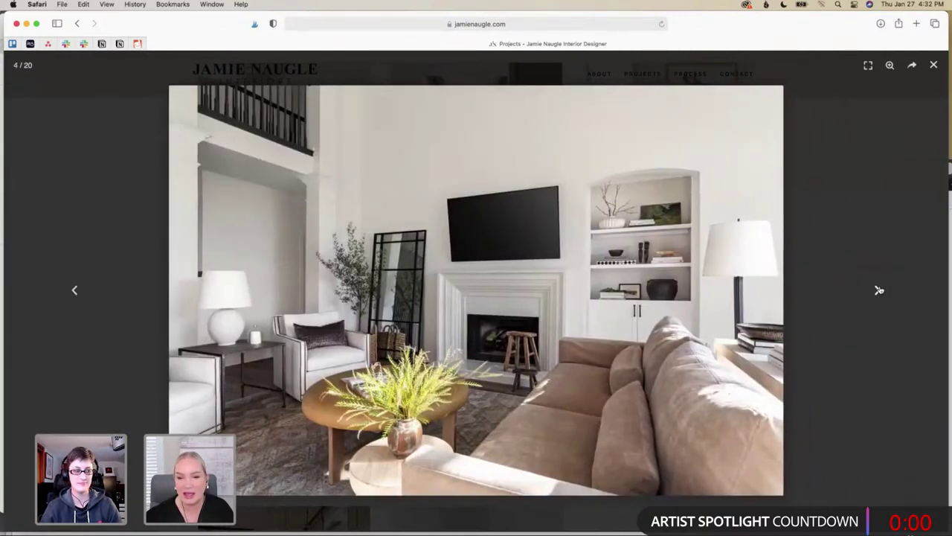
left_click(878, 290)
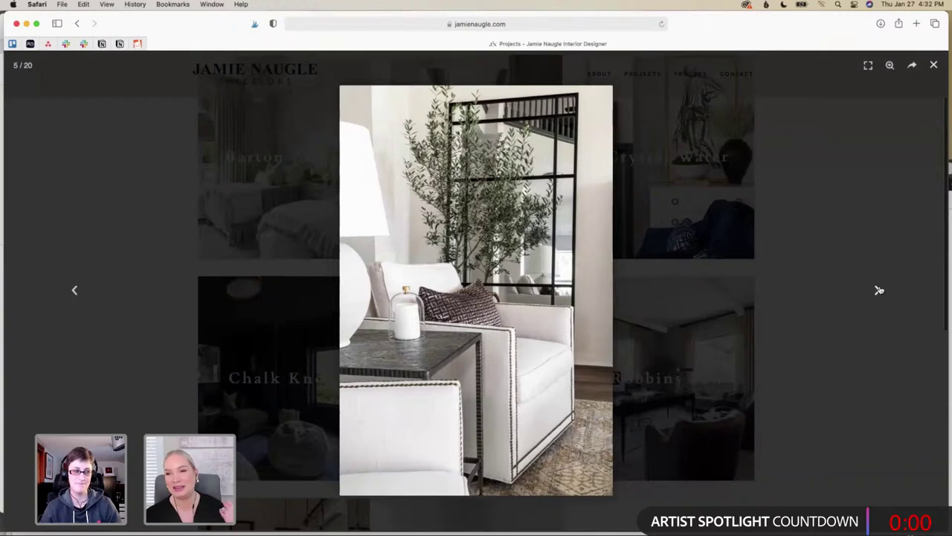
left_click(878, 290)
left_click(879, 290)
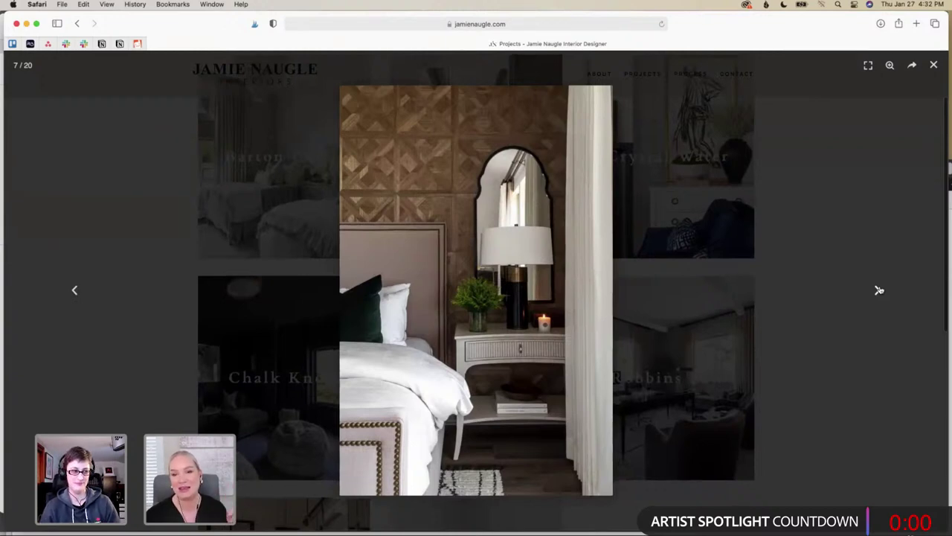
left_click(878, 290)
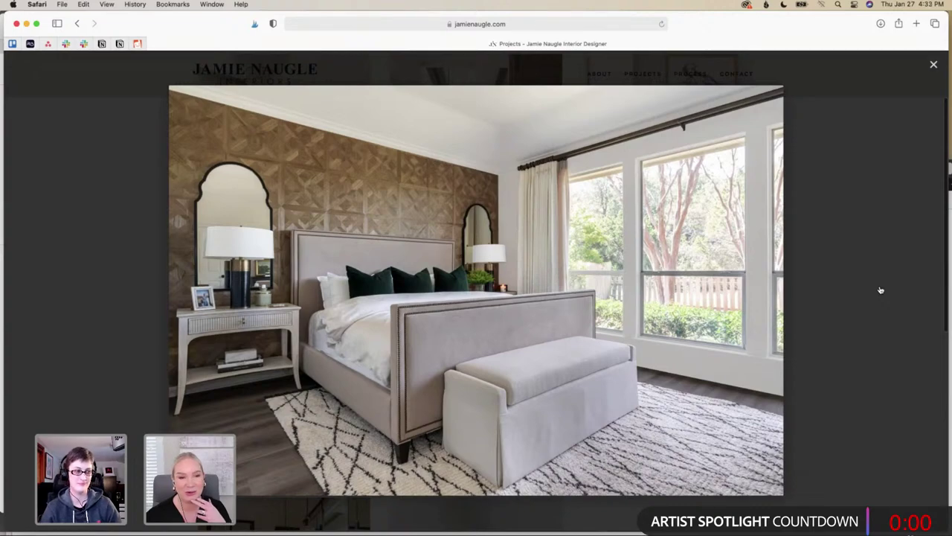
Advance through the chair, dresser and grey armchair photos, briefly stepping back once
left_click(880, 291)
left_click(880, 291)
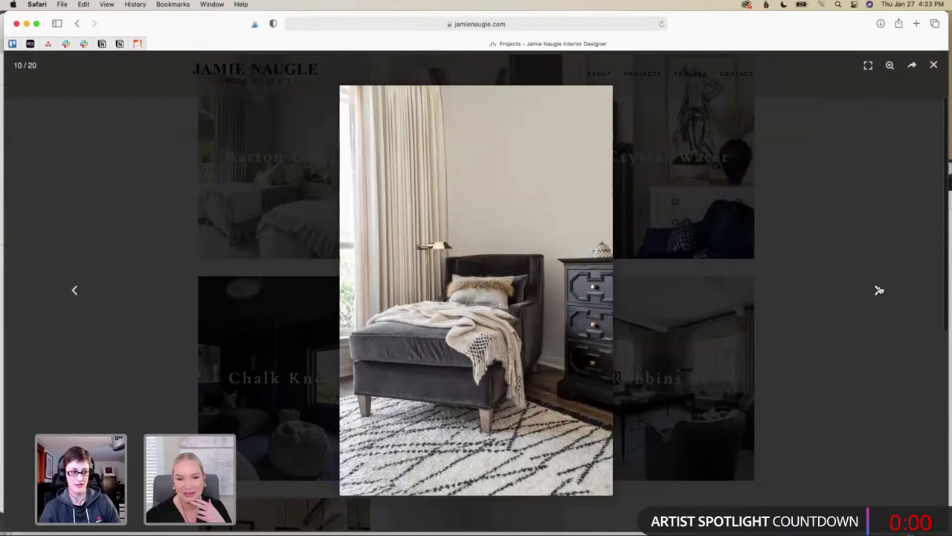
left_click(879, 290)
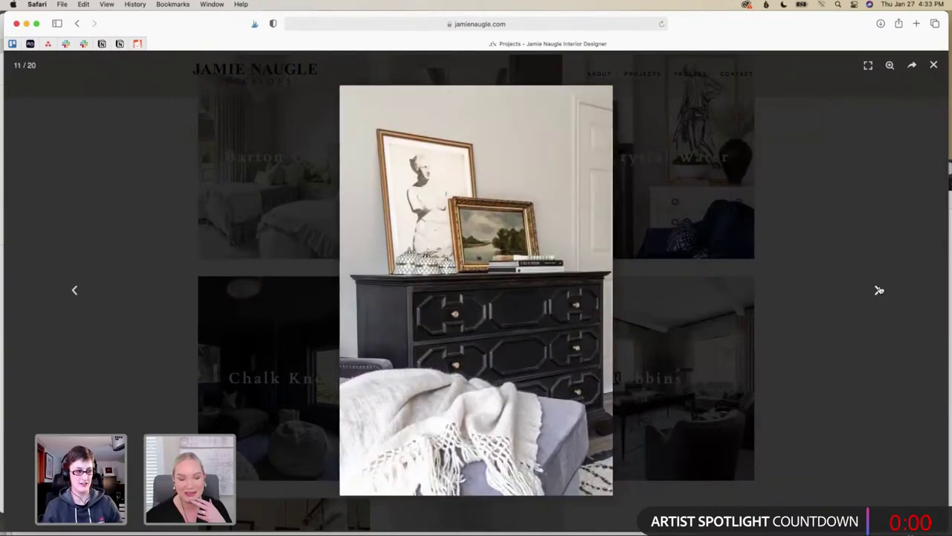
left_click(879, 290)
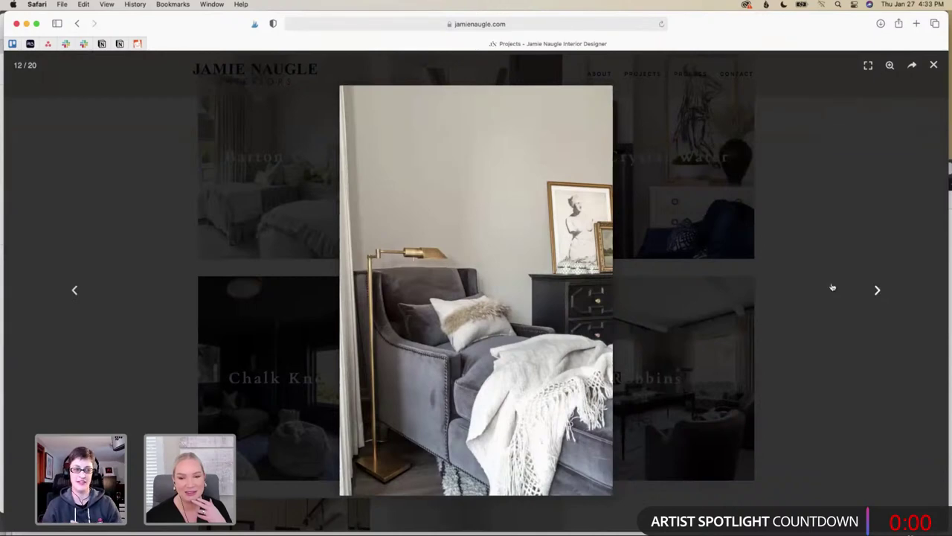
left_click(76, 290)
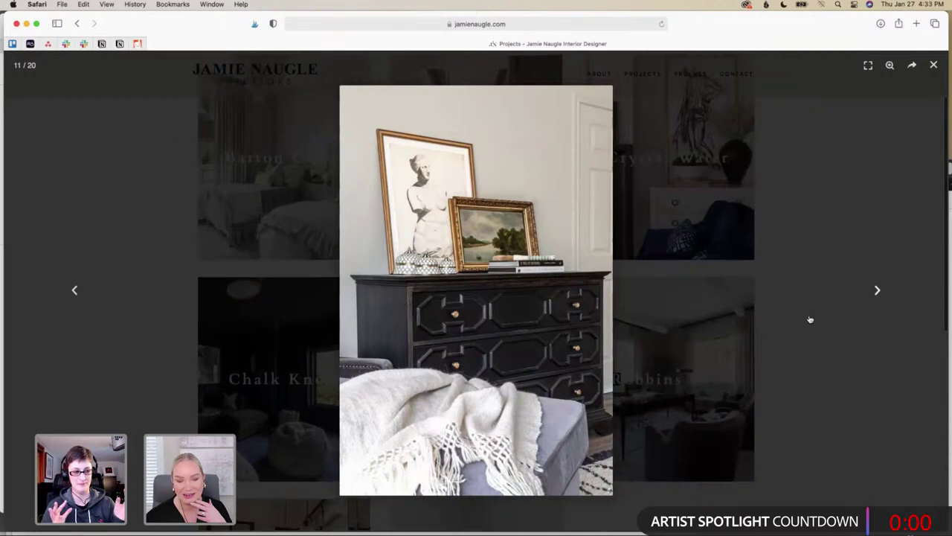
mouse_move(572, 425)
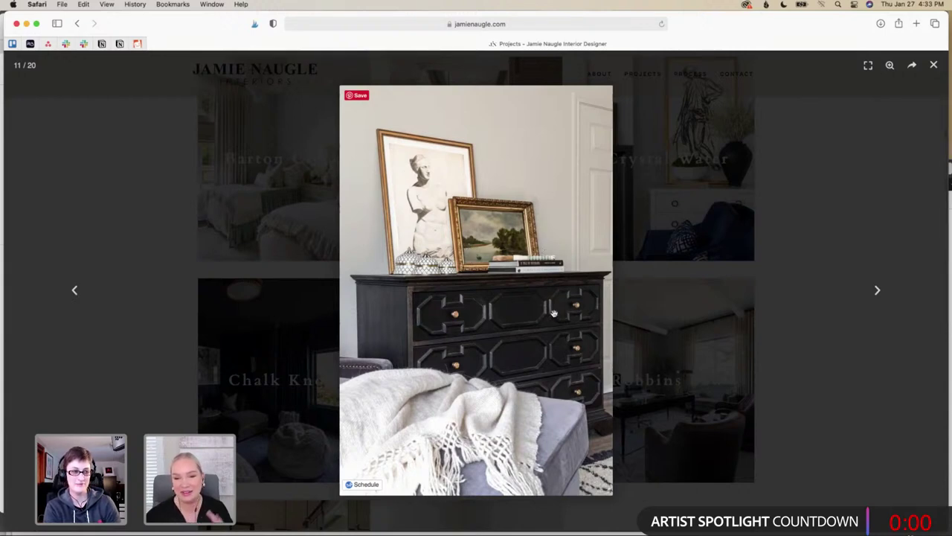
left_click(878, 292)
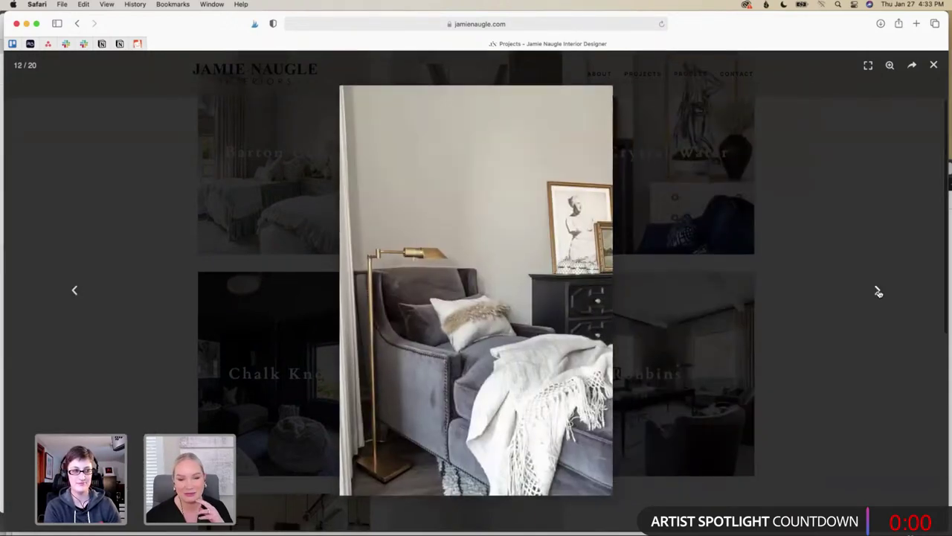
Page through the remaining Lost Oasis photos back to image 1 and close the gallery
left_click(878, 292)
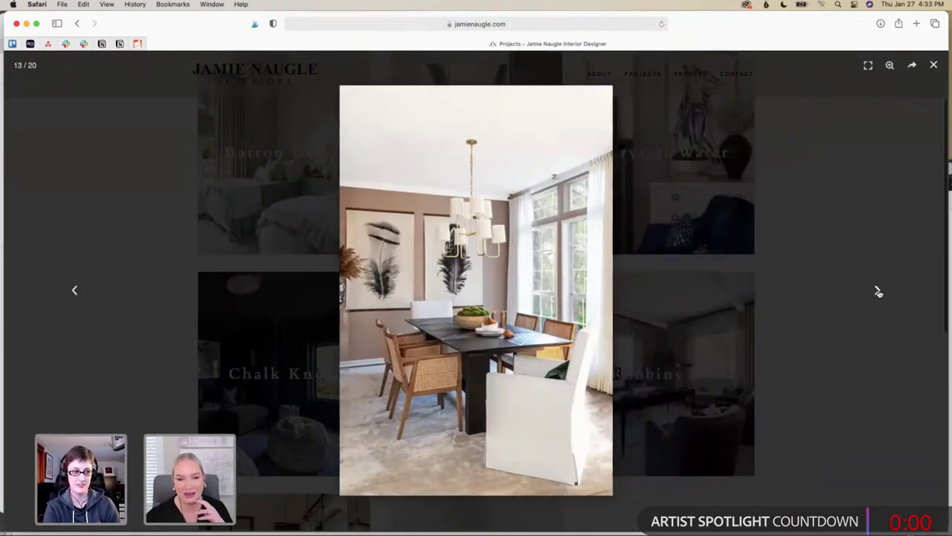
left_click(878, 291)
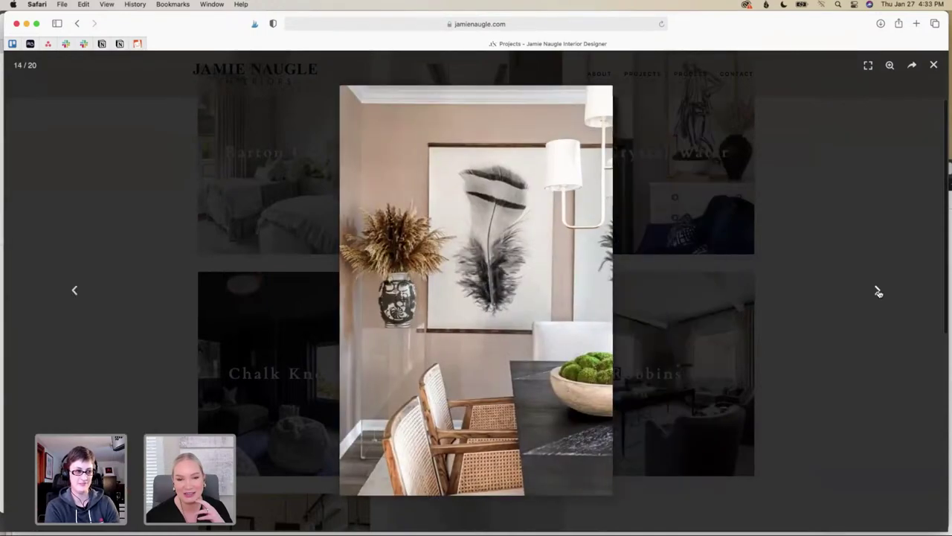
left_click(878, 292)
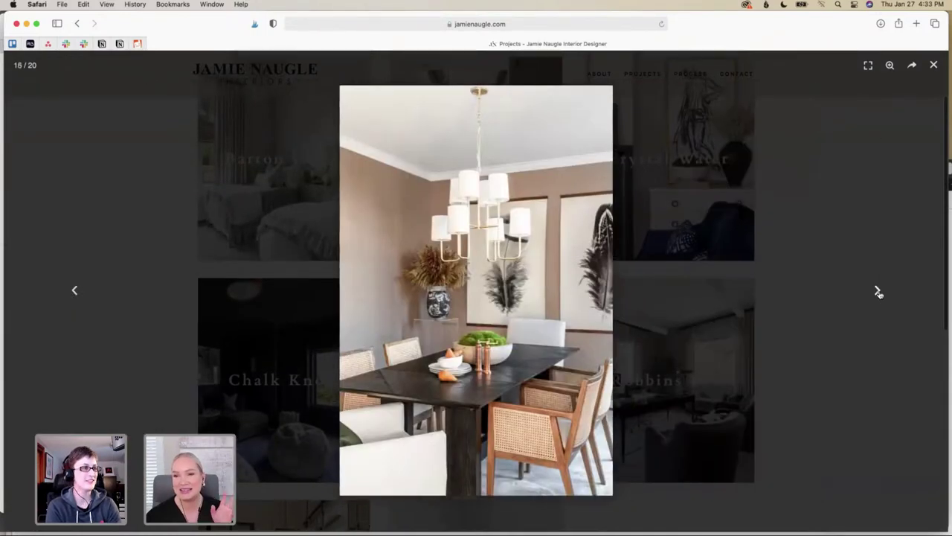
left_click(878, 292)
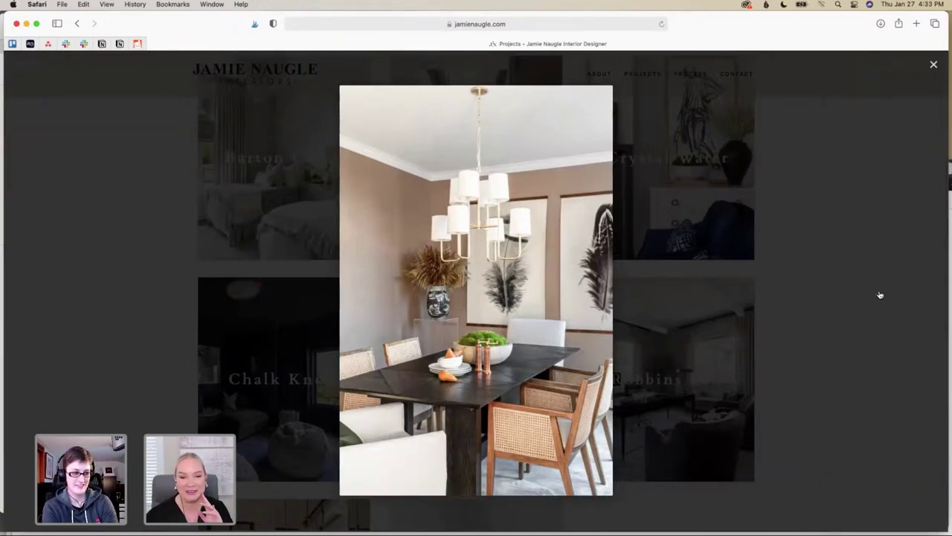
left_click(878, 291)
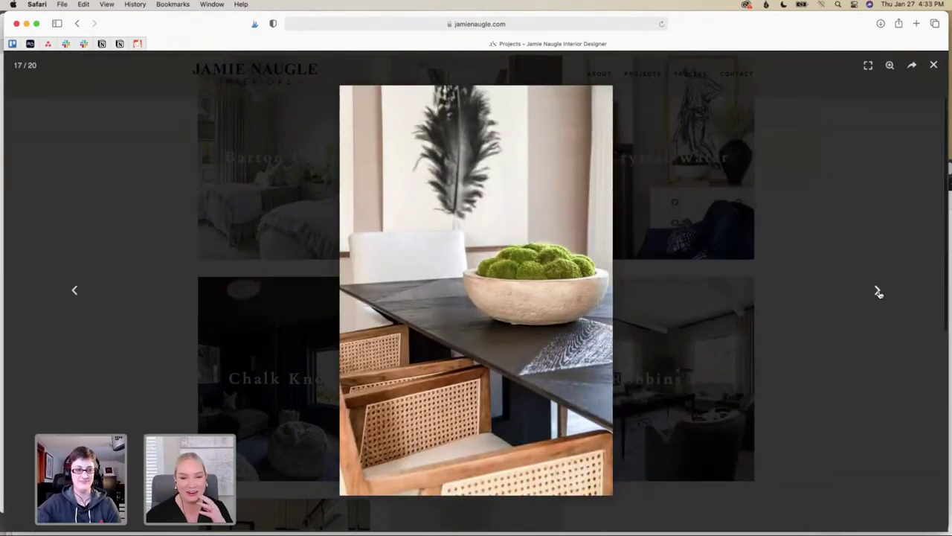
left_click(877, 291)
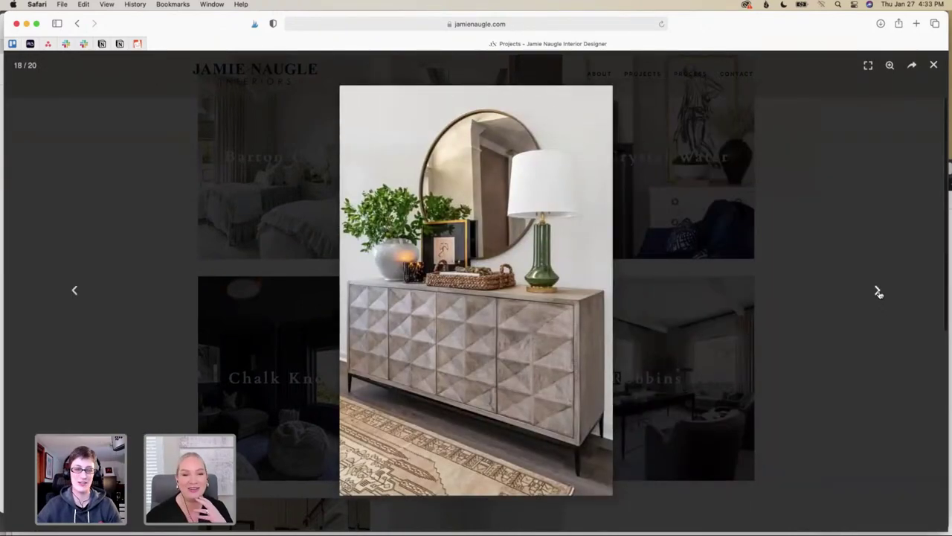
left_click(877, 292)
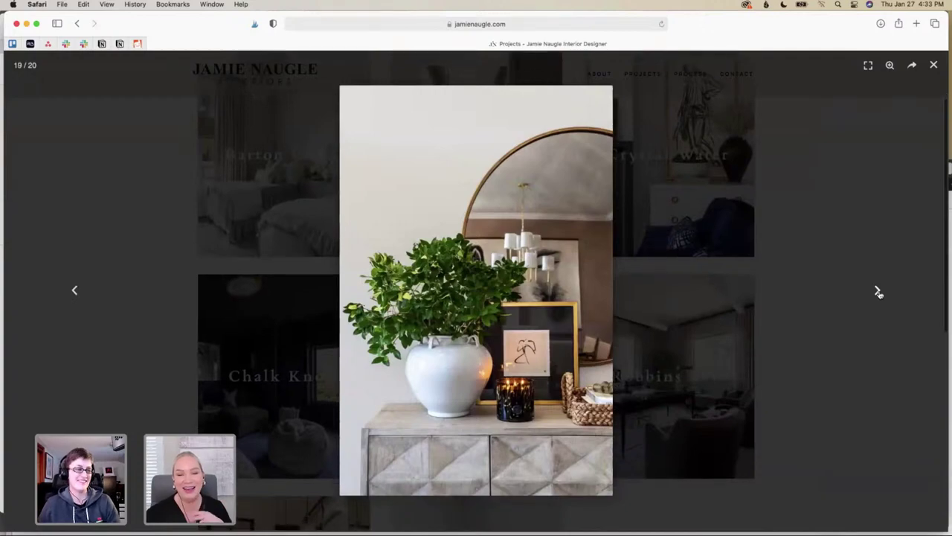
left_click(877, 292)
left_click(878, 292)
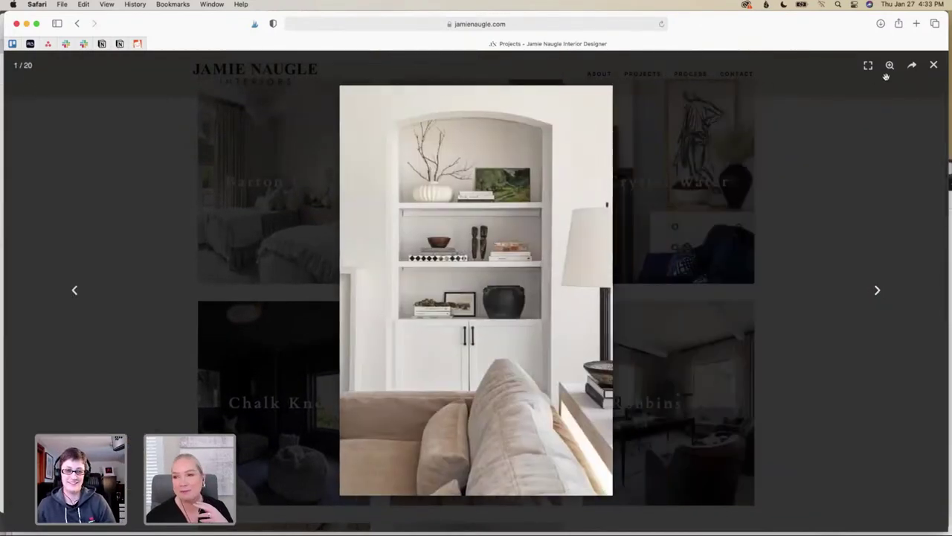
left_click(935, 67)
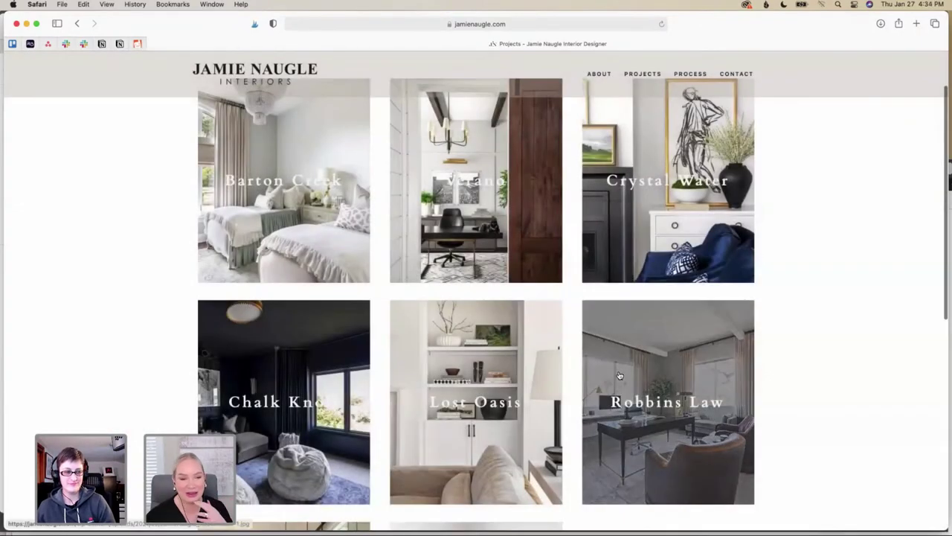
Scroll down to the bottom row and open the Bee Cave bathroom project's gallery
scroll(620, 375, "down", 1)
scroll(620, 375, "down", 3)
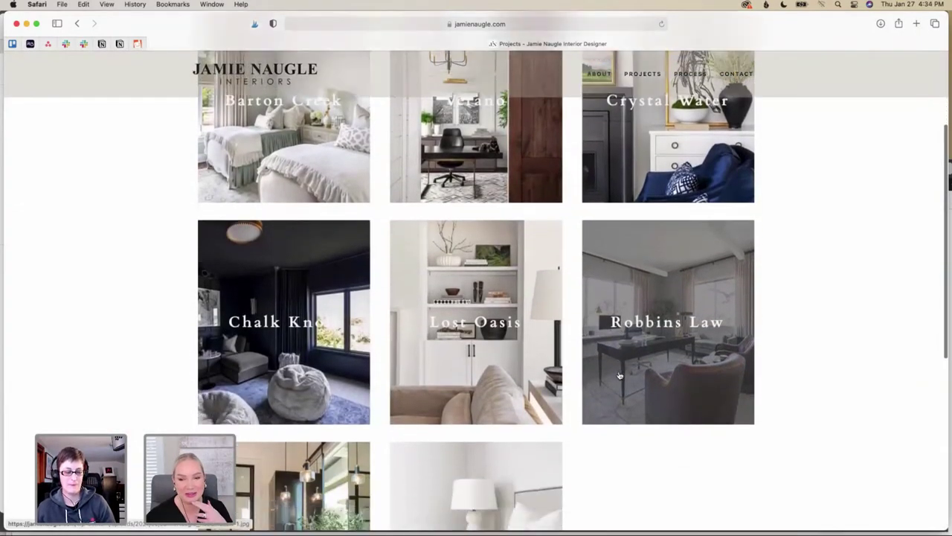
scroll(620, 375, "down", 5)
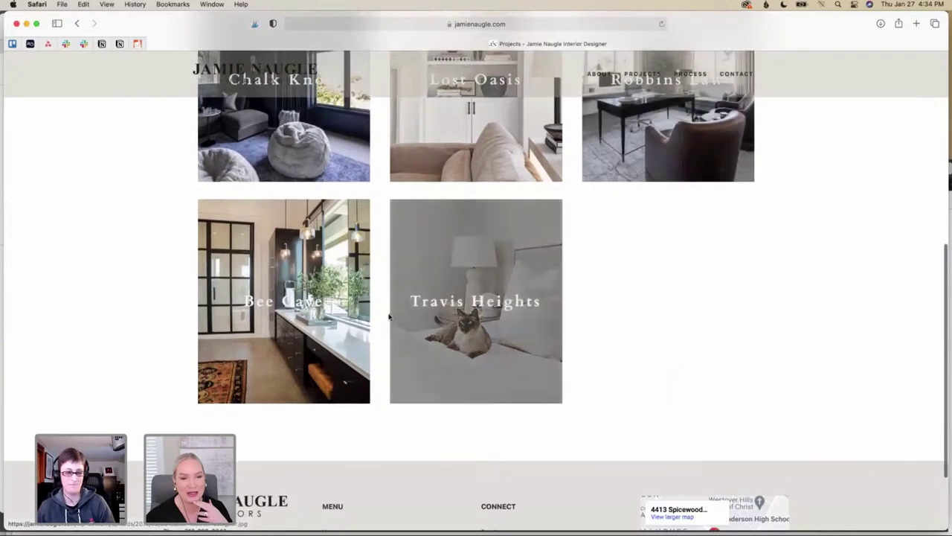
left_click(351, 314)
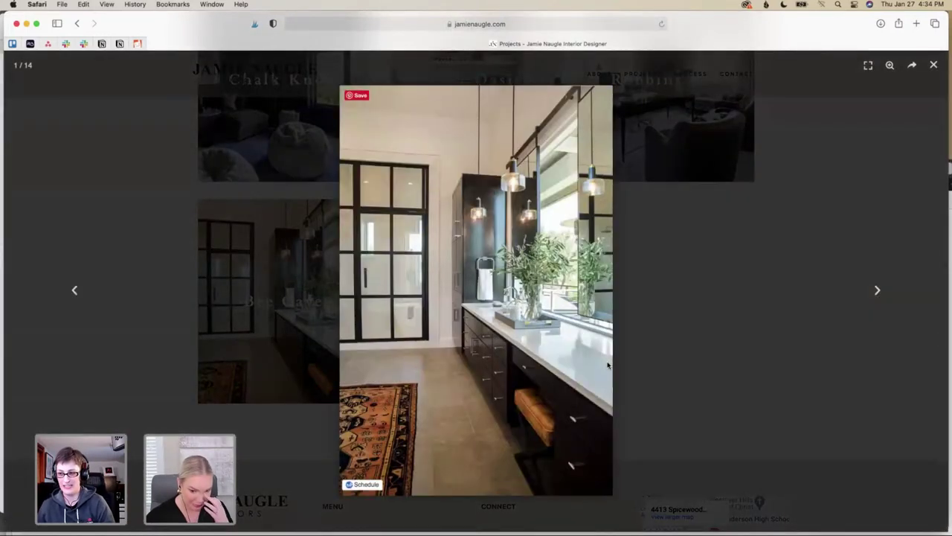
Page through all 14 bathroom photos until the gallery wraps back to image 1
left_click(878, 293)
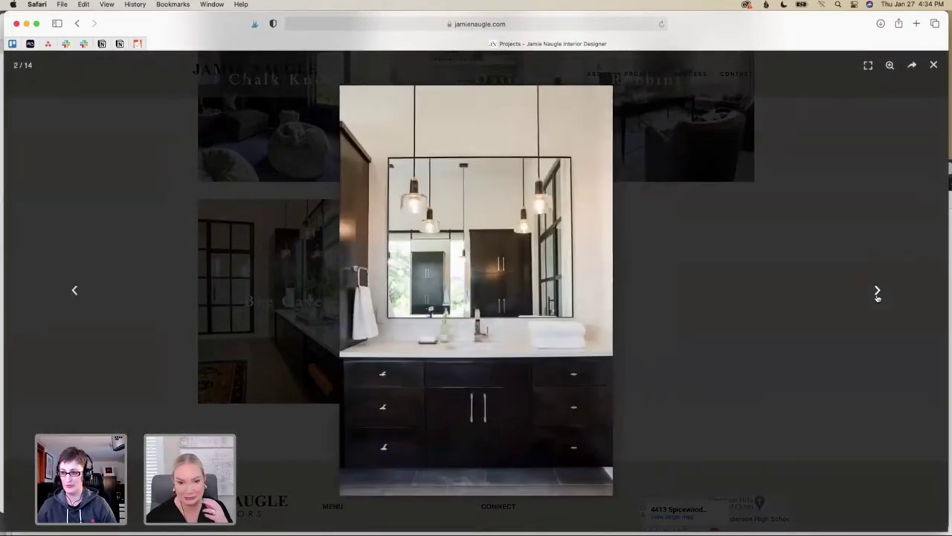
left_click(878, 292)
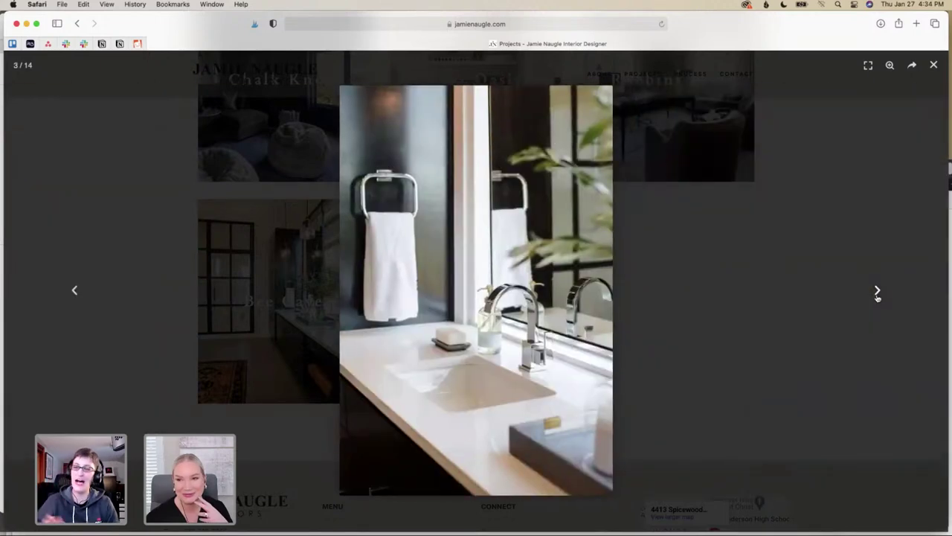
left_click(878, 292)
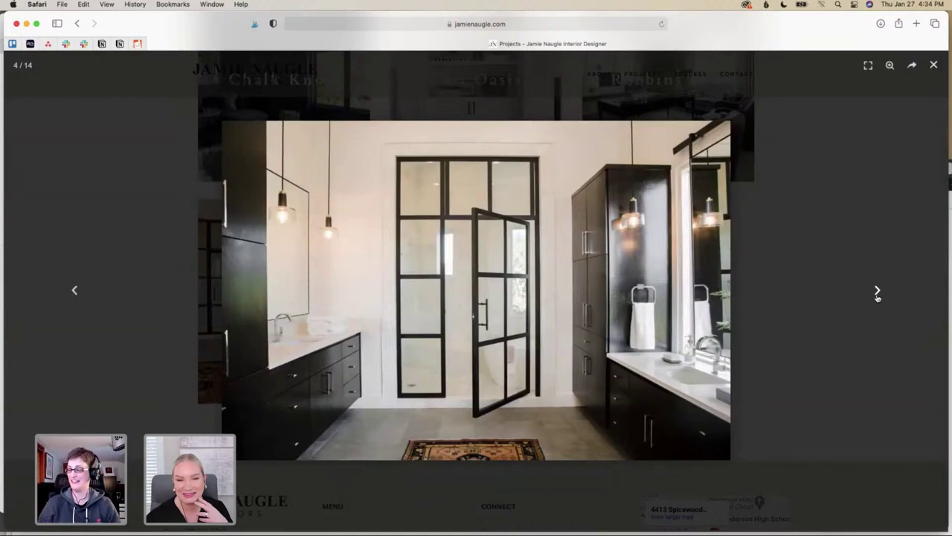
left_click(878, 292)
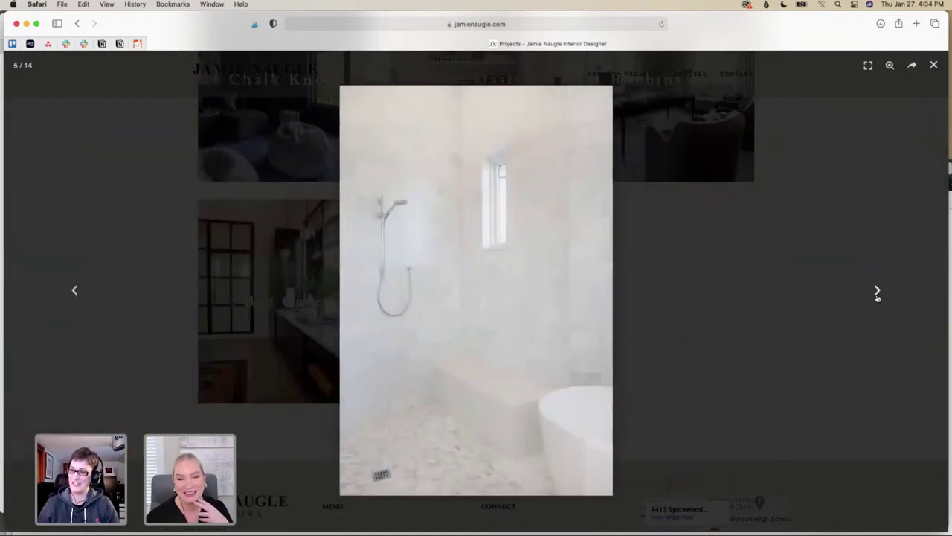
left_click(877, 293)
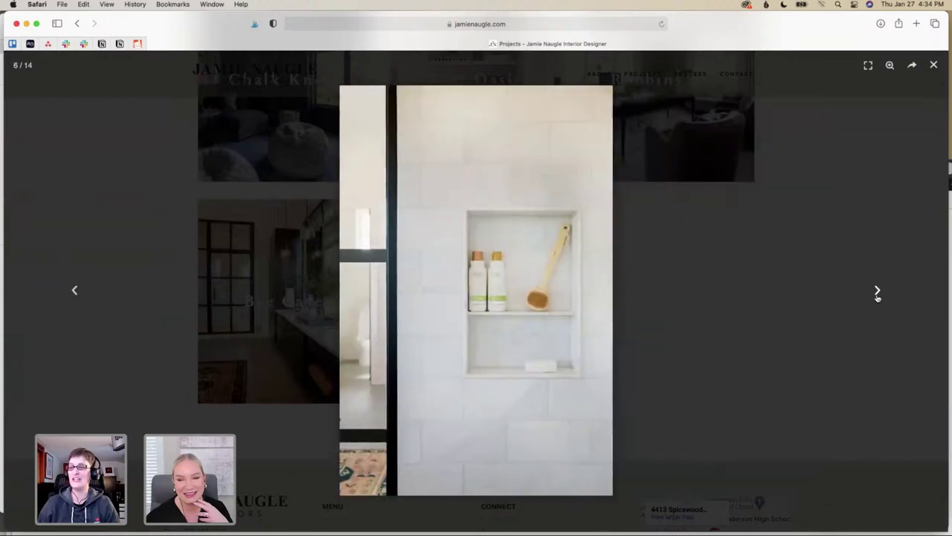
left_click(878, 293)
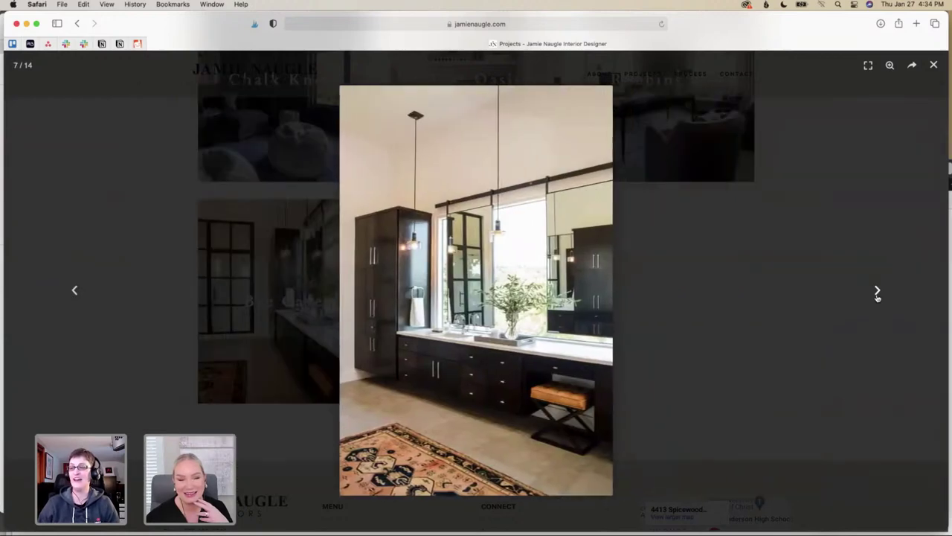
left_click(878, 292)
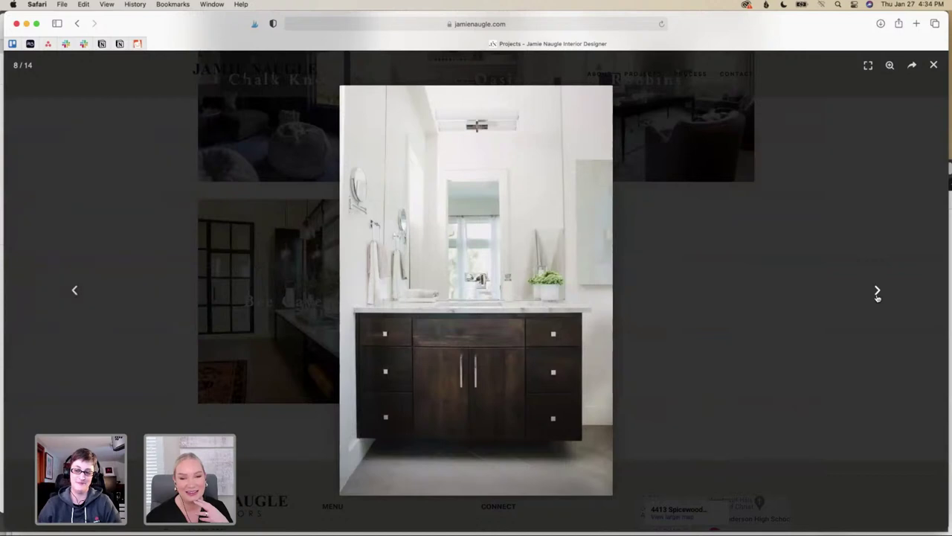
left_click(877, 293)
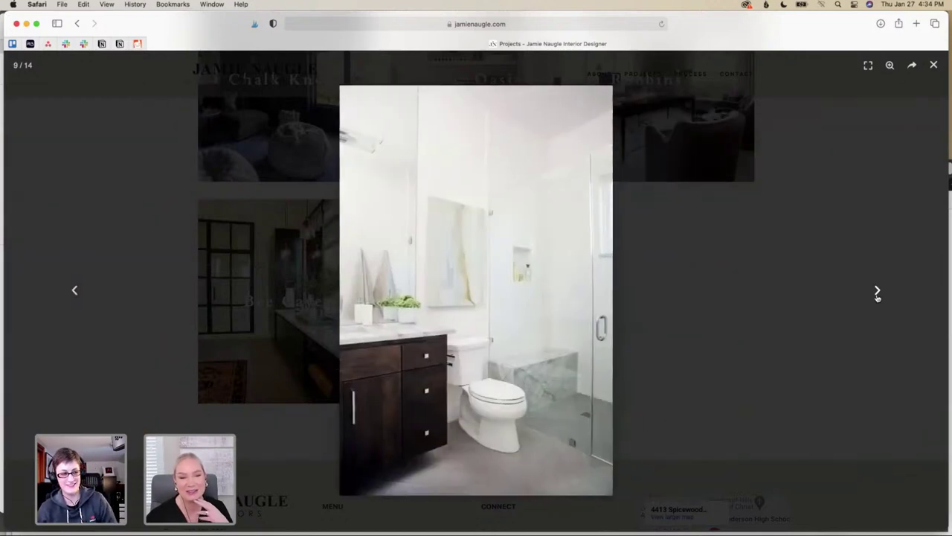
left_click(877, 293)
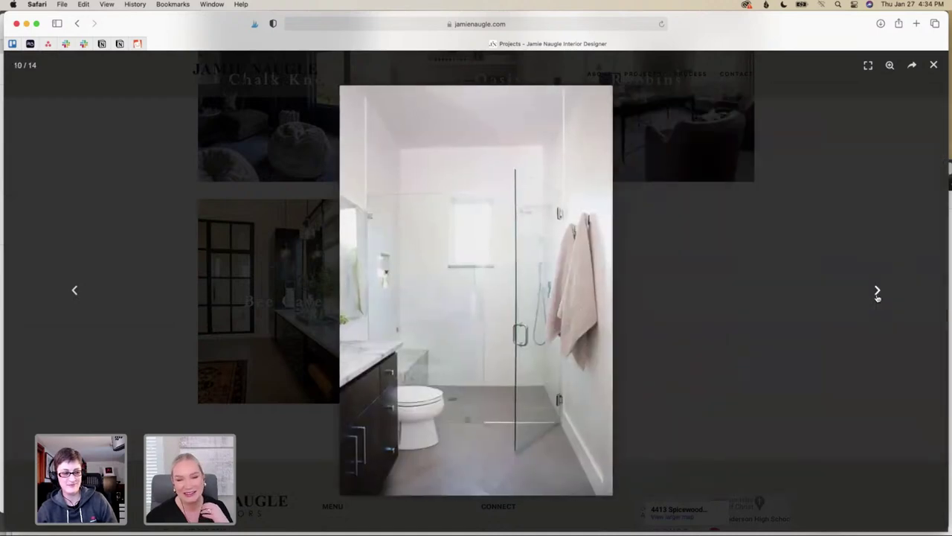
left_click(878, 292)
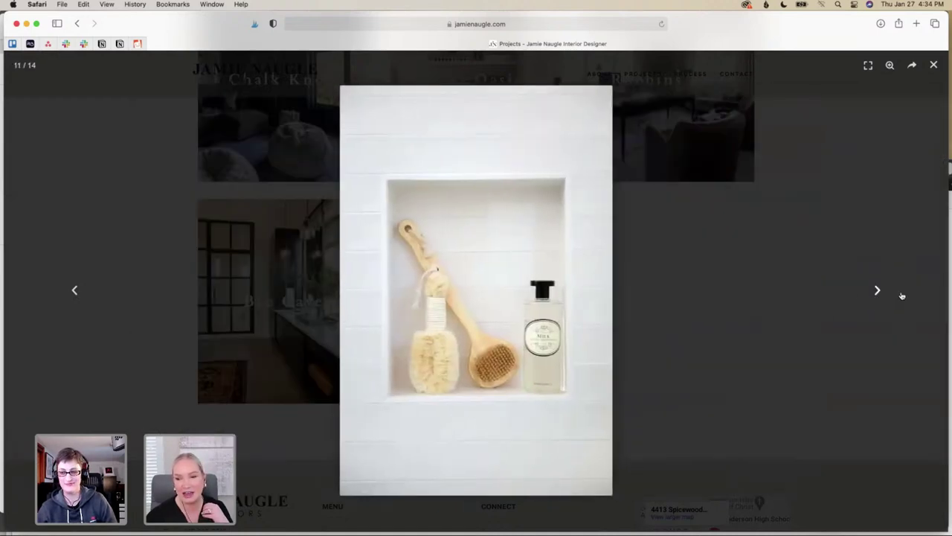
left_click(878, 293)
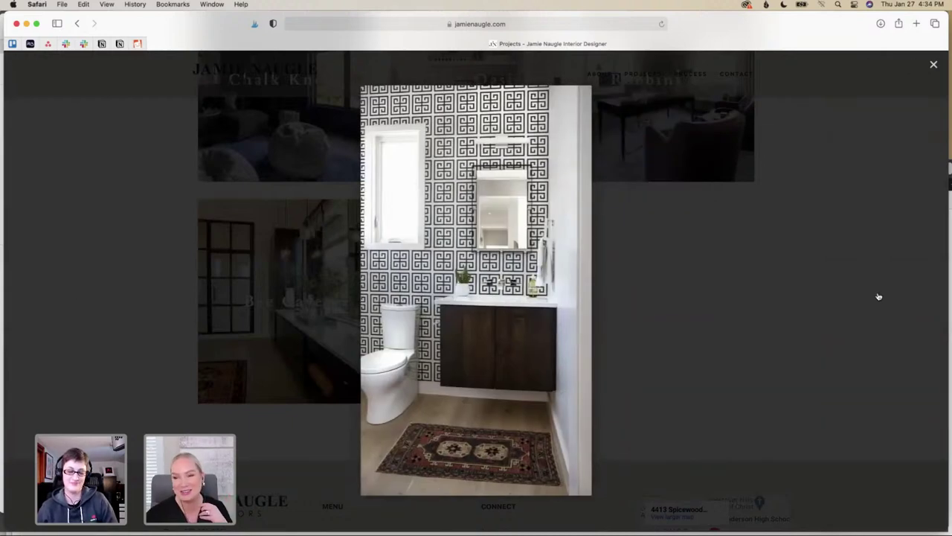
left_click(878, 292)
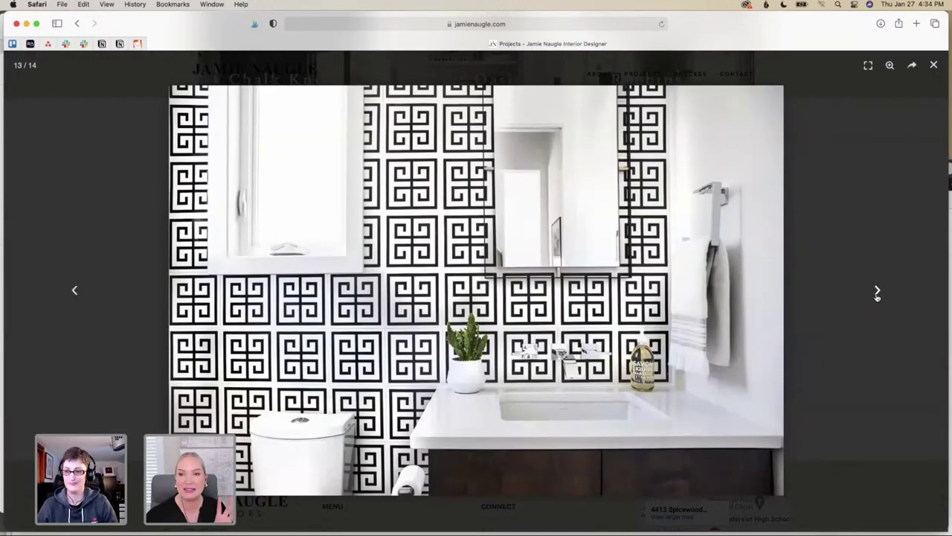
left_click(878, 293)
left_click(877, 293)
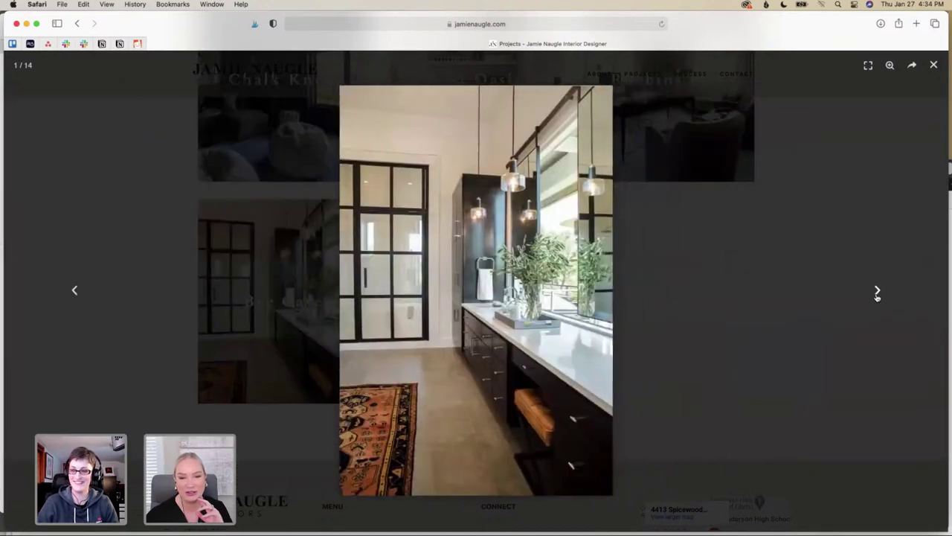
Close the bathroom gallery, scroll up and open the Crystal Water project's gallery
left_click(935, 66)
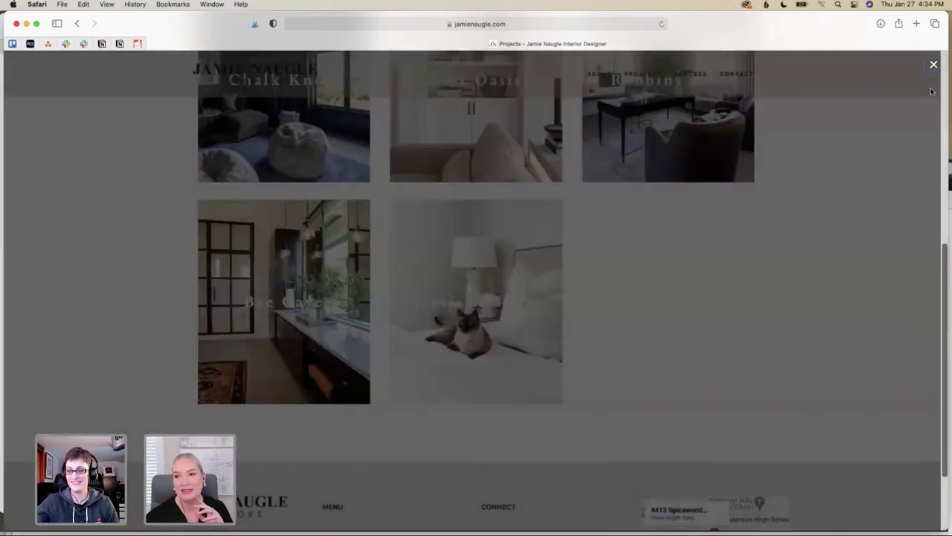
scroll(539, 292, "up", 5)
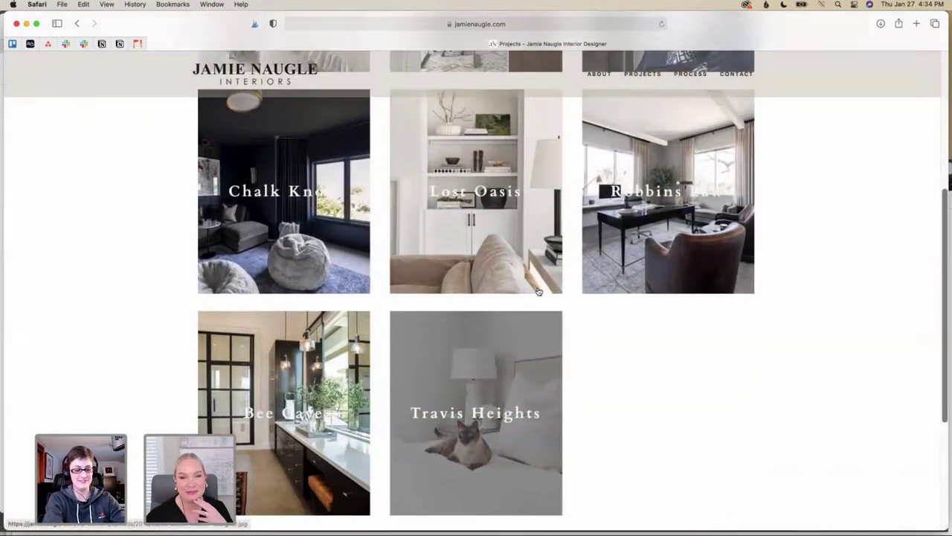
scroll(539, 292, "up", 3)
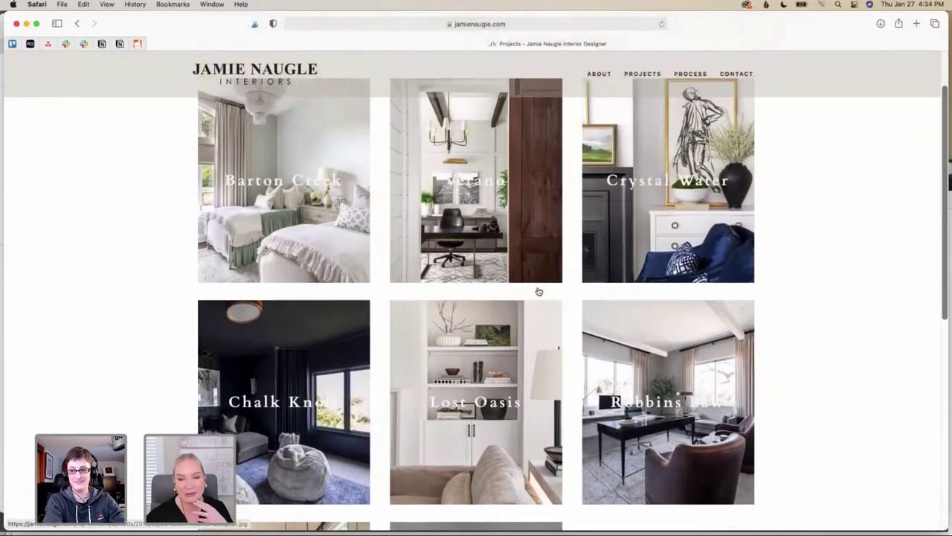
left_click(636, 270)
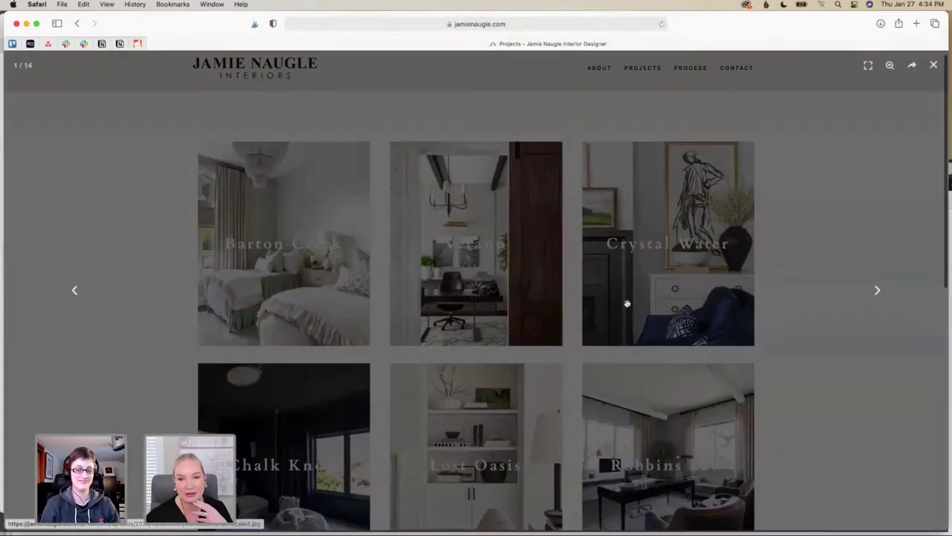
Page through the Crystal Water photos, looping around to image 2 of 14, the living room
left_click(876, 292)
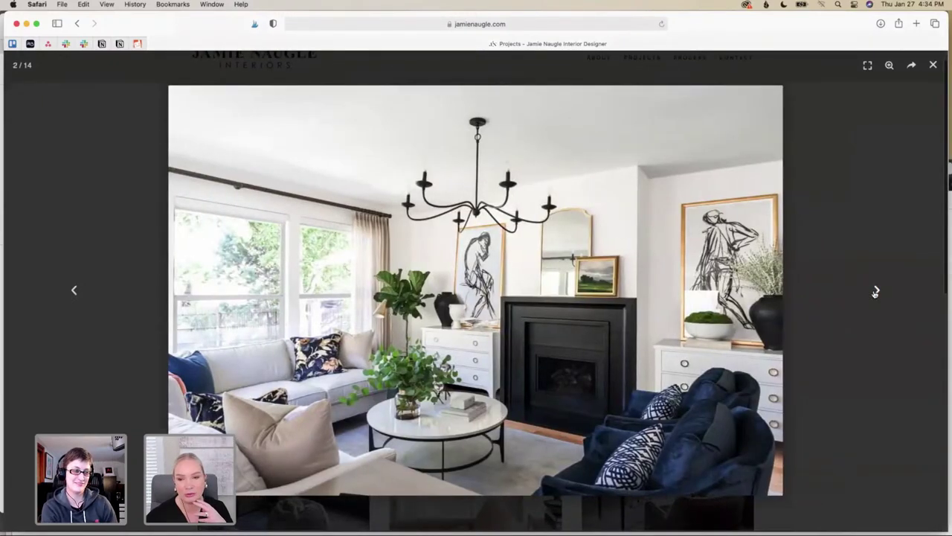
left_click(876, 292)
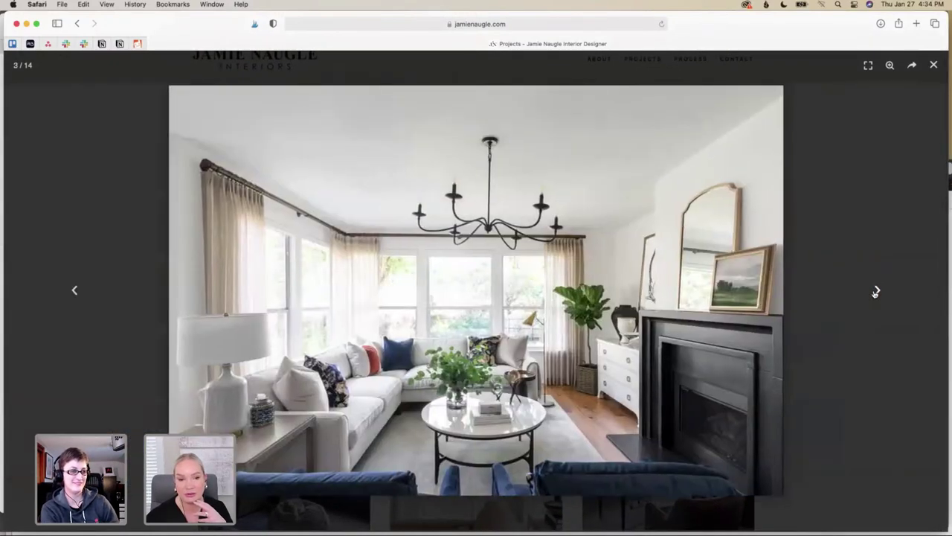
left_click(876, 292)
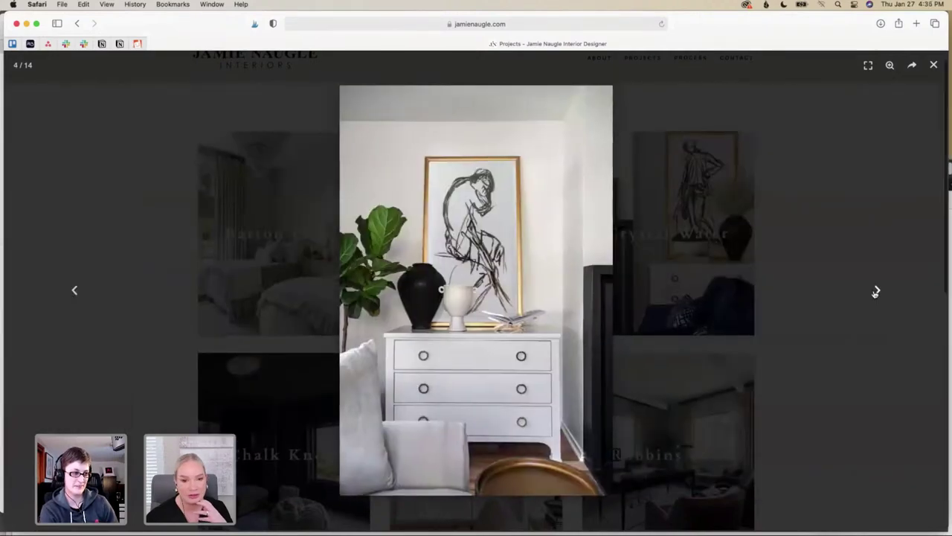
left_click(876, 292)
left_click(876, 291)
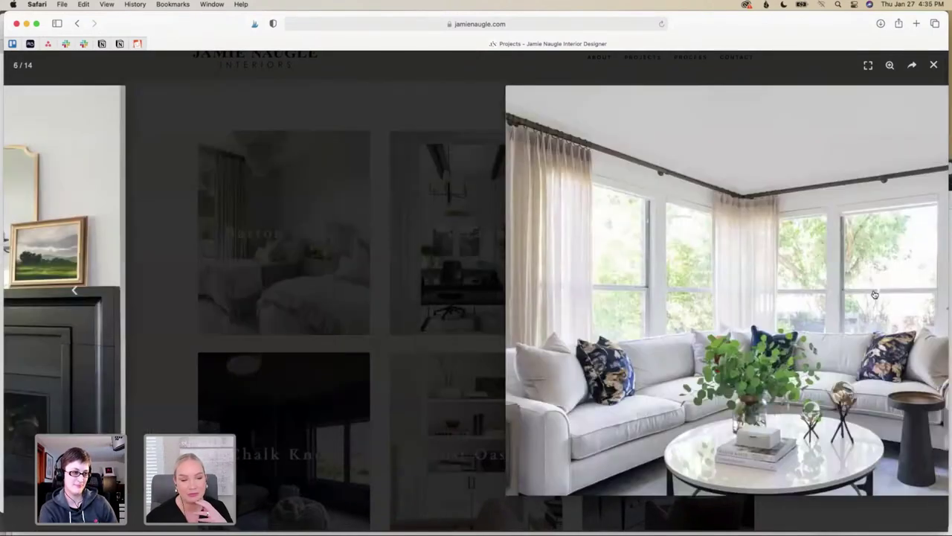
left_click(875, 292)
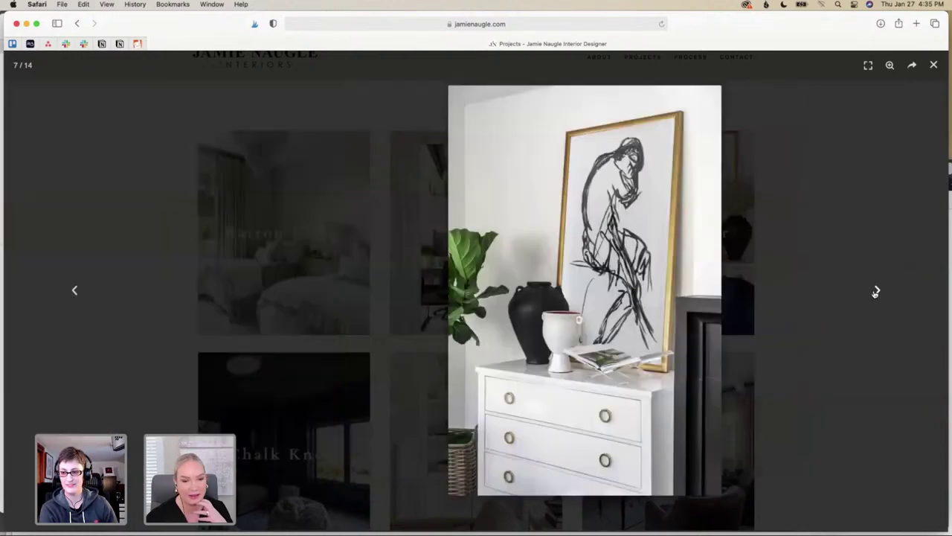
left_click(876, 292)
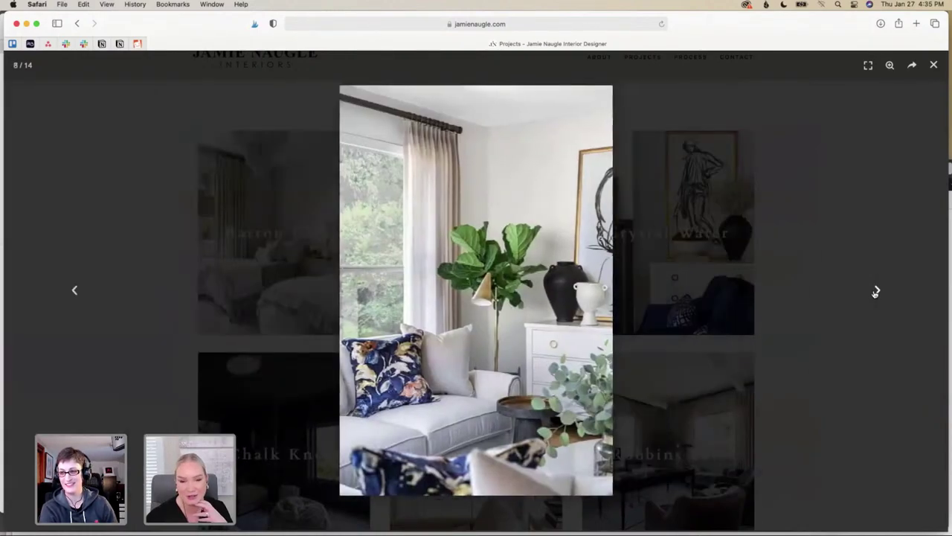
left_click(875, 291)
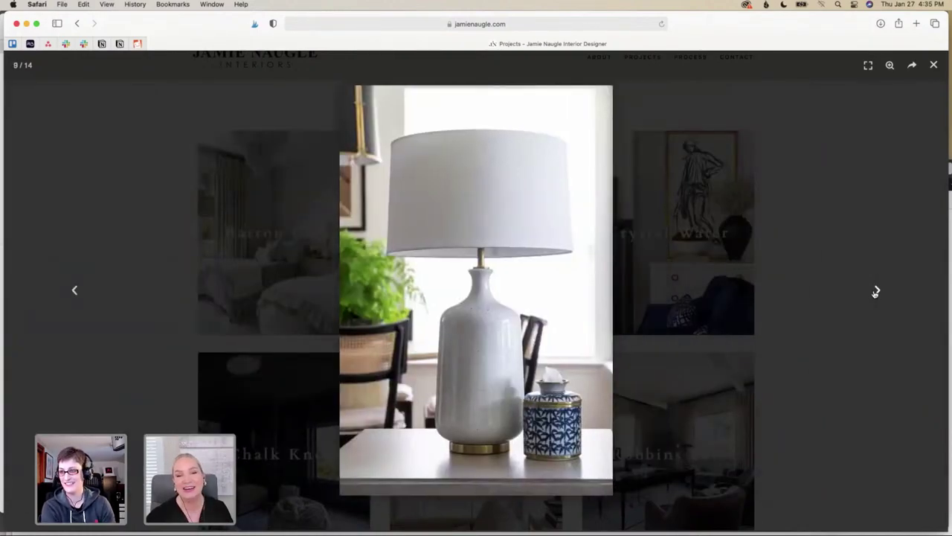
left_click(875, 291)
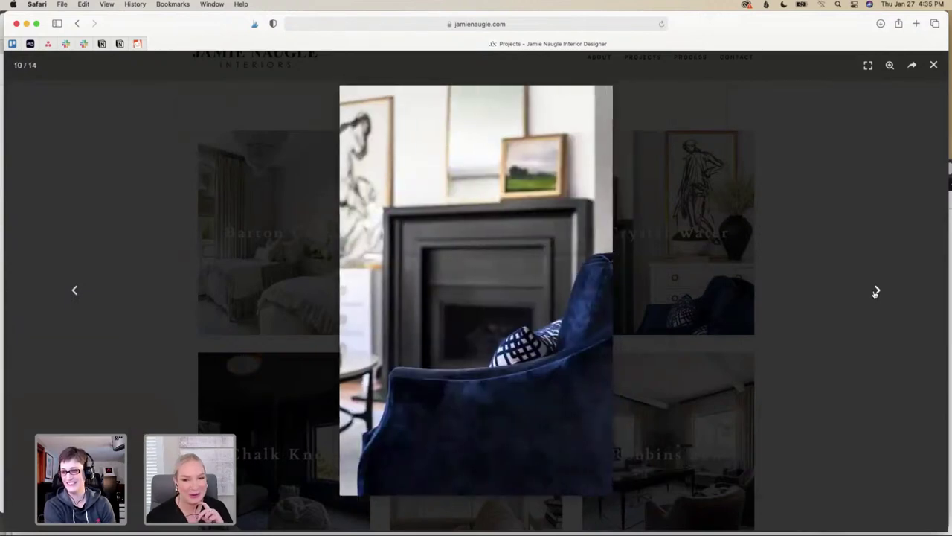
left_click(875, 292)
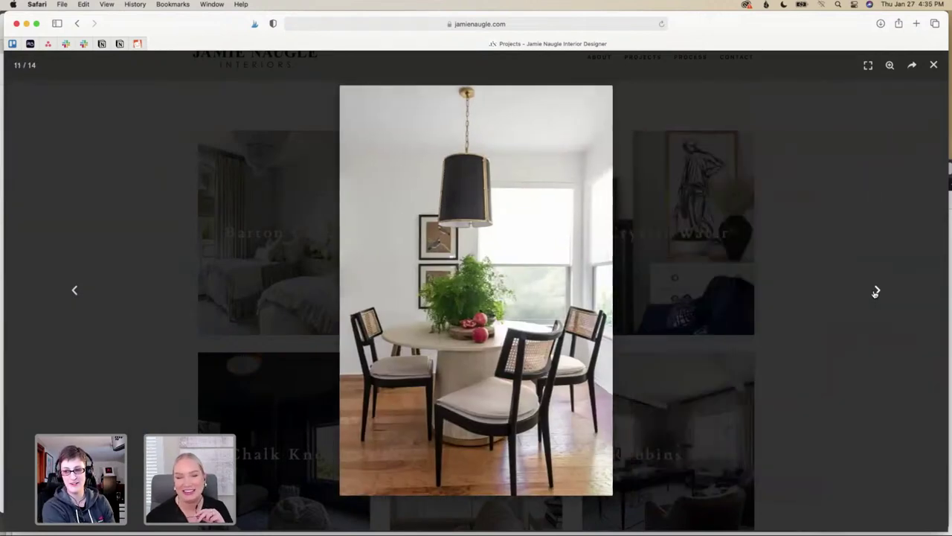
left_click(876, 291)
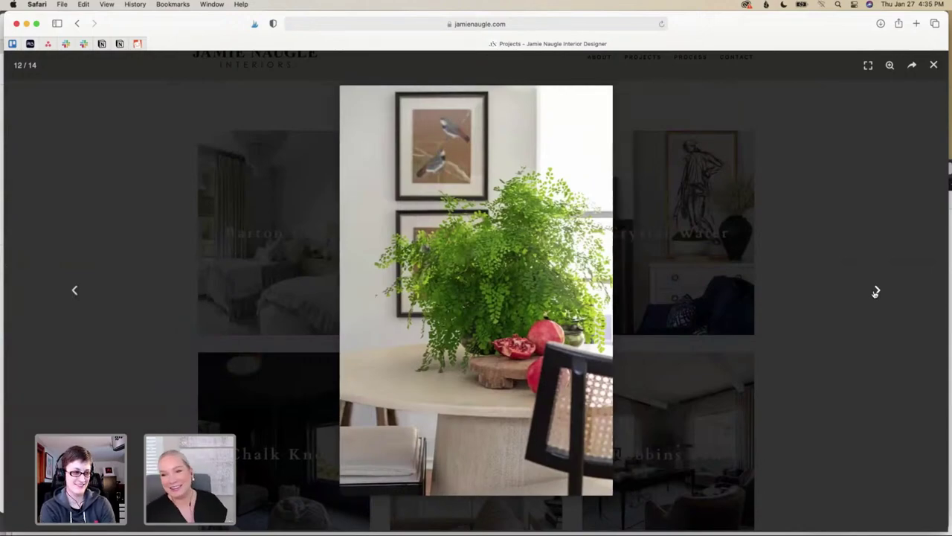
left_click(876, 291)
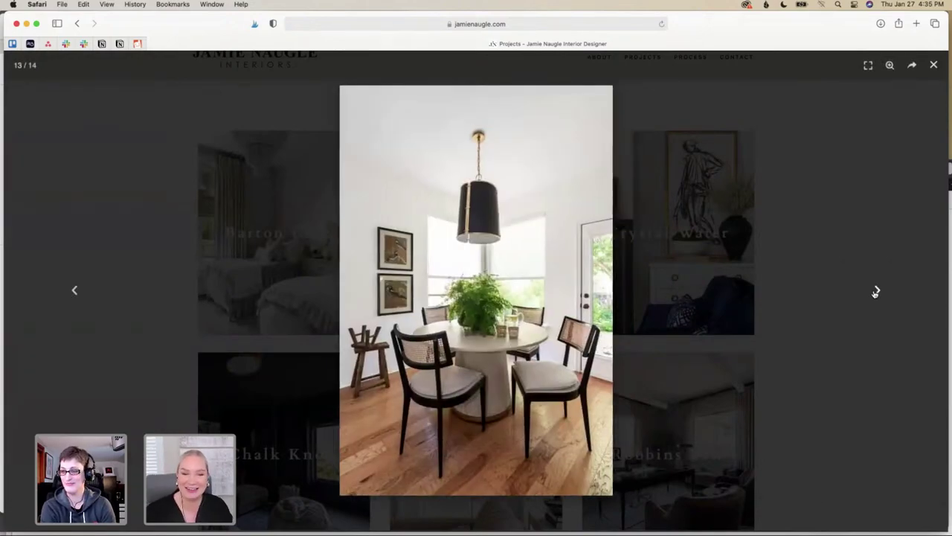
left_click(875, 292)
left_click(876, 292)
left_click(876, 291)
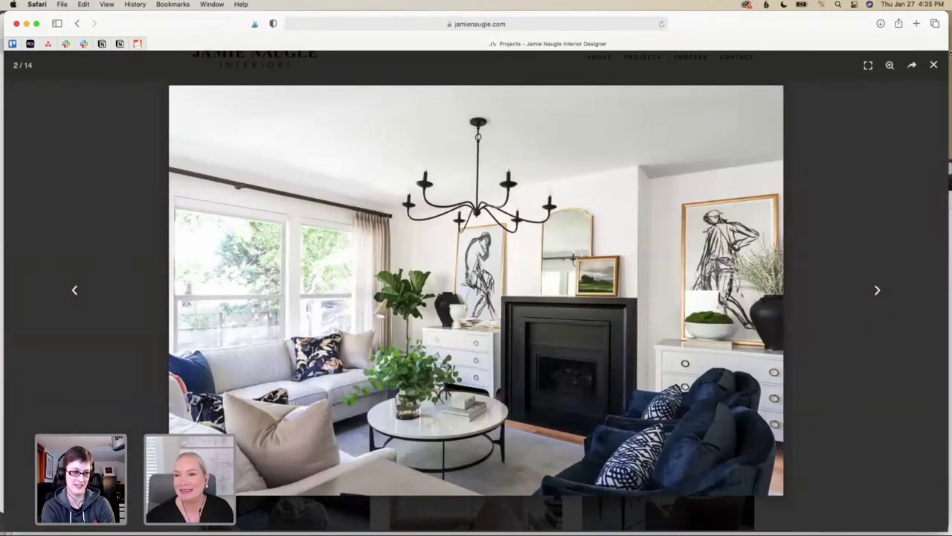
Close the current gallery and open the Chalk Knoll media-room project's gallery
left_click(934, 65)
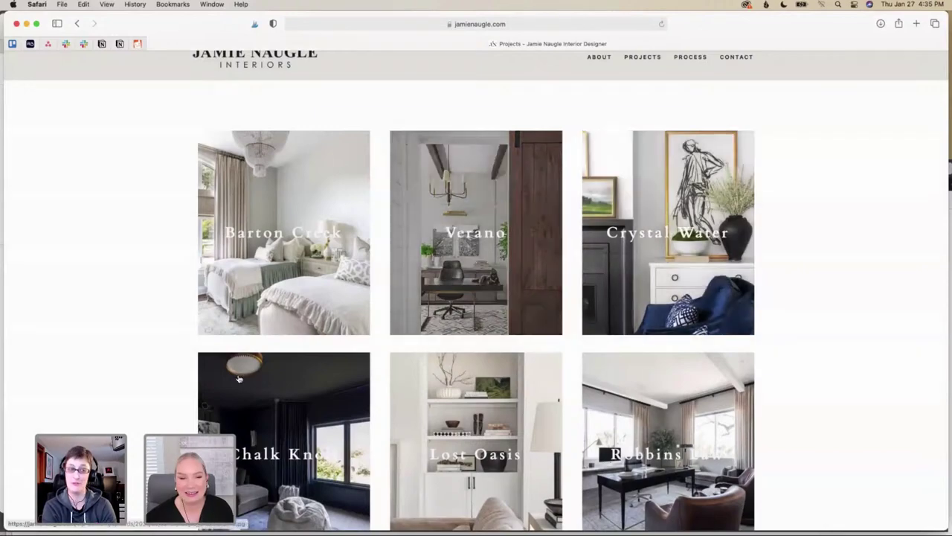
scroll(377, 394, "down", 5)
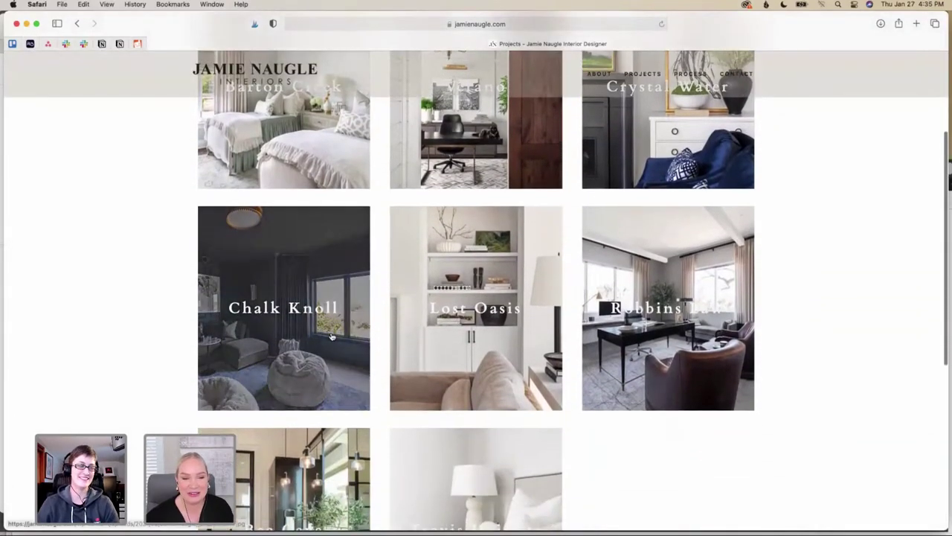
left_click(332, 337)
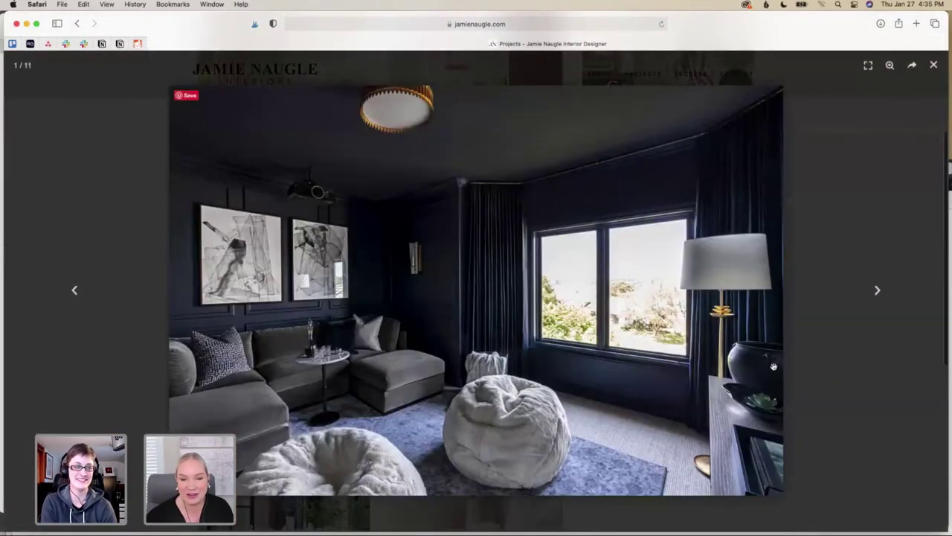
Page through all 11 media-room photos, then close the gallery back to the Projects grid
left_click(877, 289)
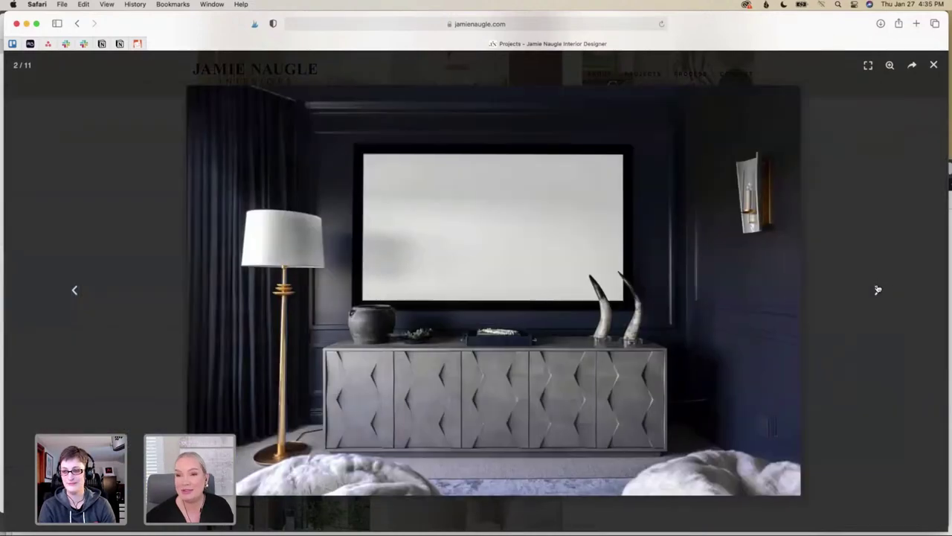
left_click(877, 290)
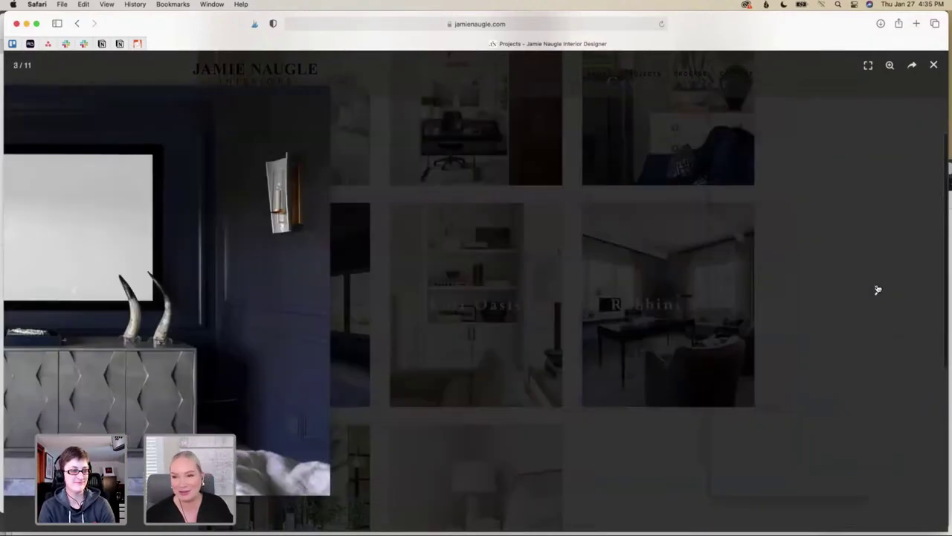
left_click(878, 289)
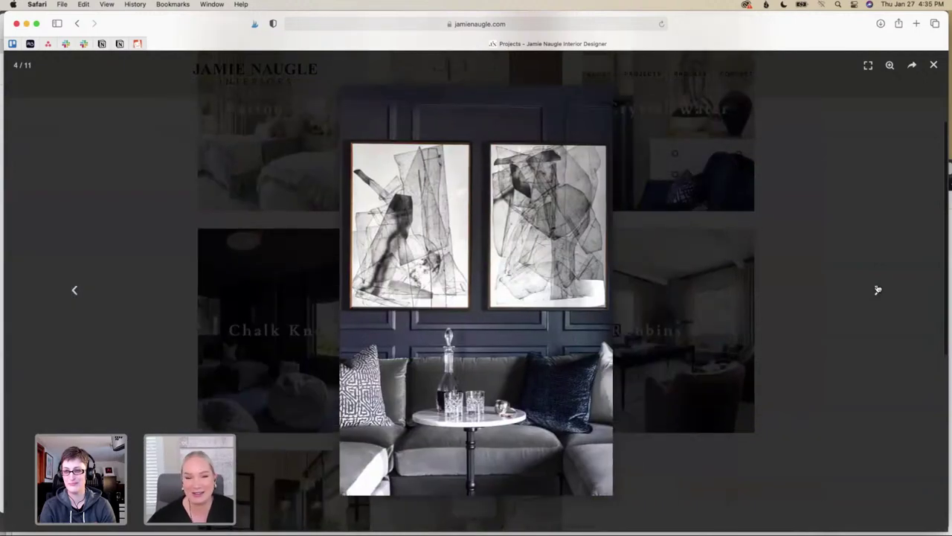
left_click(878, 289)
left_click(878, 289)
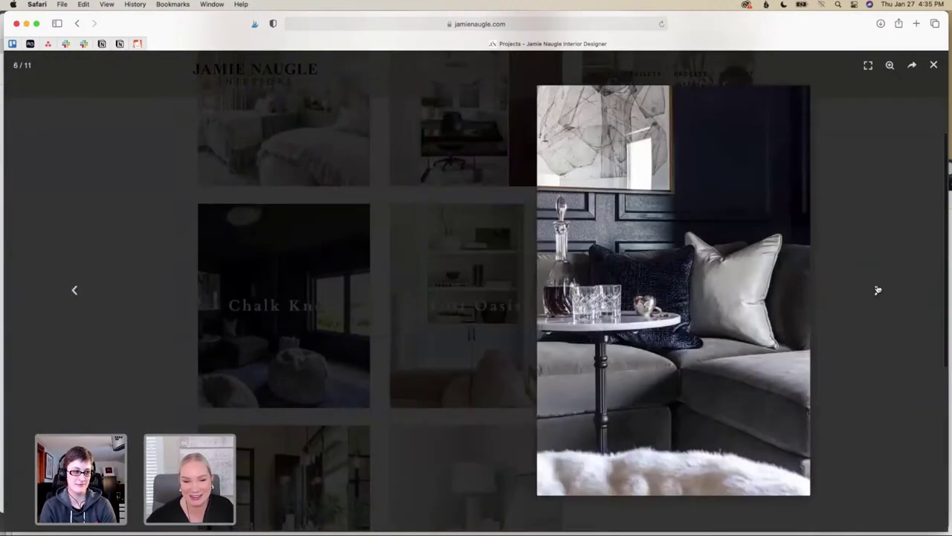
left_click(877, 290)
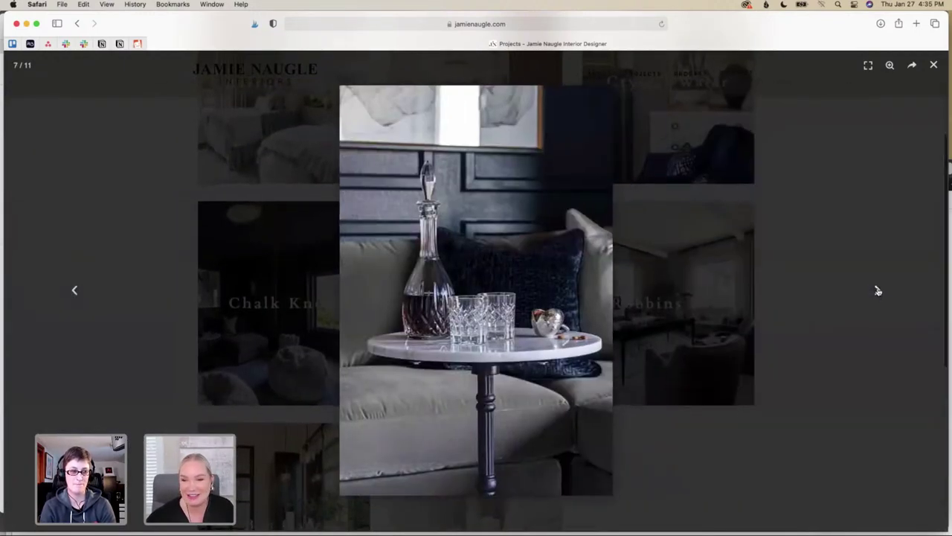
left_click(878, 290)
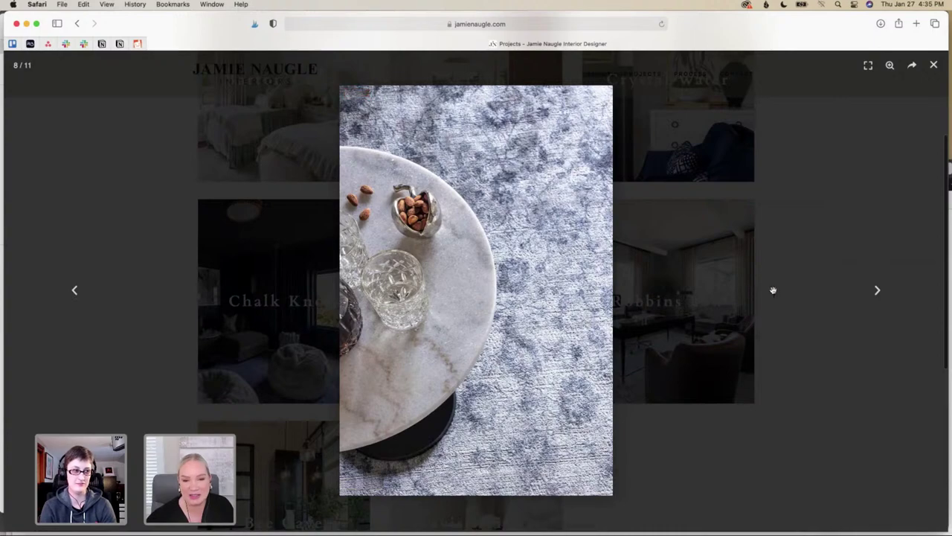
left_click(880, 290)
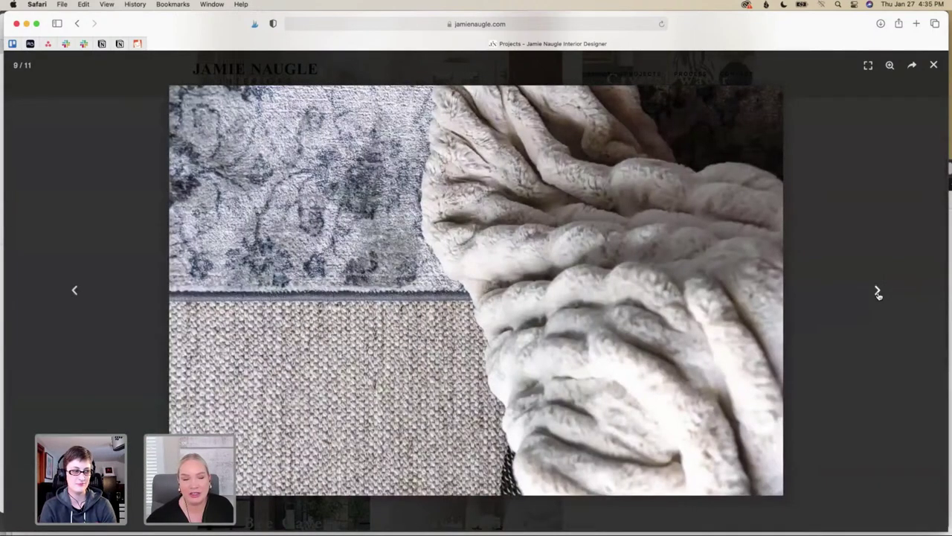
left_click(878, 293)
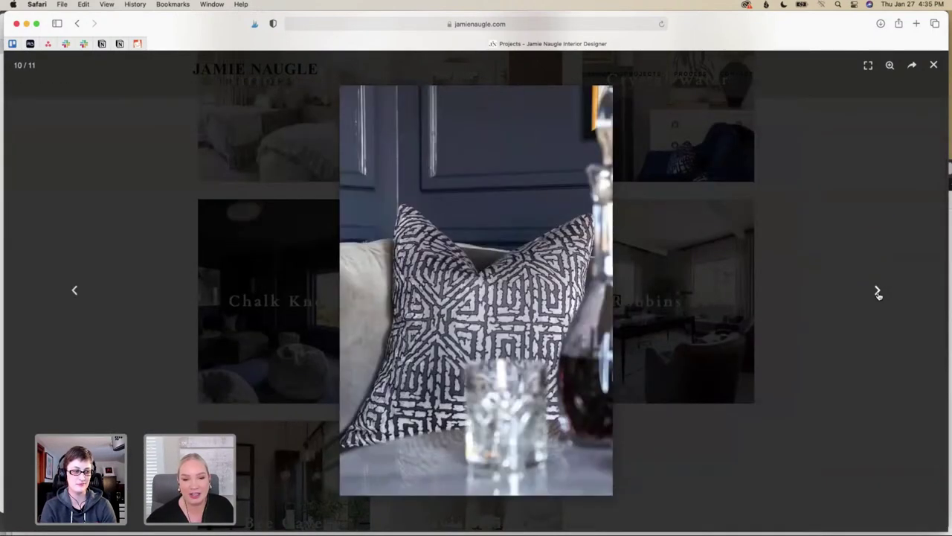
left_click(879, 292)
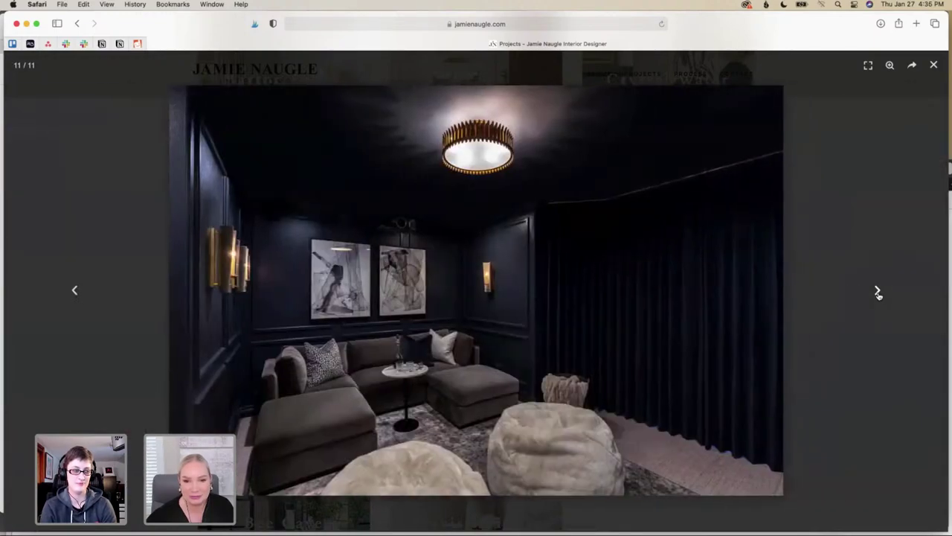
left_click(879, 292)
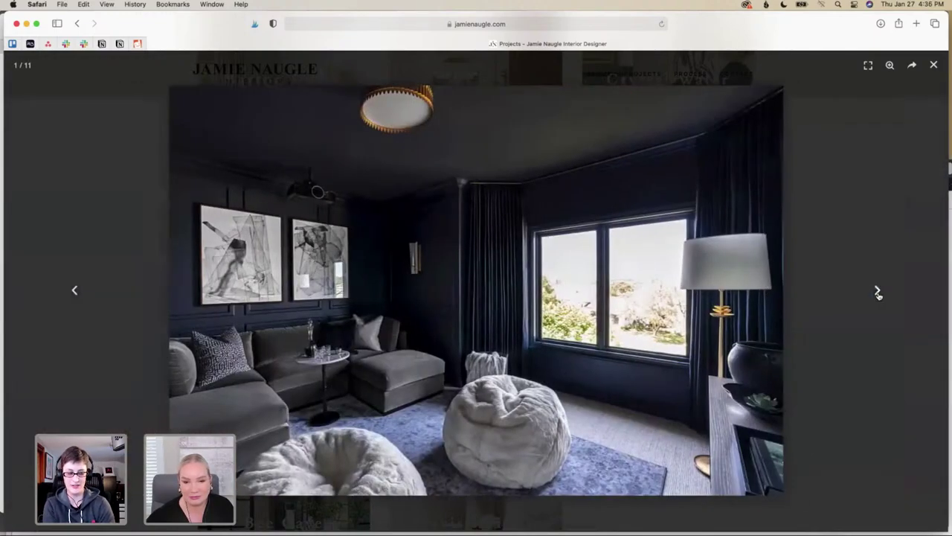
left_click(936, 65)
scroll(627, 149, "up", 3)
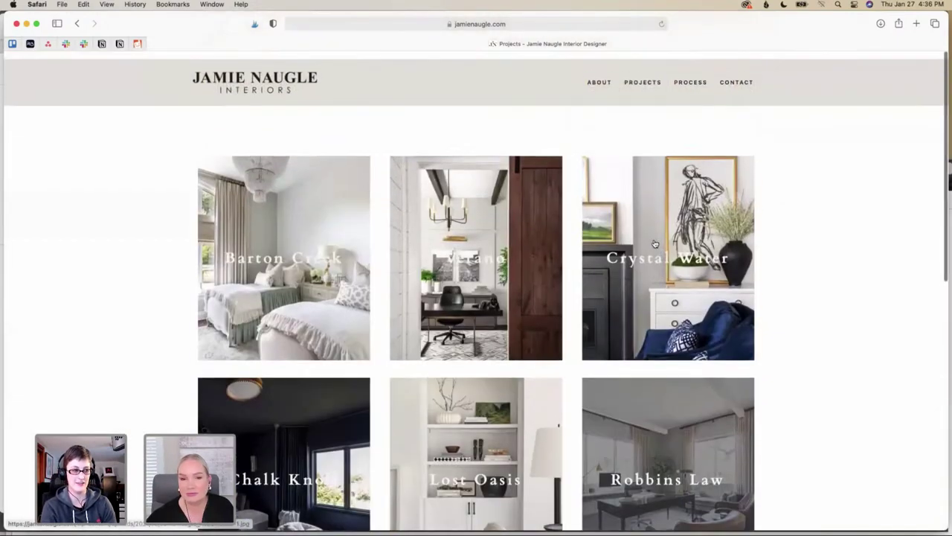
Read through the studio's Process page and shift Safari aside to reveal Google Drive behind
left_click(691, 77)
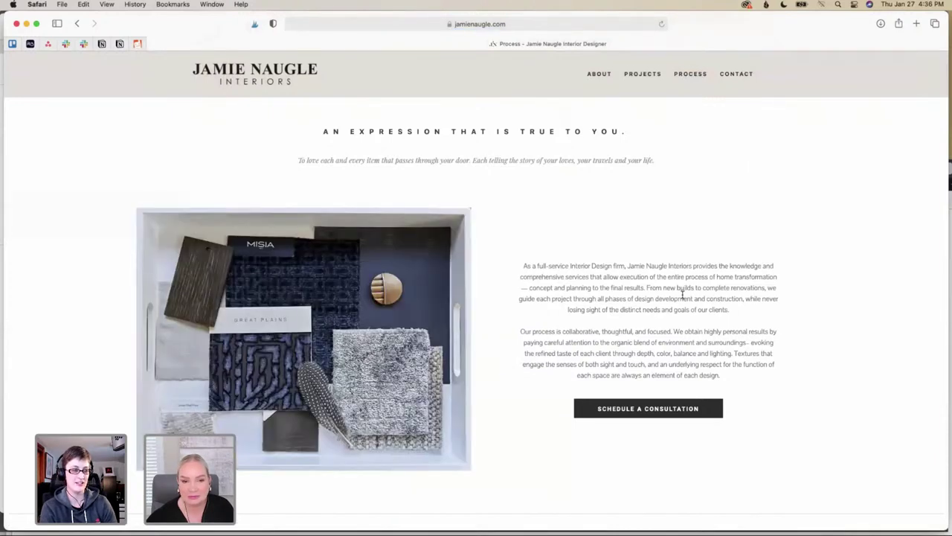
scroll(682, 296, "down", 1)
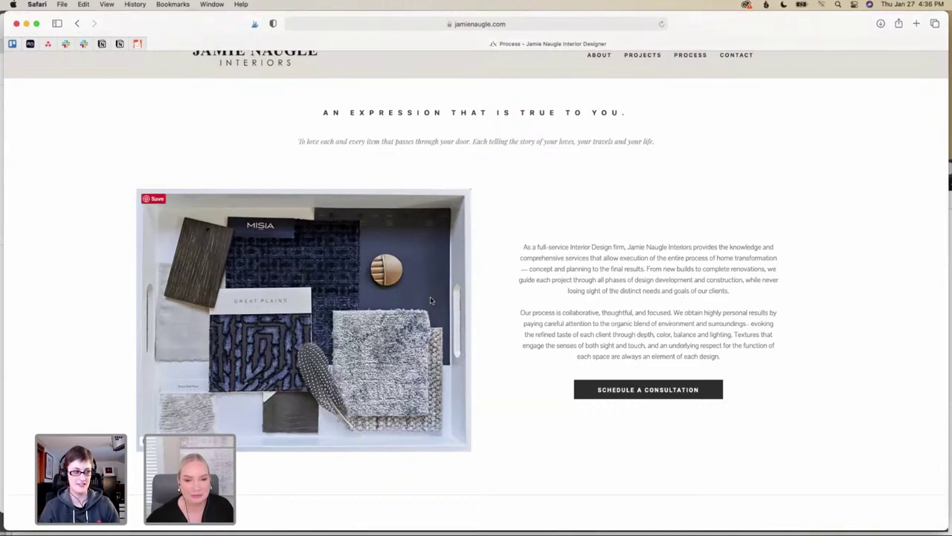
scroll(502, 300, "down", 3)
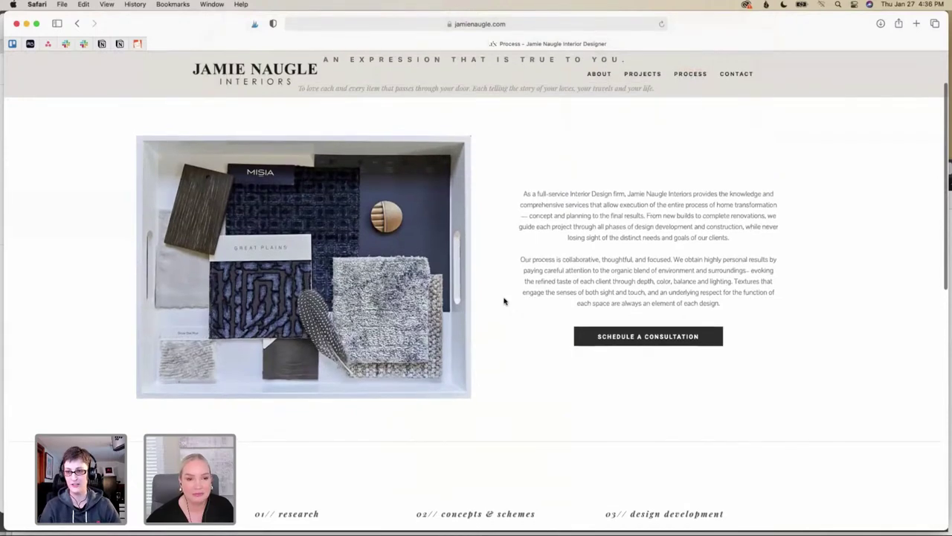
scroll(504, 301, "up", 2)
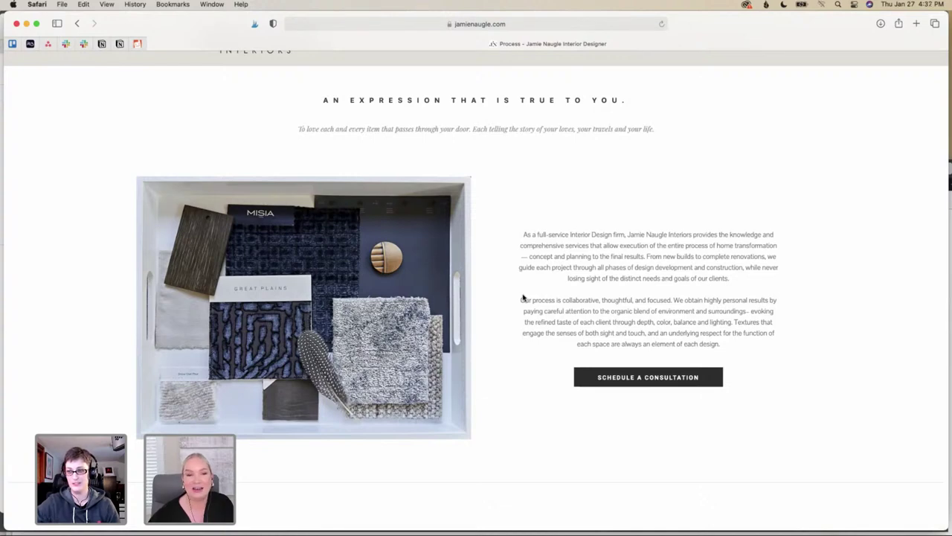
scroll(523, 297, "down", 2)
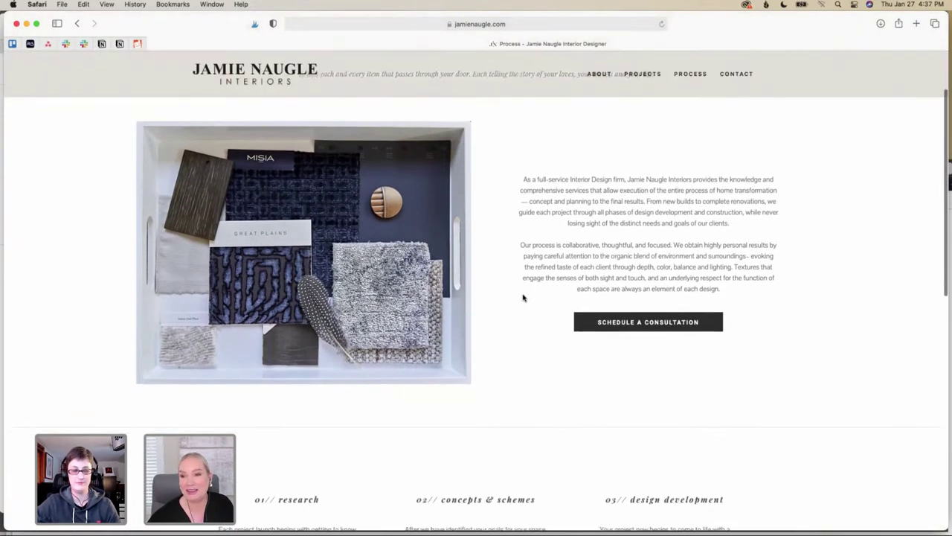
scroll(523, 297, "down", 7)
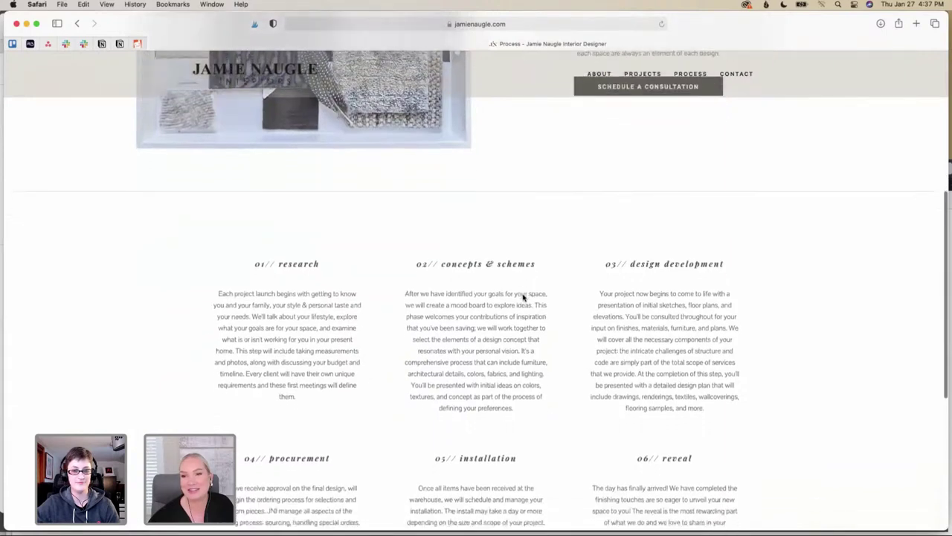
scroll(523, 298, "down", 3)
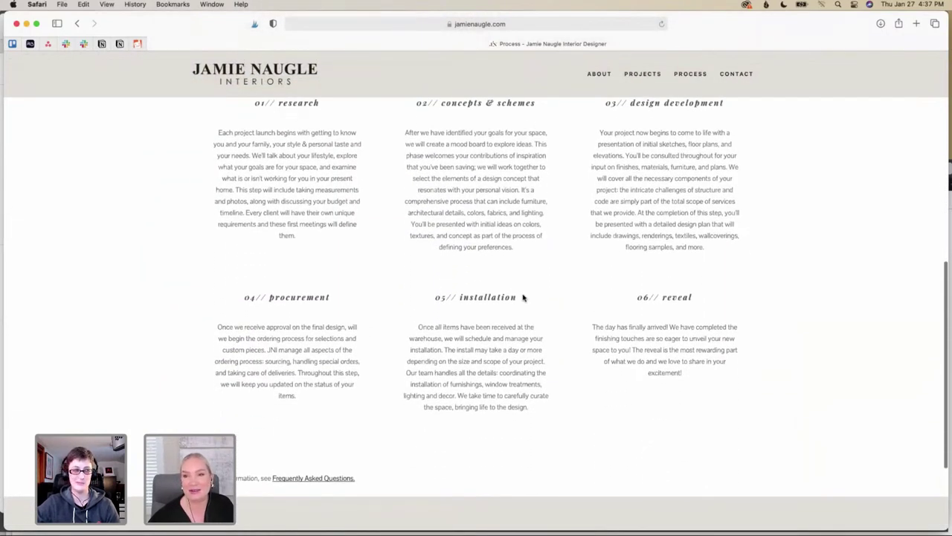
scroll(523, 298, "down", 3)
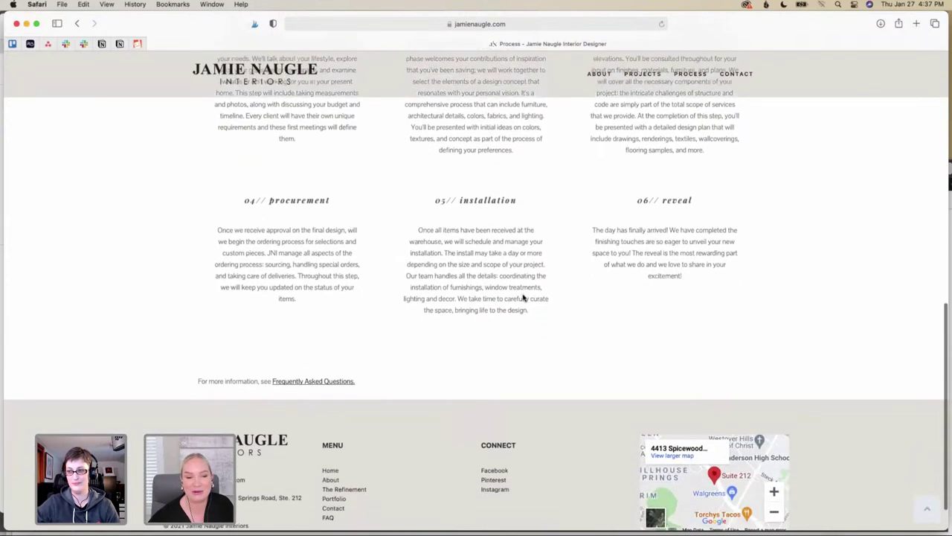
scroll(523, 298, "down", 1)
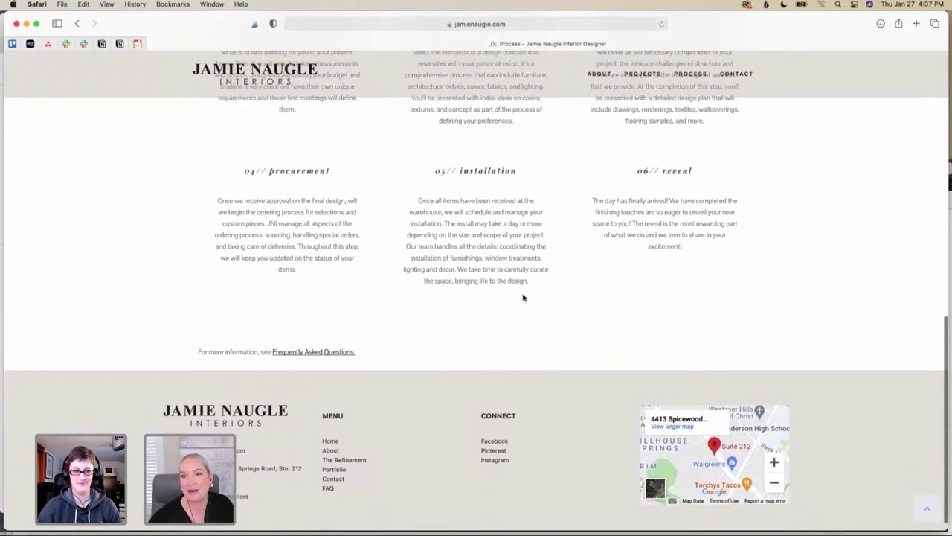
scroll(523, 297, "up", 5)
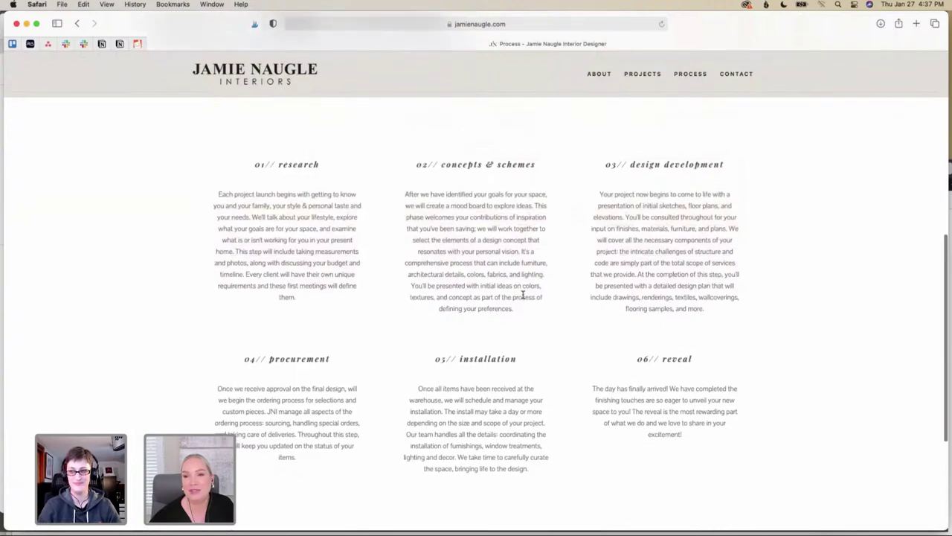
scroll(523, 296, "up", 7)
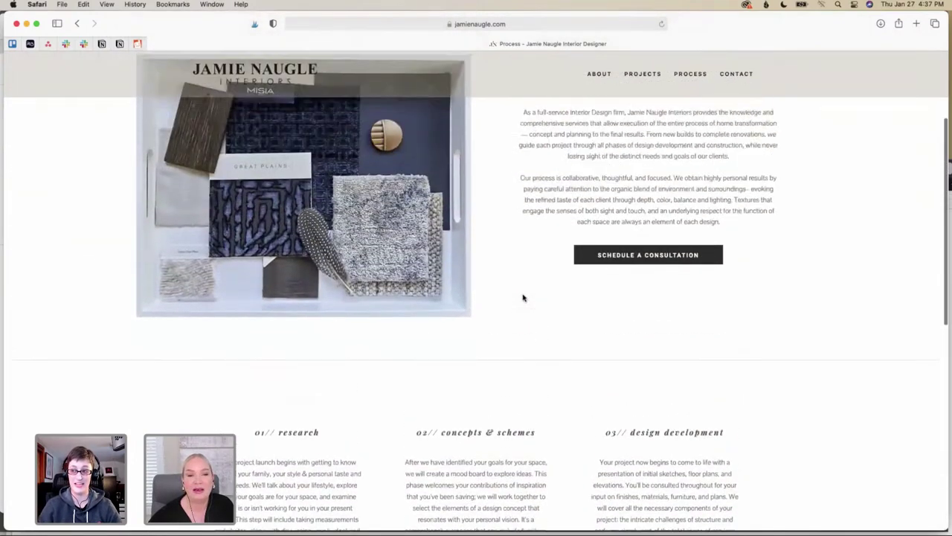
scroll(523, 297, "up", 4)
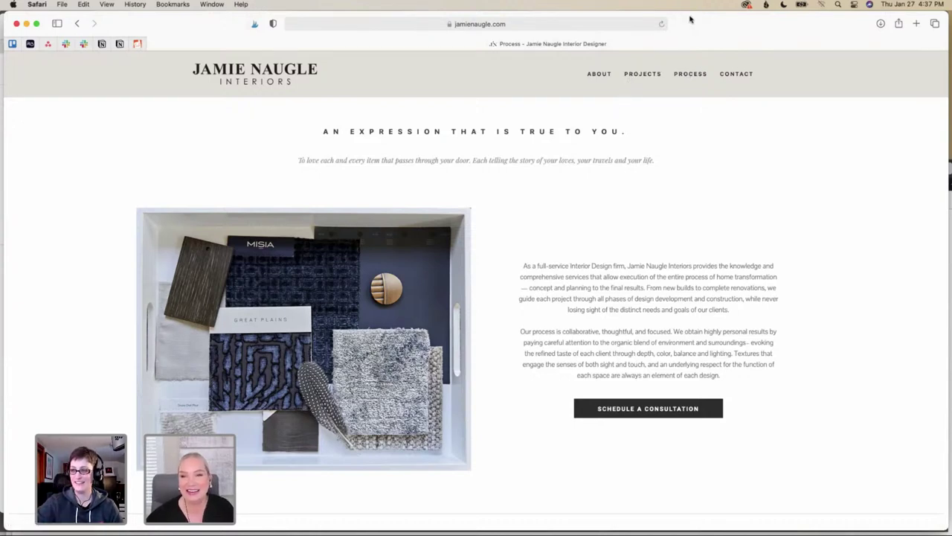
left_click_drag(693, 19, 696, 34)
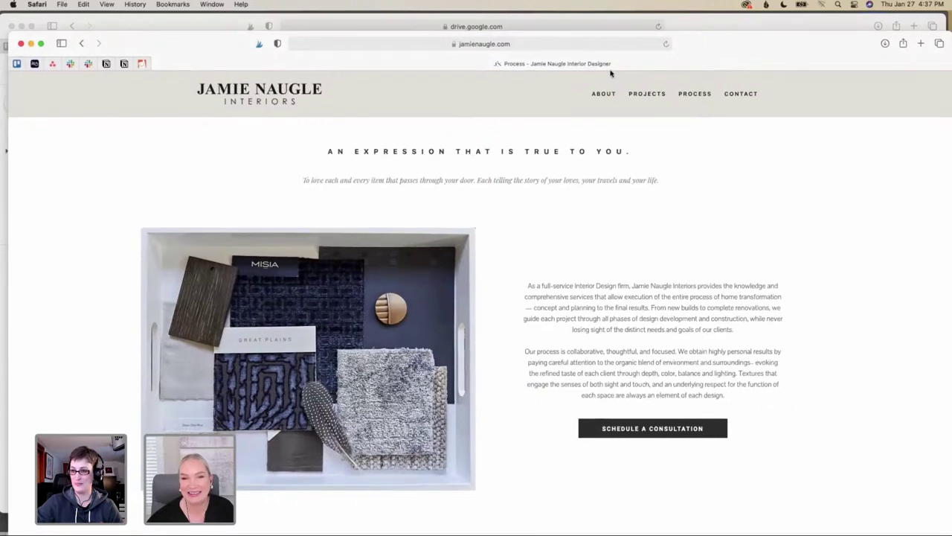
Open the studio's About page and scroll through its bio and project sections
left_click(604, 93)
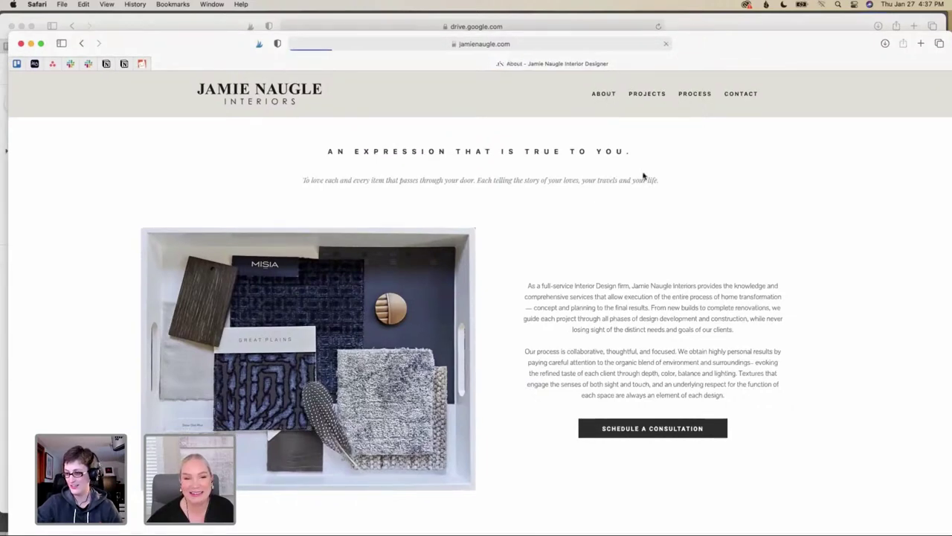
scroll(457, 216, "down", 6)
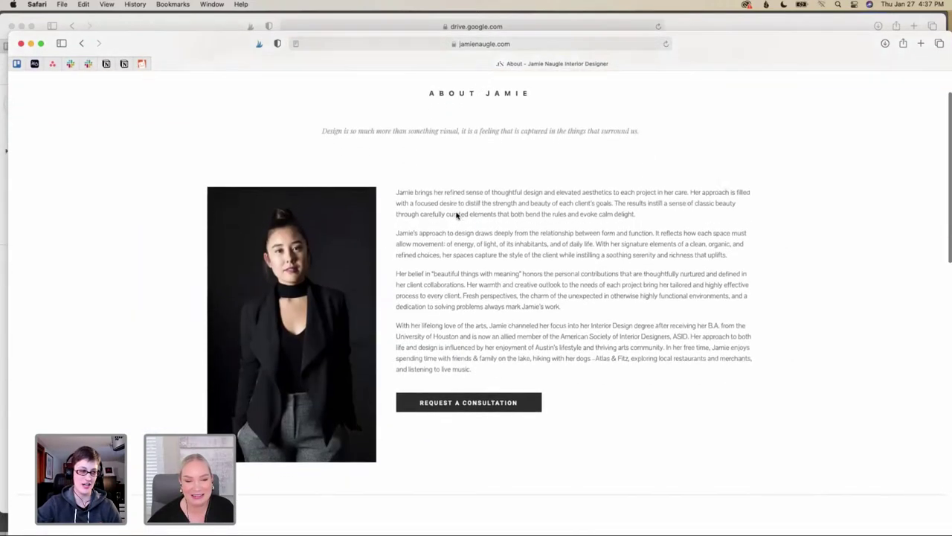
scroll(457, 215, "down", 7)
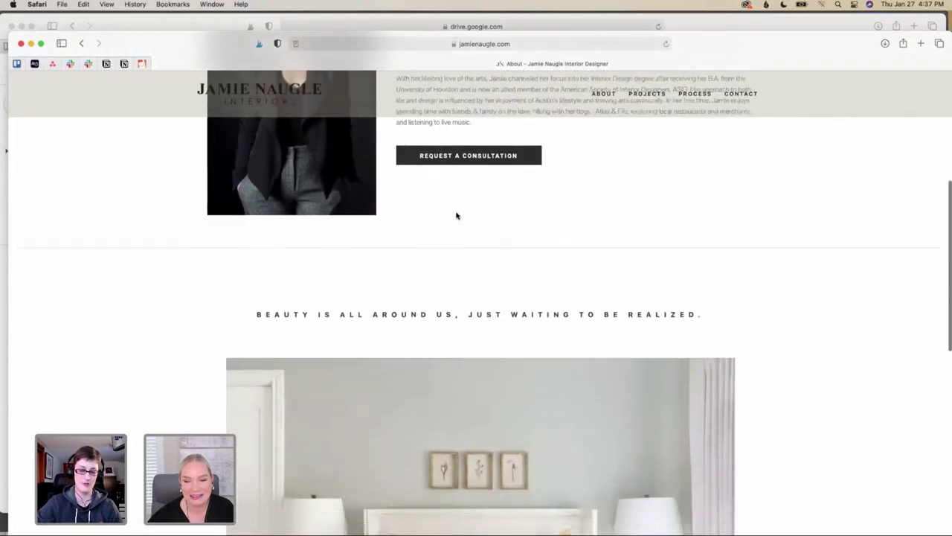
scroll(457, 216, "down", 6)
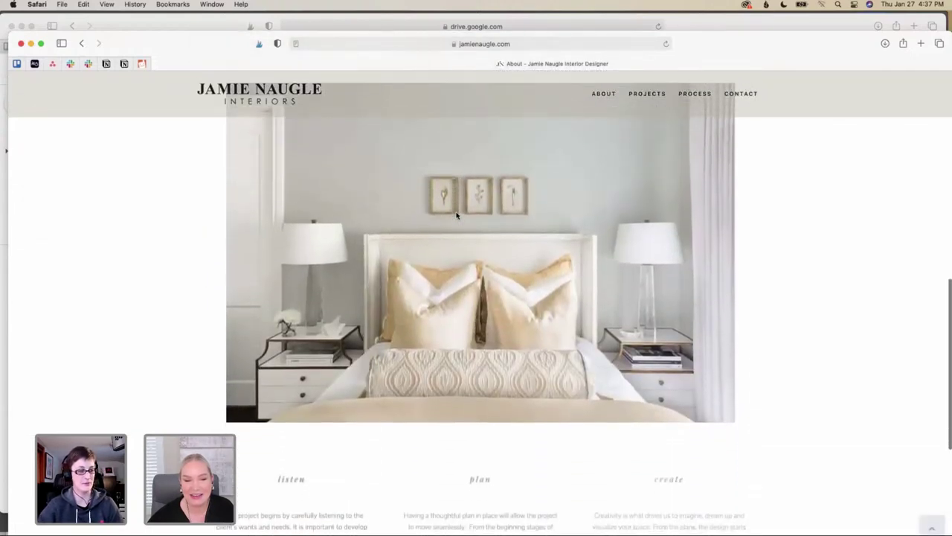
scroll(456, 216, "down", 4)
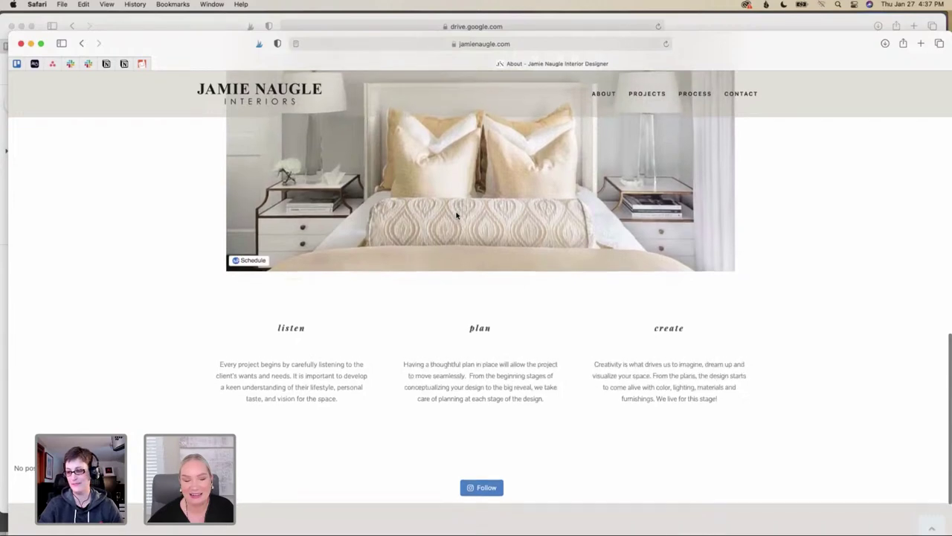
scroll(457, 215, "up", 3)
scroll(457, 216, "up", 12)
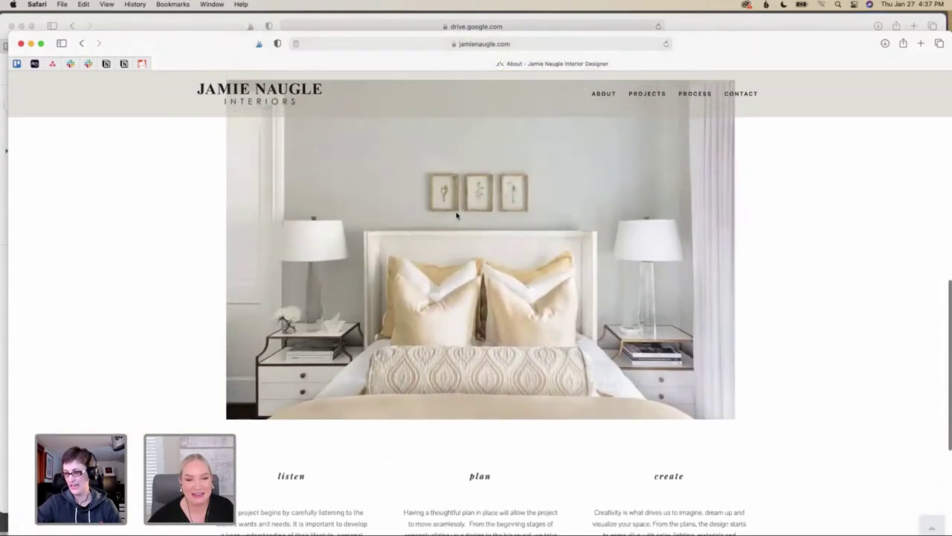
scroll(457, 216, "up", 6)
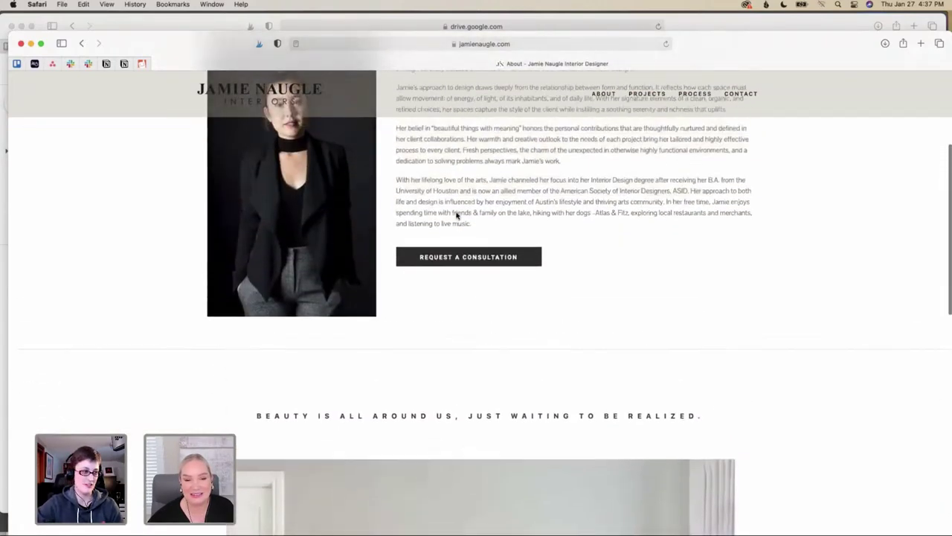
scroll(456, 216, "up", 2)
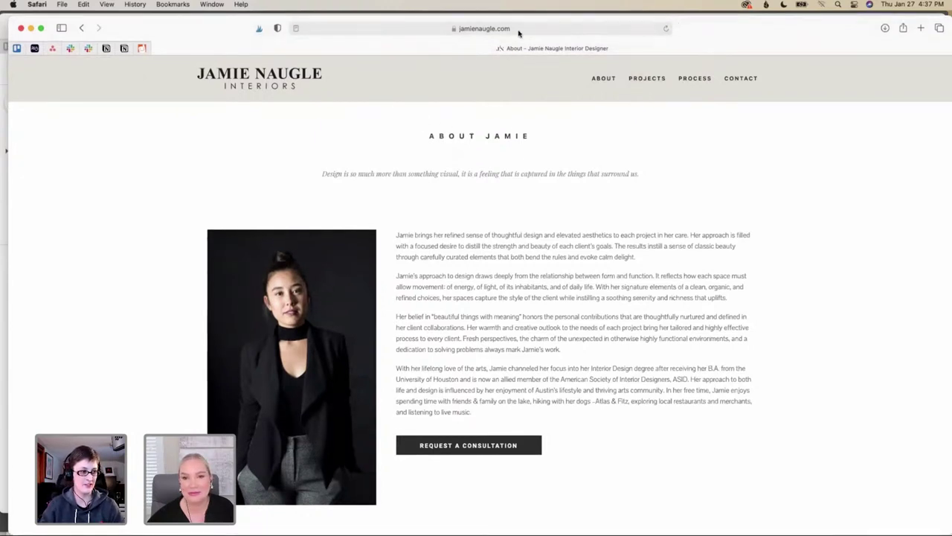
Scroll to the About page footer and open the studio's Instagram profile
scroll(559, 182, "down", 5)
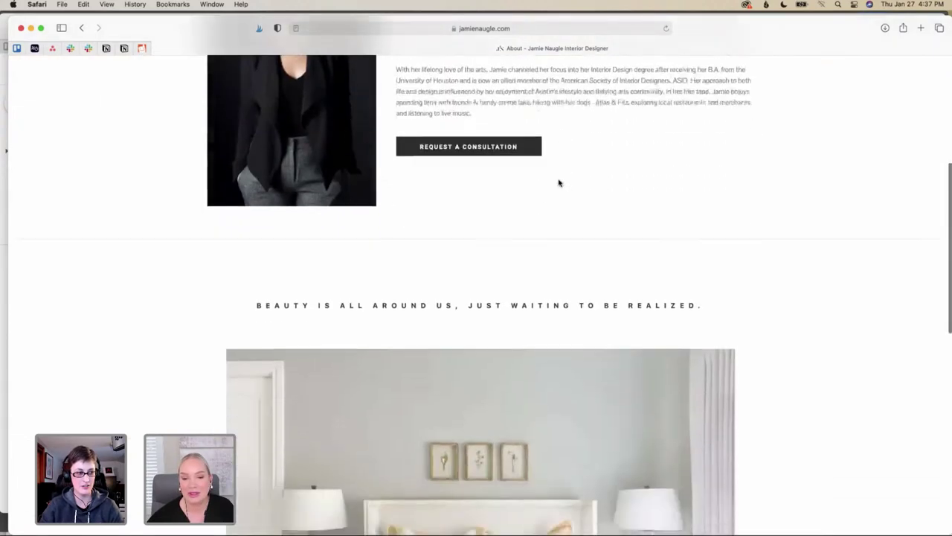
scroll(560, 182, "down", 10)
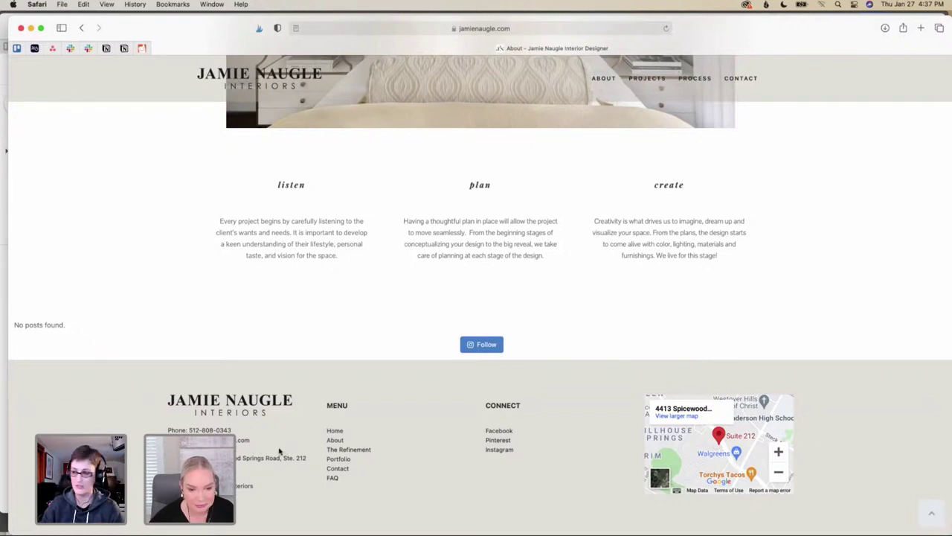
scroll(285, 442, "down", 2)
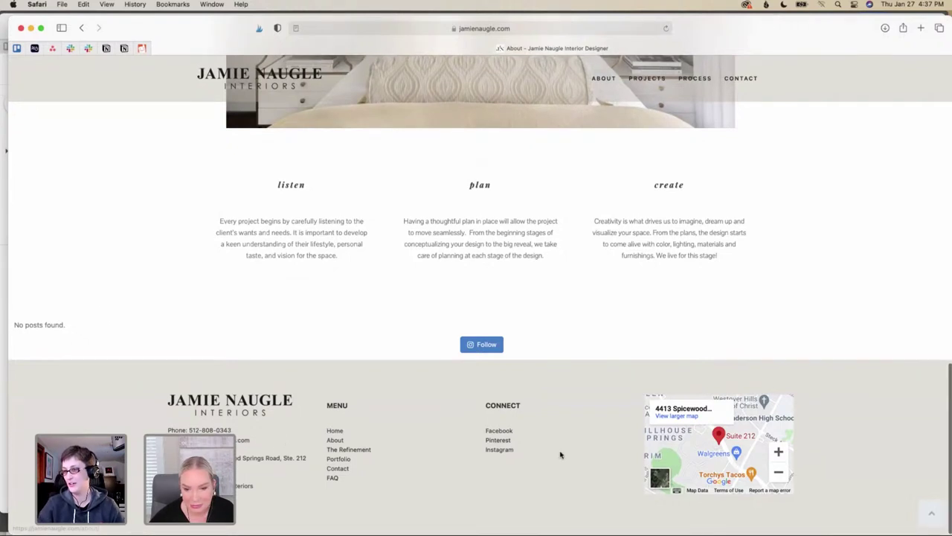
left_click(497, 452)
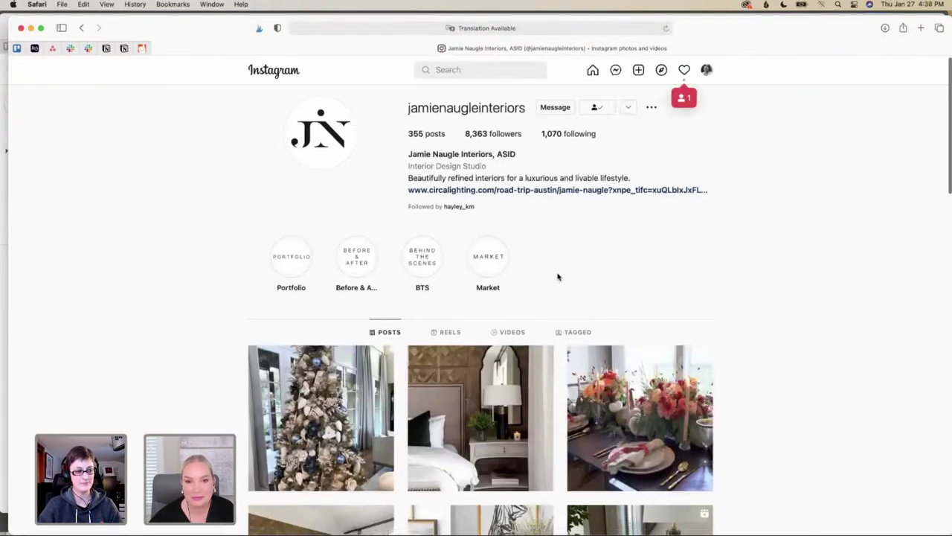
Scroll through the Instagram post grid, then minimize the Safari window
scroll(558, 277, "down", 1)
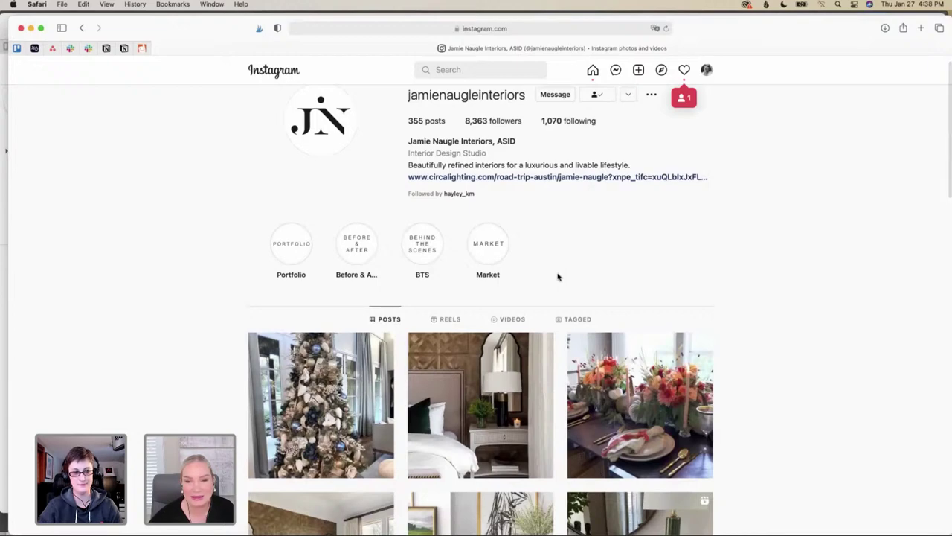
scroll(558, 277, "up", 1)
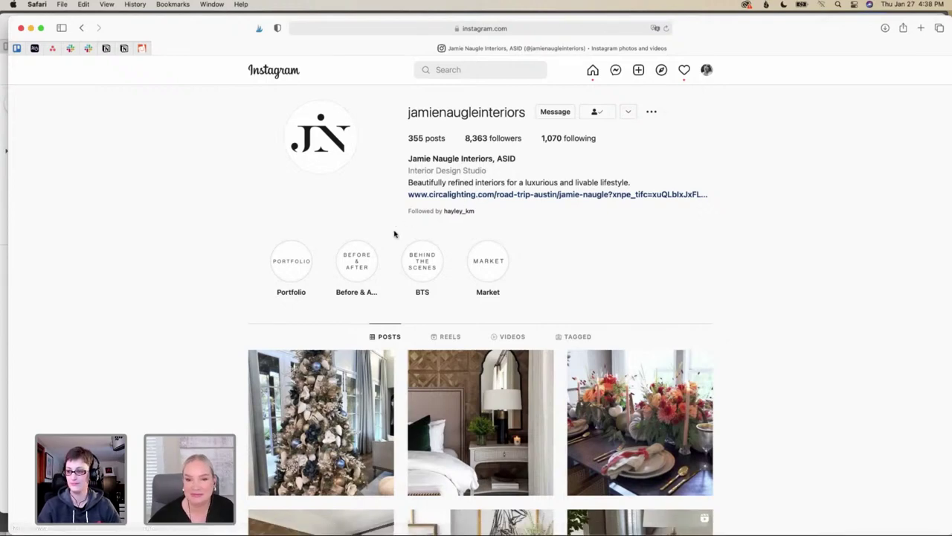
scroll(394, 234, "down", 1)
scroll(394, 234, "down", 10)
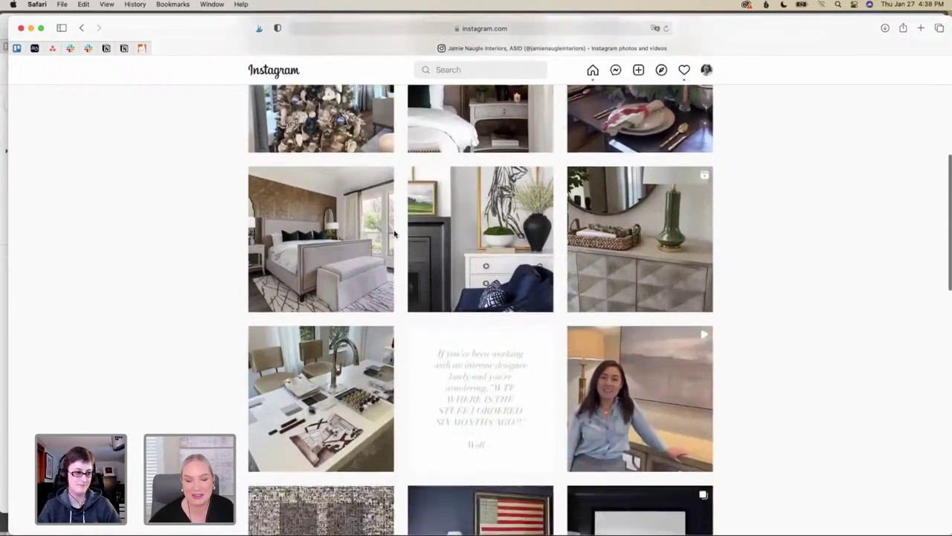
scroll(394, 234, "down", 6)
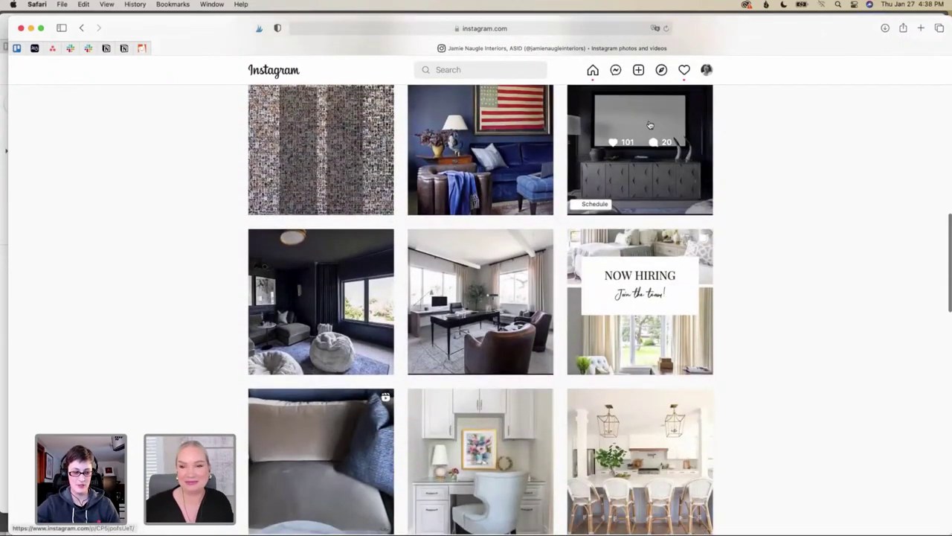
left_click(31, 28)
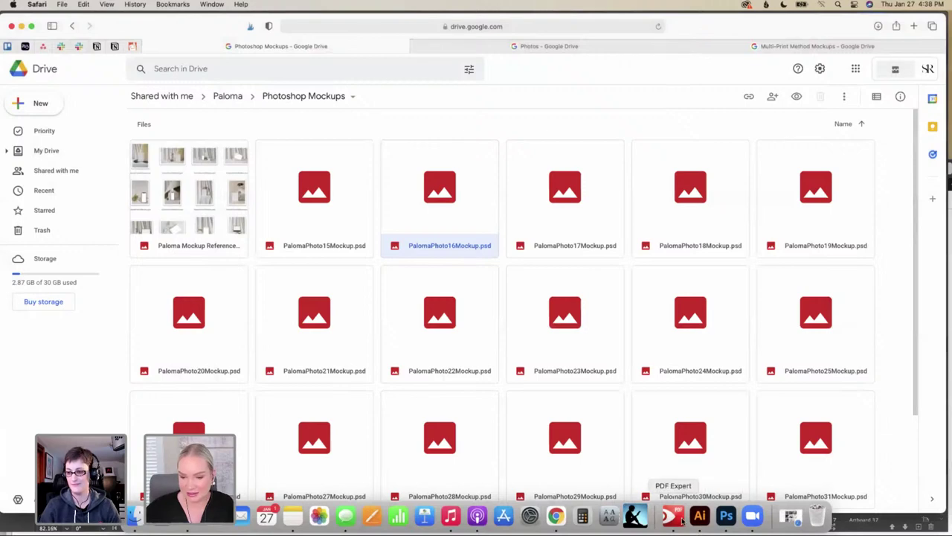
Switch between Illustrator and Photoshop, then return to Google Drive's Sofia Photos folder
left_click(701, 517)
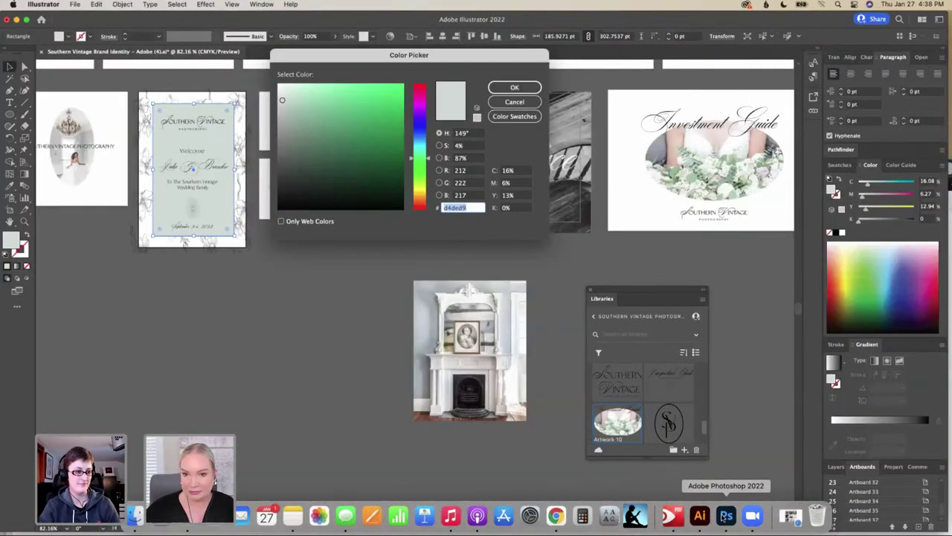
left_click(725, 517)
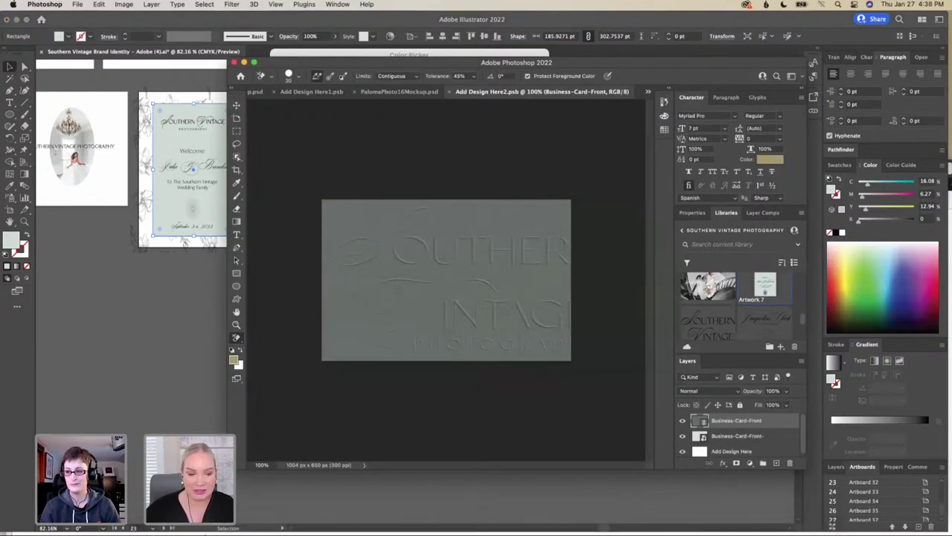
mouse_move(699, 530)
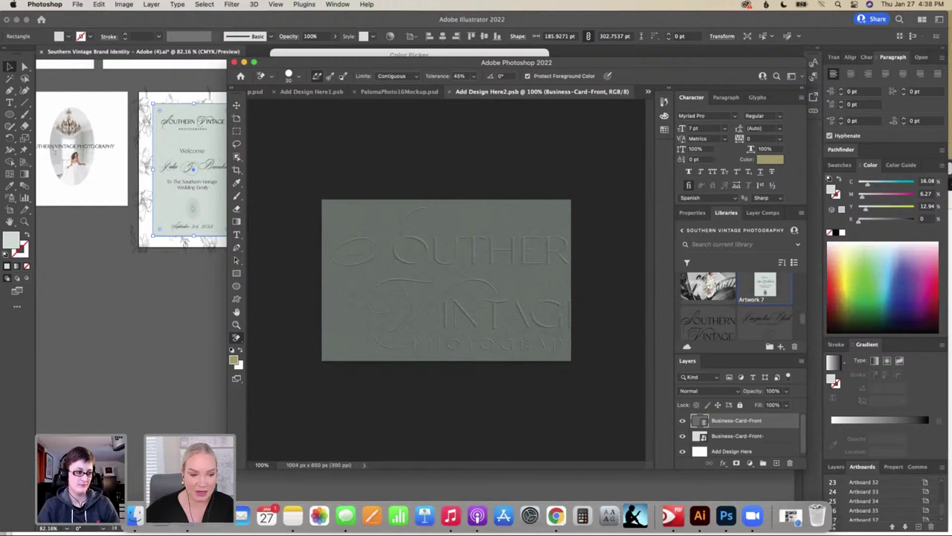
key("super+Tab")
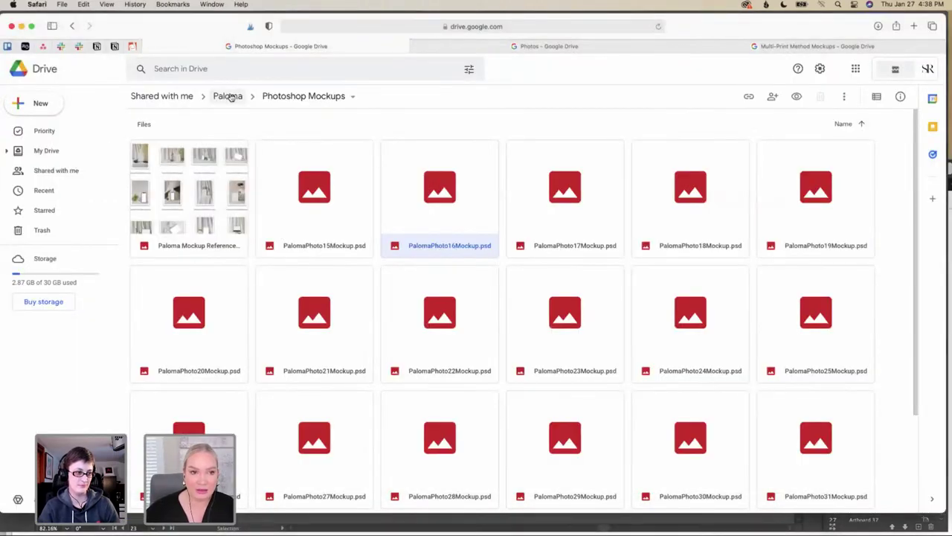
left_click(230, 97)
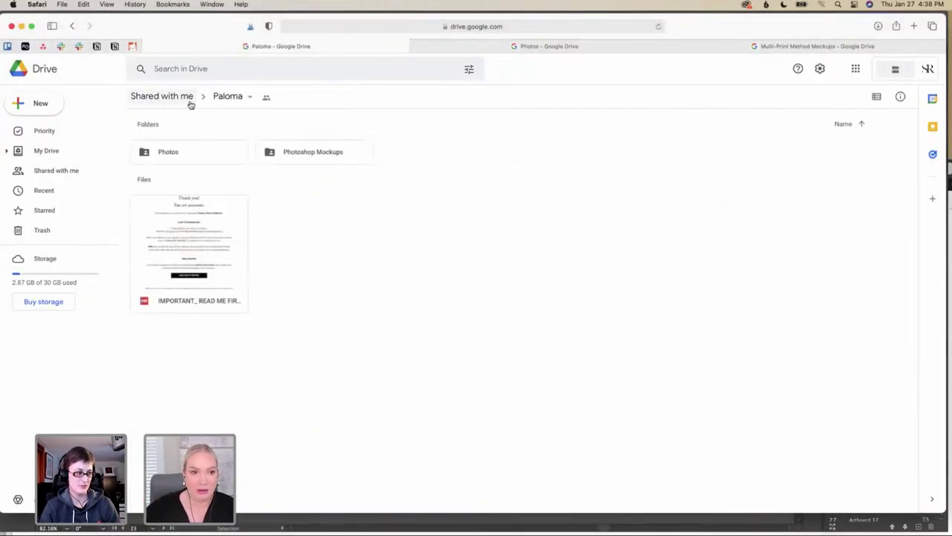
left_click(235, 98)
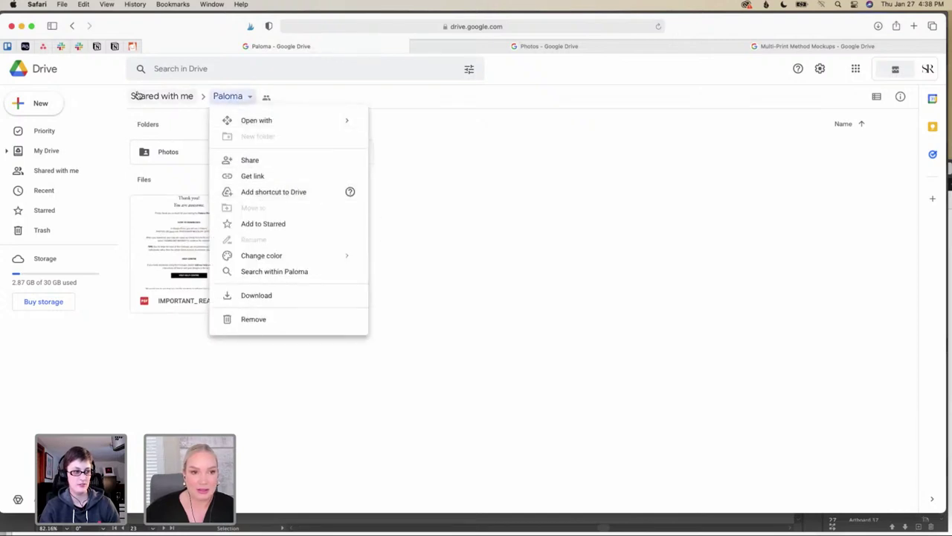
left_click(476, 48)
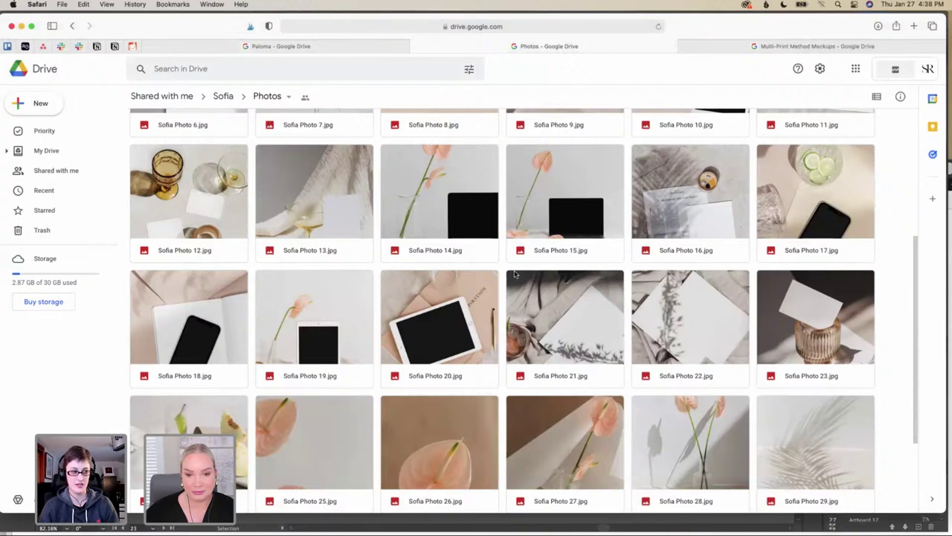
Scroll up and down through the Sofia Photos grid
scroll(514, 275, "down", 1)
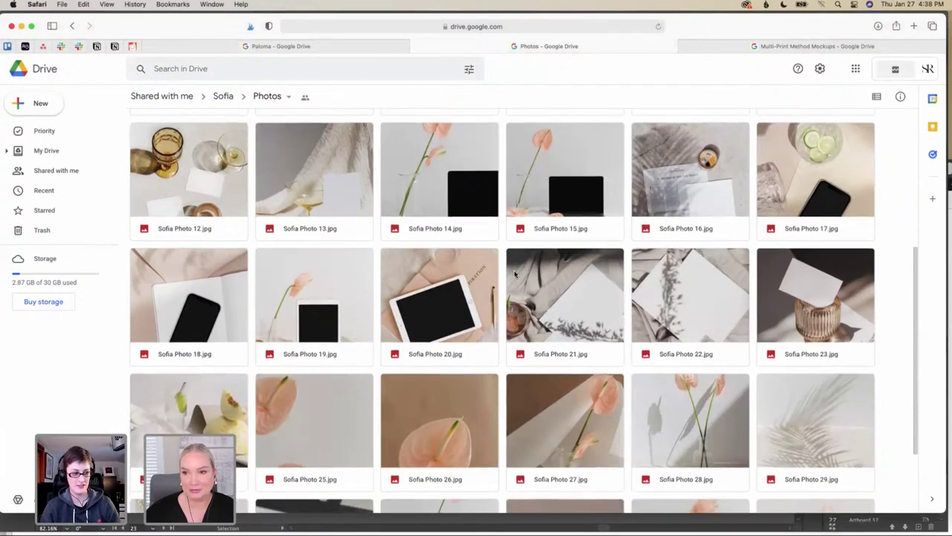
scroll(514, 274, "down", 2)
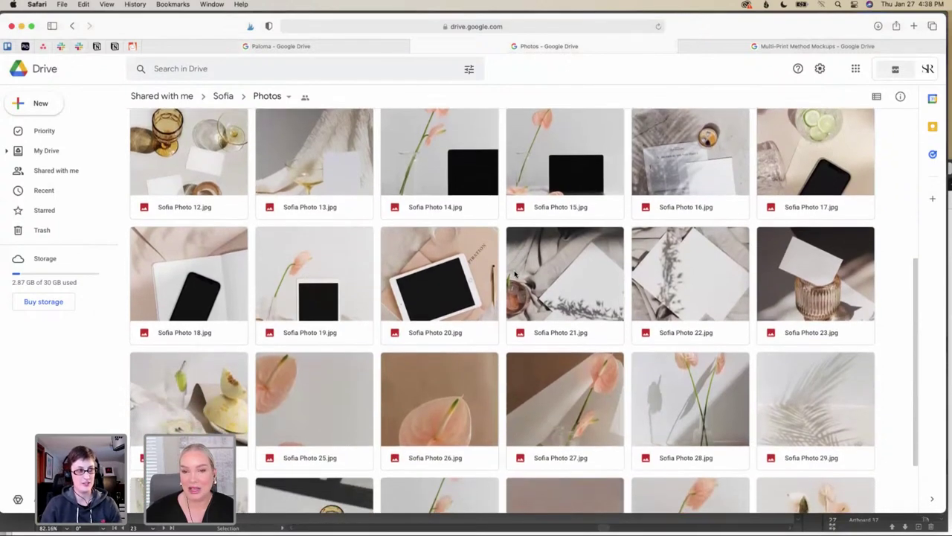
scroll(514, 274, "down", 1)
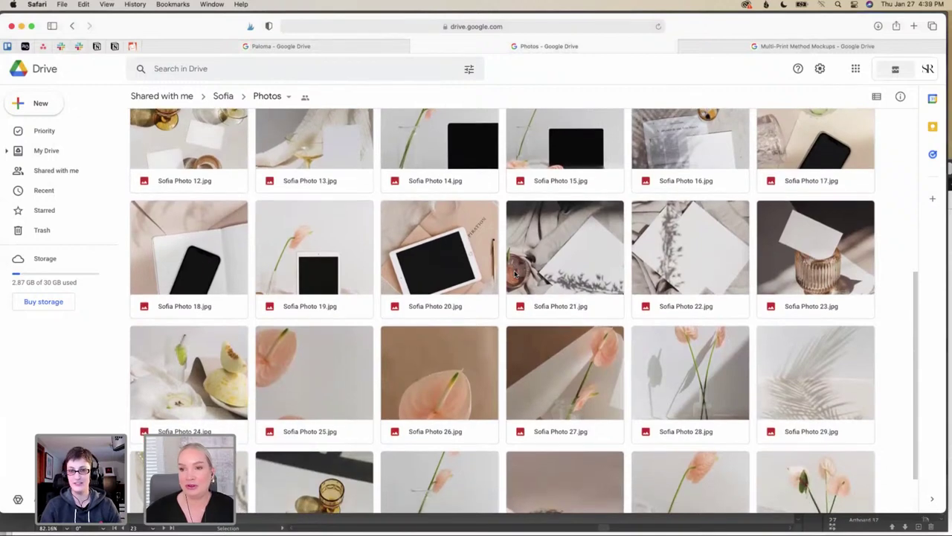
scroll(519, 275, "down", 2)
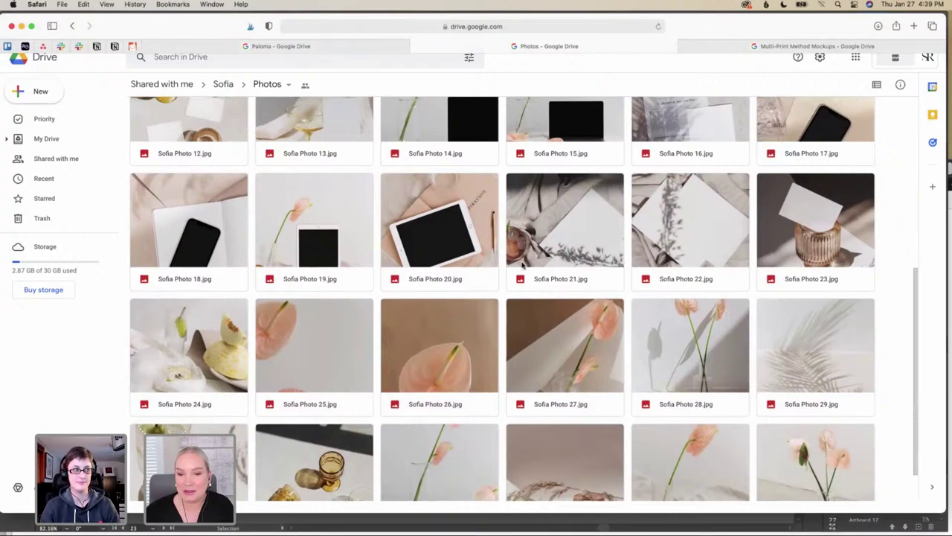
scroll(523, 264, "down", 3)
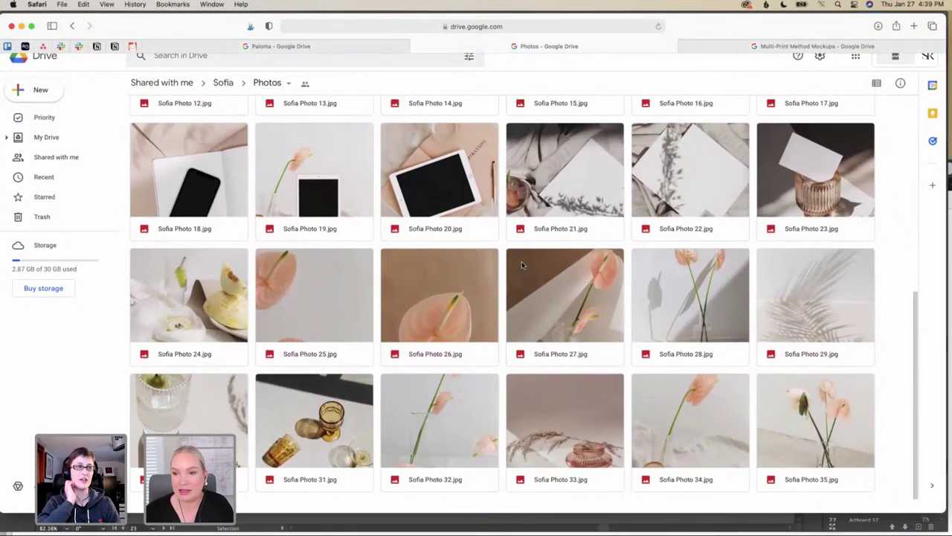
scroll(522, 265, "up", 5)
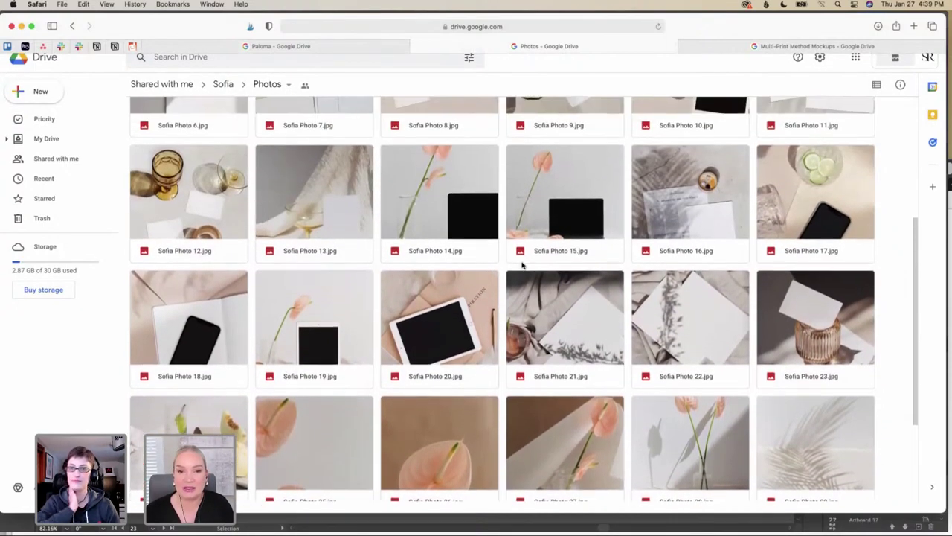
scroll(522, 265, "up", 1)
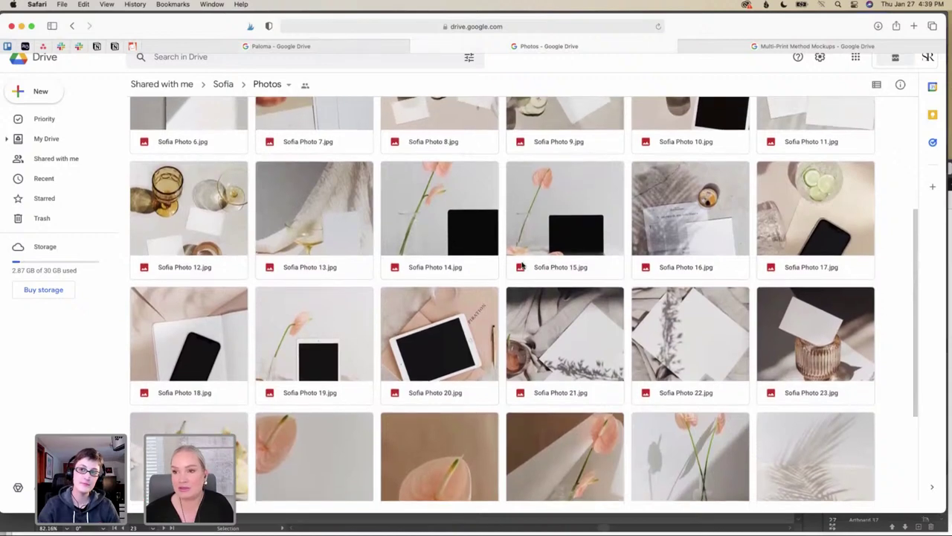
scroll(522, 265, "down", 1)
scroll(523, 265, "down", 1)
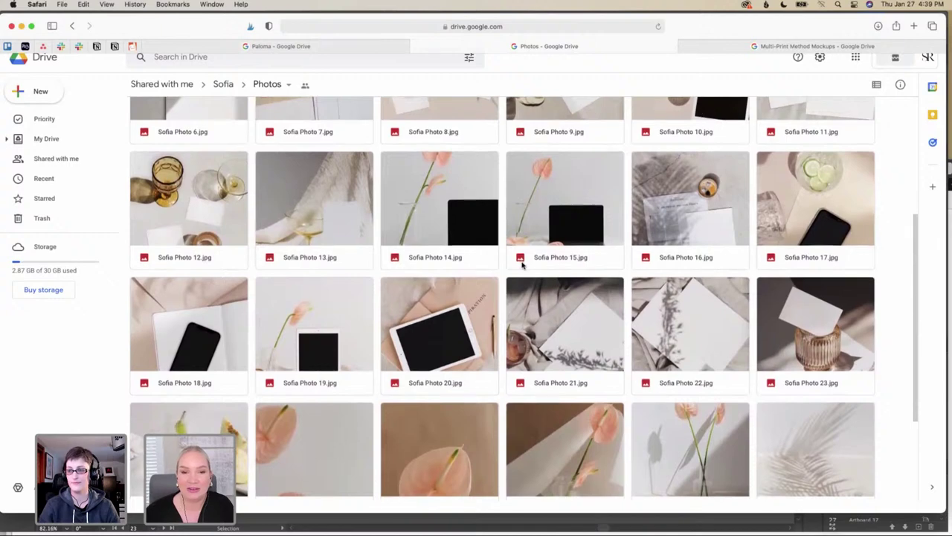
scroll(522, 264, "up", 3)
scroll(522, 264, "up", 5)
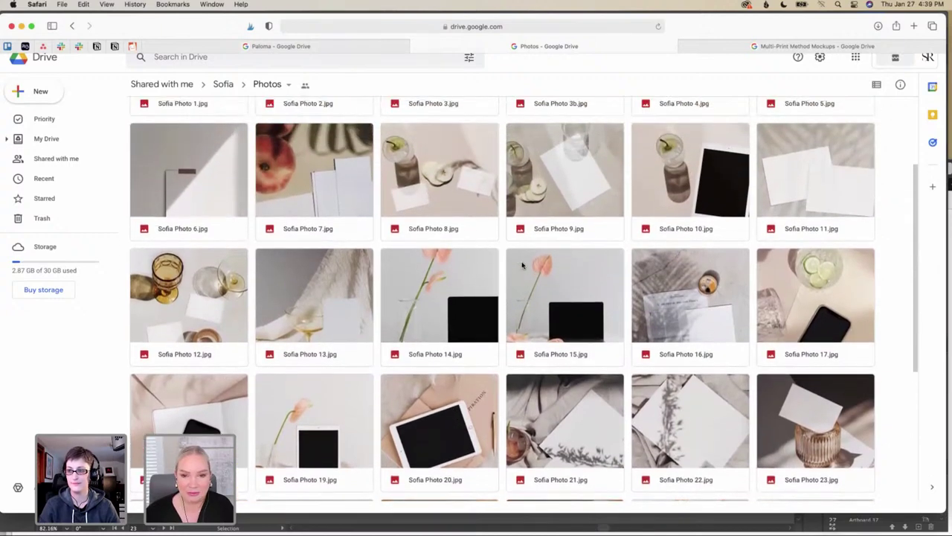
scroll(523, 264, "up", 8)
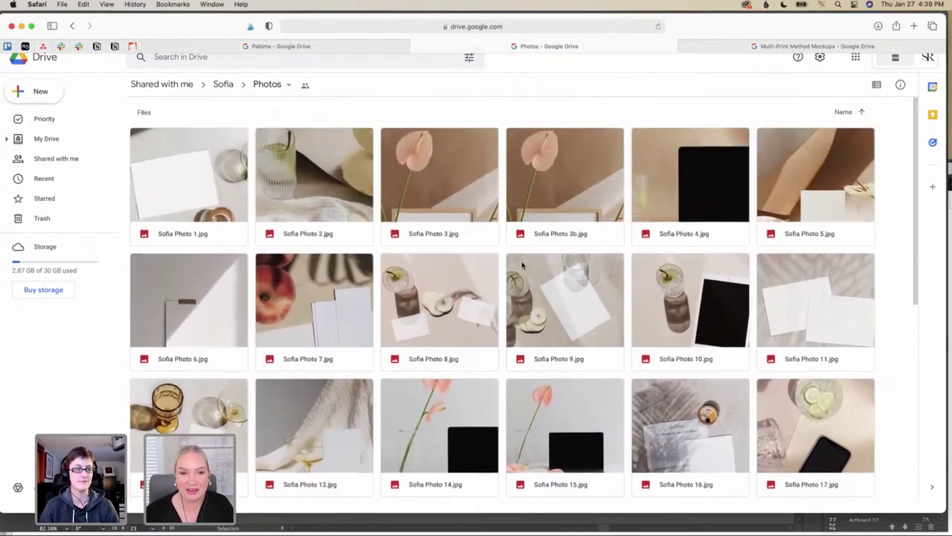
scroll(522, 265, "down", 4)
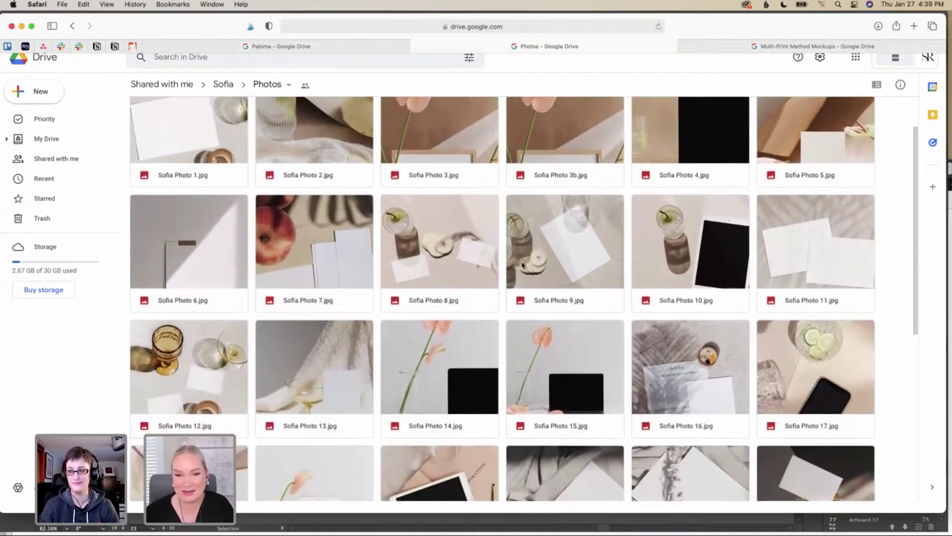
scroll(522, 264, "down", 13)
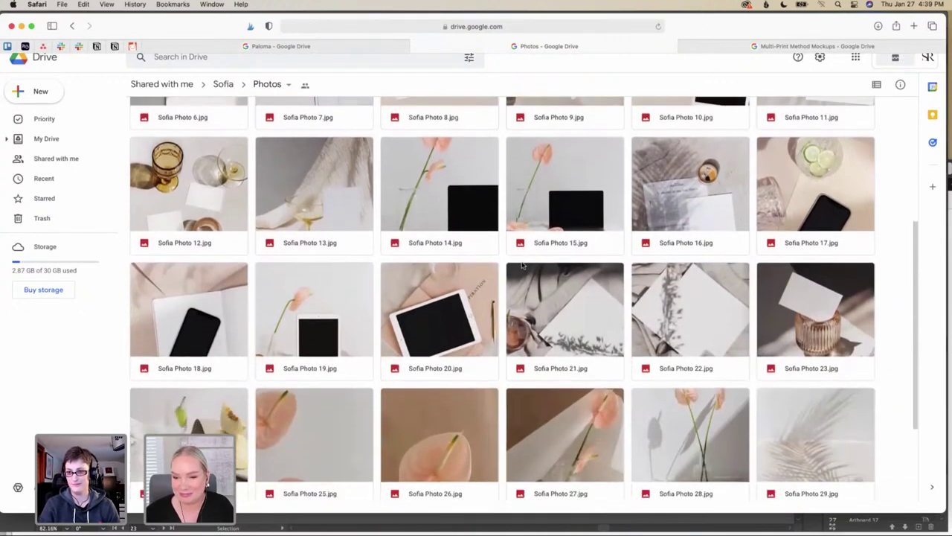
scroll(522, 265, "down", 3)
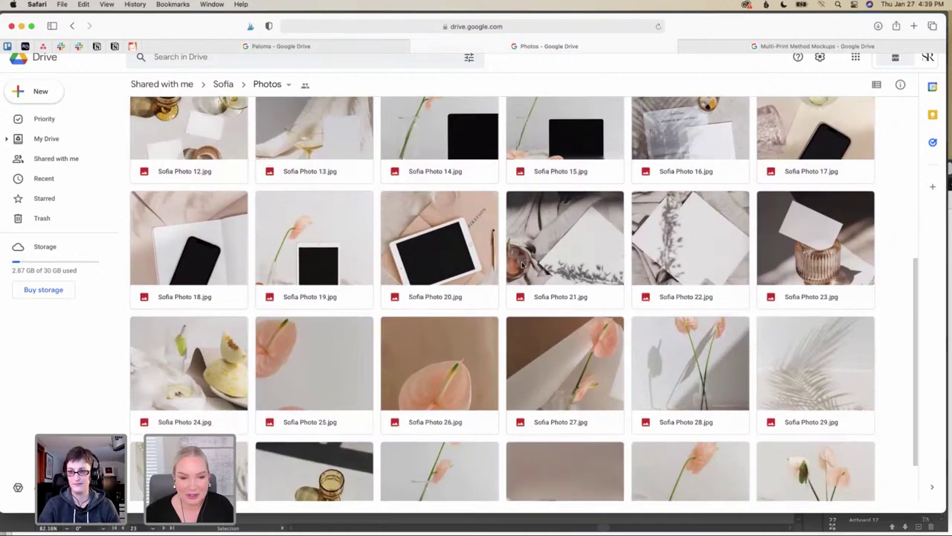
Go up to the Sofia folder, reopen Photos, then return to the Sofia folder
left_click(223, 84)
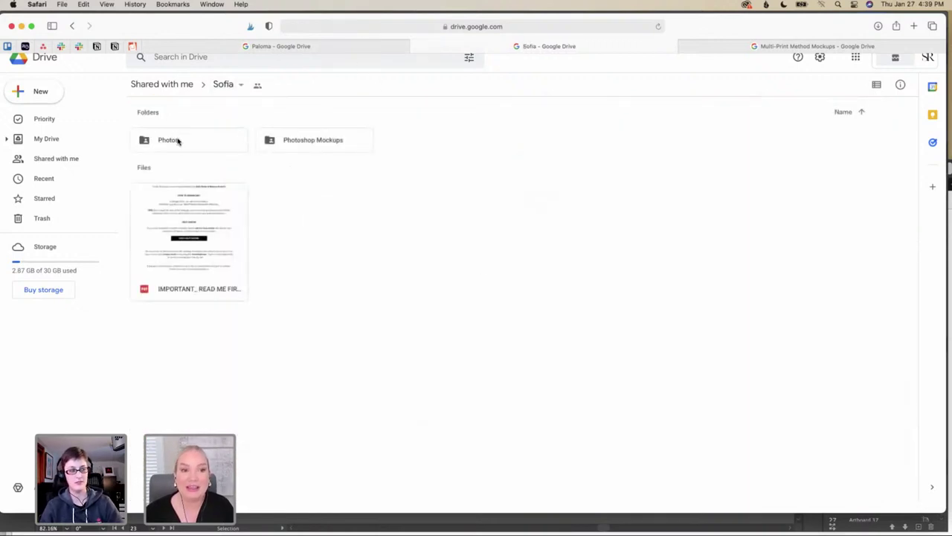
left_click(184, 146)
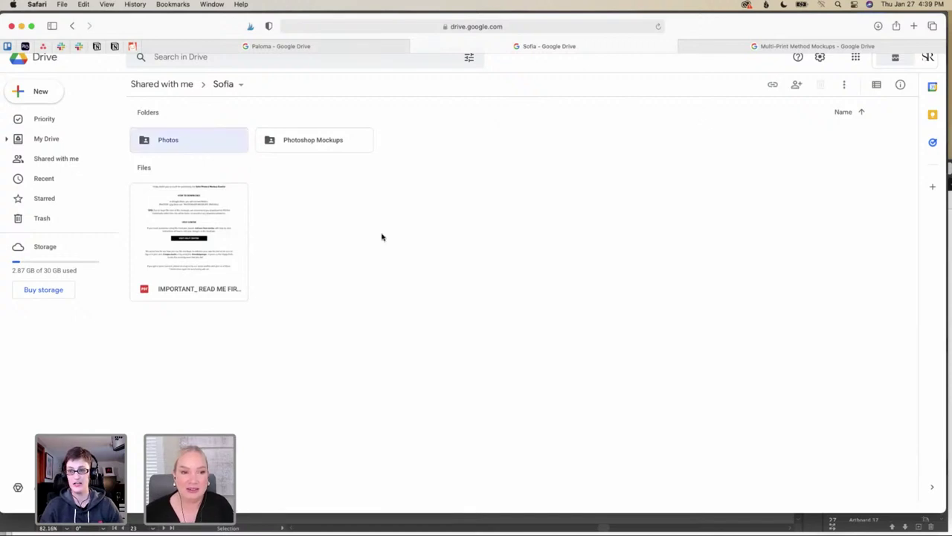
double_click(201, 147)
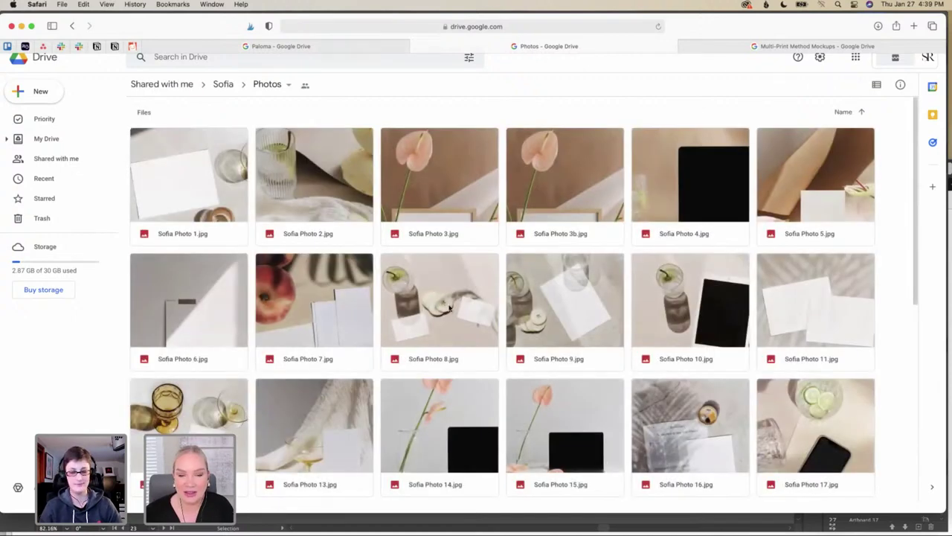
scroll(459, 308, "down", 2)
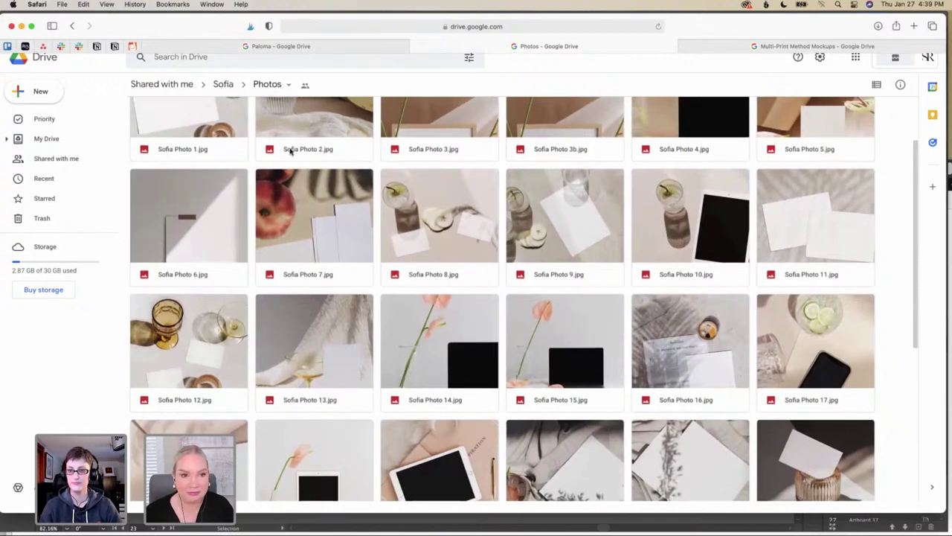
left_click(224, 84)
Download Sofia Photo 20 Mockup.psd from the Photoshop Mockups folder and switch to it in Photoshop
double_click(312, 144)
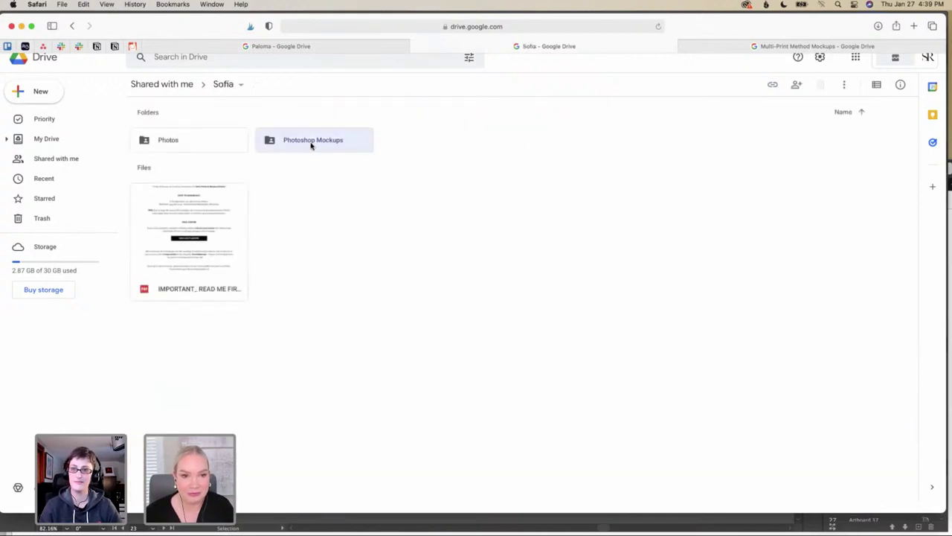
scroll(478, 296, "down", 3)
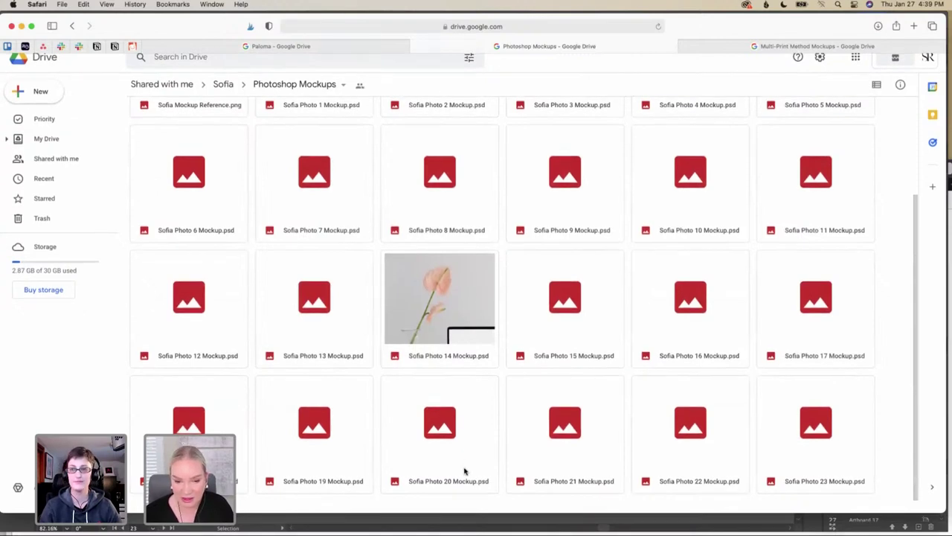
left_click(465, 480)
right_click(465, 480)
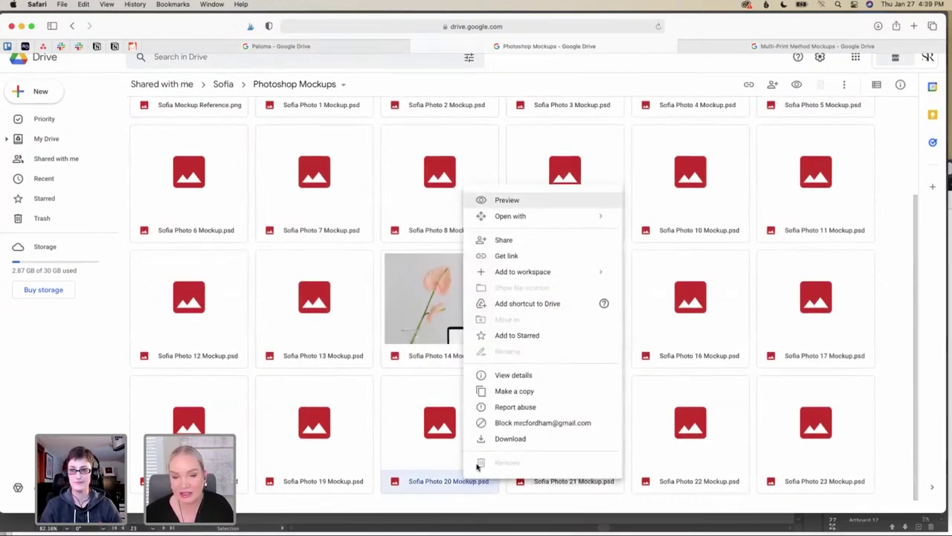
left_click(508, 443)
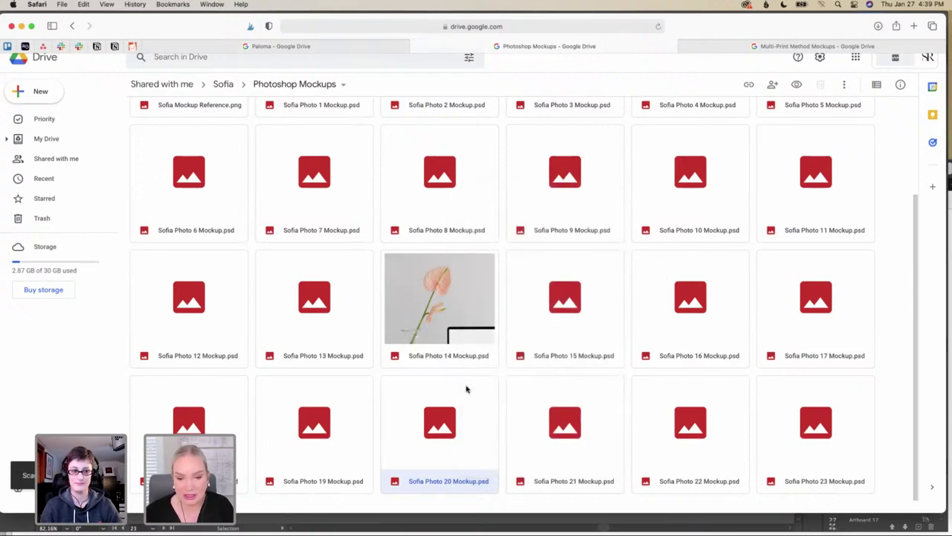
left_click(621, 523)
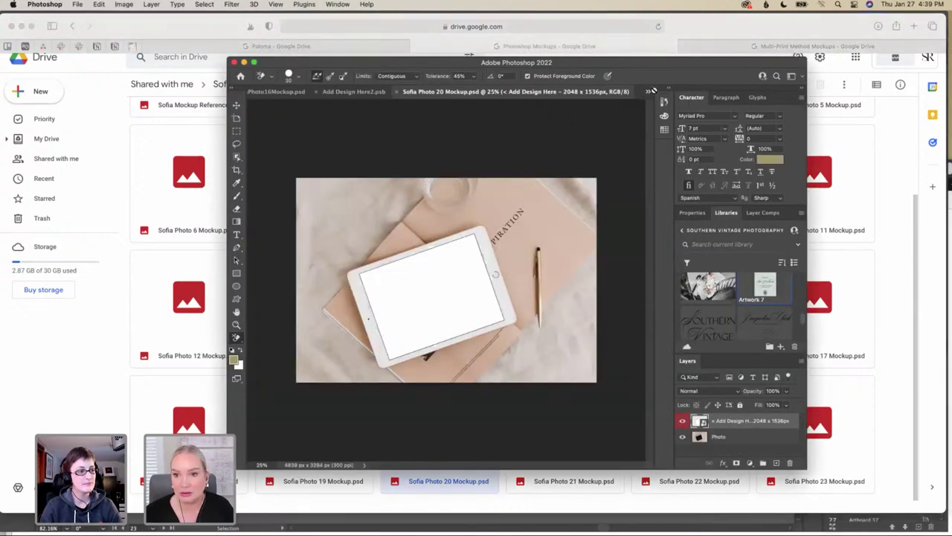
Open the Add Design Here smart object and place Artwork 10 from the Libraries onto its canvas
double_click(700, 422)
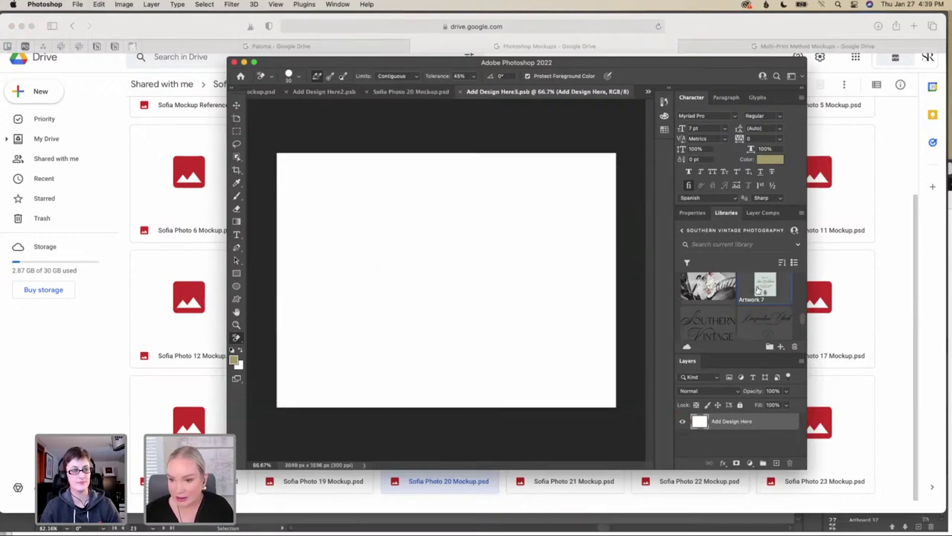
scroll(749, 299, "down", 5)
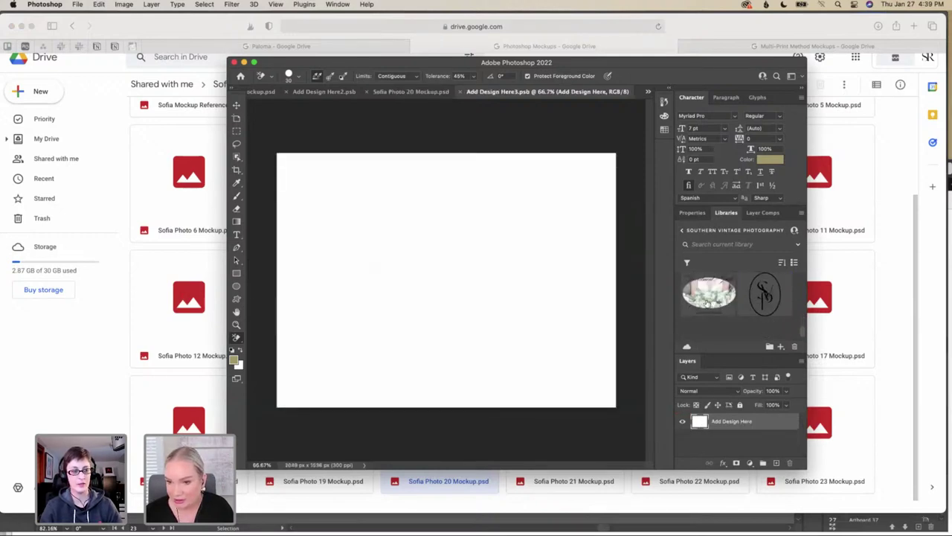
left_click_drag(709, 300, 465, 305)
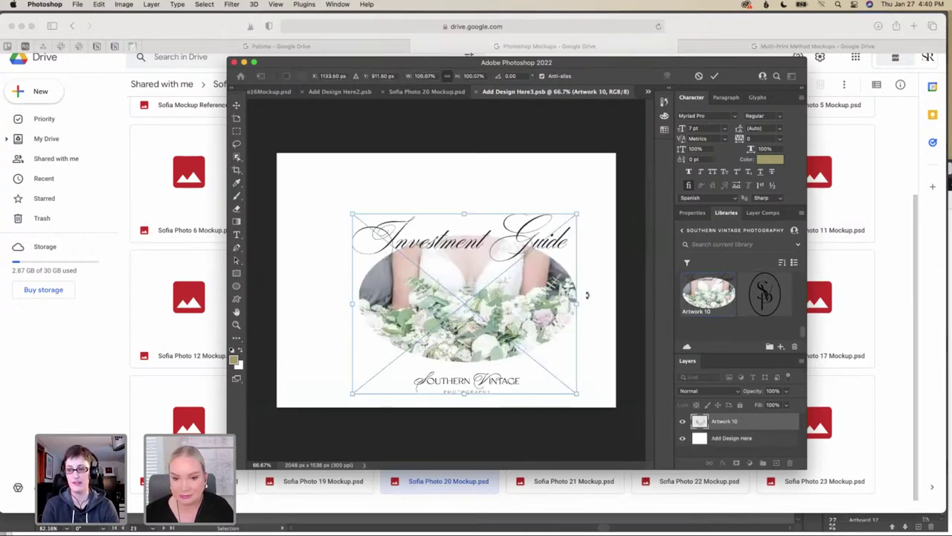
Scale the Investment Guide artwork to about 108%, centre it on the canvas and commit
left_click_drag(574, 304, 600, 304)
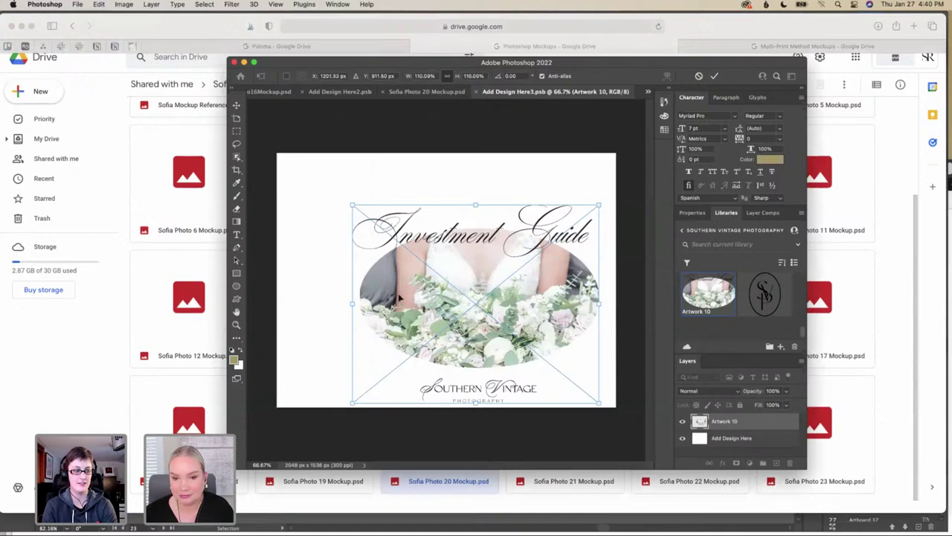
left_click_drag(350, 303, 308, 304)
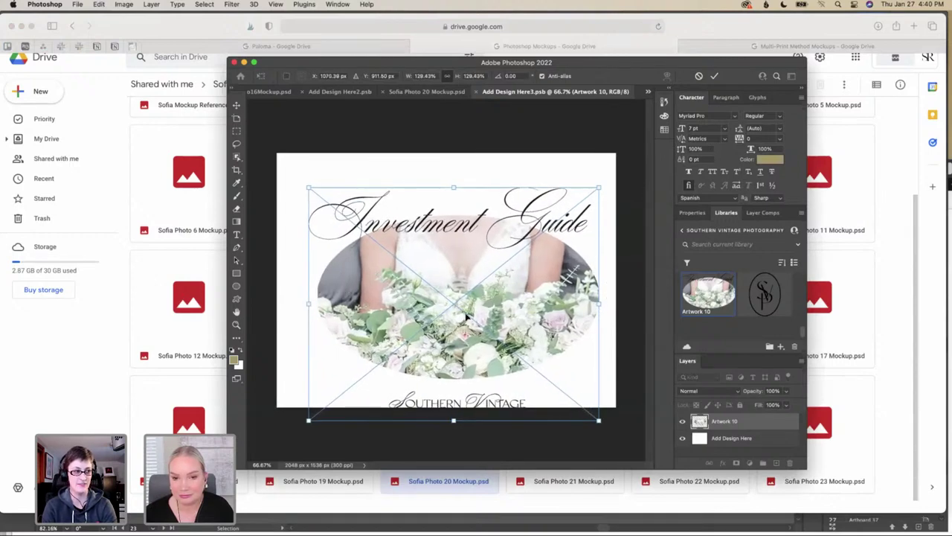
left_click_drag(462, 314, 468, 294)
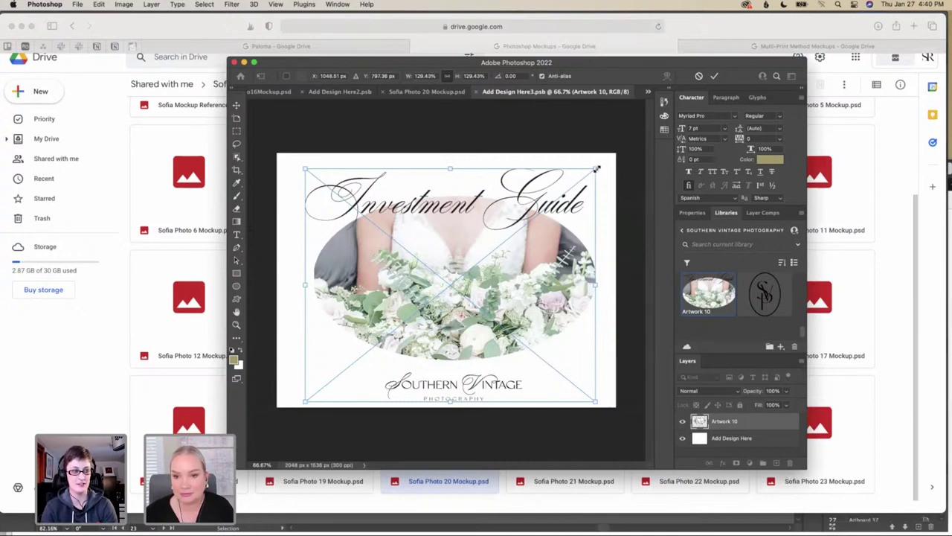
left_click_drag(595, 169, 570, 188)
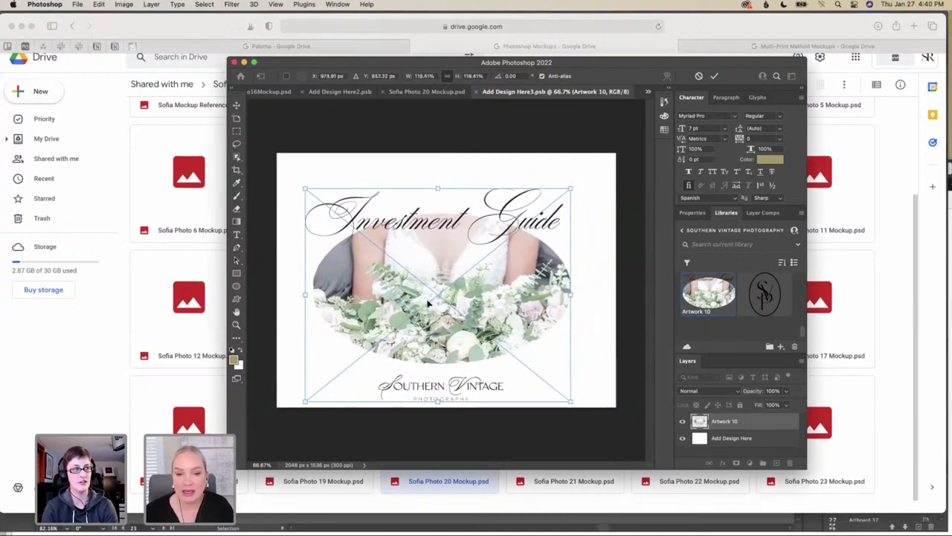
left_click_drag(441, 296, 449, 289)
left_click_drag(445, 181, 445, 200)
left_click_drag(450, 296, 450, 288)
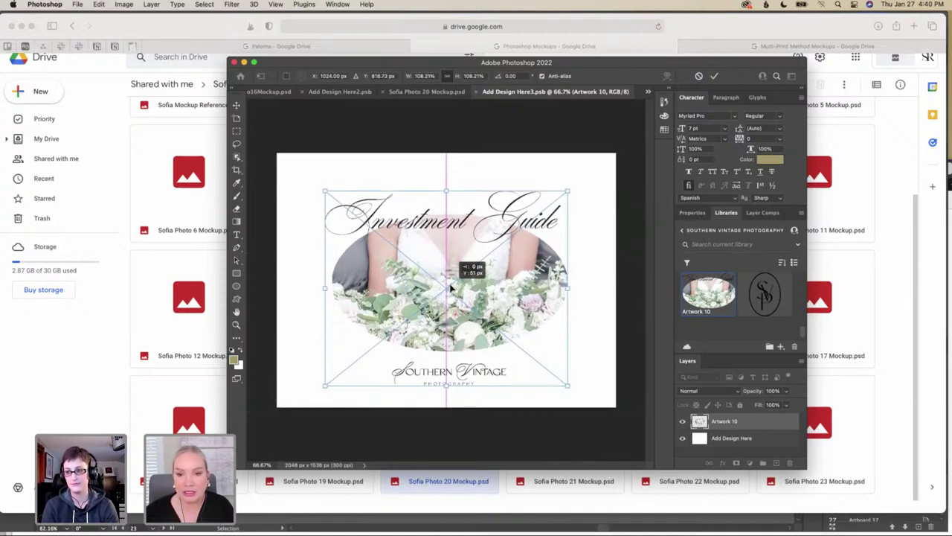
left_click_drag(451, 289, 448, 293)
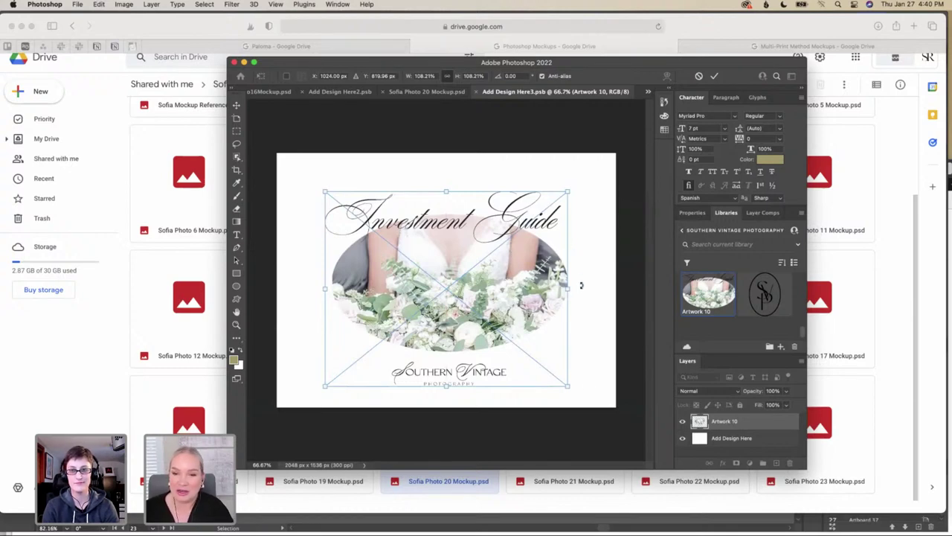
key("Return")
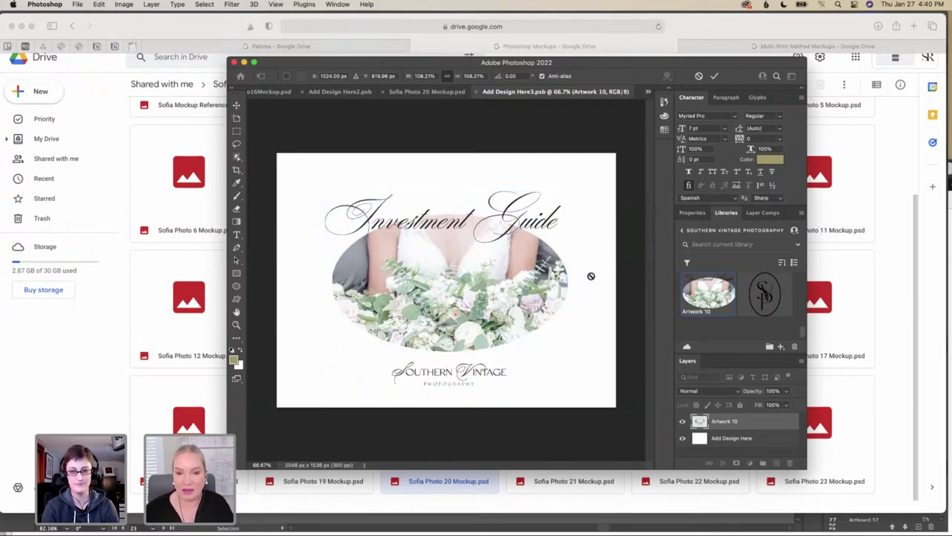
key("e")
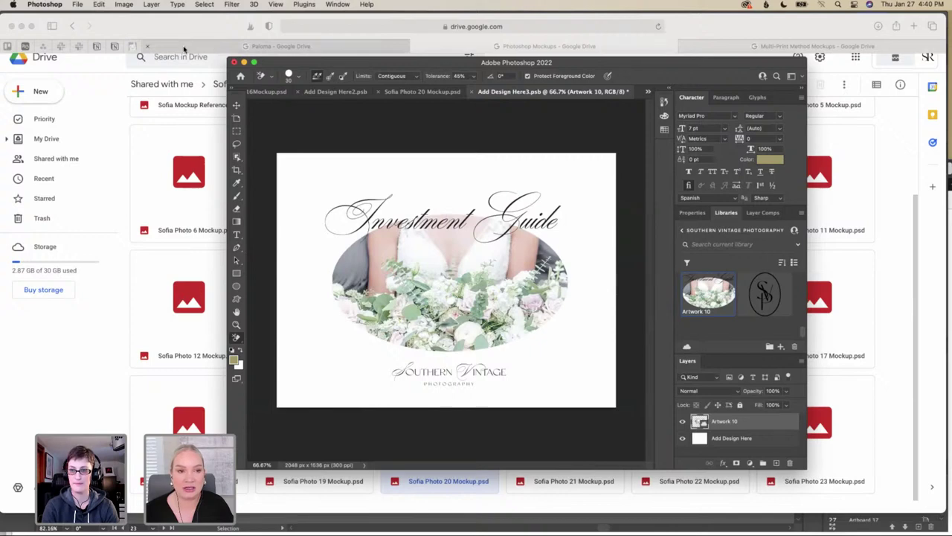
Save the design back into the Sofia Photo 20 mockup and return to that document
left_click(78, 5)
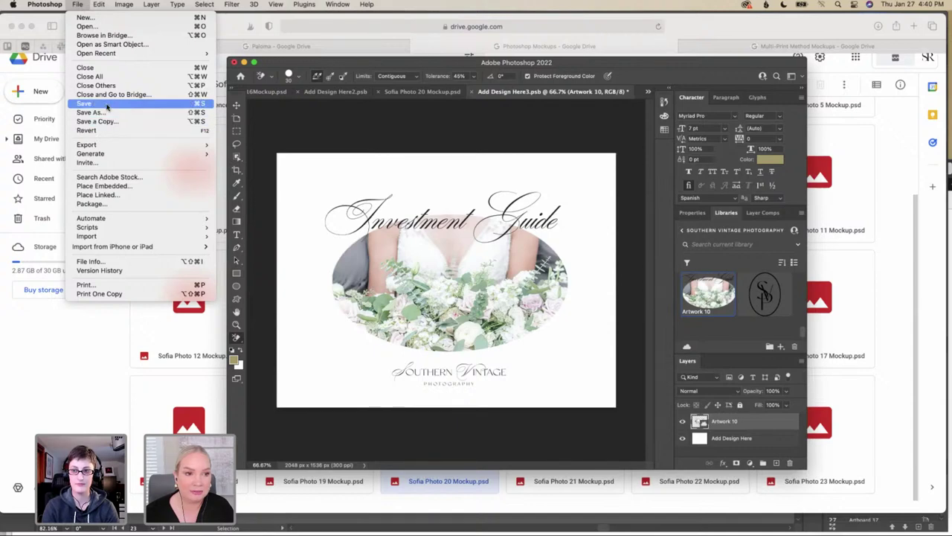
left_click(200, 104)
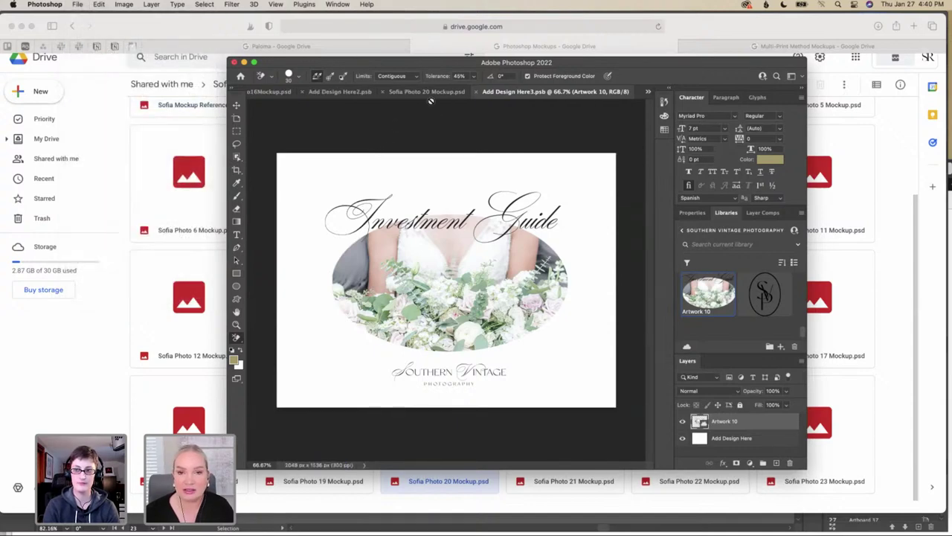
left_click(432, 92)
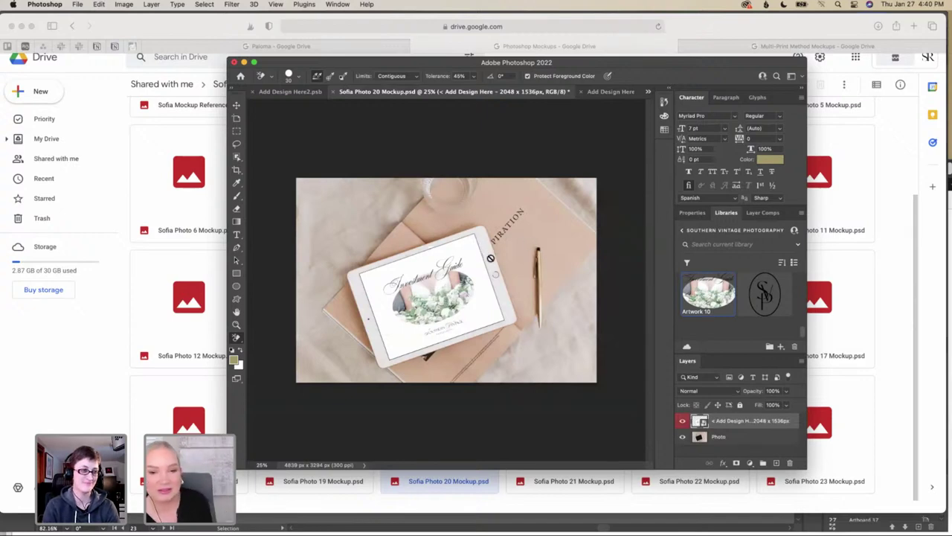
Zoom in and rasterize the design smart object on the iPad screen, then zoom back out
key("super+plus")
scroll(517, 250, "up", 1)
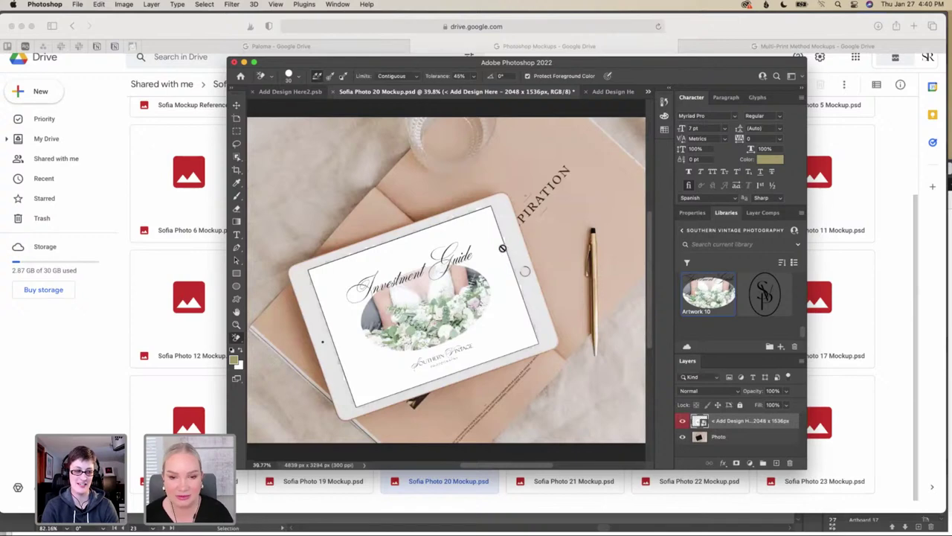
scroll(503, 248, "up", 2)
scroll(503, 248, "down", 2)
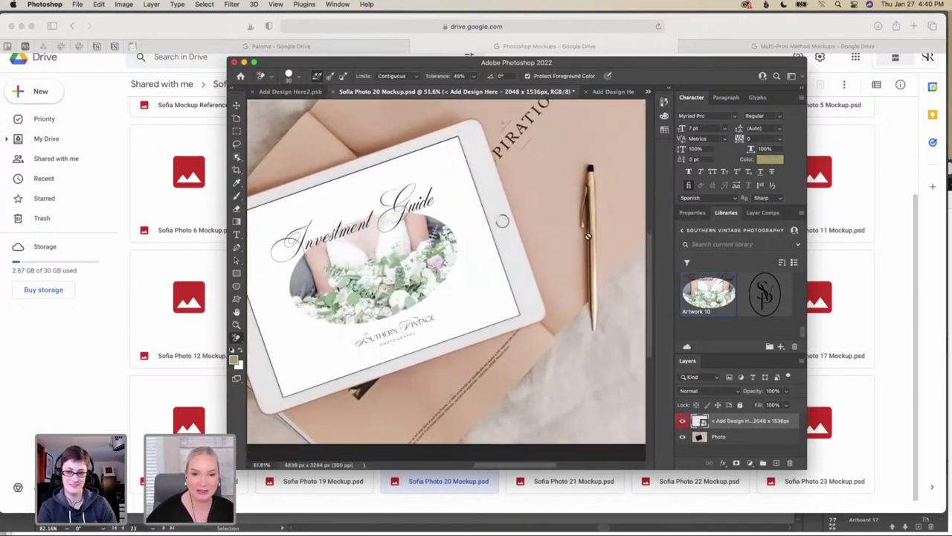
scroll(573, 250, "up", 2)
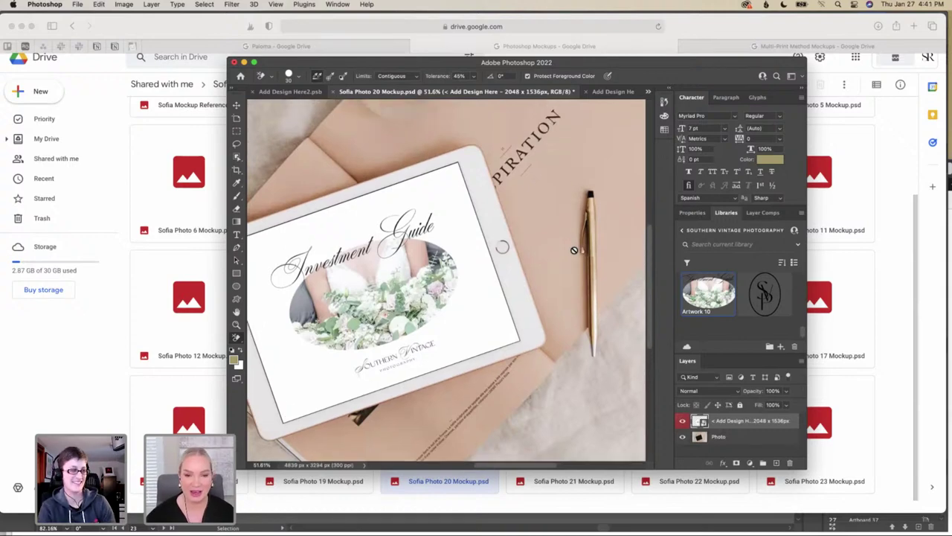
scroll(573, 250, "down", 2)
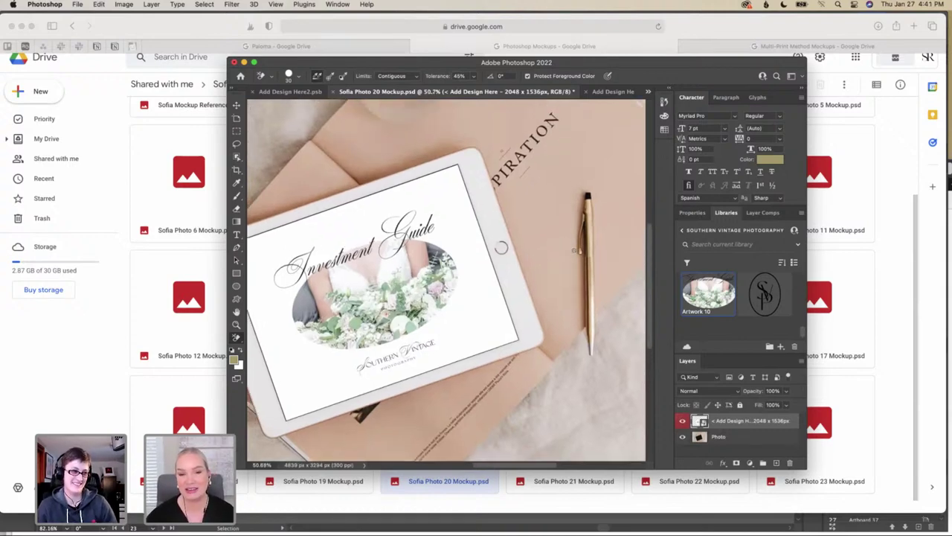
scroll(574, 249, "down", 1)
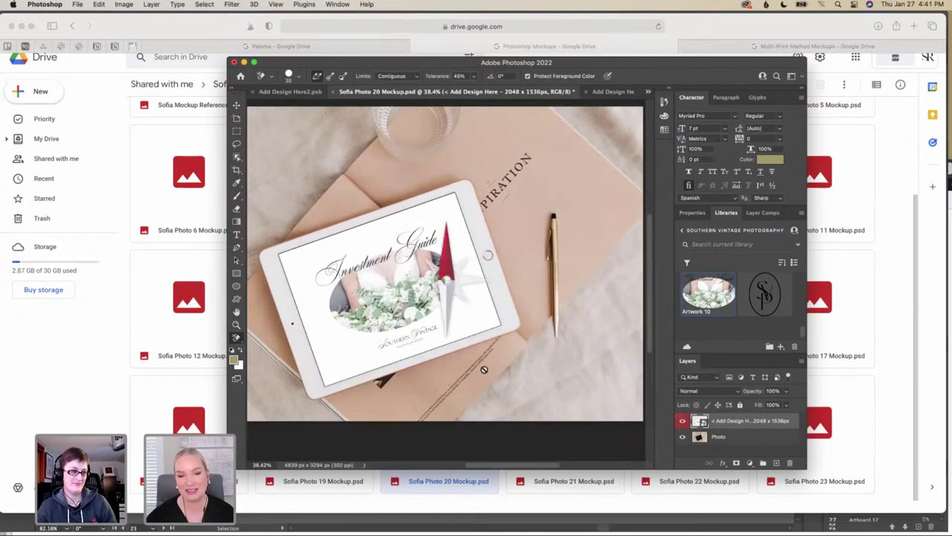
left_click(524, 436)
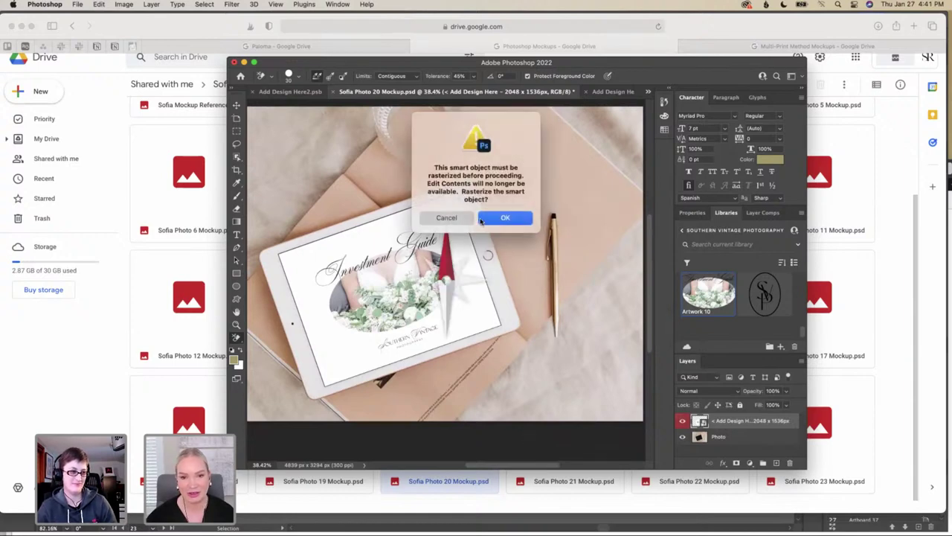
left_click(488, 218)
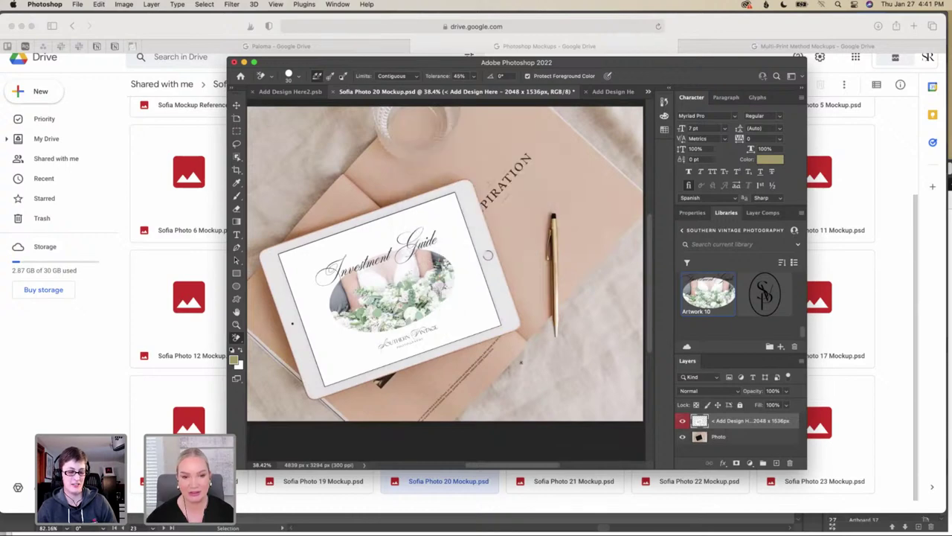
scroll(517, 357, "down", 3)
scroll(519, 360, "up", 5)
scroll(520, 362, "down", 3)
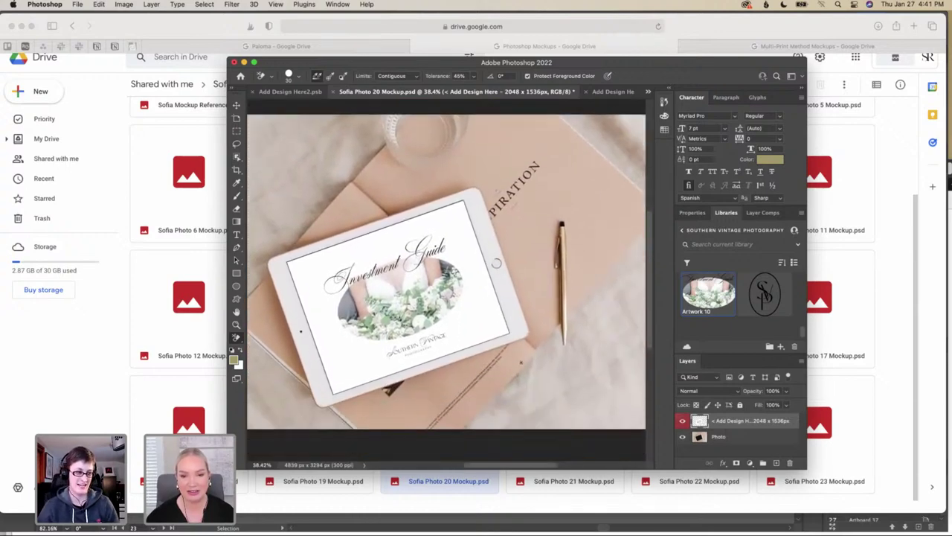
scroll(586, 380, "down", 3)
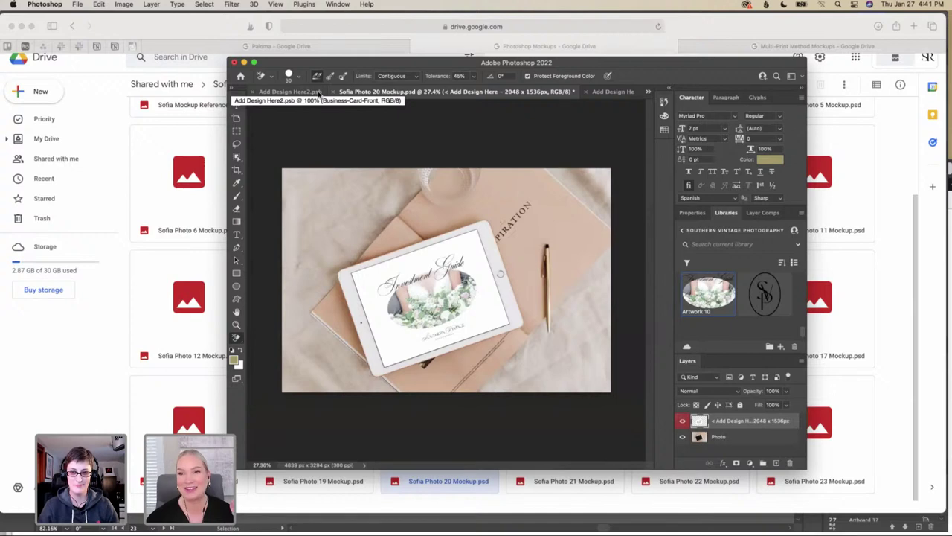
left_click(319, 91)
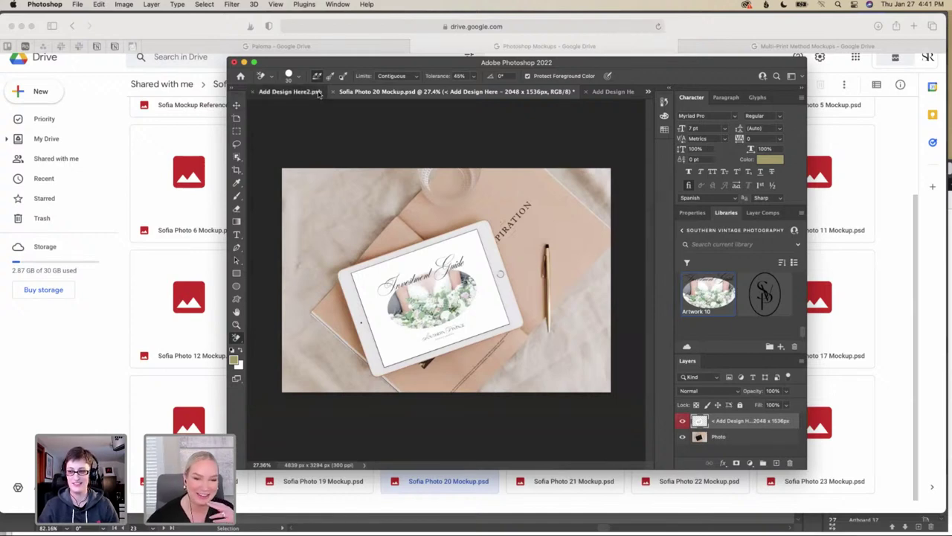
left_click(306, 92)
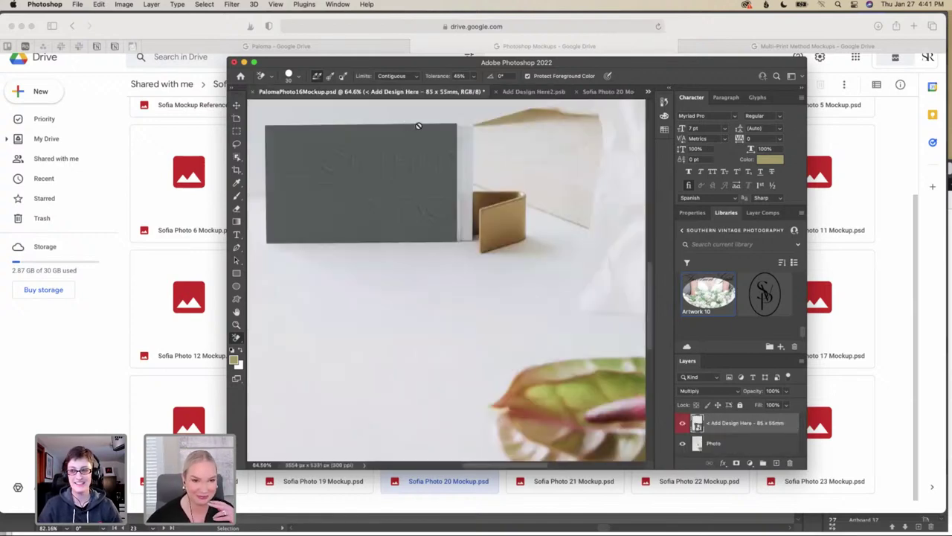
left_click(556, 92)
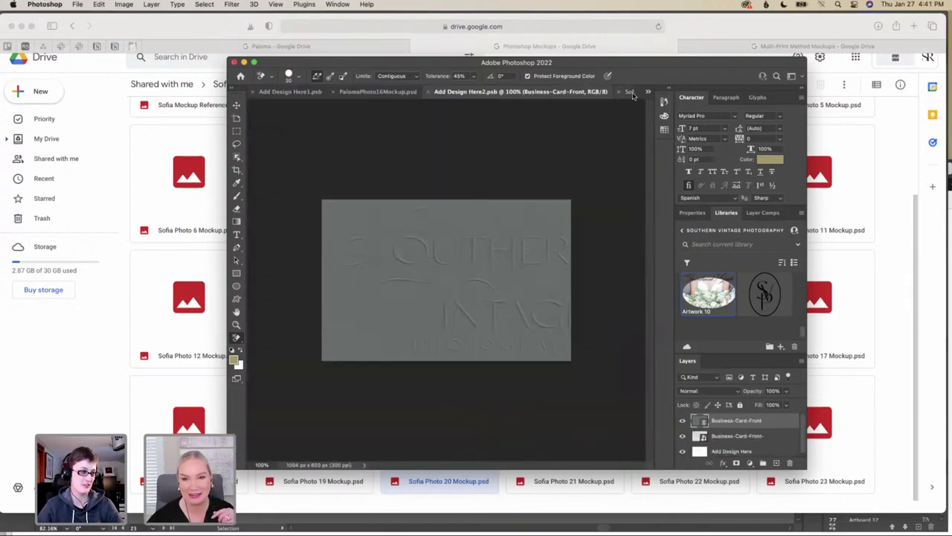
left_click(630, 92)
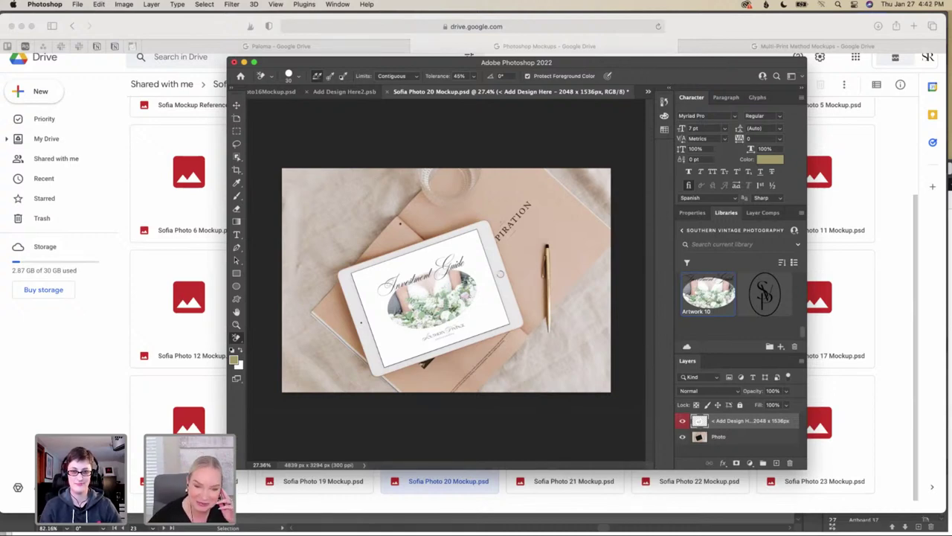
Save the mockup for Web (Legacy) as a Very High JPEG named 'Investment Guide' in Mockups
left_click(78, 6)
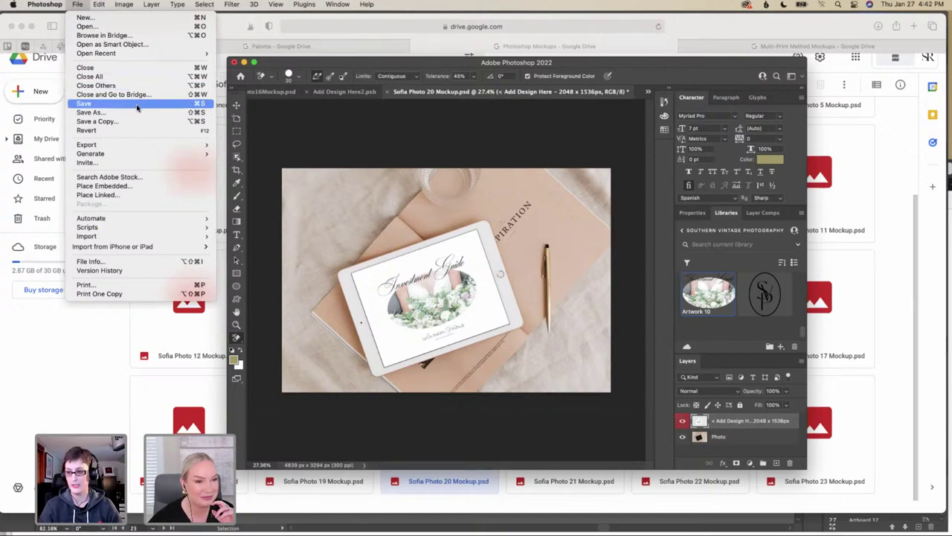
mouse_move(109, 150)
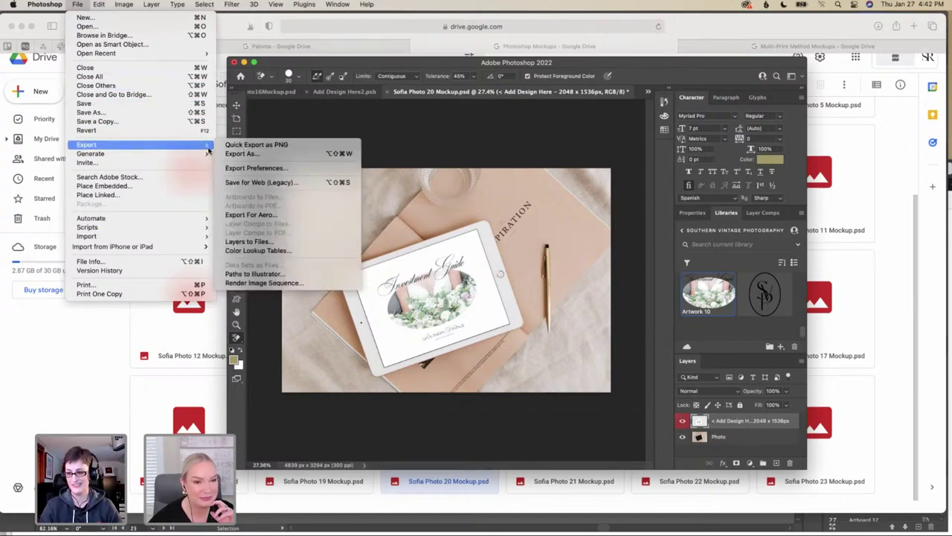
left_click(252, 185)
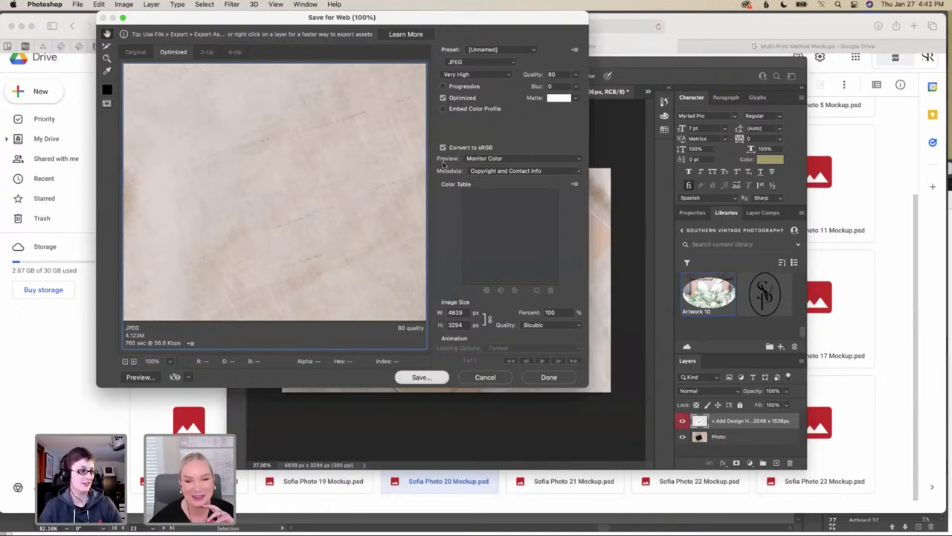
key("Return")
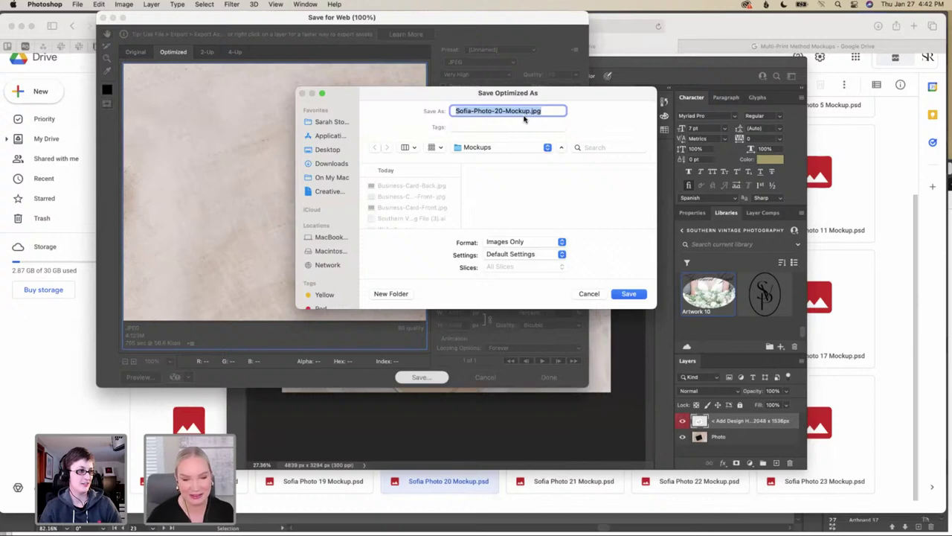
type("Investm")
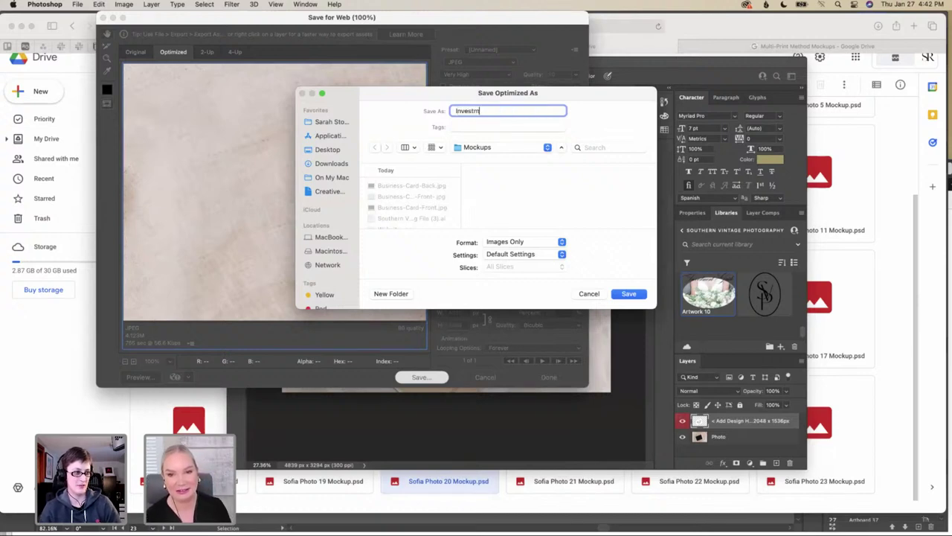
type("ent Guide")
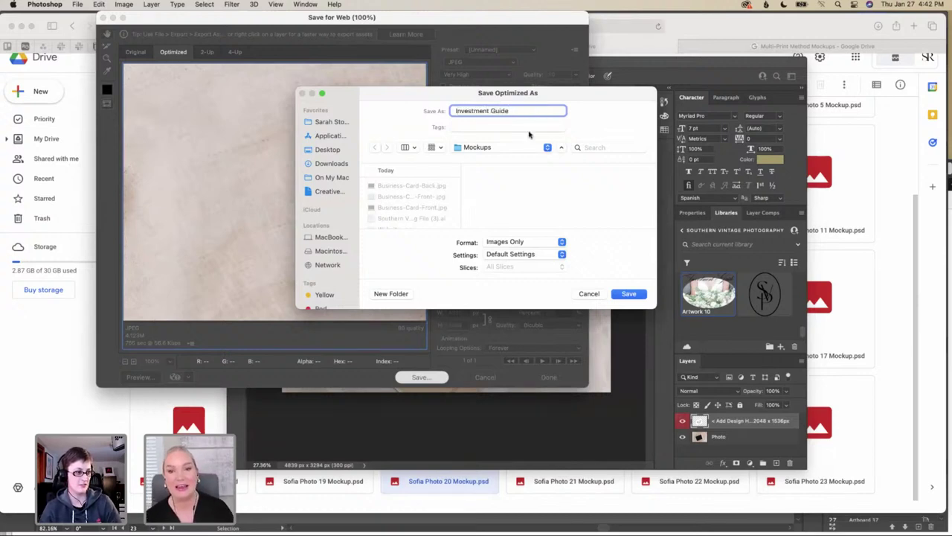
left_click(629, 293)
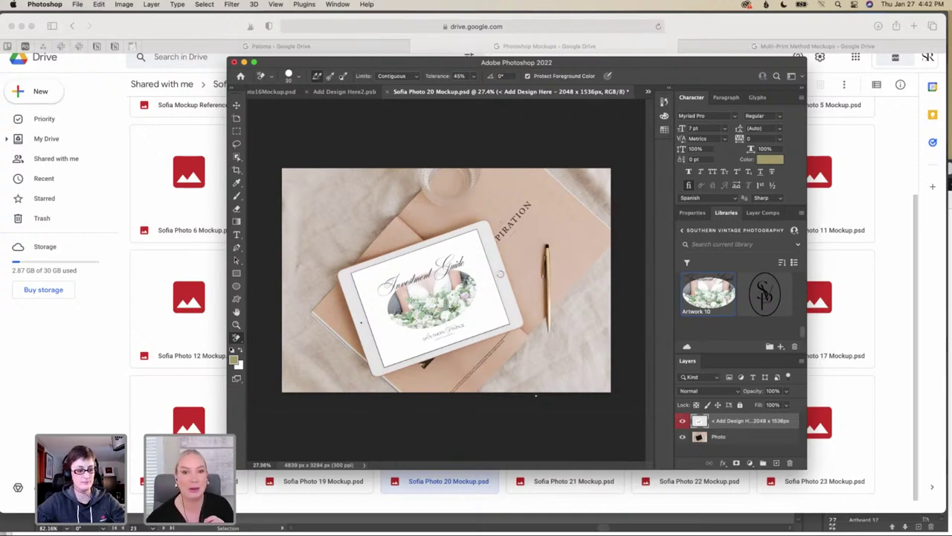
Look through the open documents and close the Add Design Here2.psb business-card file
left_click(344, 92)
left_click(312, 91)
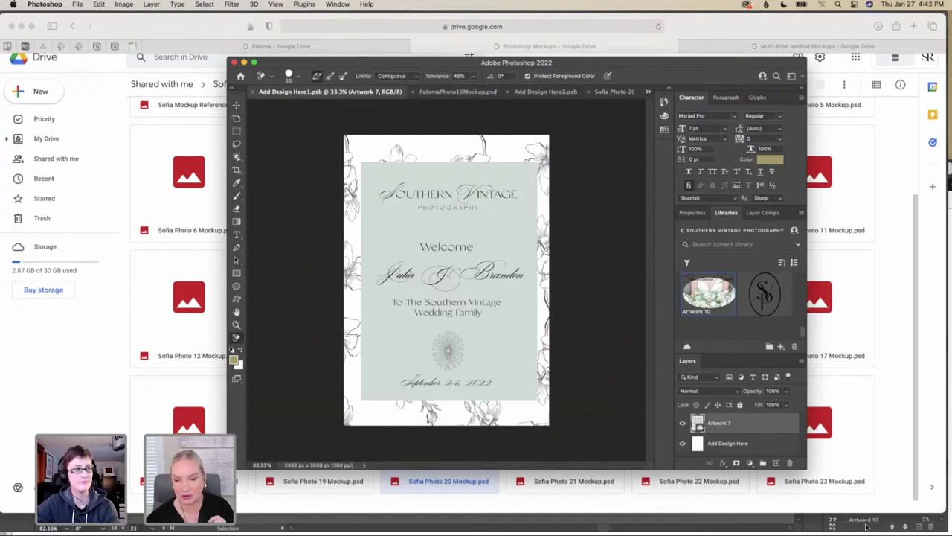
mouse_move(816, 518)
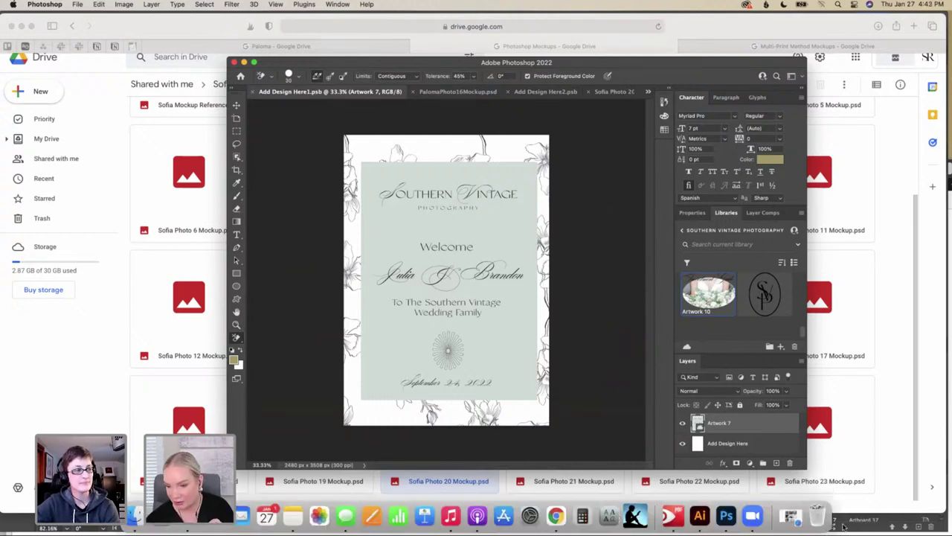
left_click(439, 93)
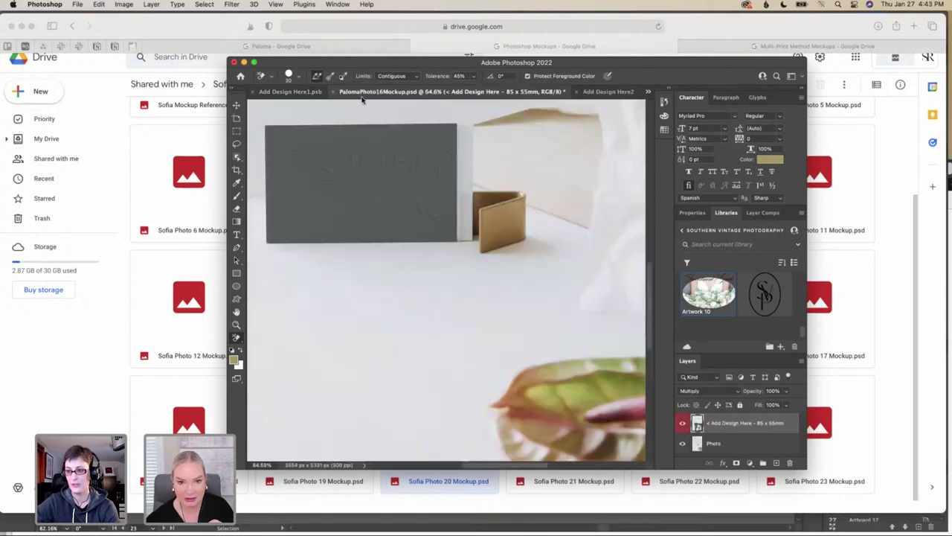
left_click(594, 92)
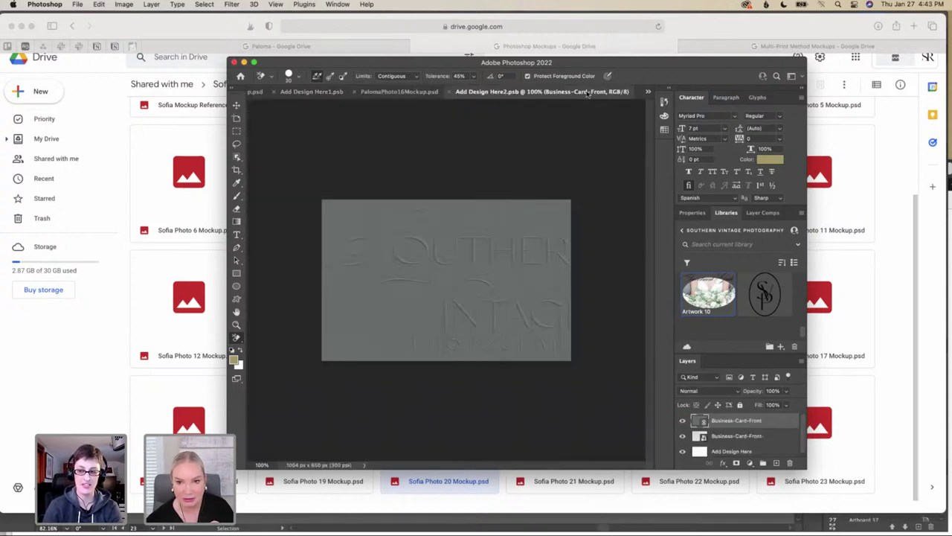
left_click(450, 92)
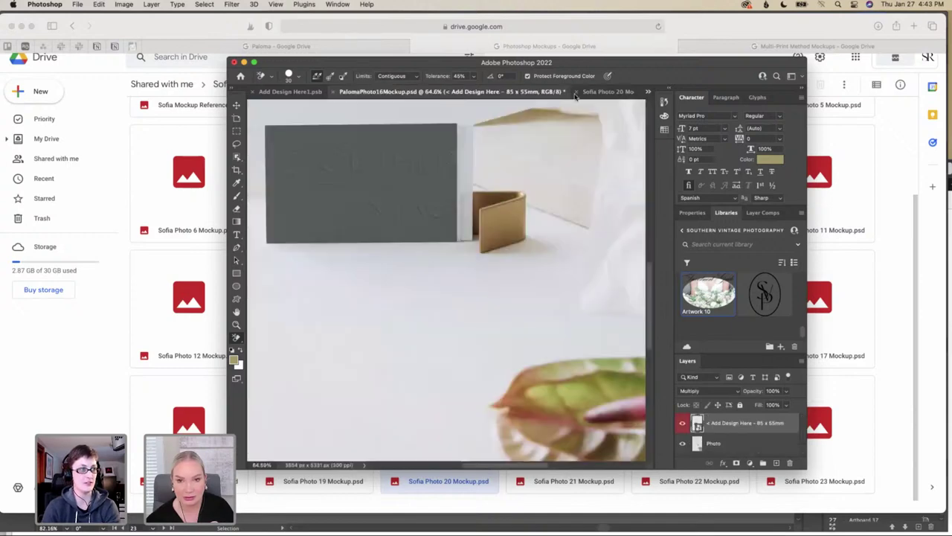
Move past the Sofia Photo 20 and PalomaPhoto16 mockups to the Add Design Here1.psb welcome sign
left_click(629, 94)
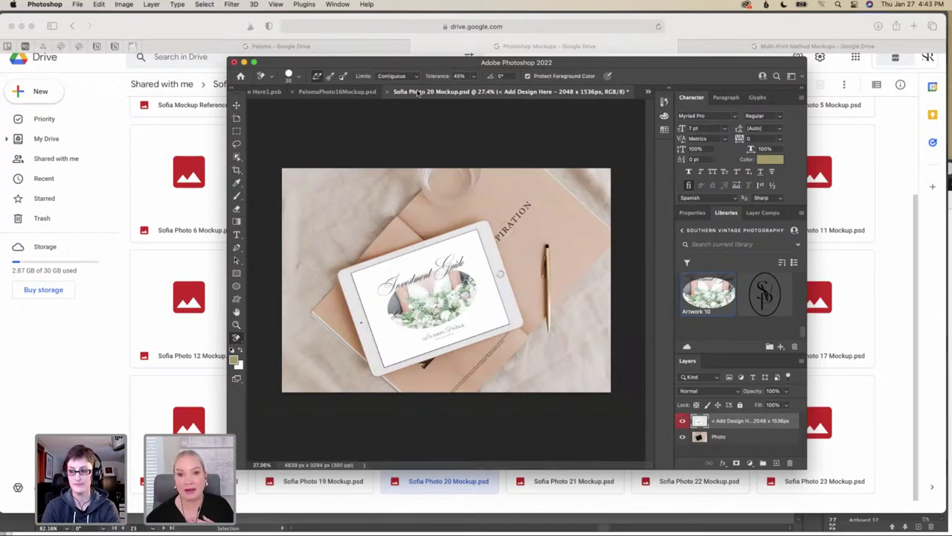
left_click(336, 94)
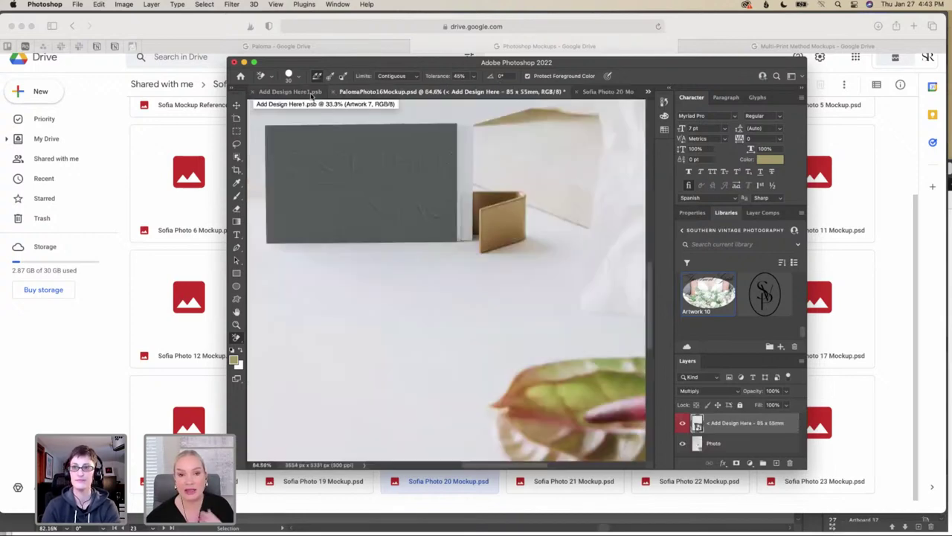
left_click(286, 92)
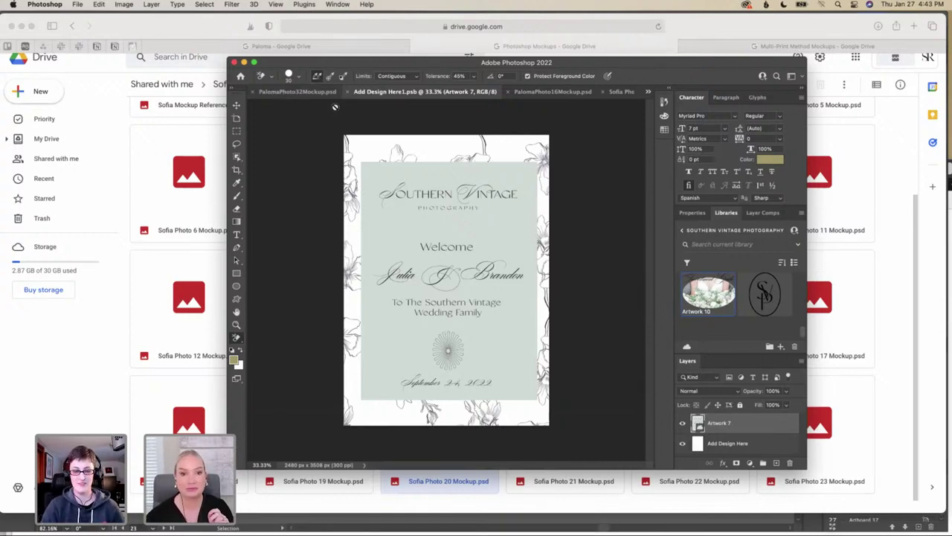
left_click(305, 91)
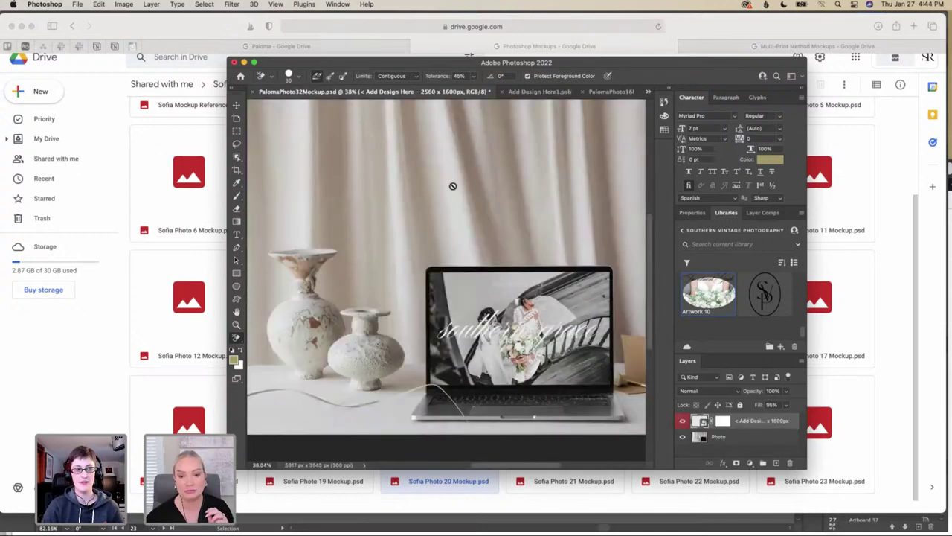
scroll(452, 186, "down", 5)
scroll(452, 186, "up", 2)
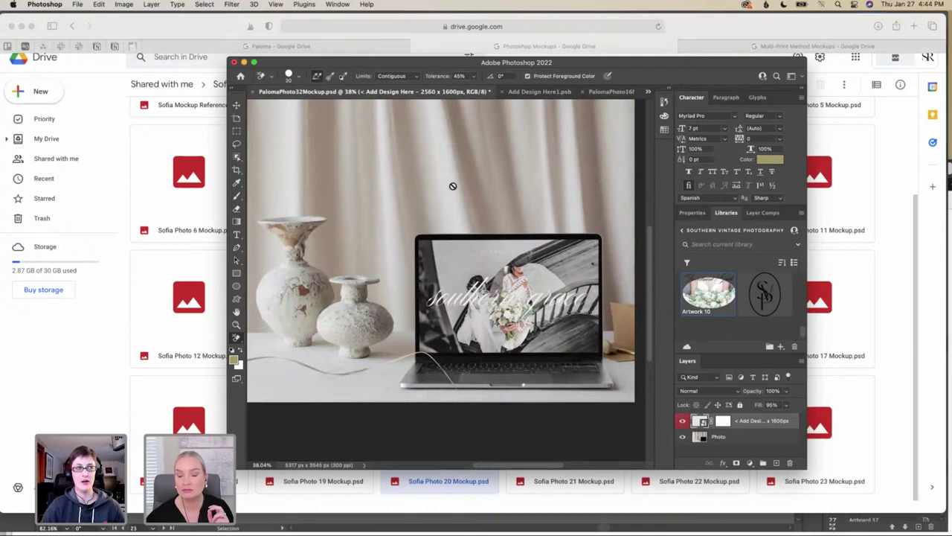
scroll(453, 186, "left", 2)
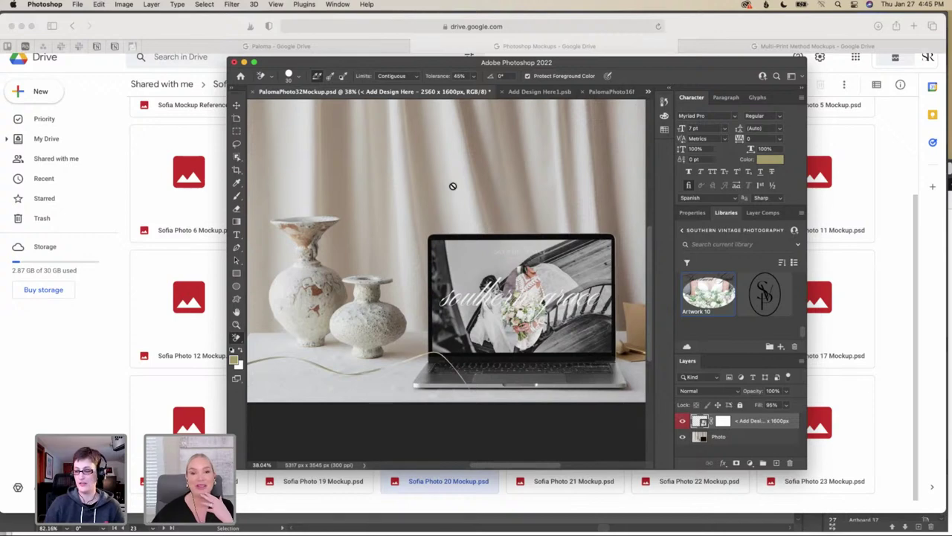
scroll(428, 264, "left", 5)
scroll(427, 264, "up", 1)
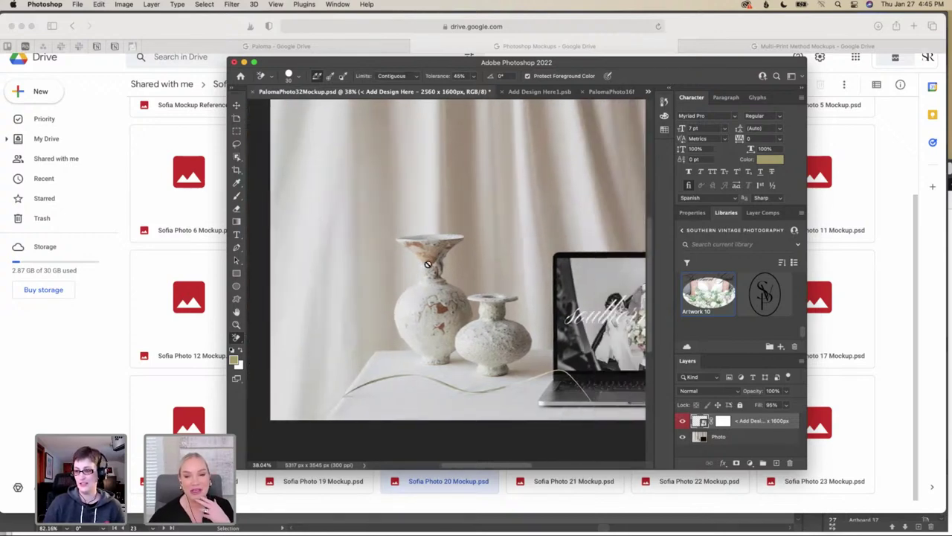
scroll(428, 264, "right", 4)
scroll(427, 264, "up", 4)
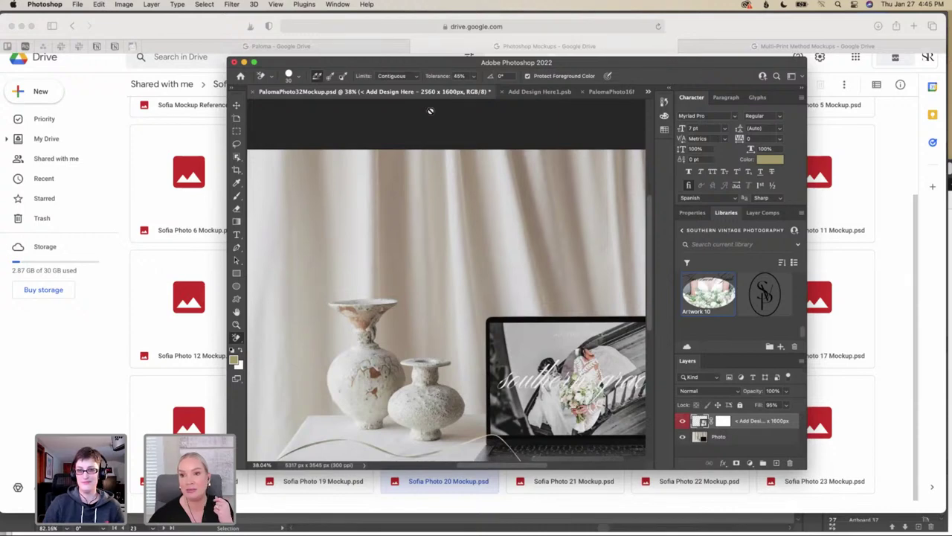
scroll(453, 177, "down", 4)
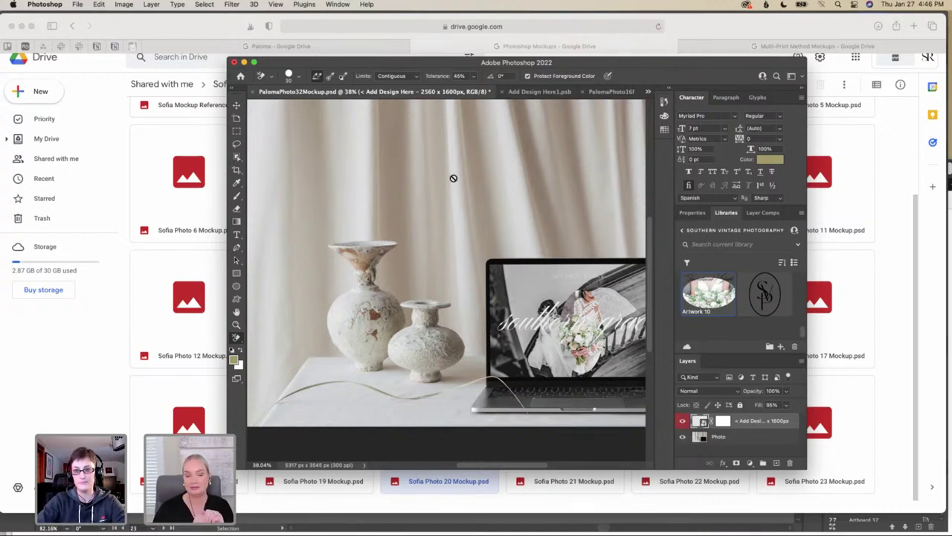
scroll(522, 163, "right", 5)
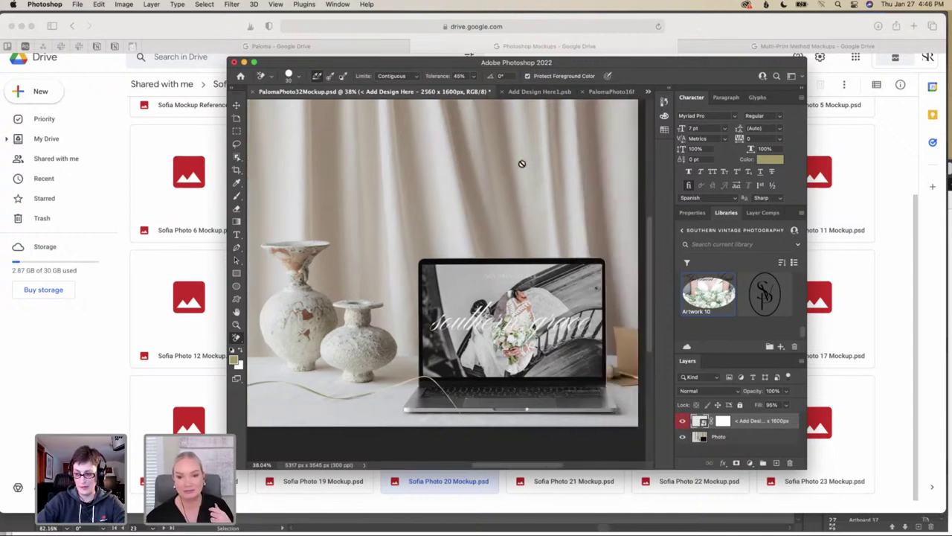
scroll(522, 163, "left", 3)
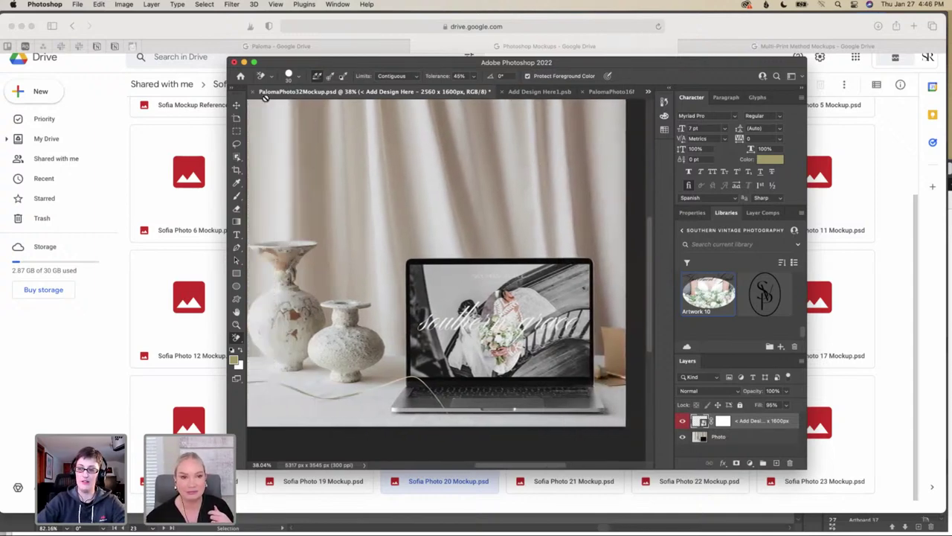
Cancel the Color Picker, leaving the colour unchanged
left_click(541, 92)
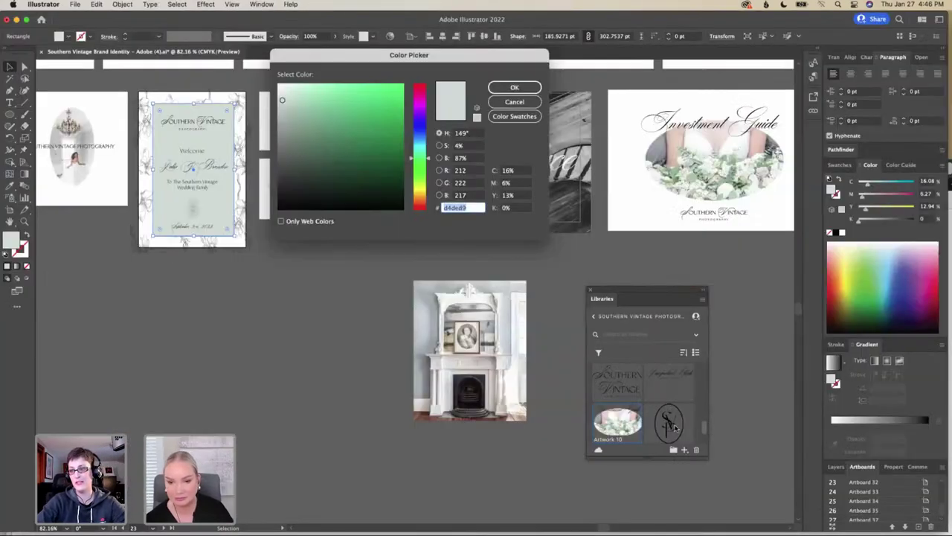
left_click(491, 103)
key("Return")
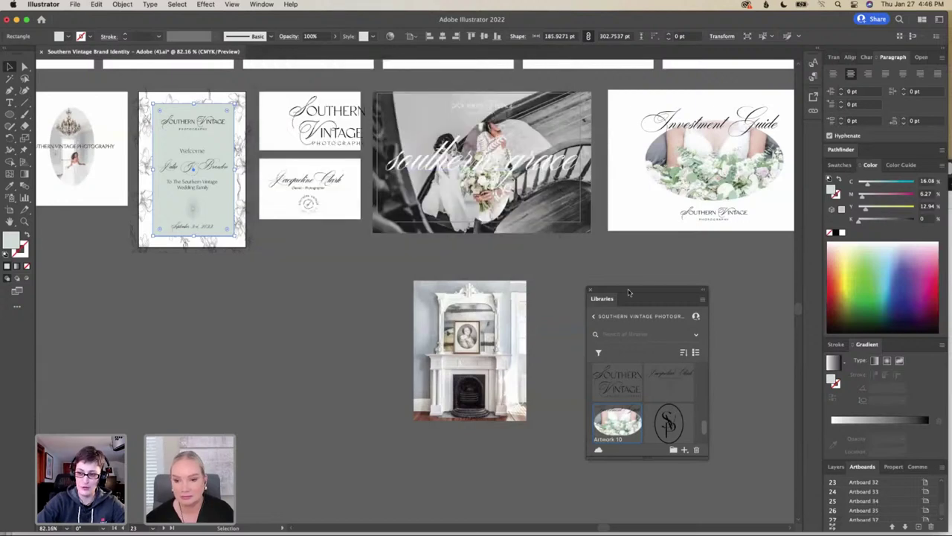
Dock the Libraries panel into the right-hand panel stack
left_click_drag(630, 293, 856, 236)
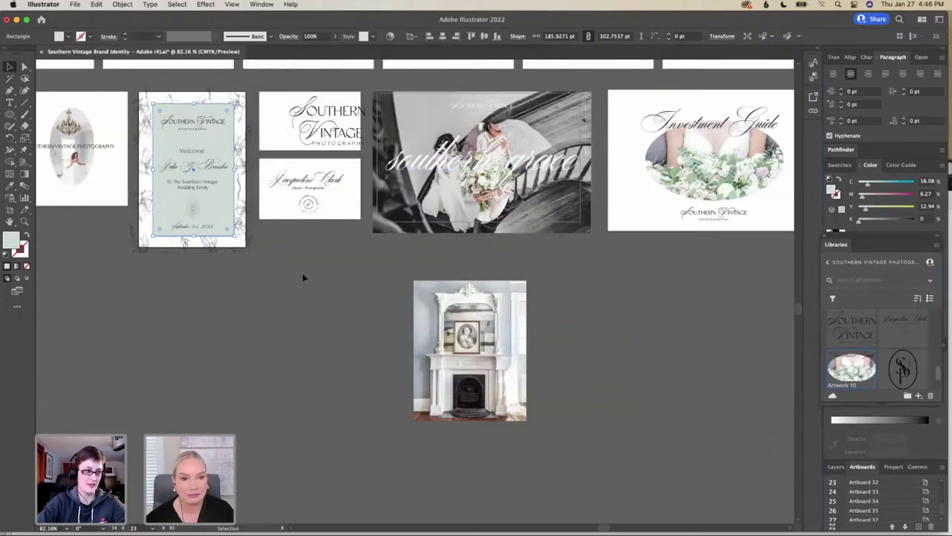
scroll(302, 278, "left", 10)
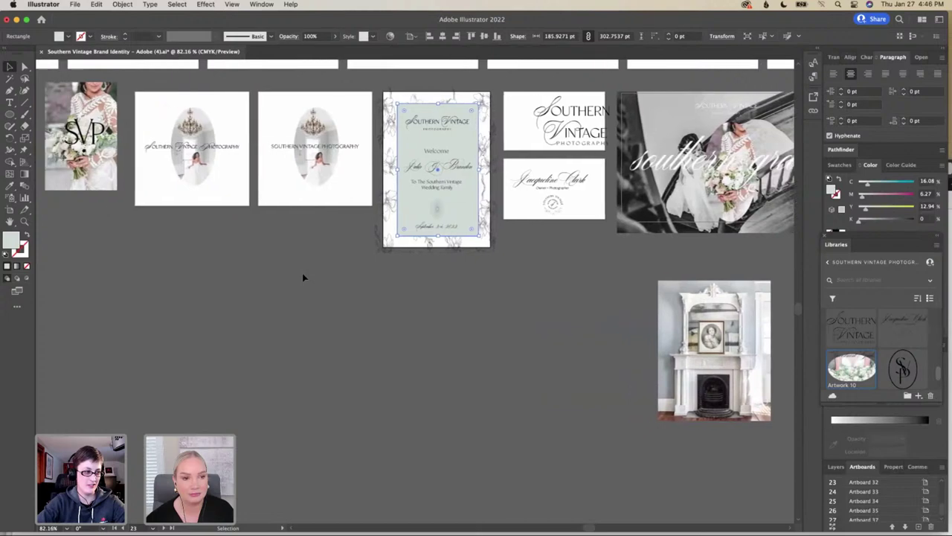
scroll(302, 278, "right", 2)
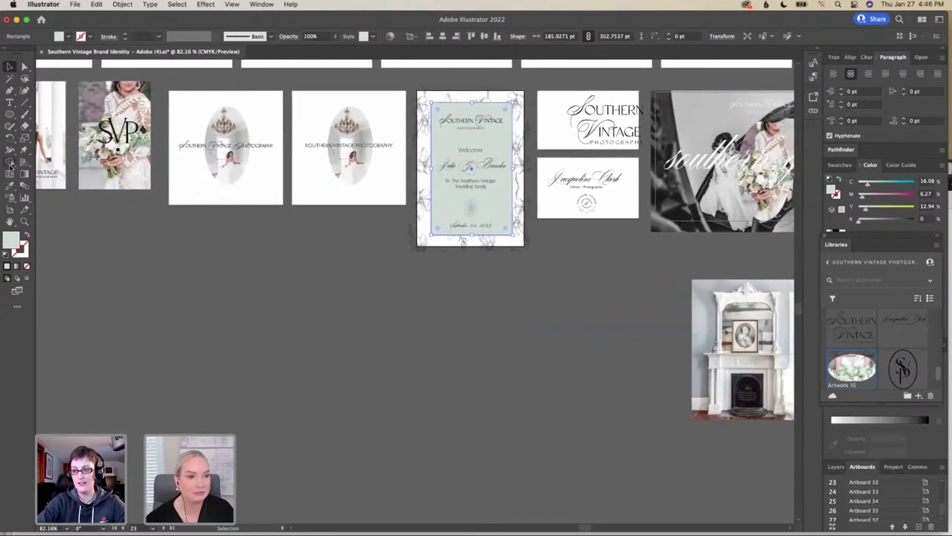
Draw a new landscape Artboard 40 below the existing artboards, then return to the Selection tool
left_click(9, 209)
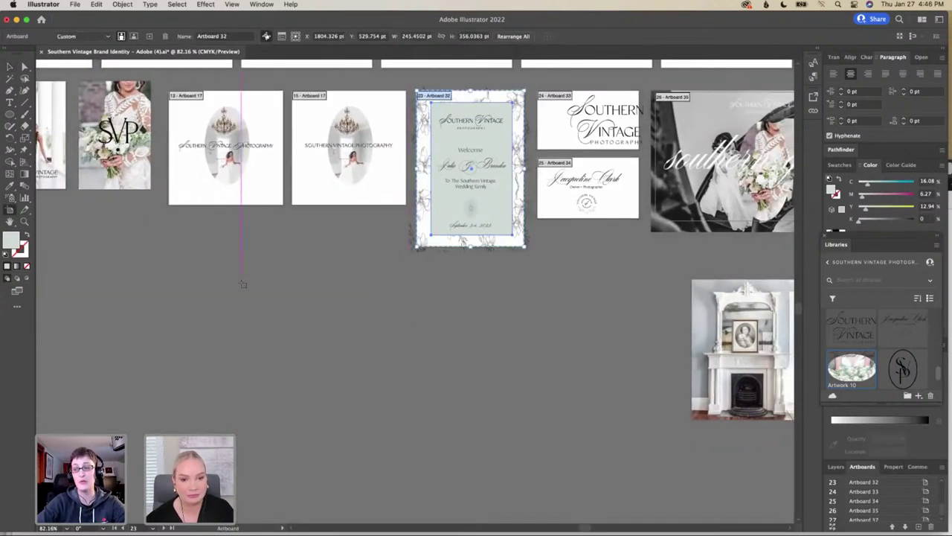
left_click_drag(168, 274, 444, 428)
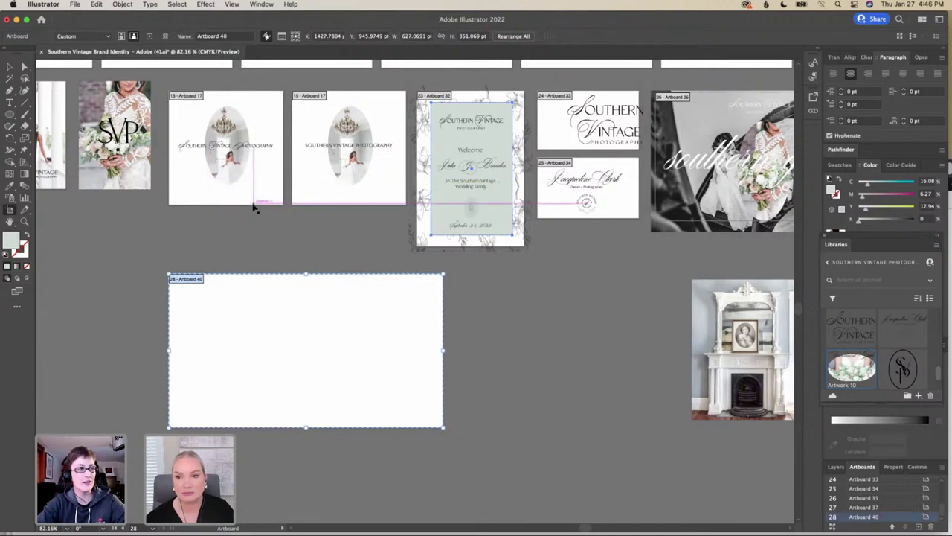
left_click(9, 67)
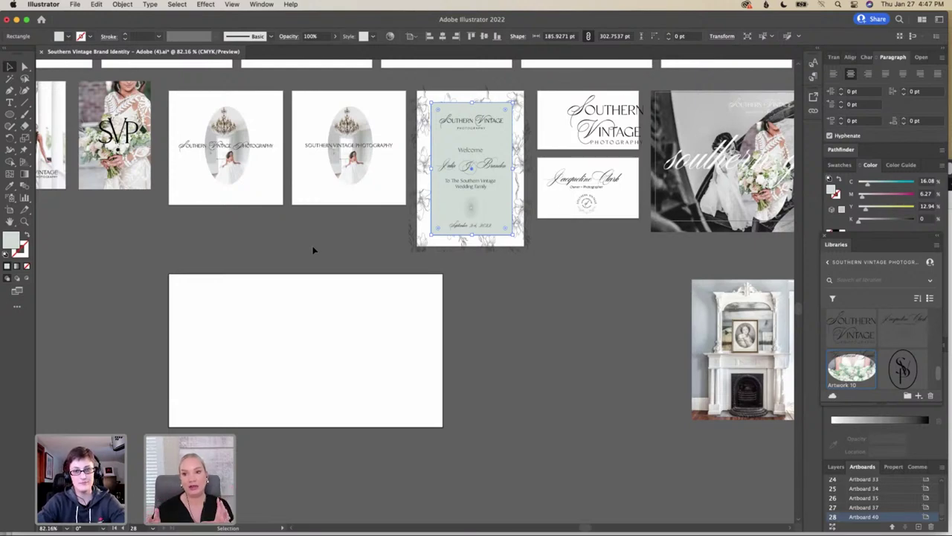
Scroll around the canvas to view the new blank Artboard 40 beside the welcome sign and logo artboards
scroll(313, 250, "up", 5)
scroll(313, 249, "left", 2)
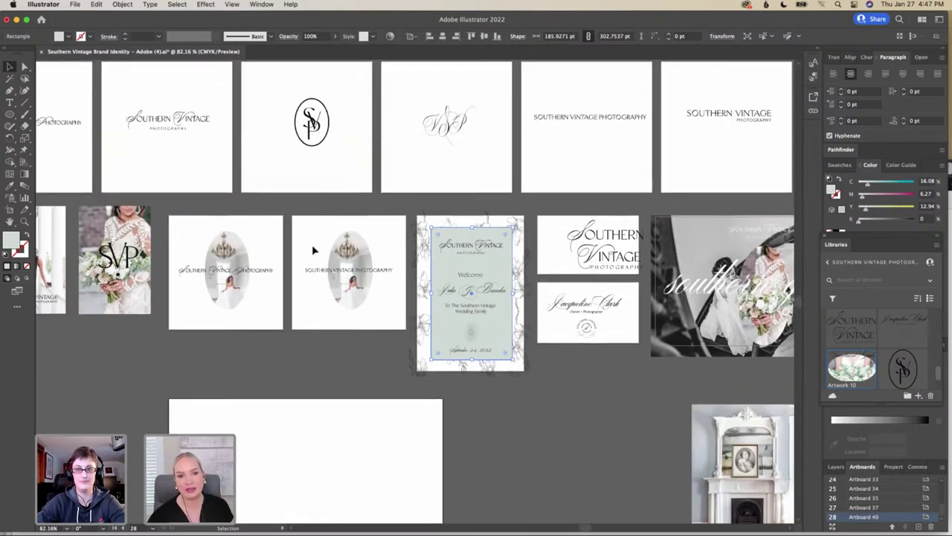
scroll(313, 250, "down", 2)
scroll(314, 250, "left", 3)
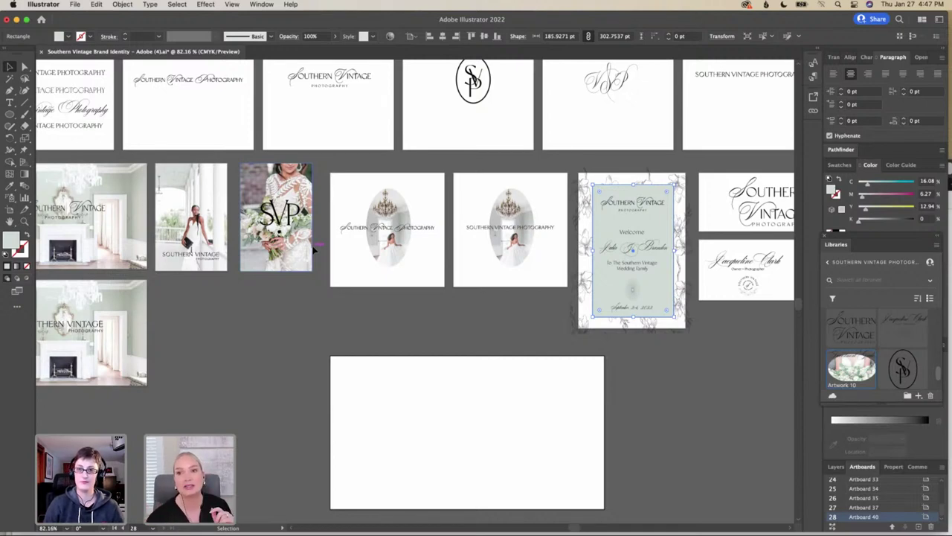
scroll(319, 250, "right", 3)
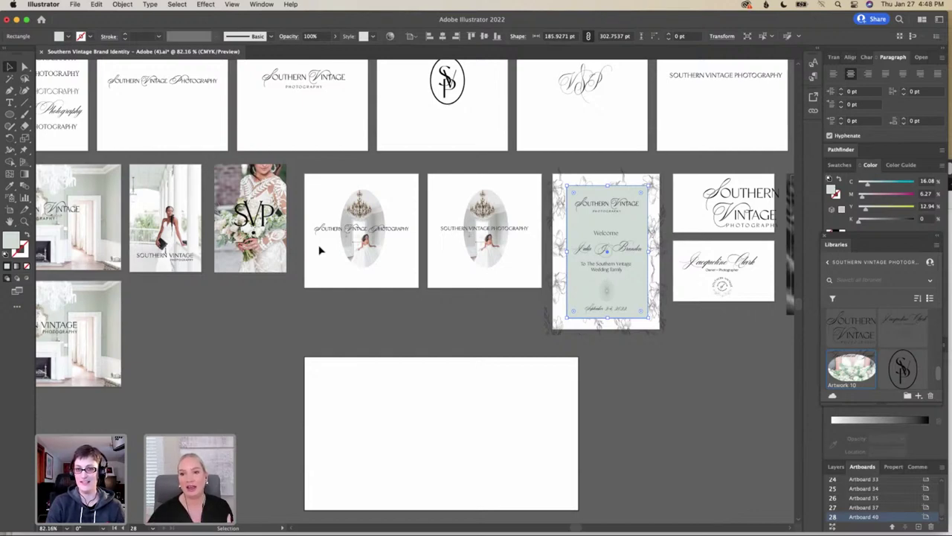
scroll(365, 278, "down", 3)
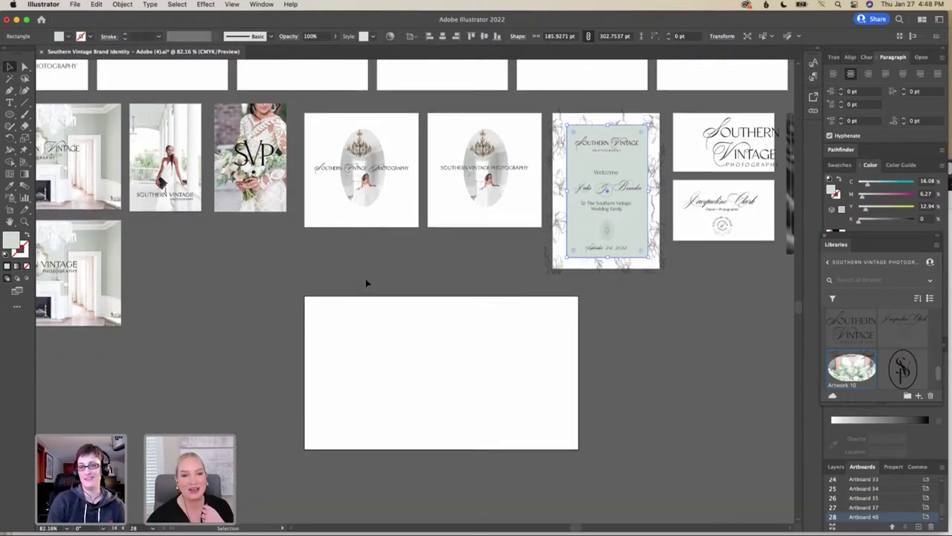
scroll(366, 282, "right", 2)
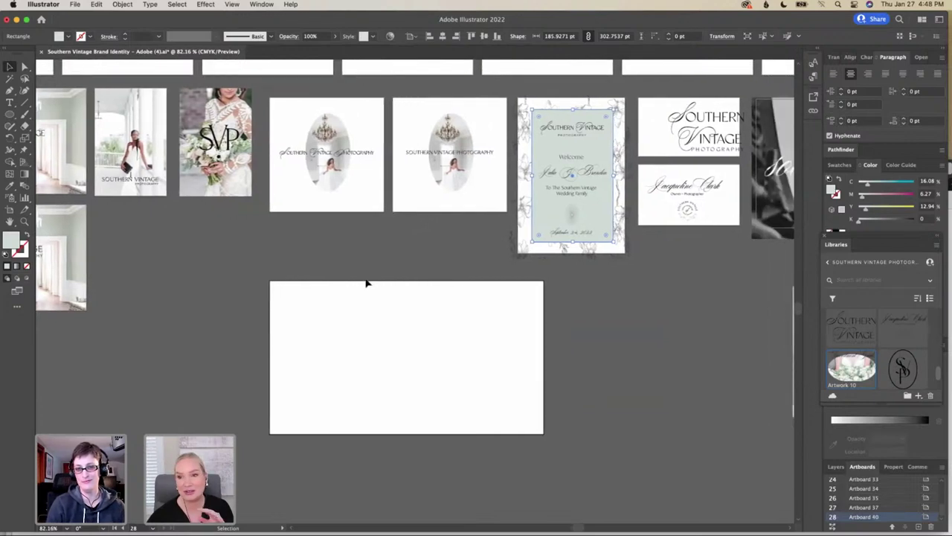
scroll(365, 283, "right", 2)
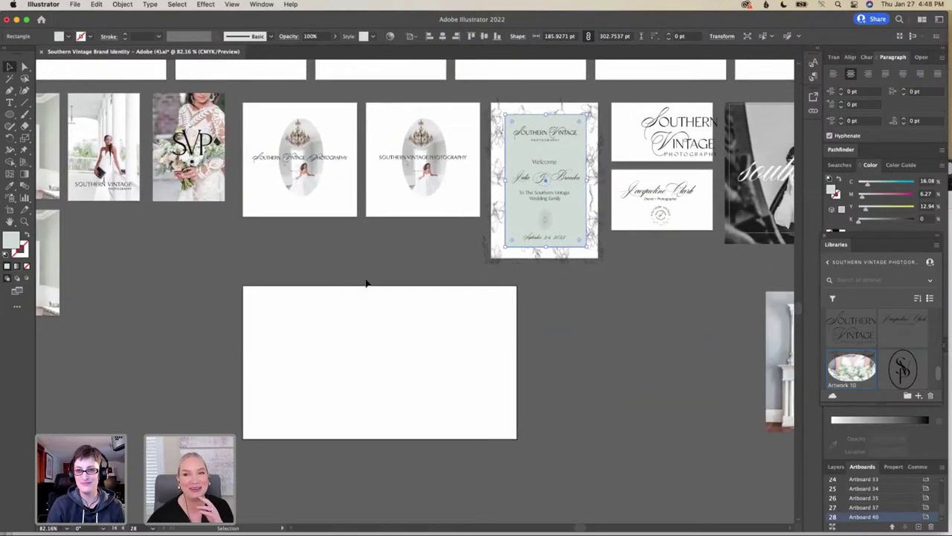
scroll(365, 283, "up", 2)
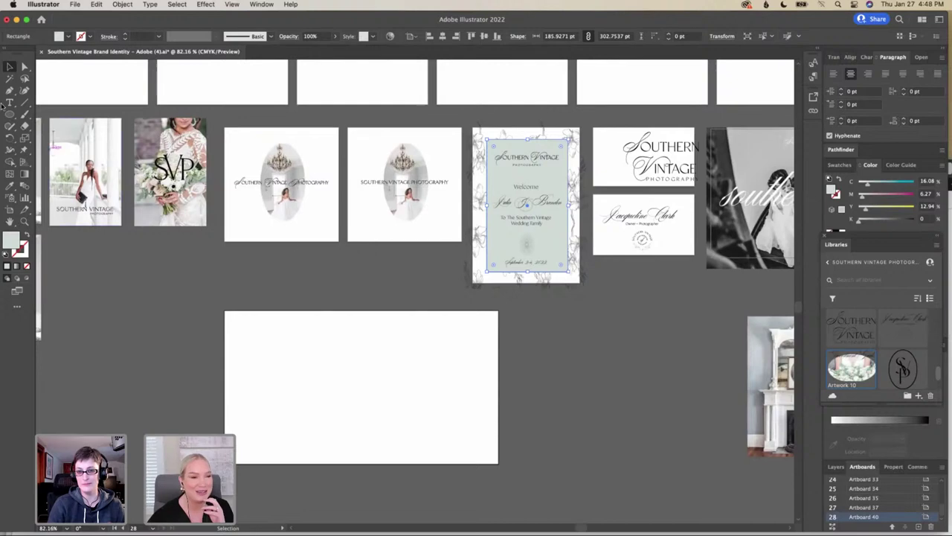
Load the bride-on-the-porch photo 16_SOS_Bridal2021_020 from Client Brand Photos with File > Place
left_click(76, 5)
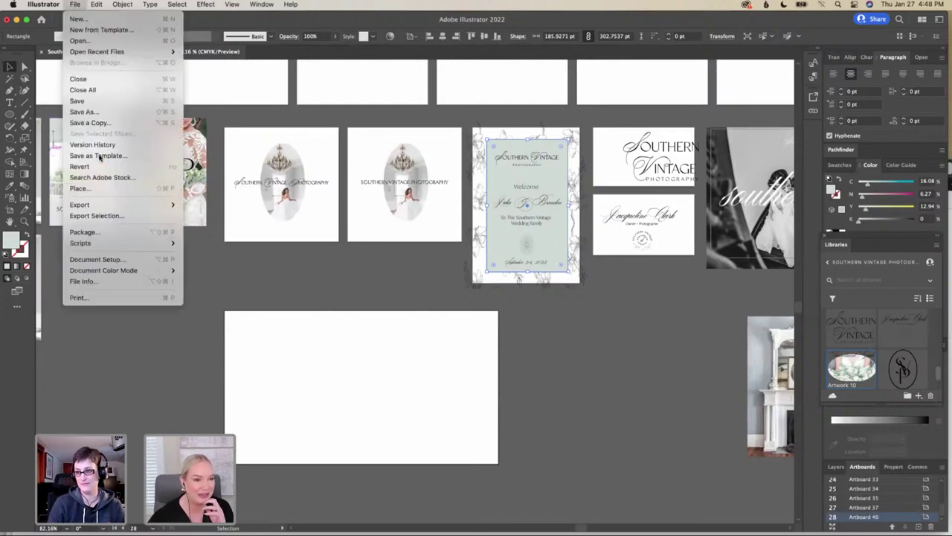
left_click(100, 190)
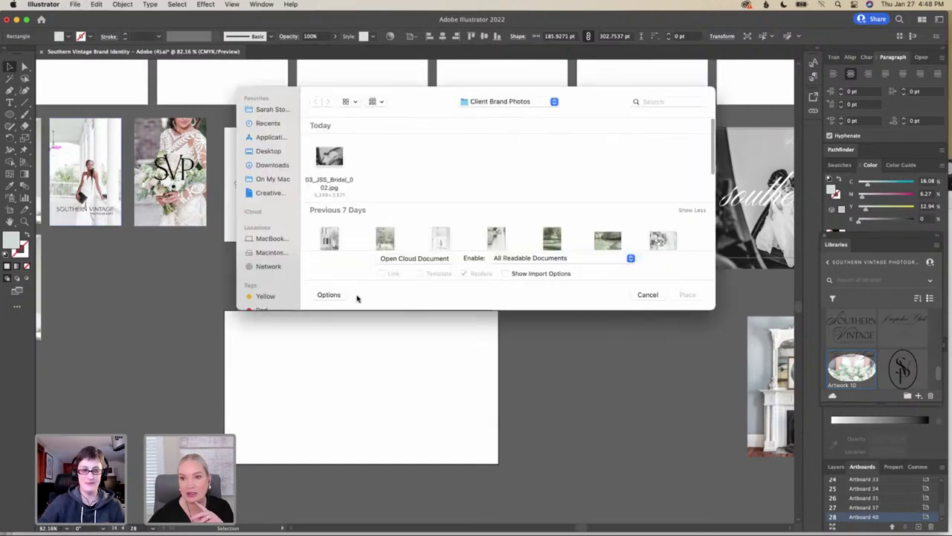
scroll(362, 196, "down", 3)
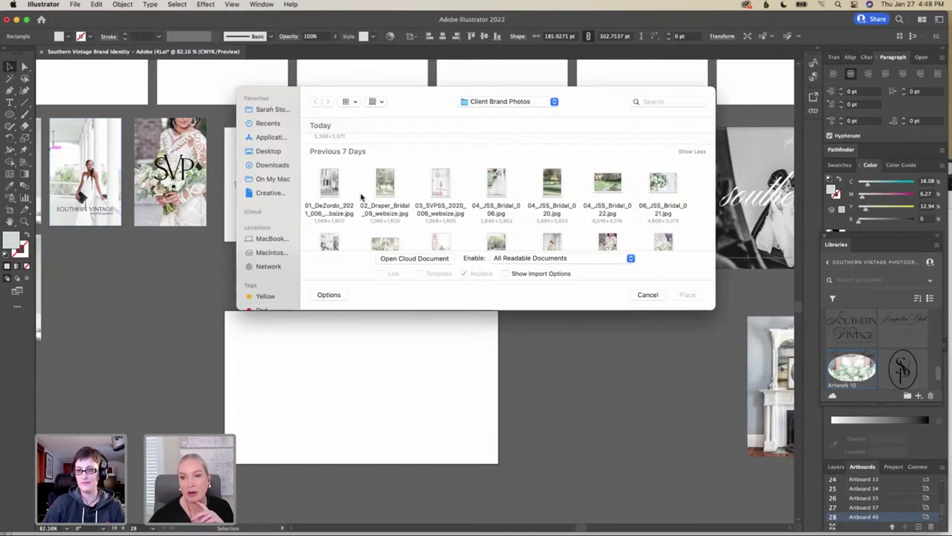
scroll(363, 199, "down", 2)
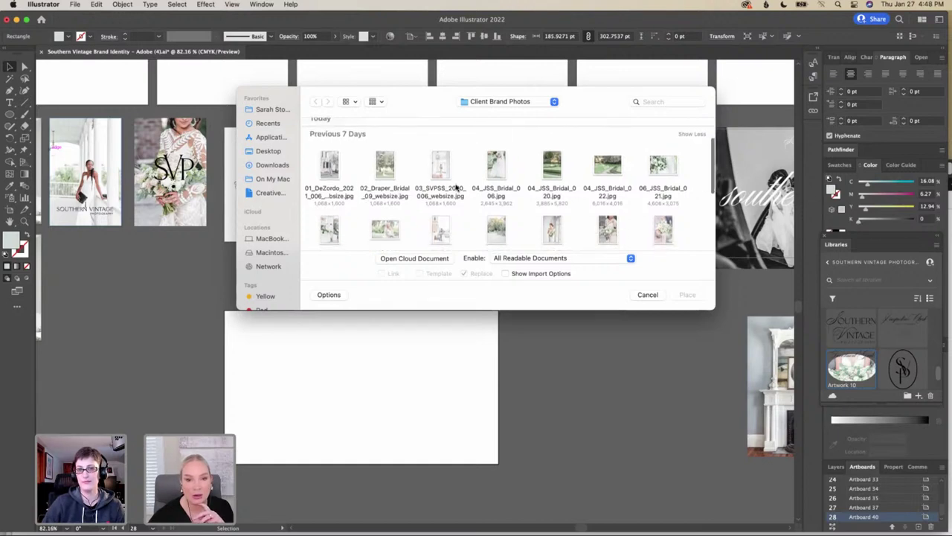
scroll(457, 187, "down", 3)
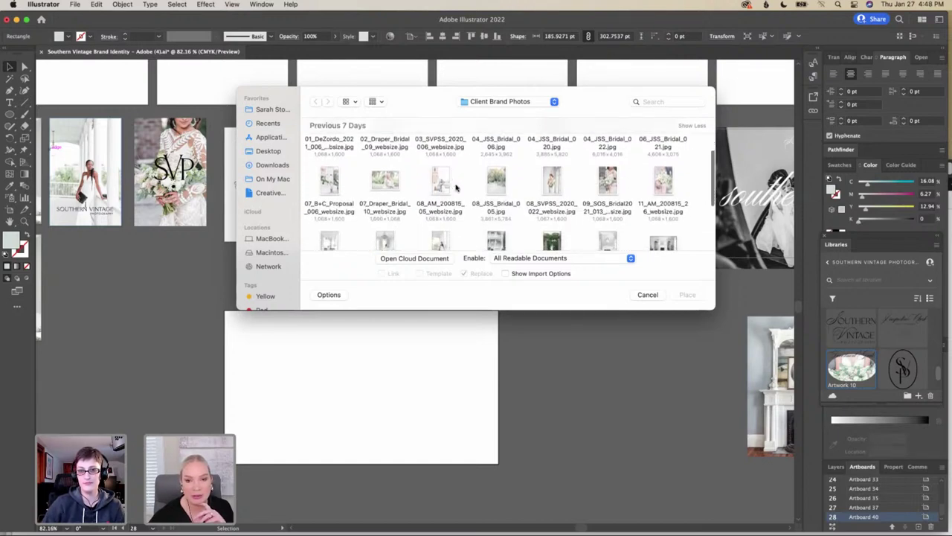
scroll(456, 188, "down", 3)
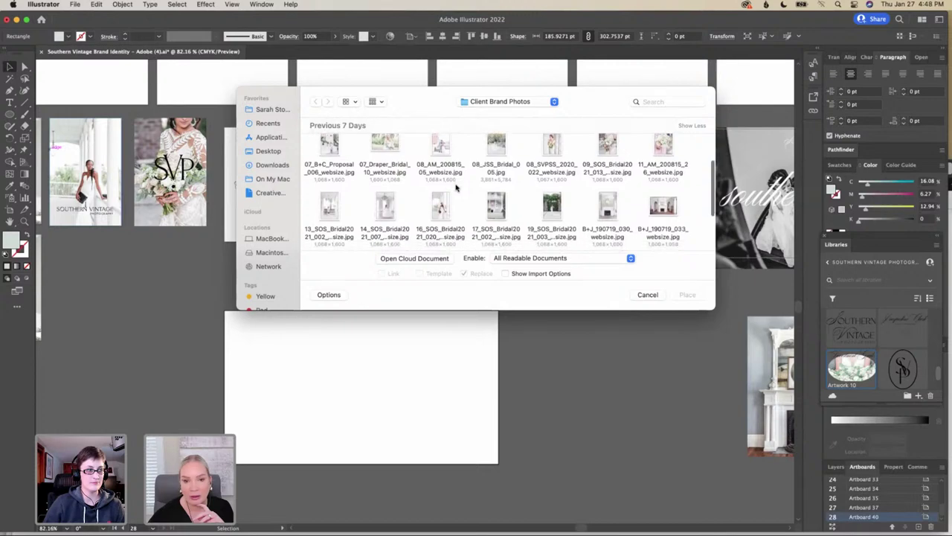
left_click(446, 199)
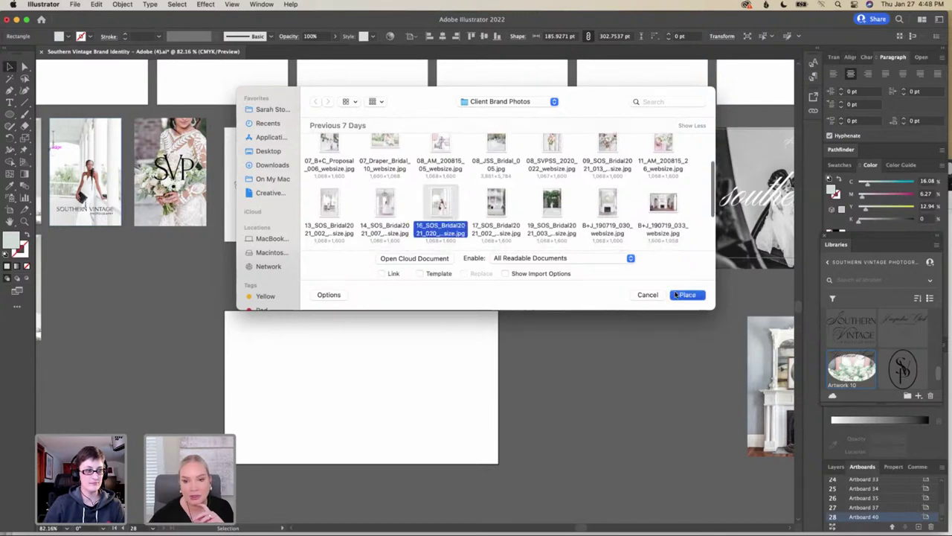
left_click(685, 295)
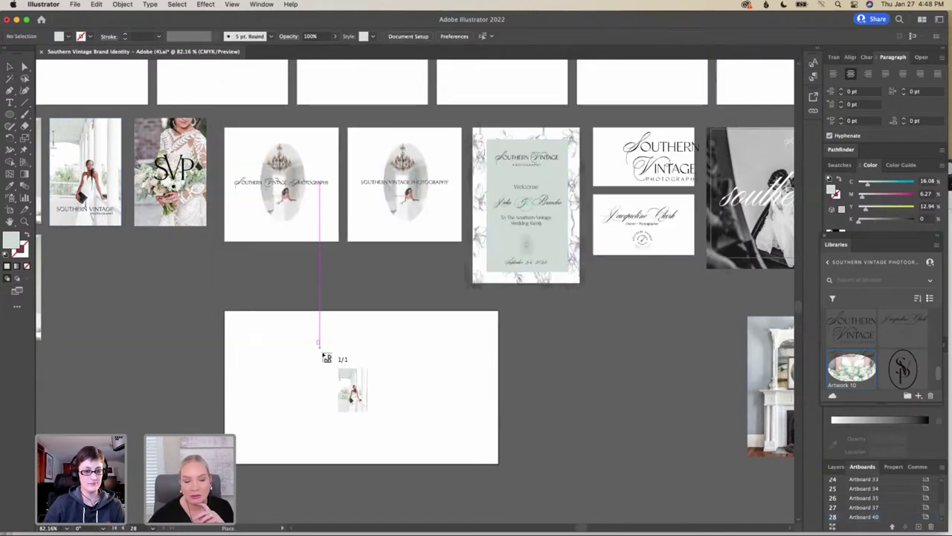
Drag a small tall portrait frame left of centre on Artboard 40 to place the bride photo
left_click_drag(318, 341, 431, 445)
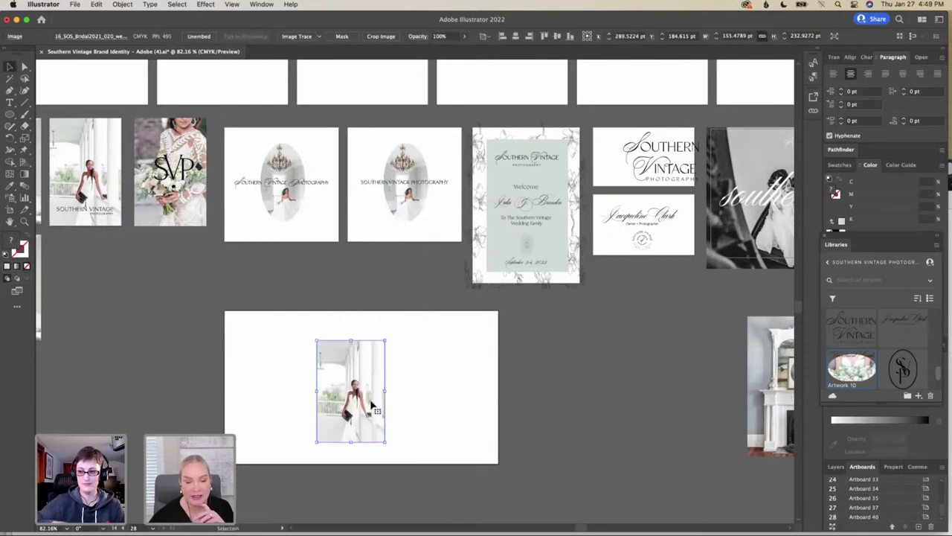
scroll(372, 403, "up", 1)
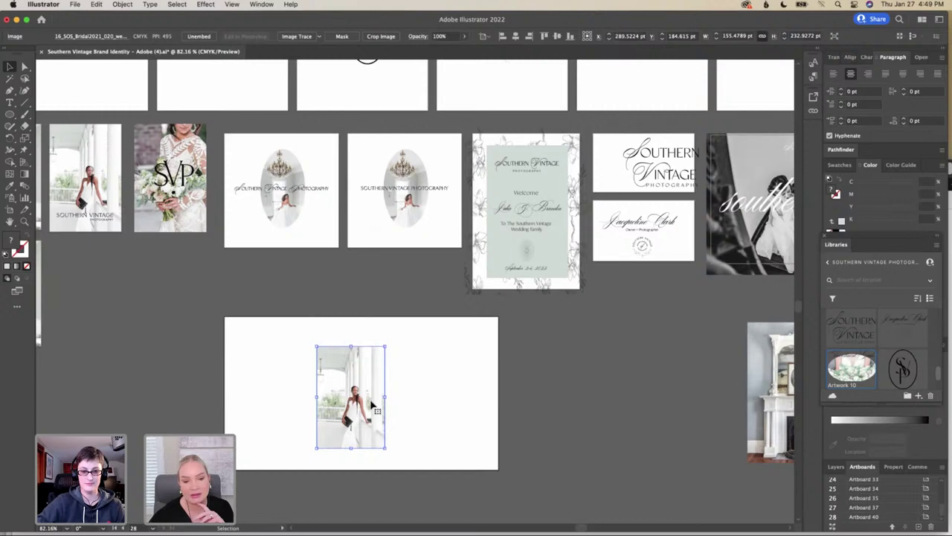
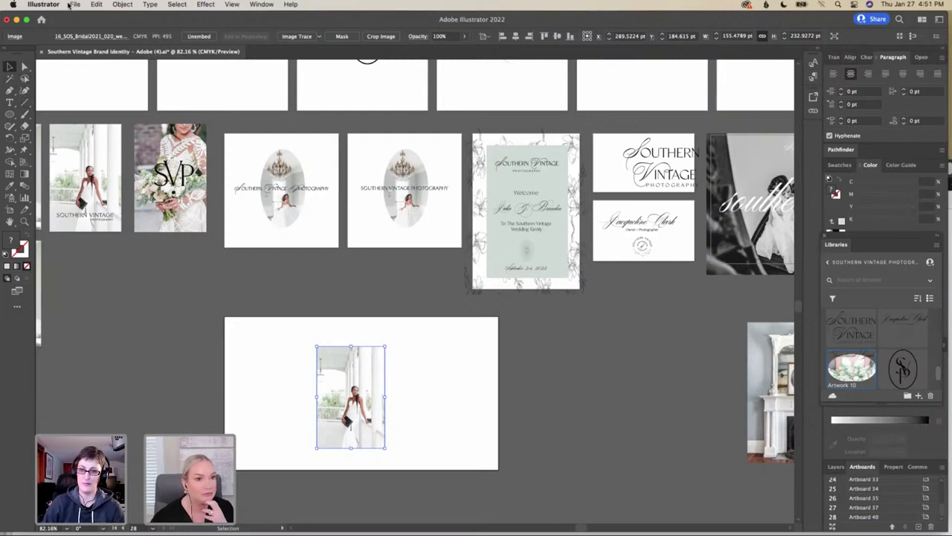
Place the couple photo 08_AM_200815_05_websize.jpg as a small frame right of the bride photo
left_click(74, 4)
left_click(109, 188)
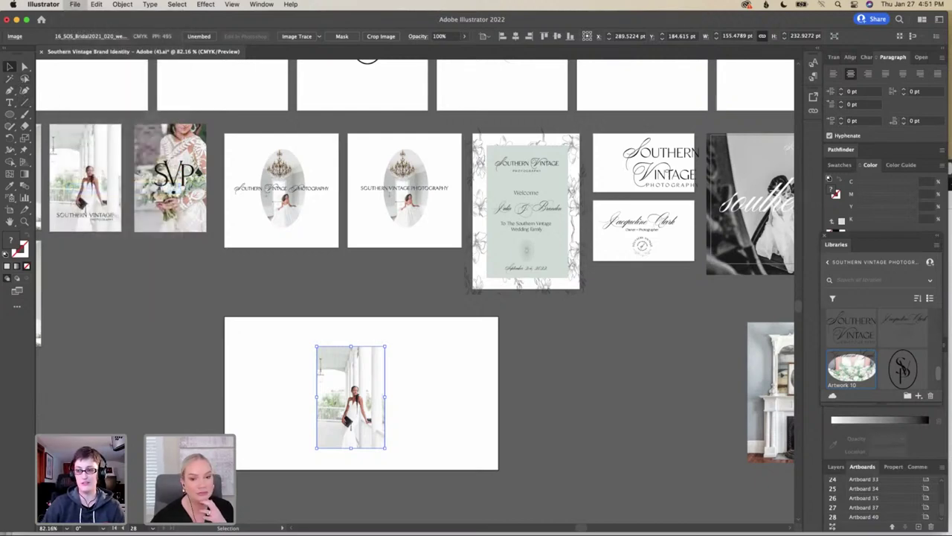
scroll(515, 218, "down", 2)
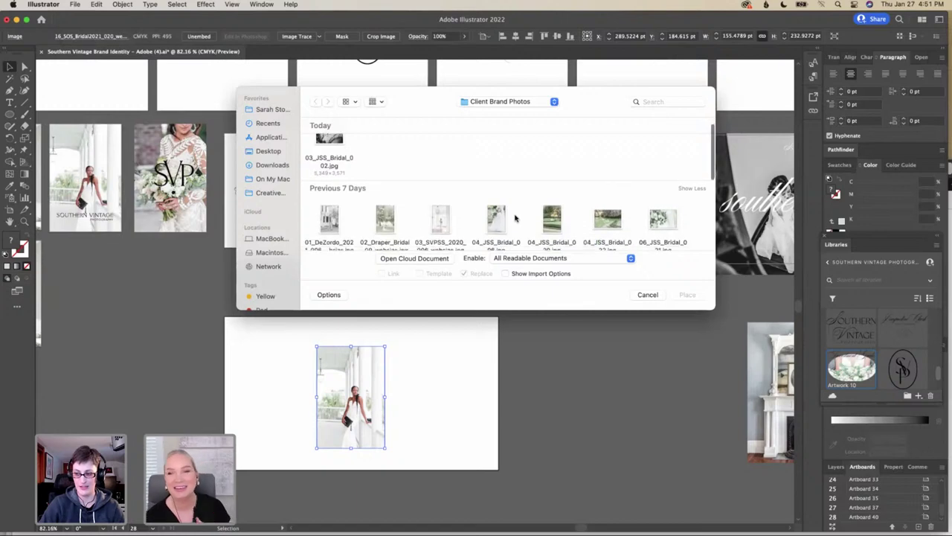
left_click(446, 208)
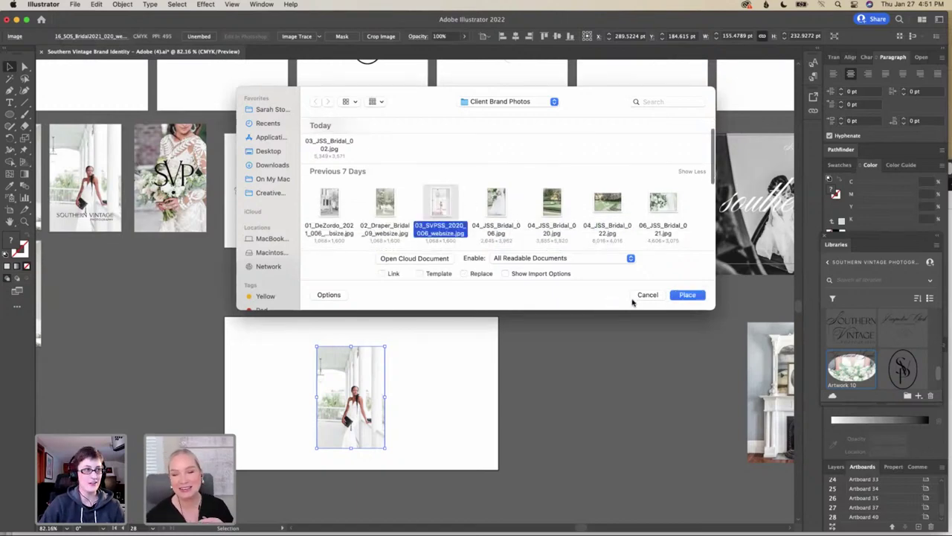
scroll(535, 221, "down", 2)
scroll(535, 222, "down", 4)
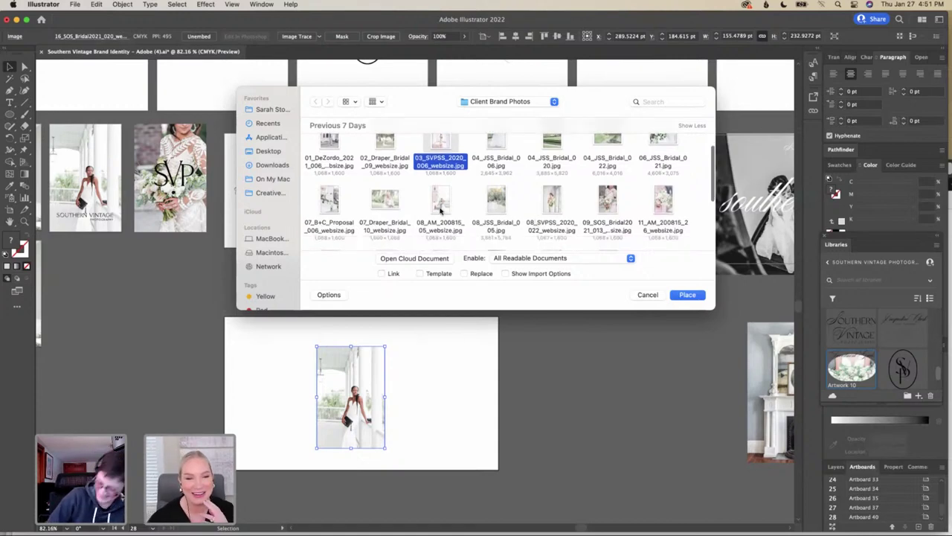
left_click(441, 213)
left_click(691, 295)
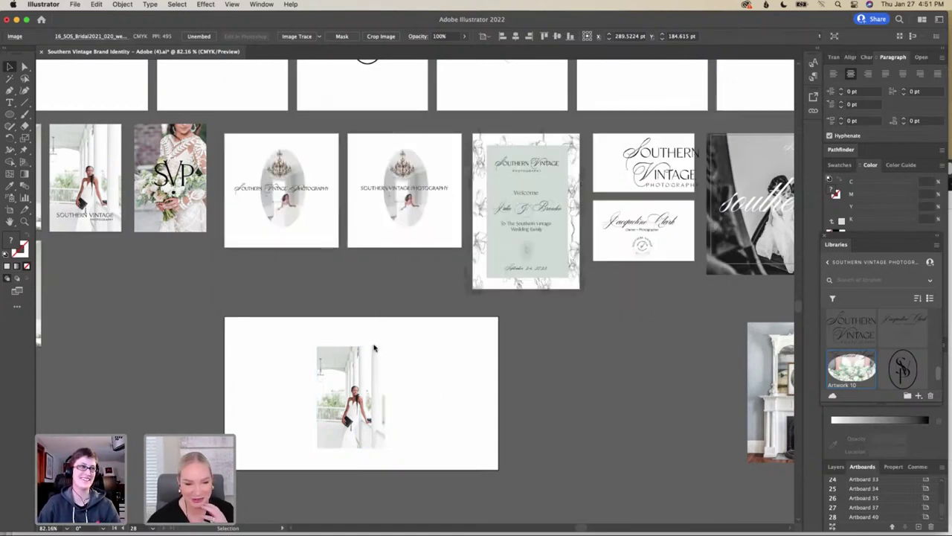
left_click_drag(398, 347, 464, 413)
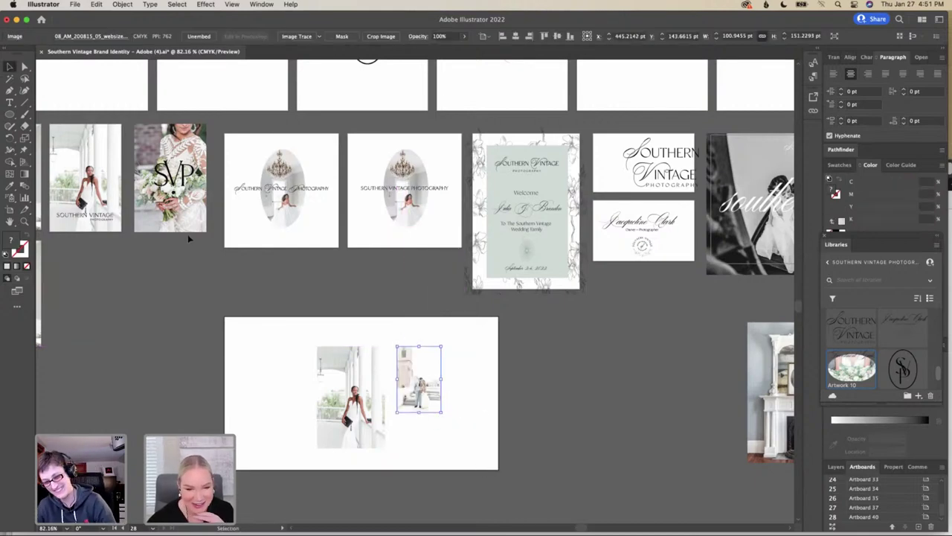
Place the fireplace photo B+J_190719_030_websize.jpg on the artboard, left of the bride photo
left_click(75, 6)
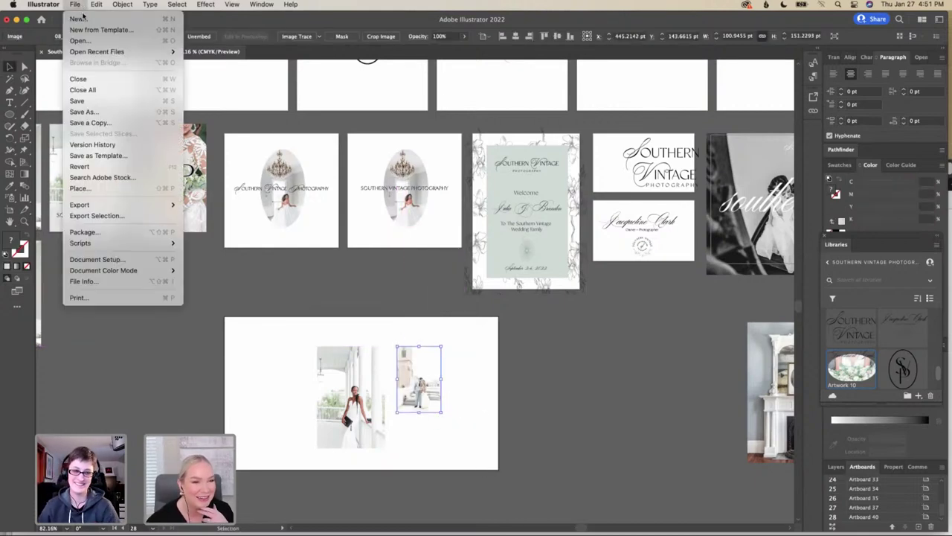
left_click(172, 187)
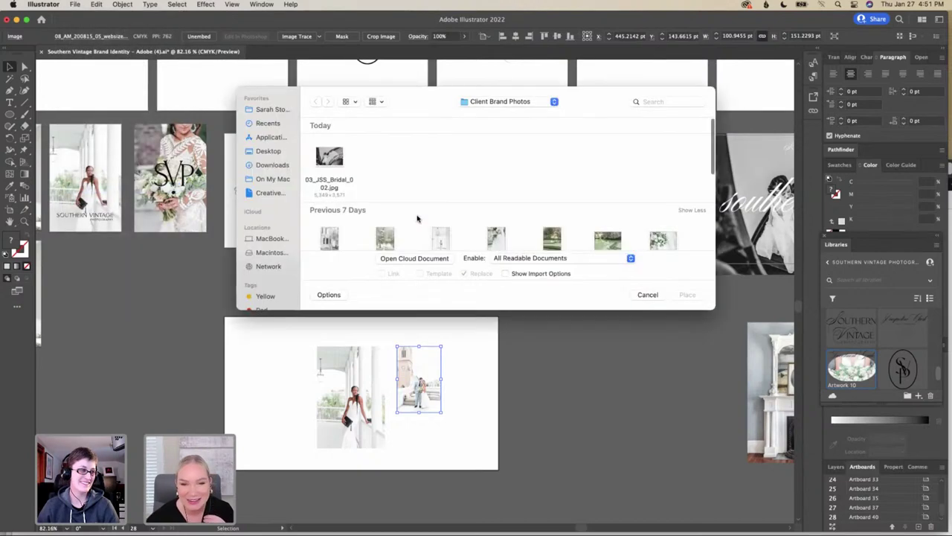
scroll(418, 217, "down", 5)
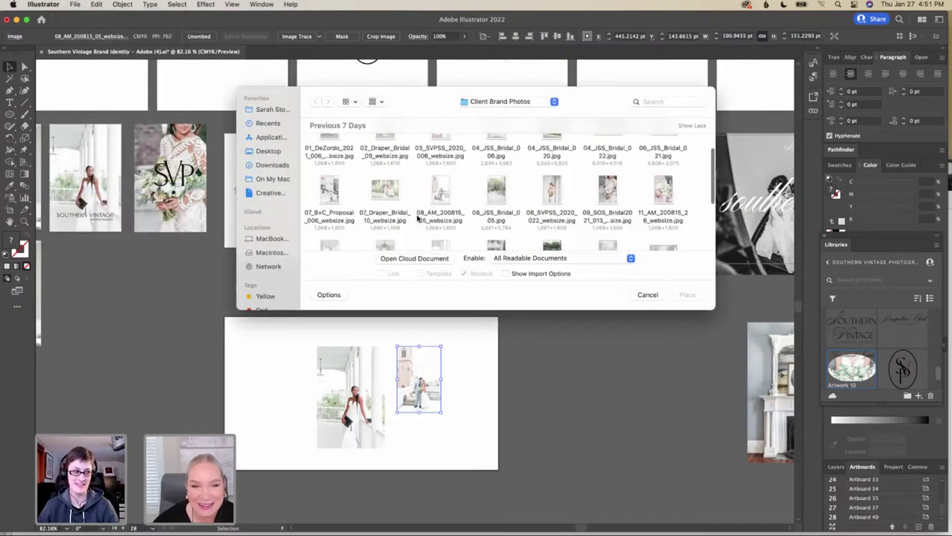
scroll(372, 182, "up", 3)
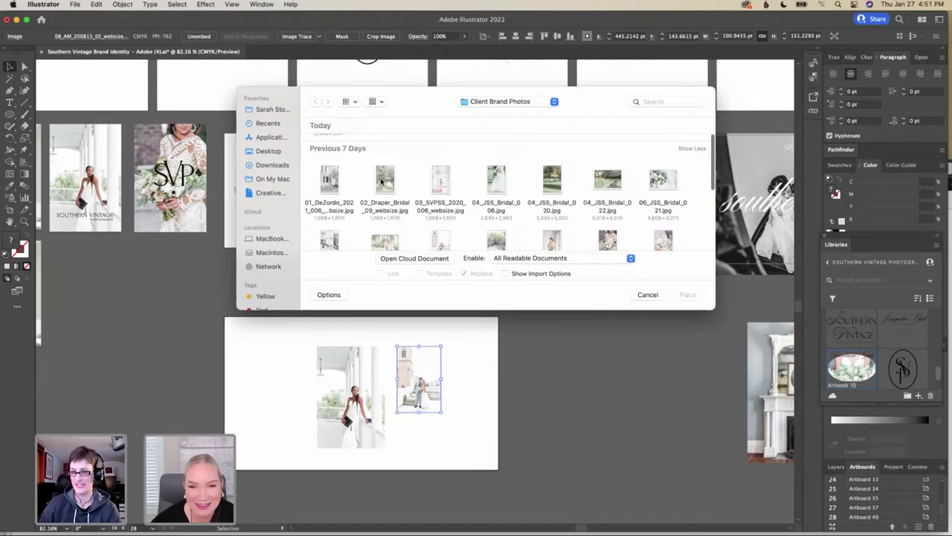
left_click(382, 181)
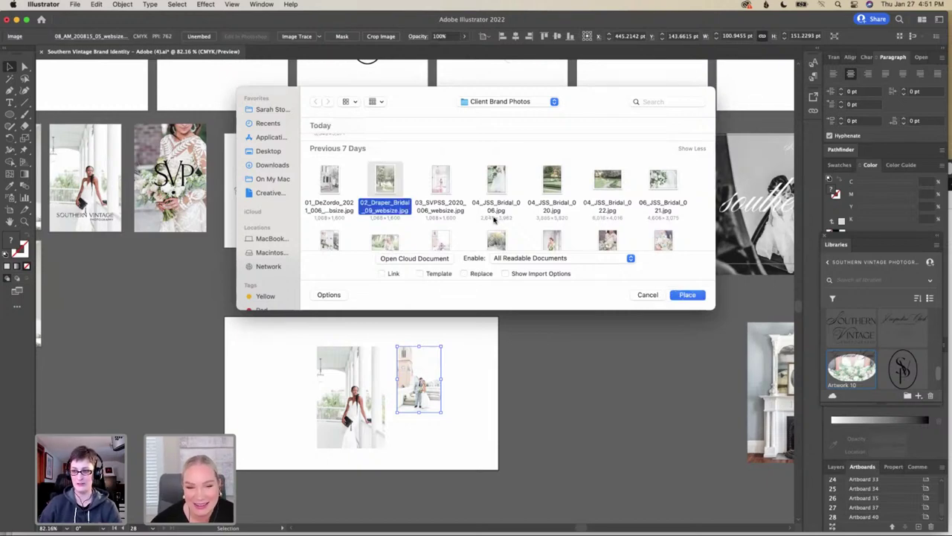
scroll(494, 218, "down", 2)
scroll(494, 218, "down", 2)
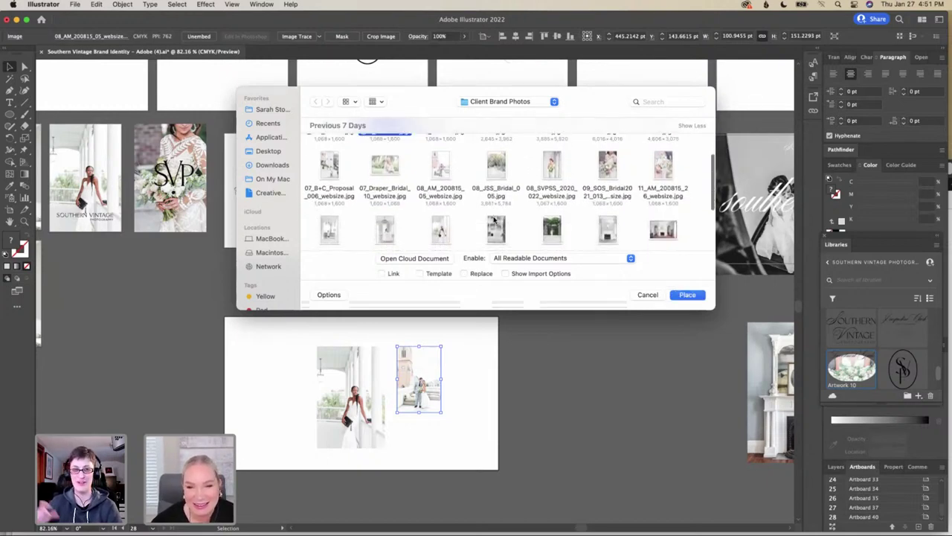
scroll(496, 220, "down", 3)
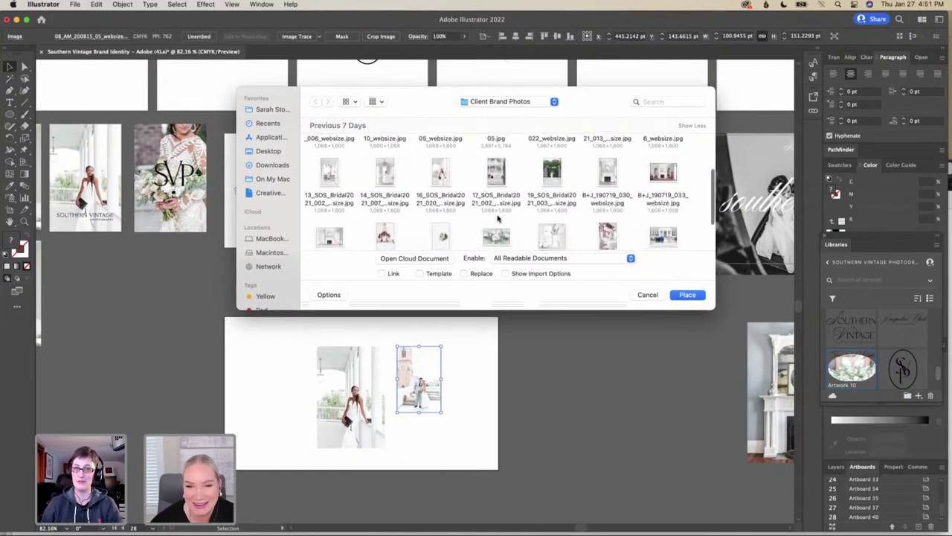
left_click(614, 192)
left_click(692, 294)
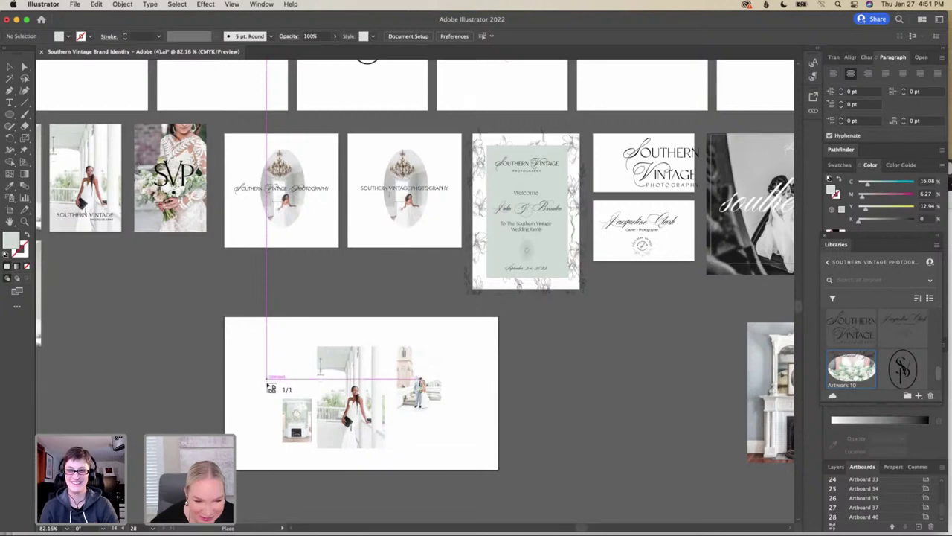
left_click_drag(267, 380, 272, 430)
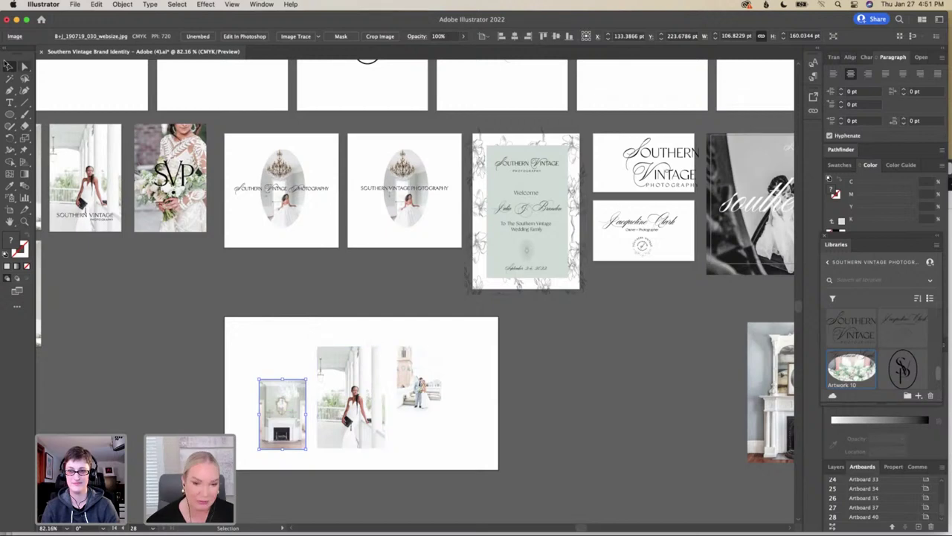
Place the bouquet photo 11_AM_200815_26_websize.jpg from Client Brand Photos
left_click(74, 5)
left_click(111, 188)
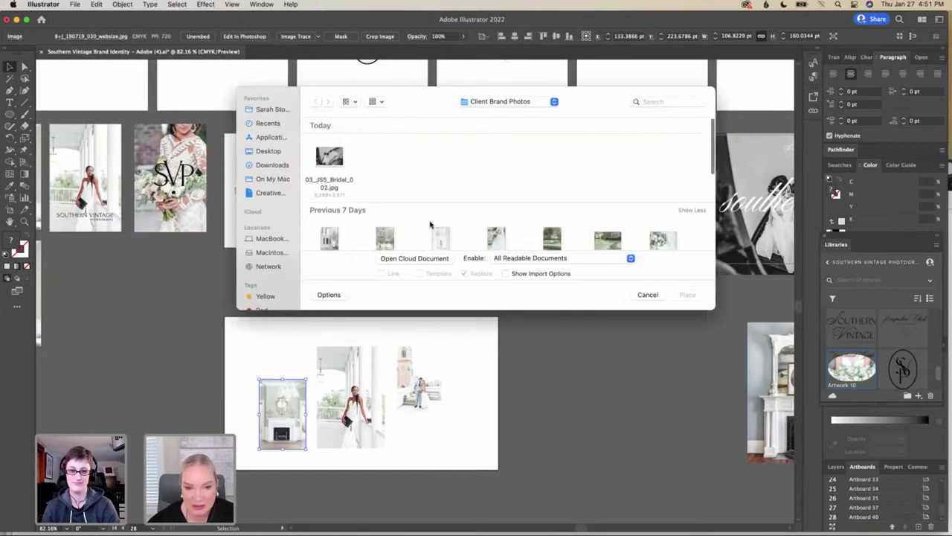
scroll(430, 223, "down", 3)
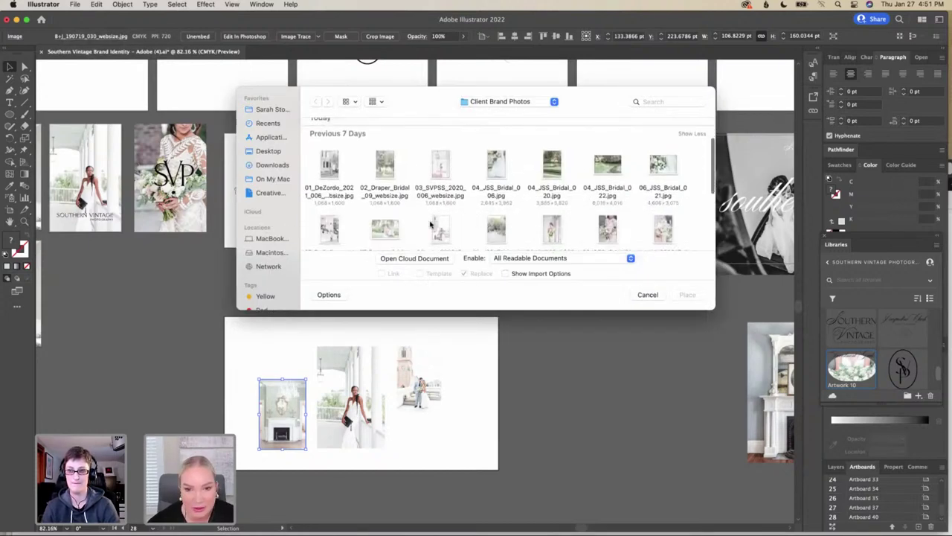
scroll(430, 223, "down", 2)
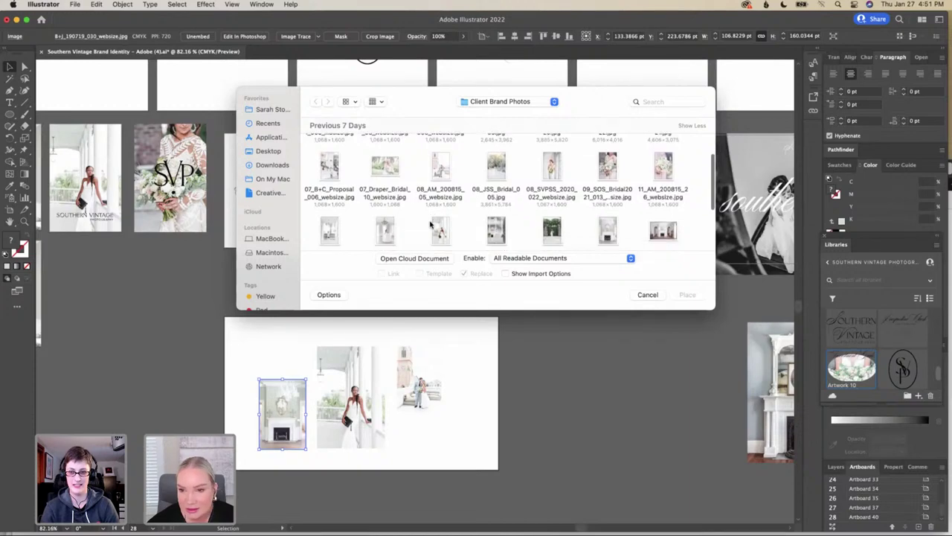
left_click(667, 177)
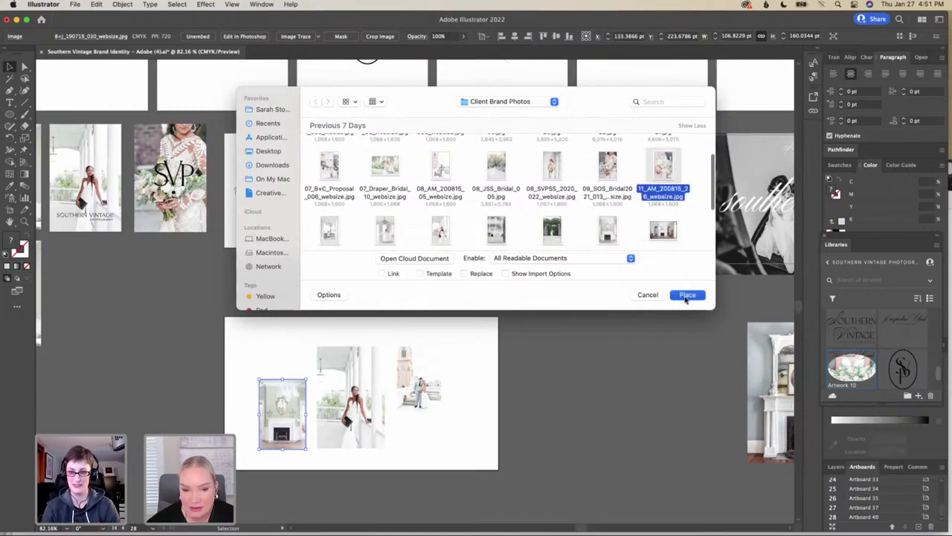
left_click(685, 294)
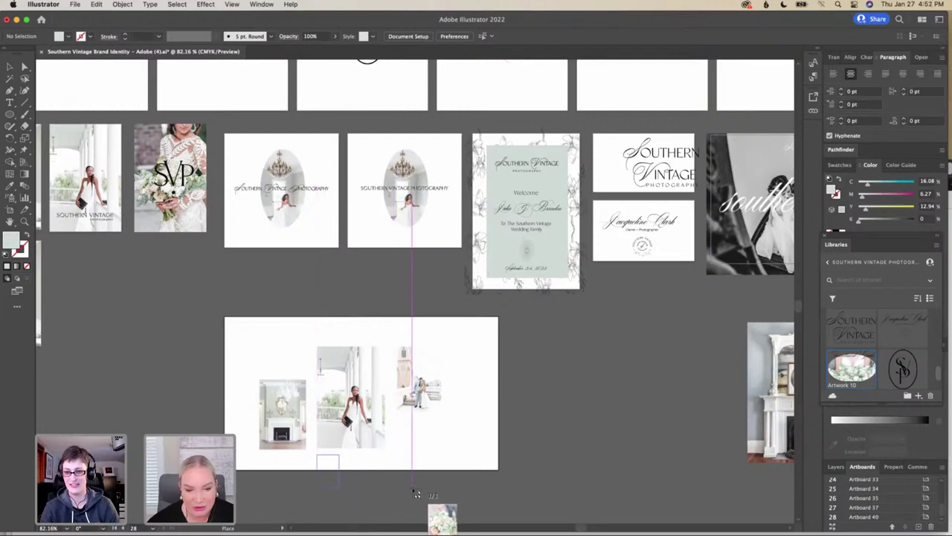
Position the bouquet photo below the artboard and scale it to about 163 × 208 pt
left_click_drag(417, 494, 488, 518)
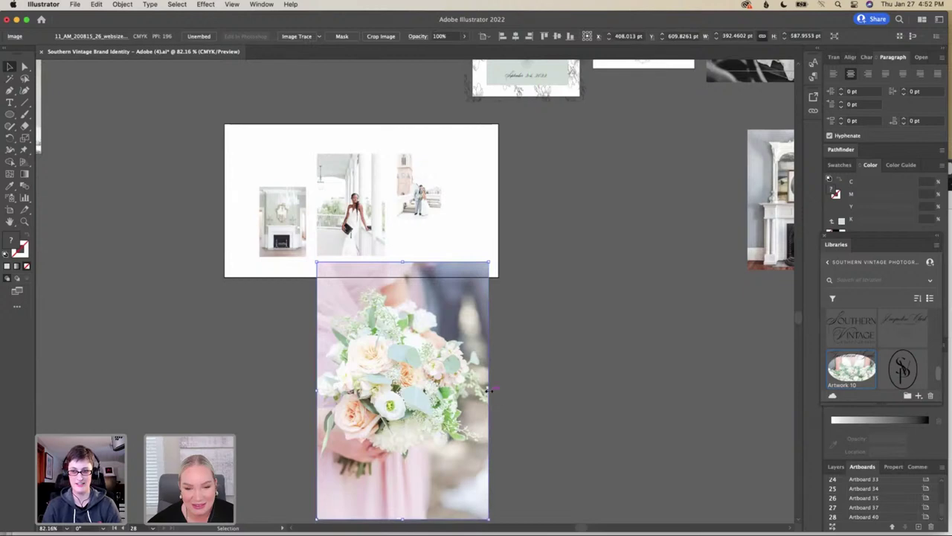
left_click_drag(489, 388, 387, 384)
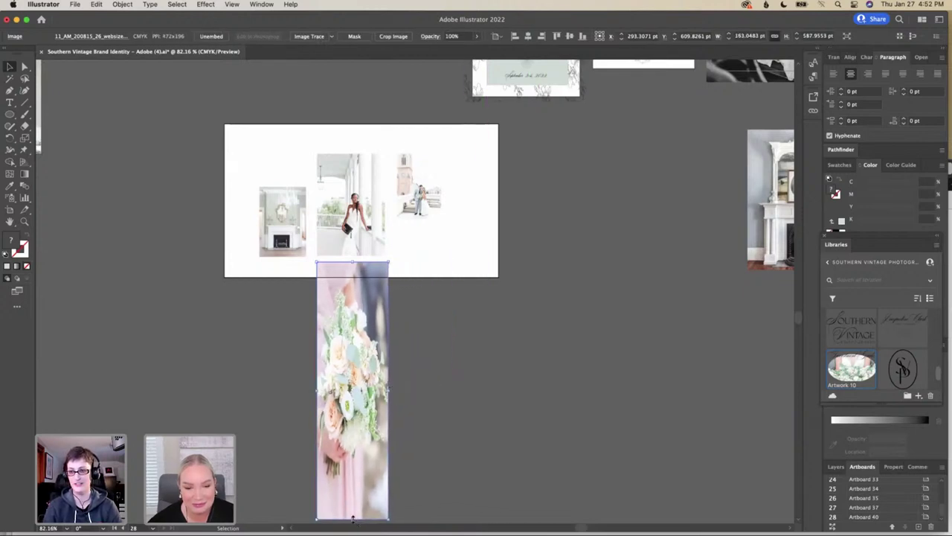
left_click_drag(353, 519, 352, 353)
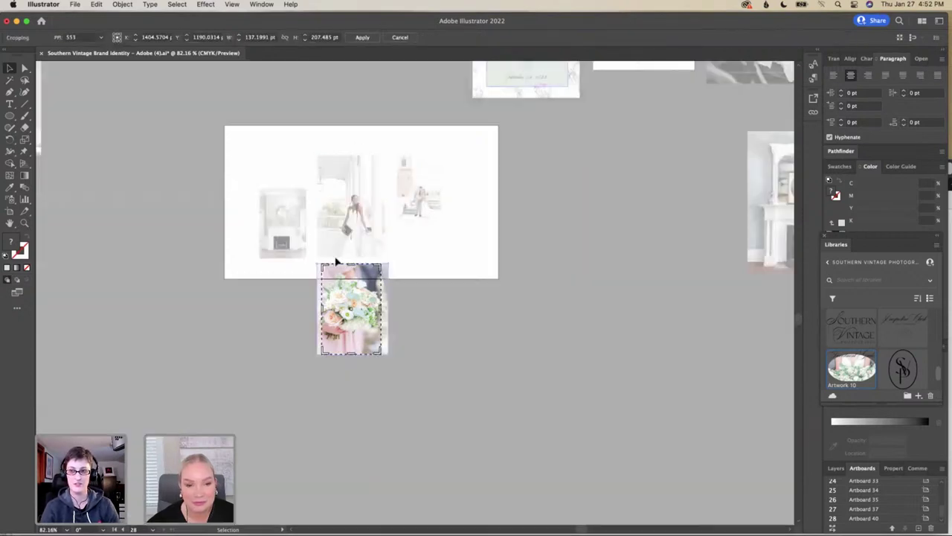
Crop the bouquet photo to a 163 × 105 pt strip of flowers just below the bride photo
left_click(393, 38)
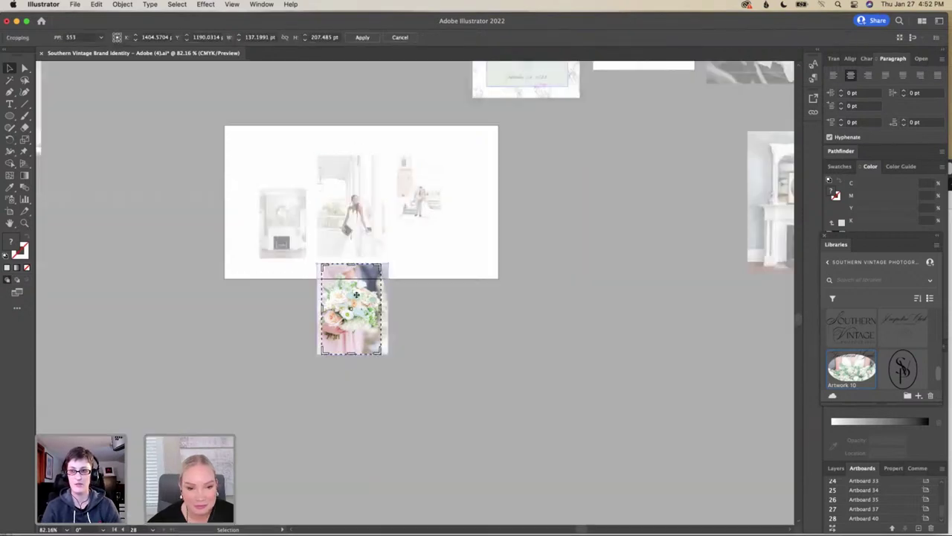
left_click_drag(356, 296, 349, 276)
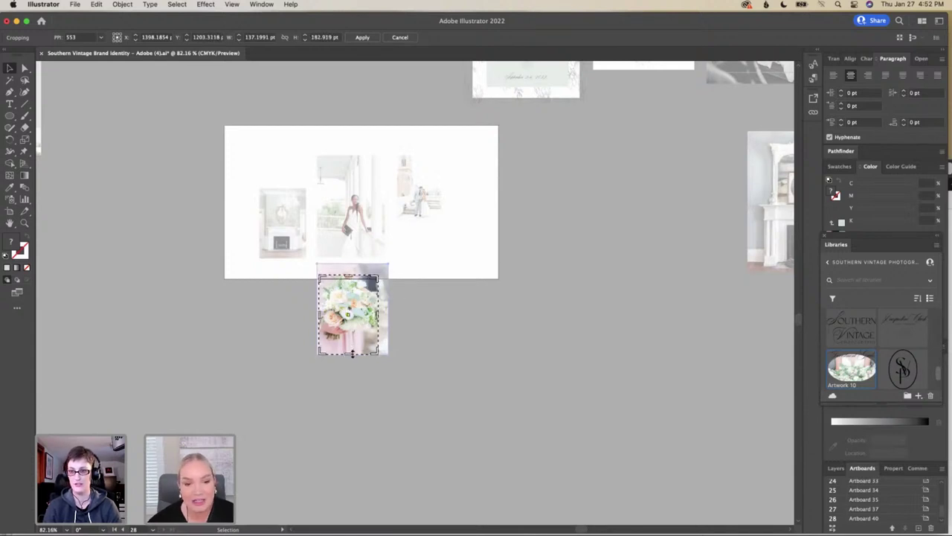
left_click_drag(352, 353, 387, 297)
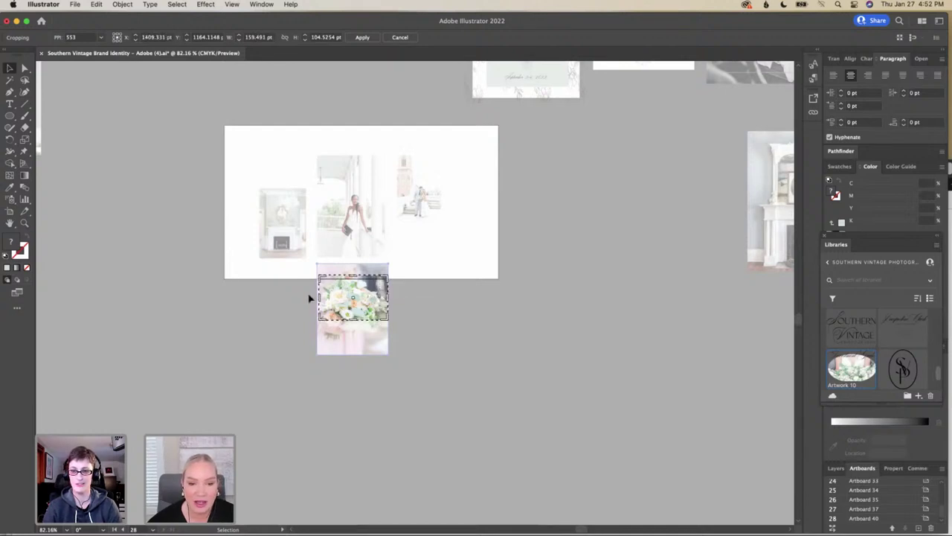
left_click_drag(321, 297, 343, 286)
key("Return")
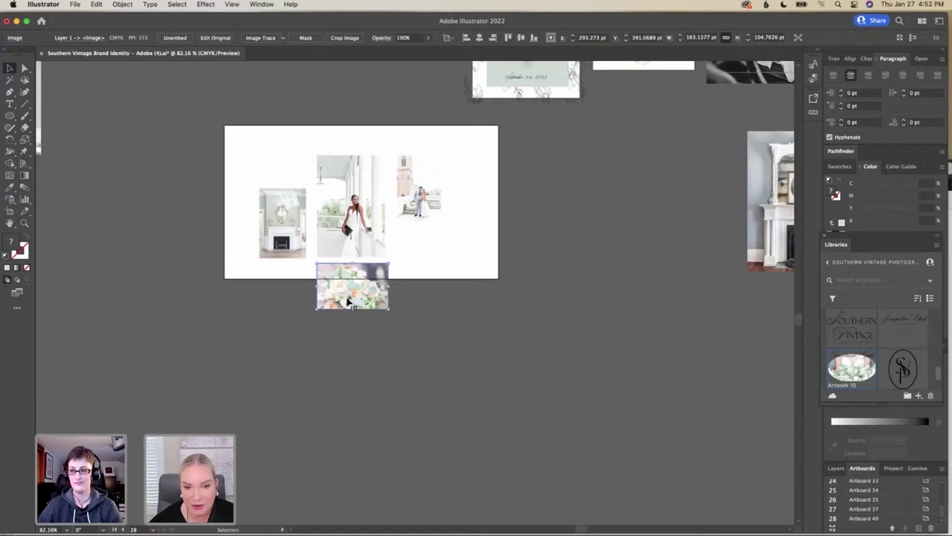
left_click(379, 325)
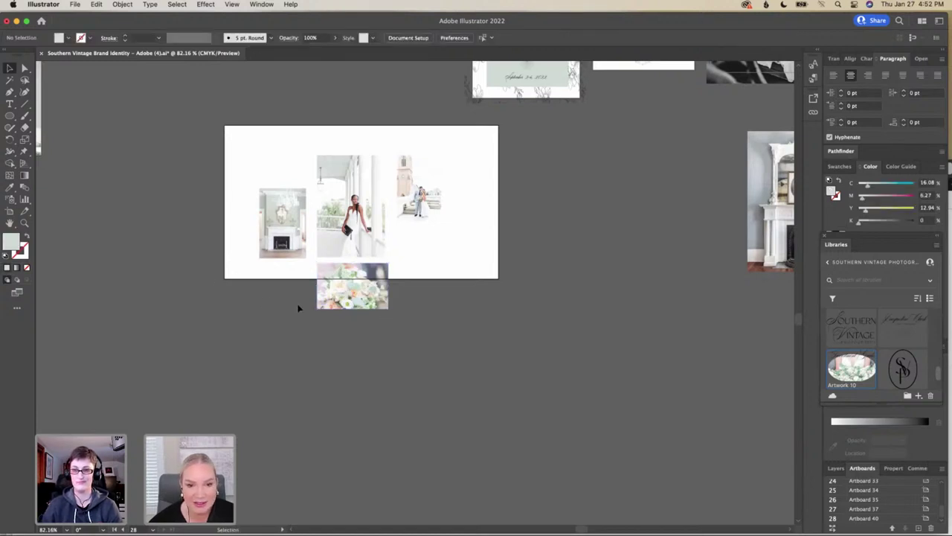
scroll(298, 307, "left", 4)
scroll(298, 307, "up", 2)
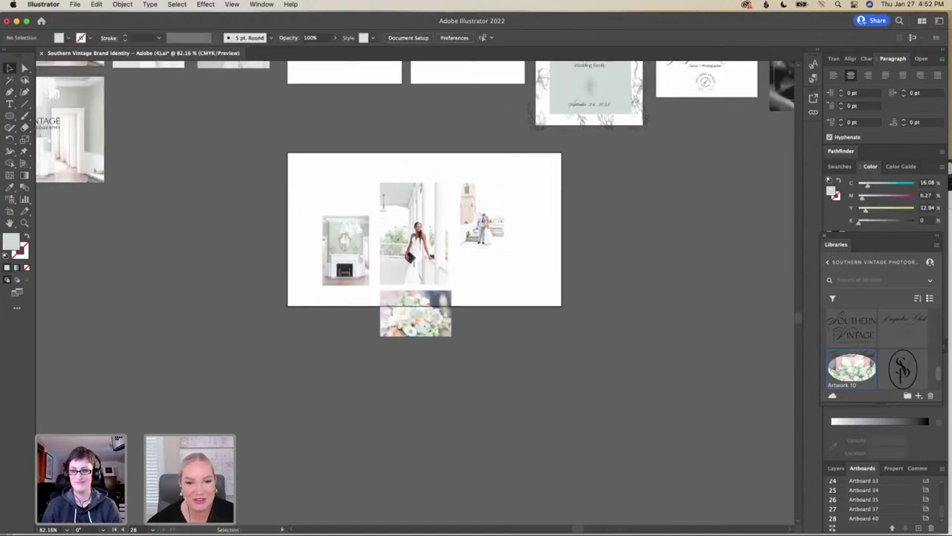
Place LC_WedBlog_111_websize.jpg at about 106 × 159 pt beneath the fireplace photo
left_click(76, 4)
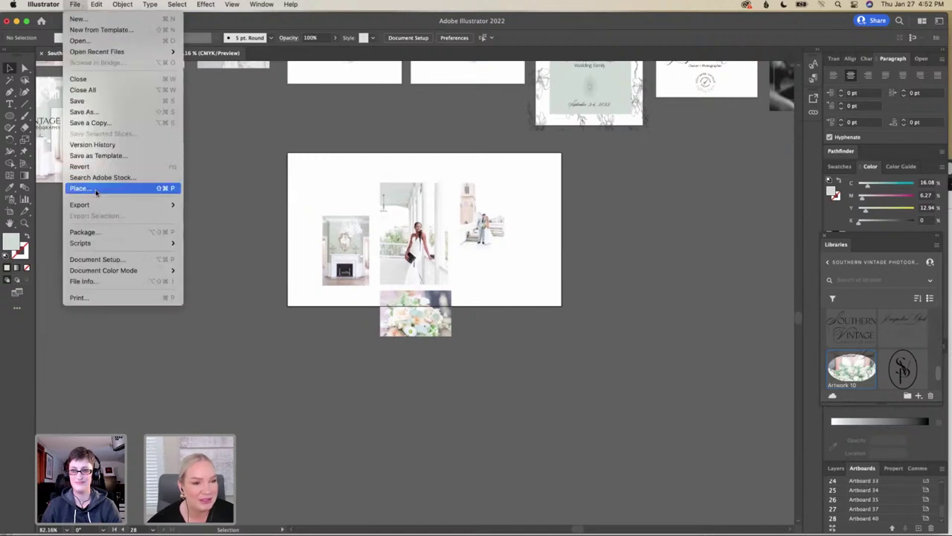
left_click(100, 188)
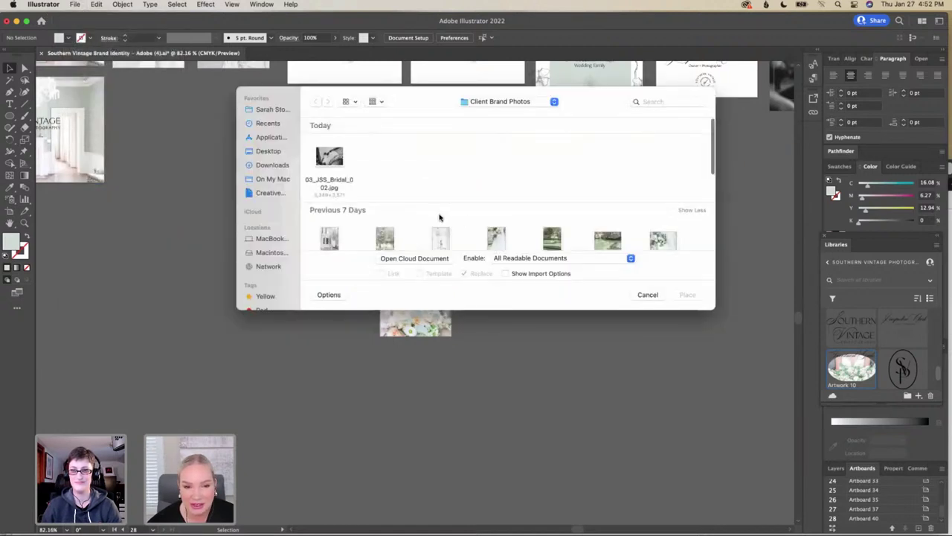
scroll(439, 215, "down", 2)
scroll(439, 216, "down", 5)
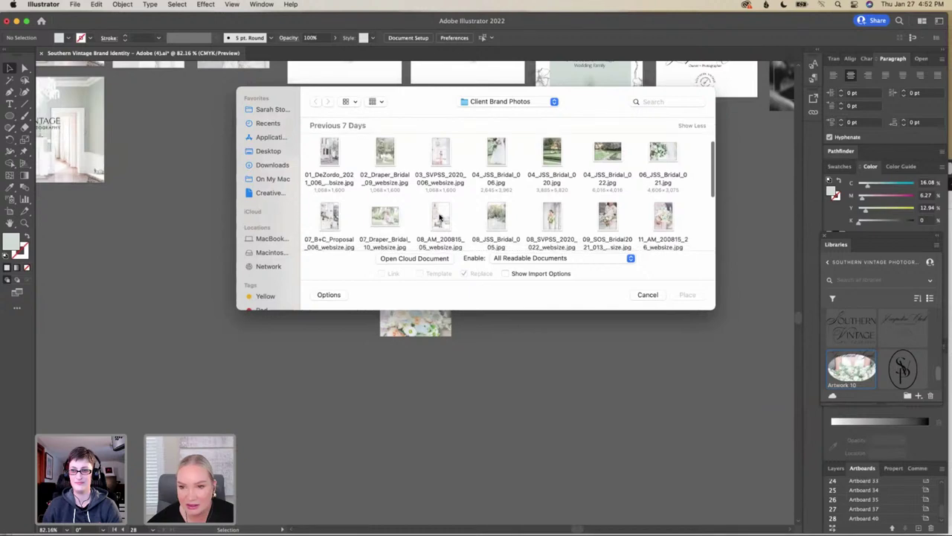
scroll(440, 216, "down", 3)
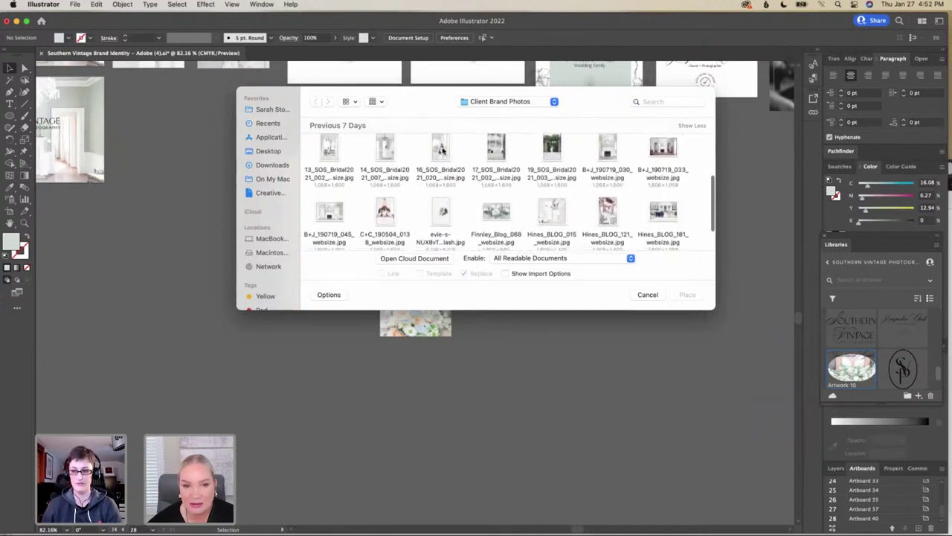
left_click(441, 150)
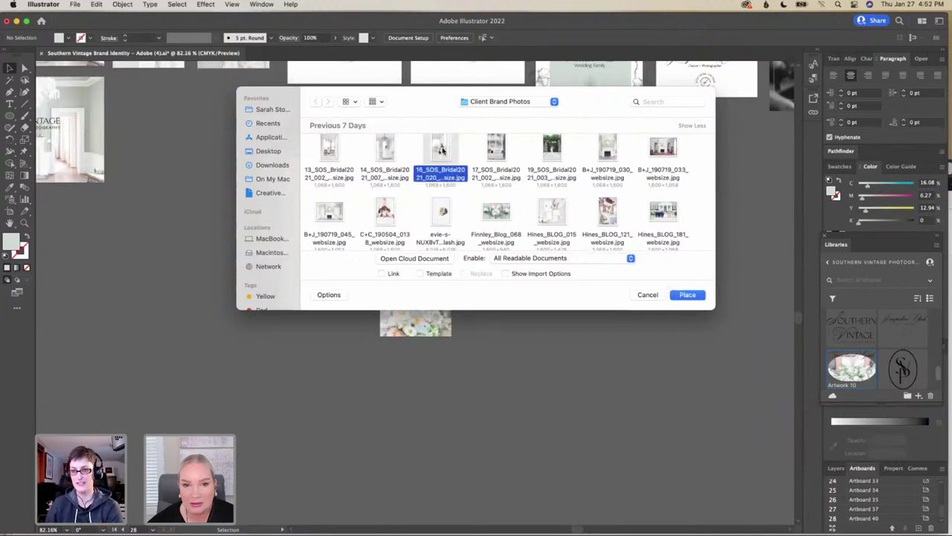
scroll(523, 184, "down", 3)
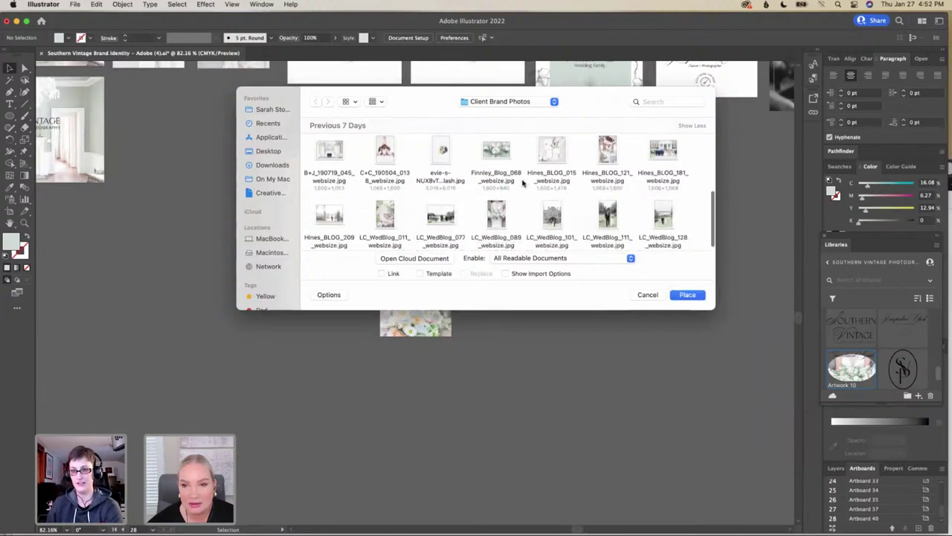
left_click(616, 214)
left_click(687, 295)
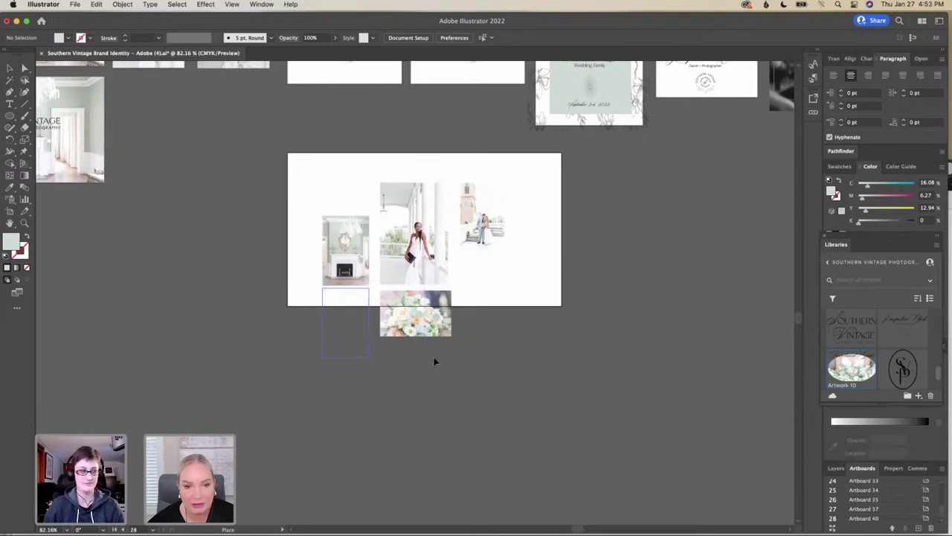
left_click(355, 340)
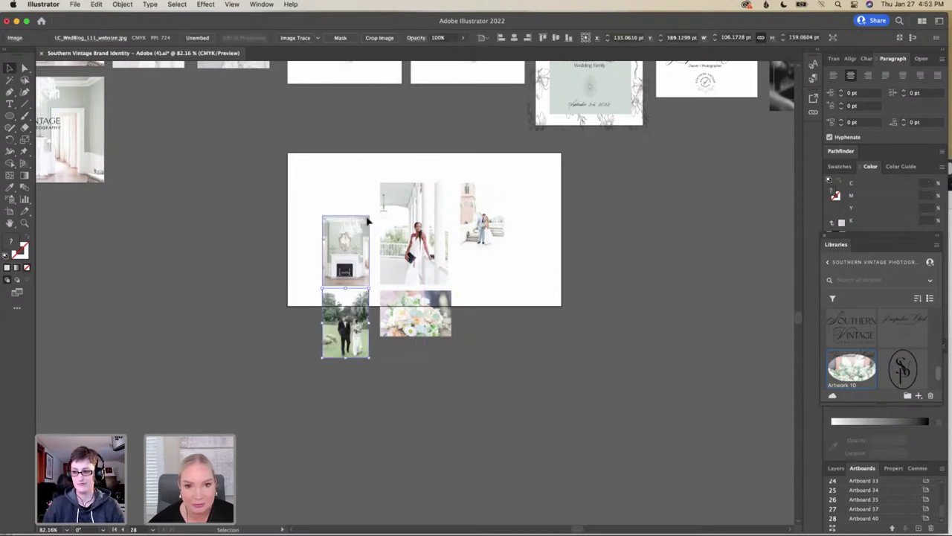
Crop the LC_WedBlog_111 couple photo to a roughly 105 × 106 pt square beside the bouquet strip
left_click(380, 37)
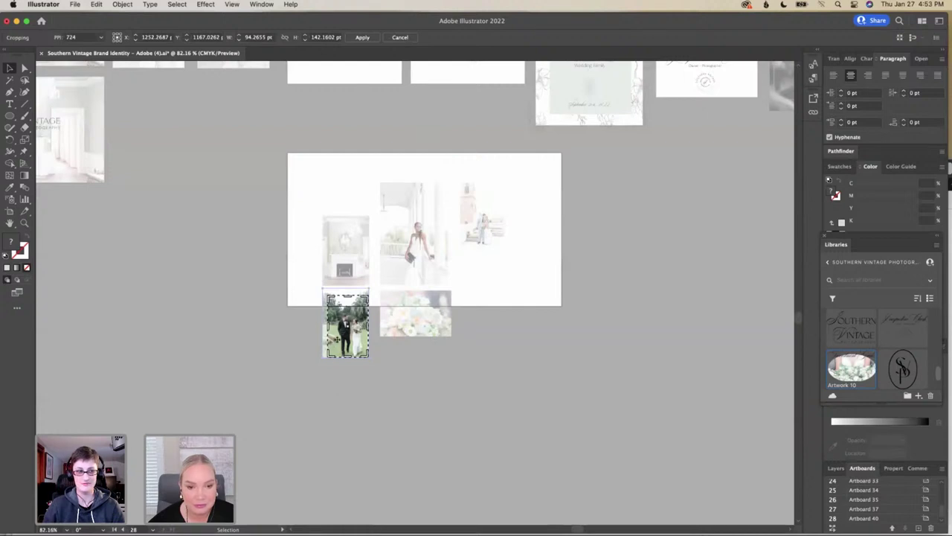
left_click_drag(327, 331, 322, 331)
left_click_drag(345, 296, 345, 311)
left_click_drag(351, 349, 369, 313)
key("Return")
left_click(396, 371)
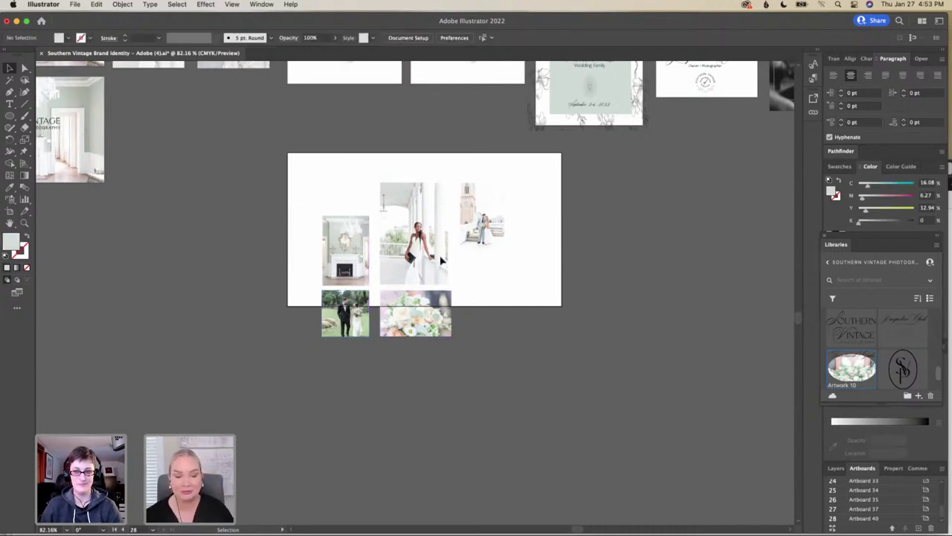
Pan across the logo, SVP monogram, sunburst, badge and magnolia artboards and the Investment Guide layout
scroll(476, 256, "down", 1)
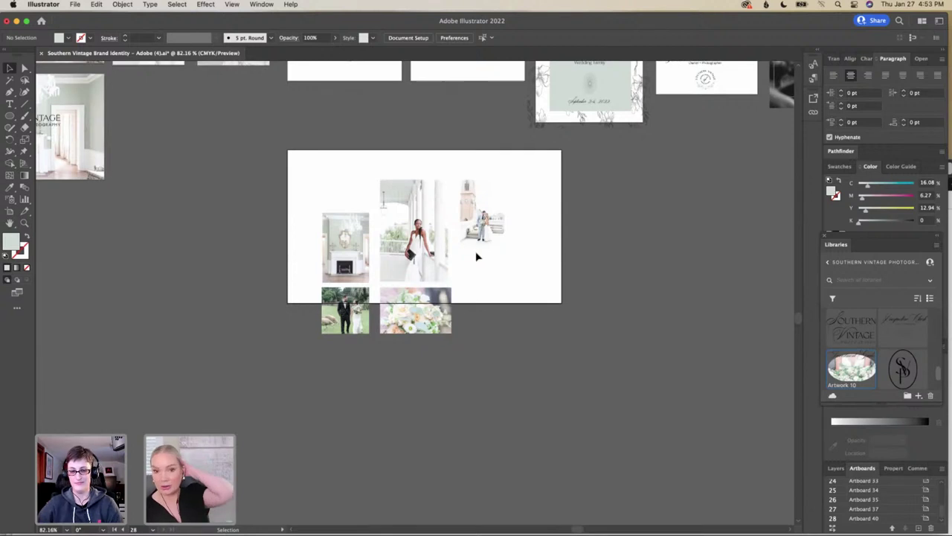
scroll(477, 256, "up", 5)
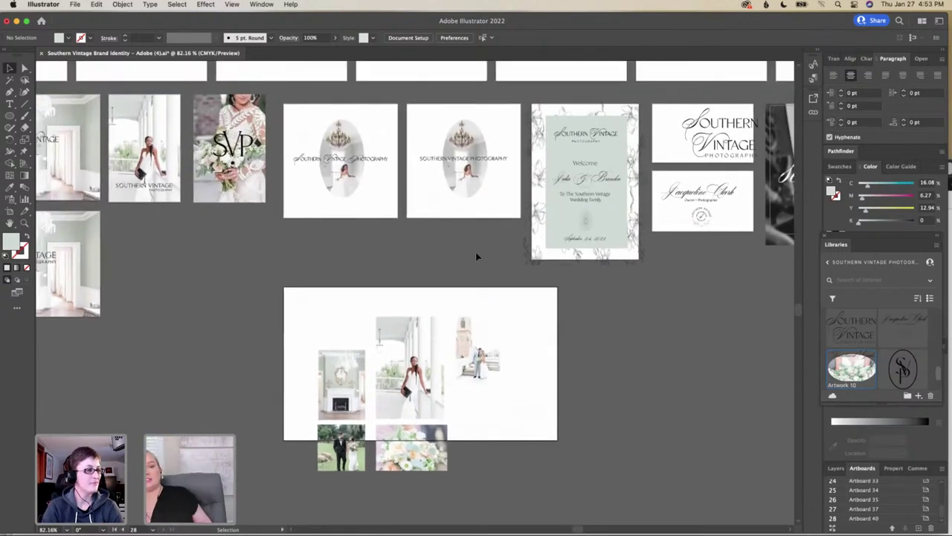
scroll(498, 311, "up", 4)
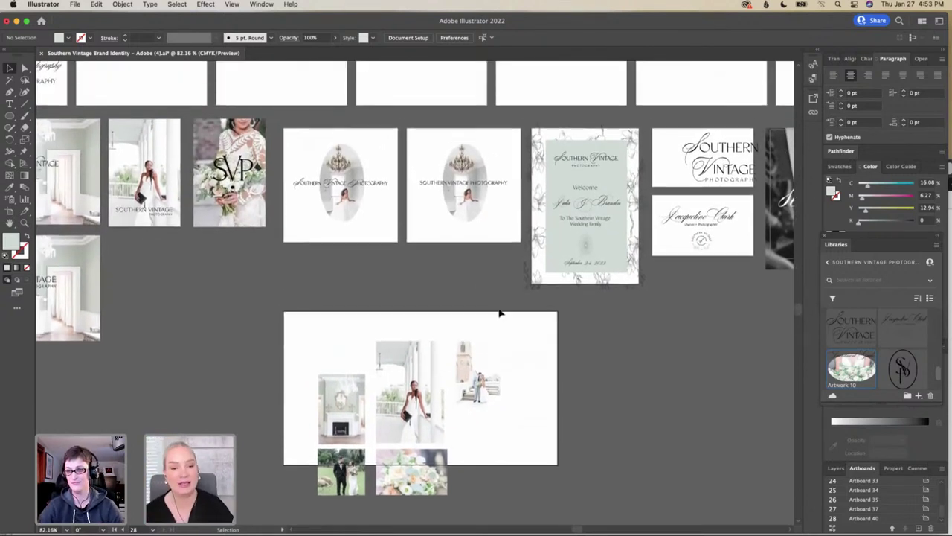
scroll(498, 313, "left", 5)
scroll(499, 312, "up", 1)
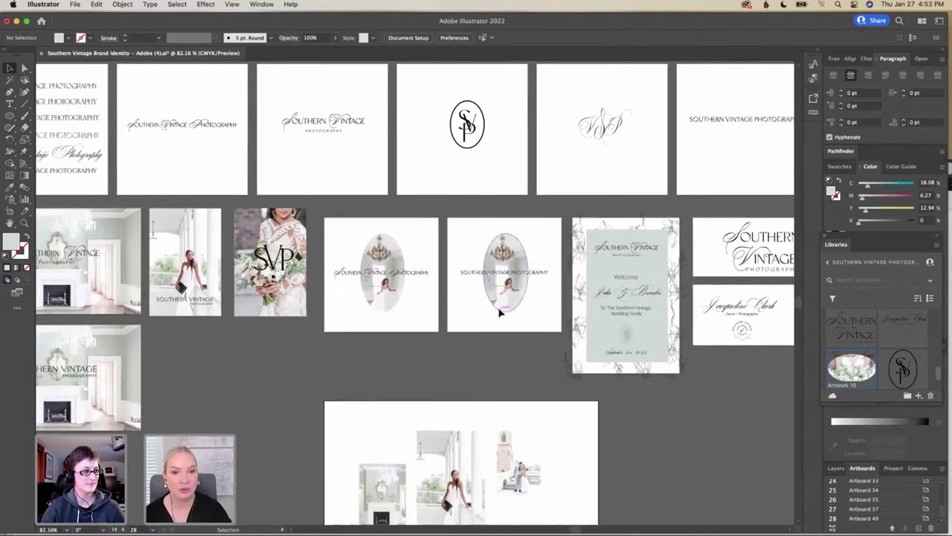
scroll(498, 313, "left", 3)
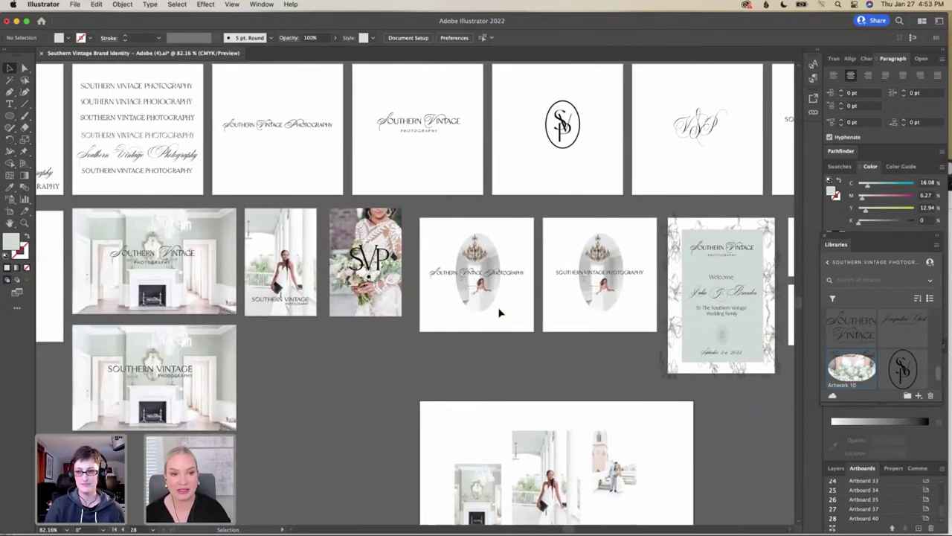
scroll(498, 313, "up", 2)
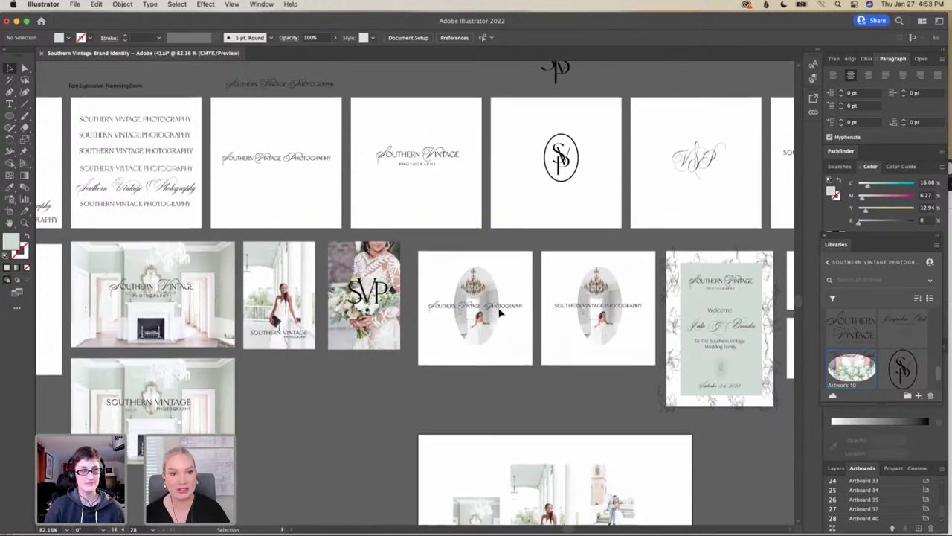
scroll(499, 312, "up", 1)
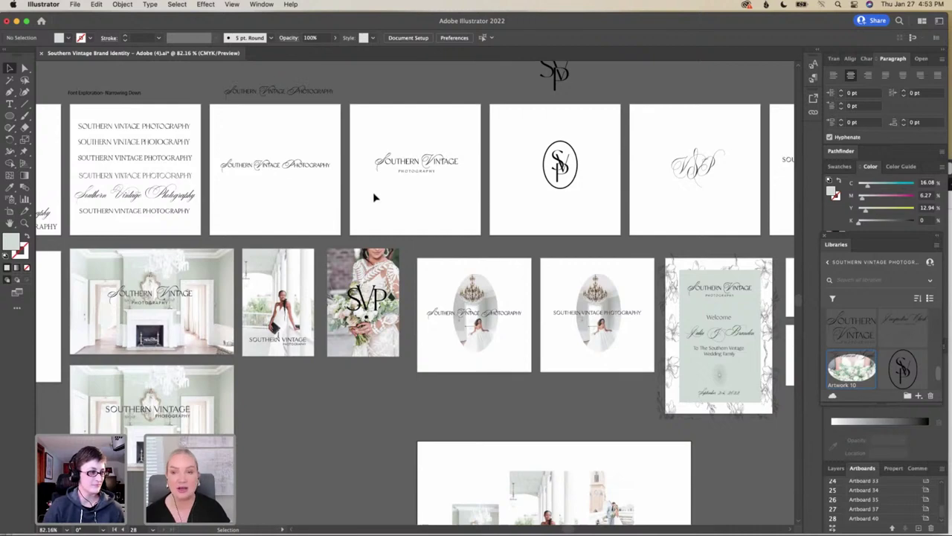
scroll(374, 197, "right", 10)
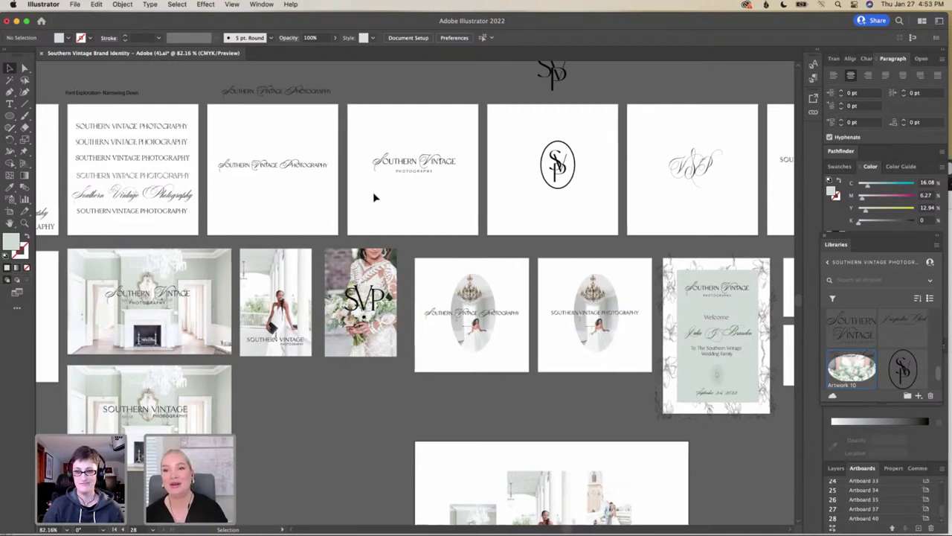
scroll(374, 197, "right", 12)
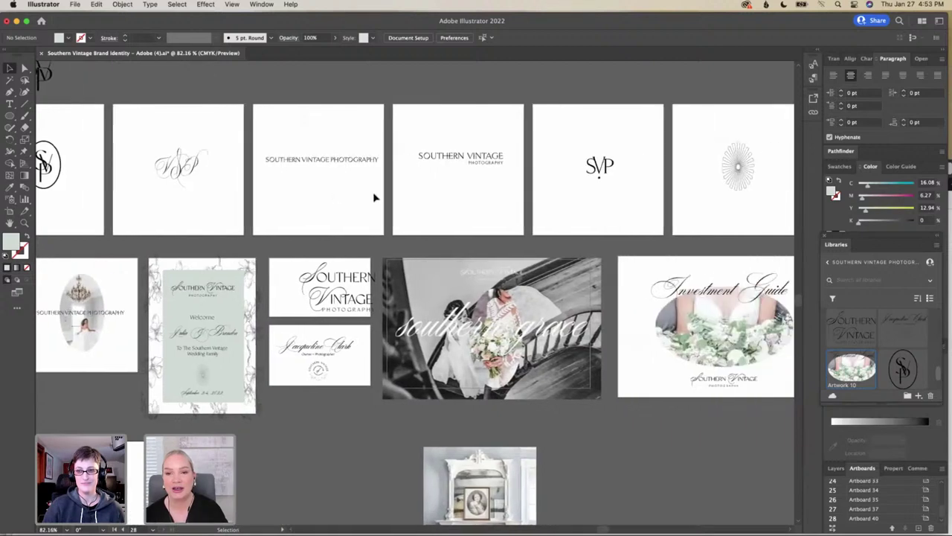
scroll(374, 197, "right", 2)
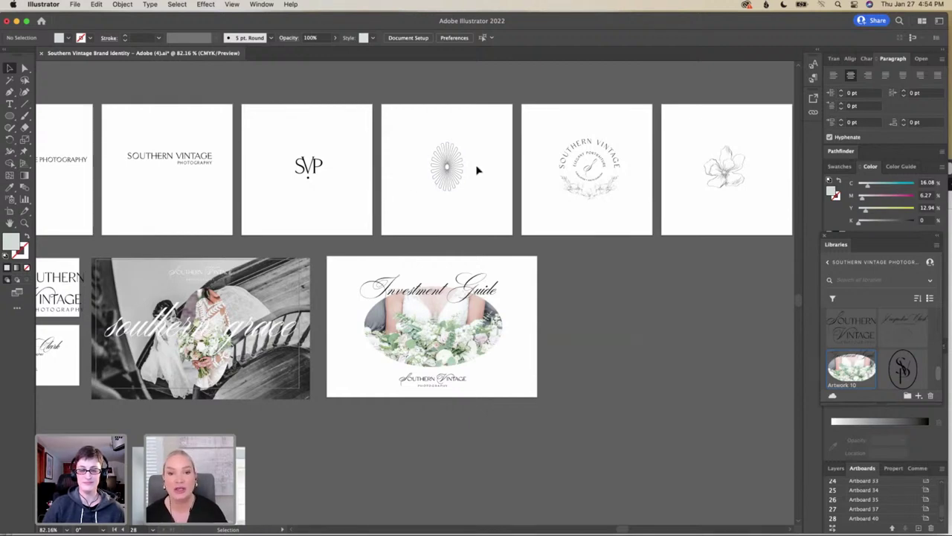
left_click(459, 174)
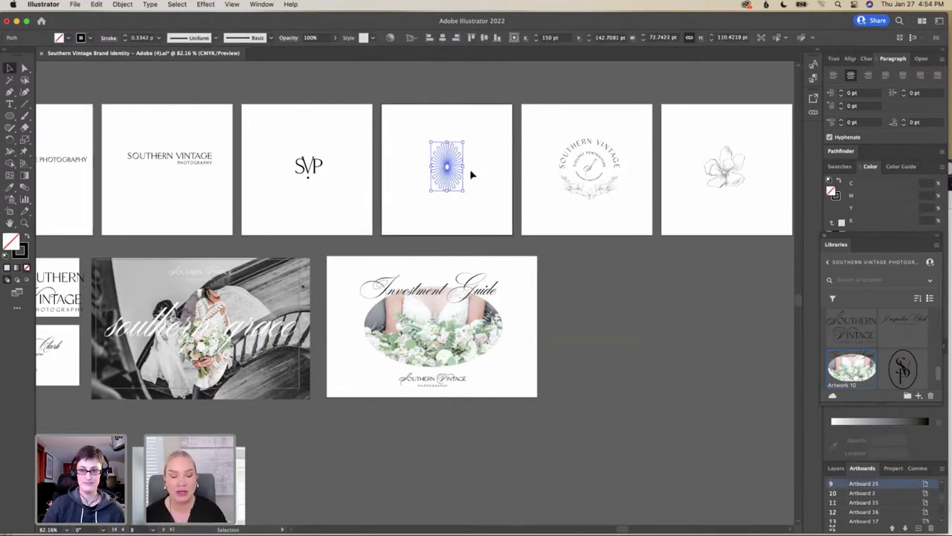
scroll(470, 174, "right", 3)
scroll(470, 174, "right", 1)
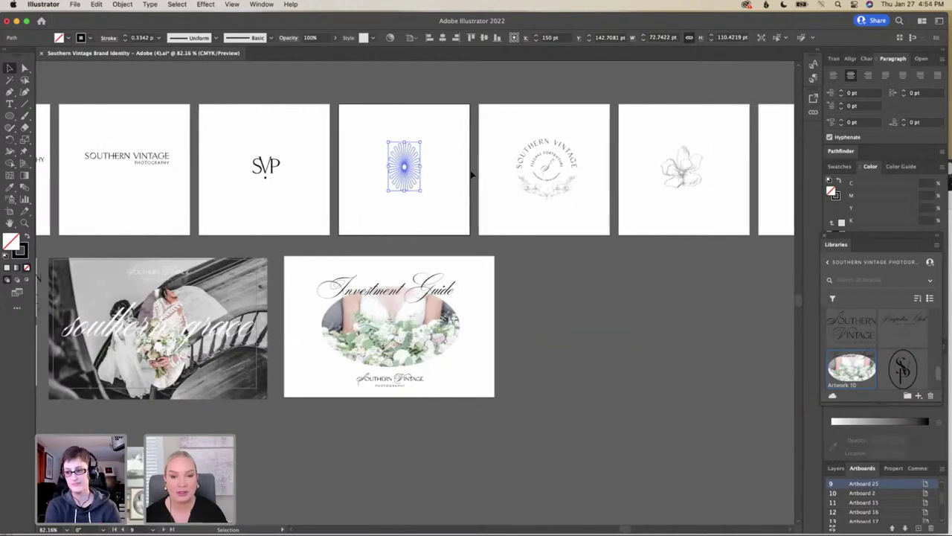
left_click(431, 187)
scroll(433, 188, "right", 3)
scroll(432, 187, "right", 8)
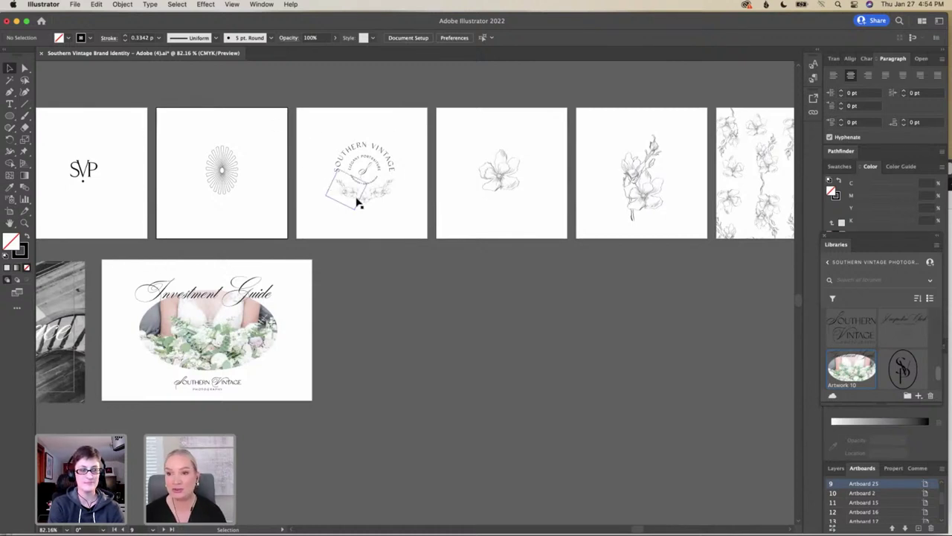
scroll(379, 214, "right", 10)
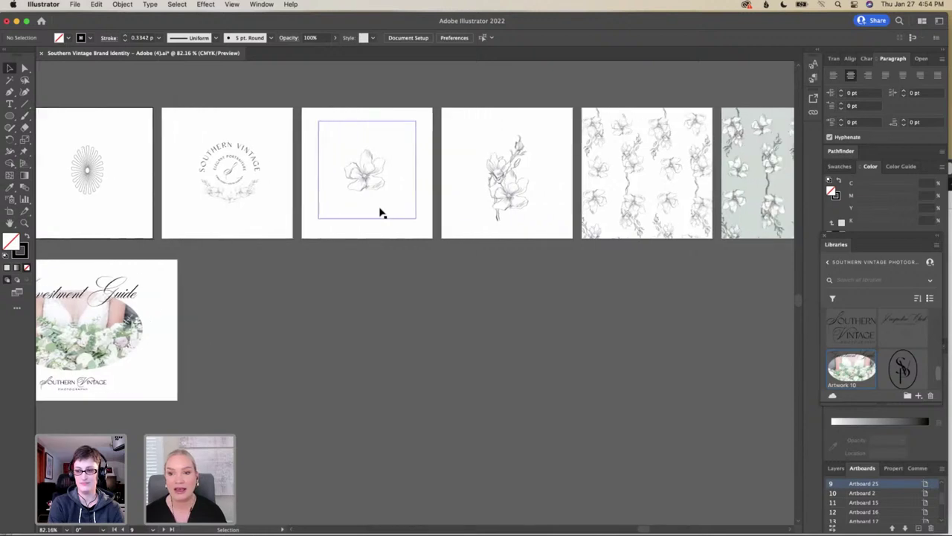
scroll(379, 214, "right", 2)
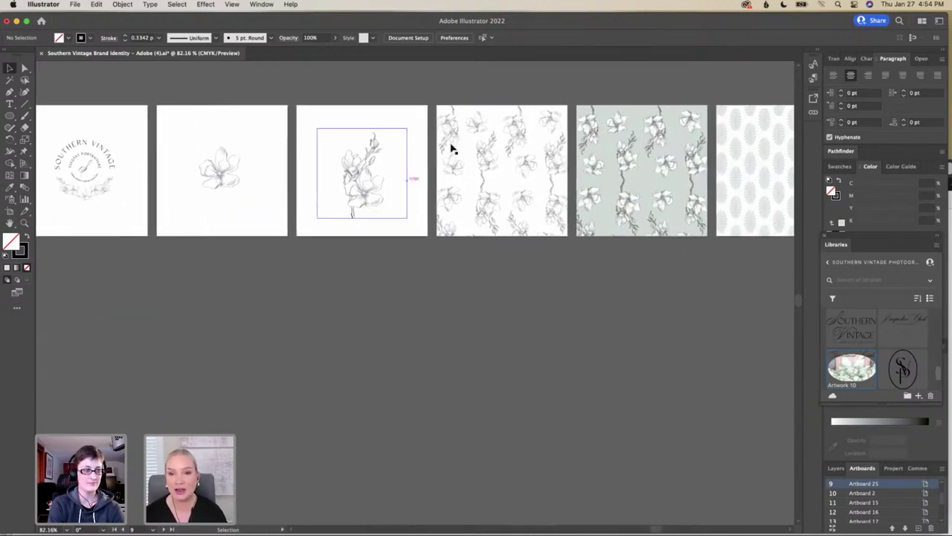
scroll(508, 165, "right", 6)
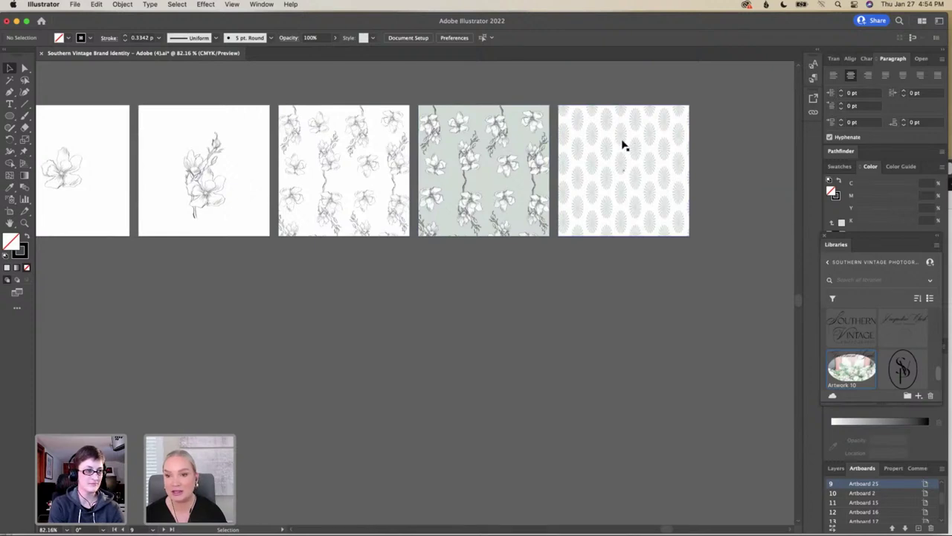
scroll(623, 145, "left", 3)
scroll(624, 146, "down", 3)
scroll(623, 146, "left", 6)
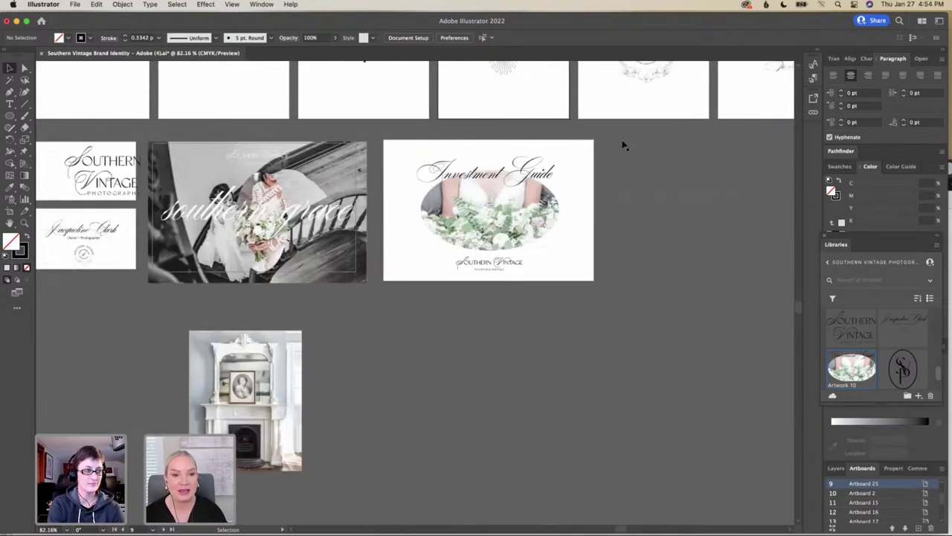
scroll(624, 146, "left", 3)
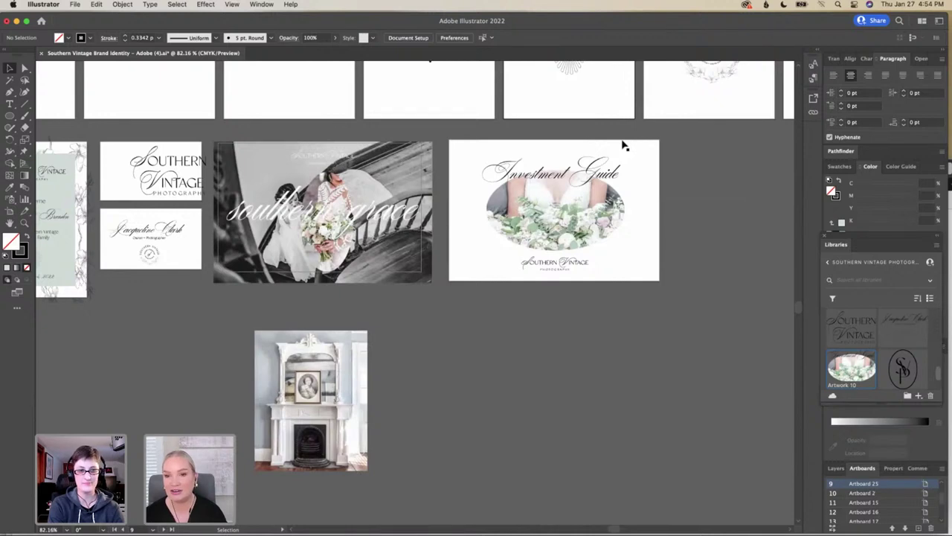
scroll(623, 146, "left", 3)
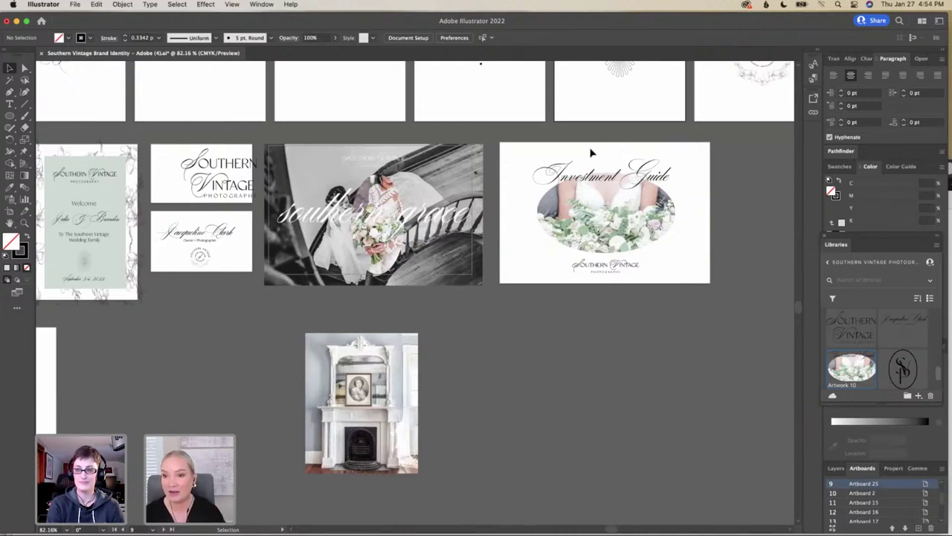
scroll(591, 153, "left", 6)
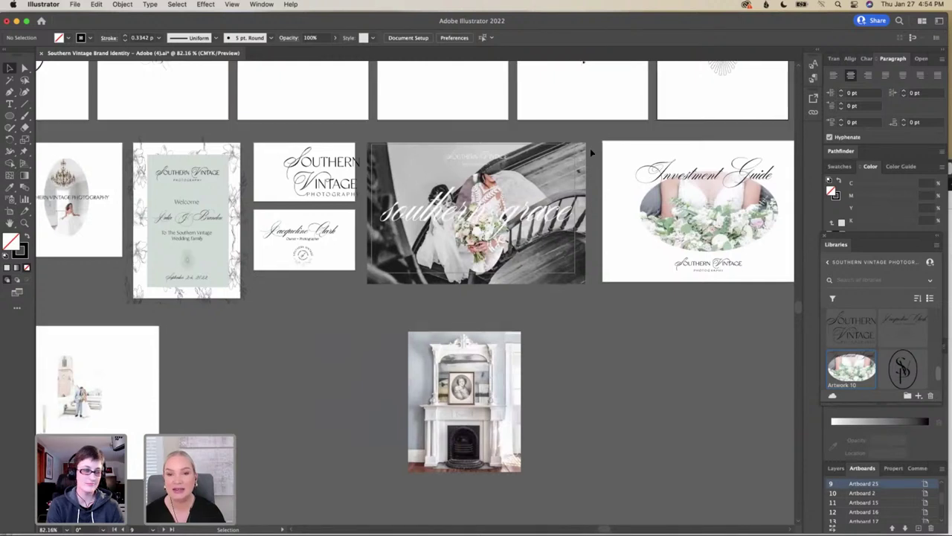
scroll(590, 148, "left", 3)
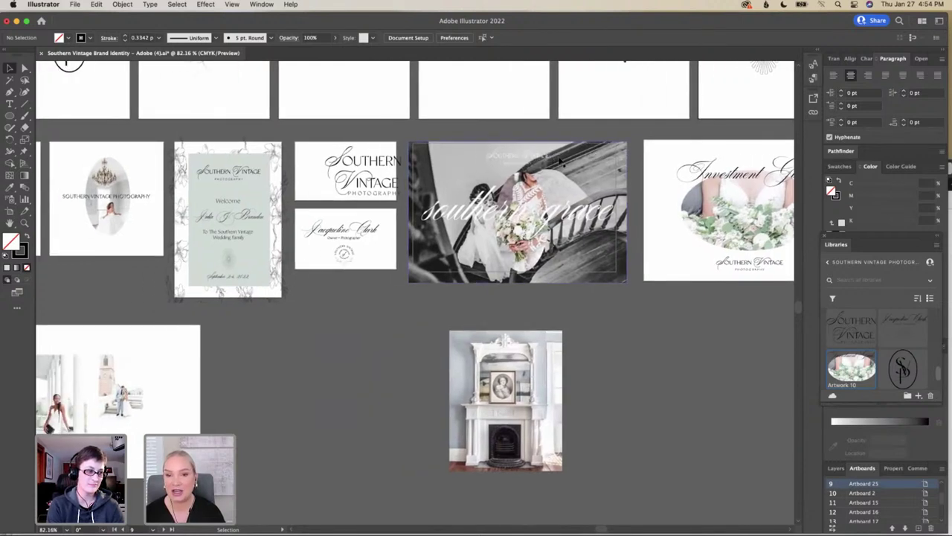
scroll(559, 161, "left", 2)
scroll(560, 162, "left", 6)
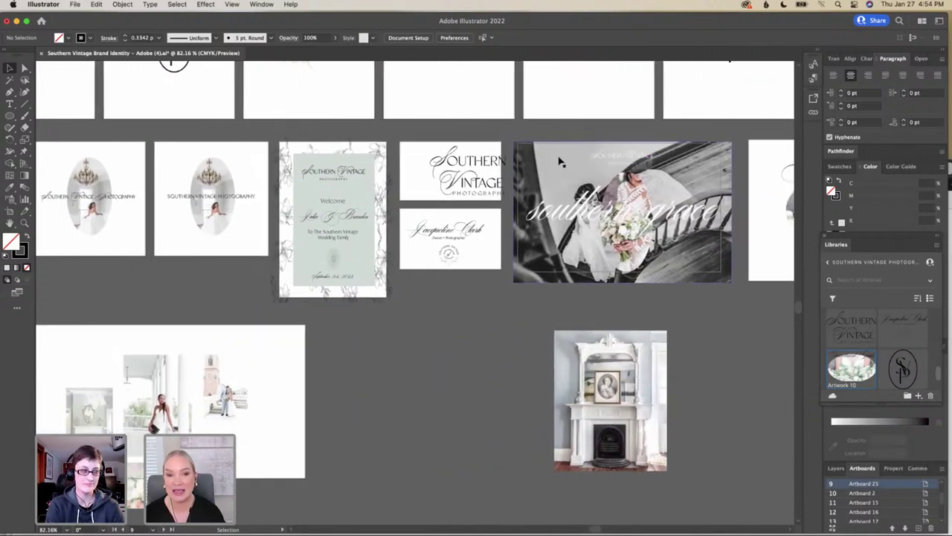
scroll(560, 162, "left", 3)
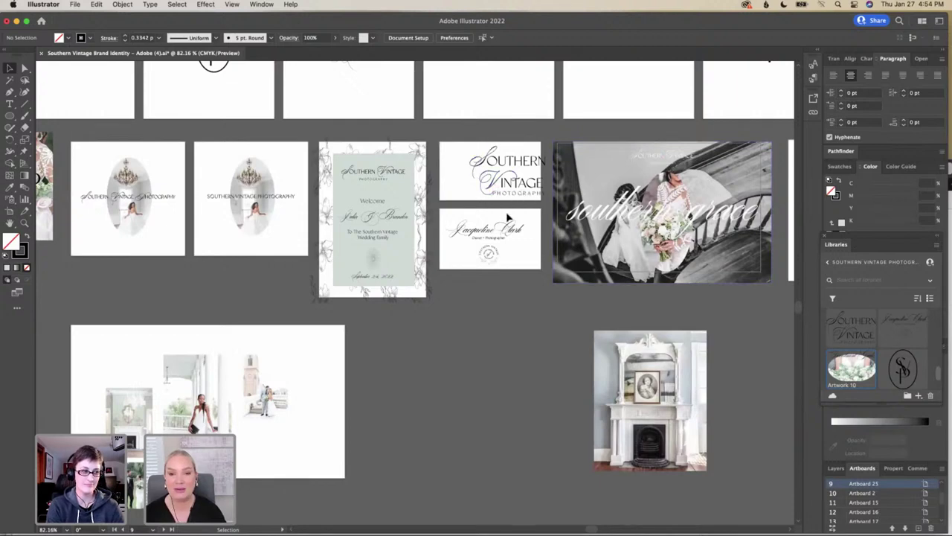
scroll(510, 219, "left", 3)
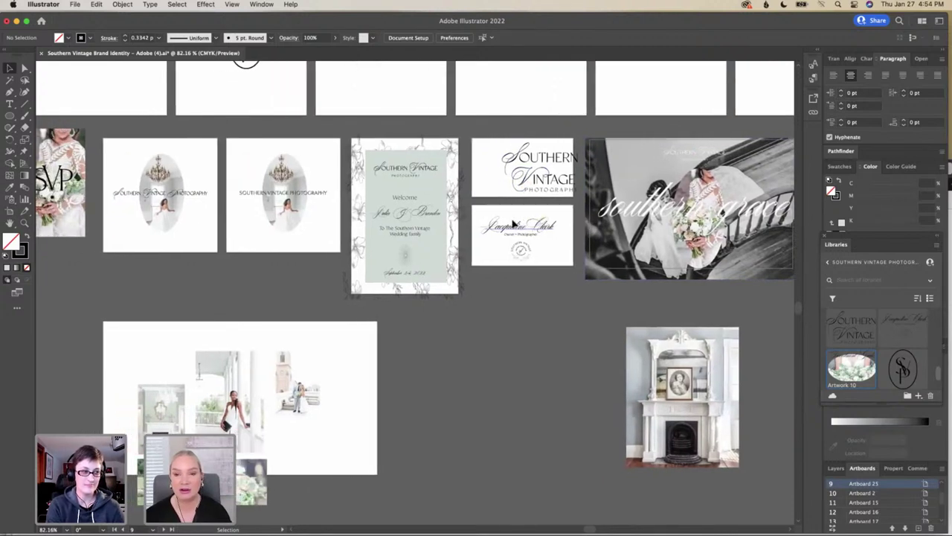
scroll(512, 223, "left", 6)
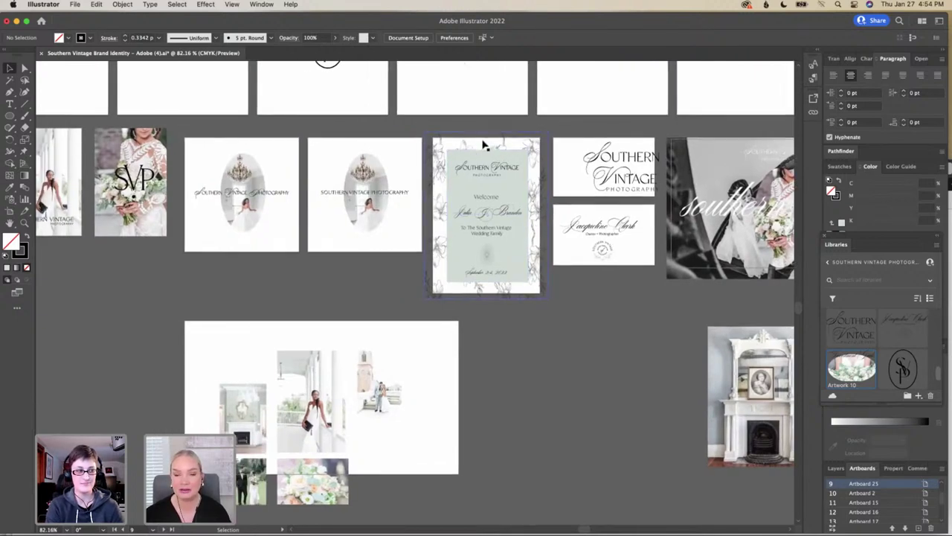
scroll(483, 145, "left", 1)
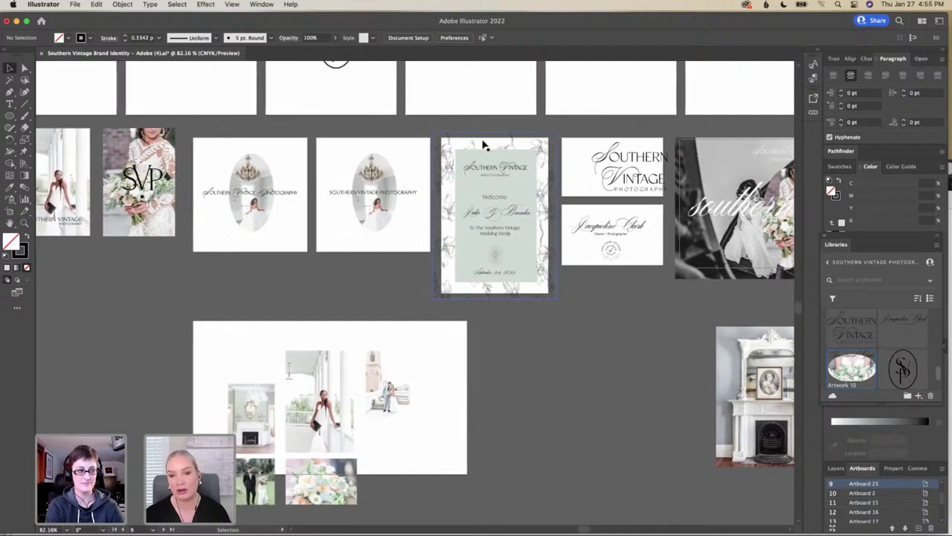
scroll(484, 145, "left", 4)
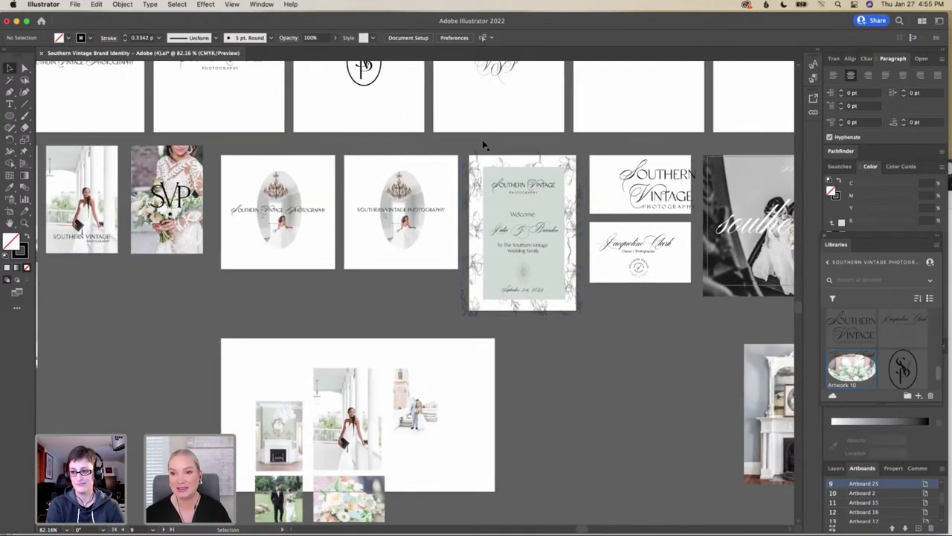
scroll(483, 145, "down", 3)
scroll(483, 145, "left", 2)
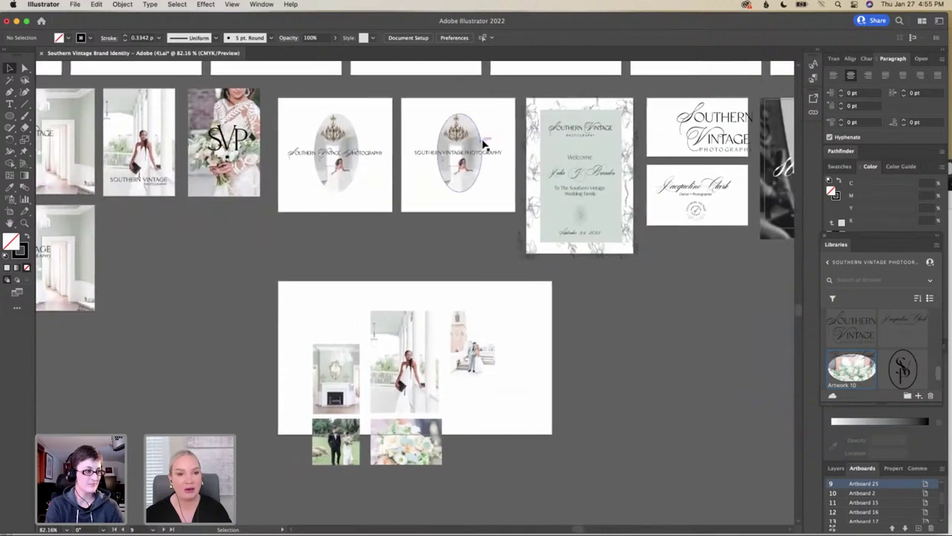
scroll(484, 145, "right", 10)
scroll(483, 145, "right", 3)
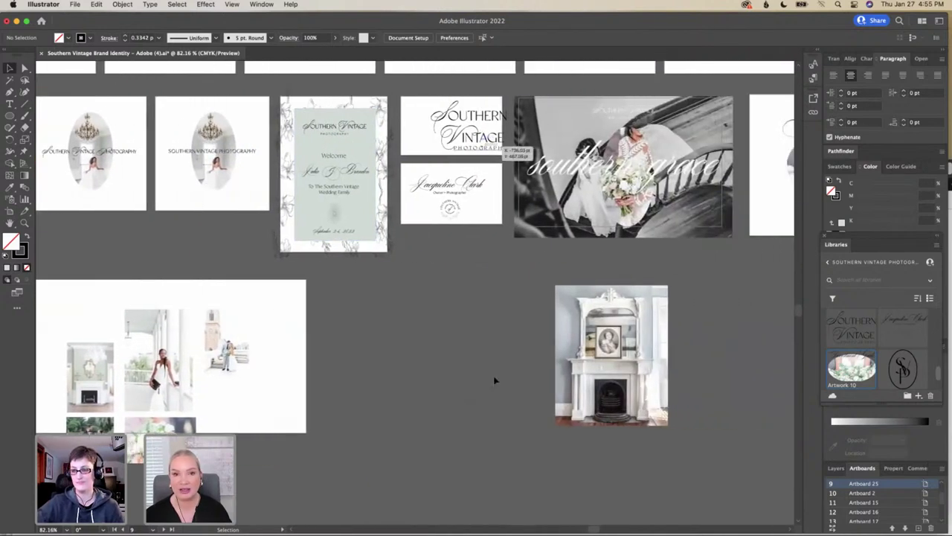
mouse_move(578, 515)
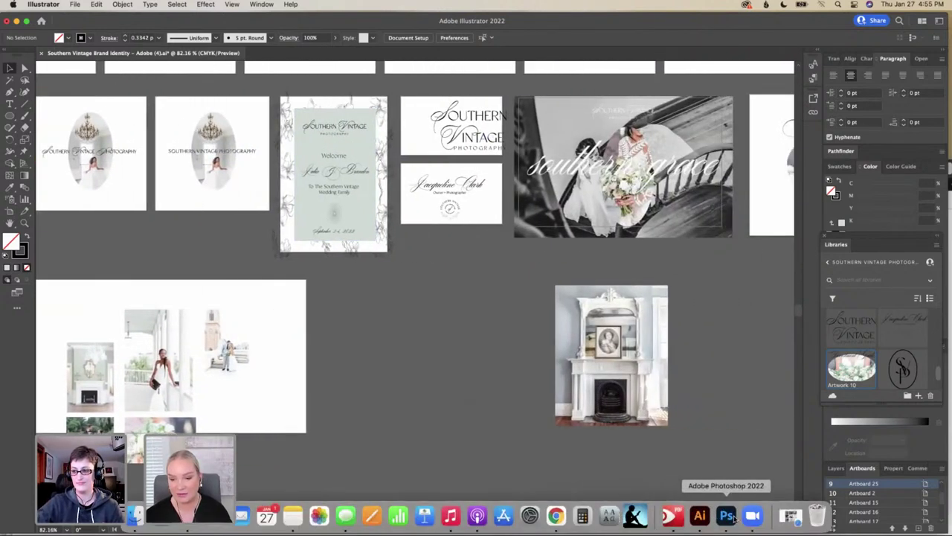
In Photoshop, cycle through the open mockups and settle on the PalomaPhoto32Mockup.psd laptop mockup
left_click(726, 516)
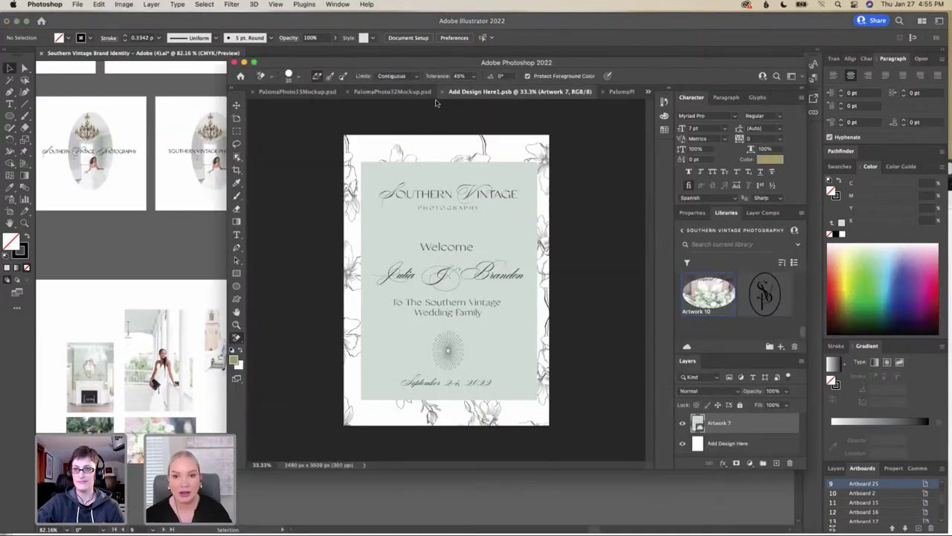
left_click(616, 99)
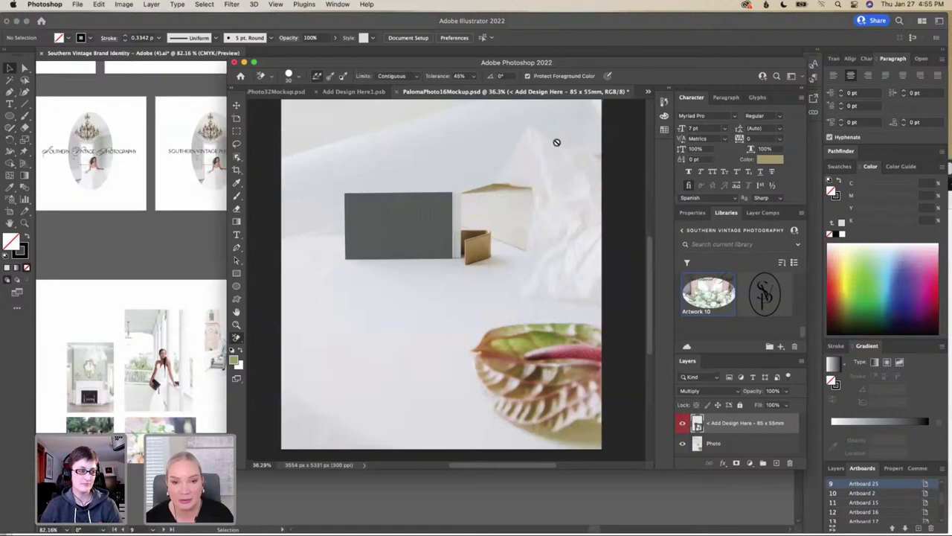
scroll(557, 142, "down", 1)
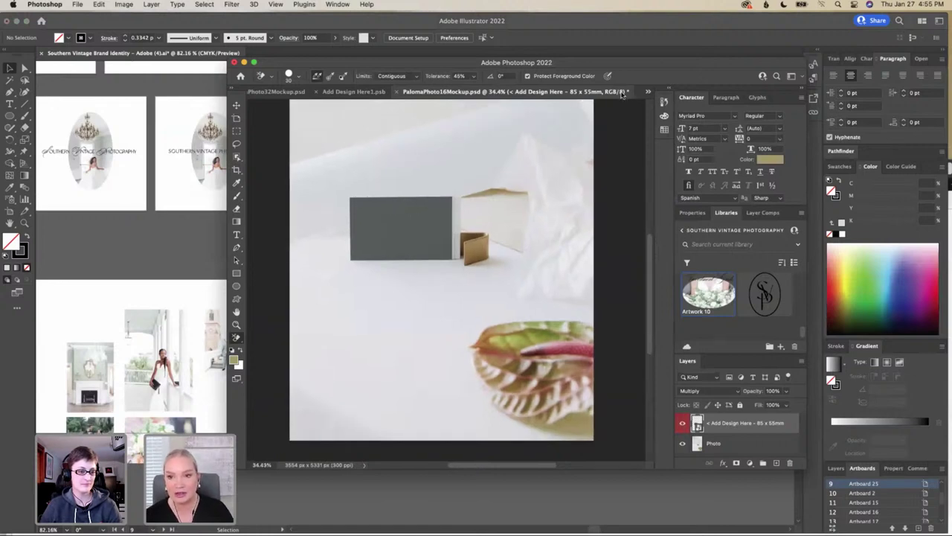
left_click(648, 93)
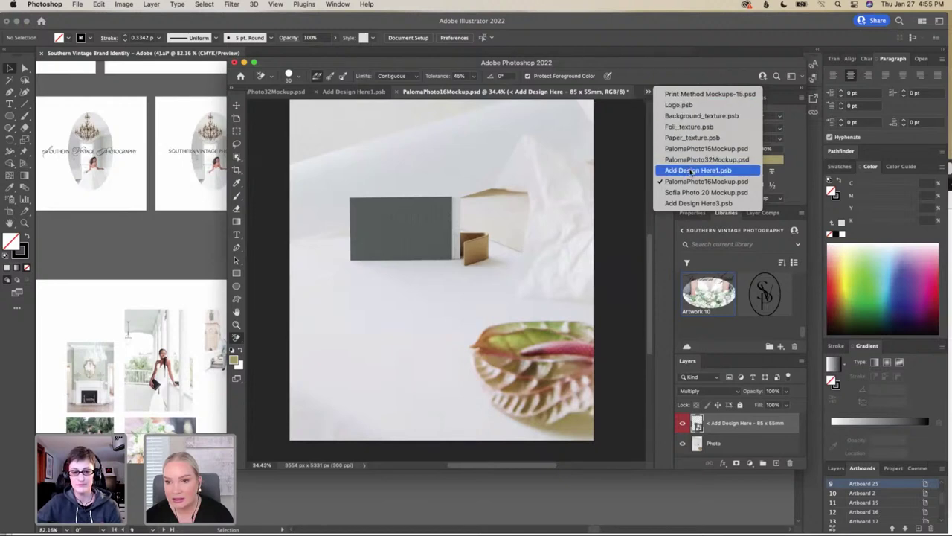
left_click(703, 148)
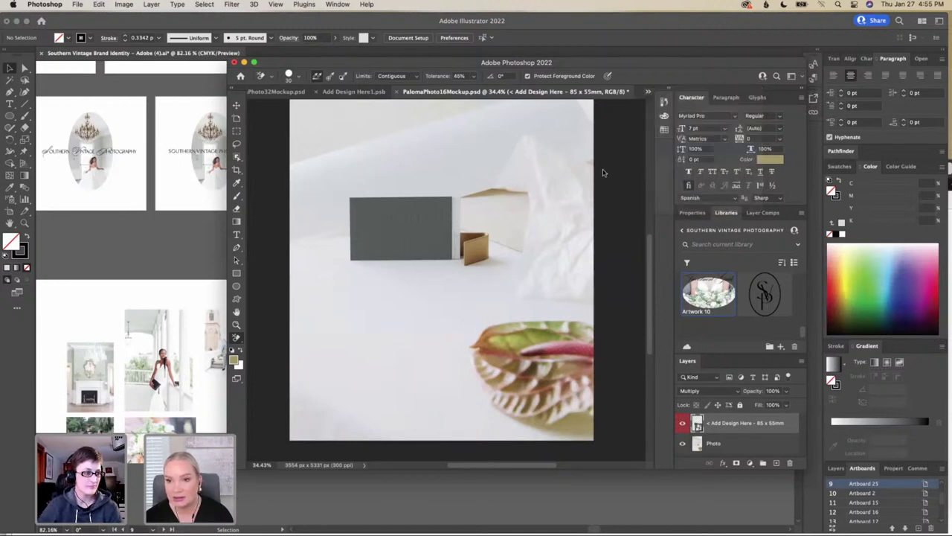
left_click(646, 91)
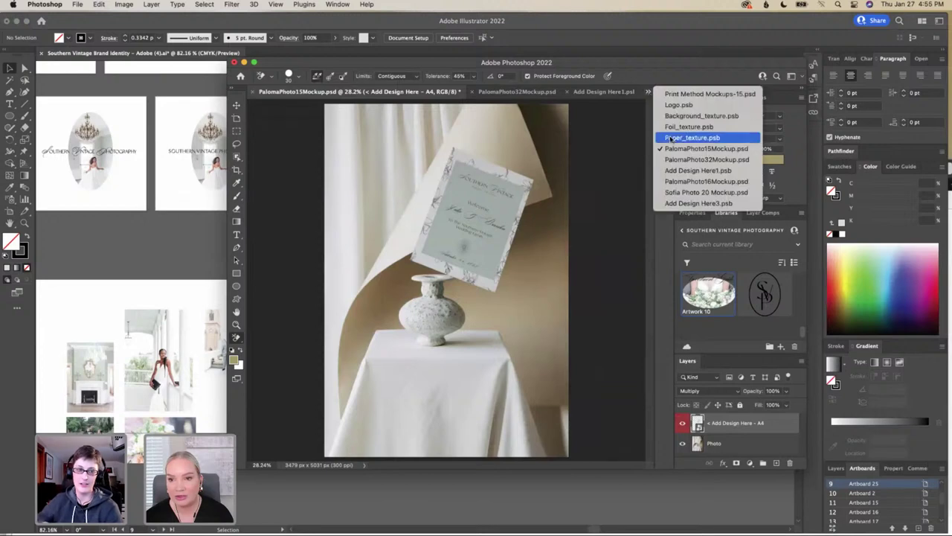
key("Return")
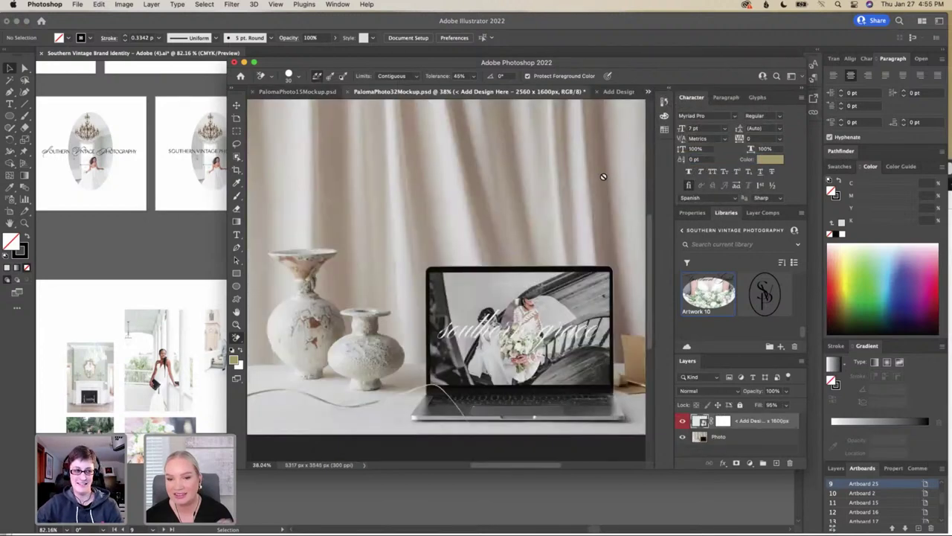